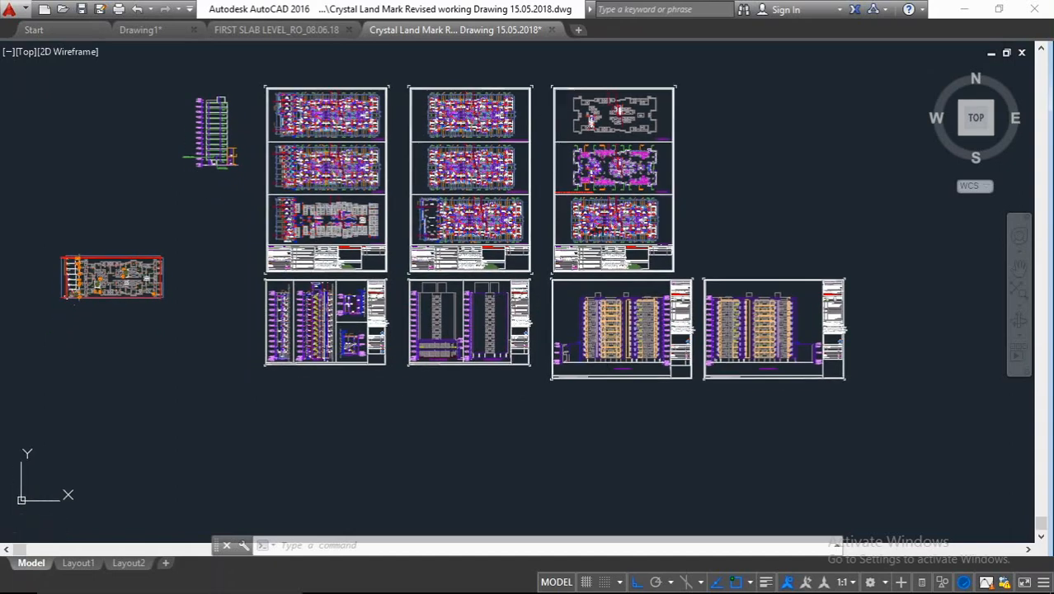
Step: Survey the overall arrangement of the floor plan, section and elevation sheets in the working drawing
middle_drag(582, 301, 582, 317)
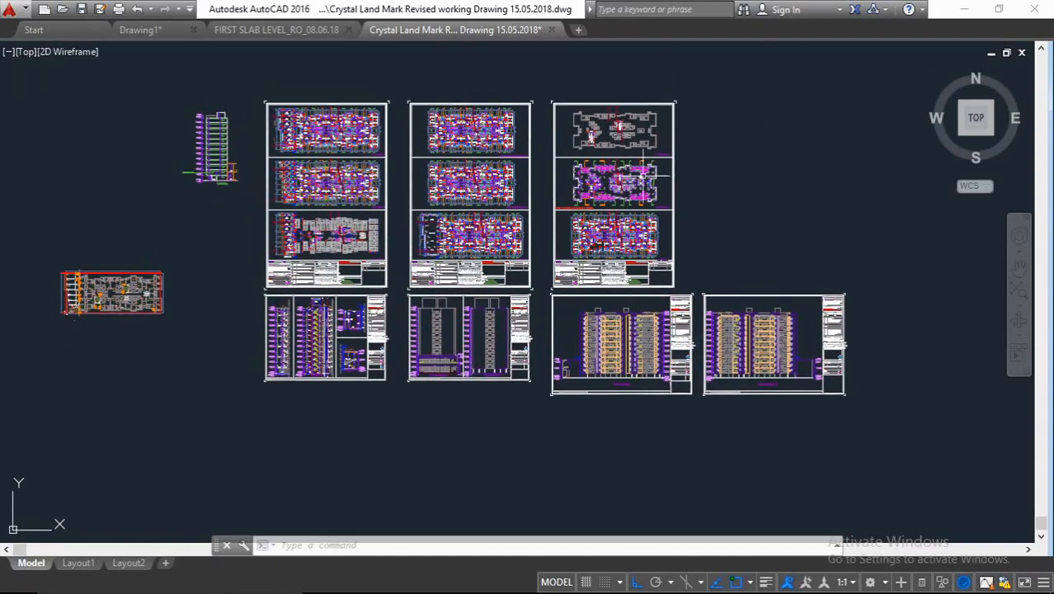
middle_drag(635, 192, 622, 192)
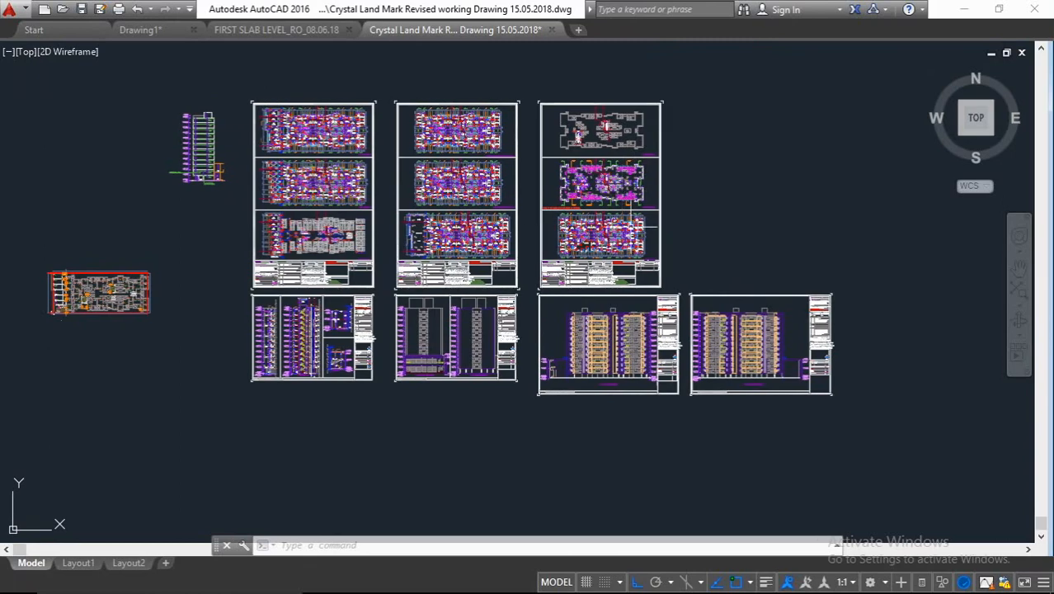
middle_drag(631, 233, 664, 234)
mouse_move(591, 234)
middle_down()
mouse_move(604, 272)
mouse_move(641, 283)
middle_up()
middle_drag(148, 208, 136, 207)
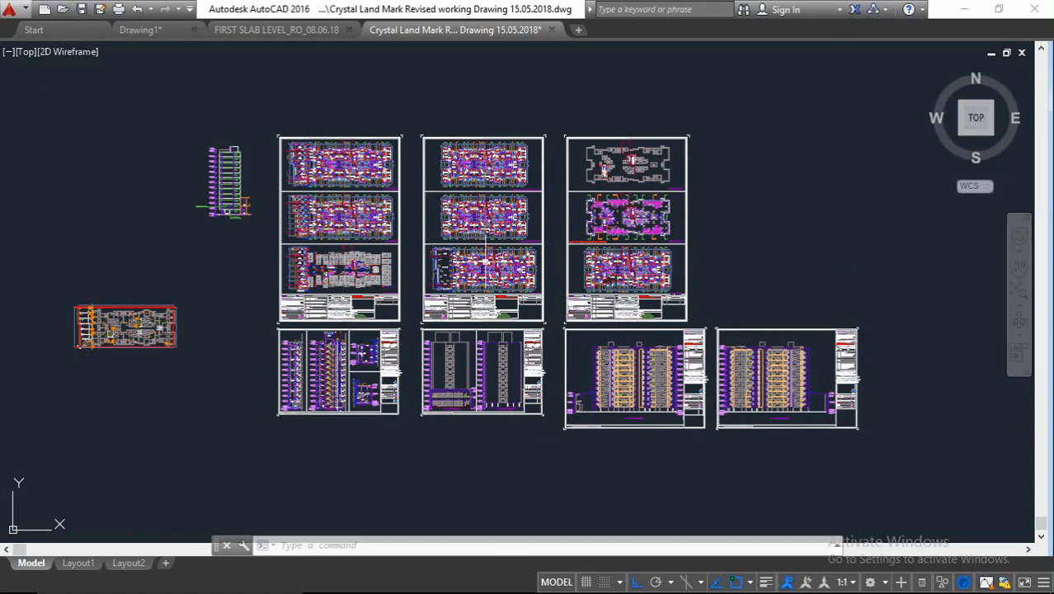
middle_drag(739, 269, 740, 262)
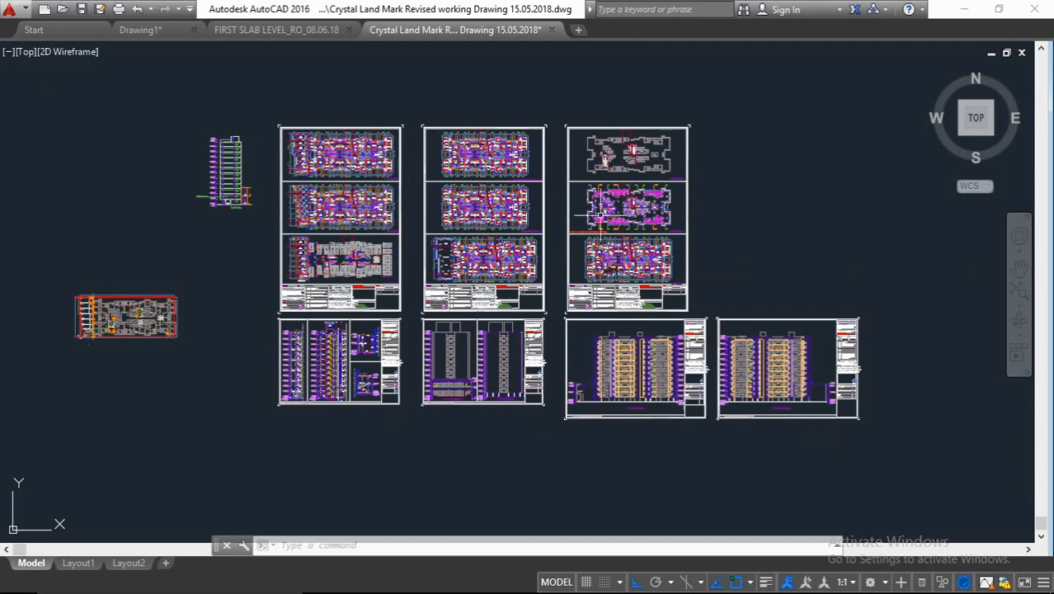
scroll(486, 240, up, 2)
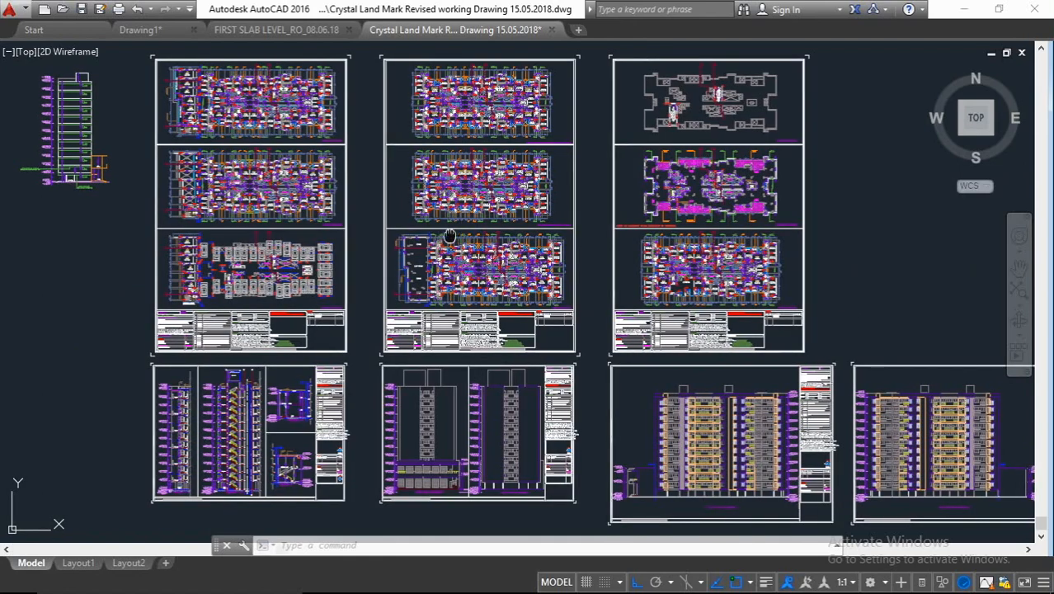
middle_drag(461, 237, 408, 235)
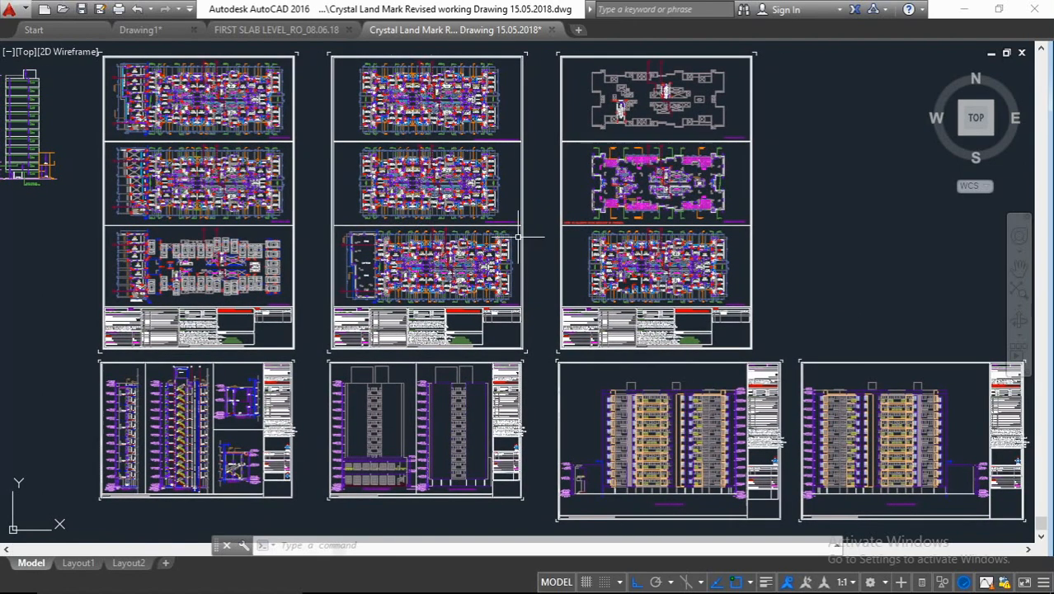
middle_drag(467, 248, 431, 226)
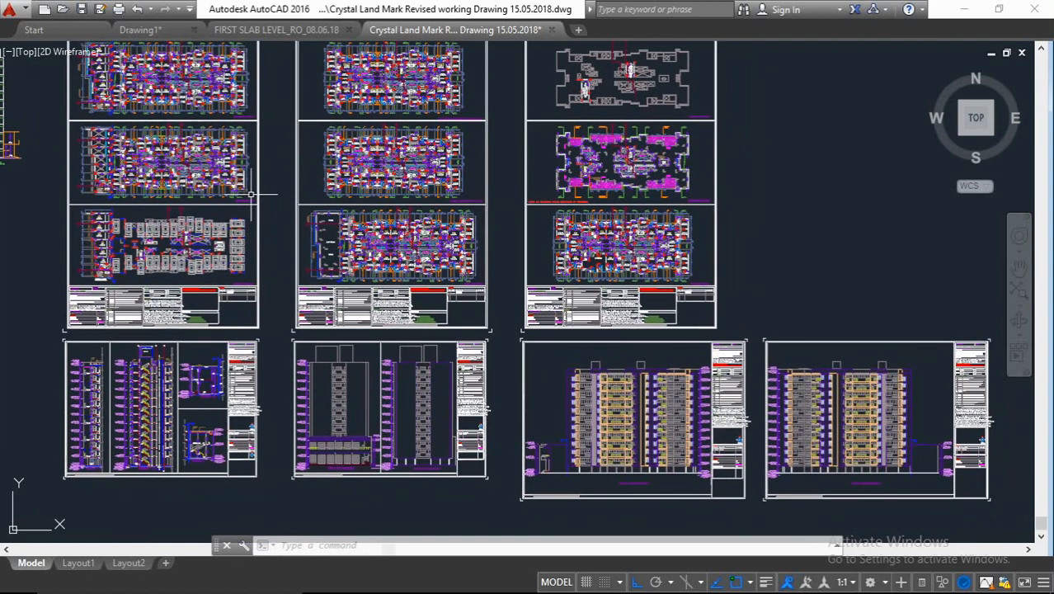
middle_drag(277, 169, 331, 177)
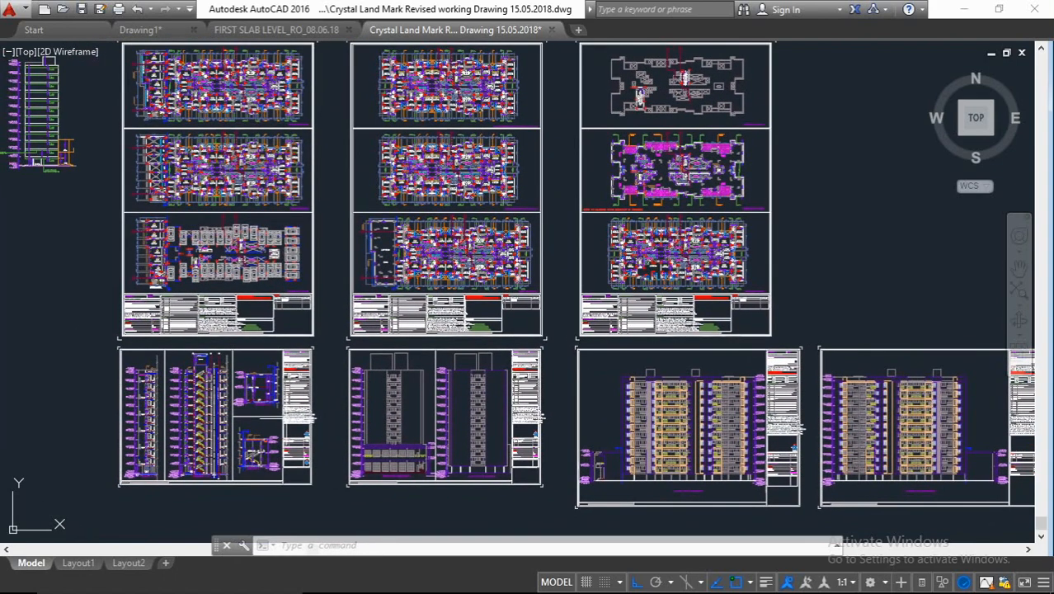
middle_drag(310, 455, 284, 425)
mouse_move(336, 336)
middle_down()
mouse_move(431, 431)
mouse_move(476, 460)
middle_up()
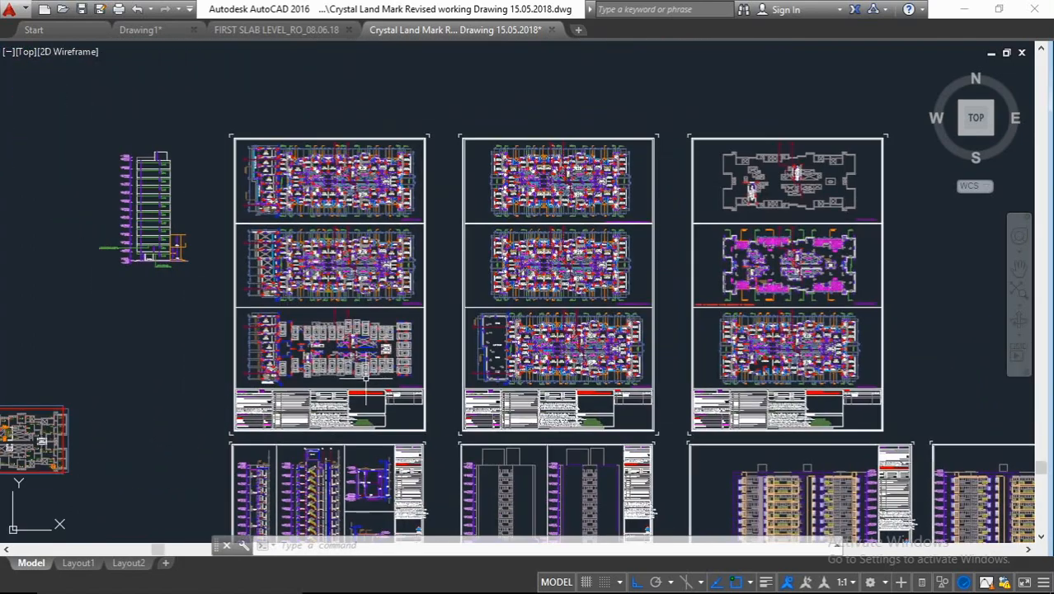
Step: Examine the ground floor parking plan and the first floor plan on the first sheet
middle_drag(365, 380, 415, 339)
scroll(381, 321, up, 6)
middle_drag(368, 283, 426, 298)
scroll(371, 302, up, 2)
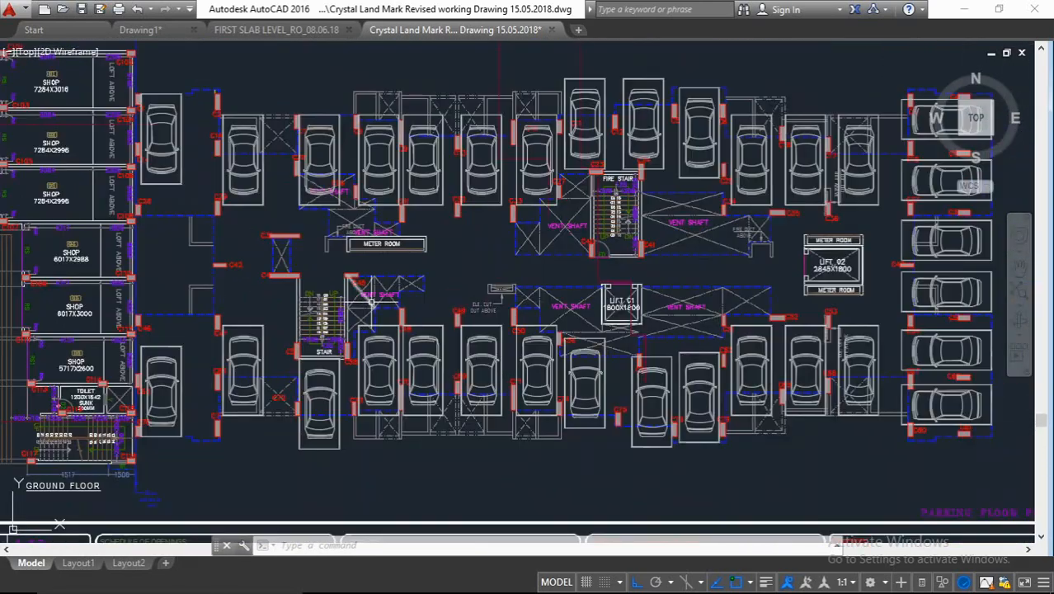
scroll(373, 302, down, 2)
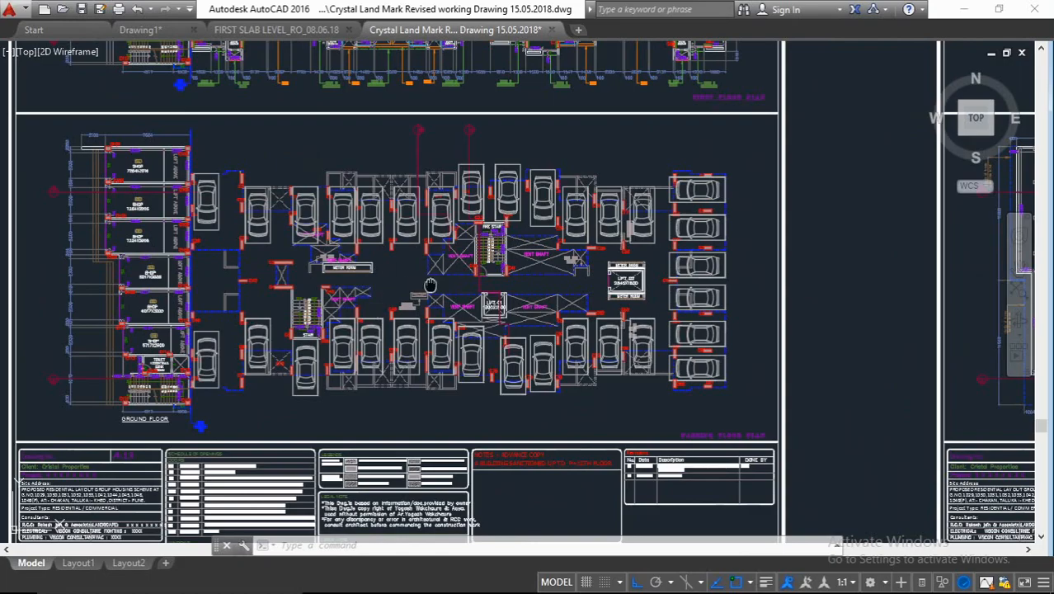
middle_drag(431, 286, 382, 518)
middle_drag(358, 322, 402, 386)
scroll(301, 274, down, 4)
scroll(324, 268, up, 6)
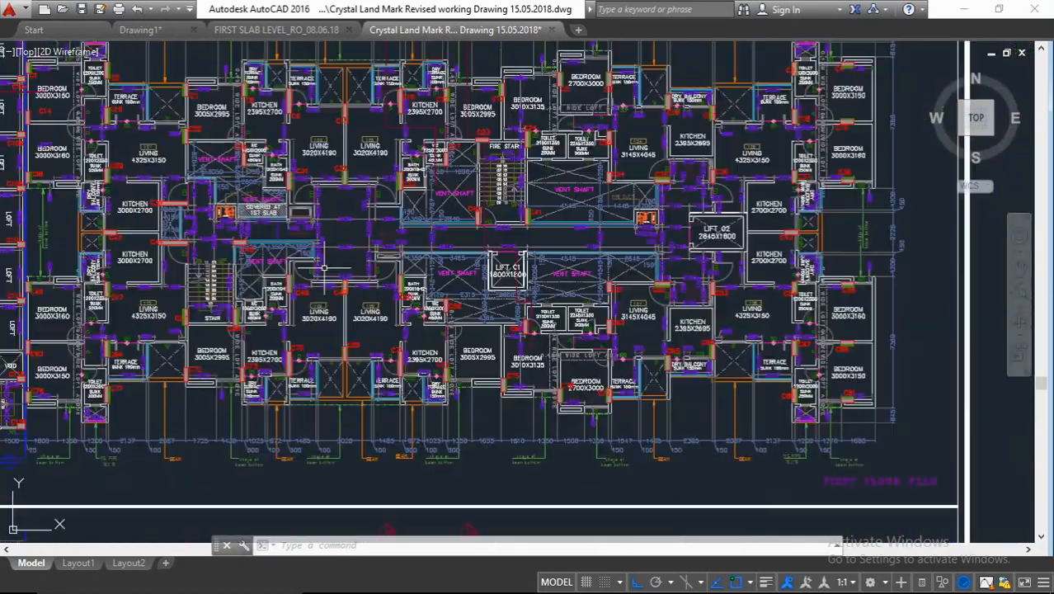
scroll(325, 268, down, 2)
scroll(520, 345, up, 2)
scroll(520, 346, down, 2)
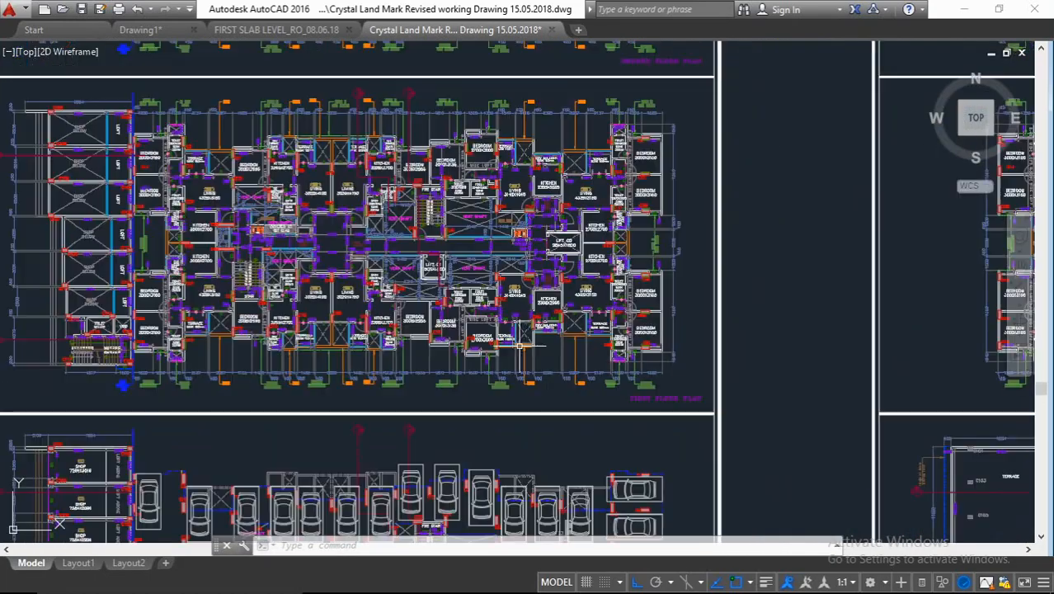
scroll(520, 346, up, 3)
scroll(601, 291, down, 4)
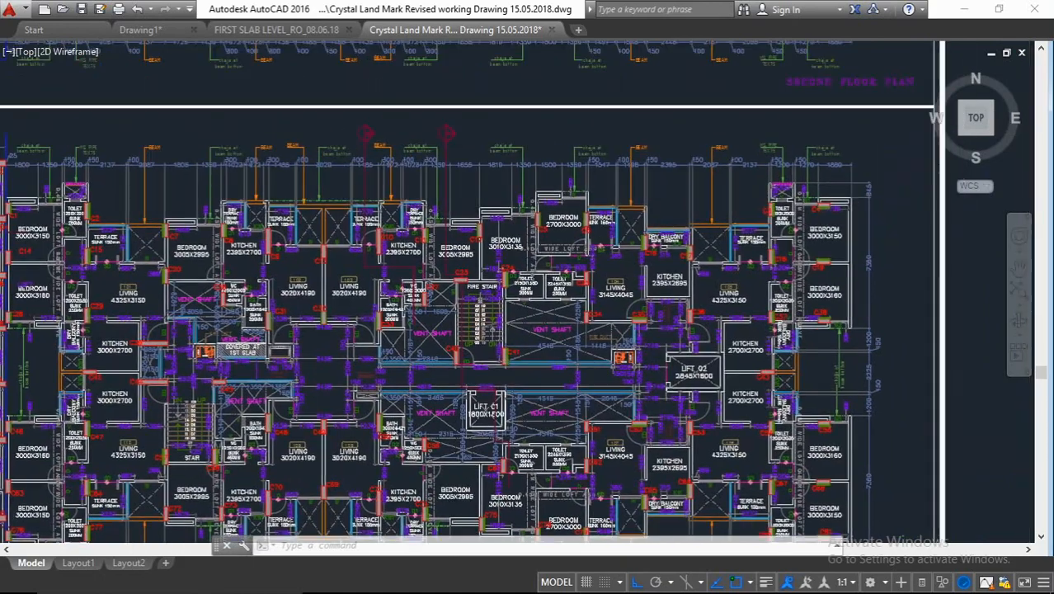
Step: Examine the second floor plan and the apartment floor plan on the neighbouring sheet
scroll(469, 302, up, 4)
middle_drag(469, 302, 488, 366)
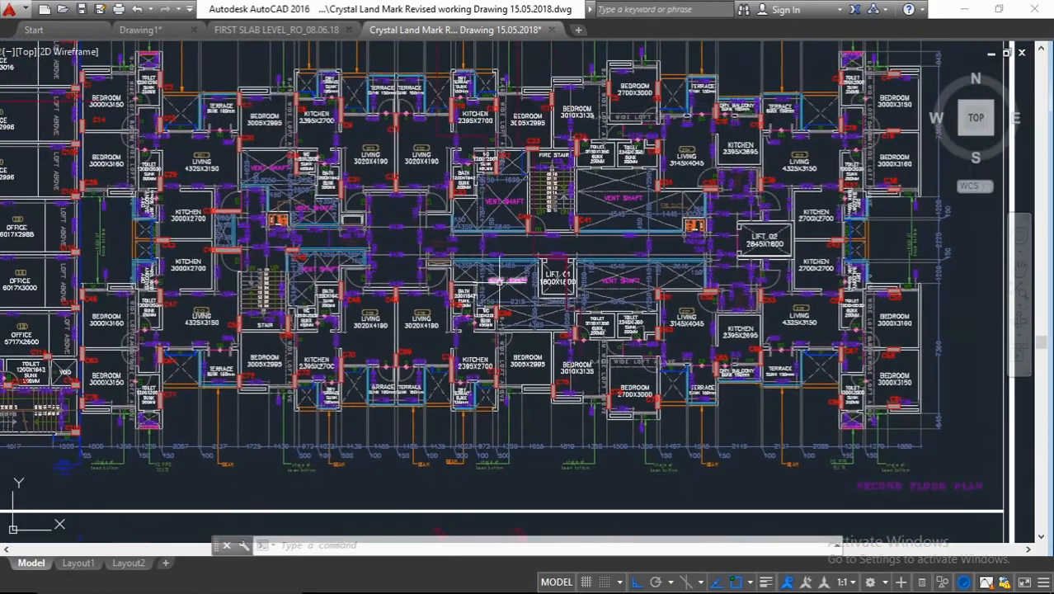
middle_drag(562, 275, 422, 271)
scroll(422, 271, down, 4)
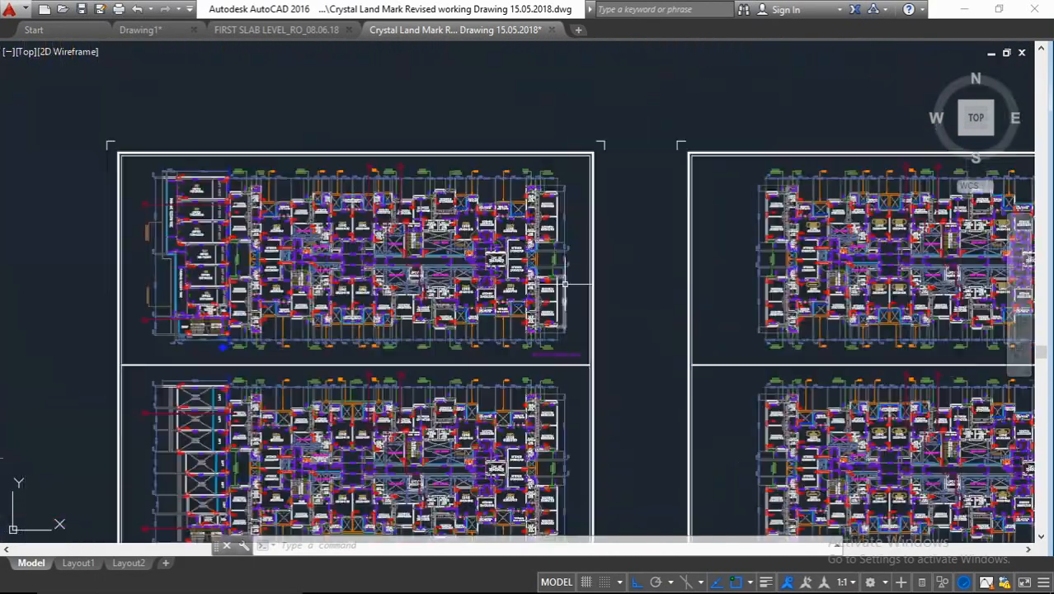
middle_drag(866, 339, 607, 292)
scroll(788, 391, up, 4)
middle_drag(506, 308, 540, 169)
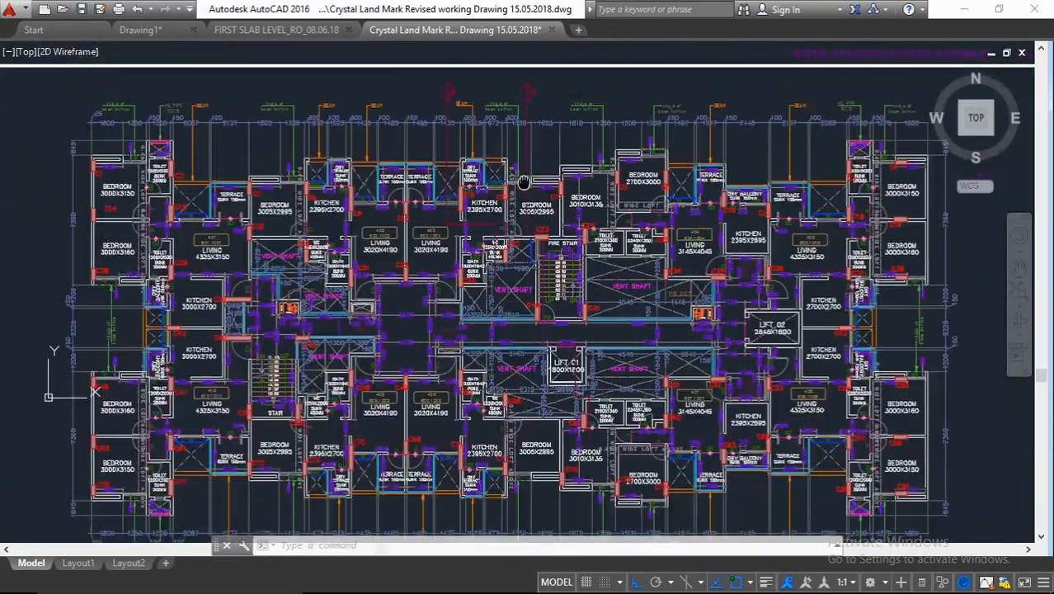
middle_drag(549, 280, 541, 239)
Step: Examine the building sections, including the staircase, lift shaft and floor levels
scroll(530, 287, down, 4)
mouse_move(518, 284)
middle_down()
mouse_move(516, 264)
mouse_move(619, 115)
middle_up()
middle_drag(407, 290, 774, 57)
scroll(316, 188, up, 4)
middle_drag(316, 187, 389, 121)
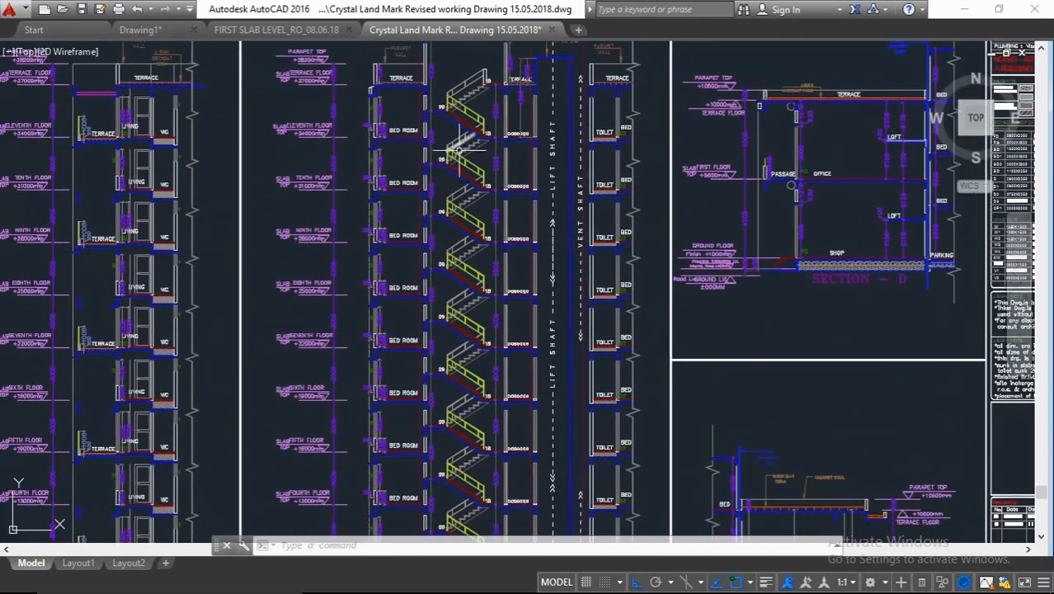
middle_drag(416, 172, 487, 138)
scroll(481, 141, down, 2)
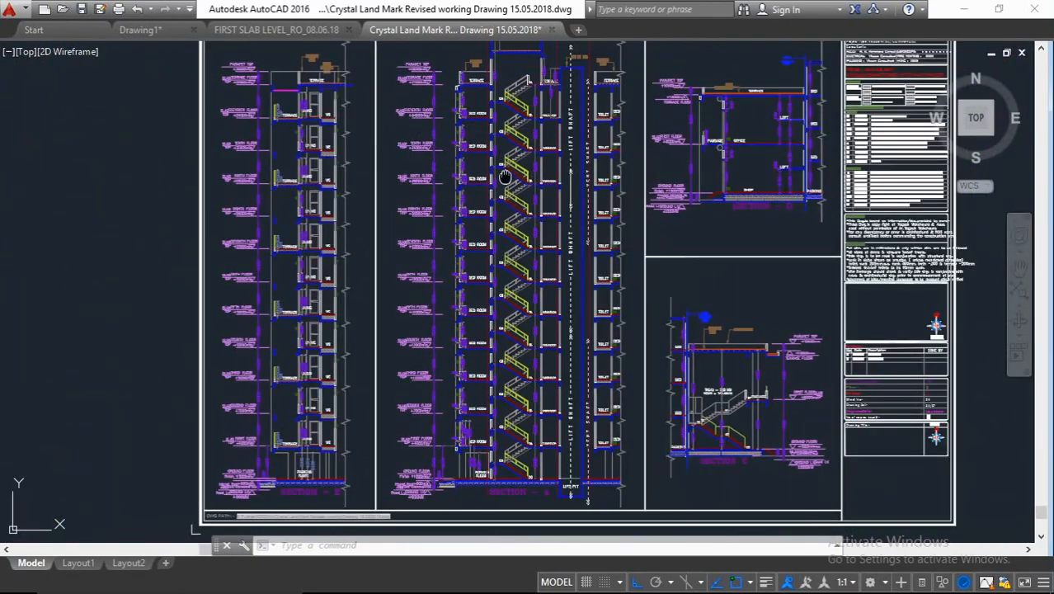
Step: Inspect the two building elevation sheets, including the facade and floor level marks
mouse_move(506, 177)
middle_down()
mouse_move(79, 157)
mouse_move(287, 188)
middle_up()
scroll(79, 157, down, 2)
middle_drag(620, 163, 2, 178)
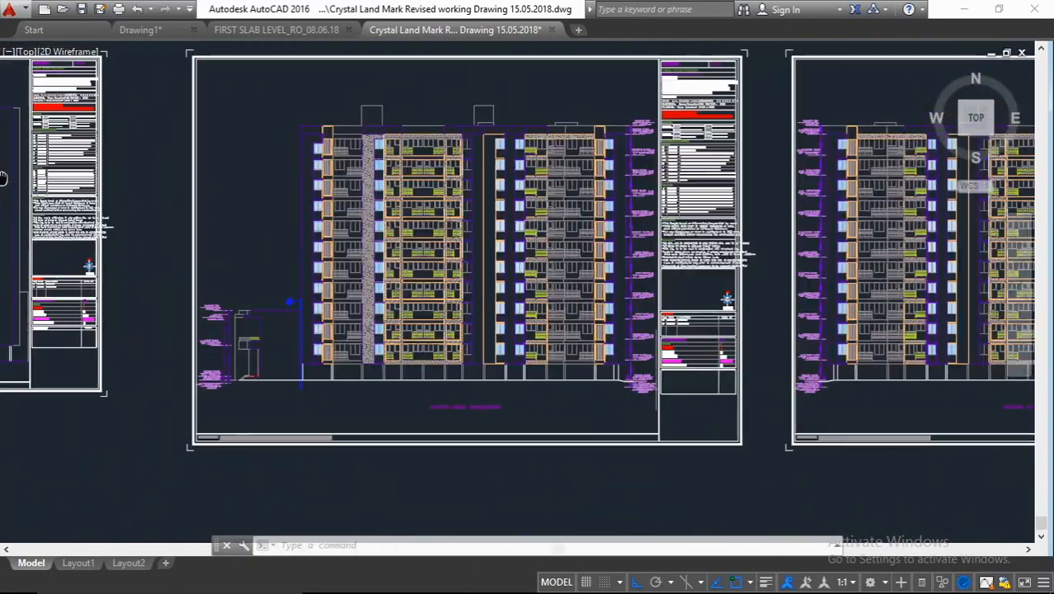
scroll(573, 218, up, 2)
scroll(561, 196, down, 2)
middle_drag(486, 221, 379, 222)
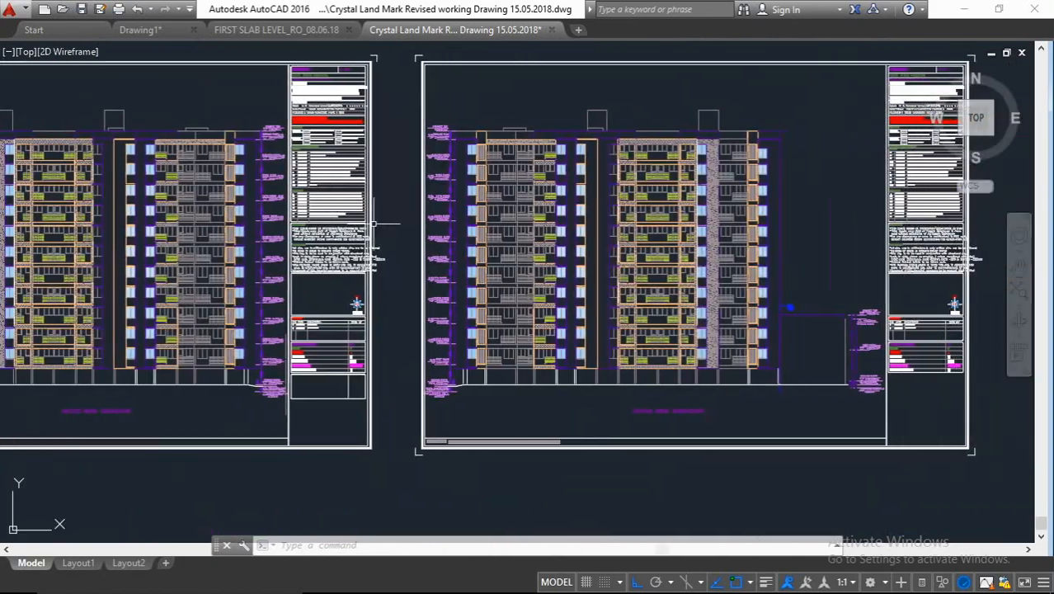
scroll(582, 222, up, 3)
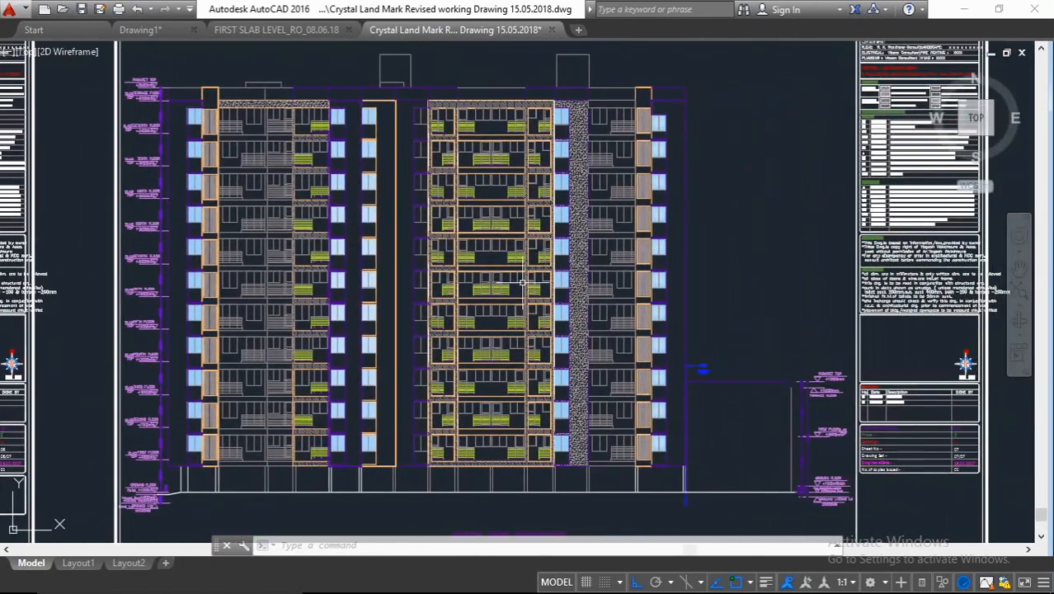
scroll(525, 277, down, 5)
scroll(462, 281, up, 3)
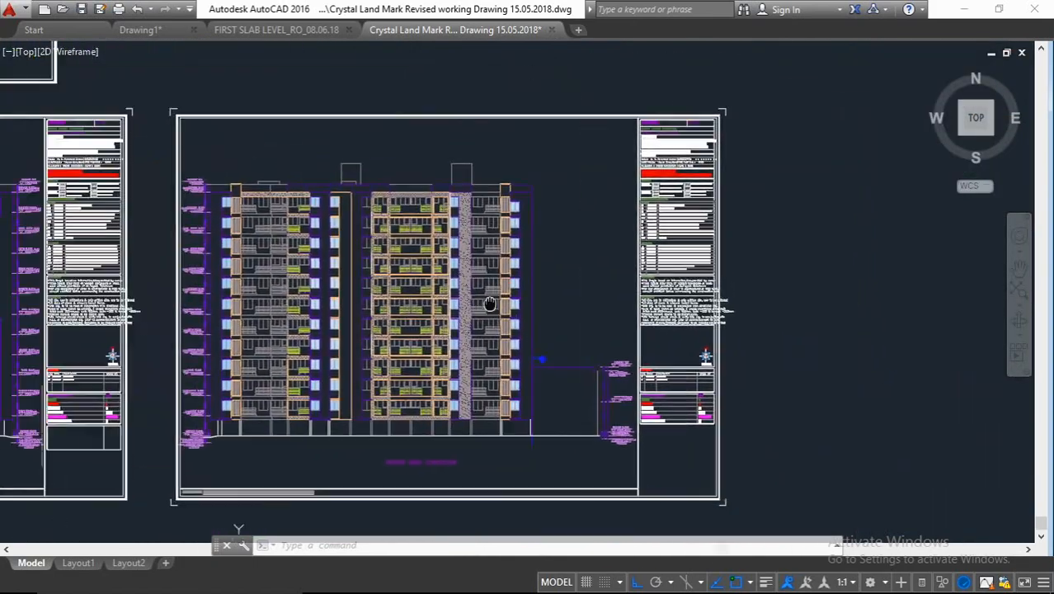
scroll(429, 285, down, 3)
Step: Return to the floor plan sheets and compare the parking plan with the terrace-level plan on the adjacent sheet
mouse_move(429, 284)
middle_down()
mouse_move(403, 287)
mouse_move(740, 326)
mouse_move(832, 428)
middle_up()
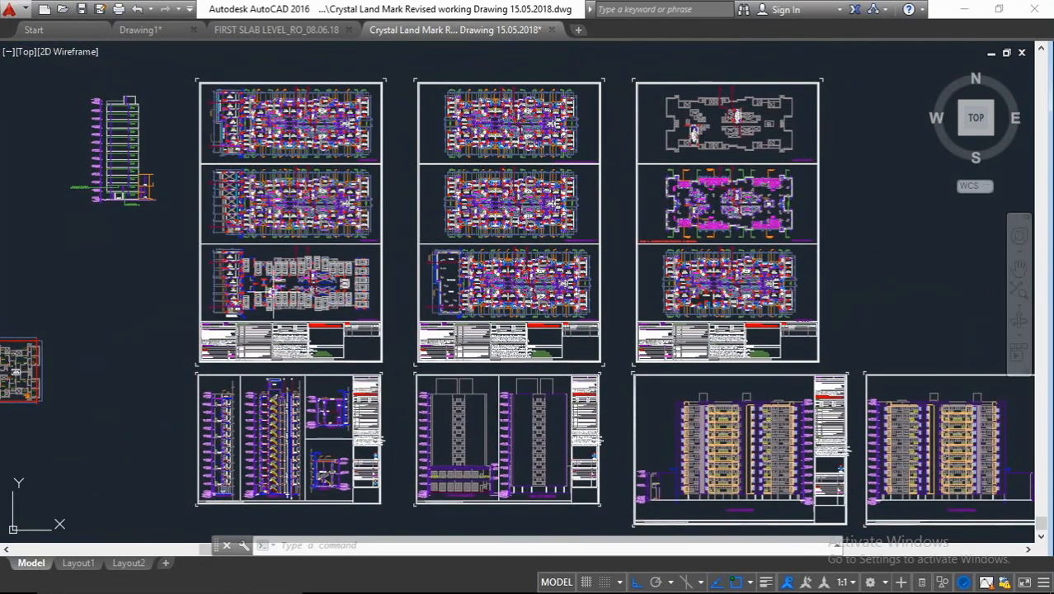
scroll(278, 296, up, 2)
middle_drag(278, 295, 437, 280)
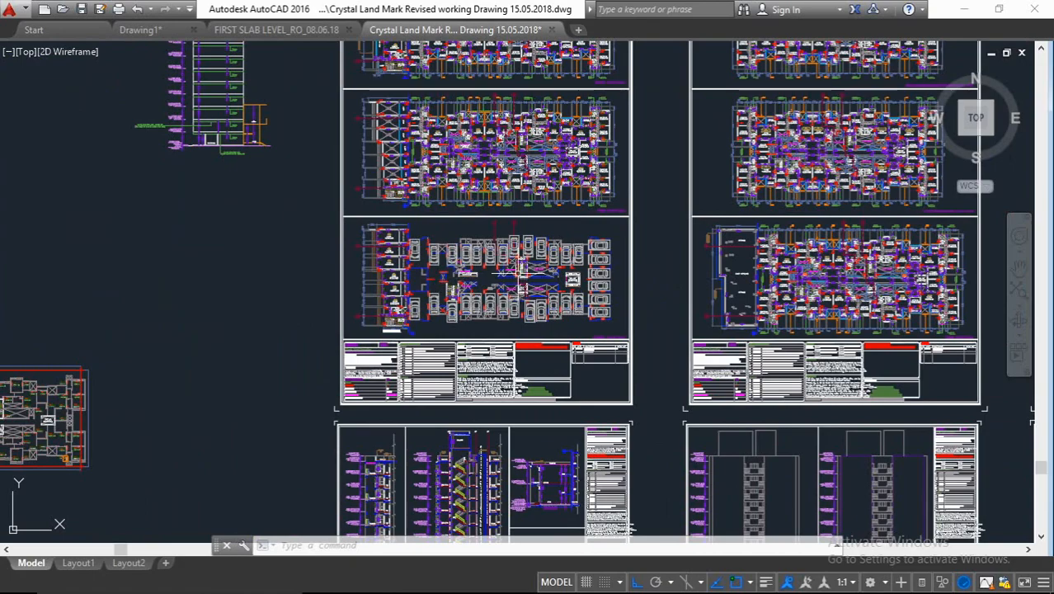
scroll(510, 271, up, 2)
scroll(542, 273, up, 2)
middle_drag(542, 273, 329, 273)
middle_drag(743, 272, 202, 272)
scroll(452, 274, down, 2)
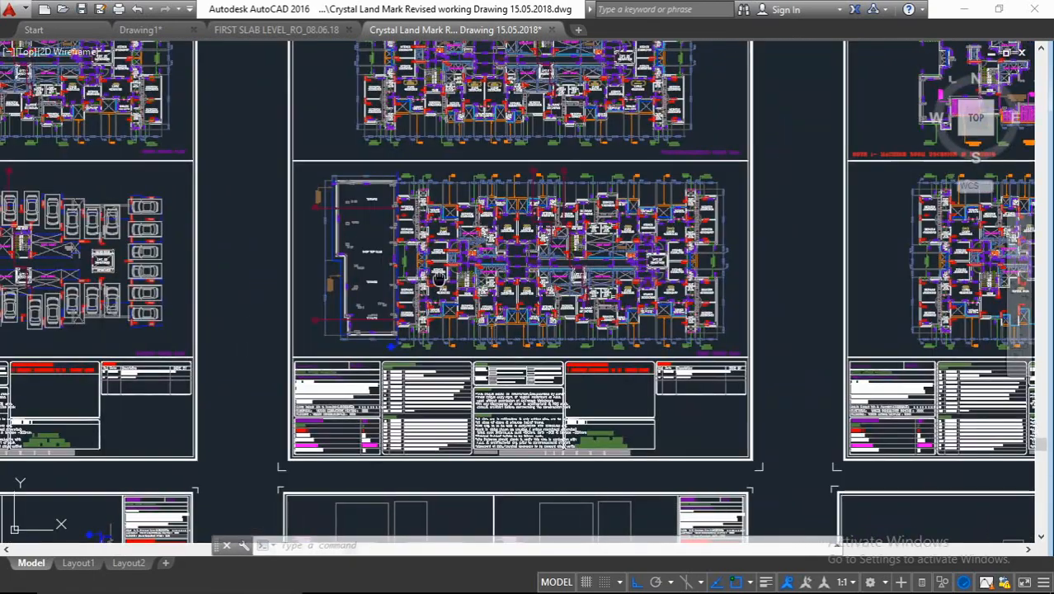
Step: Inspect the parking floor plan's columns, car bays, stairs, lifts and vent shafts in detail
middle_drag(452, 275, 782, 305)
middle_drag(204, 292, 280, 295)
scroll(381, 343, up, 2)
scroll(381, 343, up, 2)
scroll(497, 271, up, 1)
scroll(497, 270, up, 2)
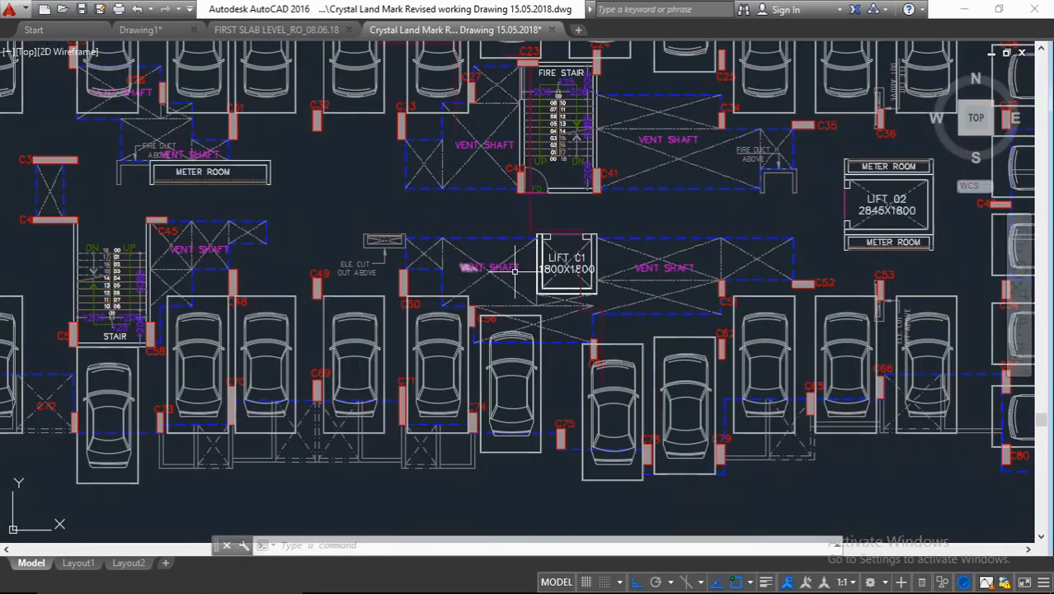
middle_drag(429, 281, 564, 222)
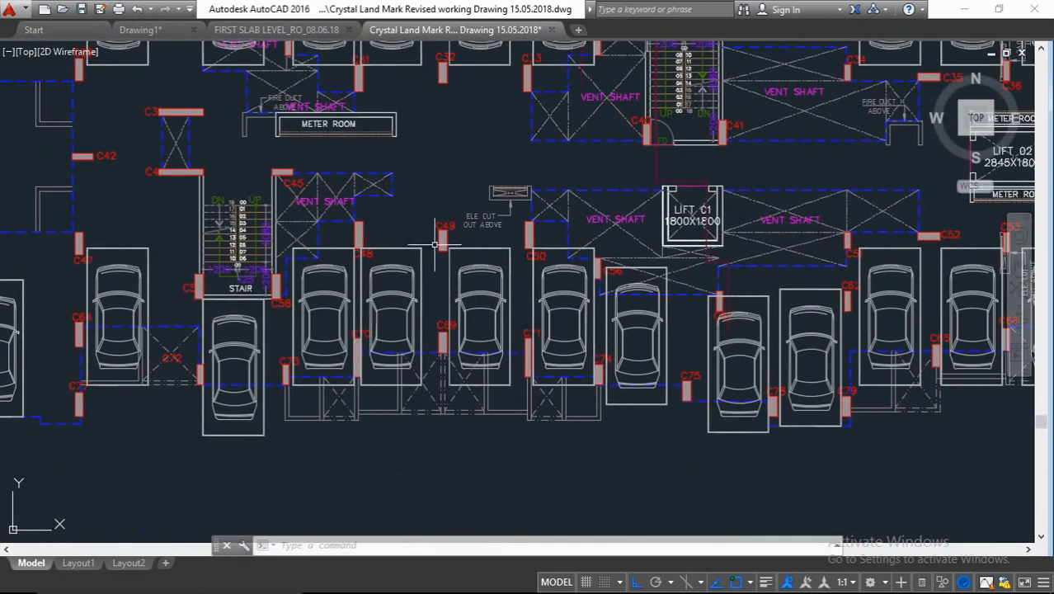
scroll(435, 245, down, 5)
scroll(384, 199, up, 3)
scroll(487, 294, up, 2)
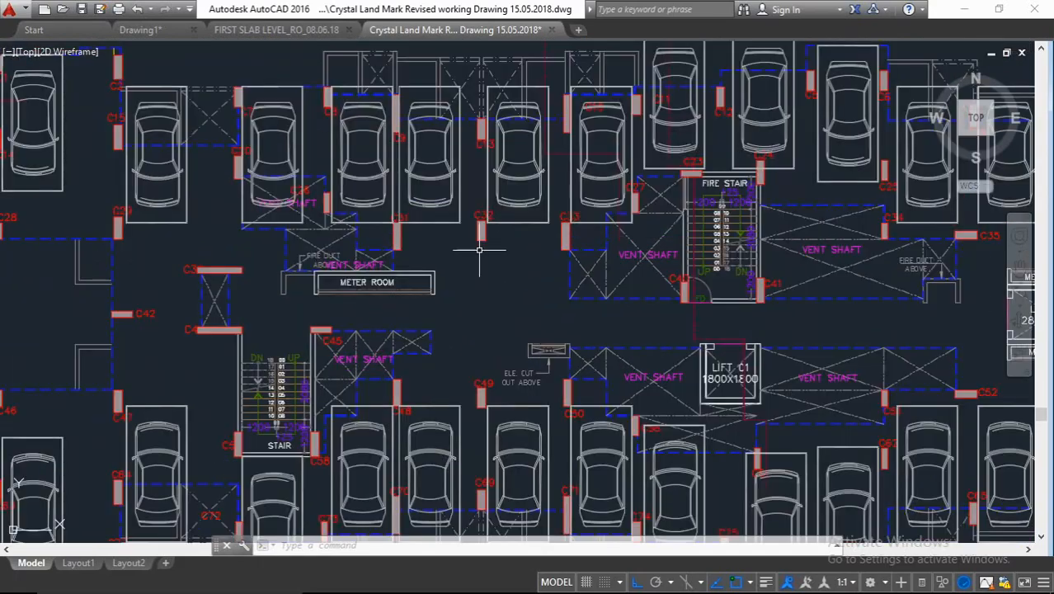
middle_drag(552, 243, 523, 235)
middle_drag(718, 252, 522, 235)
middle_drag(715, 231, 476, 214)
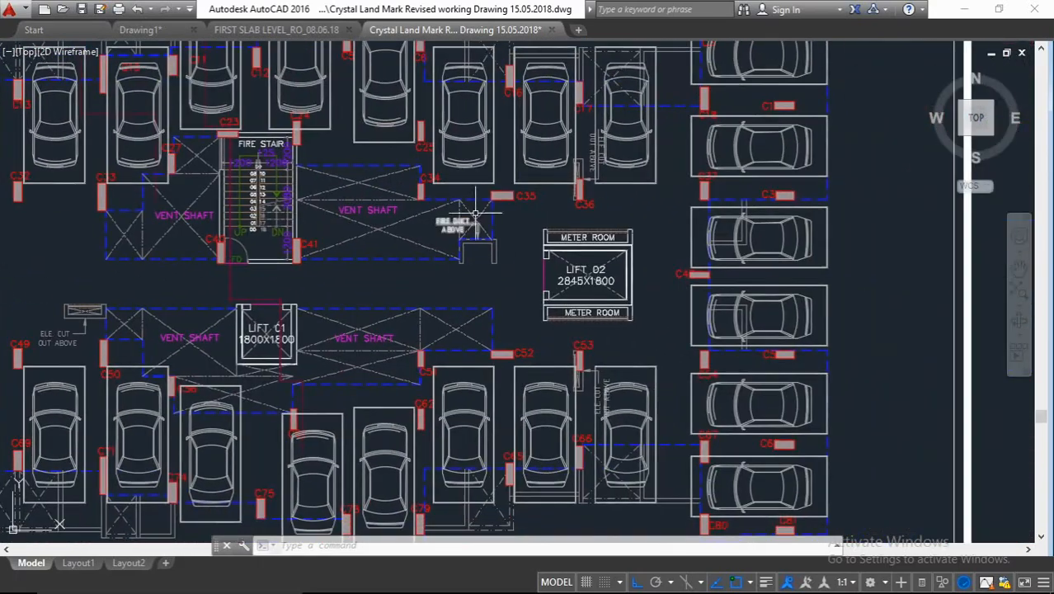
Step: Examine the ground floor shops and the columns beside them, and return to the overview of the plan sheets
scroll(568, 241, down, 3)
scroll(455, 243, up, 4)
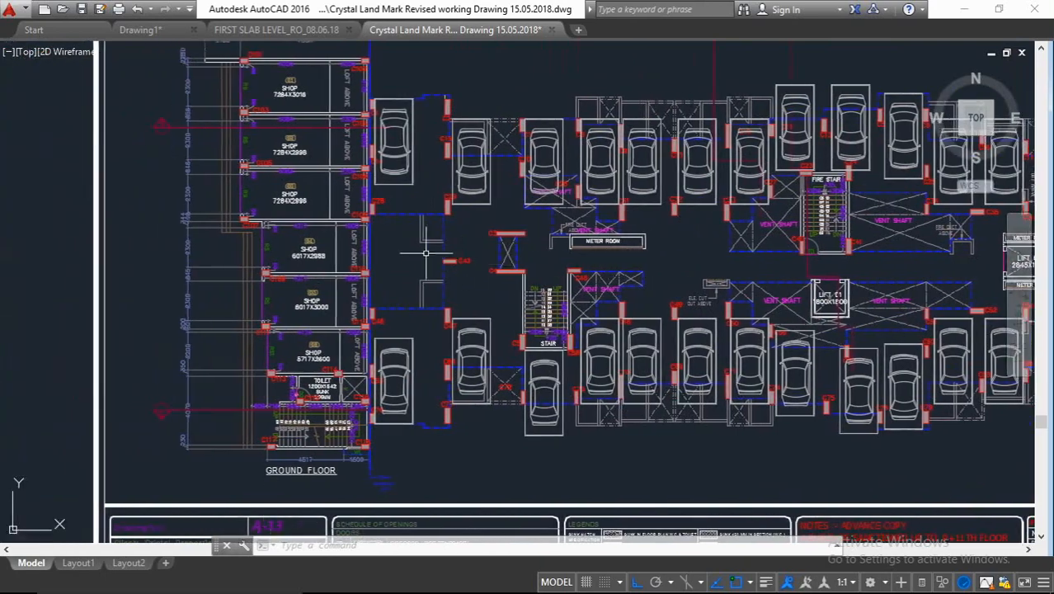
scroll(364, 200, up, 4)
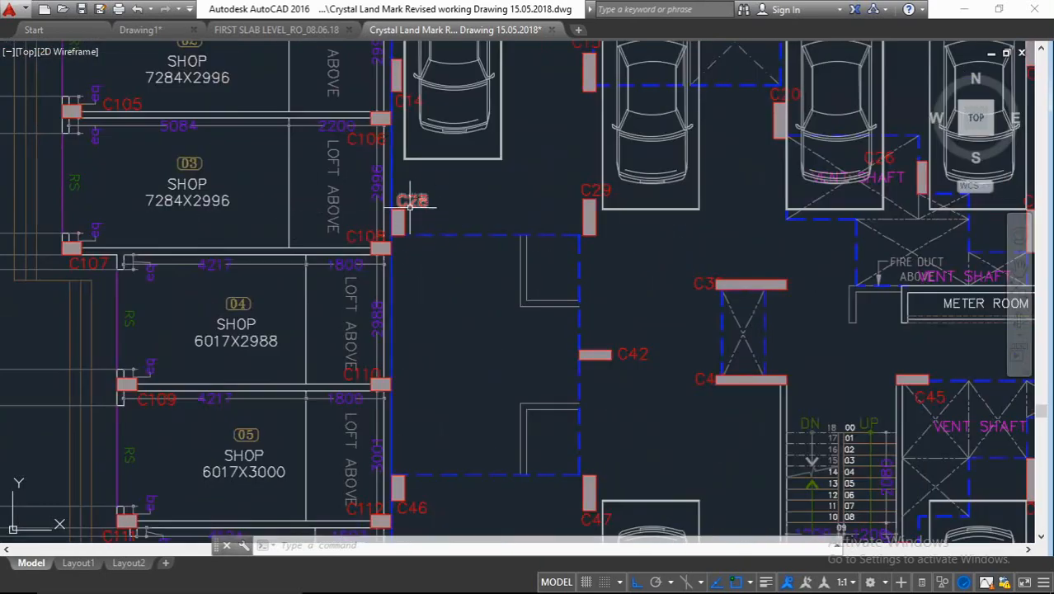
scroll(403, 232, down, 6)
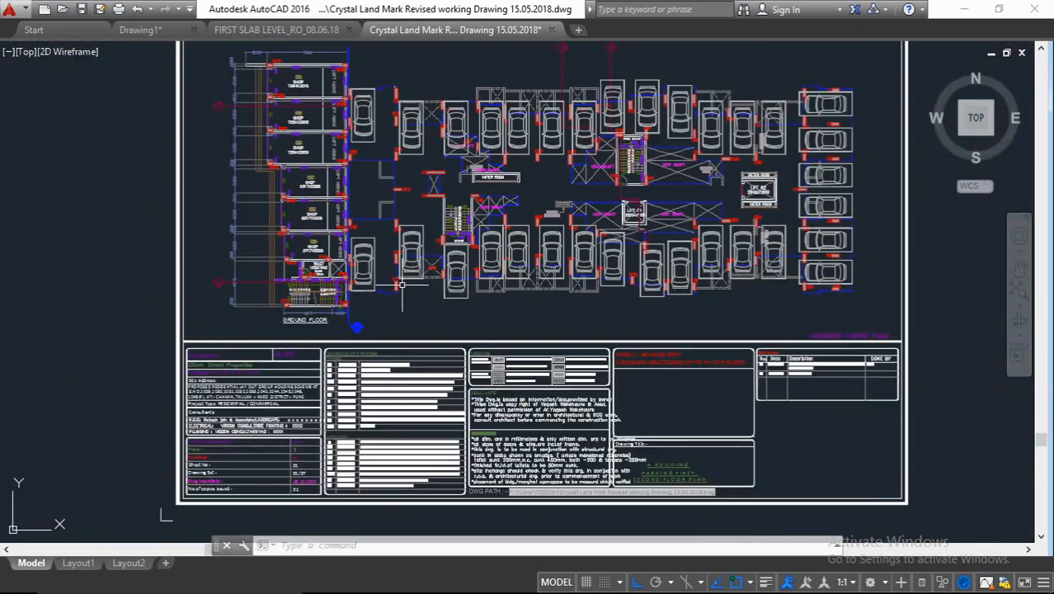
scroll(290, 263, up, 2)
scroll(330, 272, down, 6)
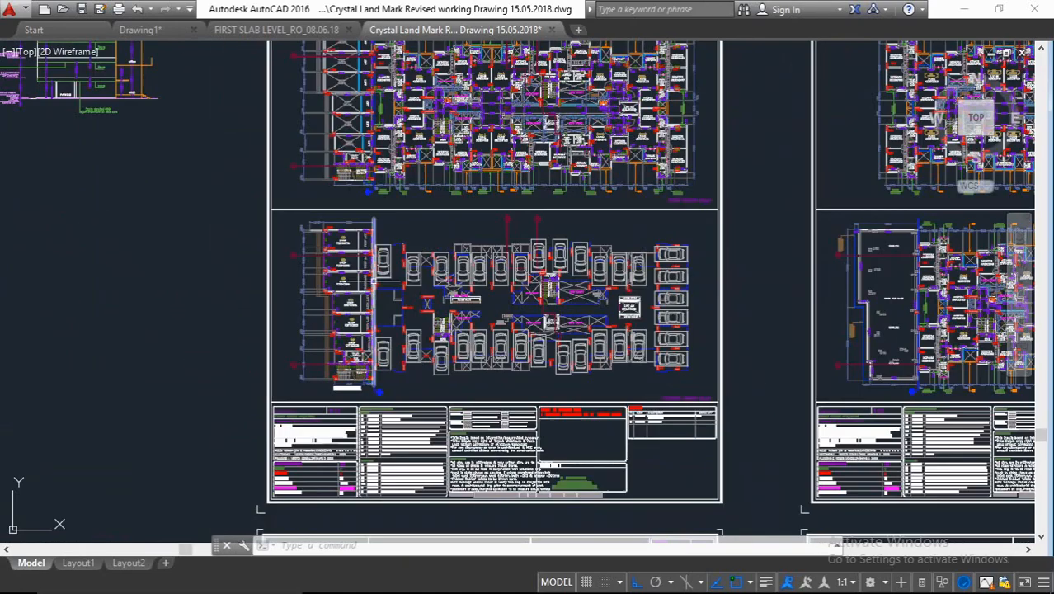
mouse_move(353, 188)
middle_down()
mouse_move(352, 273)
mouse_move(288, 293)
middle_up()
scroll(349, 273, down, 2)
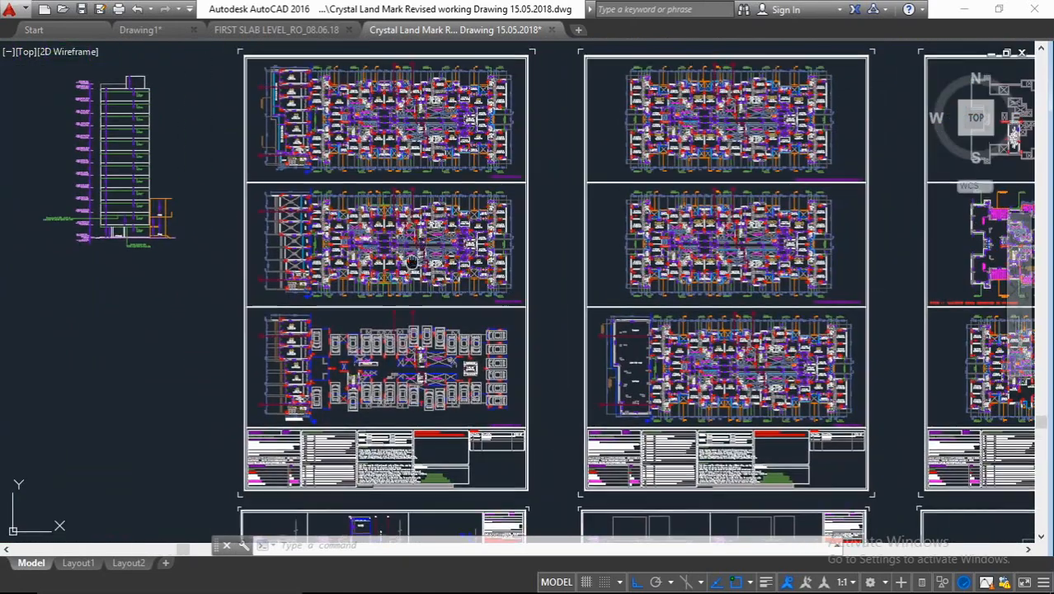
Step: Compare the first and second floor plans with the typical floor plans on the adjacent sheet
middle_drag(359, 116, 317, 195)
scroll(317, 196, up, 2)
scroll(376, 190, up, 2)
middle_drag(486, 207, 336, 209)
scroll(336, 209, down, 2)
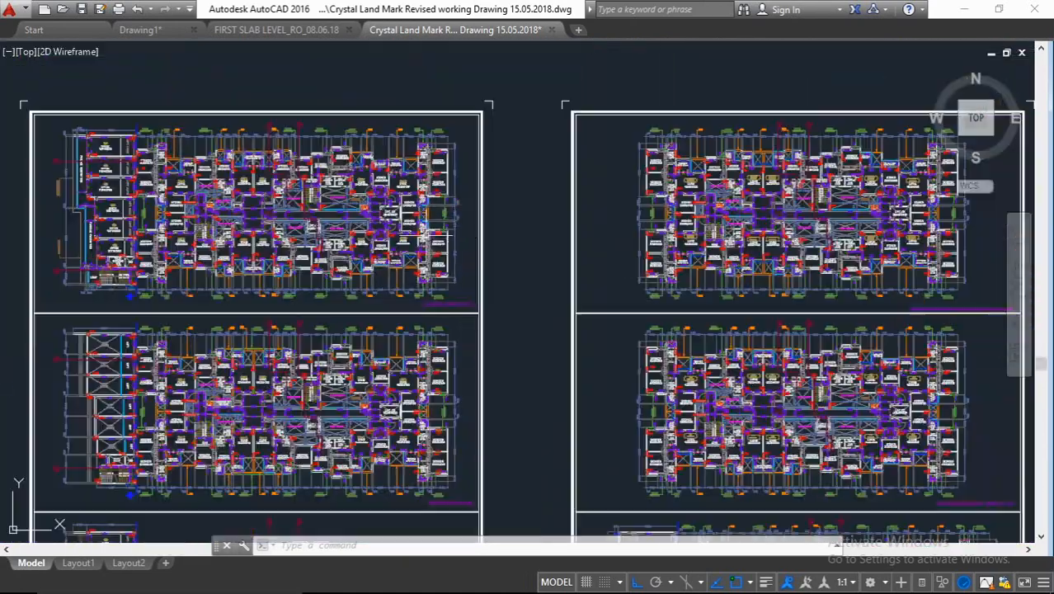
middle_drag(493, 235, 425, 212)
scroll(373, 271, down, 2)
Step: Survey the whole set of plan sheets and locate the standalone building section beside them
middle_drag(373, 271, 546, 219)
middle_drag(525, 295, 697, 190)
mouse_move(704, 240)
middle_down()
mouse_move(644, 219)
mouse_move(408, 54)
middle_up()
middle_drag(708, 310, 367, 303)
scroll(667, 285, down, 2)
scroll(666, 284, down, 2)
scroll(522, 216, up, 5)
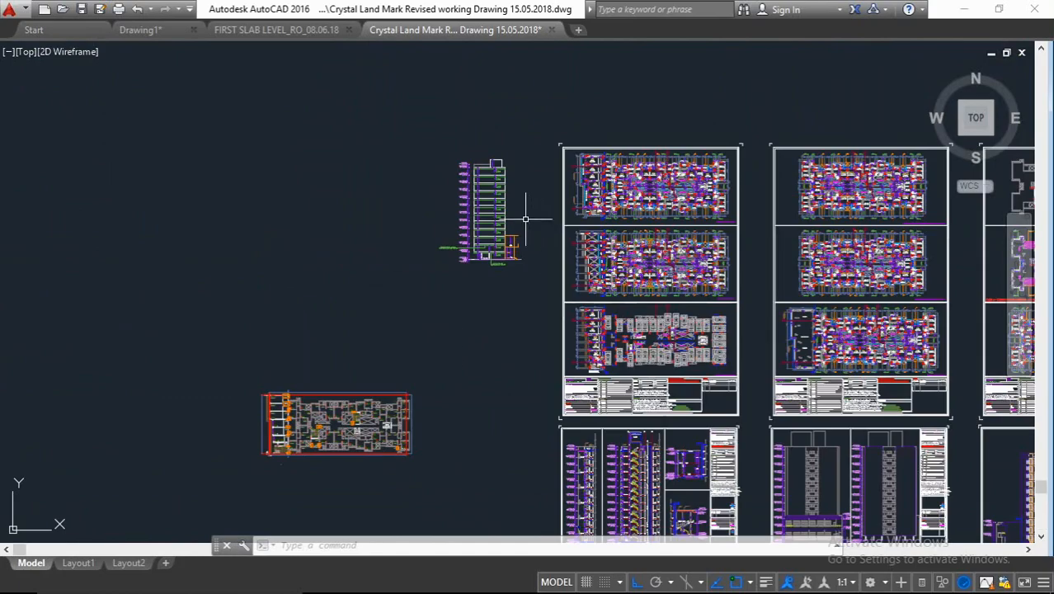
Step: Inspect the building section from the parking, shop and office levels up to the parapet, including the beam notes
scroll(569, 190, up, 3)
scroll(546, 188, up, 5)
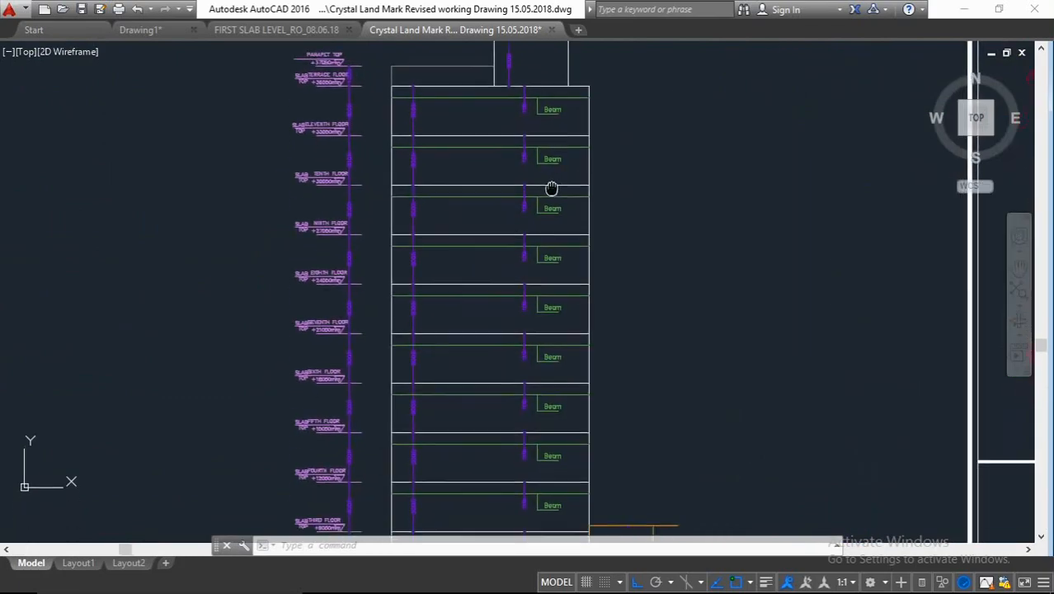
scroll(590, 248, down, 2)
scroll(559, 332, up, 2)
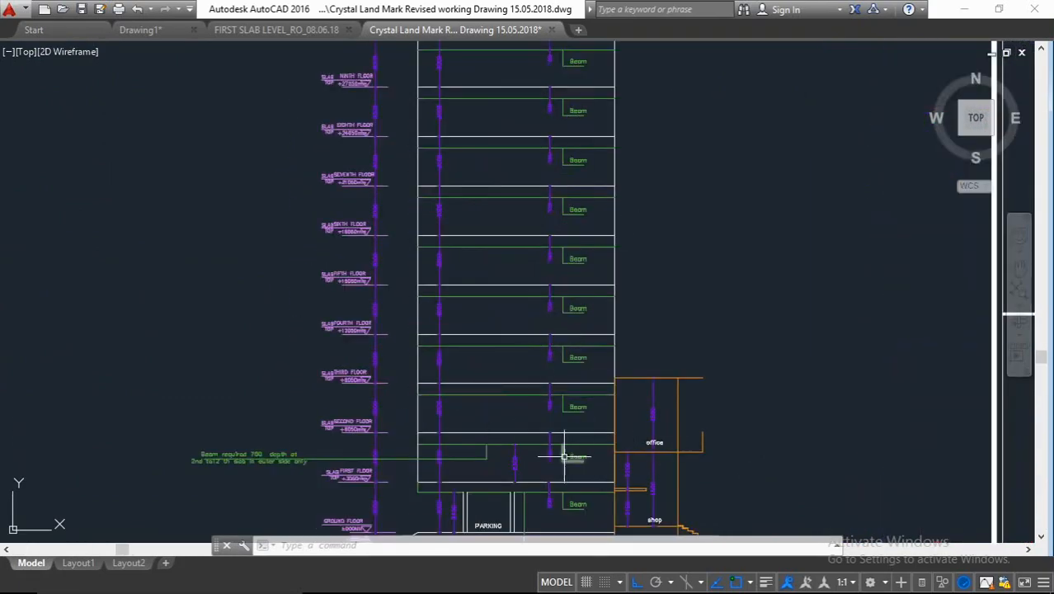
middle_drag(566, 456, 564, 389)
middle_drag(546, 266, 551, 313)
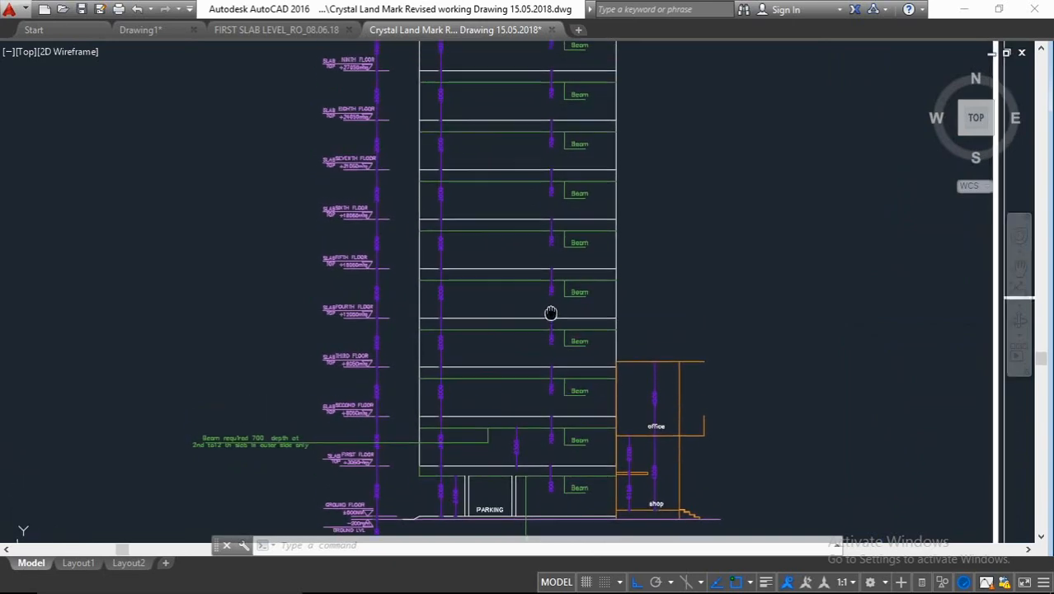
middle_drag(459, 238, 456, 381)
middle_drag(433, 297, 414, 294)
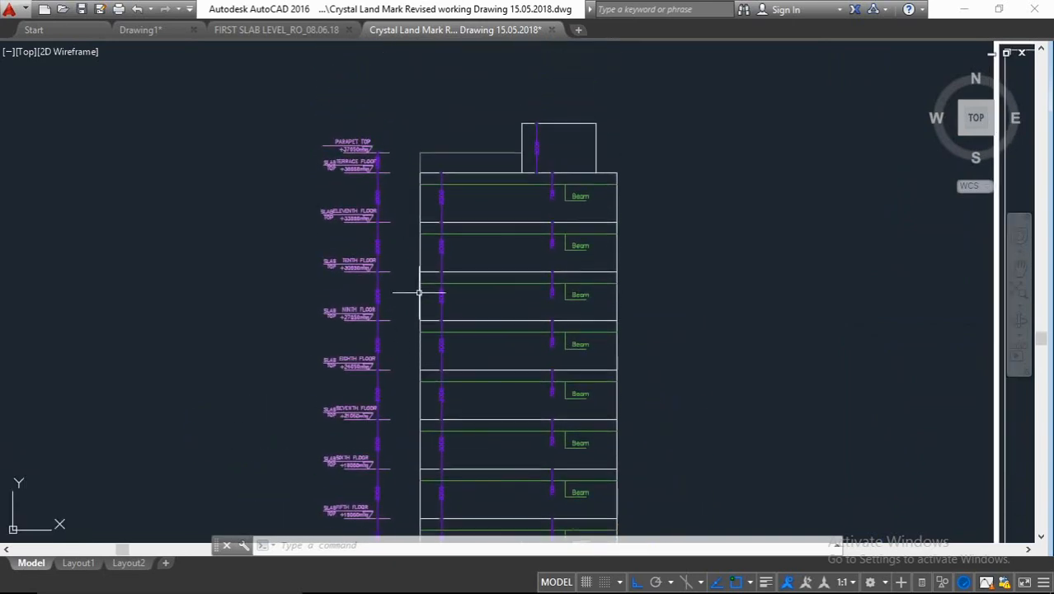
Step: Read the slab-top levels, storey heights and beam depths at the terrace, eleventh and tenth floors in the section
scroll(386, 163, up, 3)
scroll(330, 291, down, 1)
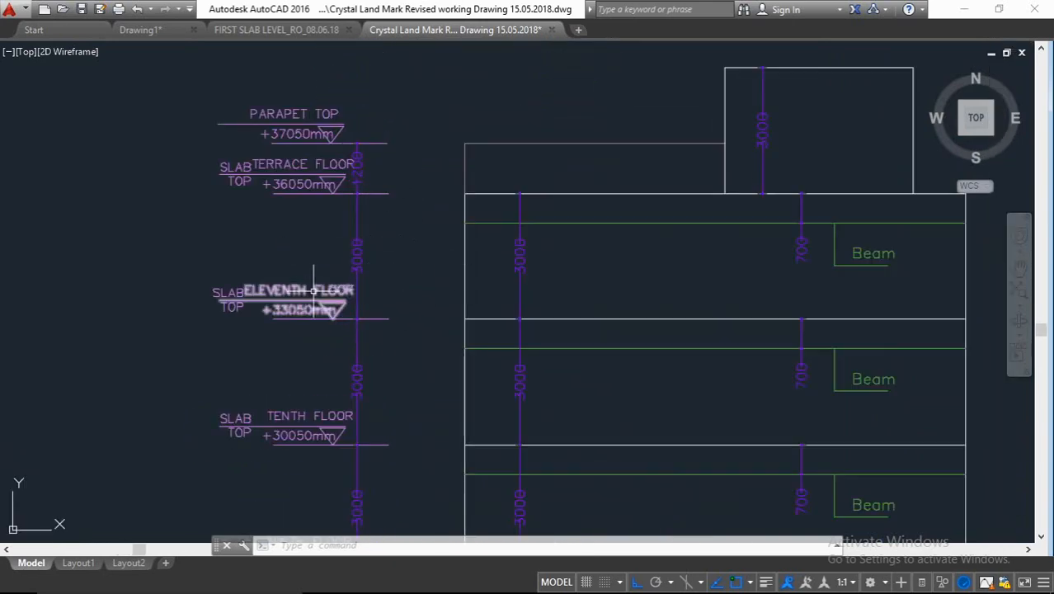
scroll(369, 298, up, 2)
scroll(455, 295, down, 3)
scroll(531, 246, up, 1)
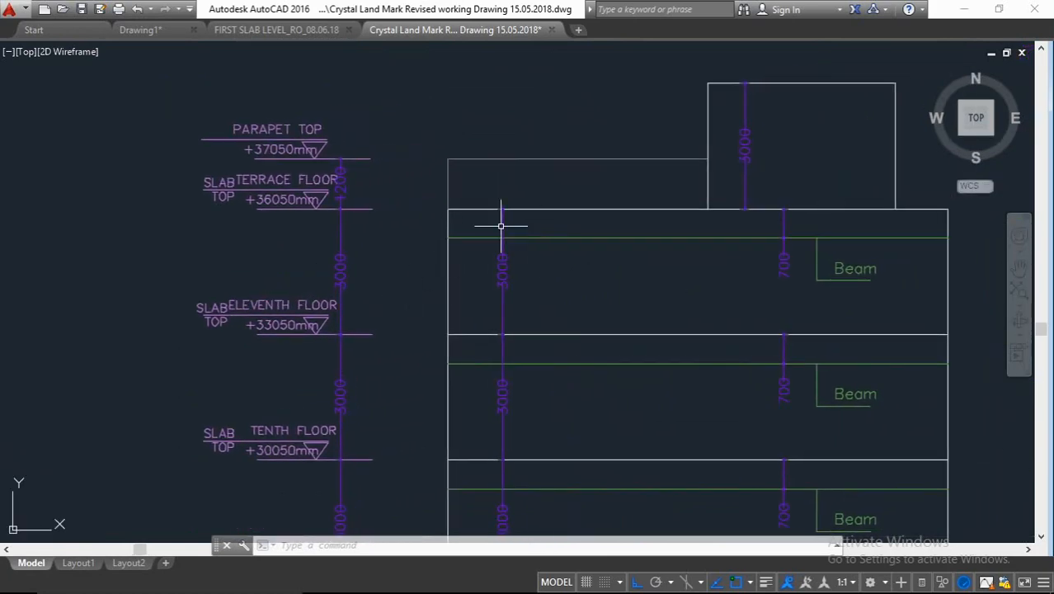
scroll(559, 213, down, 1)
scroll(573, 219, down, 6)
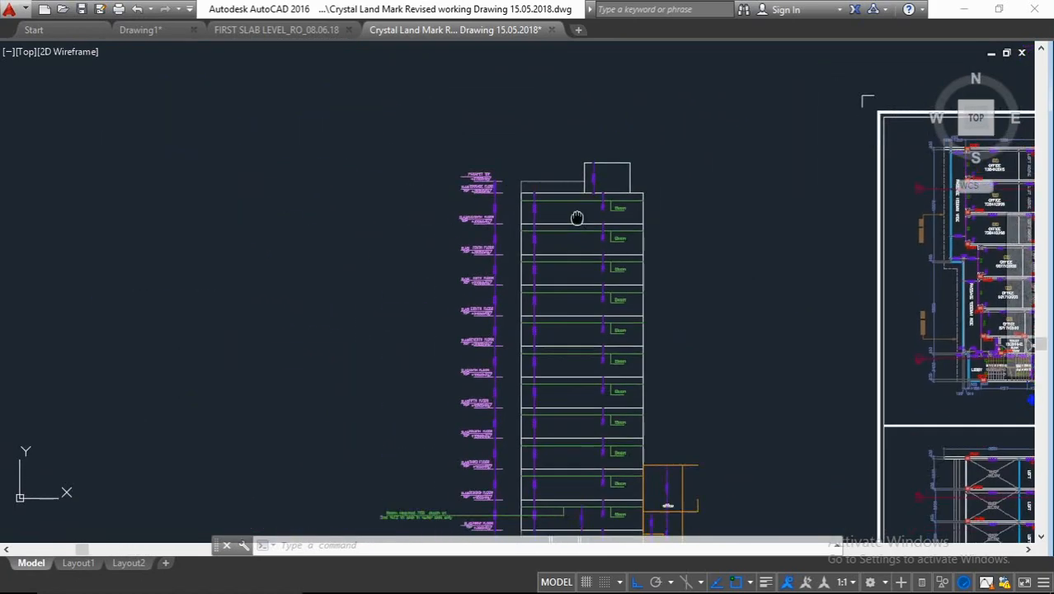
Step: Return from the building section to the floor plan sheets and look over their arrangement
middle_drag(607, 290, 429, 257)
middle_drag(798, 297, 628, 273)
scroll(689, 285, down, 4)
middle_drag(540, 271, 351, 249)
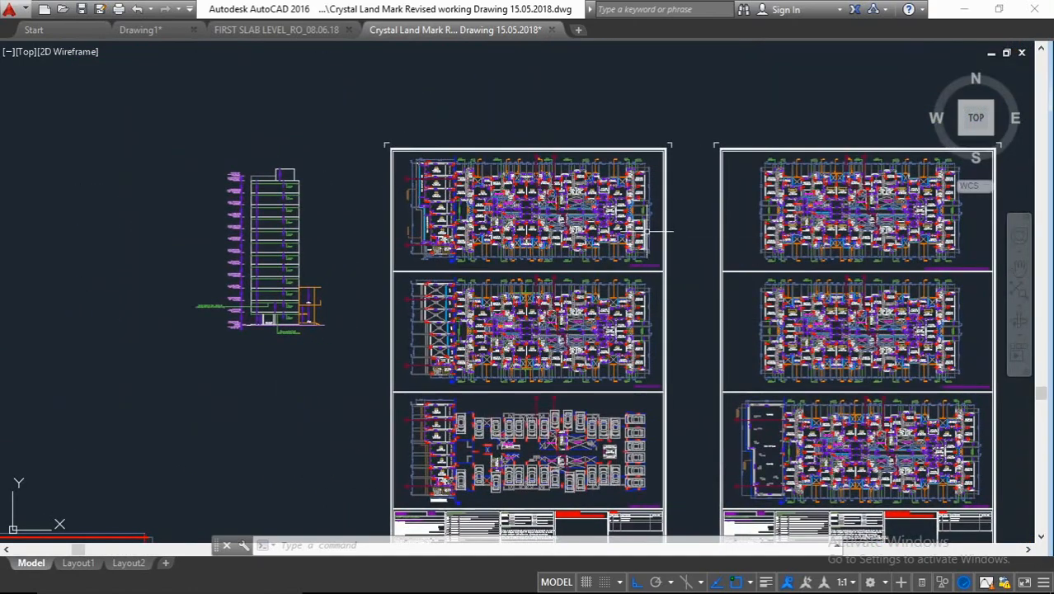
mouse_move(646, 232)
middle_down()
mouse_move(488, 233)
mouse_move(503, 217)
middle_up()
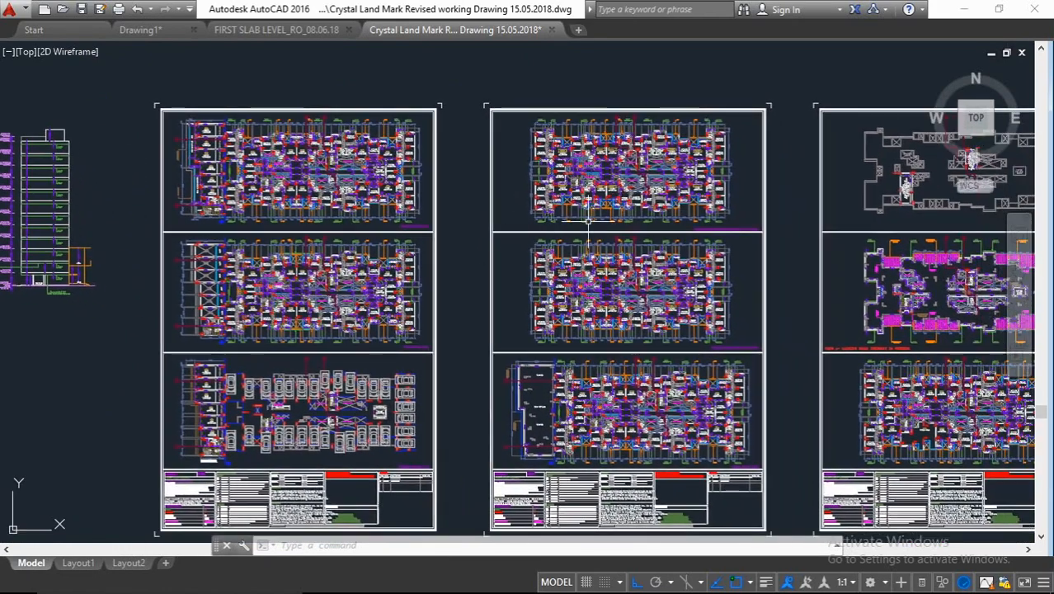
middle_drag(588, 221, 577, 221)
middle_drag(462, 258, 577, 200)
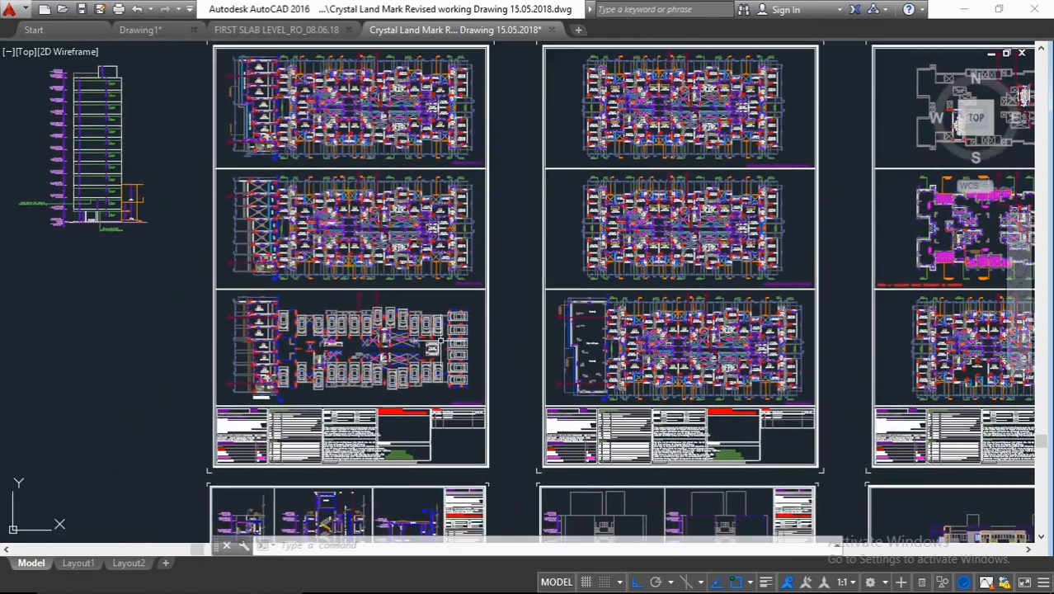
Step: Examine the ground floor shops and the parking floor plan's car bays, columns, stairs, lifts and vent shafts again
scroll(305, 344, up, 4)
middle_drag(532, 335, 600, 289)
scroll(300, 246, up, 2)
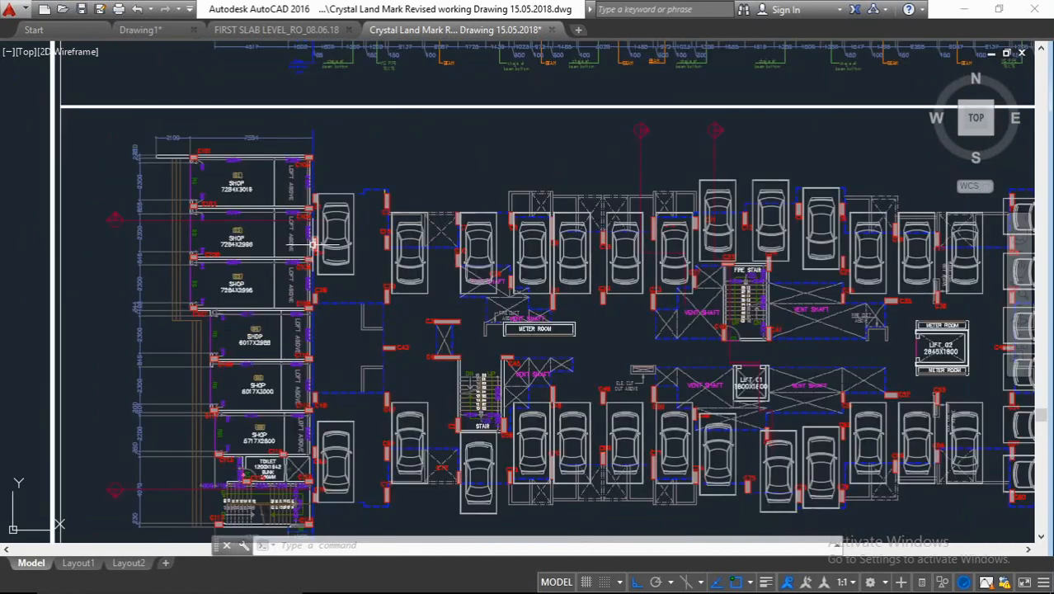
middle_drag(480, 288, 343, 251)
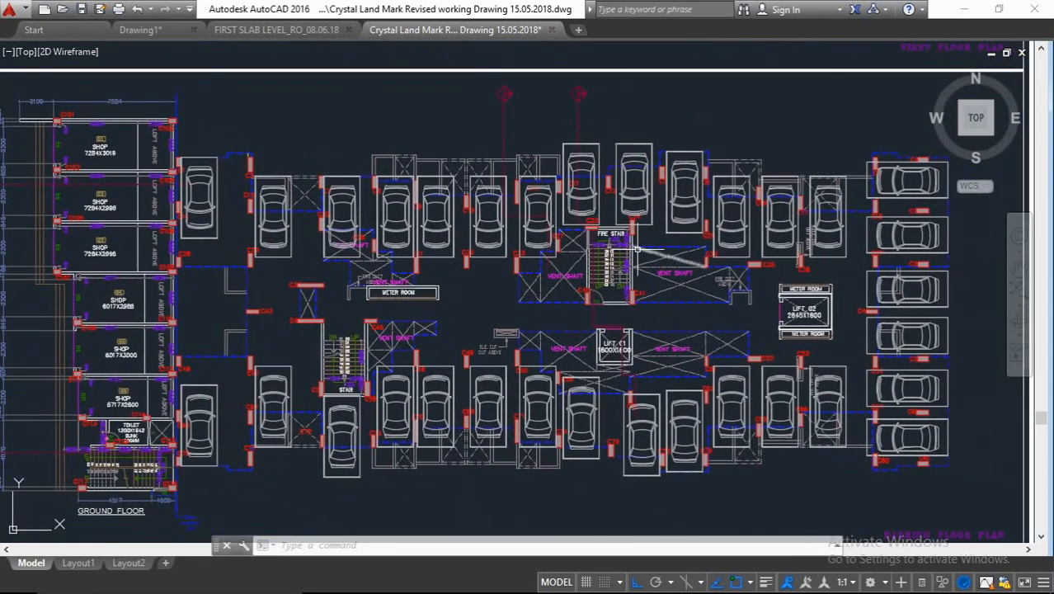
middle_drag(803, 267, 654, 225)
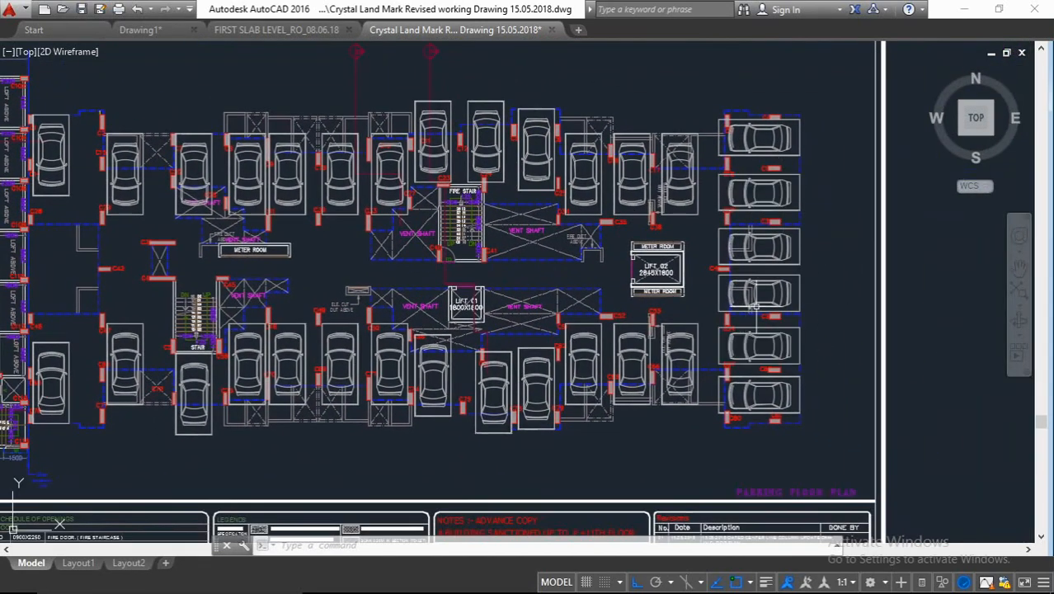
middle_drag(717, 339, 757, 293)
mouse_move(373, 327)
middle_down()
mouse_move(517, 302)
mouse_move(431, 411)
middle_up()
Step: Review the first floor plan above the parking plan, and the second floor plan on the same sheet
scroll(513, 302, down, 2)
middle_drag(350, 193, 356, 312)
middle_drag(342, 273, 343, 361)
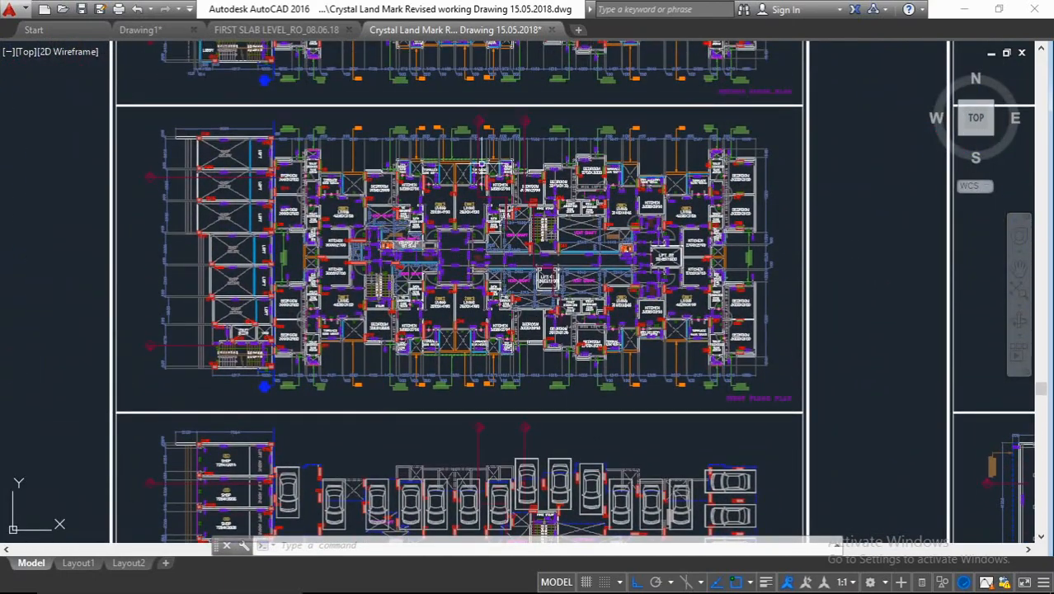
middle_drag(603, 262, 386, 233)
scroll(536, 257, down, 2)
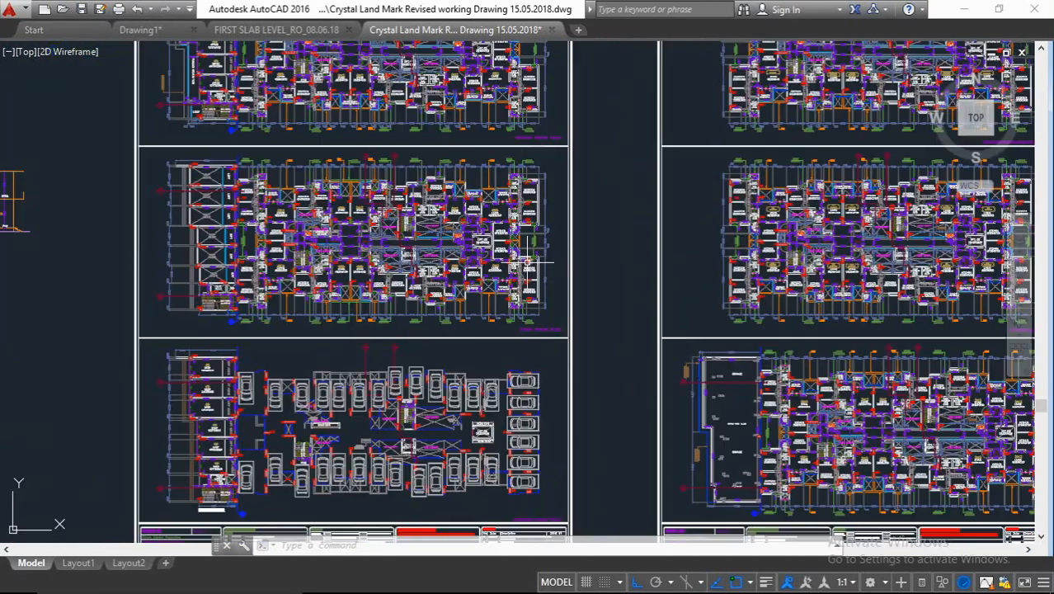
middle_drag(517, 281, 490, 325)
middle_drag(462, 169, 445, 229)
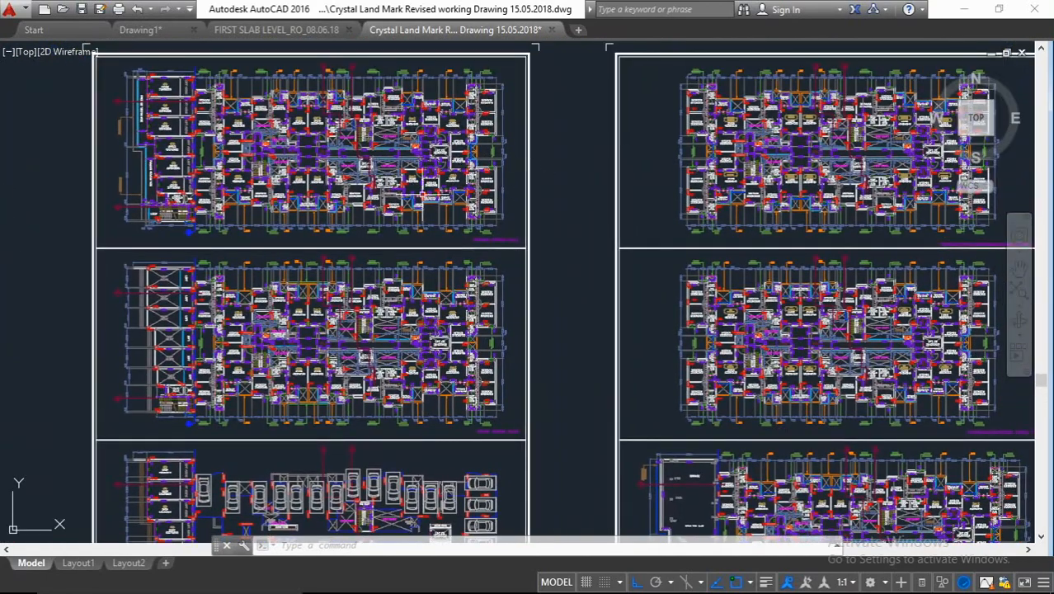
scroll(404, 194, down, 2)
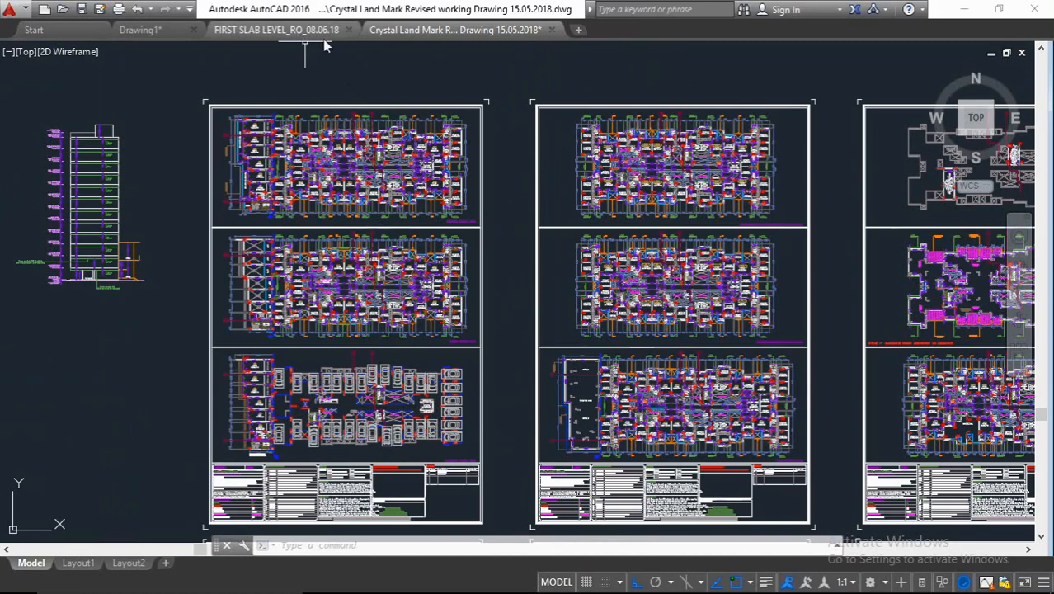
Step: Switch to the FIRST SLAB LEVEL_RO_08.06.18 drawing and view the slab framing layout as a whole
click(276, 29)
middle_drag(322, 239, 405, 265)
scroll(330, 250, up, 4)
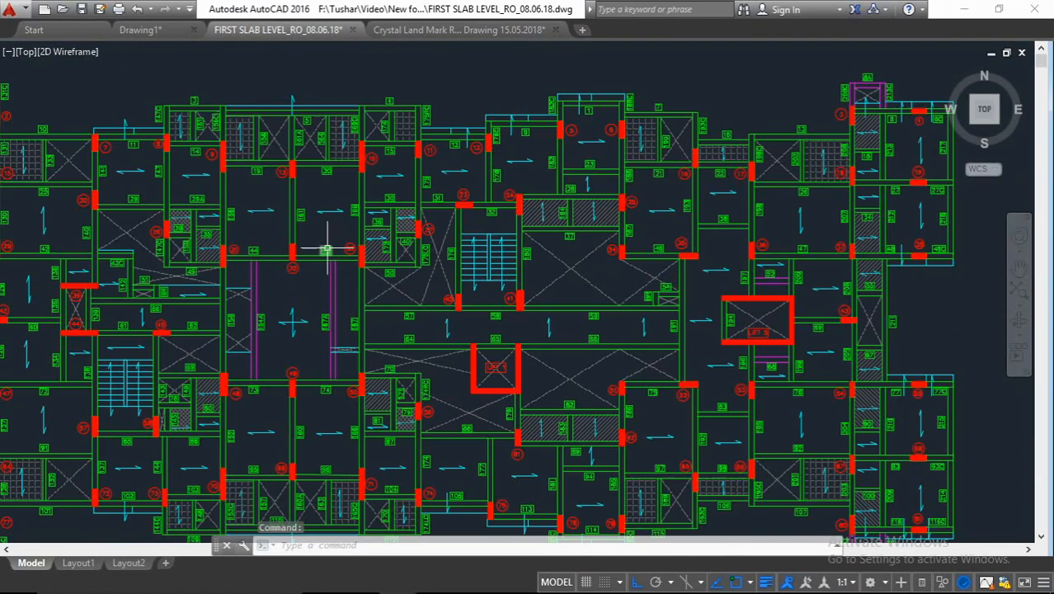
middle_drag(289, 253, 453, 208)
scroll(446, 217, down, 1)
scroll(276, 174, up, 1)
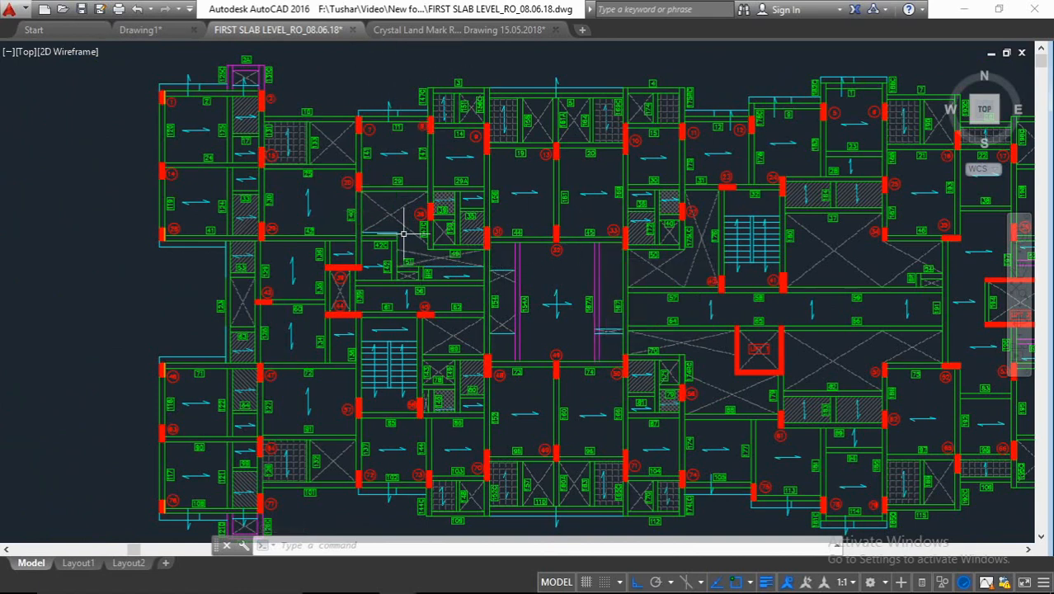
mouse_move(403, 233)
middle_down()
mouse_move(370, 222)
mouse_move(401, 230)
middle_up()
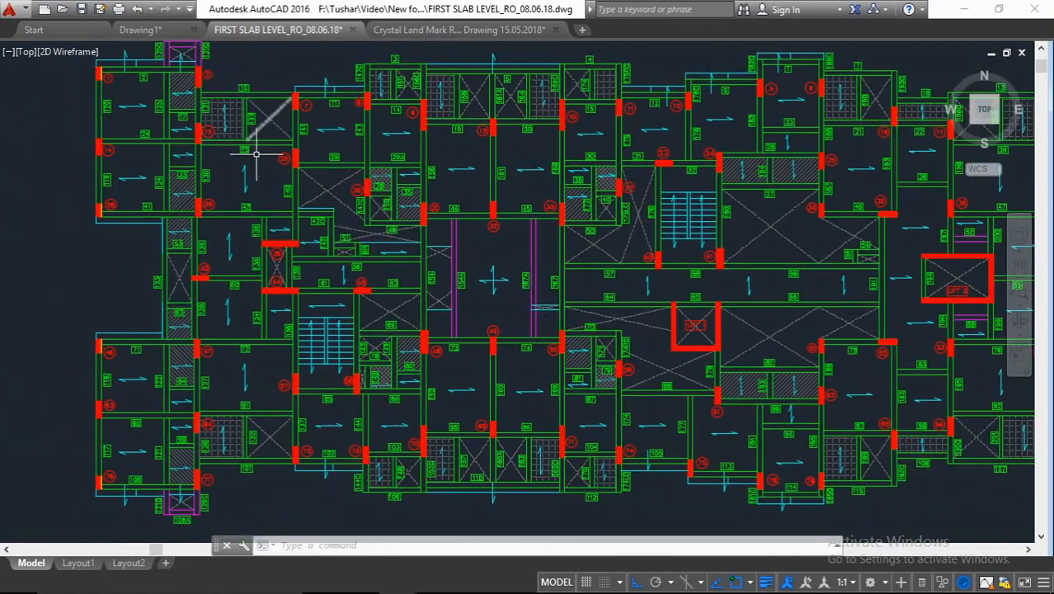
Step: Inspect the column numbers, beam numbers and slab span arrows in the northwest part of the first slab layout
scroll(148, 154, up, 2)
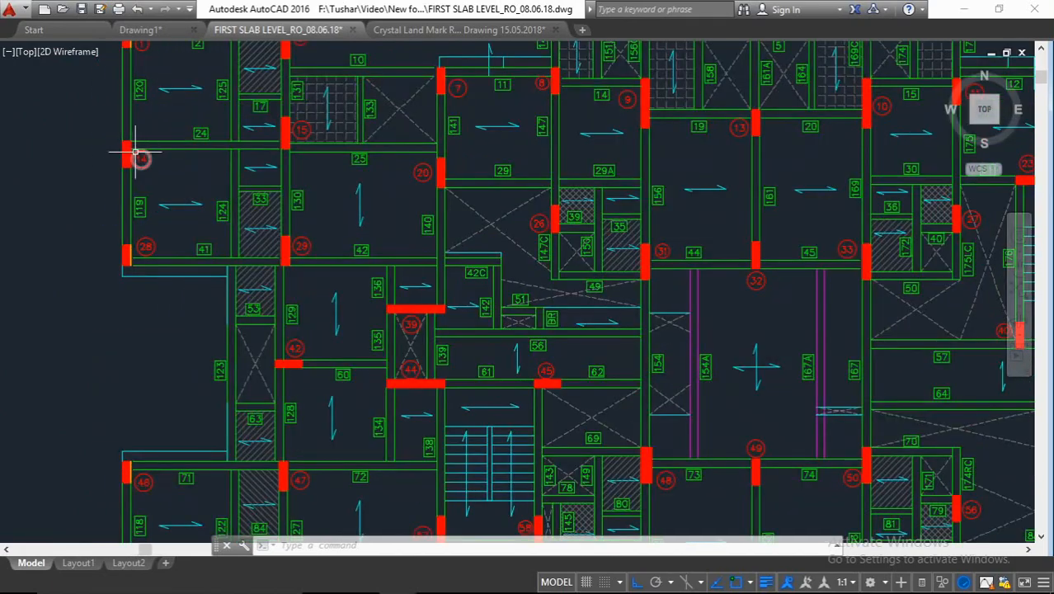
scroll(259, 223, down, 3)
scroll(483, 236, up, 2)
scroll(535, 200, down, 2)
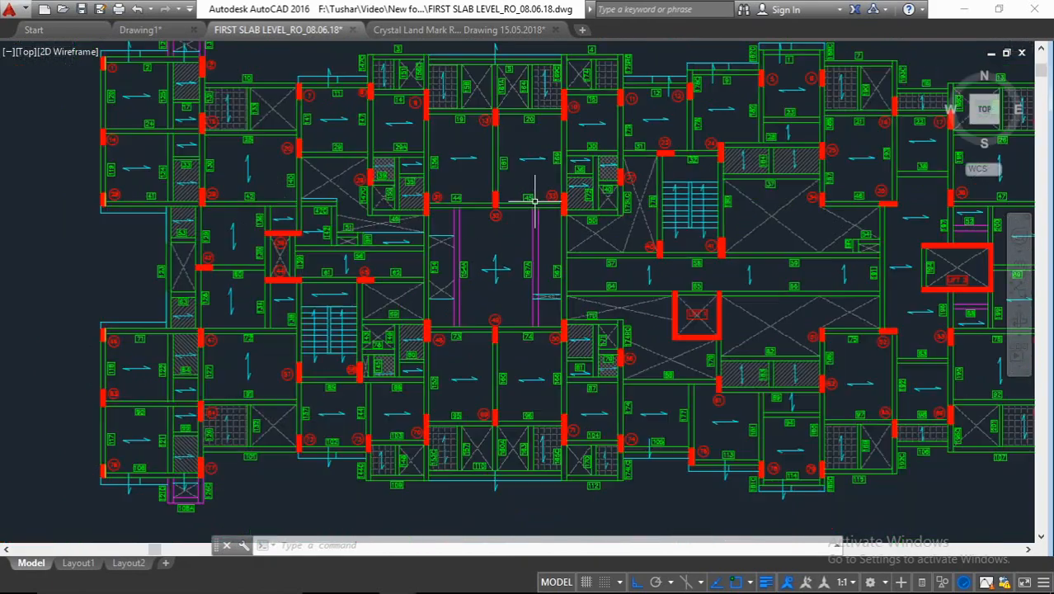
scroll(534, 200, up, 4)
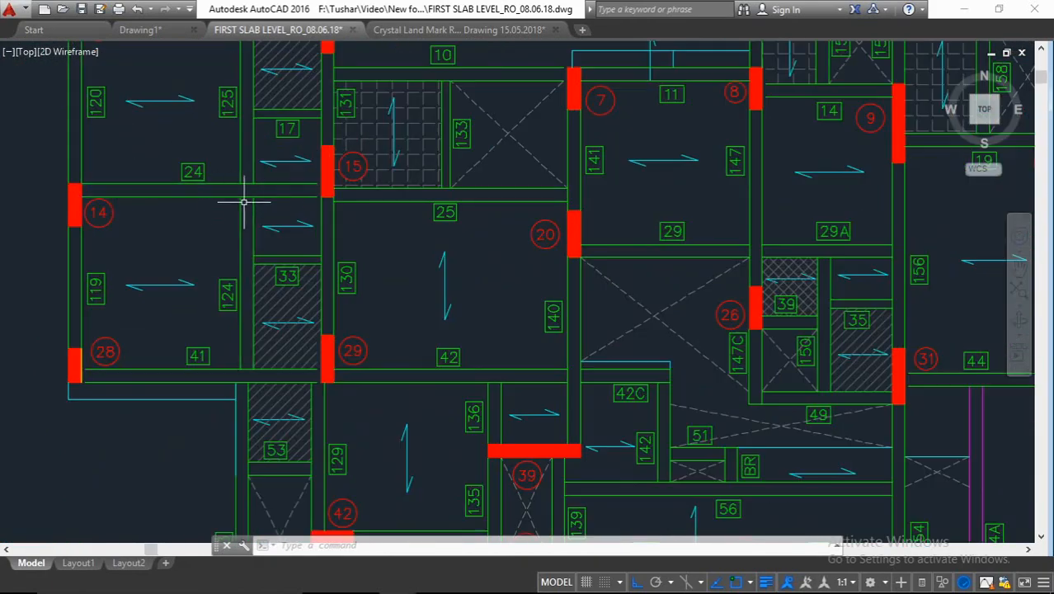
scroll(248, 206, down, 3)
scroll(280, 223, up, 1)
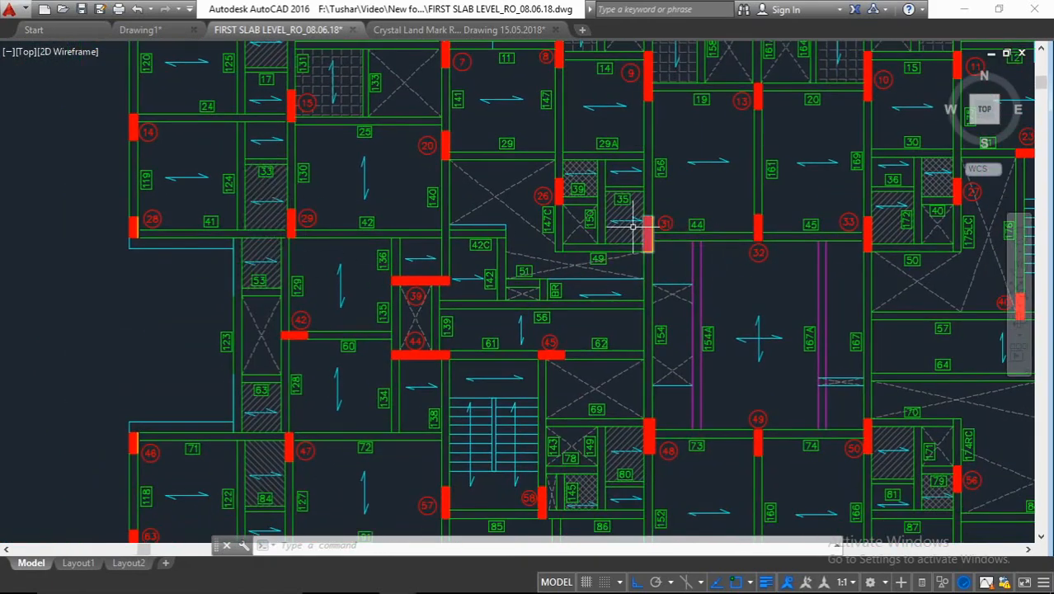
Step: Examine the framing around the central lobby, staircases and LIFT 1, and along the southern edge to the southwest wing
middle_drag(635, 227, 529, 188)
middle_drag(748, 201, 586, 171)
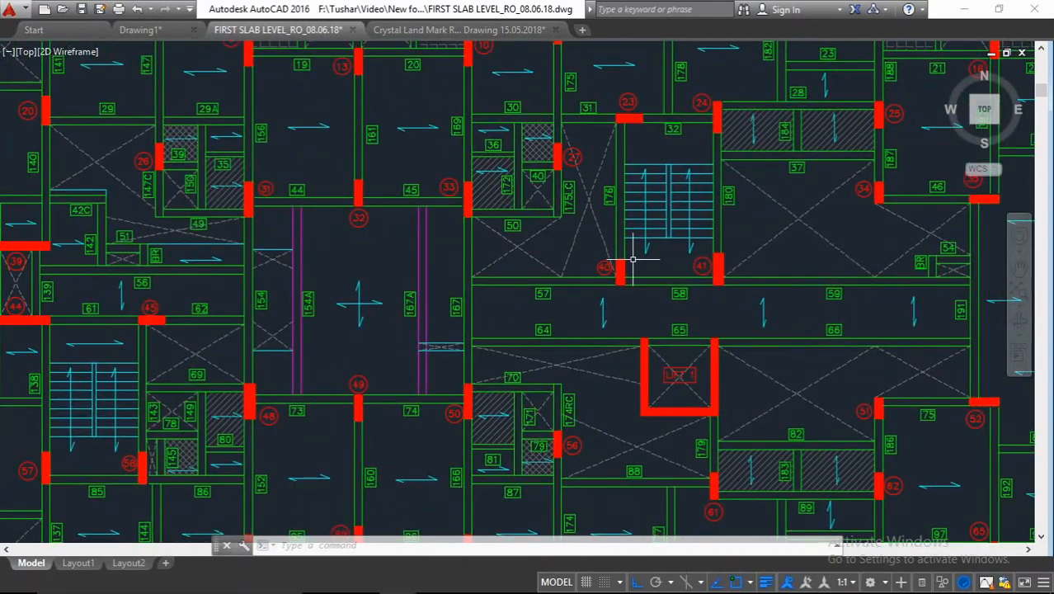
middle_drag(633, 259, 510, 145)
middle_drag(649, 296, 842, 266)
middle_drag(416, 363, 555, 327)
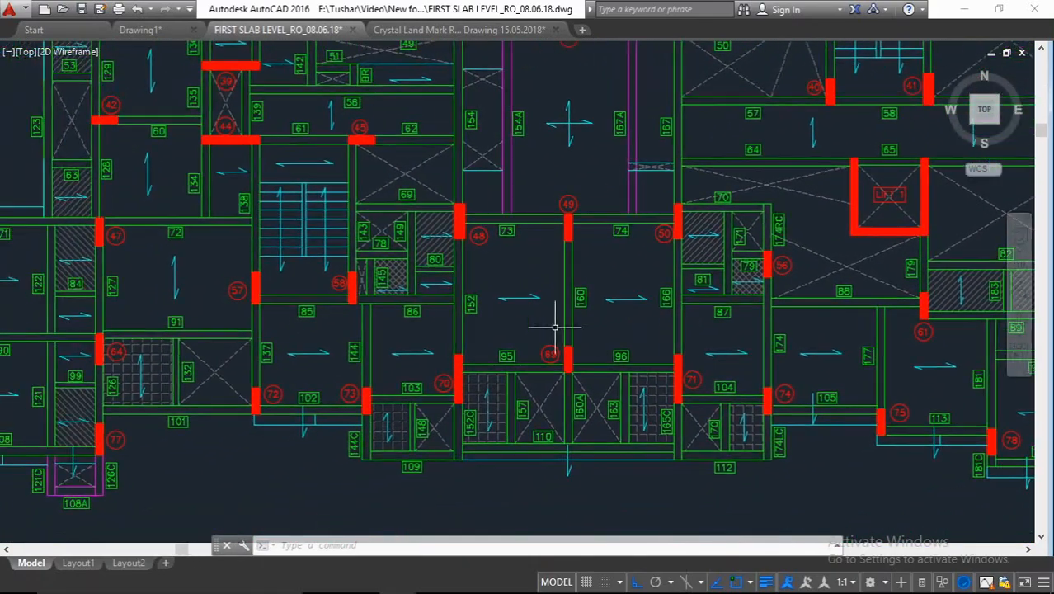
middle_drag(413, 284, 523, 301)
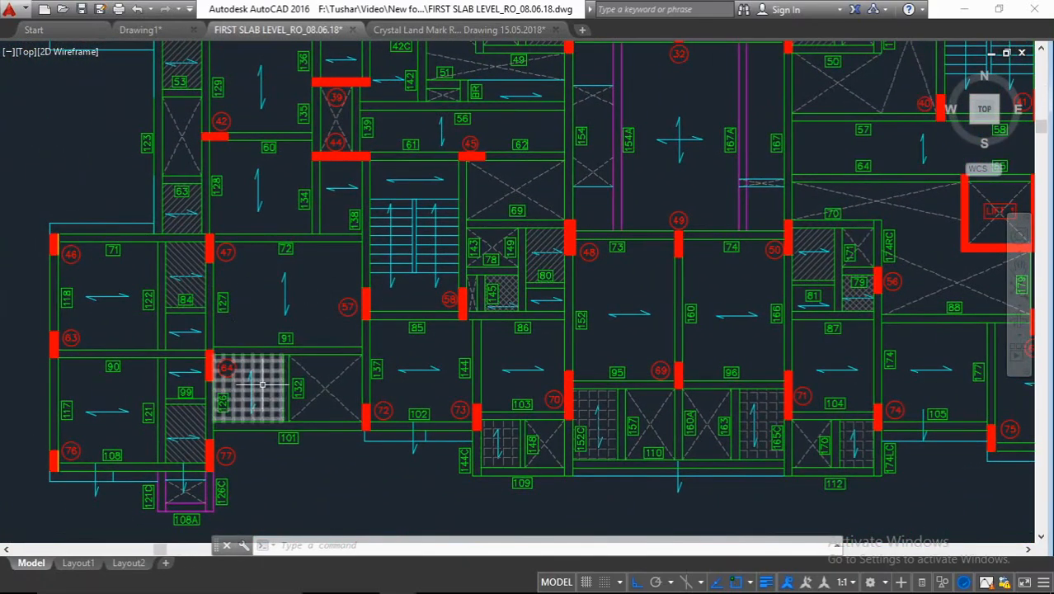
scroll(426, 363, down, 3)
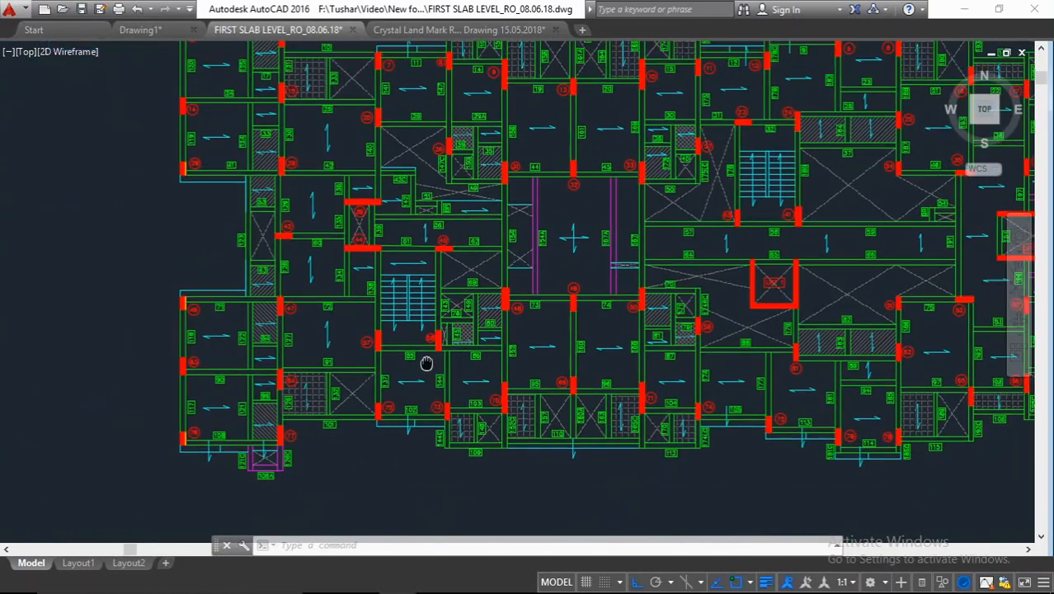
Step: Inspect the columns and beams around LIFT 2 and through the east wing down to beam 116A
scroll(349, 240, up, 3)
middle_drag(384, 245, 150, 254)
middle_drag(418, 251, 301, 252)
middle_drag(567, 172, 416, 164)
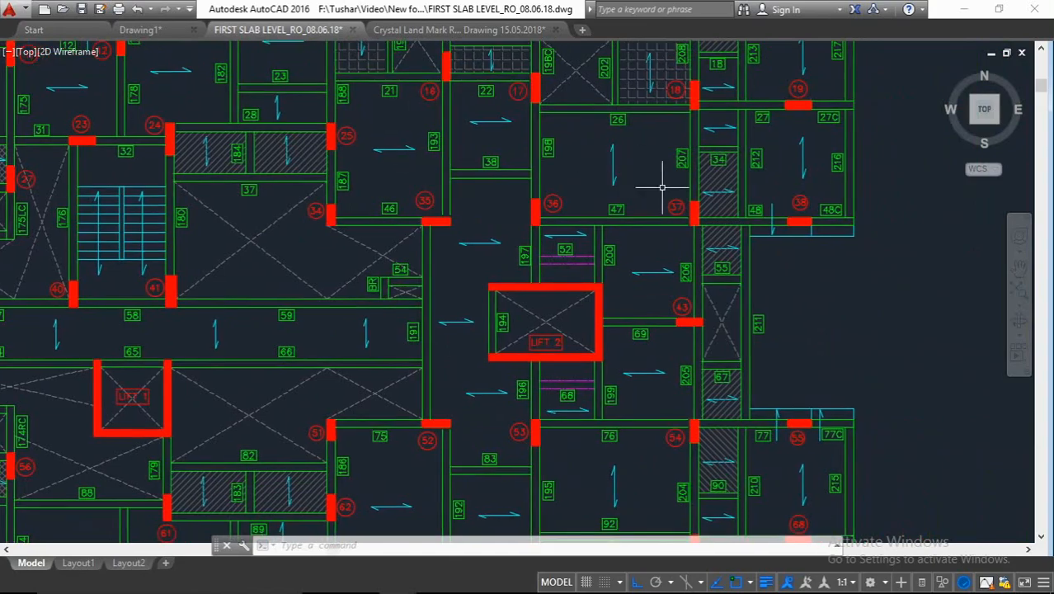
middle_drag(689, 234, 693, 185)
middle_drag(745, 311, 753, 155)
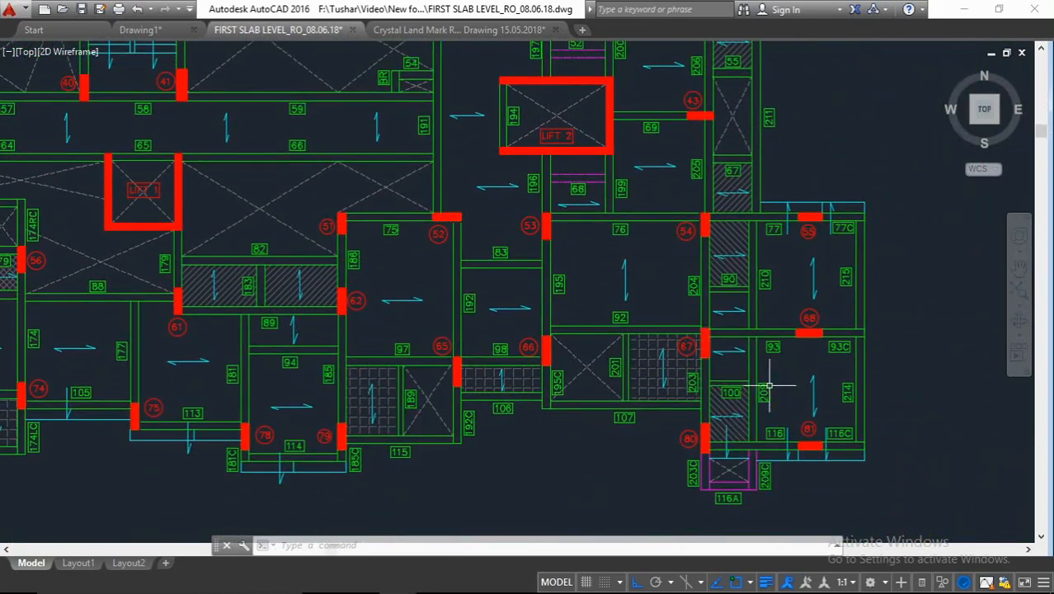
Step: Recheck the beam and column layout of the west wing and follow it back to the central bay
middle_drag(612, 379, 1040, 357)
middle_drag(281, 311, 758, 304)
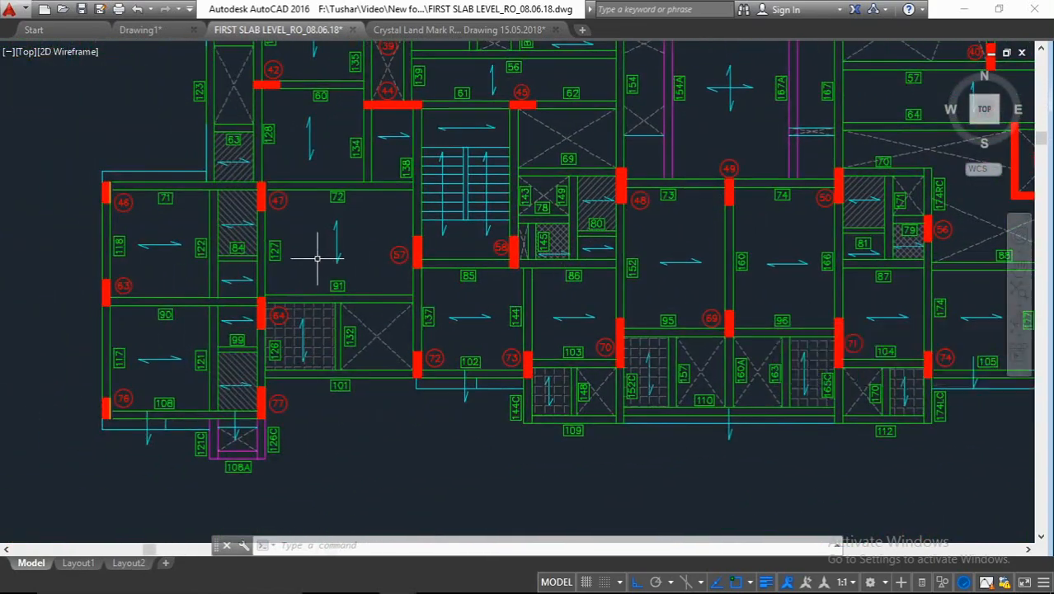
middle_drag(317, 259, 364, 380)
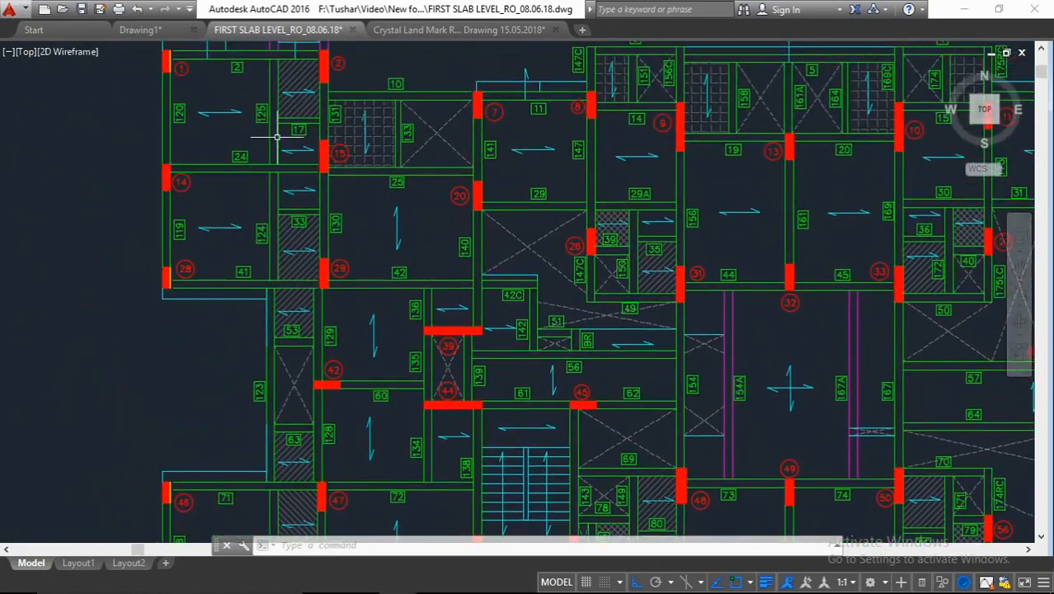
middle_drag(561, 143, 424, 121)
middle_drag(467, 223, 353, 144)
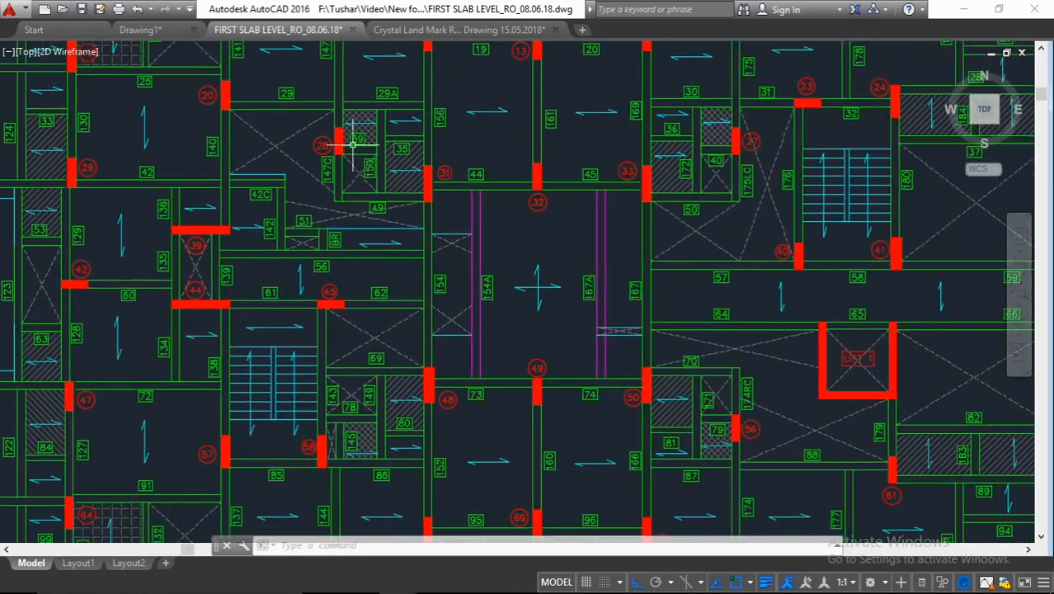
Step: Examine the framing across the central bay and along the southern edge from the southwest wing to beam 116A in the east wing
middle_drag(561, 184, 309, 186)
middle_drag(708, 204, 868, 202)
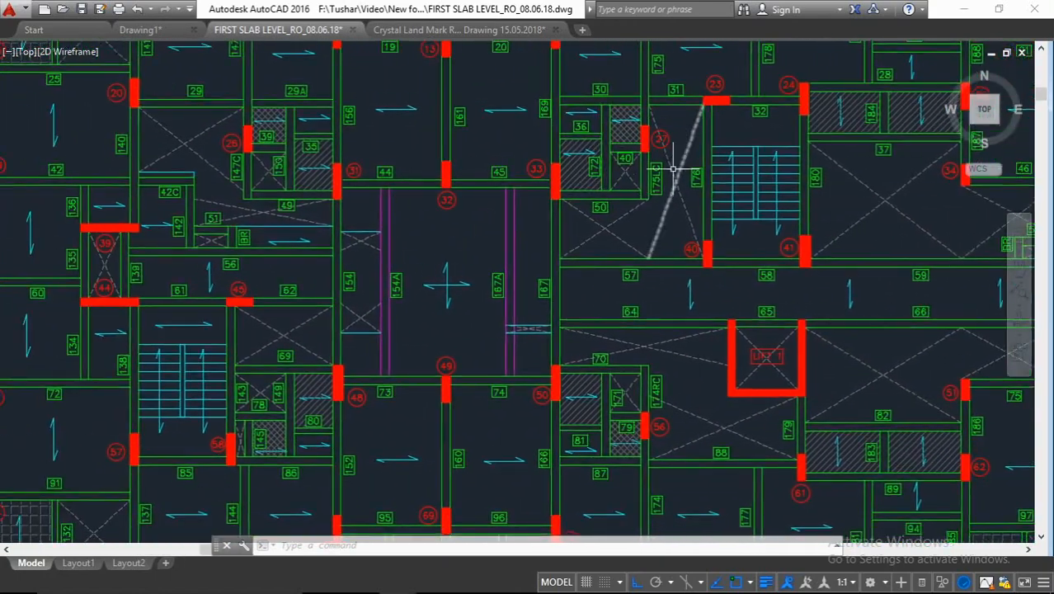
middle_drag(534, 185, 785, 193)
mouse_move(377, 193)
middle_down()
mouse_move(430, 218)
mouse_move(403, 150)
middle_up()
middle_drag(423, 266, 394, 180)
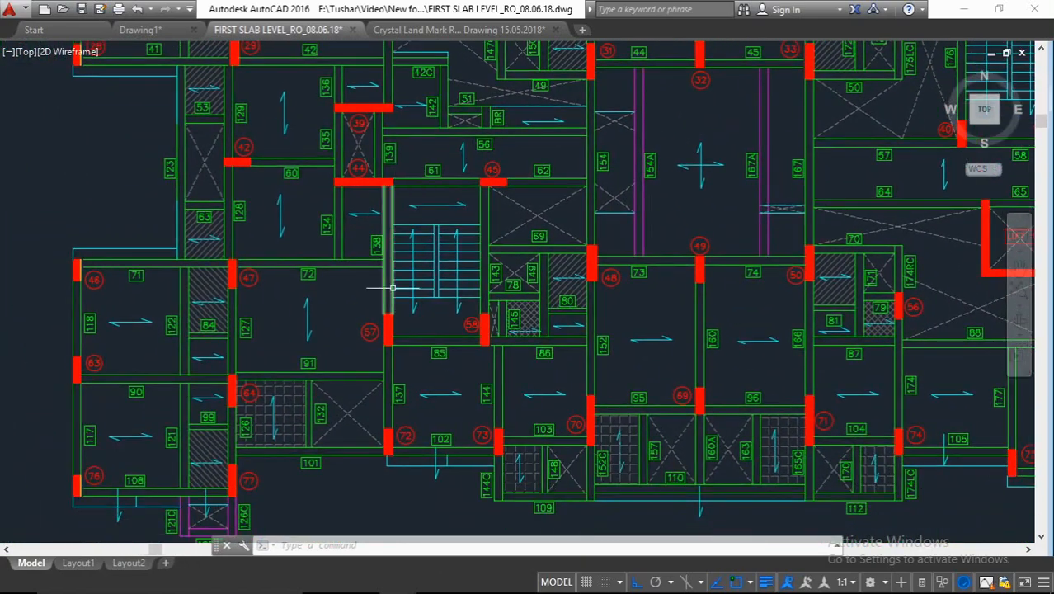
middle_drag(392, 288, 381, 217)
middle_drag(822, 391, 631, 360)
middle_drag(871, 348, 623, 348)
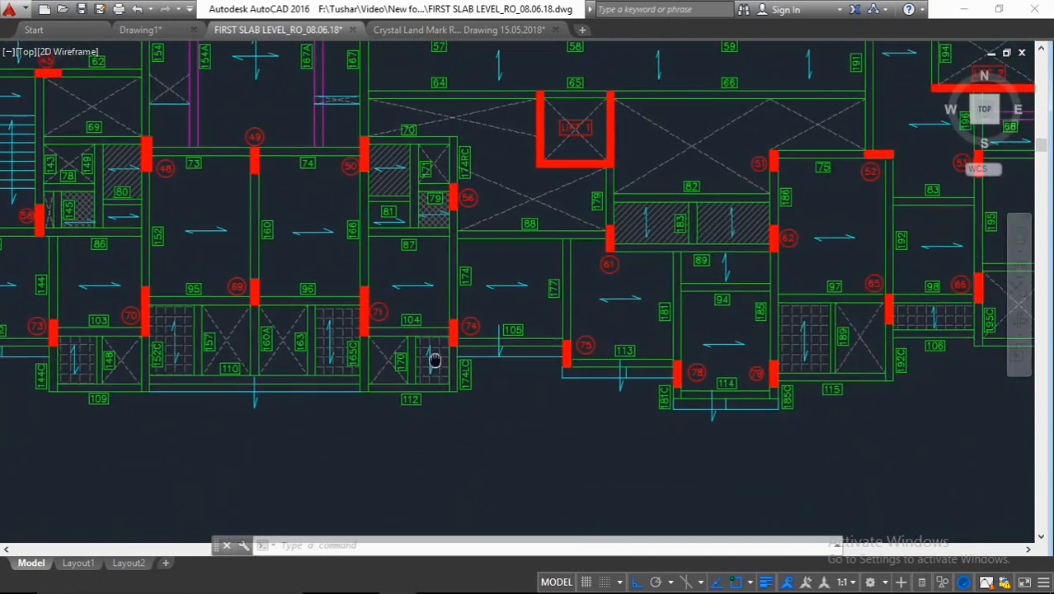
middle_drag(804, 290, 632, 259)
middle_drag(765, 267, 631, 285)
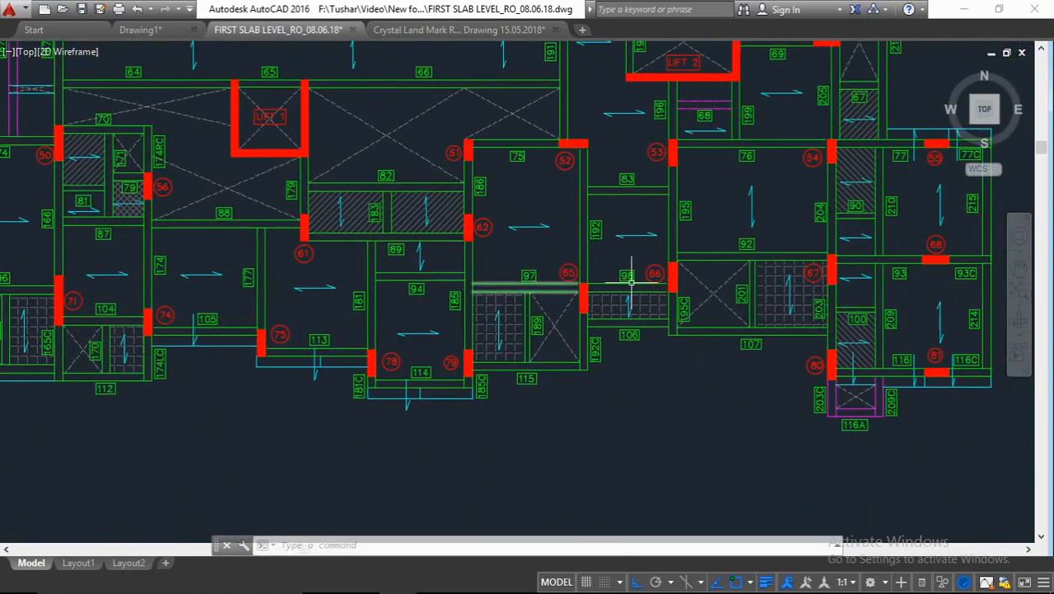
middle_drag(739, 277, 579, 306)
Step: Review the overall arrangement of columns, beams and slab spans across the entire first slab layout
scroll(704, 258, down, 5)
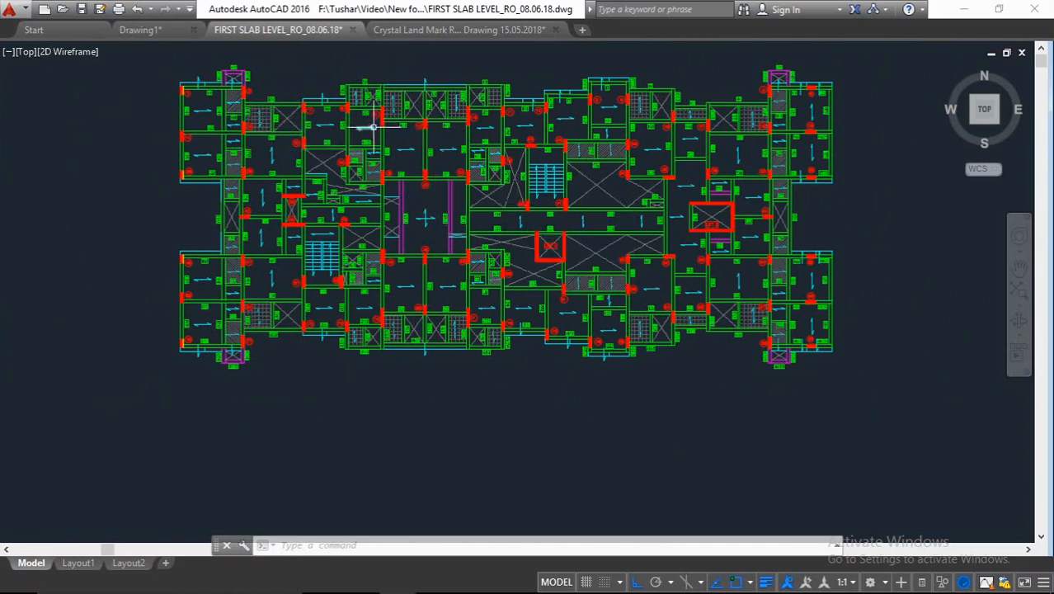
mouse_move(536, 223)
middle_down()
mouse_move(529, 241)
mouse_move(450, 207)
mouse_move(454, 221)
middle_up()
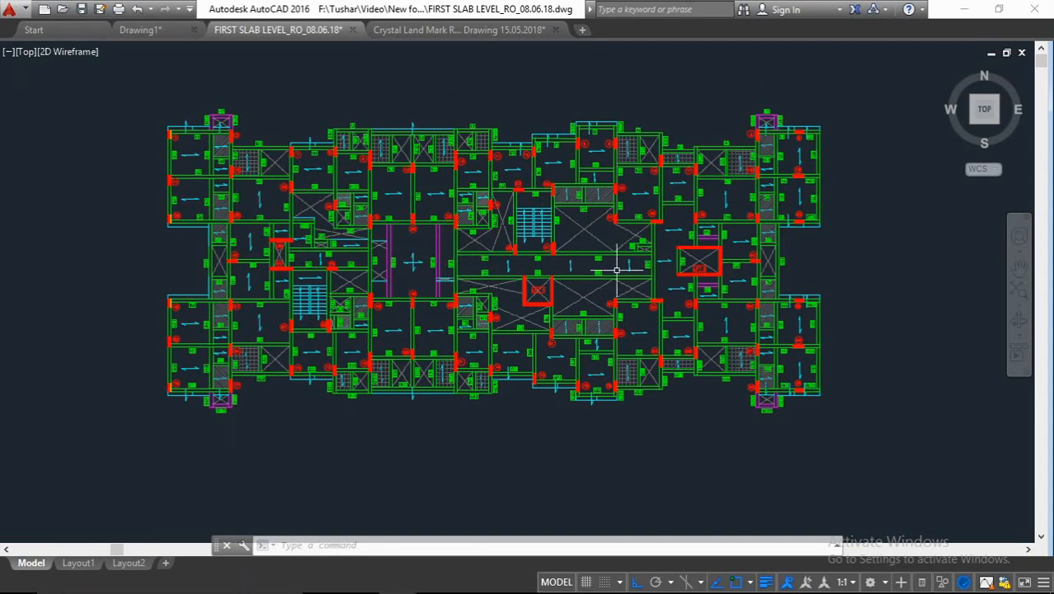
scroll(499, 230, down, 2)
middle_drag(496, 229, 264, 231)
middle_drag(528, 242, 669, 243)
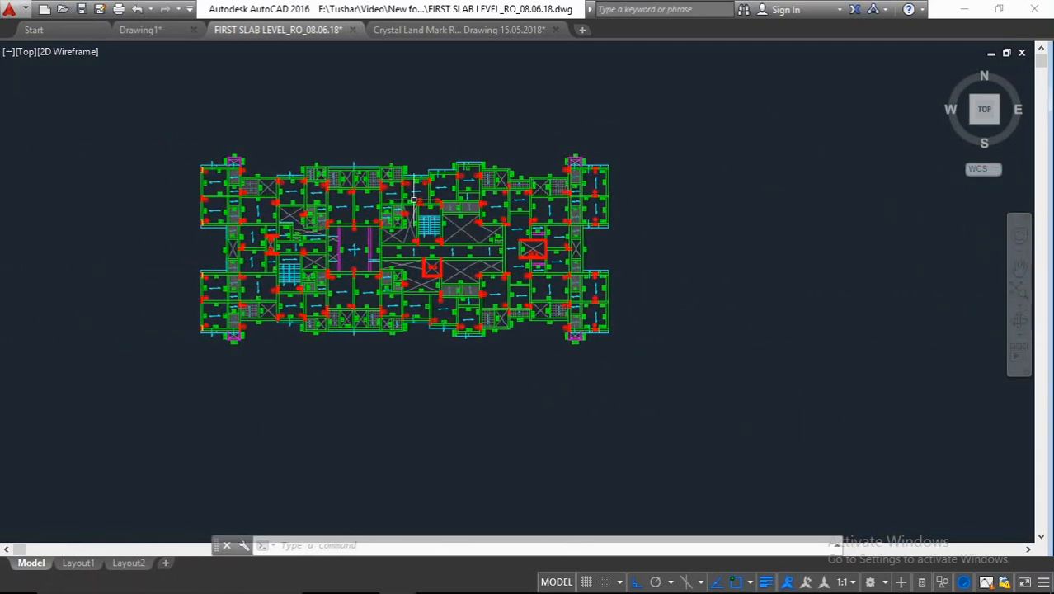
scroll(413, 198, up, 2)
middle_drag(361, 212, 397, 210)
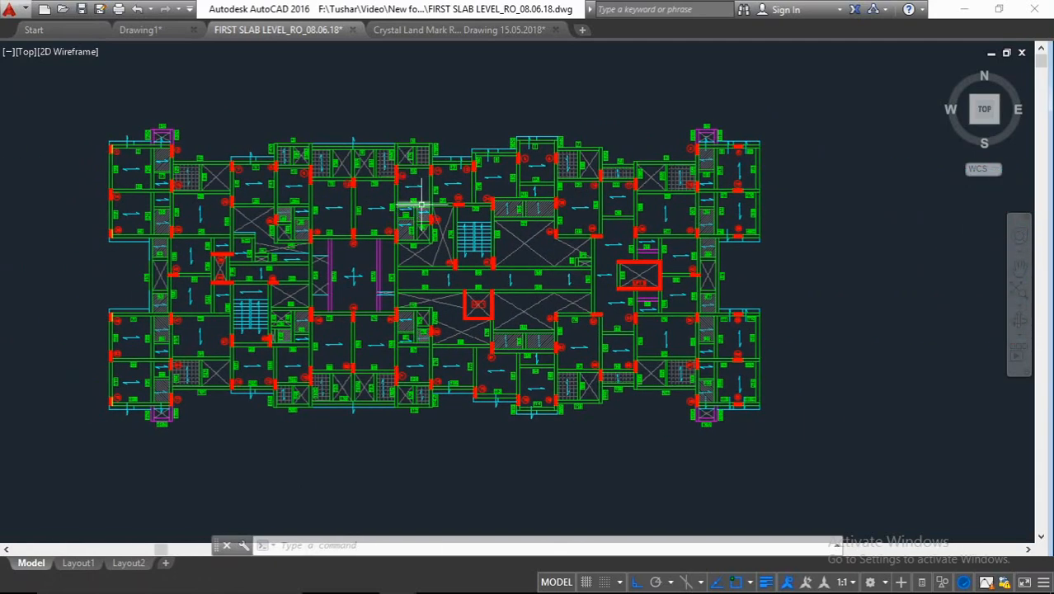
Step: Switch the workspace to 3D Basics and on to Drafting & Annotation, and close the extra palette that opens
click(876, 584)
click(901, 484)
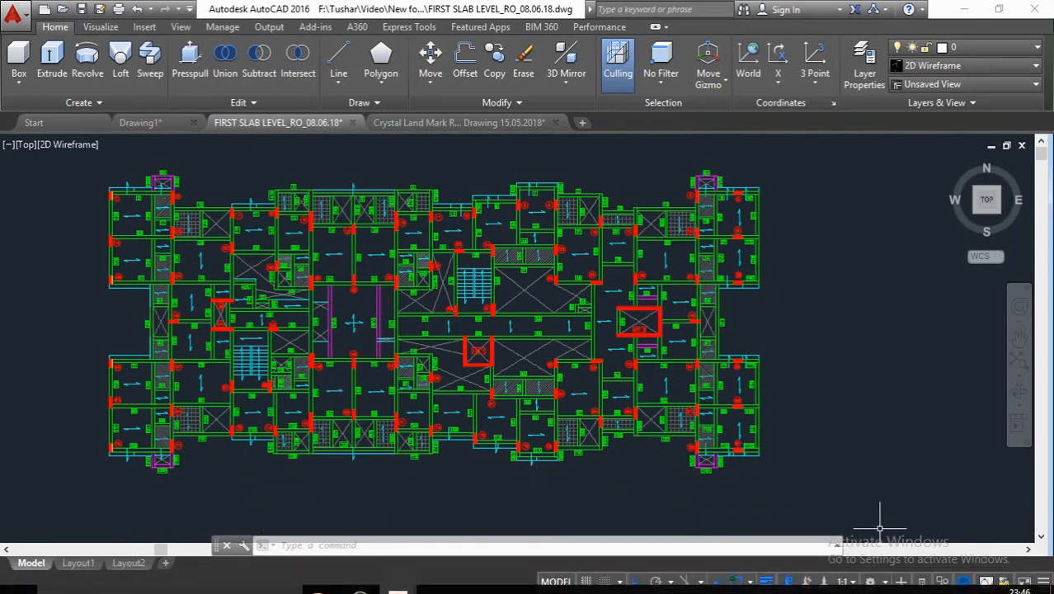
click(871, 582)
click(894, 449)
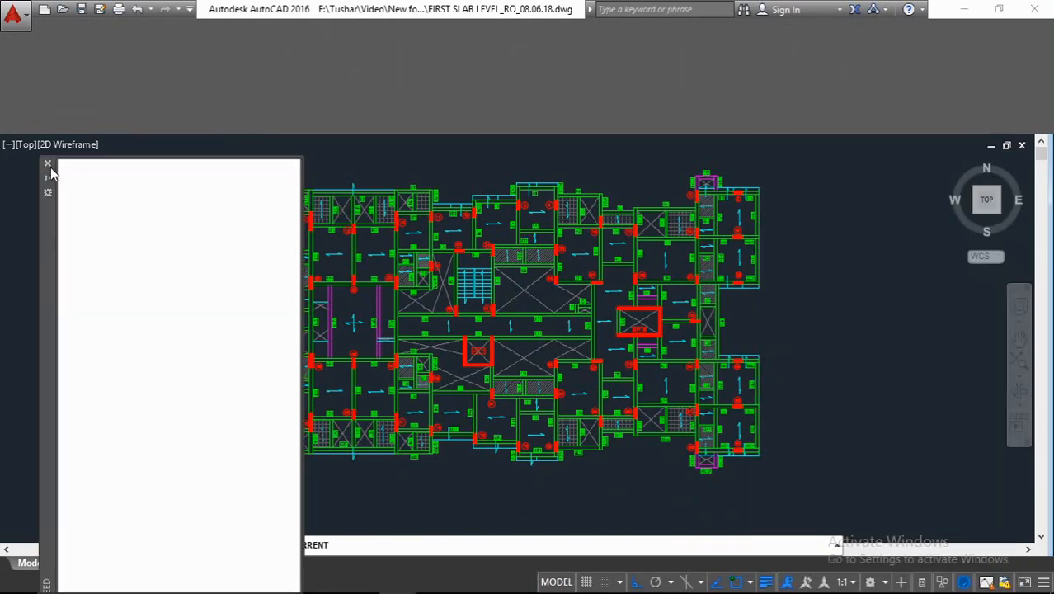
click(47, 164)
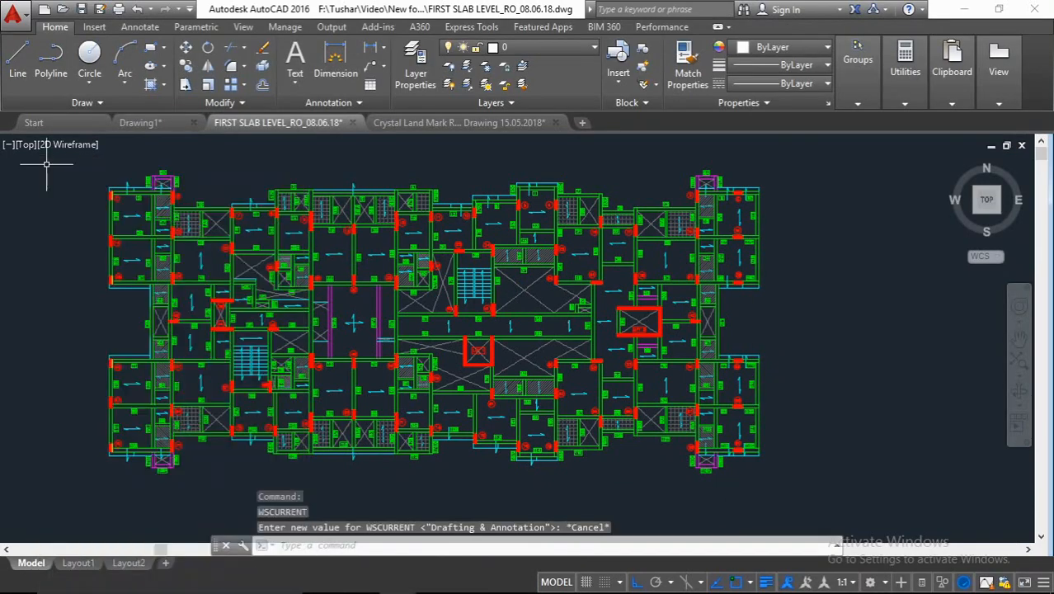
key(Escape)
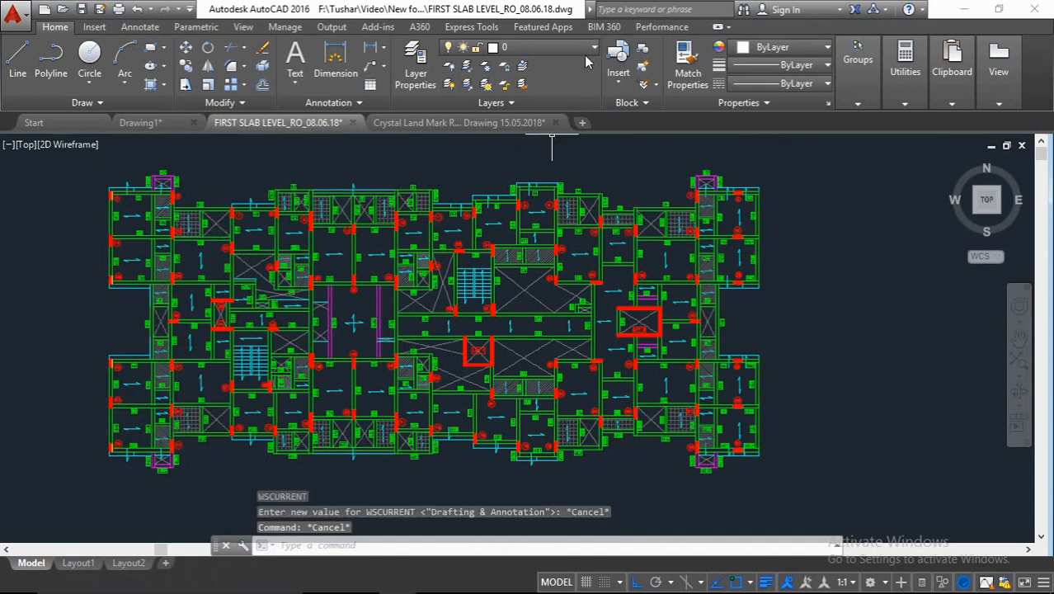
Step: Look through the drawing's layer list and the Layer Properties Manager, leaving layer 0 current
click(585, 51)
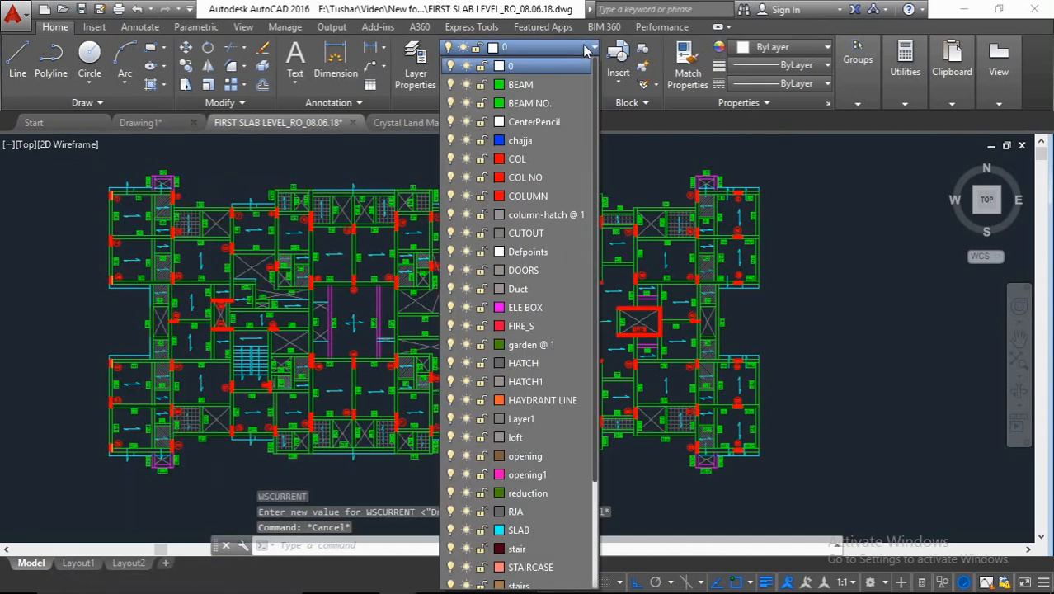
click(584, 51)
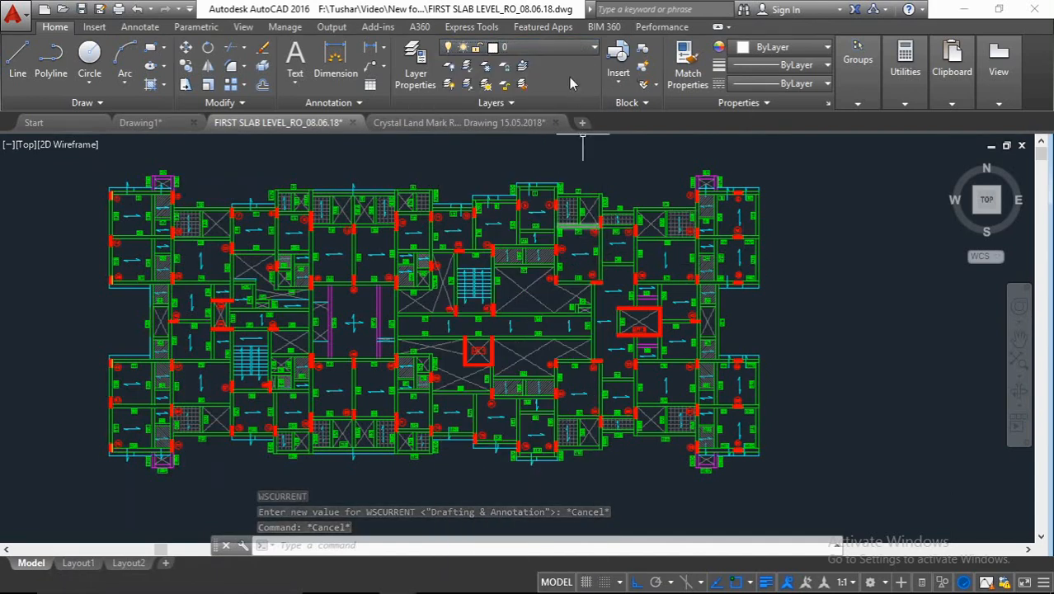
click(552, 49)
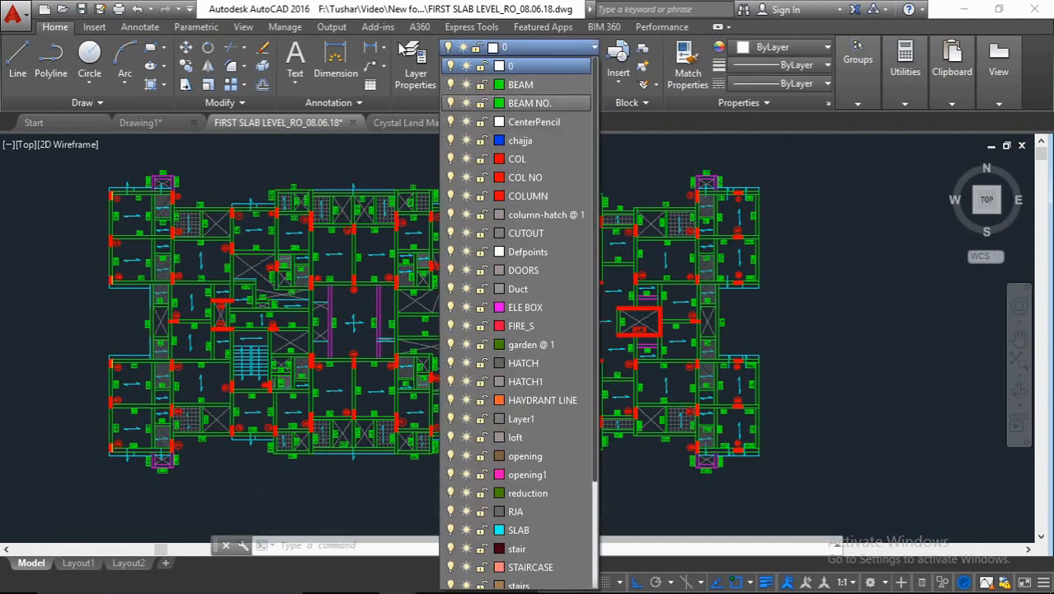
click(404, 86)
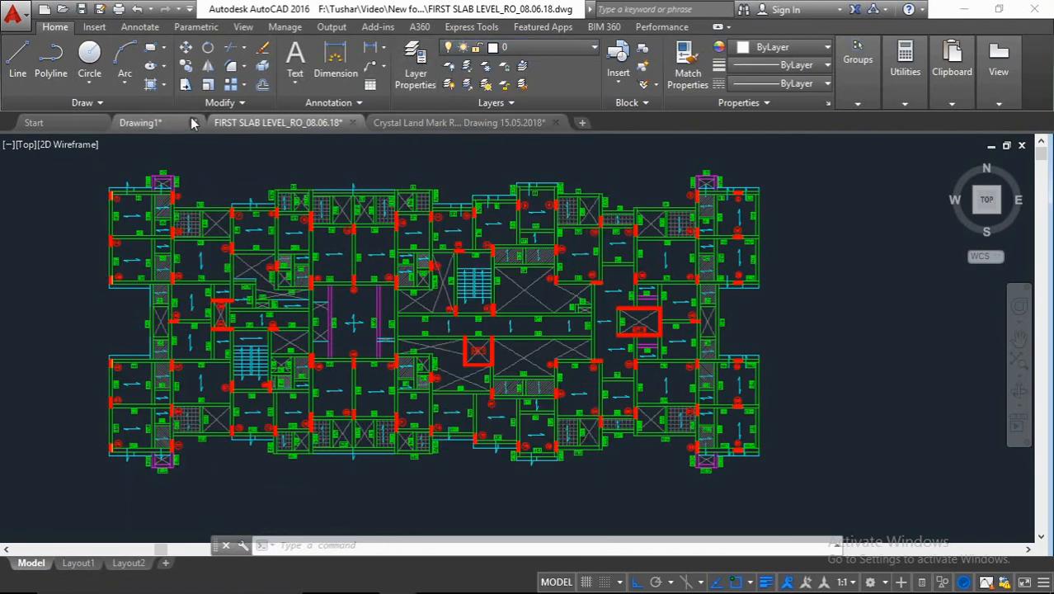
click(410, 76)
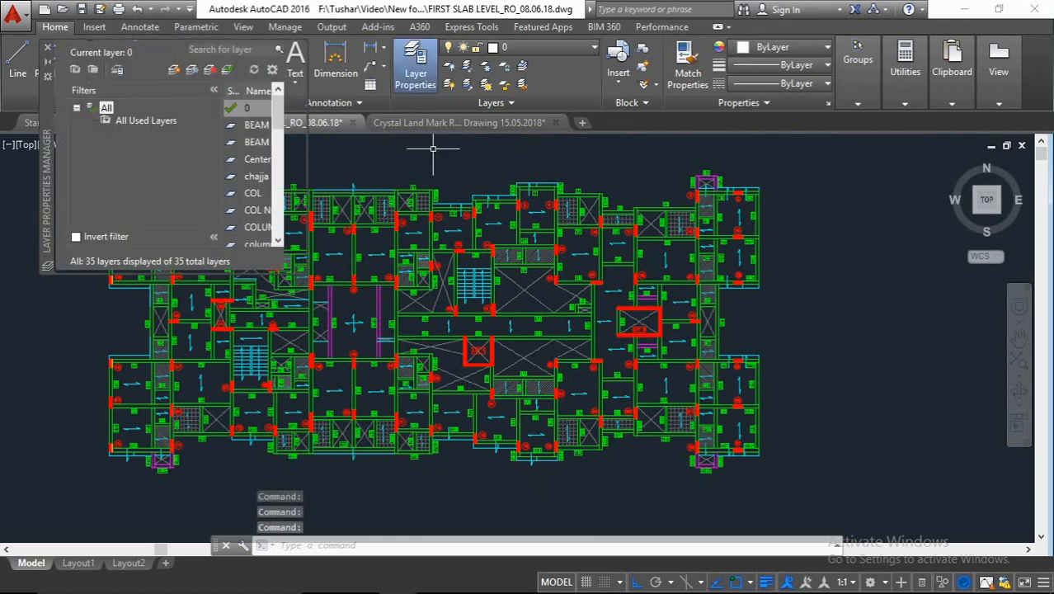
click(48, 47)
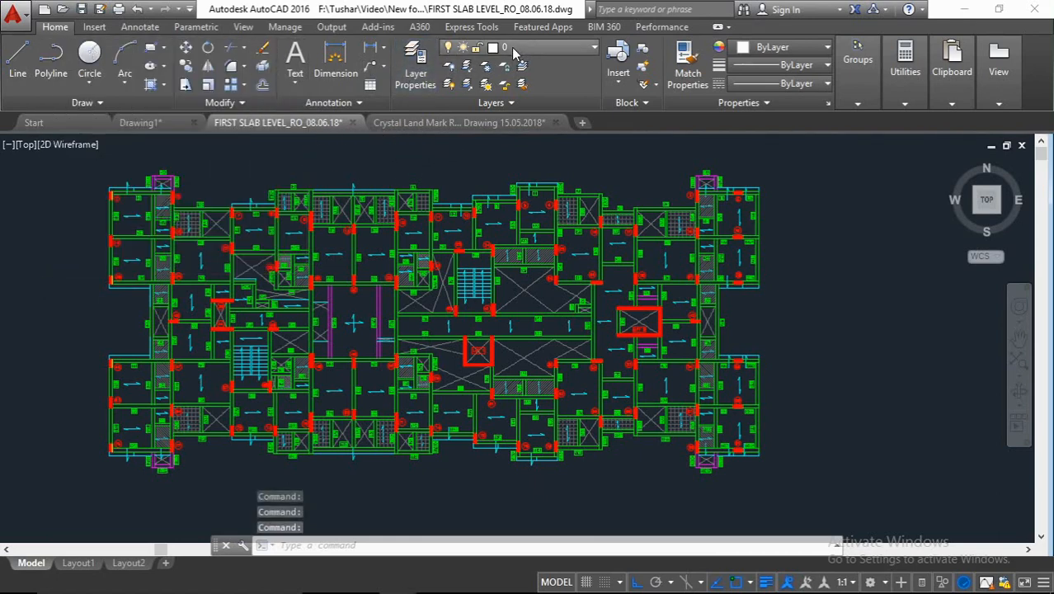
middle_drag(257, 264, 321, 257)
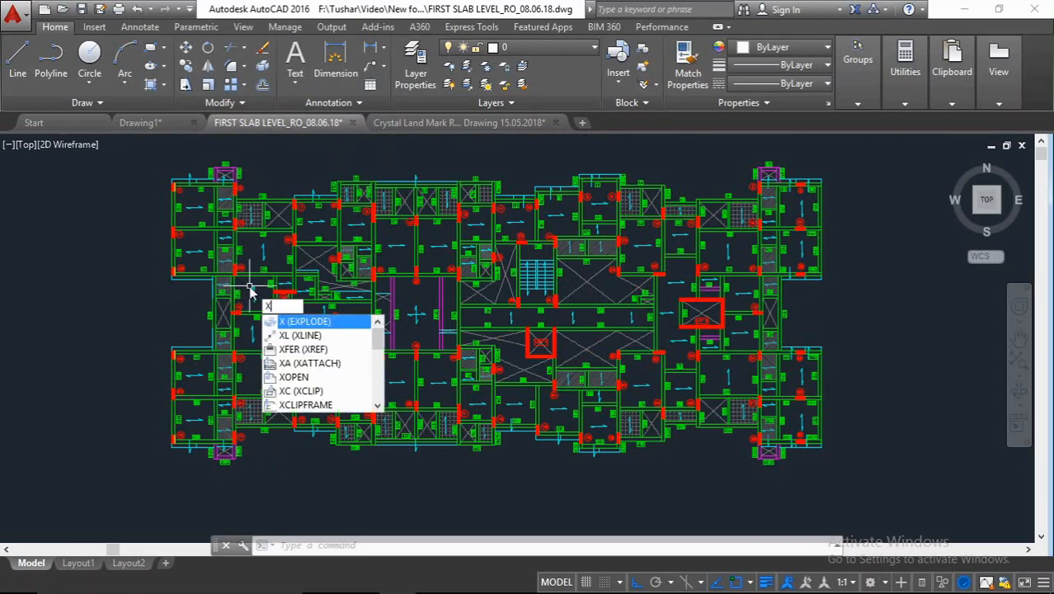
text(l)
key(Return)
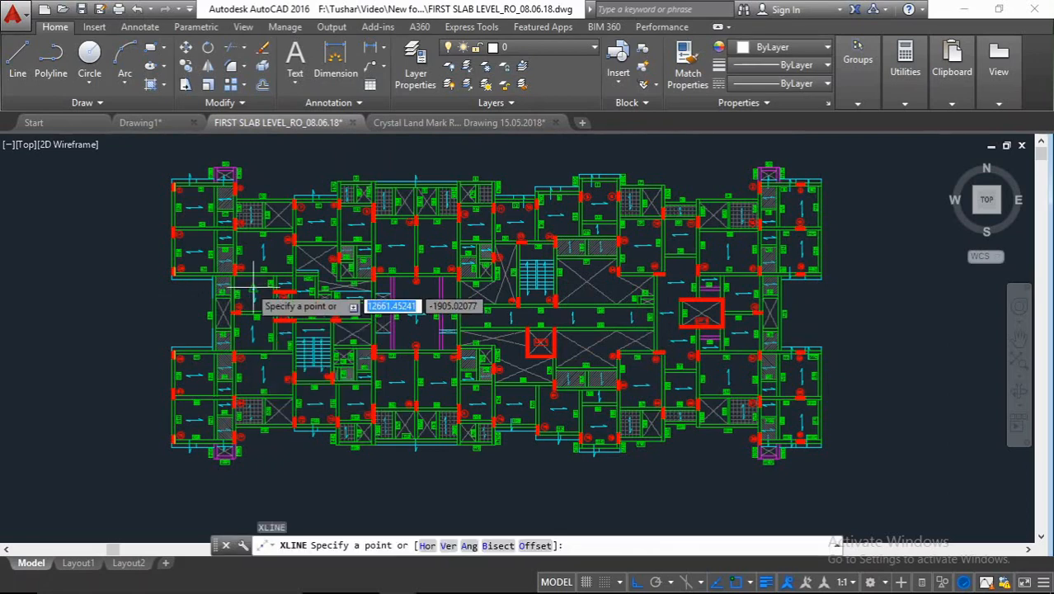
key(Return)
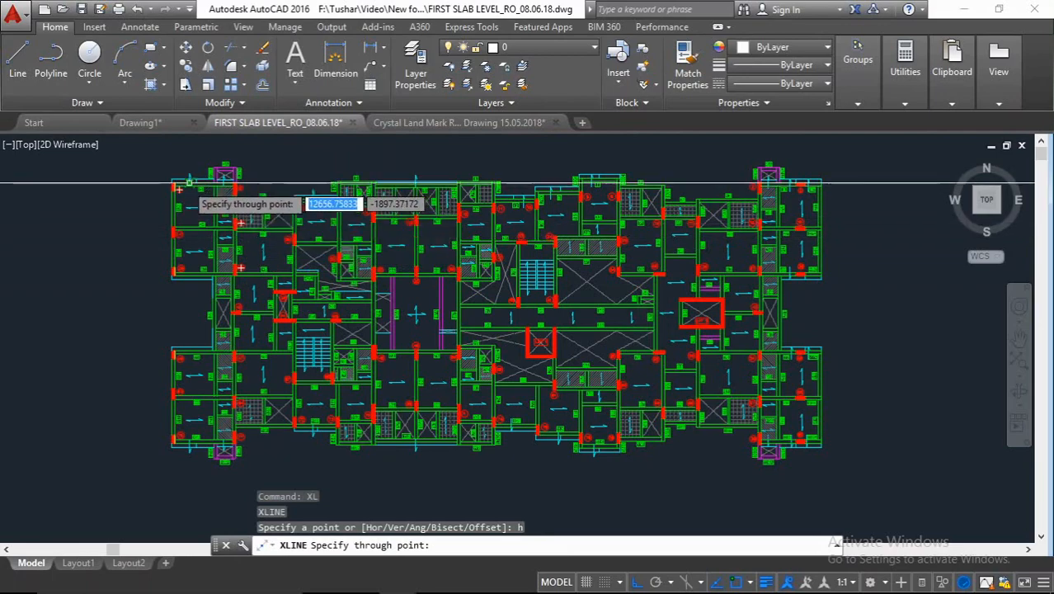
scroll(198, 181, up, 2)
key(Escape)
Step: Start vertical construction lines with XLINE and place the first one through the midpoint of column 1's width
key(Return)
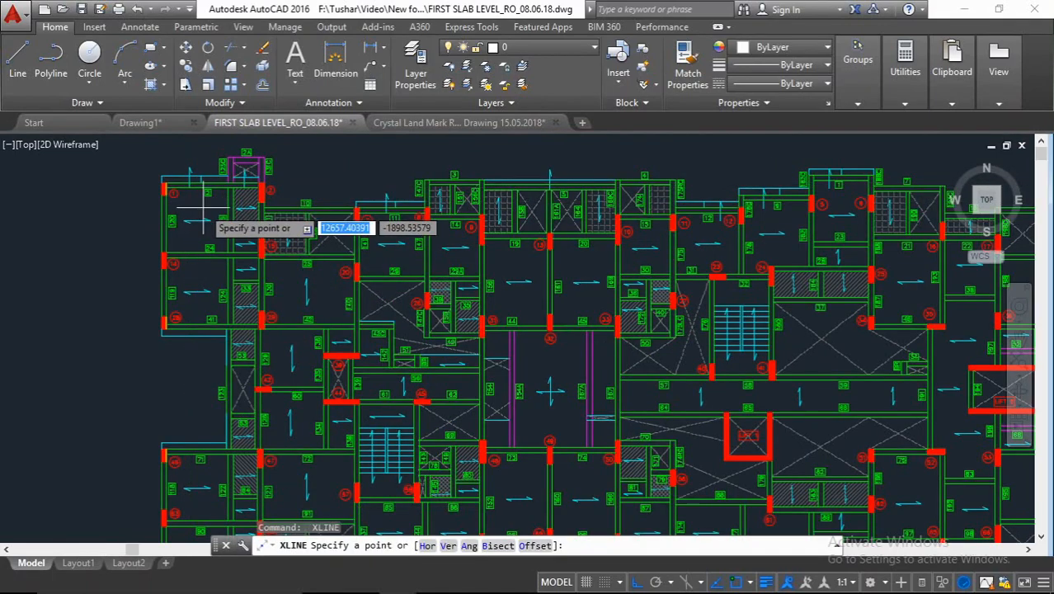
text(v)
key(Return)
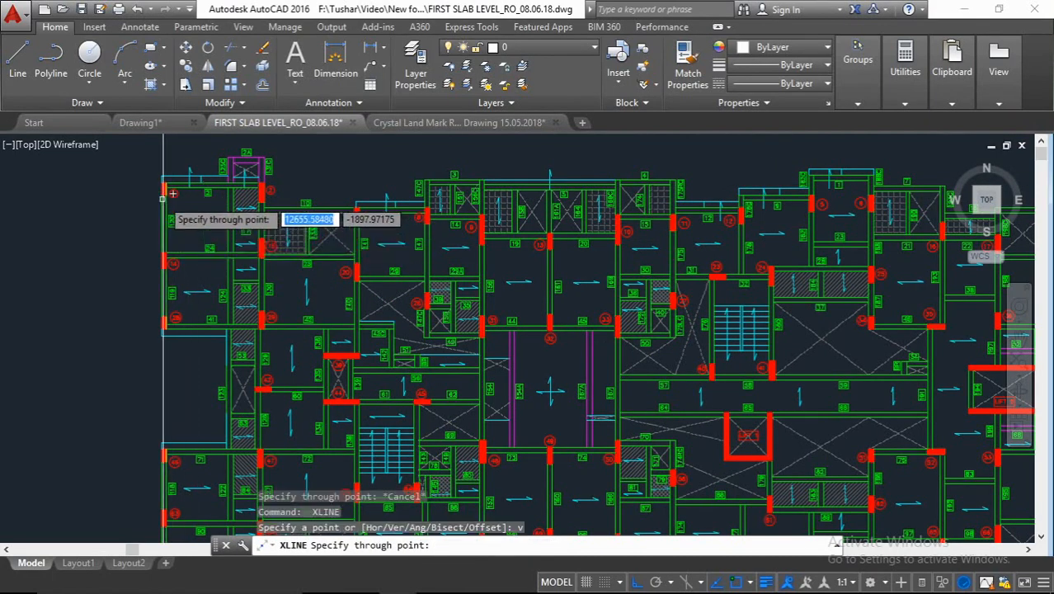
scroll(153, 218, up, 4)
scroll(150, 198, up, 4)
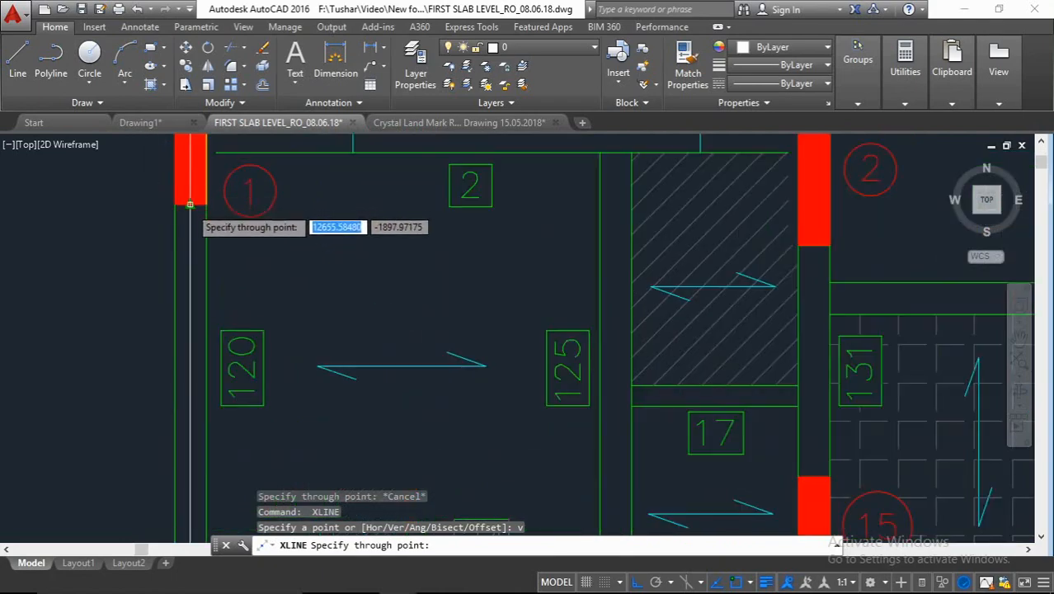
scroll(188, 248, down, 2)
middle_drag(248, 245, 260, 292)
scroll(169, 248, down, 2)
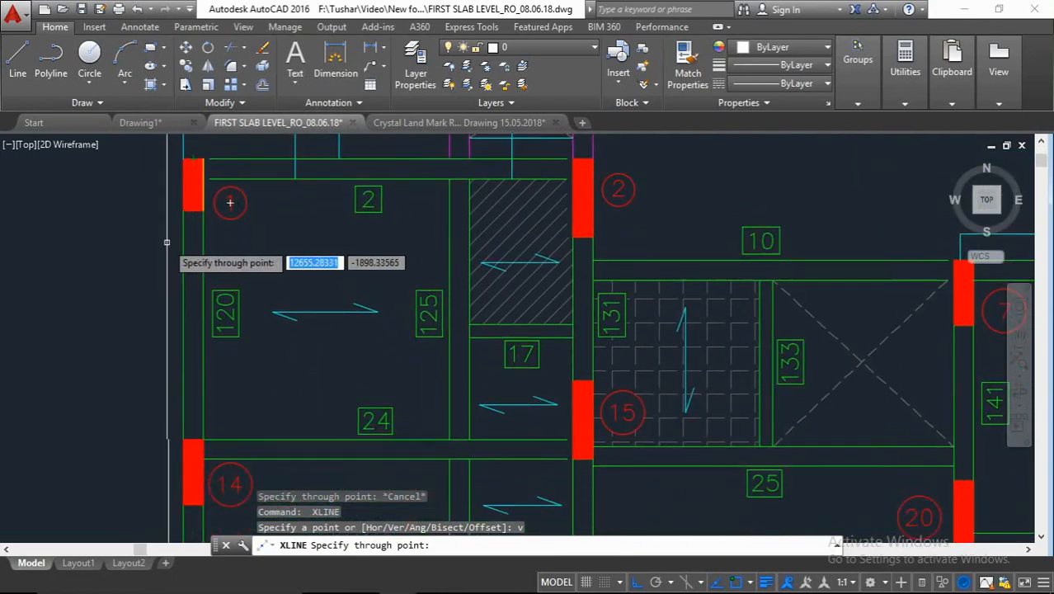
scroll(371, 276, down, 3)
scroll(215, 231, up, 4)
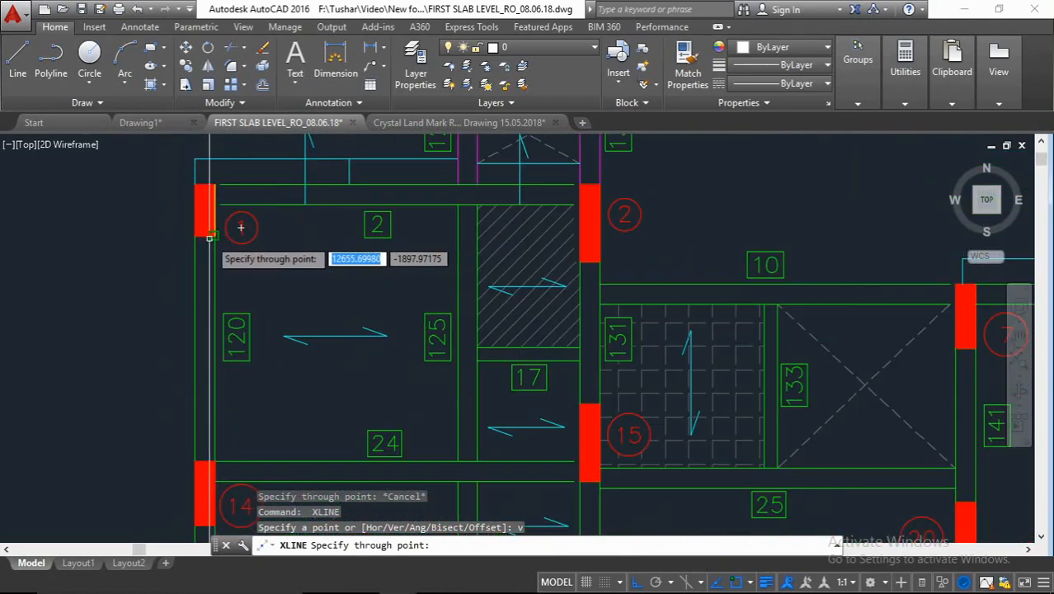
scroll(205, 237, up, 4)
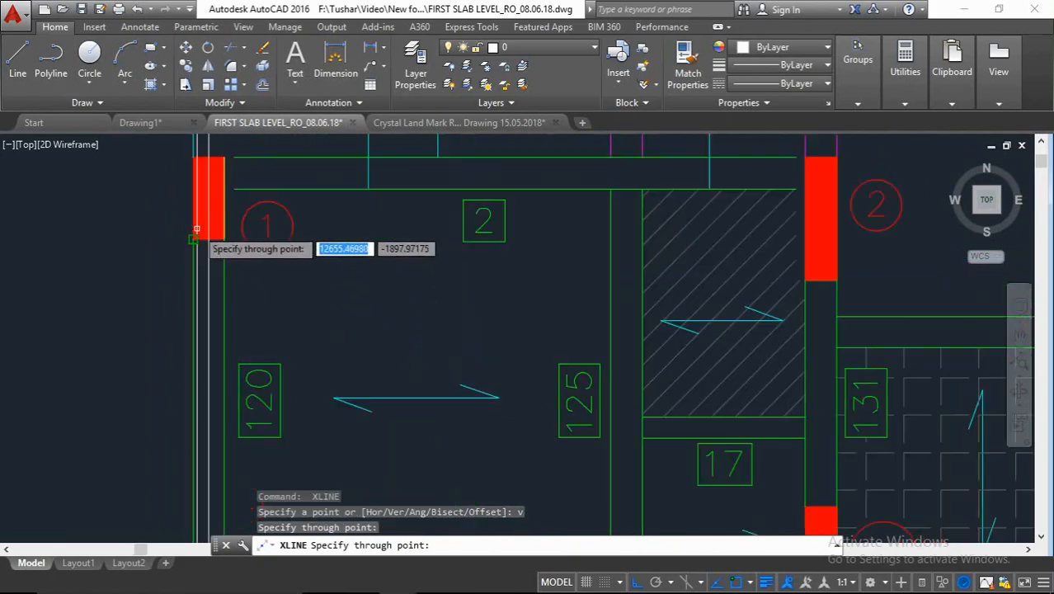
Step: Place vertical construction lines through the centres of column 2 and column 20
scroll(219, 247, down, 5)
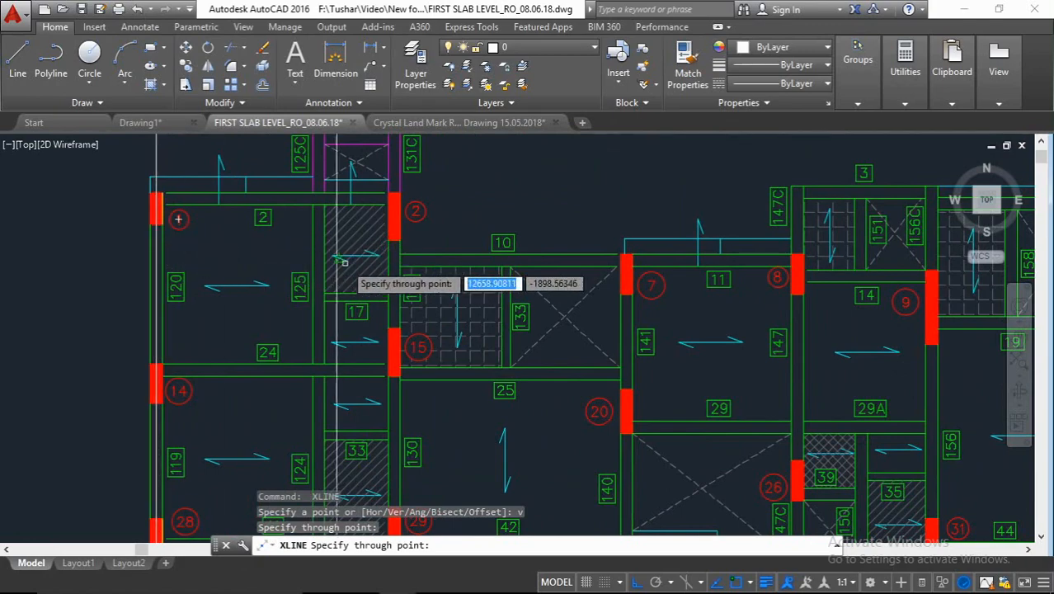
mouse_move(351, 265)
middle_down()
mouse_move(350, 241)
mouse_move(332, 241)
middle_up()
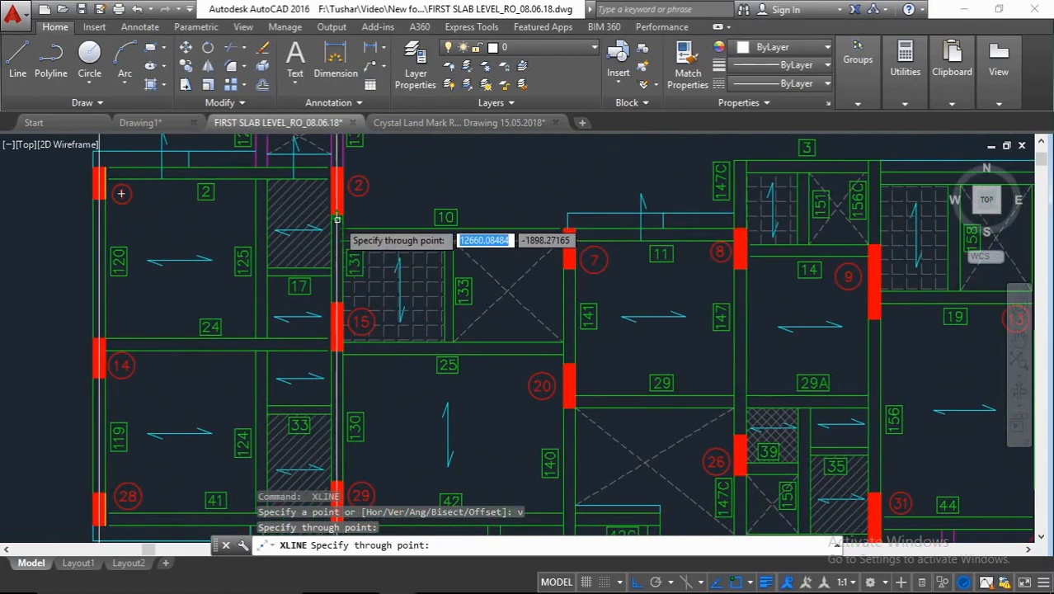
click(336, 219)
middle_drag(569, 329, 309, 274)
scroll(323, 247, up, 4)
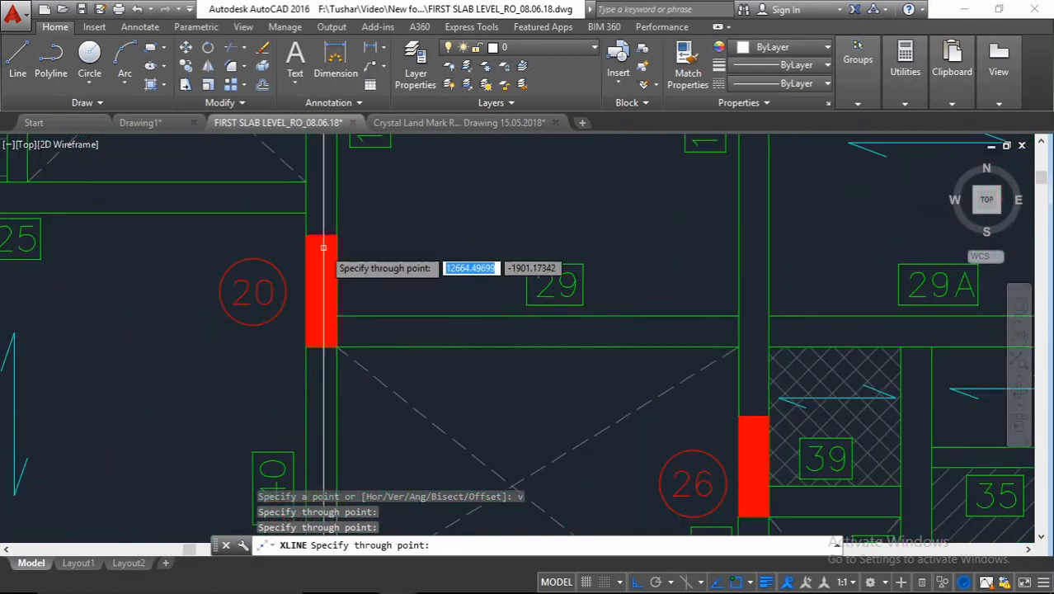
click(321, 235)
Step: Place another vertical construction line through the centre of column 58, beside the western staircase
scroll(309, 235, down, 6)
middle_drag(299, 226, 234, 143)
middle_drag(236, 315, 291, 196)
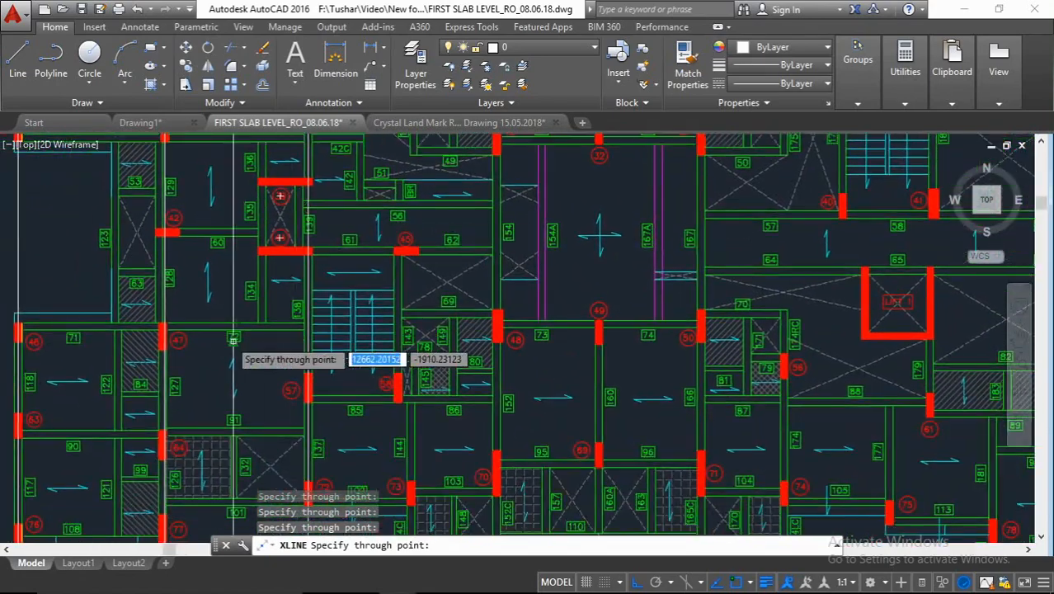
middle_drag(233, 338, 267, 193)
scroll(507, 237, up, 4)
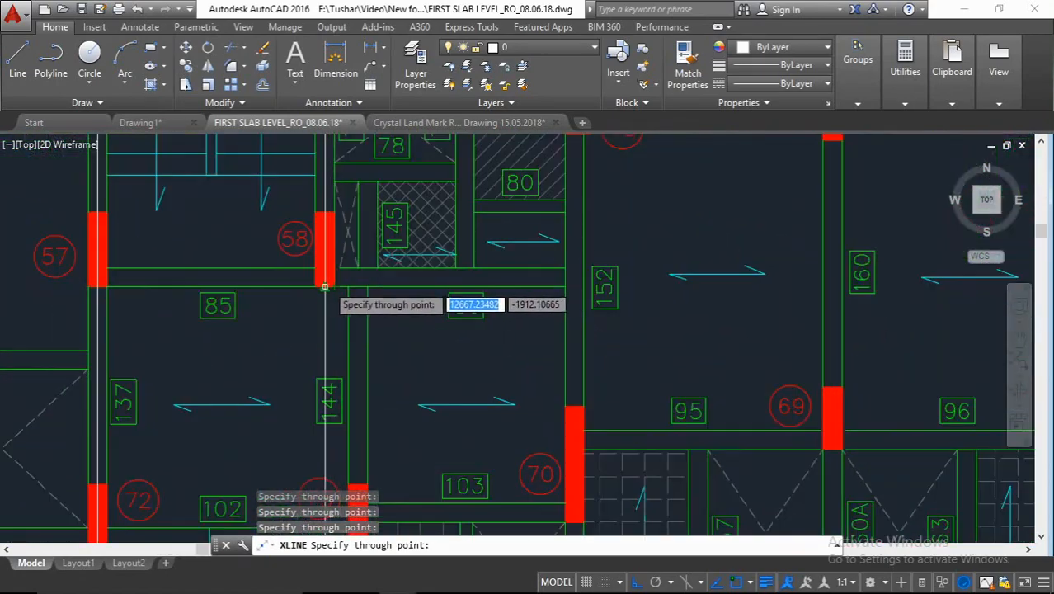
Step: Place vertical construction lines through the centres of column 8 and column 9
scroll(325, 287, down, 6)
scroll(334, 276, down, 1)
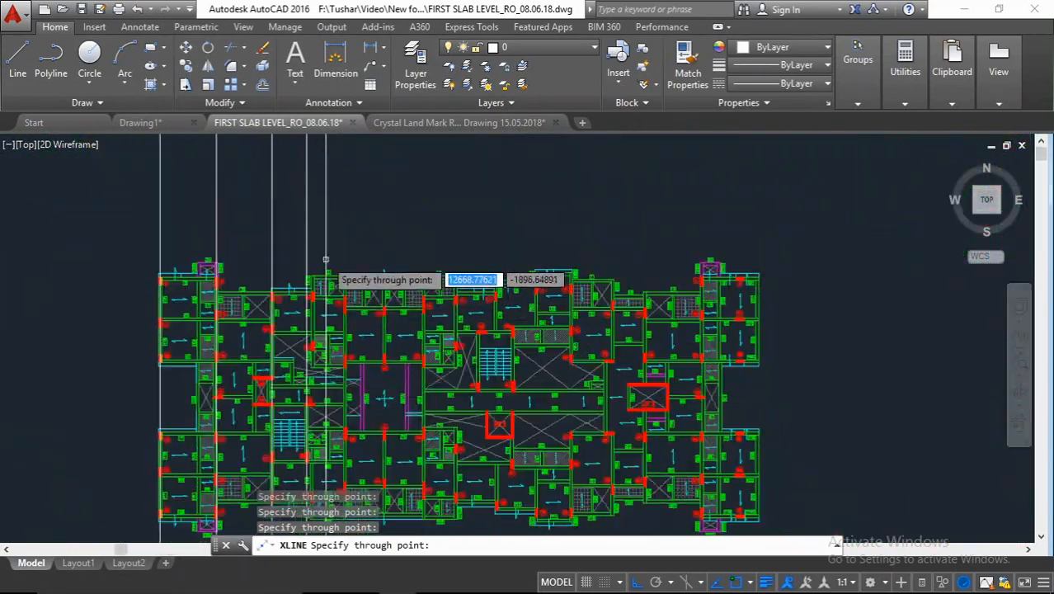
scroll(330, 277, up, 8)
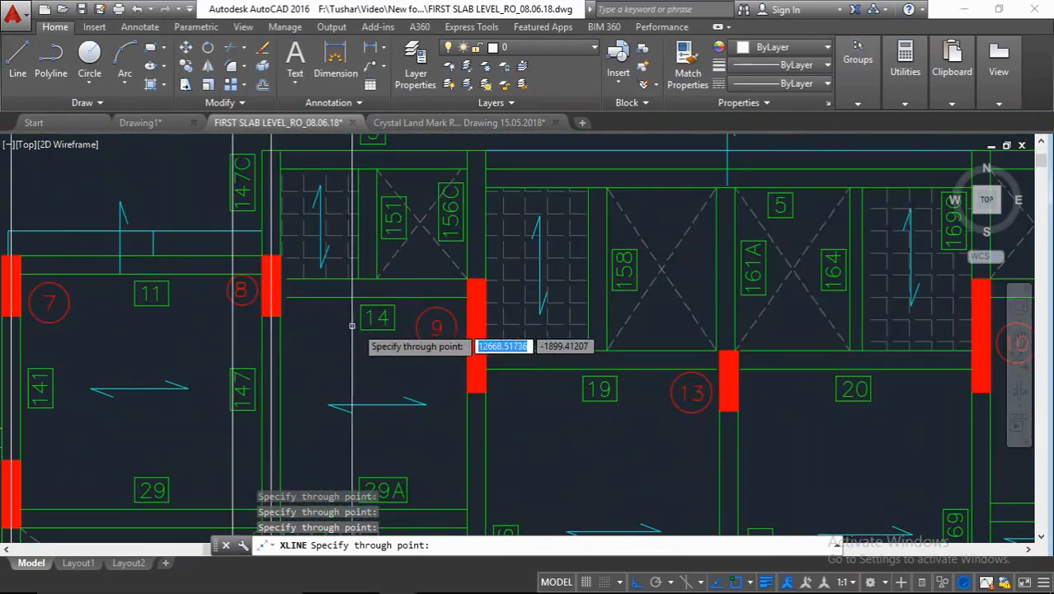
scroll(356, 247, down, 4)
scroll(367, 216, up, 6)
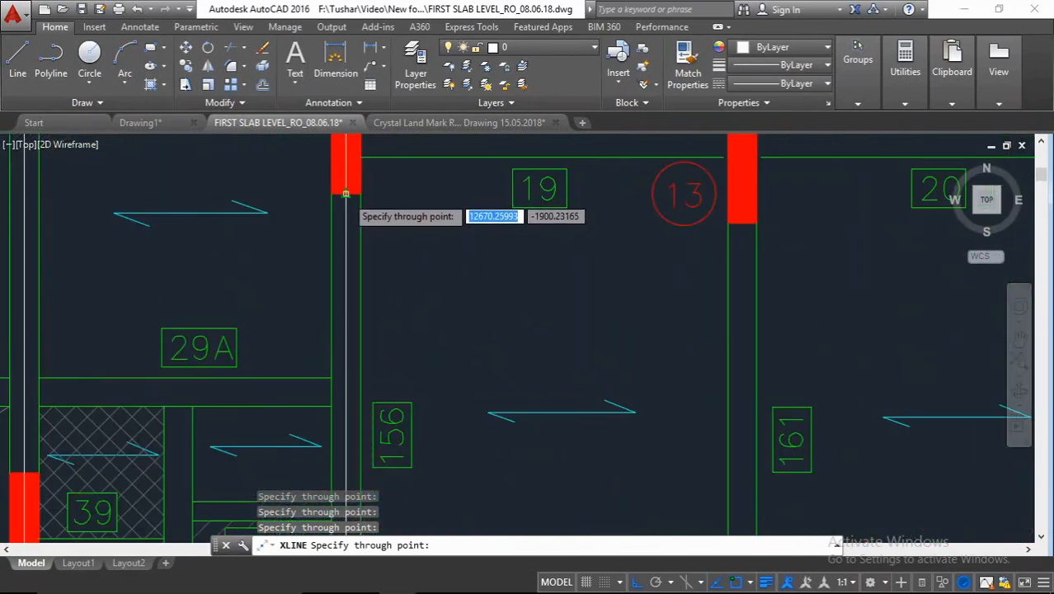
Step: Place vertical construction lines through the centres of column 13 and column 33
scroll(345, 194, down, 4)
scroll(417, 227, up, 5)
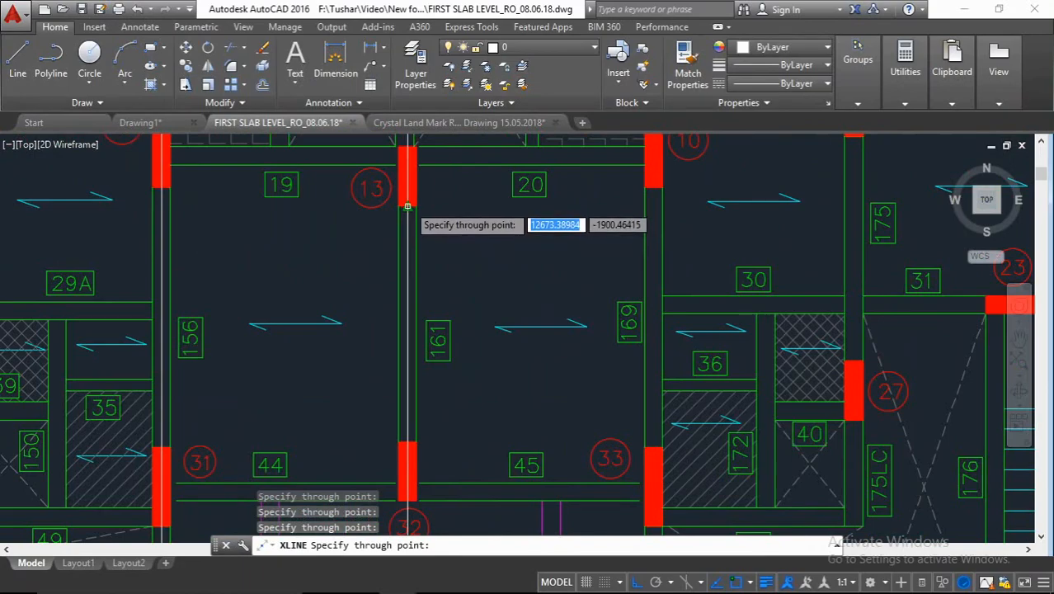
scroll(407, 206, down, 4)
scroll(418, 230, up, 5)
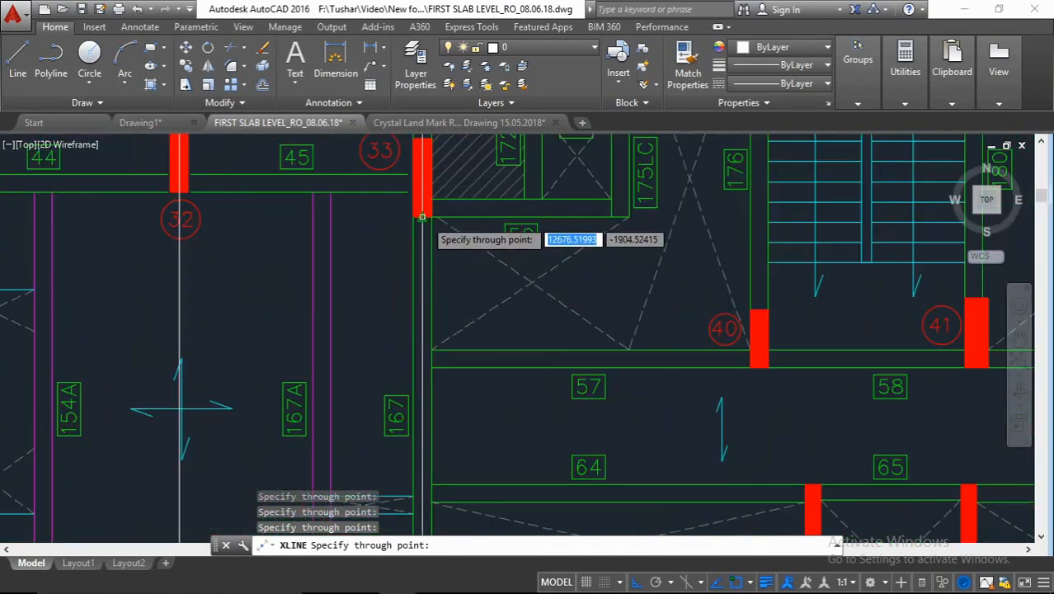
Step: Place vertical construction lines through the centres of columns 40 and 41, above Lift 1
scroll(355, 244, down, 4)
scroll(381, 248, up, 5)
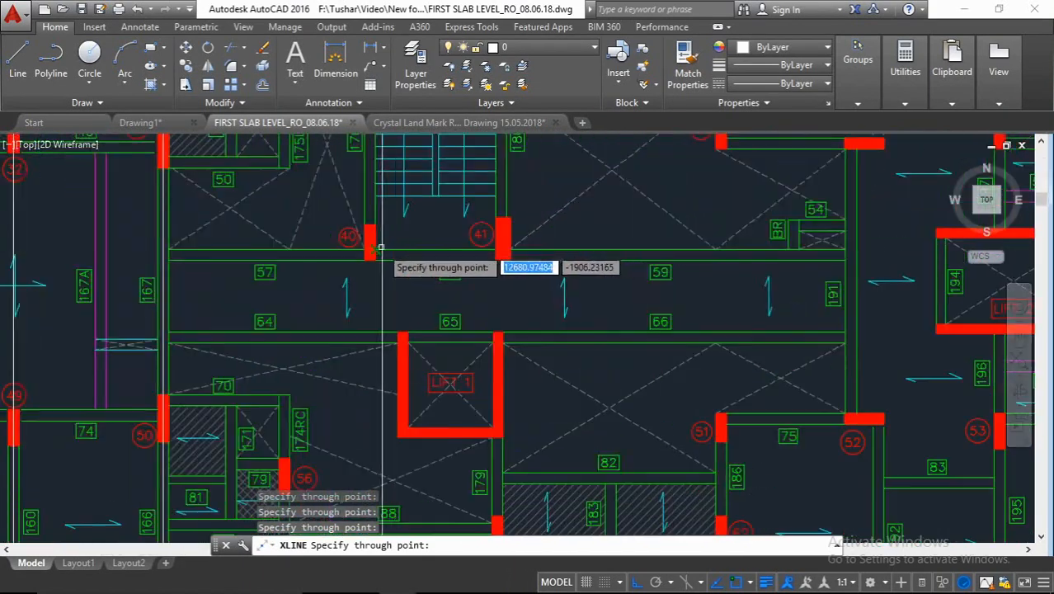
scroll(375, 255, up, 2)
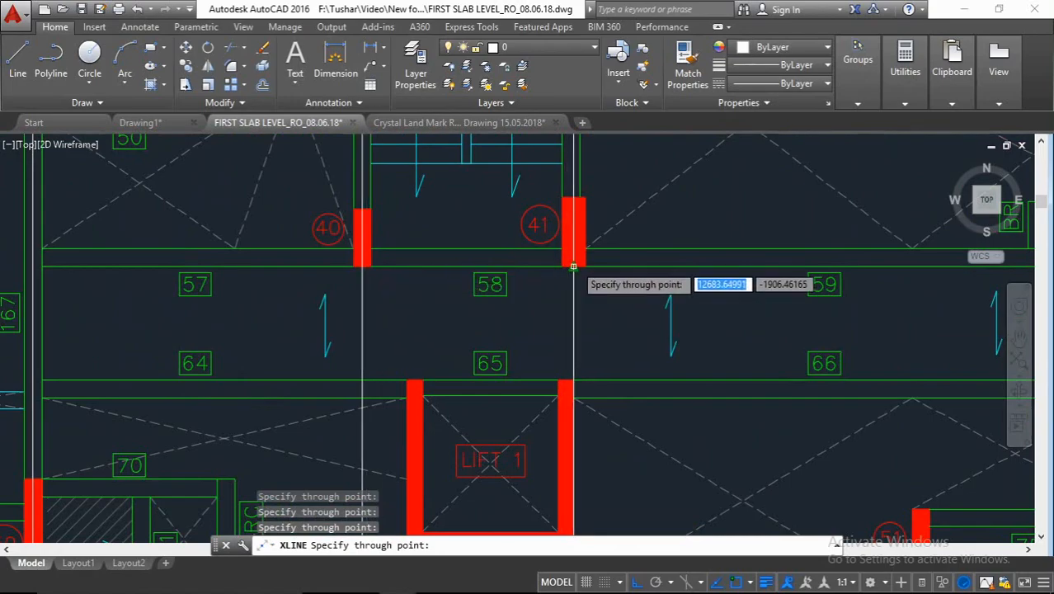
Step: Place vertical construction lines through the centres of column 11 and column 12
scroll(573, 266, down, 4)
scroll(495, 263, up, 5)
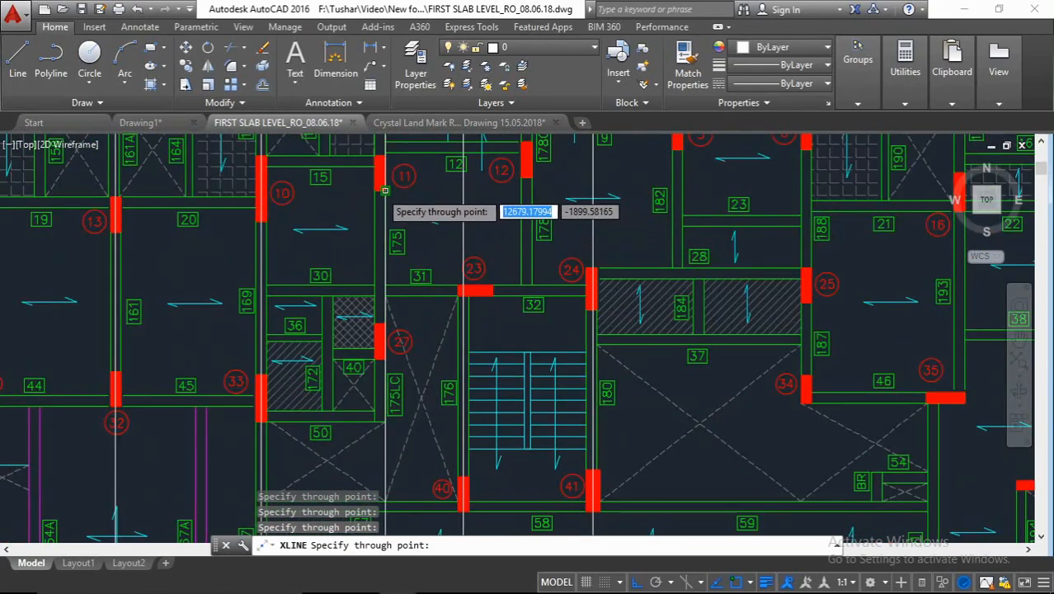
scroll(275, 188, down, 3)
scroll(344, 195, up, 6)
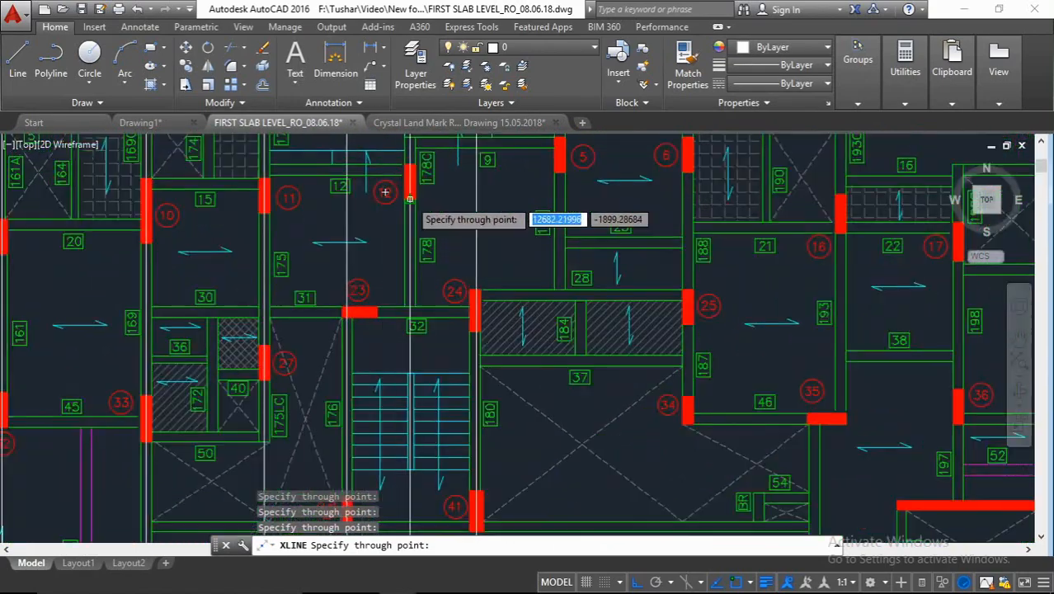
Step: Place vertical construction lines through the centres of column 25 and column 36
scroll(403, 200, down, 3)
scroll(482, 348, up, 2)
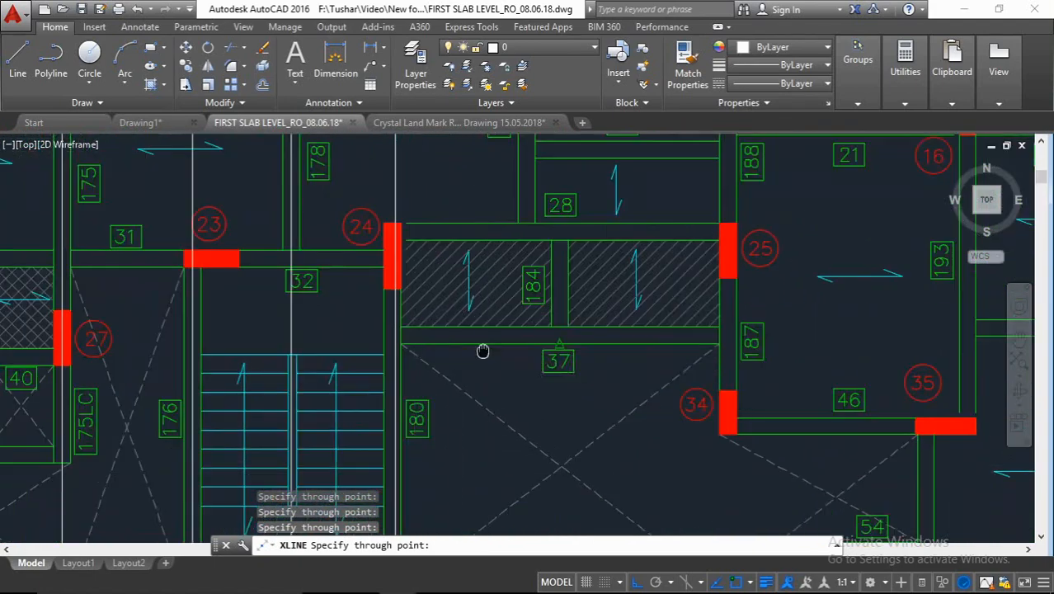
scroll(482, 358, down, 2)
scroll(406, 308, up, 4)
click(402, 252)
middle_drag(656, 321, 379, 293)
middle_drag(849, 311, 580, 309)
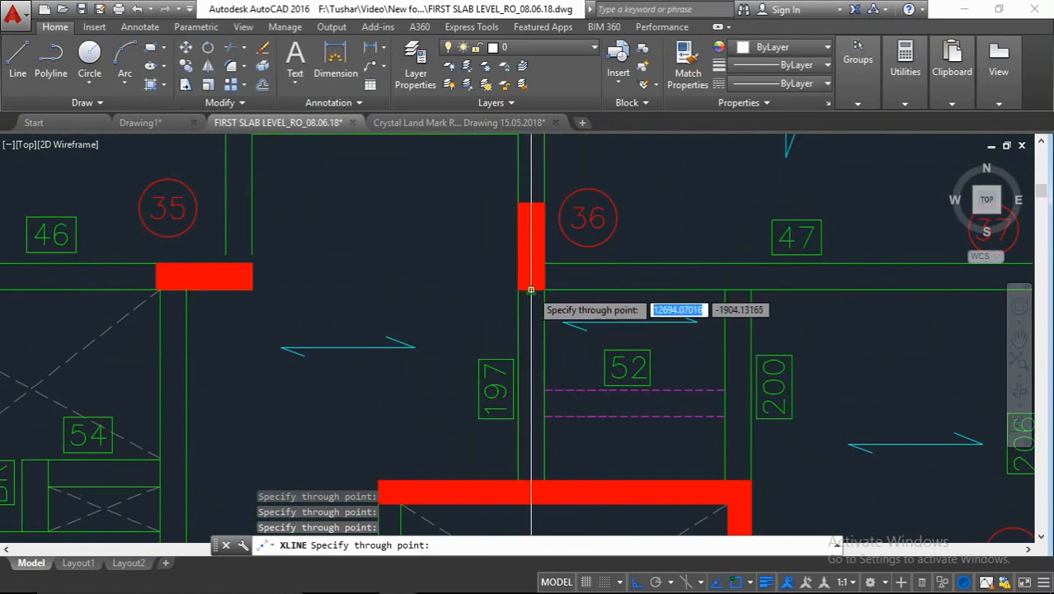
Step: Place vertical construction lines through the centres of column 16 and column 37
scroll(409, 247, down, 7)
middle_drag(397, 255, 405, 259)
scroll(405, 259, up, 6)
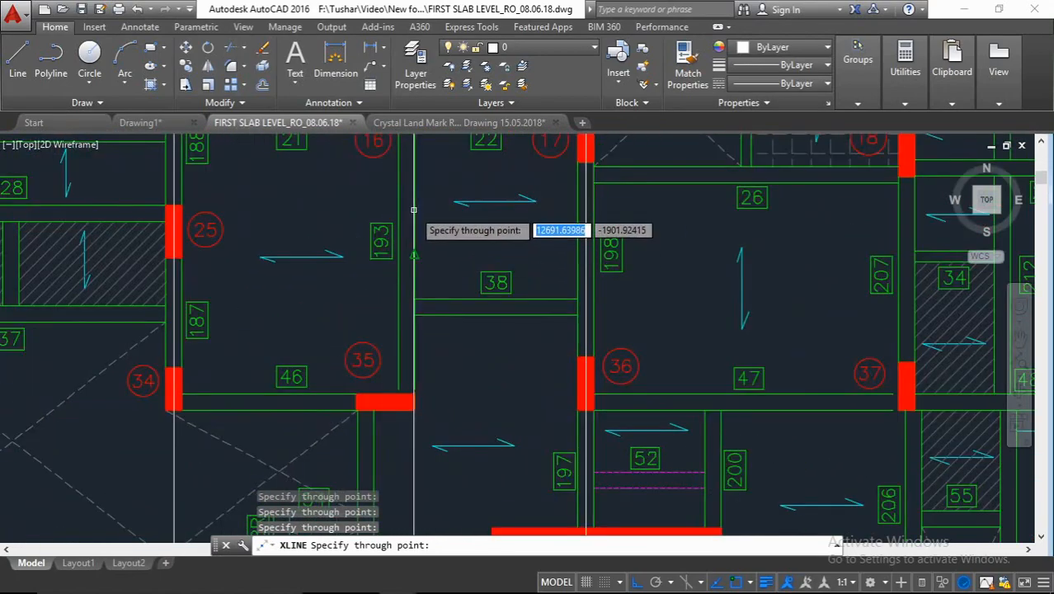
scroll(445, 285, down, 4)
scroll(487, 338, up, 7)
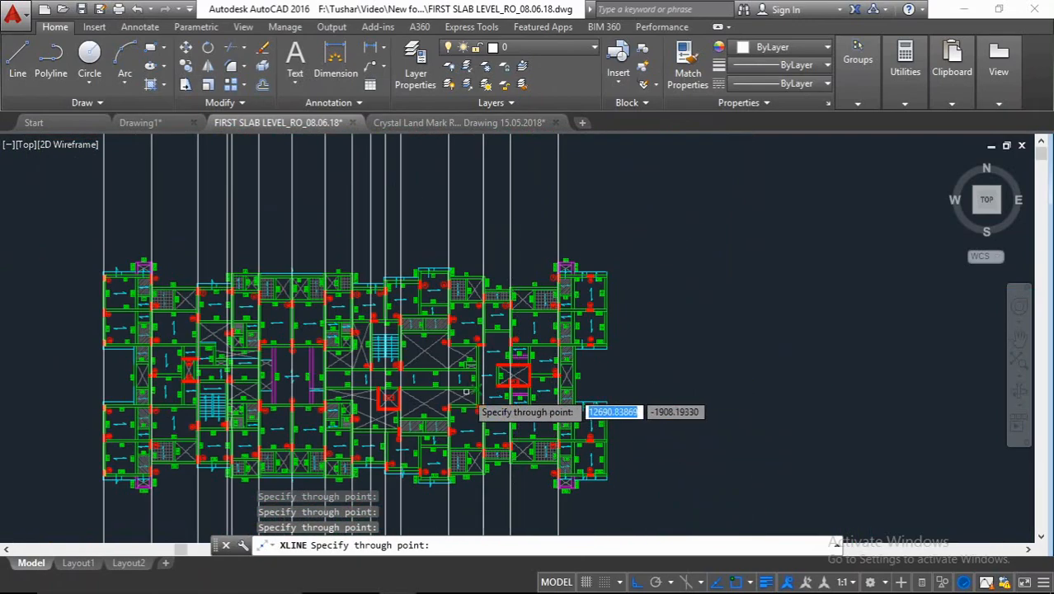
Step: Place the last vertical construction line midway between the two edges of beam 215 using Mid Between 2 Points, and end XLINE
scroll(487, 400, down, 8)
scroll(723, 381, up, 8)
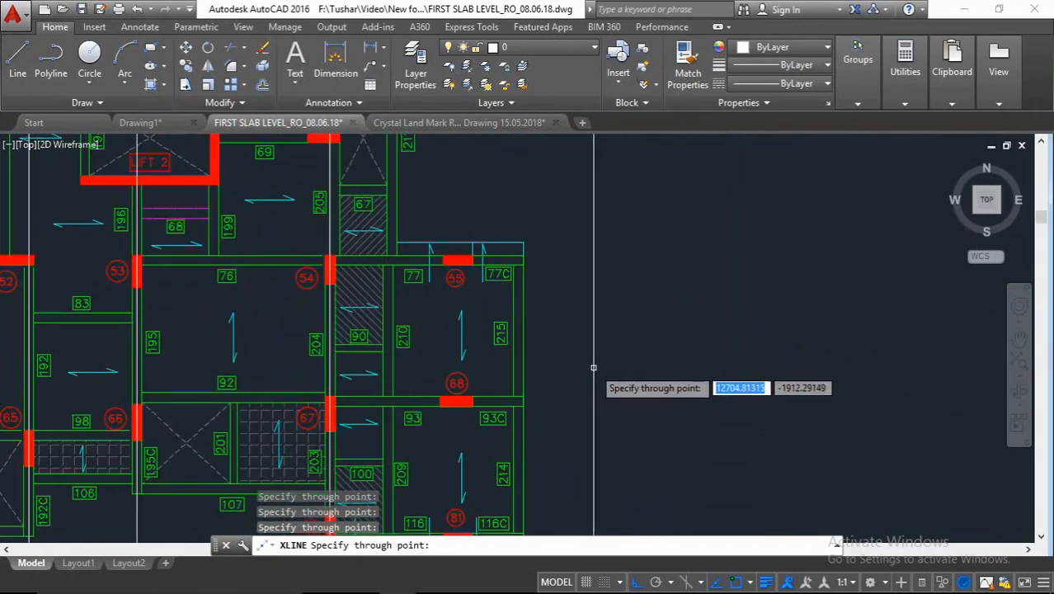
shift+right_click(594, 371)
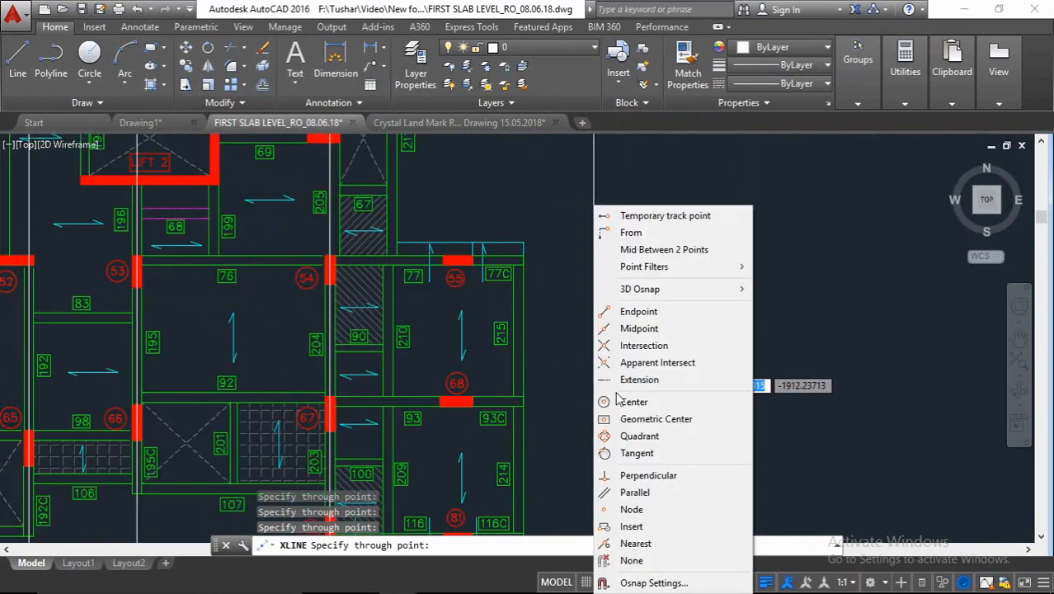
click(664, 249)
scroll(516, 366, up, 3)
click(521, 369)
click(569, 363)
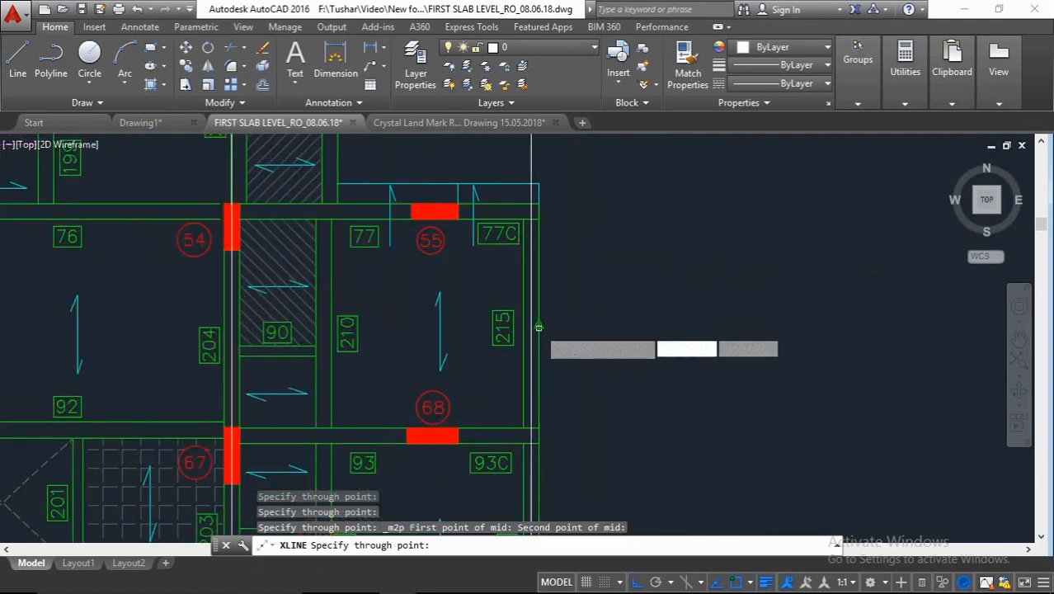
scroll(569, 363, down, 5)
key(Escape)
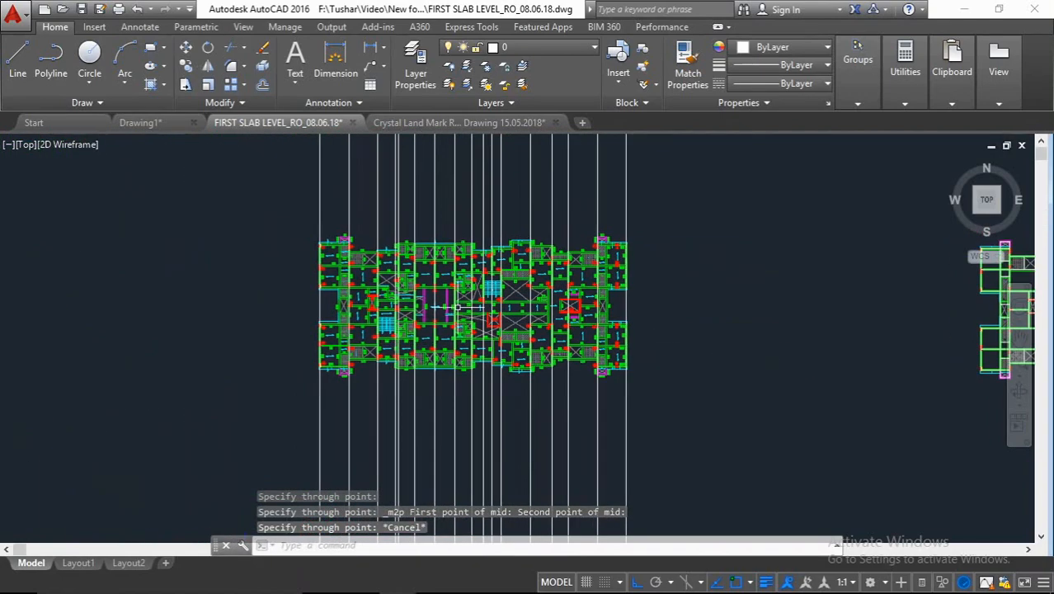
Step: Start horizontal construction lines with XLINE and place the first one midway between the two edges of beam 2
key(Return)
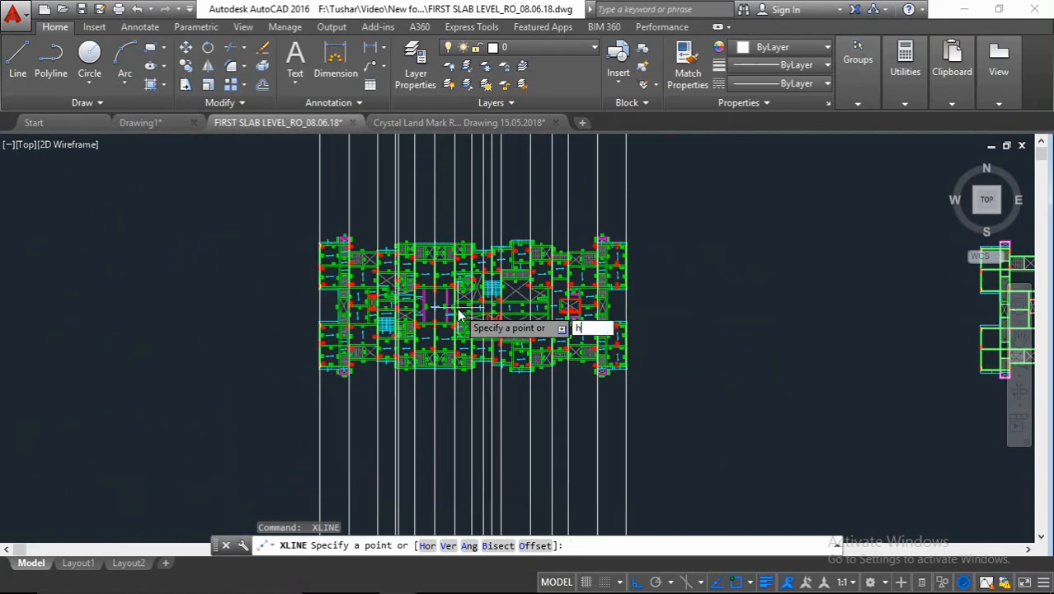
key(Return)
scroll(272, 225, up, 5)
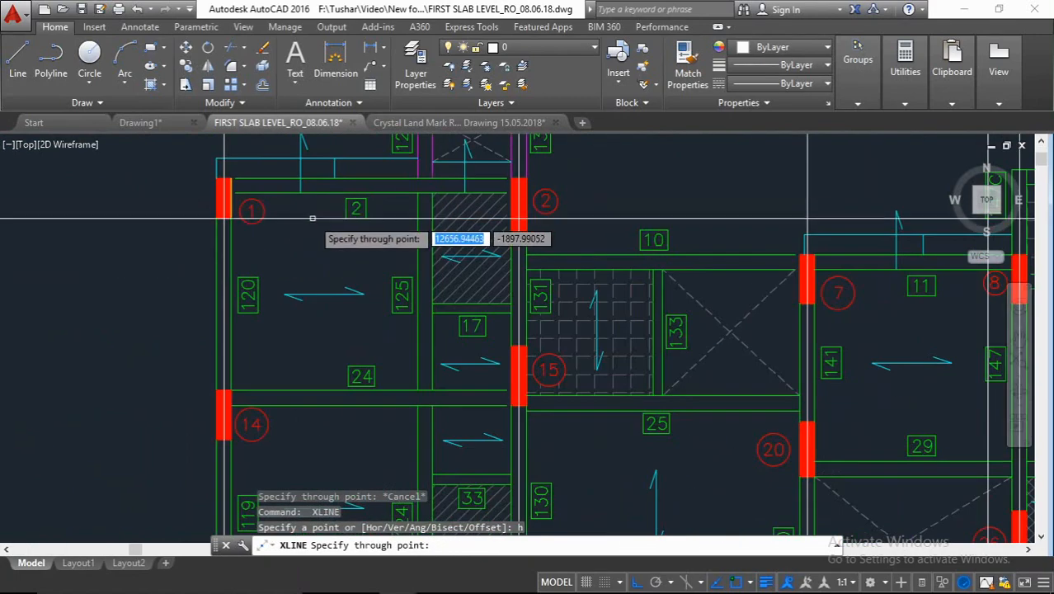
shift+right_click(312, 218)
click(354, 245)
click(298, 179)
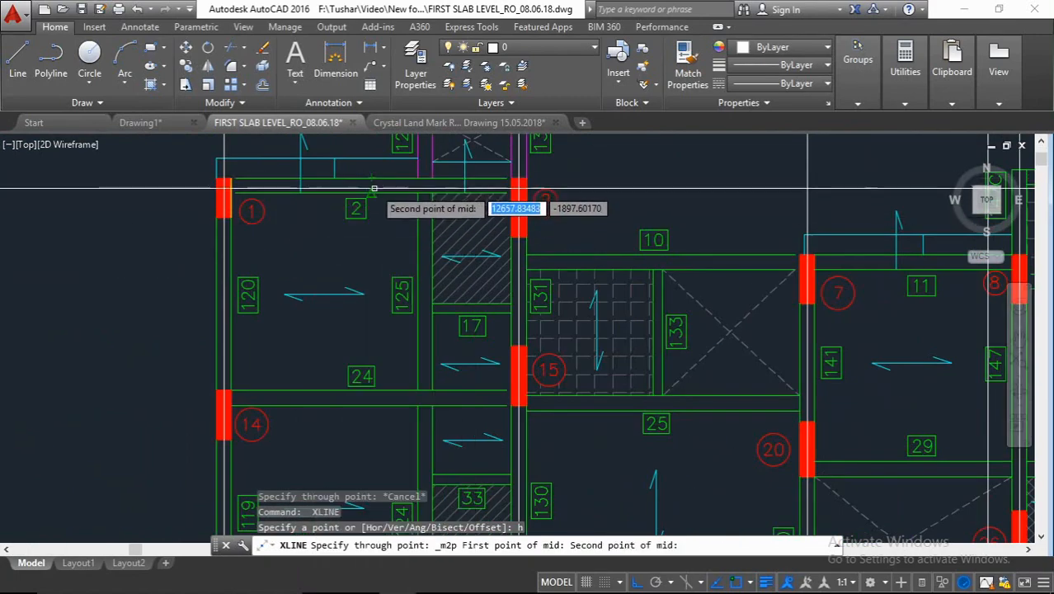
click(373, 189)
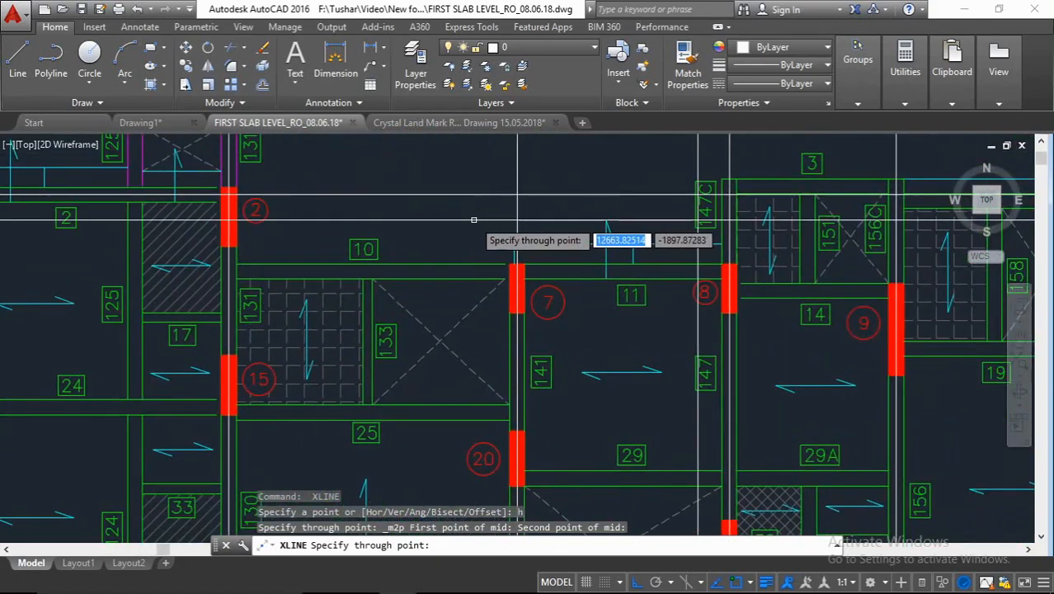
Step: Place a horizontal construction line midway between the two edges of beam 10, beside column 7
shift+right_click(474, 219)
click(499, 248)
click(476, 278)
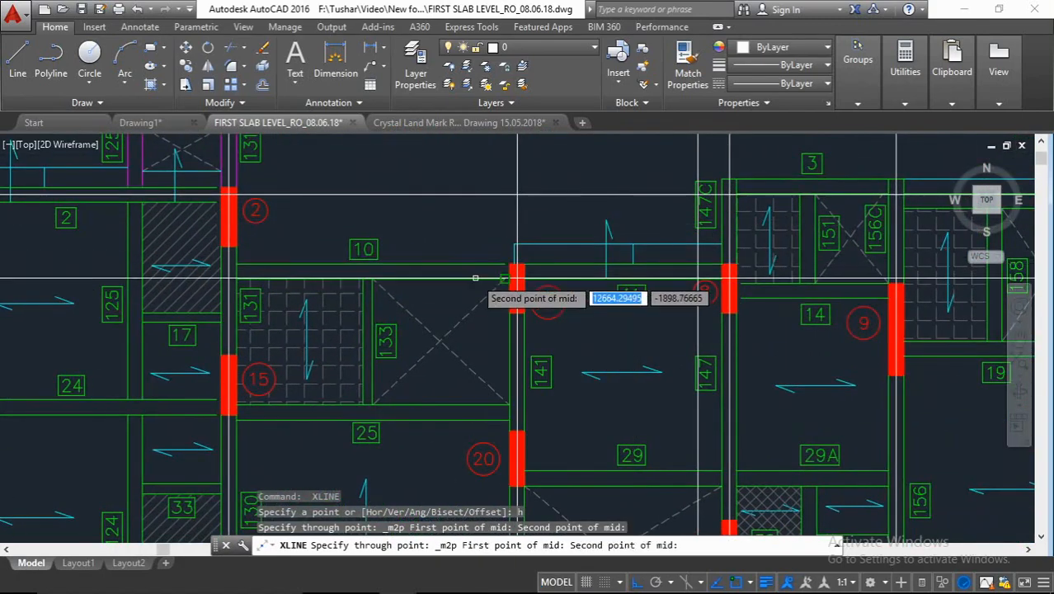
click(475, 278)
Step: Place a horizontal construction line midway between the two edges of beam 24, beside column 14
scroll(444, 306, down, 4)
middle_drag(377, 379, 381, 287)
scroll(320, 260, up, 4)
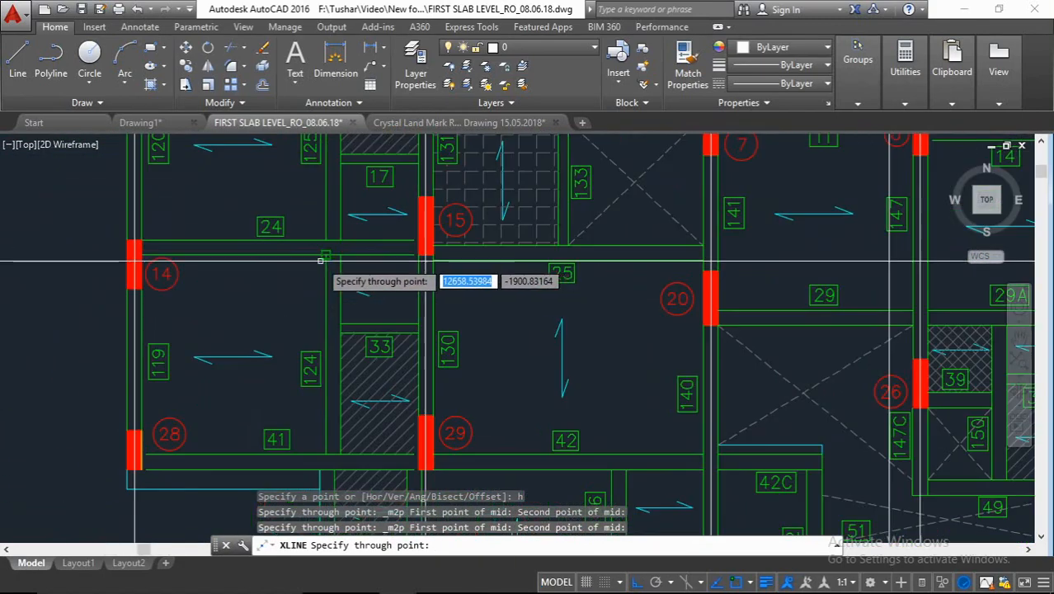
shift+right_click(255, 283)
click(341, 245)
click(281, 241)
click(283, 259)
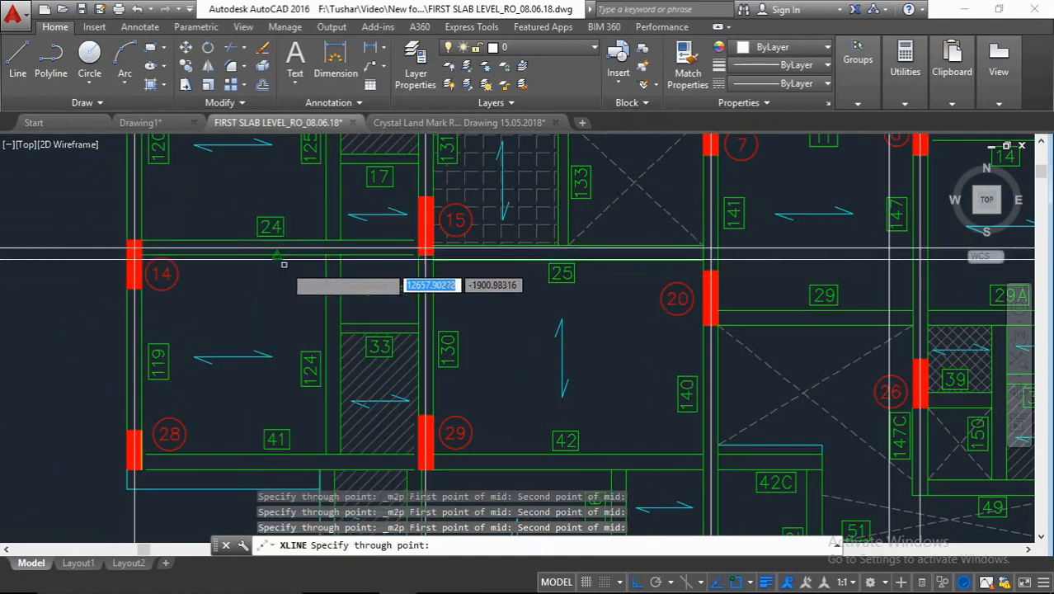
Step: Place a horizontal construction line midway between the two edges of beam 42, beside column 29
scroll(287, 248, down, 3)
scroll(459, 259, up, 3)
shift+right_click(452, 211)
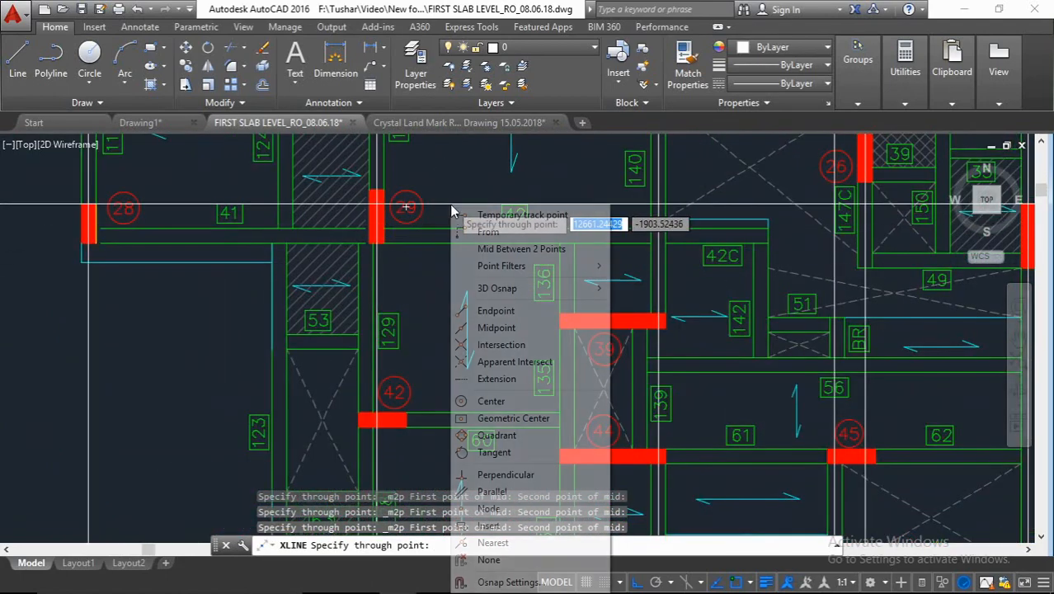
click(499, 248)
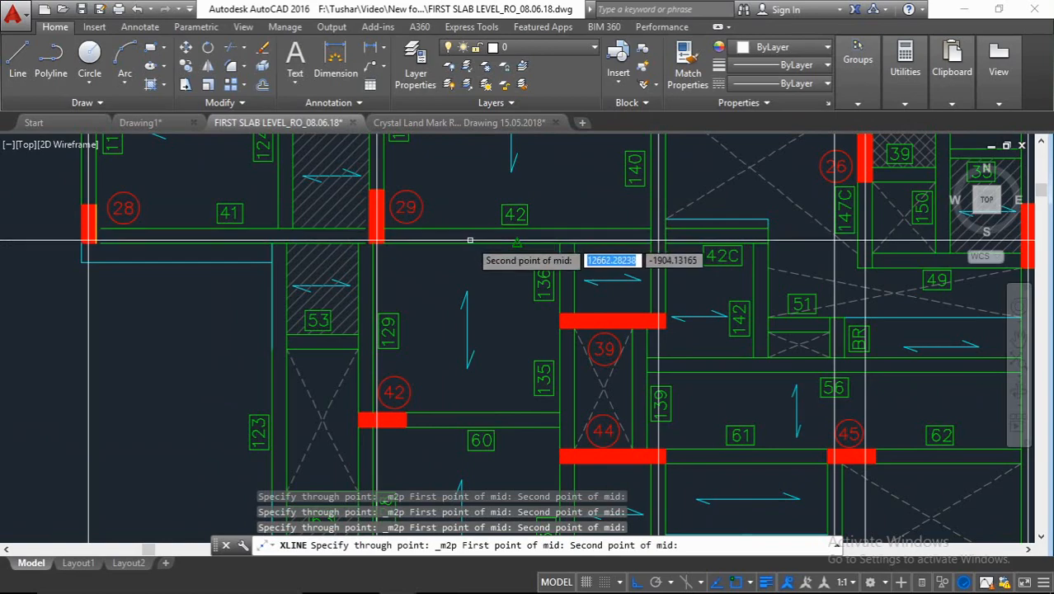
click(469, 240)
Step: Place a horizontal construction line through the centre of column 42
scroll(471, 247, down, 3)
scroll(376, 276, up, 4)
shift+right_click(377, 270)
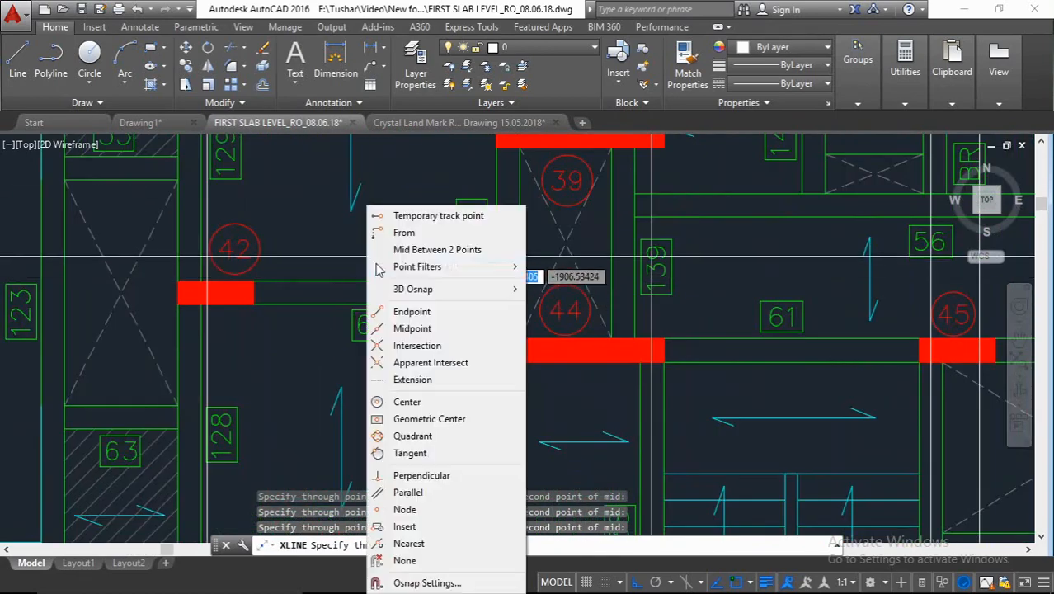
key(Escape)
scroll(342, 306, down, 3)
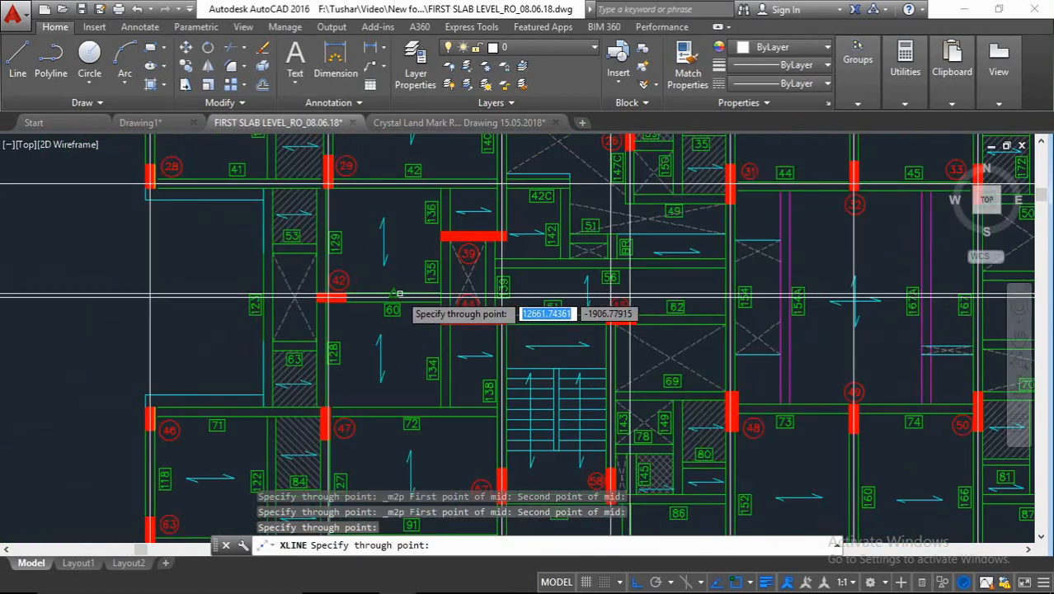
Step: Place a horizontal construction line midway between the two edges of beam 72, beside column 47
scroll(330, 301, up, 4)
scroll(430, 293, down, 3)
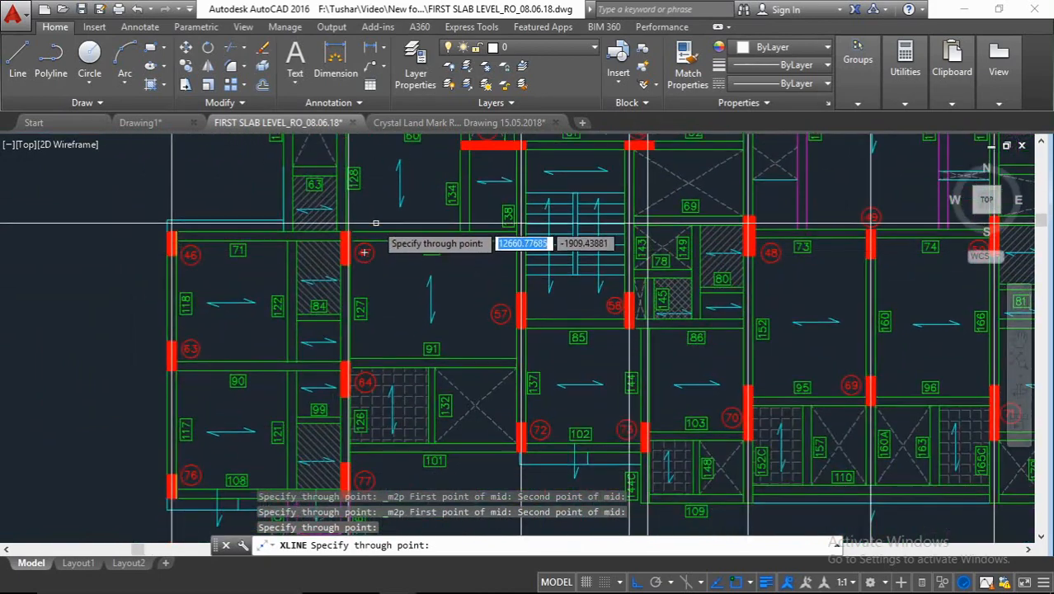
scroll(378, 231, up, 3)
shift+right_click(378, 218)
click(447, 249)
scroll(379, 239, up, 4)
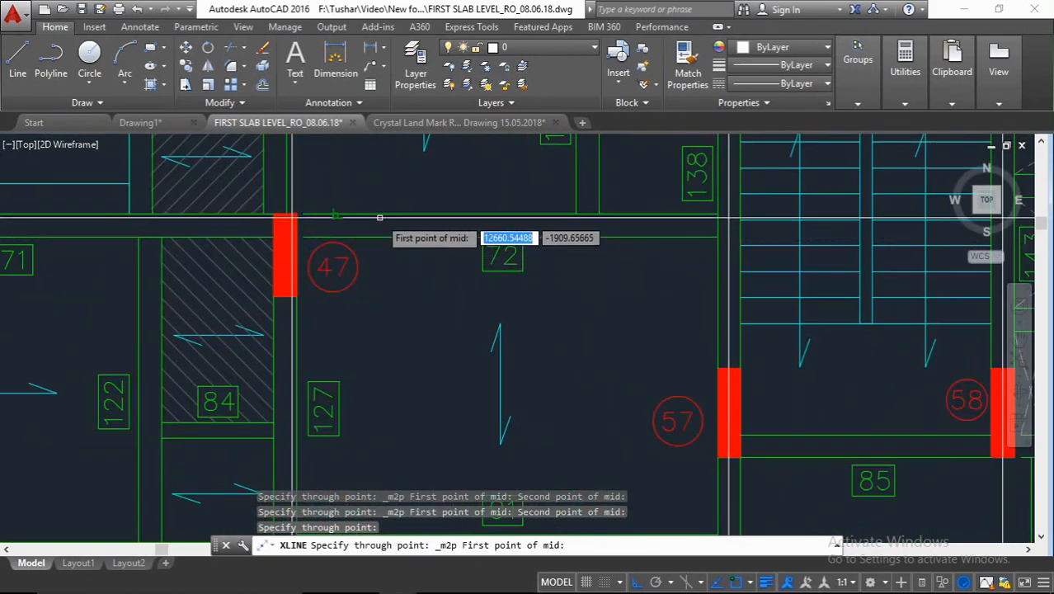
click(359, 236)
scroll(350, 248, down, 5)
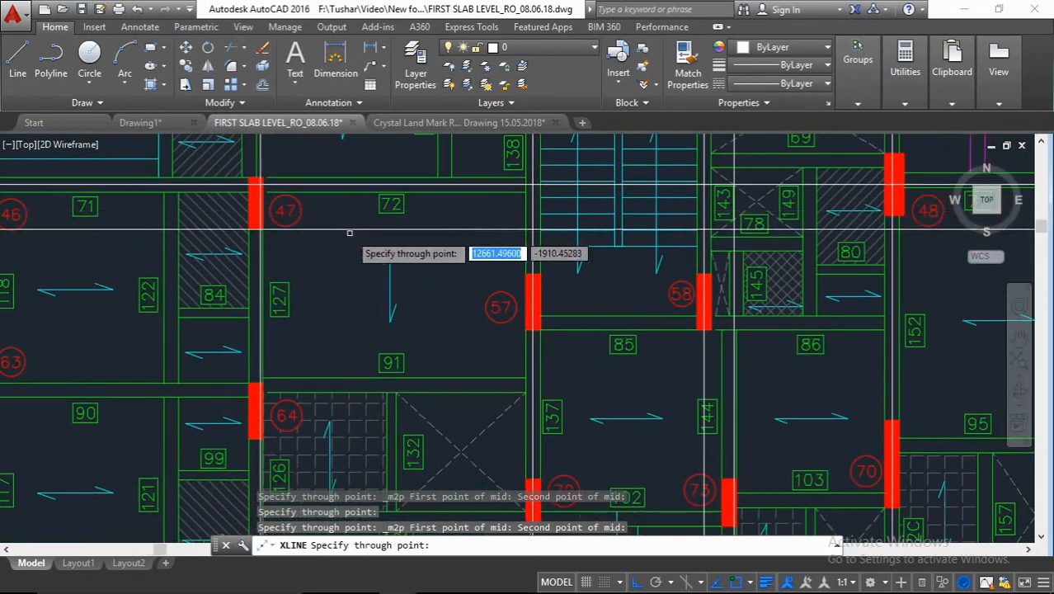
Step: Place a horizontal construction line midway between the two edges of beam 91, above column 64
scroll(354, 273, up, 3)
shift+right_click(370, 211)
click(429, 245)
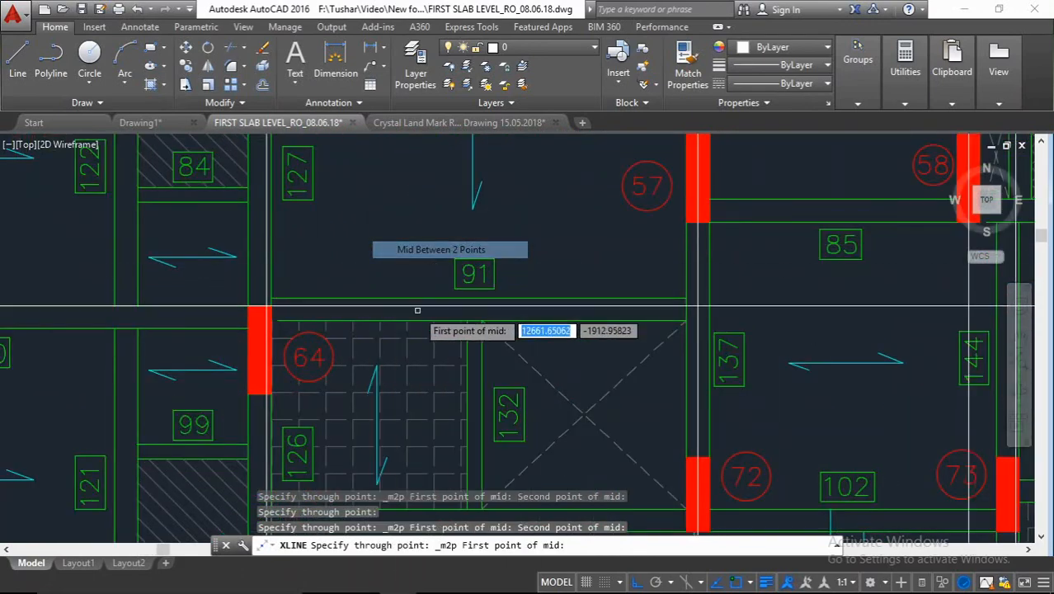
click(395, 300)
click(311, 320)
scroll(353, 247, down, 4)
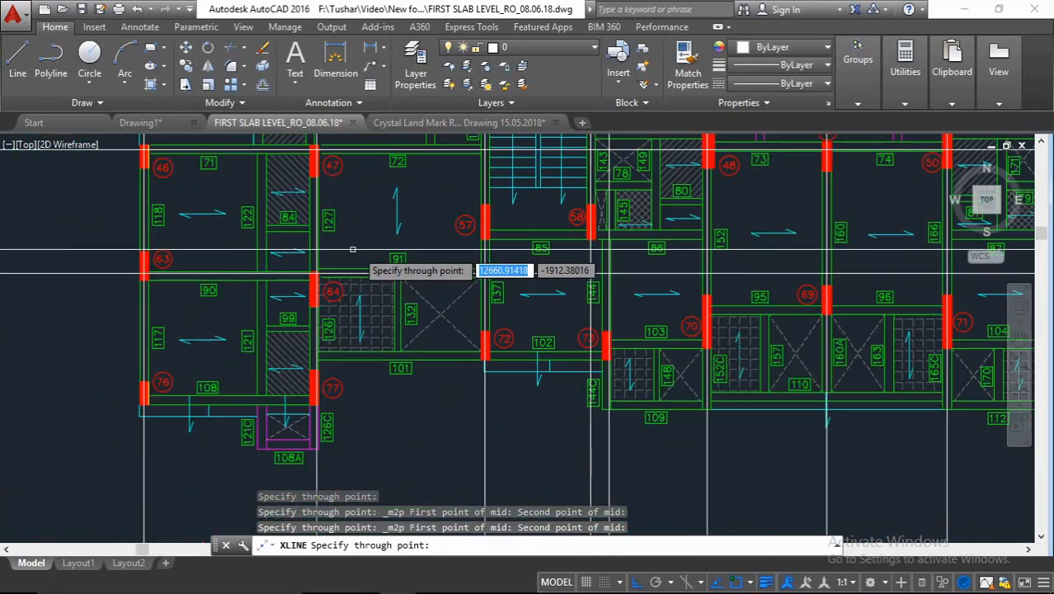
Step: Examine the beams and columns around columns 64, 72 and 77 for the remaining horizontal grid line positions
middle_drag(354, 247, 339, 237)
scroll(317, 281, up, 3)
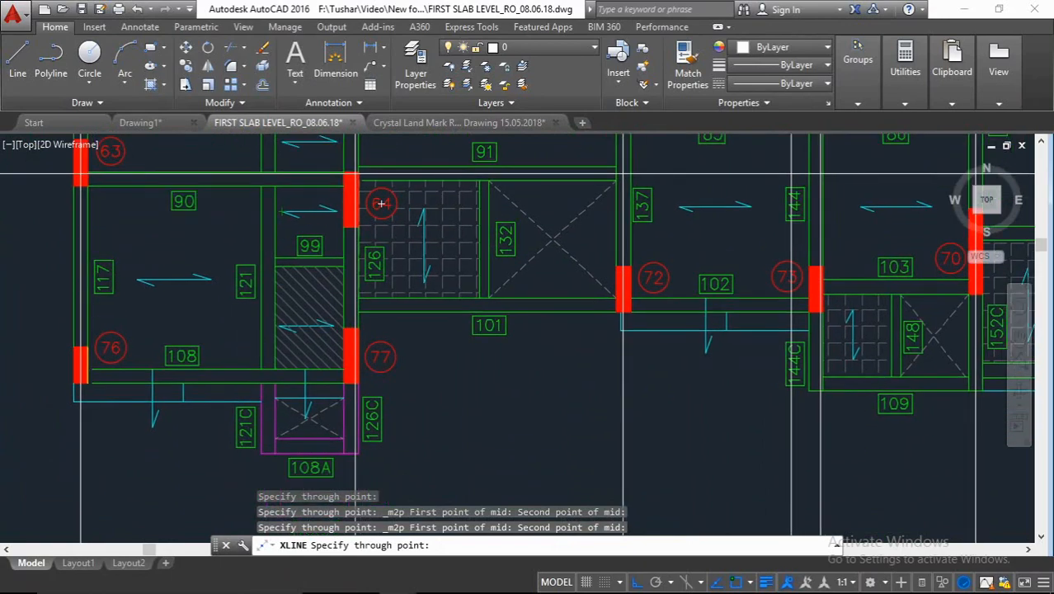
scroll(433, 313, up, 4)
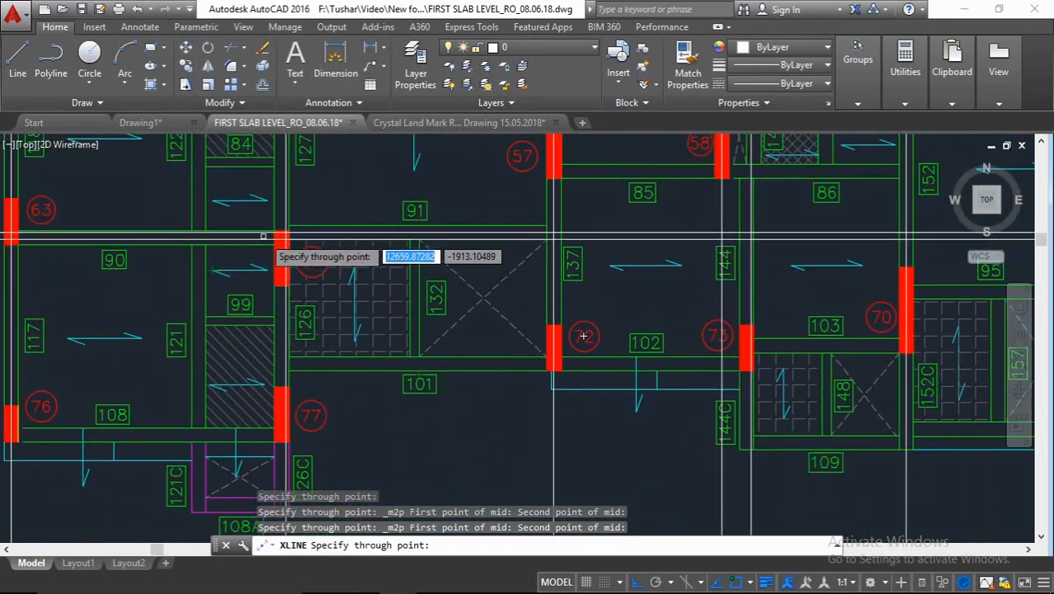
middle_drag(269, 238, 408, 219)
scroll(384, 239, down, 2)
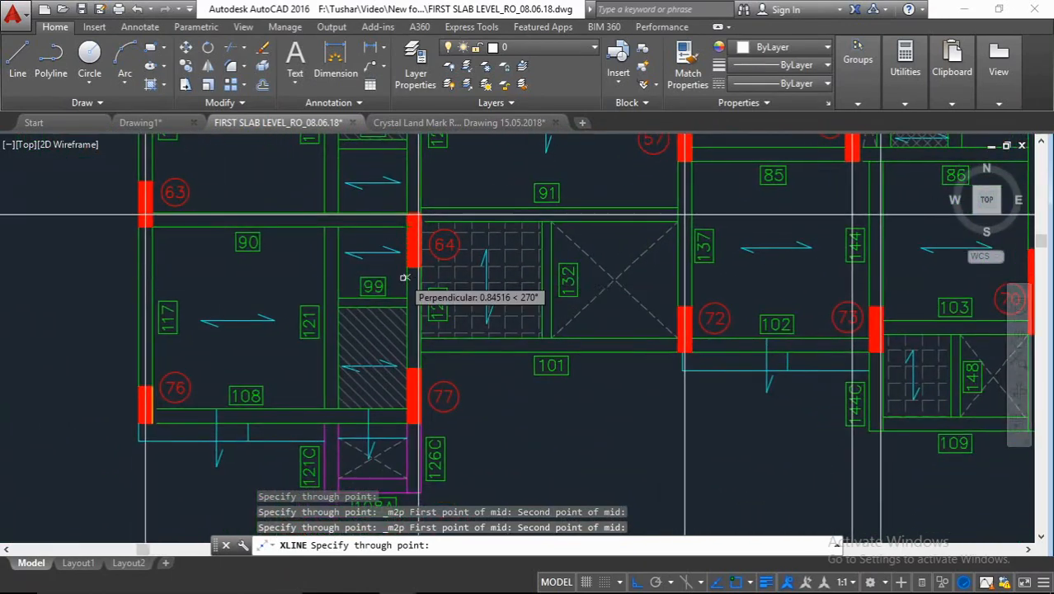
middle_drag(402, 278, 363, 281)
scroll(452, 265, down, 2)
middle_drag(439, 267, 332, 270)
middle_drag(439, 283, 353, 254)
middle_drag(410, 310, 432, 295)
middle_drag(312, 324, 377, 309)
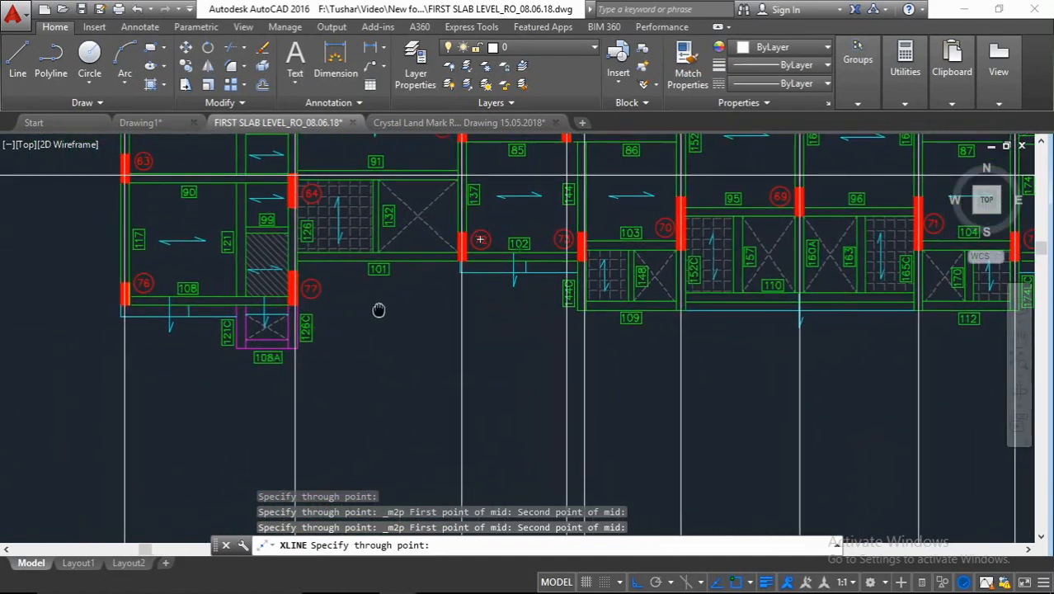
key(Return)
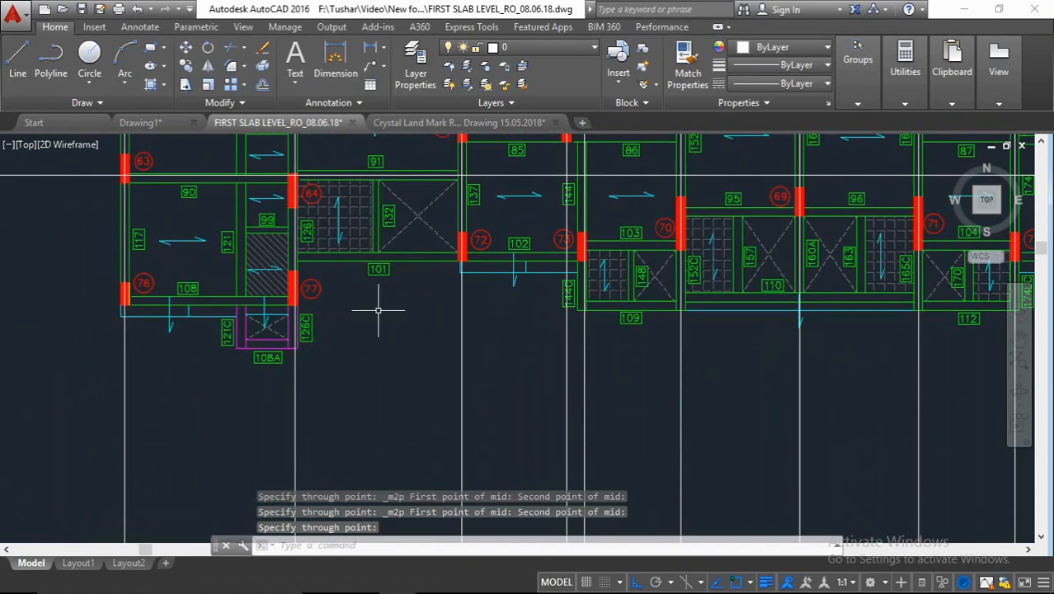
Step: Place a horizontal construction line midway between the two edges of beam 108, beside column 77
key(Return)
key(Escape)
key(Return)
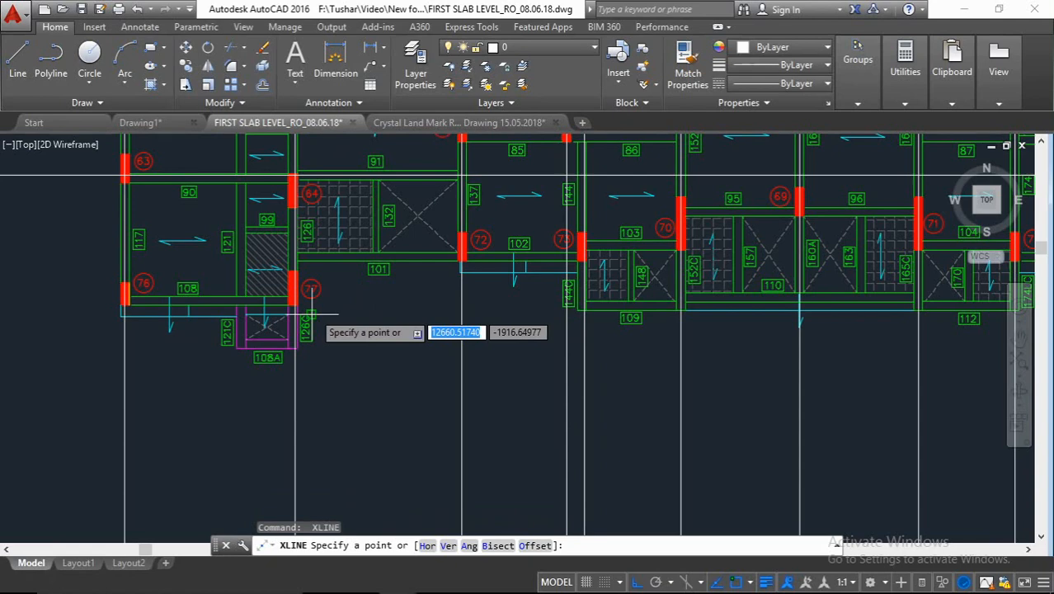
text(h)
key(Return)
scroll(306, 299, up, 3)
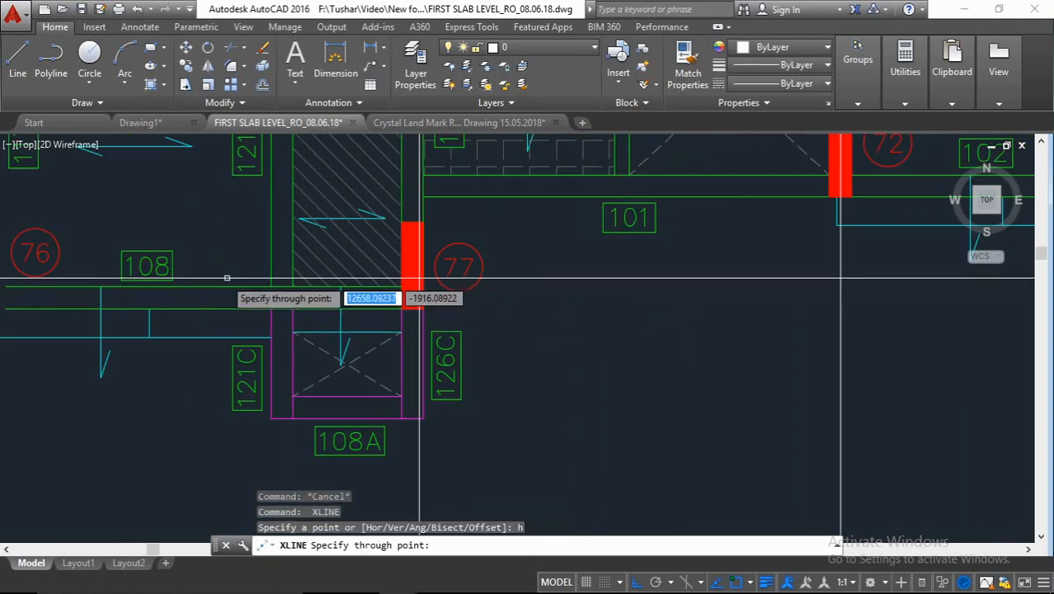
shift+right_click(237, 284)
click(281, 249)
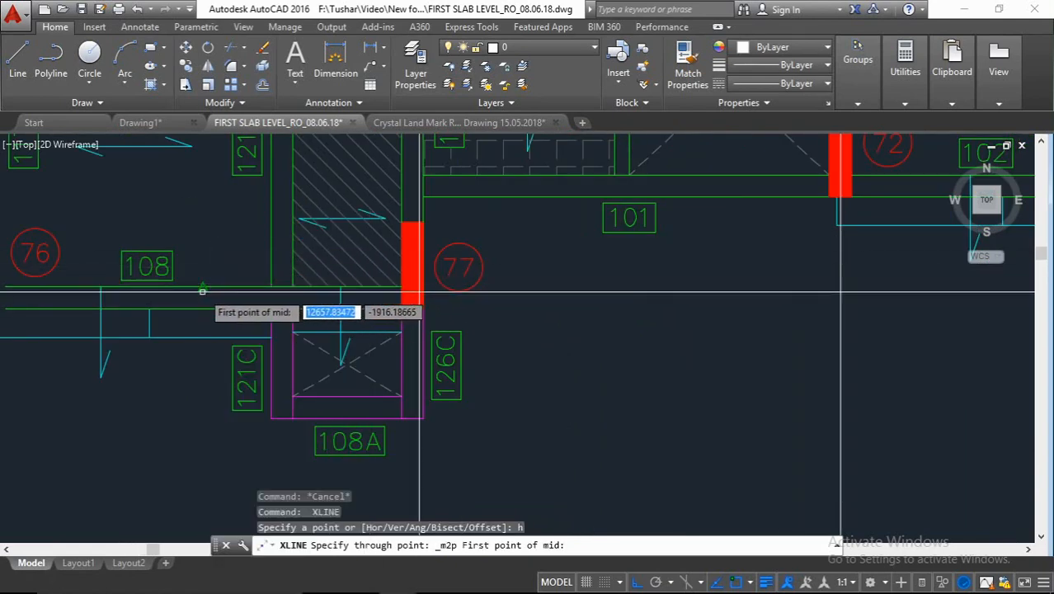
click(272, 287)
click(341, 309)
scroll(420, 299, down, 6)
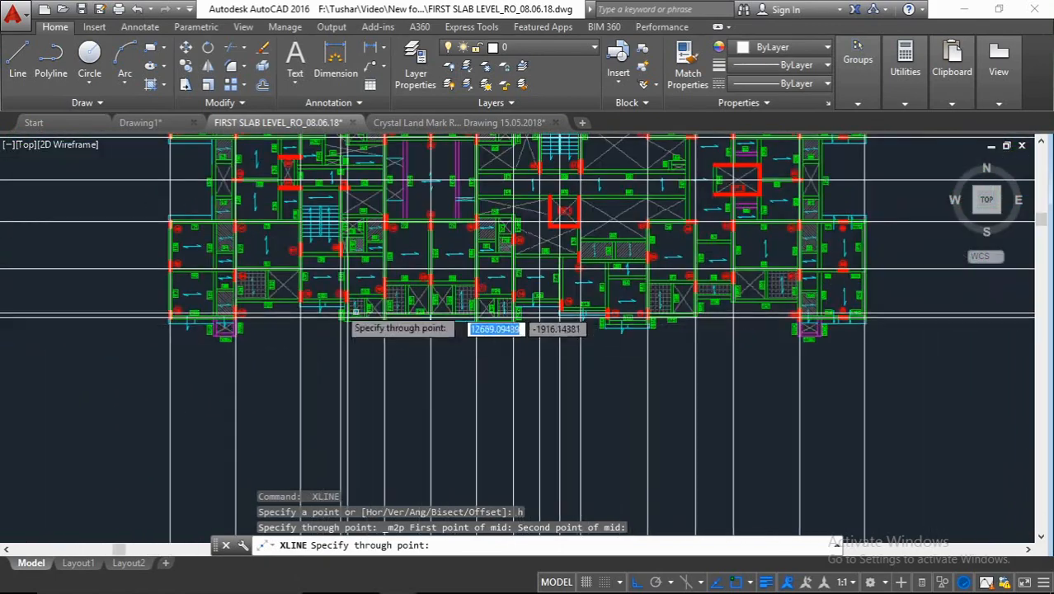
key(Escape)
middle_drag(453, 246, 427, 280)
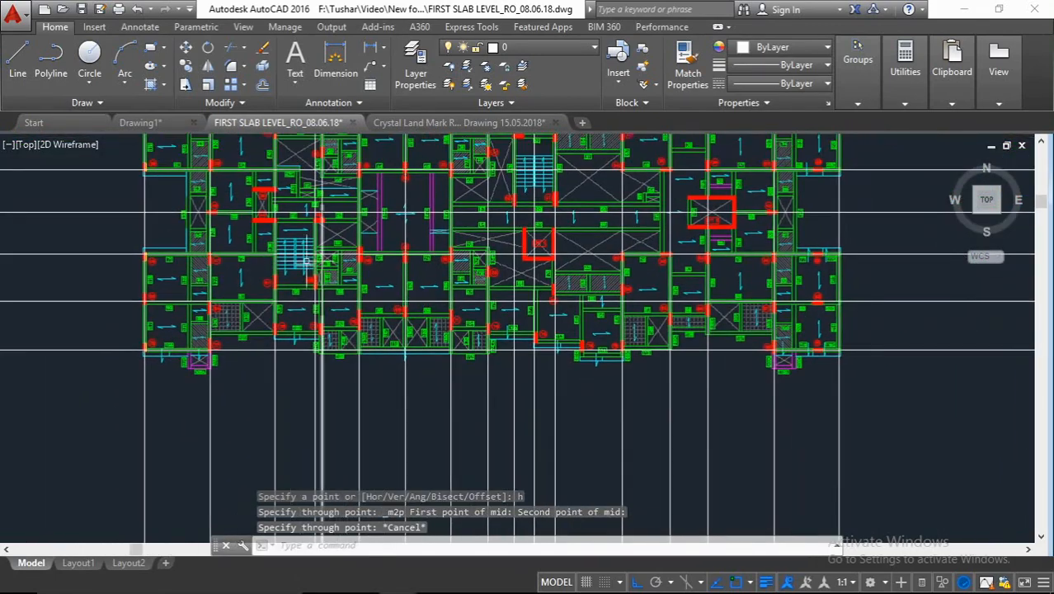
middle_drag(306, 244, 288, 302)
middle_drag(475, 248, 442, 306)
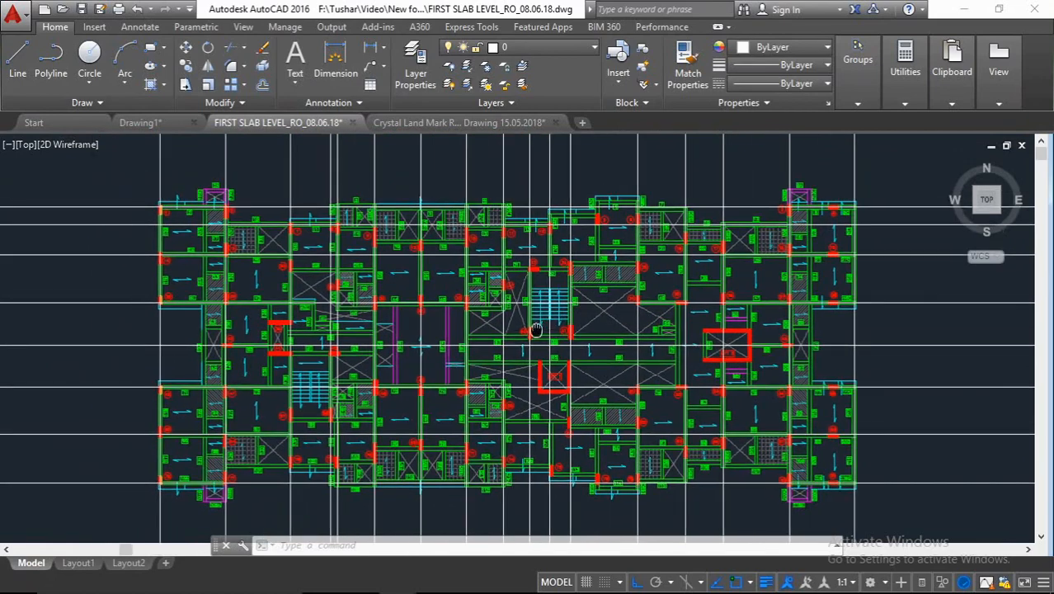
key(Escape)
key(Escape)
text(tr)
key(Return)
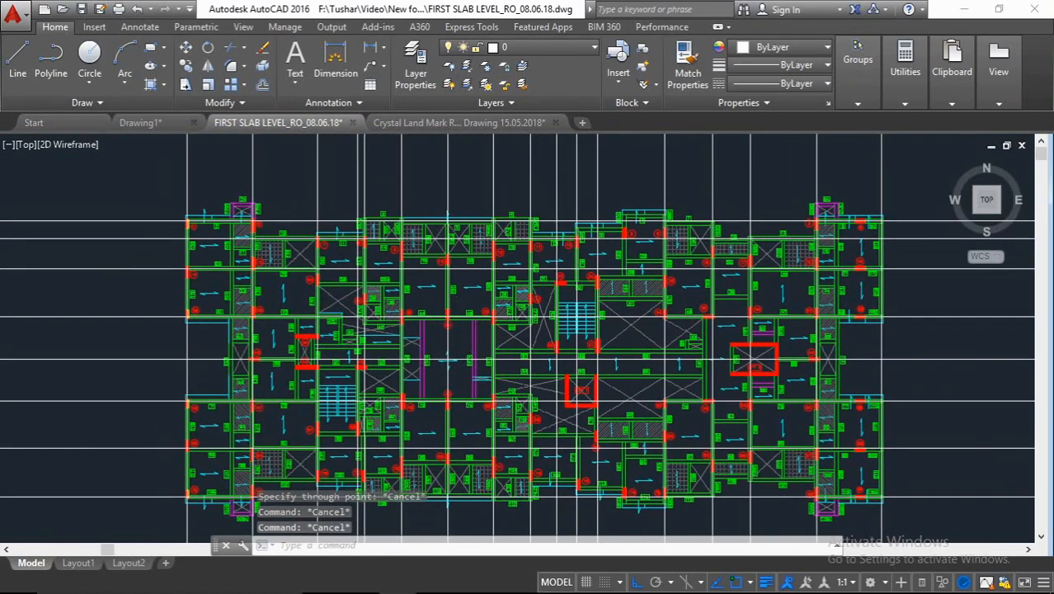
scroll(375, 280, down, 4)
click(248, 227)
click(178, 438)
key(Escape)
key(Return)
key(Return)
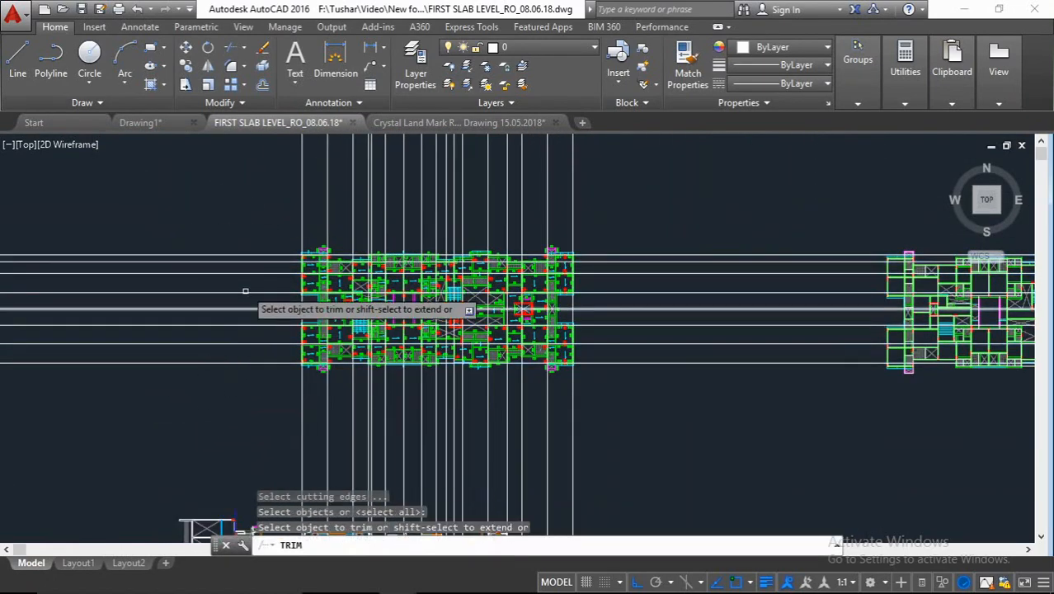
click(245, 235)
key(Escape)
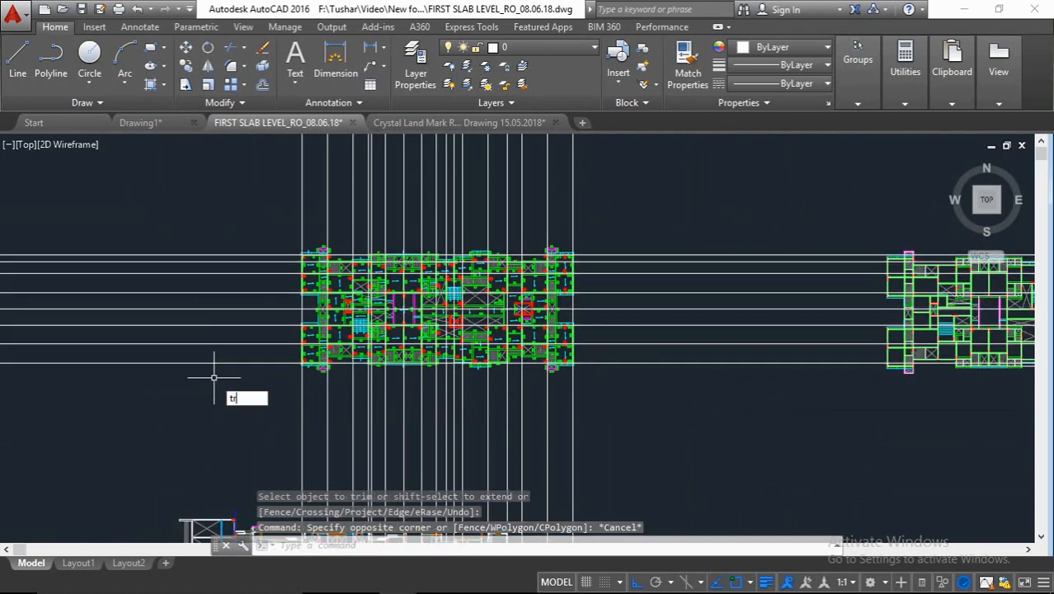
Step: Trim off all horizontal construction lines extending past the left side of the framing plan, using every object as cutting edge
key(Return)
key(Return)
click(270, 229)
click(209, 430)
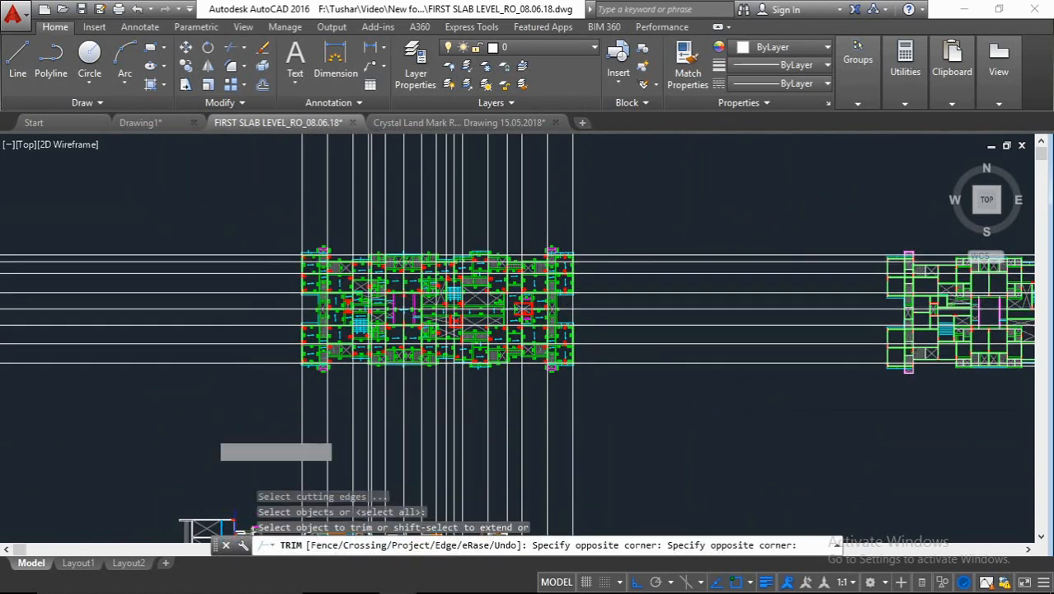
key(Escape)
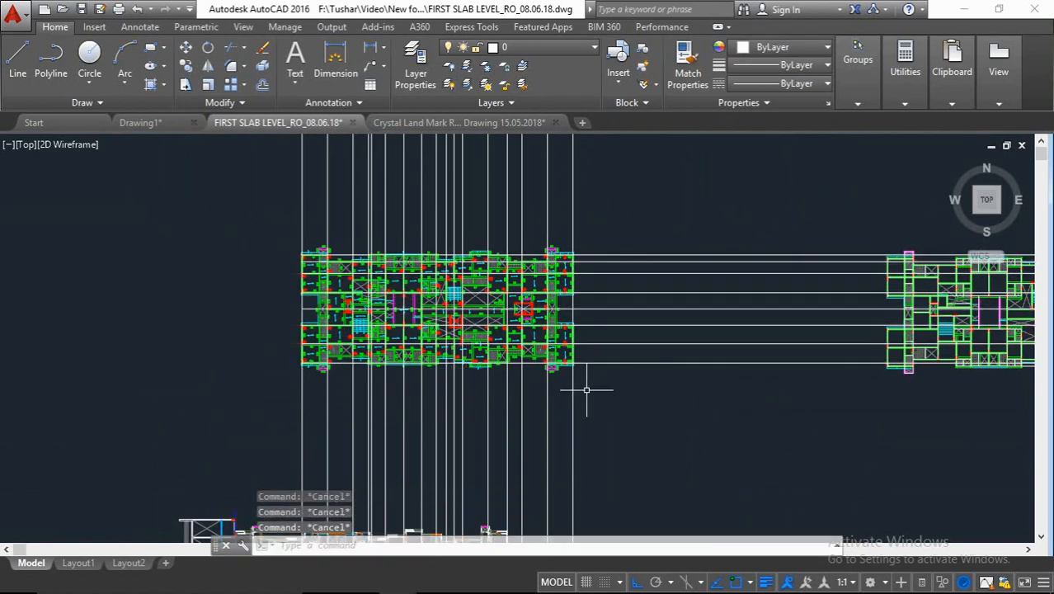
key(Return)
middle_drag(564, 396, 387, 398)
scroll(296, 290, up, 4)
key(Escape)
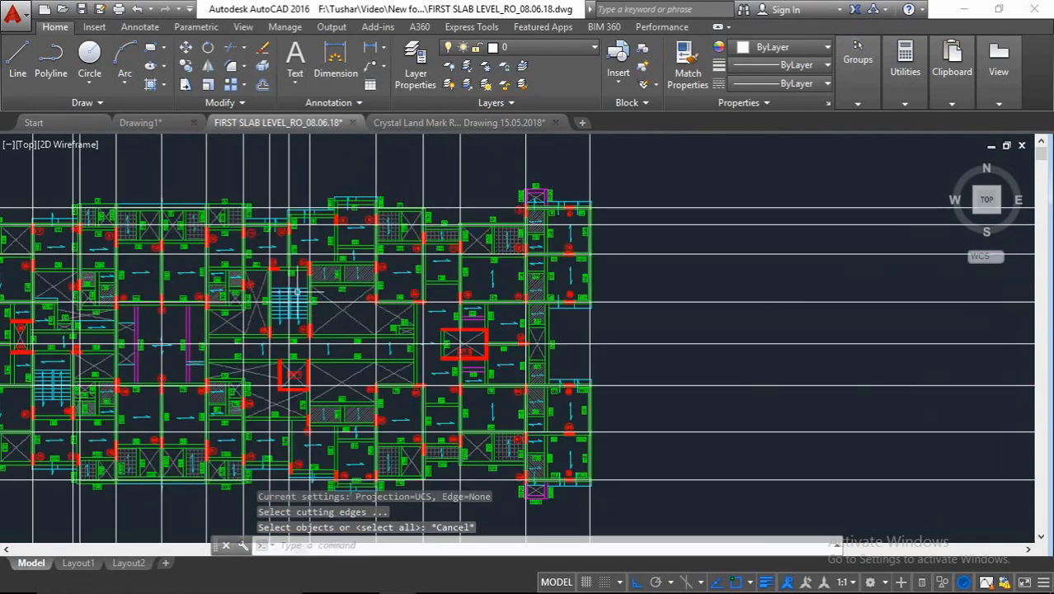
Step: Examine the construction lines against the columns and beams, first around columns 1 to 33 and across the whole plan
scroll(405, 293, up, 5)
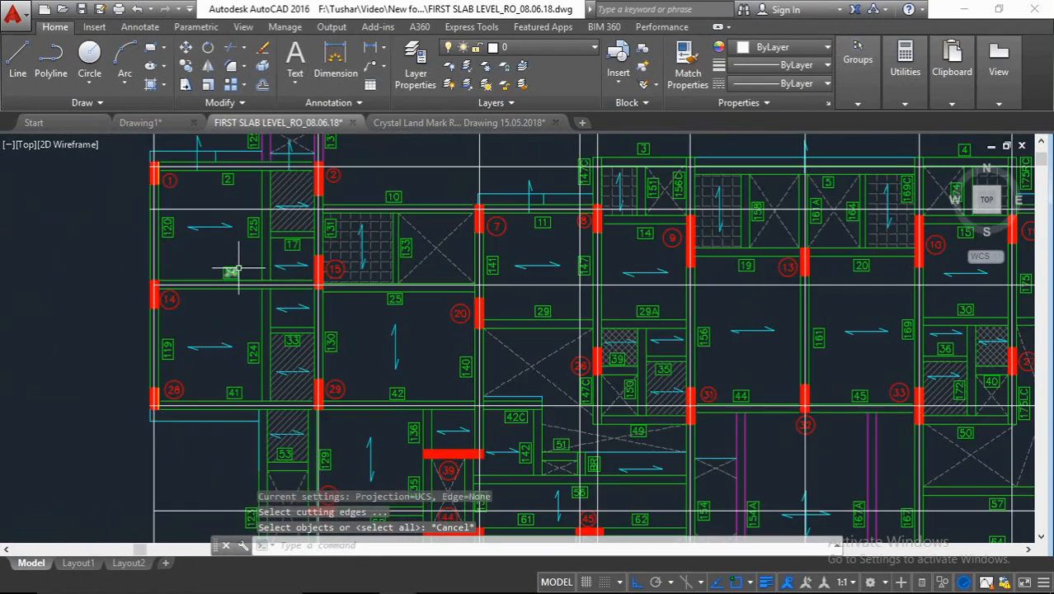
middle_drag(273, 242, 282, 314)
key(Escape)
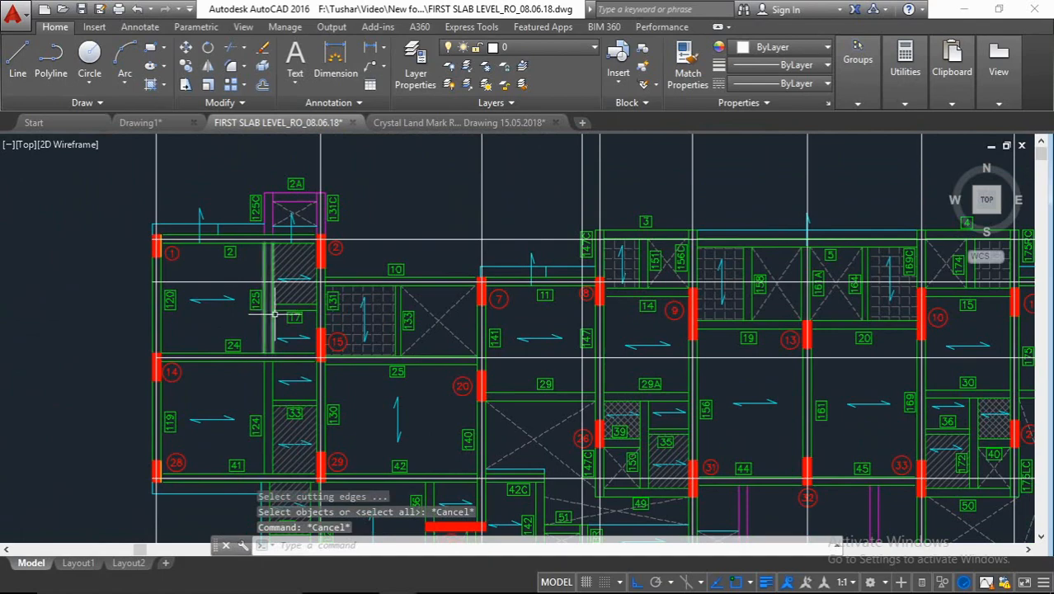
key(Escape)
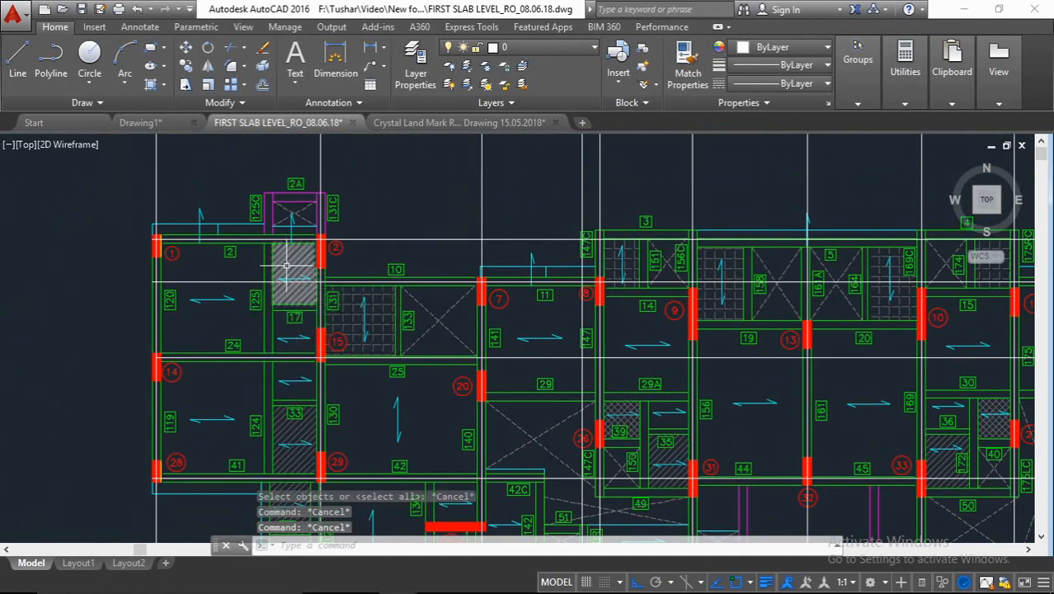
scroll(295, 268, down, 6)
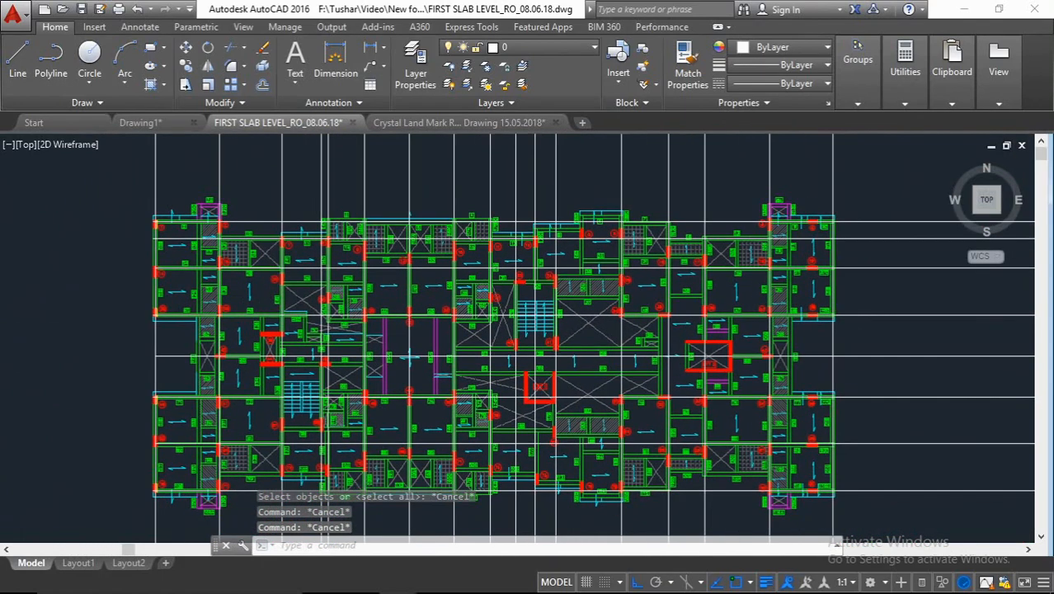
middle_drag(355, 330, 373, 345)
key(Escape)
middle_drag(552, 357, 469, 328)
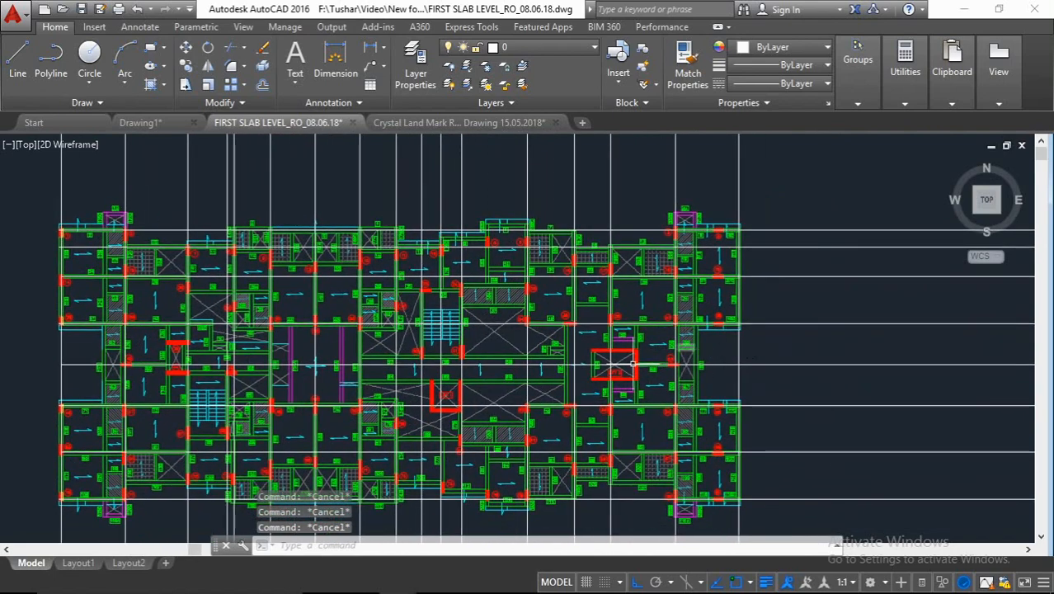
Step: Erase all horizontal construction lines that cross the gap between the two framing plans
scroll(549, 349, down, 2)
click(790, 458)
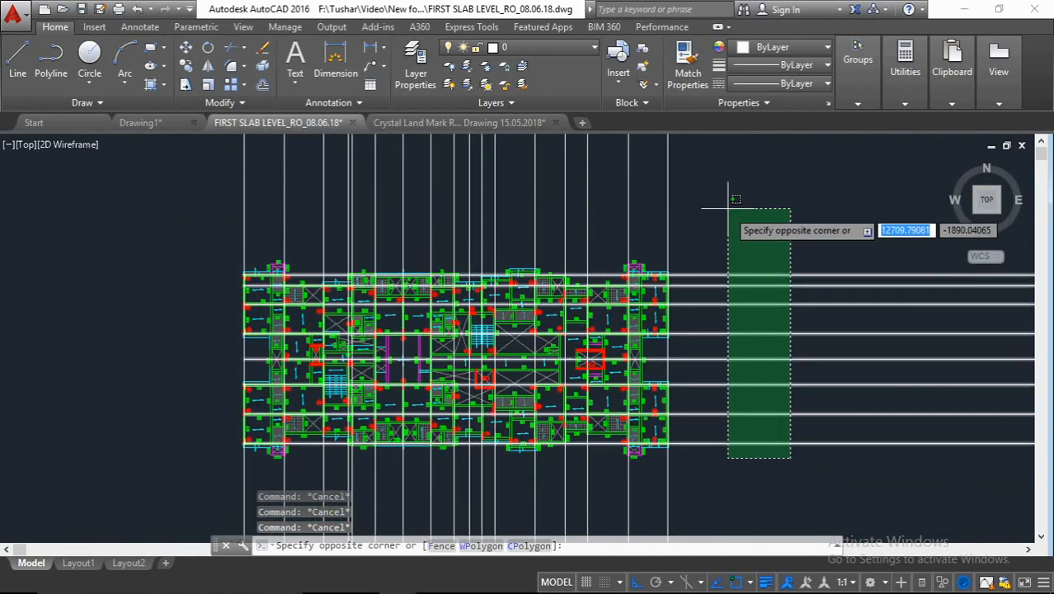
key(Escape)
scroll(662, 302, down, 2)
middle_drag(664, 302, 537, 290)
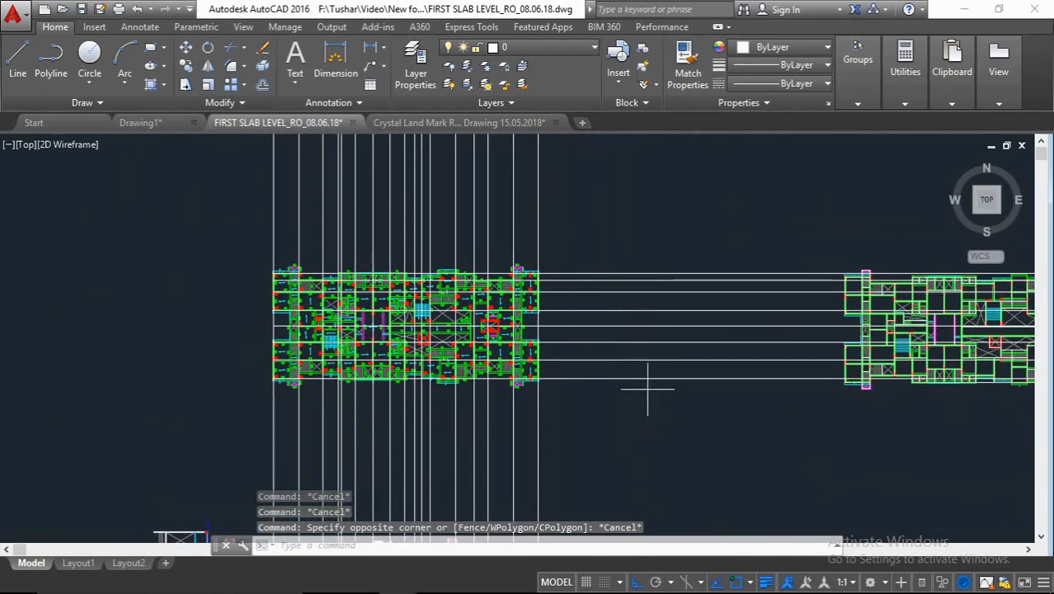
drag(647, 388, 615, 237)
text(e)
key(space)
Step: Move the coloured framing block of the second plan about 24.5 units straight up, off the white centreline layout beneath it
mouse_move(606, 276)
middle_down()
mouse_move(382, 262)
mouse_move(344, 243)
mouse_move(115, 246)
middle_up()
key(Escape)
middle_drag(253, 279, 391, 275)
middle_drag(463, 300, 358, 294)
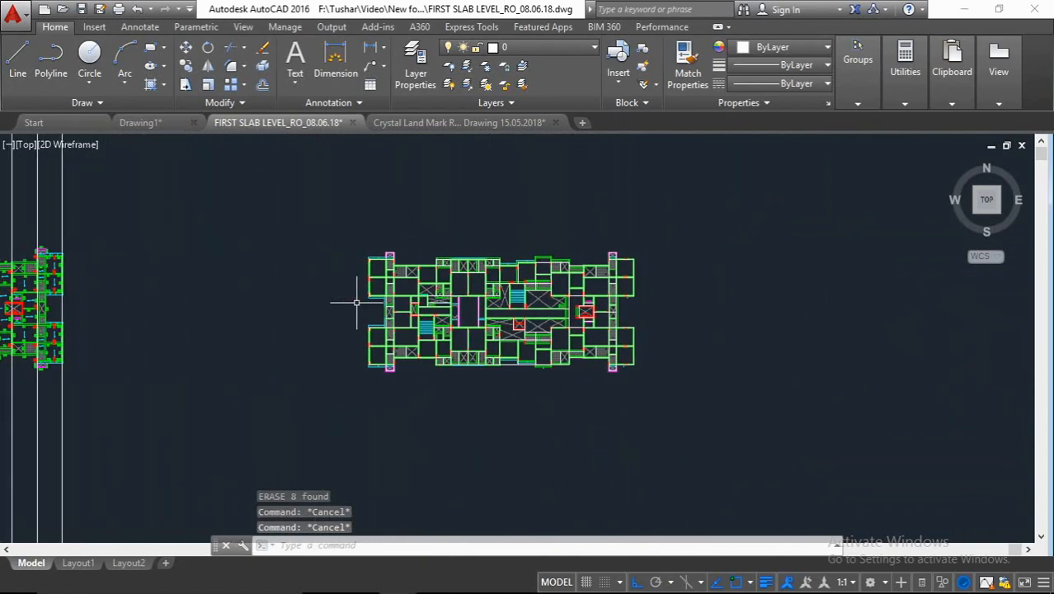
scroll(517, 287, up, 4)
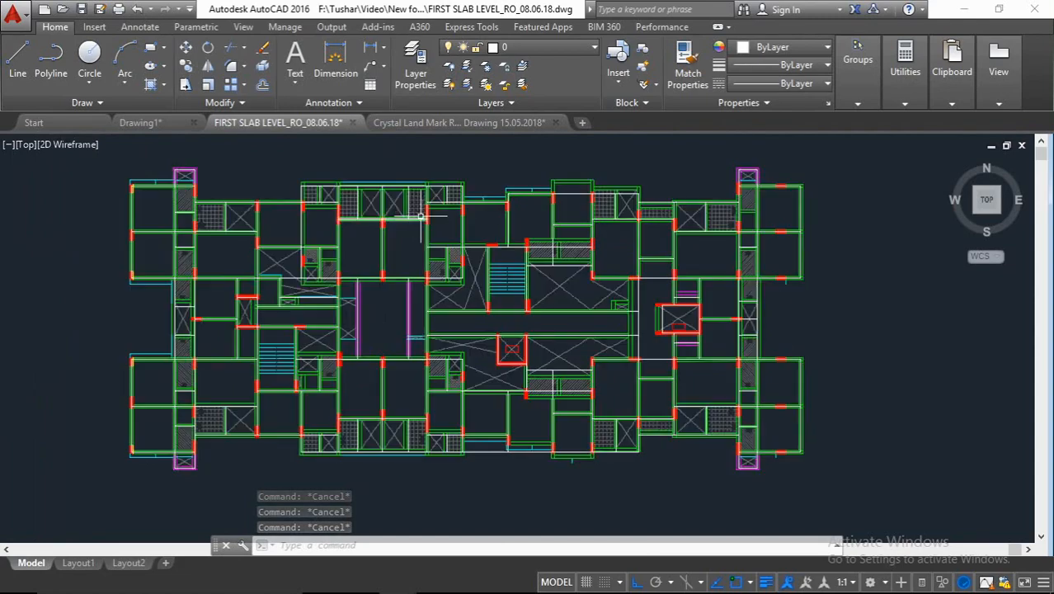
click(566, 242)
text(m)
key(Return)
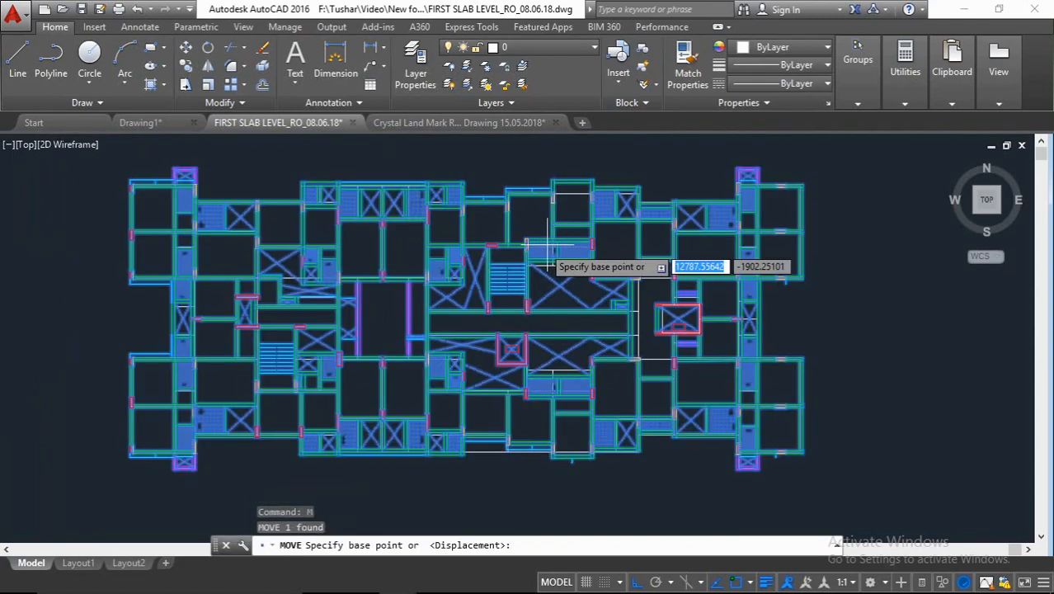
click(488, 273)
scroll(499, 190, down, 4)
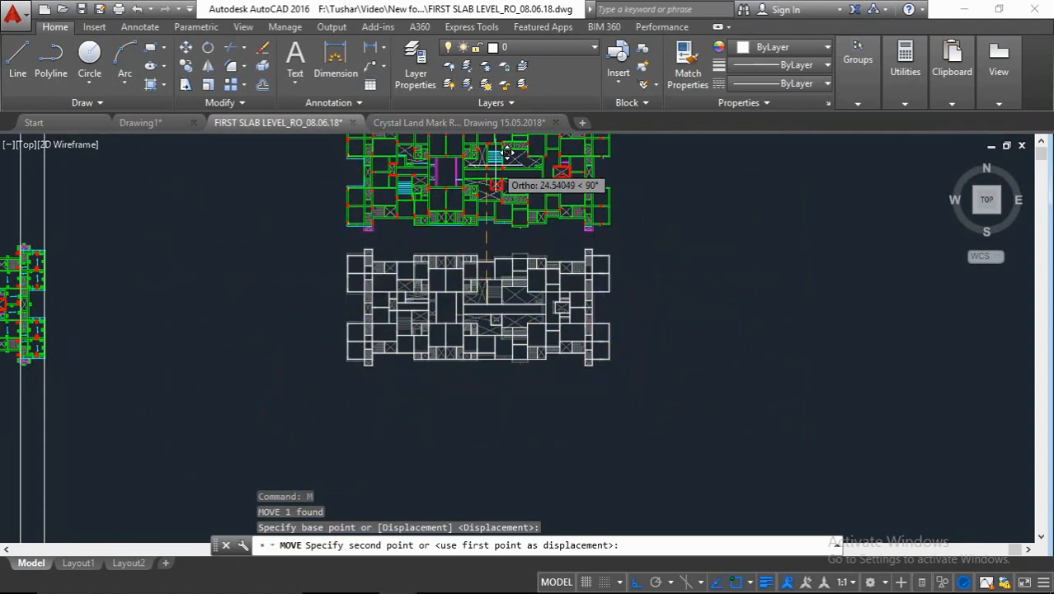
click(508, 153)
Step: Examine the white centreline layout of the second plan, checking the overall arrangement and the line junctions up close
scroll(500, 324, up, 8)
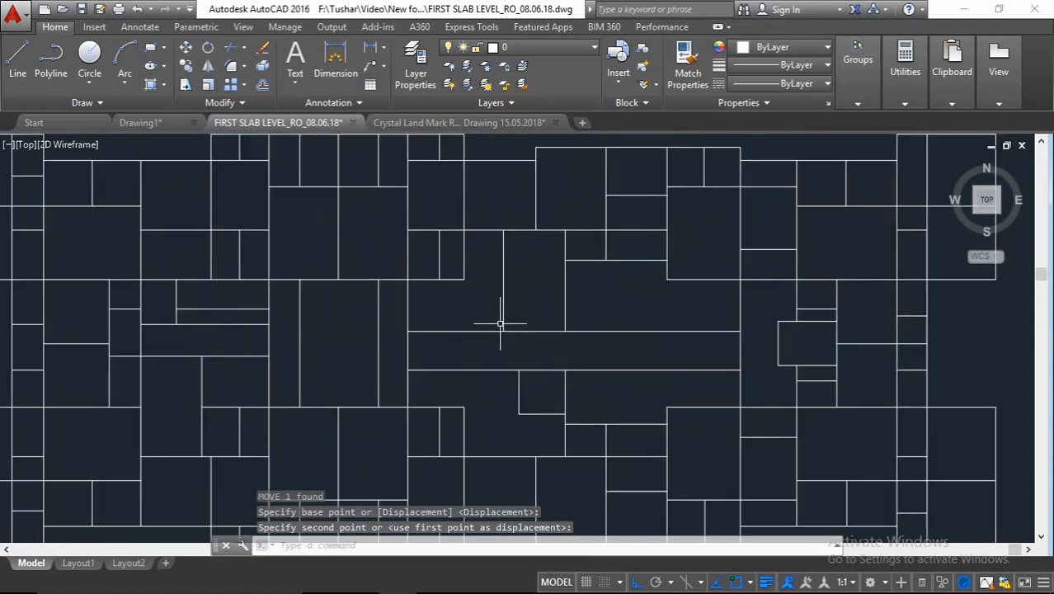
scroll(500, 324, down, 6)
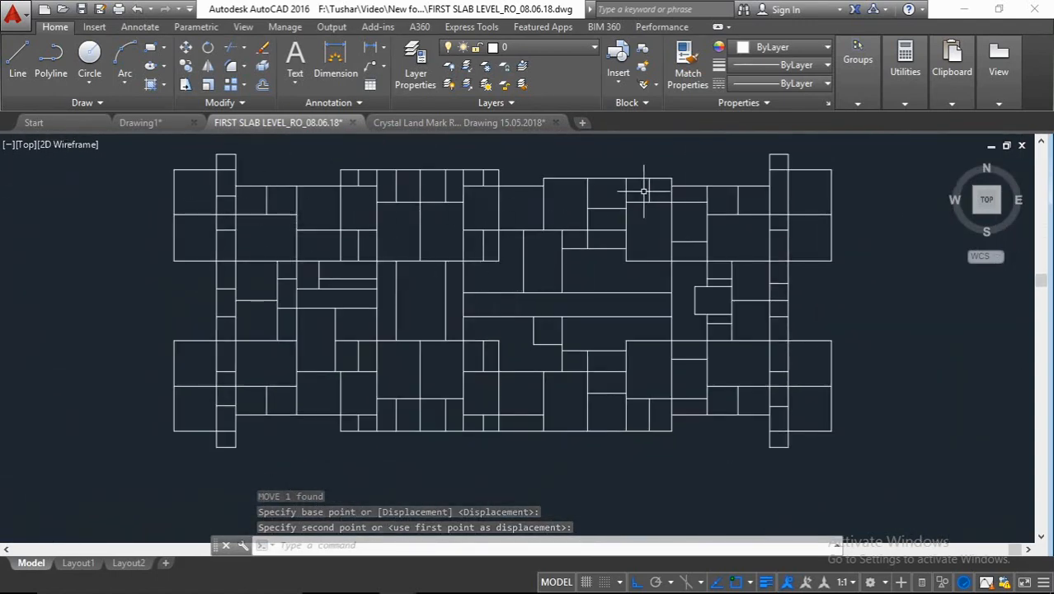
middle_drag(537, 345, 523, 365)
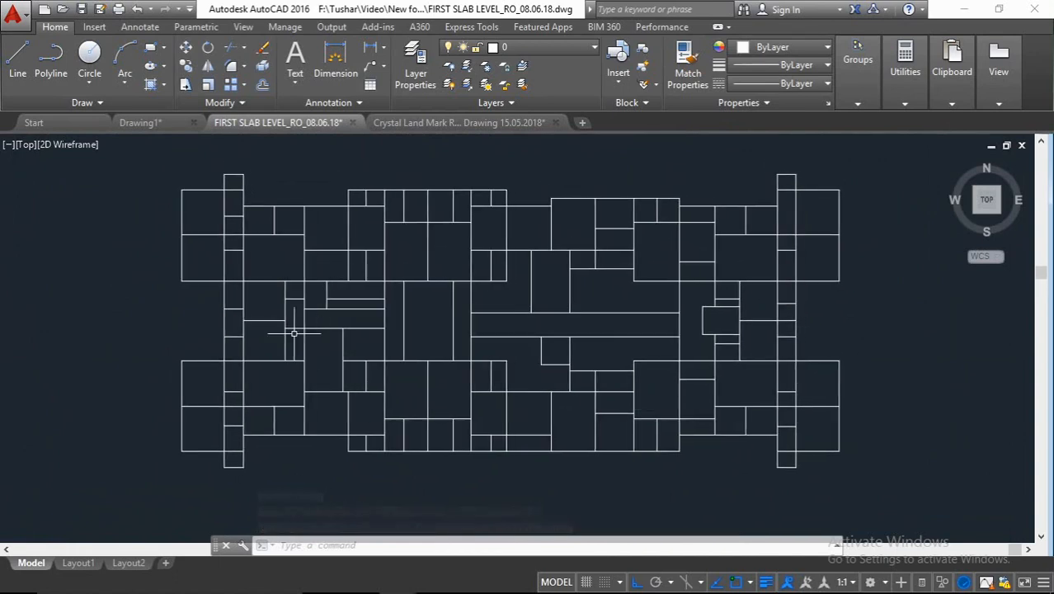
middle_drag(263, 259, 242, 257)
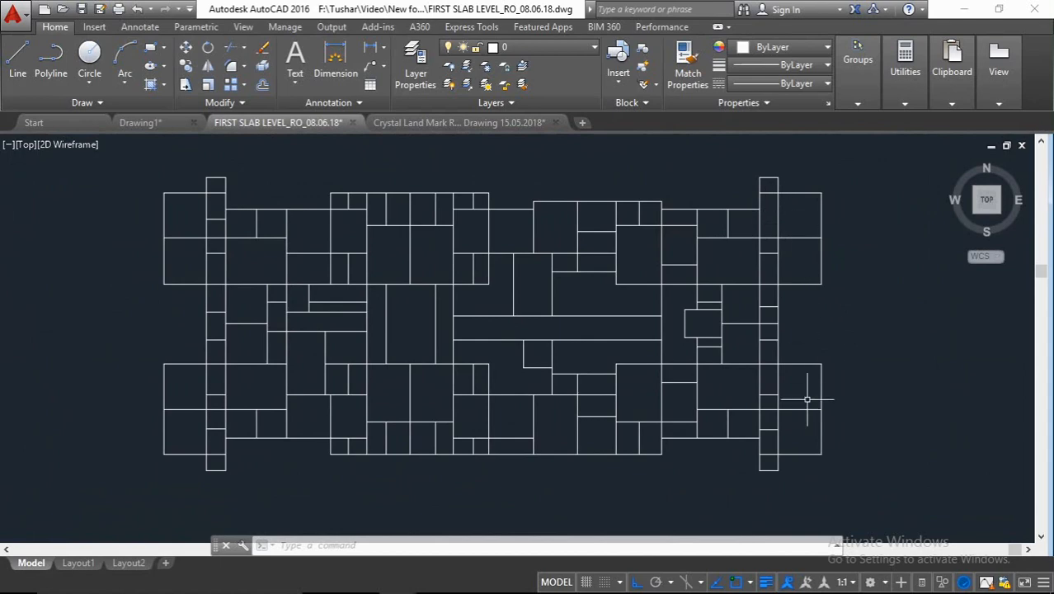
scroll(180, 425, up, 8)
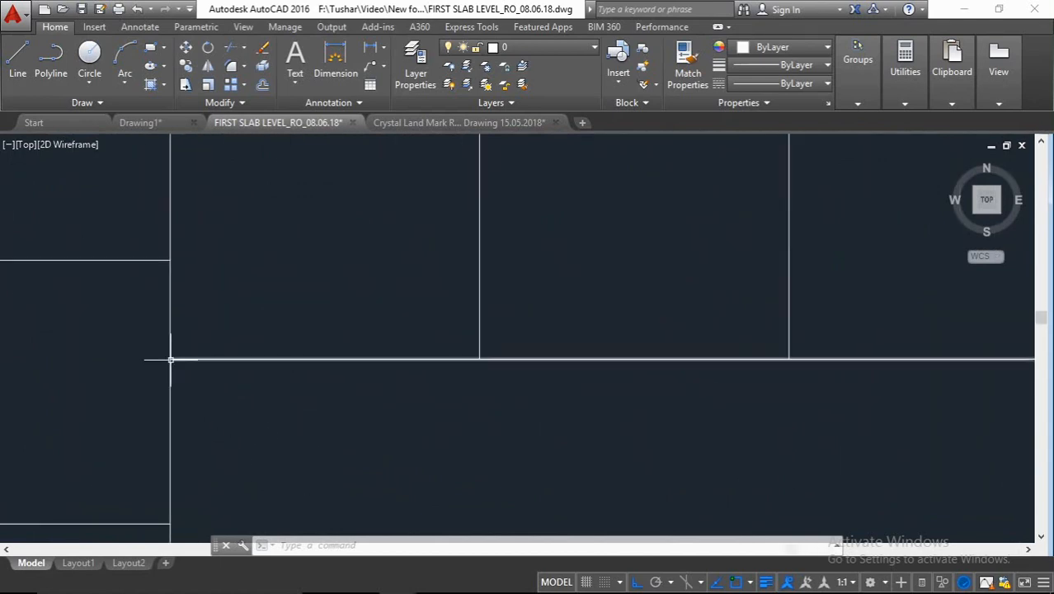
scroll(171, 360, up, 2)
click(259, 355)
click(219, 400)
key(Escape)
scroll(170, 370, down, 4)
middle_drag(169, 370, 219, 477)
middle_drag(194, 291, 242, 453)
key(Escape)
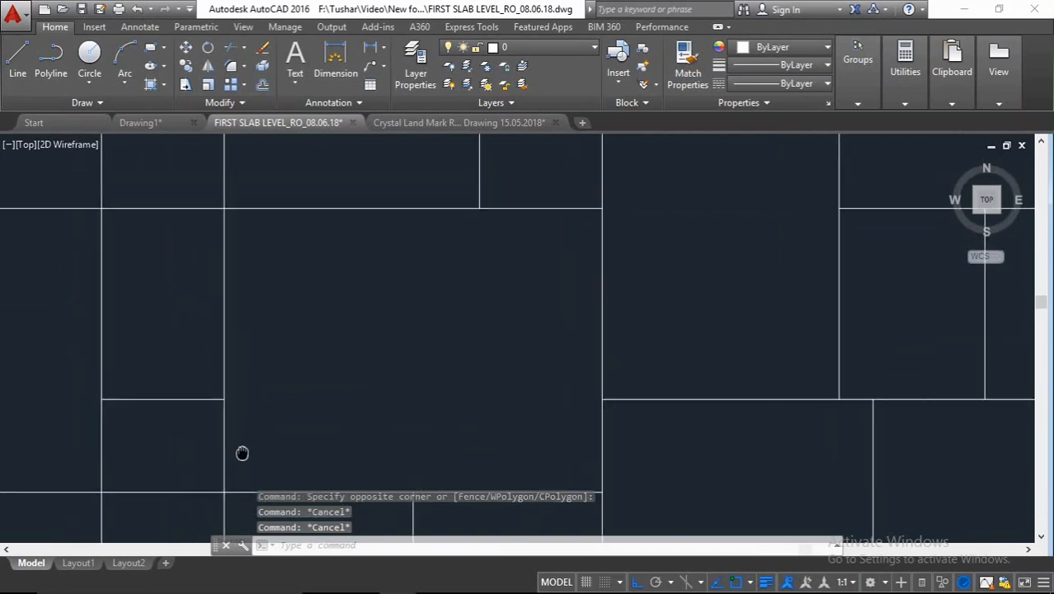
scroll(391, 438, down, 2)
scroll(348, 461, up, 5)
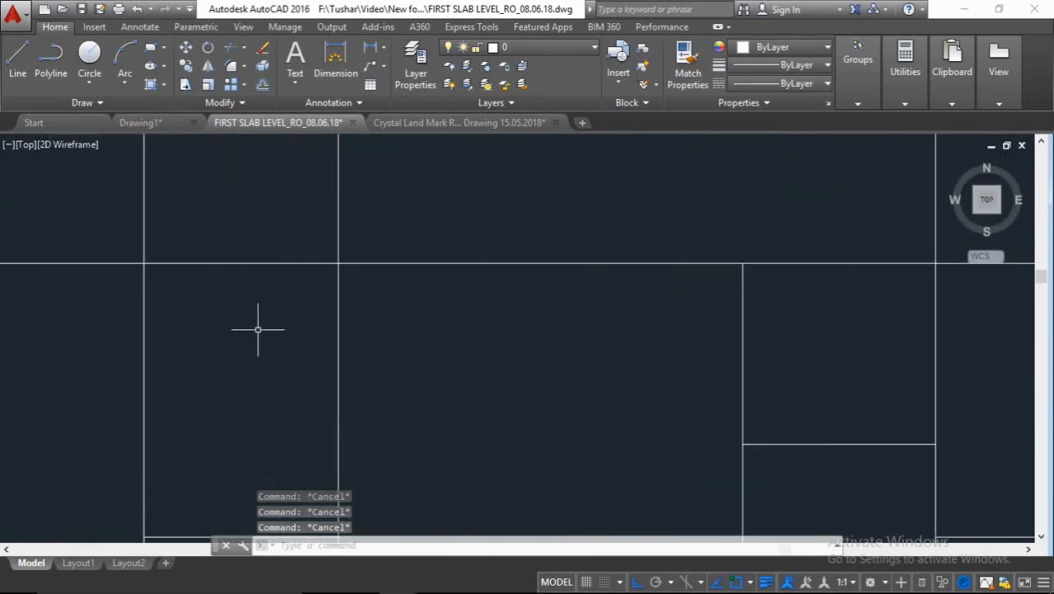
Step: Inspect the beam centreline intersections along the upper bays of the white layout, and compare the full layout with the coloured framing block
click(223, 236)
key(Escape)
scroll(376, 306, down, 5)
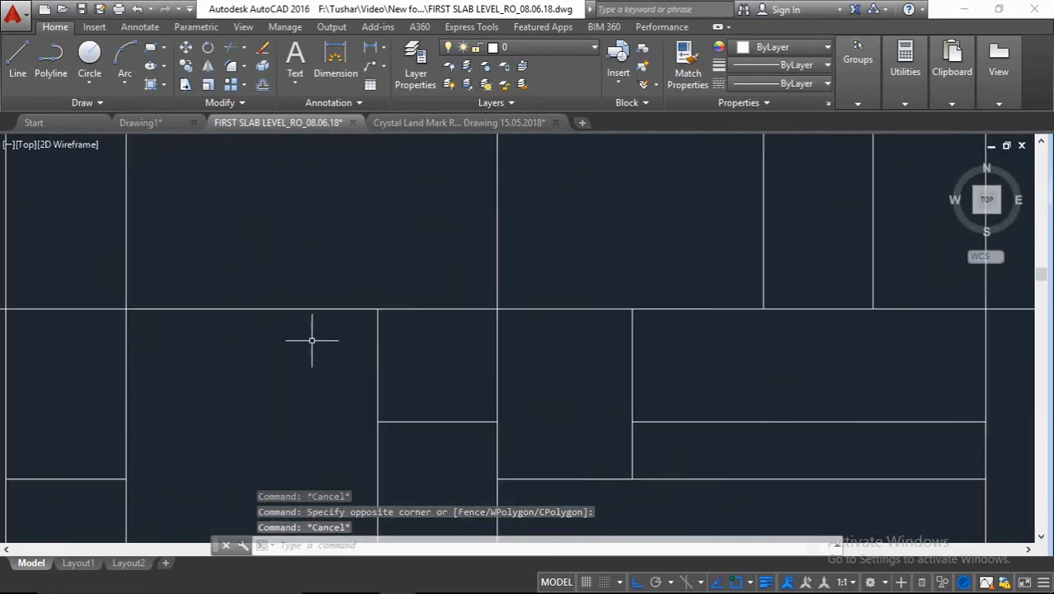
scroll(317, 340, up, 2)
click(312, 340)
click(495, 320)
click(511, 311)
click(363, 348)
key(Escape)
scroll(390, 348, down, 8)
middle_drag(400, 355, 287, 387)
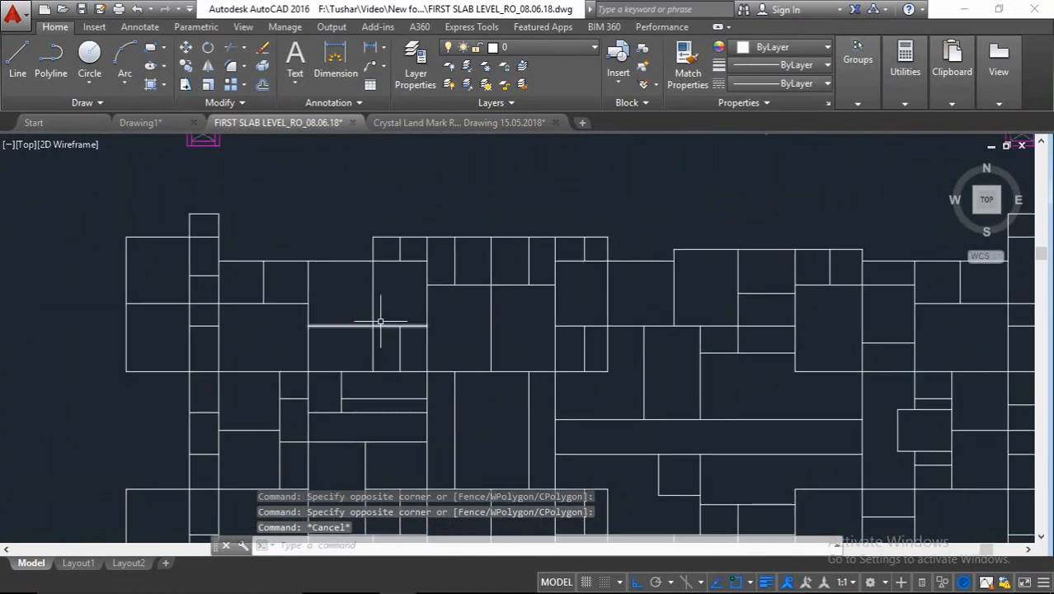
scroll(376, 318, up, 5)
click(414, 249)
key(Escape)
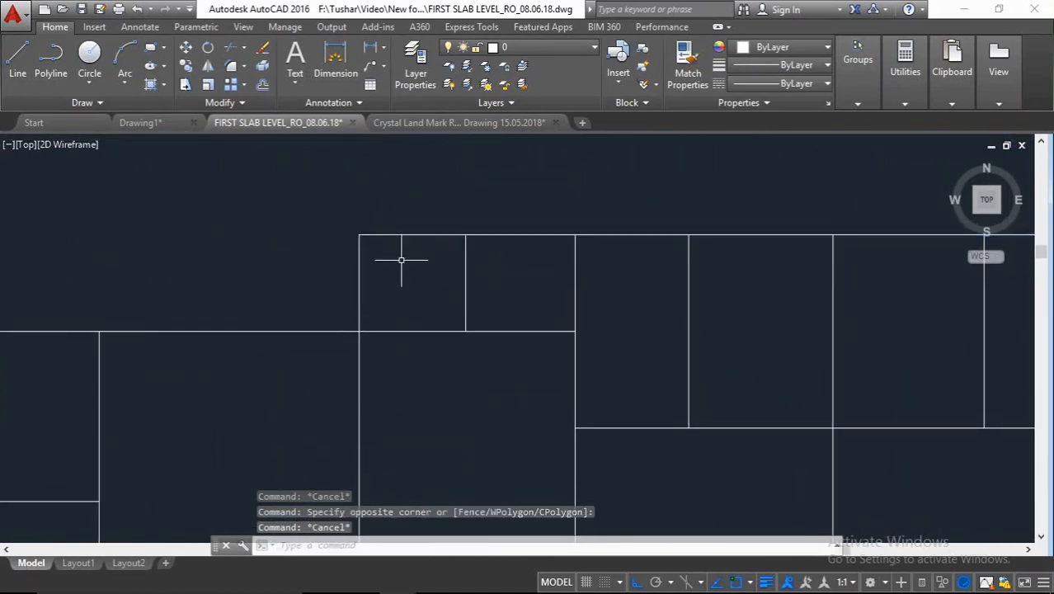
scroll(388, 273, down, 6)
scroll(495, 247, up, 3)
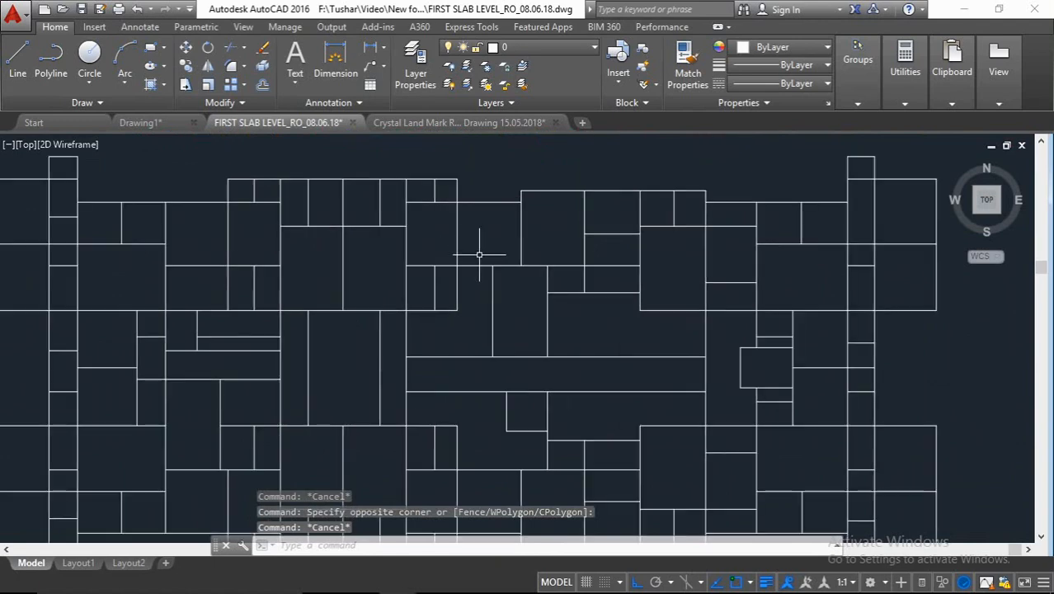
scroll(494, 229, down, 2)
middle_drag(378, 208, 379, 227)
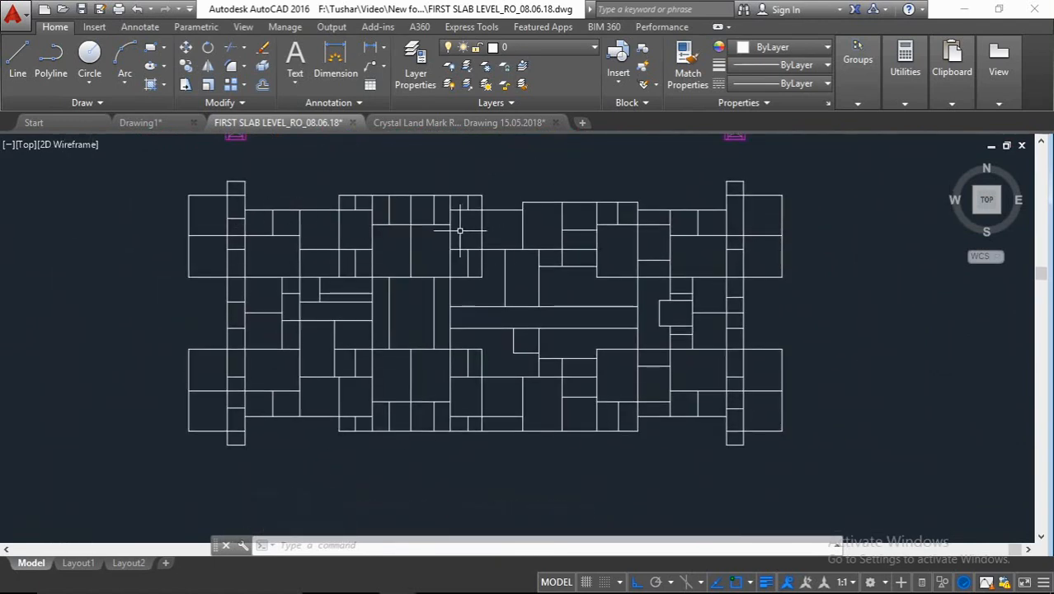
scroll(459, 231, down, 4)
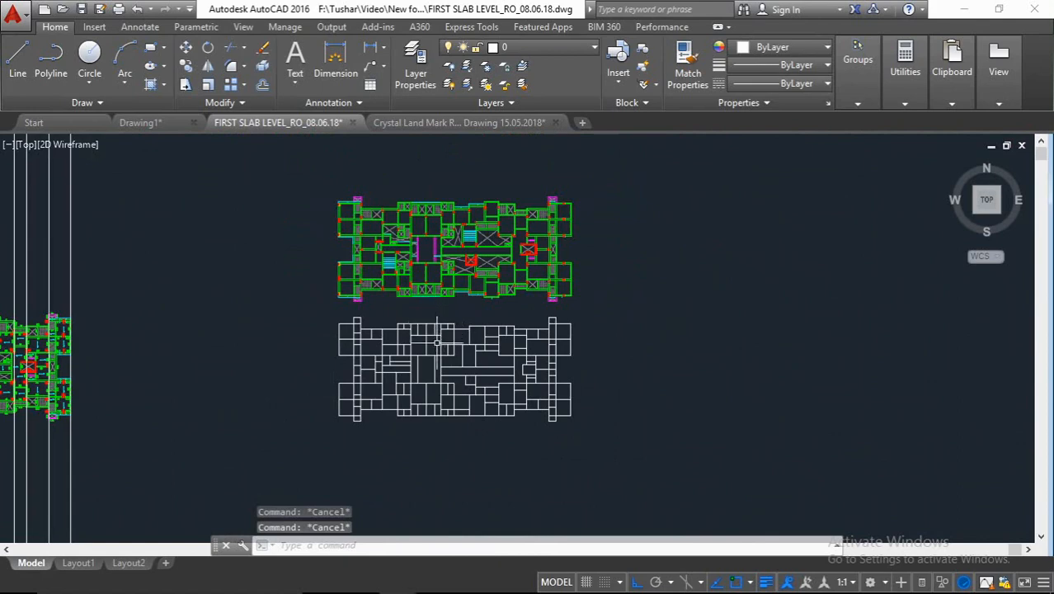
middle_drag(437, 344, 455, 321)
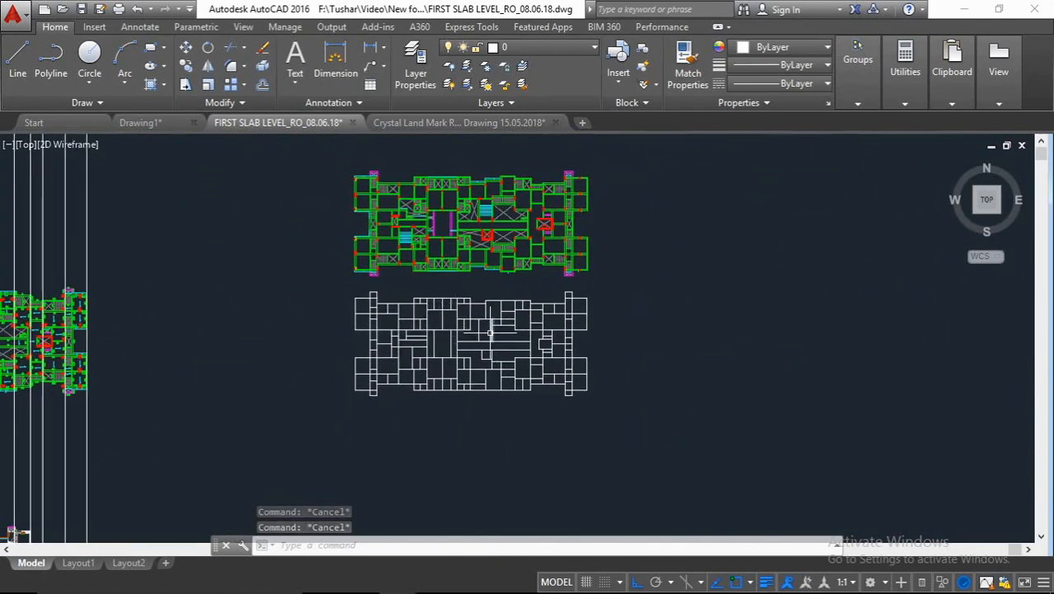
Step: Erase the coloured framing block above the white centreline layout
key(Escape)
click(611, 202)
click(552, 242)
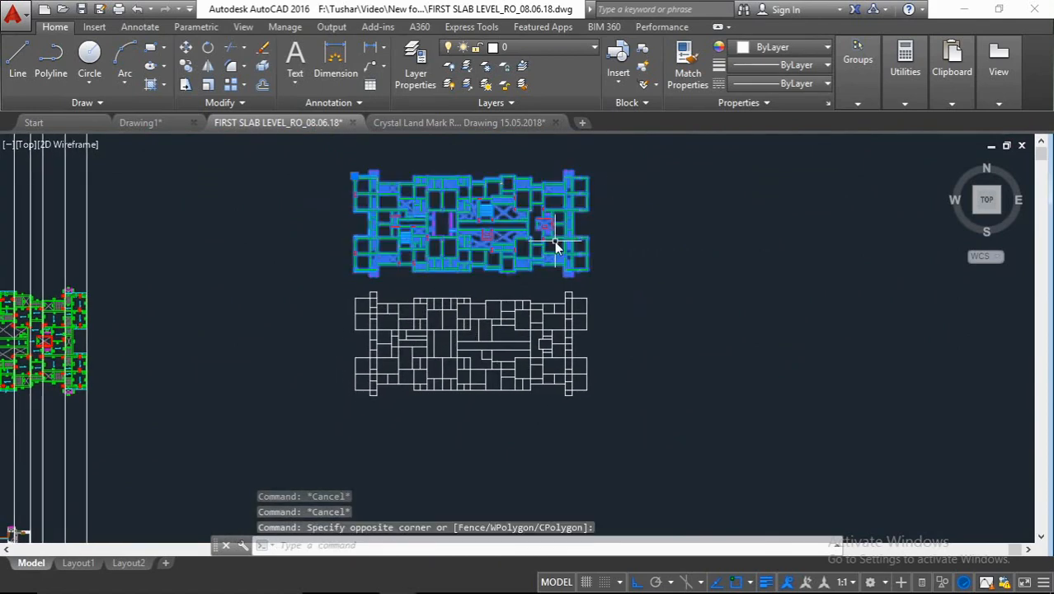
key(e)
key(Return)
Step: Delete the first framing plan, the plan below it and all vertical construction lines, keeping only the white centreline layout
scroll(555, 240, down, 2)
middle_drag(555, 229, 682, 193)
scroll(526, 226, down, 2)
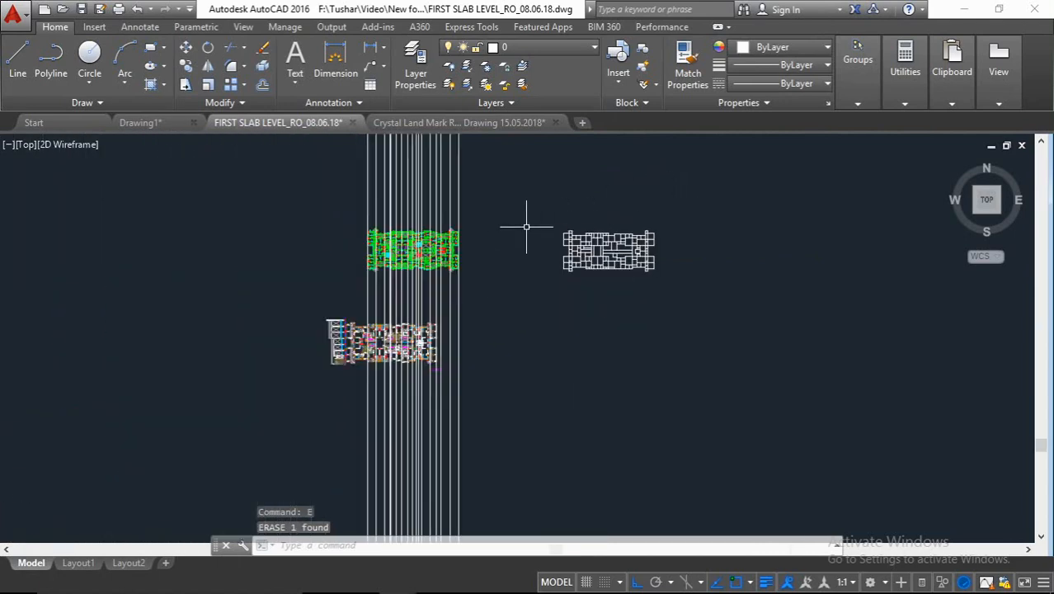
click(508, 202)
click(310, 381)
key(Delete)
middle_drag(575, 298, 479, 339)
key(Escape)
key(Escape)
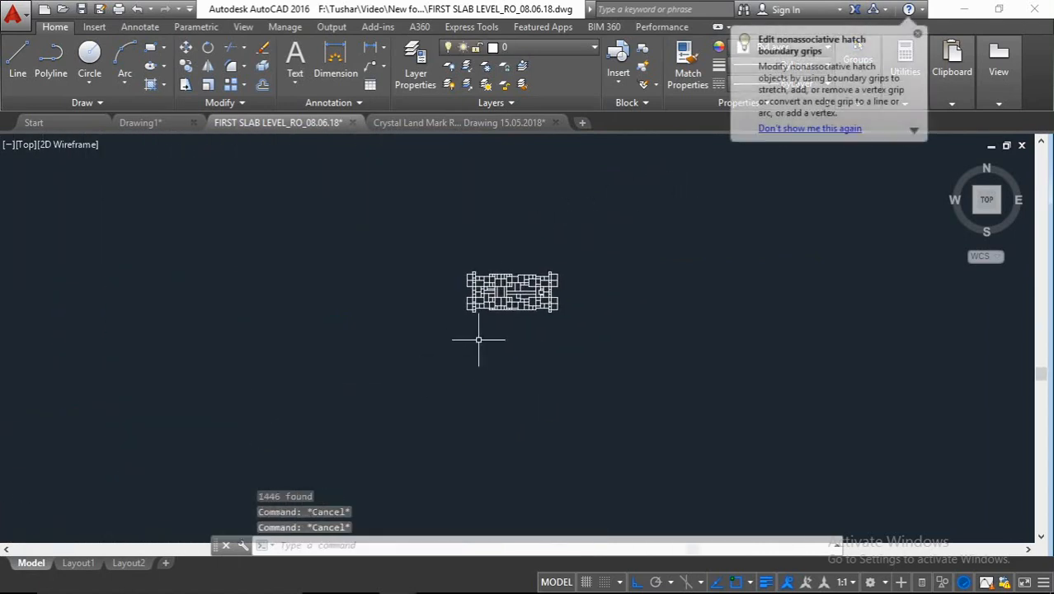
key(Escape)
Step: Purge all unused items from the drawing, confirming their removal and repeating until nothing purgeable is left
scroll(561, 292, up, 4)
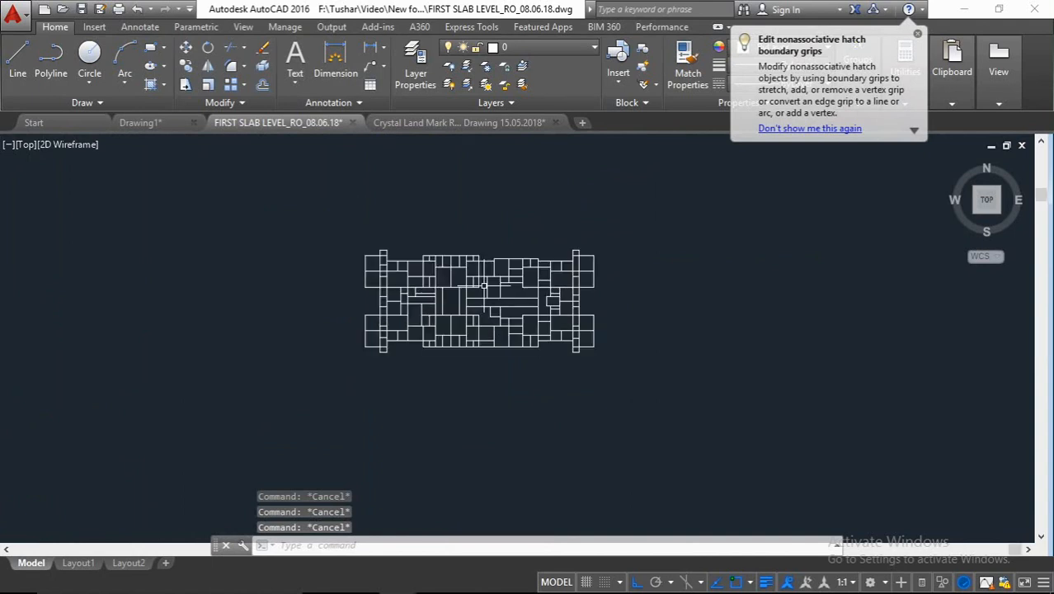
click(682, 216)
key(Escape)
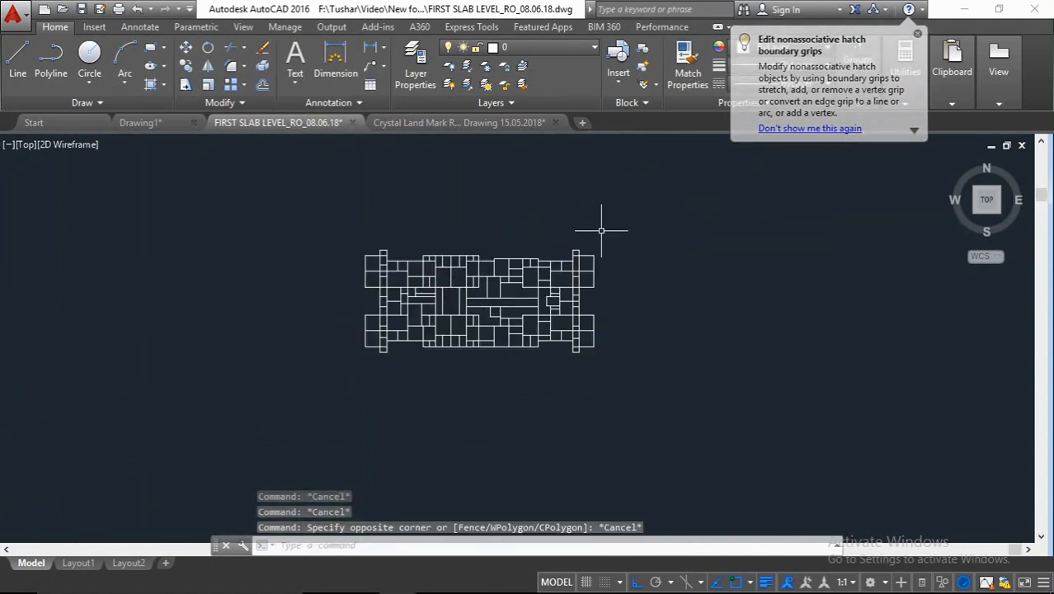
text(PU)
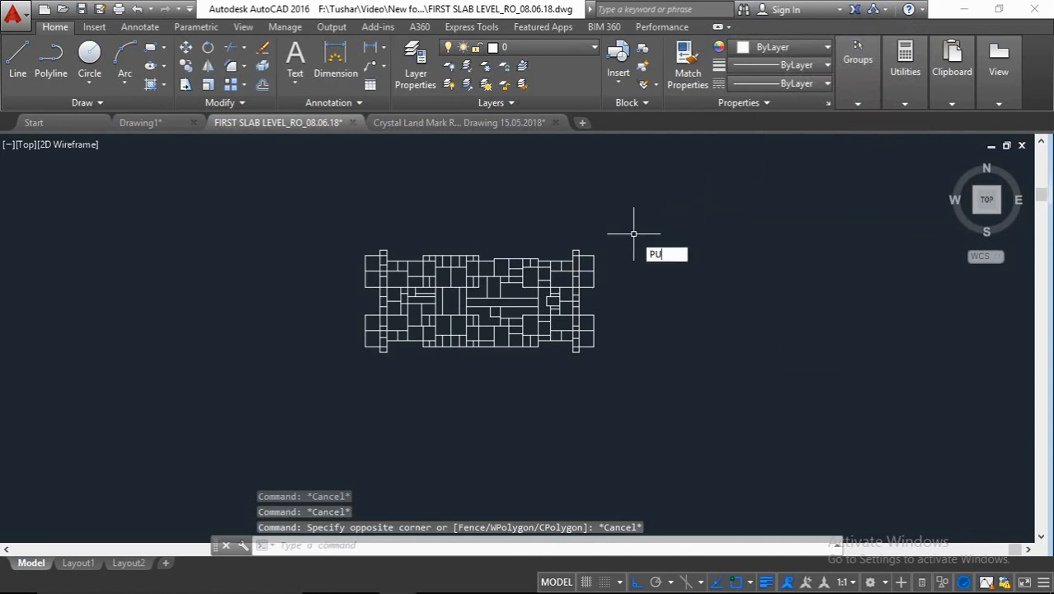
key(Return)
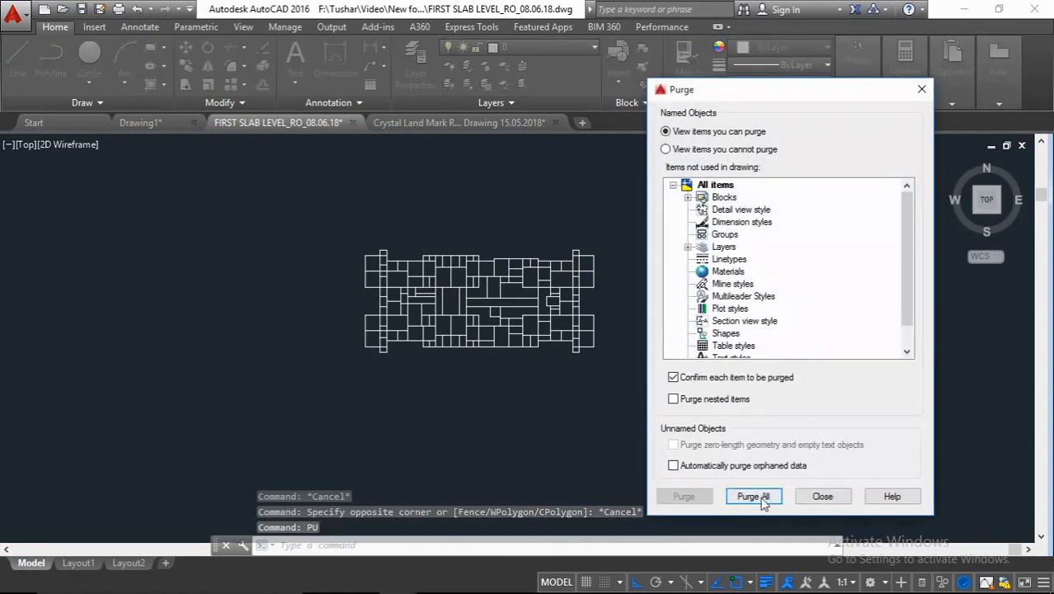
click(753, 496)
click(551, 283)
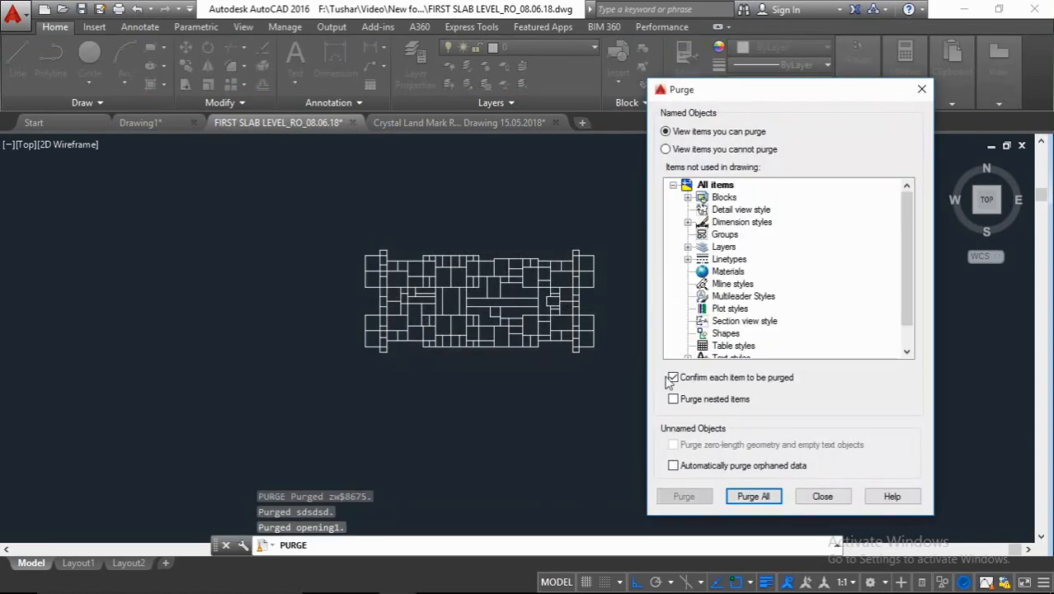
click(751, 496)
click(466, 288)
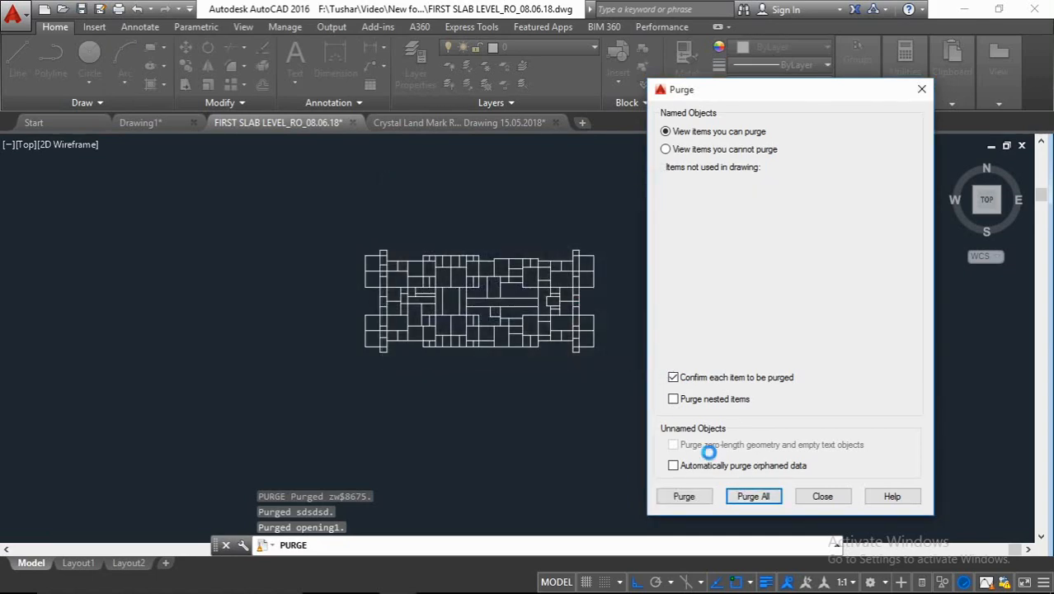
click(753, 499)
click(487, 287)
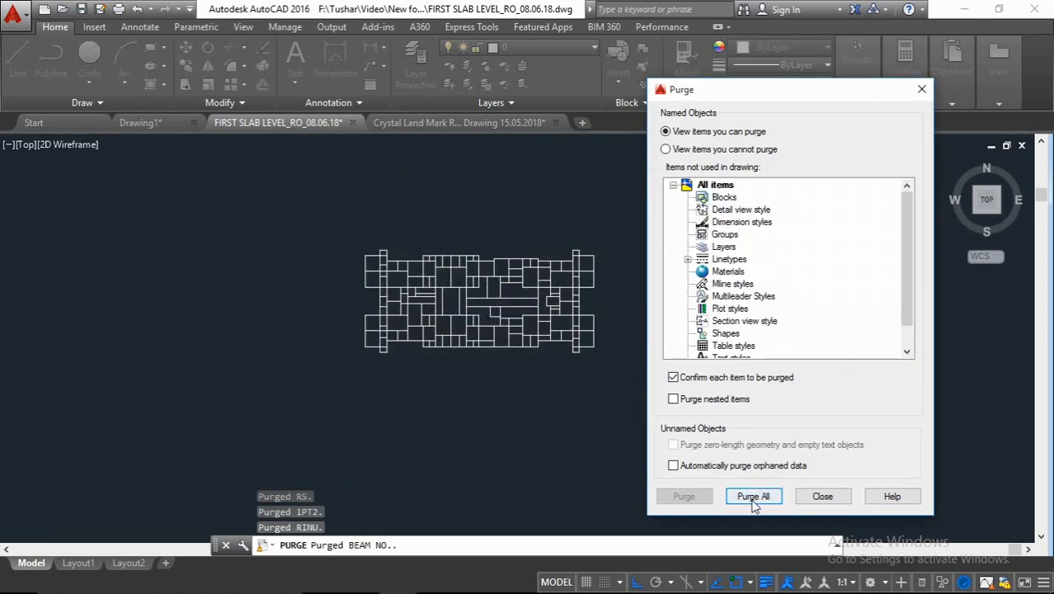
click(753, 497)
click(532, 287)
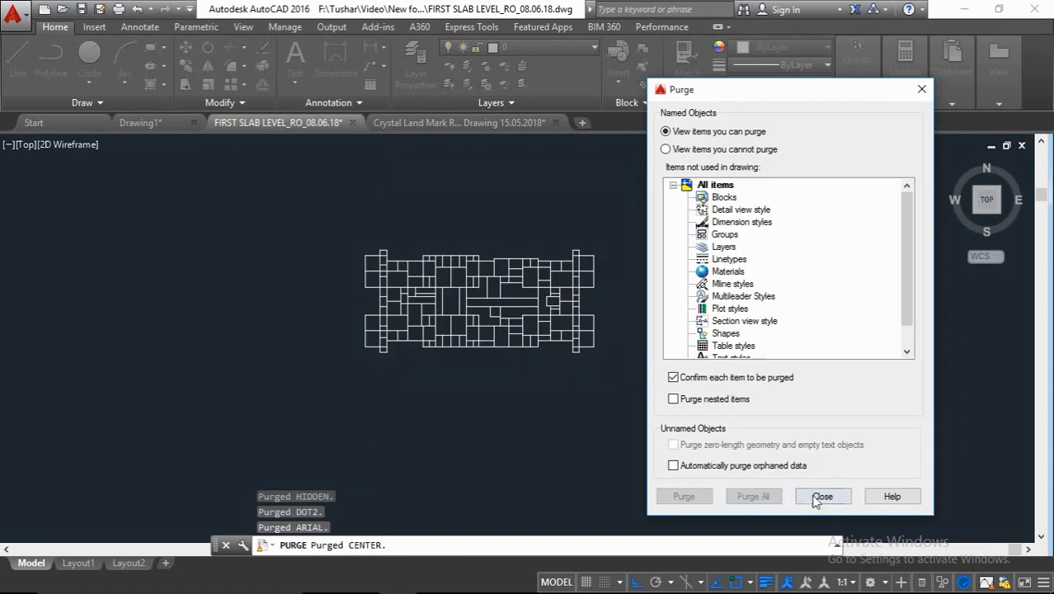
click(815, 500)
key(Escape)
middle_drag(503, 315, 493, 337)
key(Escape)
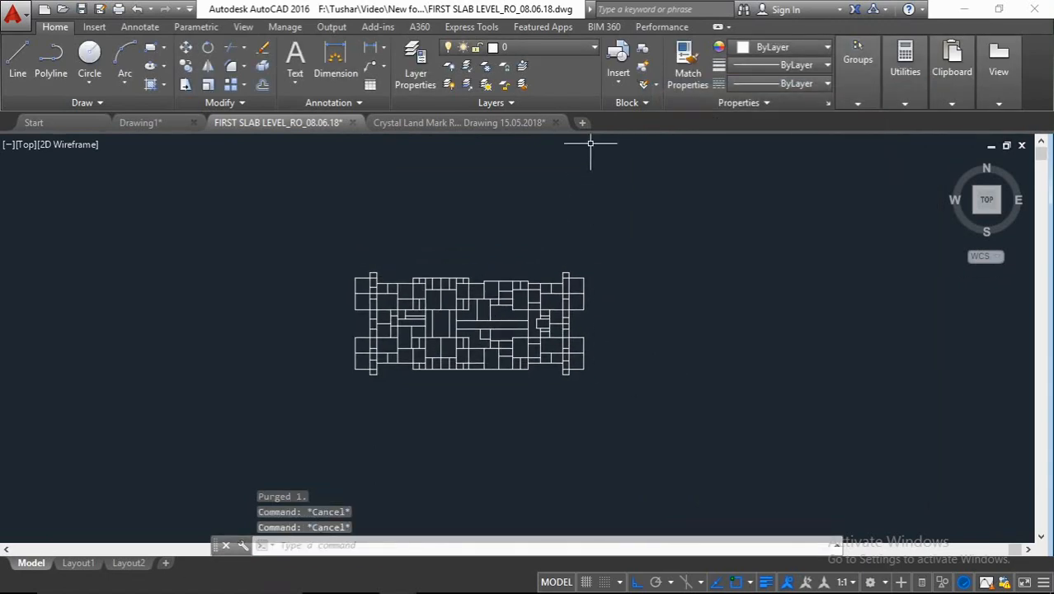
Step: Check which layers remain in the purged drawing
click(525, 47)
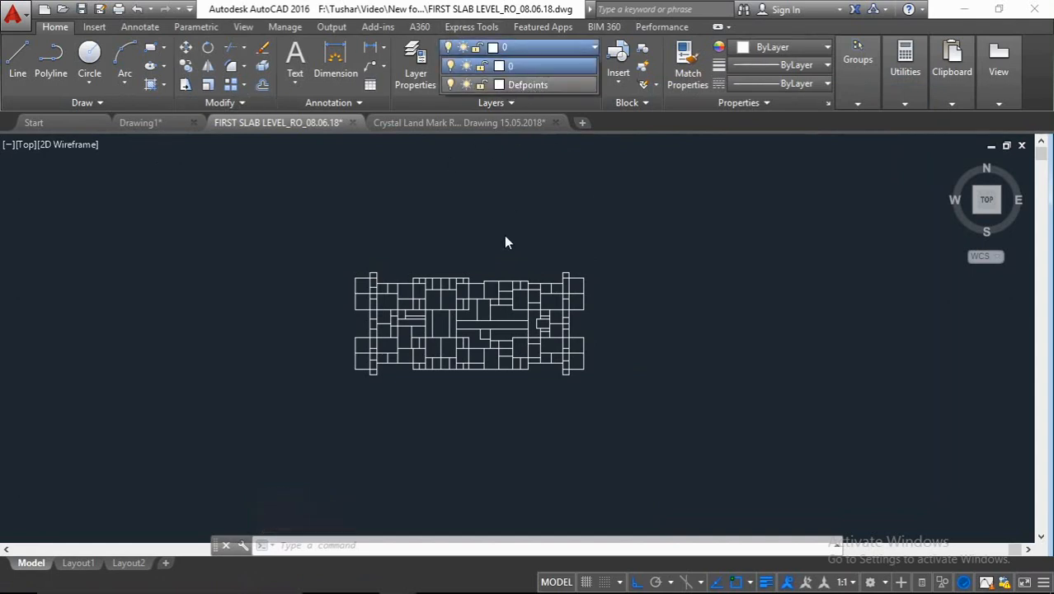
click(644, 225)
click(647, 225)
click(646, 224)
key(Escape)
Step: Select the whole centreline layout to check its extent, and clear the selection
click(688, 216)
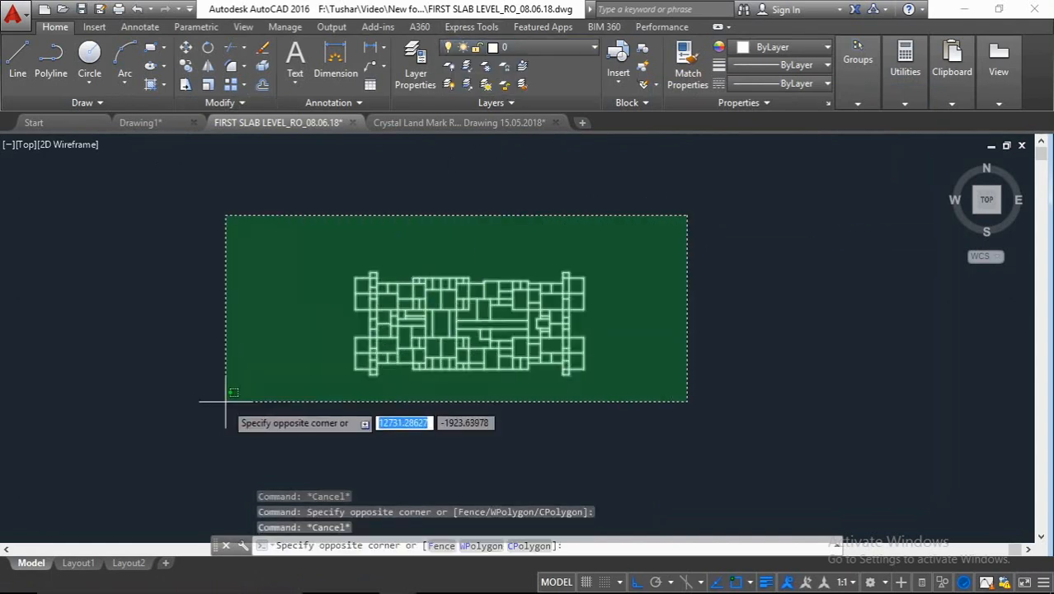
click(229, 425)
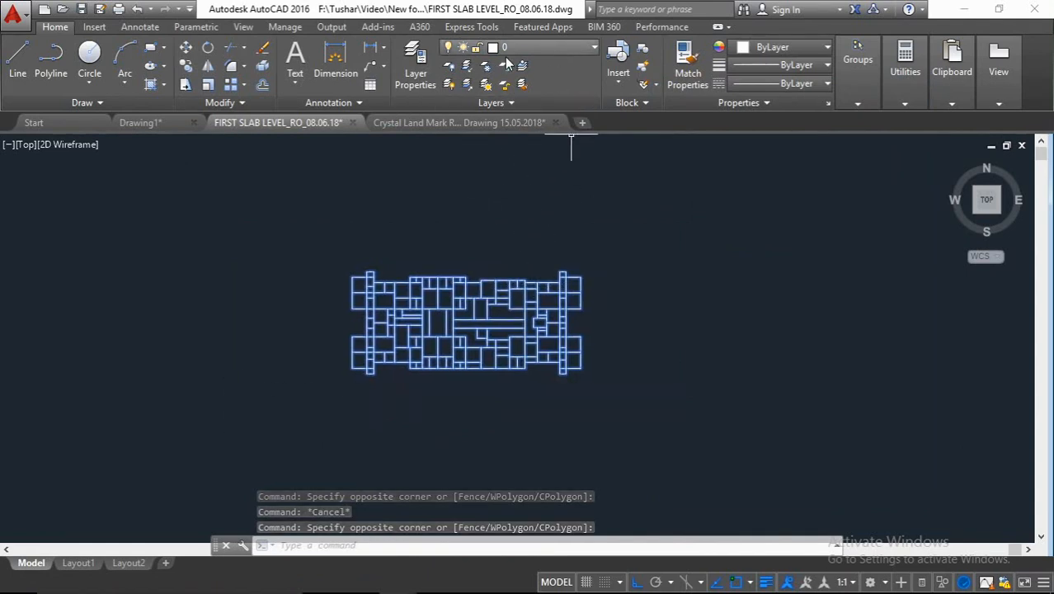
key(Escape)
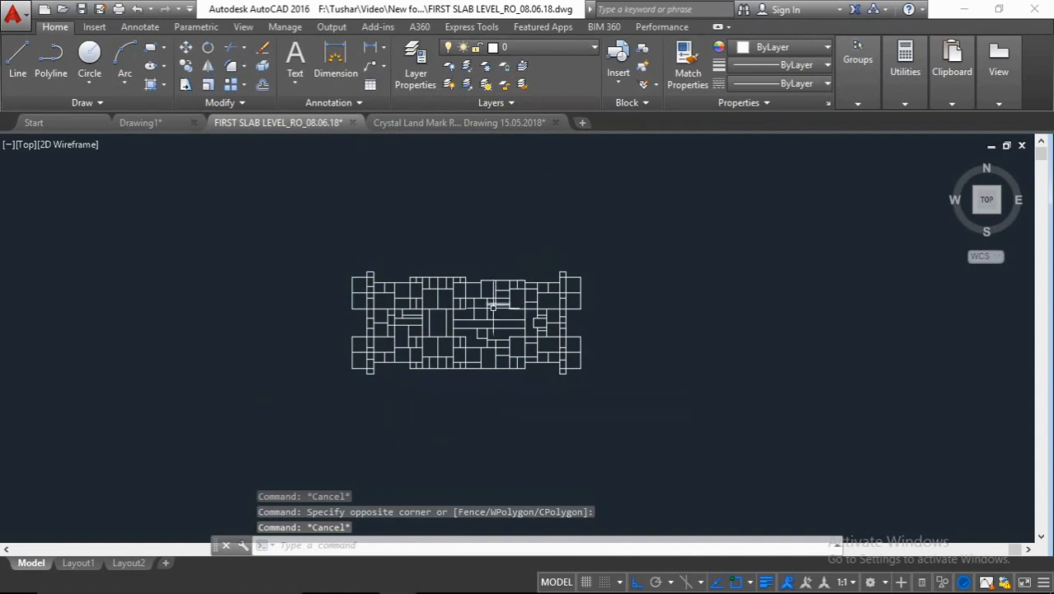
scroll(491, 305, up, 1)
key(Escape)
scroll(471, 303, up, 3)
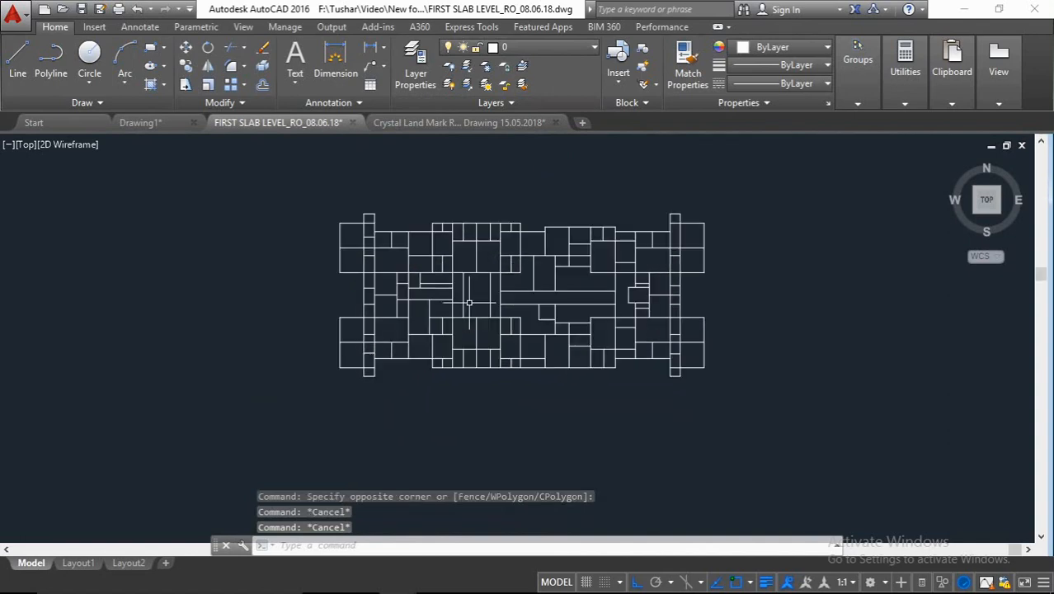
key(Escape)
middle_drag(469, 303, 443, 305)
click(749, 183)
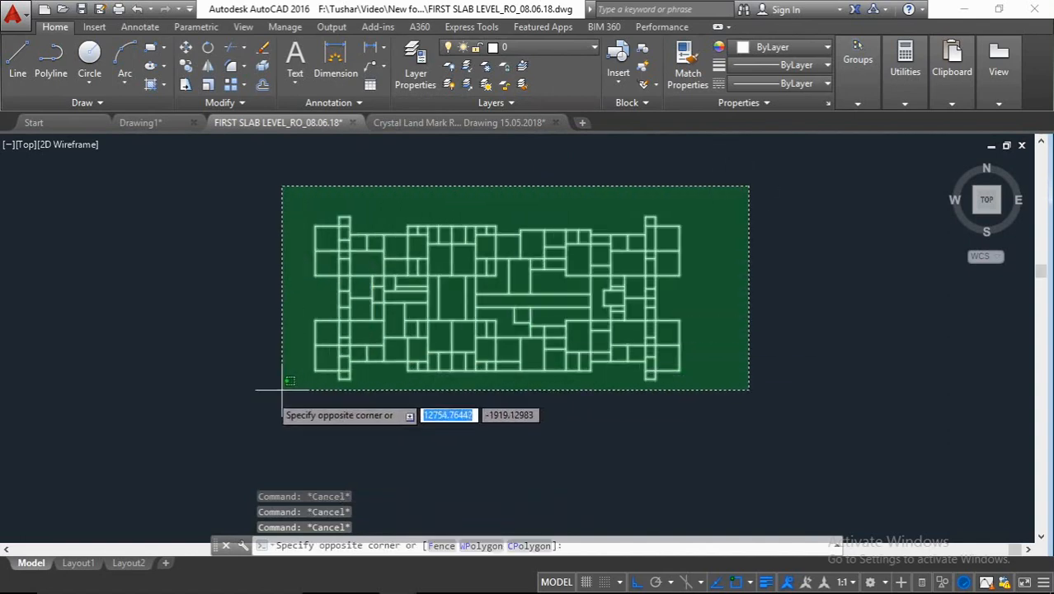
click(204, 444)
key(Escape)
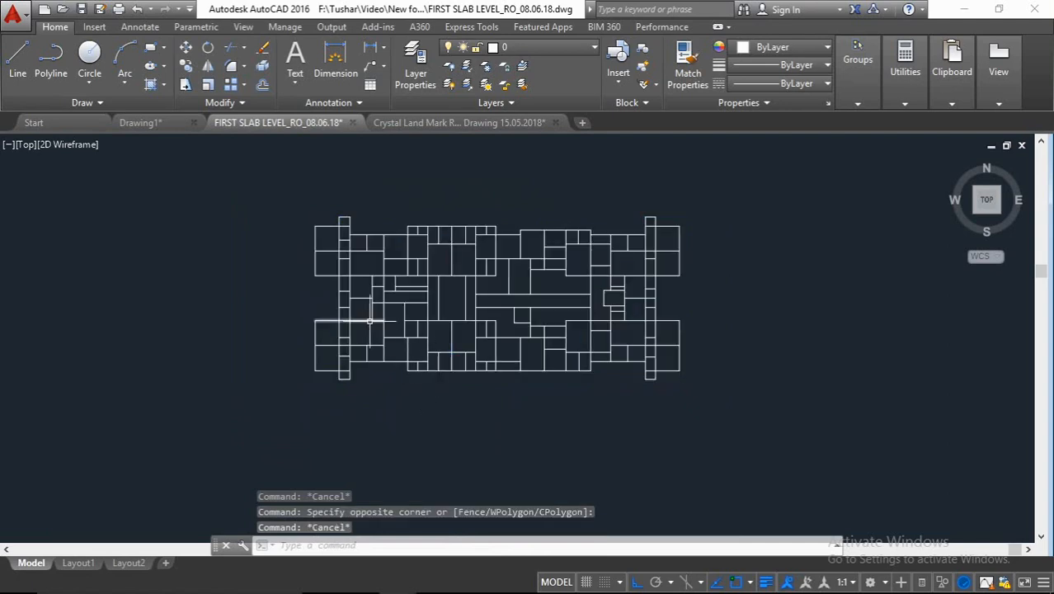
middle_drag(369, 321, 390, 309)
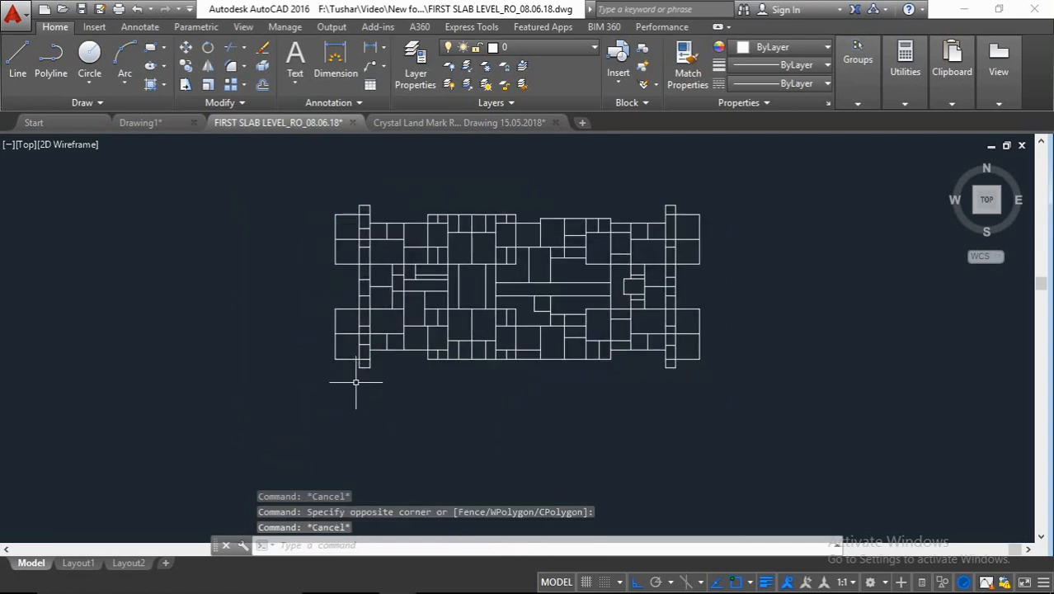
key(Escape)
middle_drag(363, 375, 346, 391)
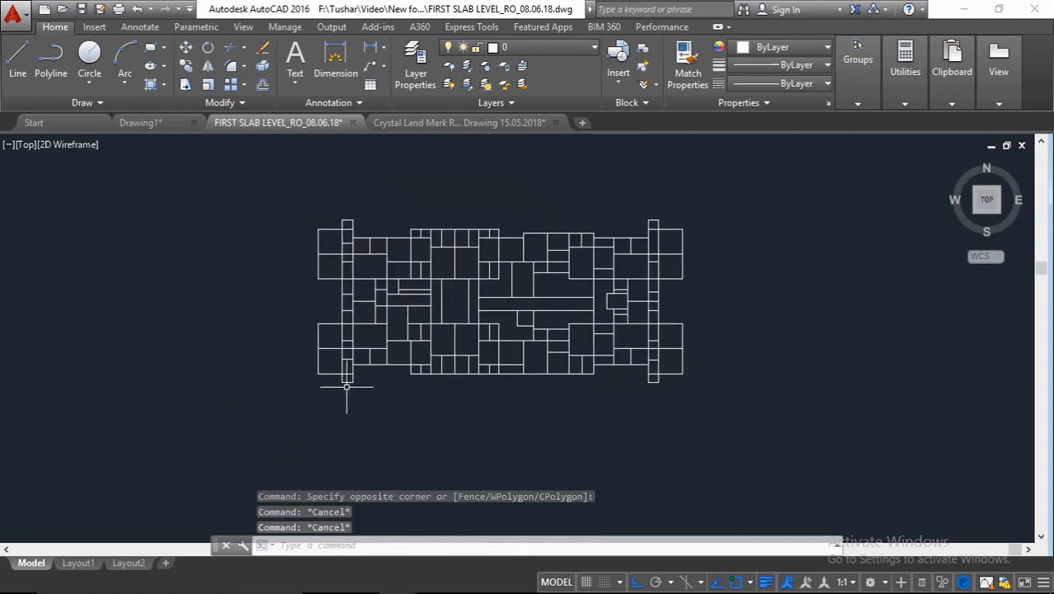
key(Escape)
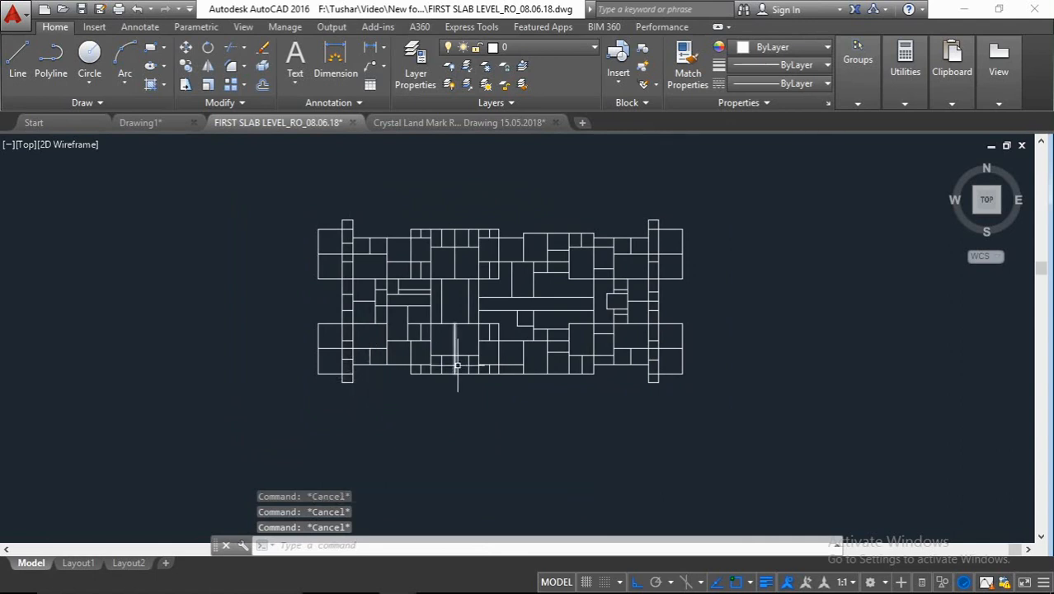
middle_drag(723, 220, 697, 224)
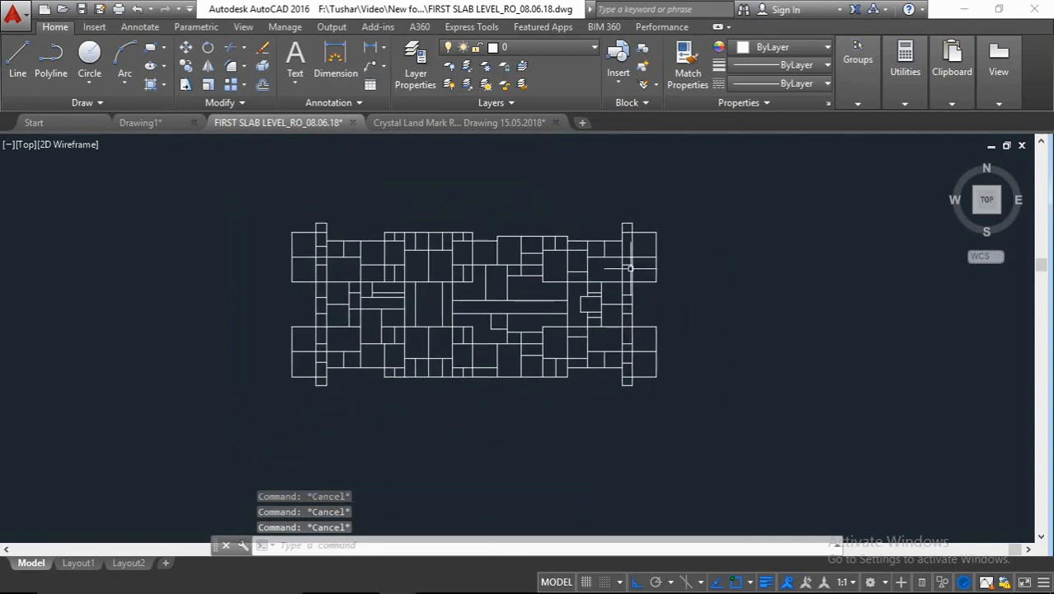
middle_drag(506, 314, 451, 327)
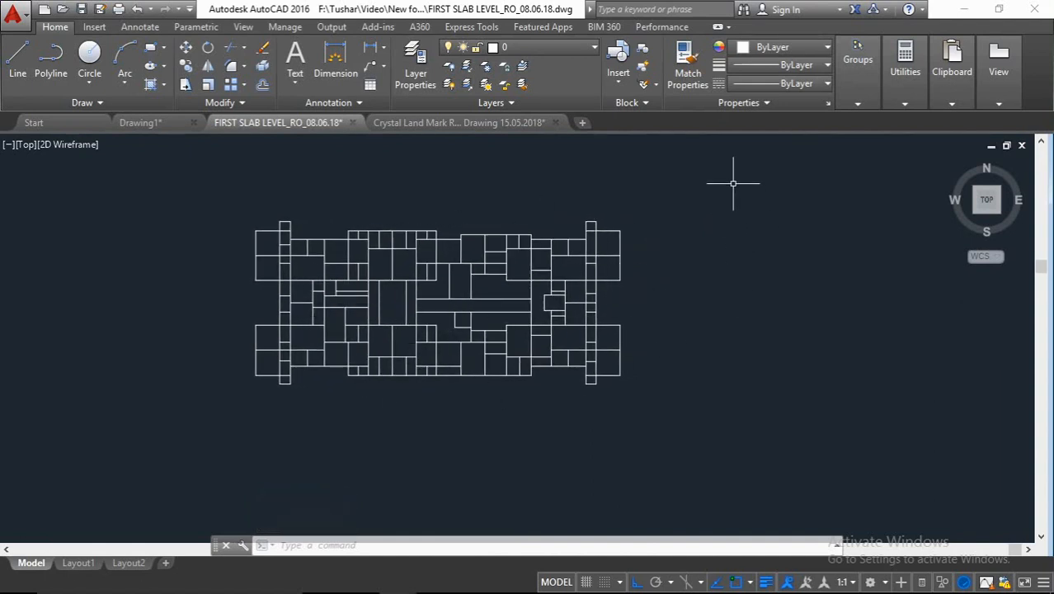
key(Escape)
key(Escape)
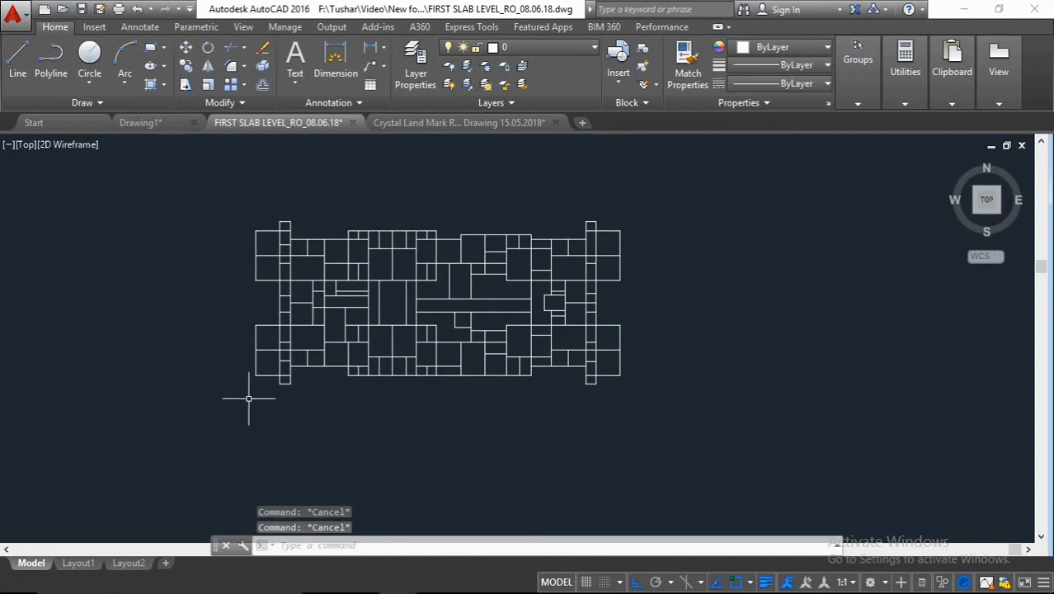
Step: Define a UCS with its origin outside the layout's lower-left corner, the X-axis pointing up and an XY-plane point below the layout
text(c)
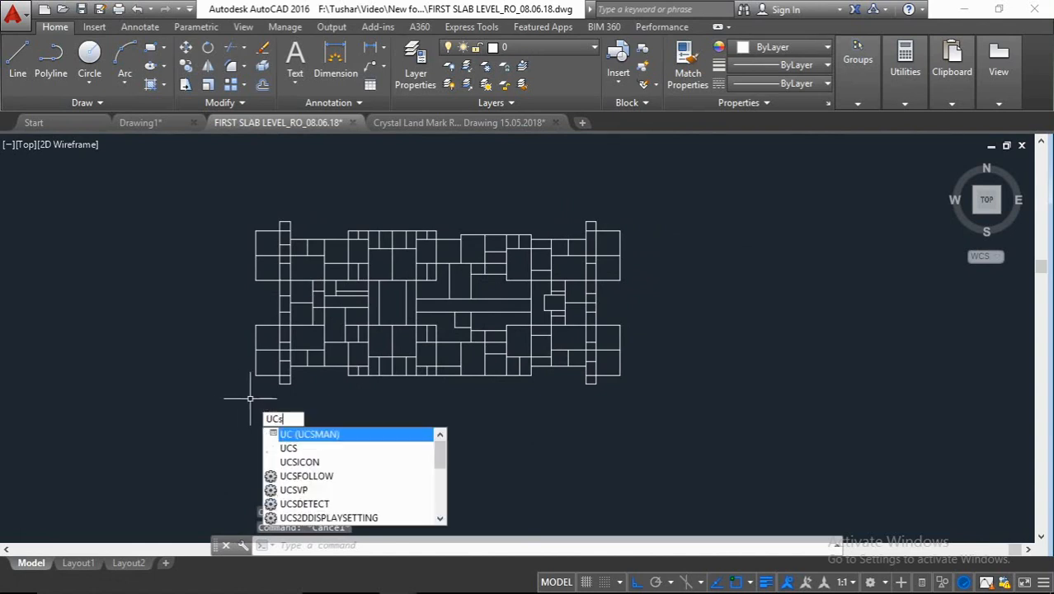
text(s)
key(Return)
click(210, 419)
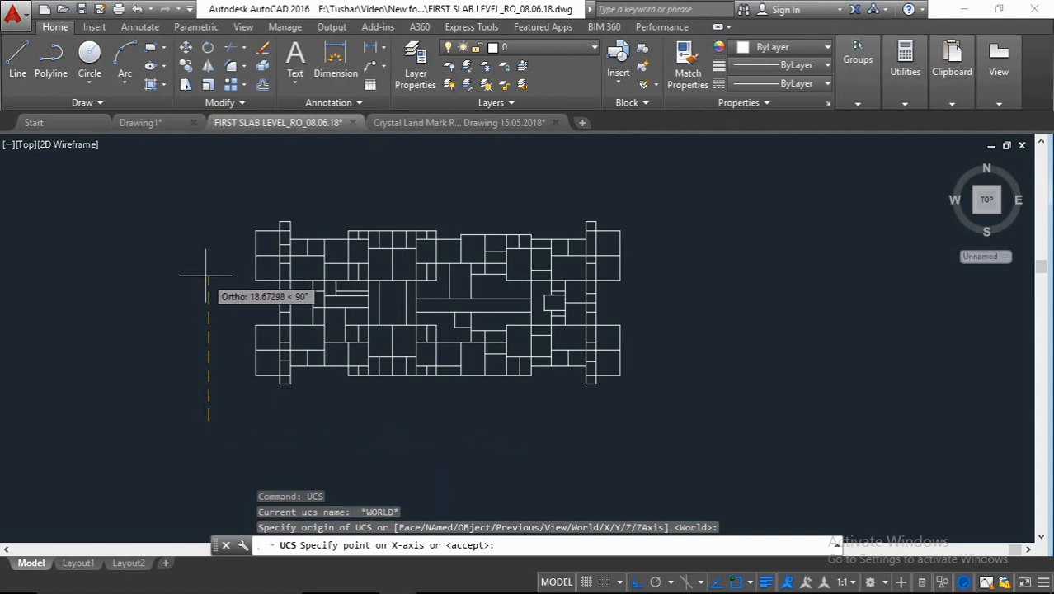
click(206, 276)
click(447, 428)
key(Return)
scroll(341, 385, down, 8)
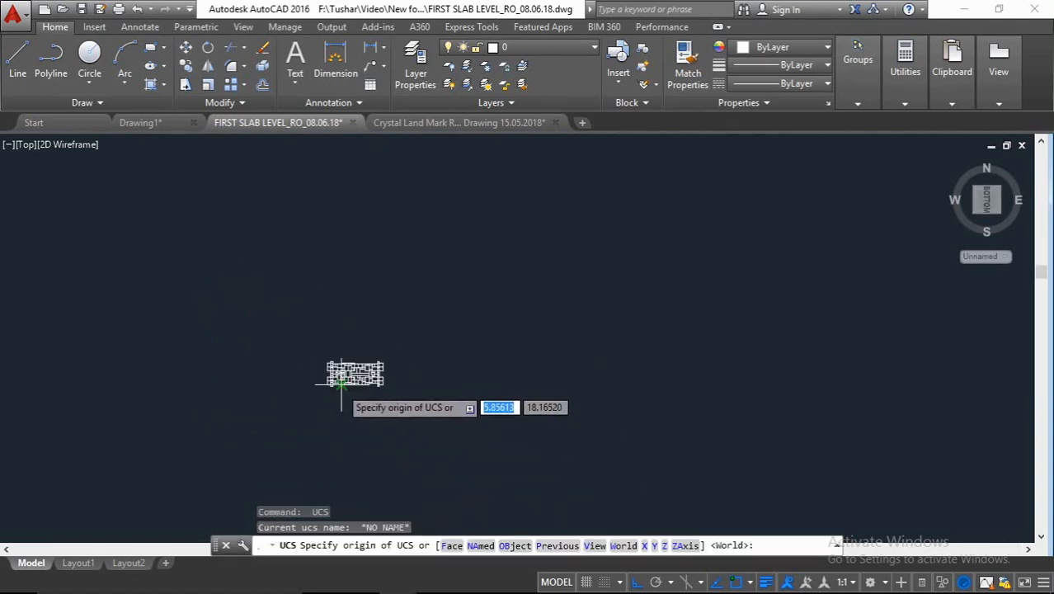
key(Escape)
Step: Redefine the UCS from an origin outside the layout's lower-left corner, picking an X-axis point above it and an XY-plane point below the layout
text(z)
key(Return)
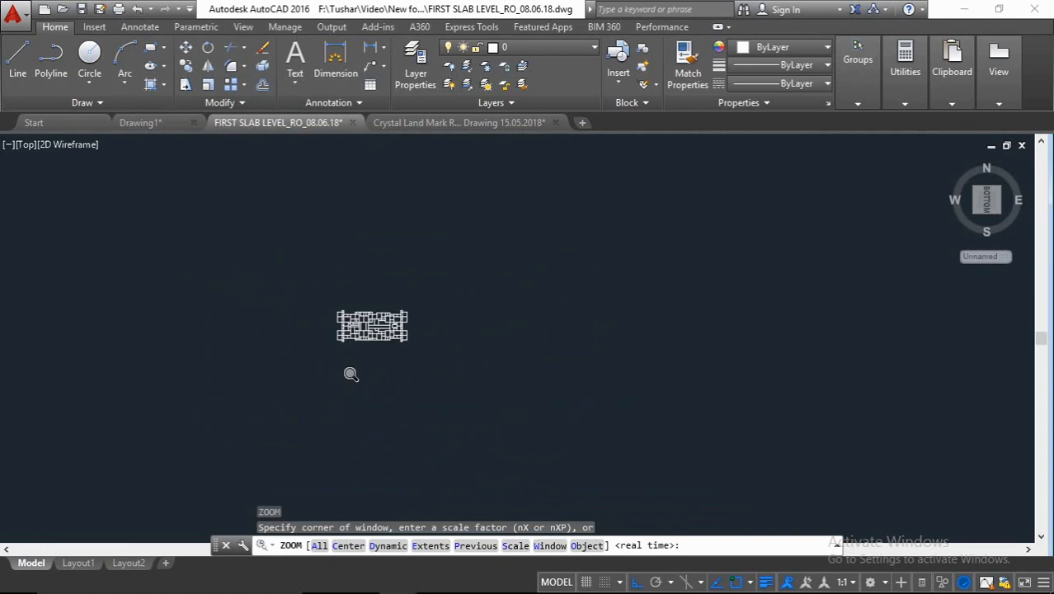
text(e)
key(Return)
key(Escape)
scroll(342, 385, down, 4)
middle_drag(334, 383, 347, 359)
key(Escape)
key(Escape)
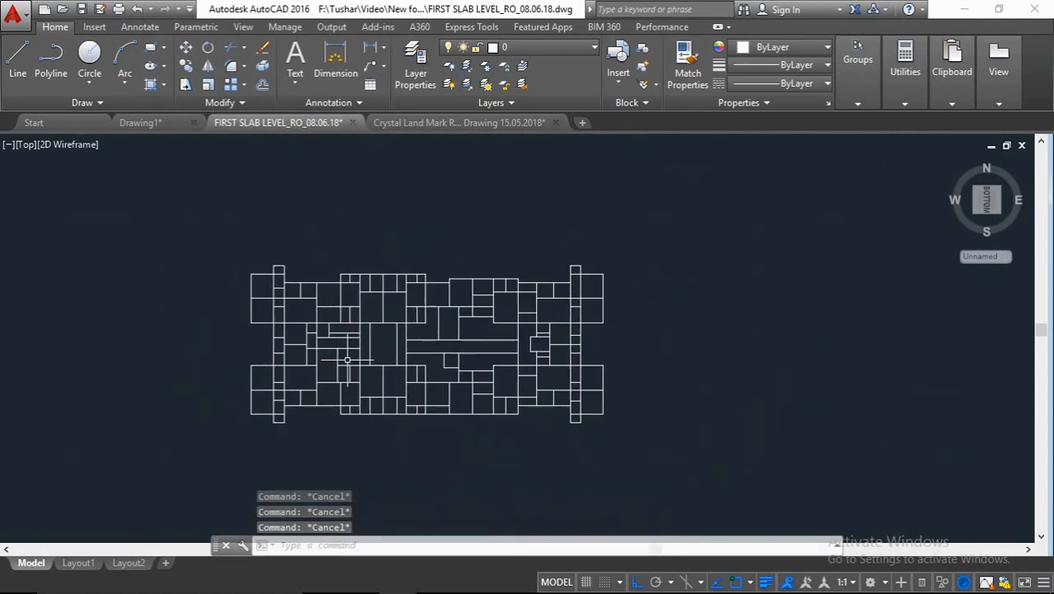
text(ucs)
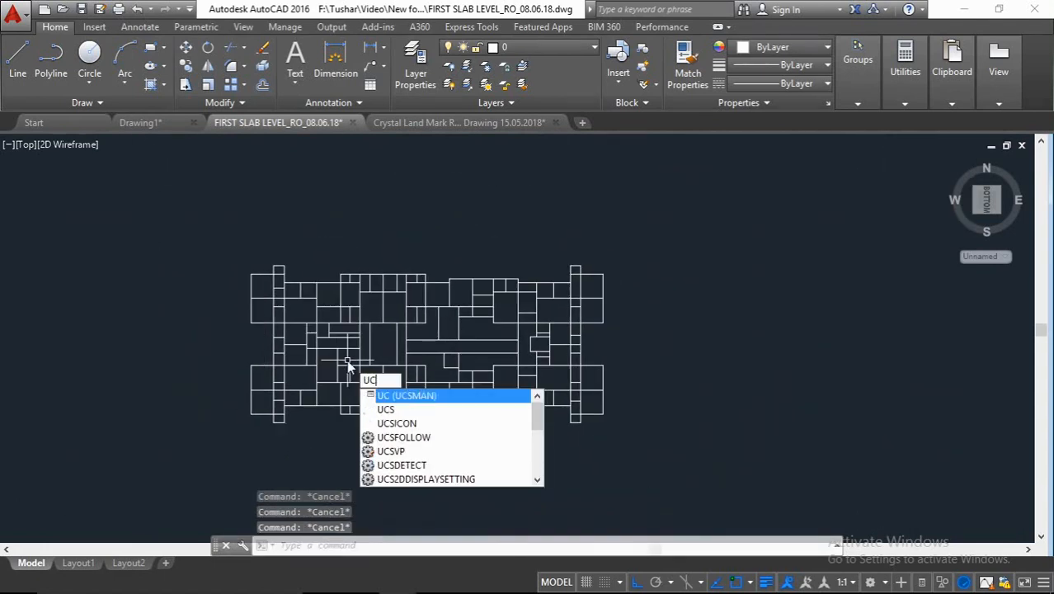
key(Return)
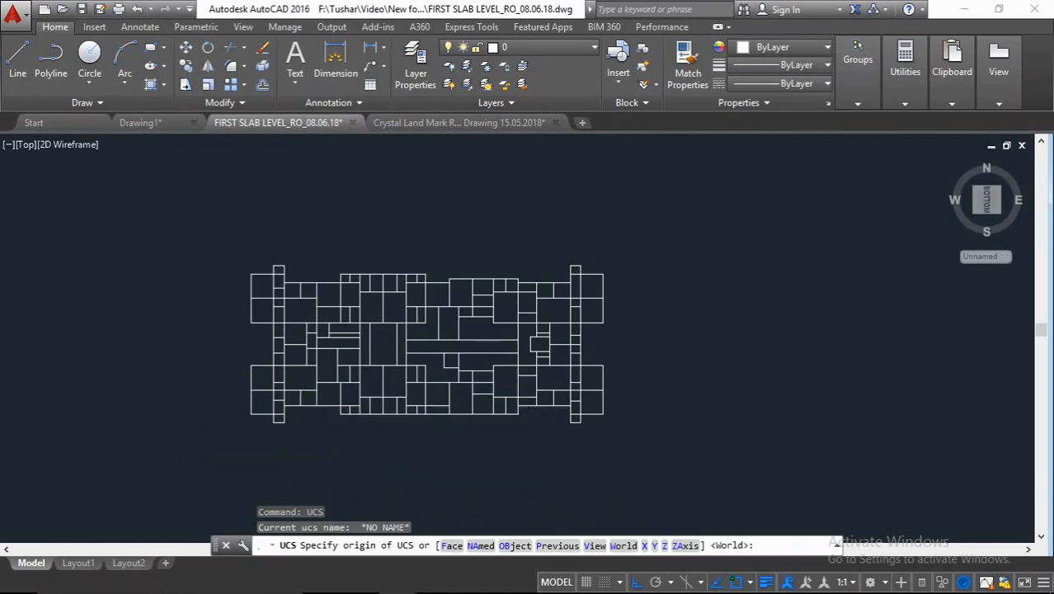
click(196, 437)
click(211, 276)
click(447, 437)
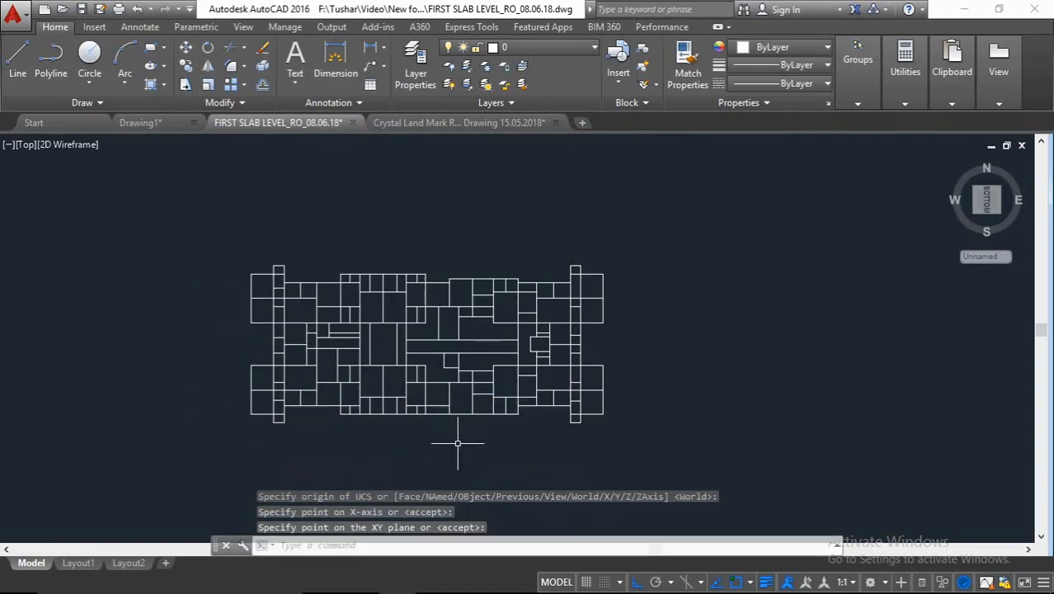
key(Return)
key(Escape)
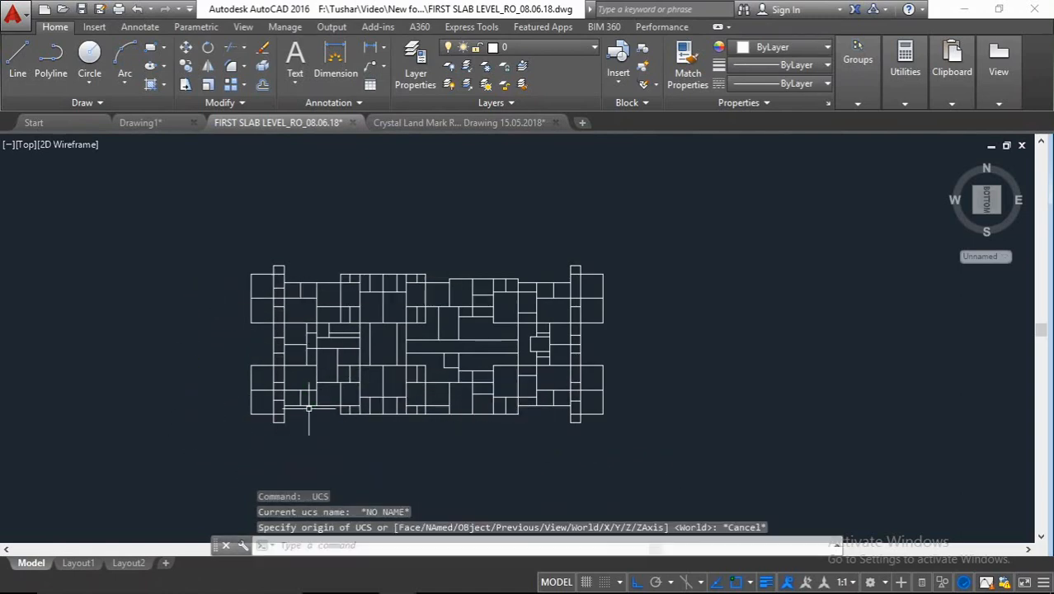
Step: Save the centreline drawing as "center line plan" in AutoCAD 2007/LT2007 DXF format
text(z)
key(Return)
text(e)
key(Return)
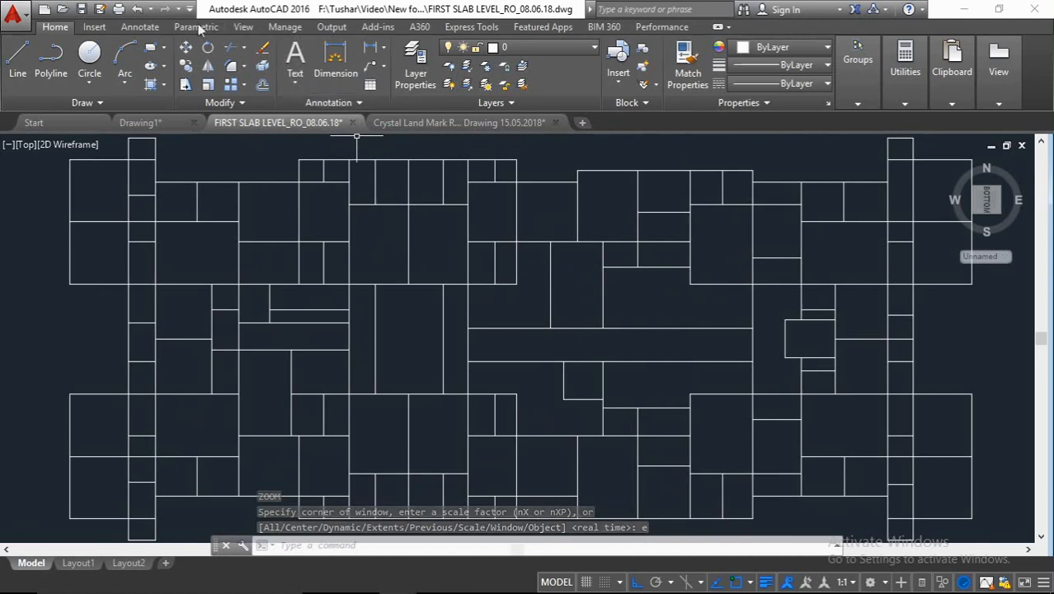
click(100, 8)
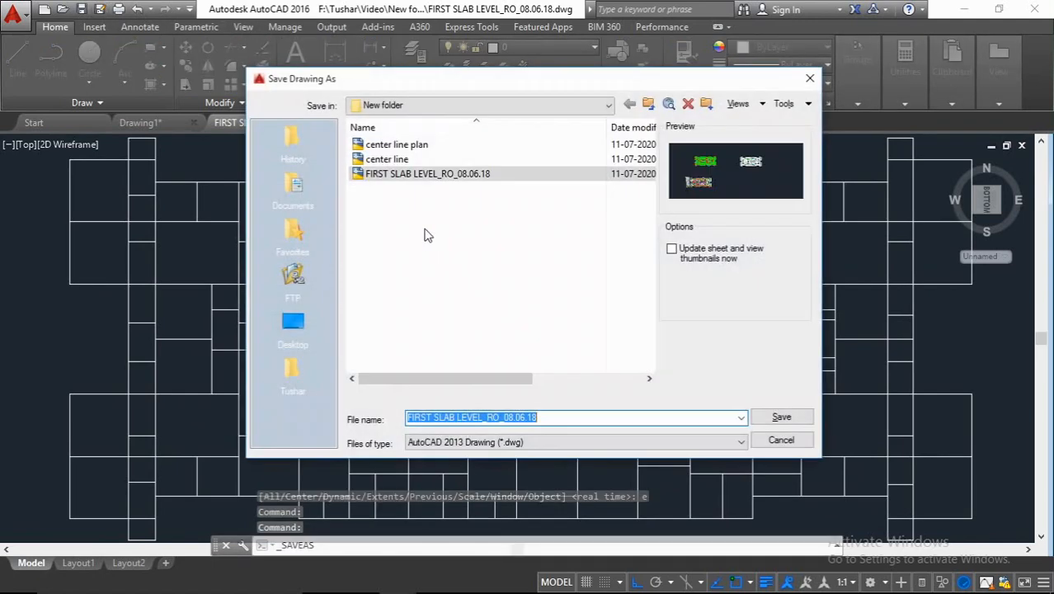
click(546, 417)
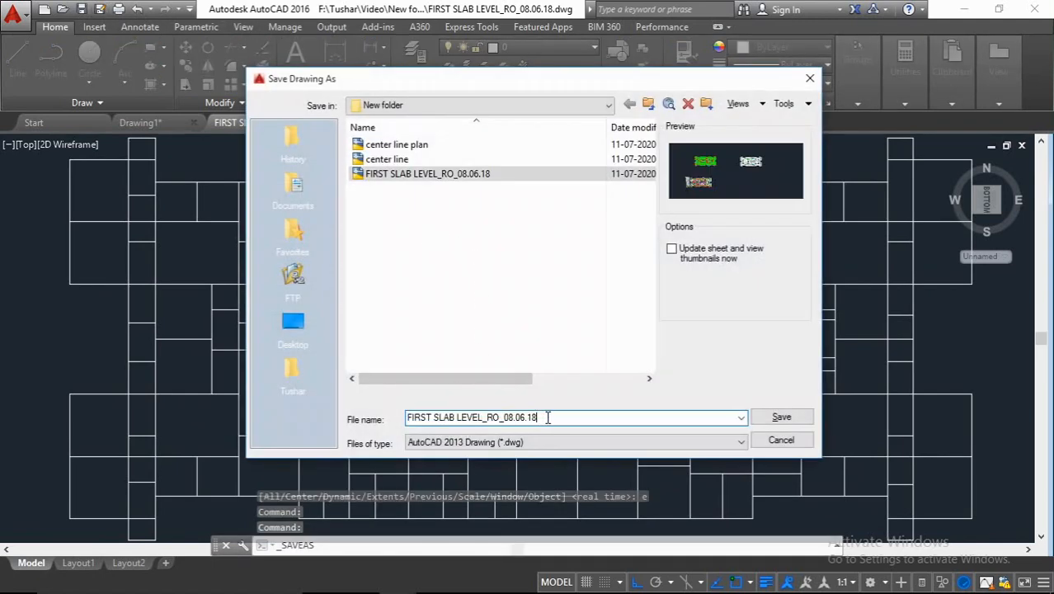
drag(547, 418, 359, 431)
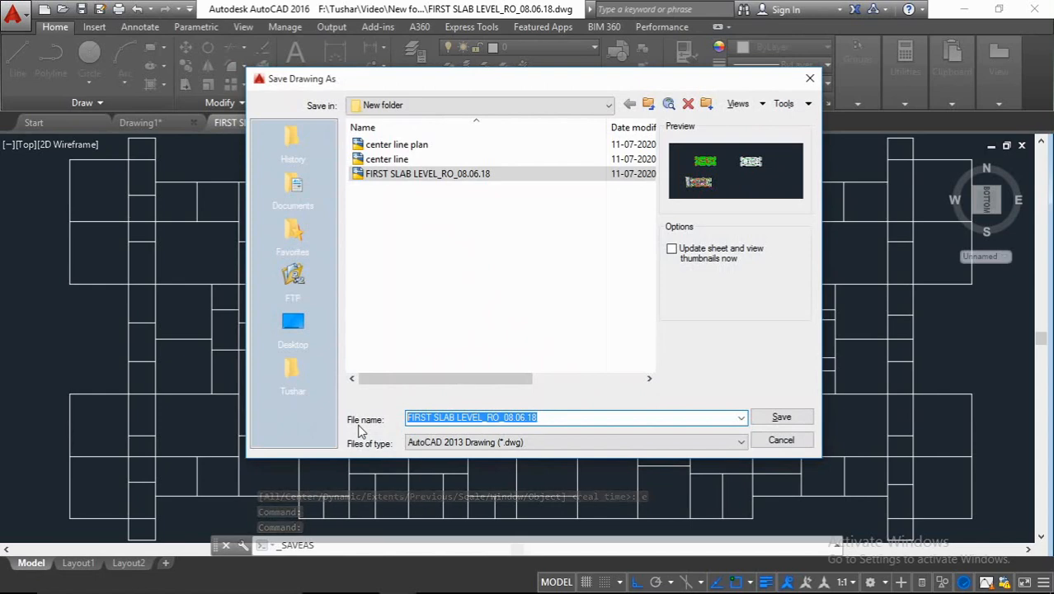
text(center)
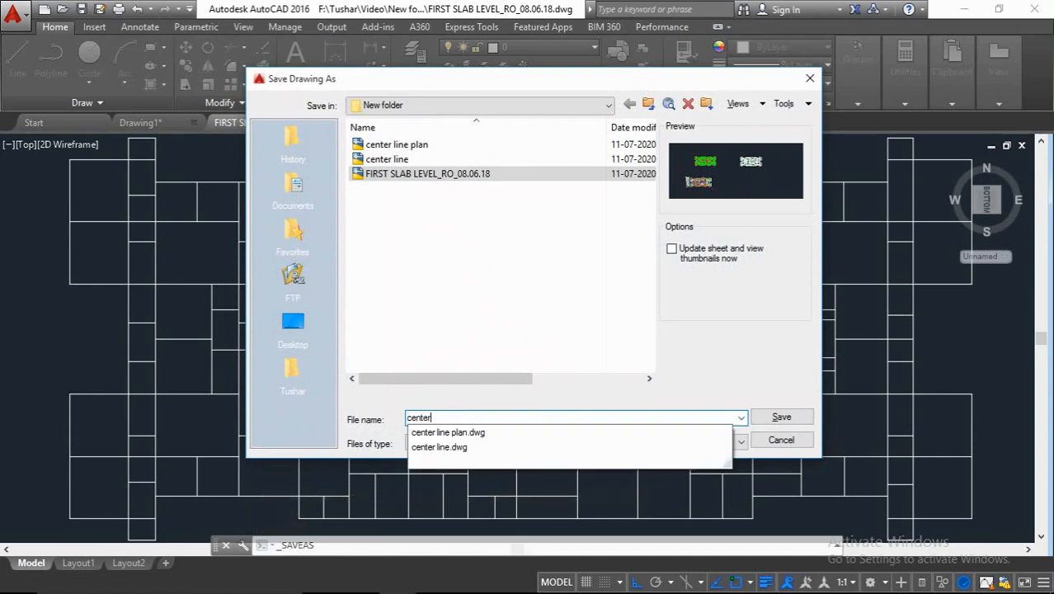
text( line plan)
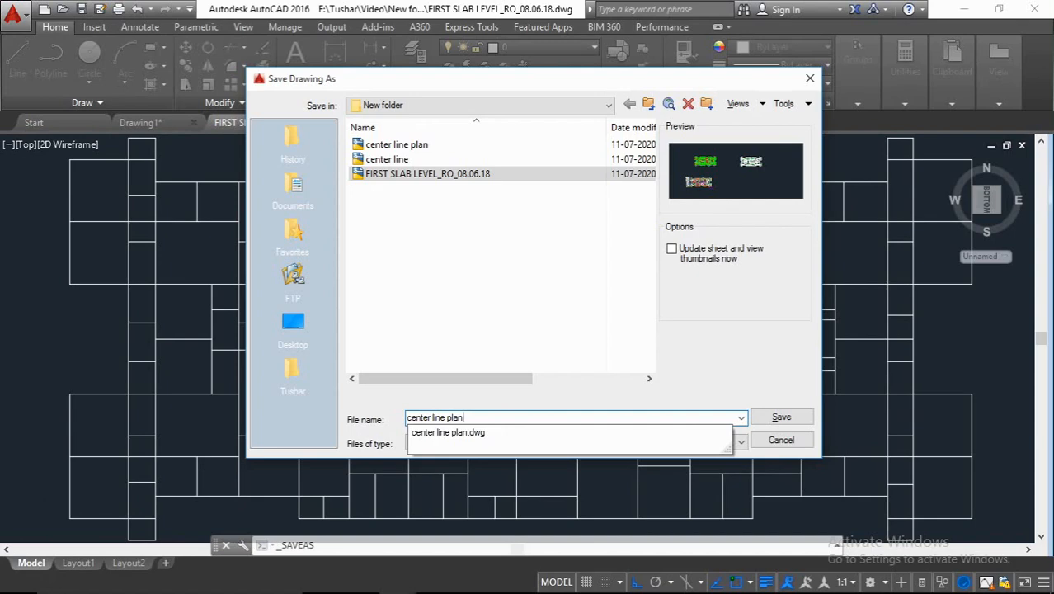
click(741, 442)
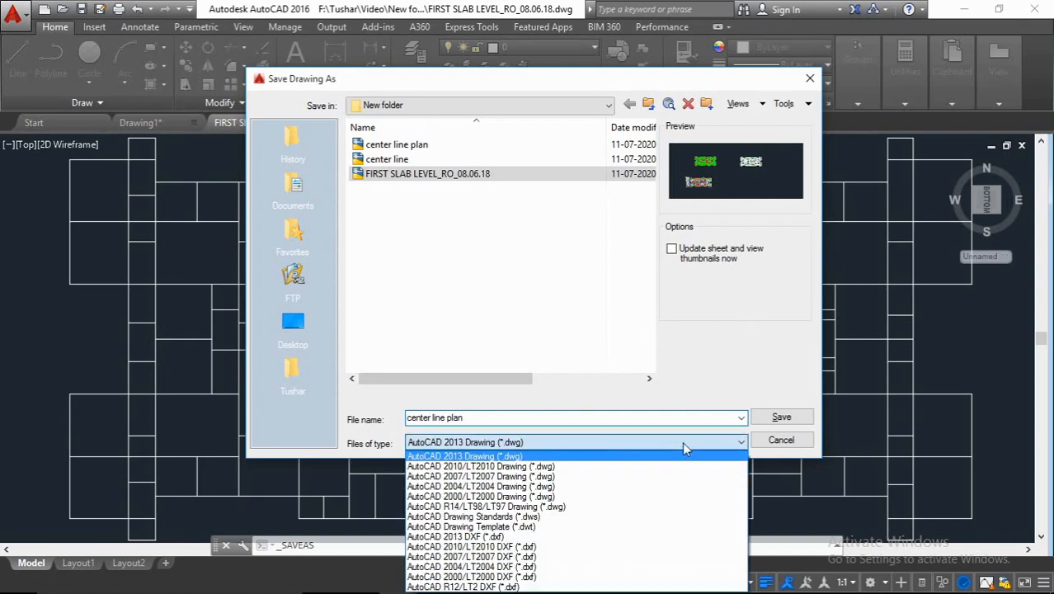
click(491, 558)
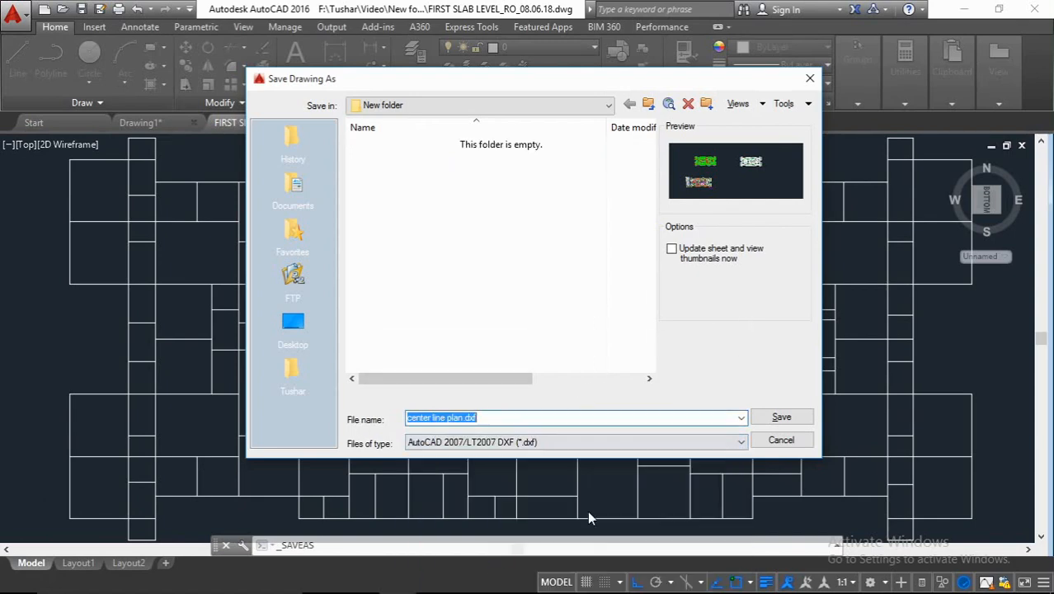
click(781, 418)
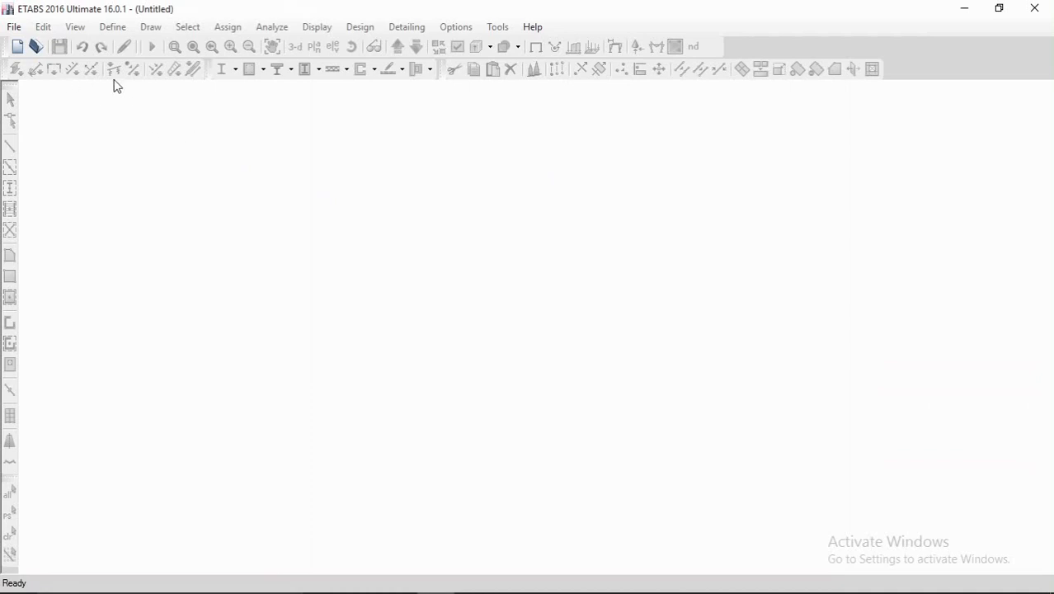
Step: Switch to ETABS and import "center line plan" from the Video folder's New folder as a DXF file of architectural grids
click(14, 27)
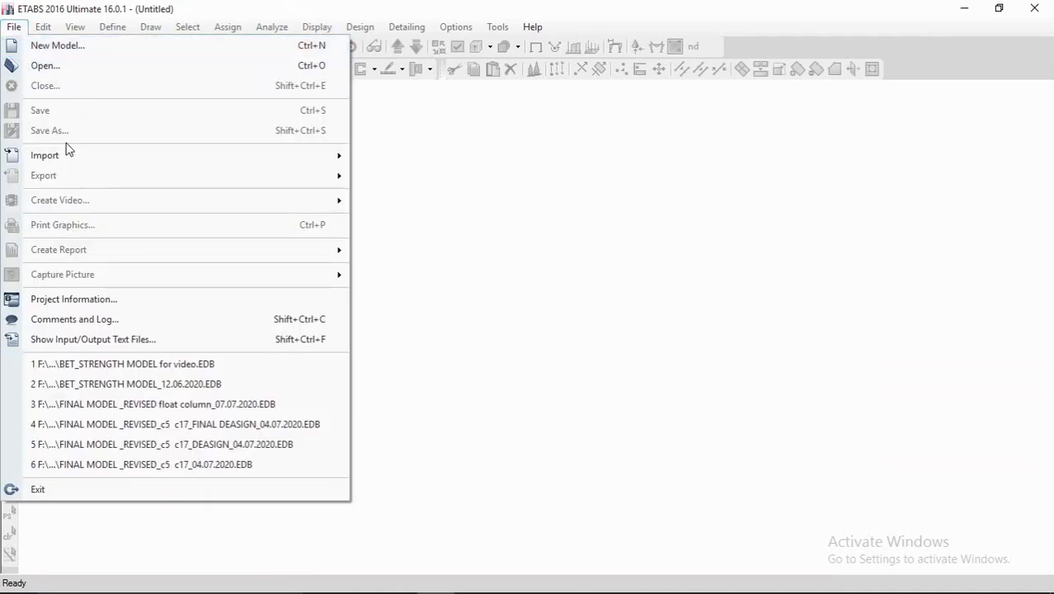
mouse_move(76, 155)
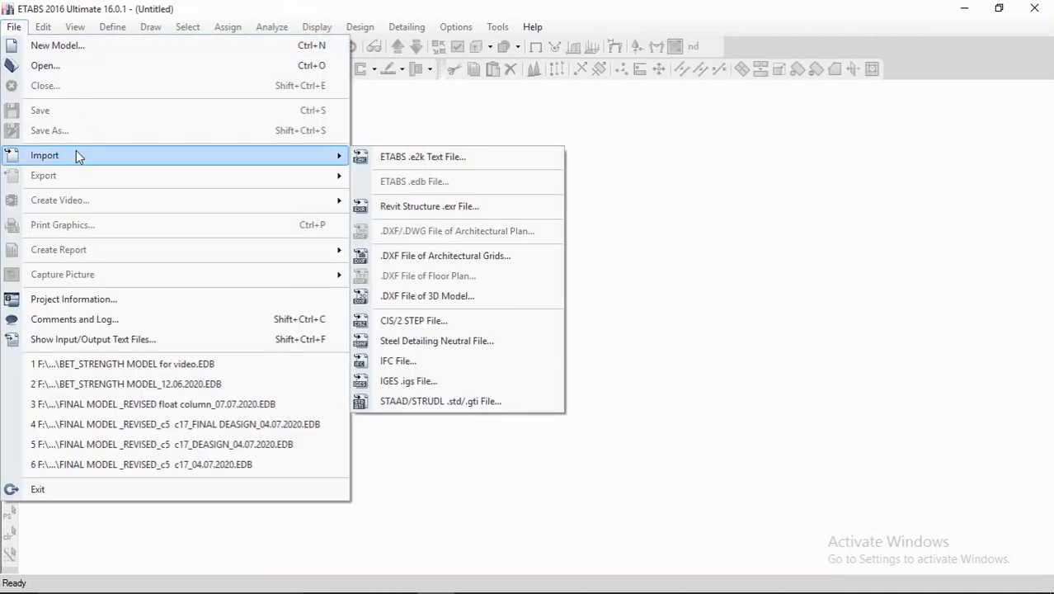
click(445, 258)
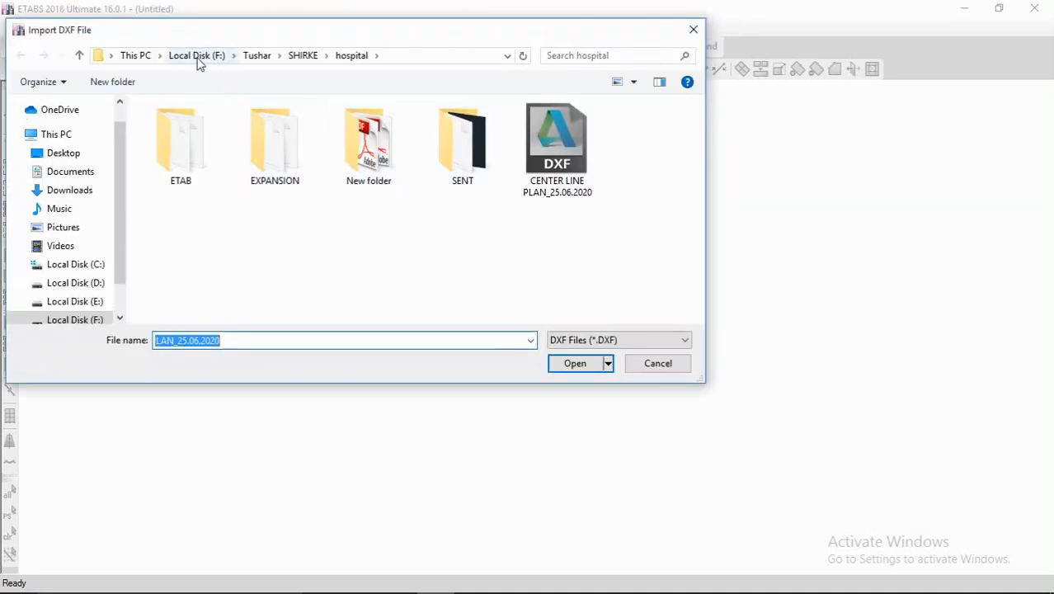
click(260, 59)
scroll(219, 272, up, 2)
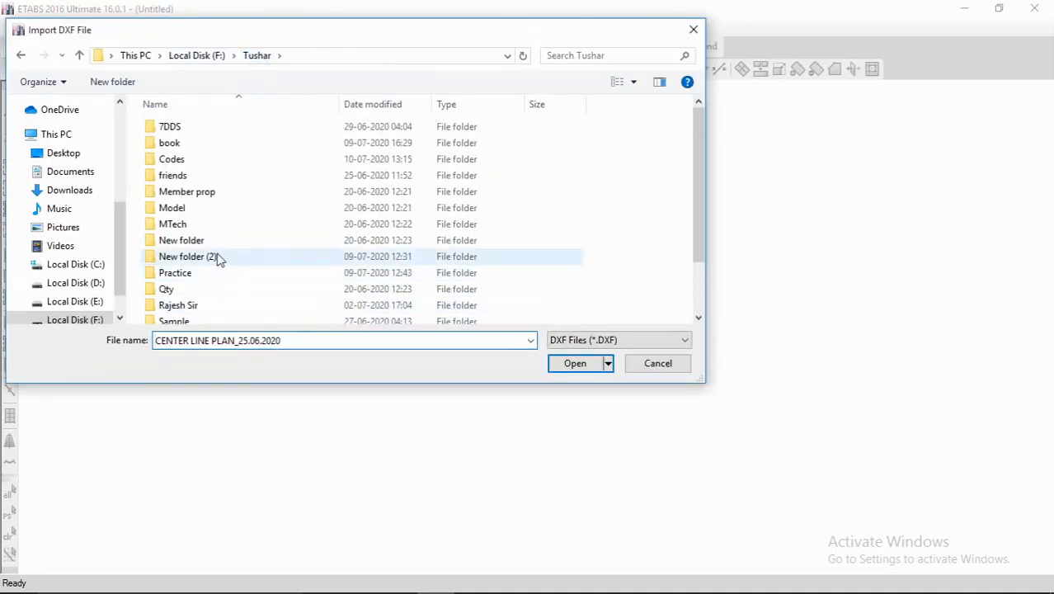
scroll(204, 297, down, 2)
double_click(200, 314)
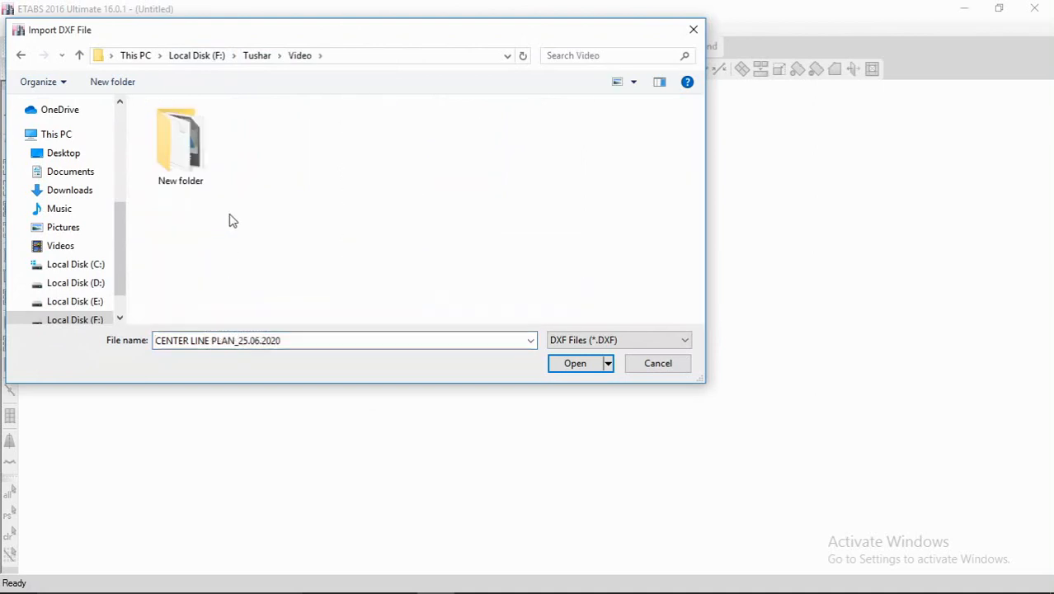
double_click(202, 160)
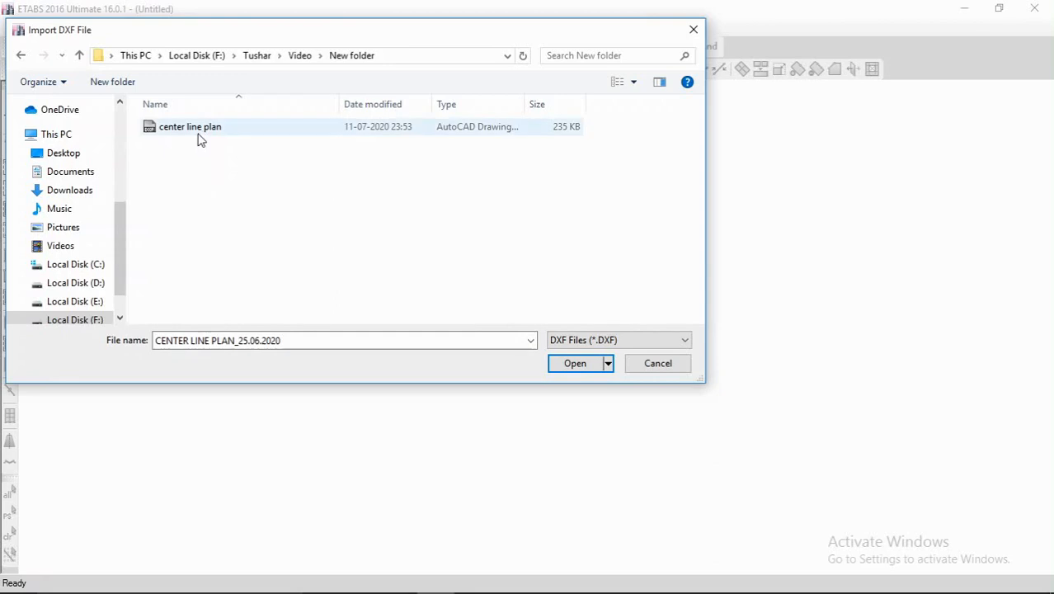
click(188, 134)
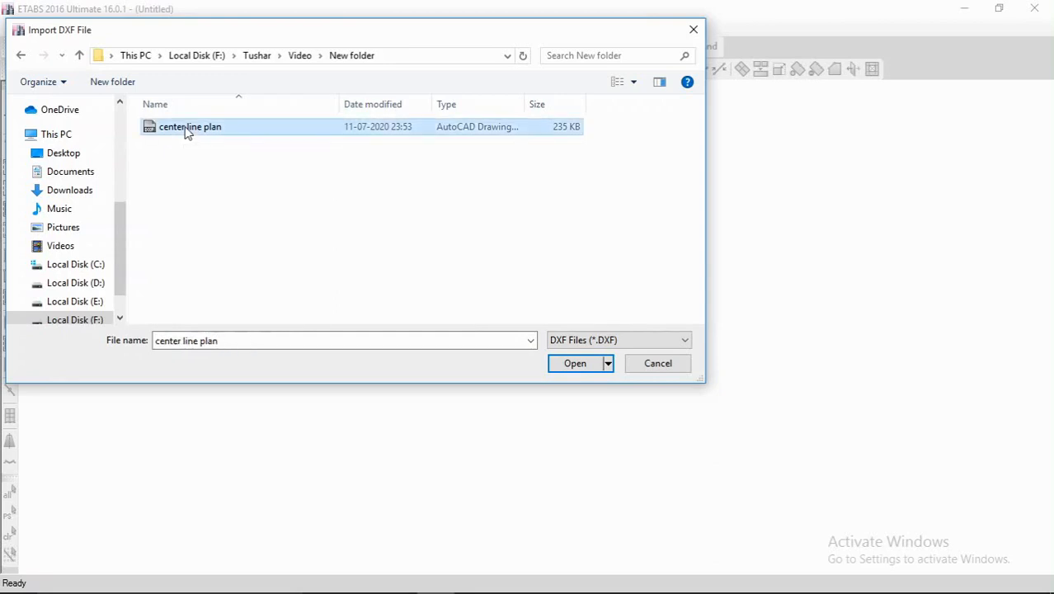
click(573, 363)
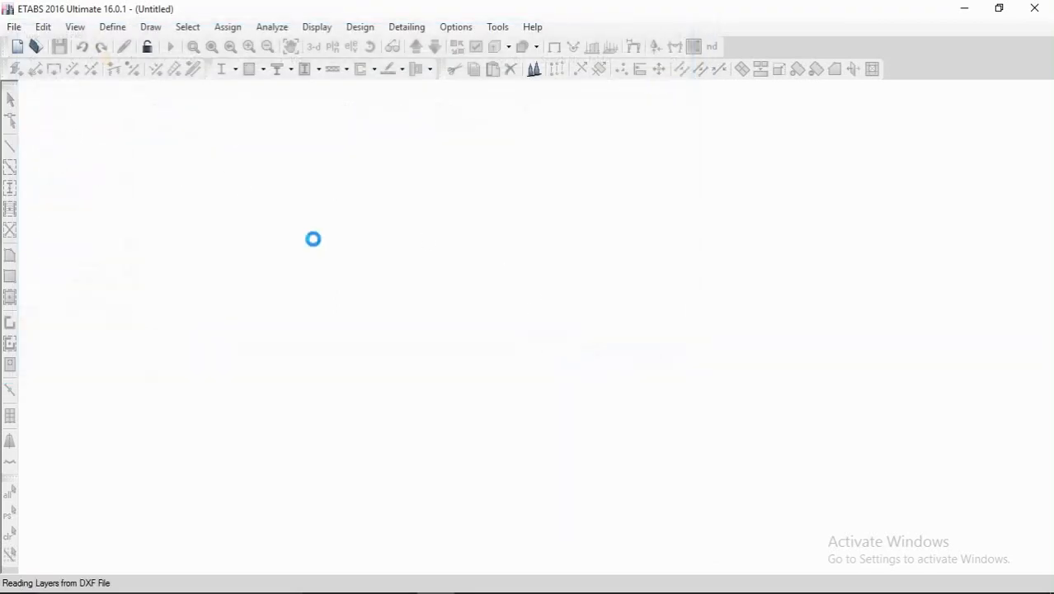
Step: Import the architectural grid from layer 0 with DXF file units in m and Z as the global up direction
click(371, 230)
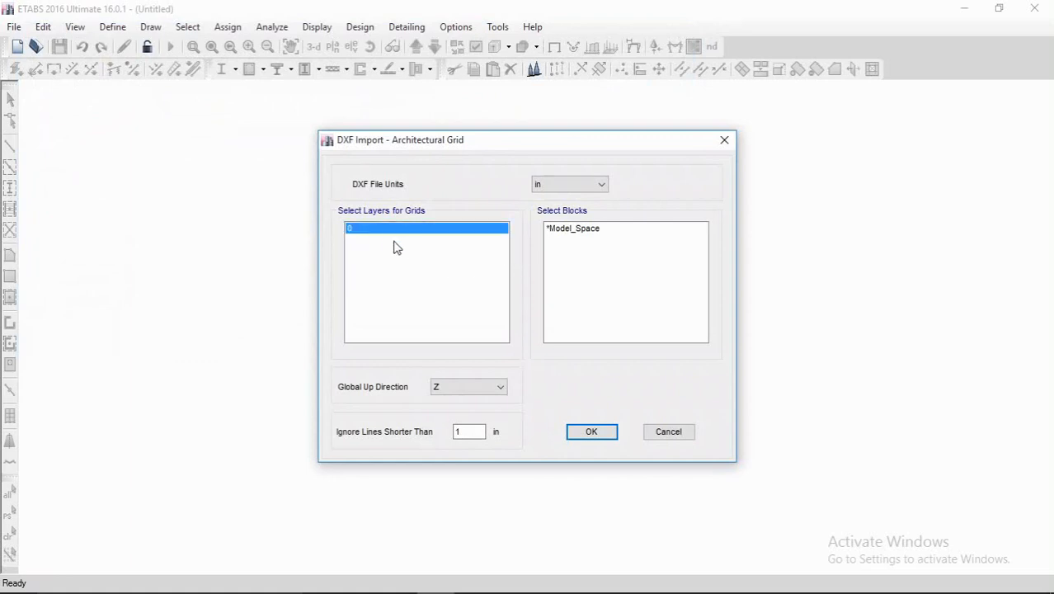
click(592, 184)
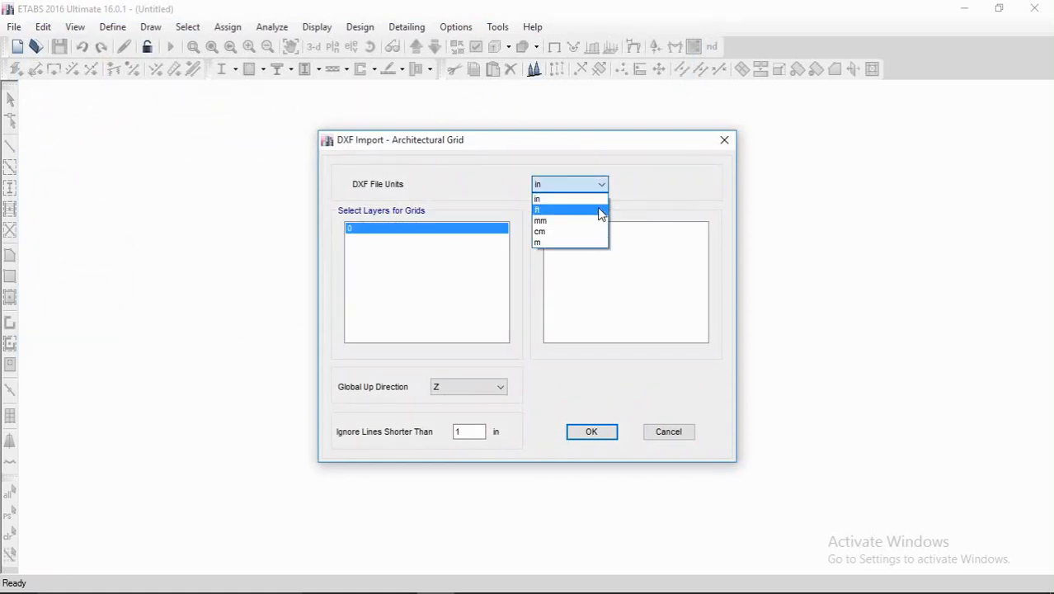
click(569, 243)
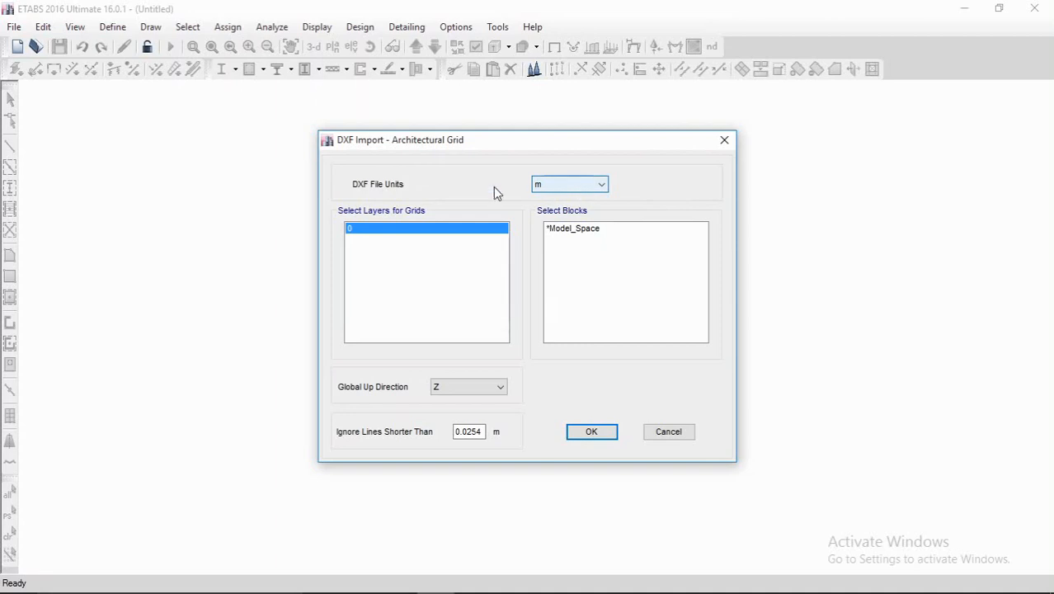
click(583, 191)
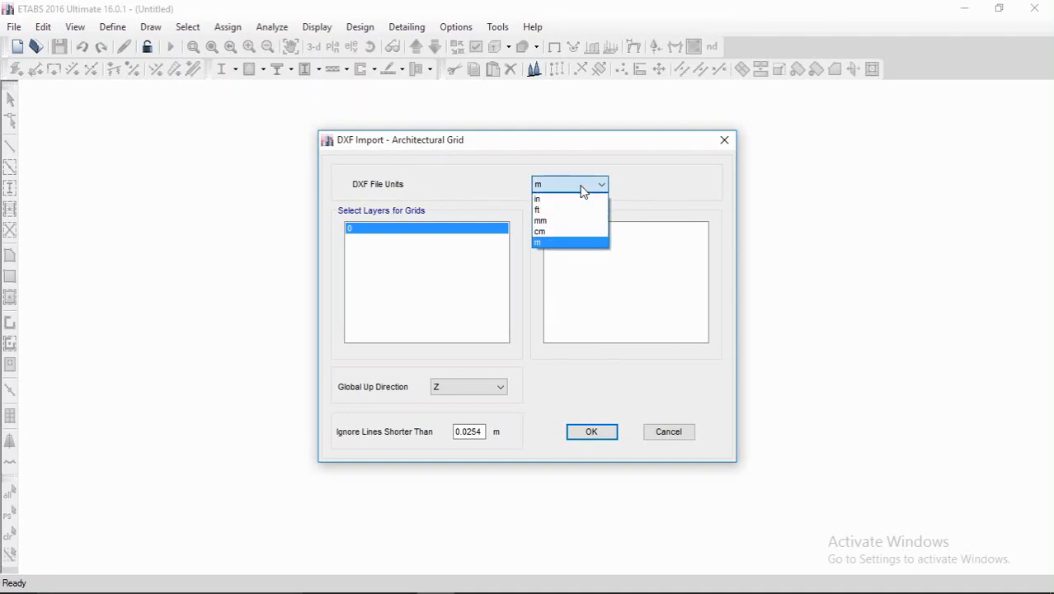
click(584, 190)
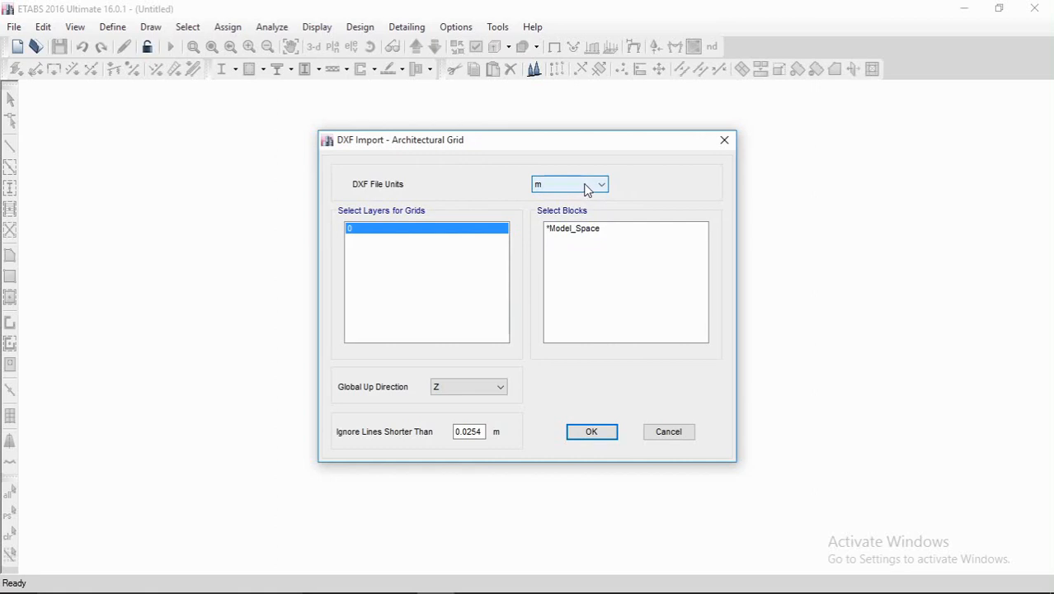
click(586, 189)
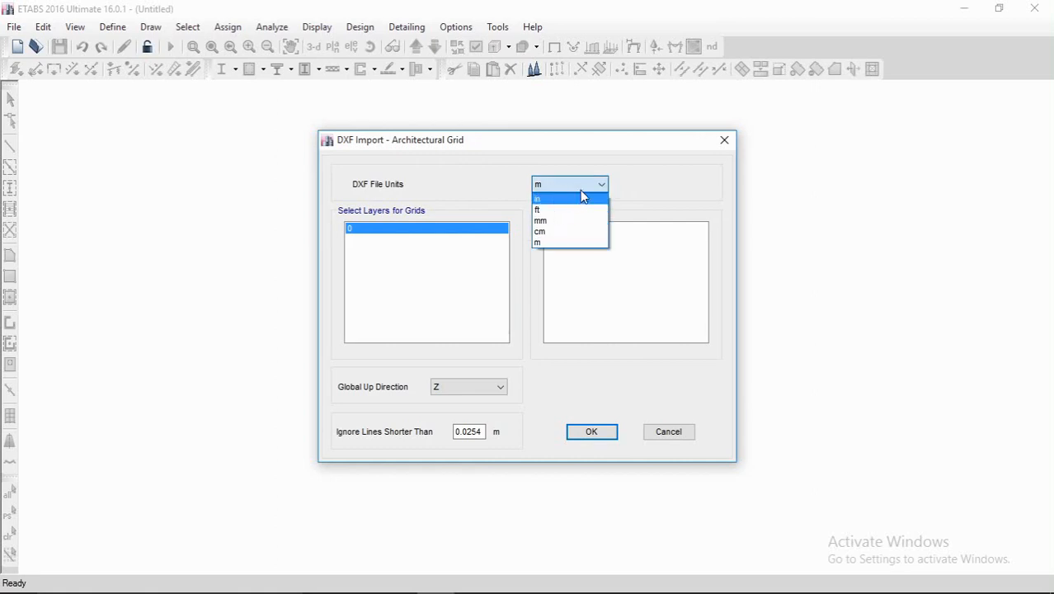
click(568, 243)
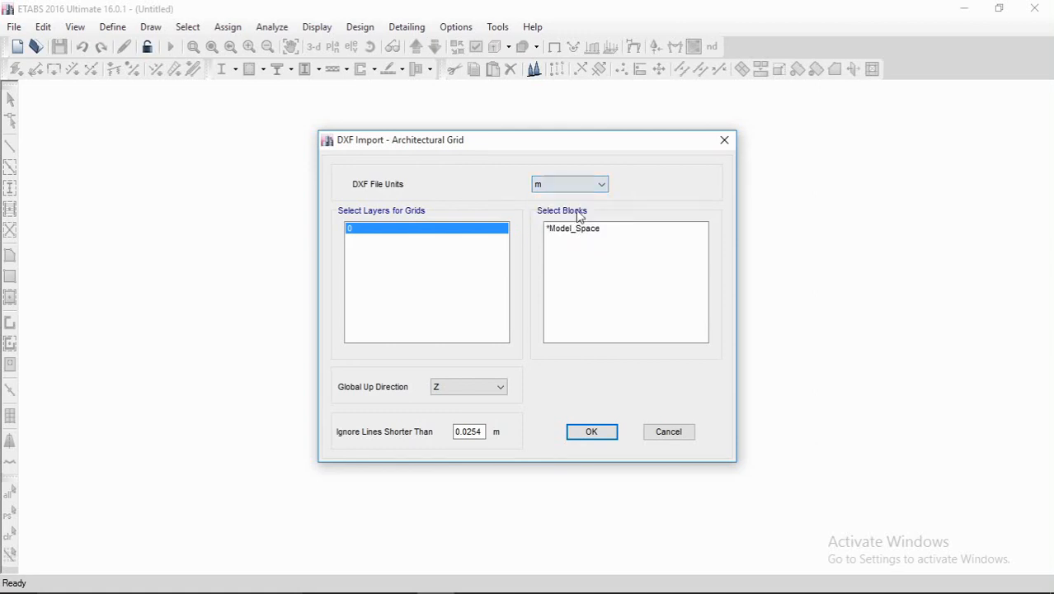
click(478, 387)
click(477, 424)
click(610, 439)
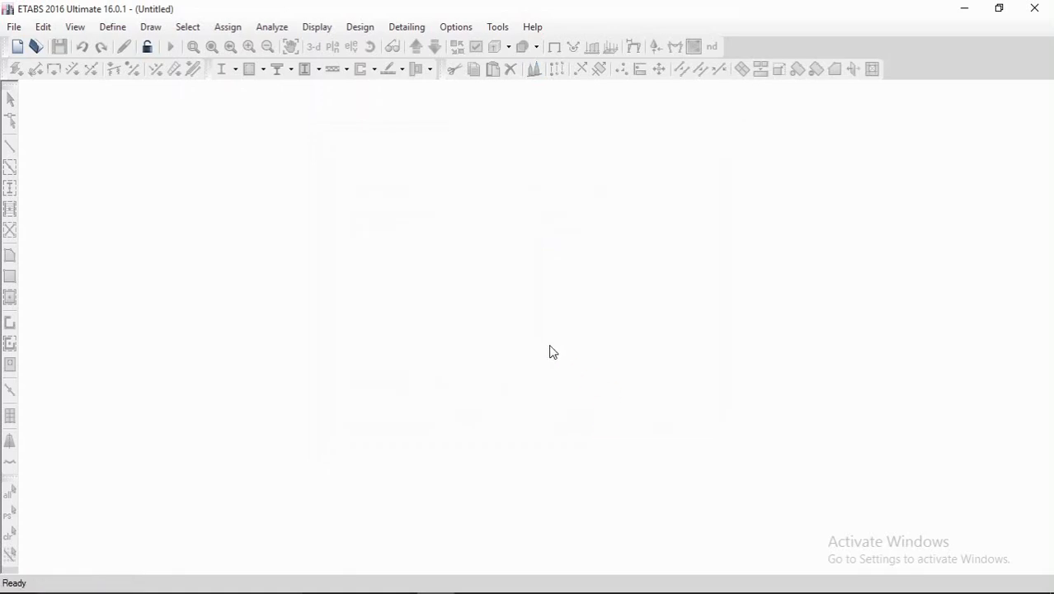
Step: Save the new ETABS model as "model" in the Video folder's New folder
key(ctrl+s)
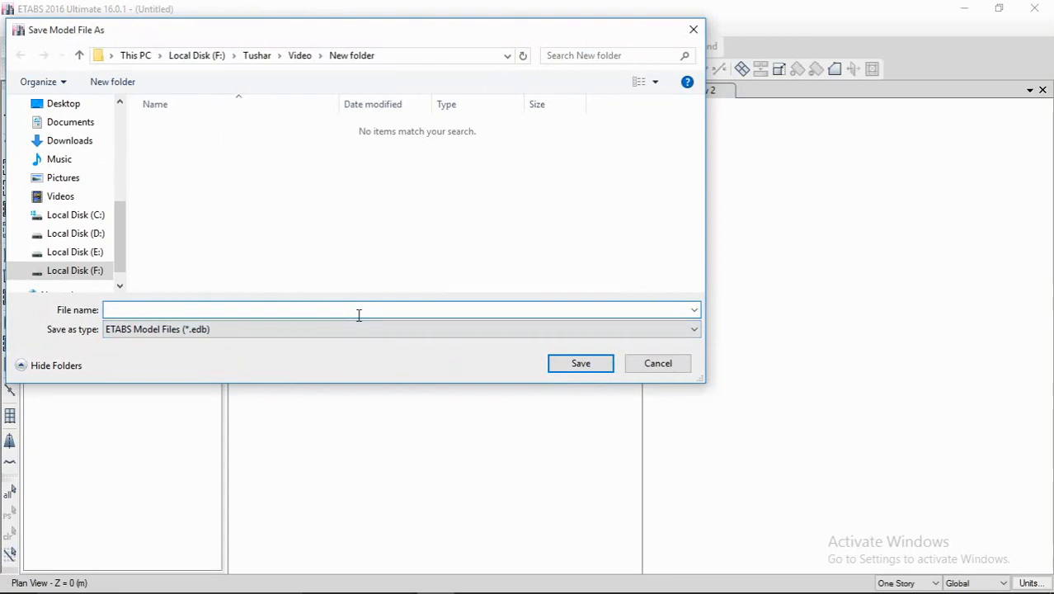
text(model)
click(557, 369)
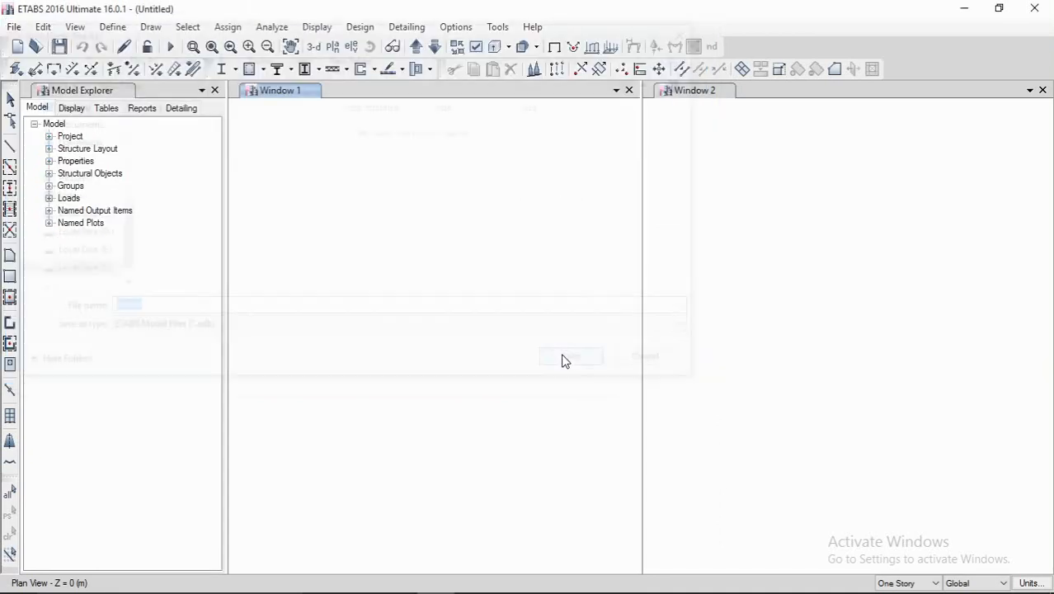
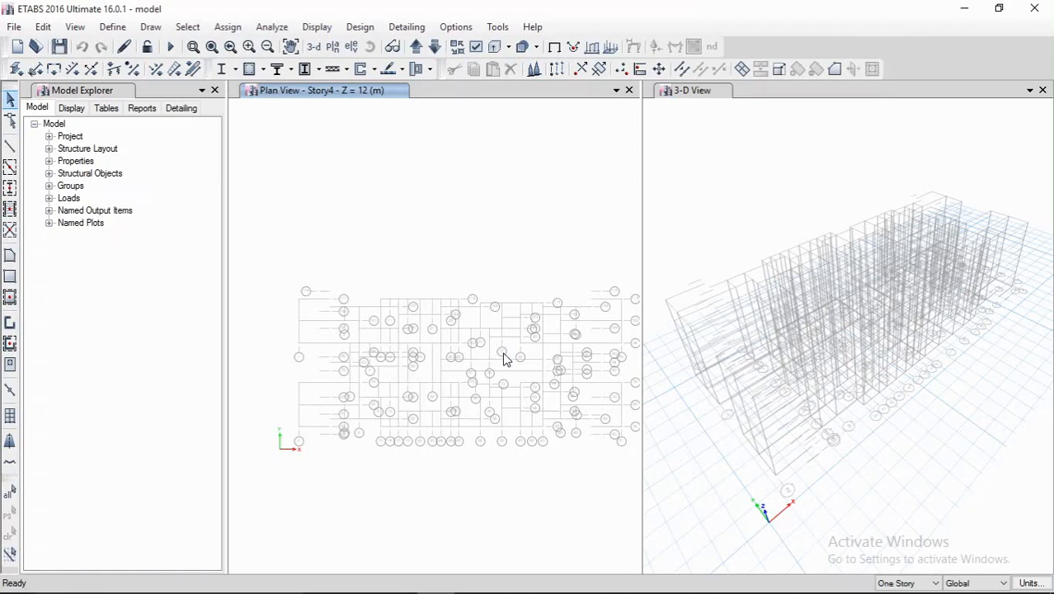
Step: Examine the imported architectural grid lines and their labels in the Story4 plan and the 3-D view
middle_drag(507, 367, 474, 361)
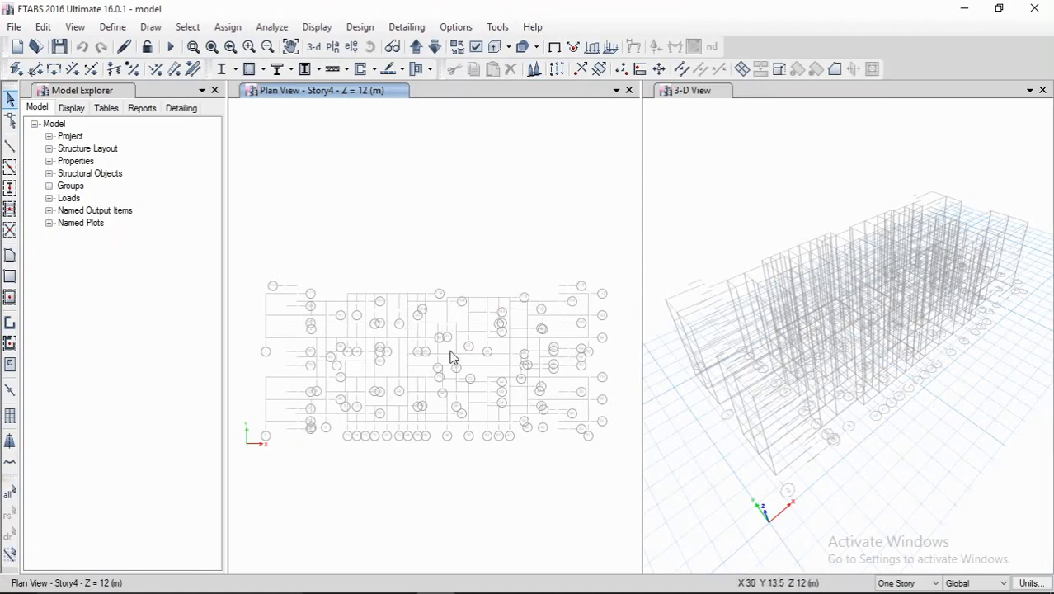
middle_drag(457, 343, 462, 331)
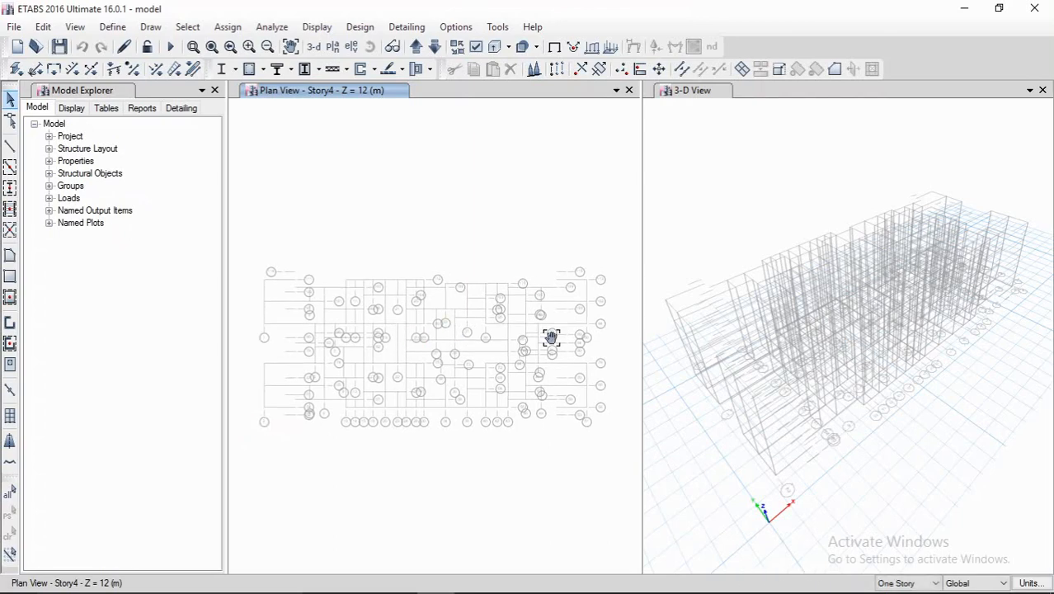
middle_drag(690, 334, 700, 324)
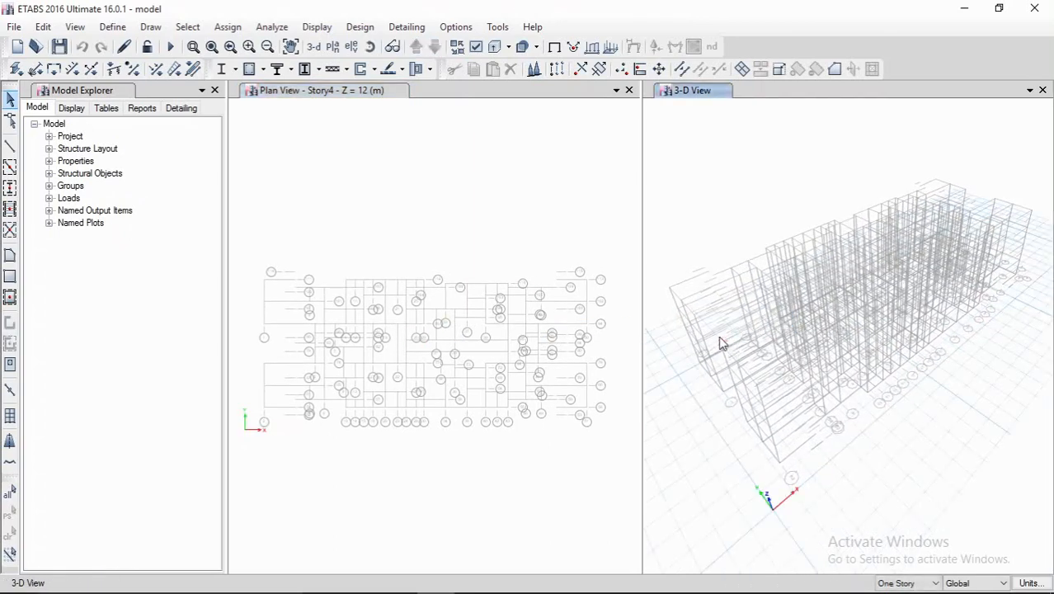
middle_drag(828, 309, 844, 305)
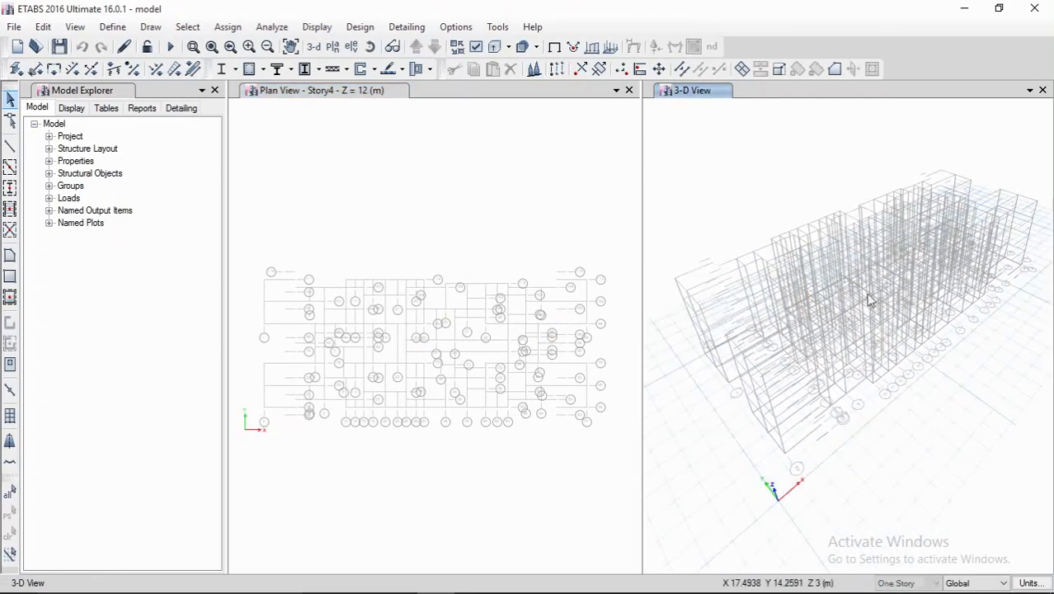
scroll(347, 340, up, 5)
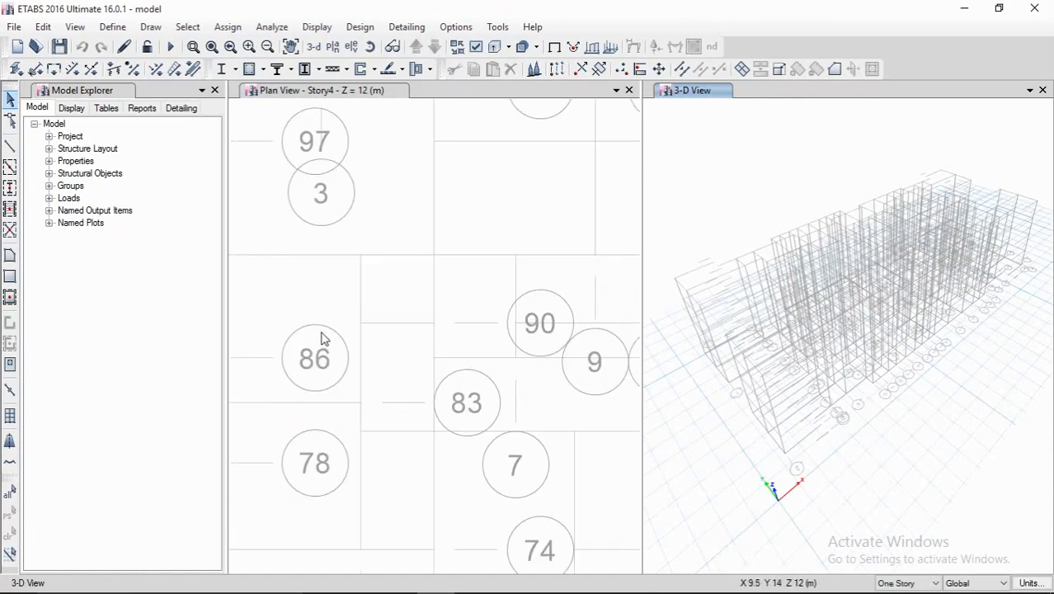
scroll(353, 318, down, 3)
scroll(353, 319, down, 5)
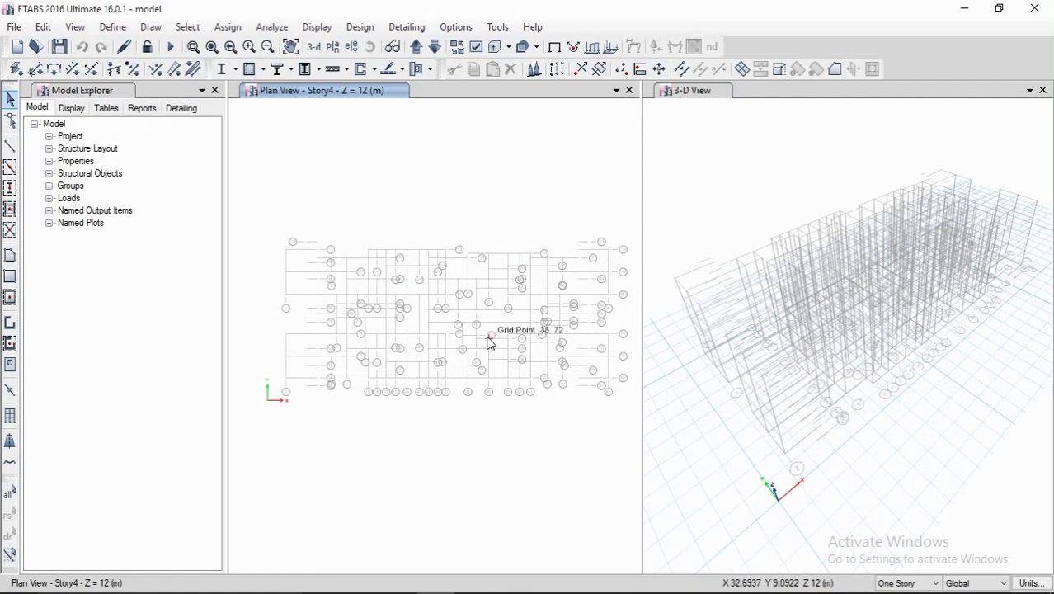
scroll(298, 287, up, 3)
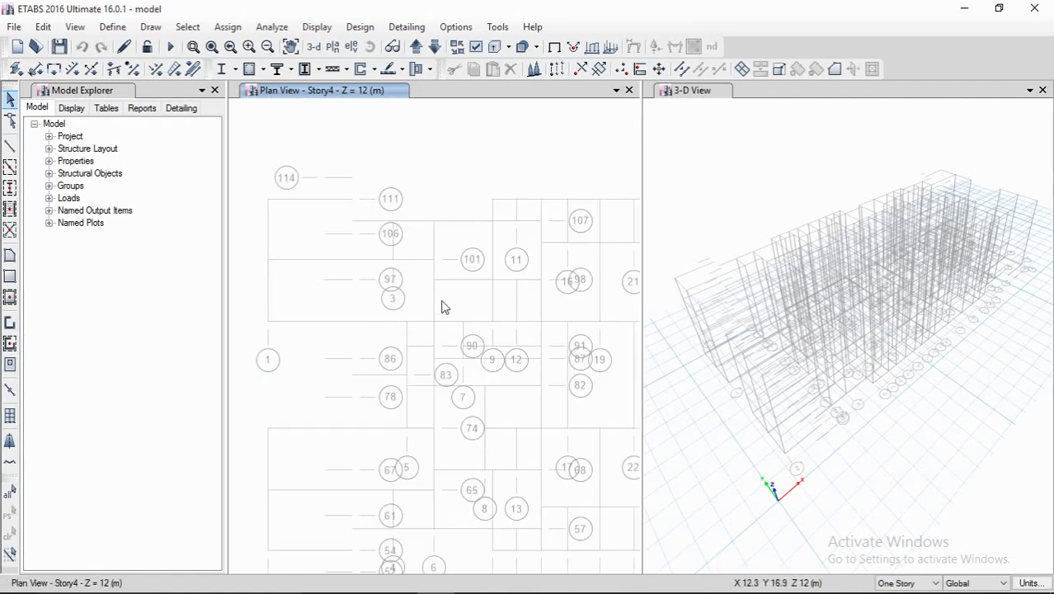
scroll(413, 304, down, 3)
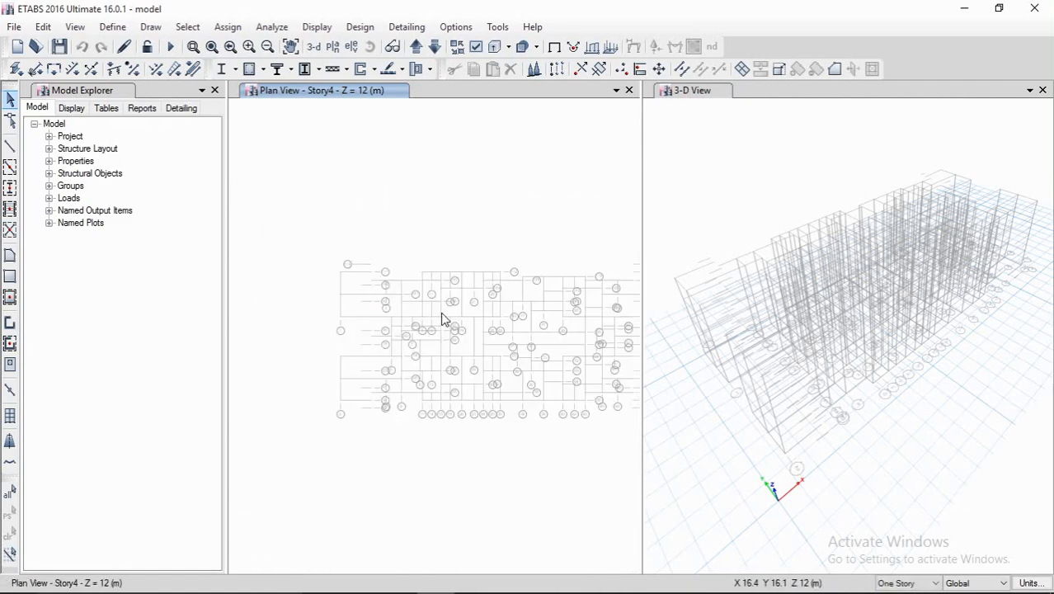
middle_drag(476, 327, 447, 323)
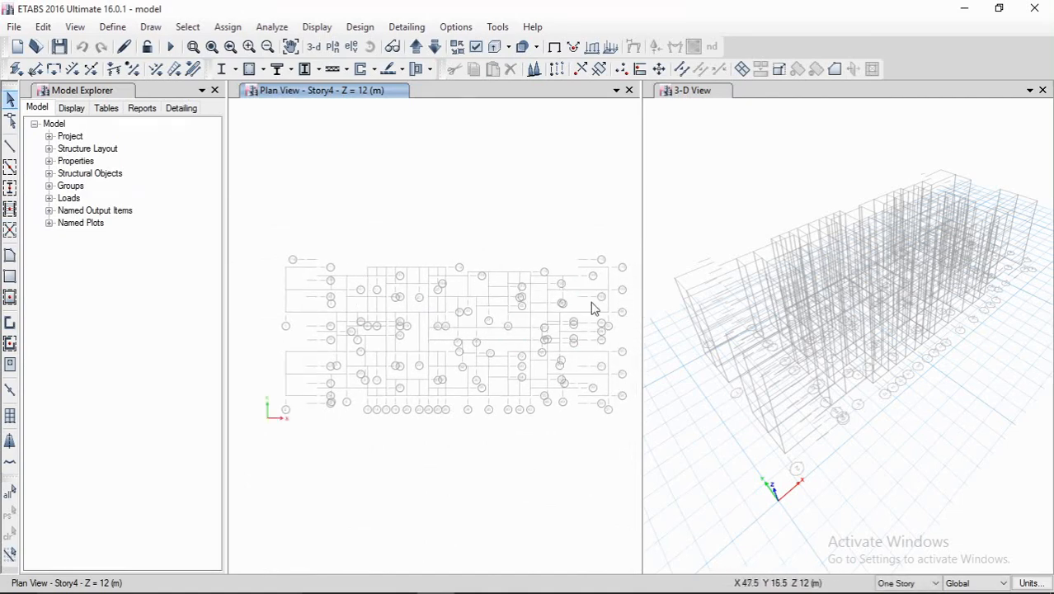
middle_drag(668, 315, 692, 313)
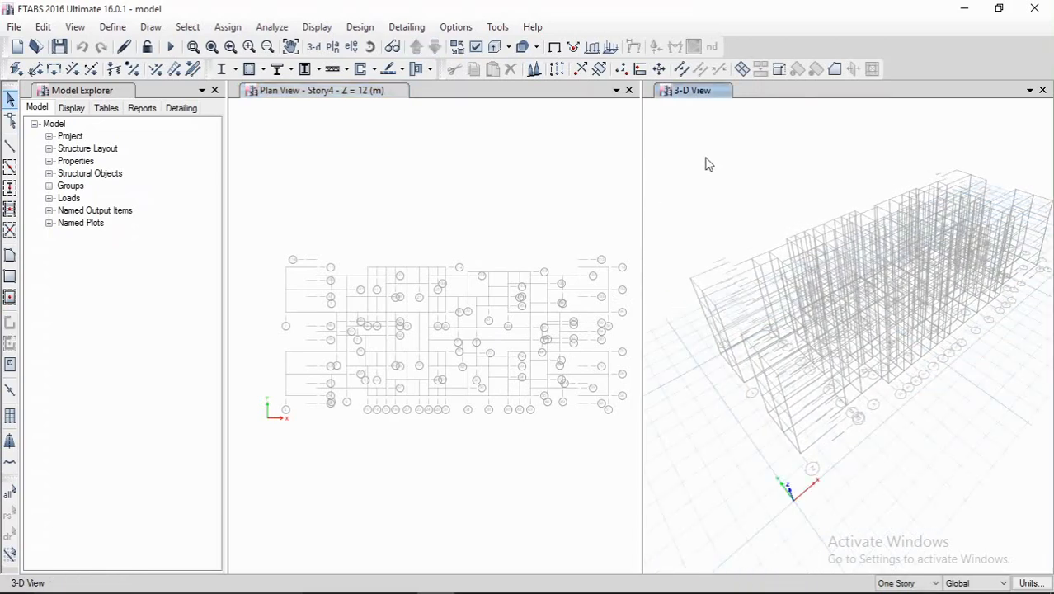
Step: Close the 3-D view and fit the plan grid layout into the enlarged Story4 plan view
click(1042, 89)
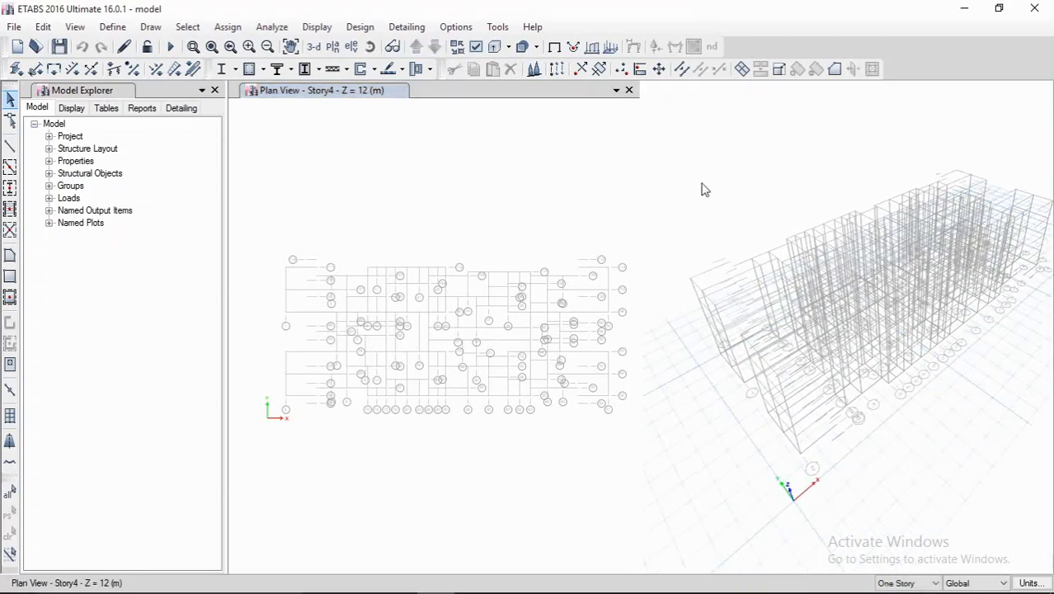
middle_drag(605, 247, 498, 243)
scroll(496, 212, down, 3)
scroll(497, 242, up, 3)
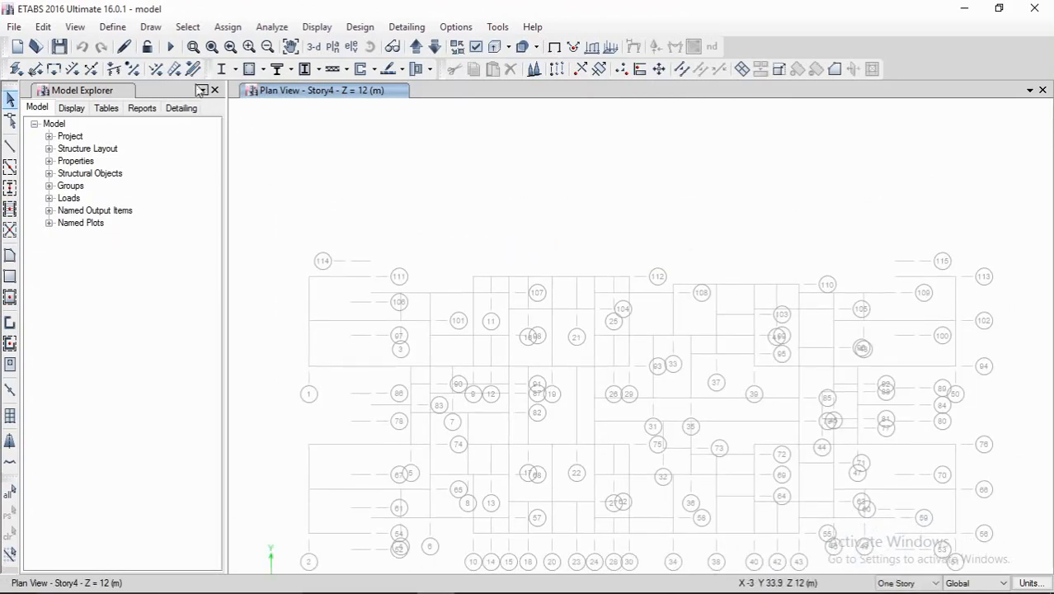
Step: Start a new material property with region India, material type Concrete and the Indian standard
click(112, 27)
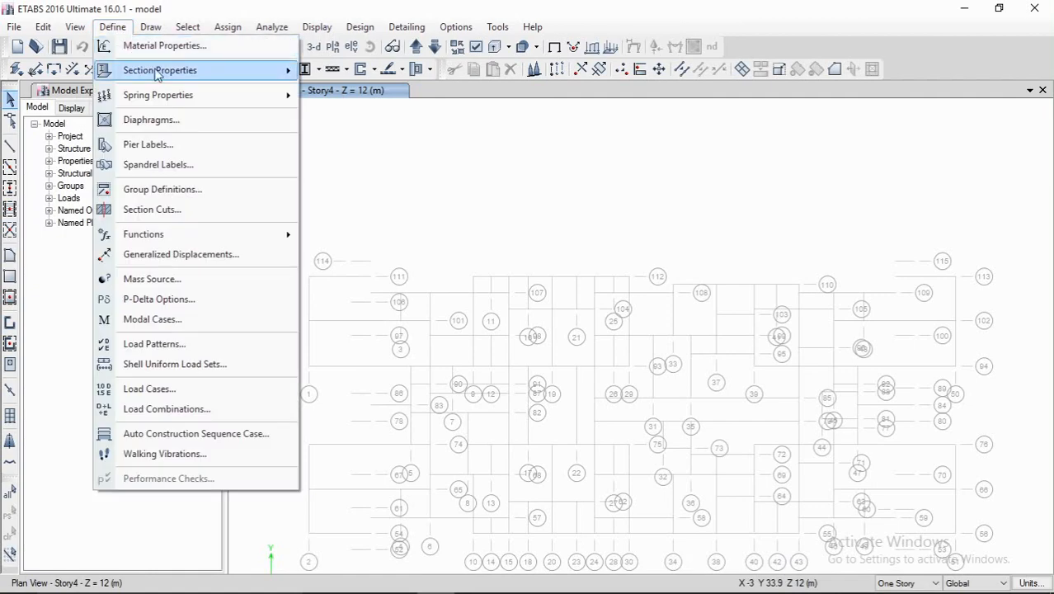
mouse_move(165, 74)
click(196, 47)
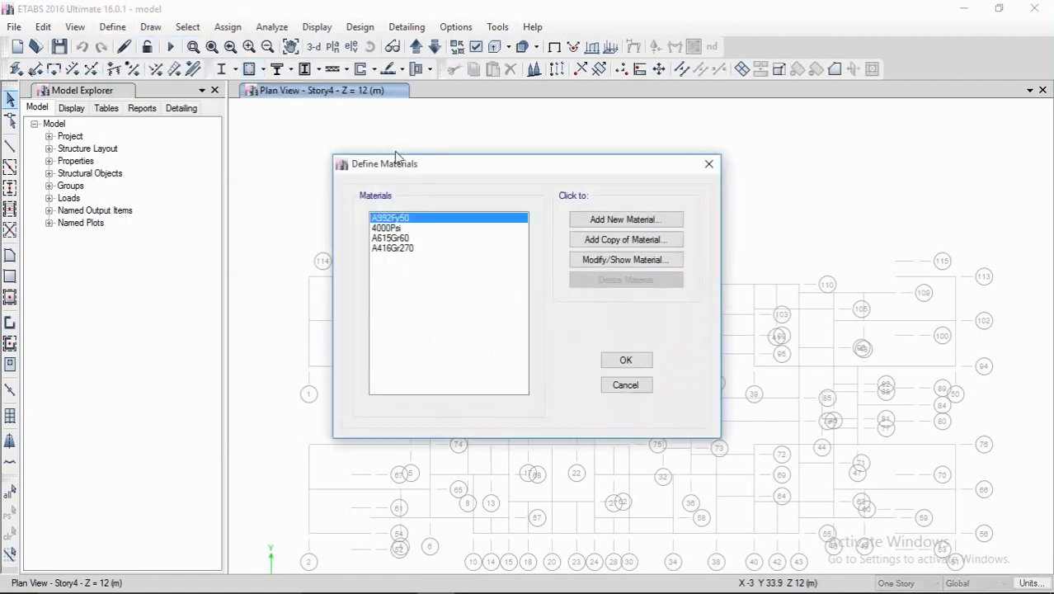
click(627, 220)
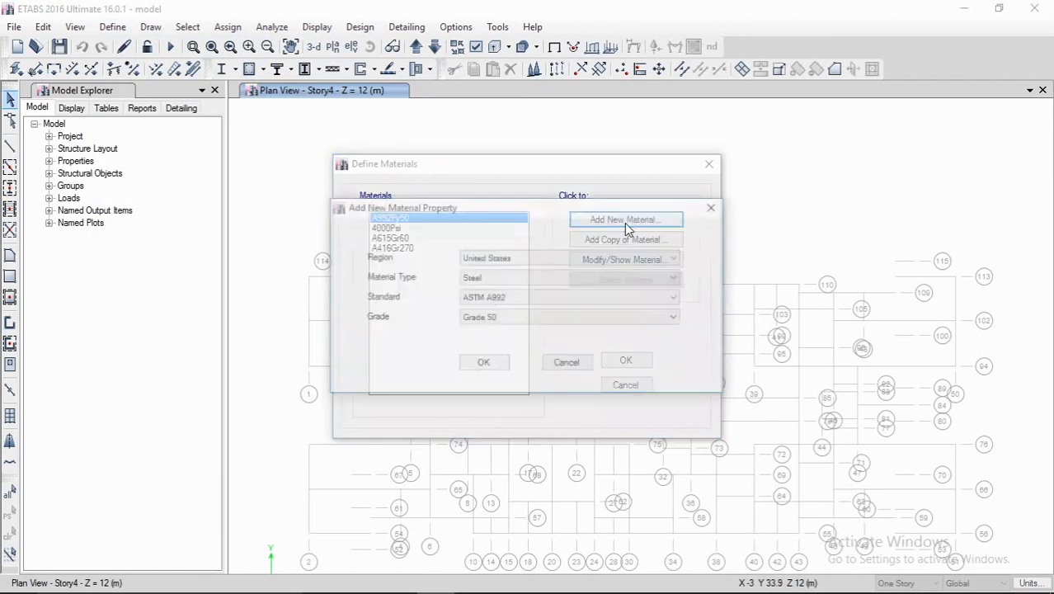
click(518, 258)
click(513, 292)
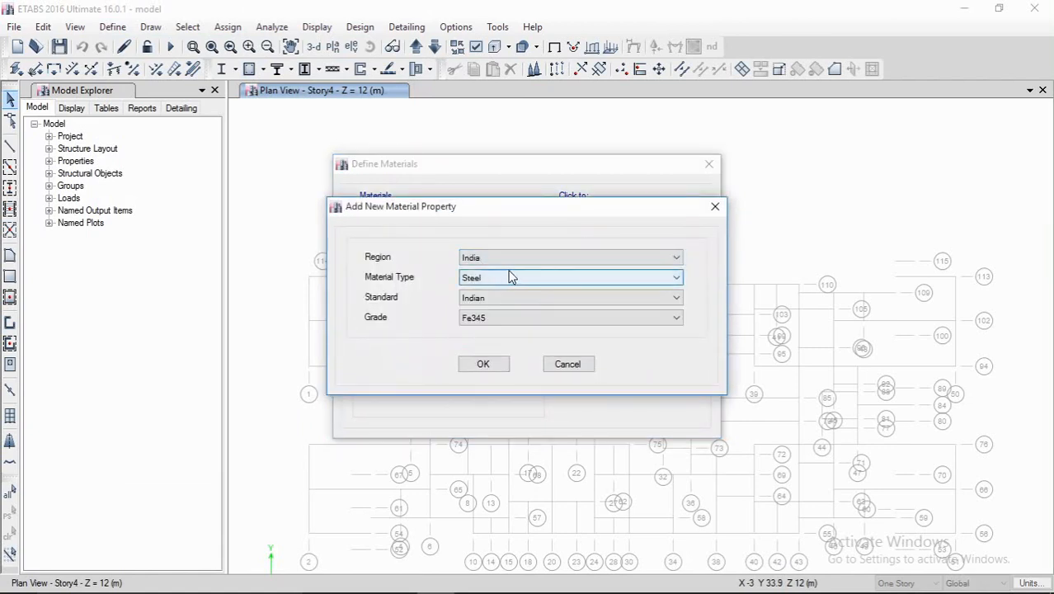
click(514, 277)
click(514, 303)
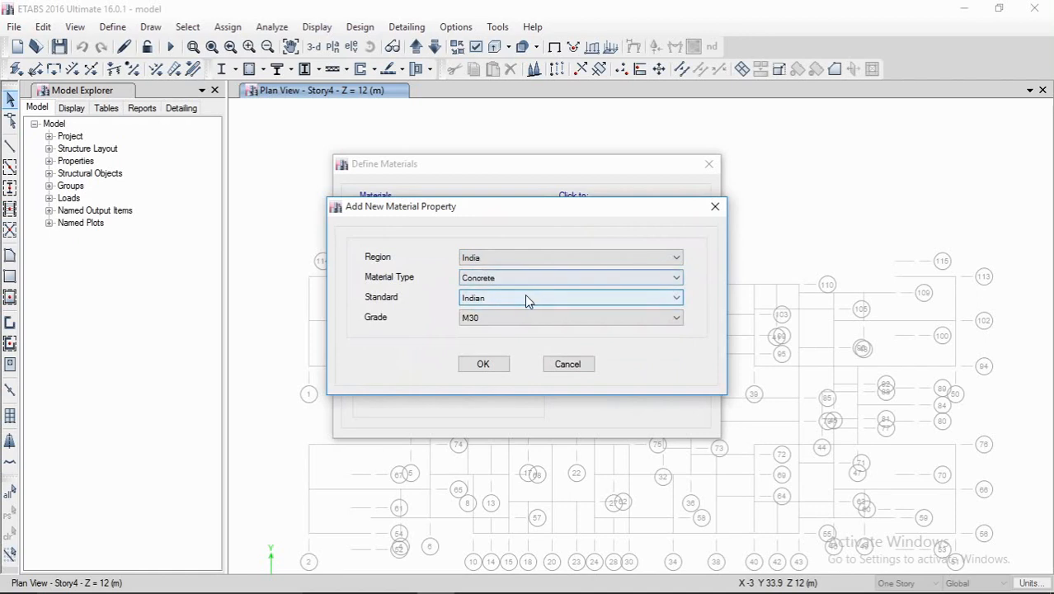
click(527, 298)
click(542, 300)
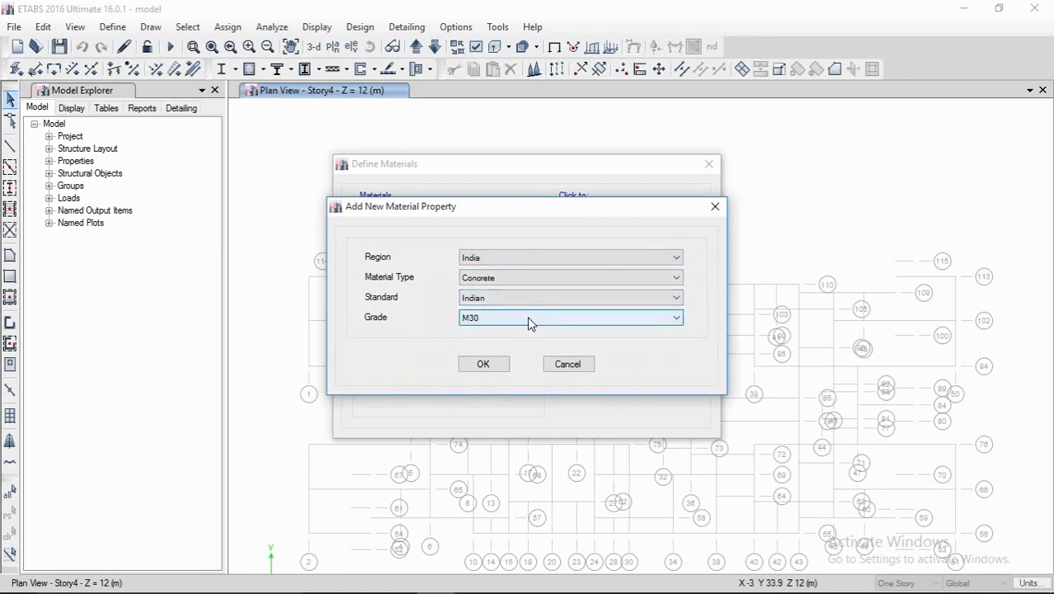
Step: Add the concrete material in grade M30 with its default property data, and start another new material
click(530, 319)
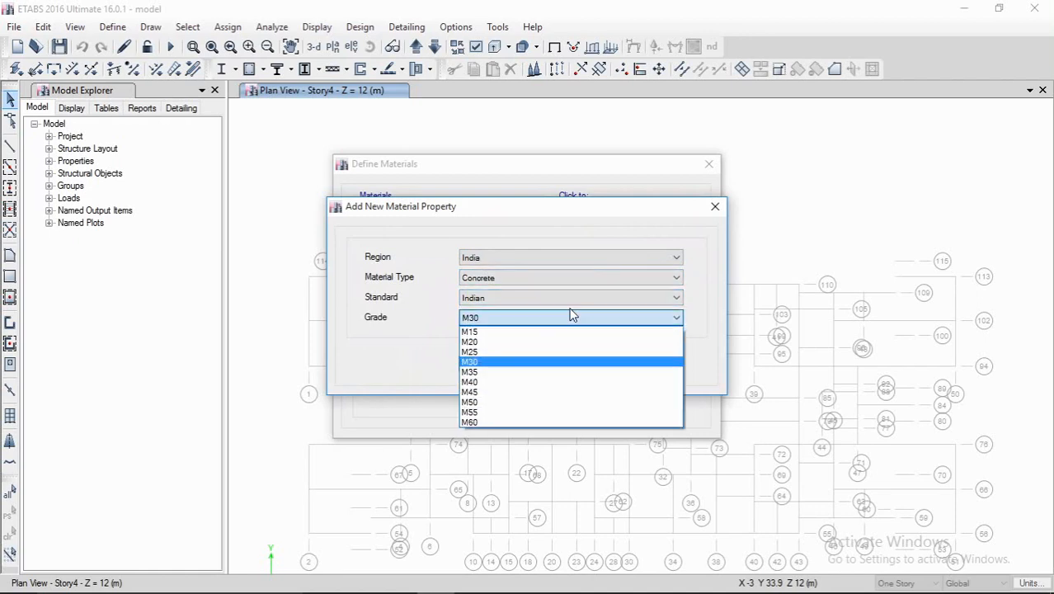
click(541, 362)
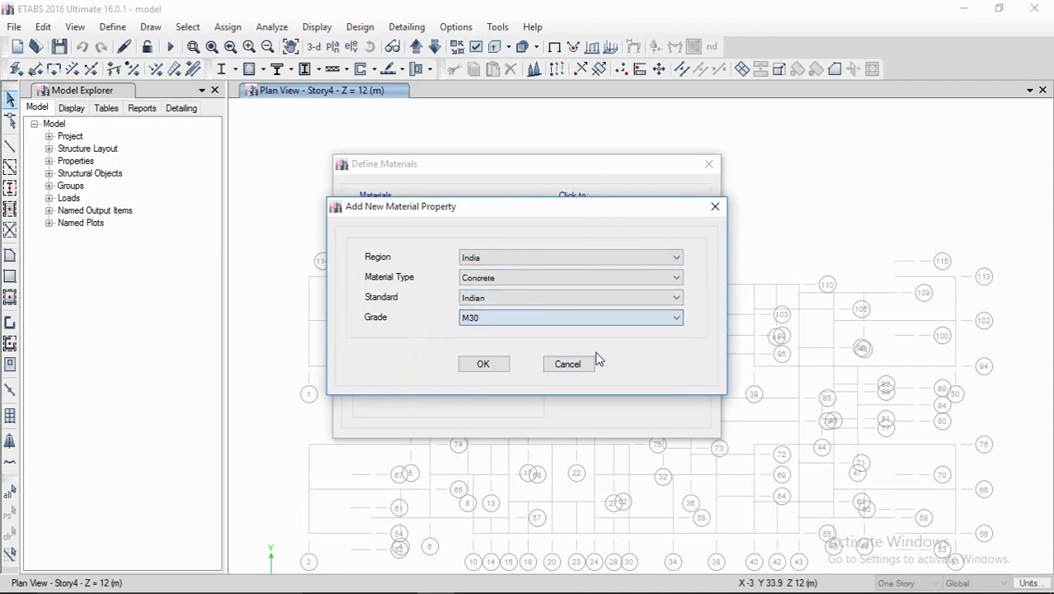
click(539, 322)
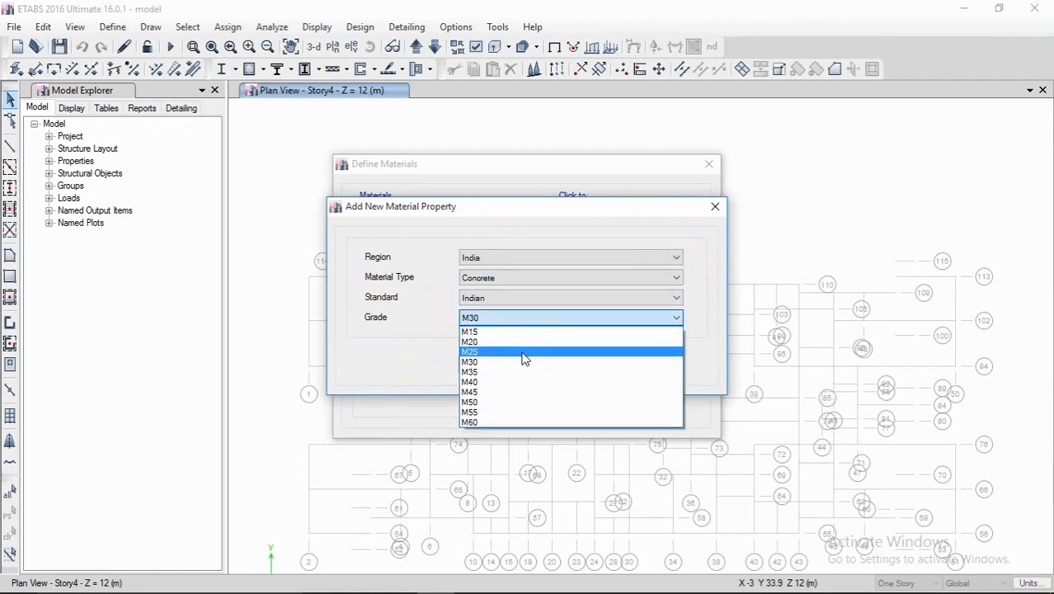
click(530, 321)
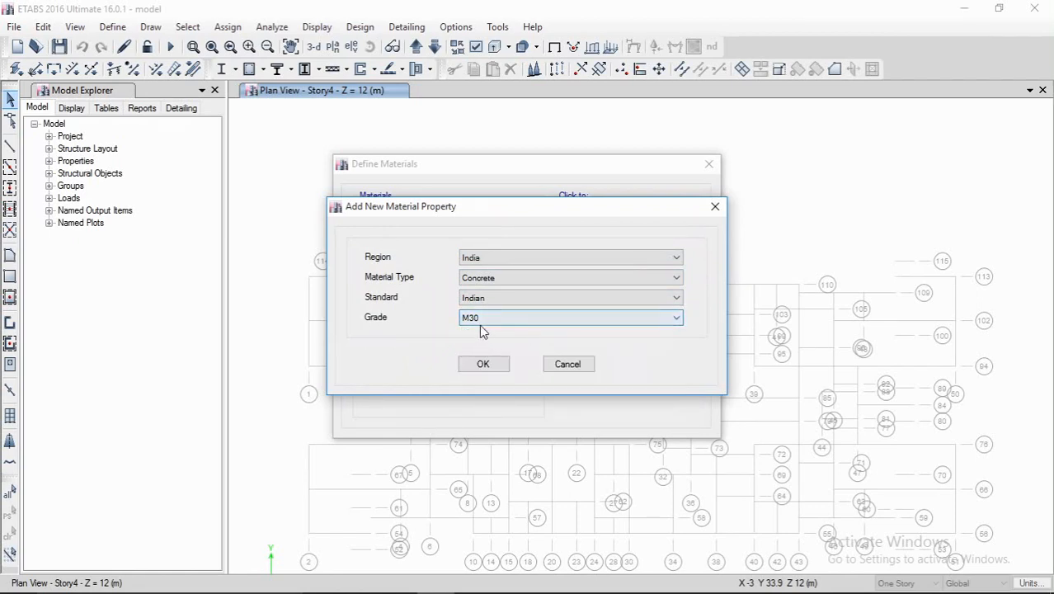
click(486, 364)
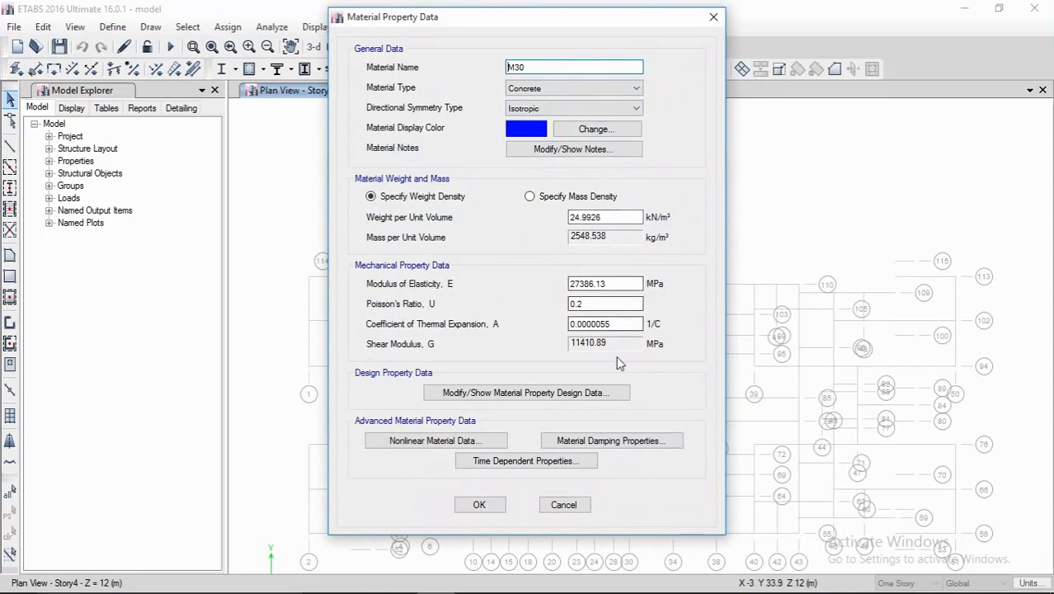
click(481, 505)
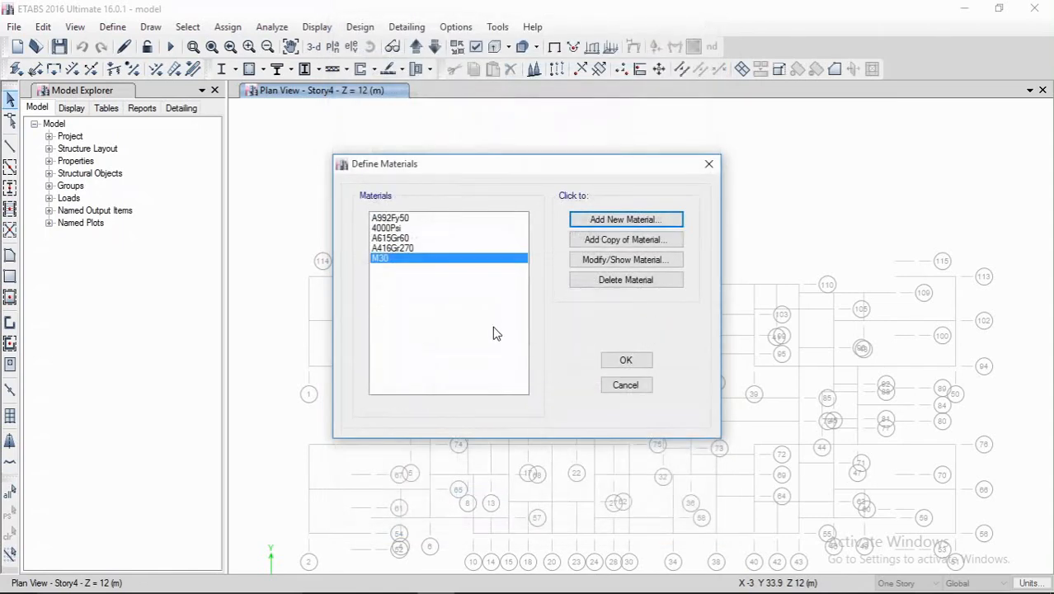
click(610, 219)
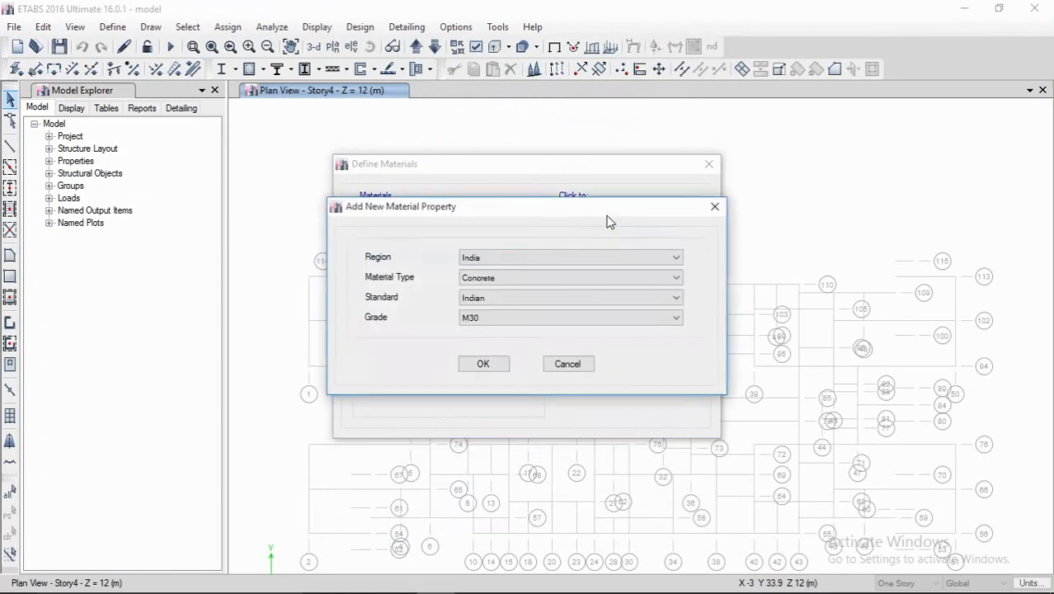
click(540, 278)
click(524, 301)
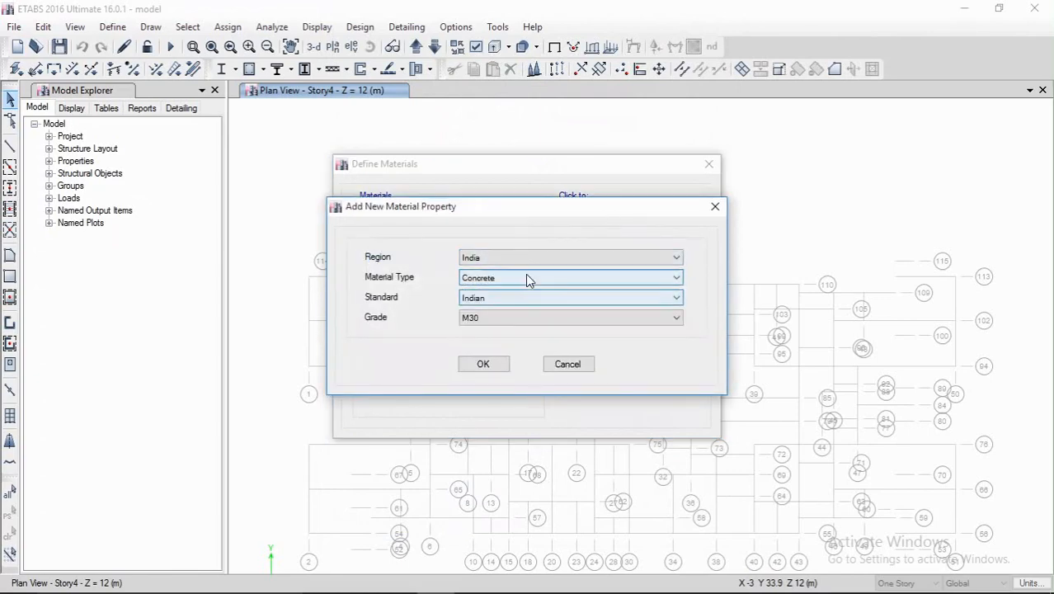
click(527, 279)
click(522, 292)
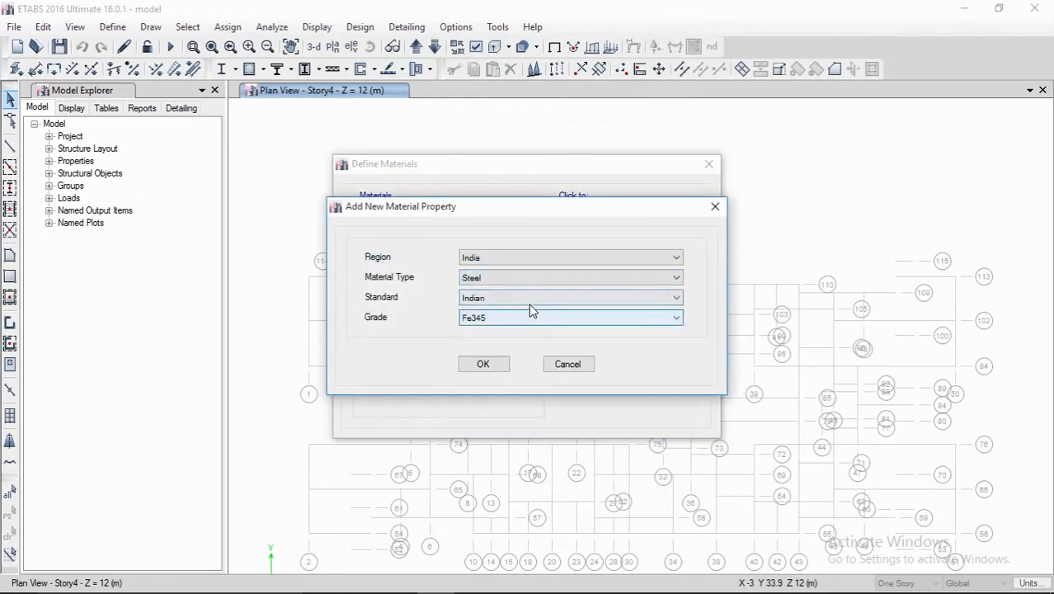
click(534, 315)
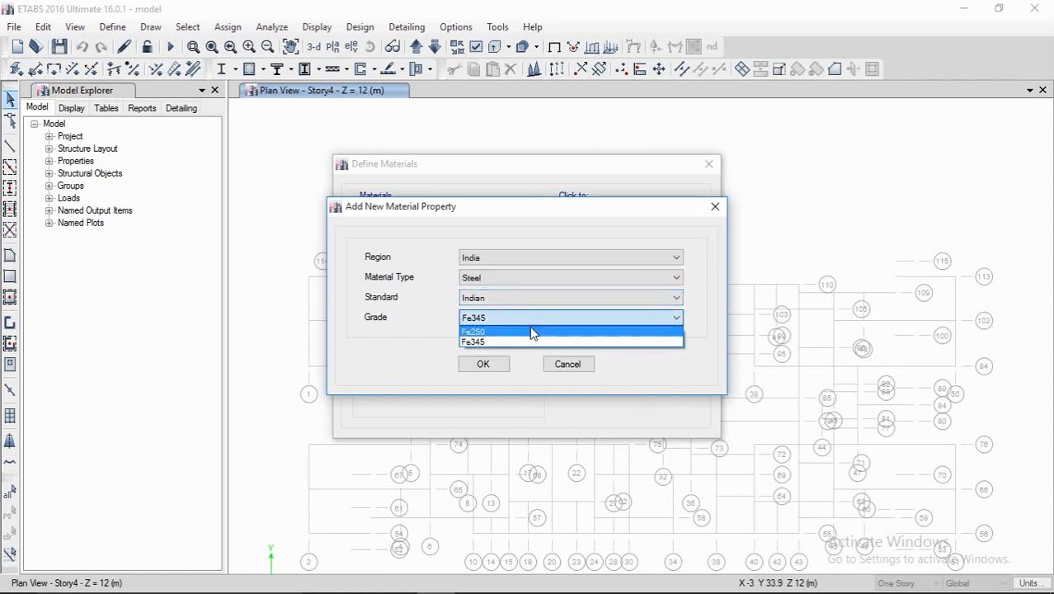
click(553, 289)
Step: Add an Indian-standard rebar material in HYSD Grade 500 with its default property data
click(558, 278)
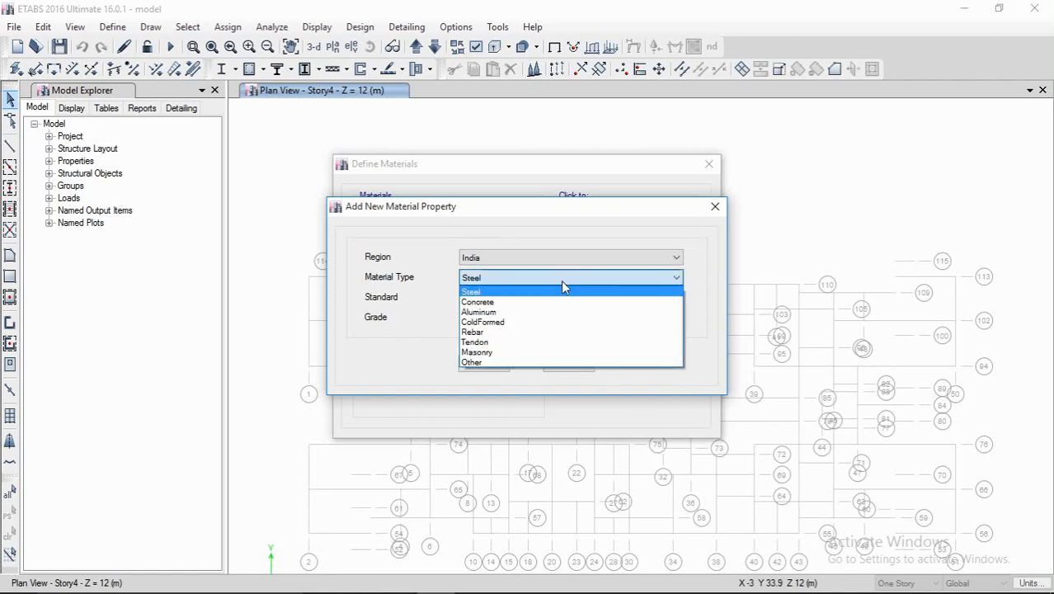
click(521, 333)
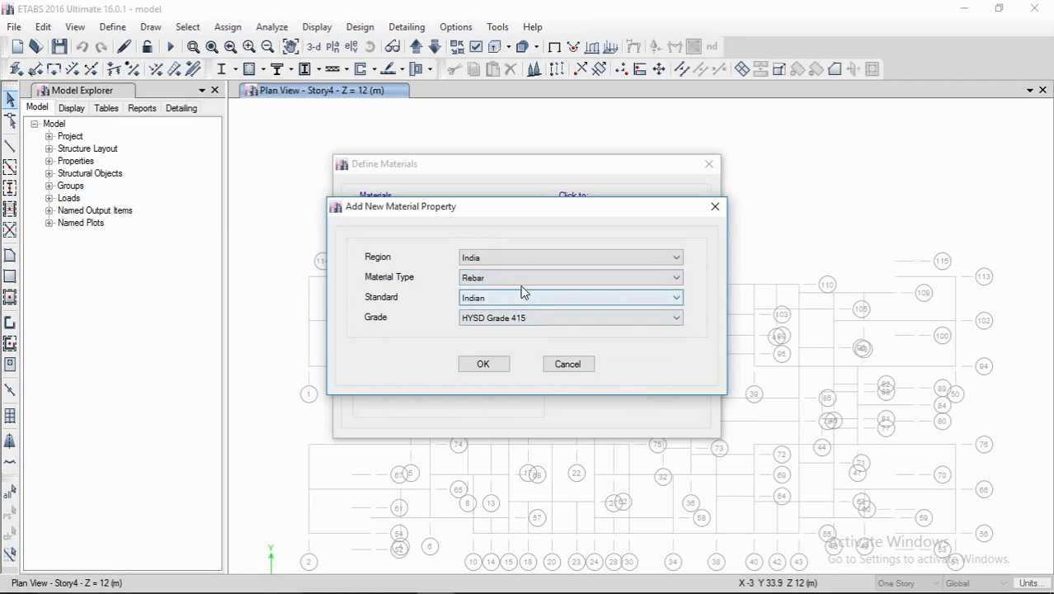
click(540, 319)
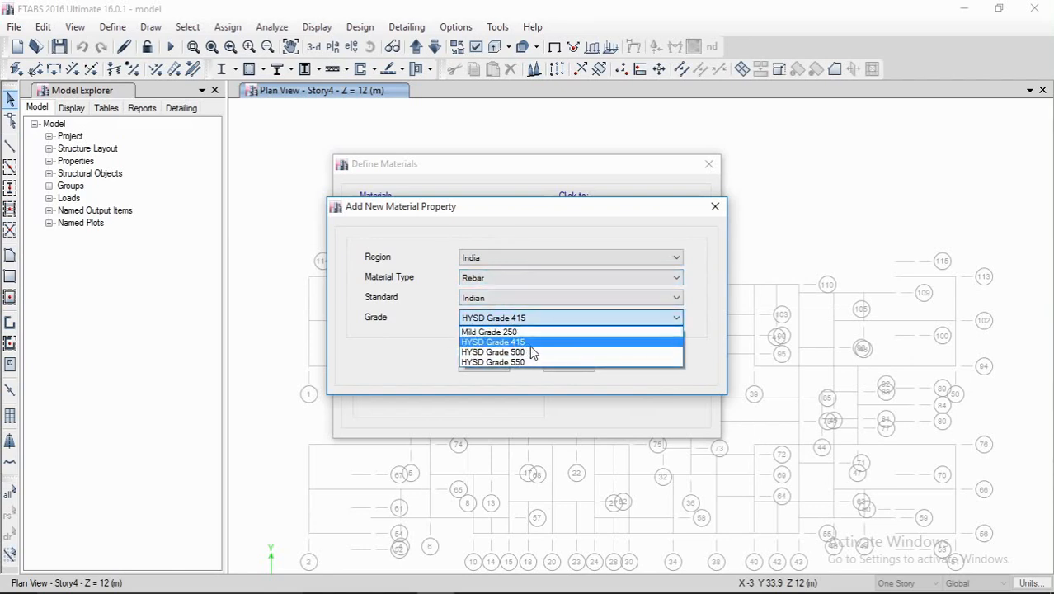
click(528, 352)
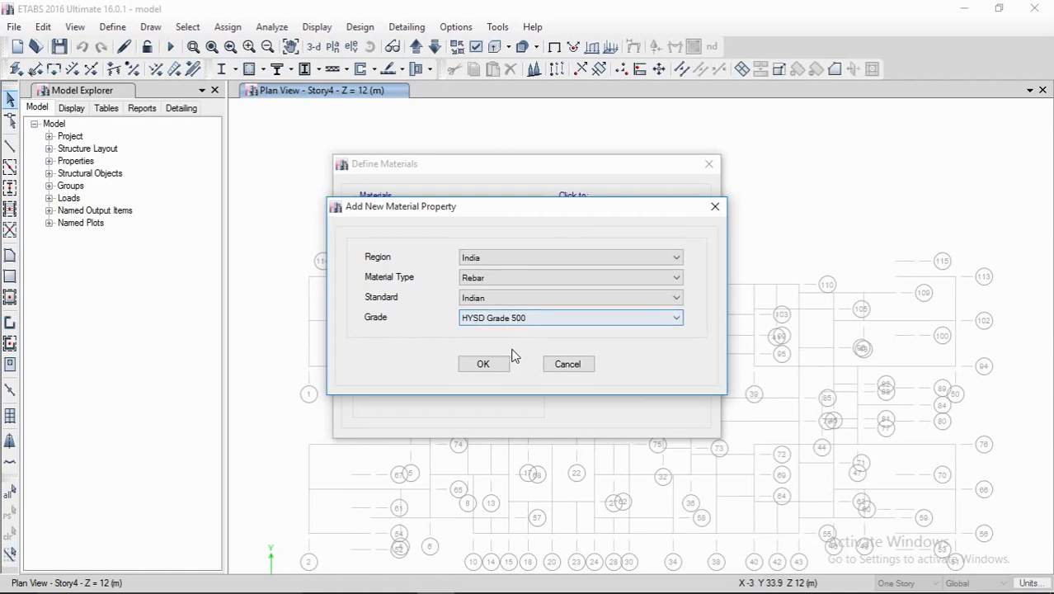
click(484, 364)
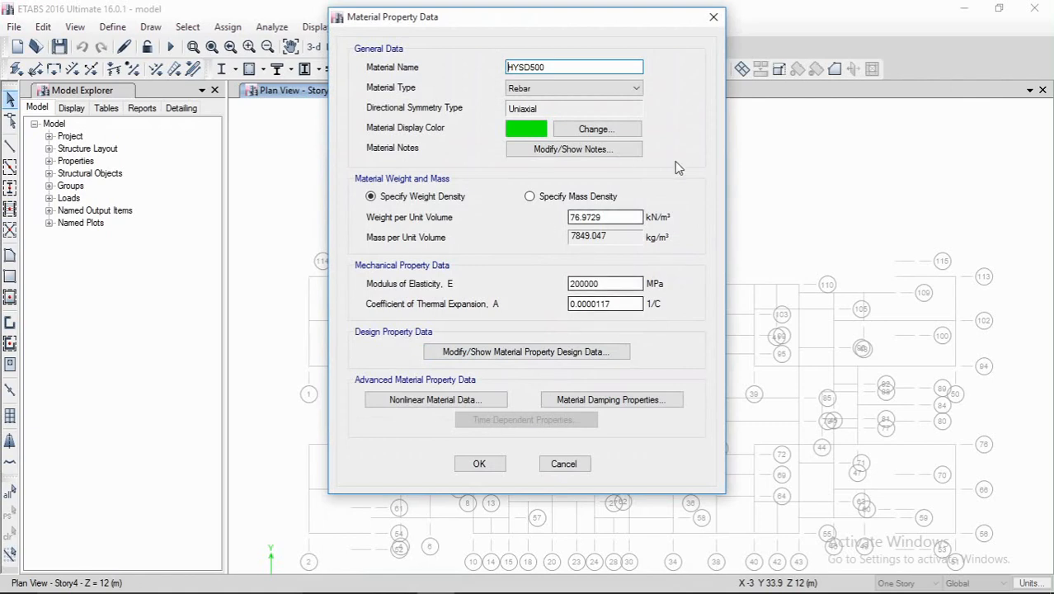
click(482, 464)
Step: Add a second Indian rebar material in HYSD Grade 415 with default property data, and accept the material definitions
click(614, 221)
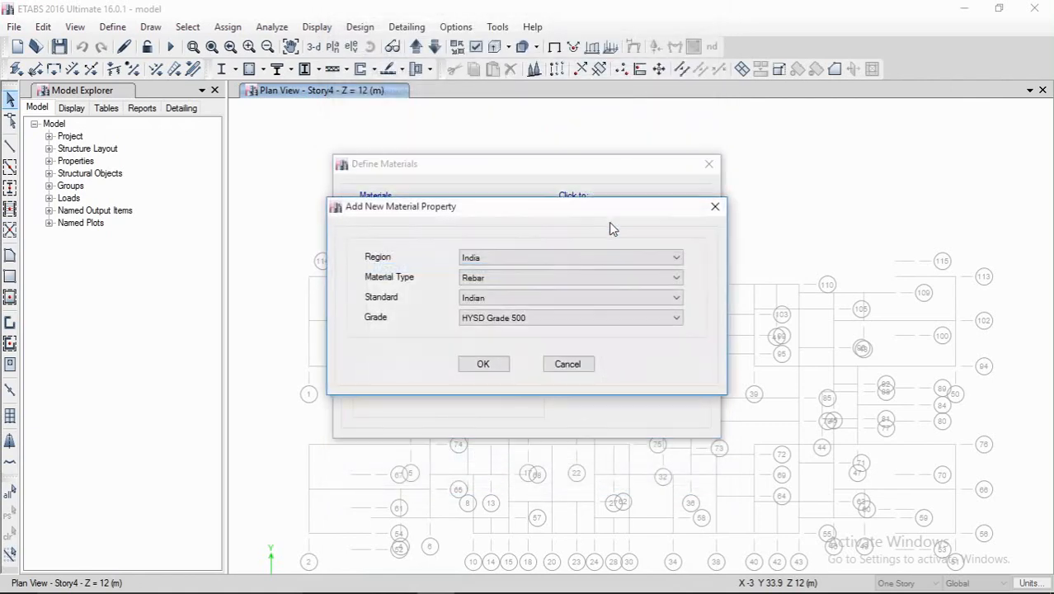
click(506, 317)
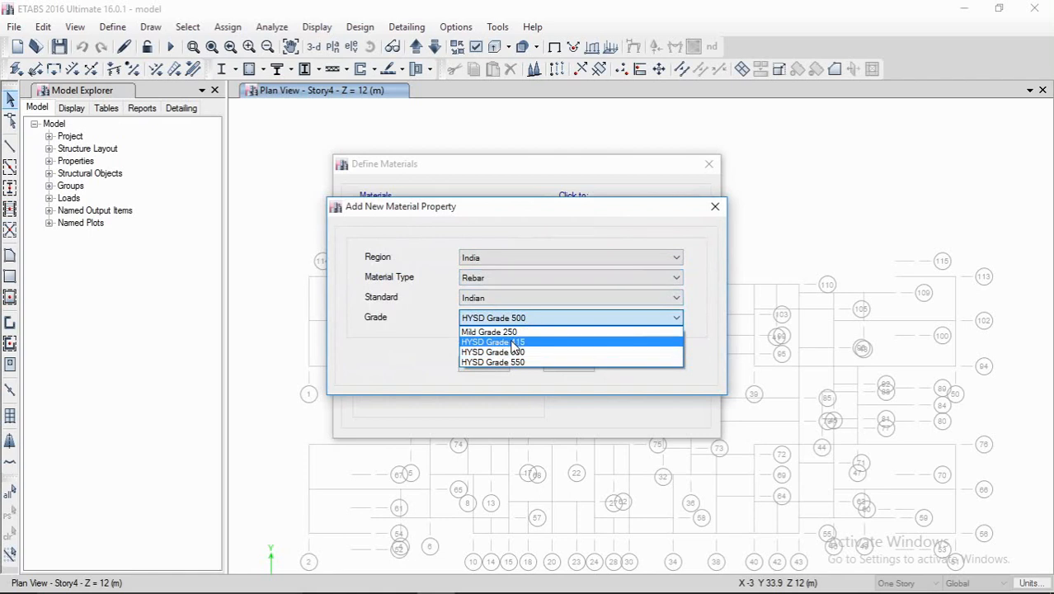
click(507, 344)
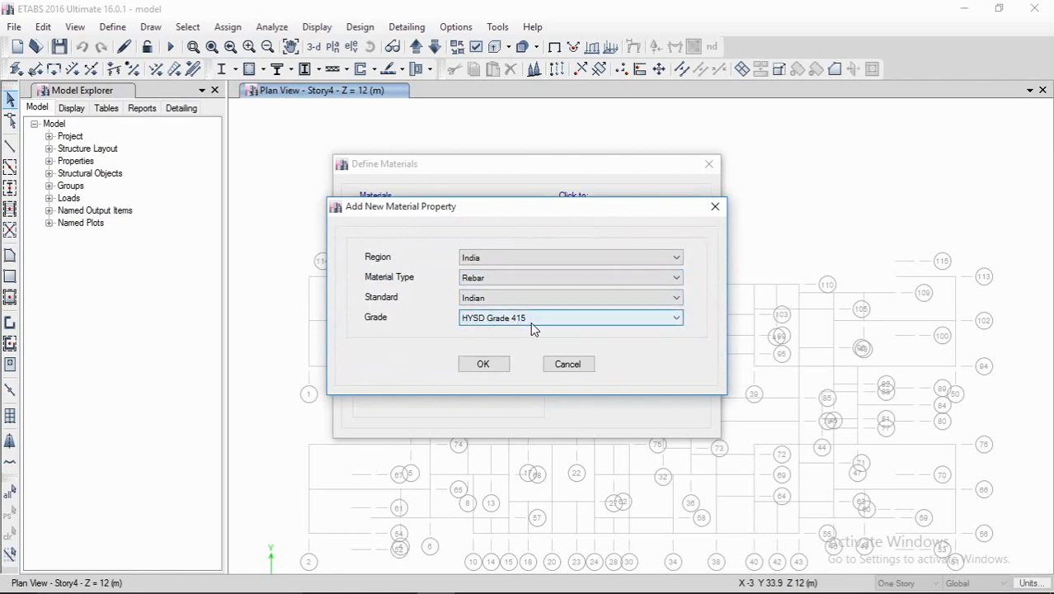
click(492, 364)
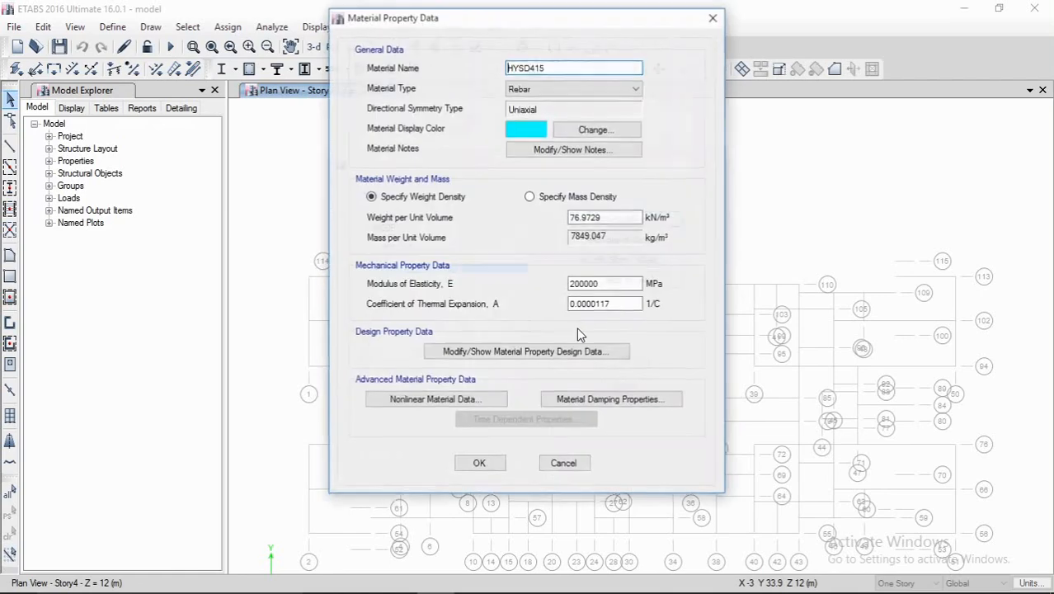
click(481, 464)
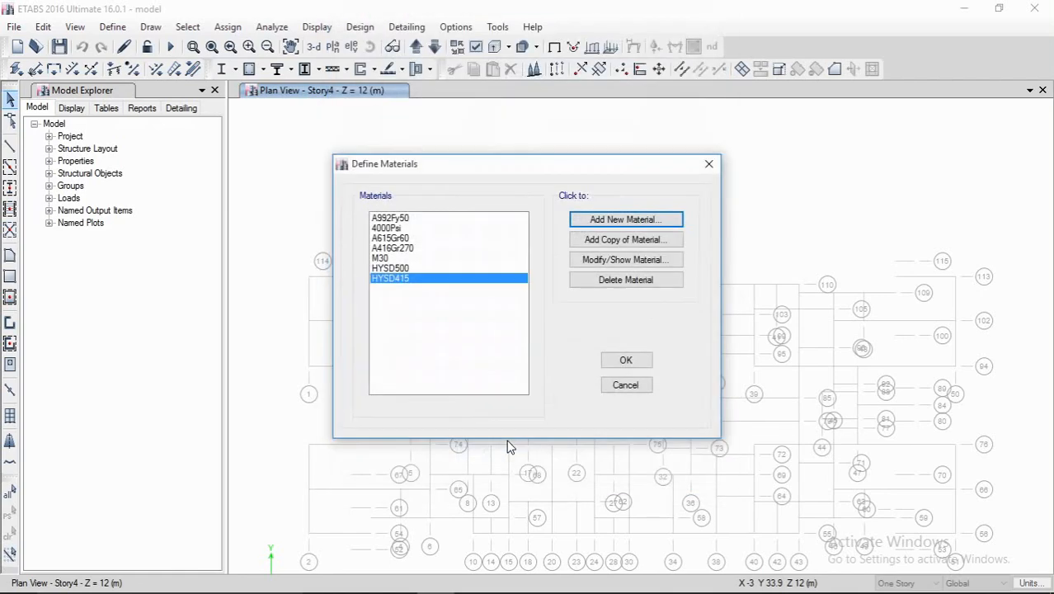
click(403, 259)
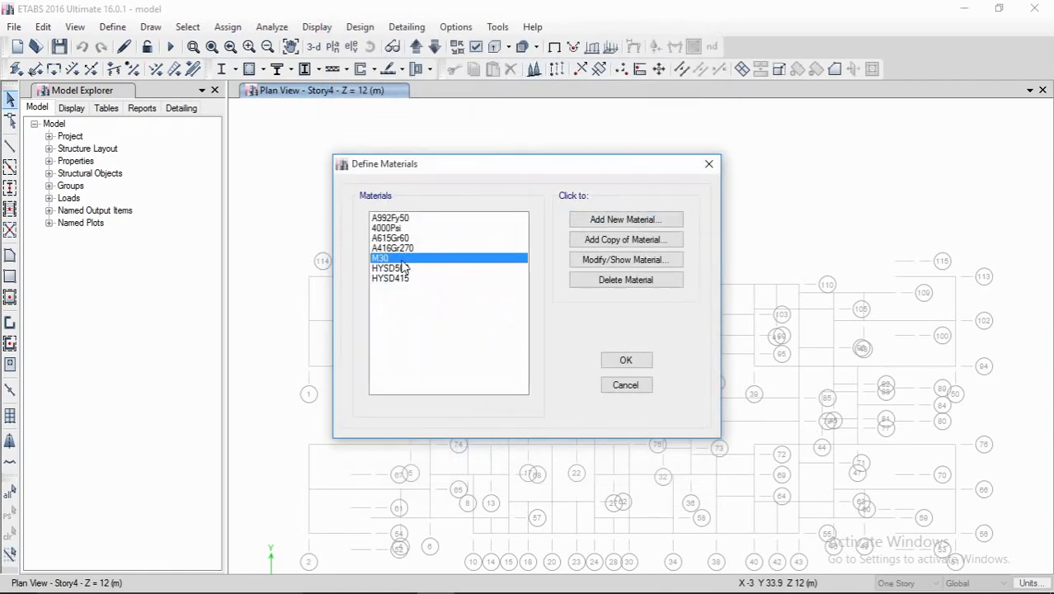
click(393, 269)
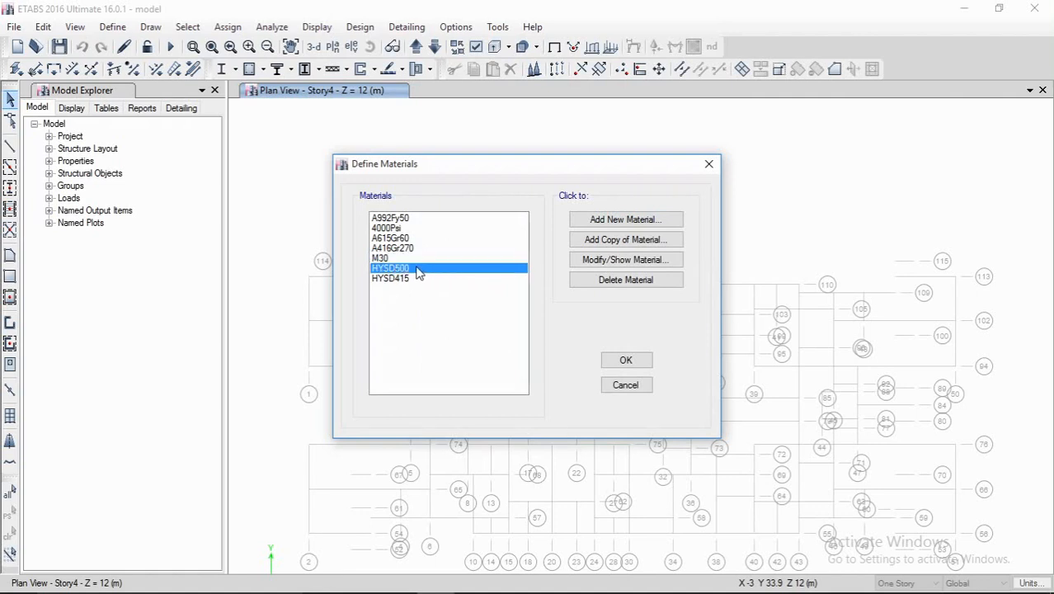
click(421, 279)
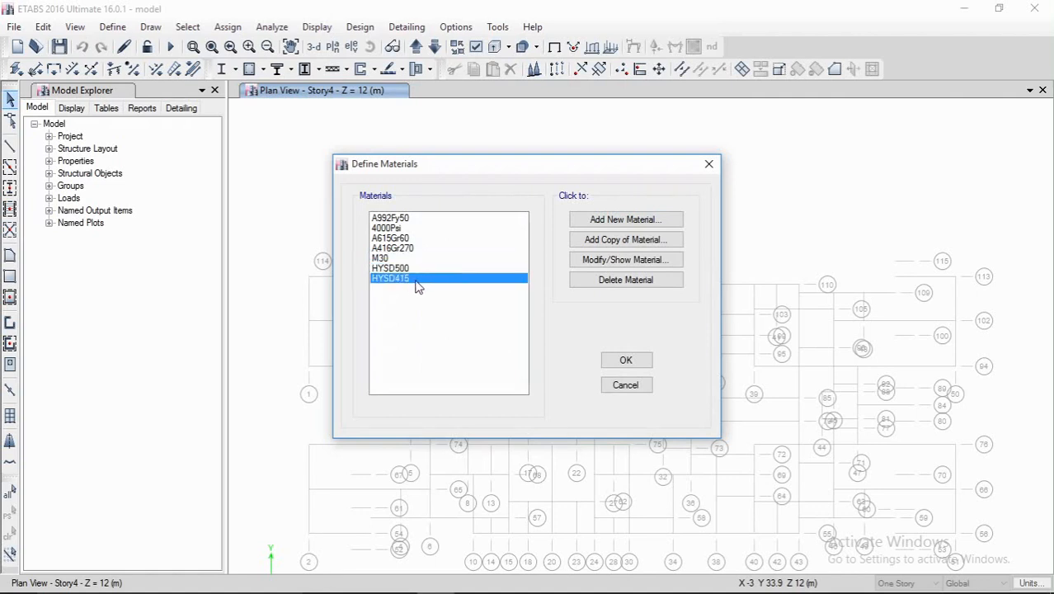
click(627, 362)
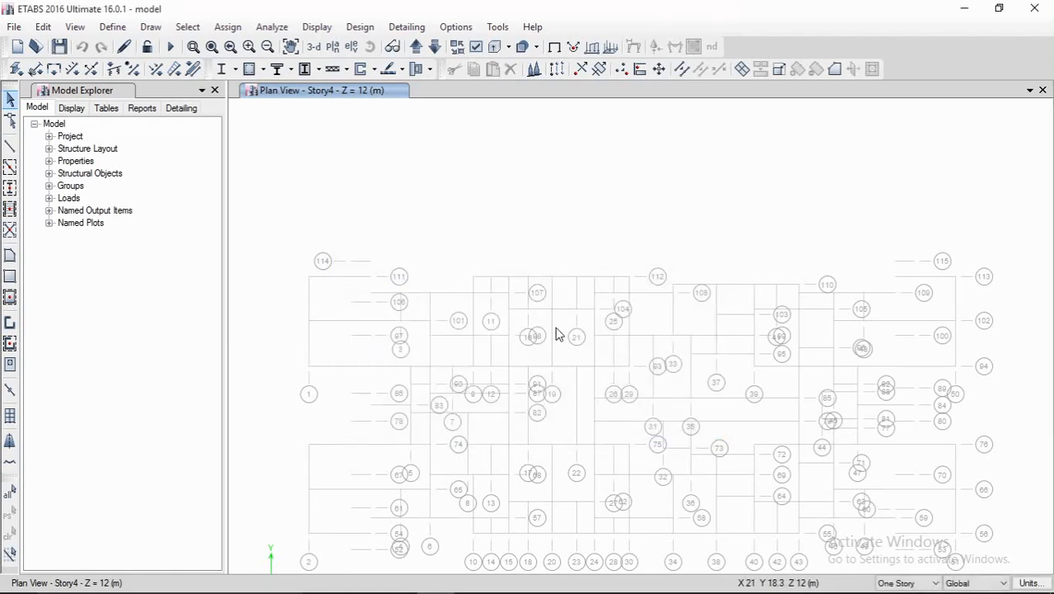
Step: Open the frame section properties and look through the list of predefined sections
click(109, 29)
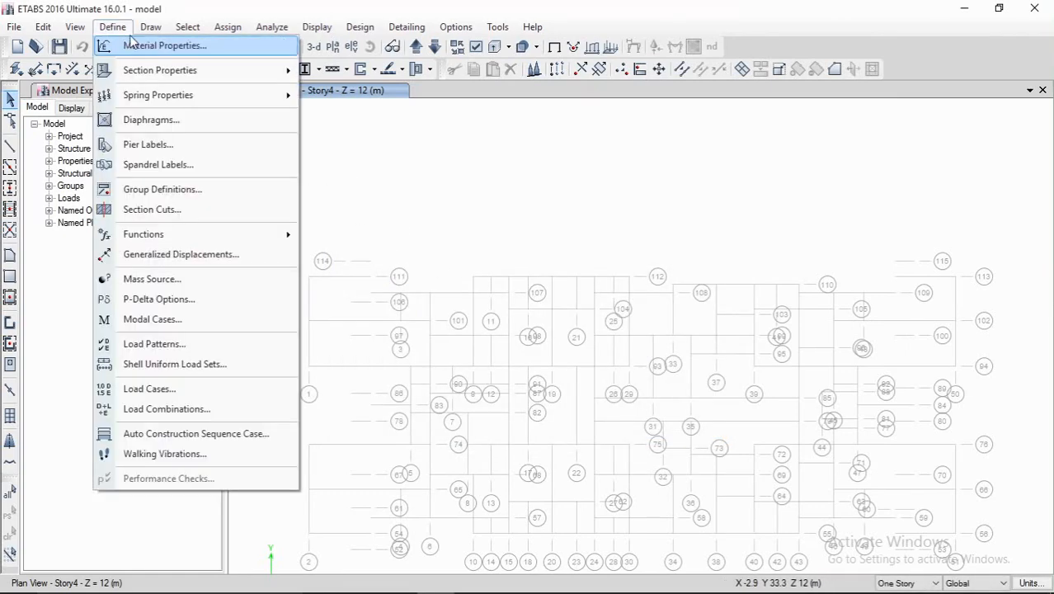
mouse_move(188, 71)
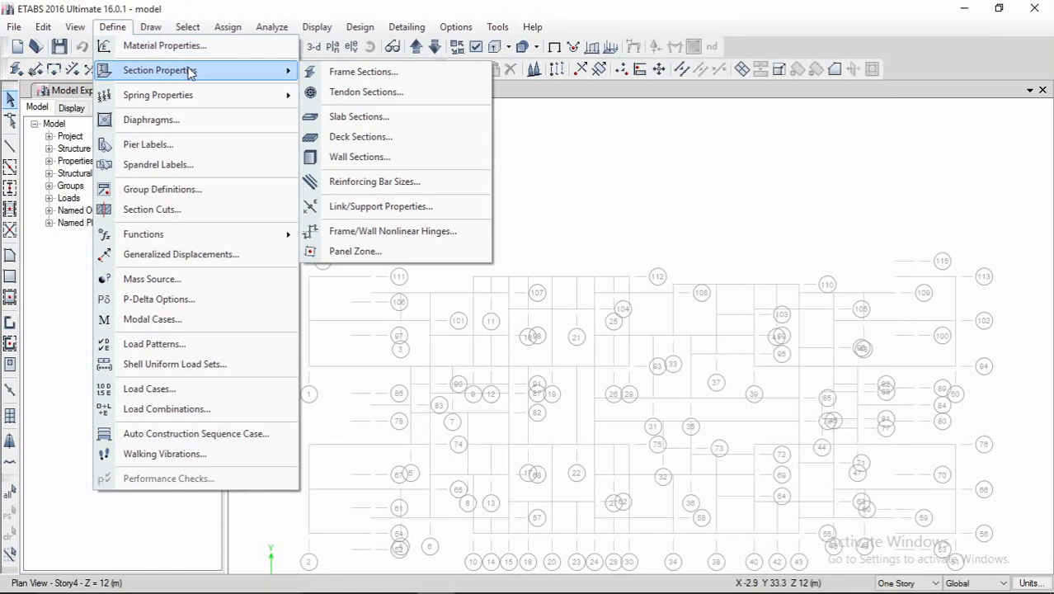
click(357, 73)
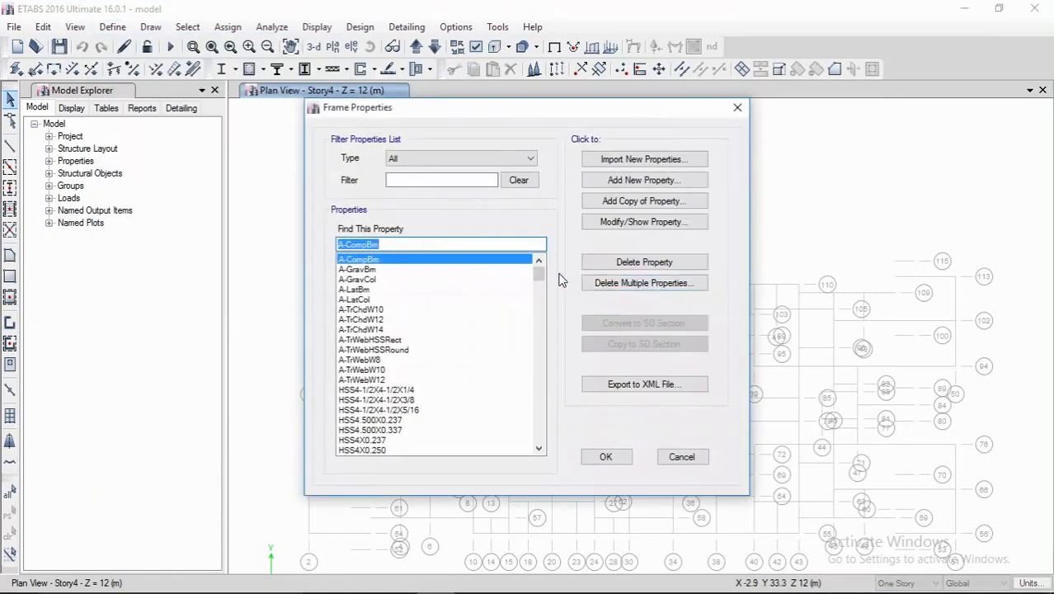
scroll(421, 318, down, 5)
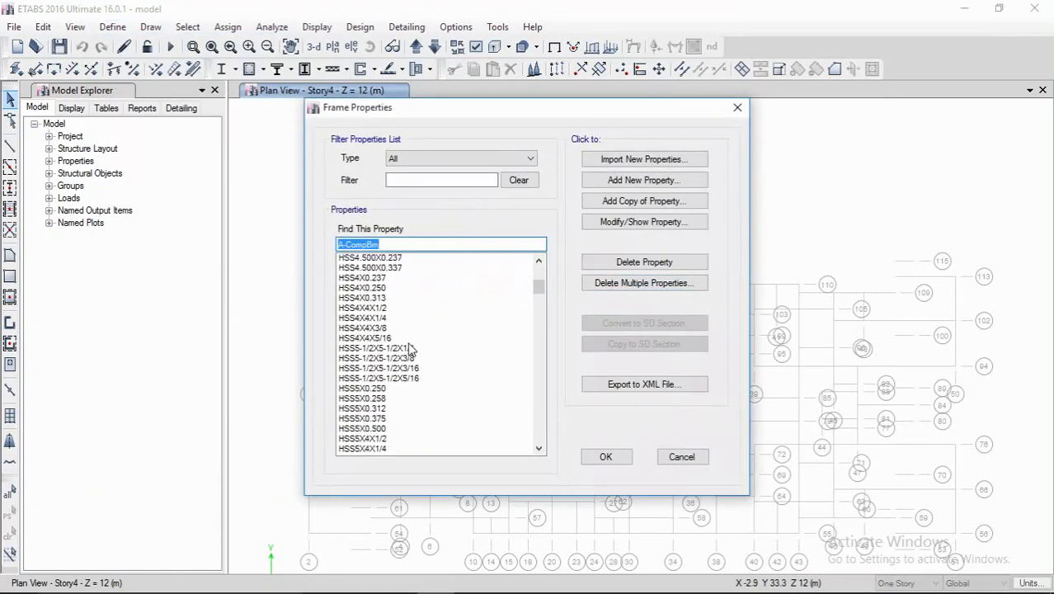
scroll(412, 352, up, 5)
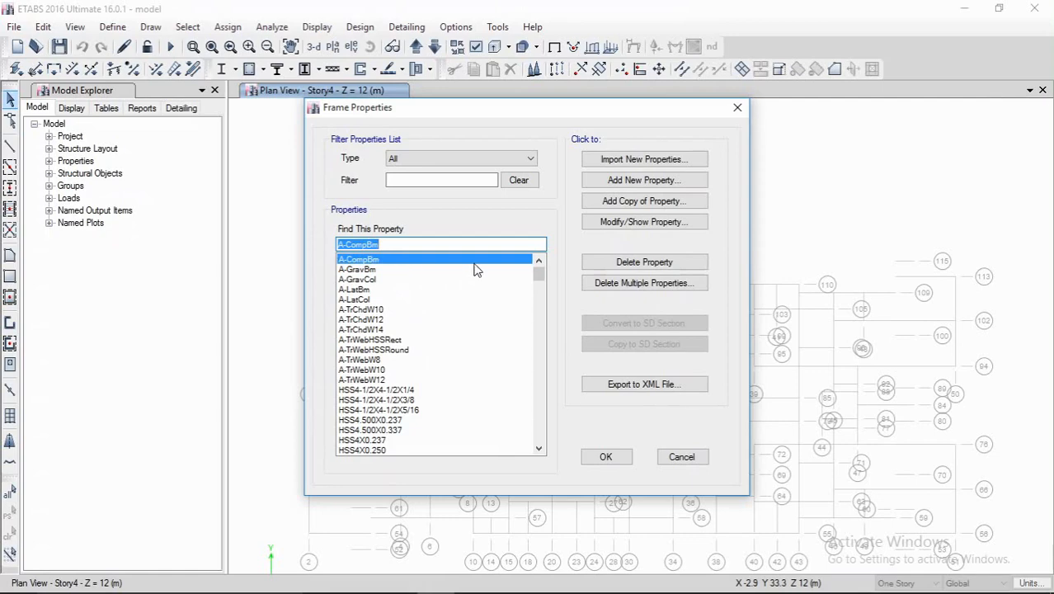
click(654, 285)
drag(499, 234, 492, 387)
click(485, 469)
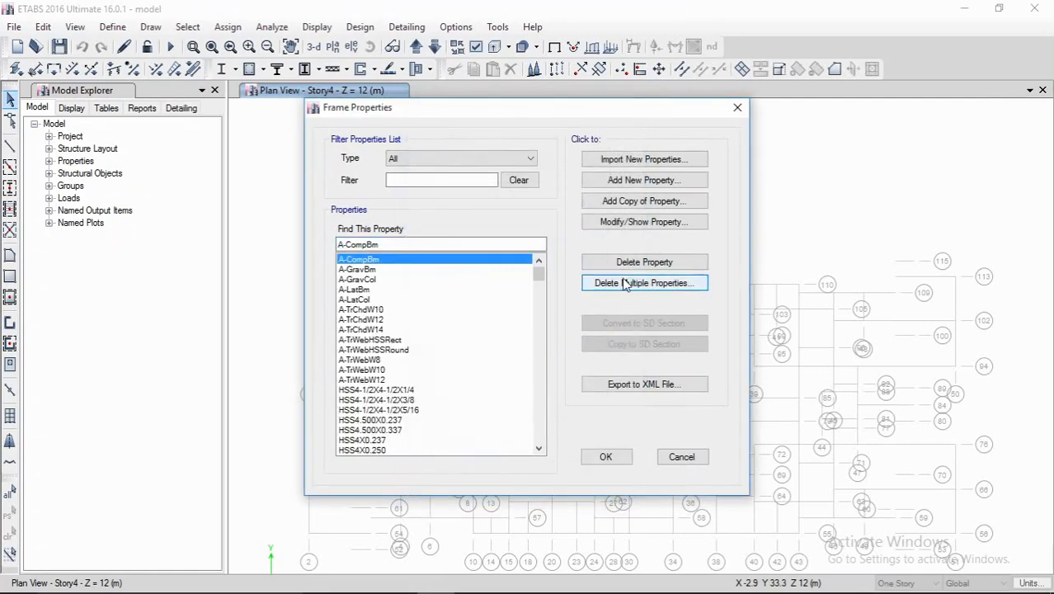
Step: Delete the predefined frame sections up to W33X118 together using multiple property deletion
click(652, 283)
drag(495, 234, 494, 373)
click(500, 426)
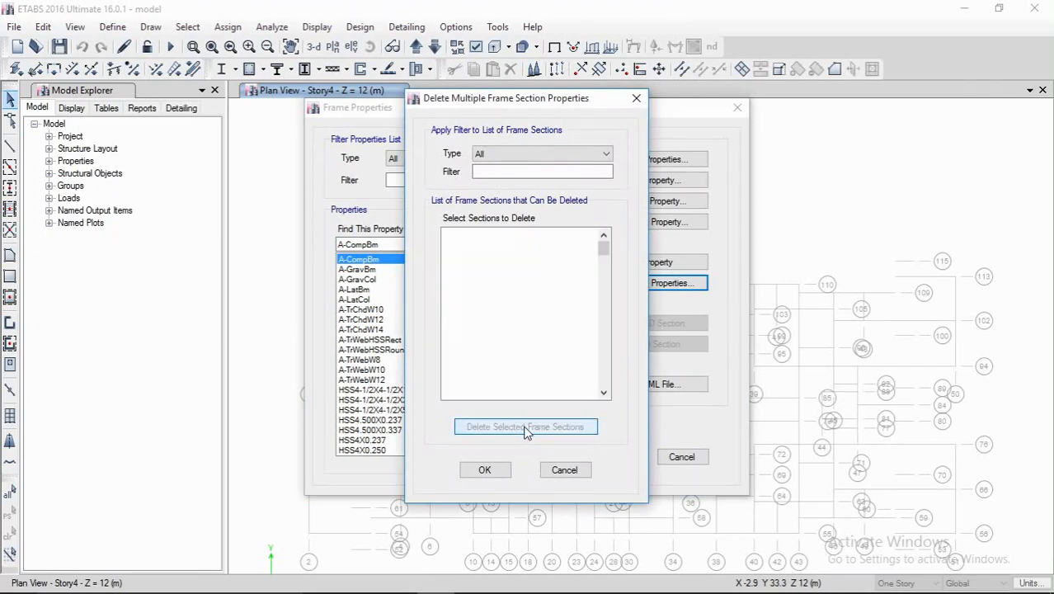
drag(516, 234, 543, 487)
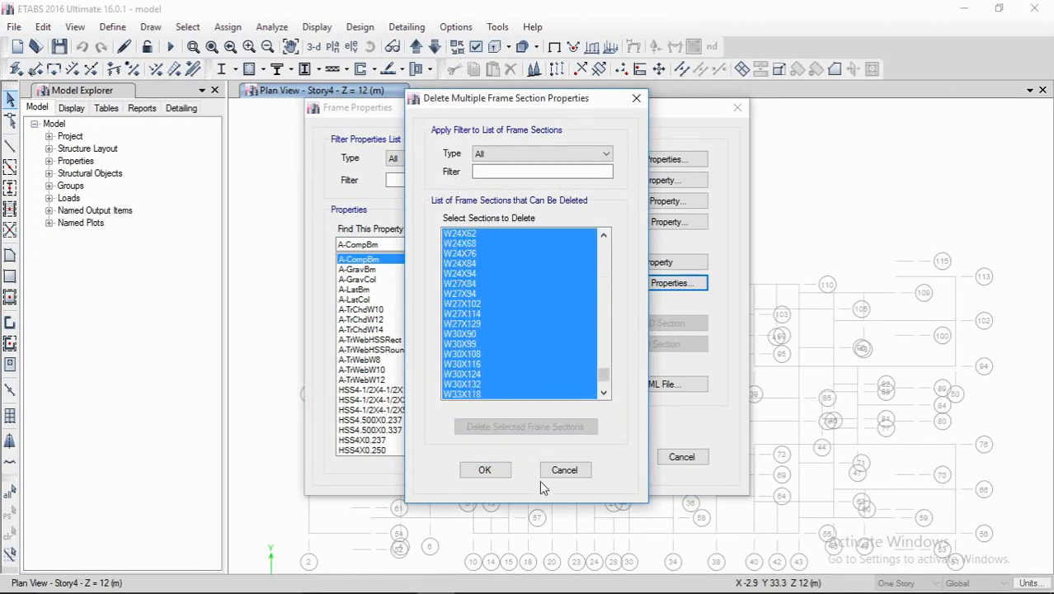
click(511, 427)
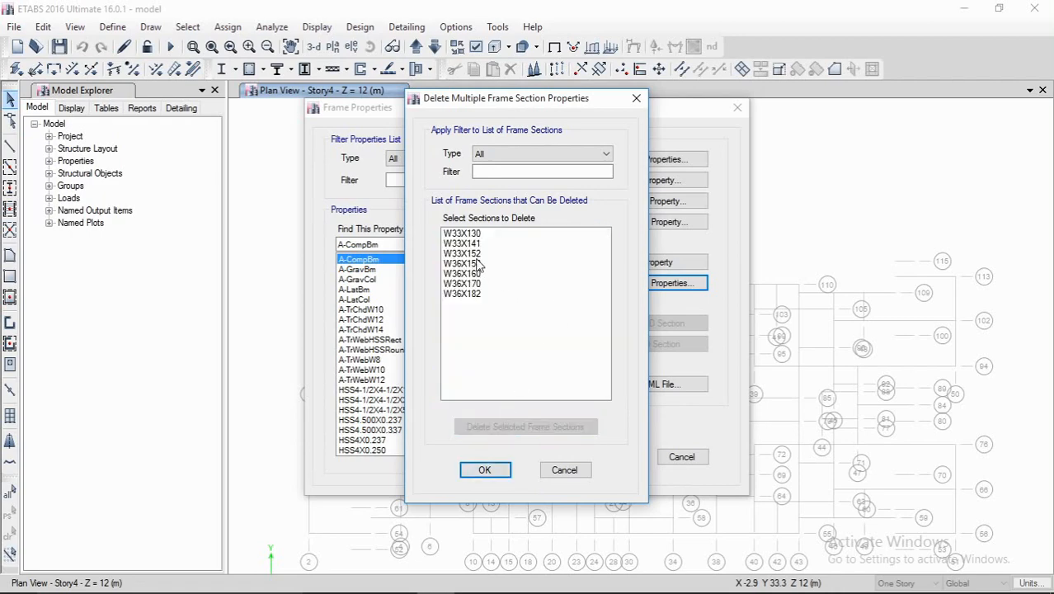
Step: Delete the remaining listed W33 and W36 frame sections and accept the reduced frame property list
drag(477, 234, 515, 395)
click(526, 427)
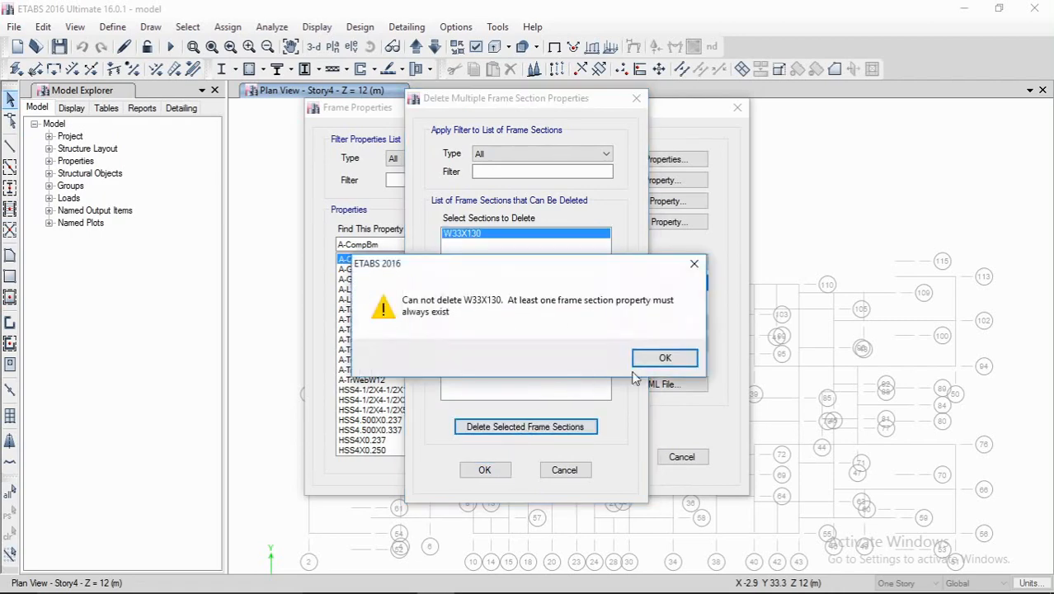
click(653, 359)
click(485, 467)
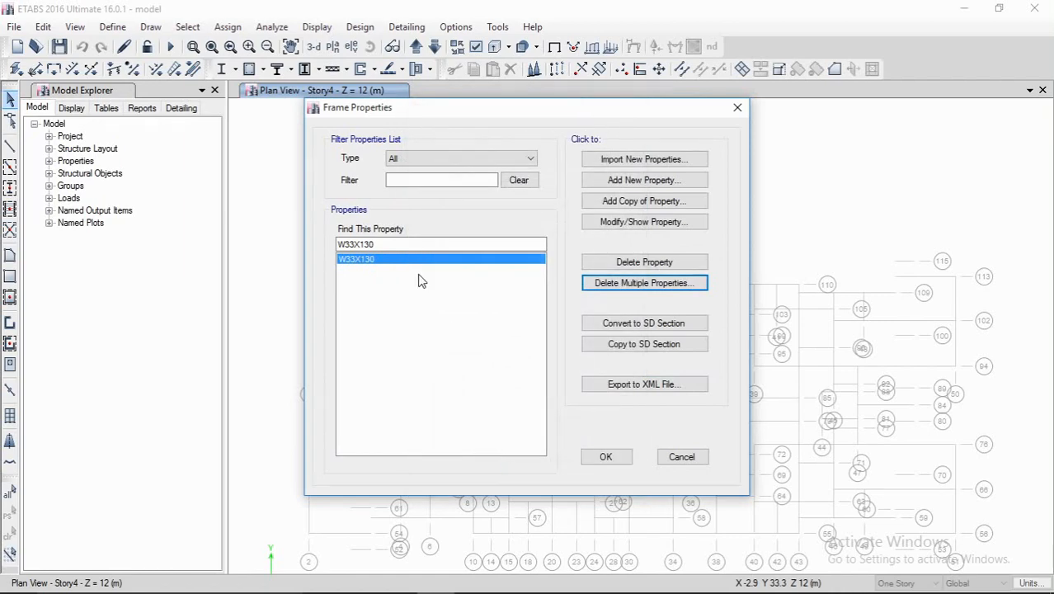
Step: Add a Concrete Rectangular frame section named B230x600 with M30 as its material
click(644, 178)
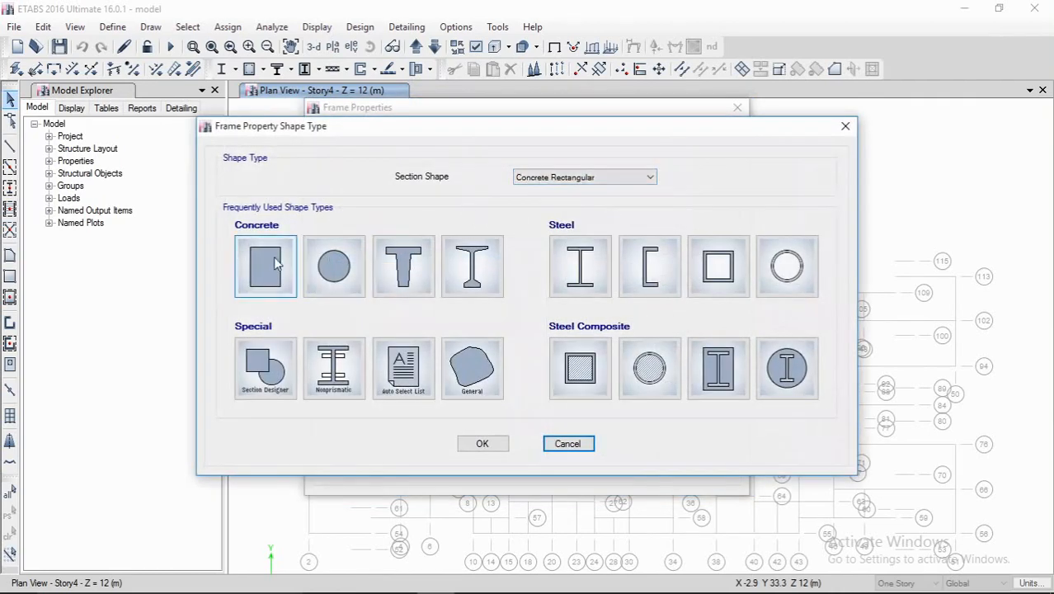
click(277, 262)
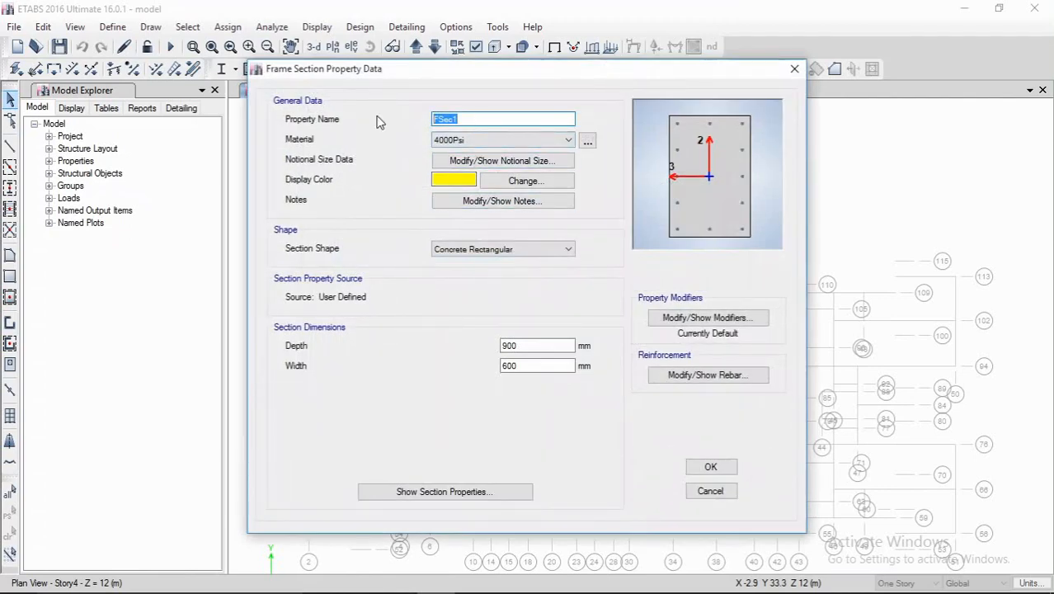
text(b)
key(BackSpace)
text(B230x600)
click(516, 140)
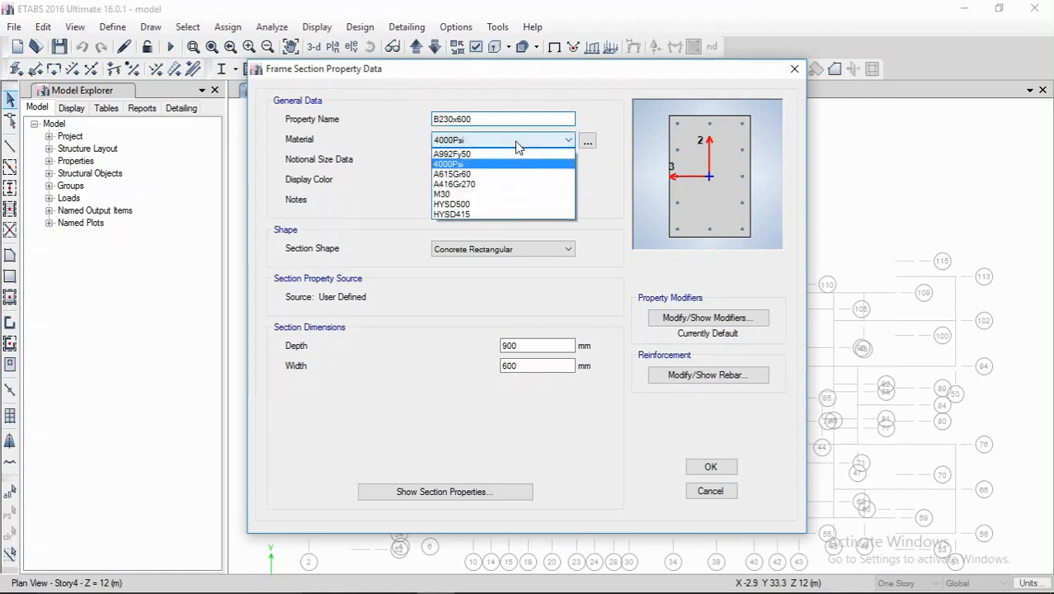
click(486, 194)
click(511, 250)
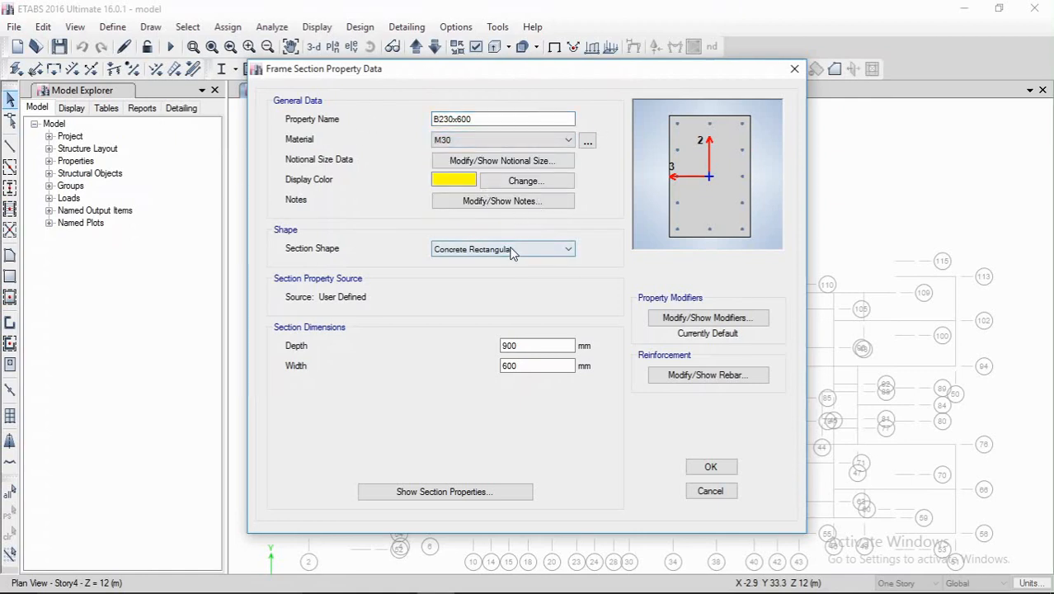
Step: Set the B230x600 section's depth to 600 mm and its width to 230 mm
drag(546, 347, 453, 352)
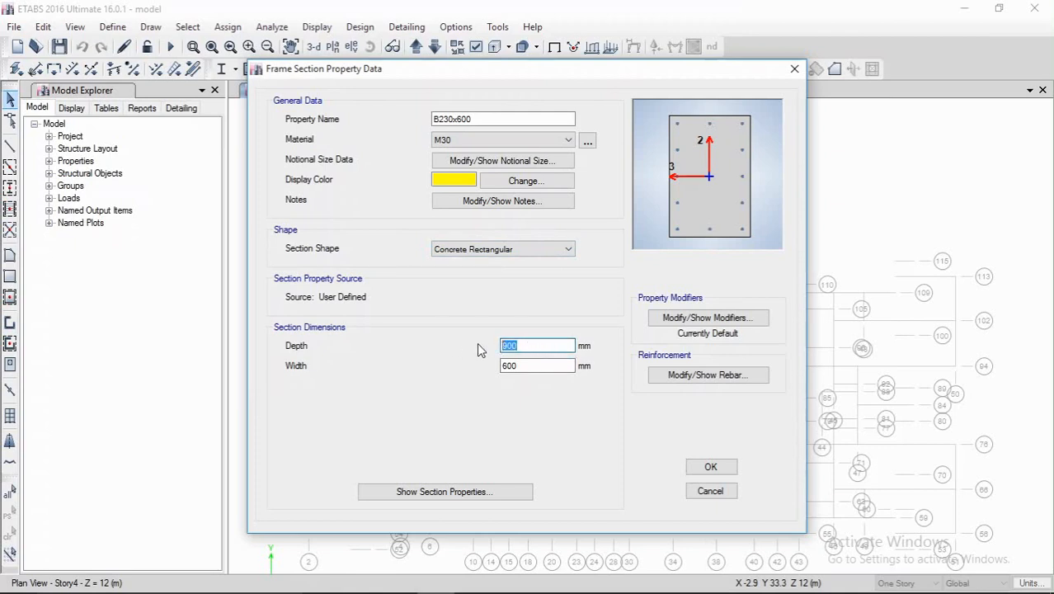
text(60)
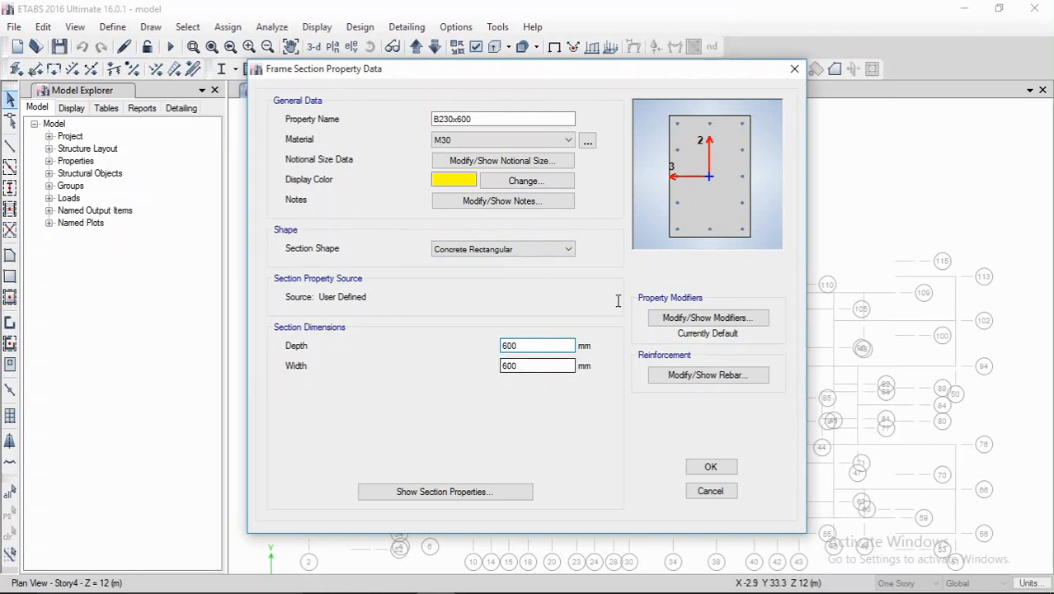
double_click(546, 365)
text(230)
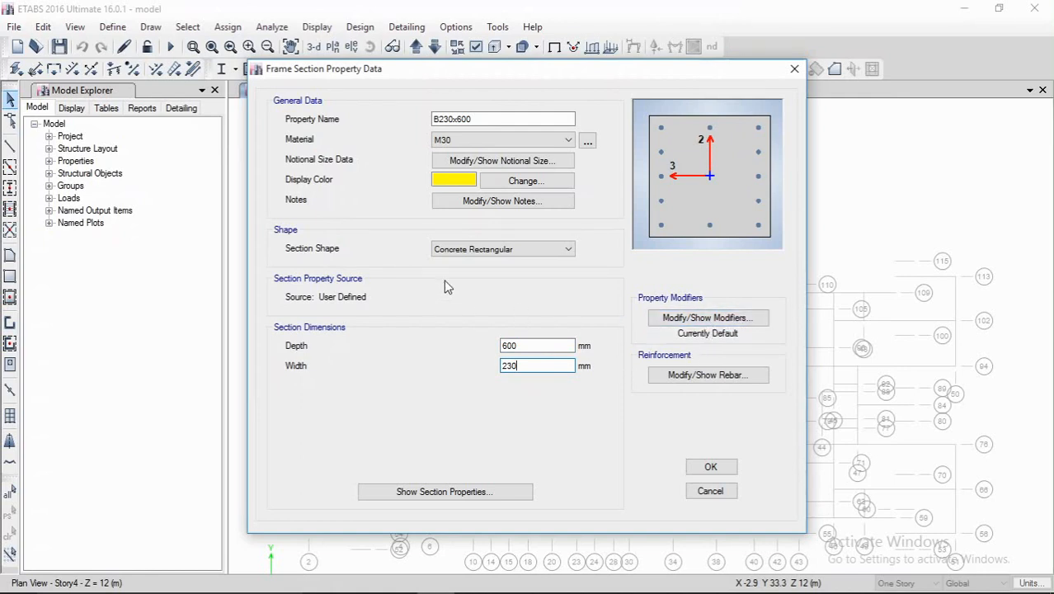
Step: Open the section's reinforcement data and set the design type to M3 Design Only (Beam)
drag(541, 75, 512, 82)
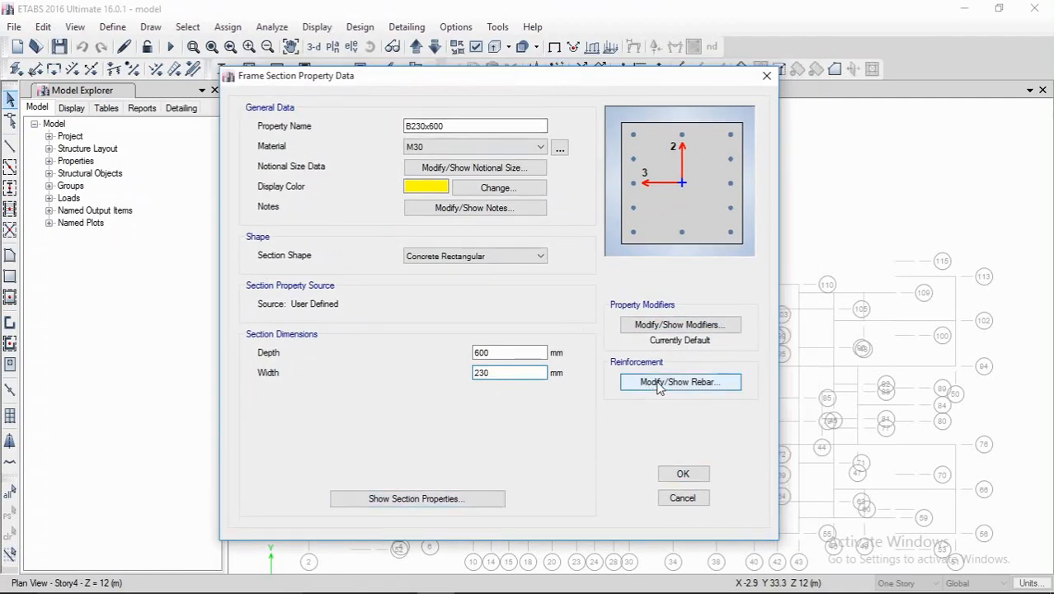
click(730, 389)
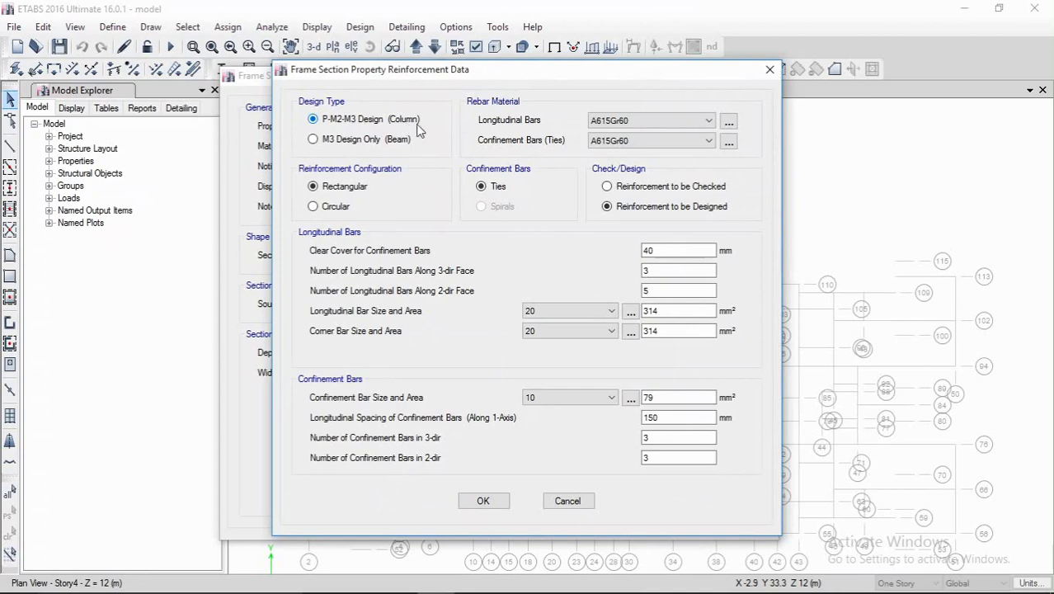
click(330, 141)
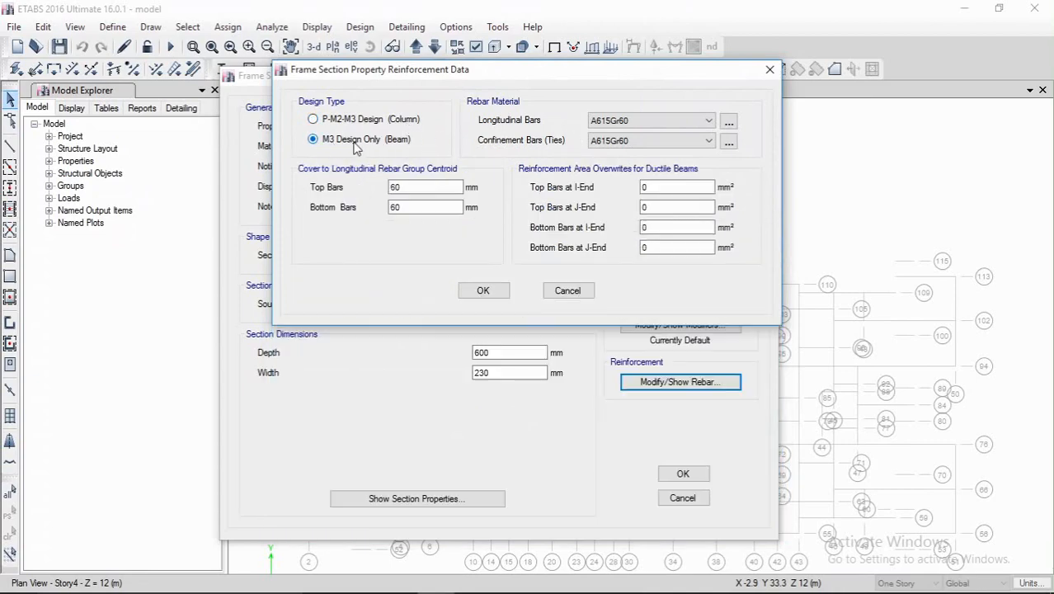
Step: Assign HYSD500 to the beam's longitudinal bars and HYSD415 to its ties, and accept the B230x600 section
click(642, 122)
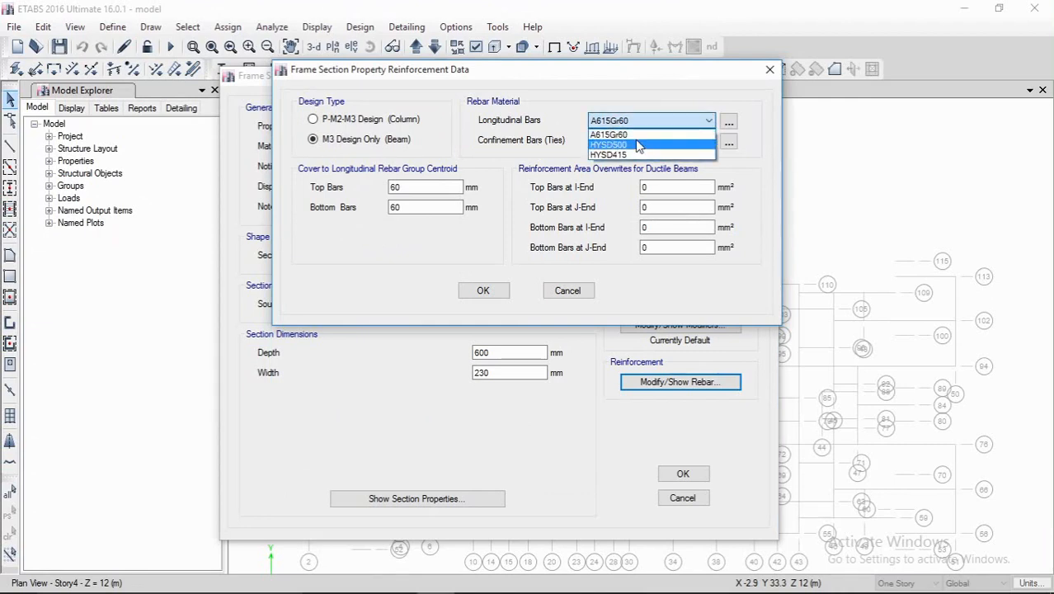
click(640, 144)
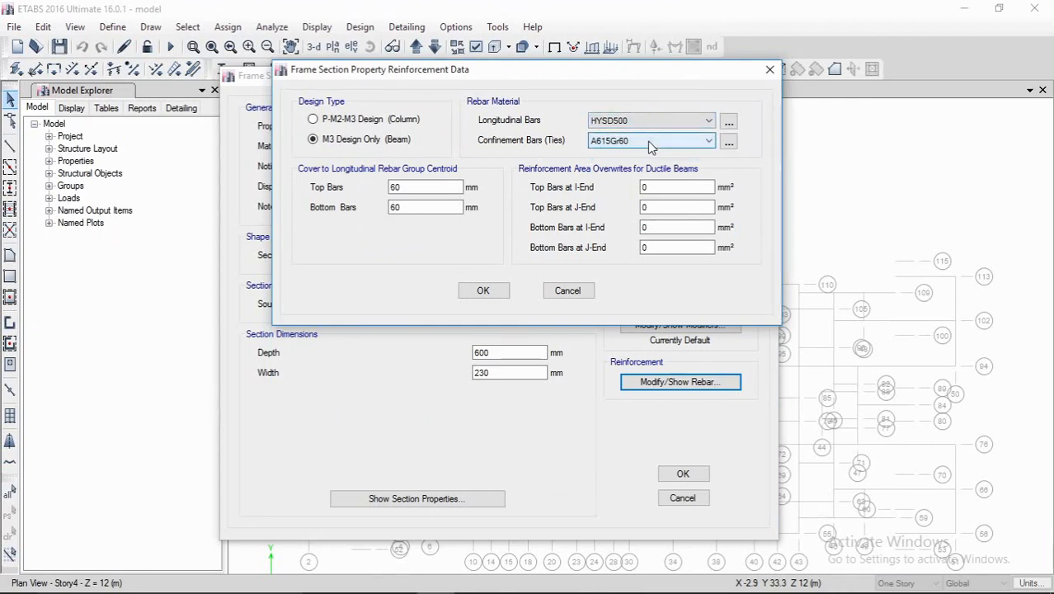
click(650, 144)
click(639, 176)
click(433, 188)
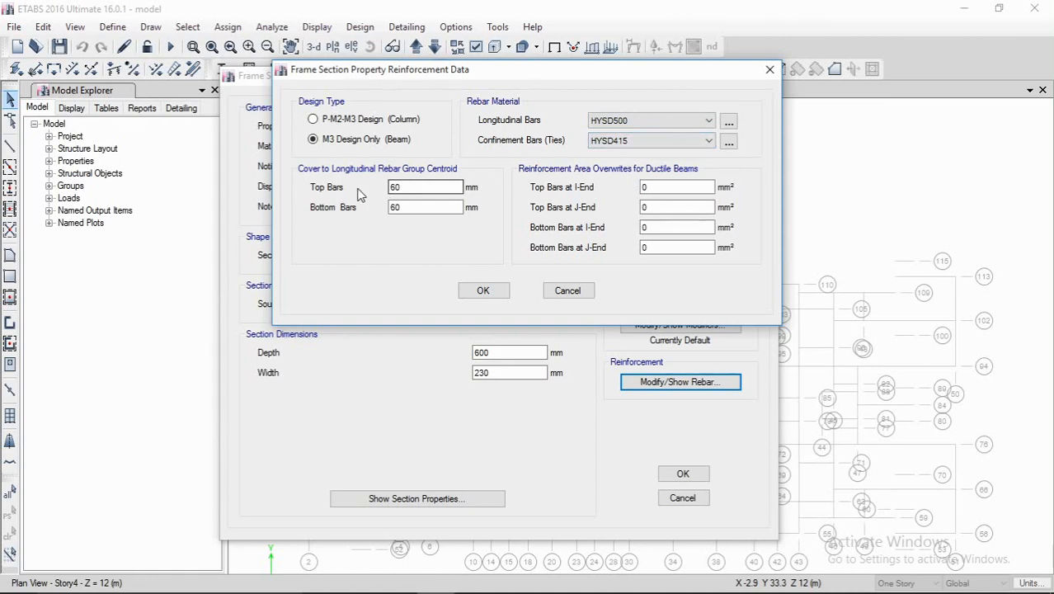
double_click(404, 188)
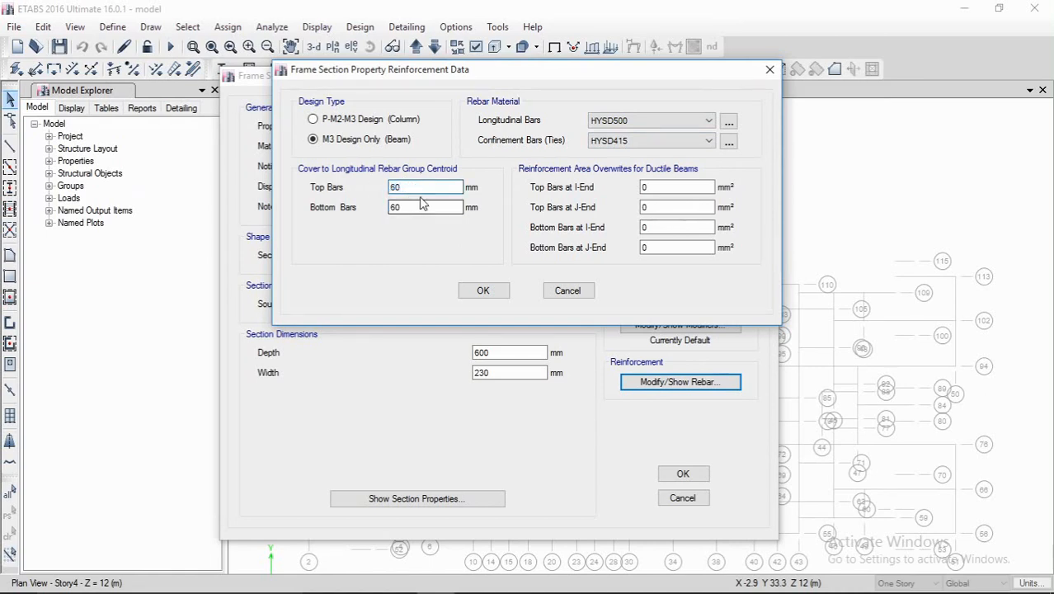
click(483, 290)
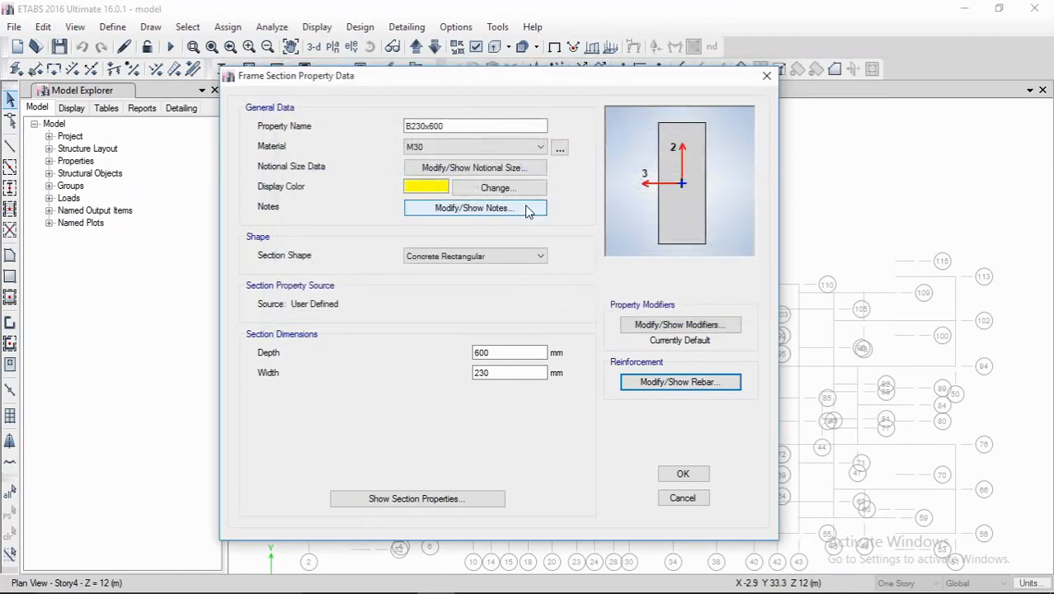
click(683, 475)
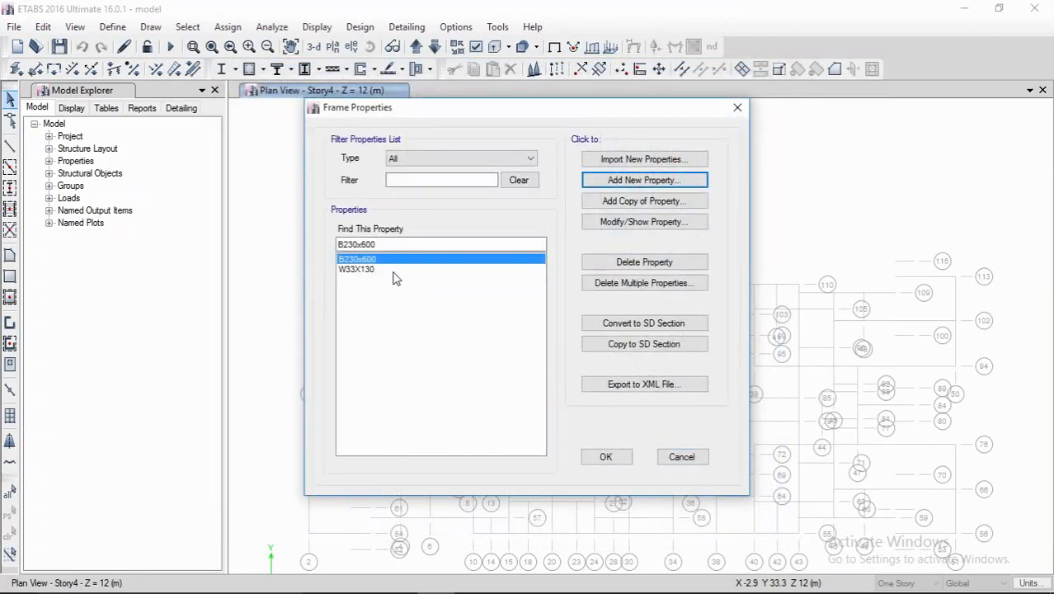
Step: Delete the W33X130 frame section and accept the frame property list
click(388, 269)
click(644, 261)
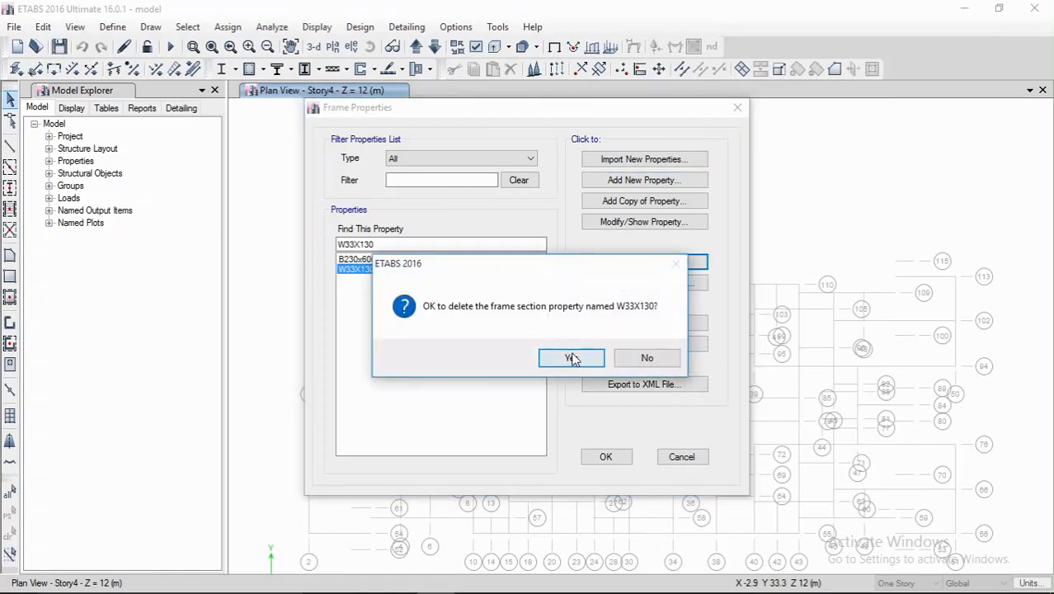
click(573, 358)
click(606, 457)
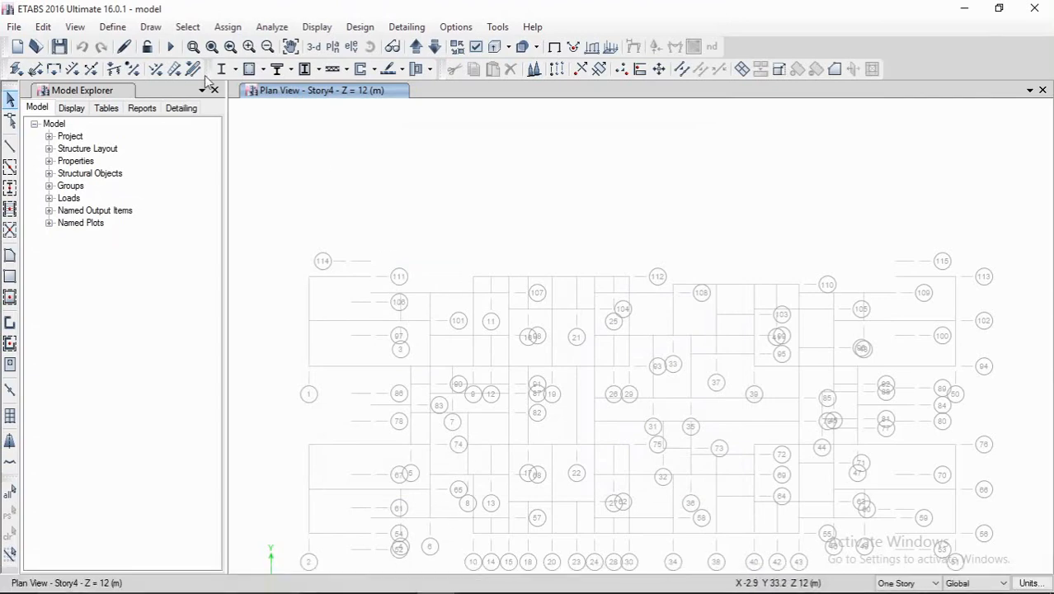
Step: Add a Concrete Rectangular frame section named C230X600 with M30 as its material
click(122, 30)
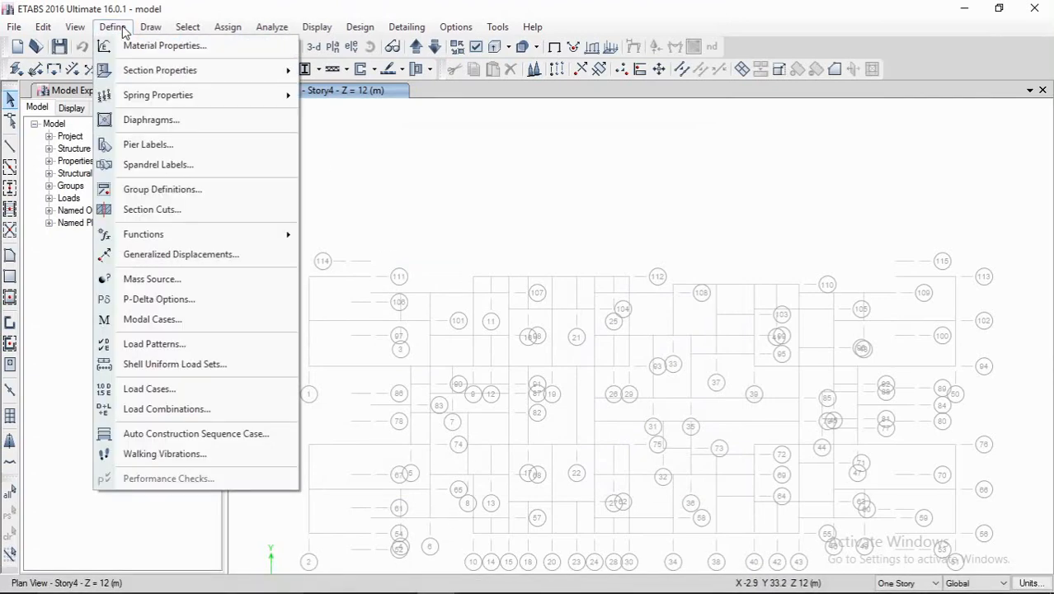
mouse_move(131, 82)
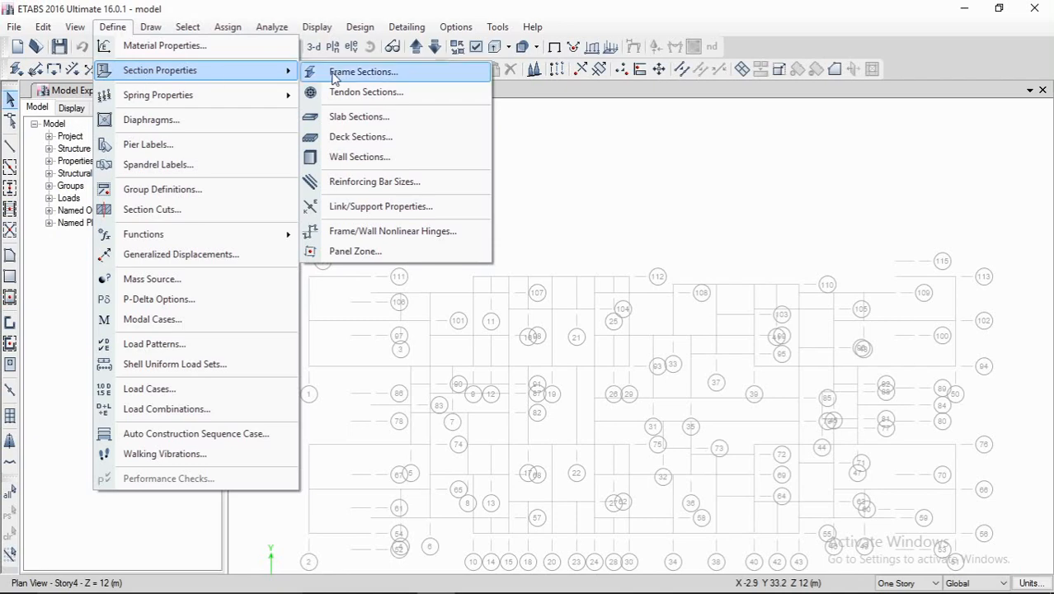
click(363, 72)
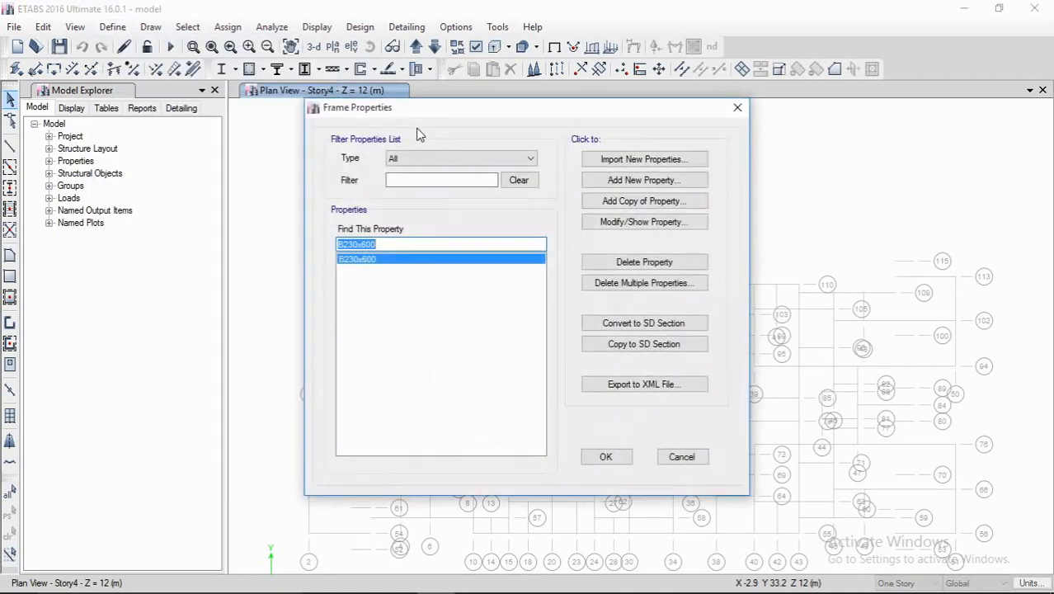
click(644, 180)
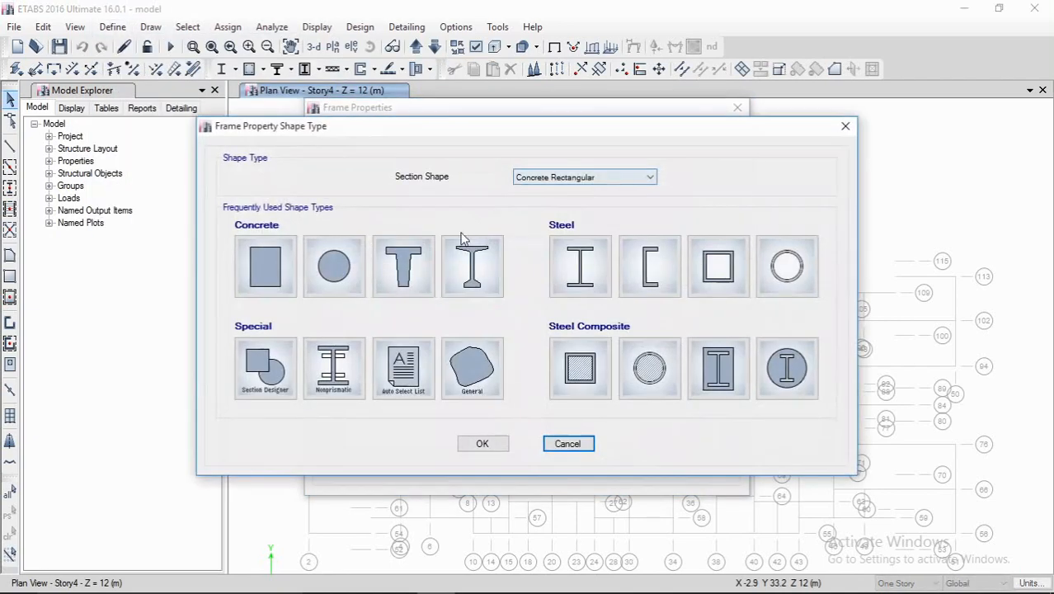
click(266, 266)
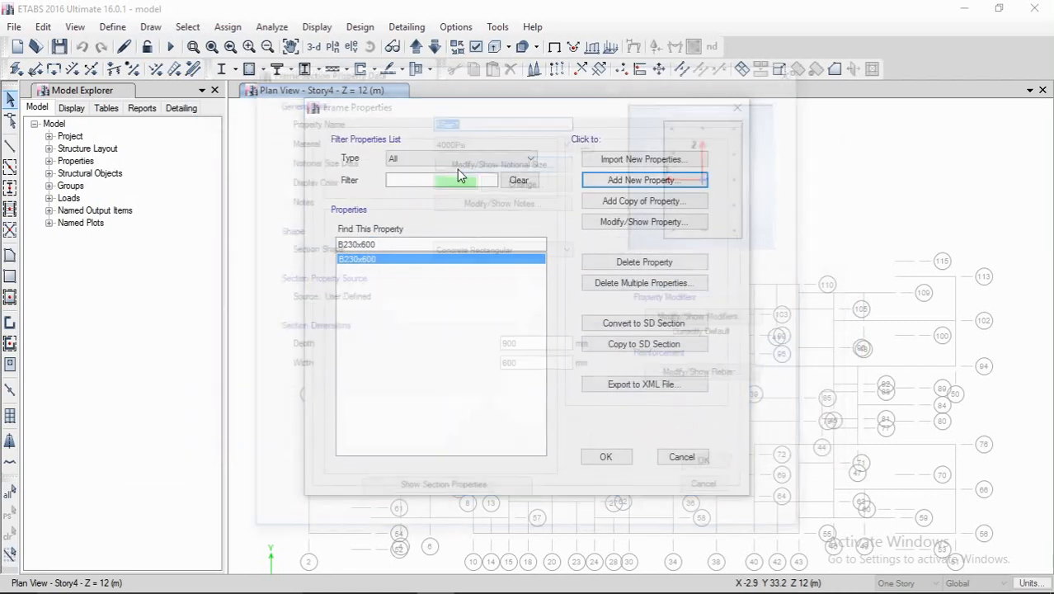
text(C)
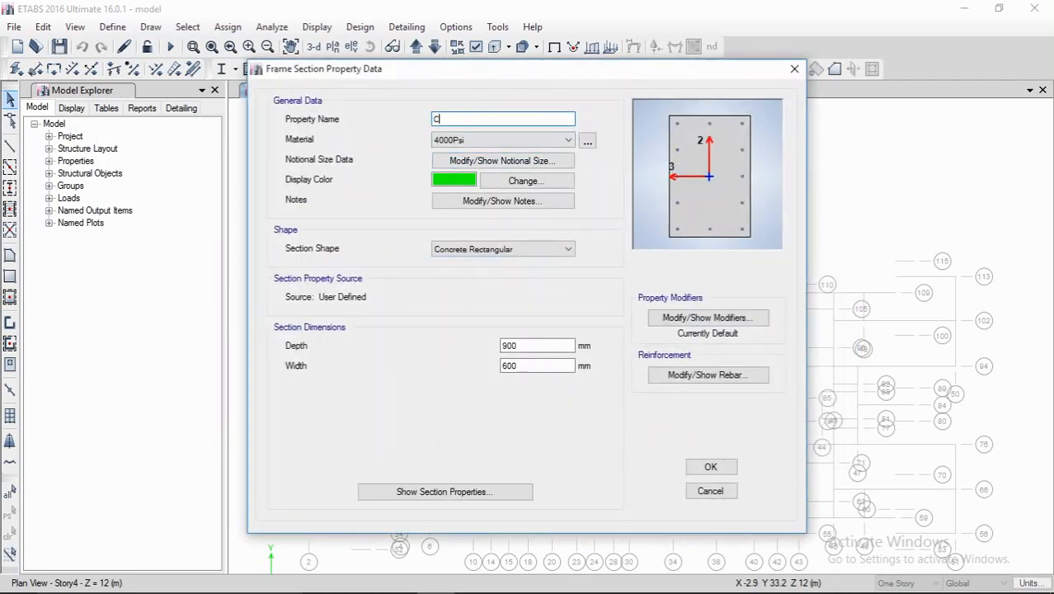
text(230X600)
click(565, 140)
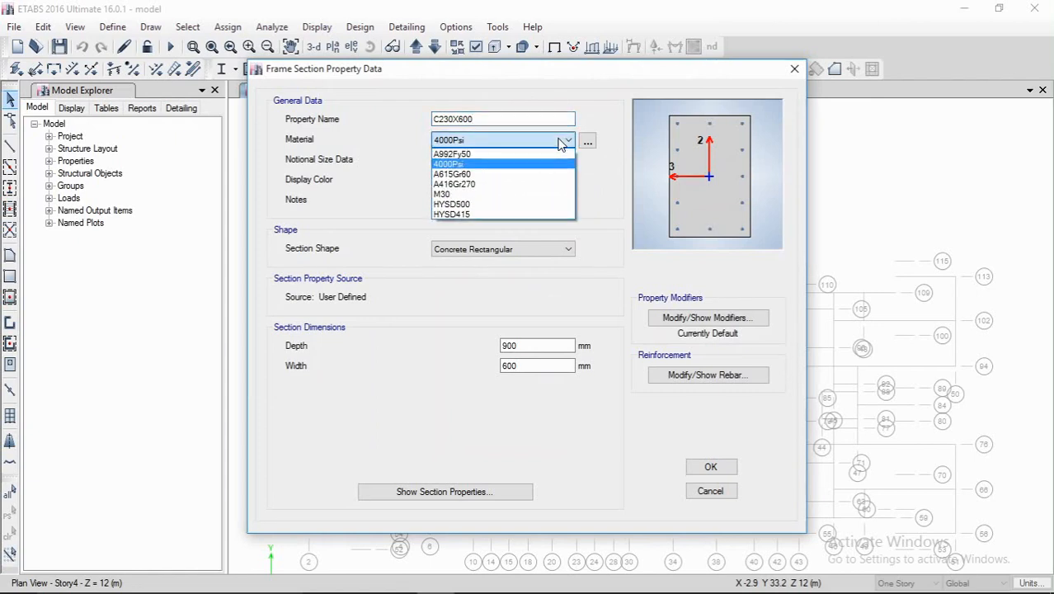
click(495, 194)
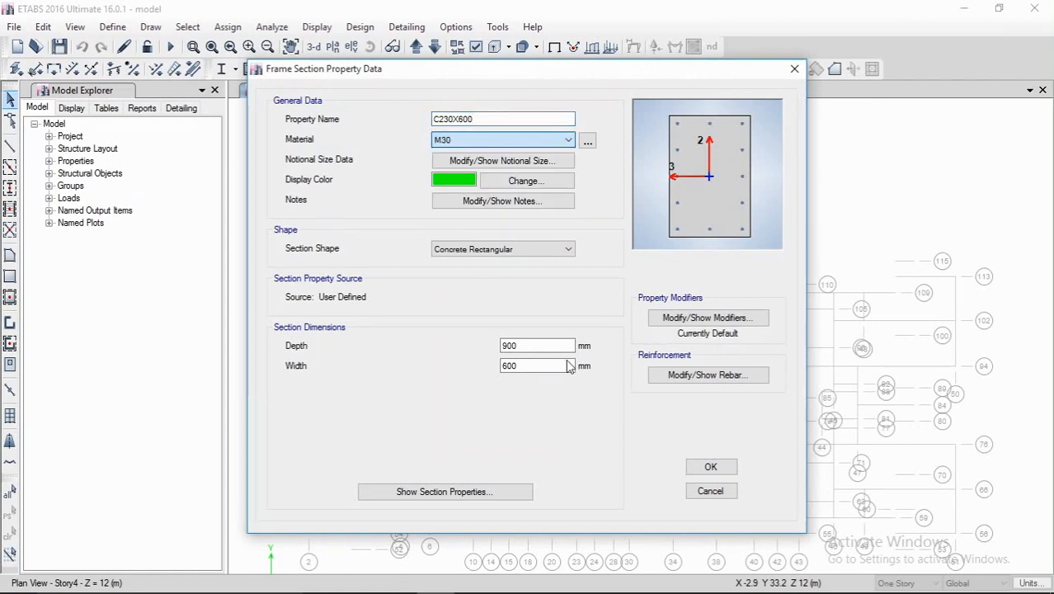
Step: Set the C230X600 section's depth to 600 mm and its width to 230 mm
drag(538, 347, 468, 347)
text(600)
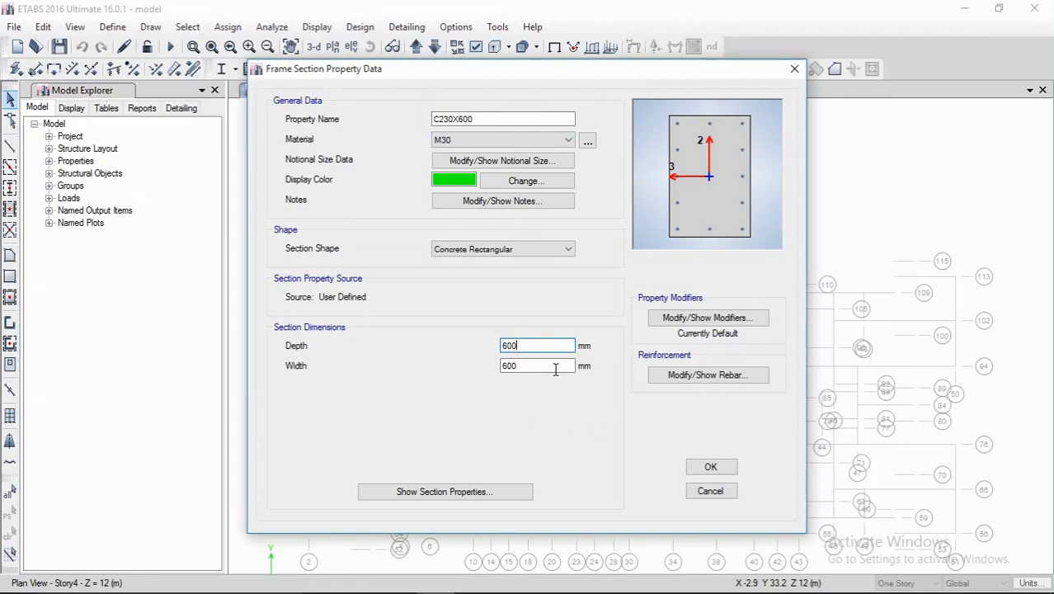
click(499, 366)
drag(521, 366, 467, 372)
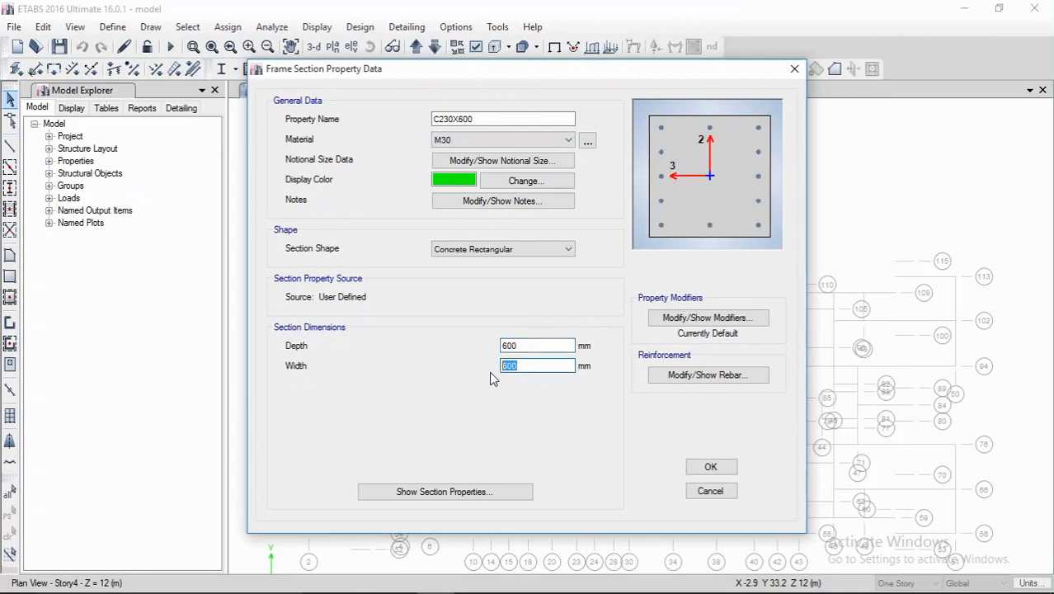
text(230)
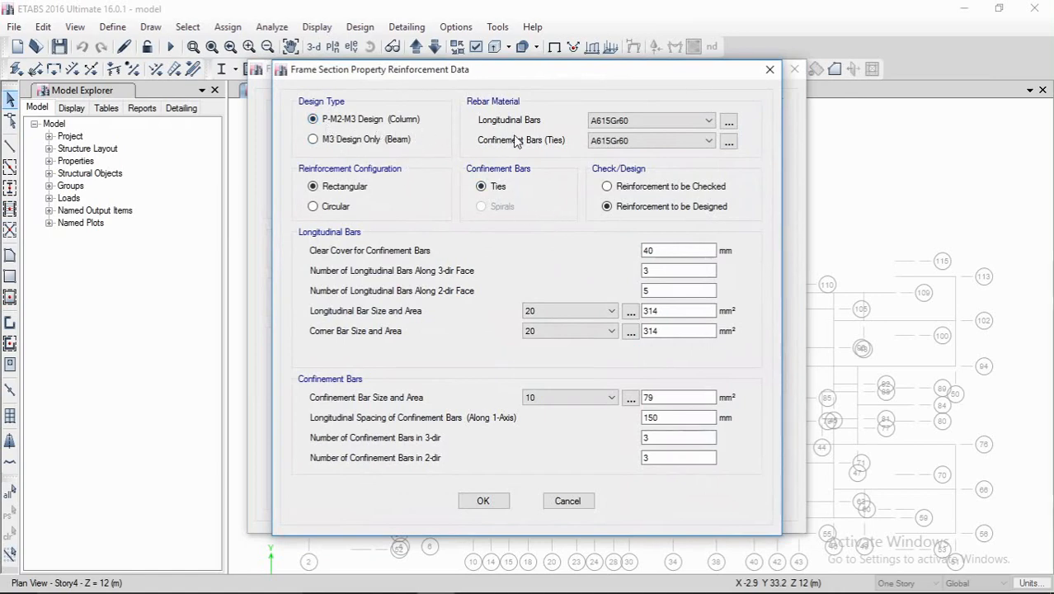
Step: Assign HYSD500 to the column's longitudinal bars and HYSD415 to its ties, and accept the C230X600 section
click(648, 117)
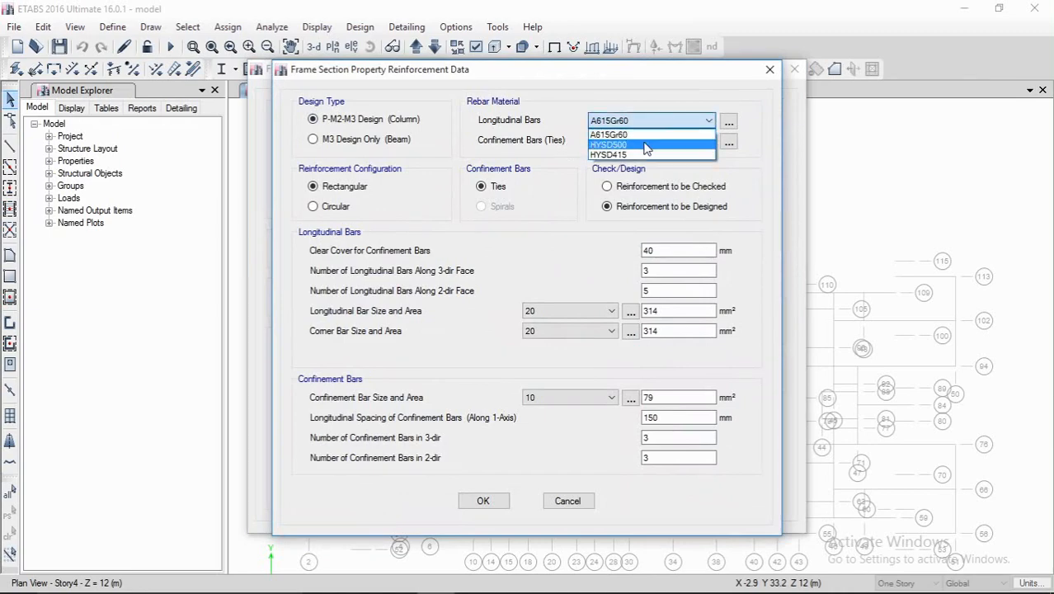
click(647, 146)
click(646, 145)
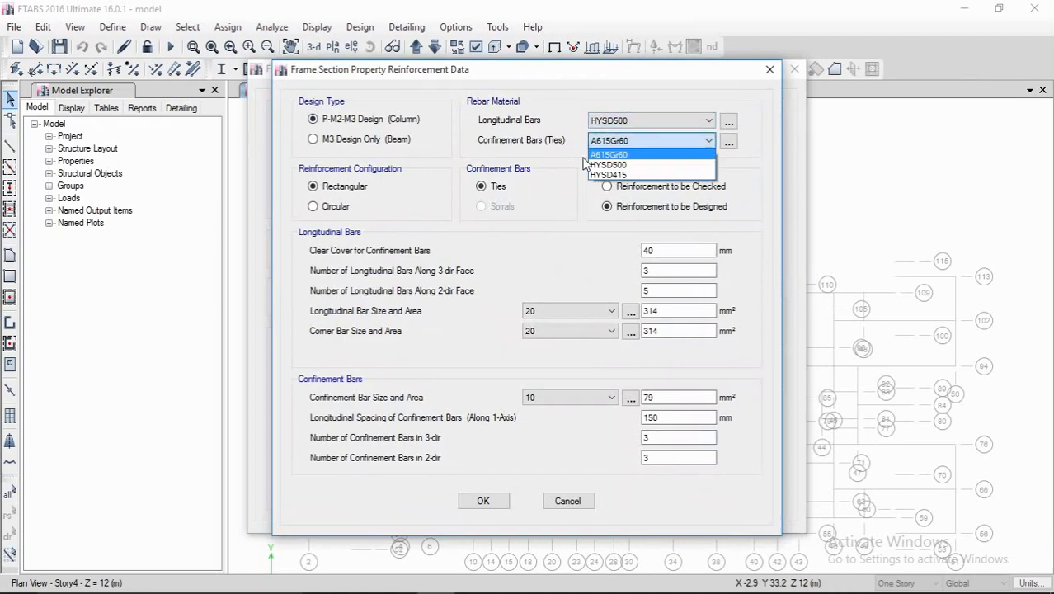
click(632, 175)
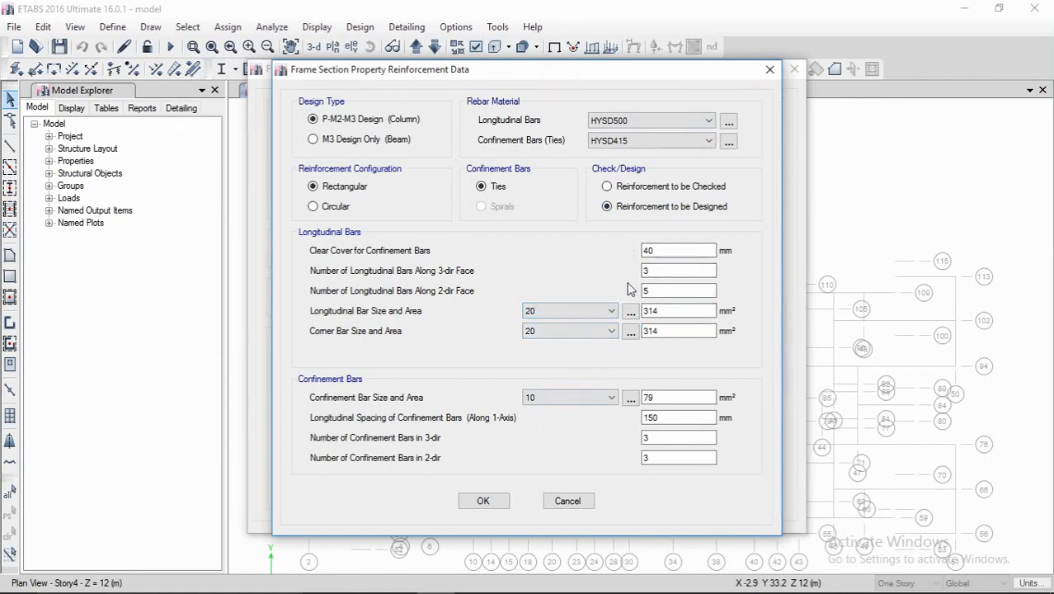
click(485, 499)
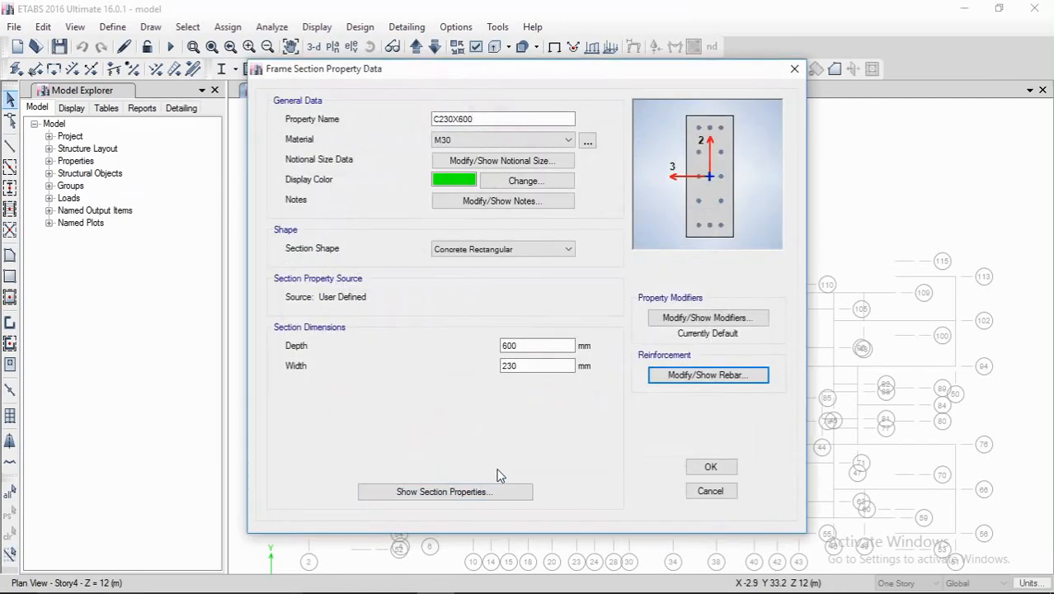
click(710, 468)
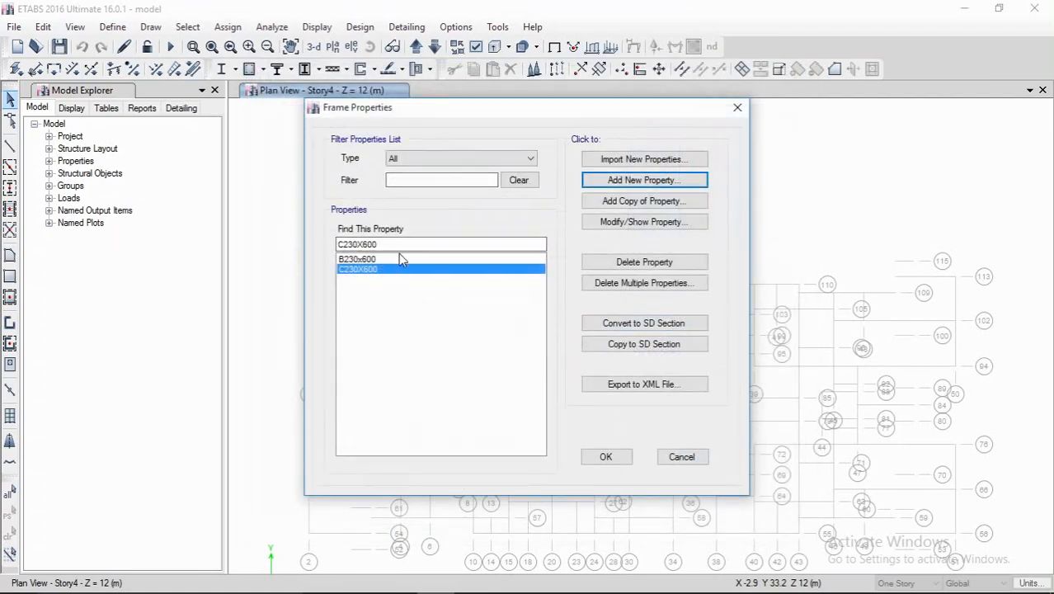
click(606, 457)
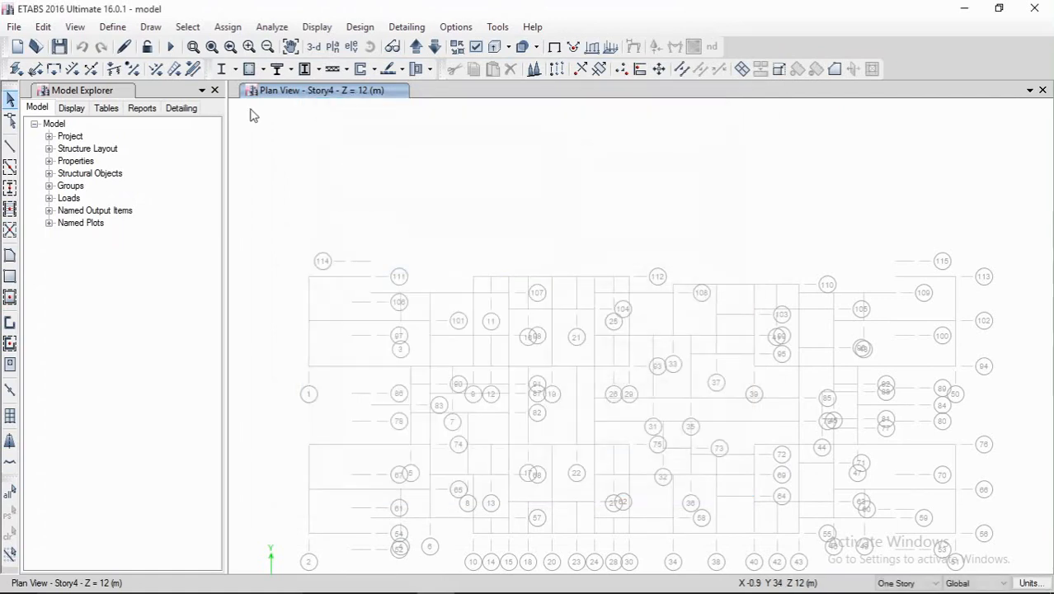
Step: Delete the Plank1 property from the slab sections
click(112, 27)
mouse_move(188, 75)
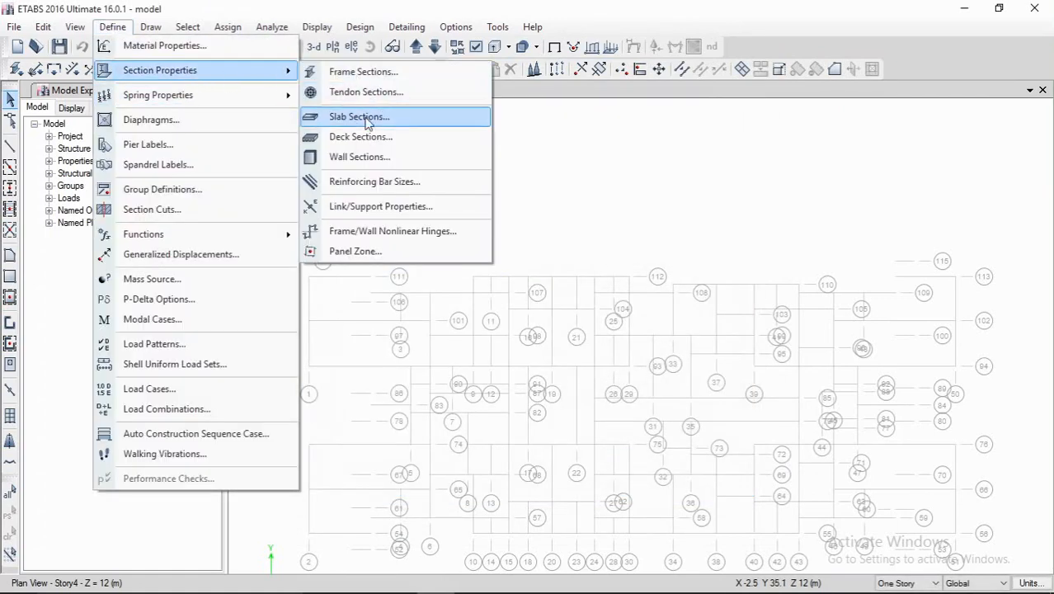
click(334, 118)
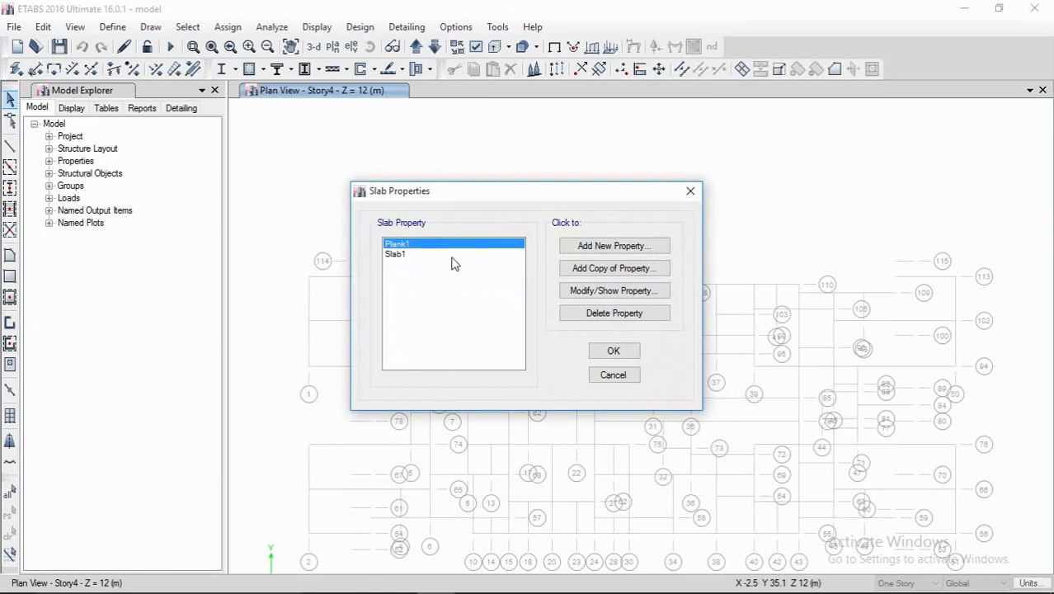
click(602, 312)
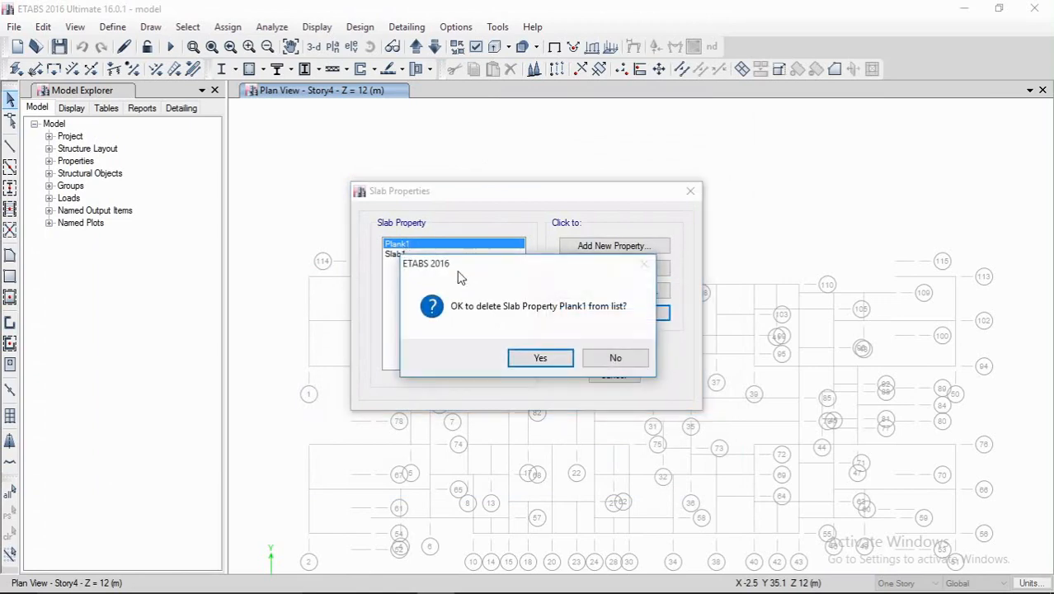
click(539, 357)
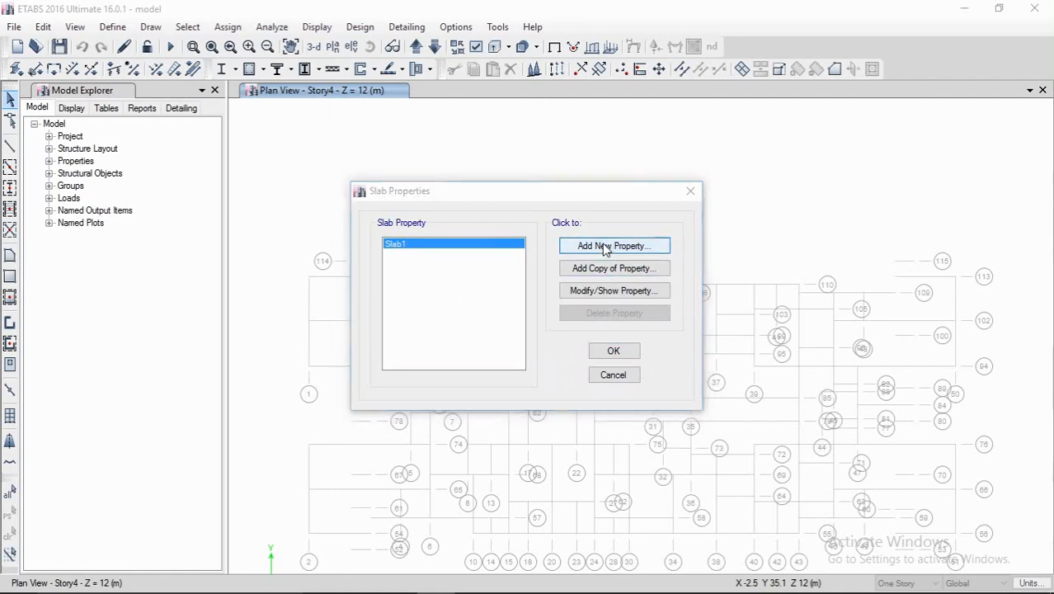
Step: Add a slab property named Slab150 with M30 as its slab material
click(607, 248)
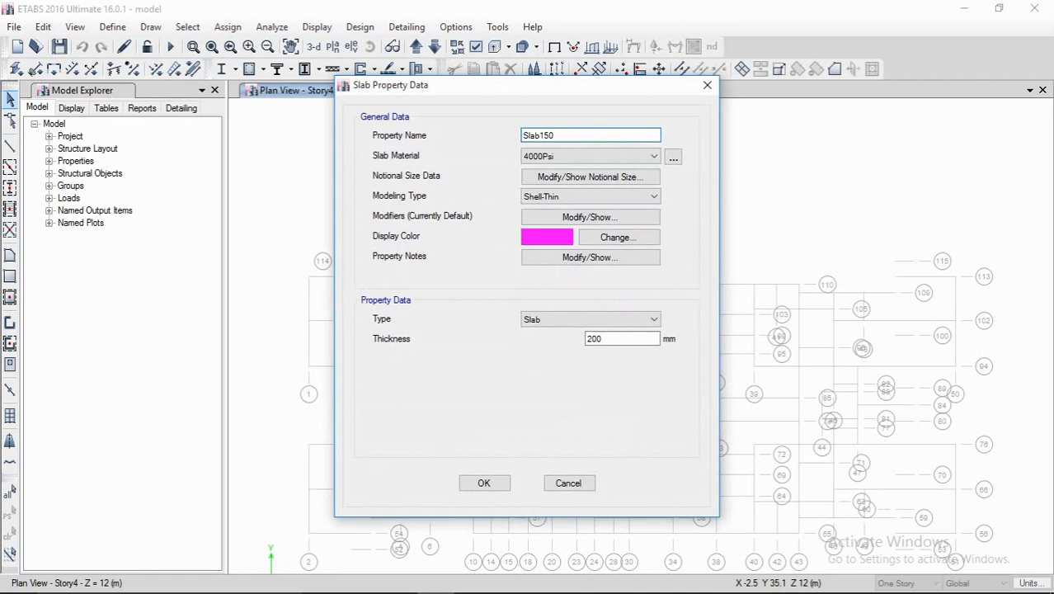
click(619, 154)
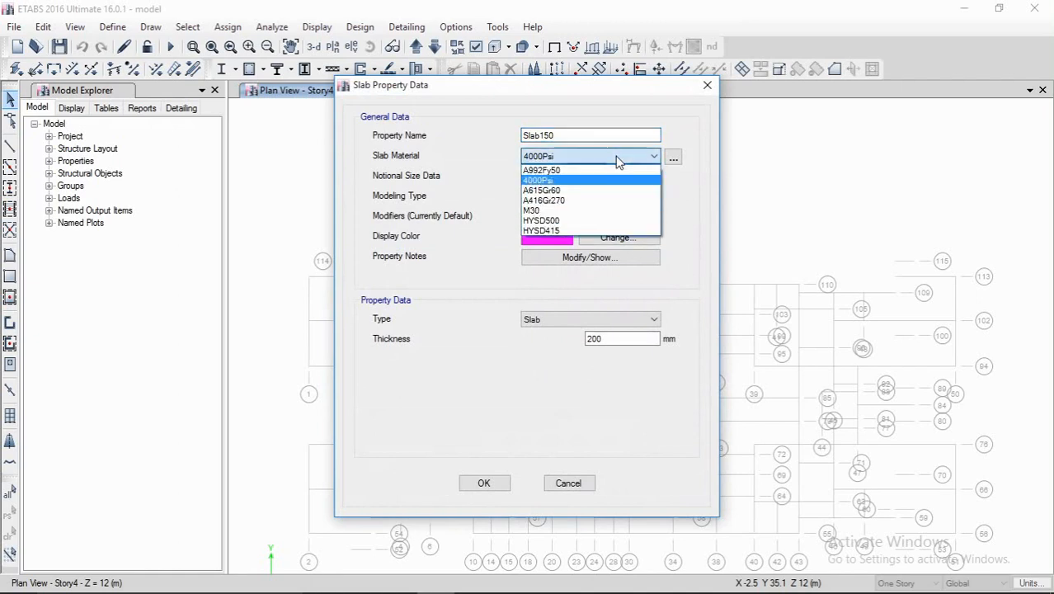
click(585, 195)
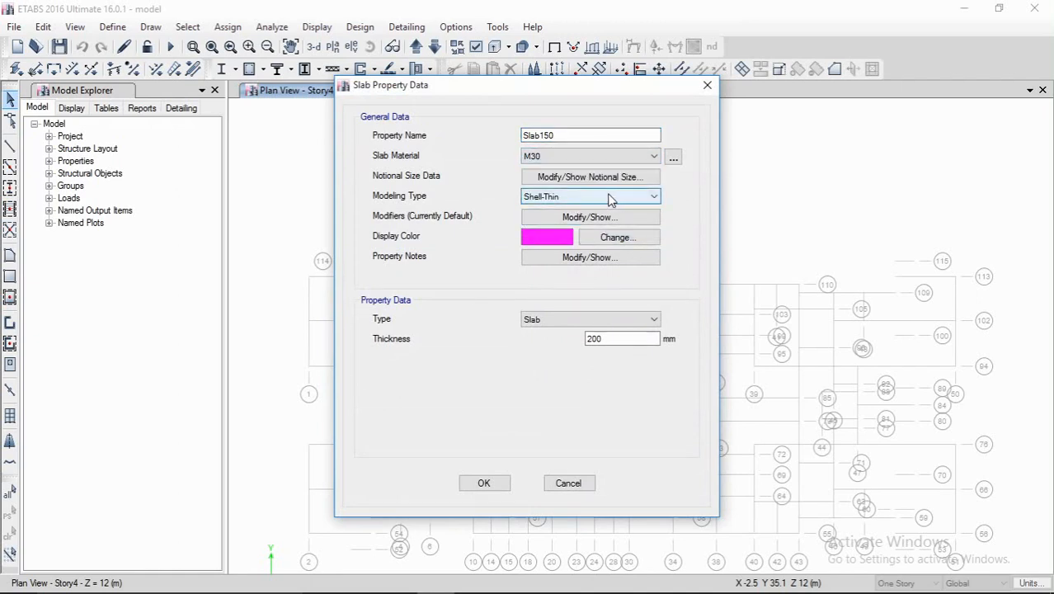
Step: Set the Slab150 property's modeling type to Membrane
click(611, 198)
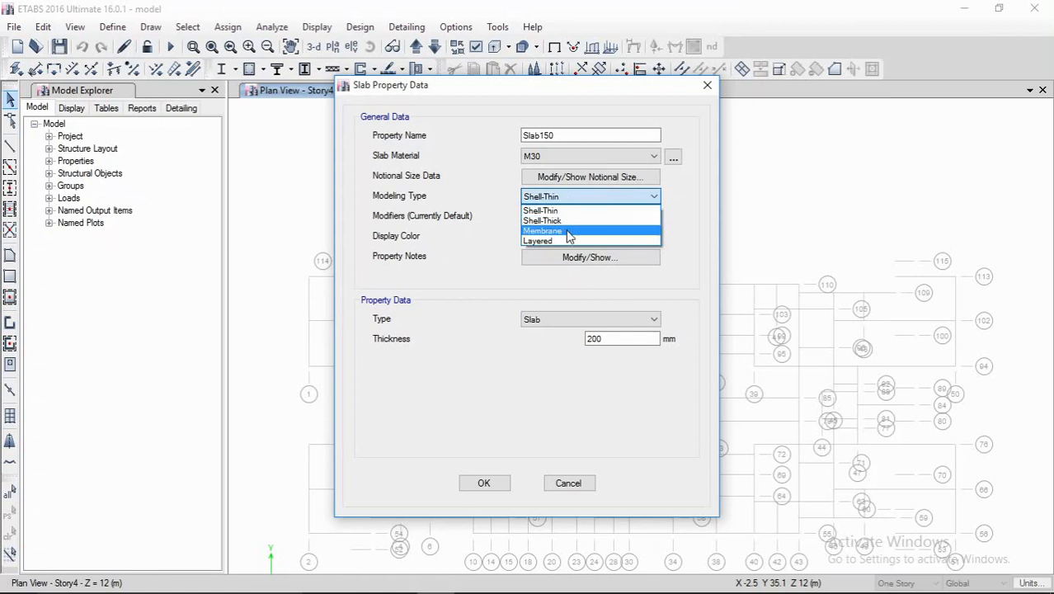
click(568, 232)
click(573, 196)
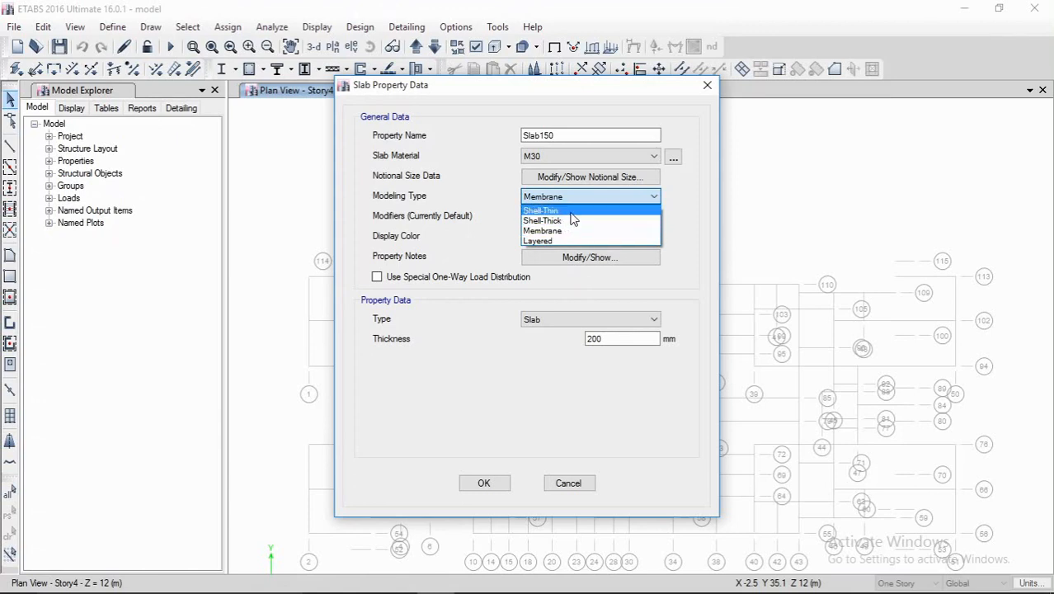
click(589, 197)
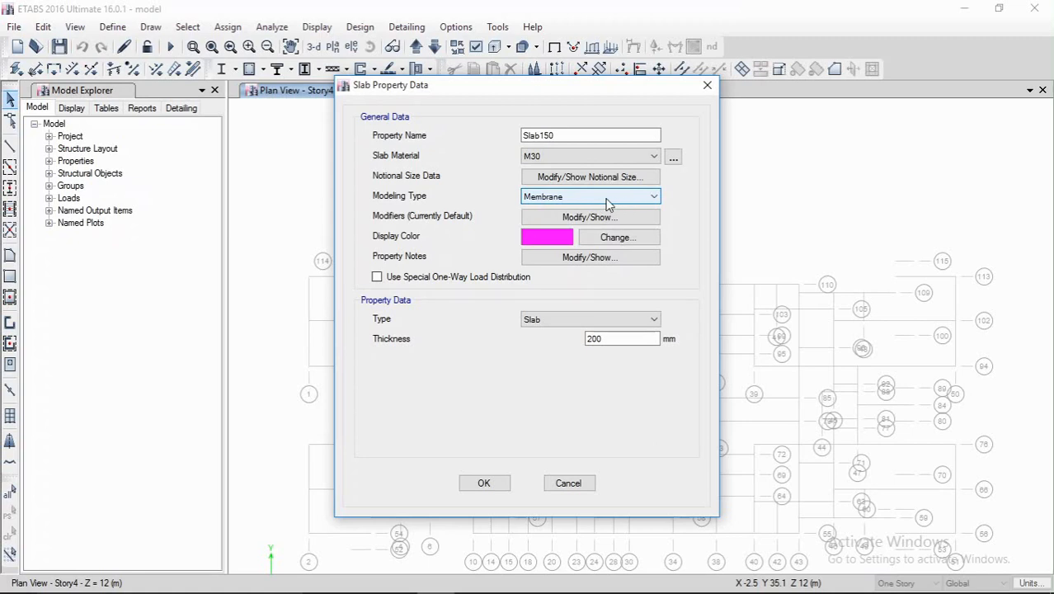
Step: Set the Slab150 property's thickness to 150 mm, keeping its Membrane modeling type, and accept the property
click(610, 198)
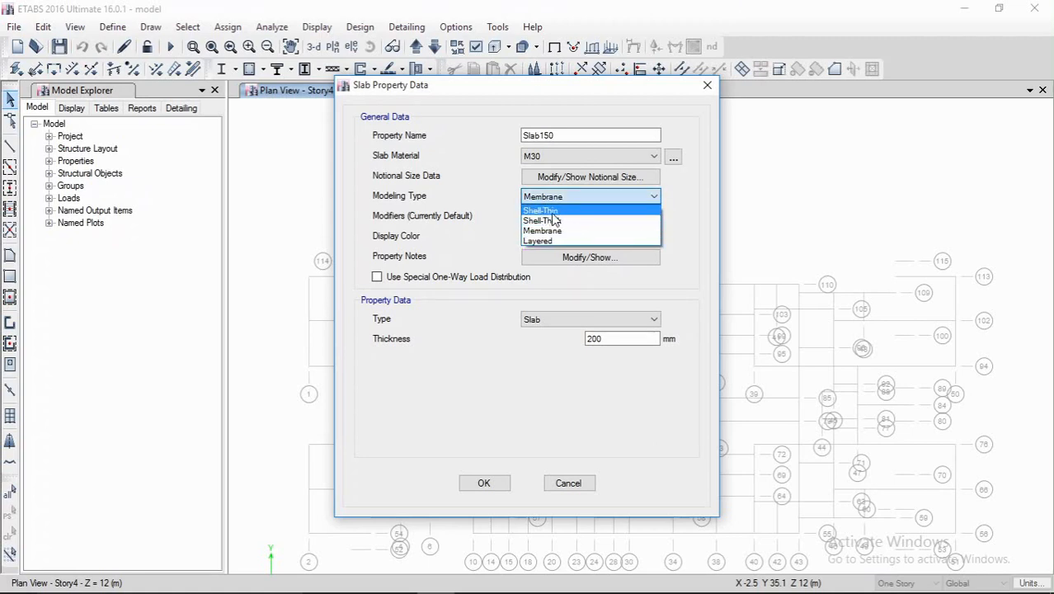
click(572, 199)
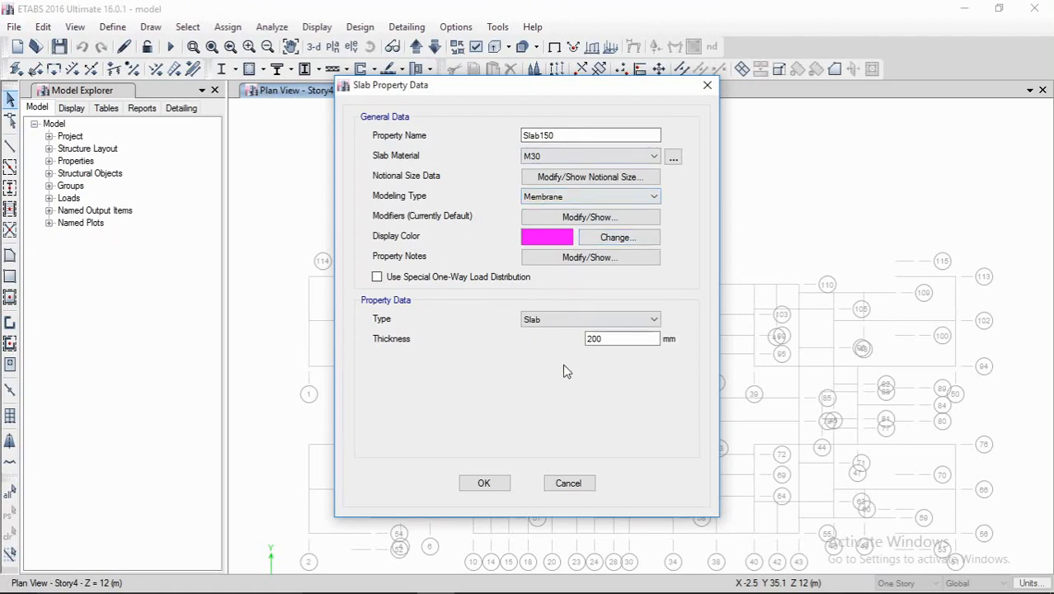
drag(611, 337, 535, 338)
text(150)
click(485, 484)
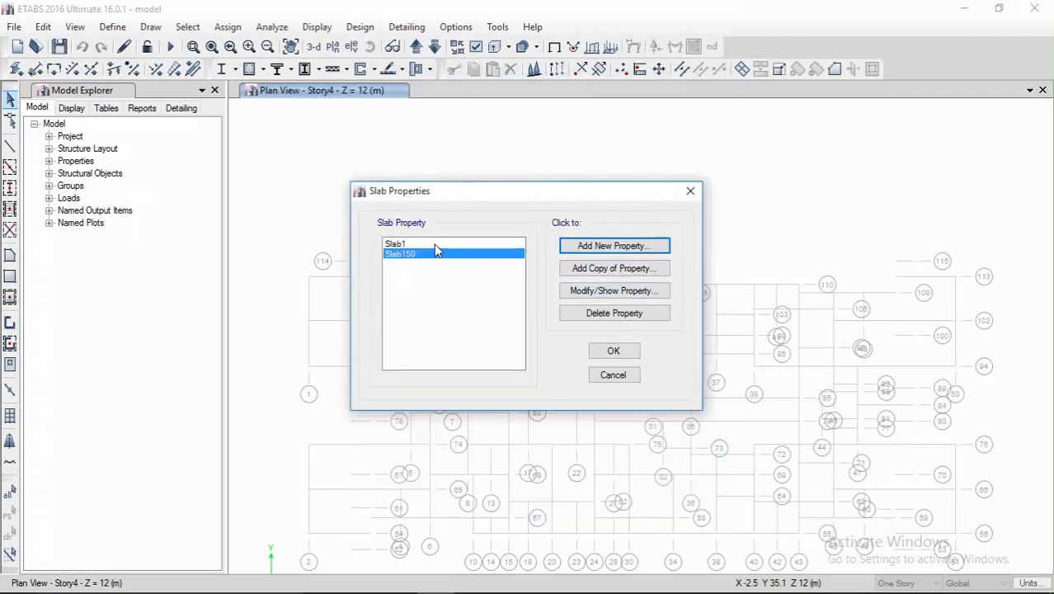
Step: Add another slab property, name it Slab150 and assign M30 as its slab material
click(615, 246)
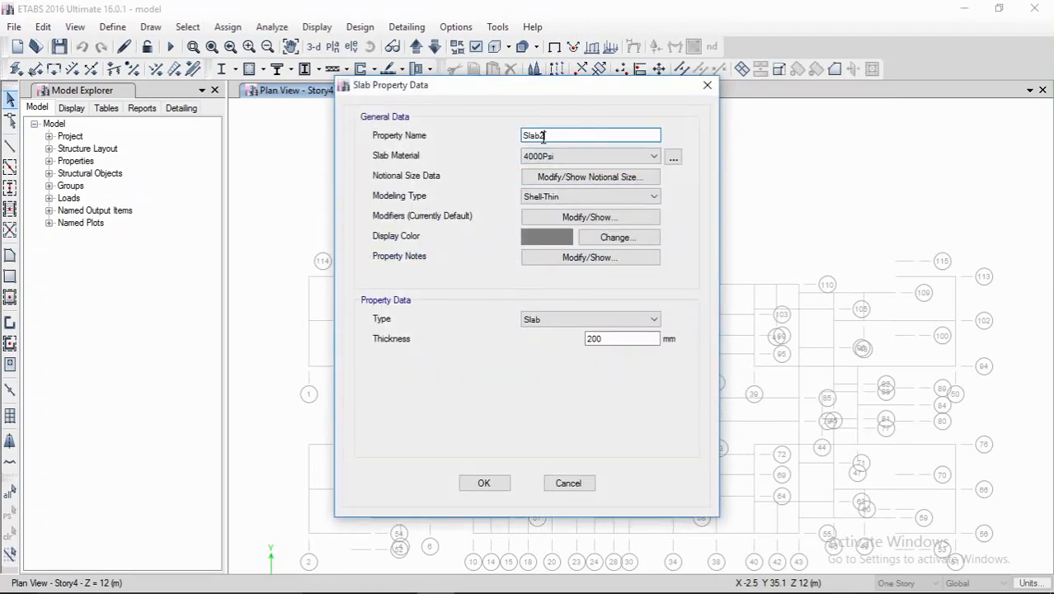
key(BackSpace)
text(150)
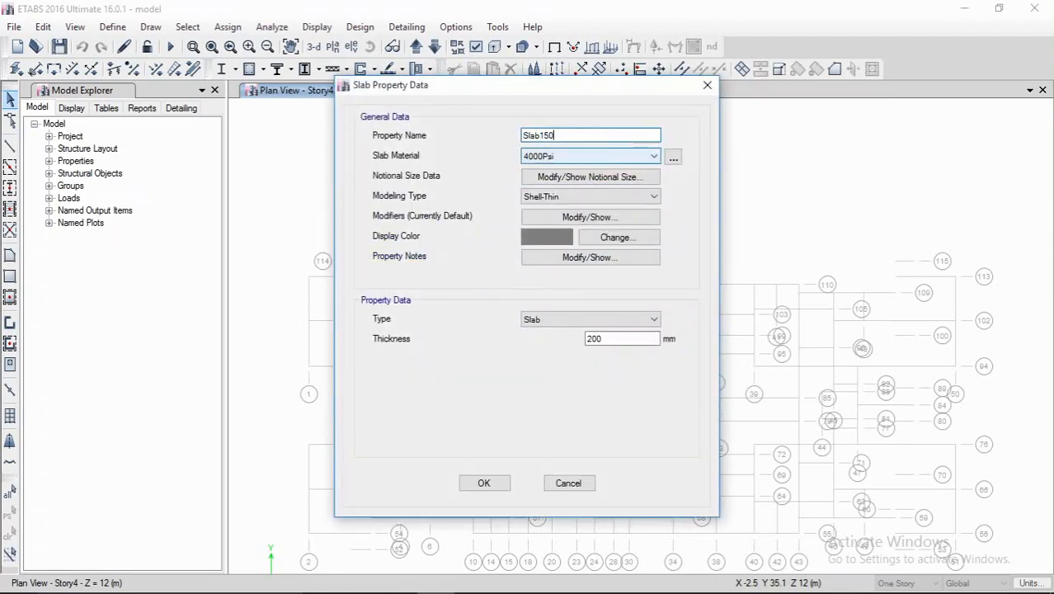
click(580, 162)
click(578, 204)
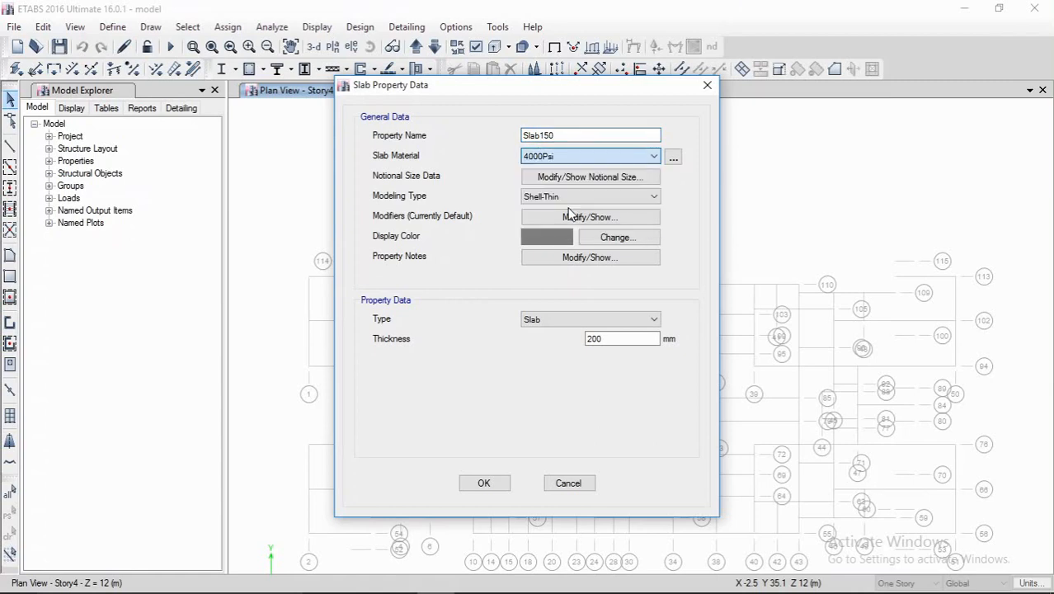
Step: Set the new slab property's modeling type to Membrane and open its display color for editing
click(590, 196)
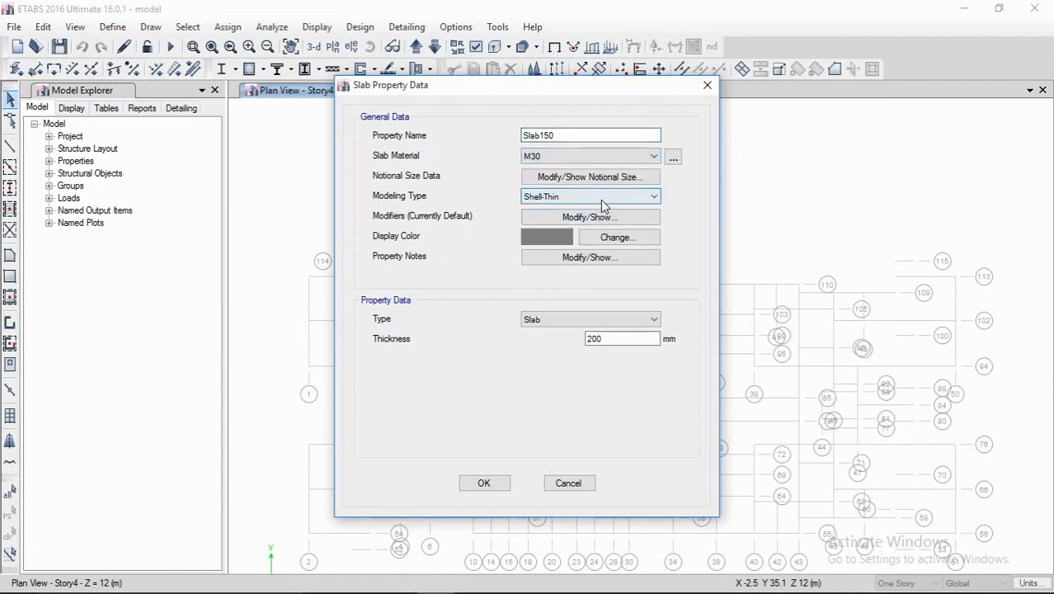
click(586, 231)
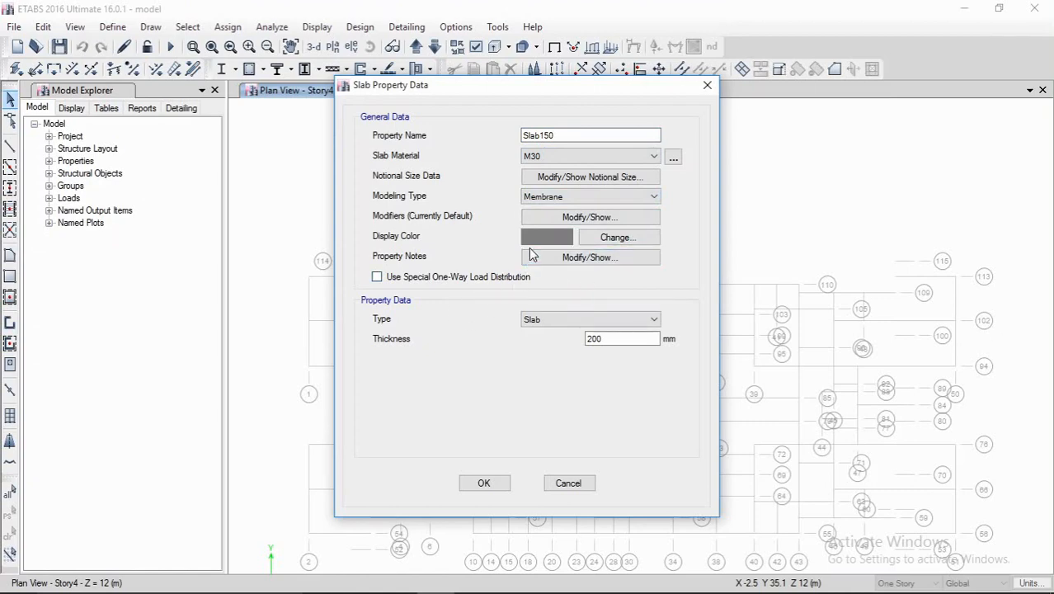
click(536, 237)
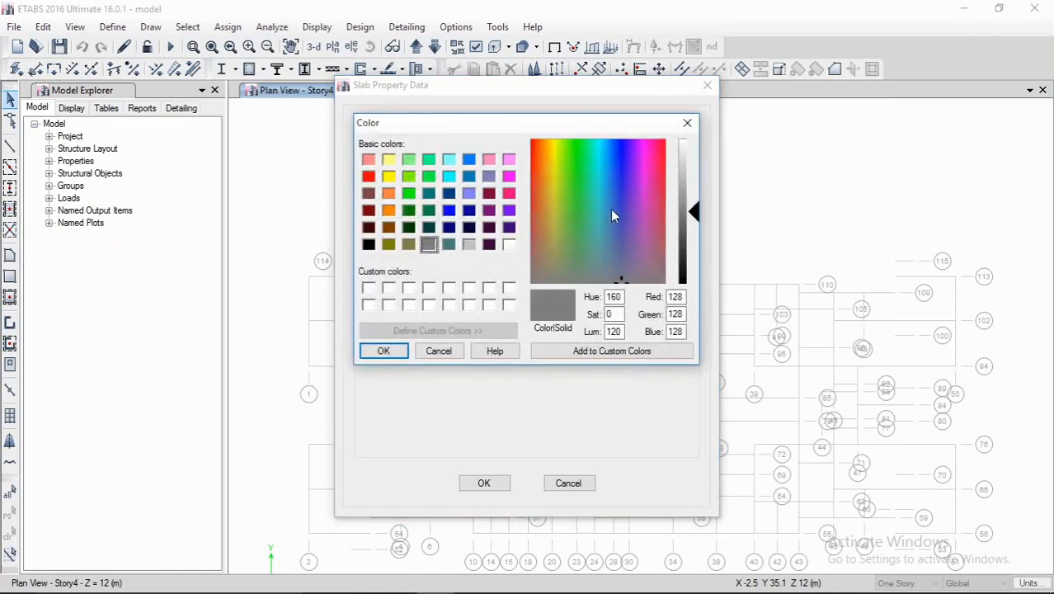
Step: Set the new slab property's display color to dark green (0, 128, 0)
drag(545, 124, 517, 150)
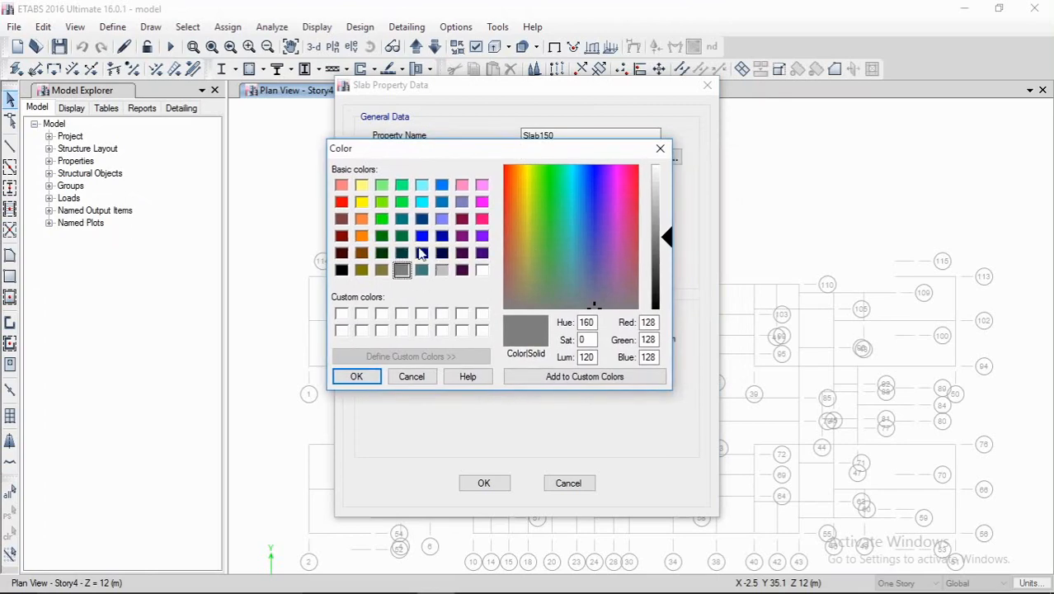
click(382, 219)
click(381, 236)
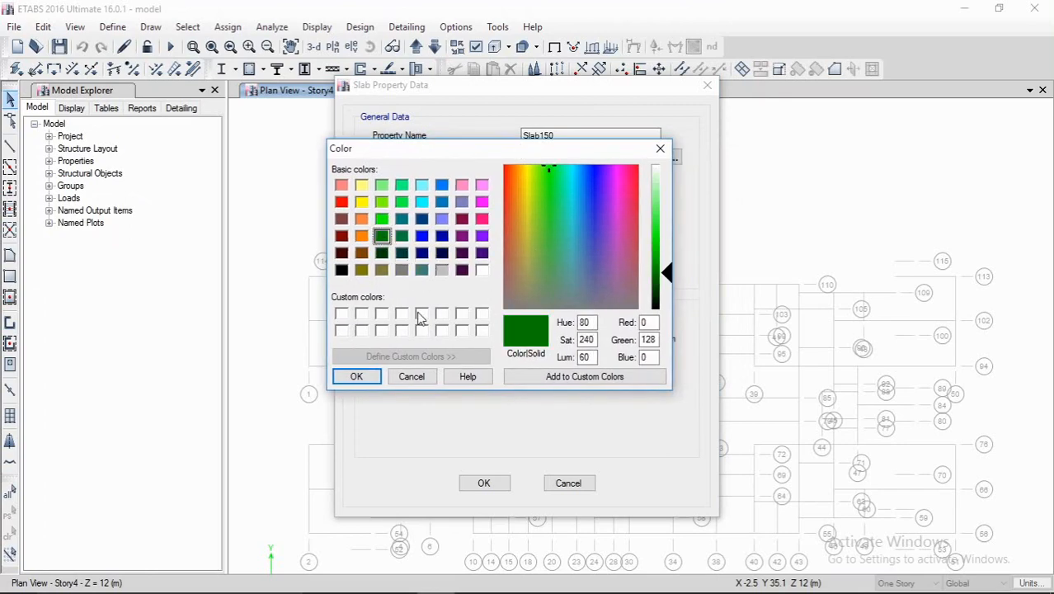
click(357, 377)
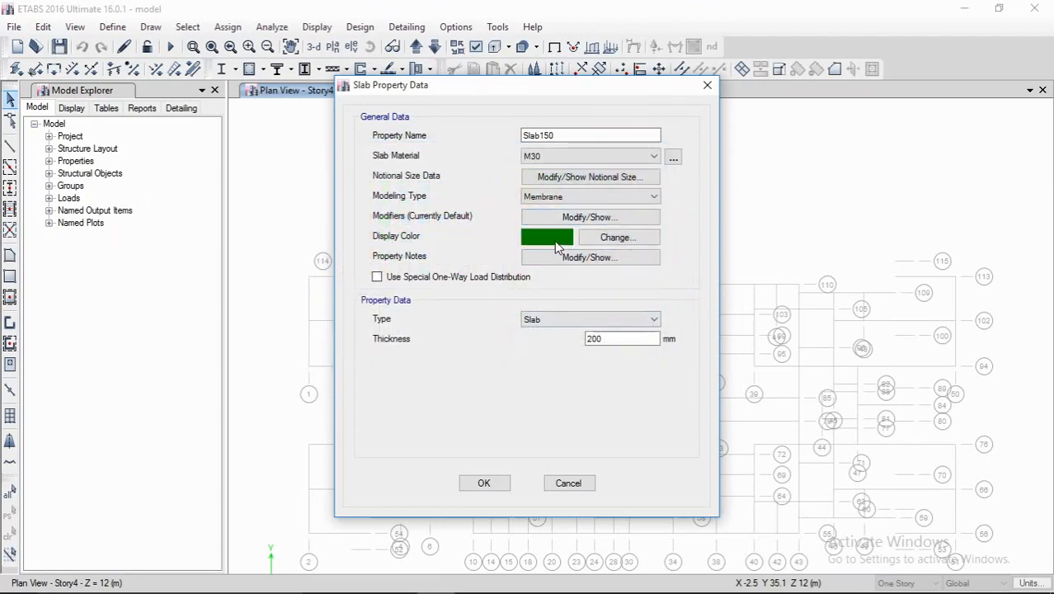
Step: Set the slab thickness to 150 mm and enable special one-way load distribution
click(629, 339)
drag(630, 338, 575, 350)
text(150)
click(377, 277)
click(484, 484)
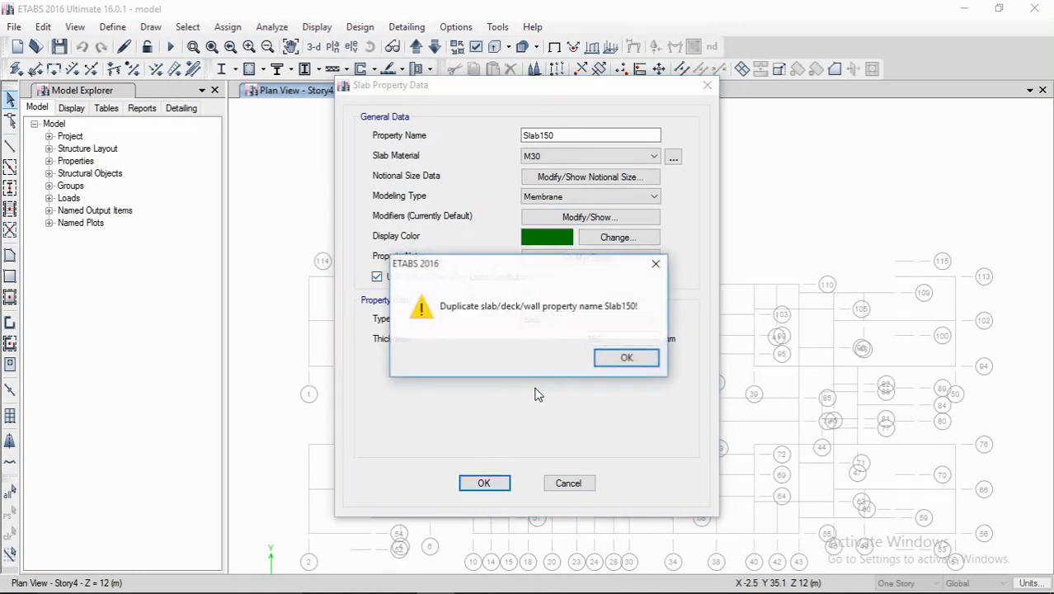
Step: Rename the new one-way slab property as SLAB150OW and save it
click(627, 358)
double_click(538, 135)
text(Slab2)
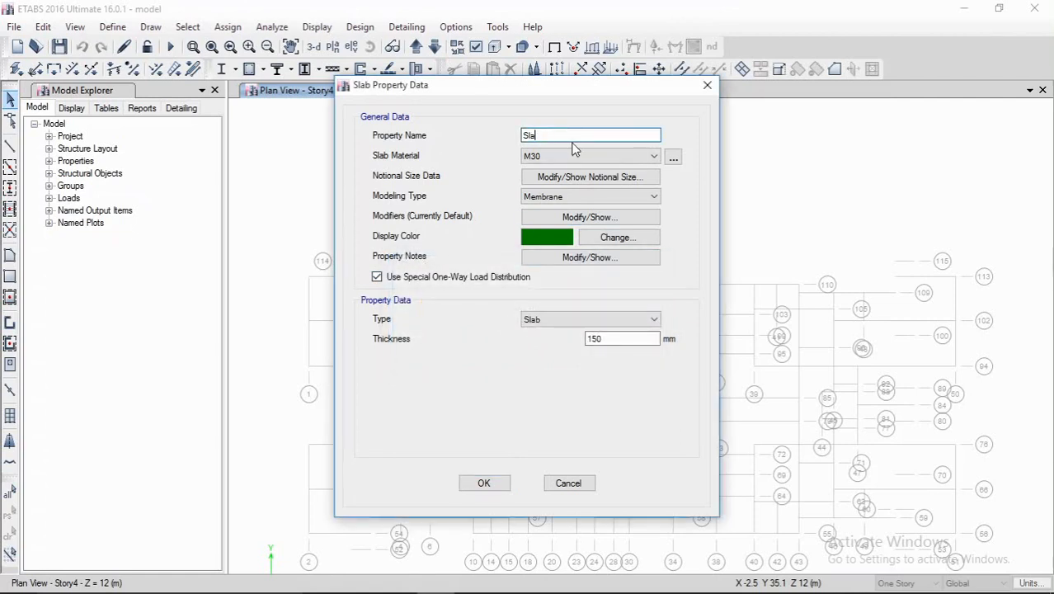
key(BackSpace)
key(BackSpace)
key(BackSpace)
click(484, 483)
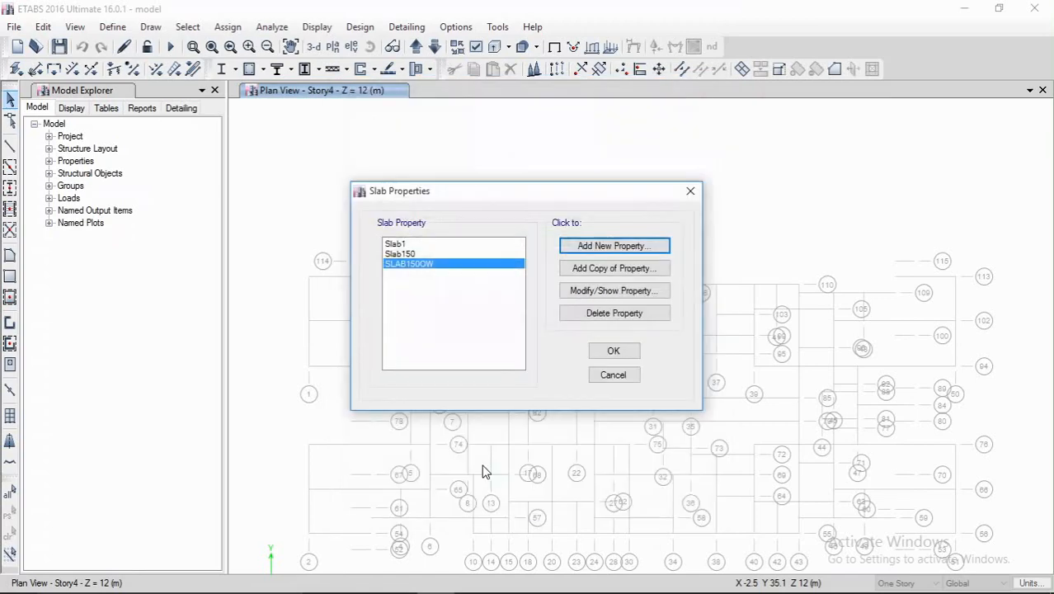
Step: Delete the Slab1 property from the slab property list
click(397, 244)
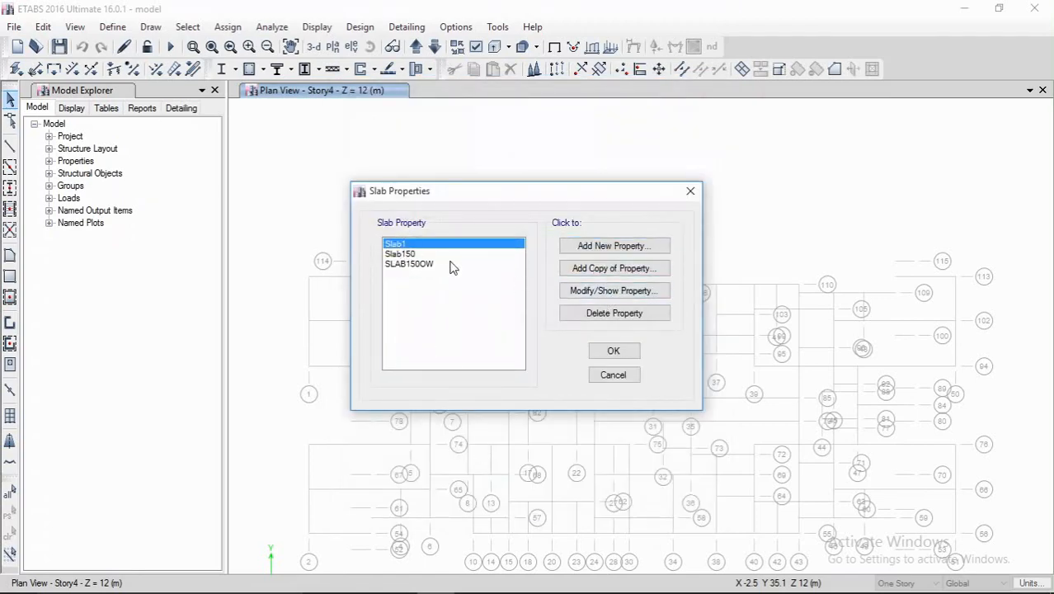
click(635, 313)
click(538, 357)
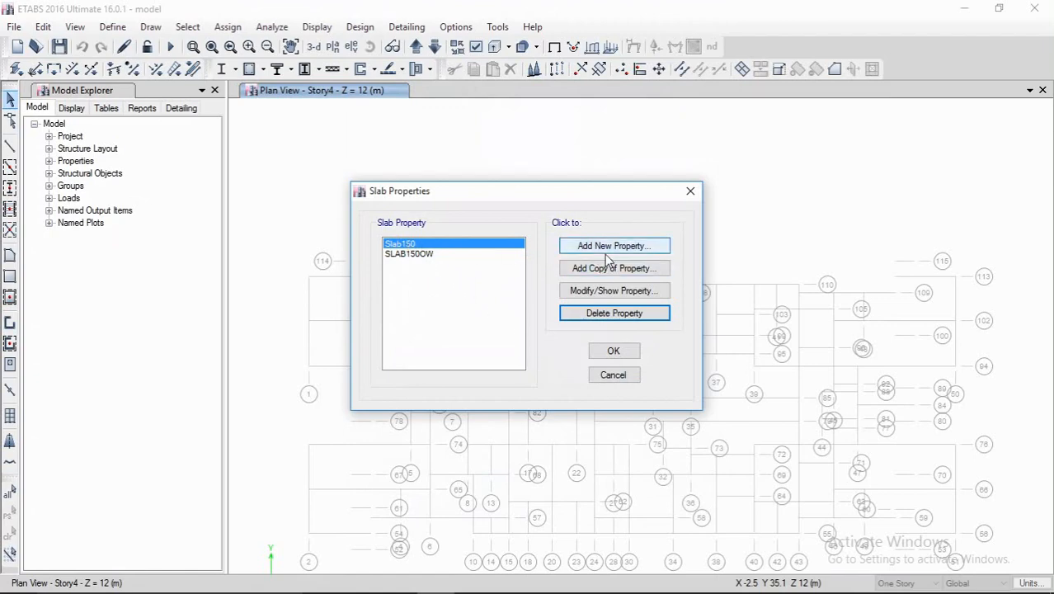
Step: Rename the Slab150 property as Slab150TW and accept the slab property definitions
click(610, 291)
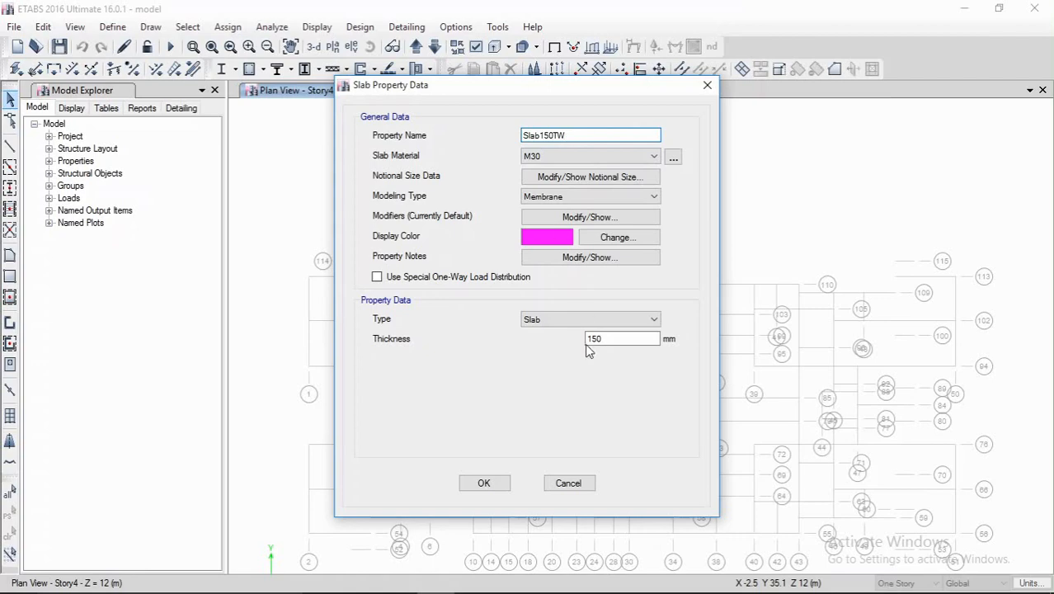
click(485, 485)
click(612, 351)
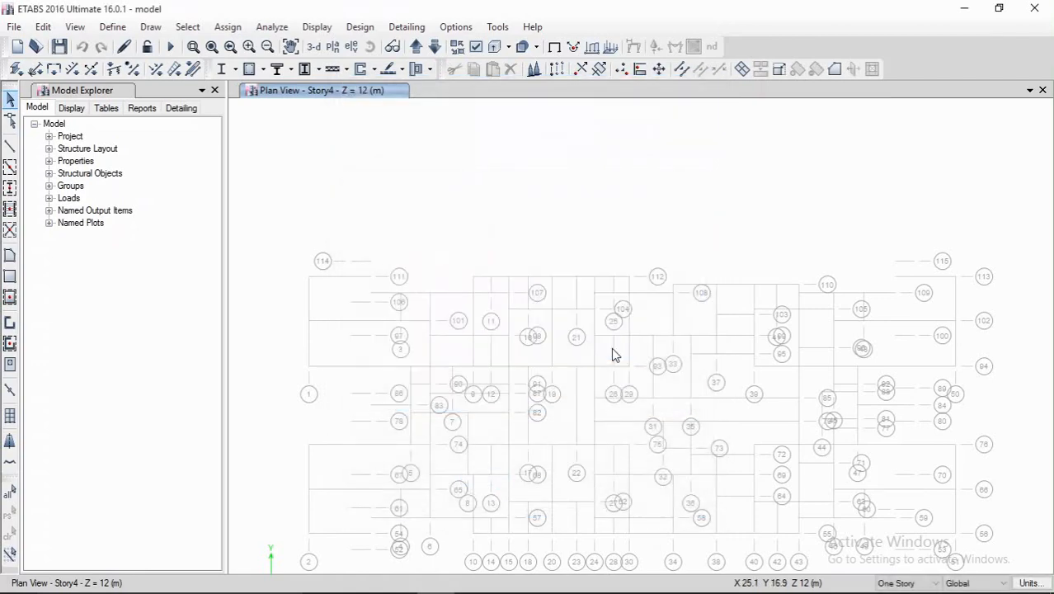
Step: Add a new wall section property named Wall160 with M30 as the wall material
click(112, 26)
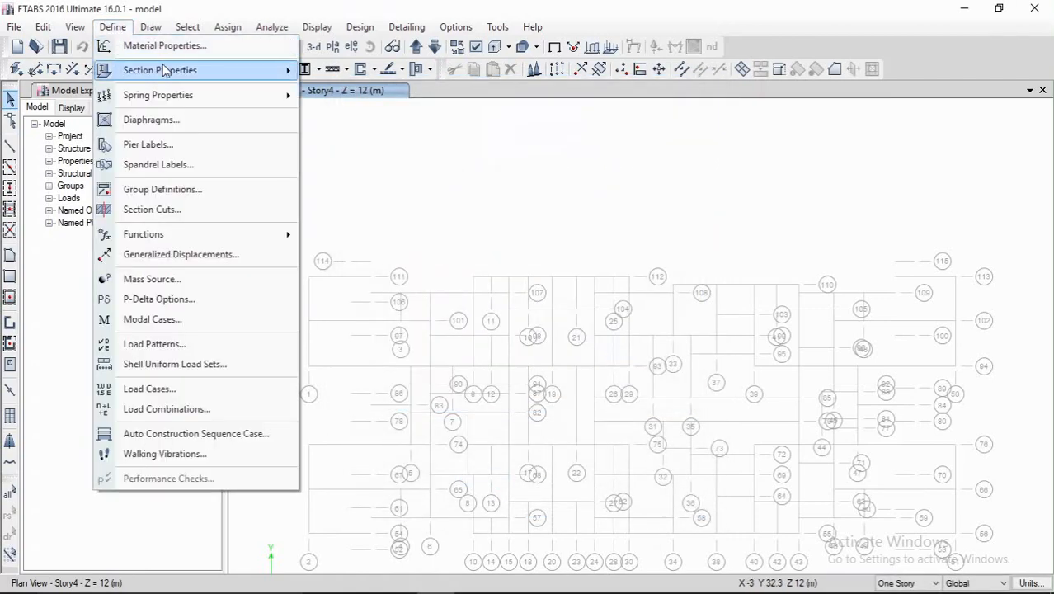
mouse_move(165, 70)
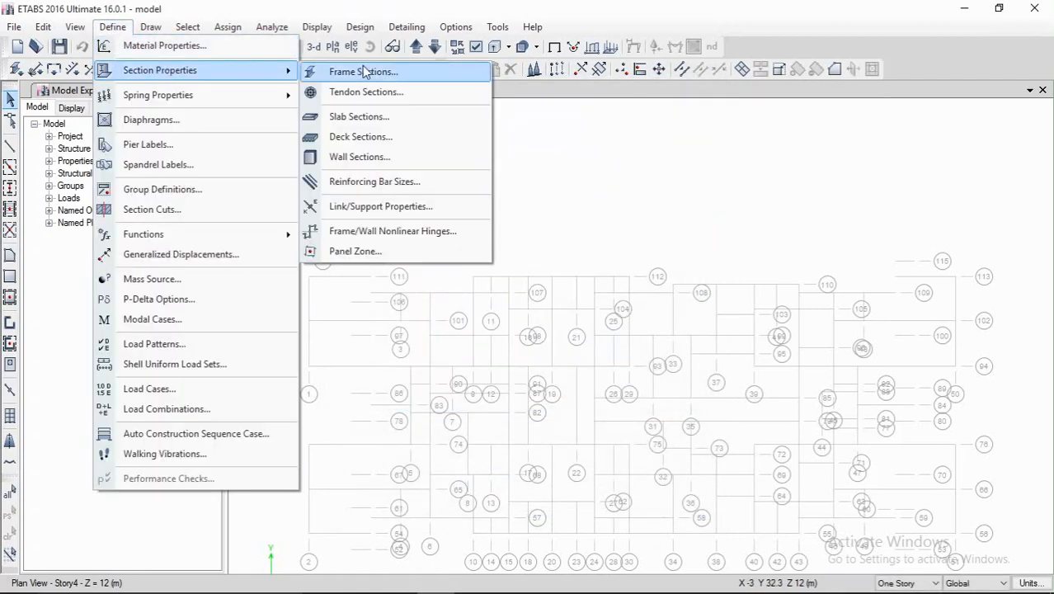
click(383, 159)
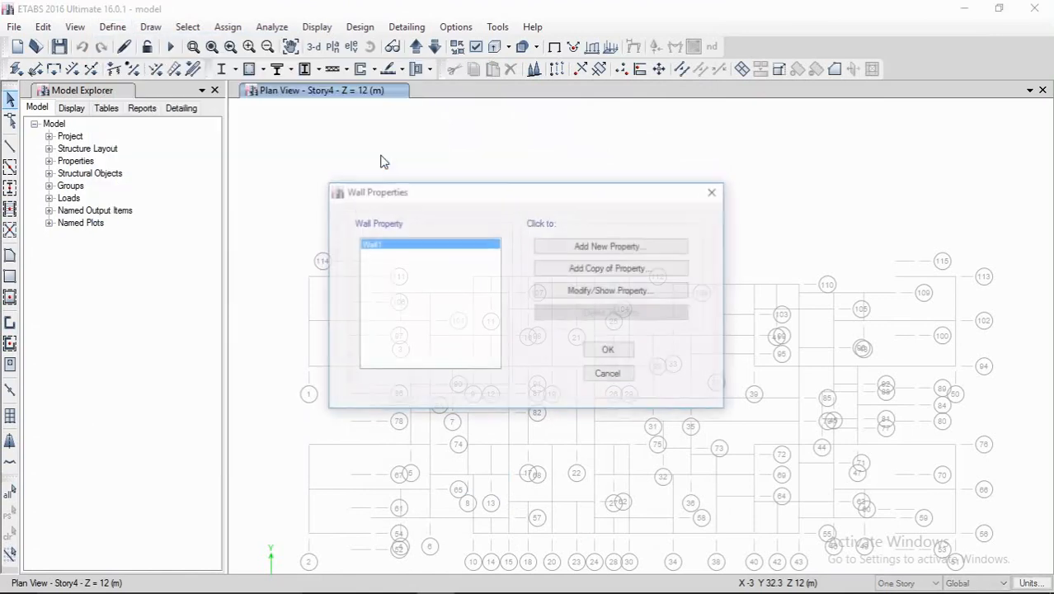
click(615, 247)
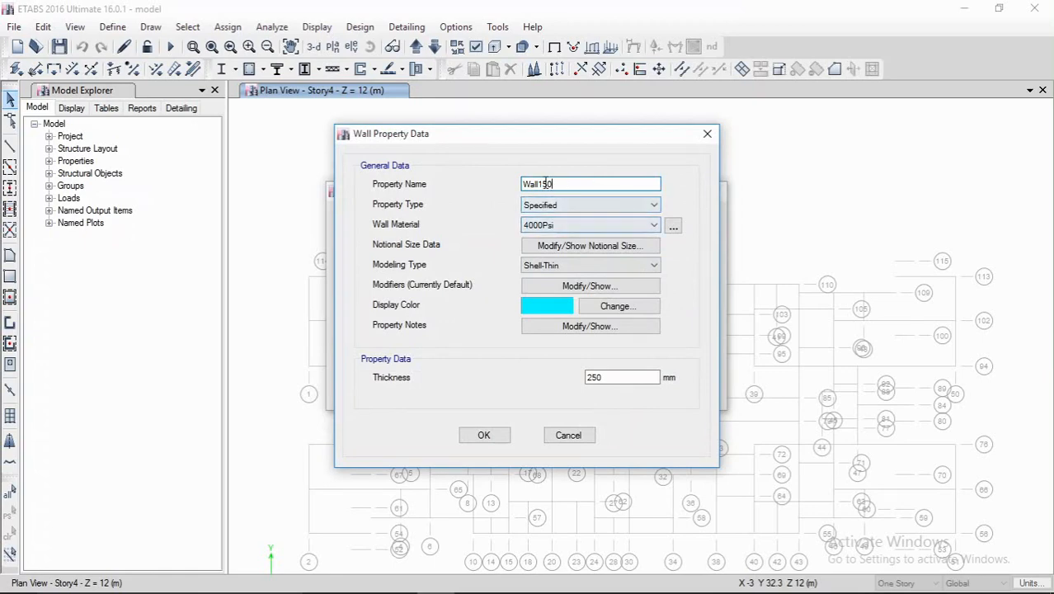
drag(543, 184, 592, 184)
click(599, 225)
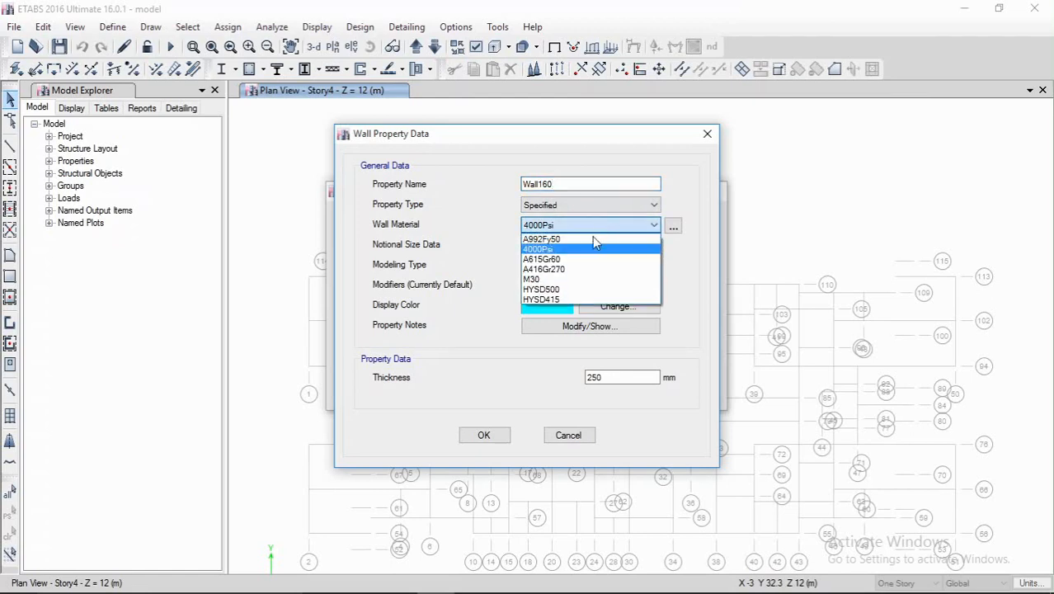
click(575, 281)
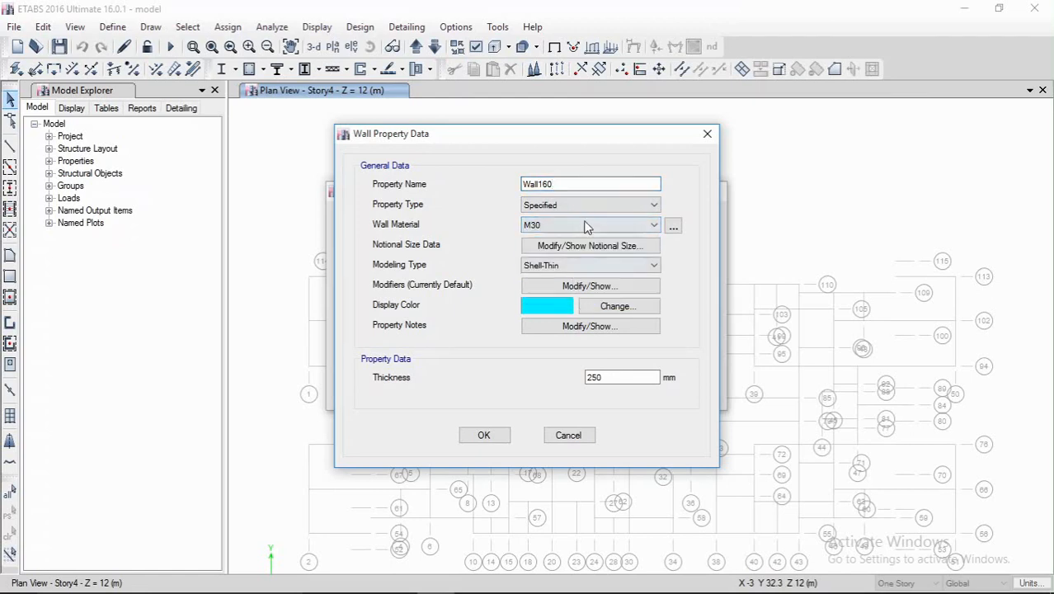
Step: Choose Shell-Thin as Wall160's modeling type and red as its display color
click(544, 276)
click(552, 276)
click(566, 307)
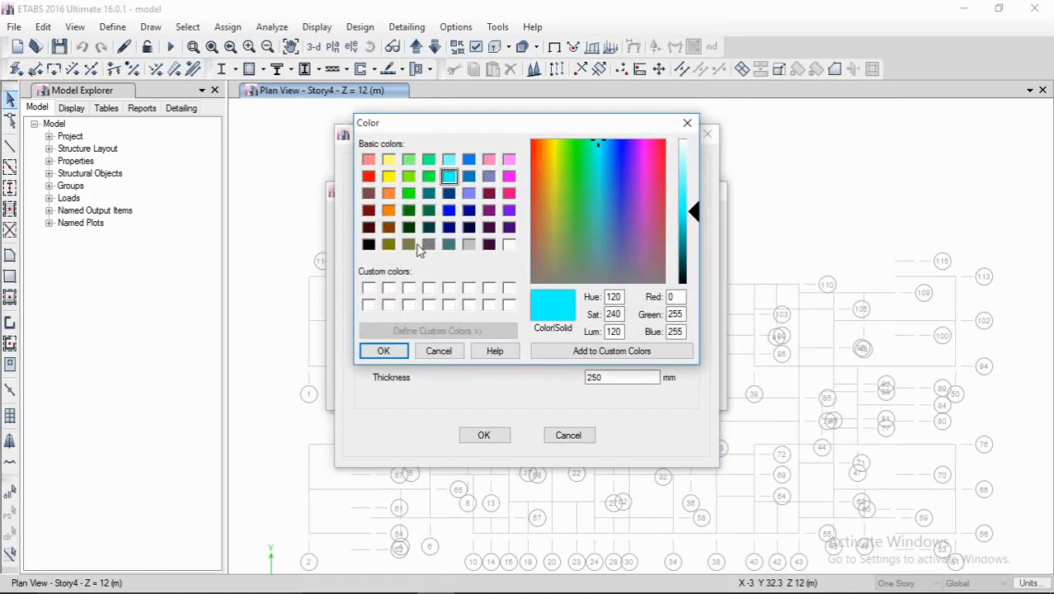
click(368, 177)
click(395, 353)
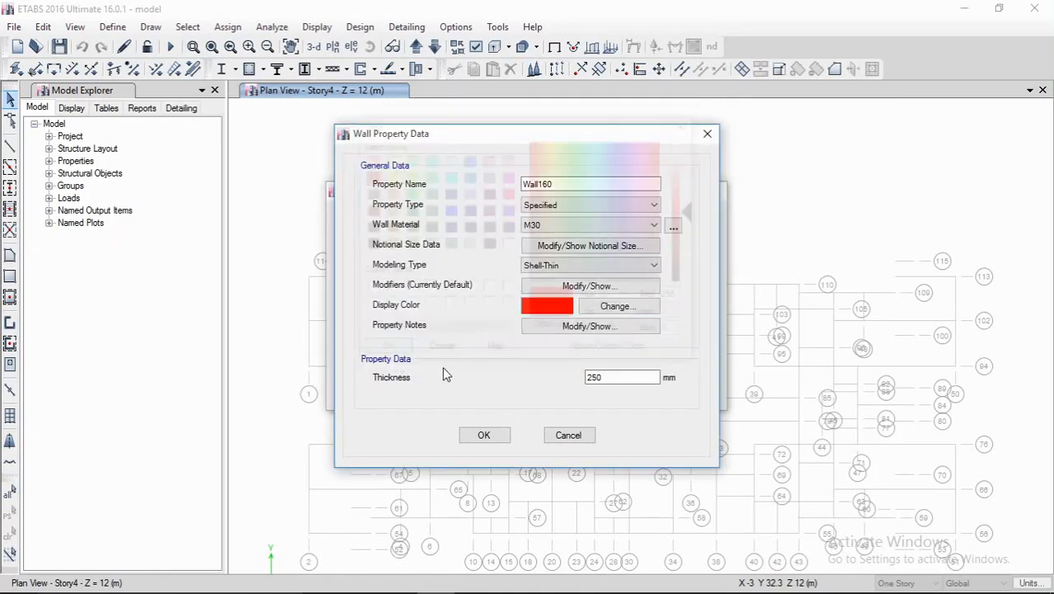
Step: Set Wall160's thickness to 160 mm and save the property
drag(603, 377, 556, 385)
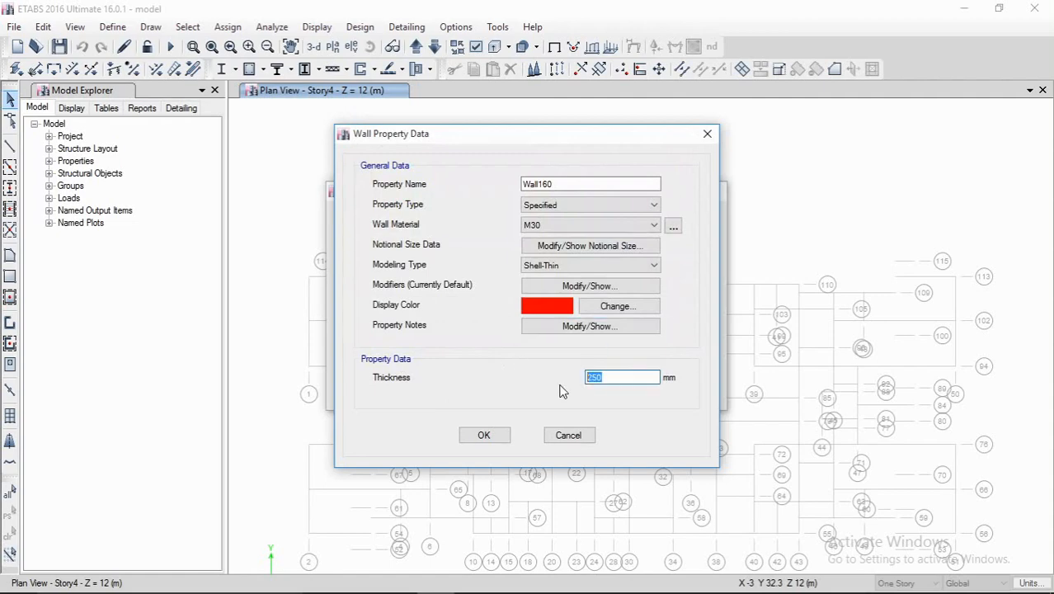
text(160)
click(492, 437)
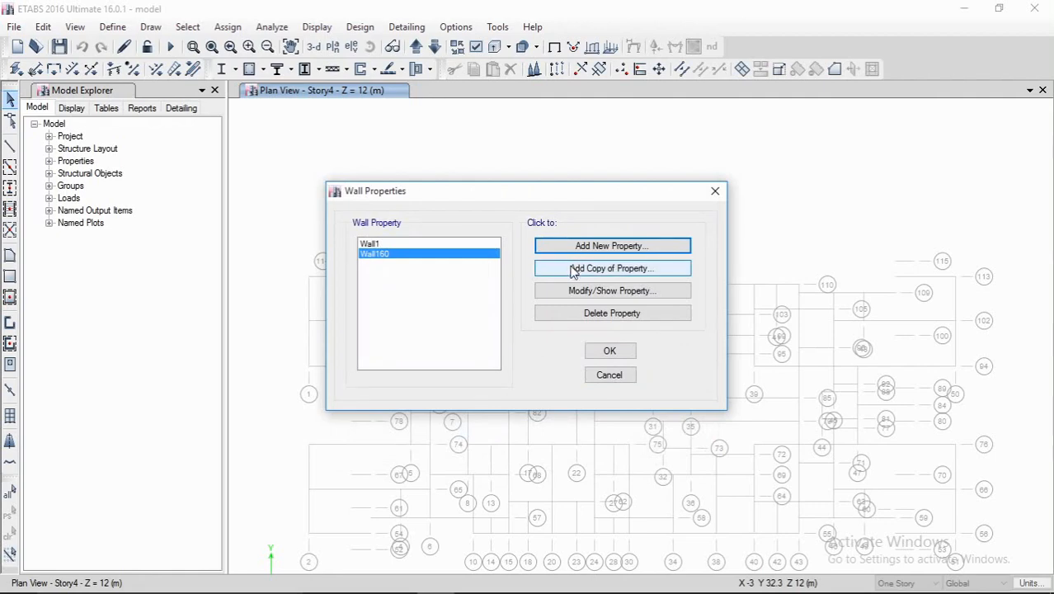
Step: Add a second wall property named Wall200 with M30 material and Shell-Thin modeling type
click(598, 247)
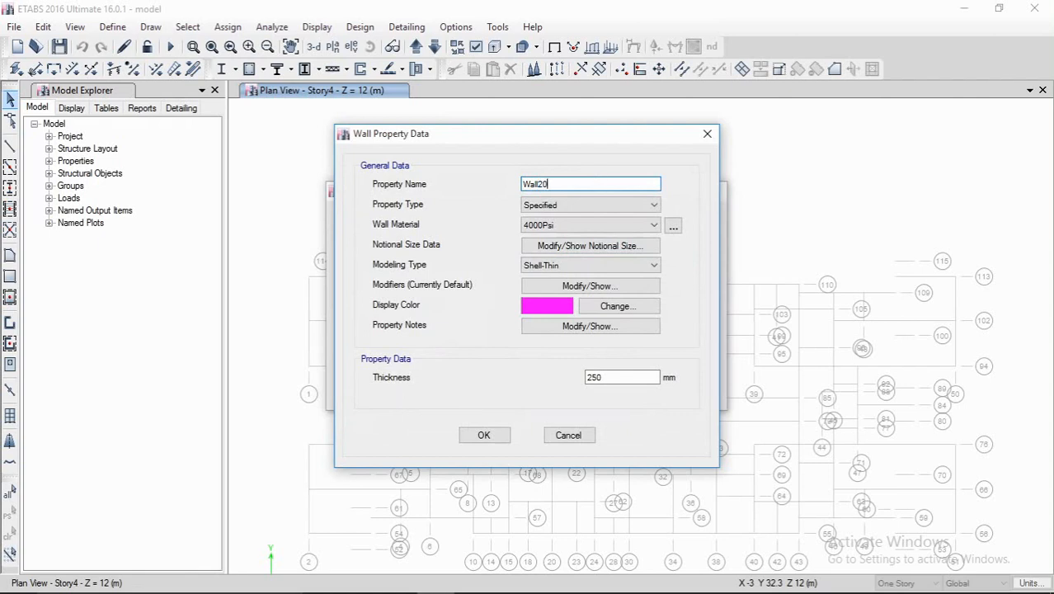
click(609, 226)
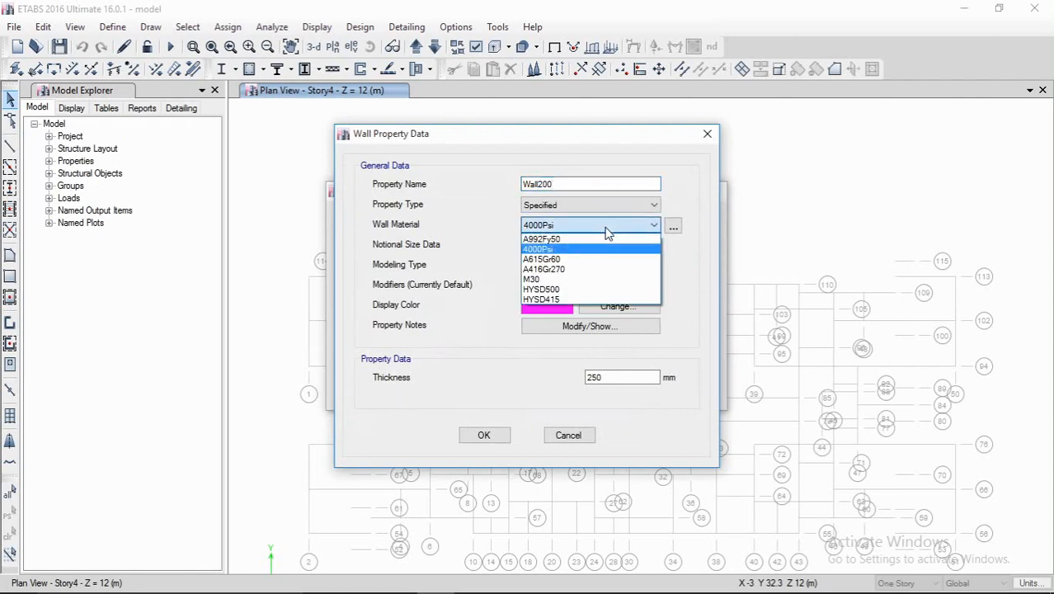
click(579, 279)
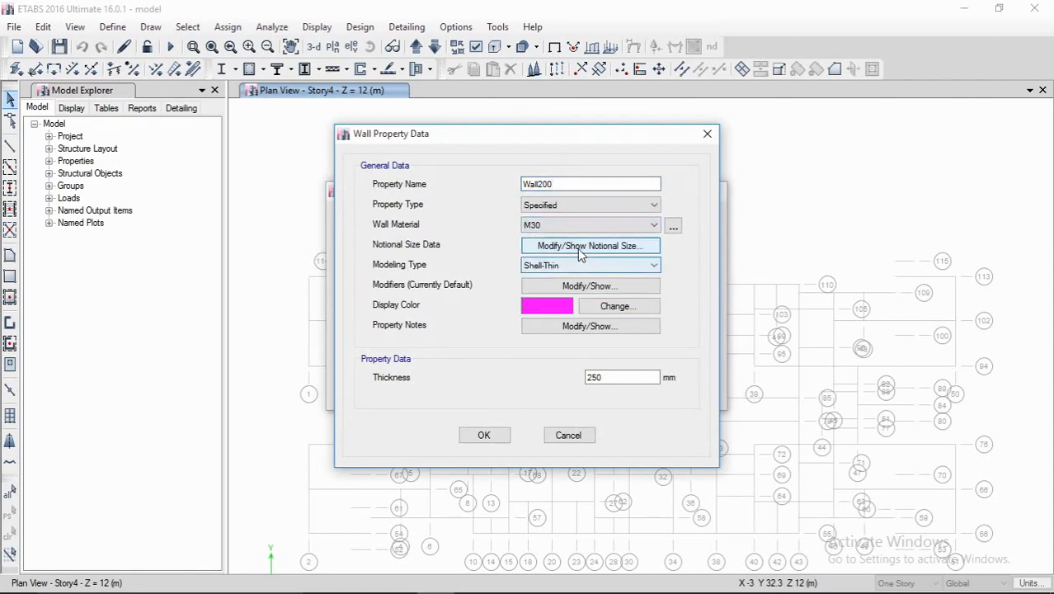
click(584, 266)
click(584, 275)
Step: Give Wall200 a red display color and a 200 mm thickness, and save the property
click(569, 307)
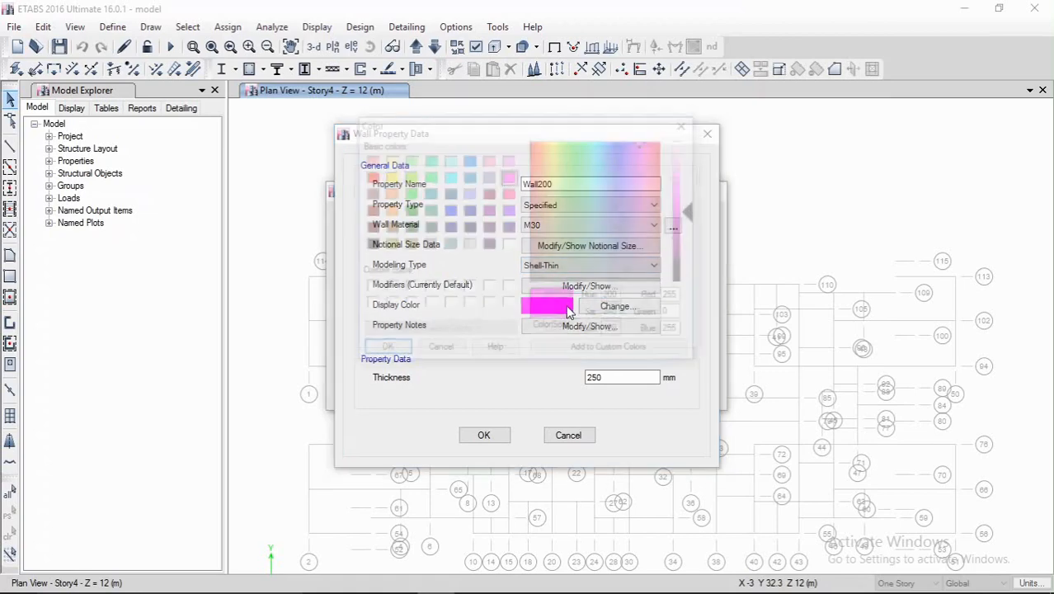
click(371, 179)
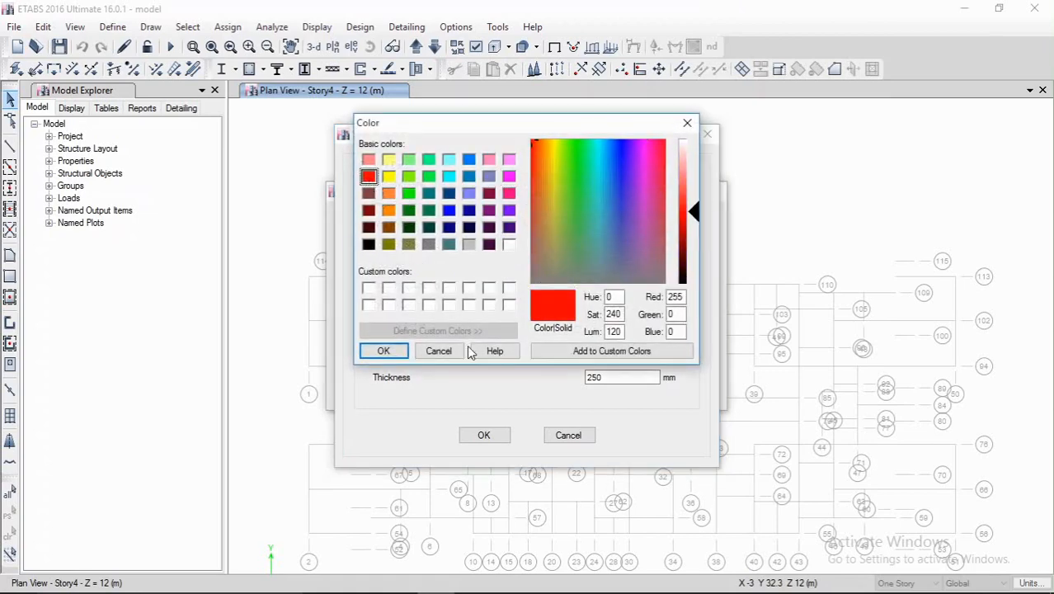
click(406, 352)
drag(616, 377, 561, 396)
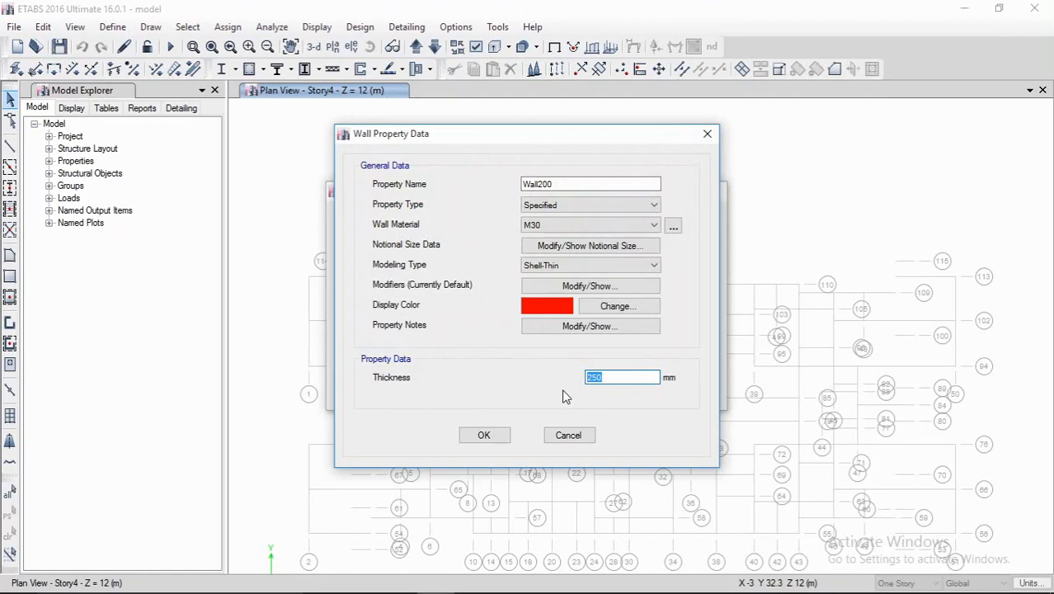
text(20)
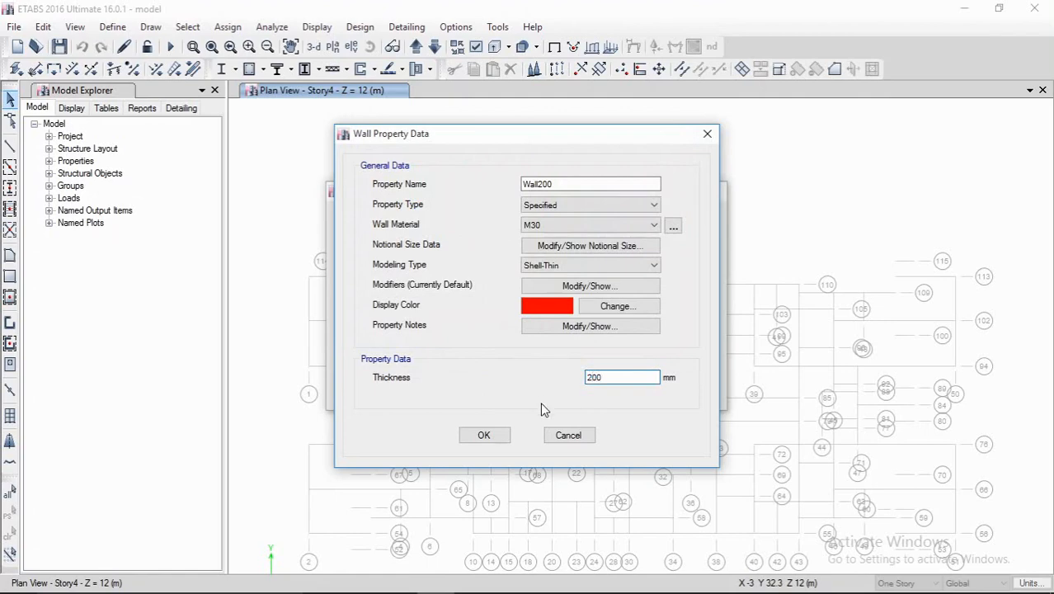
click(497, 436)
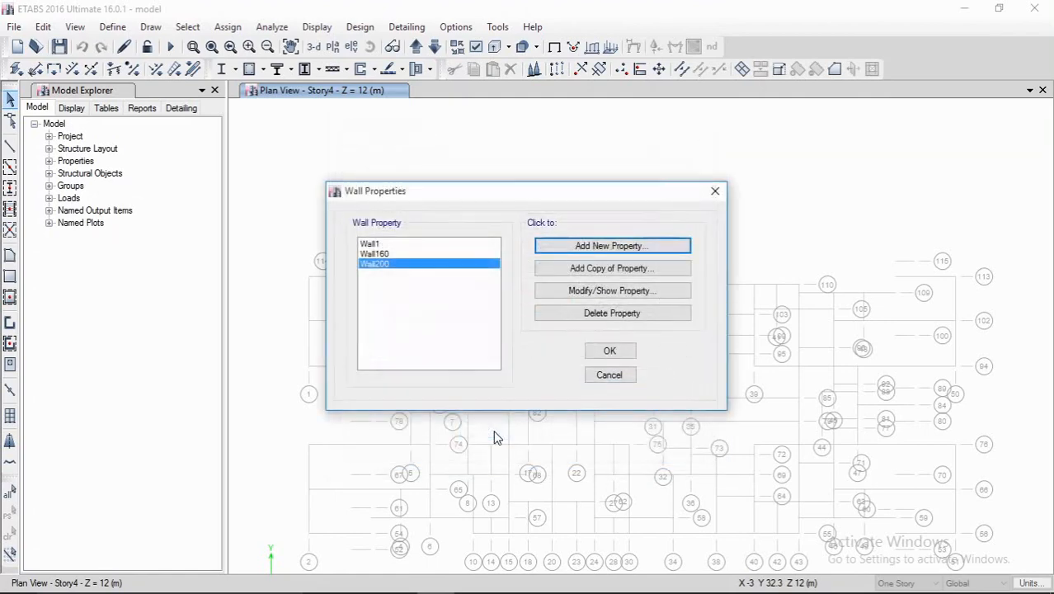
Step: Delete the Wall1 property and accept the wall property definitions
click(386, 244)
click(569, 314)
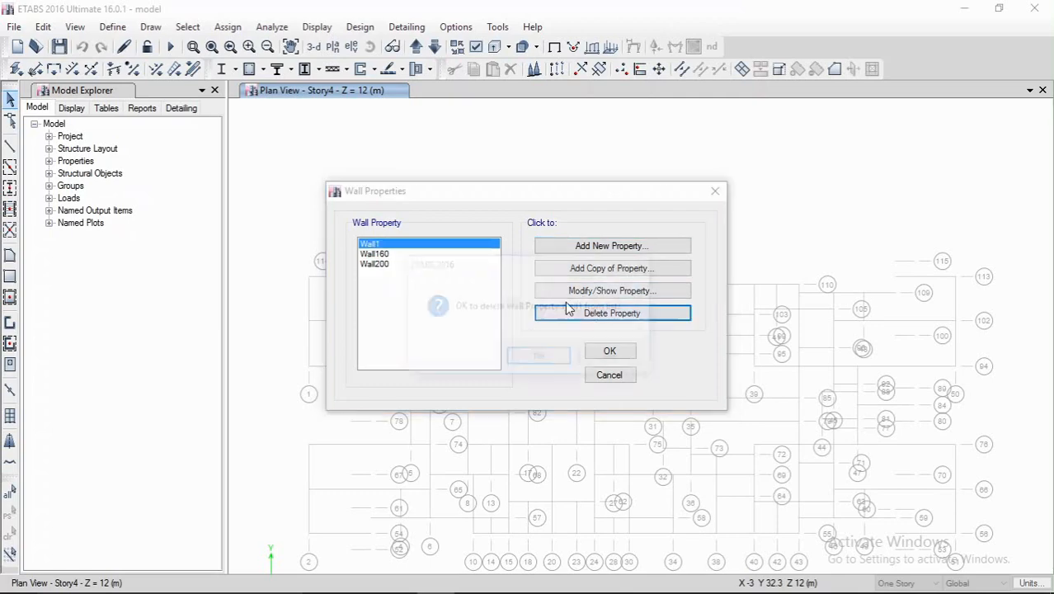
click(539, 357)
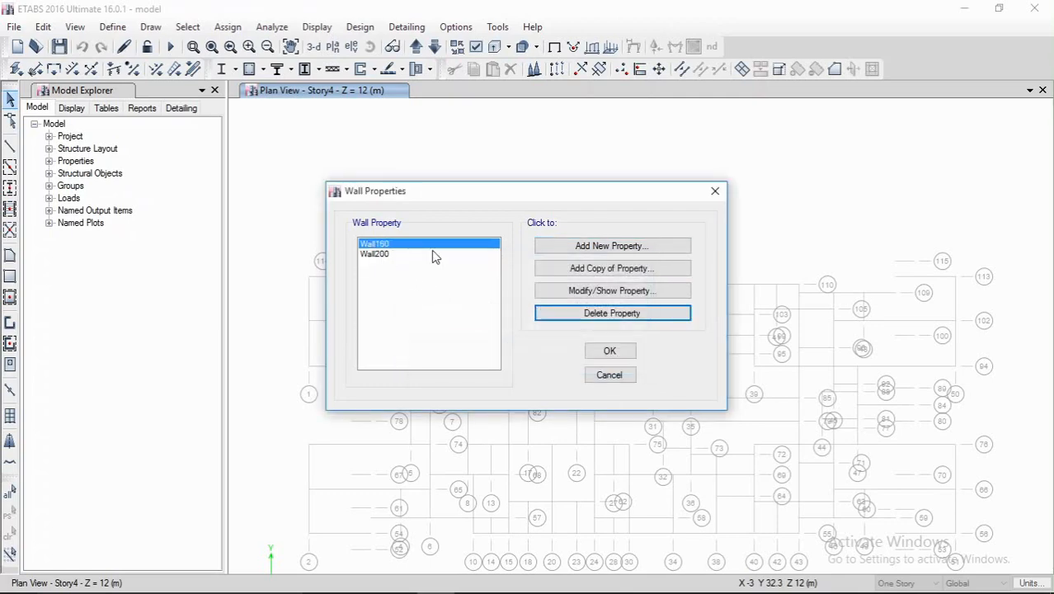
click(610, 353)
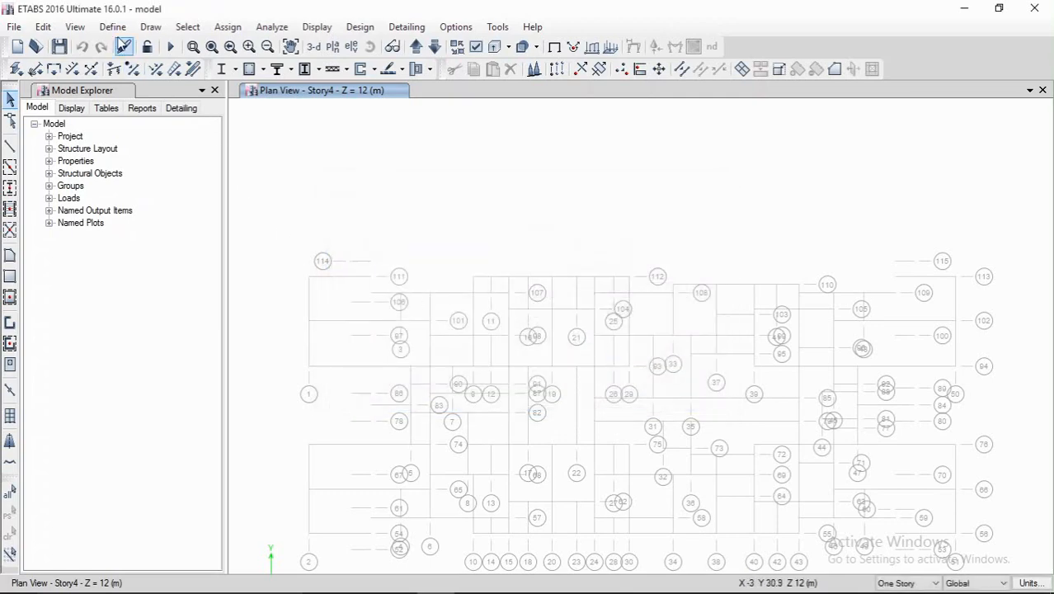
click(113, 27)
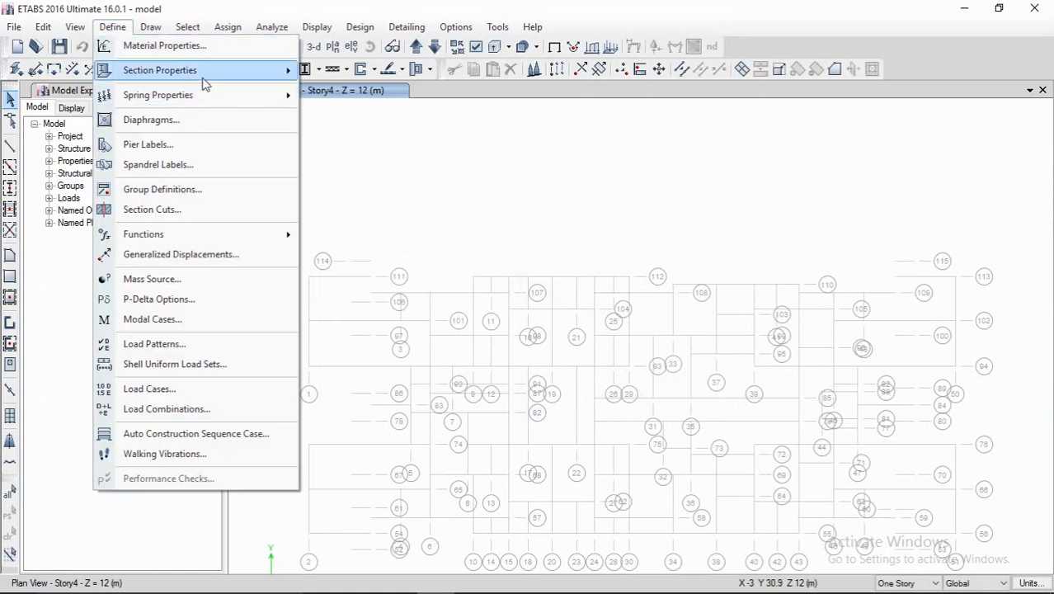
mouse_move(258, 75)
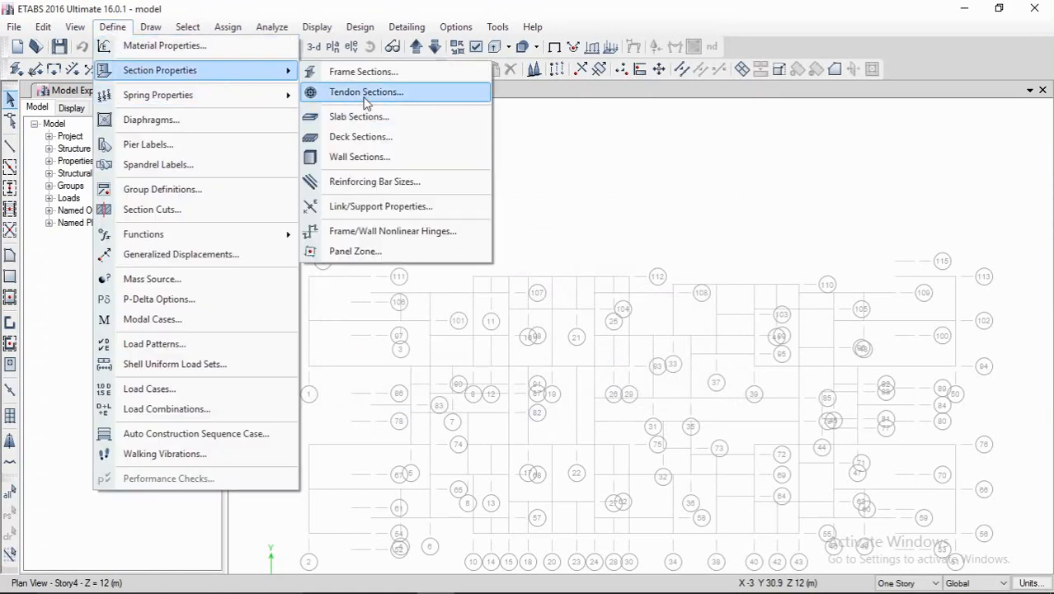
click(652, 171)
scroll(631, 202, down, 4)
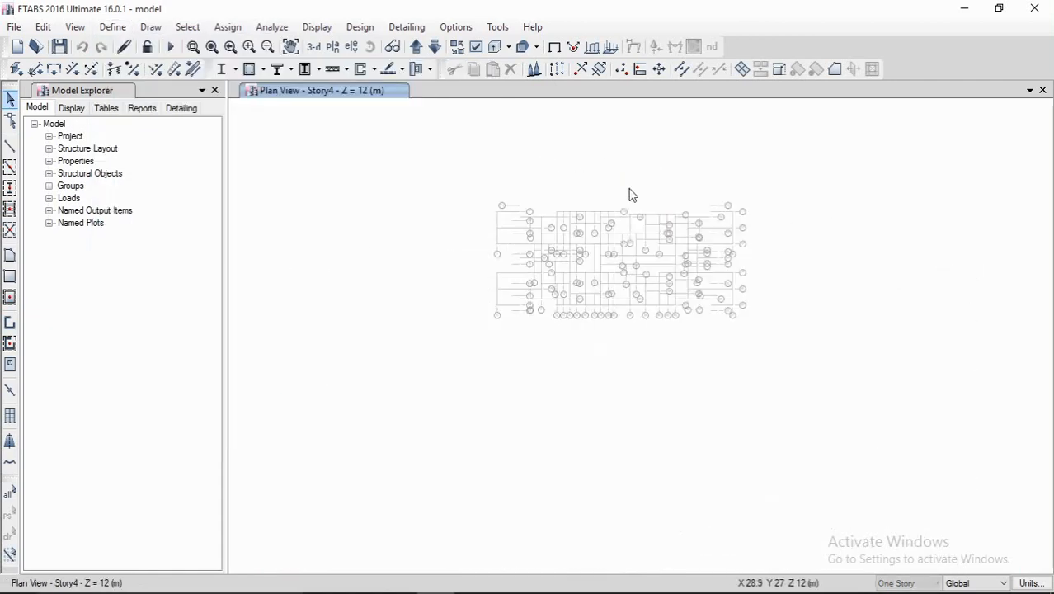
scroll(637, 213, up, 5)
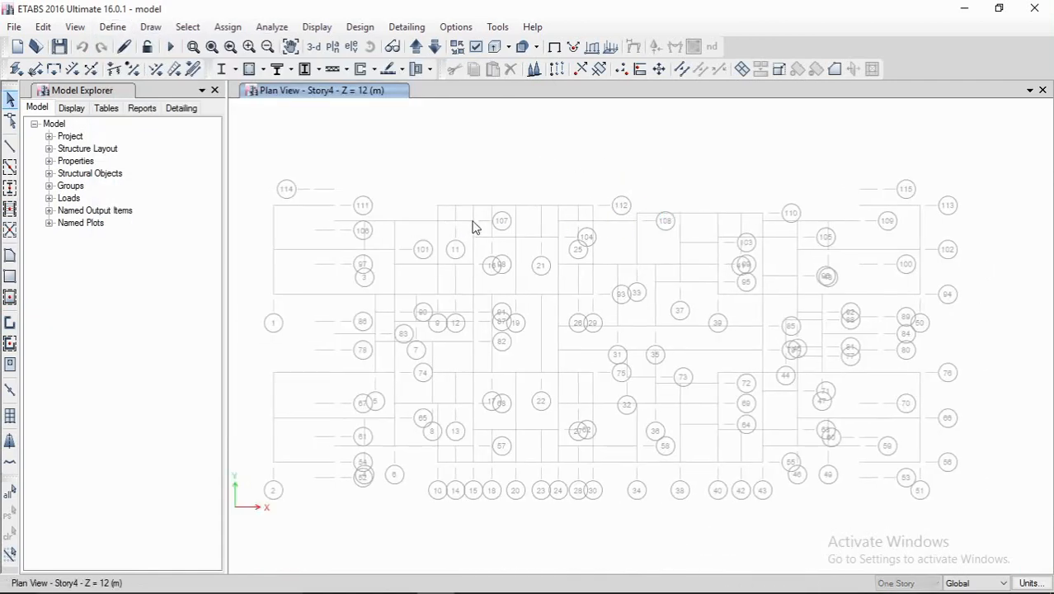
Step: Set the bubble size of grid system G1 to 0.01 mm and accept the grid changes
middle_drag(520, 210, 560, 210)
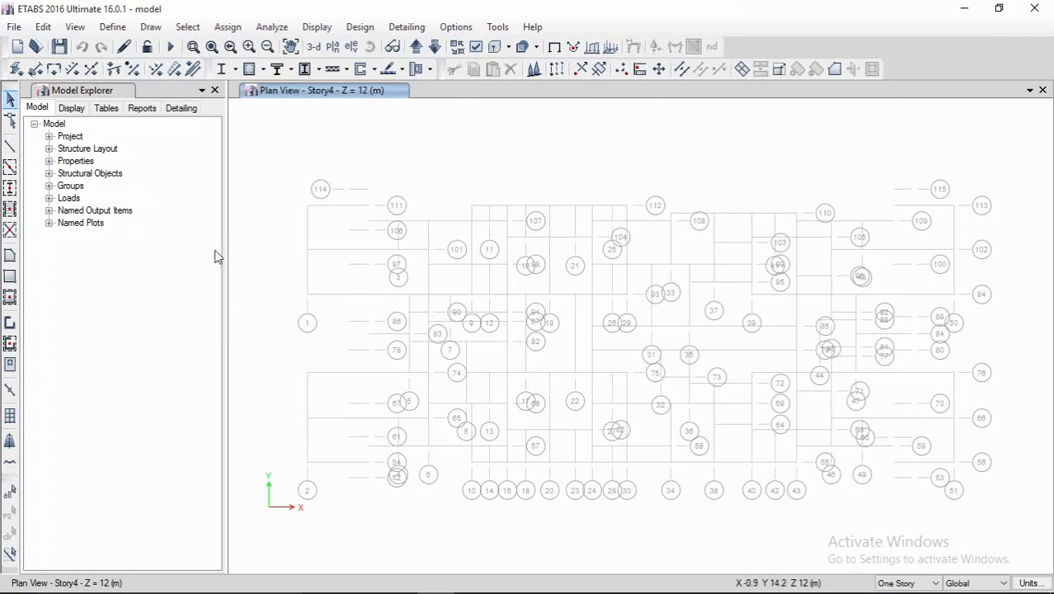
middle_drag(375, 286, 386, 282)
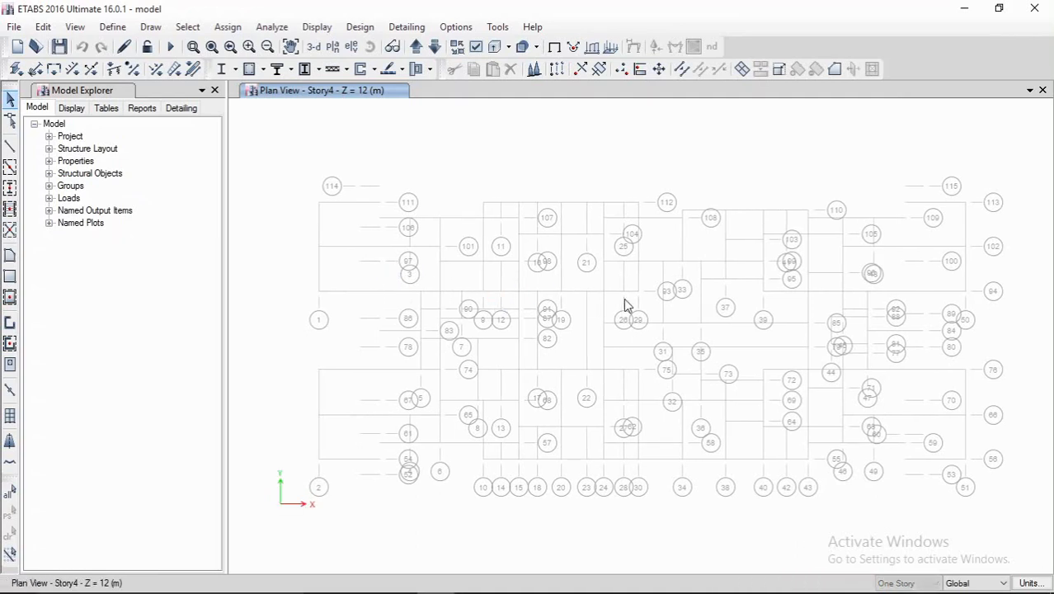
right_click(573, 174)
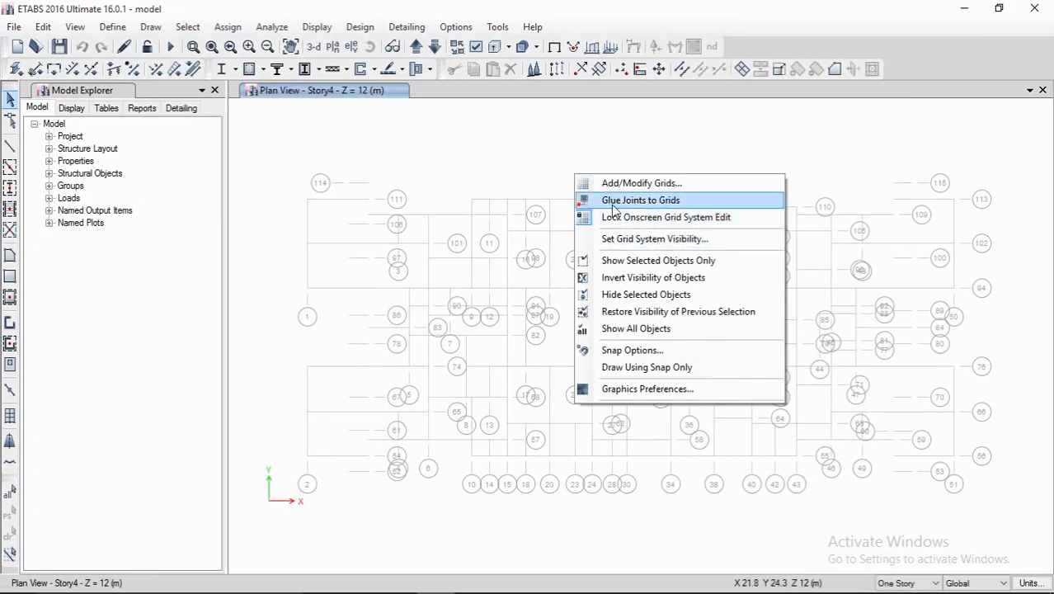
click(648, 183)
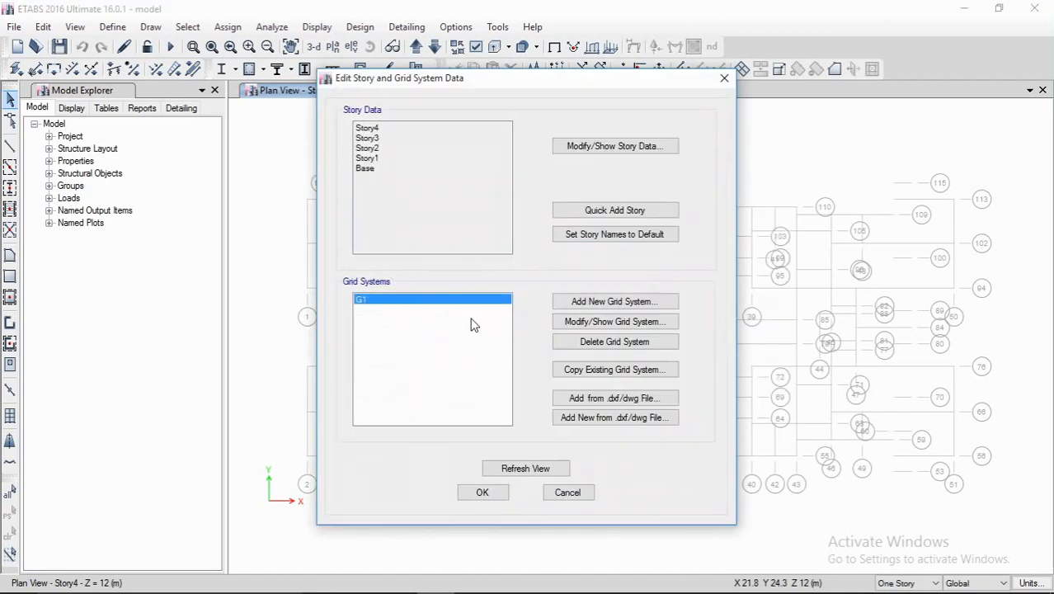
click(612, 323)
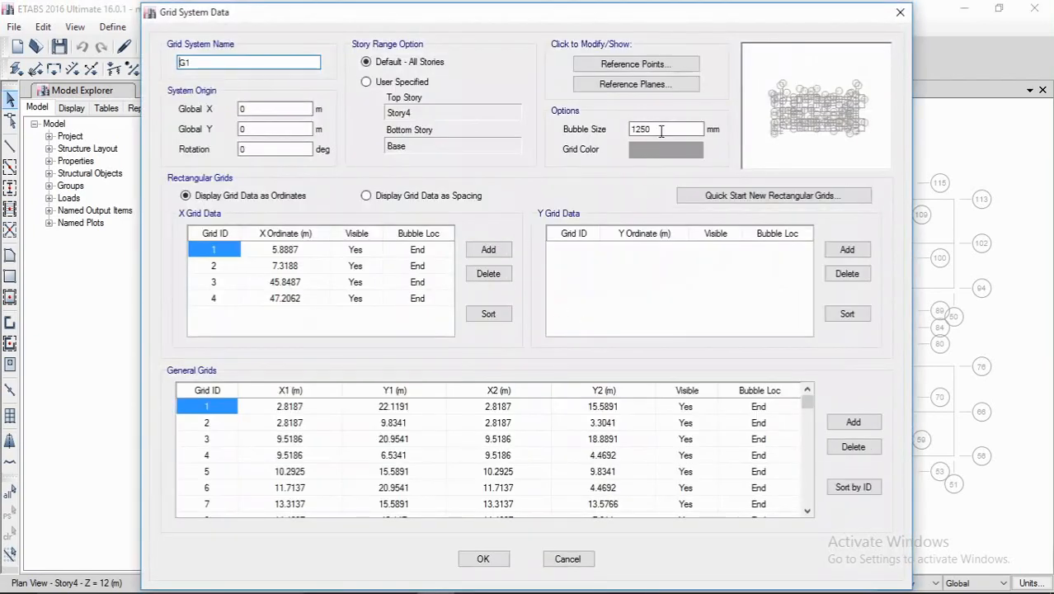
drag(664, 129, 598, 137)
text(0.01)
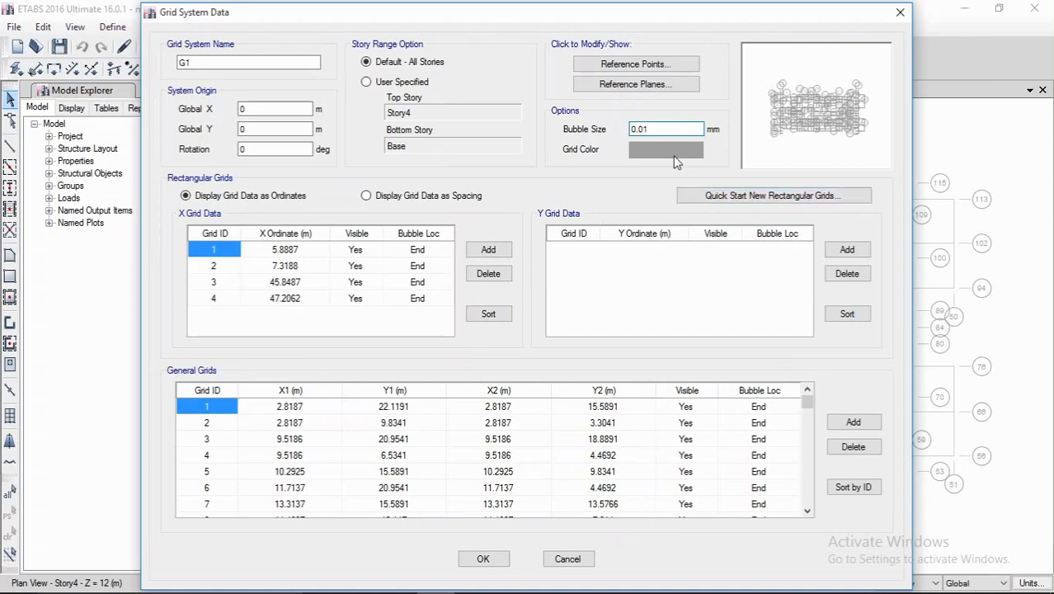
click(483, 559)
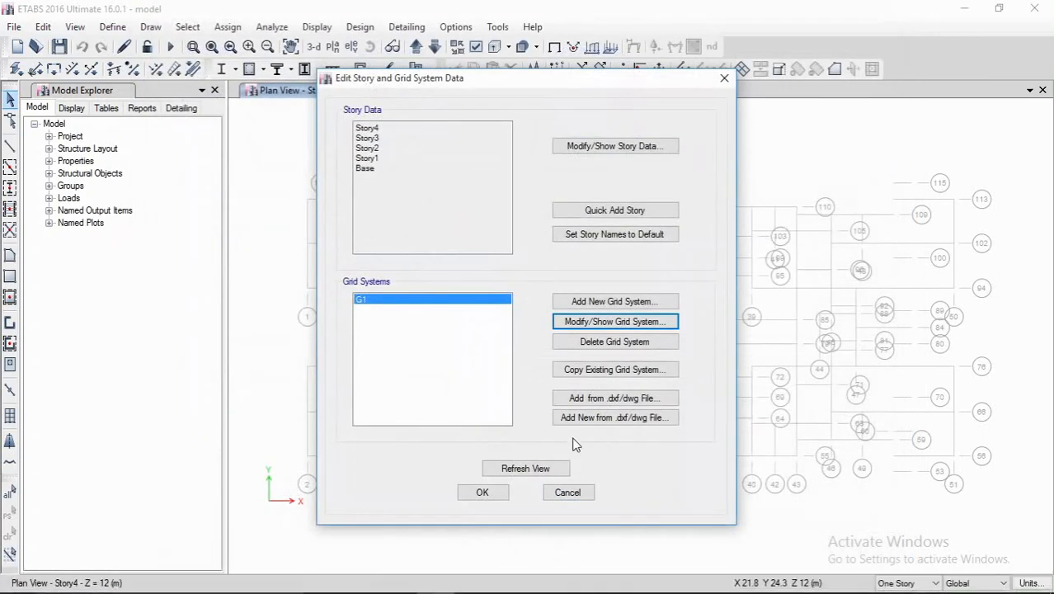
click(482, 492)
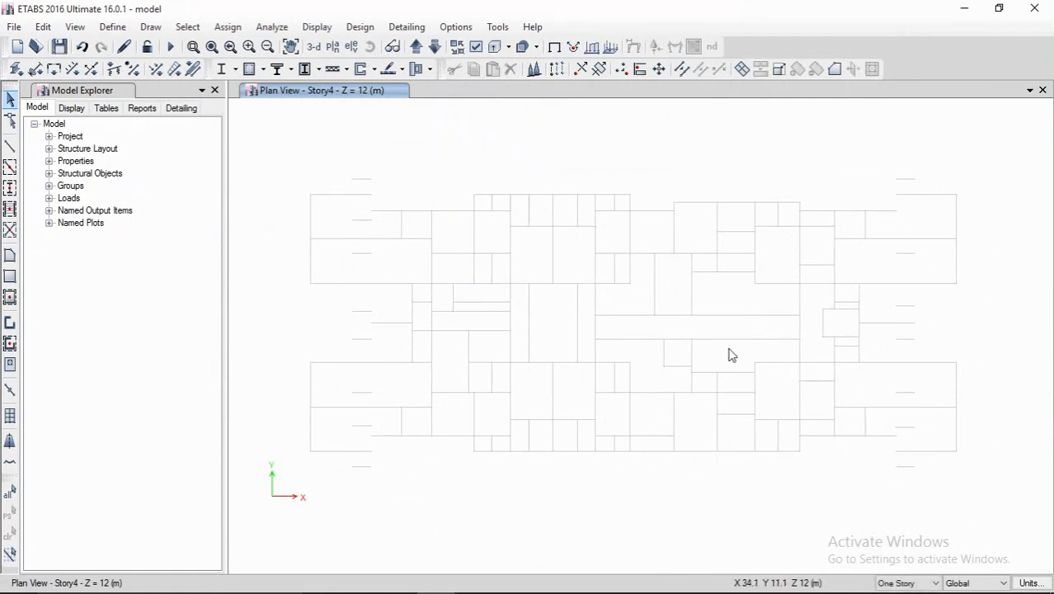
Step: Close the Model Explorer and switch to AutoCAD, enlarging the FIRST SLAB LEVEL_RO_08.06.18 drawing window
click(214, 90)
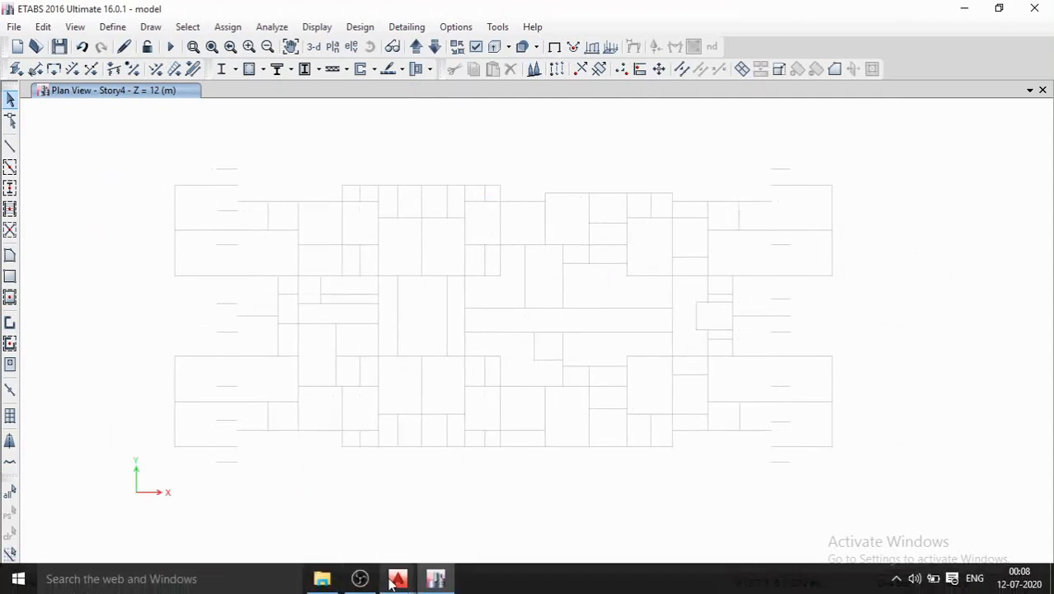
mouse_move(398, 578)
click(452, 518)
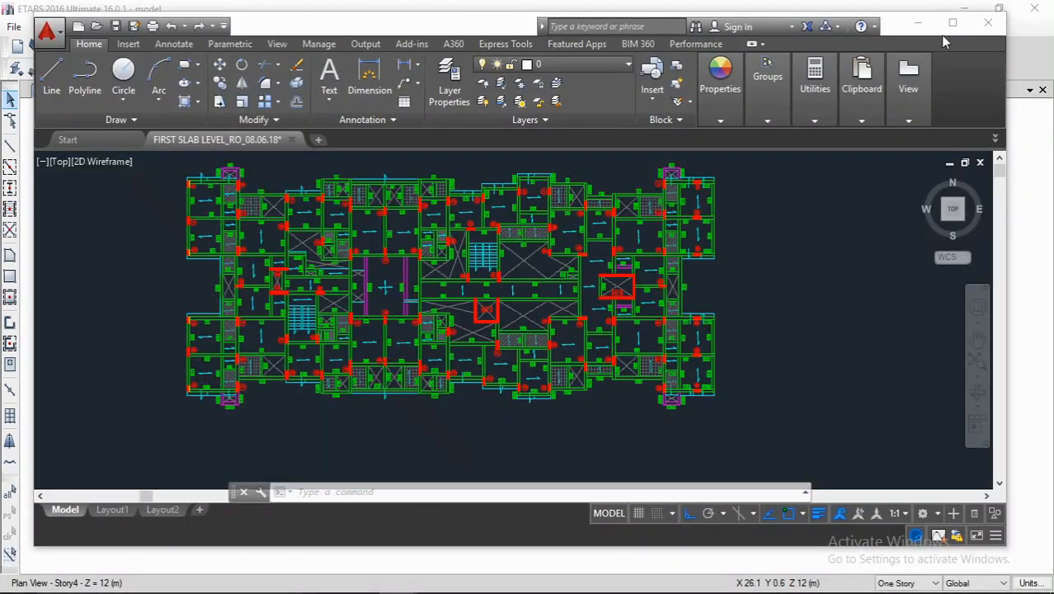
click(953, 22)
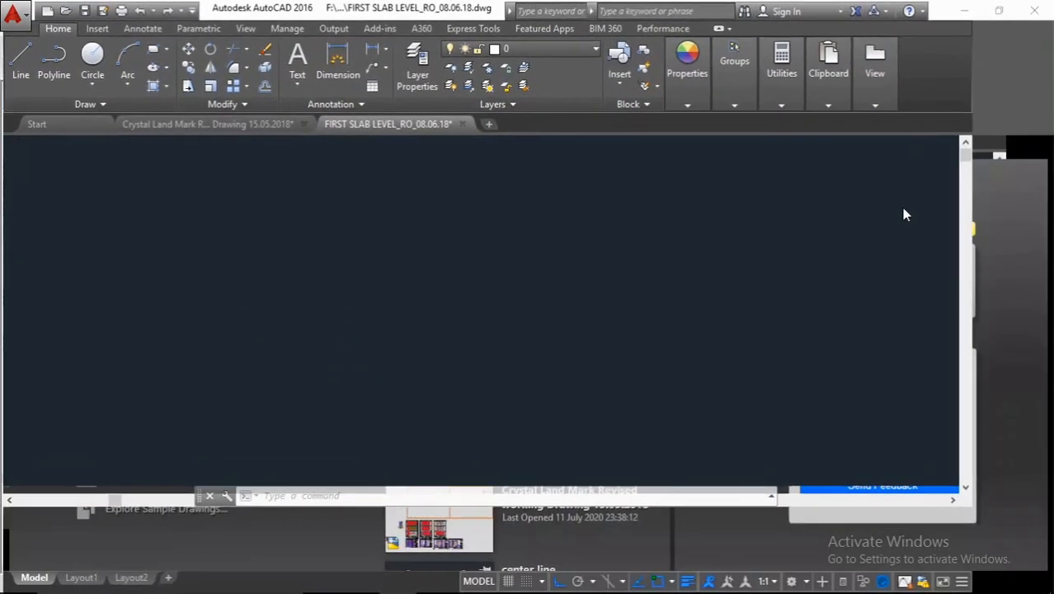
middle_drag(372, 358, 563, 376)
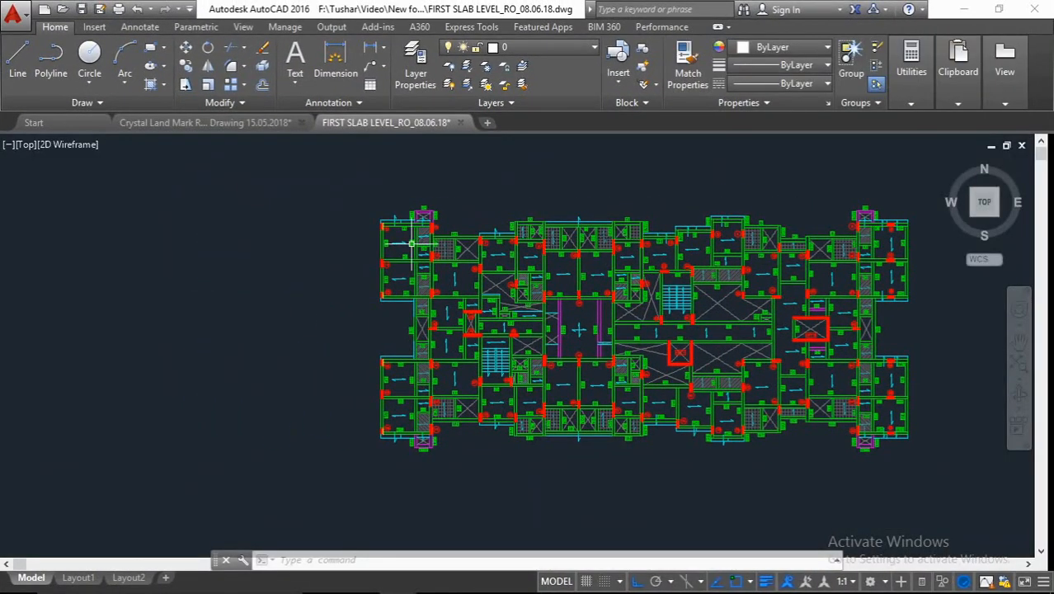
scroll(396, 231, up, 2)
middle_drag(429, 253, 418, 240)
middle_drag(464, 315, 446, 315)
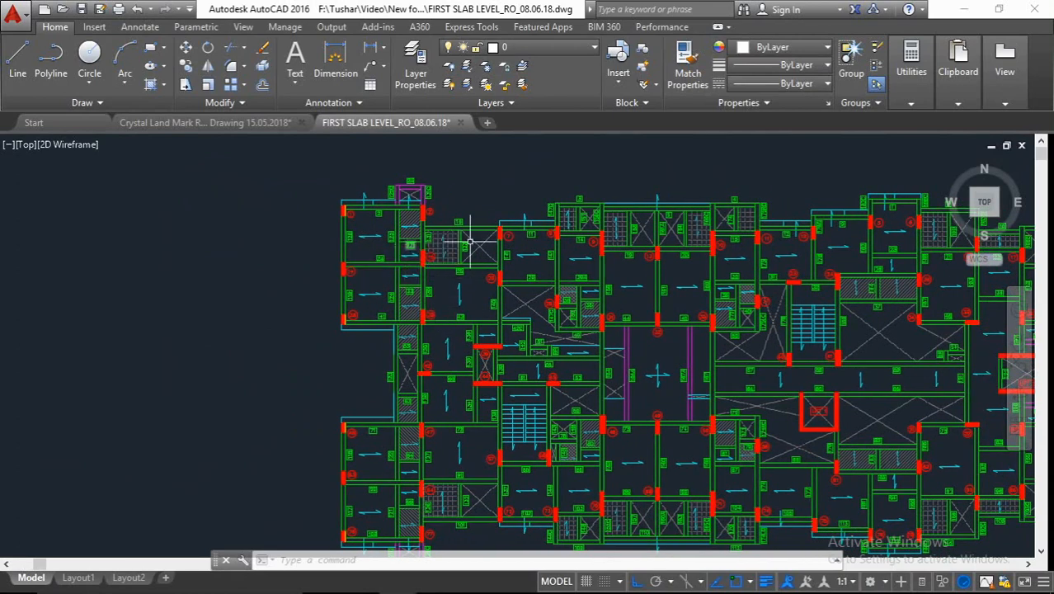
middle_drag(464, 272, 431, 271)
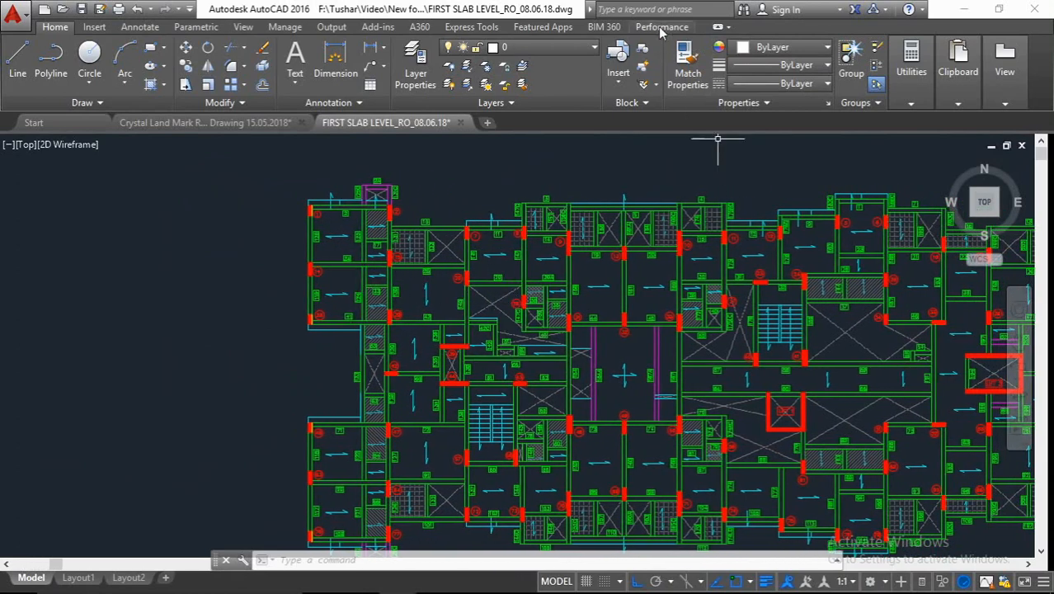
Step: Arrange the AutoCAD slab drawing and the ETABS plan view side by side, with AutoCAD on the left half
drag(526, 10, 2, 153)
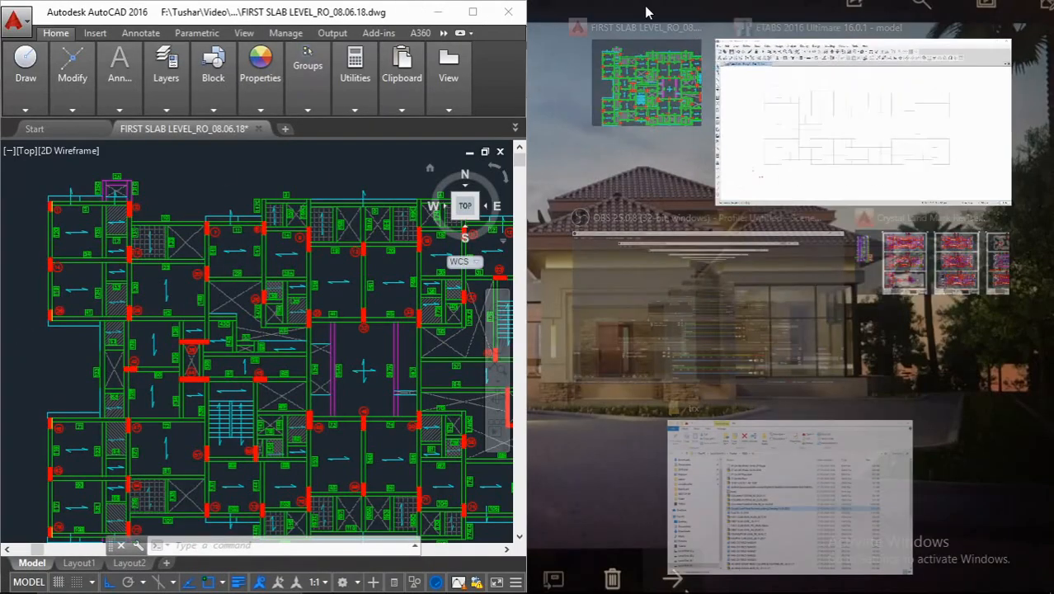
click(836, 39)
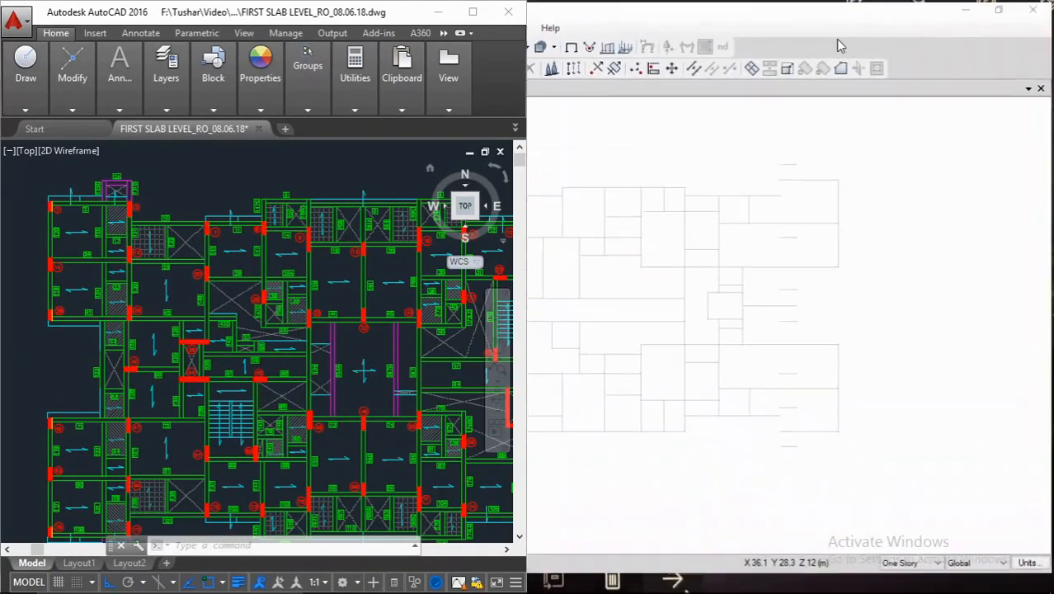
click(835, 219)
drag(792, 8, 1052, 161)
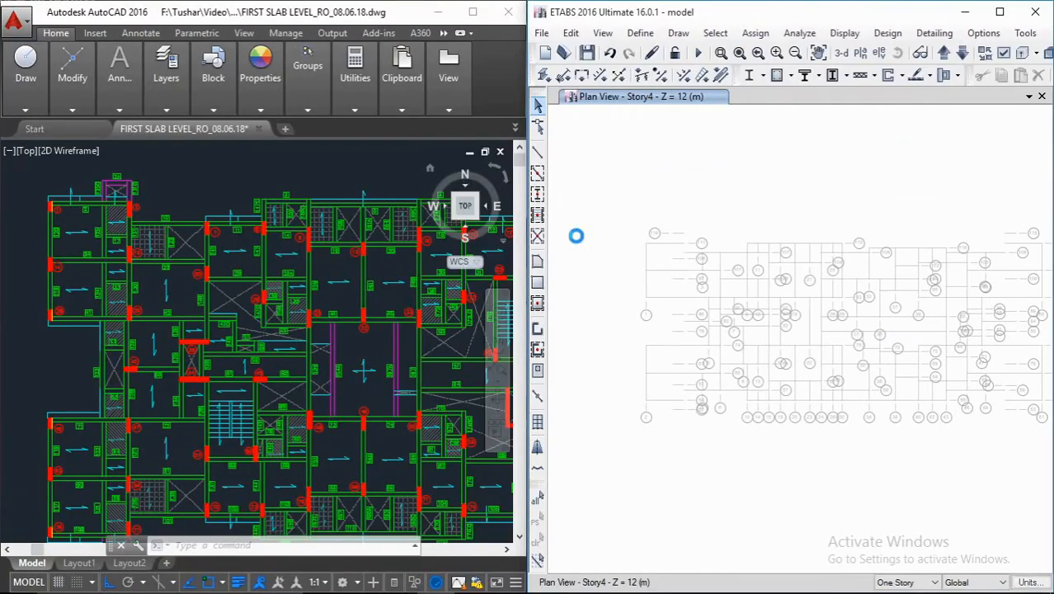
Step: Examine the upper-left corner of the slab drawing alongside the matching grid area in the Story4 plan
scroll(202, 195, down, 3)
scroll(264, 270, up, 3)
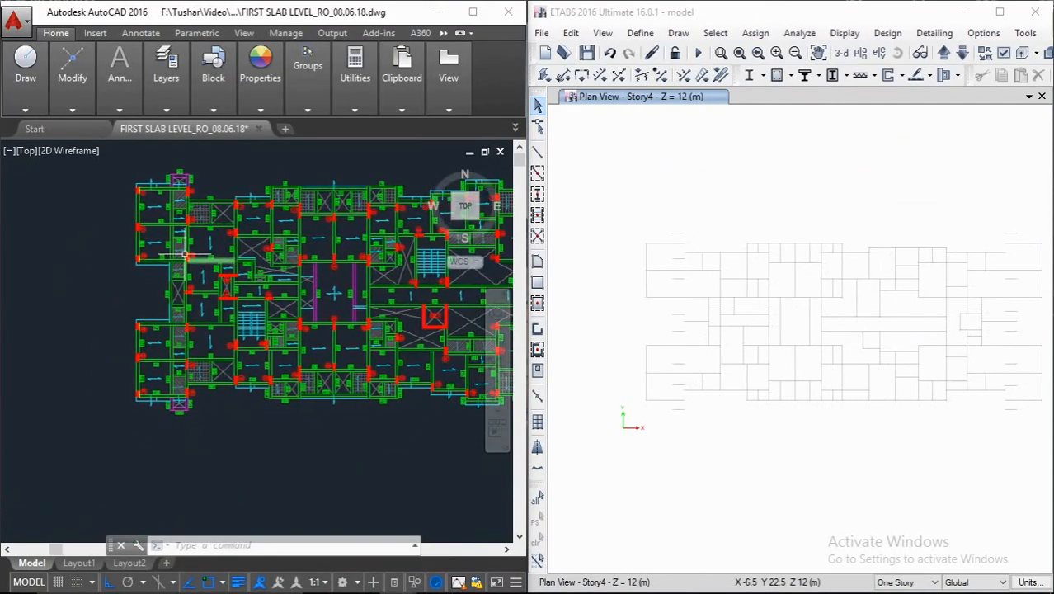
scroll(264, 270, down, 5)
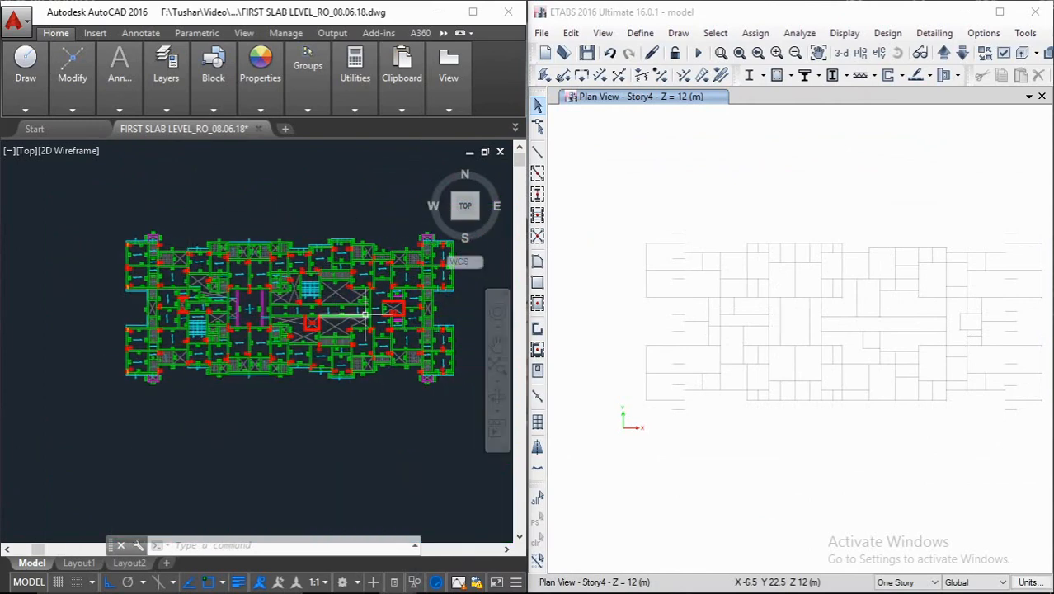
scroll(688, 302, up, 3)
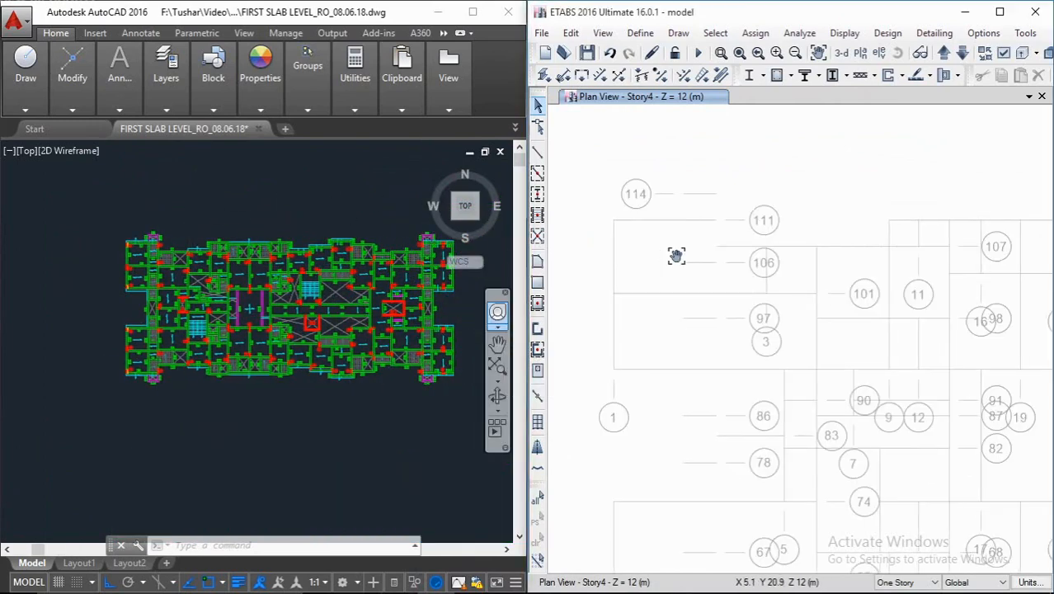
scroll(198, 248, up, 3)
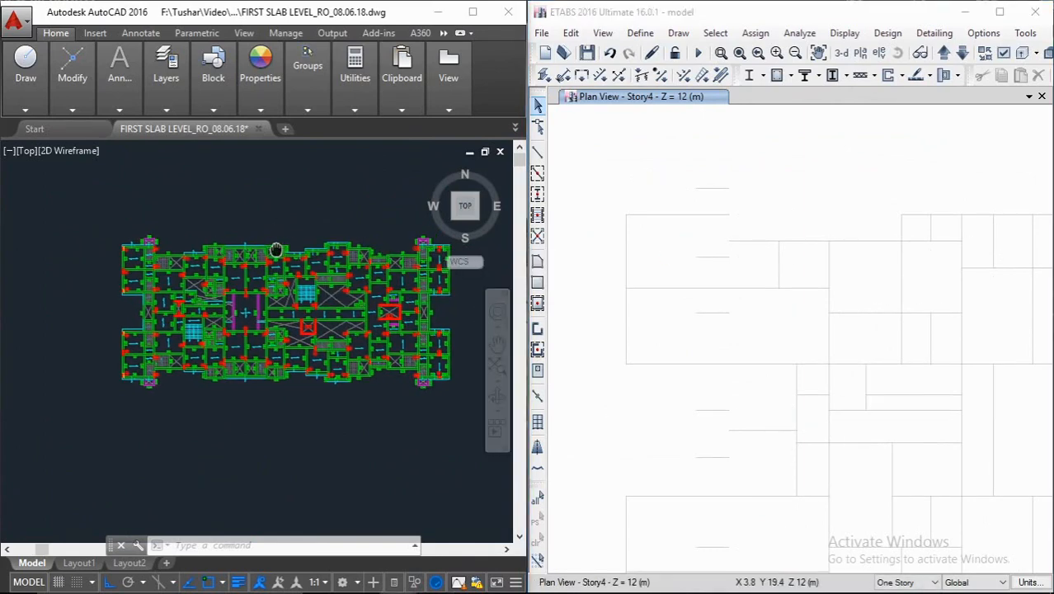
scroll(128, 249, up, 3)
middle_drag(142, 267, 178, 266)
scroll(184, 252, up, 5)
middle_drag(730, 216, 734, 240)
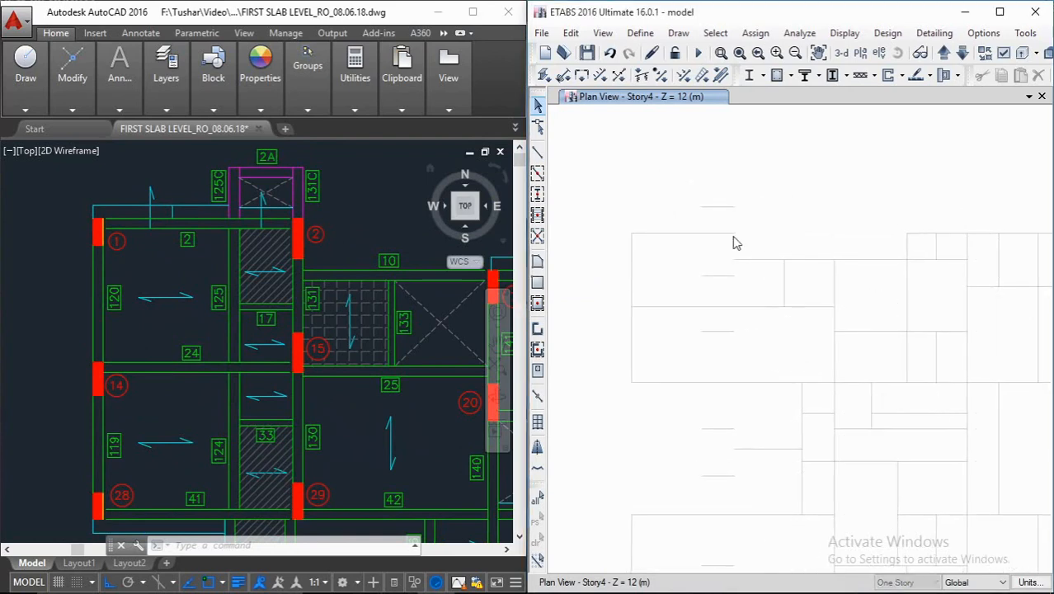
click(640, 33)
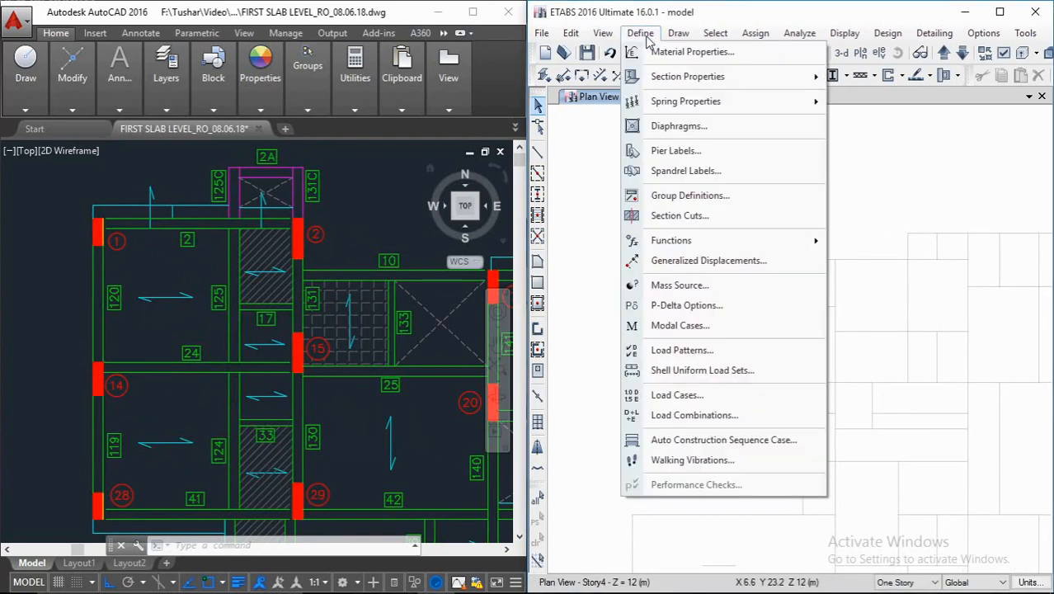
click(882, 173)
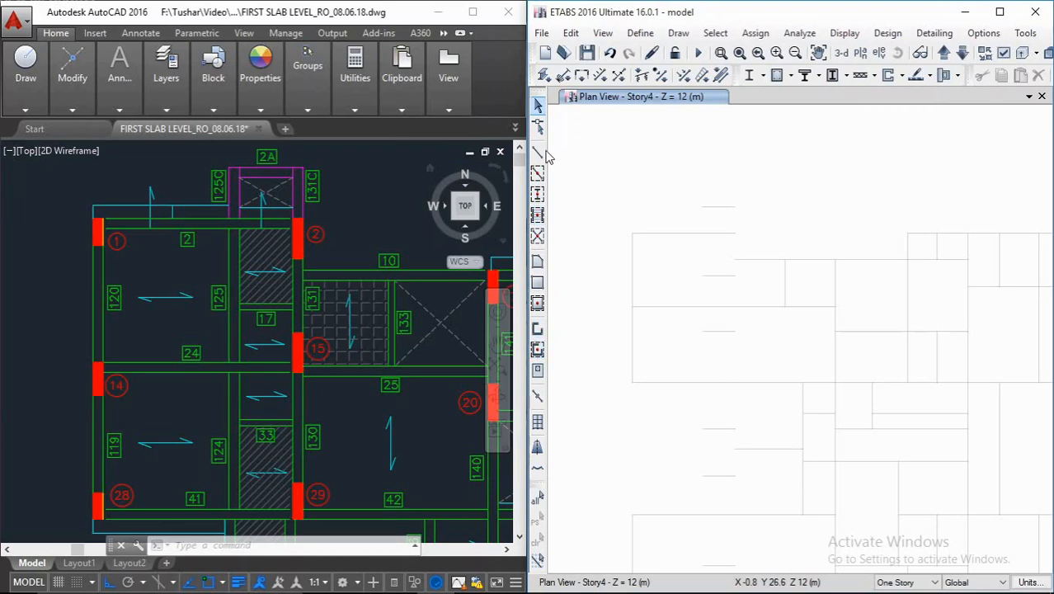
Step: Undock and hide the ETABS Draw toolbar, and restore it docked beside the plan view
mouse_move(538, 99)
mouse_down()
mouse_move(630, 133)
mouse_move(662, 161)
mouse_up()
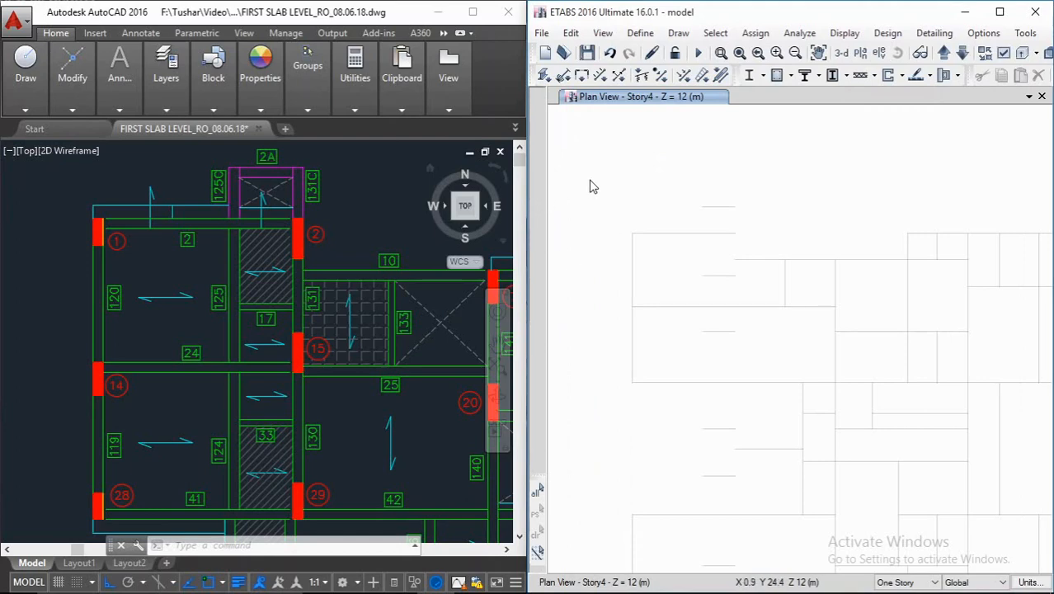
right_click(534, 160)
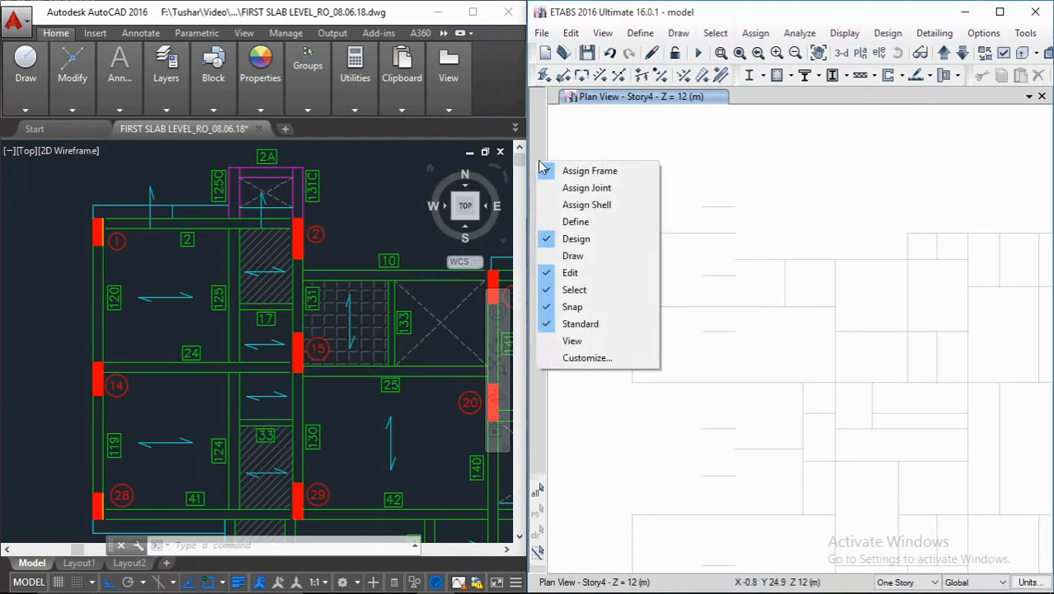
click(573, 256)
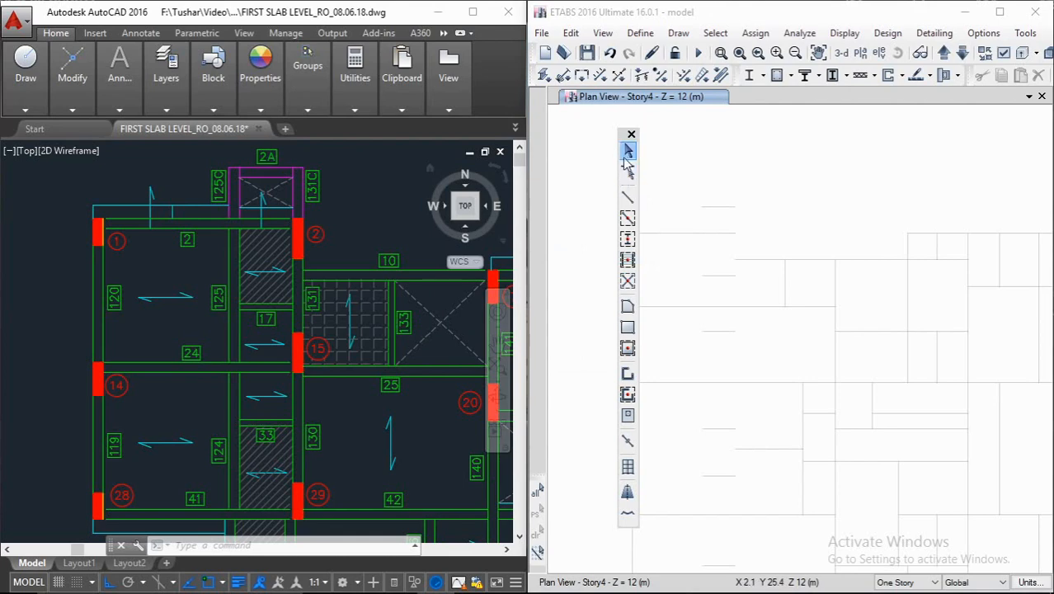
mouse_move(623, 135)
mouse_down()
mouse_move(537, 124)
mouse_move(543, 103)
mouse_up()
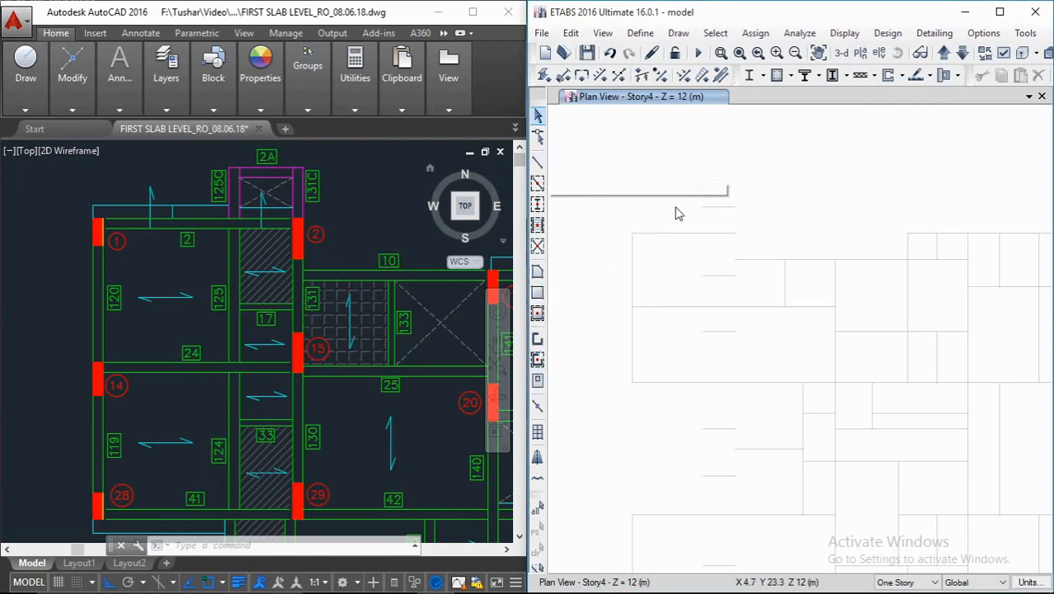
Step: Start Quick Draw Columns in the Story4 plan view with the column section property C230X600
middle_drag(684, 214, 684, 200)
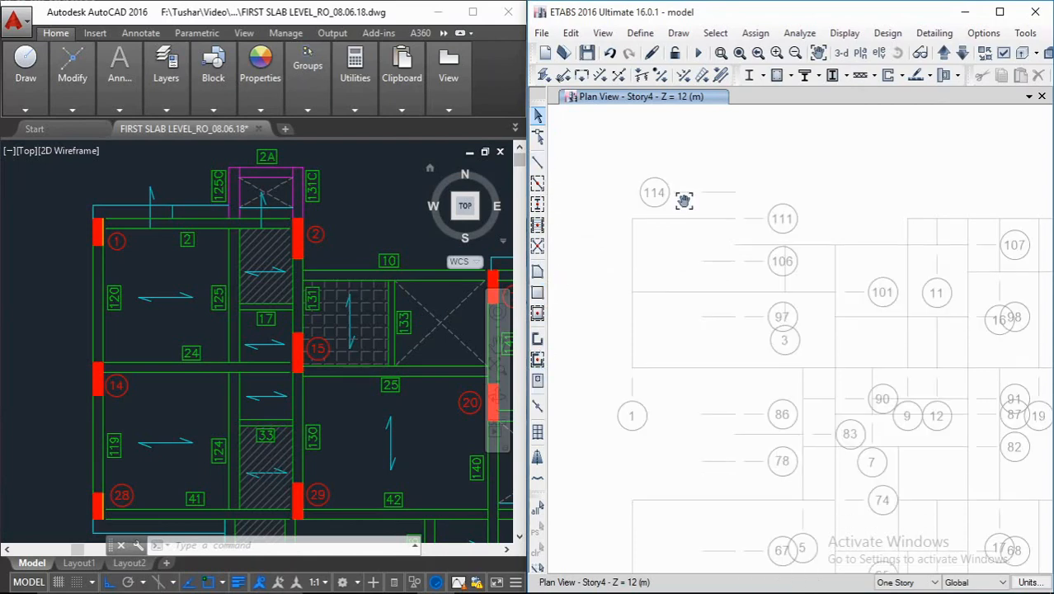
click(539, 208)
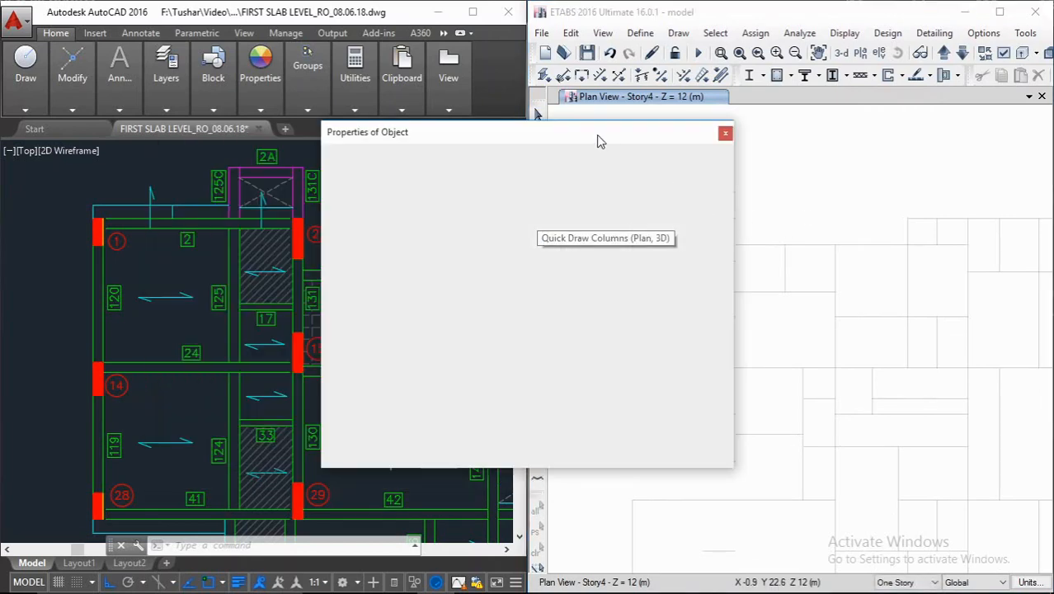
drag(597, 140, 503, 77)
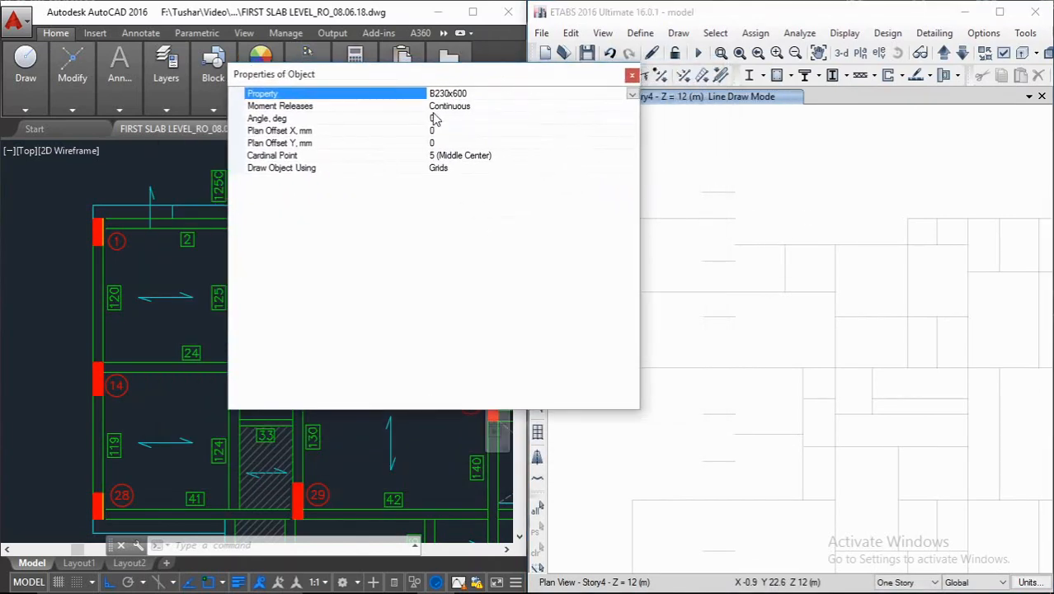
drag(396, 78, 376, 111)
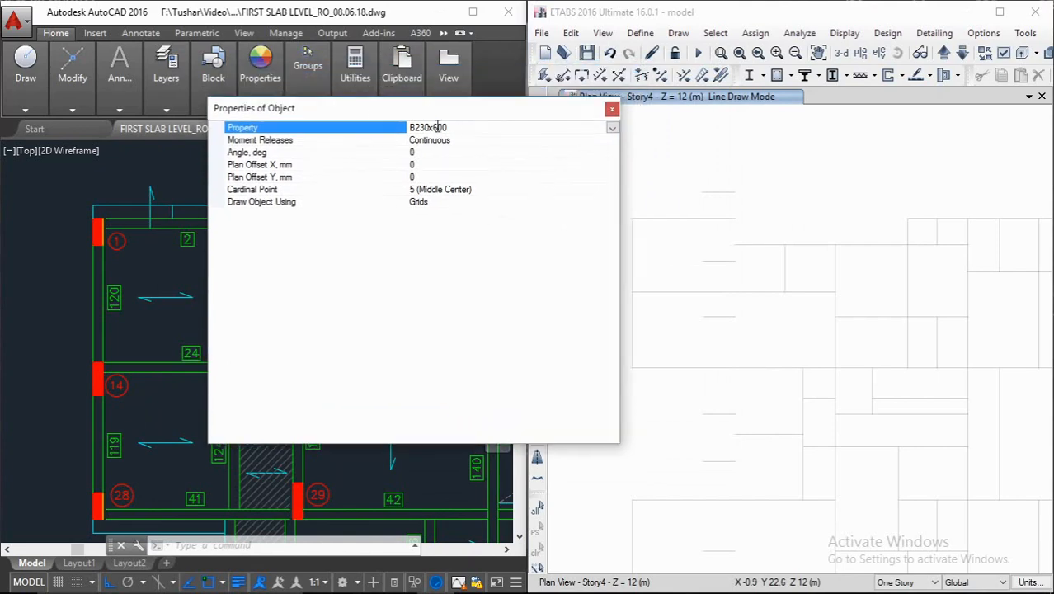
click(612, 128)
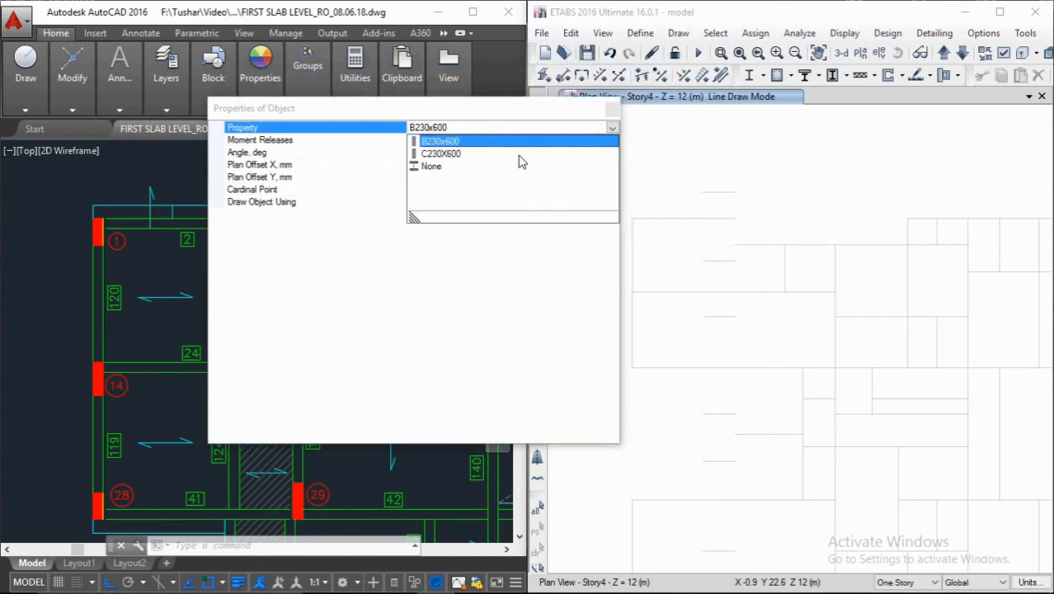
click(438, 154)
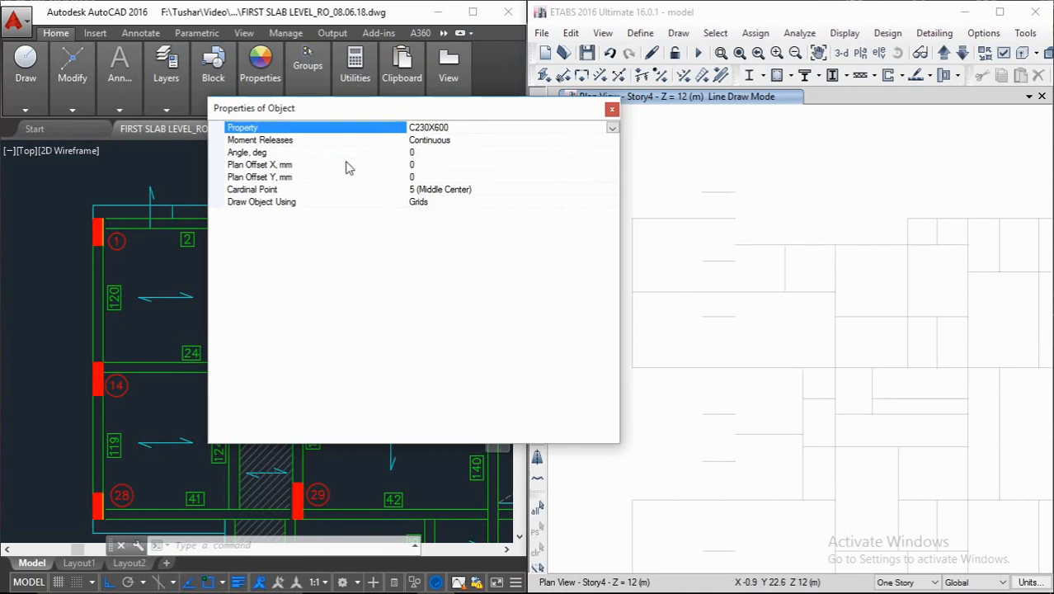
drag(426, 116, 439, 111)
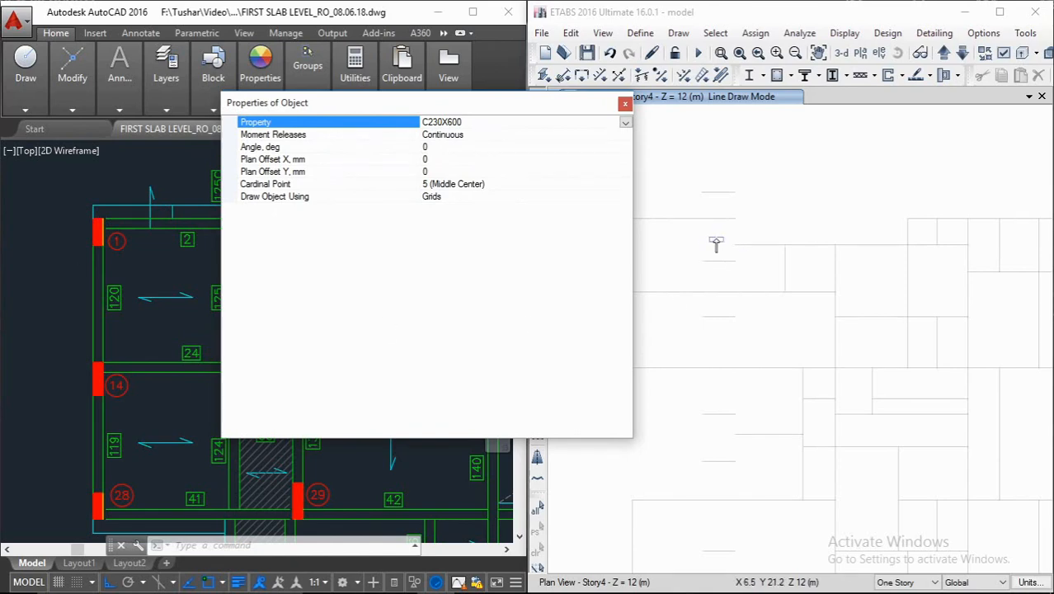
Step: Set the column angle to 90 degrees and place the column where grid lines 1 and 111 meet on Story4
middle_drag(711, 239, 770, 254)
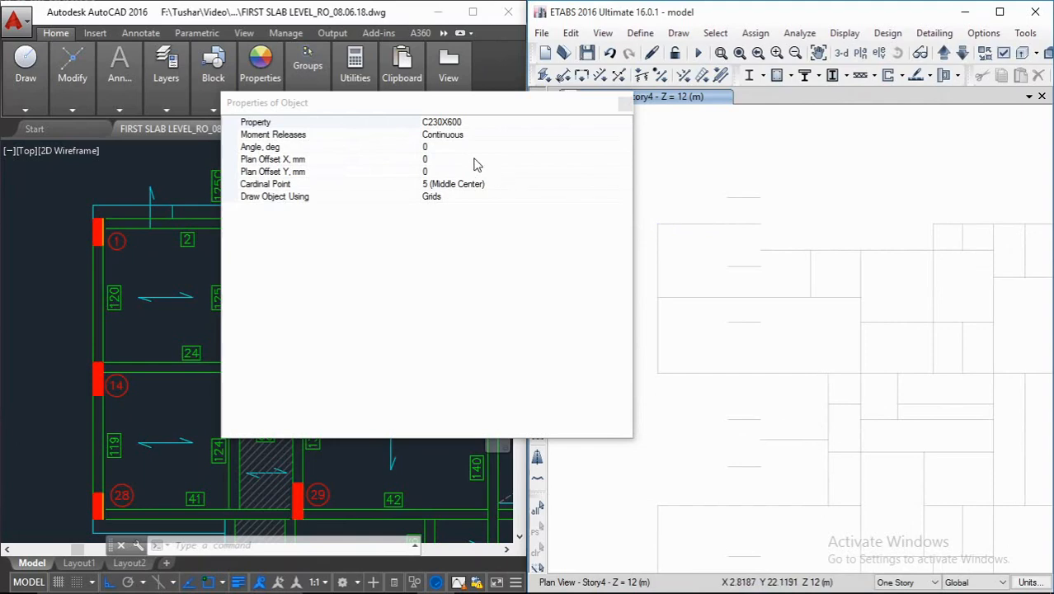
click(439, 147)
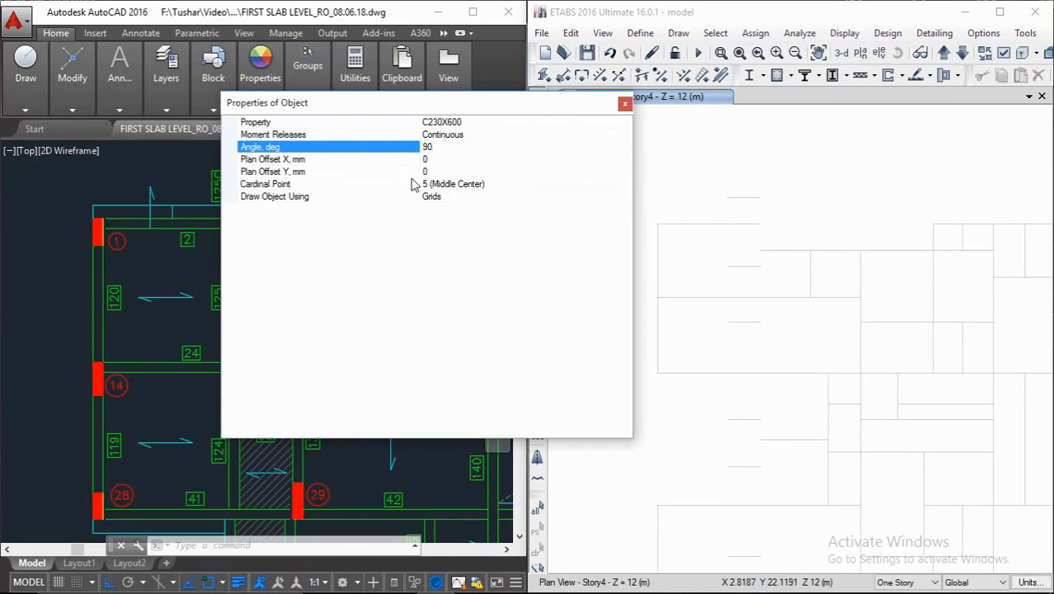
middle_drag(717, 251, 742, 248)
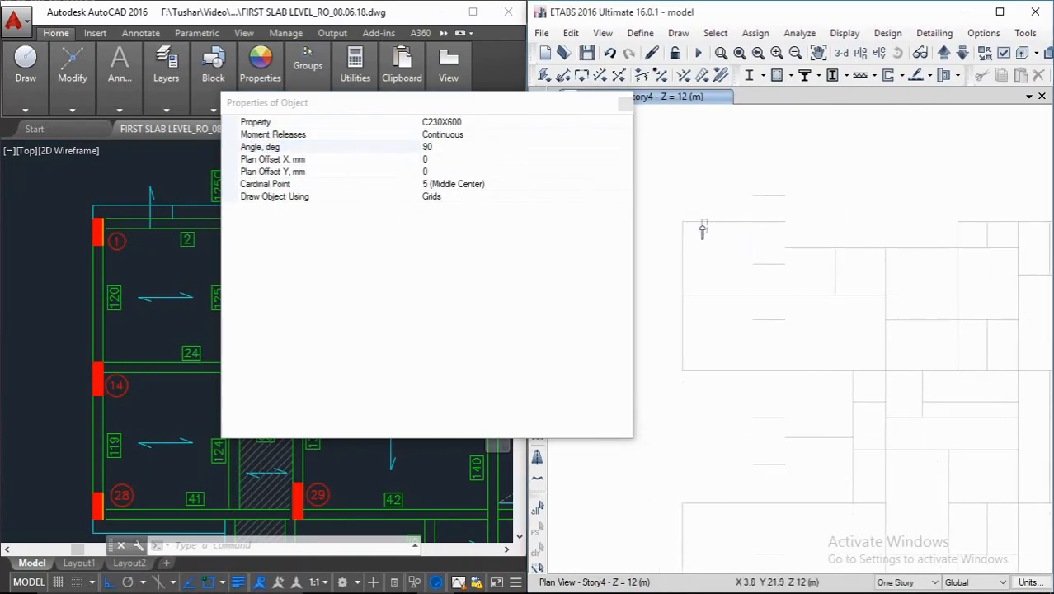
click(727, 308)
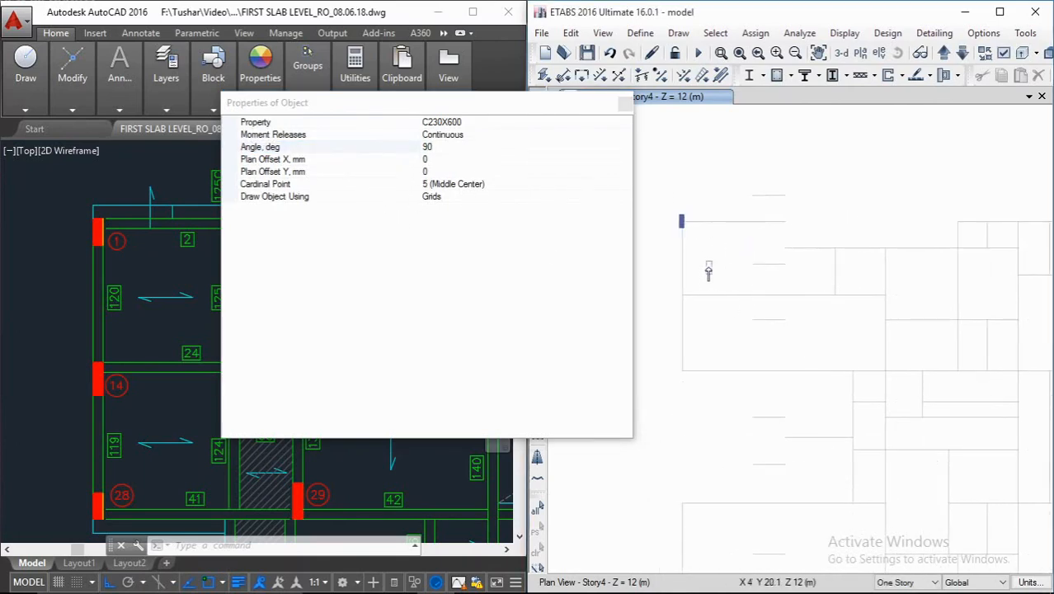
scroll(734, 239, up, 5)
scroll(734, 234, down, 3)
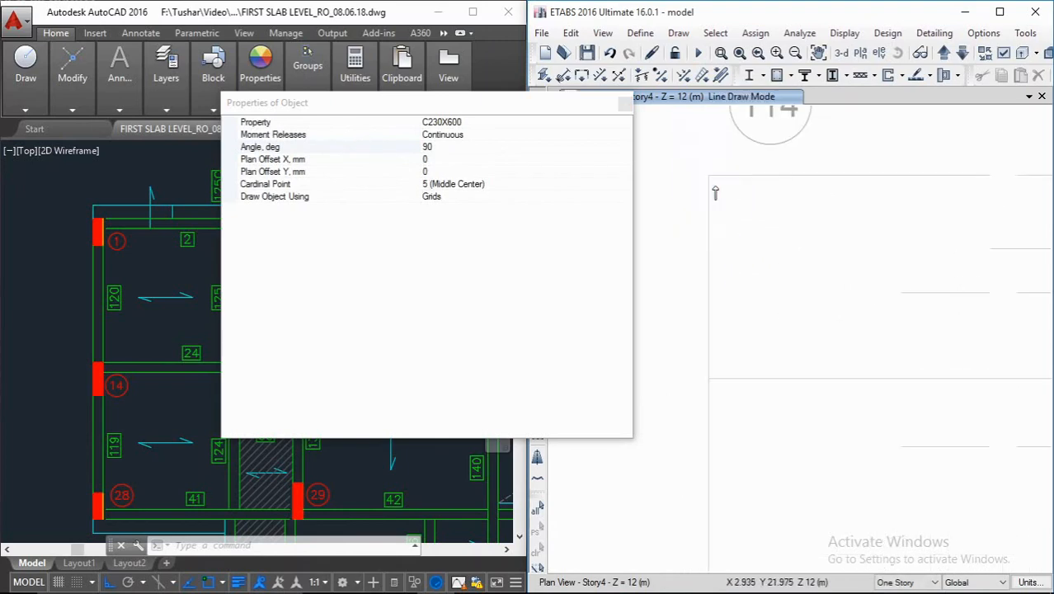
scroll(717, 206, down, 4)
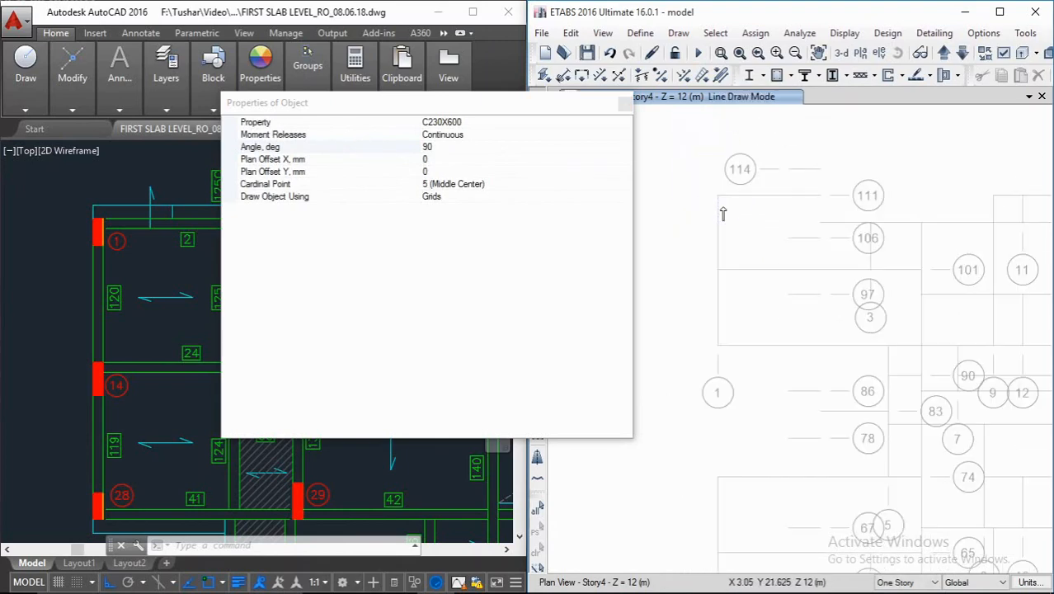
drag(535, 107, 481, 112)
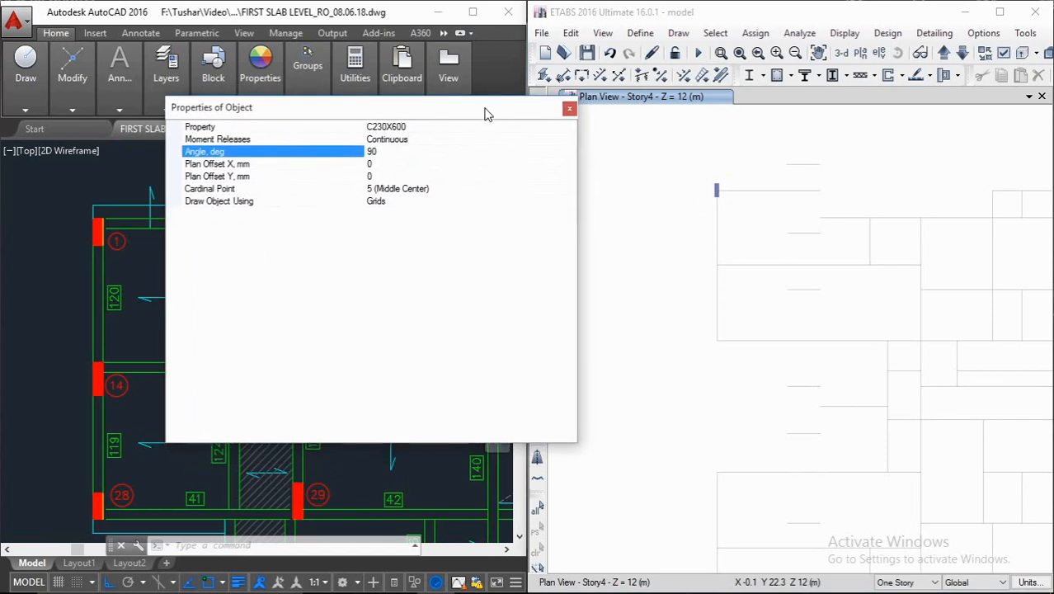
middle_drag(779, 259, 797, 245)
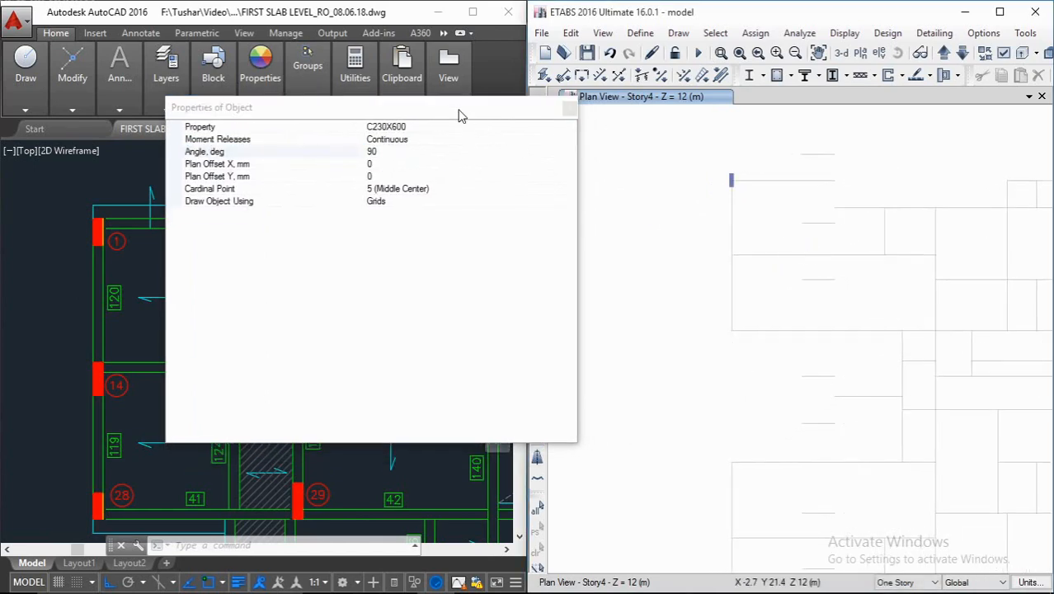
drag(459, 110, 457, 75)
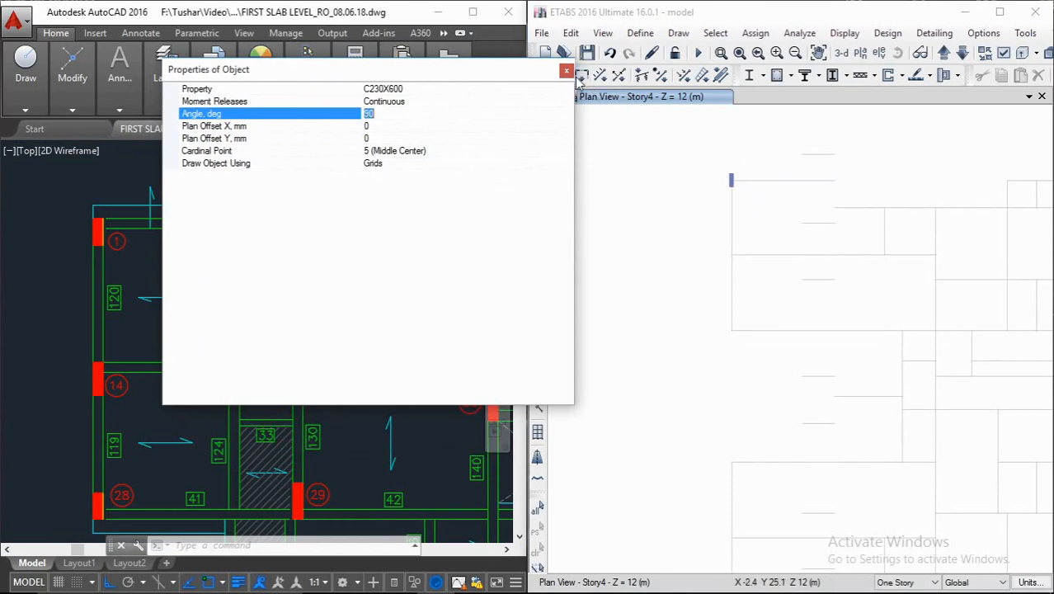
key(Escape)
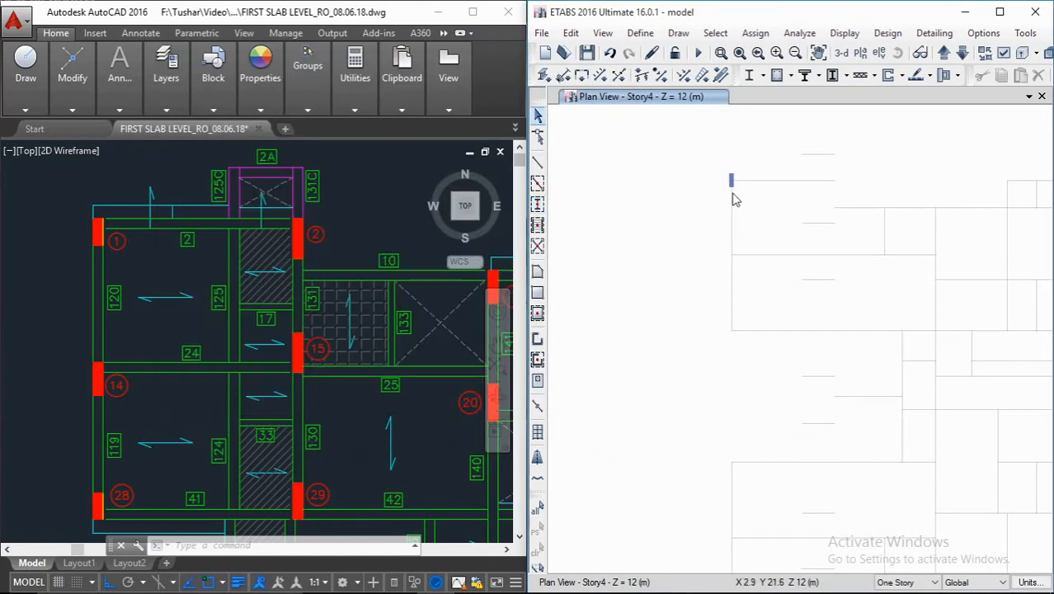
Step: Step the plan view through the building levels and leave it on Story1 at Z = 3 m
click(979, 33)
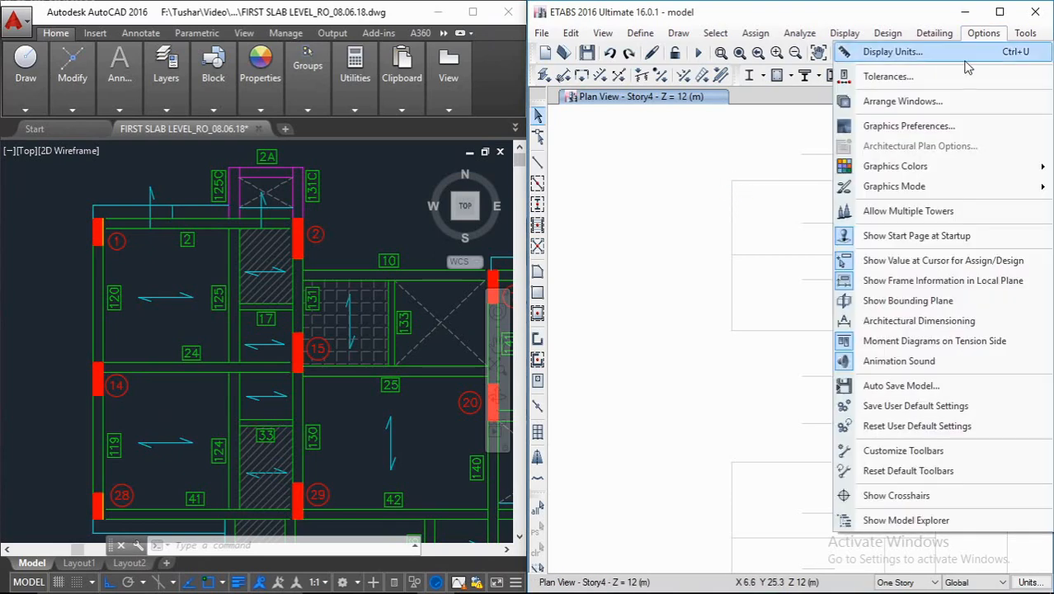
click(763, 141)
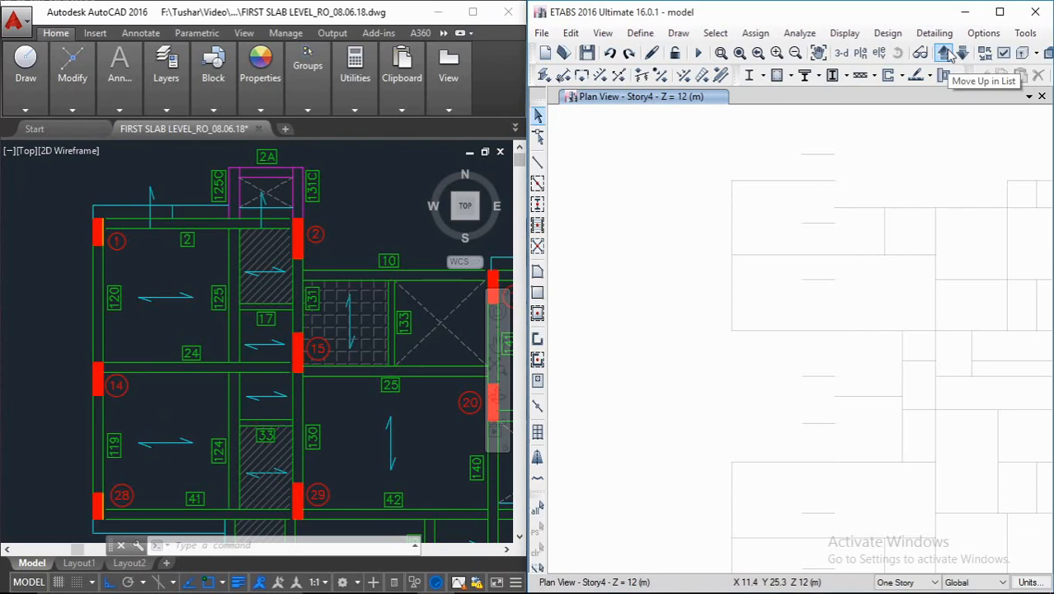
click(946, 53)
click(946, 53)
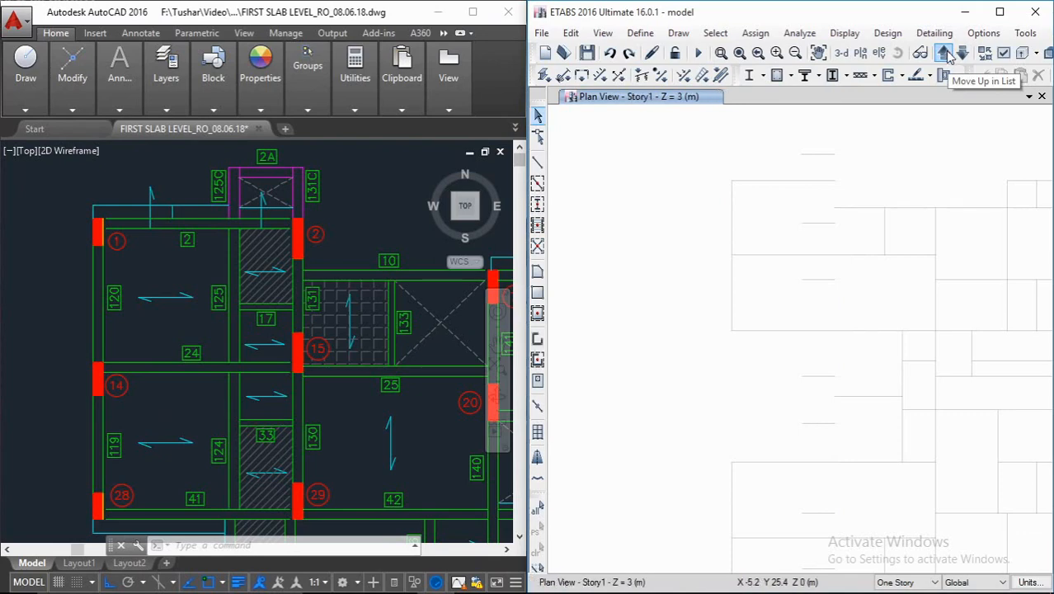
click(963, 53)
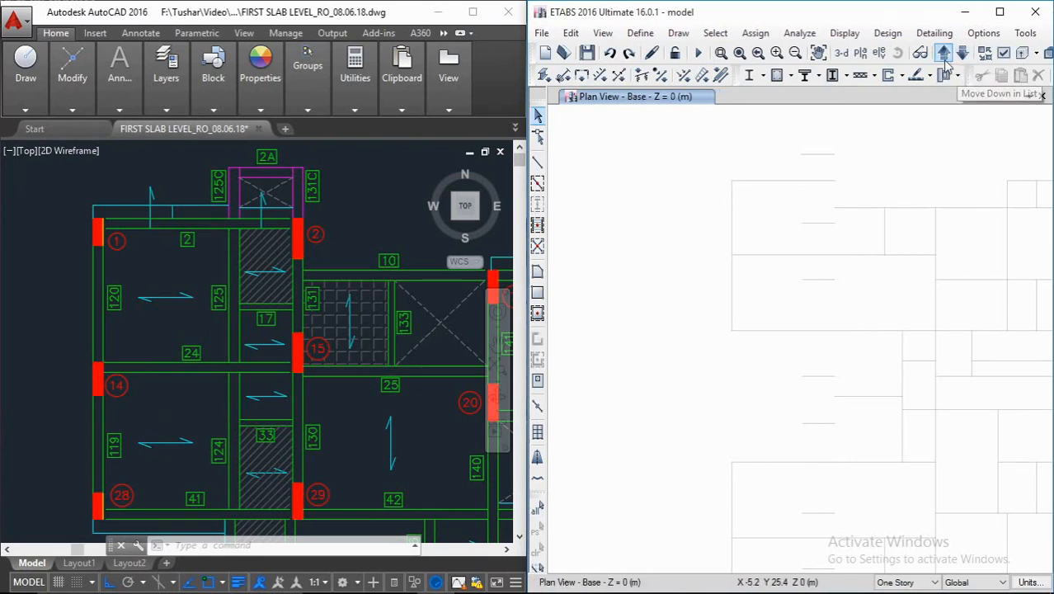
click(946, 55)
click(946, 55)
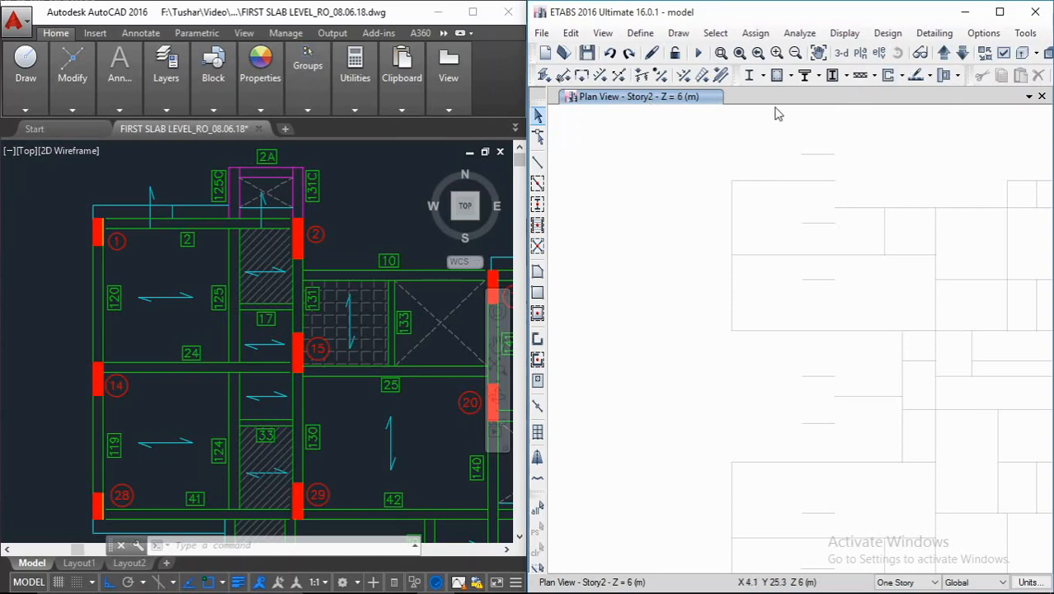
click(962, 53)
middle_drag(801, 201, 750, 205)
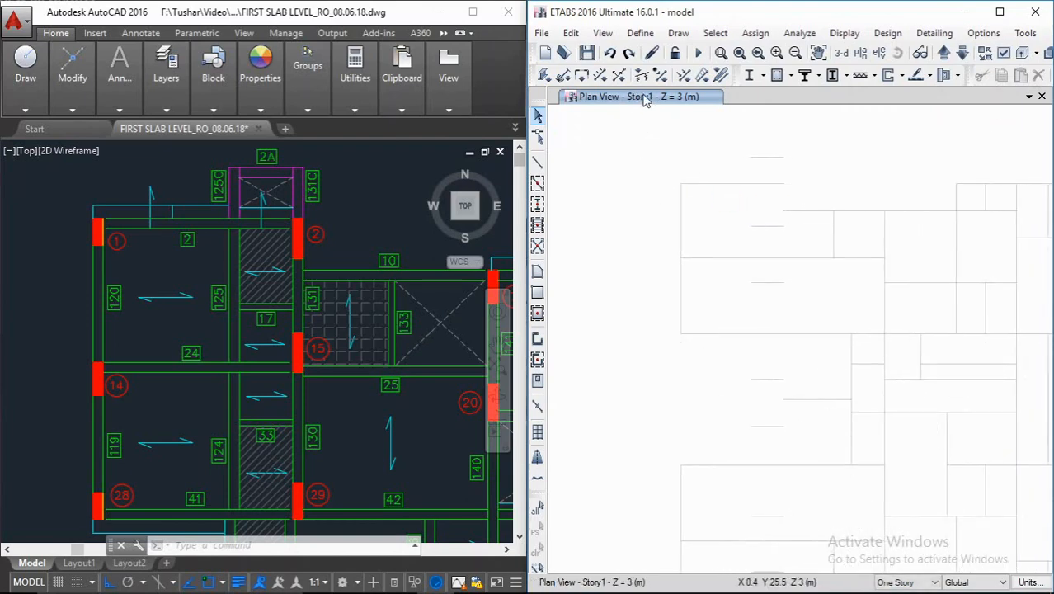
Step: In the story data, rename Story1 to GROUND, Story2 to FIRST, Story3 to SECOND and Story4 to THIRD
click(570, 34)
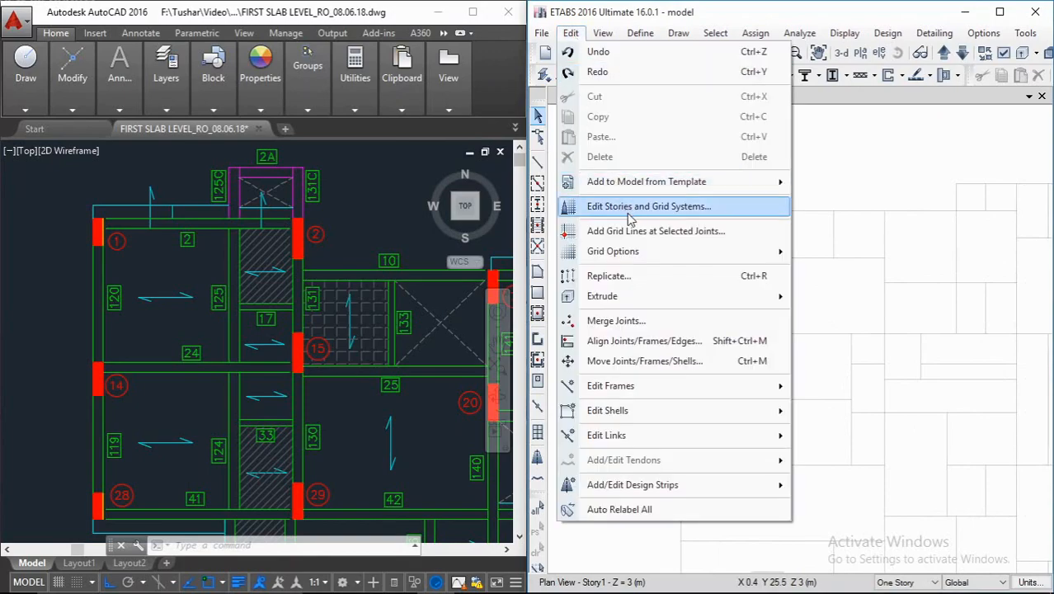
click(629, 213)
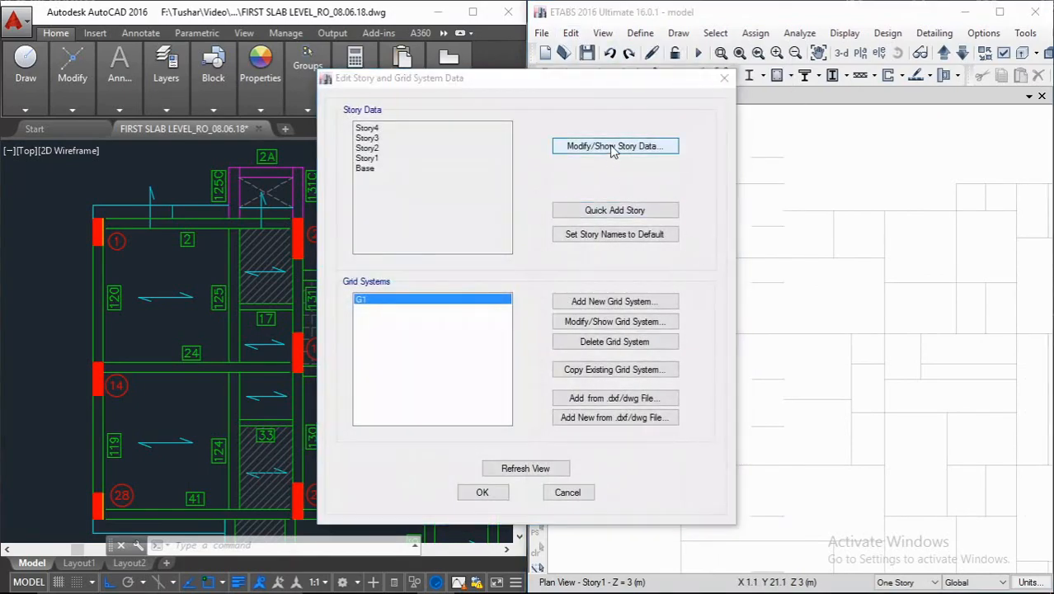
click(613, 149)
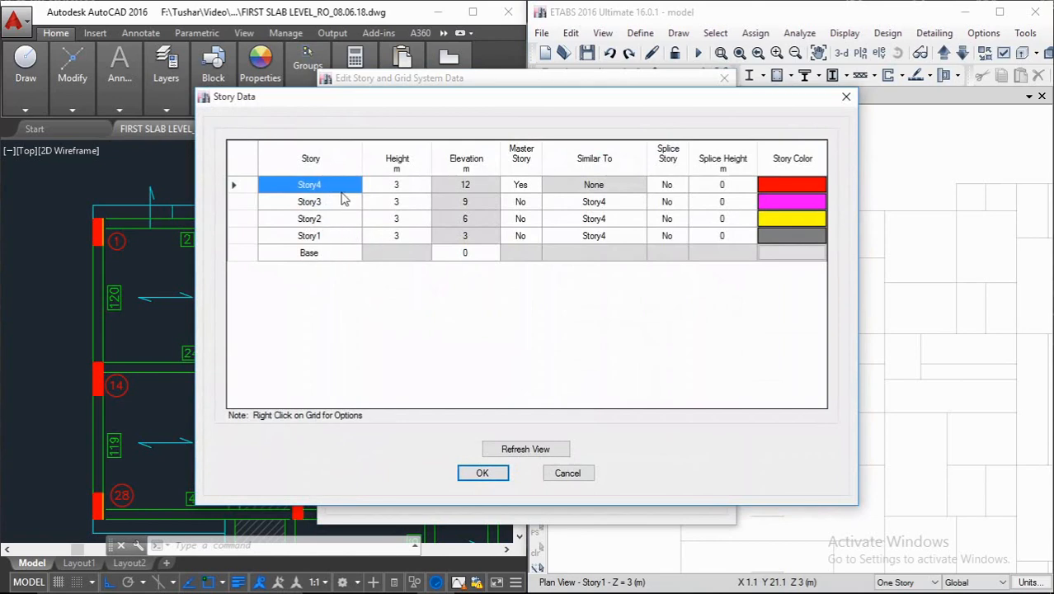
click(330, 237)
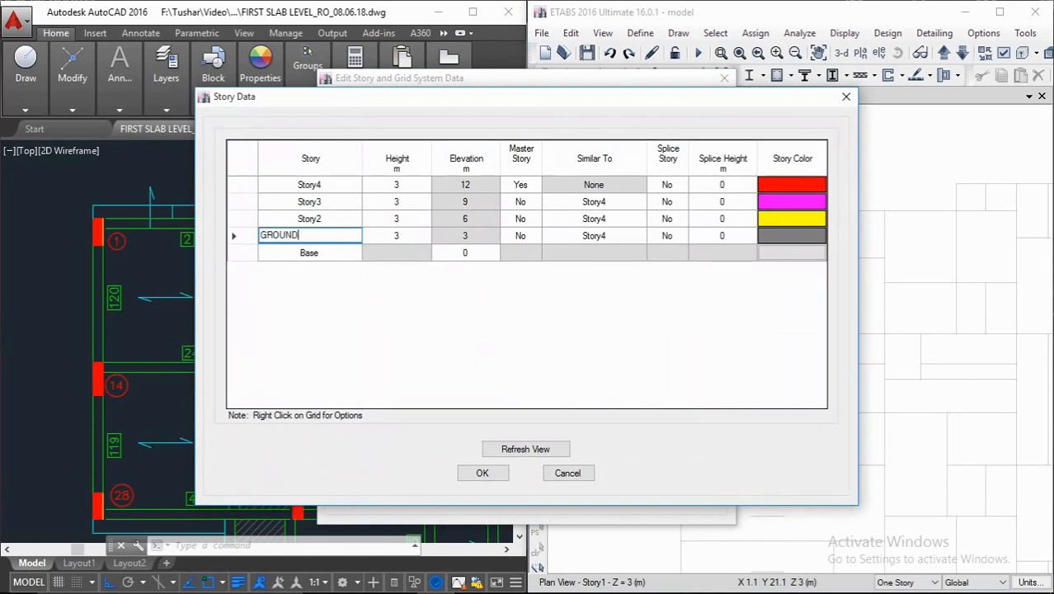
click(350, 220)
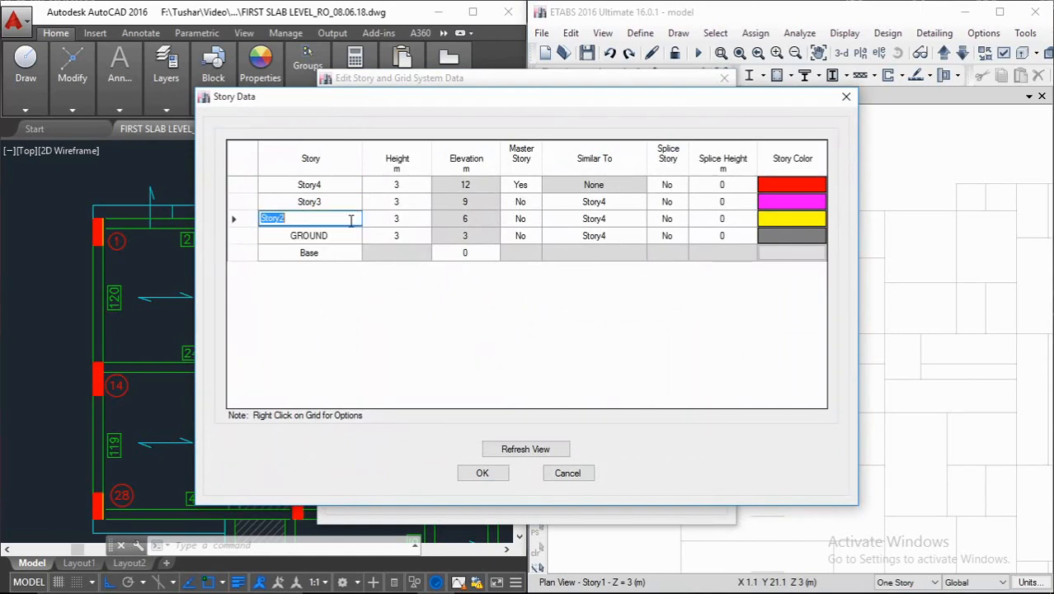
text(FIRST)
click(349, 201)
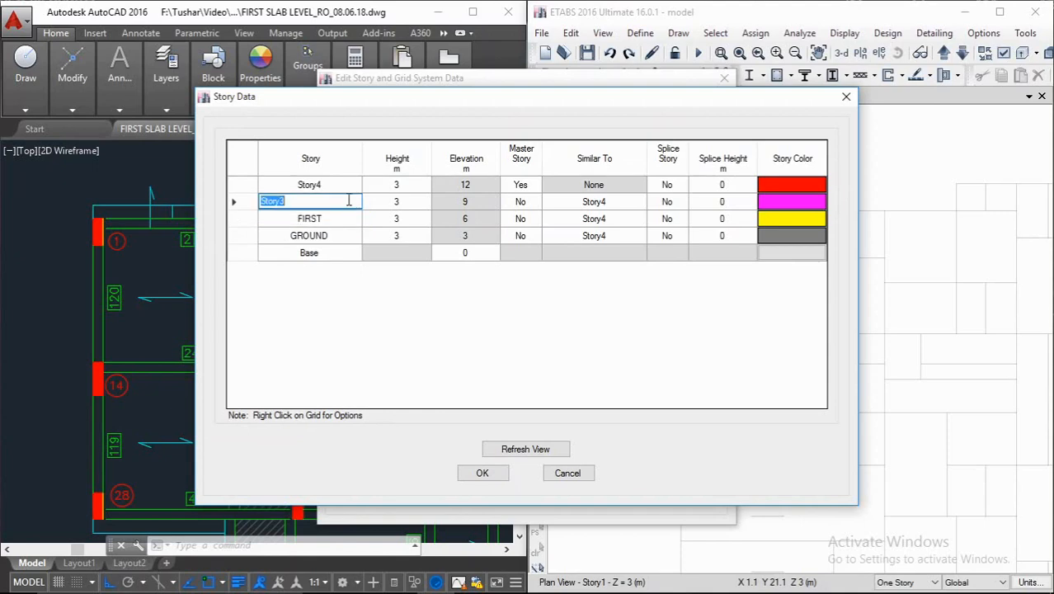
text(SECOND)
click(355, 183)
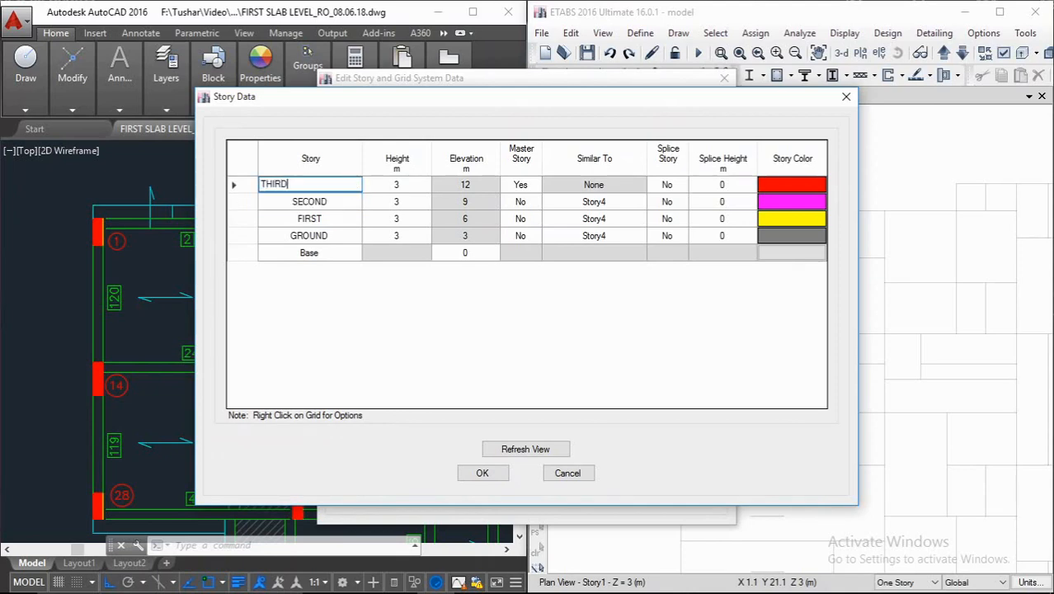
key(Return)
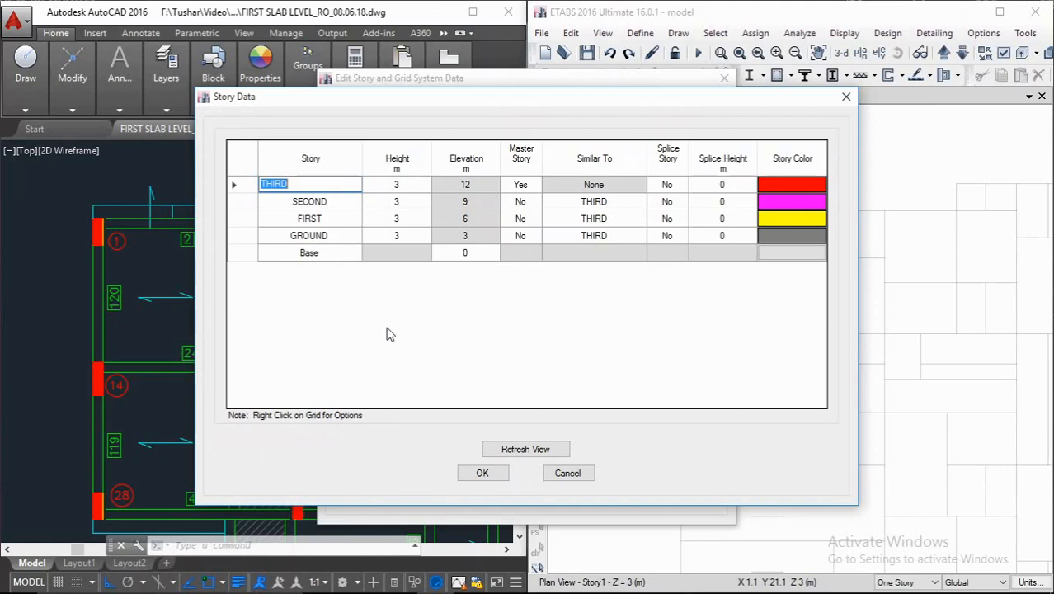
Step: Set Similar To to None for the SECOND, FIRST and GROUND stories and accept the story data
click(618, 201)
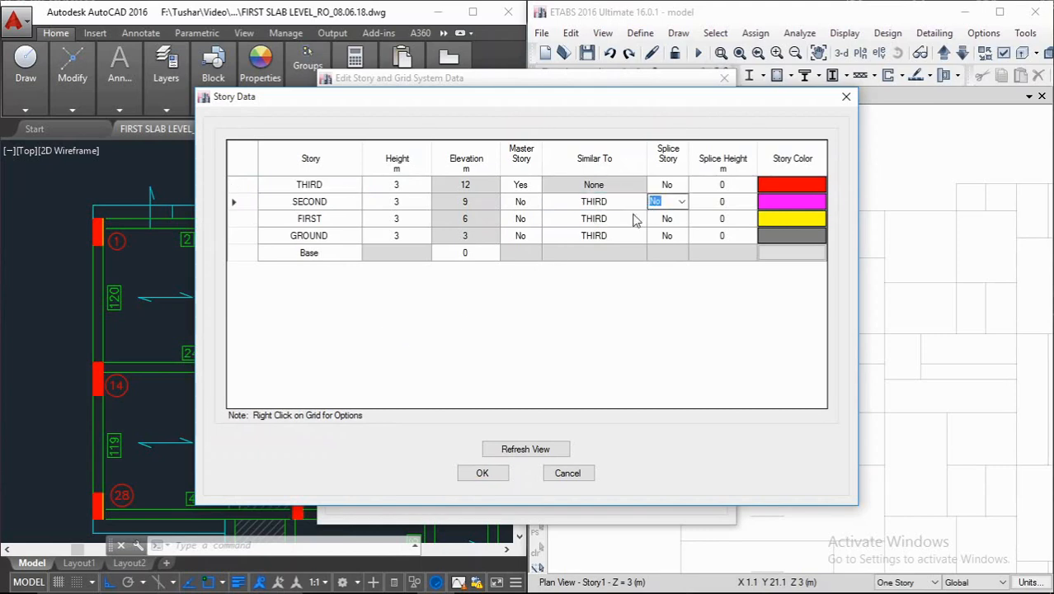
click(642, 201)
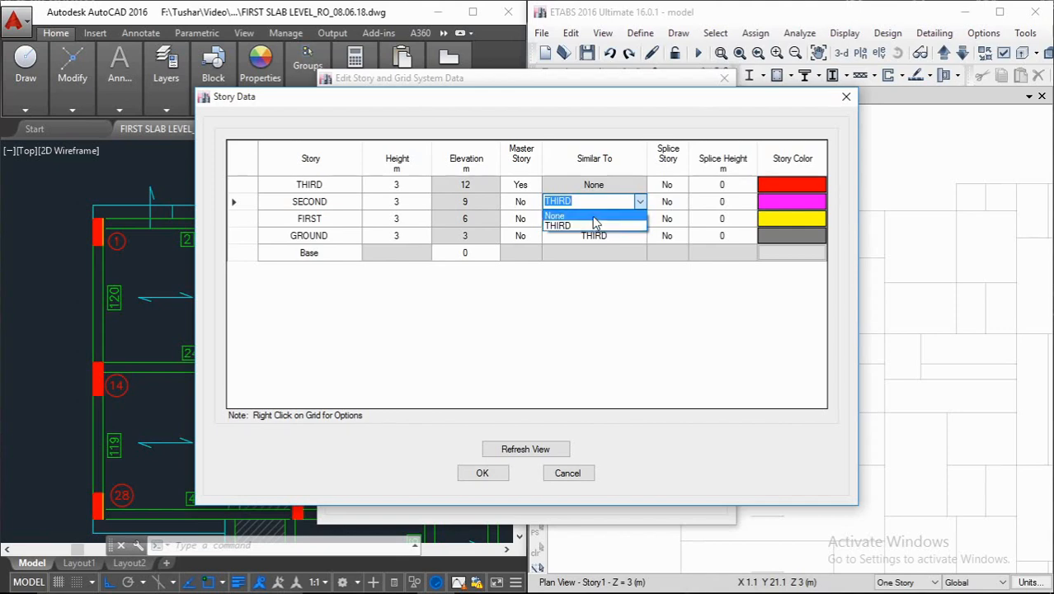
click(602, 215)
click(615, 218)
click(615, 219)
click(627, 236)
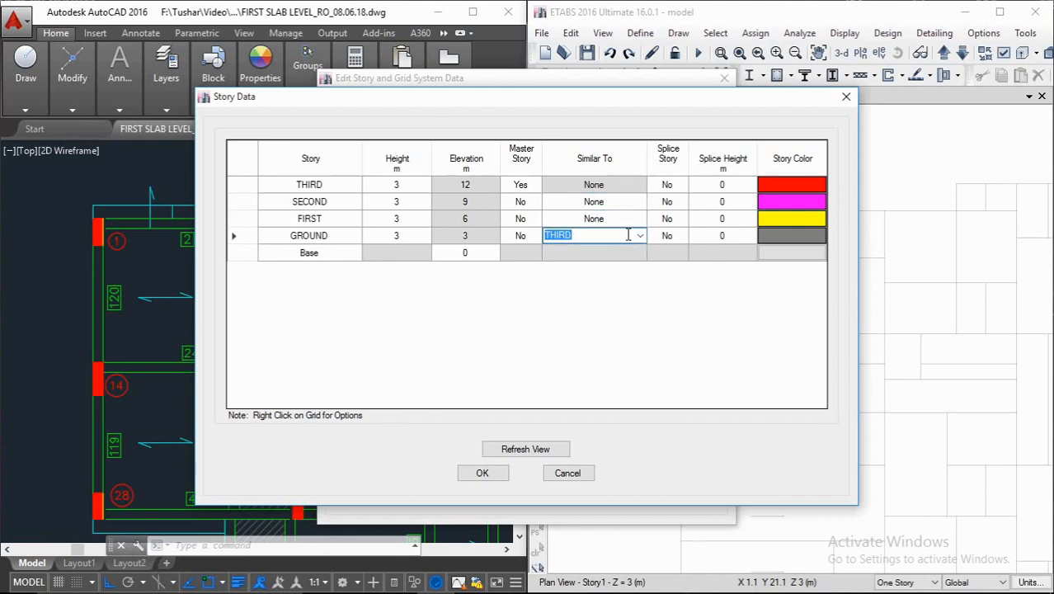
click(638, 237)
click(623, 260)
click(483, 473)
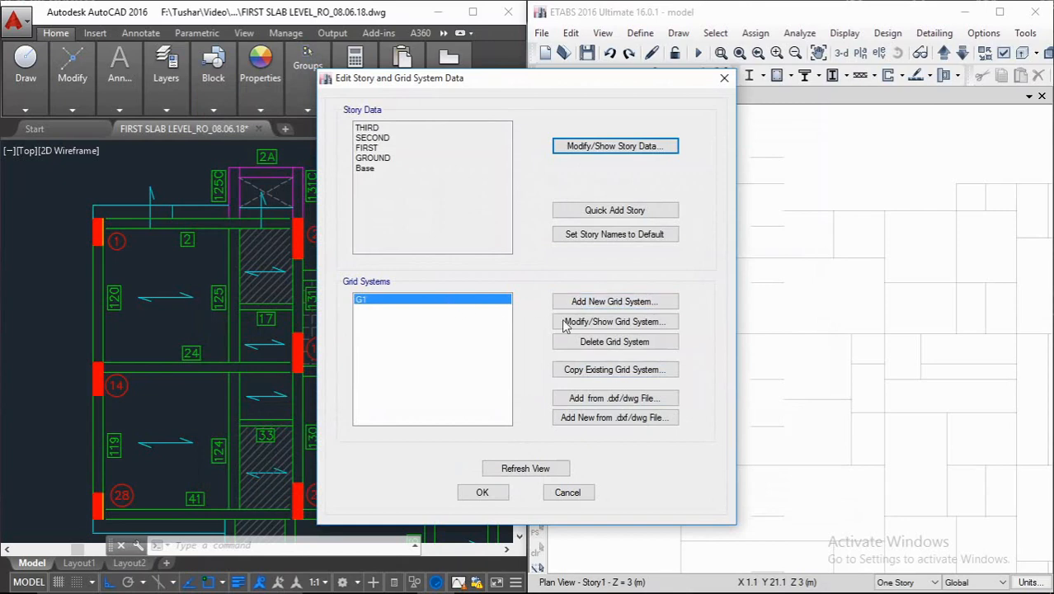
Step: Accept the story and grid data and set up Quick Draw Columns on the GROUND plan with property C230X600
click(483, 491)
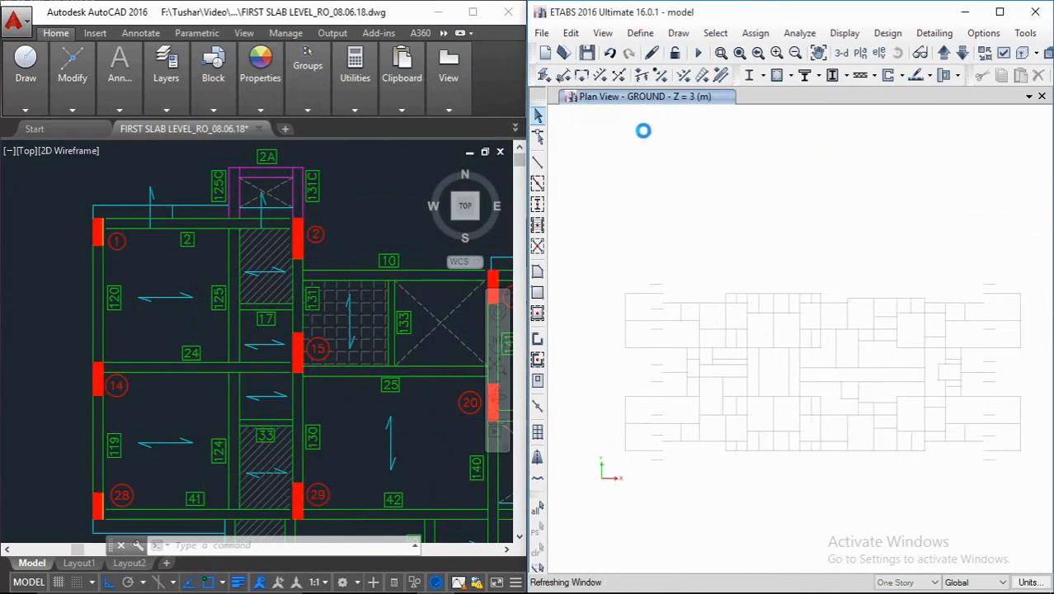
scroll(642, 333, up, 3)
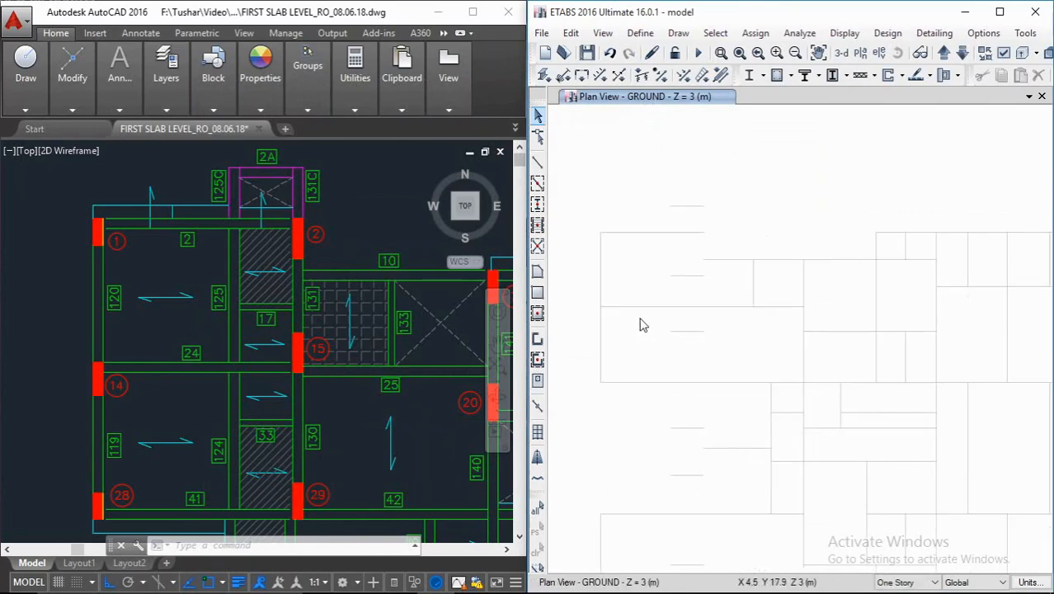
click(538, 204)
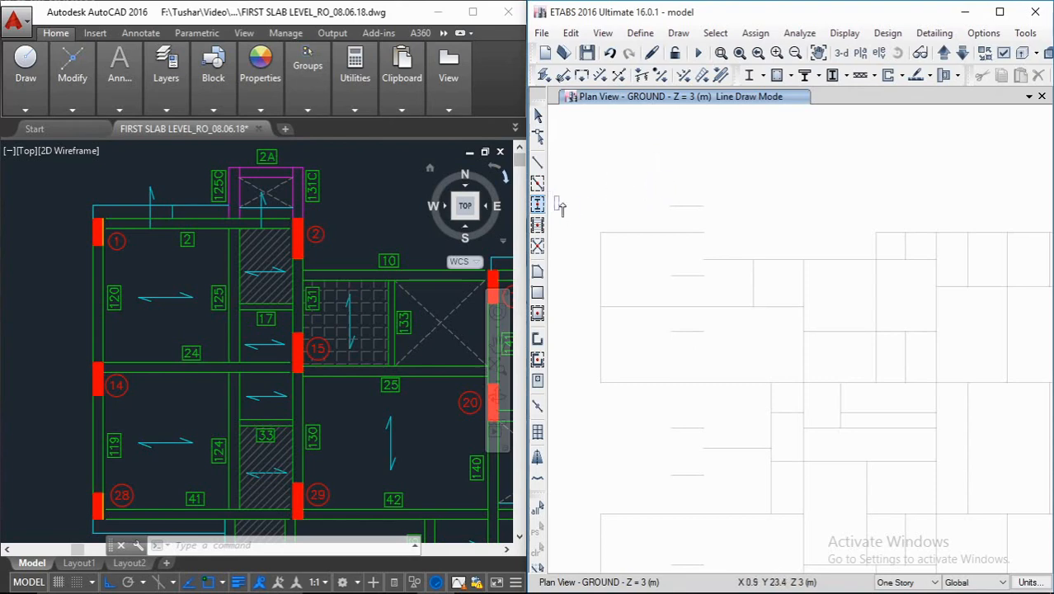
click(538, 206)
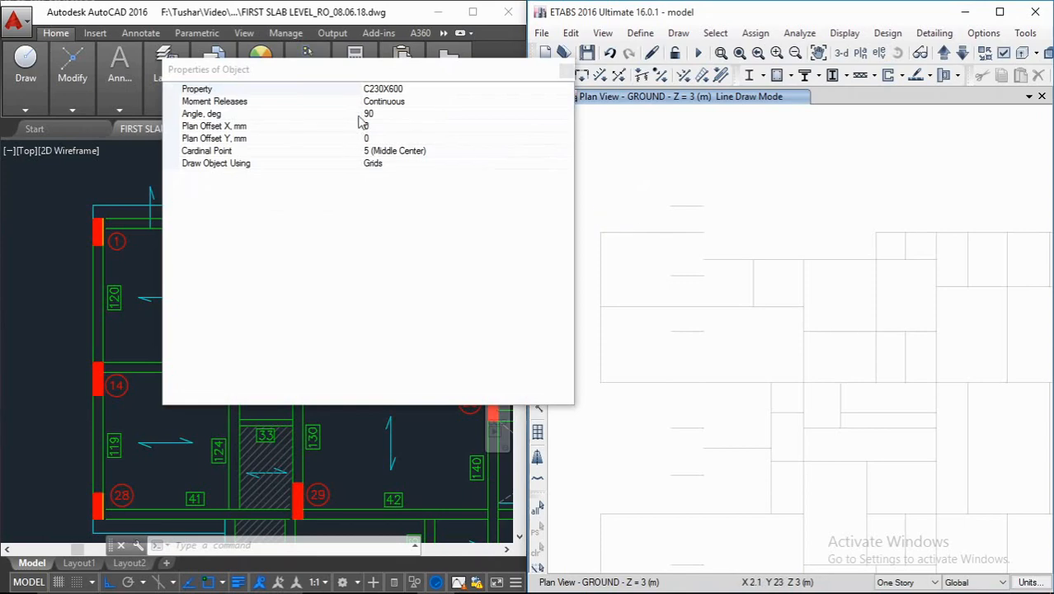
click(567, 89)
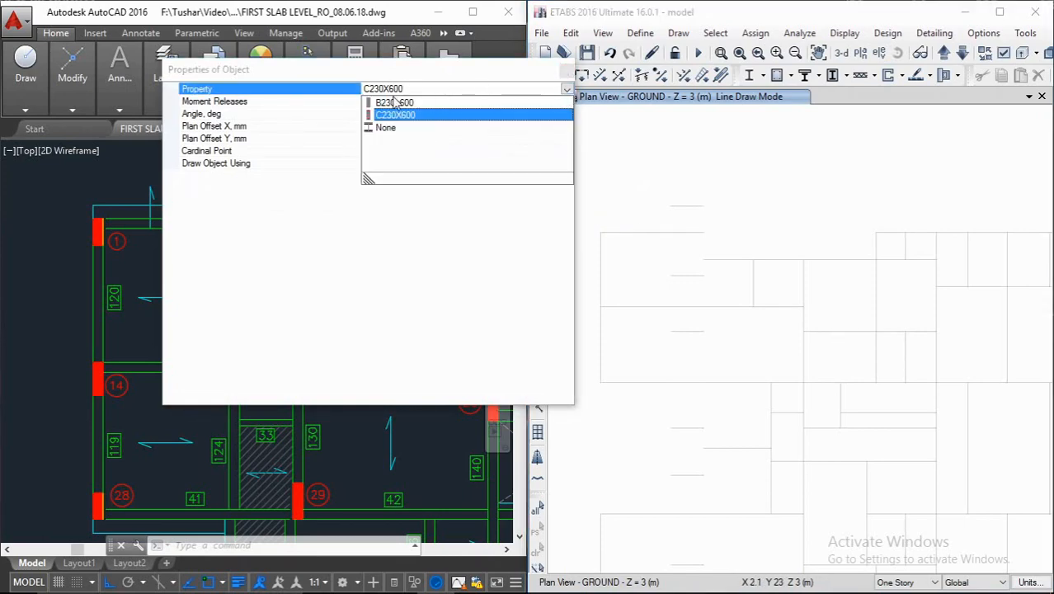
click(421, 116)
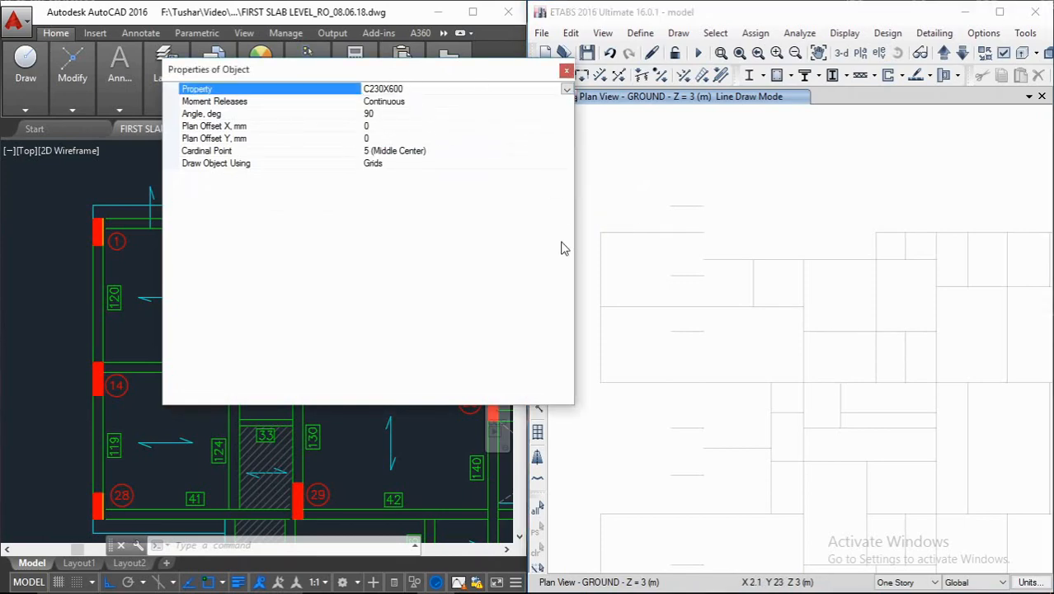
drag(471, 75, 459, 401)
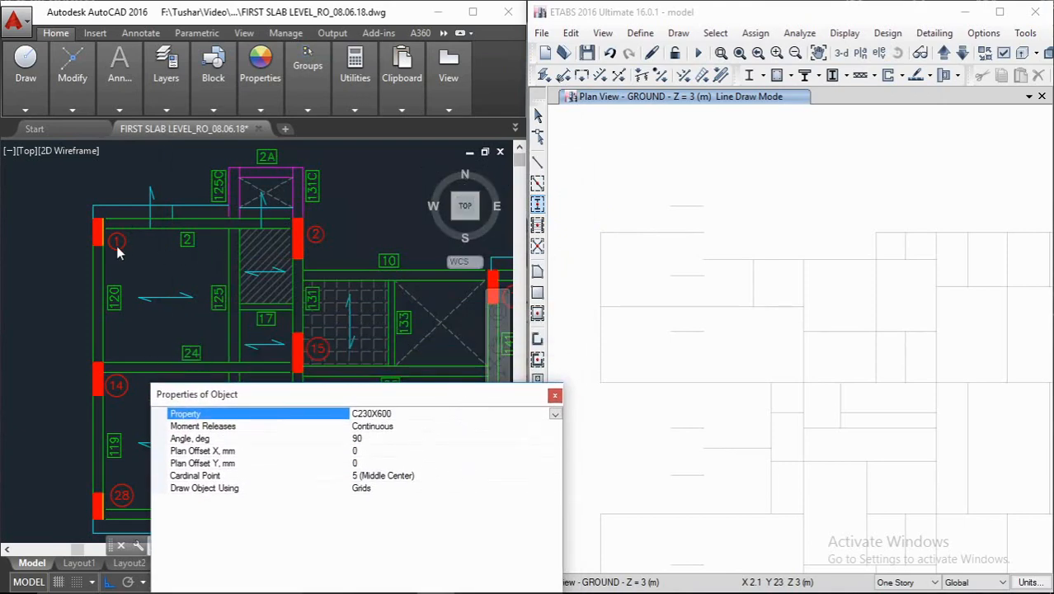
Step: Place C230X600 columns at 90 degrees on GROUND at AutoCAD positions 1, 14, 28, 2, 15 and 29
click(602, 233)
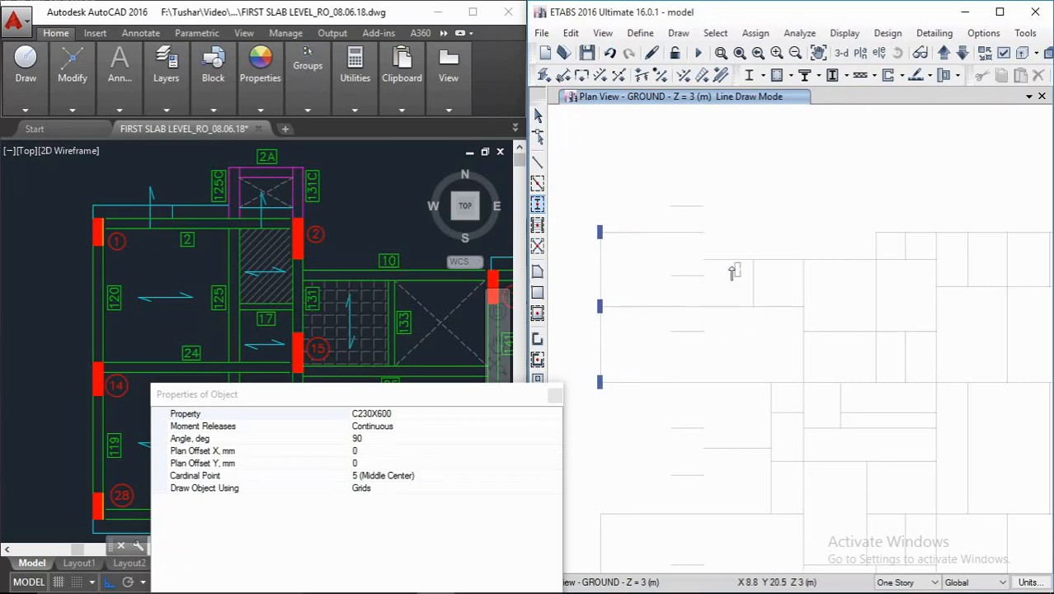
click(704, 233)
middle_drag(726, 306, 728, 255)
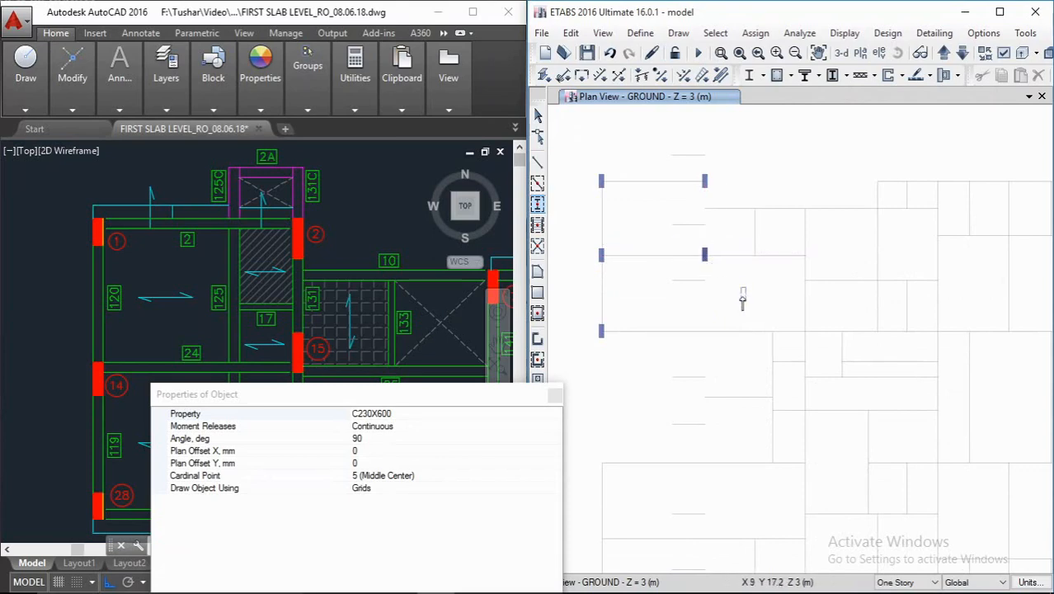
middle_drag(363, 274, 316, 158)
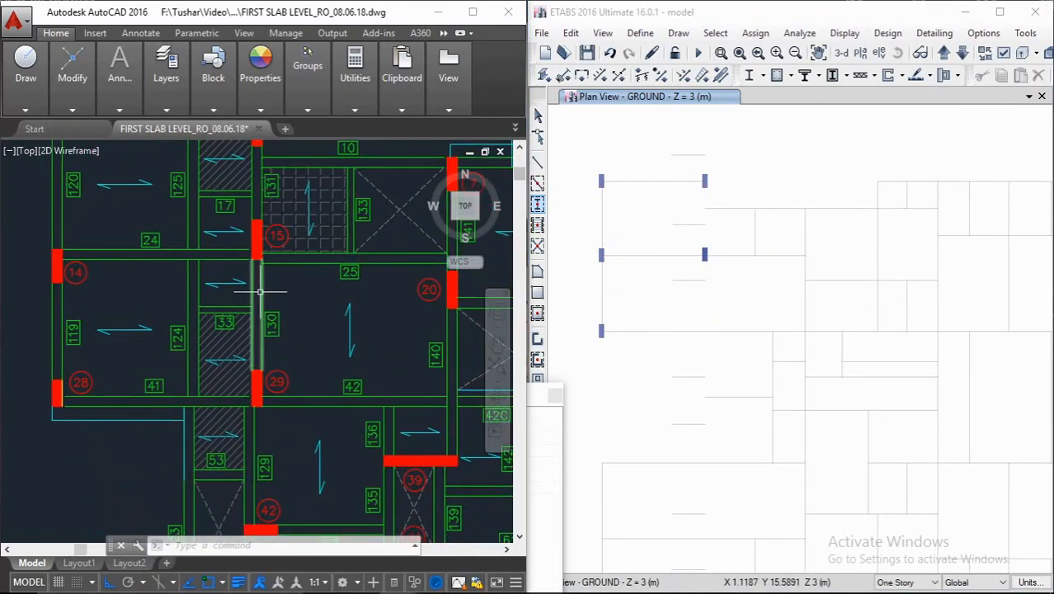
click(703, 332)
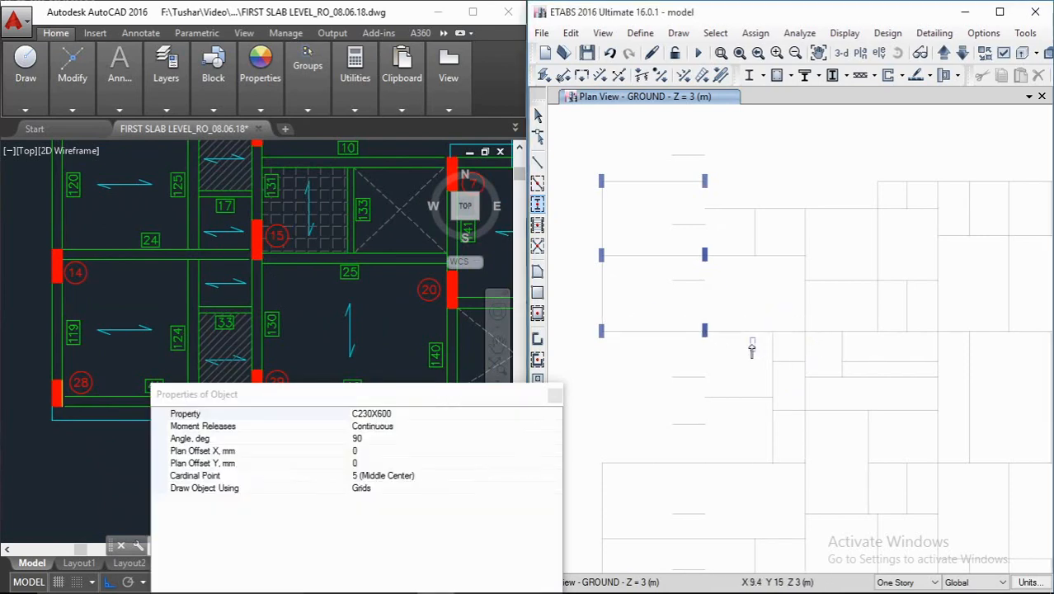
Step: Place C230X600 columns on the GROUND plan's lower-left wing at AutoCAD positions 46, 63, 76, 77 and 47
middle_drag(751, 350, 776, 306)
scroll(734, 295, down, 2)
scroll(617, 295, up, 2)
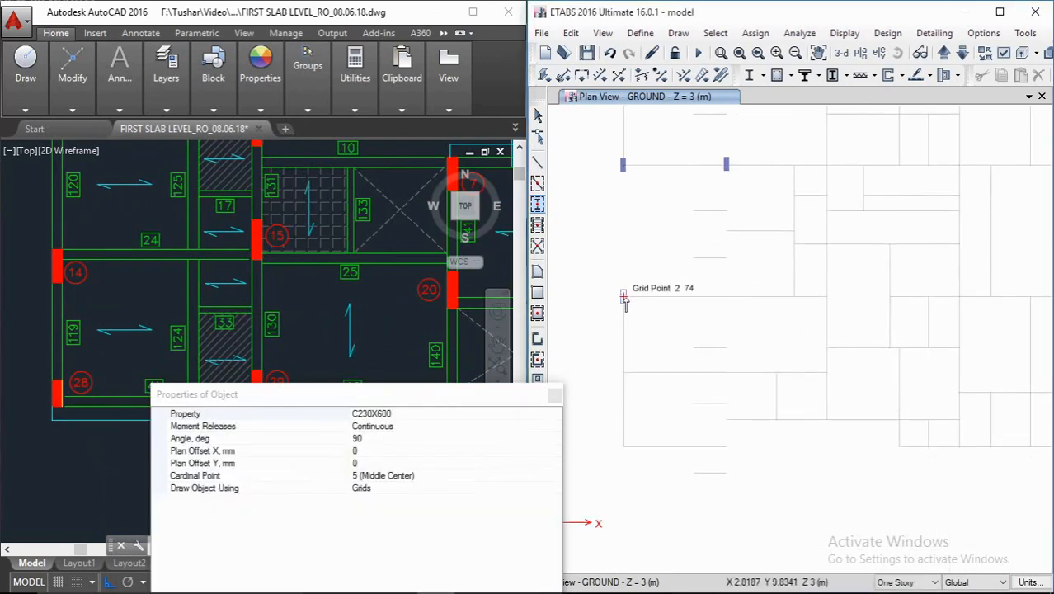
click(625, 373)
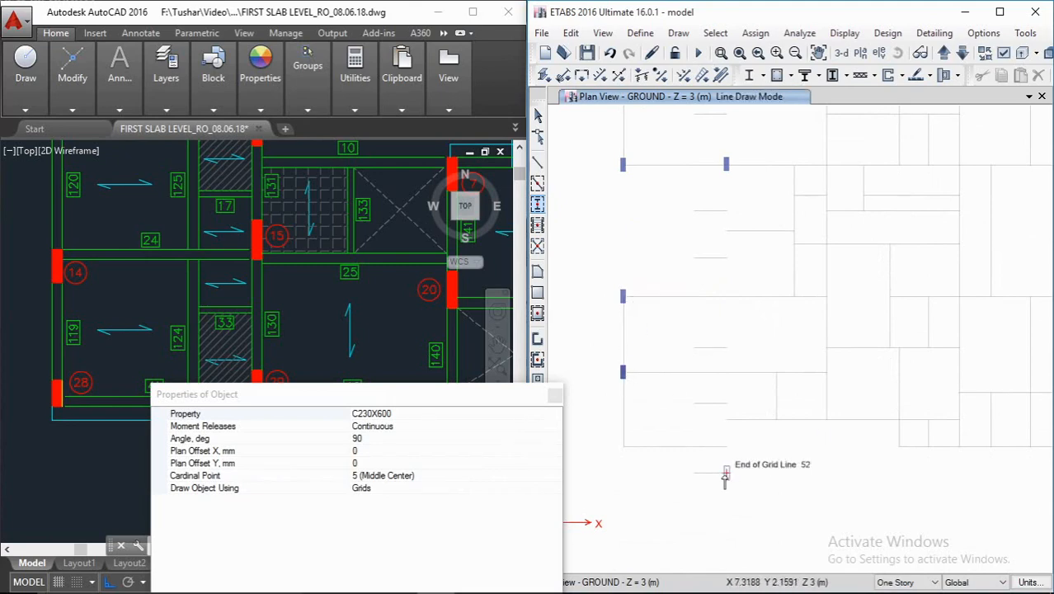
click(624, 445)
click(727, 446)
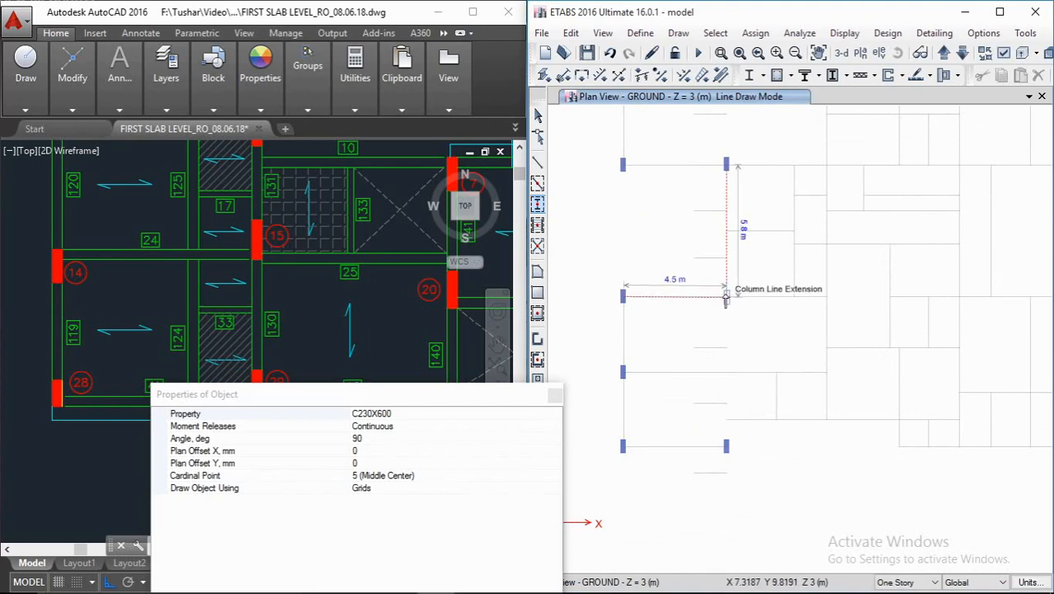
click(726, 295)
Step: Place a C230X600 column at the grid intersection matching AutoCAD column 20 on the GROUND plan
click(387, 309)
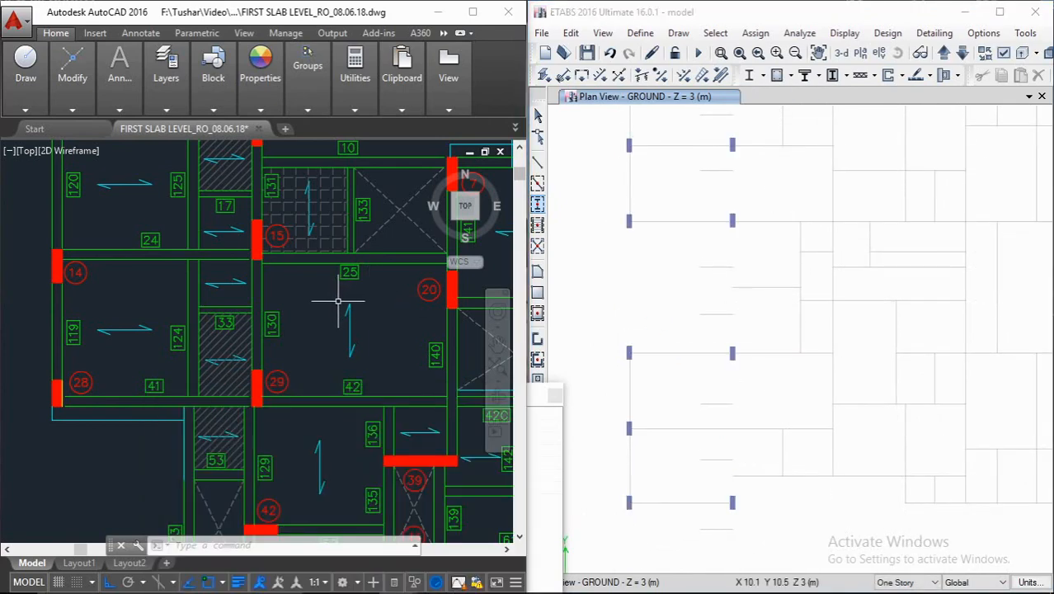
scroll(363, 307, down, 3)
middle_drag(363, 307, 345, 312)
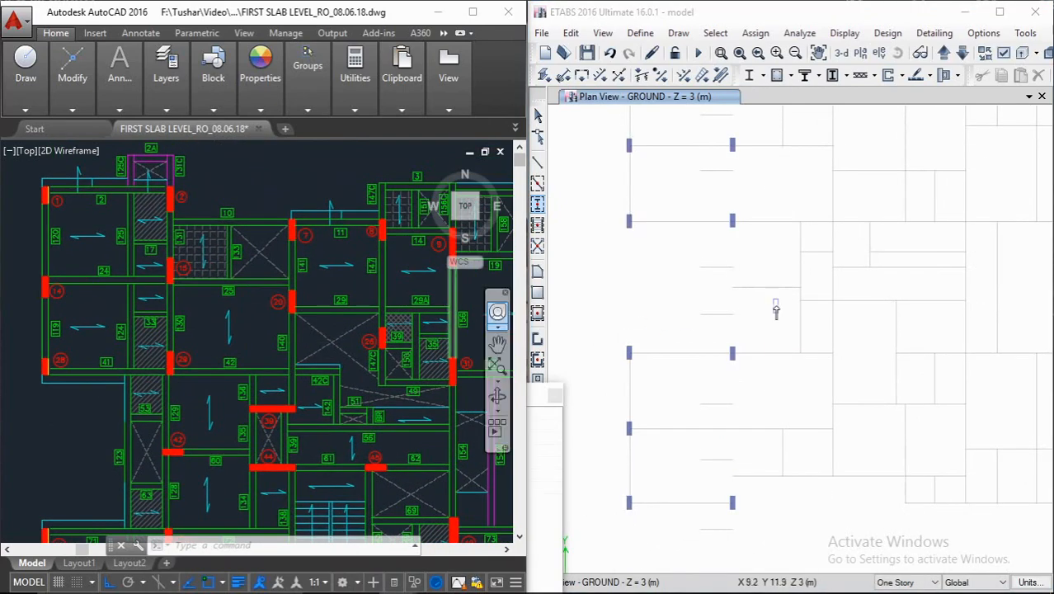
click(777, 306)
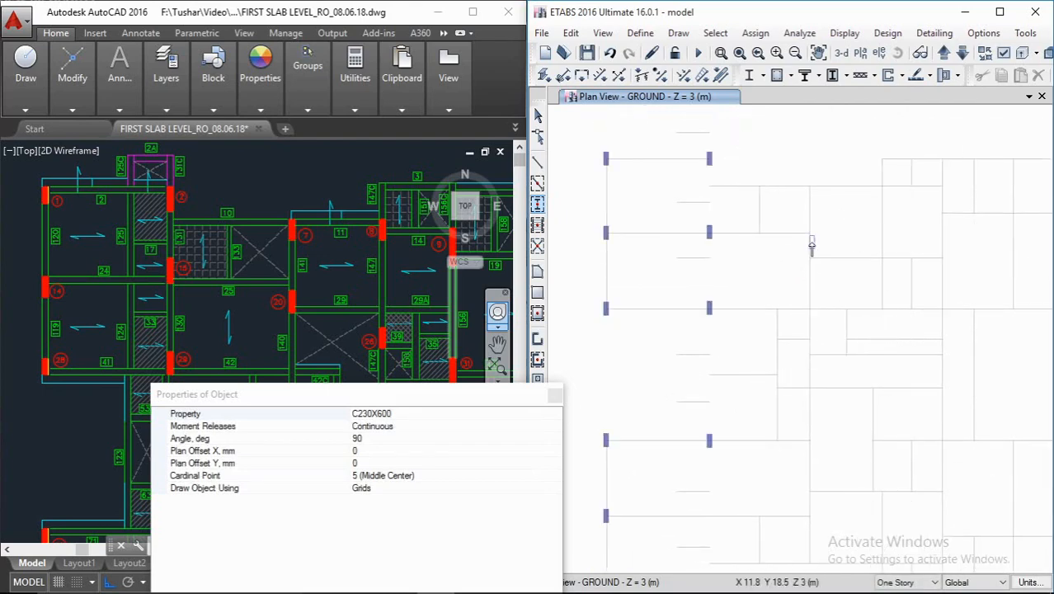
click(810, 234)
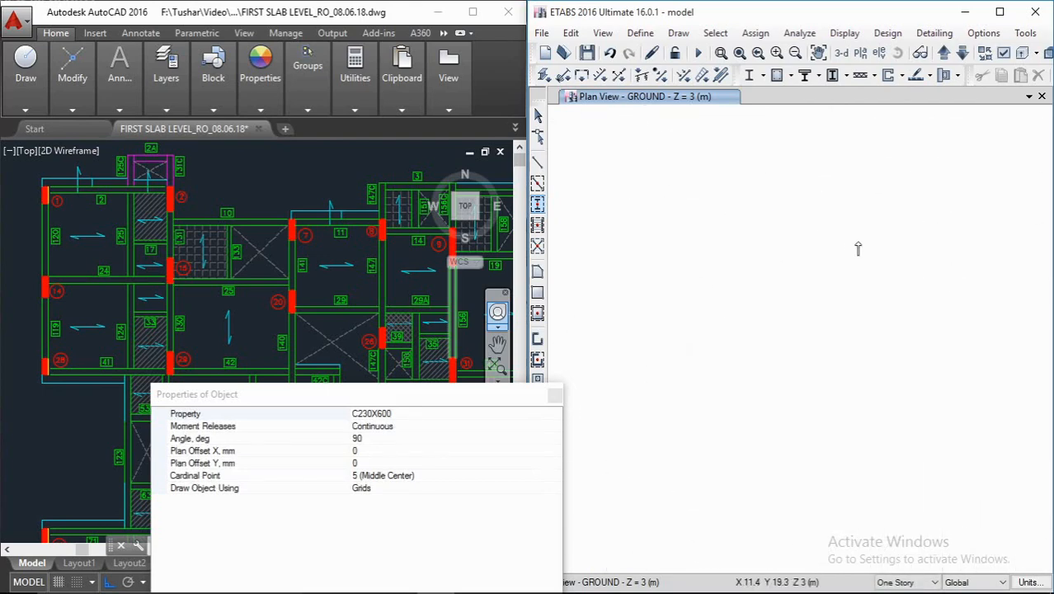
Step: Place a C230X600 column at the grid intersection matching AutoCAD column 42, between columns 29 and 47
scroll(817, 272, up, 5)
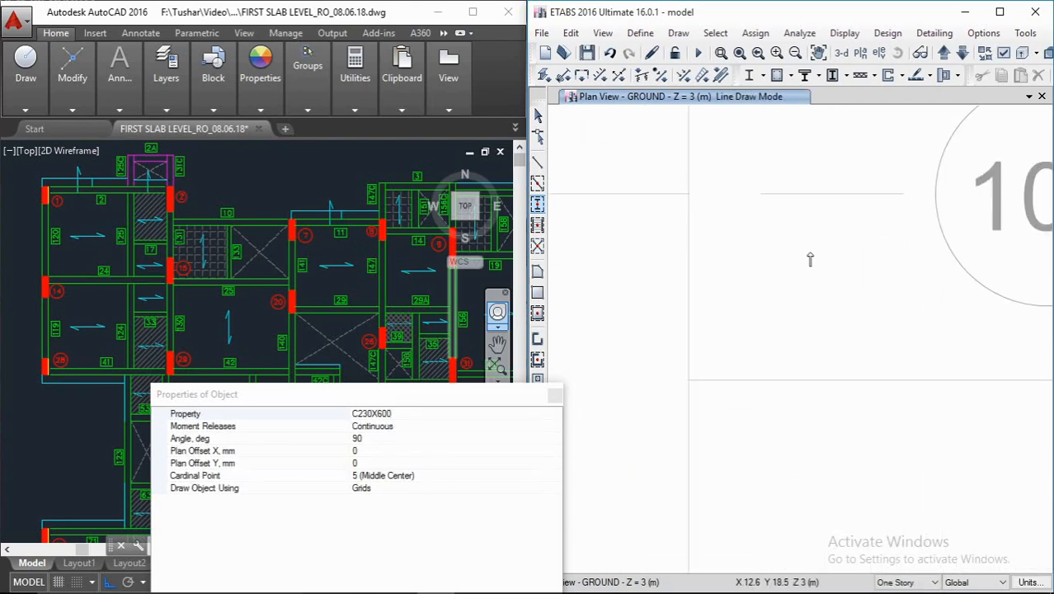
scroll(811, 273, up, 3)
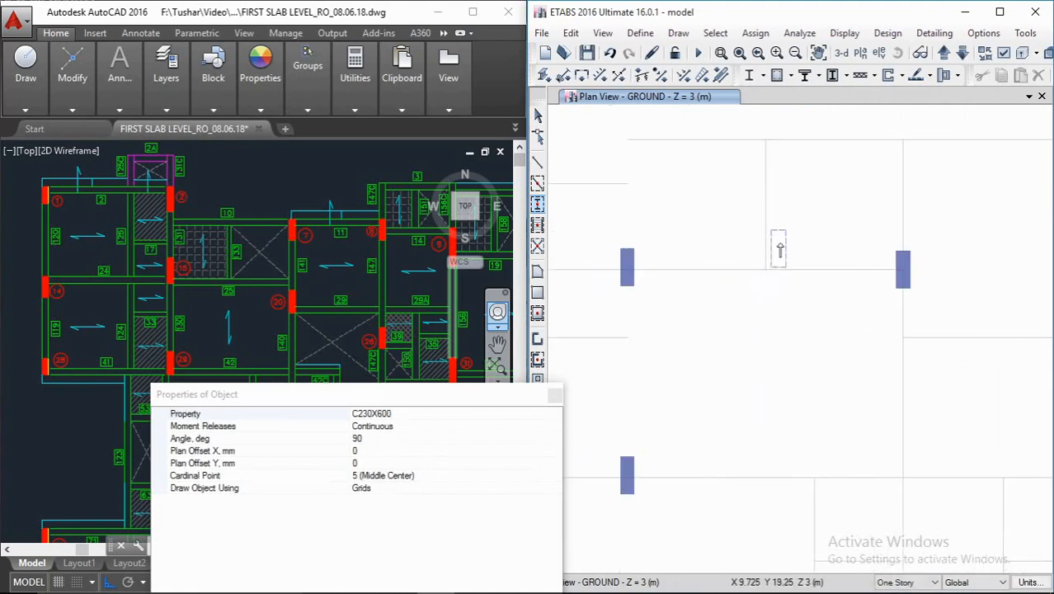
middle_drag(794, 237, 830, 256)
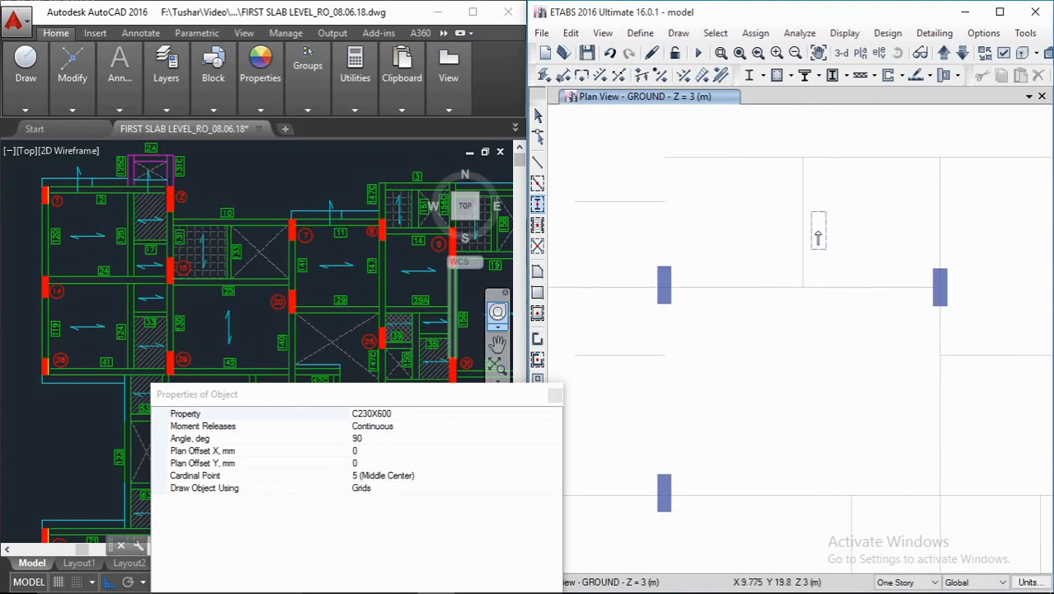
scroll(758, 264, down, 5)
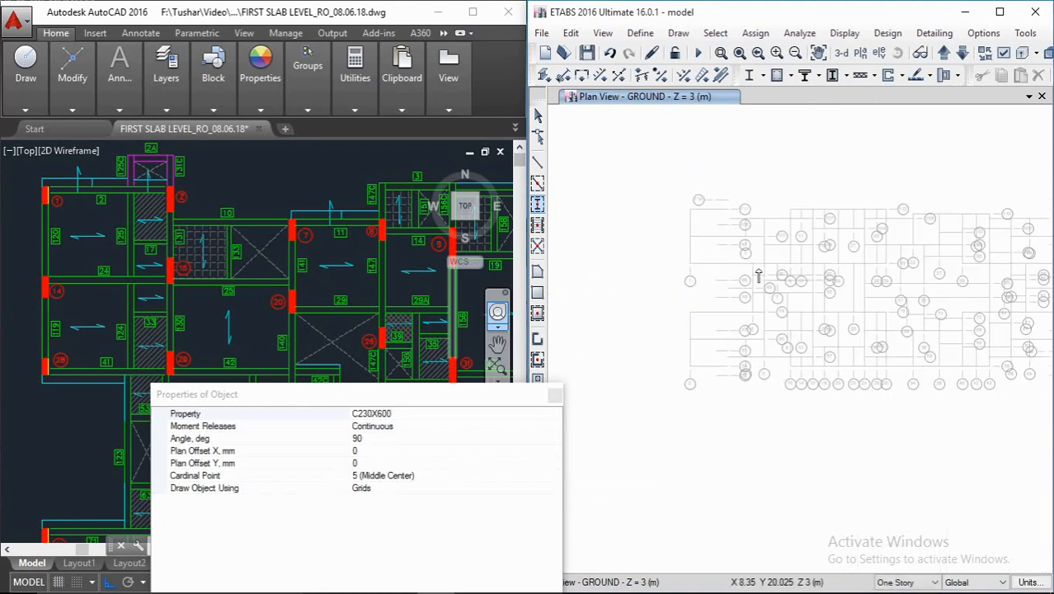
scroll(758, 238, up, 5)
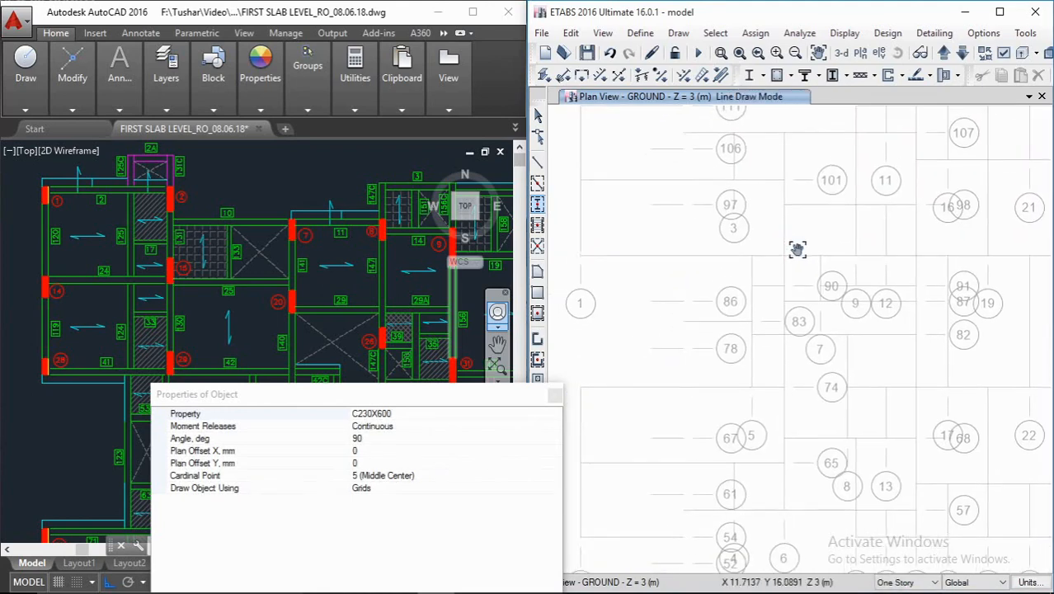
mouse_move(420, 403)
mouse_down()
mouse_move(419, 426)
mouse_move(386, 475)
mouse_up()
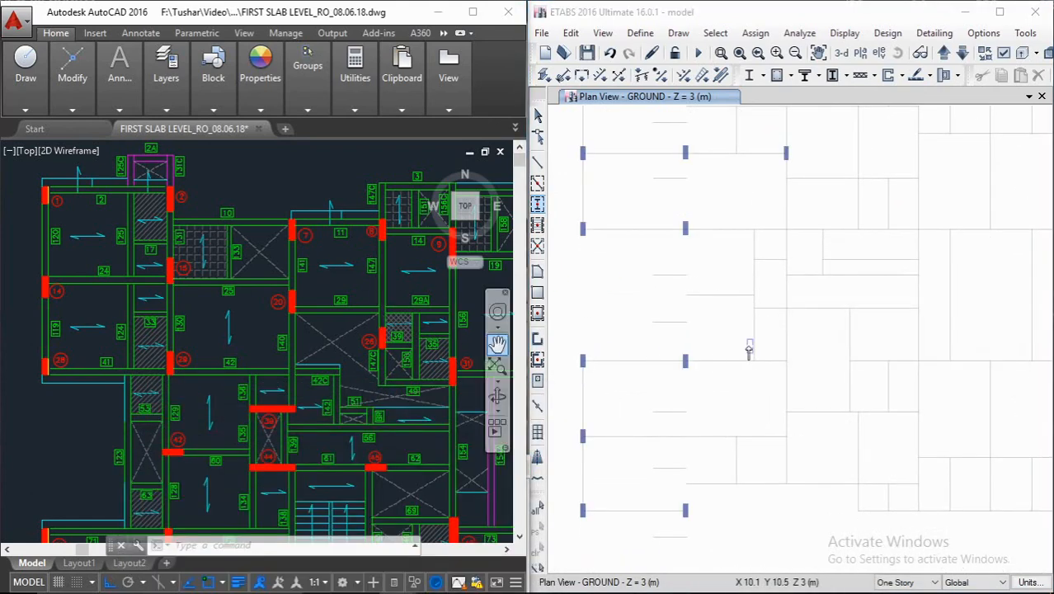
drag(749, 349, 771, 294)
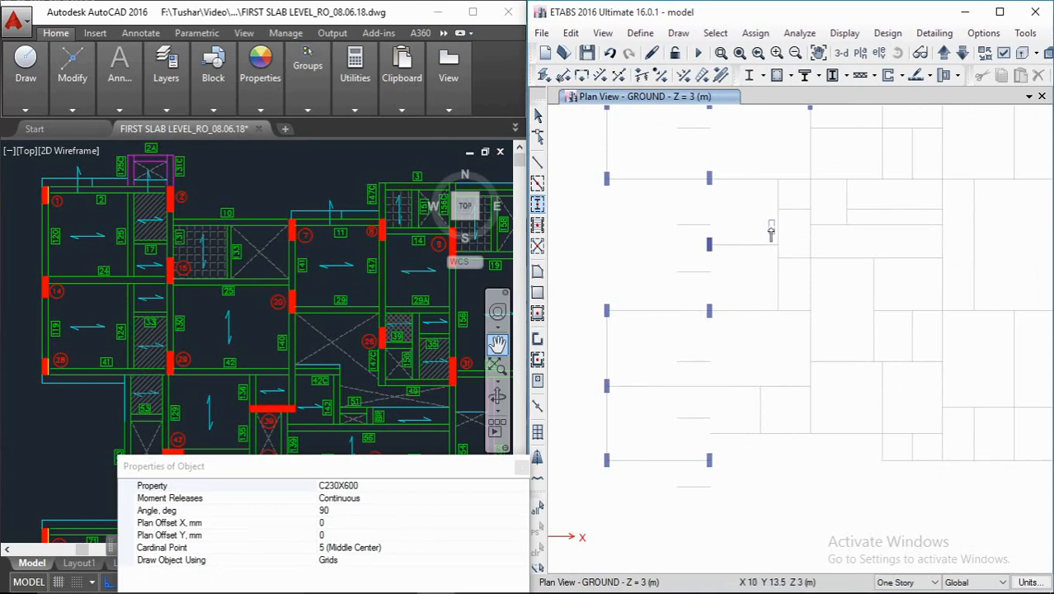
Step: Place C230X600 columns on GROUND at AutoCAD positions 72, 57 and 58, below the staircase
scroll(772, 231, down, 3)
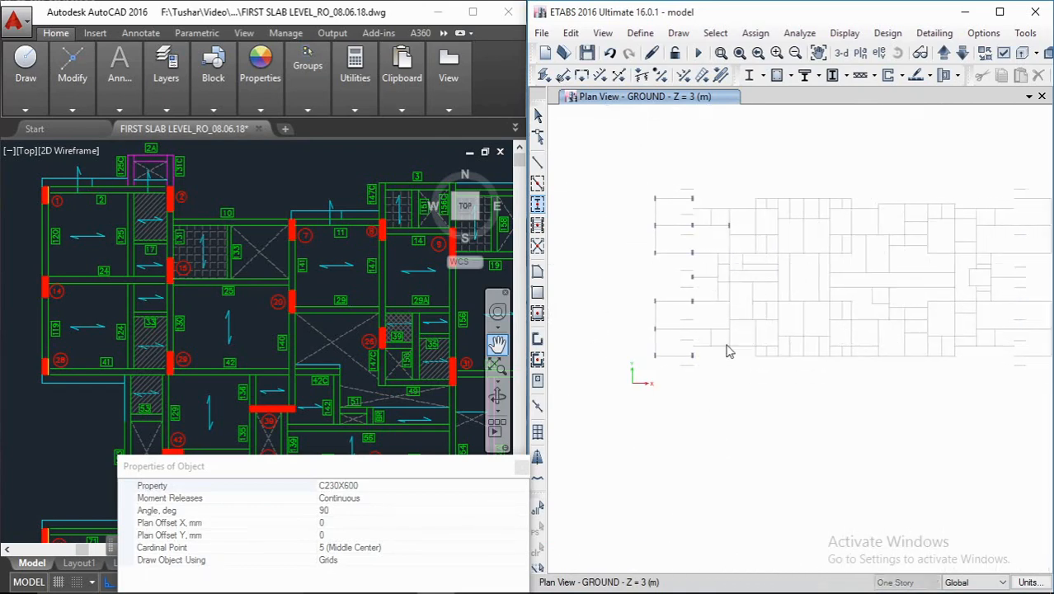
click(325, 351)
mouse_move(360, 475)
middle_down()
mouse_move(248, 291)
mouse_move(348, 123)
middle_up()
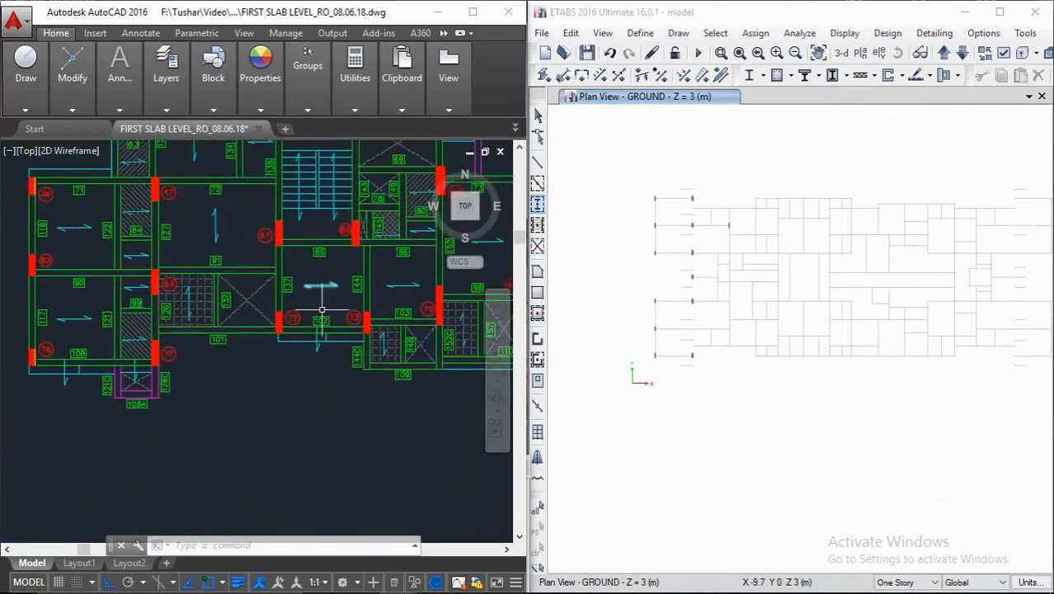
scroll(734, 359, up, 3)
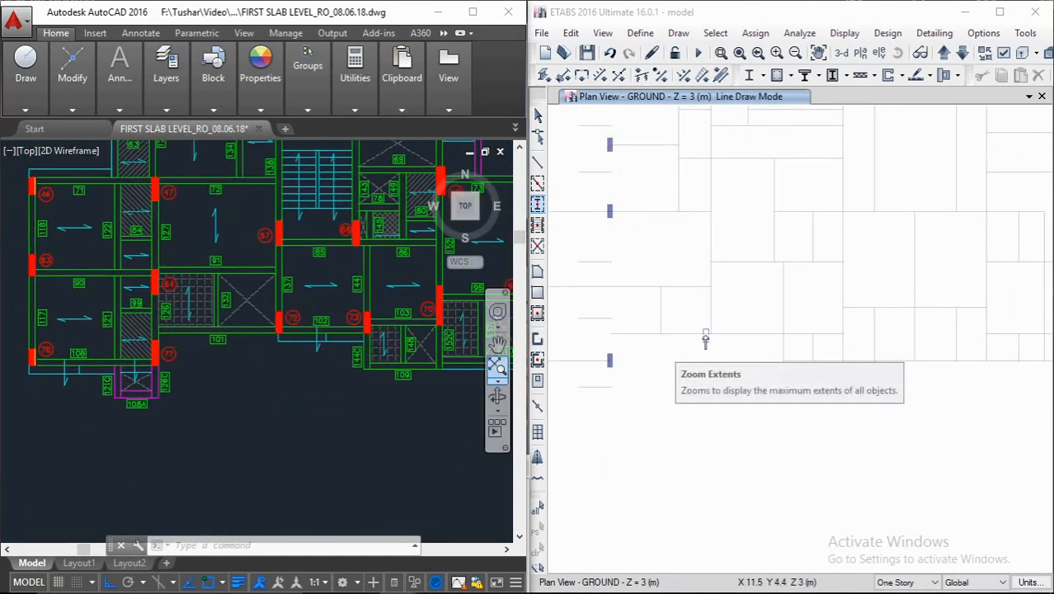
click(711, 337)
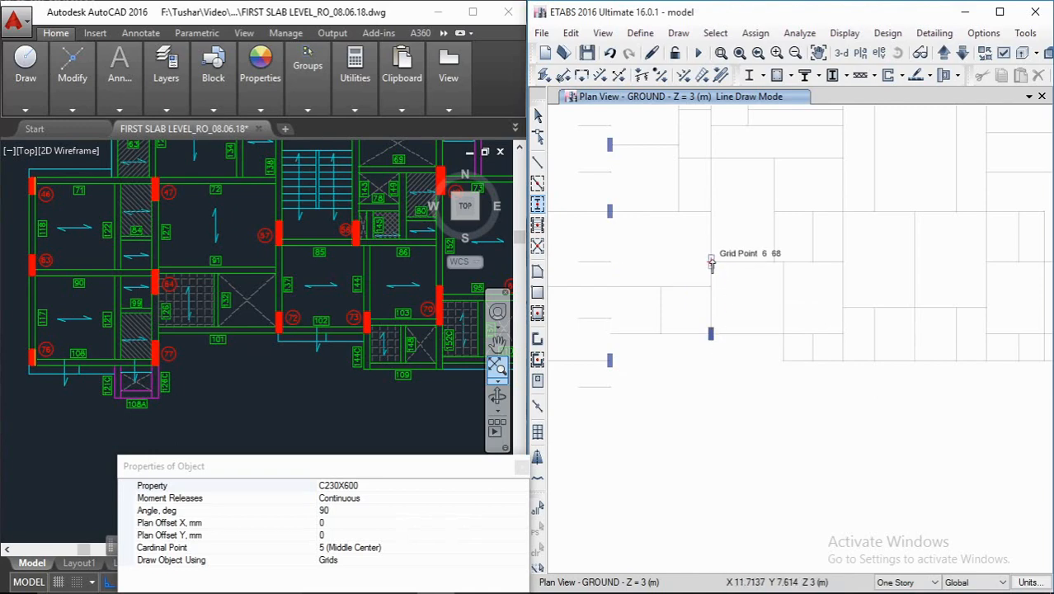
click(777, 261)
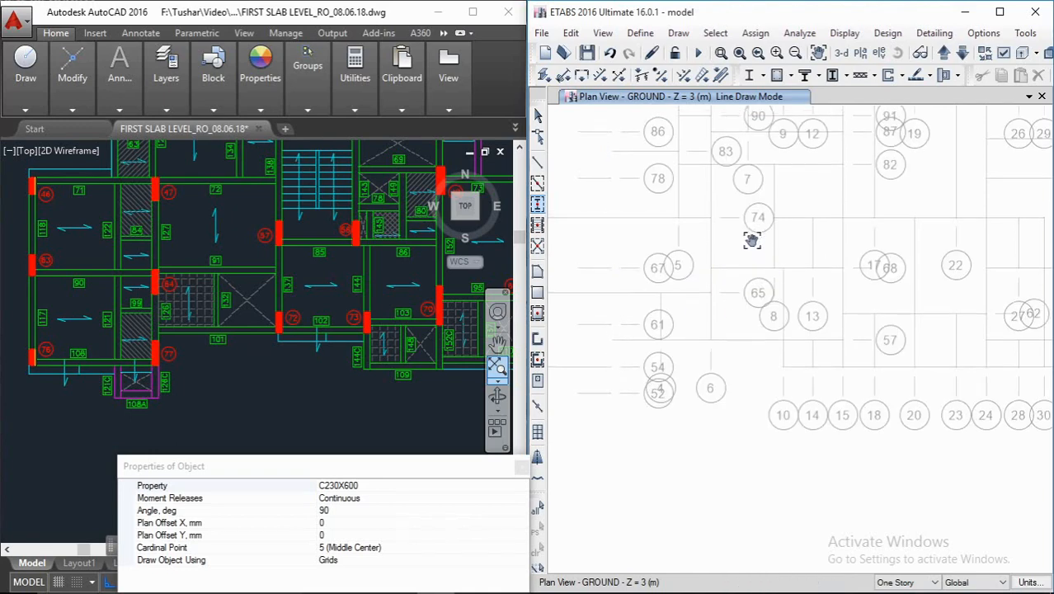
Step: Place C230X600 columns on the GROUND plan at the grid intersections matching AutoCAD columns 45 and 48
middle_drag(283, 218, 204, 331)
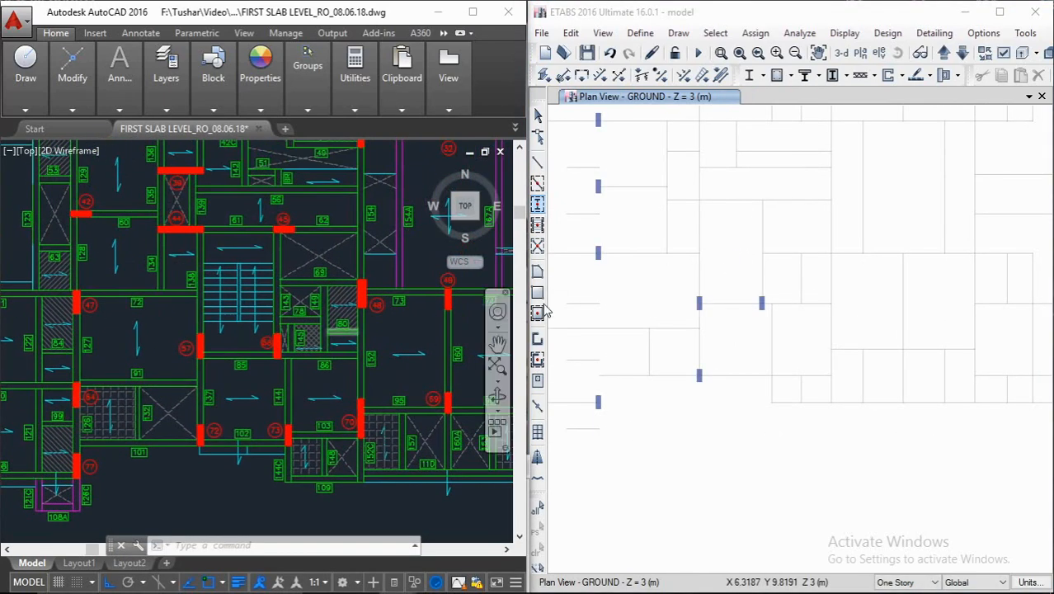
click(763, 208)
click(812, 231)
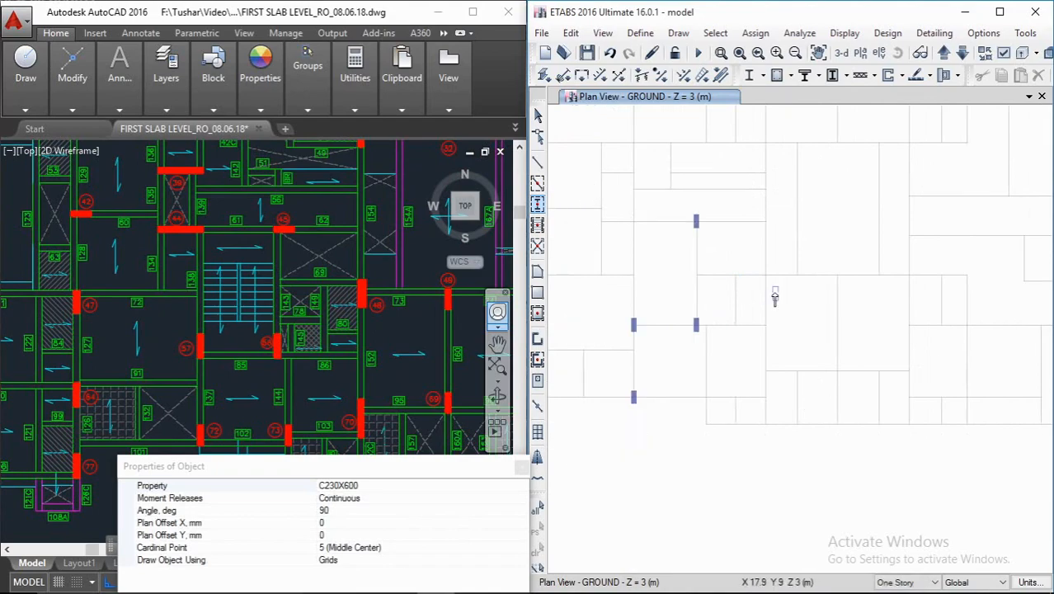
middle_drag(760, 203, 763, 266)
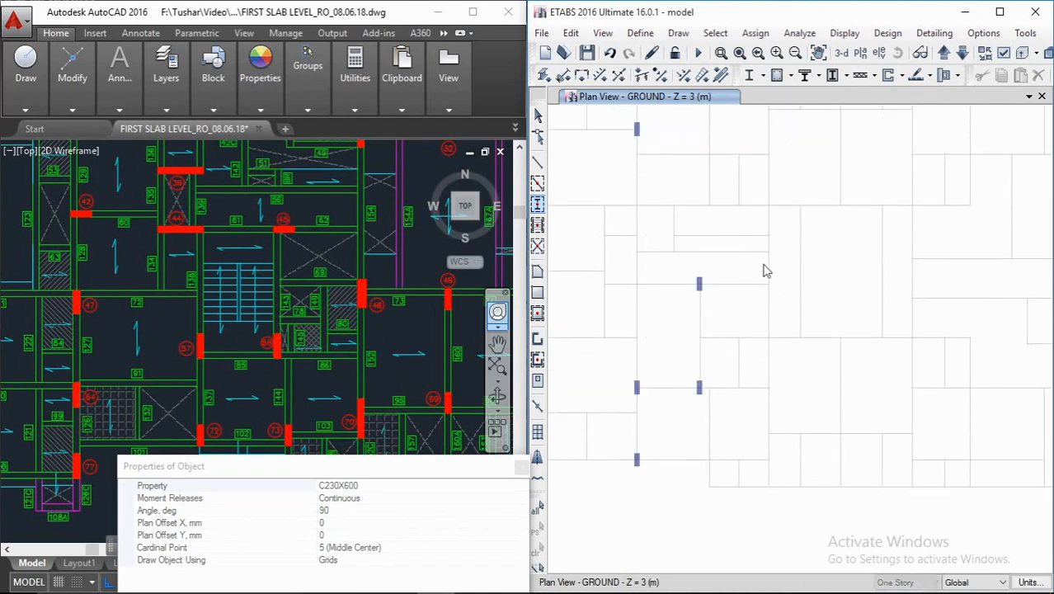
click(245, 256)
middle_drag(250, 259, 199, 280)
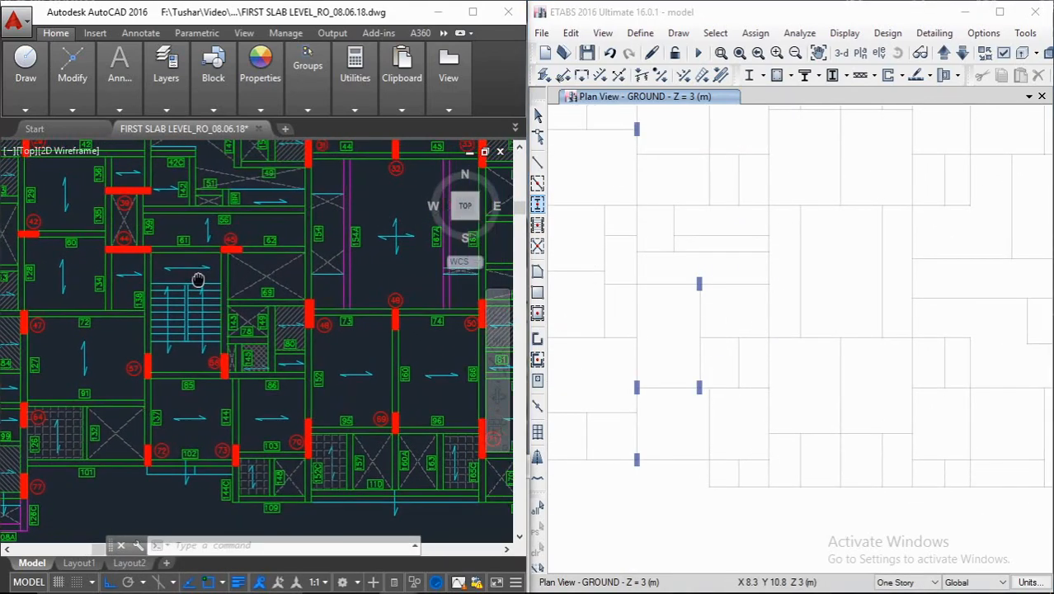
click(768, 336)
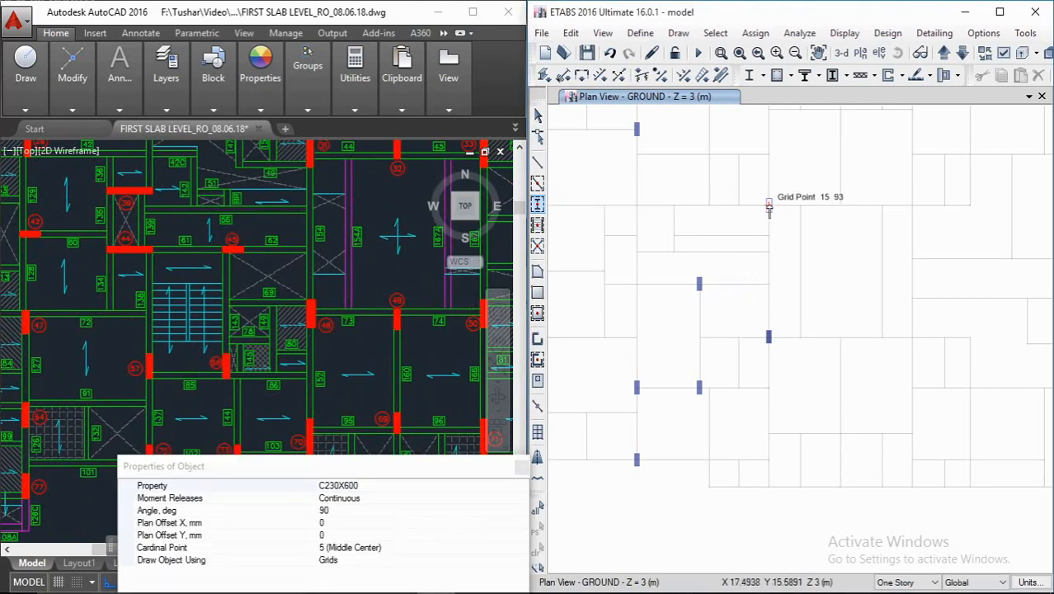
Step: Place a C230X600 column on the GROUND plan at the grid intersection matching AutoCAD column 31, directly above column 48
click(769, 205)
middle_drag(767, 354, 793, 274)
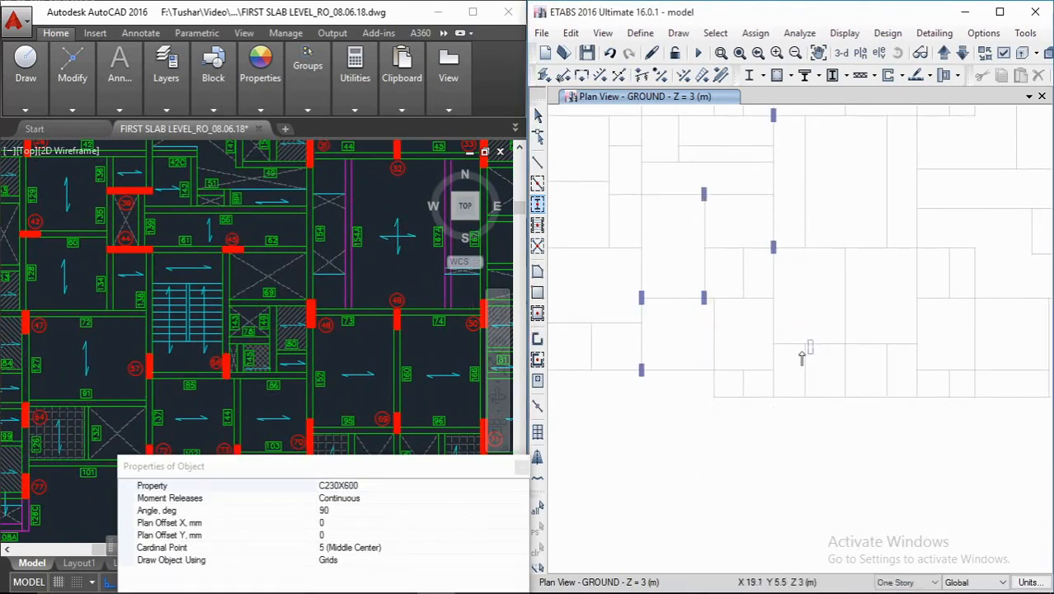
middle_drag(741, 334, 780, 386)
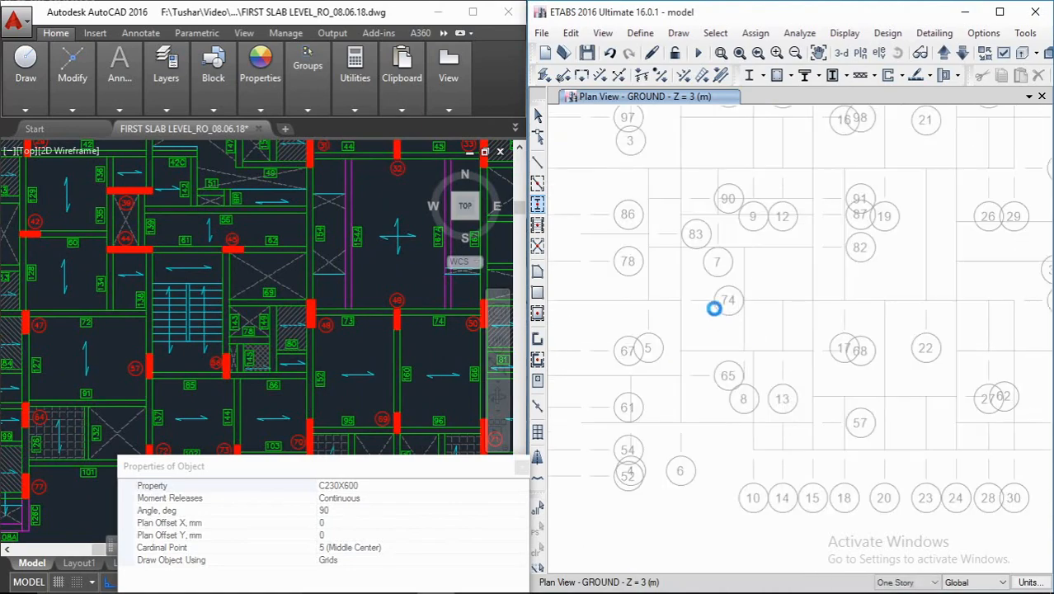
middle_drag(754, 315, 738, 353)
middle_drag(777, 258, 801, 298)
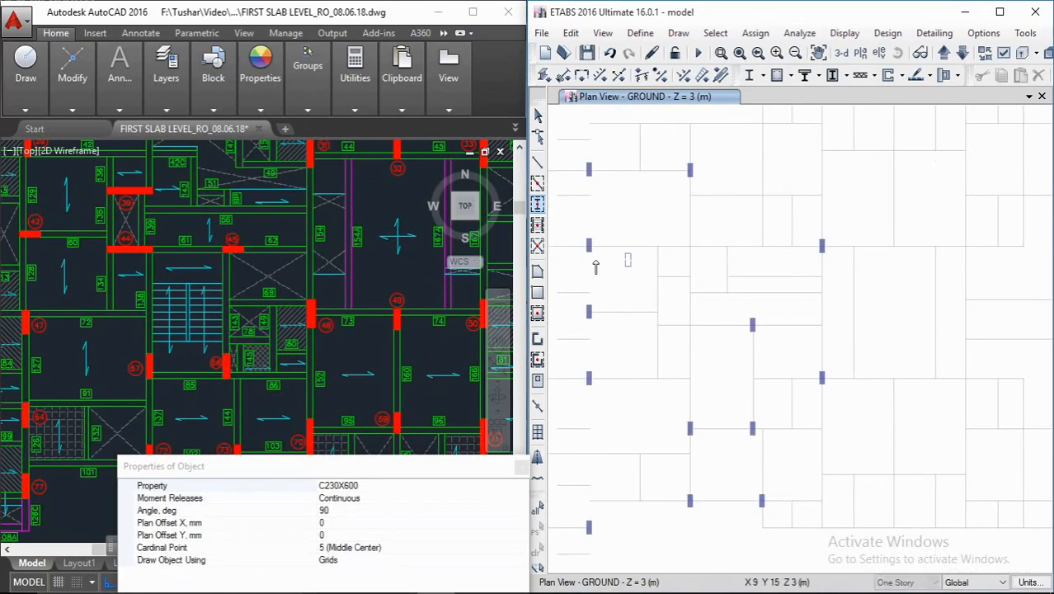
middle_drag(387, 250, 356, 259)
middle_drag(731, 274, 751, 312)
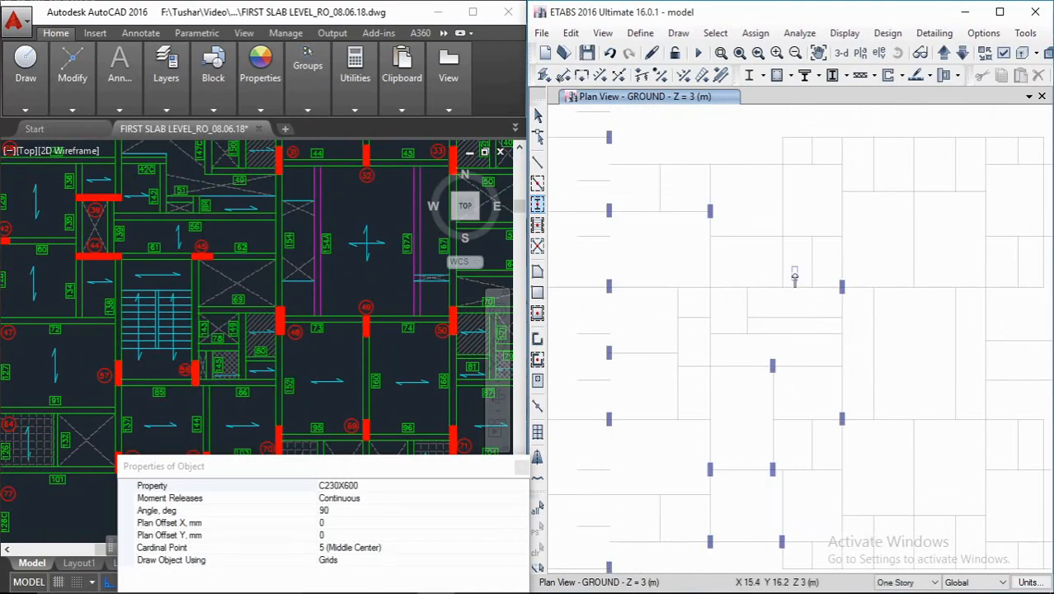
scroll(795, 277, down, 5)
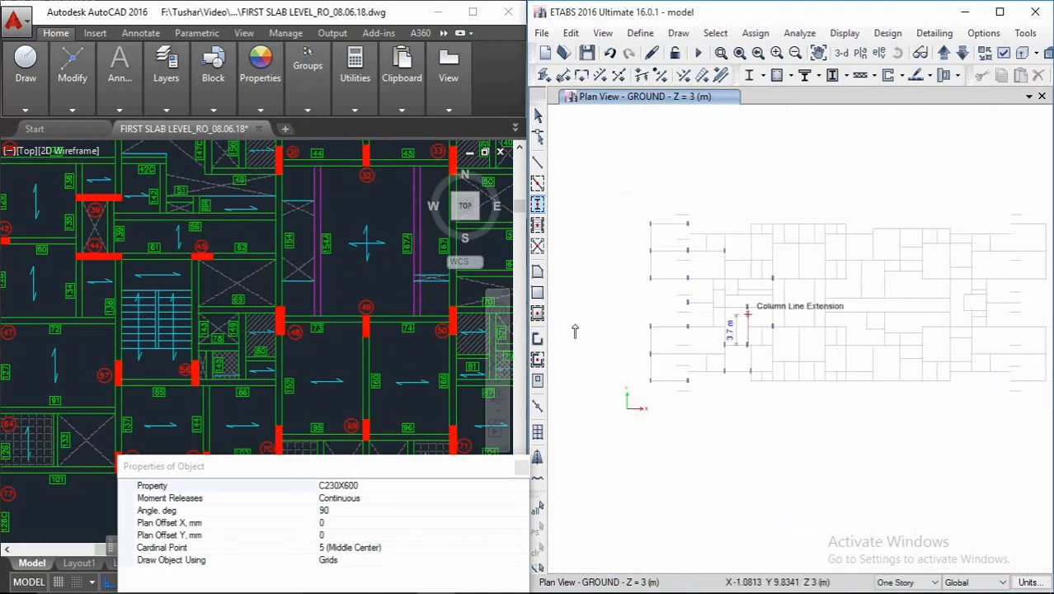
Step: Compare the placed GROUND columns with the AutoCAD drawing around the staircase, and end column placement
click(358, 245)
middle_drag(328, 273, 383, 266)
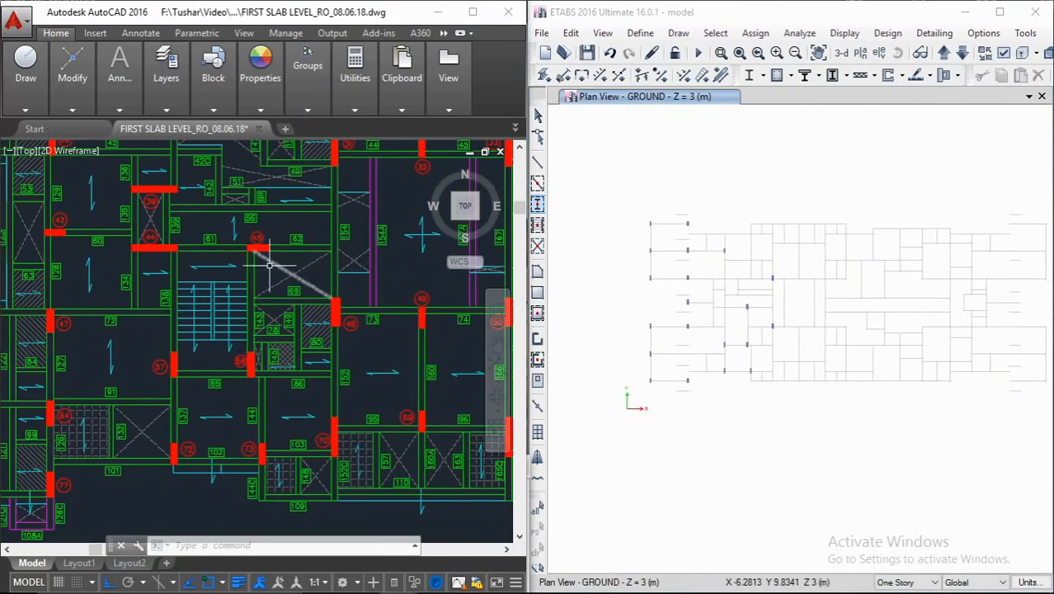
middle_drag(268, 256, 317, 265)
key(Escape)
key(Escape)
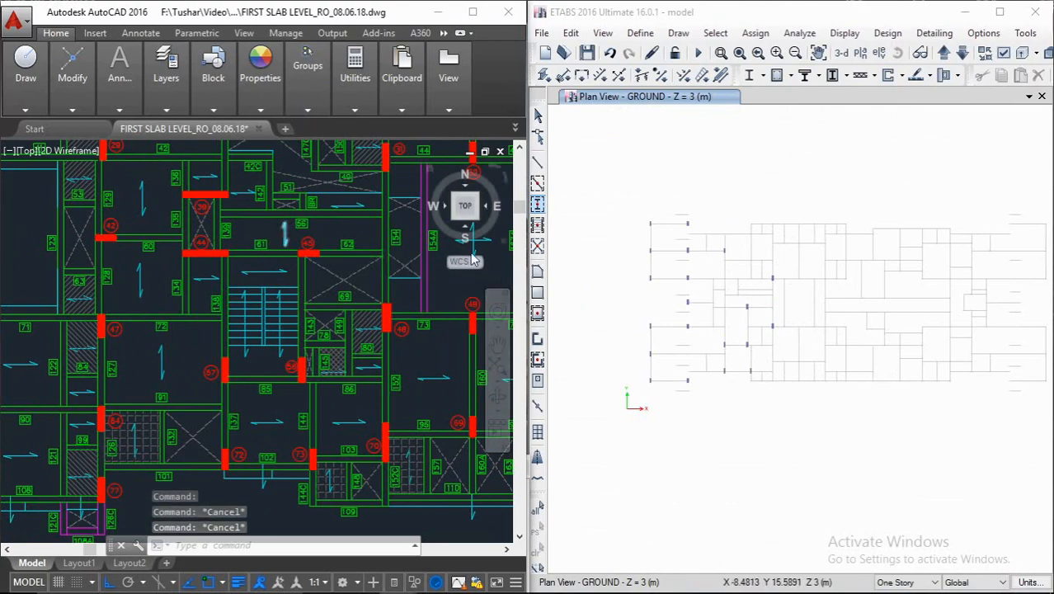
middle_drag(742, 268, 760, 259)
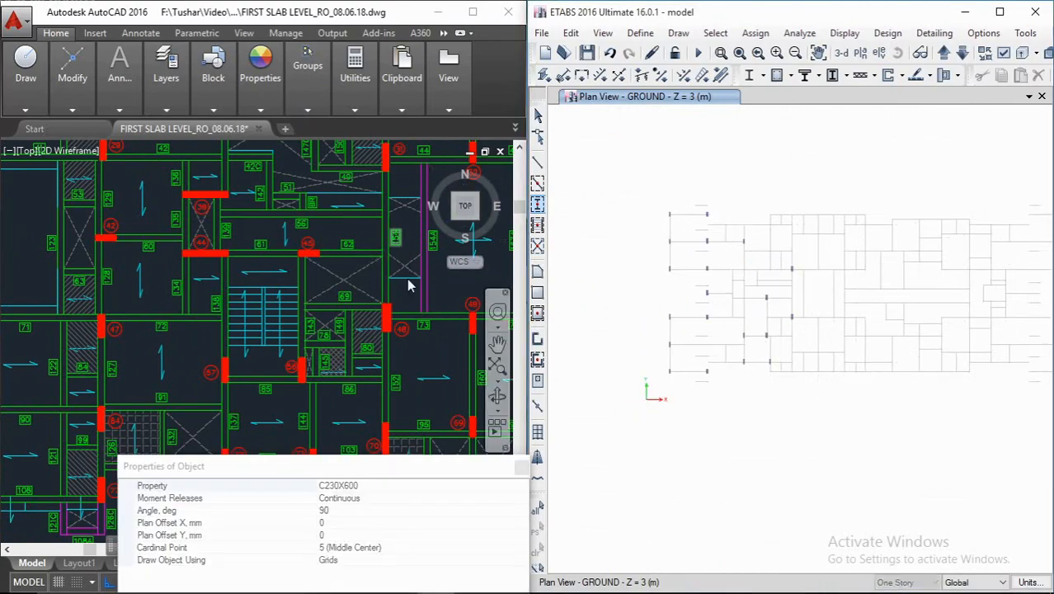
scroll(222, 250, down, 2)
click(246, 242)
mouse_move(353, 269)
middle_down()
mouse_move(166, 270)
mouse_move(296, 287)
mouse_move(284, 290)
mouse_move(465, 285)
mouse_move(444, 286)
middle_up()
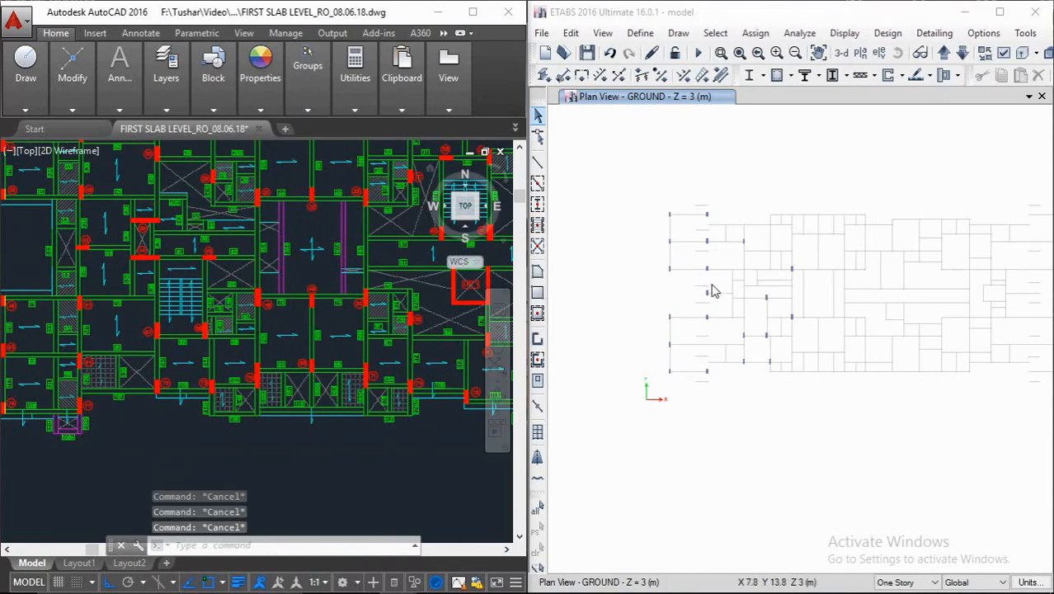
click(141, 266)
key(Escape)
Step: Add a linear dimension in AutoCAD along the full length of wall-shaped column 44, just below it
scroll(141, 264, up, 5)
scroll(141, 264, up, 3)
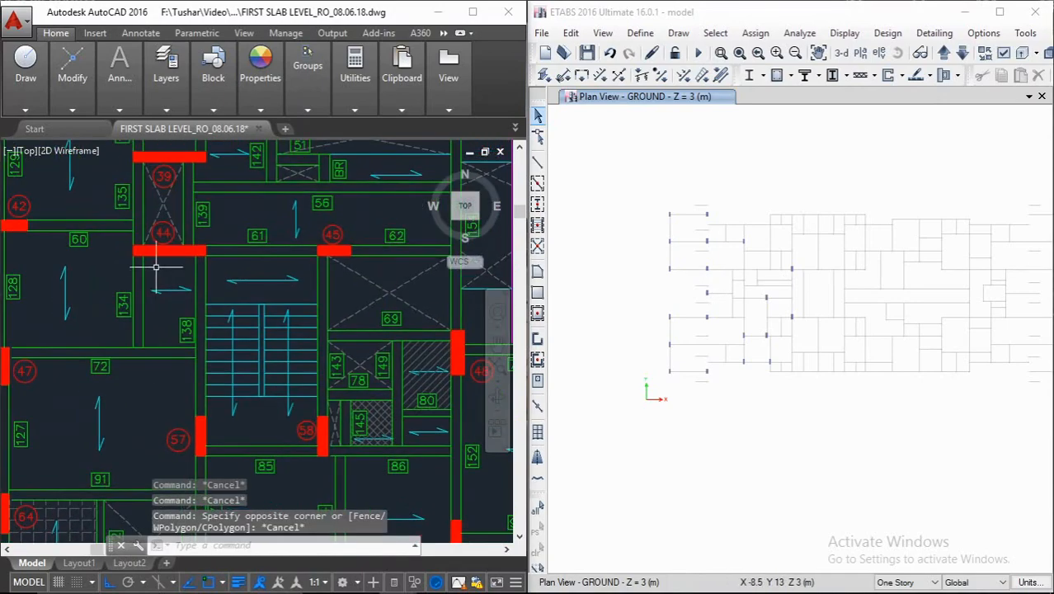
key(Escape)
key(Escape)
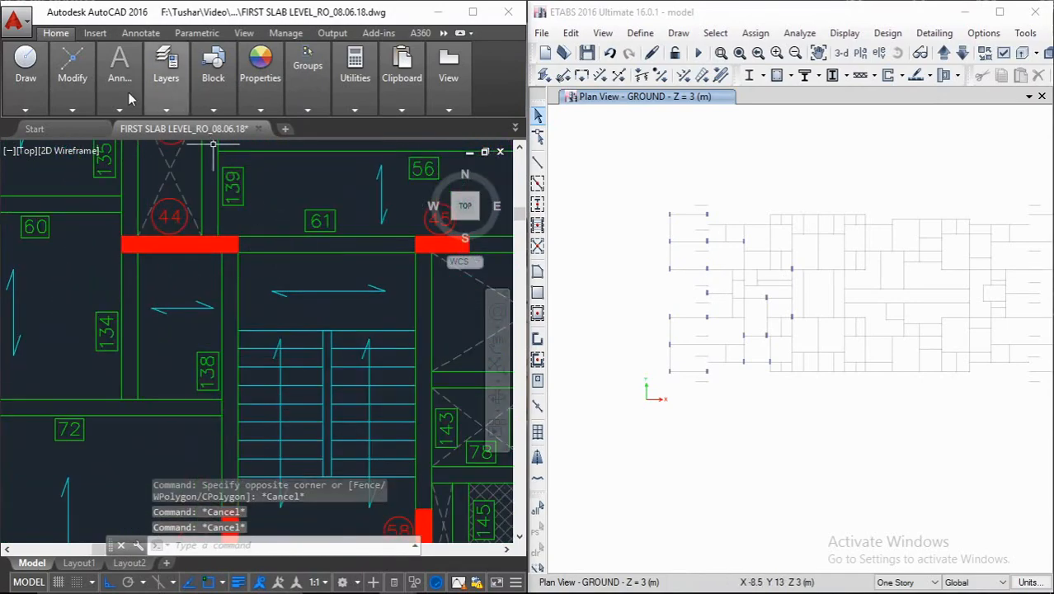
mouse_move(120, 82)
click(216, 135)
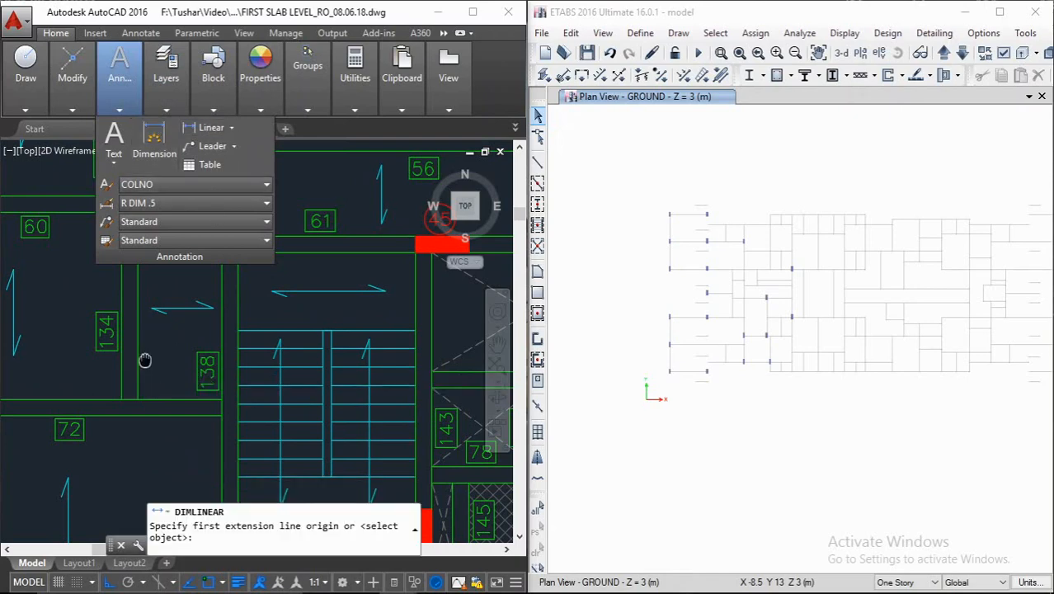
middle_drag(146, 360, 167, 414)
click(144, 306)
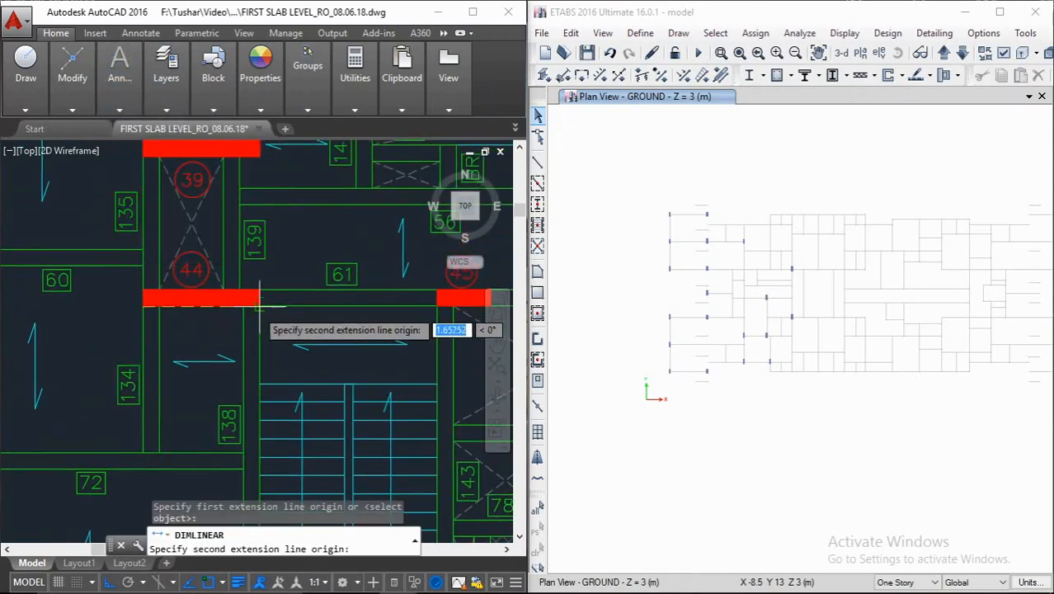
click(260, 305)
click(181, 340)
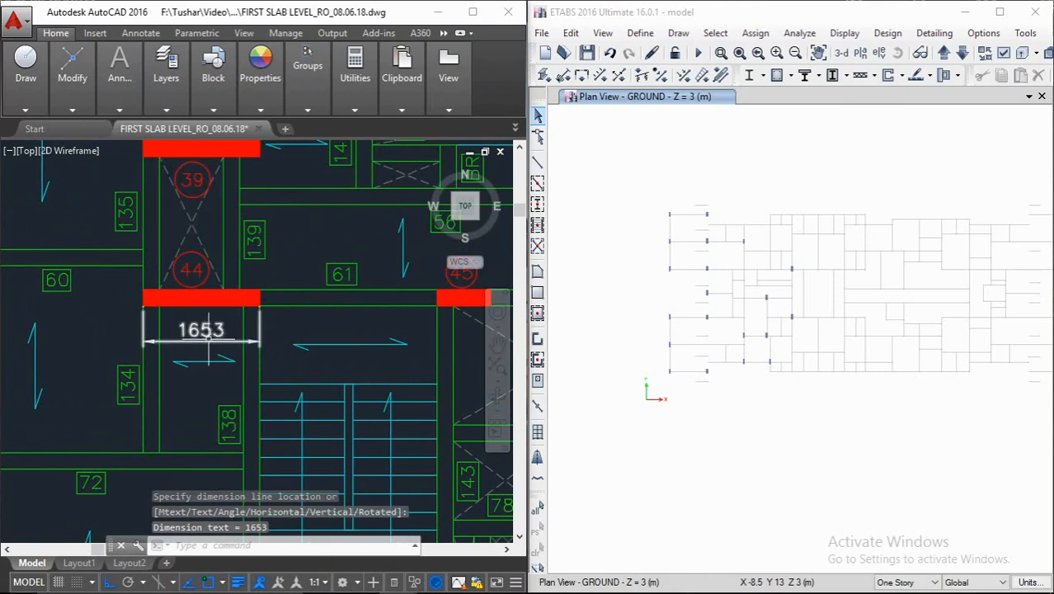
Step: Start drawing walls in ETABS on the GROUND plan as Pier areas with the Wall200 property
middle_drag(209, 350, 176, 355)
scroll(726, 302, up, 5)
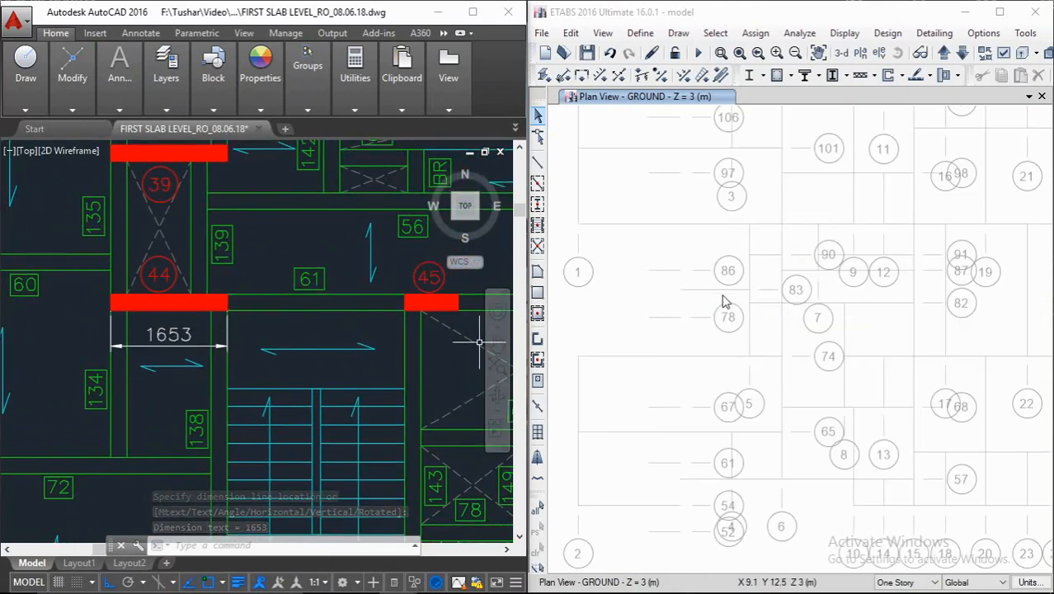
middle_drag(724, 297, 731, 317)
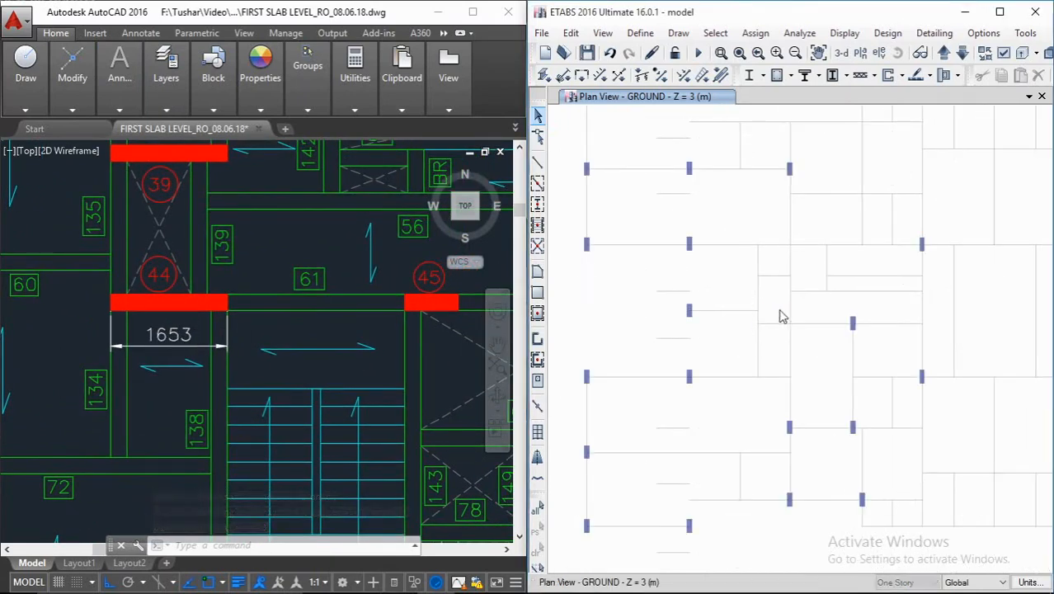
click(186, 287)
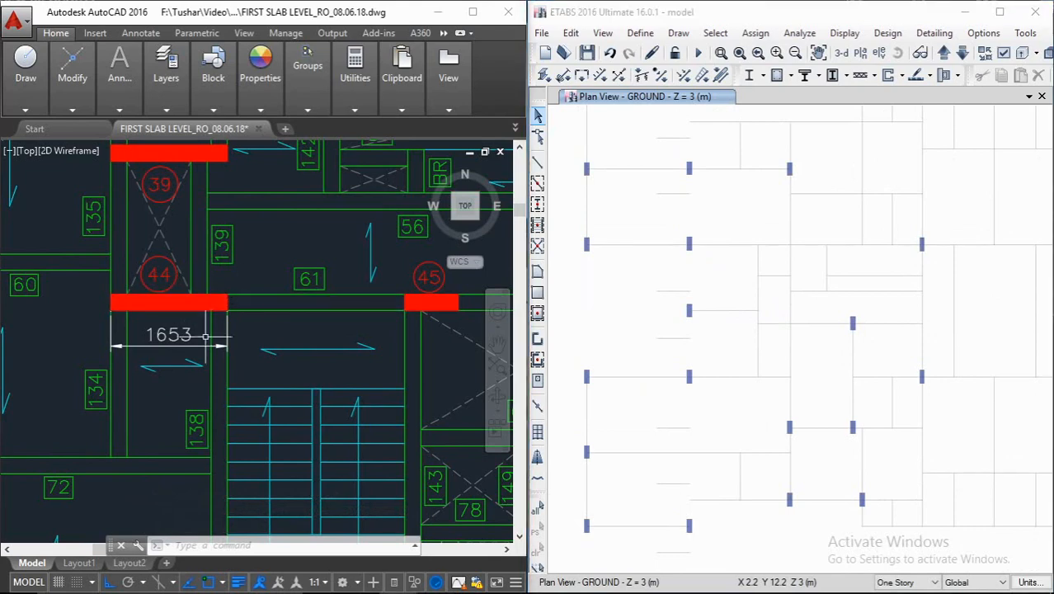
click(760, 295)
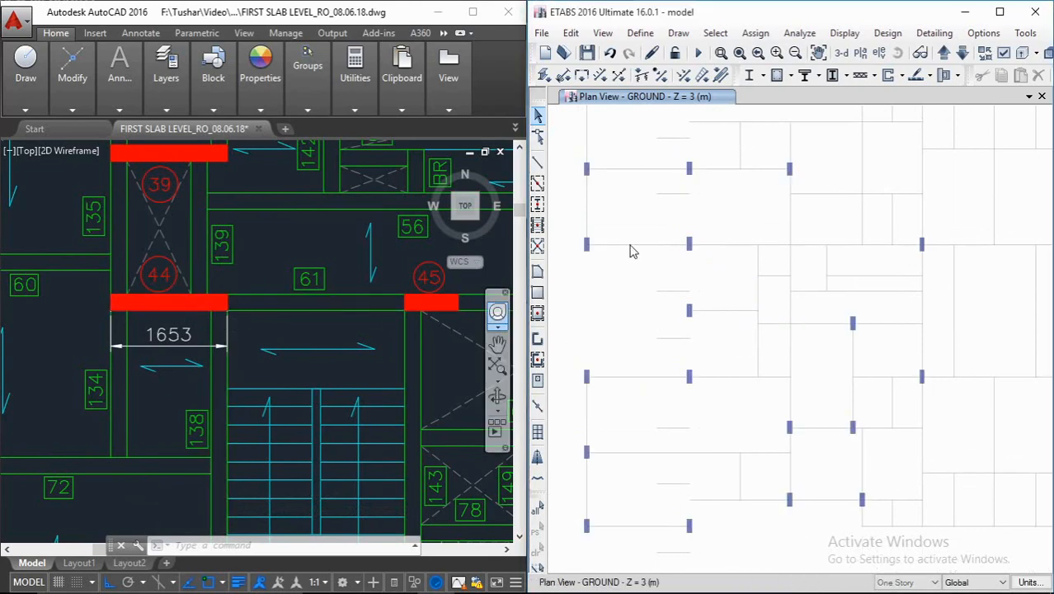
click(537, 341)
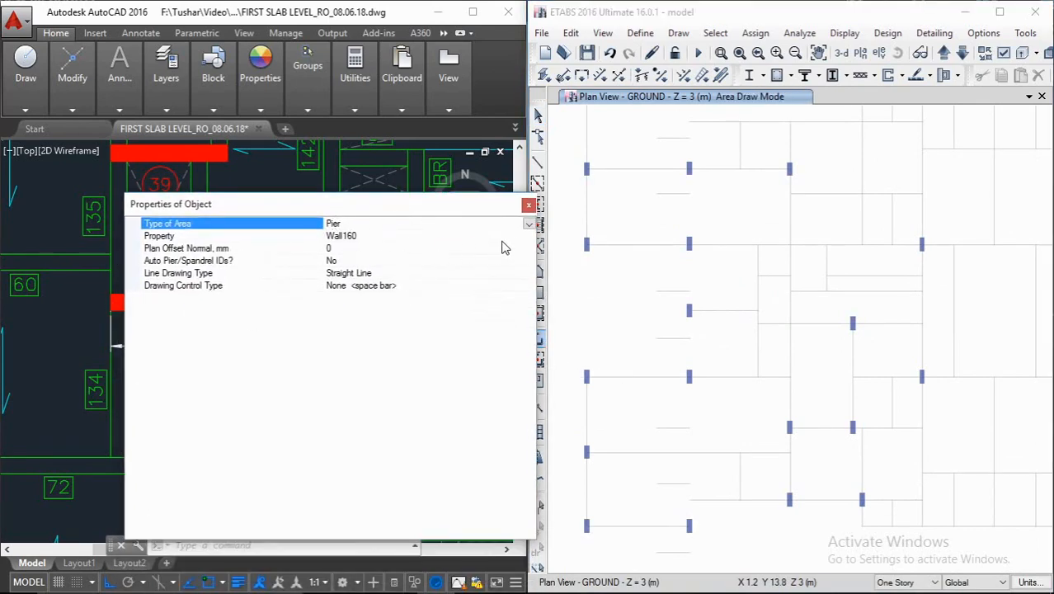
click(529, 237)
click(529, 236)
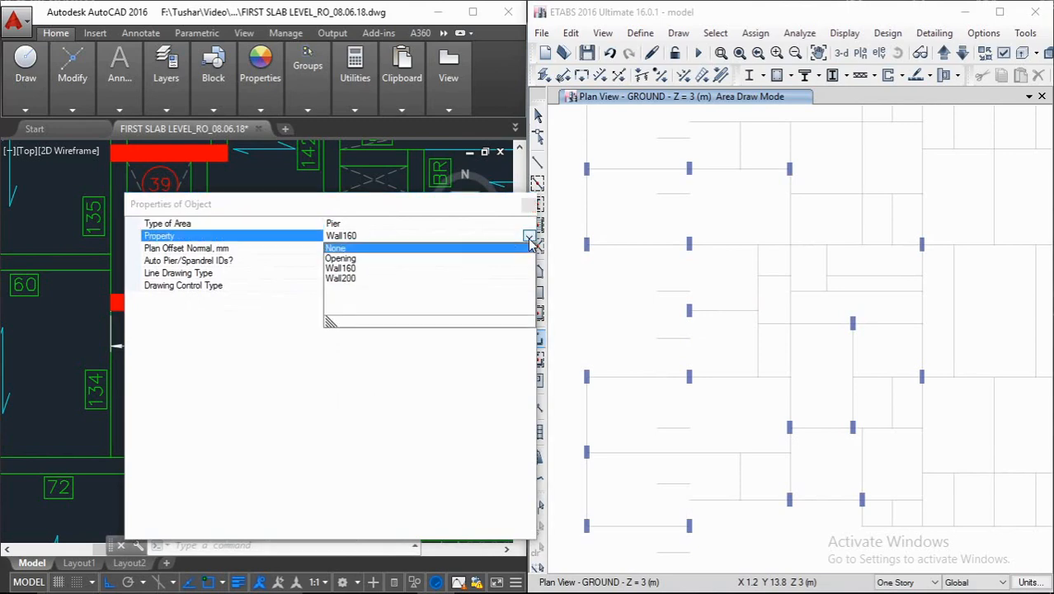
click(342, 279)
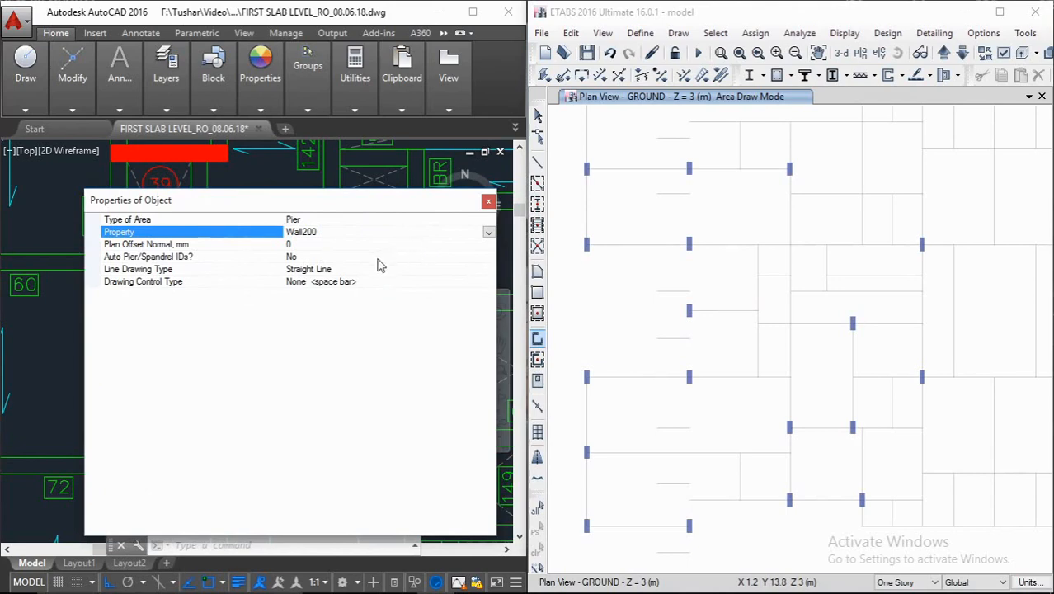
Step: Draw two horizontal Wall200 piers between the adjacent grid lines at AutoCAD positions 44 and 39
scroll(767, 334, up, 3)
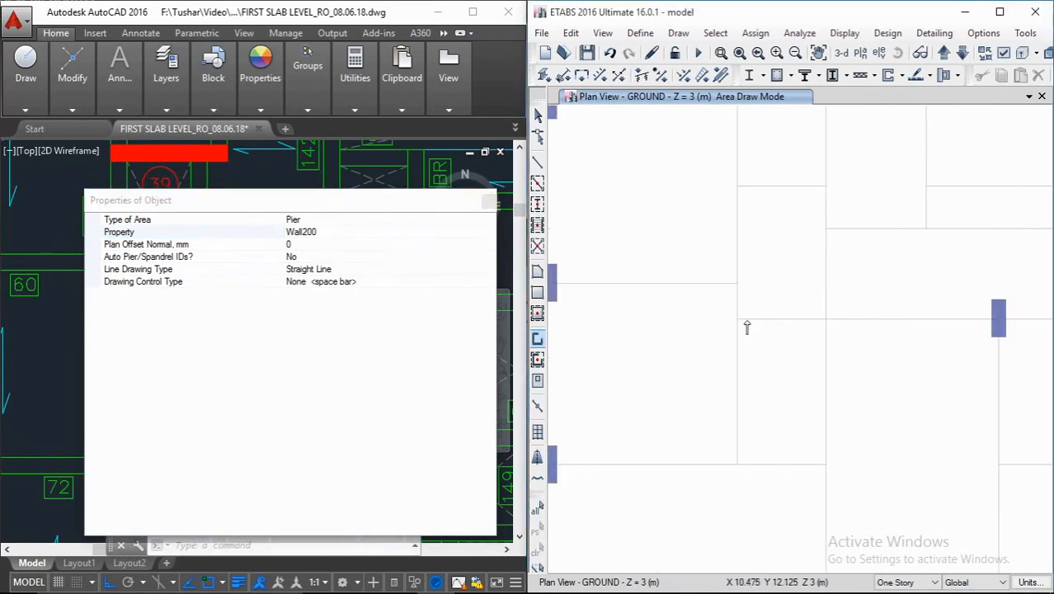
click(826, 319)
right_click(810, 277)
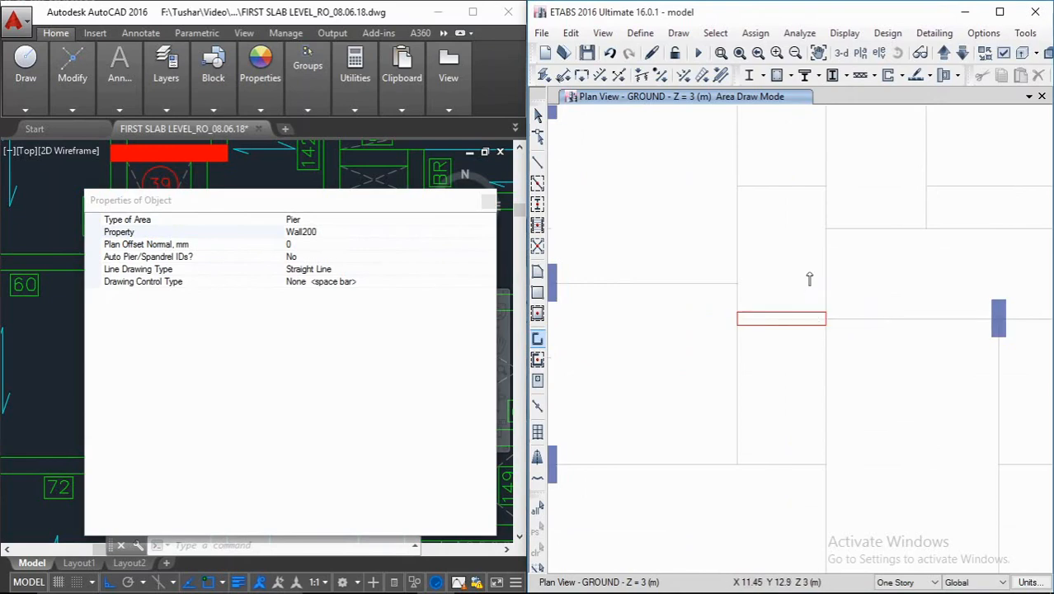
middle_drag(810, 278, 786, 347)
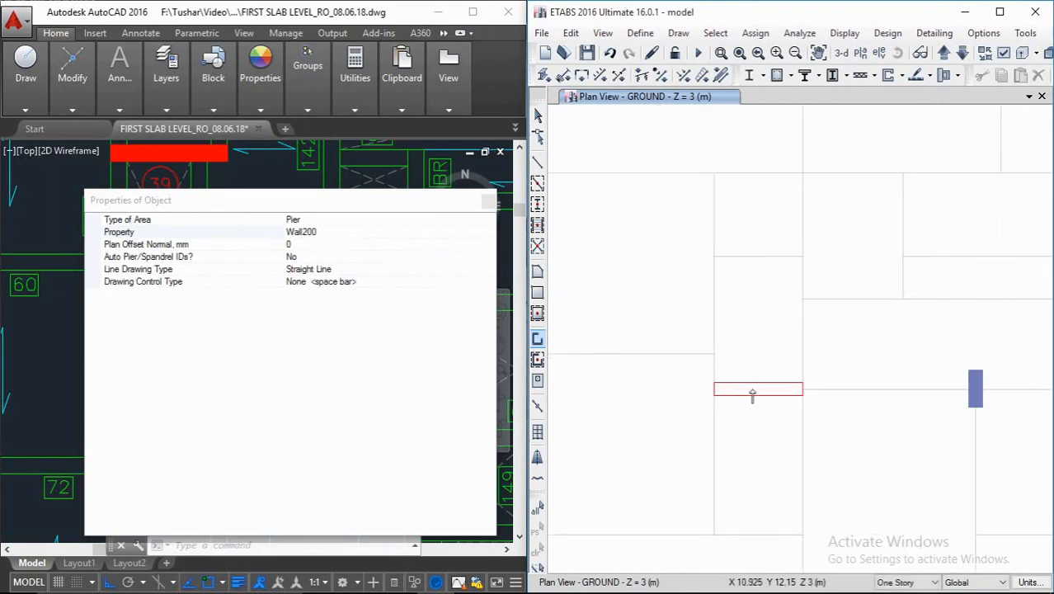
middle_drag(814, 394, 802, 413)
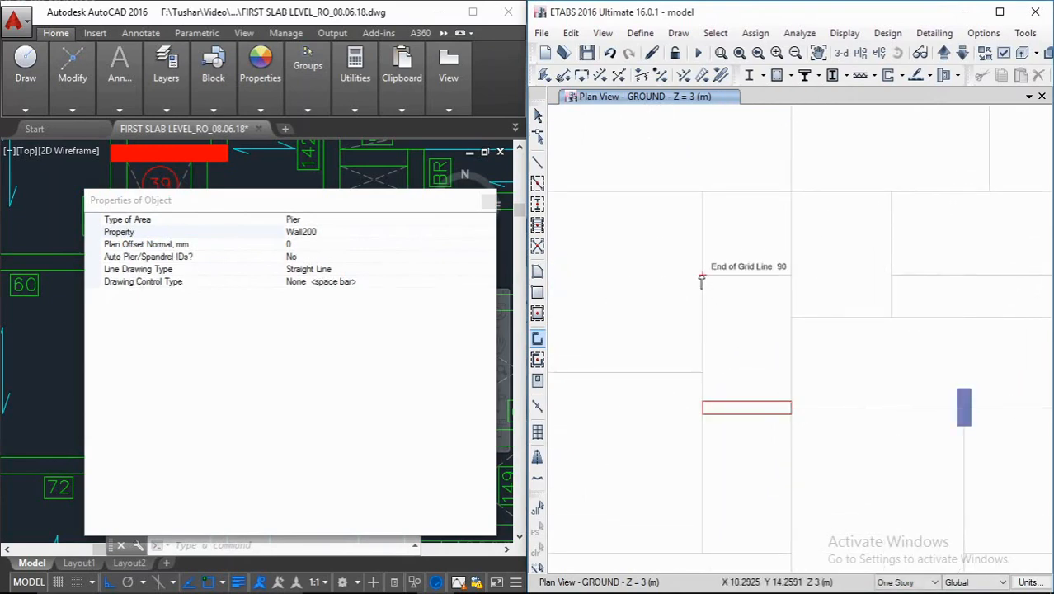
click(702, 275)
click(791, 276)
right_click(792, 272)
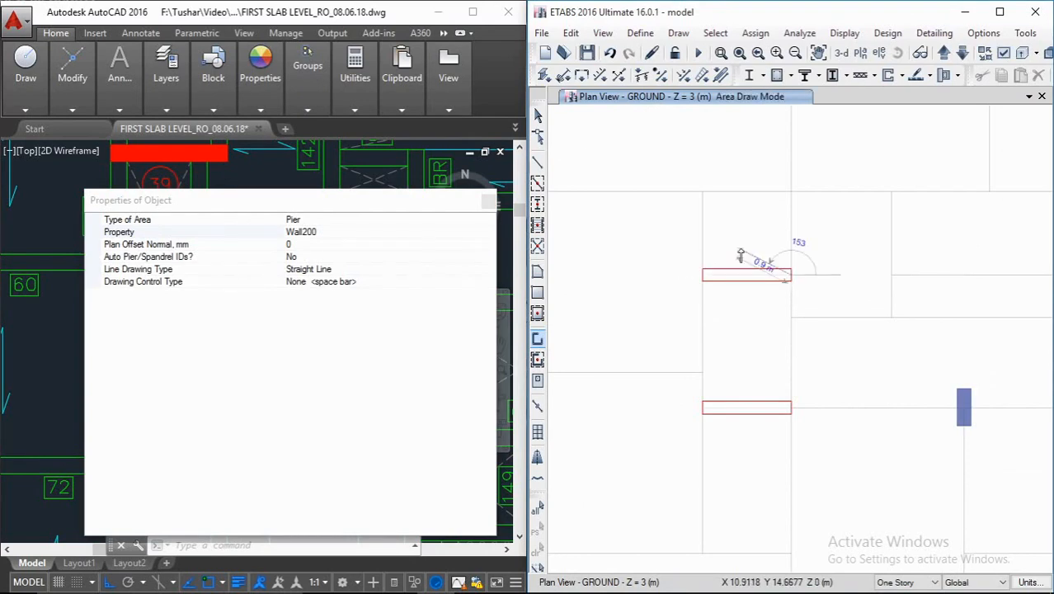
scroll(777, 311, down, 4)
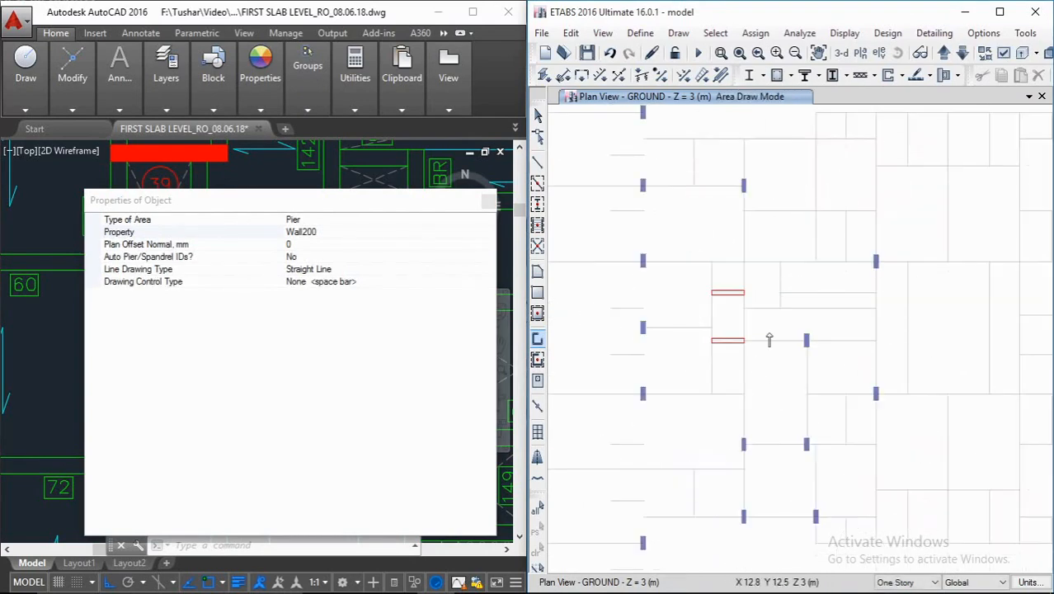
Step: Locate the U-shaped lift core in AutoCAD and on the GROUND grid, and set the wall property to Wall160
mouse_move(304, 200)
mouse_down()
mouse_move(236, 229)
mouse_move(243, 234)
mouse_up()
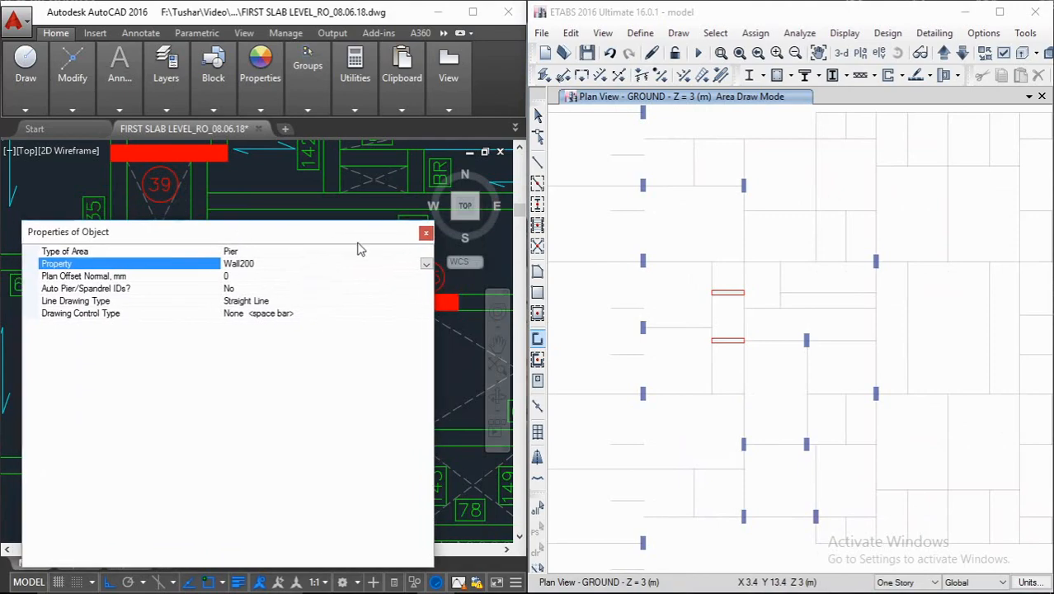
click(337, 186)
middle_drag(337, 186, 70, 191)
scroll(72, 193, down, 5)
middle_drag(249, 284, 18, 275)
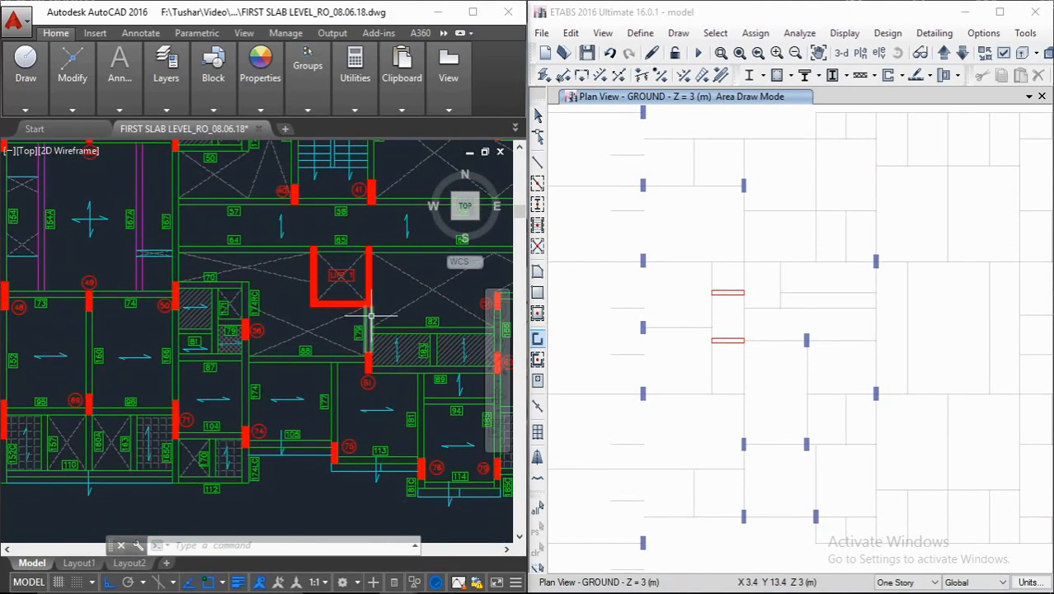
middle_drag(370, 314, 297, 317)
scroll(284, 284, up, 5)
middle_drag(1041, 365, 812, 367)
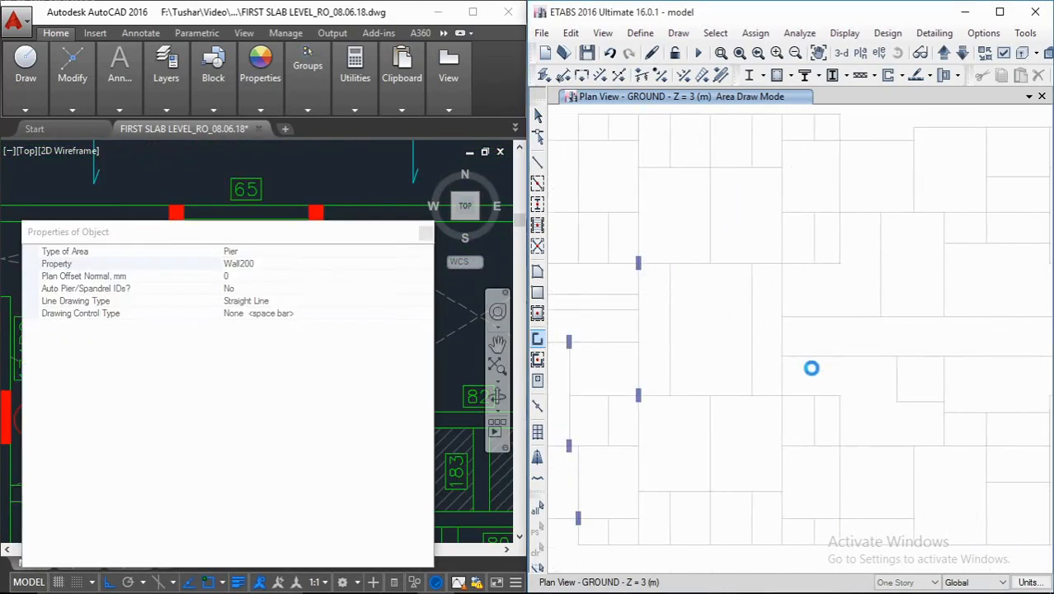
middle_drag(943, 411, 841, 416)
scroll(842, 416, up, 3)
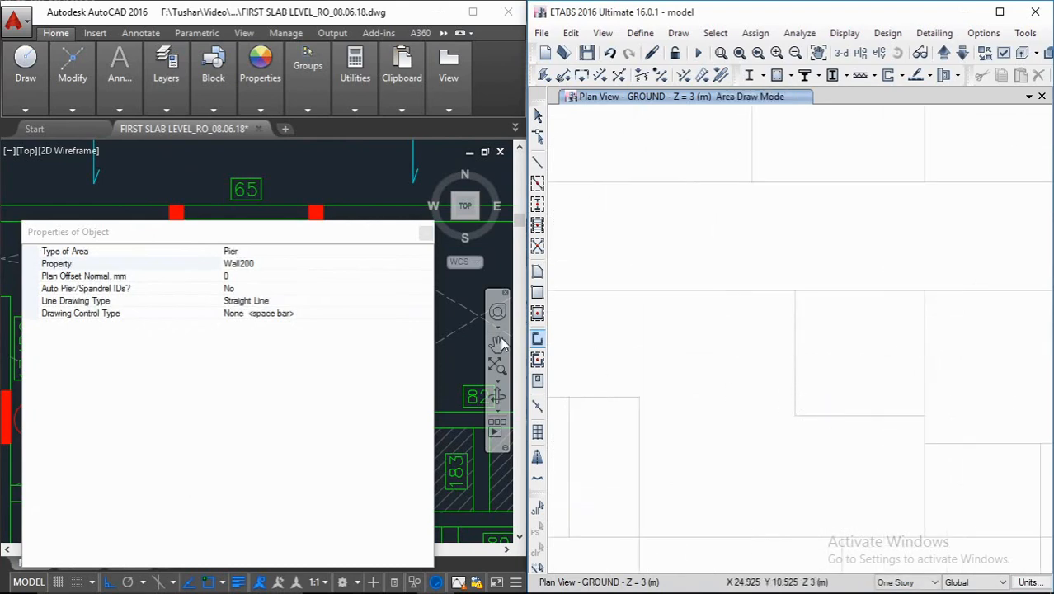
click(416, 264)
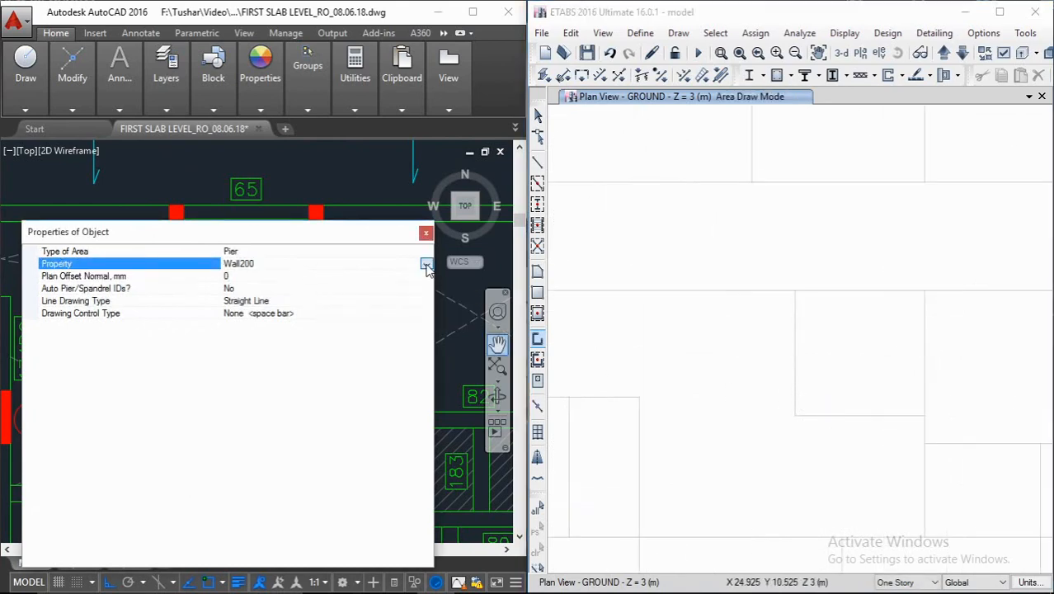
click(425, 264)
click(241, 295)
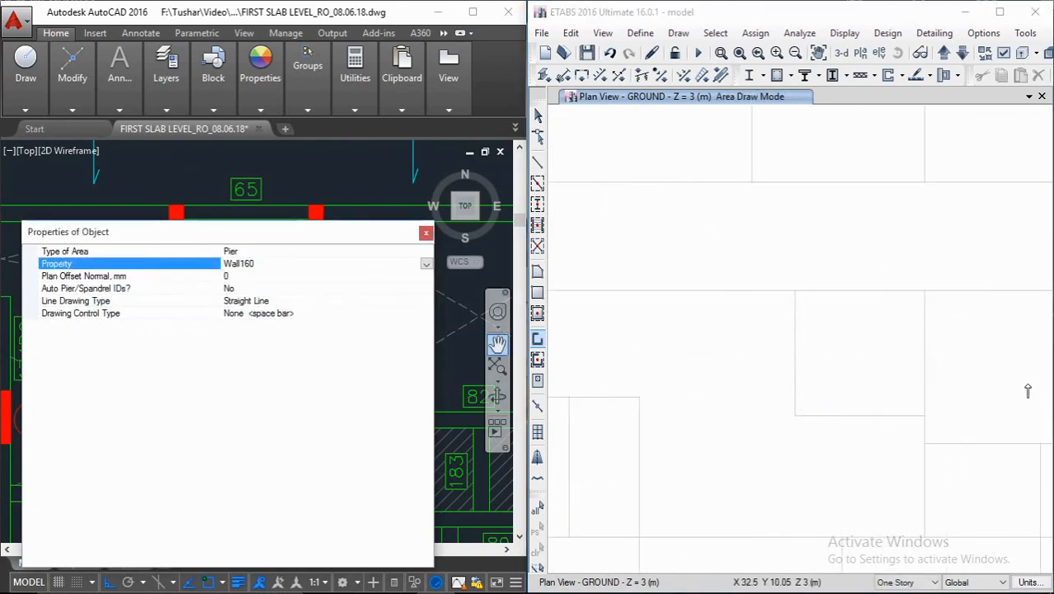
Step: Draw the upward-opening U-shaped lift core as three connected Wall160 piers along its left, lower and right grid lines on the GROUND plan
click(797, 292)
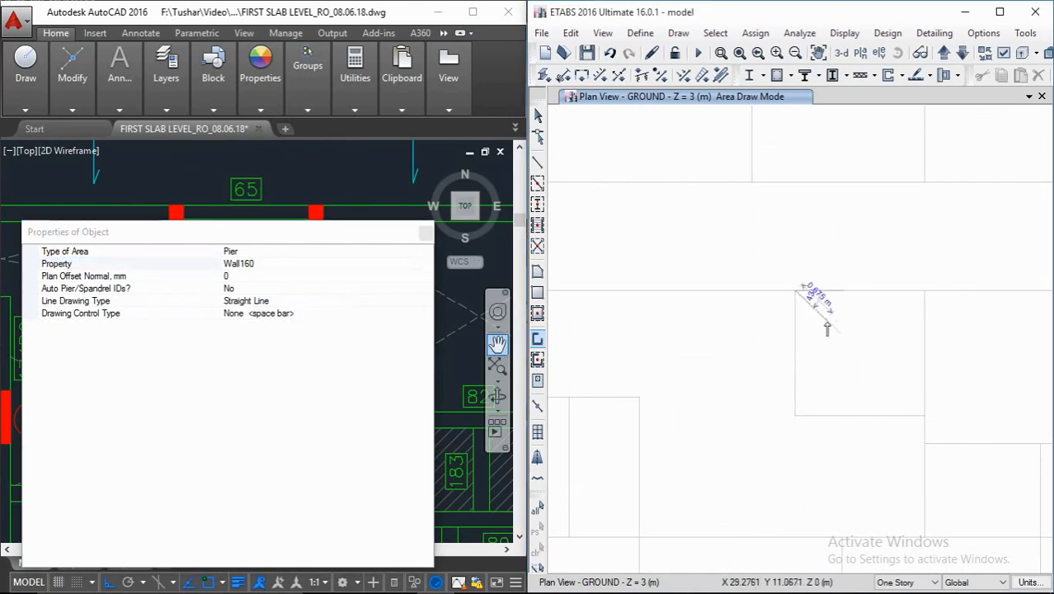
click(795, 417)
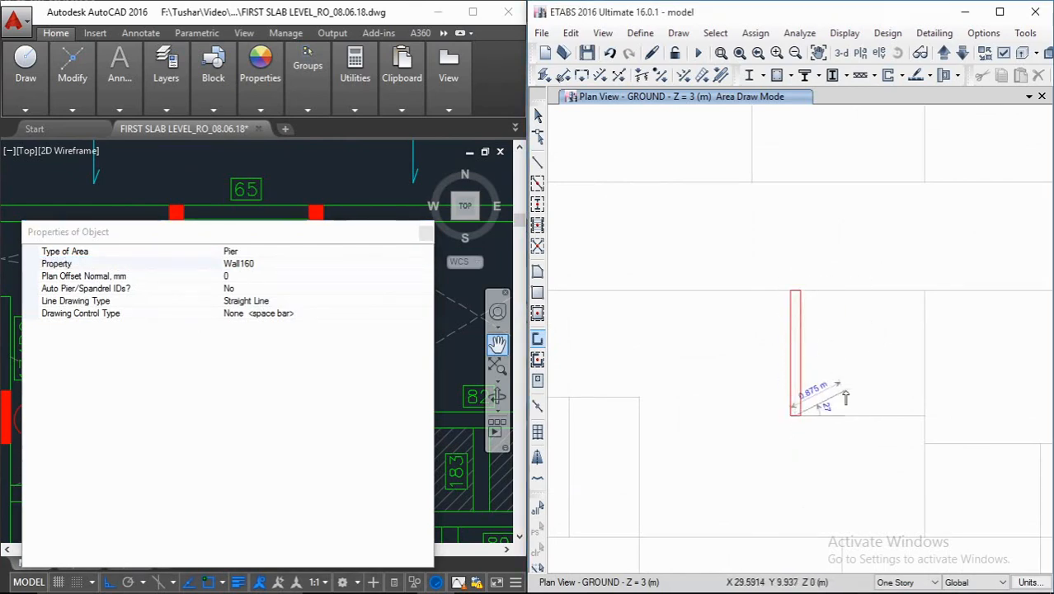
key(Escape)
click(797, 417)
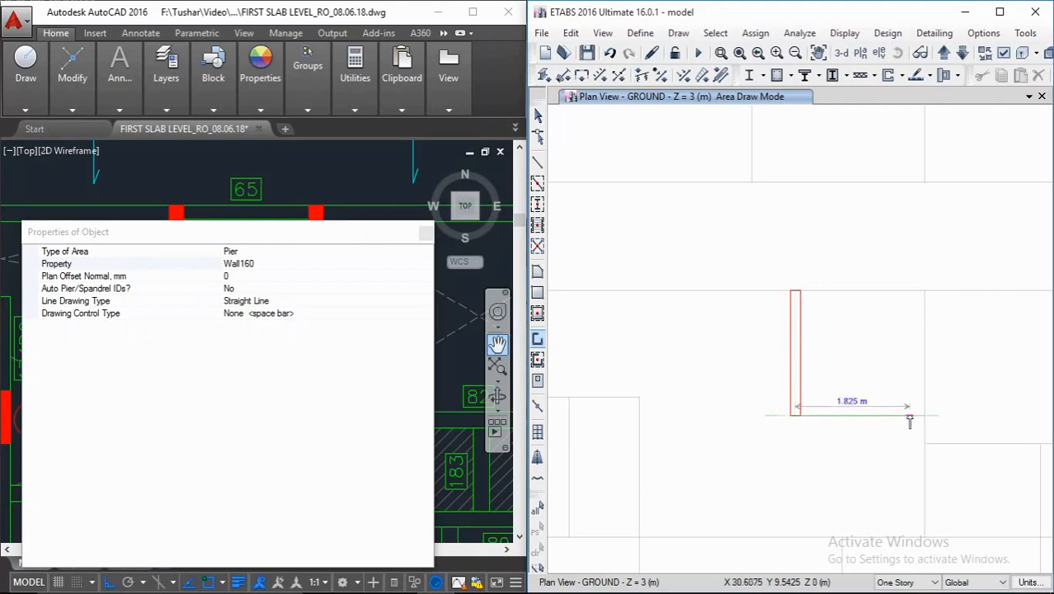
click(924, 417)
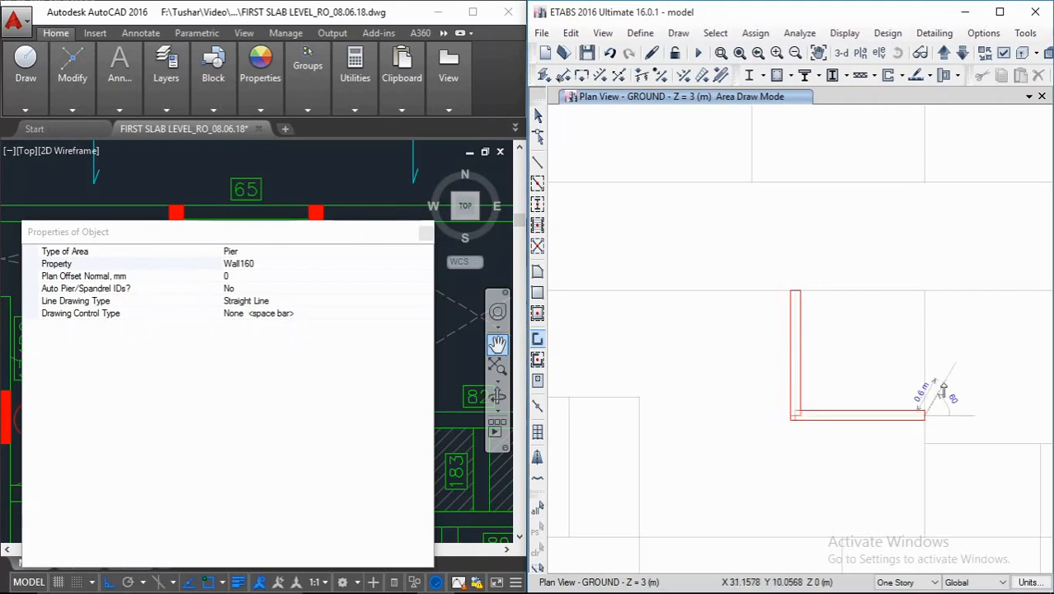
click(924, 293)
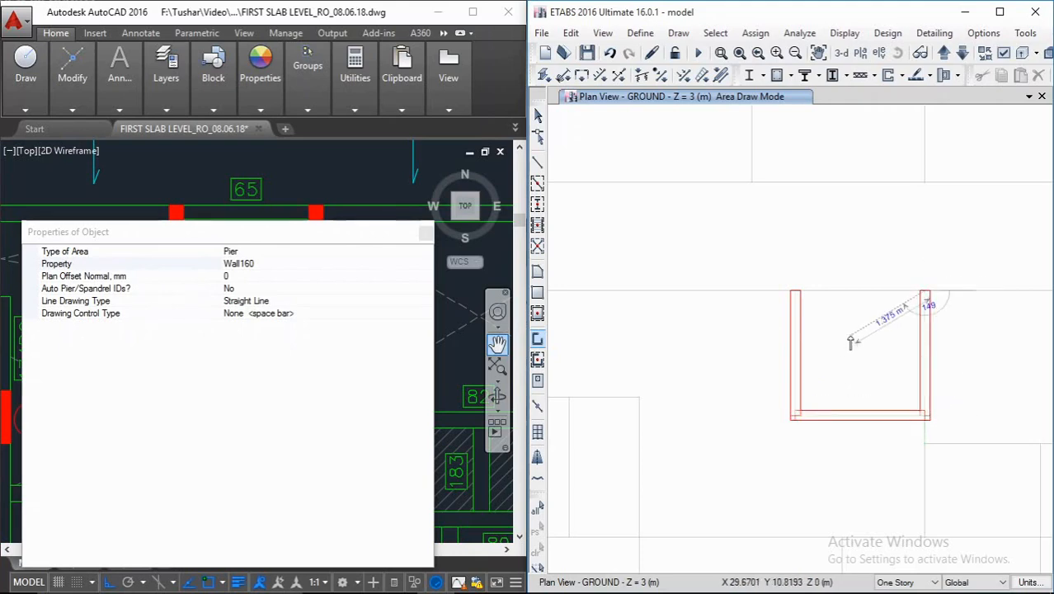
Step: Draw a second U-shaped Wall160 core, open to the left, starting at grid point 44-88 and ending on the same vertical grid line
scroll(902, 345, down, 4)
middle_drag(903, 345, 809, 345)
middle_drag(985, 353, 812, 358)
middle_drag(1001, 358, 905, 364)
scroll(824, 282, up, 4)
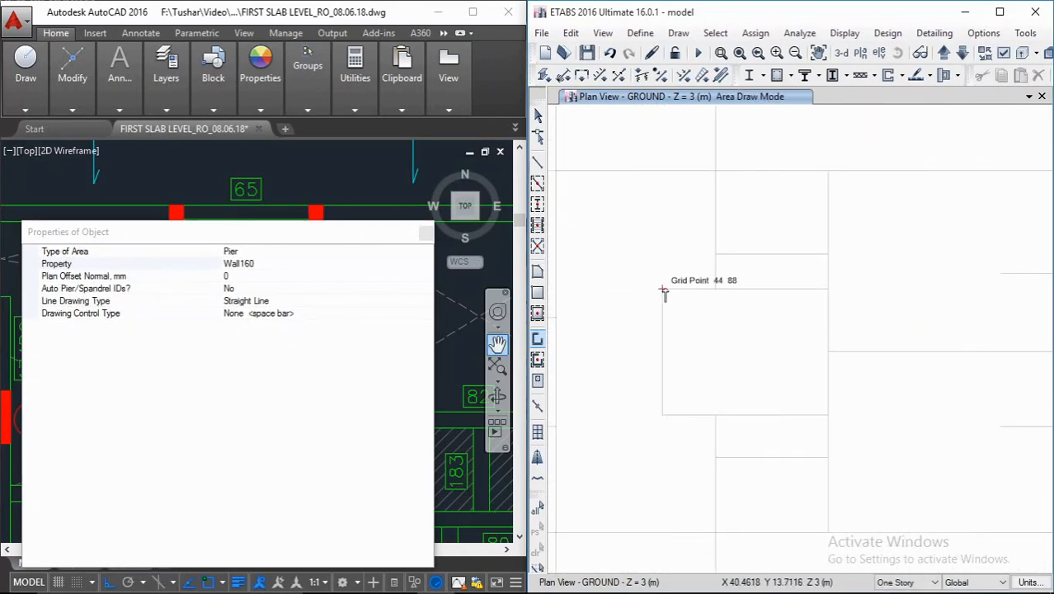
click(828, 289)
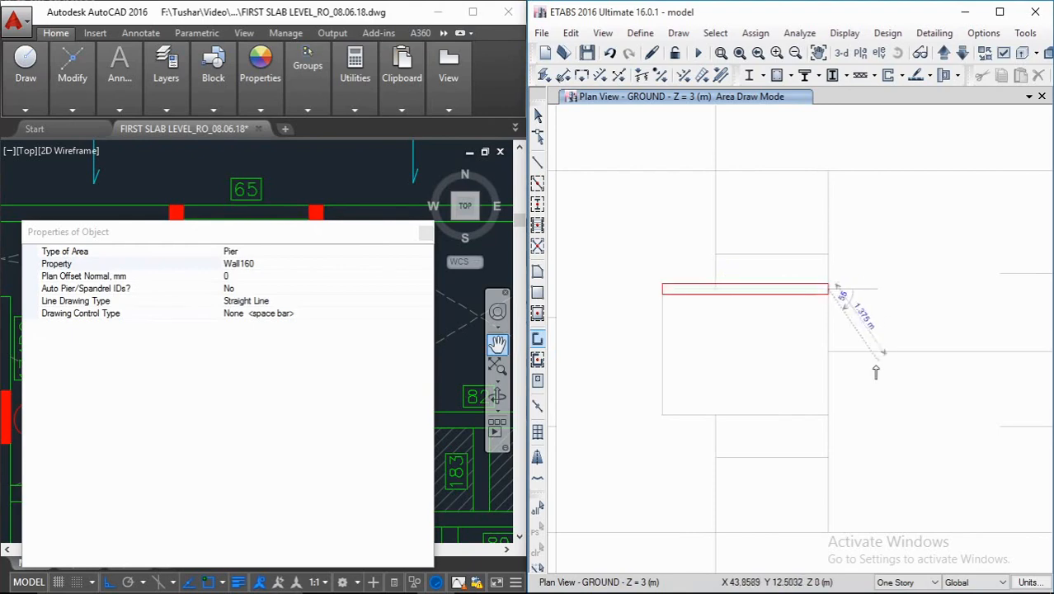
click(828, 415)
double_click(662, 416)
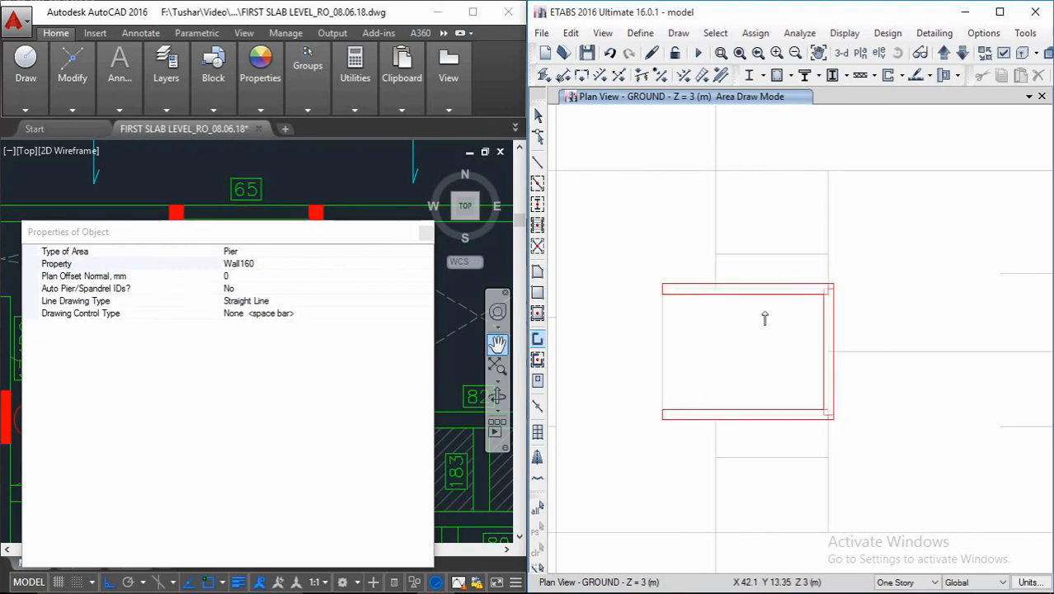
Step: Examine the two U-shaped Wall160 cores and their position on the surrounding GROUND grid lines
scroll(765, 318, down, 4)
middle_drag(578, 340, 747, 320)
middle_drag(880, 328, 800, 322)
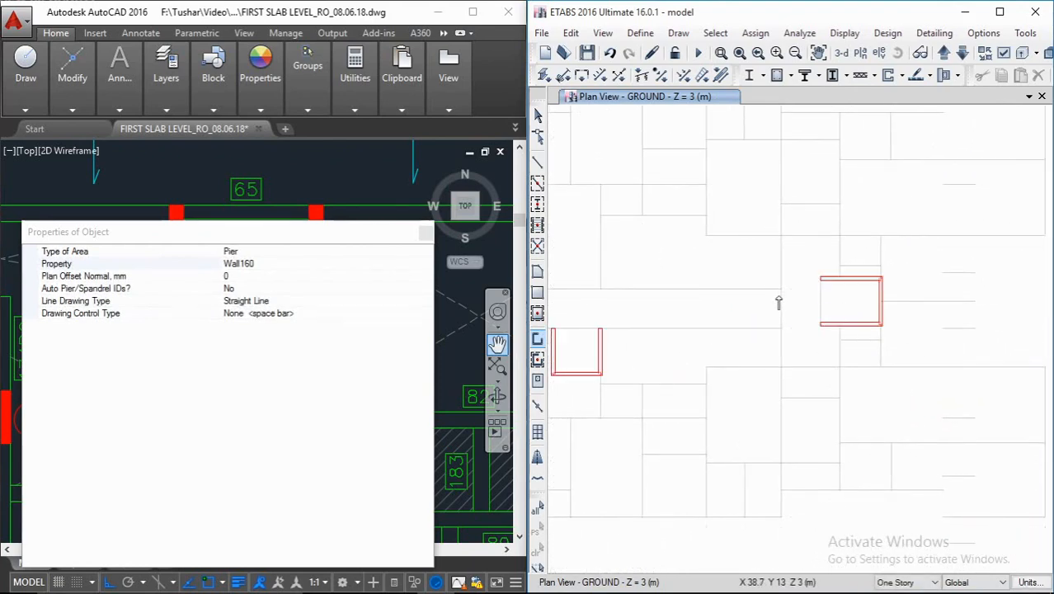
middle_drag(630, 320, 809, 312)
middle_drag(749, 335, 820, 326)
scroll(825, 330, up, 5)
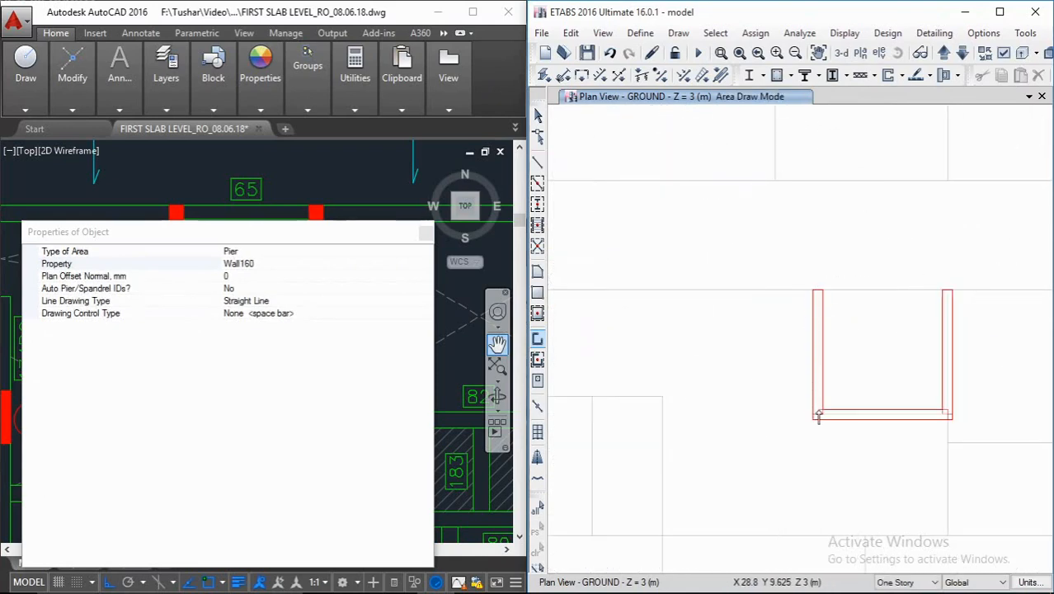
middle_drag(819, 418, 782, 422)
middle_drag(885, 423, 755, 412)
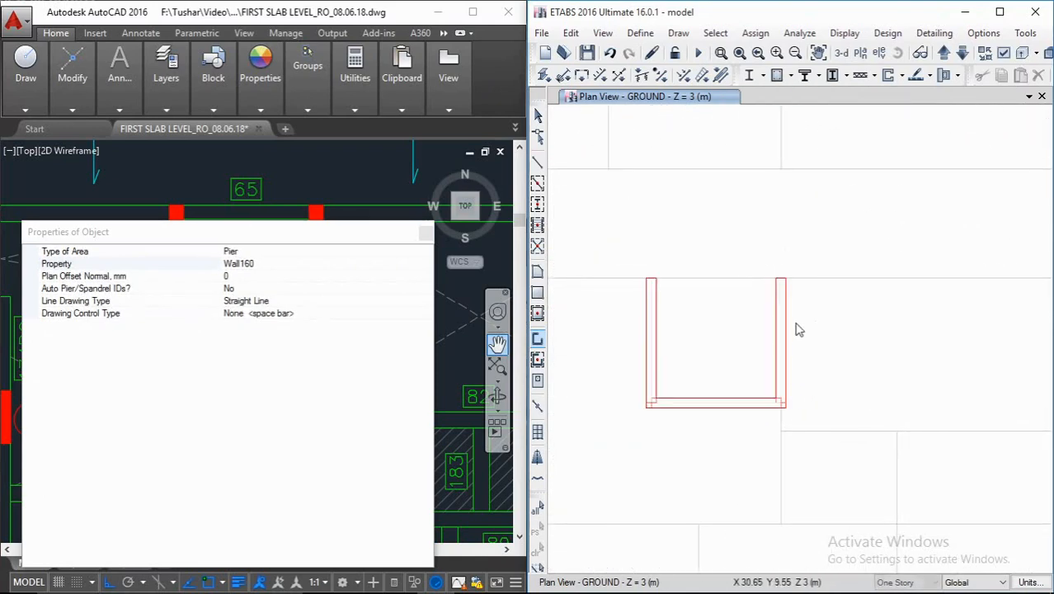
scroll(798, 330, down, 4)
middle_drag(821, 337, 710, 334)
middle_drag(828, 330, 739, 330)
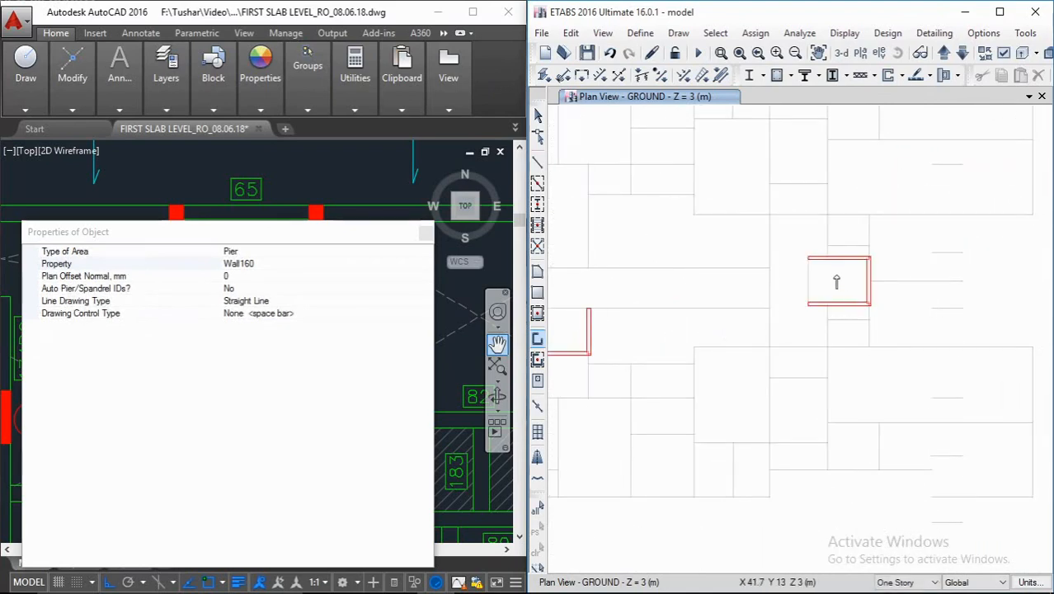
scroll(840, 278, up, 4)
scroll(842, 279, down, 4)
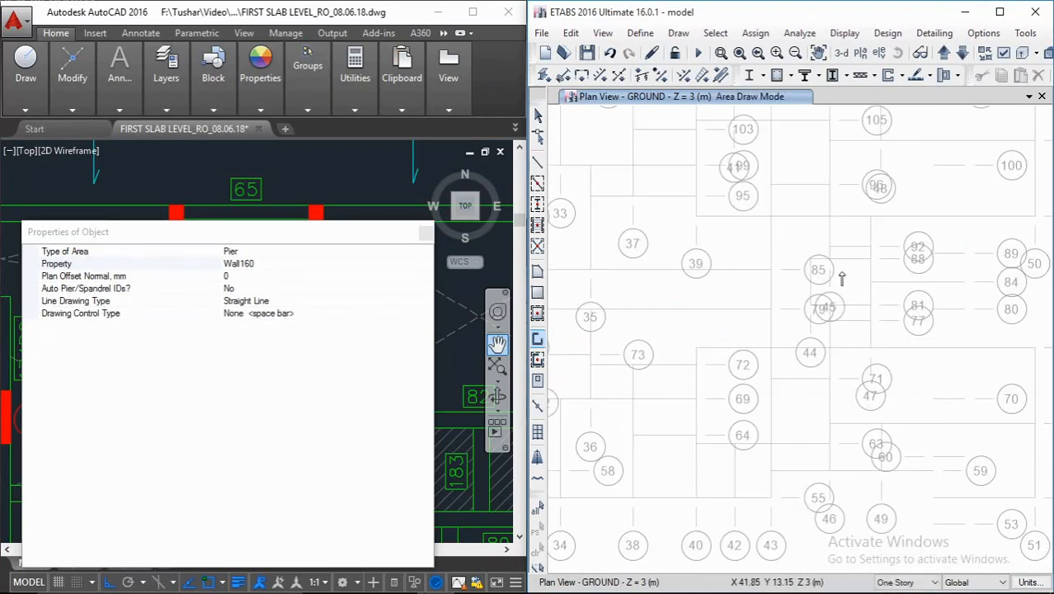
Step: Leave wall drawing and look over the columns and Wall200 piers placed in the left part of the GROUND plan
middle_drag(833, 283, 934, 299)
scroll(930, 311, down, 5)
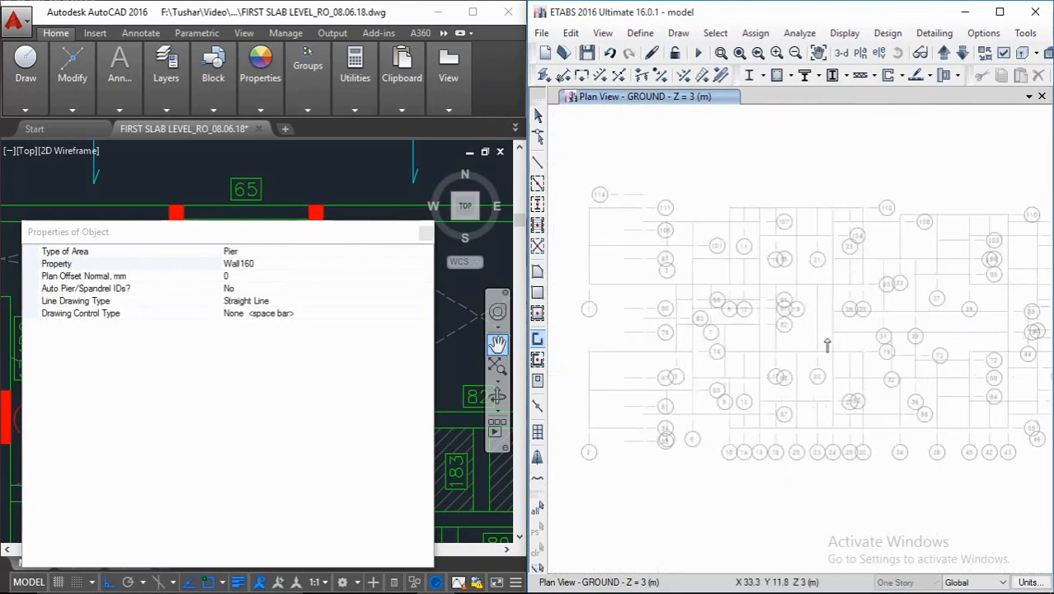
scroll(819, 331, up, 6)
scroll(860, 353, down, 3)
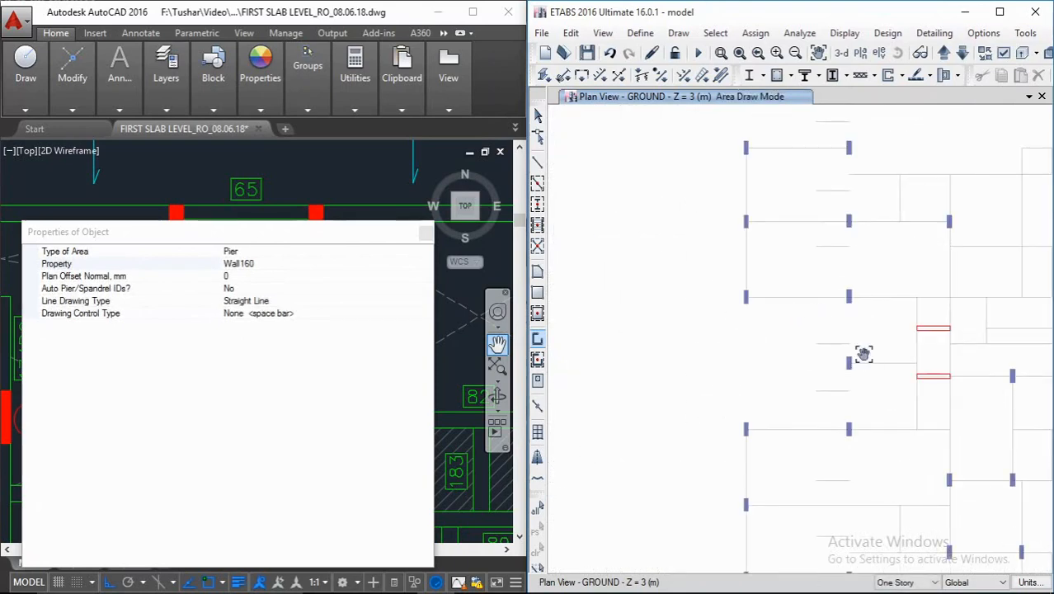
scroll(819, 322, down, 3)
scroll(802, 338, up, 3)
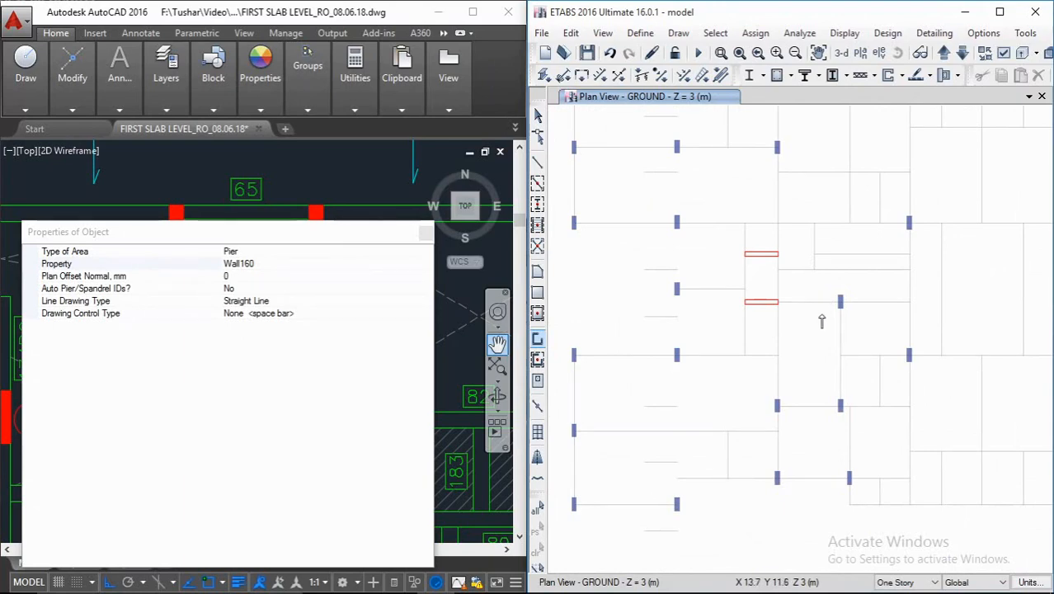
key(Escape)
scroll(738, 297, down, 3)
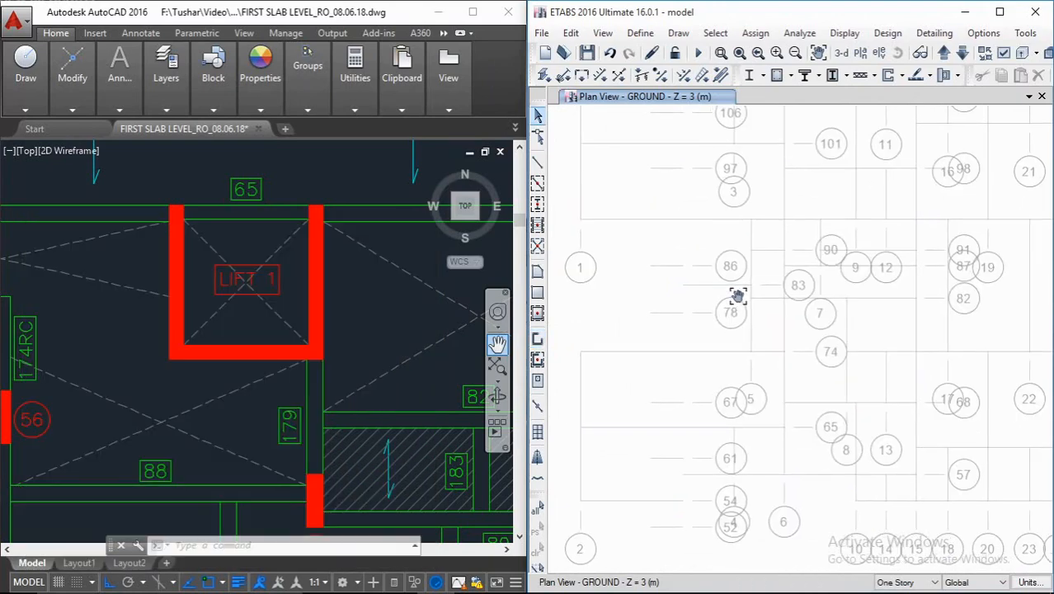
scroll(742, 288, up, 3)
scroll(739, 298, down, 3)
scroll(742, 297, up, 3)
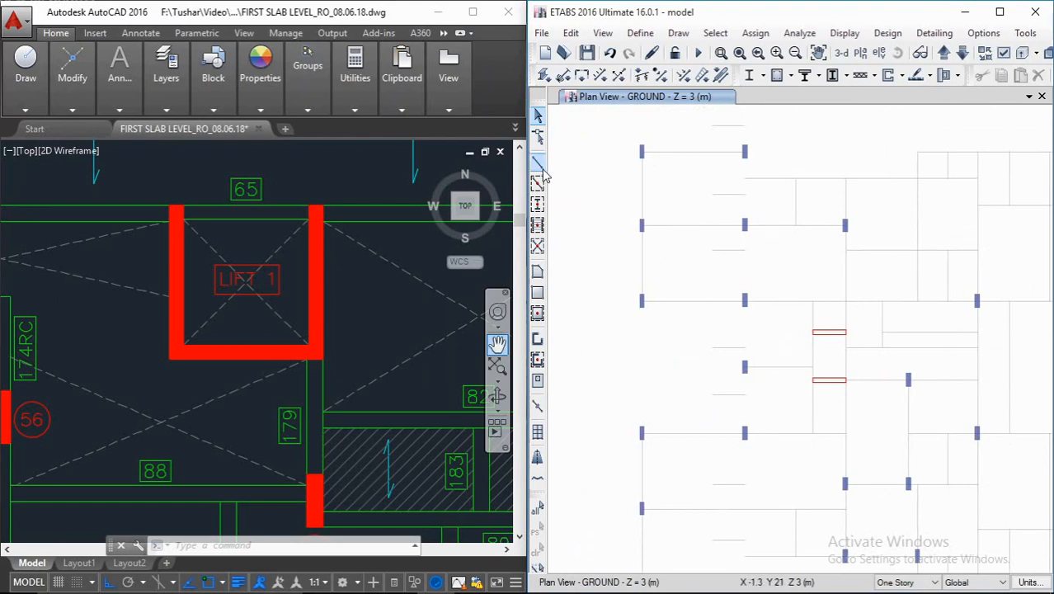
scroll(768, 216, down, 3)
scroll(789, 224, up, 3)
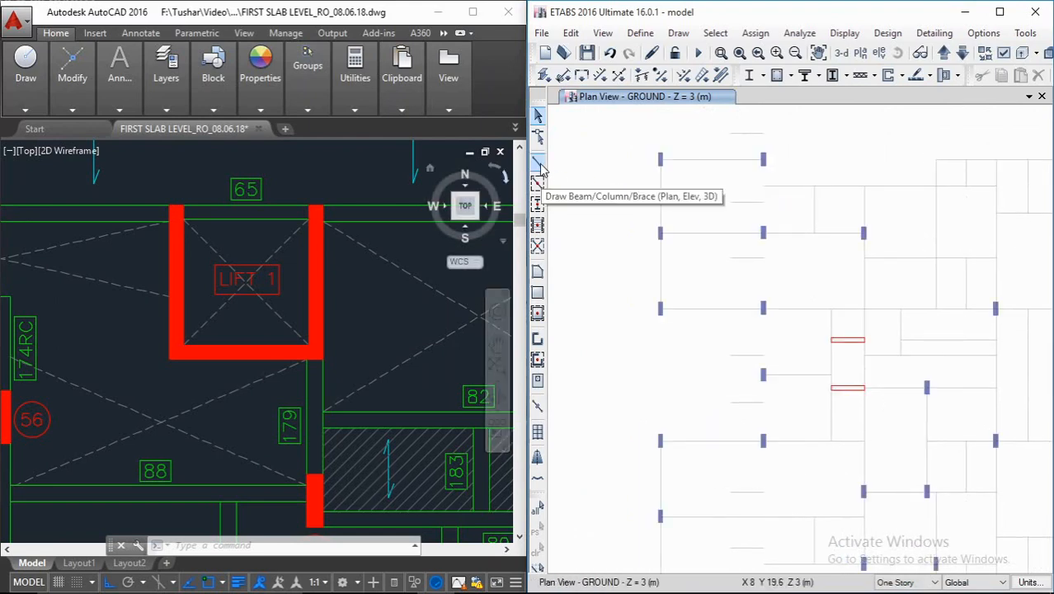
Step: Locate beam 2 in the AutoCAD plan and draw it in ETABS as a B230x600 frame between columns 1 and 2
click(539, 163)
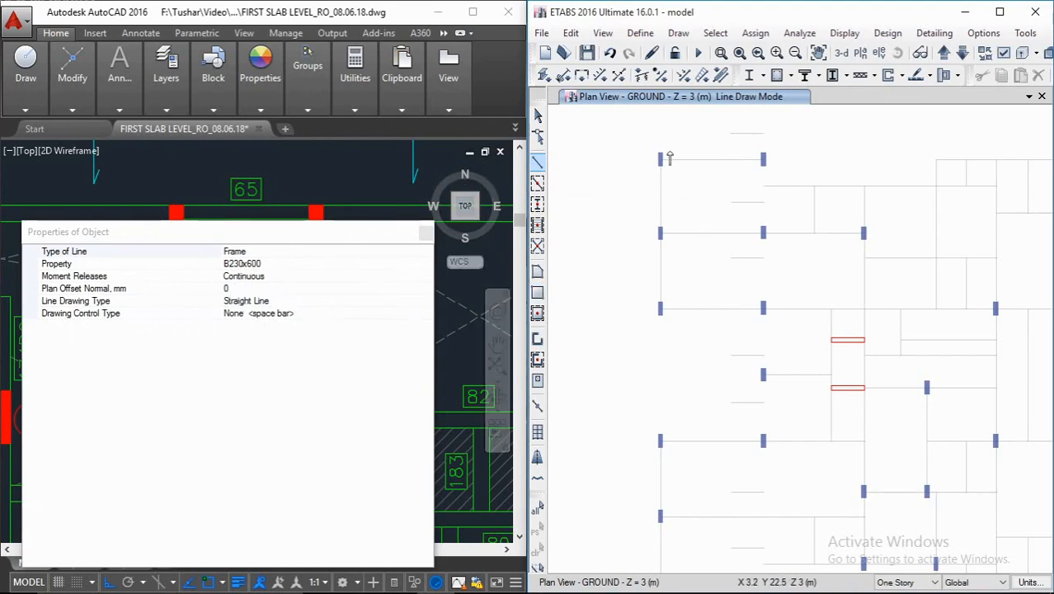
scroll(643, 228, up, 3)
scroll(645, 227, up, 2)
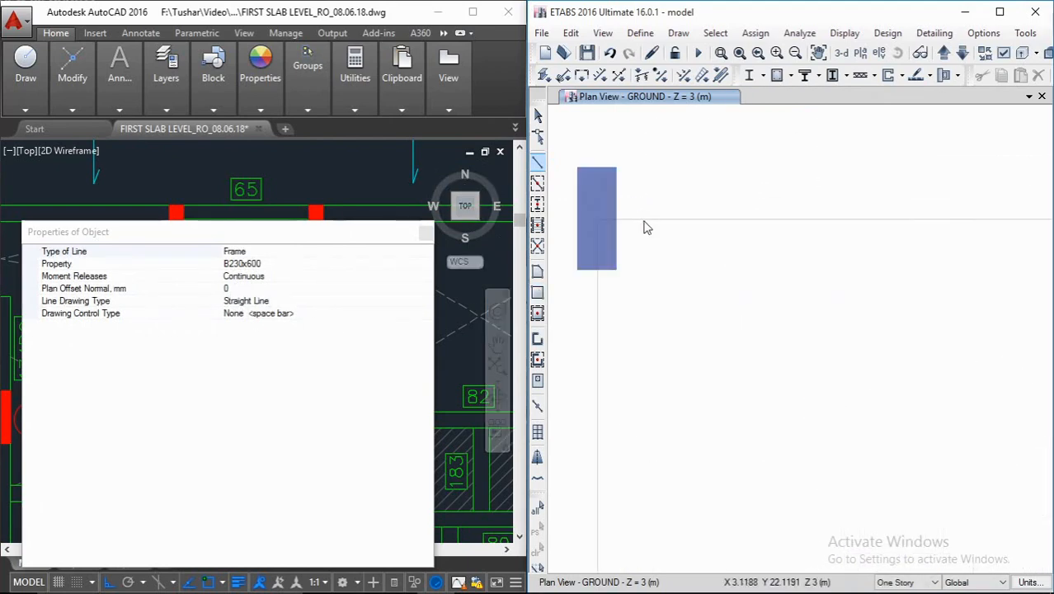
scroll(645, 227, down, 5)
drag(342, 234, 366, 495)
scroll(256, 326, down, 8)
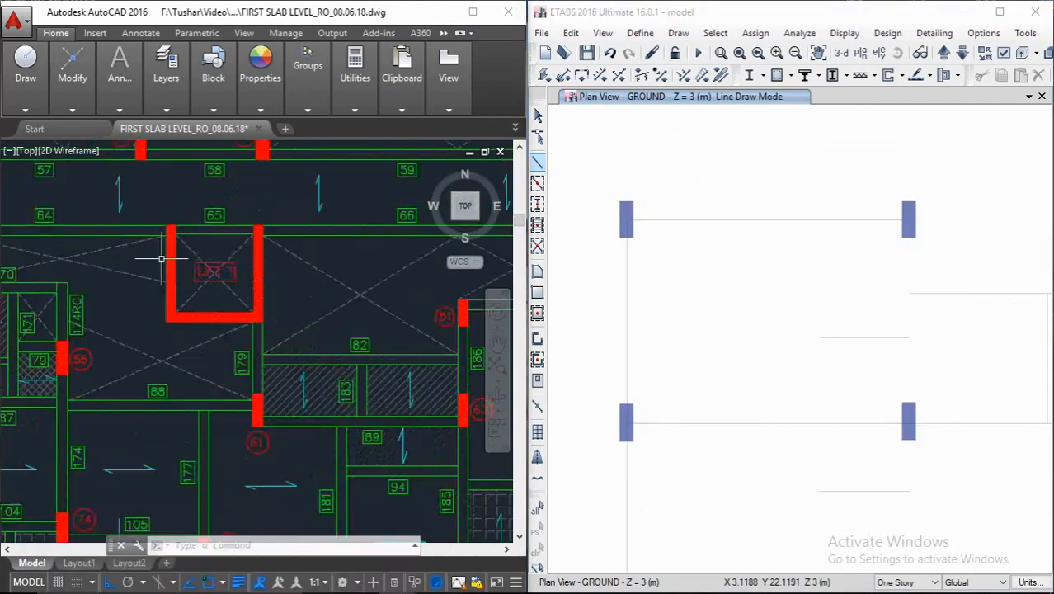
scroll(33, 182, up, 2)
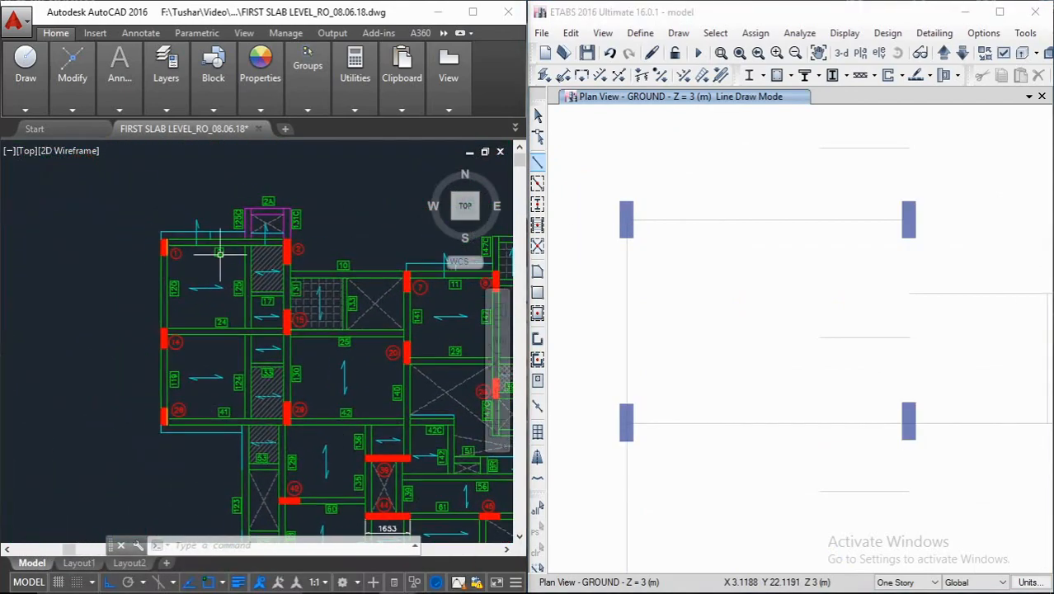
click(626, 220)
click(908, 222)
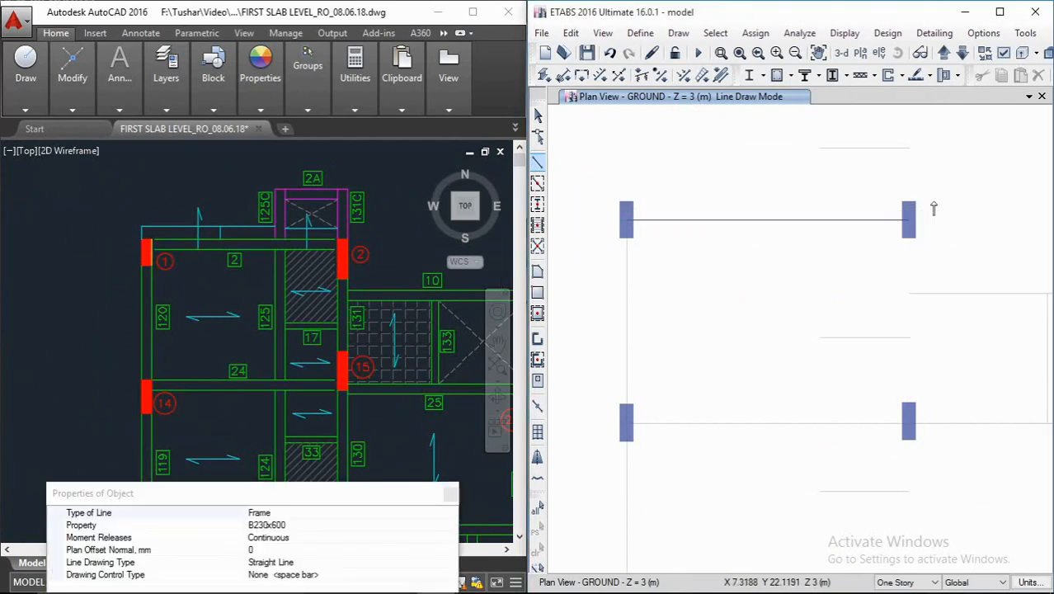
scroll(692, 226, down, 5)
key(Escape)
scroll(680, 247, up, 5)
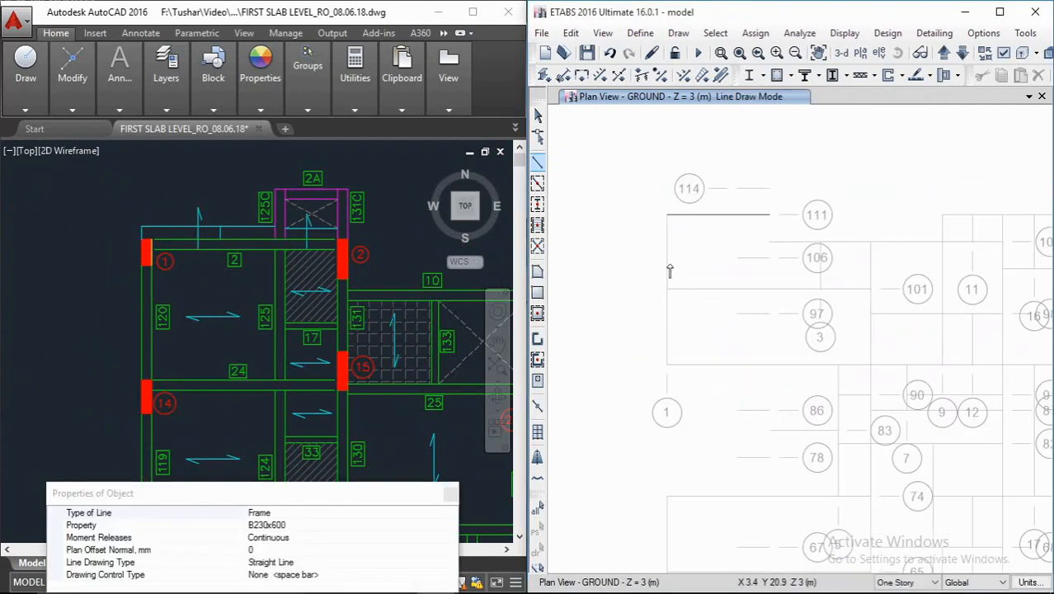
Step: Draw B230x600 beams down grid line 1 from column 1 through column 14 to column 28 at grid point 1-93
click(691, 193)
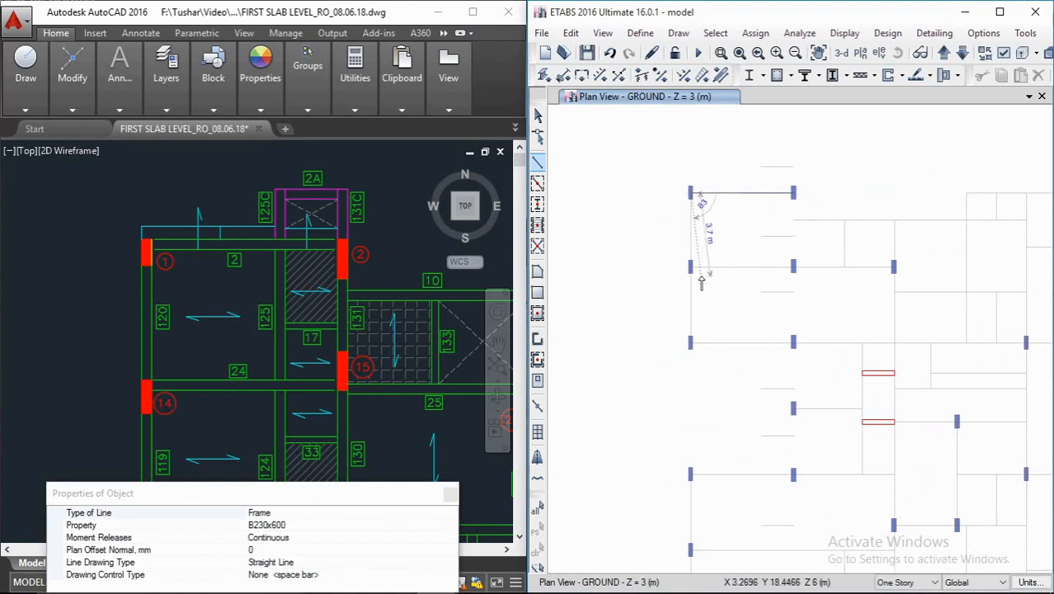
click(690, 265)
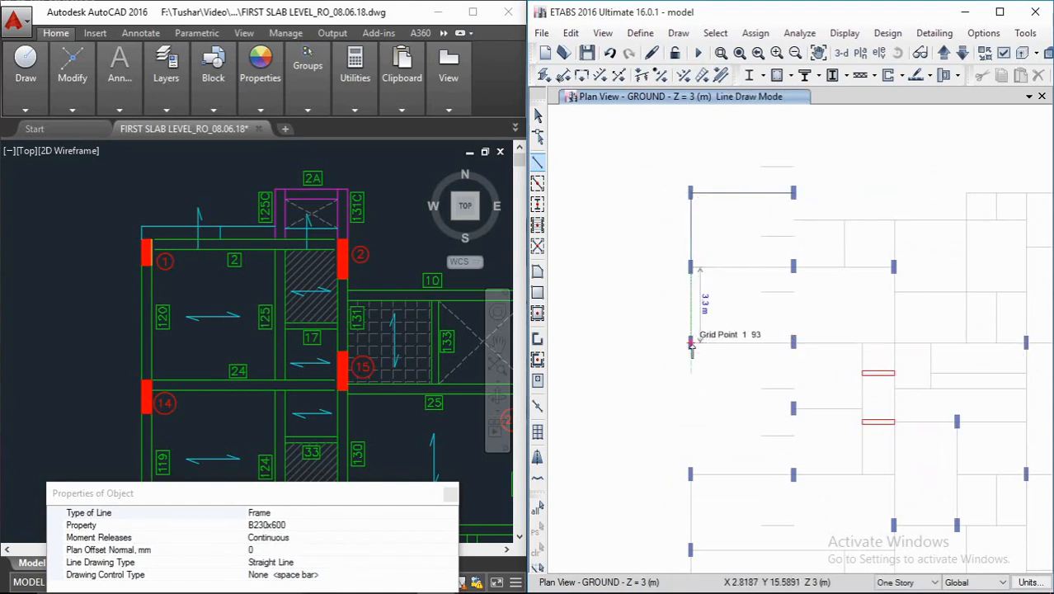
middle_drag(740, 321, 729, 301)
scroll(660, 272, up, 6)
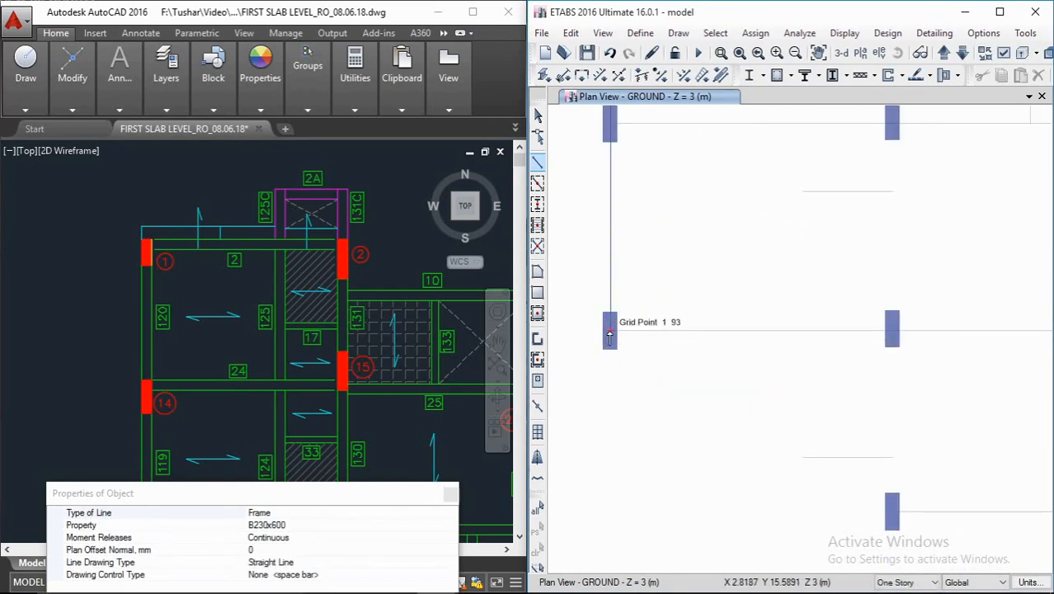
Step: Draw B230x600 beam 41 from column 28 at grid point 1-93 across to column 29
click(624, 330)
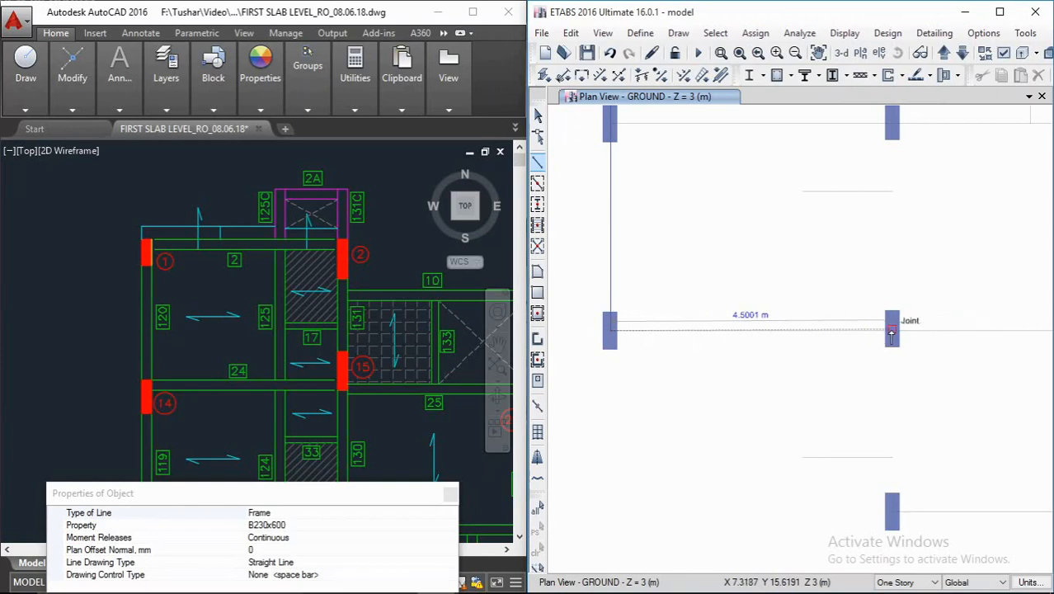
click(892, 331)
right_click(895, 303)
middle_drag(892, 259, 885, 324)
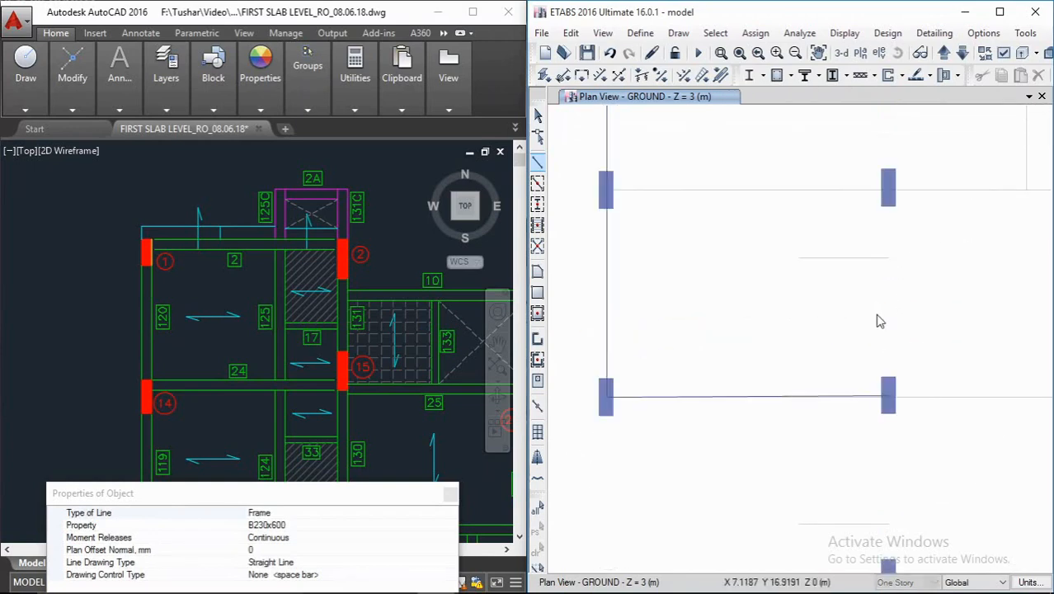
middle_drag(904, 282, 834, 350)
click(817, 261)
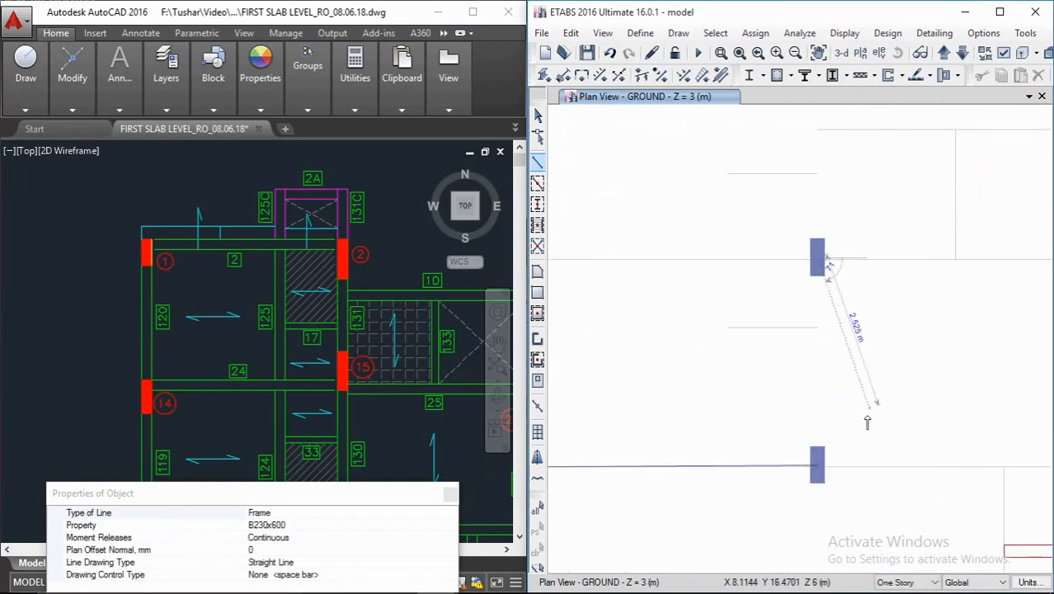
key(Escape)
Step: Examine both ends of beam 41 between columns 28 and 29, and remove the beam from the GROUND plan
scroll(813, 433, down, 2)
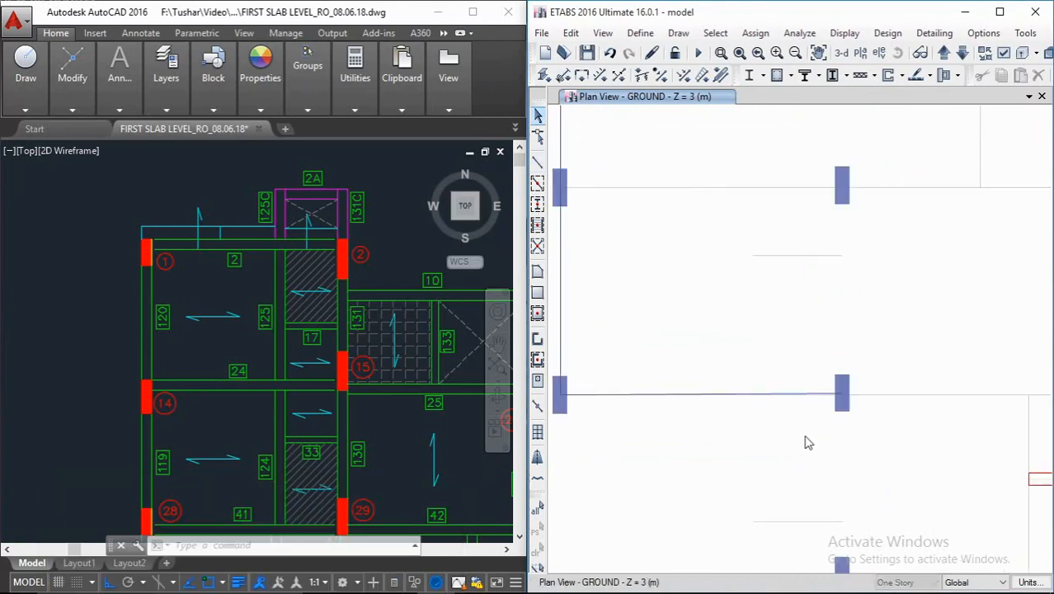
scroll(825, 417, up, 6)
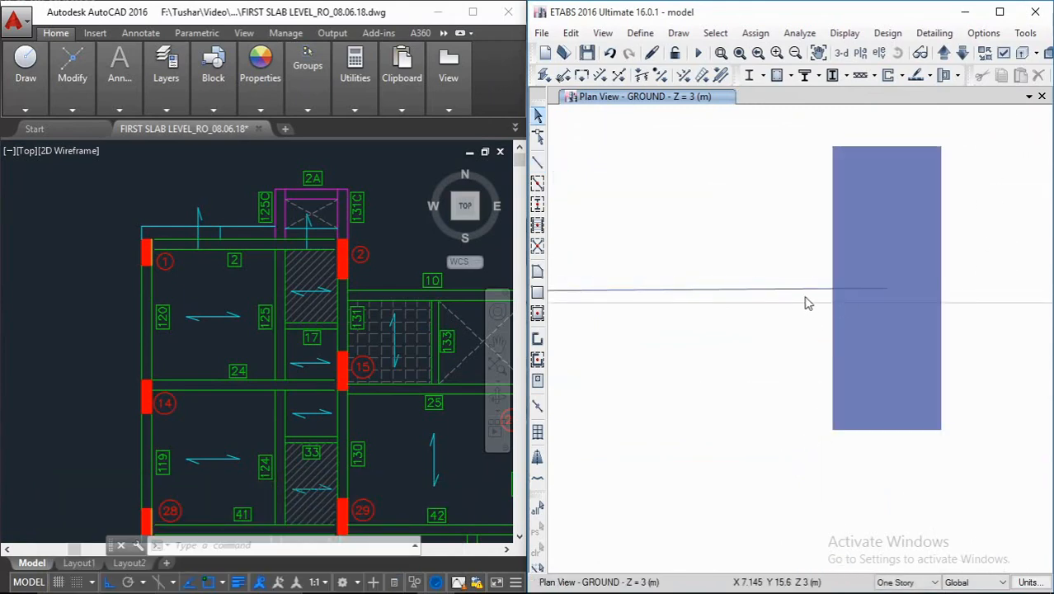
scroll(813, 289, down, 4)
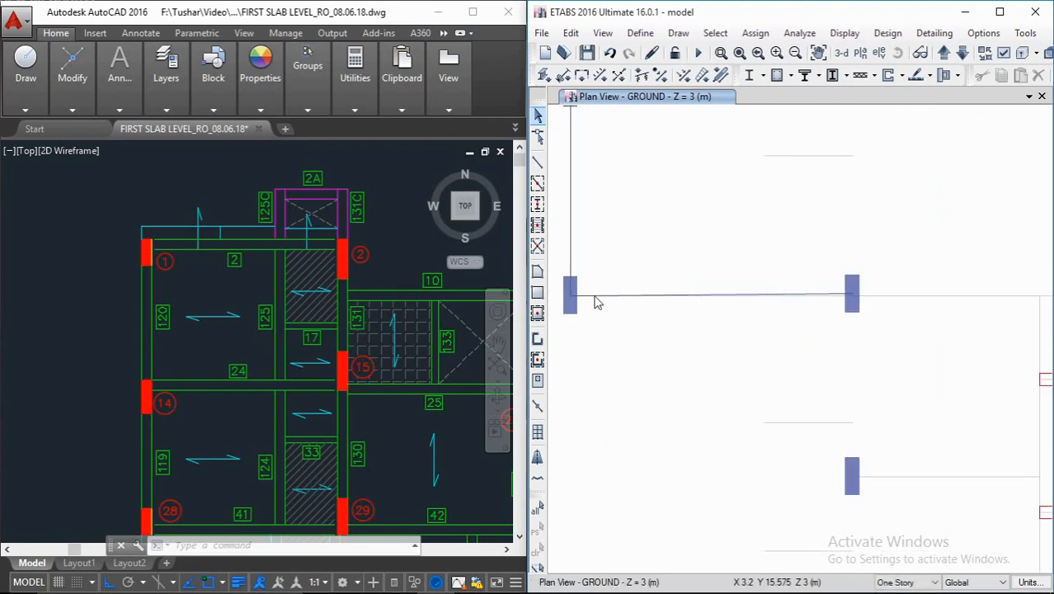
scroll(809, 299, up, 3)
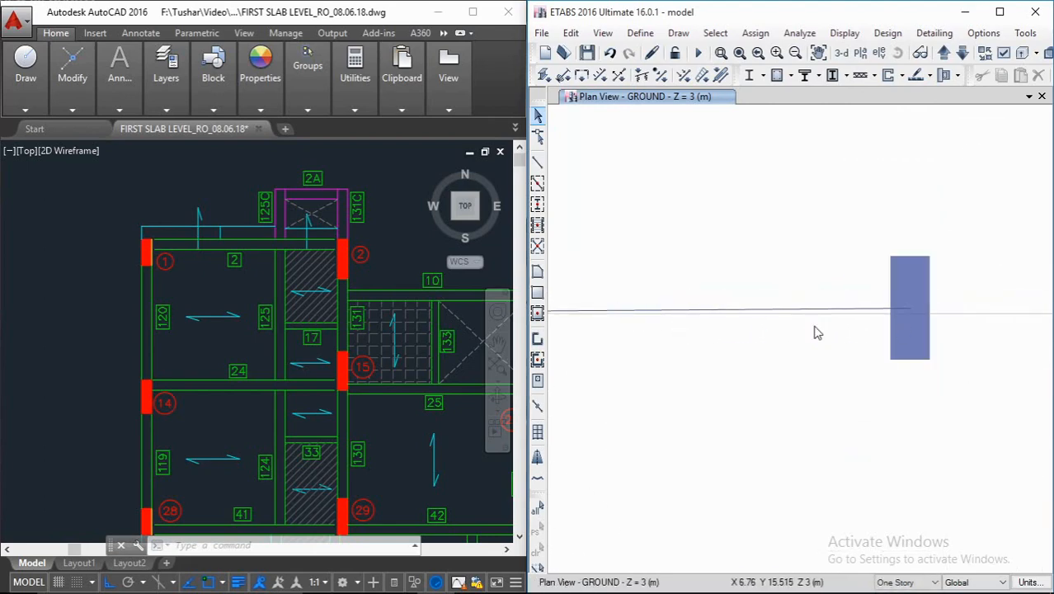
scroll(839, 315, down, 3)
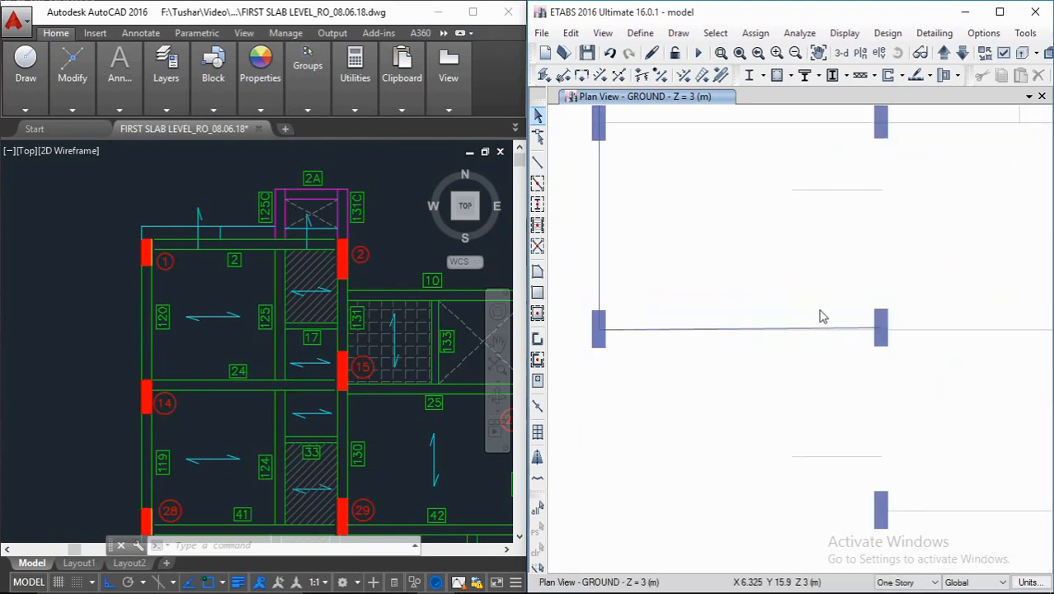
scroll(822, 314, up, 3)
scroll(790, 377, down, 3)
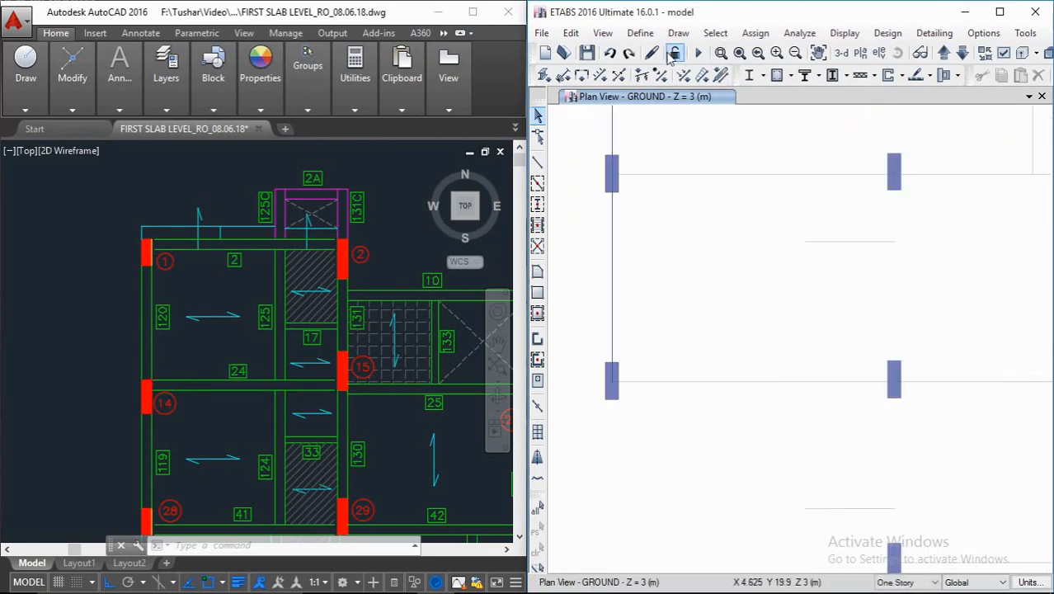
Step: Limit the snap targets to Joints, Grid Intersections, Perpendicular Projections, Intelligent Snaps and Arch. Layer, and apply them
scroll(787, 292, up, 3)
scroll(776, 297, down, 3)
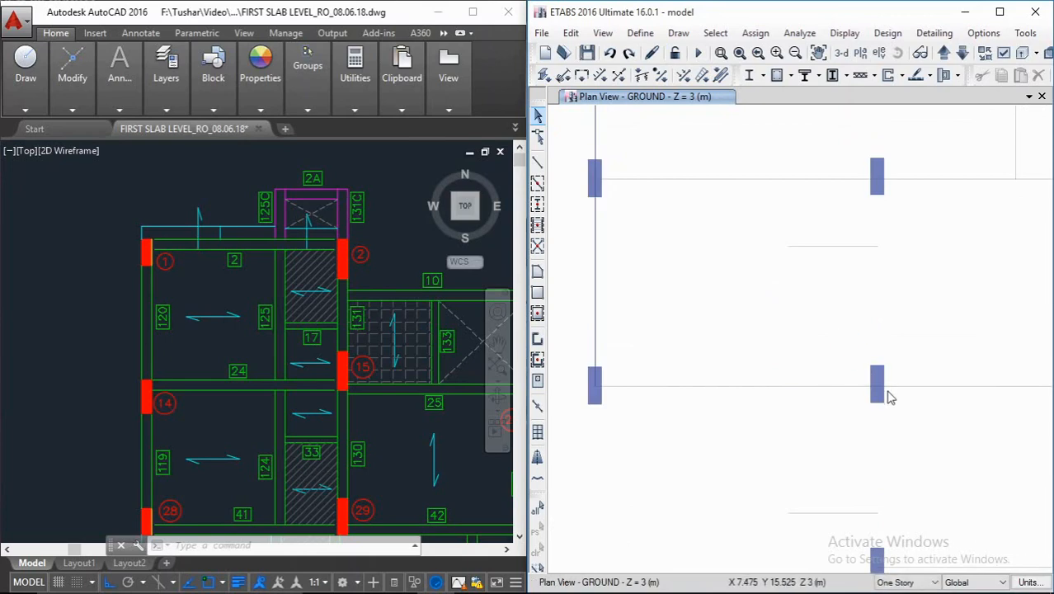
scroll(887, 396, up, 3)
click(679, 33)
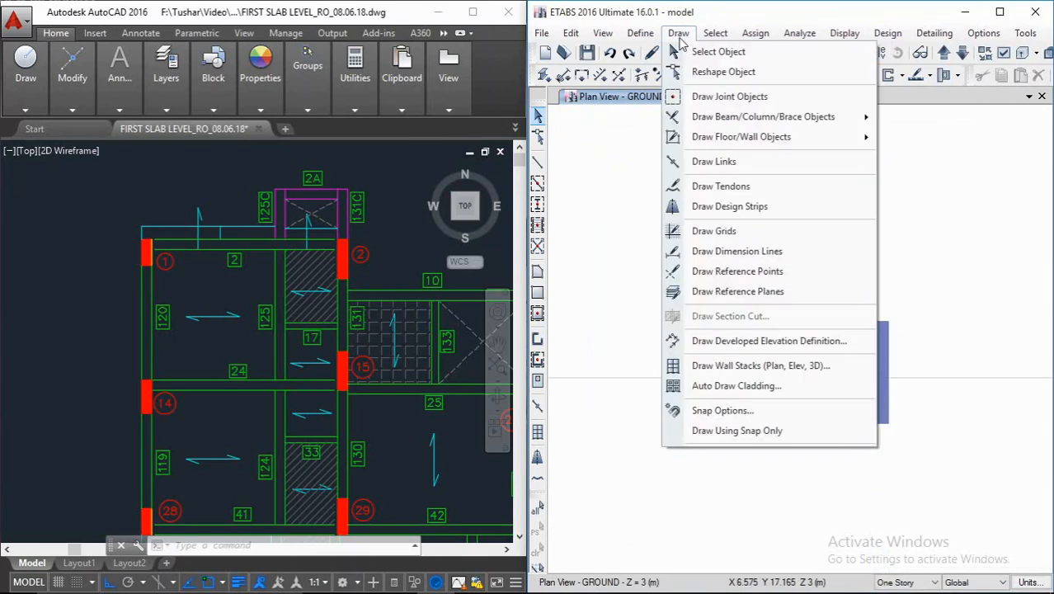
click(790, 407)
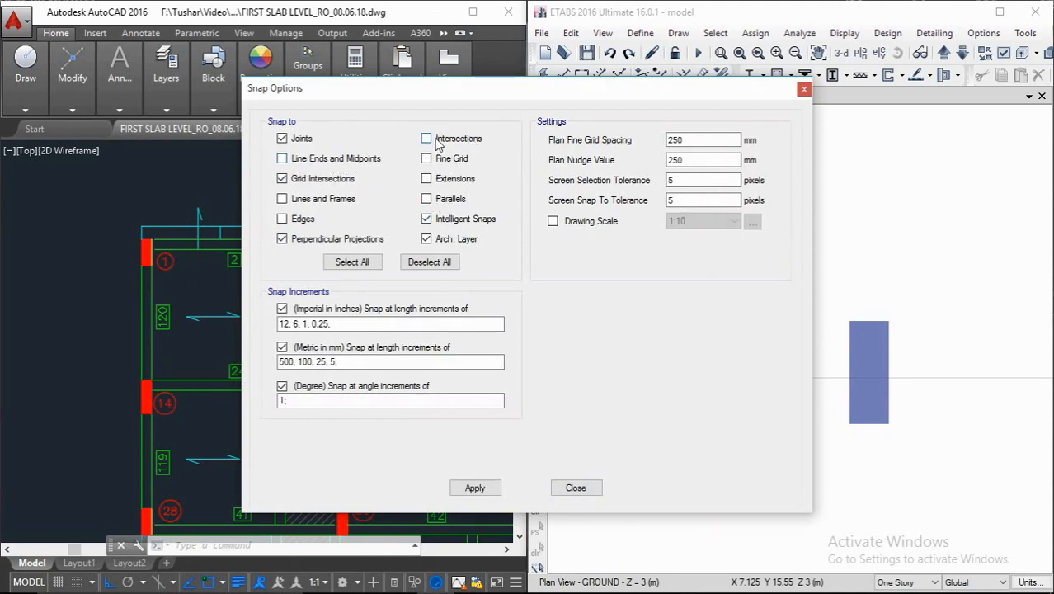
drag(450, 98, 476, 92)
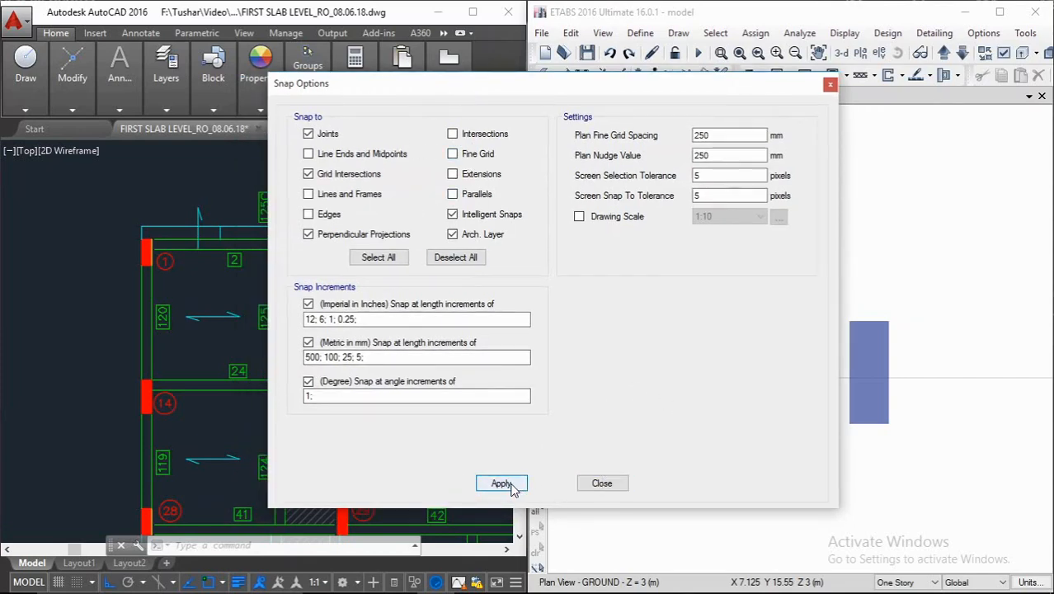
click(601, 483)
scroll(767, 306, down, 4)
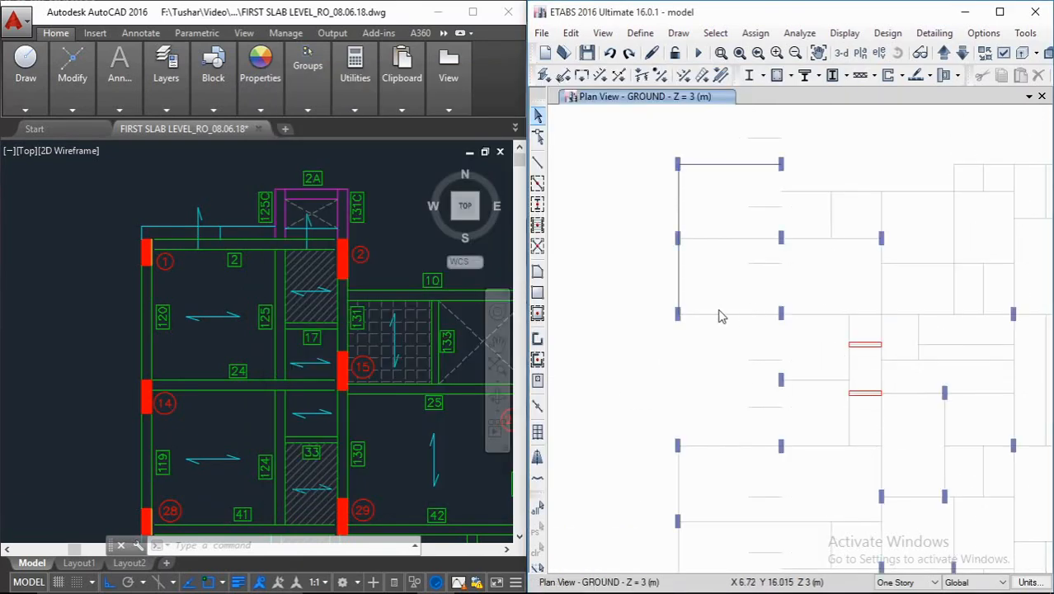
scroll(717, 307, up, 2)
click(538, 163)
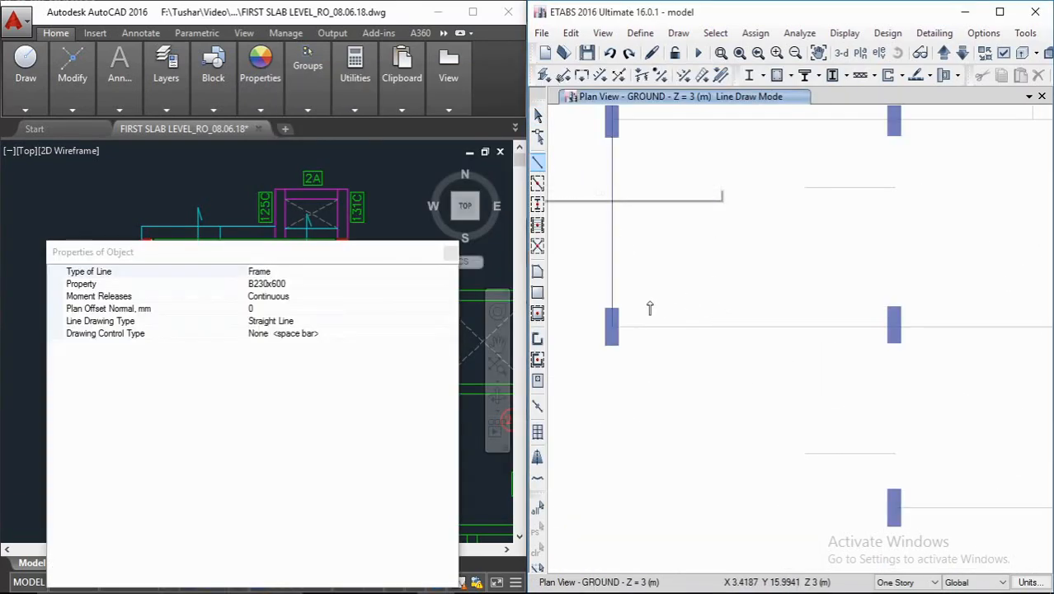
click(637, 330)
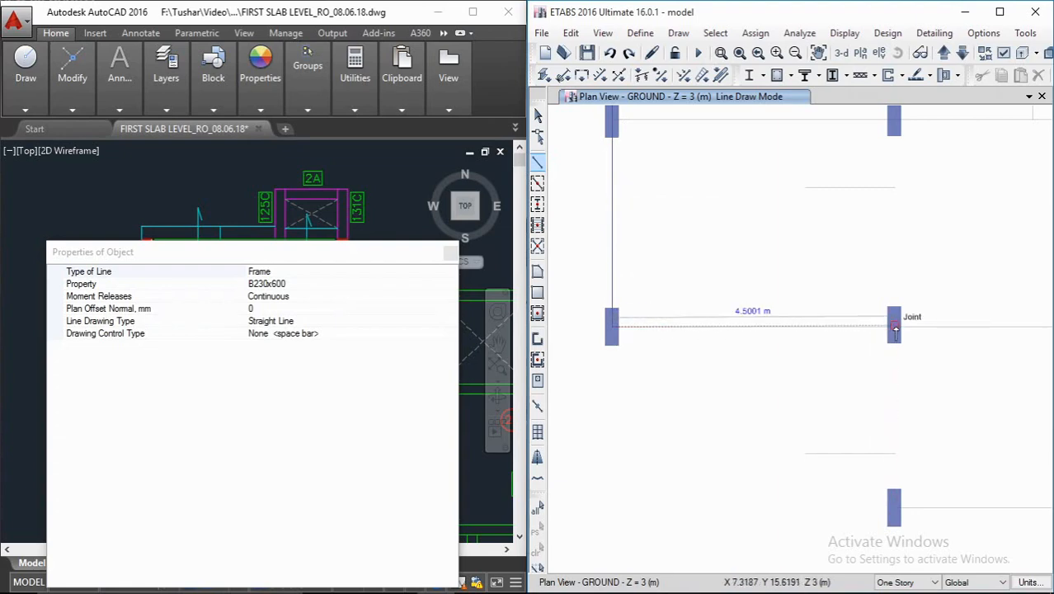
scroll(895, 330, up, 3)
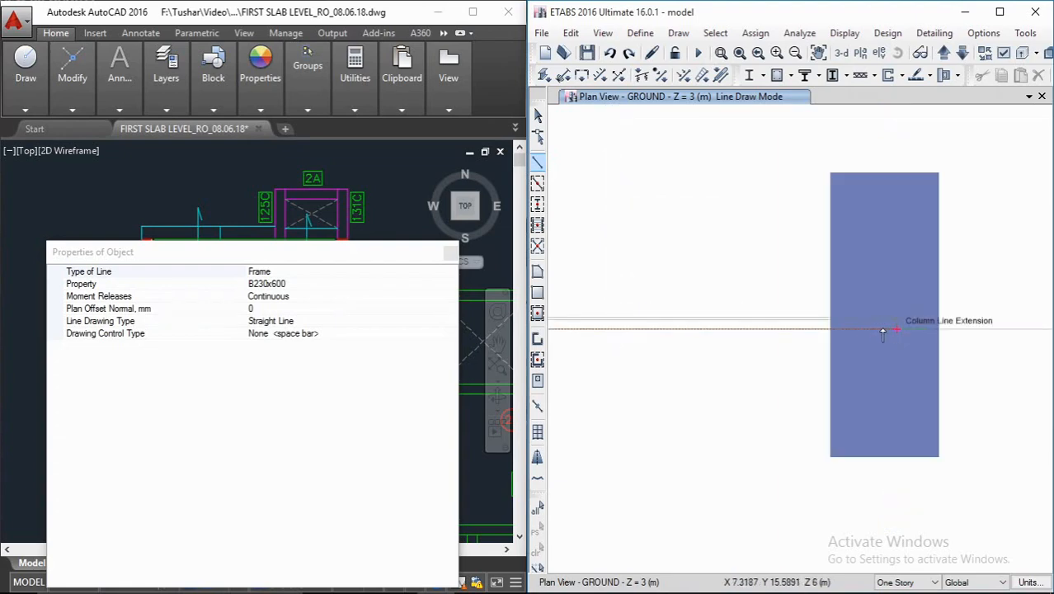
key(Escape)
Step: Delete column 29 and place a new C230X600 column rotated 90 degrees at its location on the grid
scroll(819, 305, down, 5)
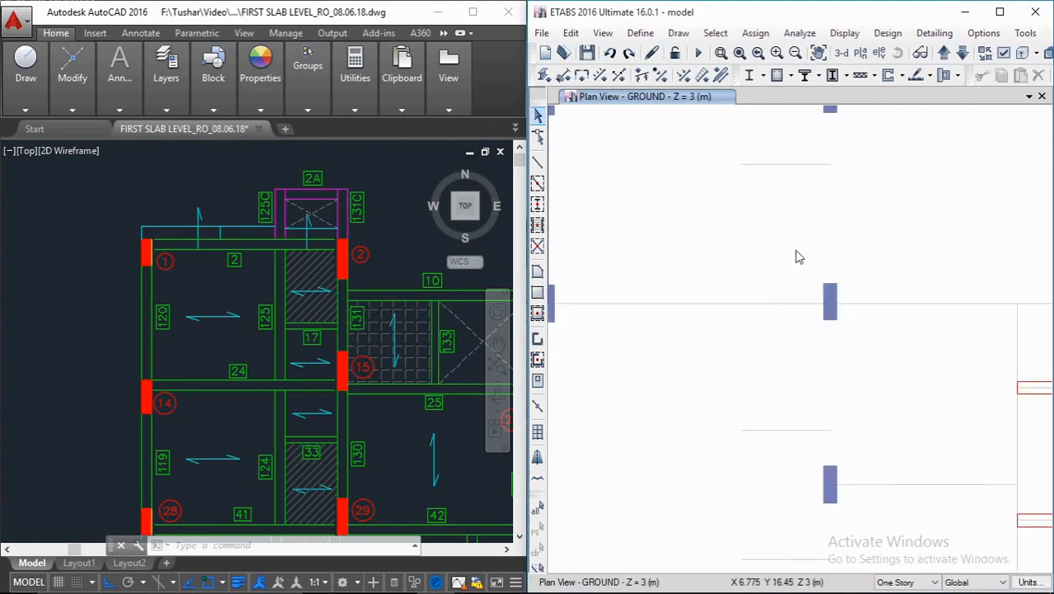
drag(796, 251, 878, 342)
key(Delete)
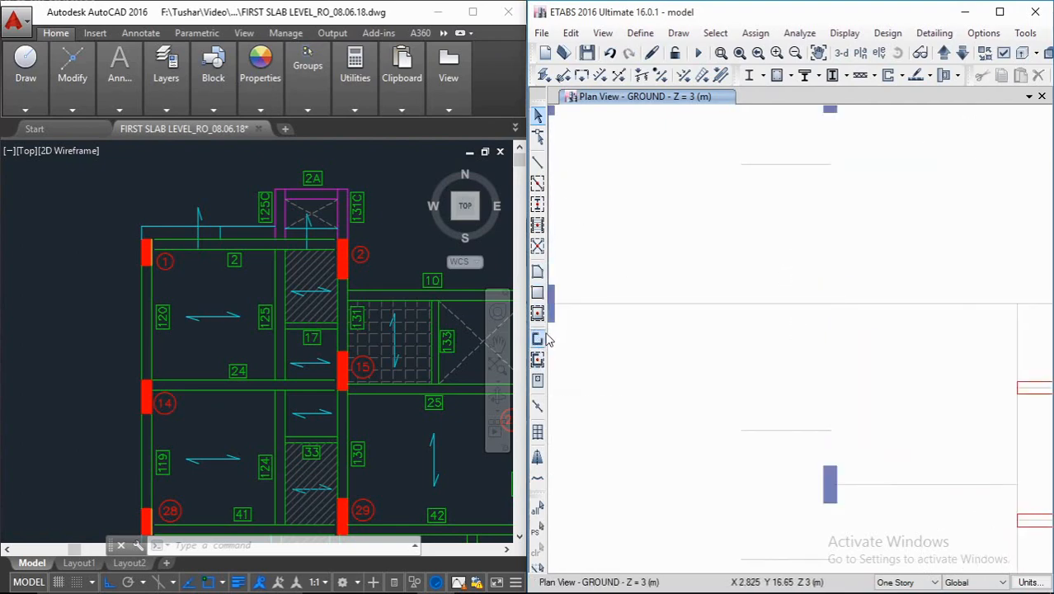
click(537, 205)
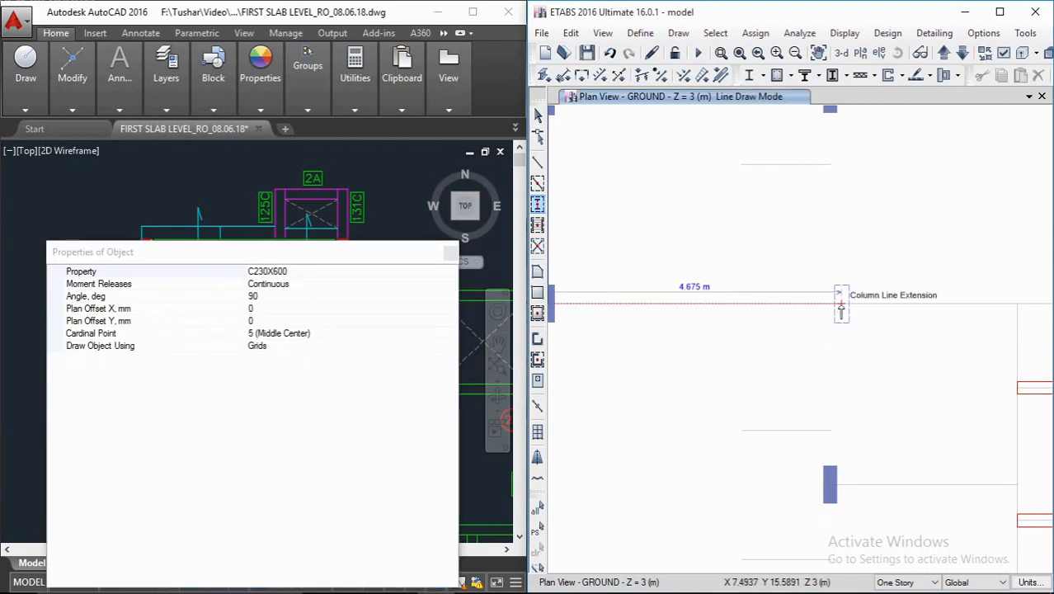
click(830, 304)
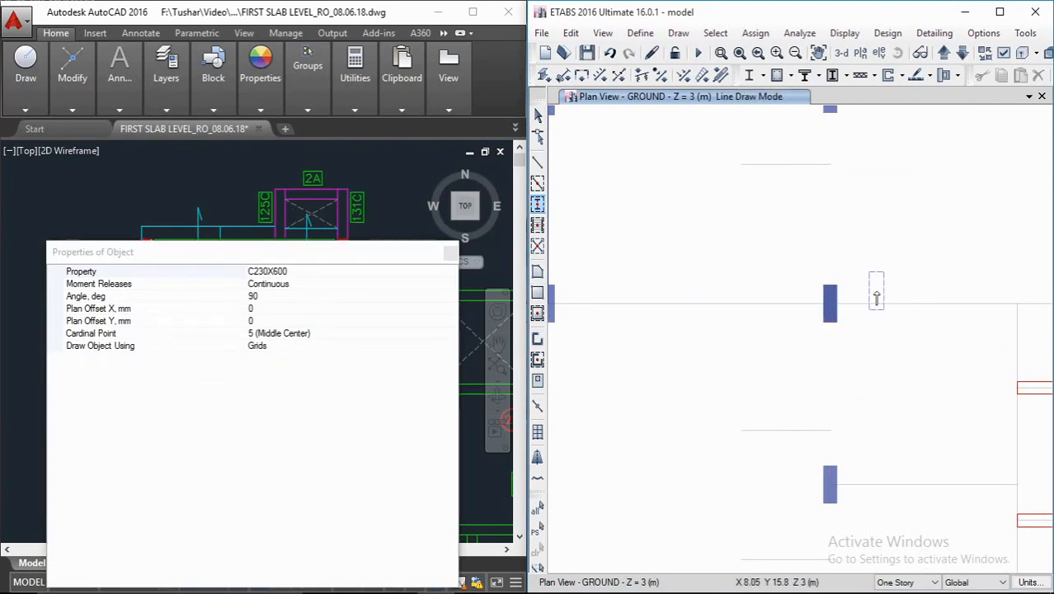
key(Escape)
Step: Draw B230x600 beam 41 from column 28 at grid point 1-93 across to the new column 29
middle_drag(697, 274, 727, 276)
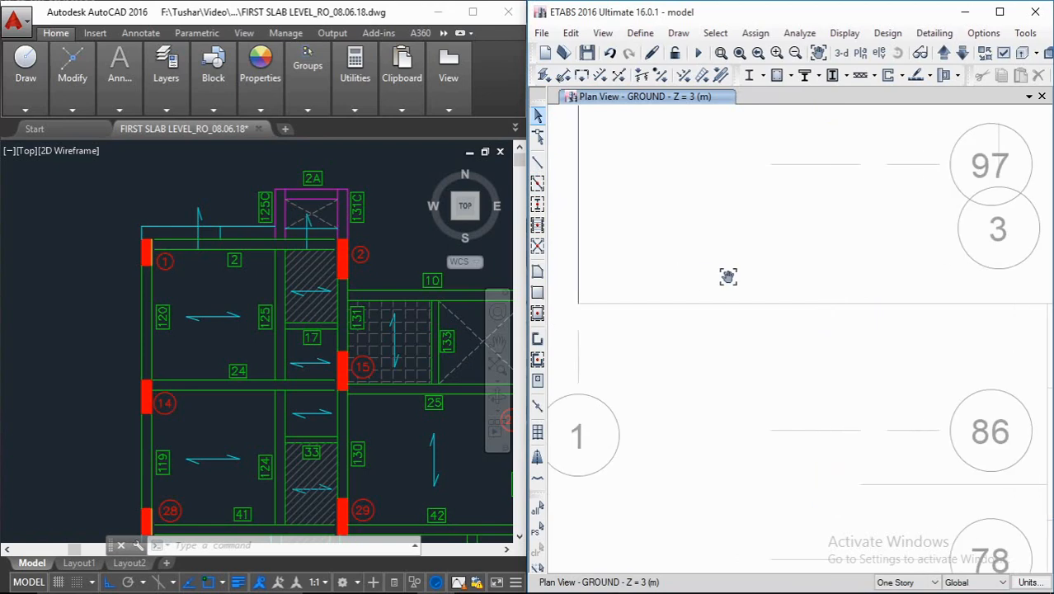
click(538, 162)
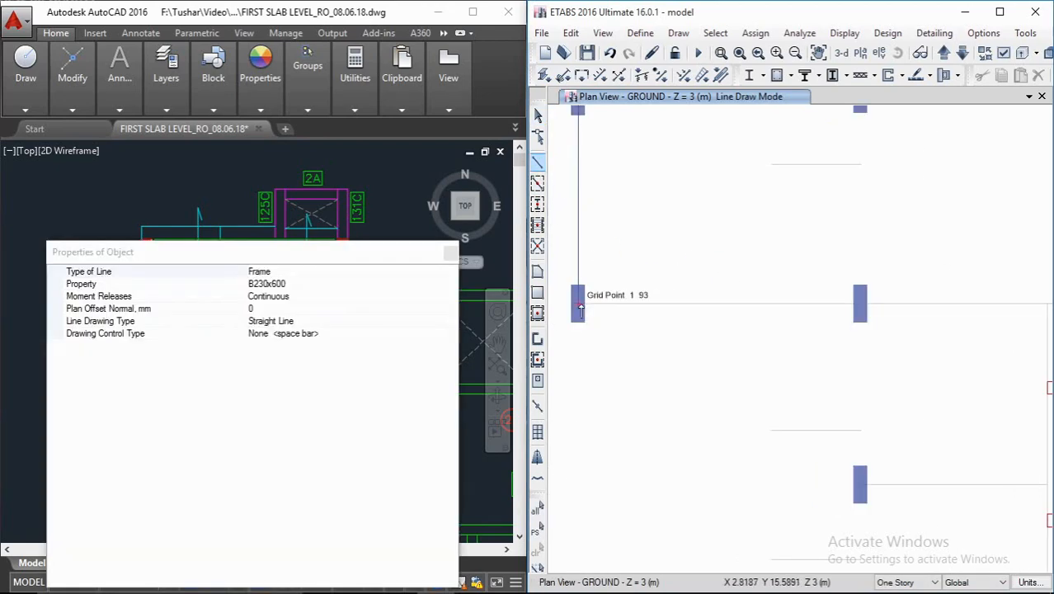
click(577, 303)
click(857, 307)
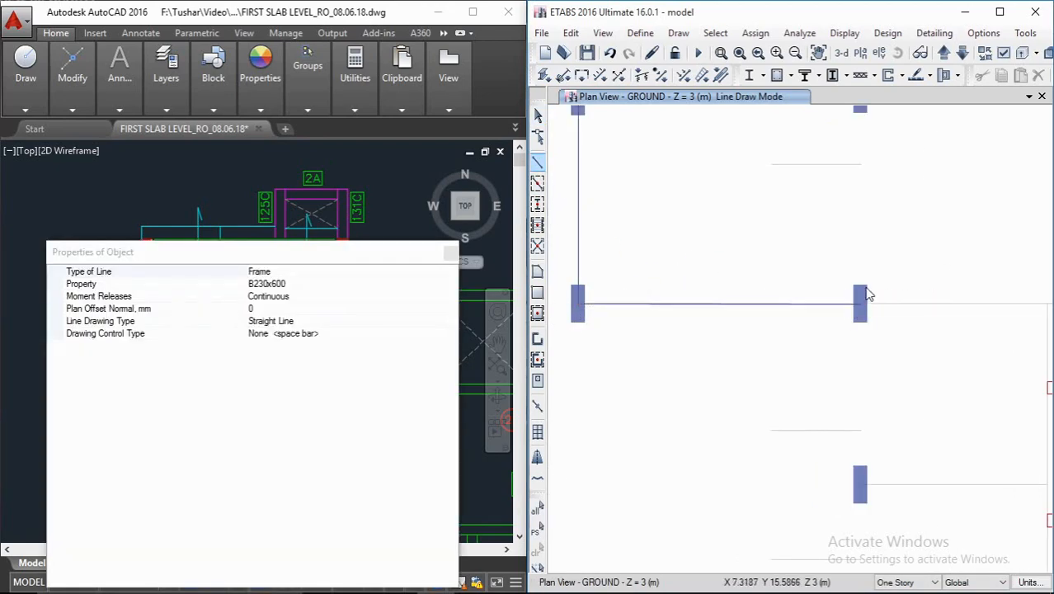
key(Escape)
Step: Draw B230x600 beams 130 and 131 from column 29 up through column 15 to column 2
middle_drag(811, 268, 770, 327)
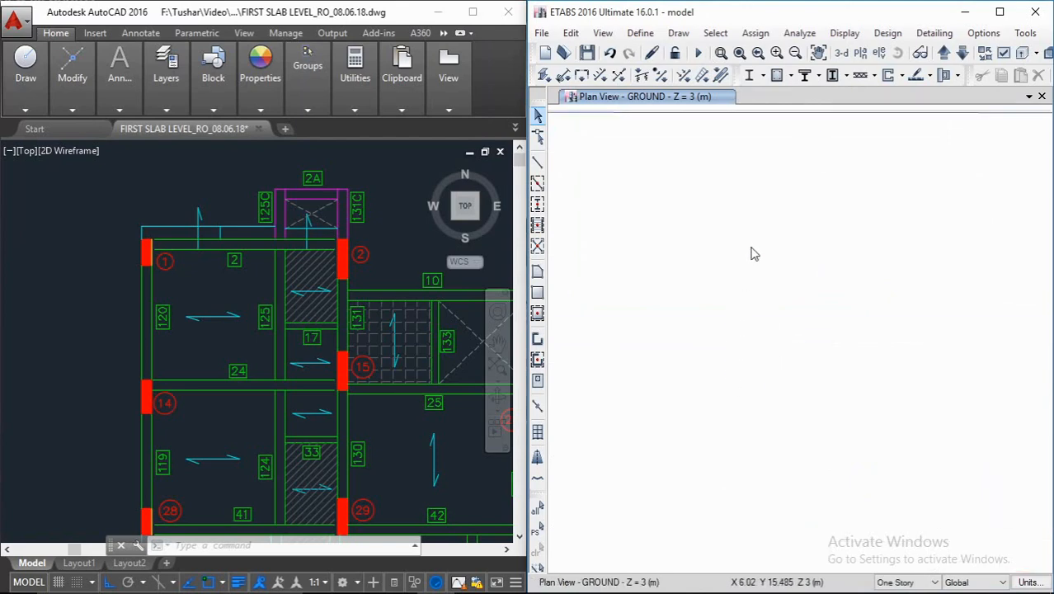
middle_drag(863, 150, 718, 305)
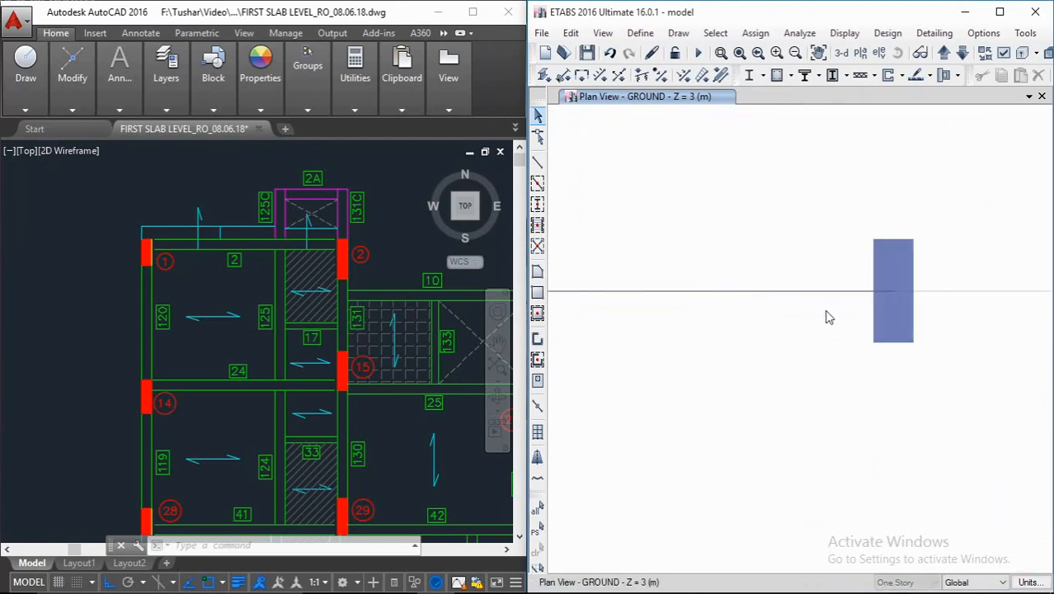
middle_drag(829, 317, 702, 382)
scroll(742, 361, down, 2)
scroll(792, 413, up, 3)
scroll(758, 423, down, 3)
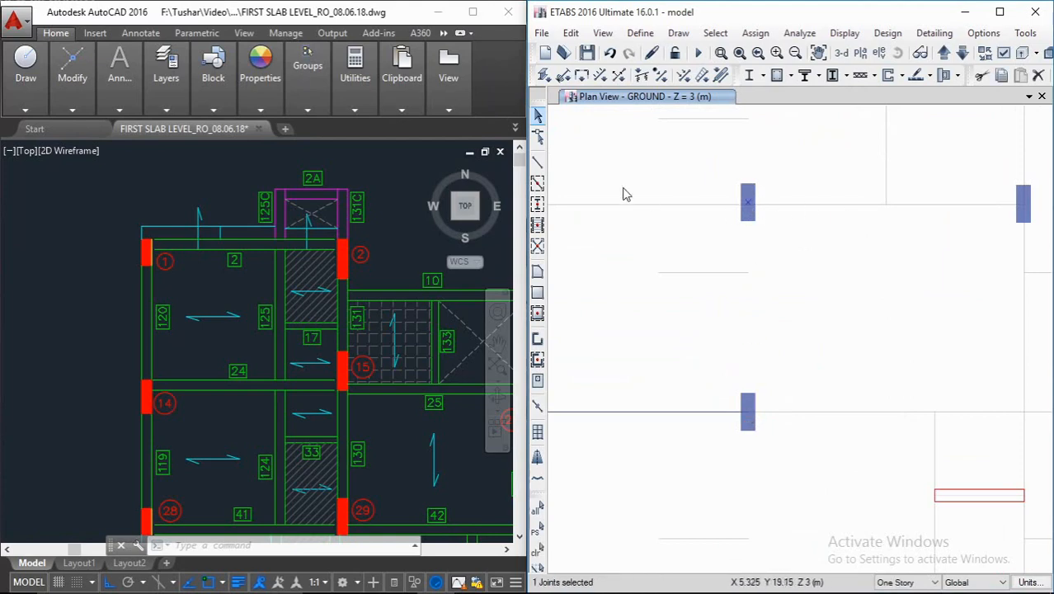
click(538, 163)
click(747, 410)
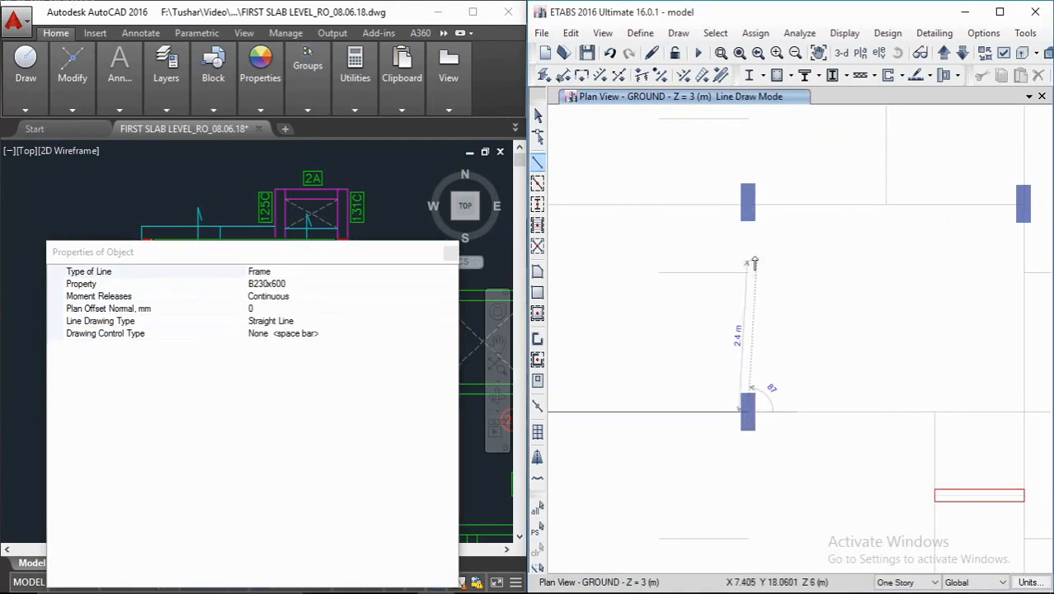
click(748, 205)
middle_drag(778, 113, 791, 360)
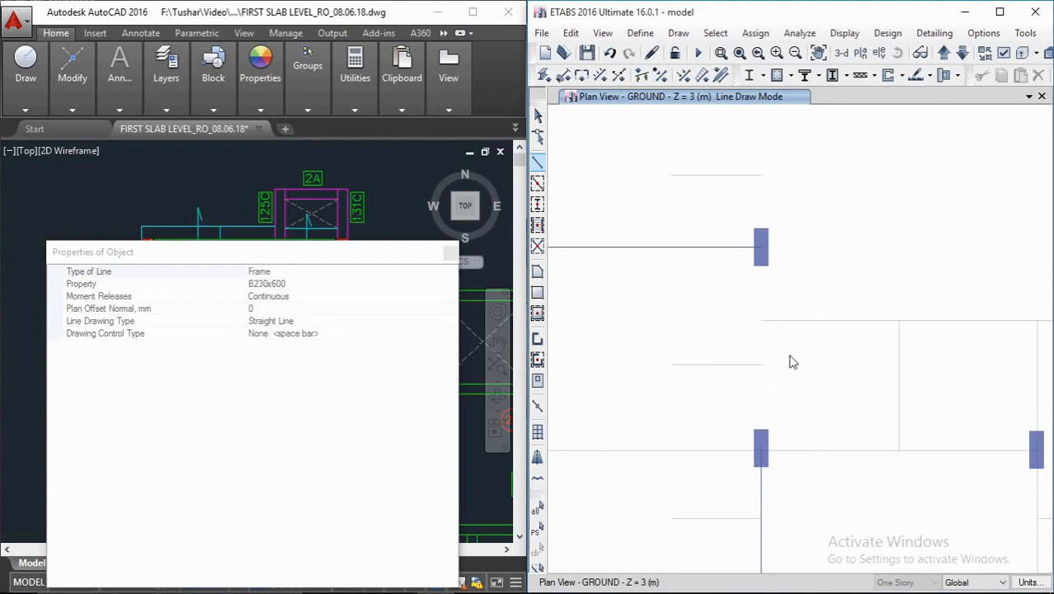
click(760, 248)
Step: Continue the B230x600 beams around the projection above beam 2 as beams 131C, 2A and 125C
click(760, 183)
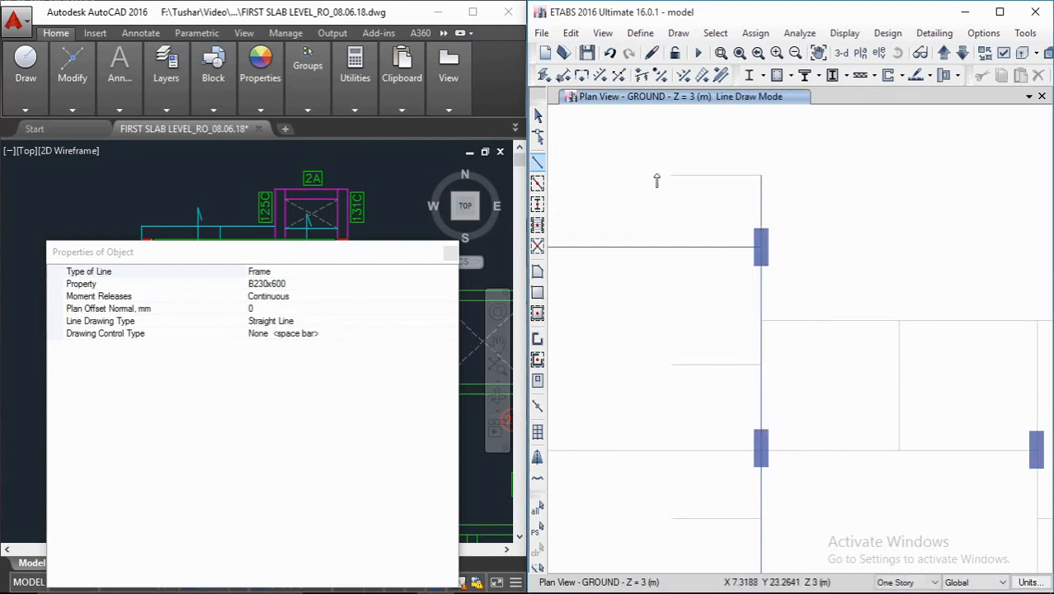
click(672, 177)
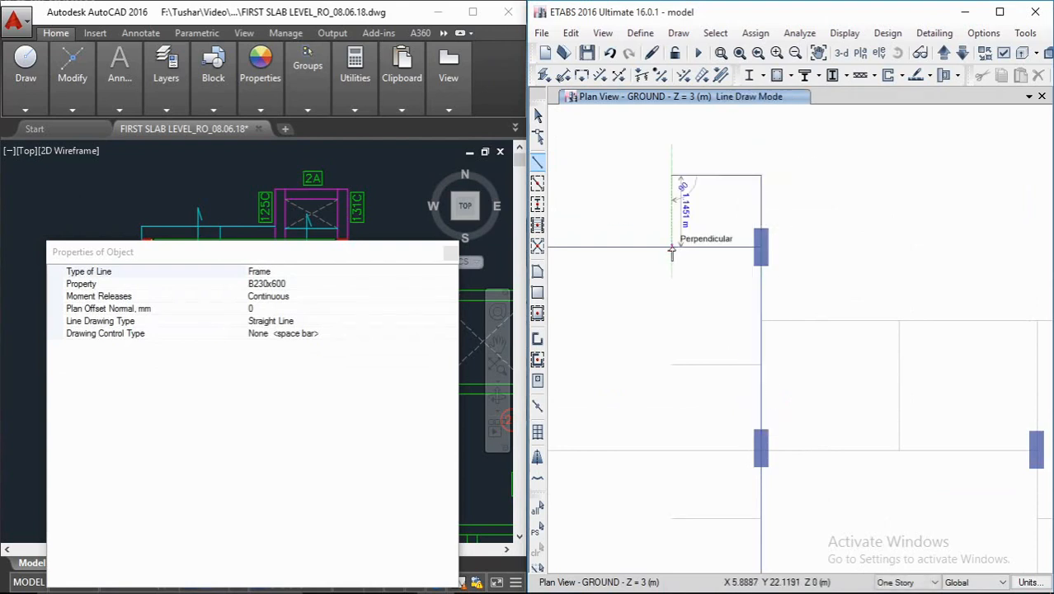
click(671, 247)
Step: Draw B230x600 beams 125 and 124 from beam 2 down across grid line 24's level to beam 41, and end the chain
middle_drag(709, 372, 753, 286)
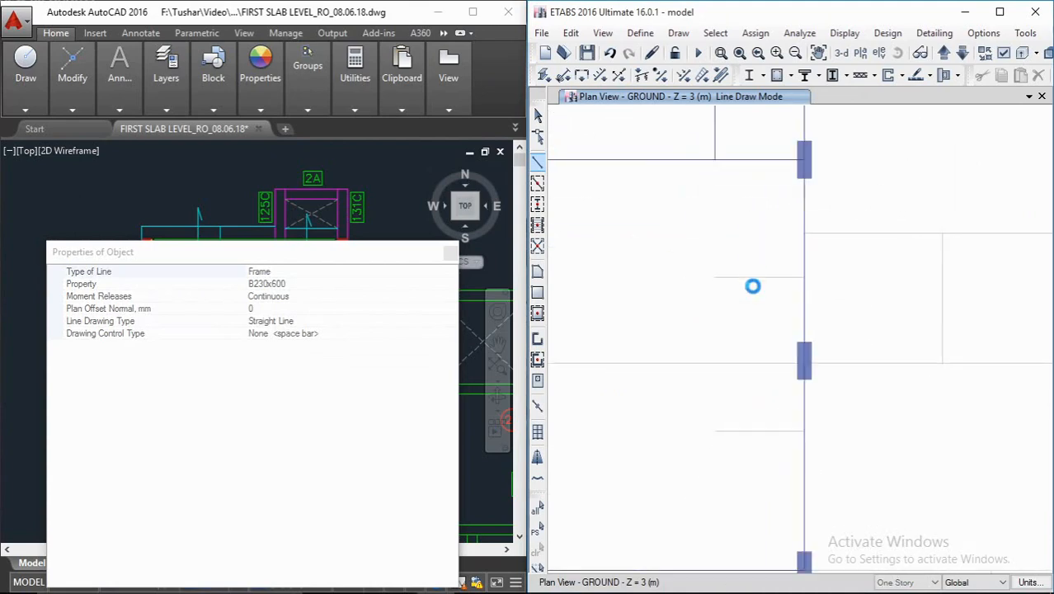
click(713, 366)
middle_drag(743, 379, 773, 250)
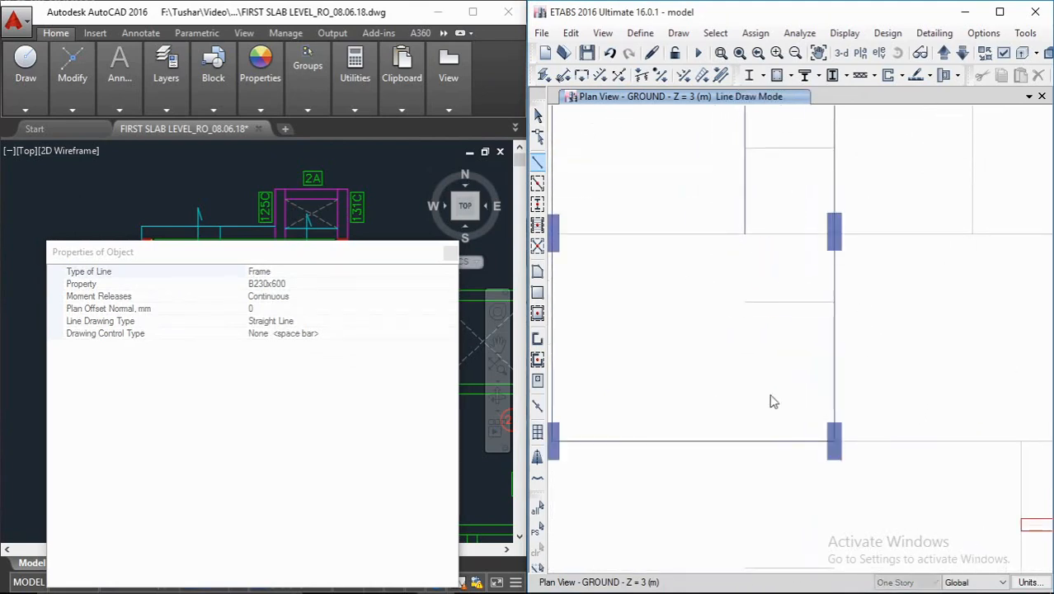
click(747, 445)
scroll(768, 333, down, 6)
middle_drag(777, 351, 795, 277)
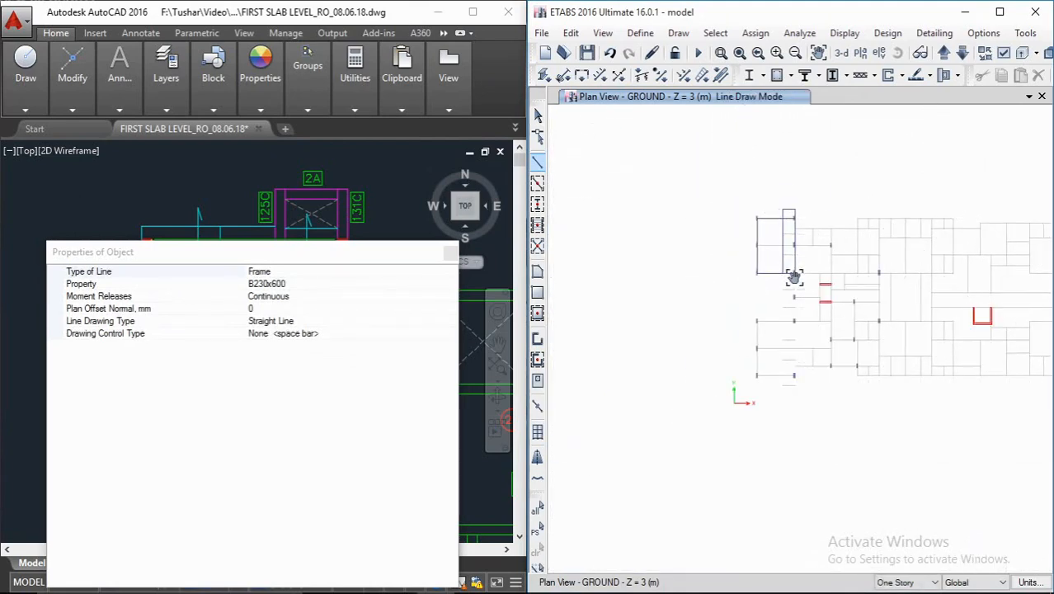
key(Escape)
Step: Draw B230x600 beams 4.5 m along grid line 74 from the grid line 2 column to the next column, and down to grid line 65
scroll(790, 323, up, 6)
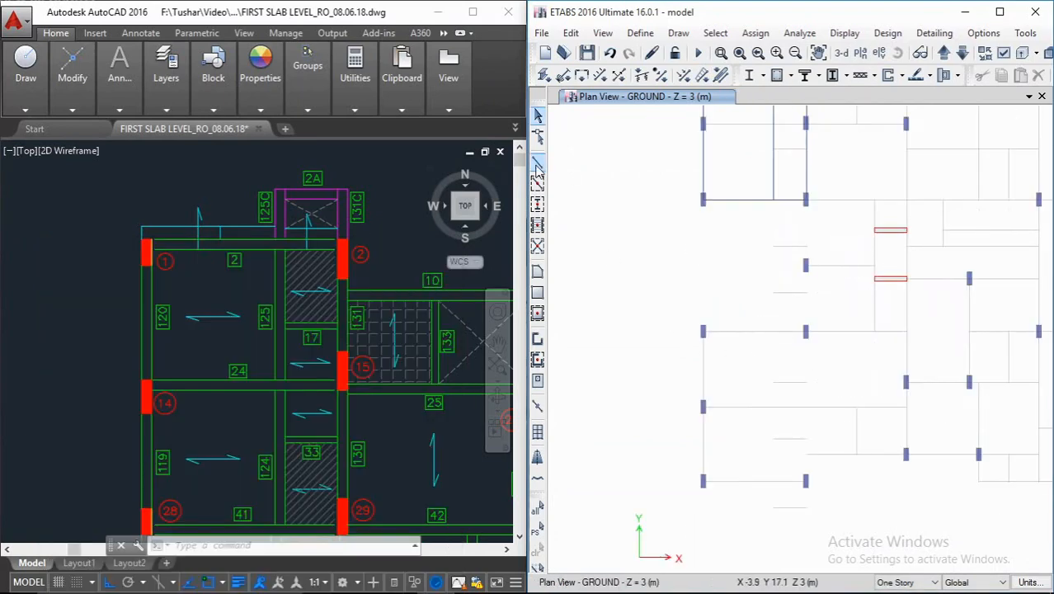
click(537, 164)
click(703, 332)
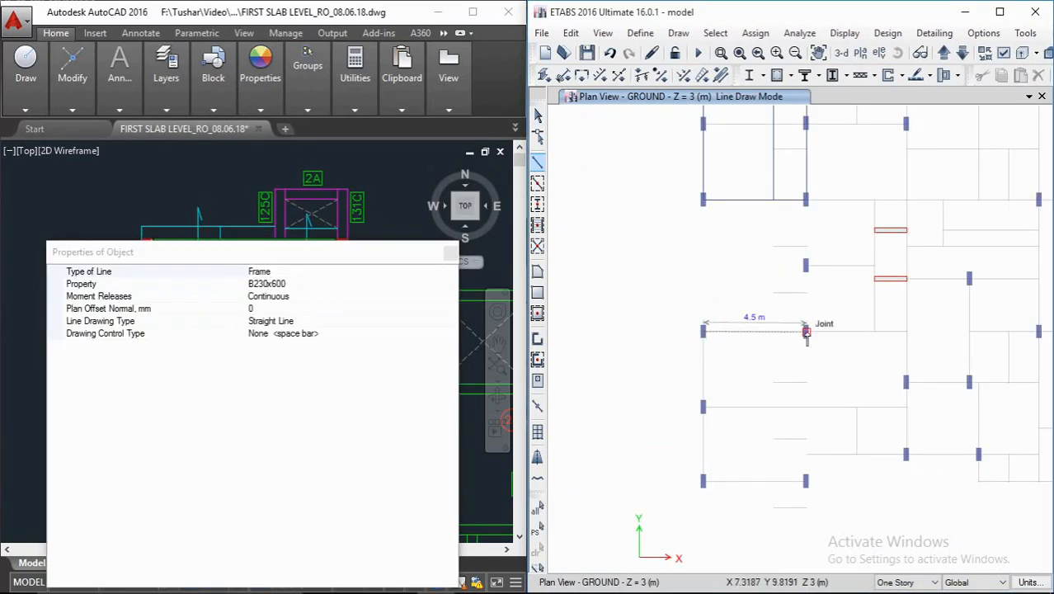
click(807, 333)
scroll(802, 355, up, 5)
scroll(852, 322, down, 5)
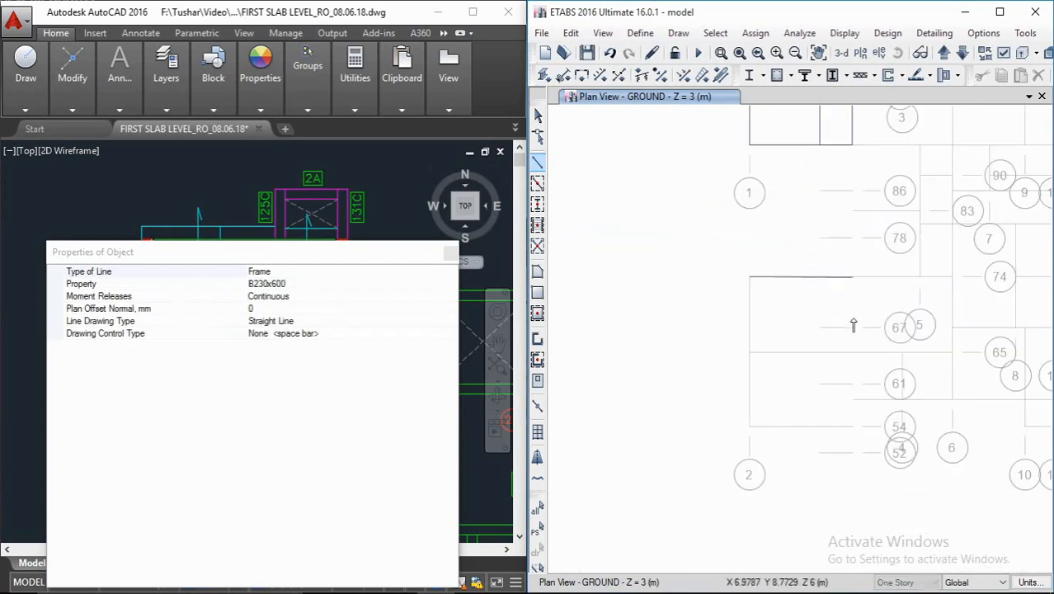
click(852, 355)
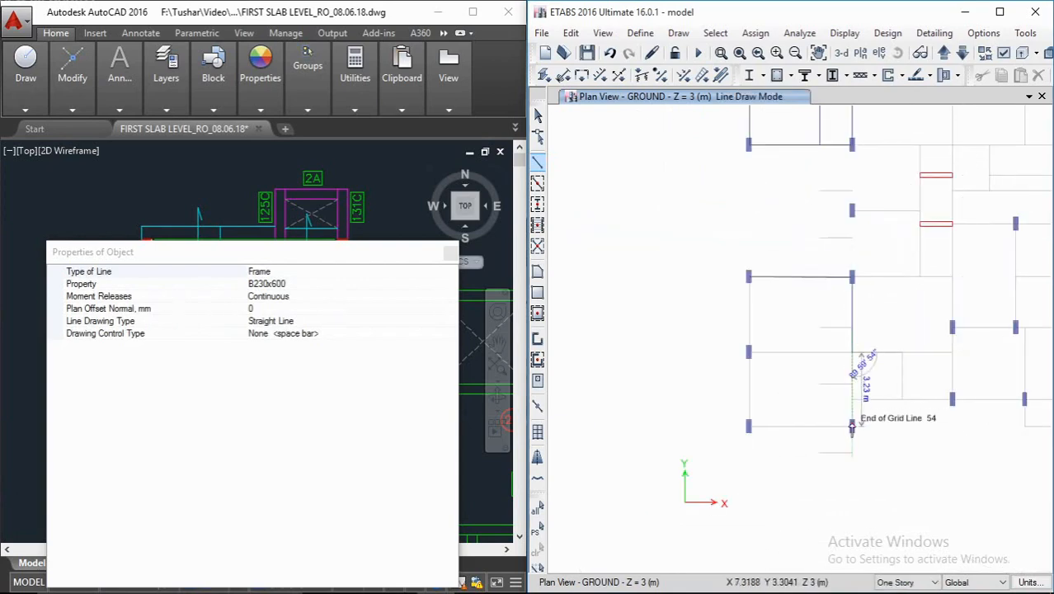
Step: Continue the beams down past the column on grid line 54, about 1.43 m across grid line 52, and back up to the grid line 74 beam
double_click(851, 426)
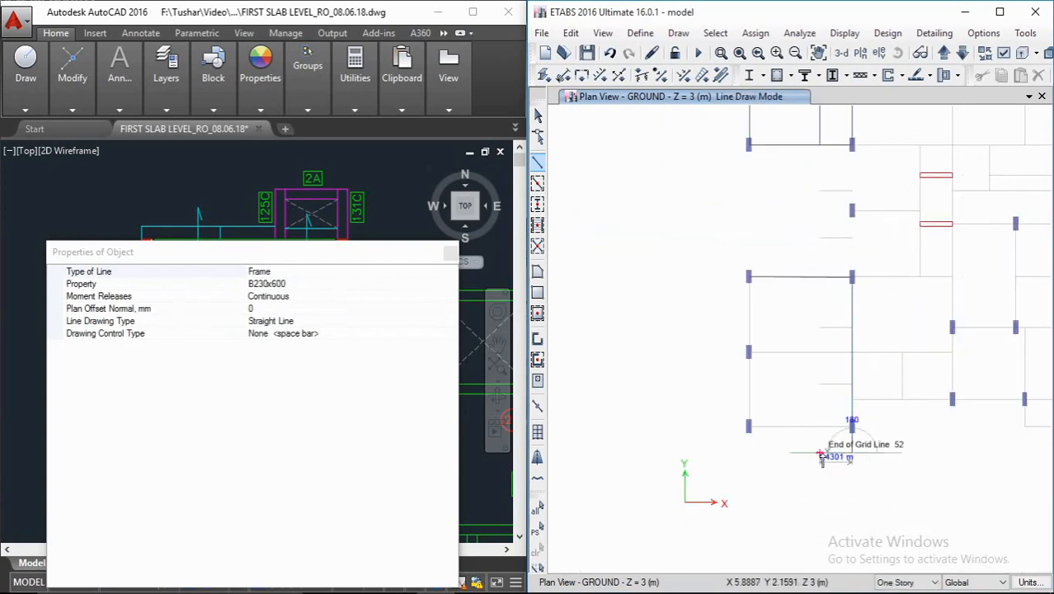
click(820, 353)
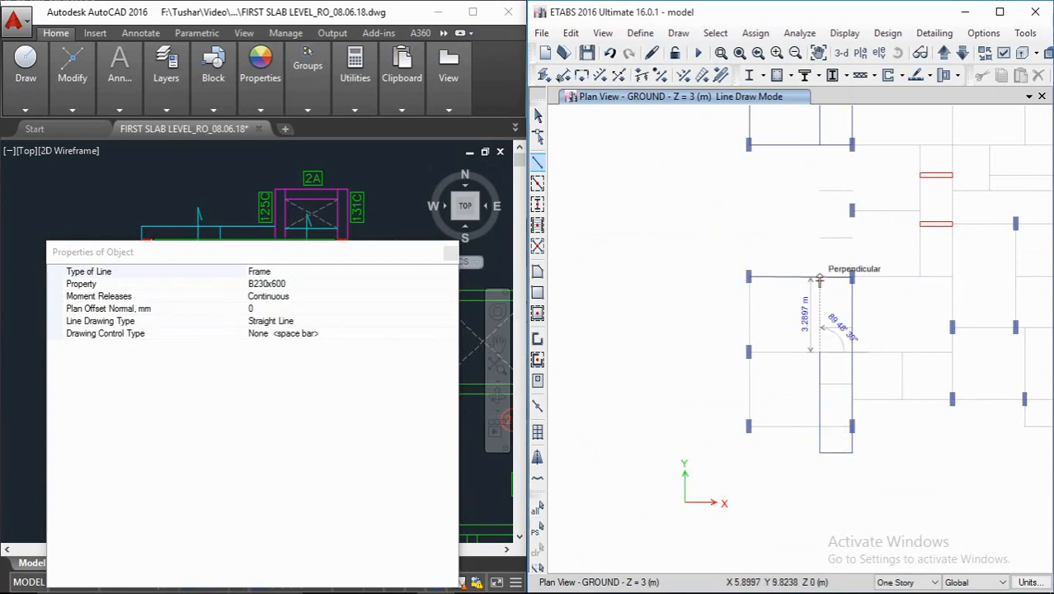
double_click(820, 277)
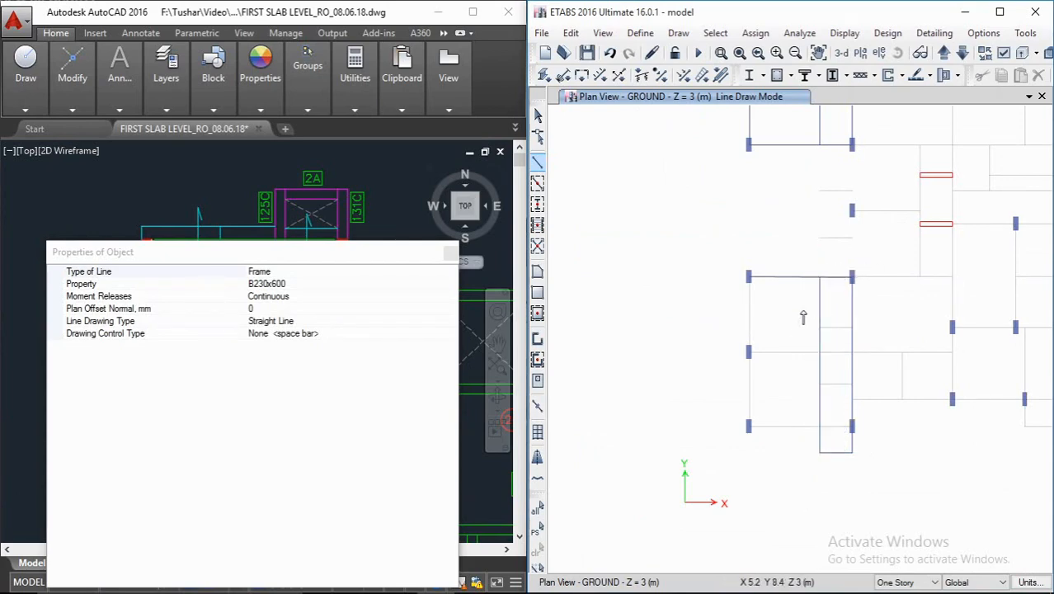
Step: Delete the slanted beam along grid line 74 and the inner vertical beam between grid lines 74 and 65
scroll(817, 278, down, 3)
scroll(841, 277, up, 8)
middle_drag(793, 273, 926, 294)
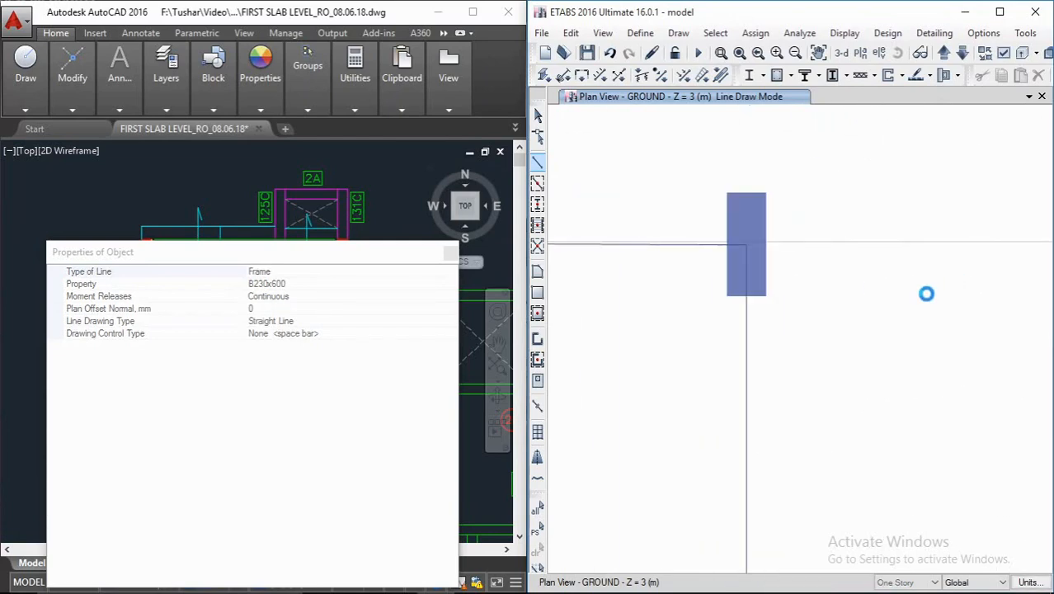
key(Escape)
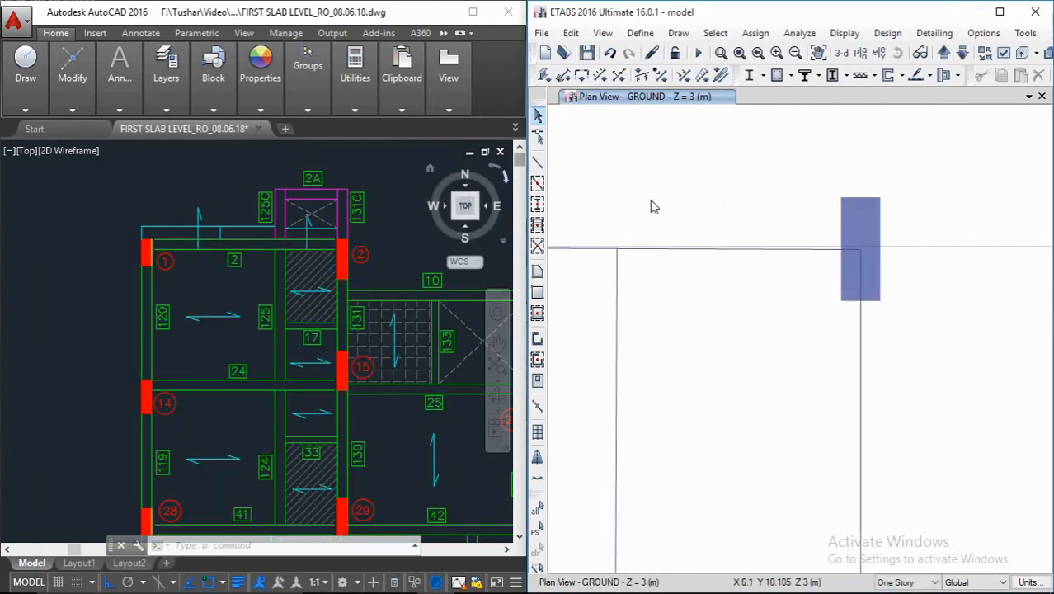
middle_drag(651, 207, 703, 219)
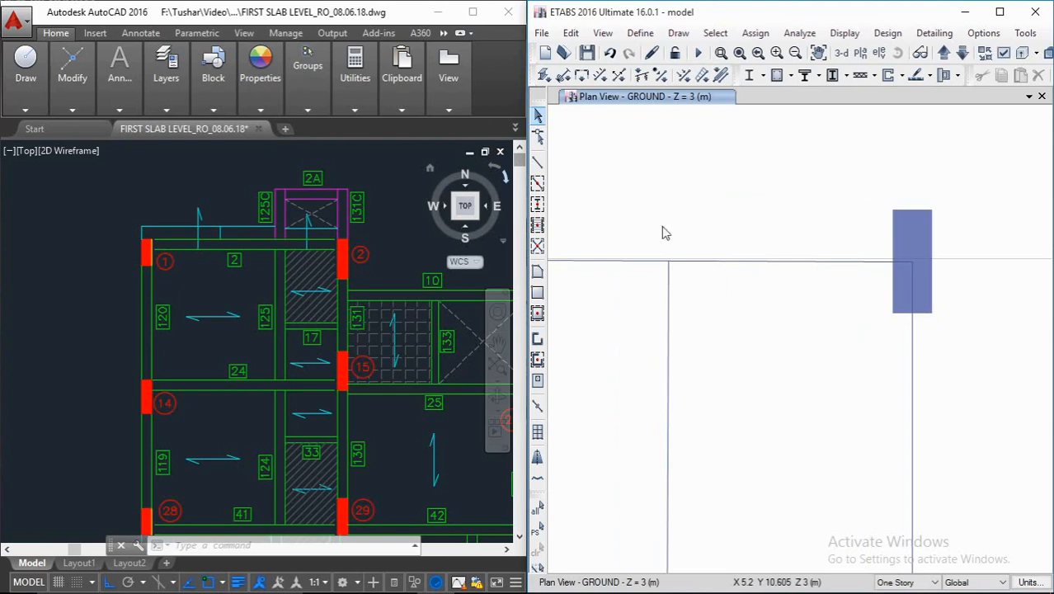
drag(728, 323, 659, 185)
key(Delete)
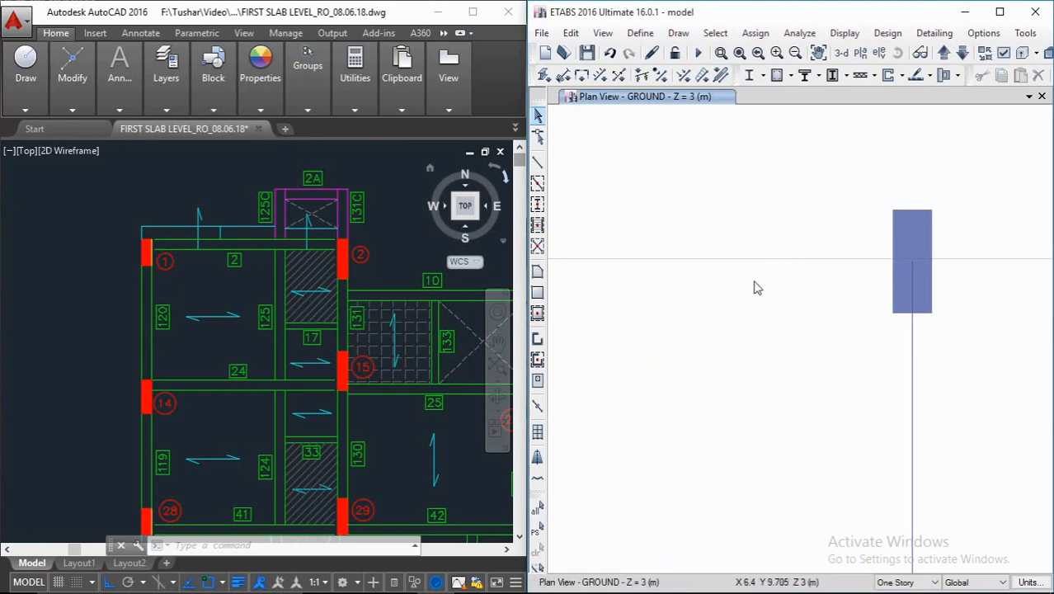
middle_drag(752, 285, 850, 288)
scroll(863, 289, down, 4)
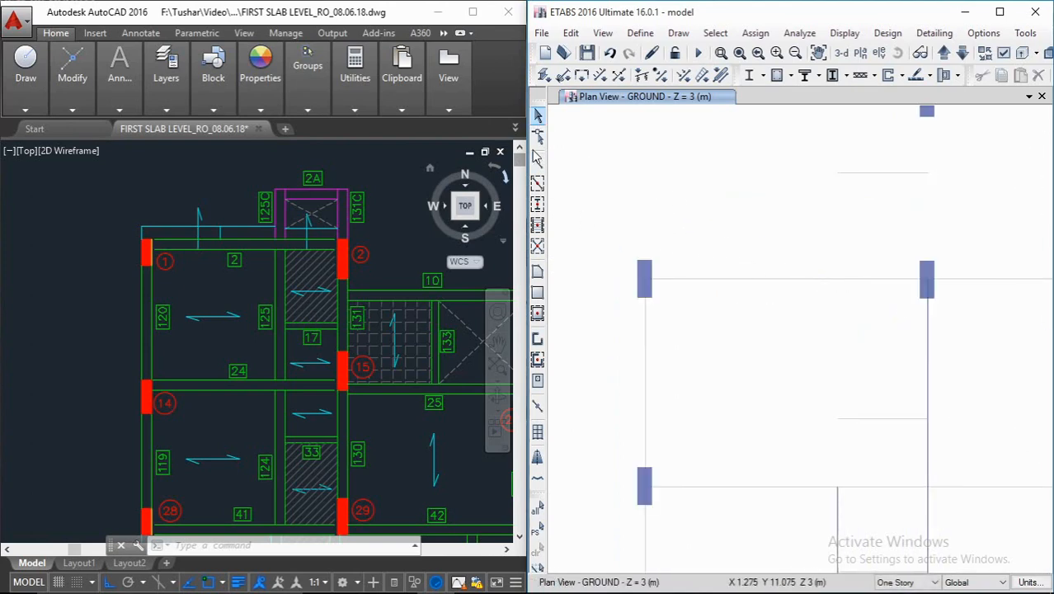
click(647, 280)
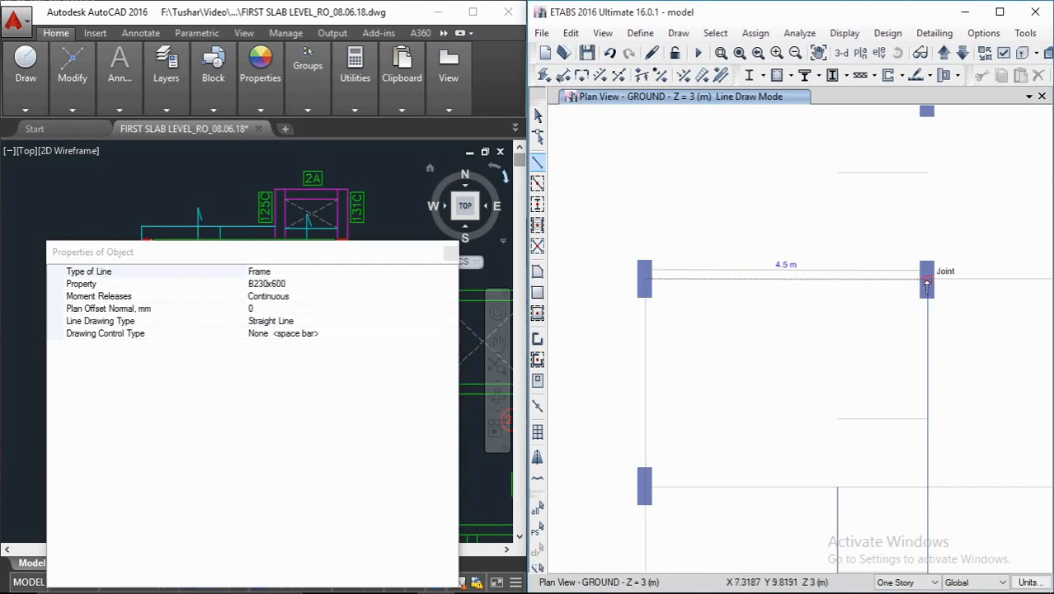
click(927, 280)
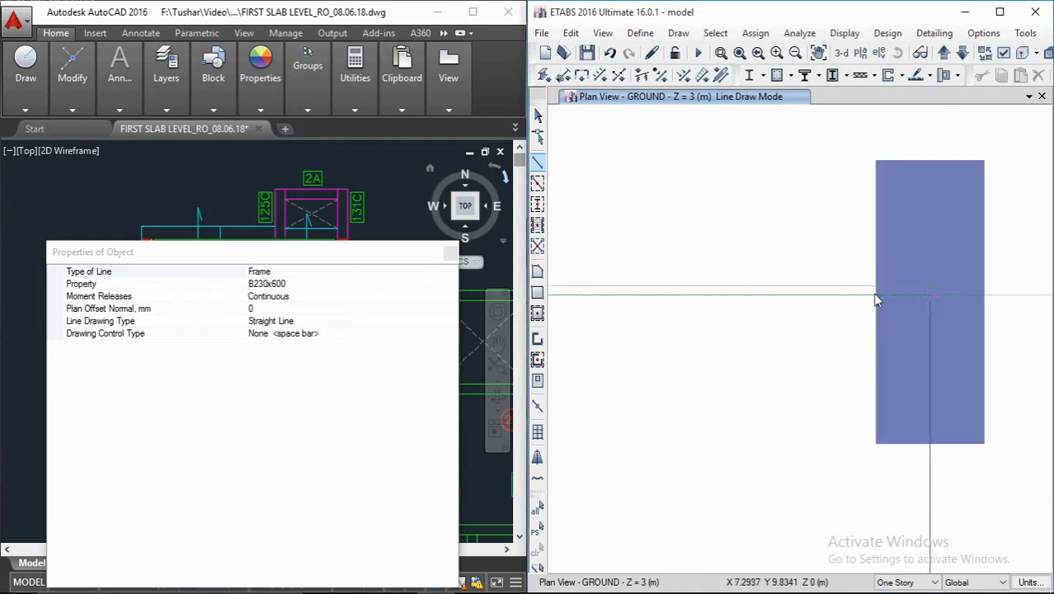
key(Escape)
Step: Delete the misaligned column 4.5 m from grid line 2 on grid line 74, together with the vertical beam below it to grid line 65
scroll(877, 299, down, 5)
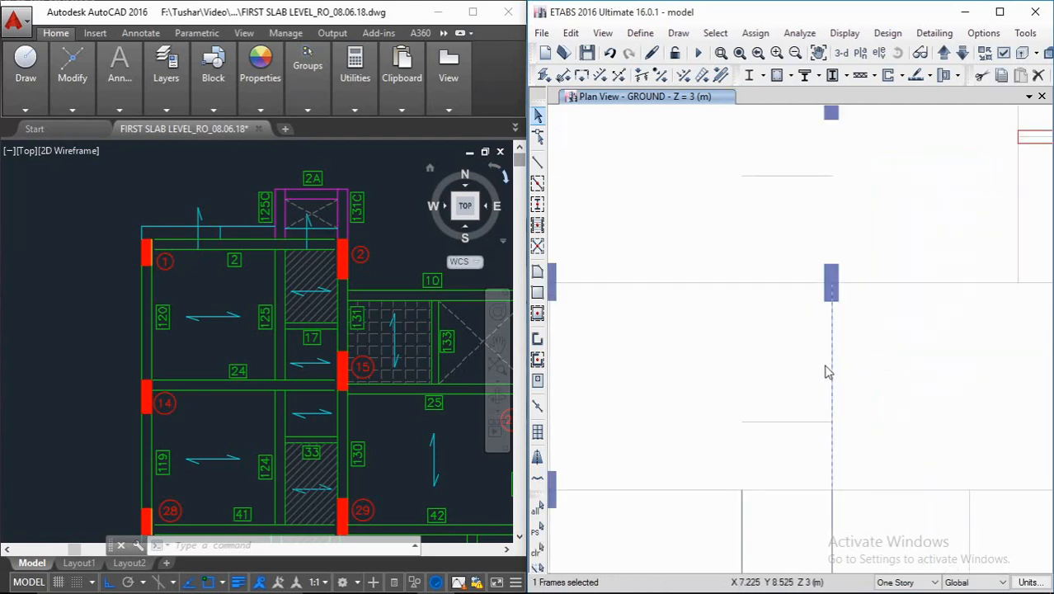
click(830, 283)
key(Delete)
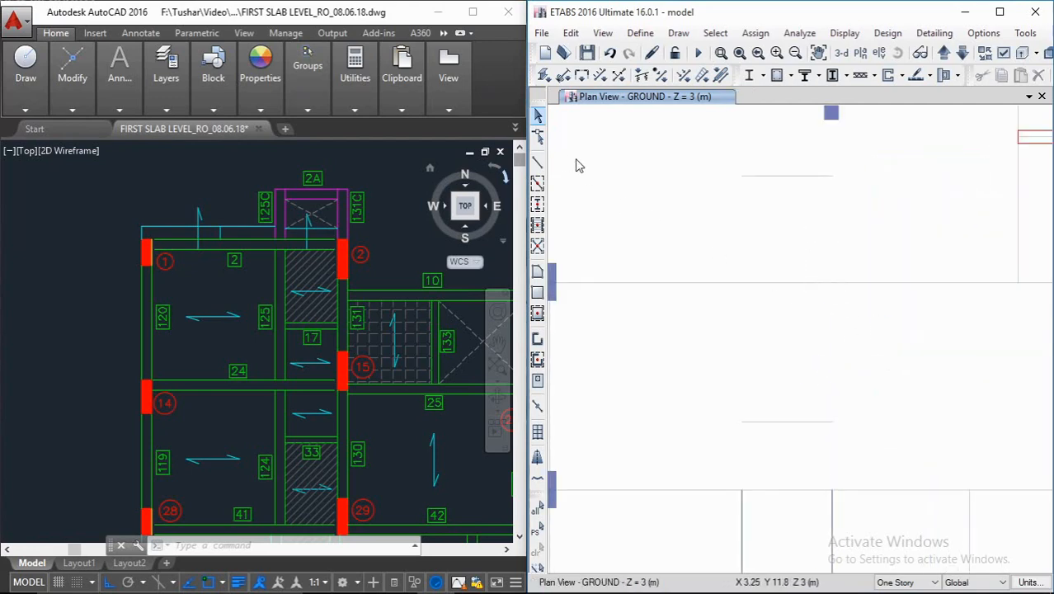
click(537, 206)
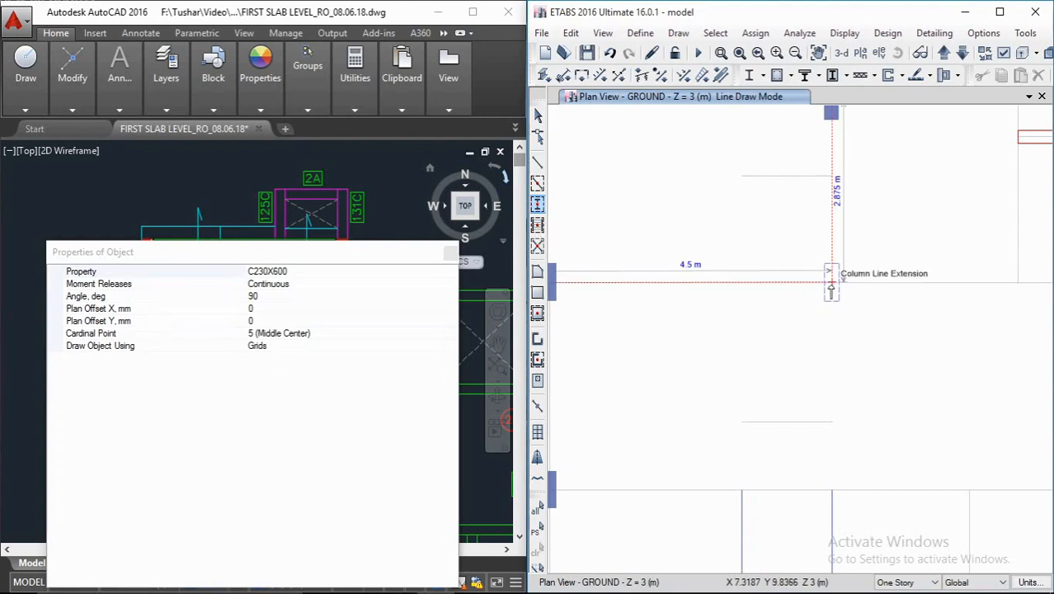
scroll(832, 288, up, 5)
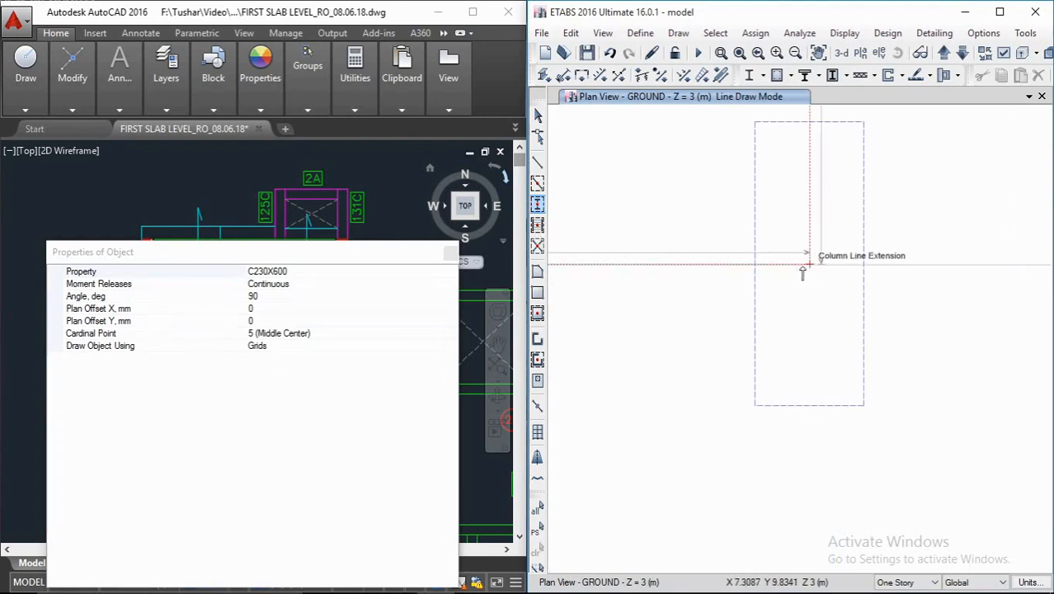
scroll(805, 272, down, 5)
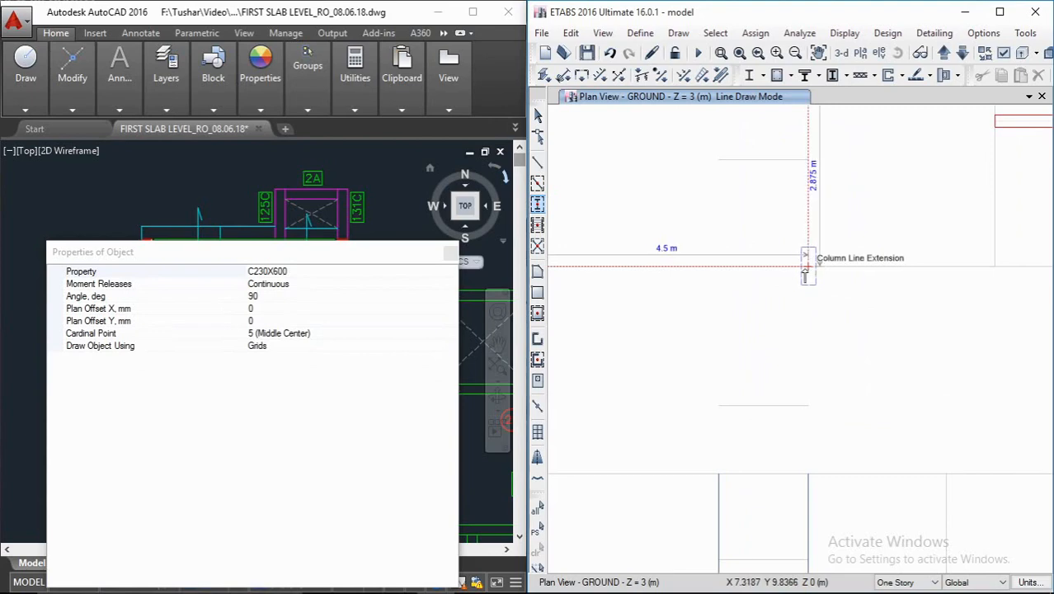
key(Escape)
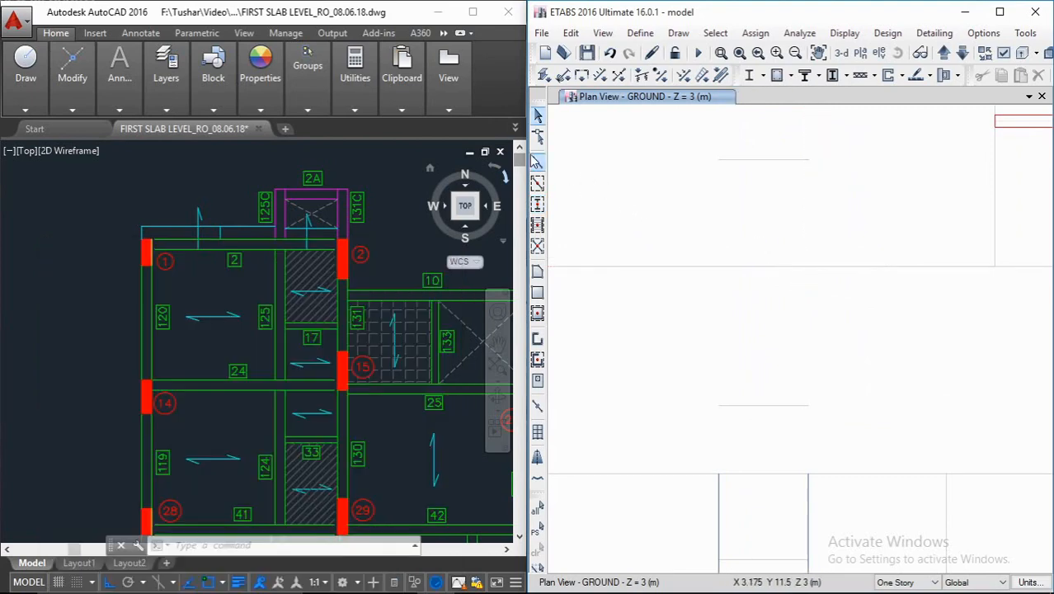
Step: Draw a B230x600 beam from the outer vertical beam's end on grid line 65 straight up to grid line 74
click(537, 161)
click(809, 474)
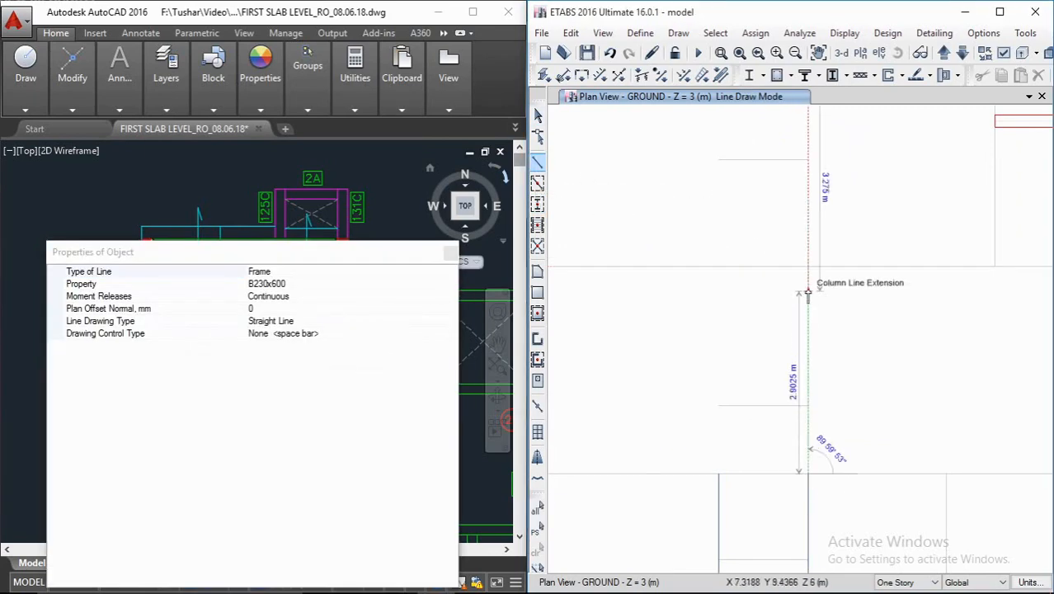
click(809, 269)
key(Escape)
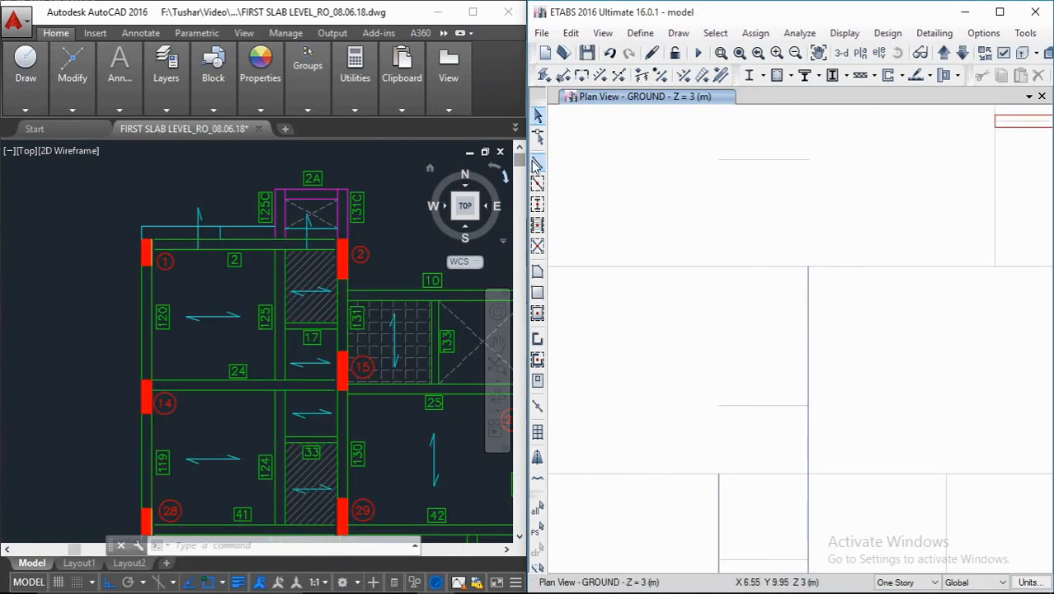
Step: Place a C230X600 column at a 90 degree angle on the new vertical beam's upper end joint at grid line 74
click(537, 203)
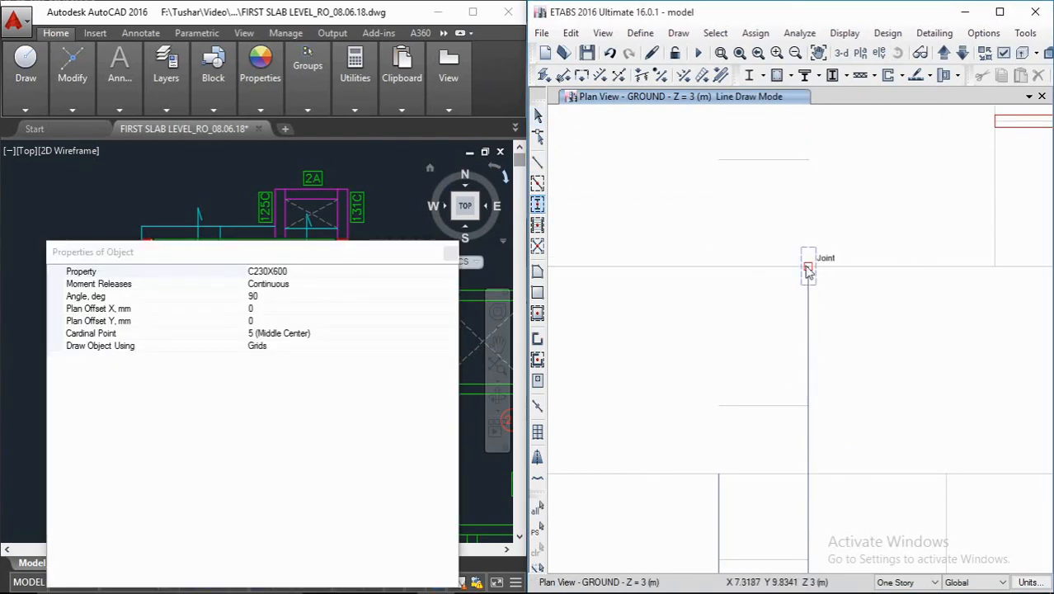
click(808, 268)
key(Escape)
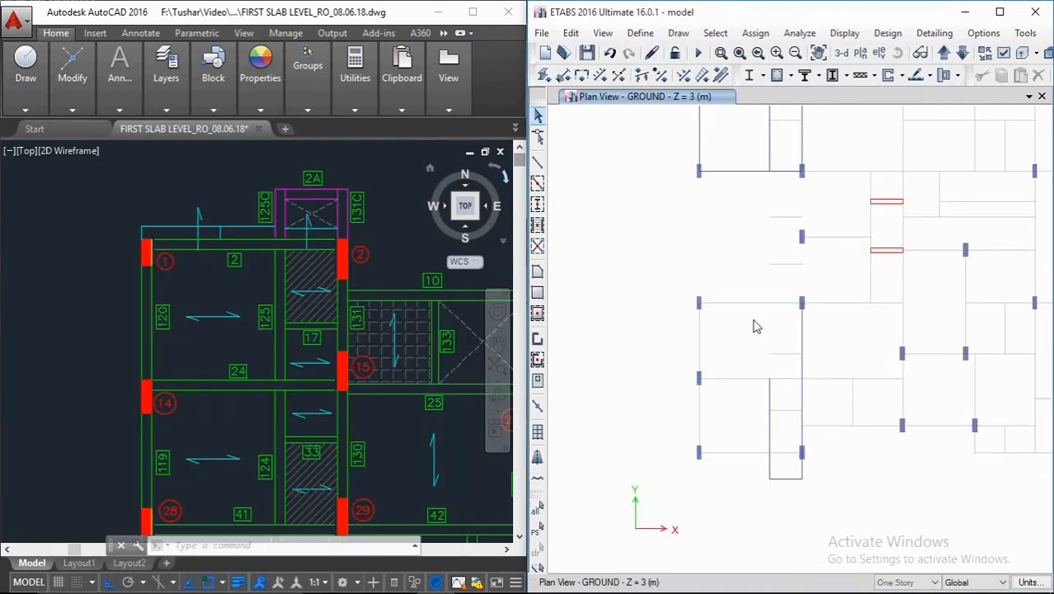
Step: Draw a 4.5 m B230x600 beam along grid line 74 from the grid line 2 column to the newly placed column's joint
click(537, 161)
scroll(731, 258, up, 3)
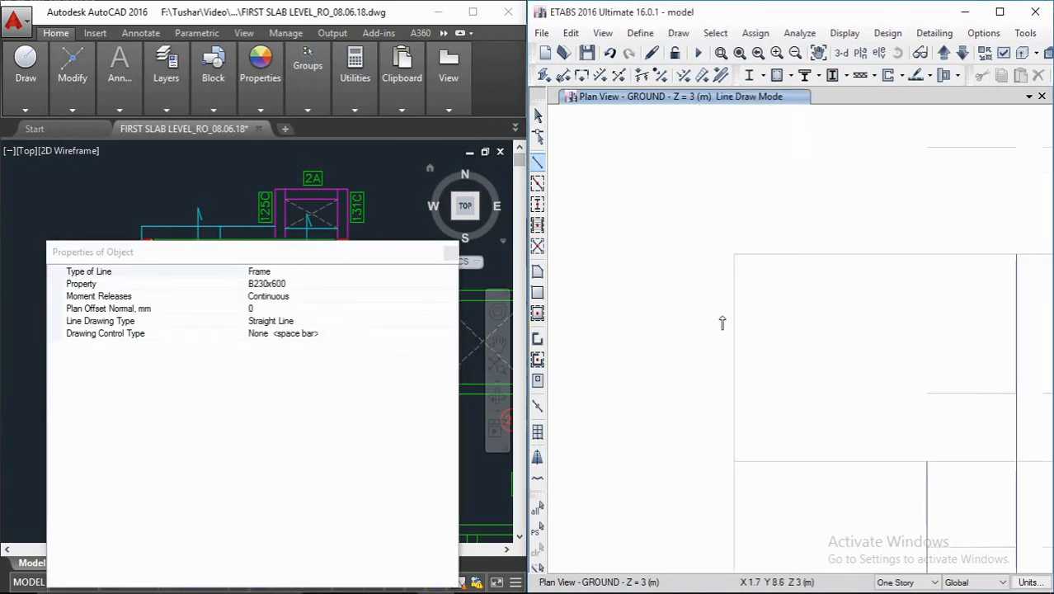
click(734, 259)
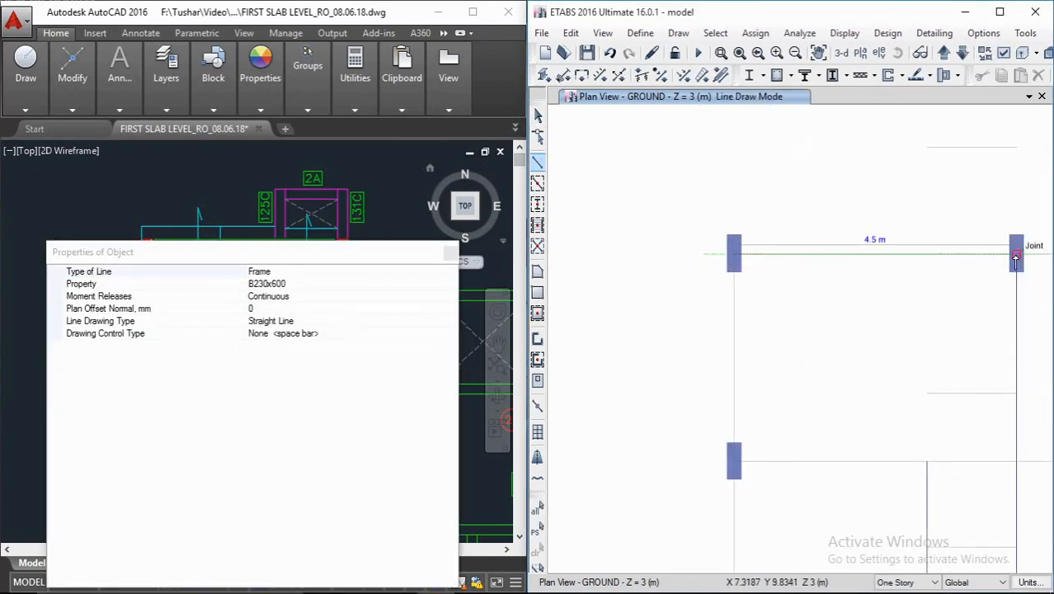
click(1018, 254)
key(Escape)
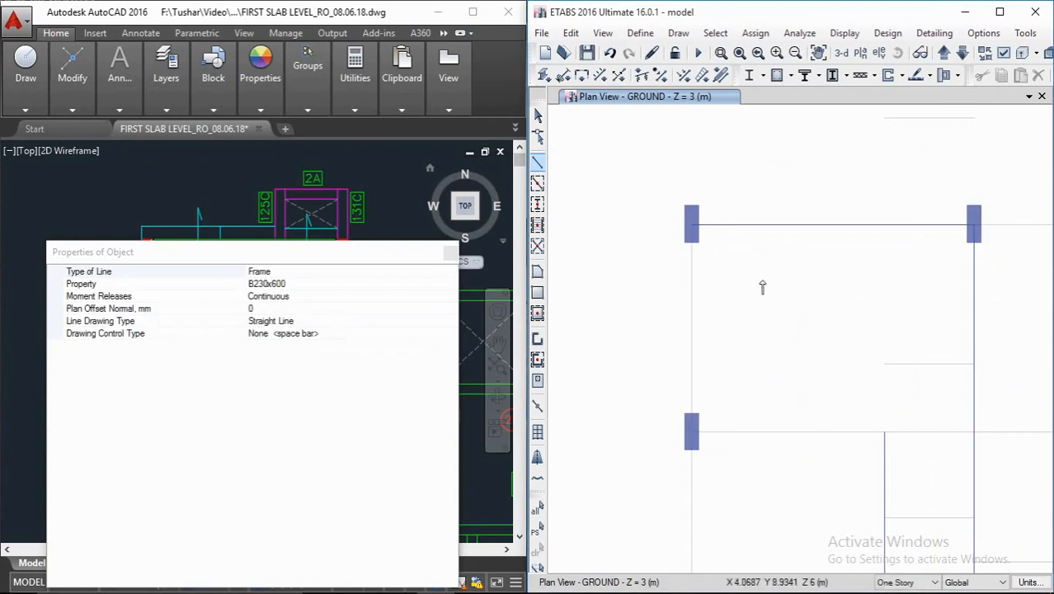
Step: Draw B230x600 beams down grid line 2 from the grid line 74 column through grid point 2-65 to the column on grid line 54
click(692, 229)
key(Escape)
scroll(801, 243, down, 5)
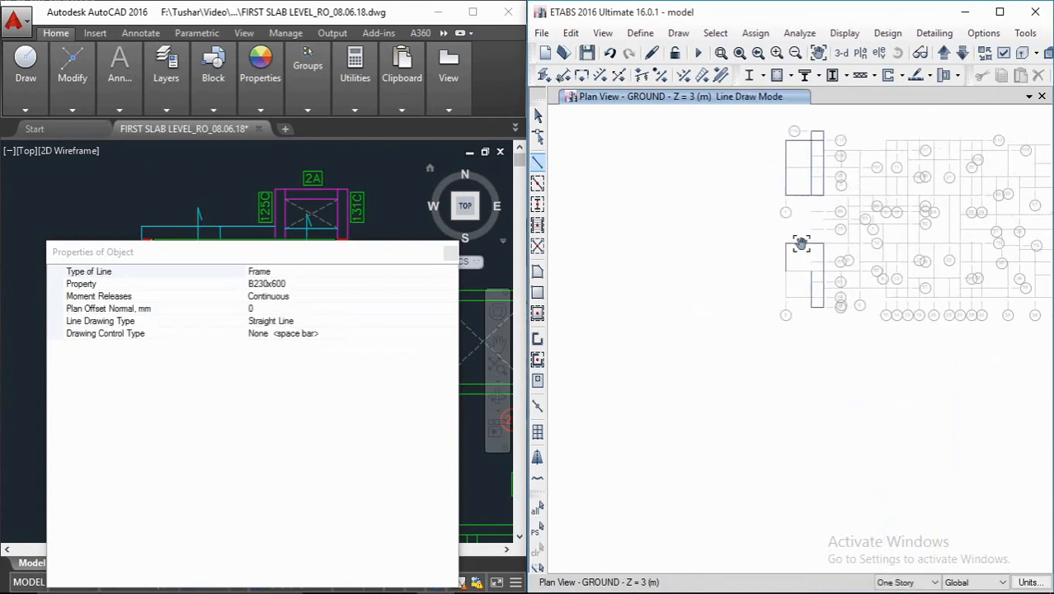
scroll(775, 270, up, 5)
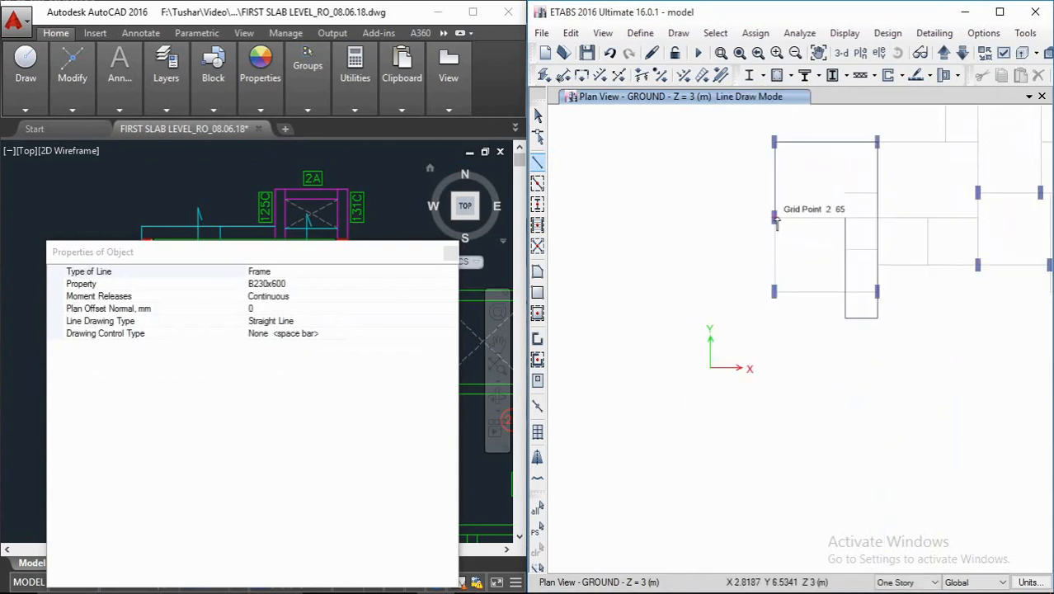
click(774, 219)
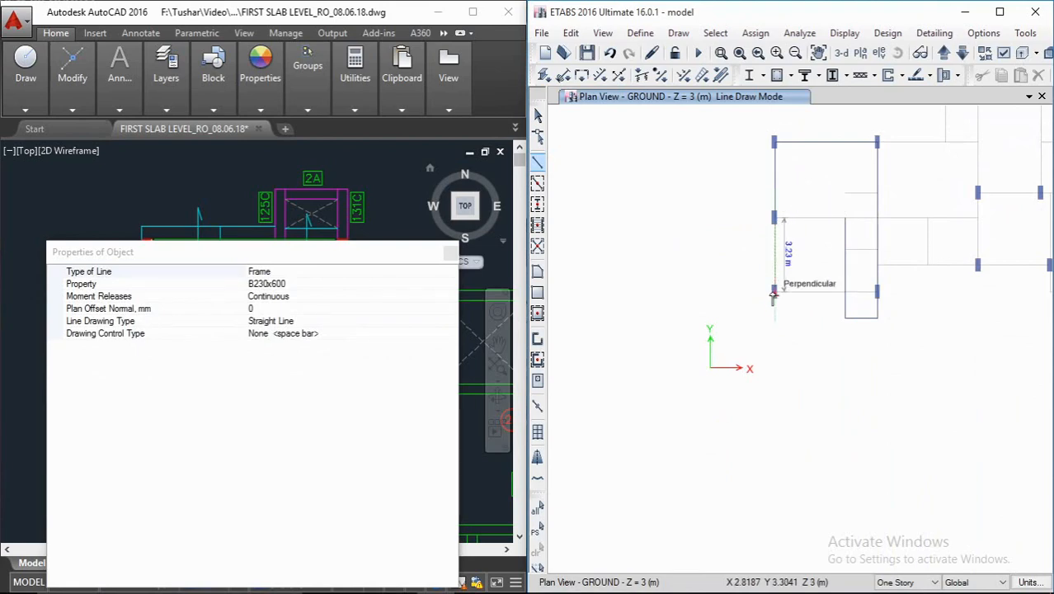
middle_drag(820, 258, 701, 301)
key(Escape)
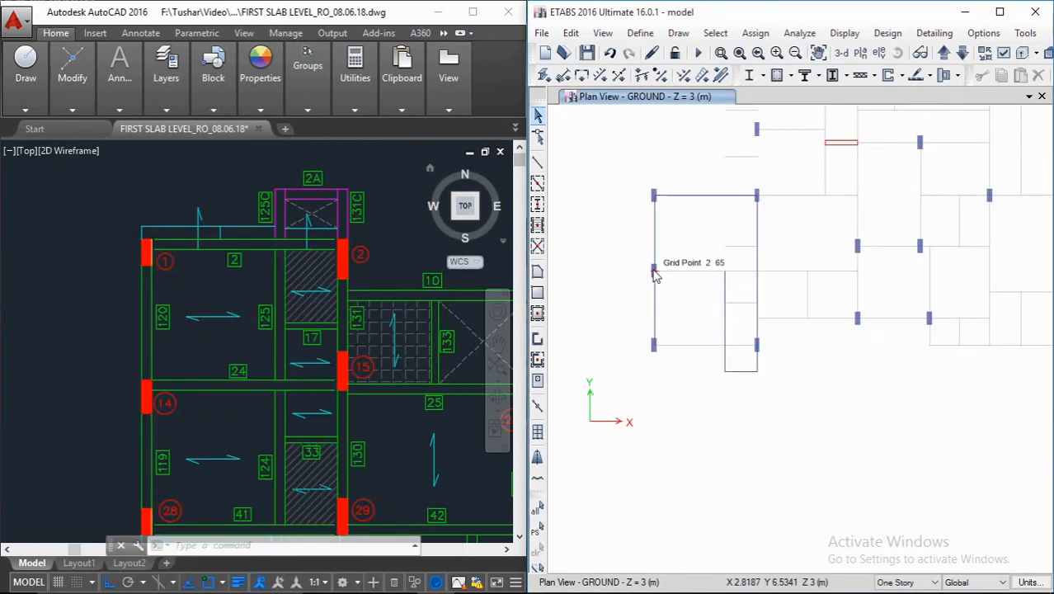
click(654, 271)
key(Escape)
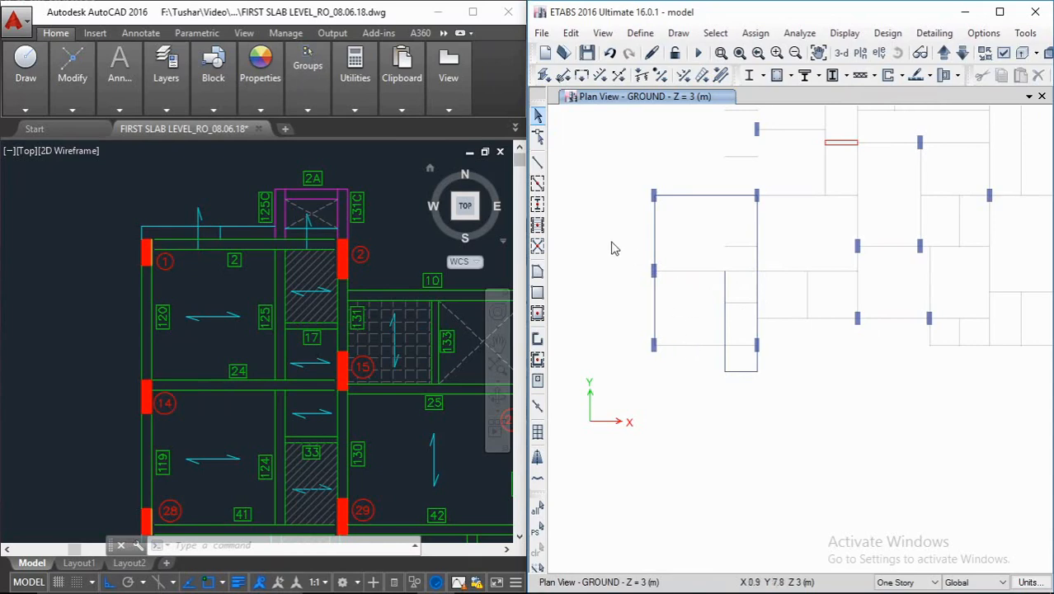
Step: Draw B230x600 beams along grid lines 65 and 54 from the grid line 2 columns across to the outer vertical beam
click(537, 162)
scroll(689, 277, up, 3)
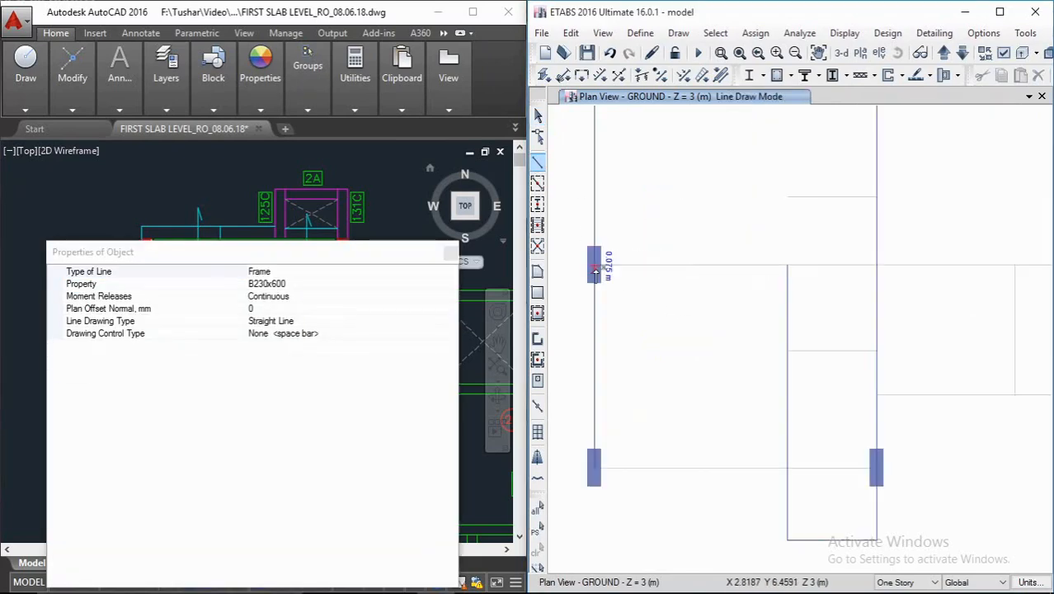
double_click(878, 269)
click(594, 469)
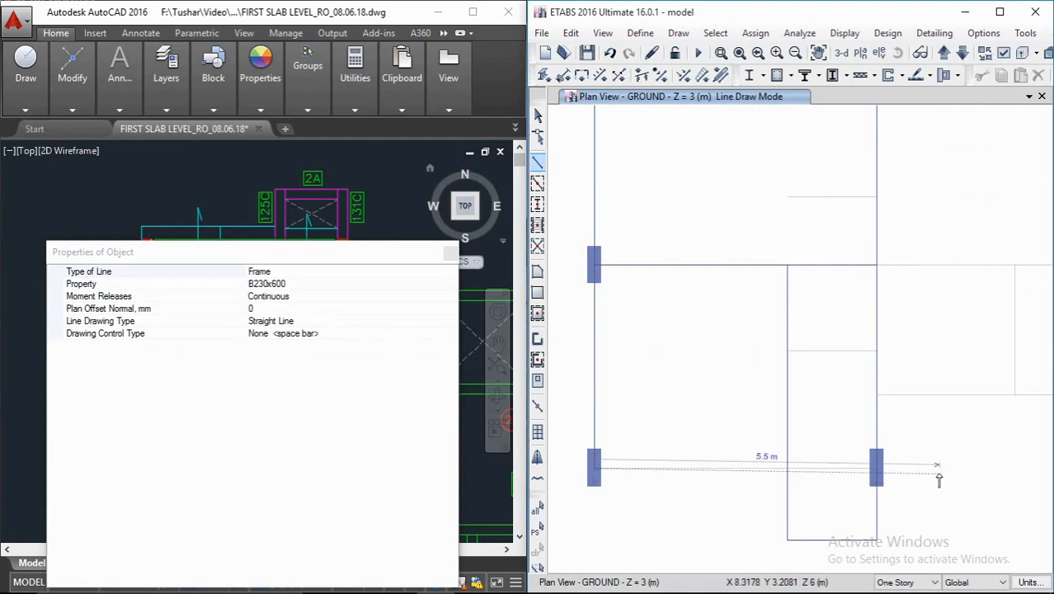
double_click(876, 472)
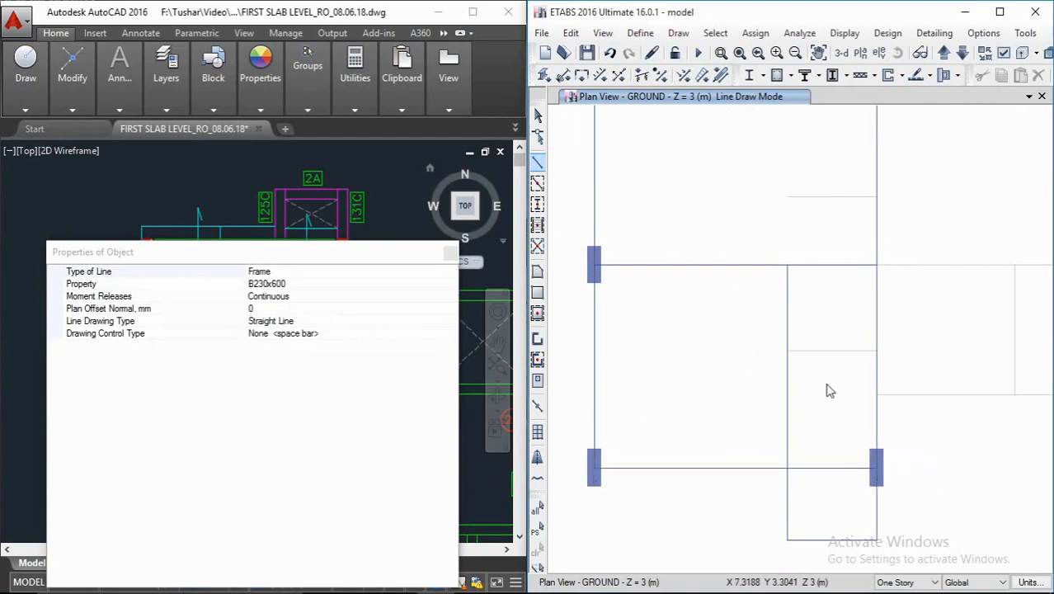
Step: Draw a B230x600 beam from the grid line 65 beam up to grid line 74, plus a 1.43 m cross beam along grid line 67
key(Escape)
scroll(784, 358, down, 3)
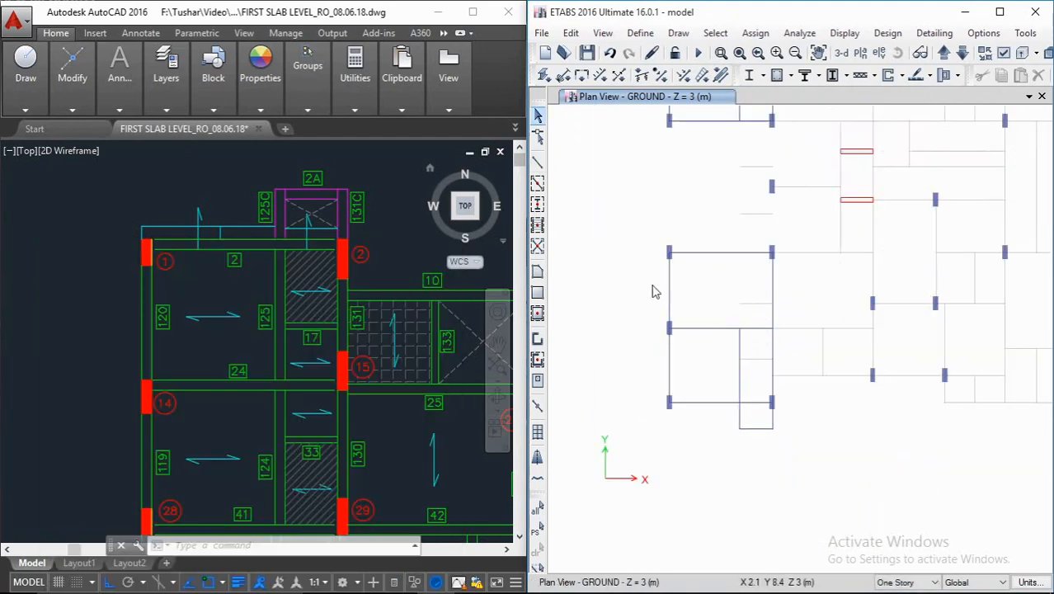
click(538, 163)
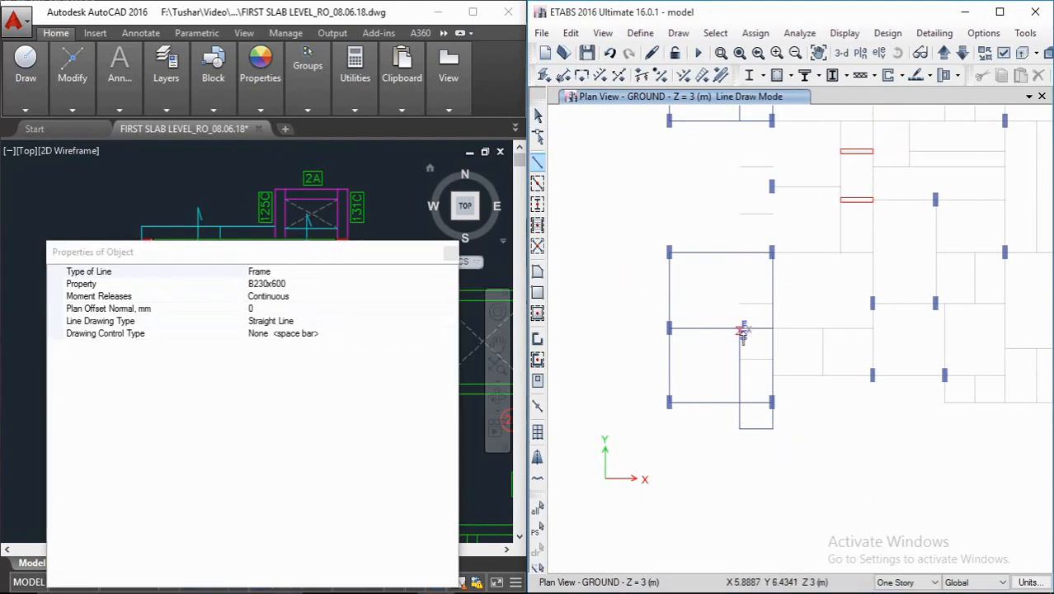
click(741, 256)
scroll(731, 311, up, 4)
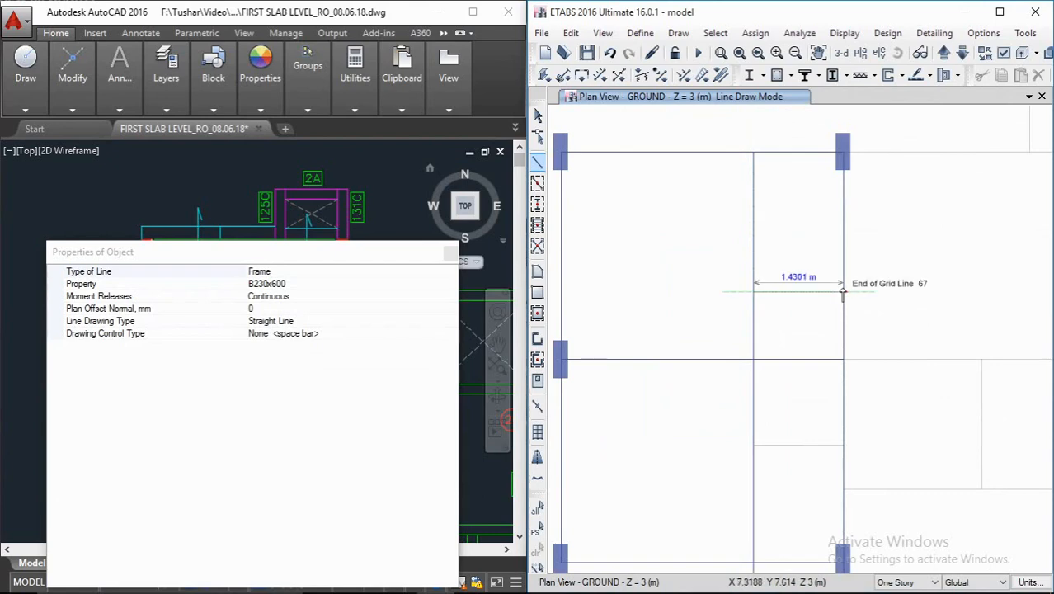
key(Escape)
scroll(699, 301, down, 4)
scroll(744, 332, up, 4)
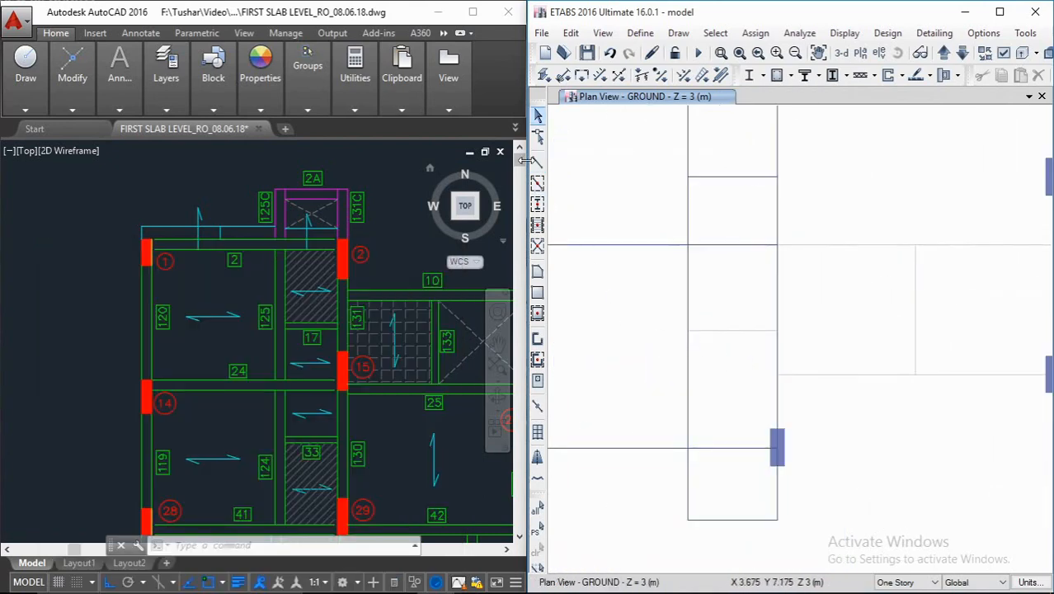
Step: Draw a 1.43 m B230x600 cross beam on the short grid line between grid lines 65 and 54, ending on grid line 2
click(694, 338)
click(691, 334)
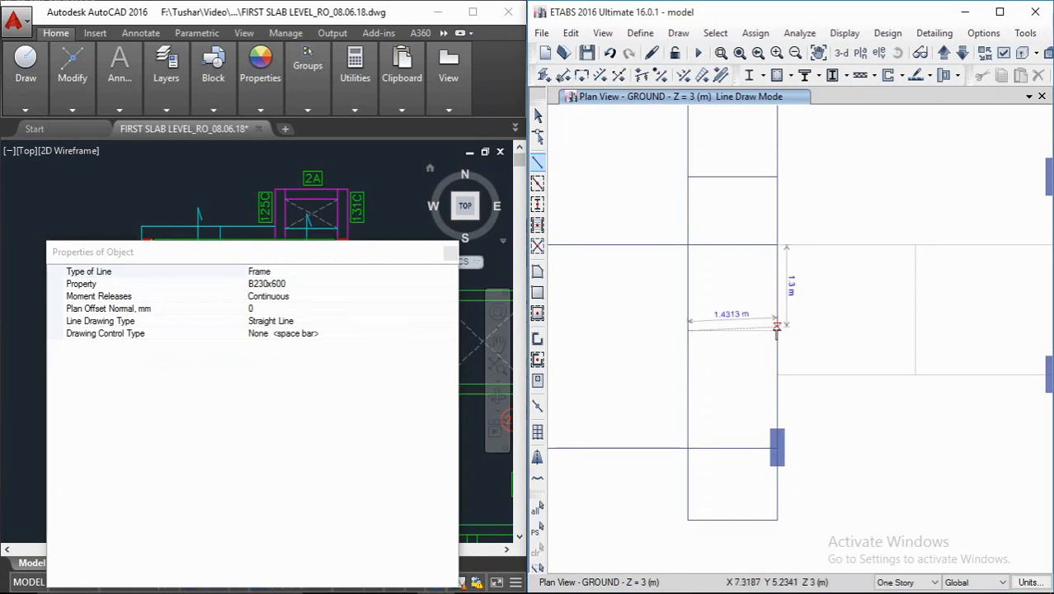
click(776, 330)
Step: Connect the upper and lower bays with B230x600 beams along the inner vertical line and along grid line 2 through its middle column
scroll(734, 350, down, 5)
scroll(734, 350, up, 5)
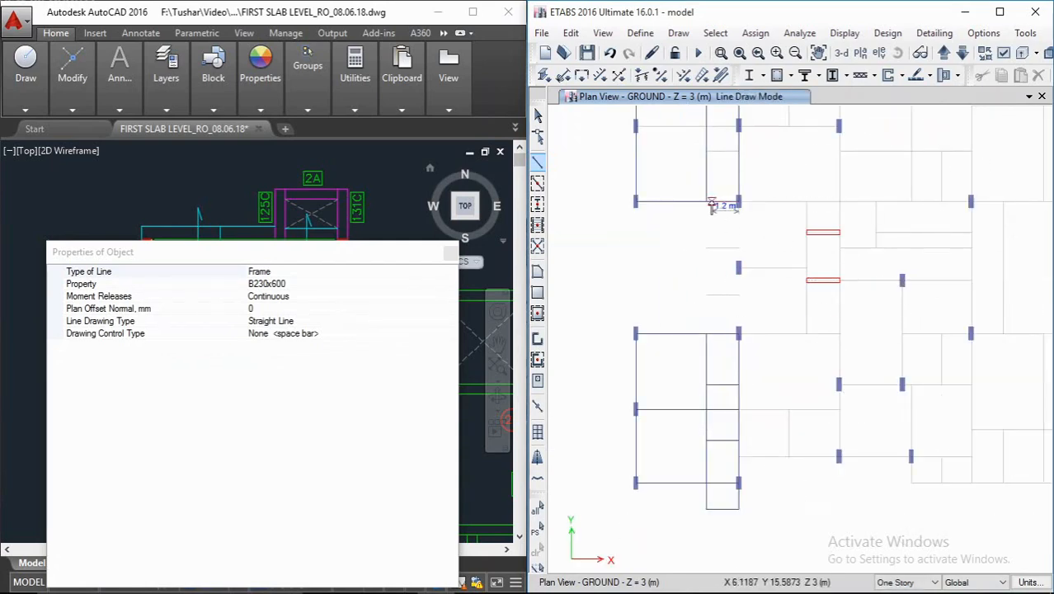
click(706, 203)
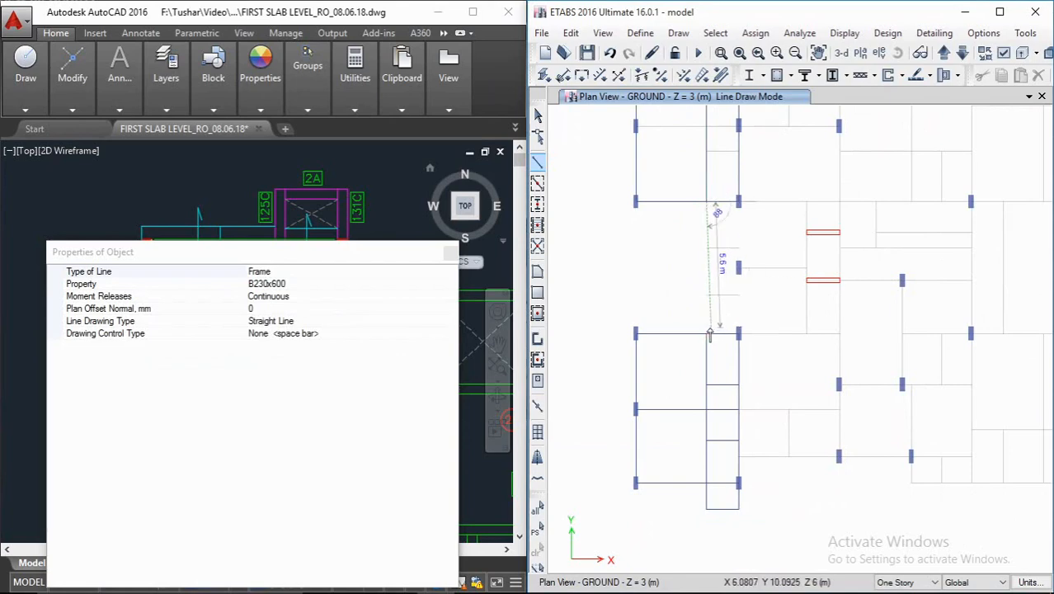
click(708, 335)
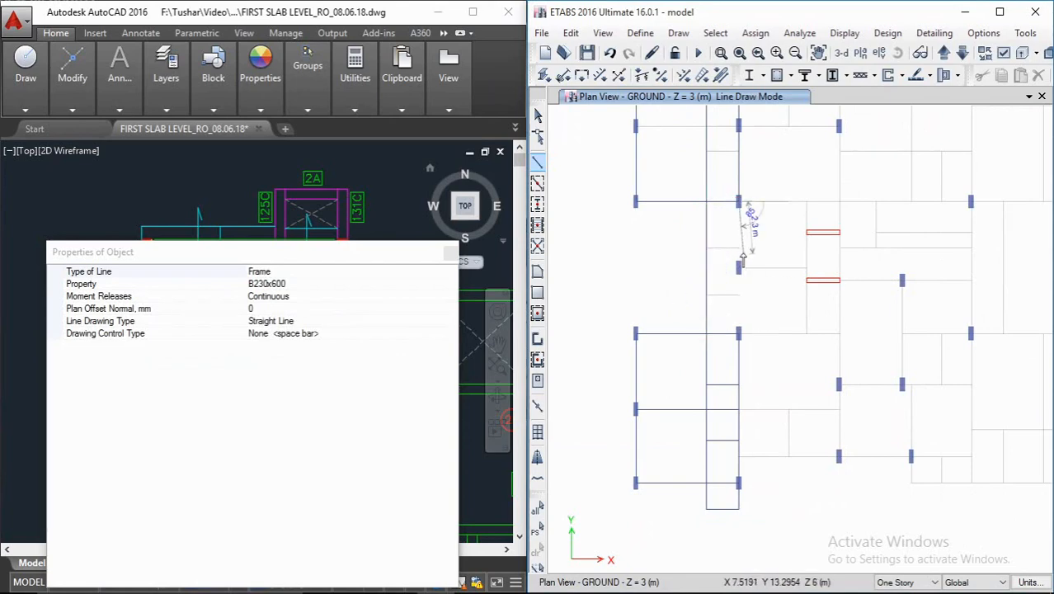
click(740, 334)
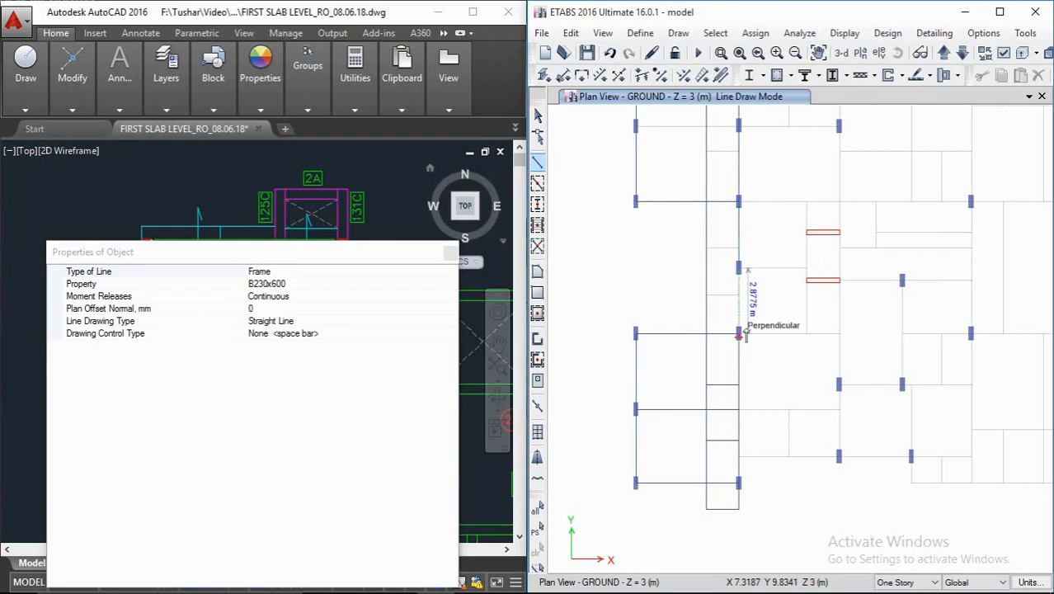
Step: Draw B230x600 cross beams along grid lines 86 and 78 between the inner vertical beam and grid line 2
scroll(709, 257, up, 3)
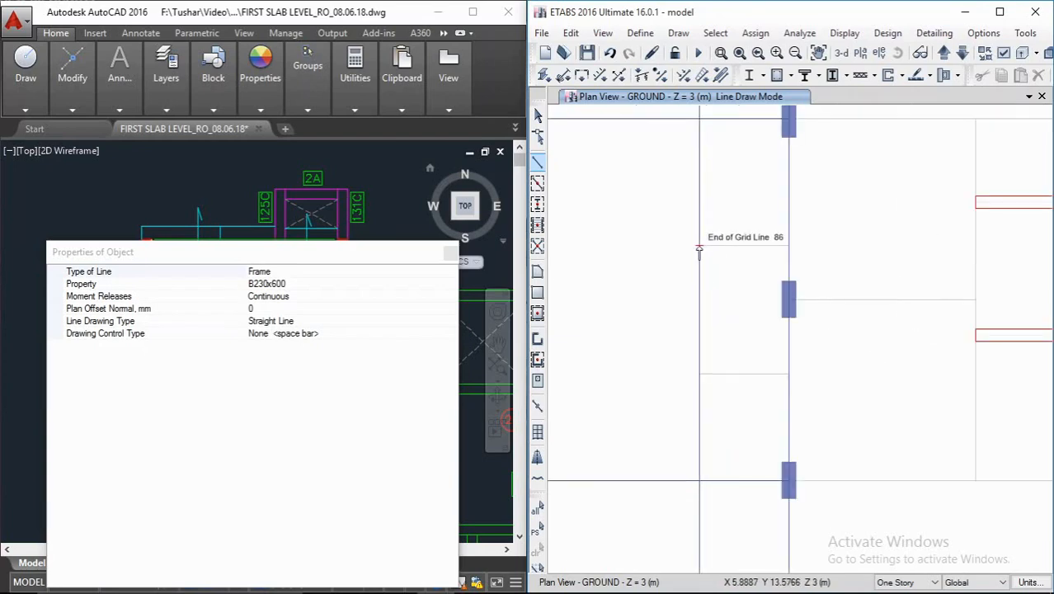
click(789, 246)
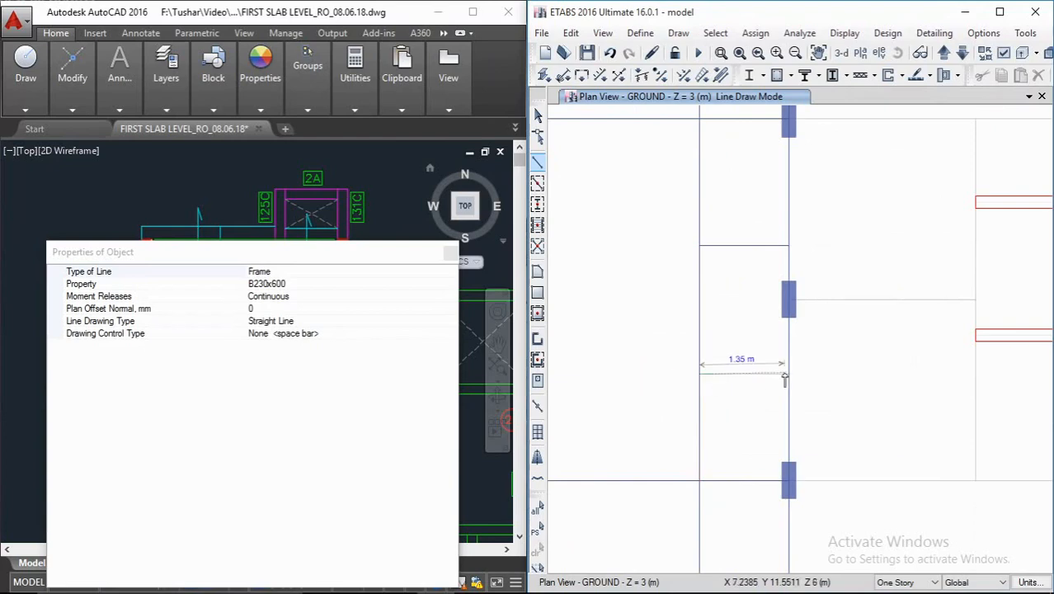
key(Escape)
scroll(825, 330, down, 5)
key(Escape)
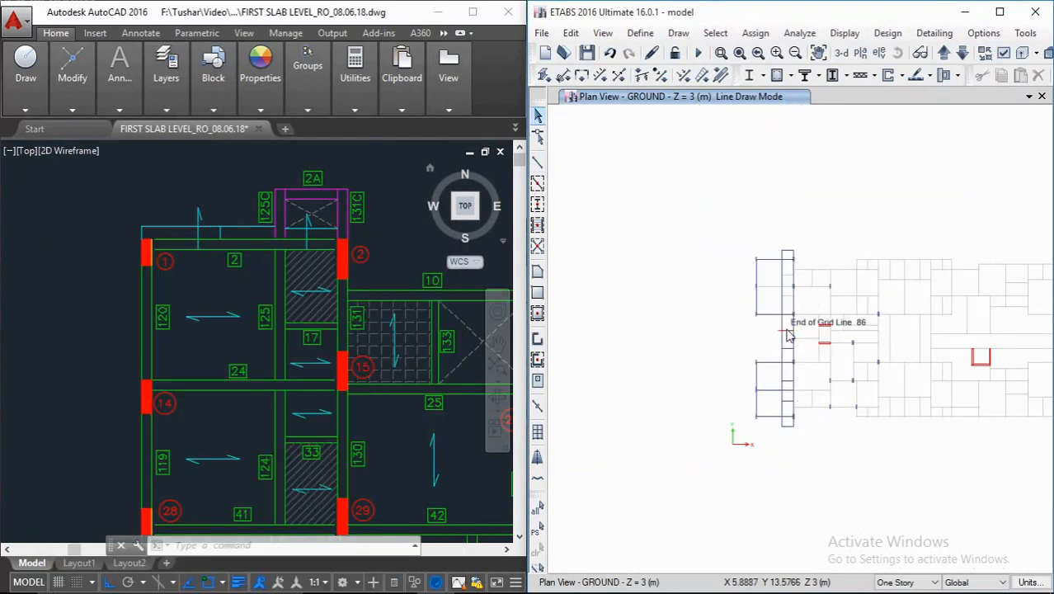
Step: Start polygonal floor area drawing with the Slab150TW property and straight-line edges
scroll(772, 279, up, 3)
middle_drag(831, 249, 779, 228)
middle_drag(770, 347, 764, 279)
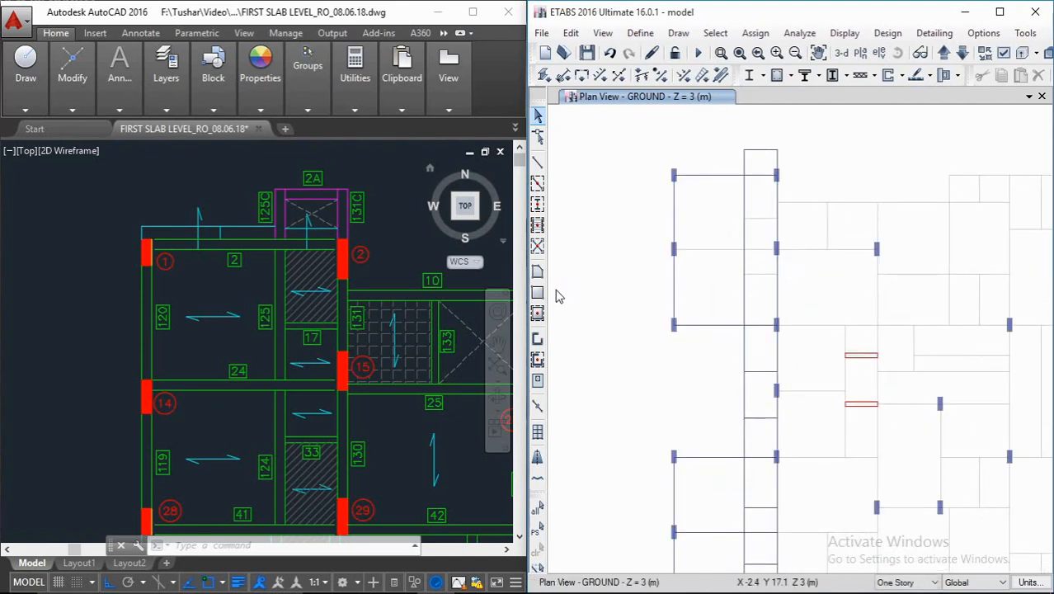
click(538, 273)
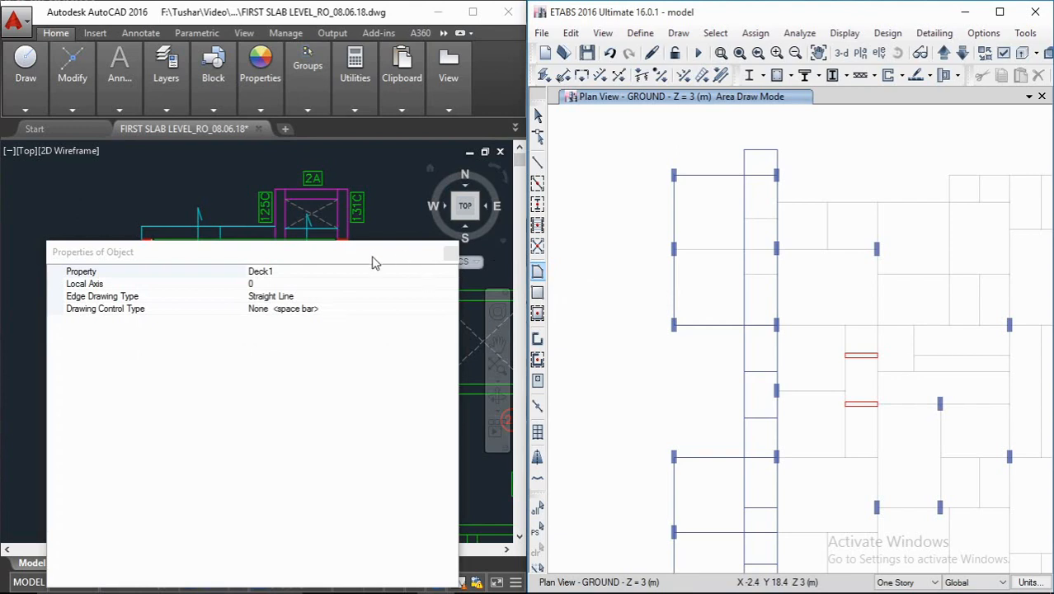
drag(373, 257, 389, 126)
click(541, 275)
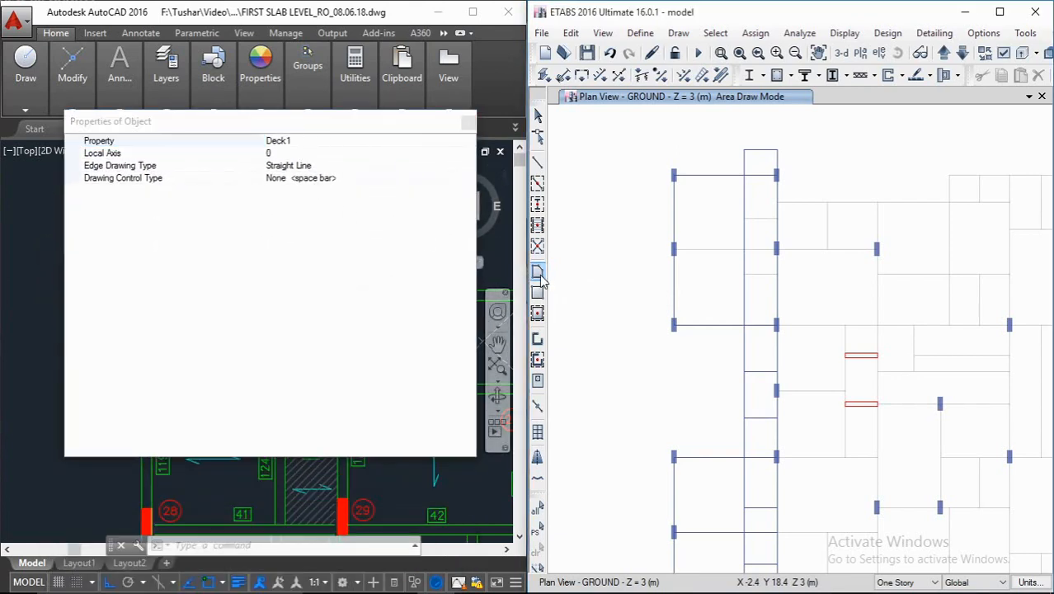
click(449, 141)
click(468, 141)
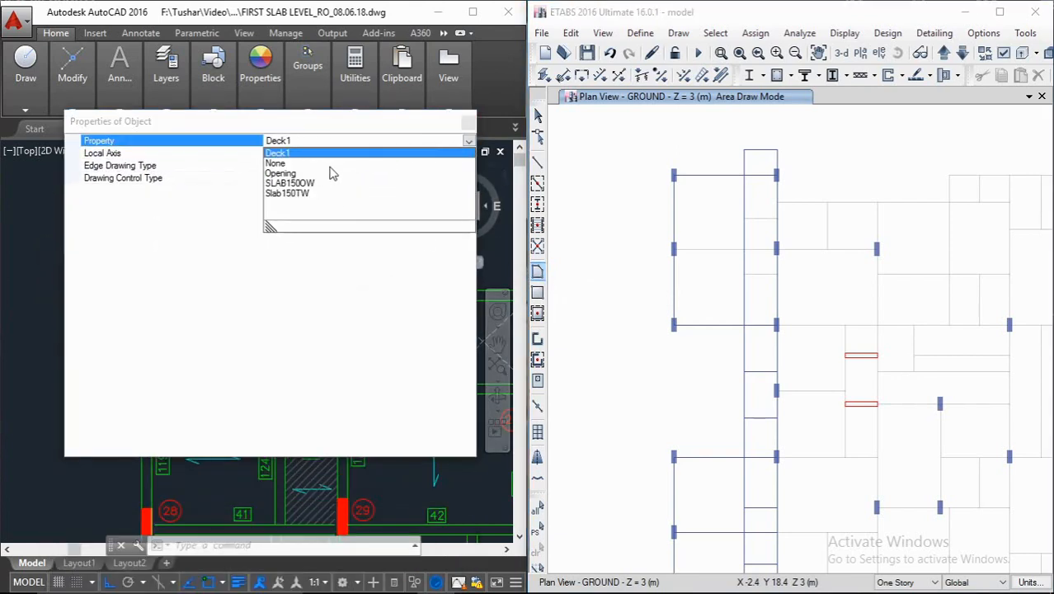
click(303, 182)
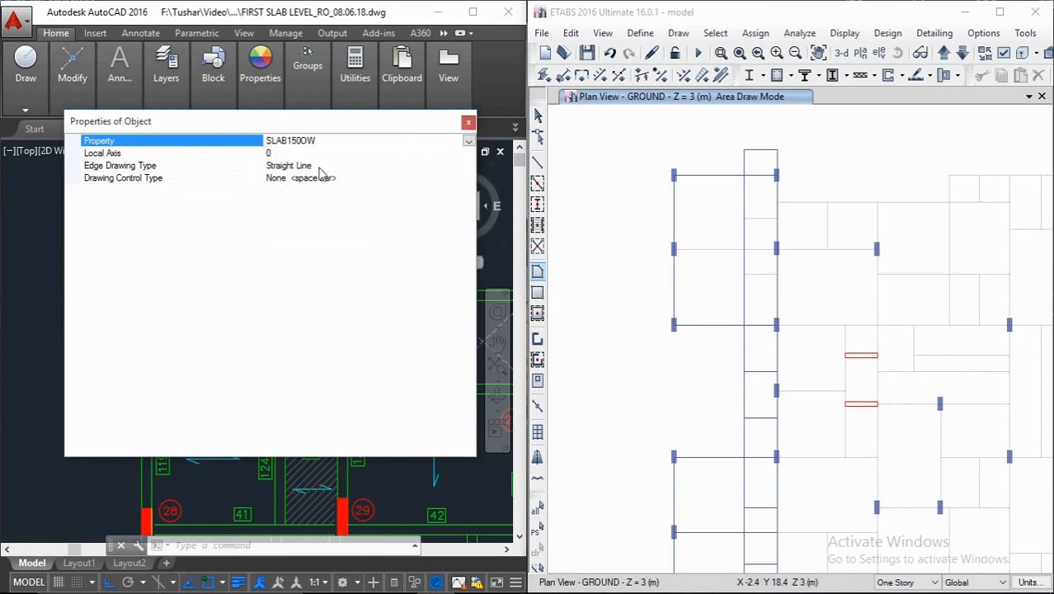
click(468, 141)
click(297, 193)
Step: Draw a Slab150TW panel between grid lines 111 and 101, from grid line 1 to the inner vertical beam
scroll(674, 183, up, 4)
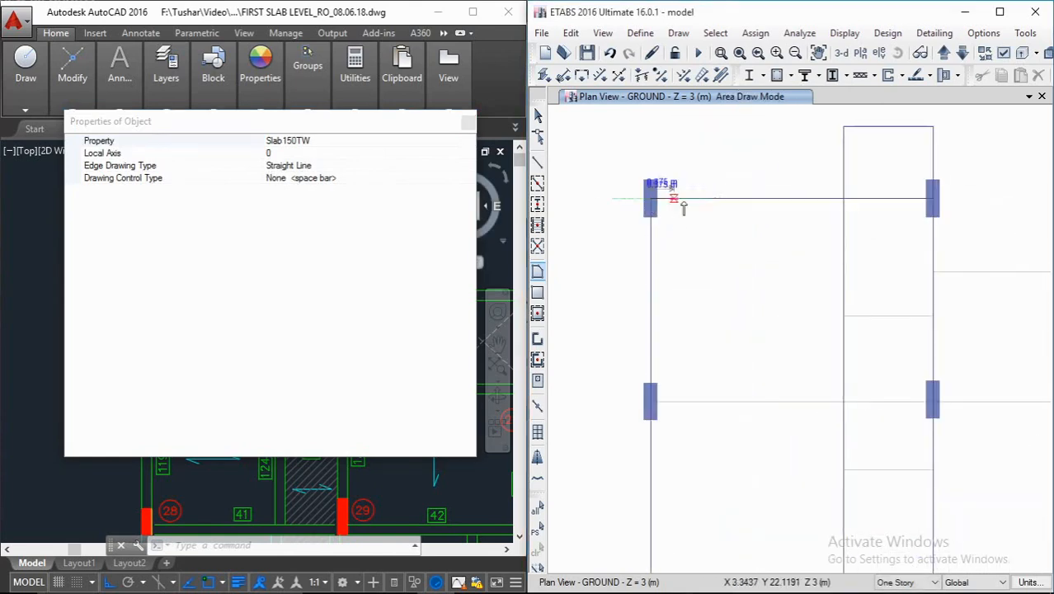
click(843, 198)
click(843, 401)
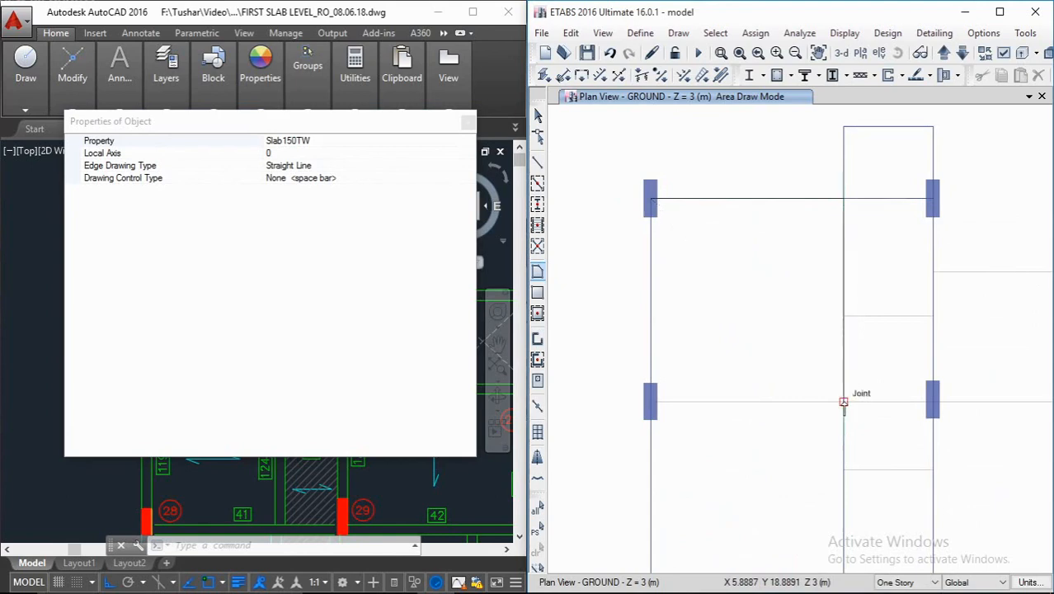
double_click(652, 404)
scroll(723, 287, down, 3)
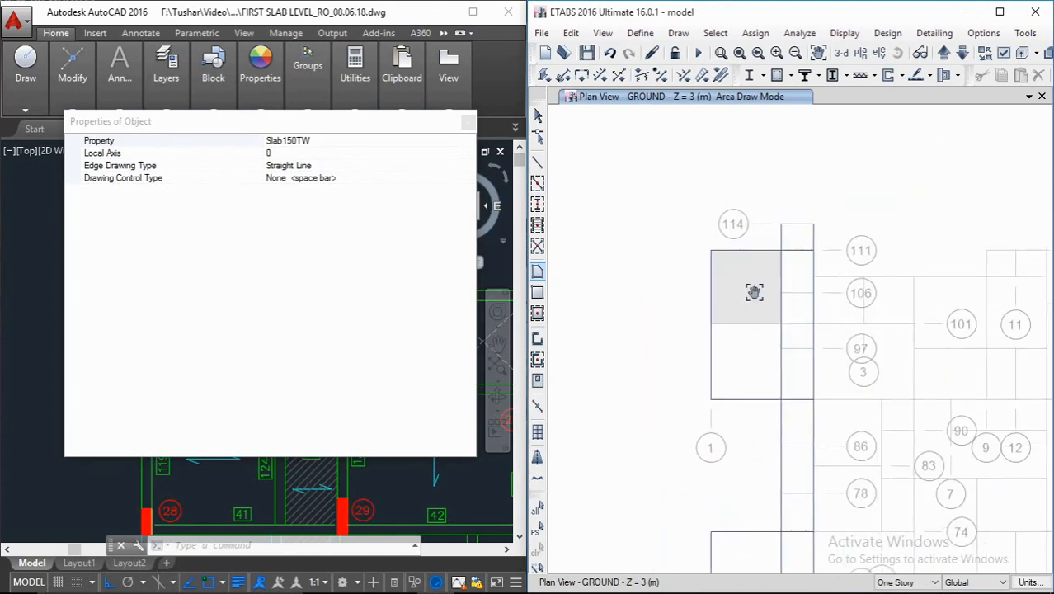
Step: Draw a second Slab150TW panel, 3.3 m deep, directly below the first, between grid line 1 and the inner vertical beam
scroll(718, 266, up, 3)
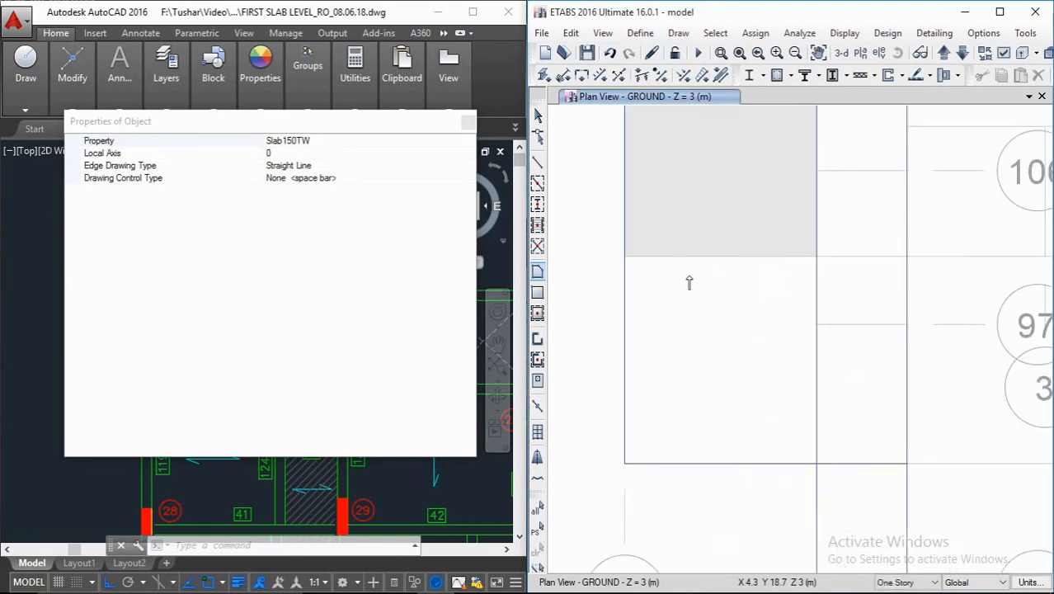
click(625, 257)
click(816, 257)
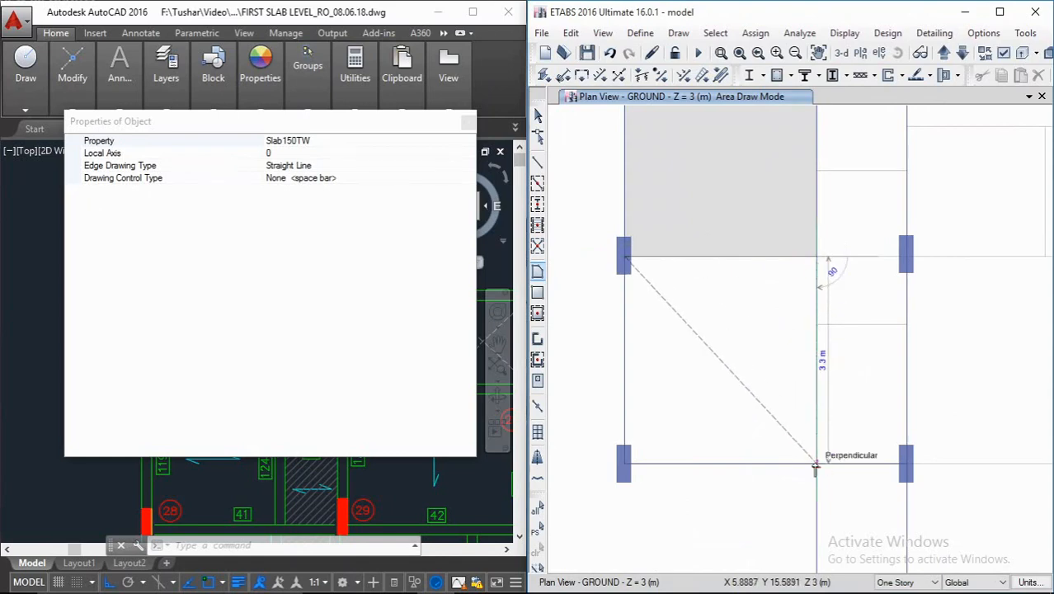
click(816, 464)
double_click(624, 472)
scroll(701, 358, down, 4)
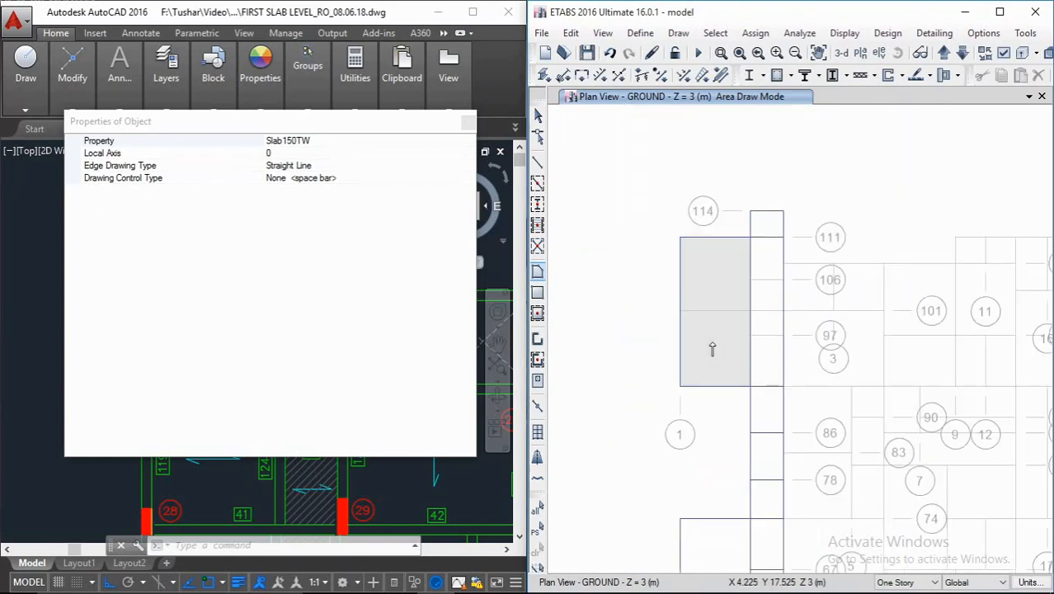
Step: Examine the slab span-direction arrows in the AutoCAD drawing for the panels around columns 1, 14 and 28
drag(277, 119, 301, 593)
middle_drag(326, 324, 289, 234)
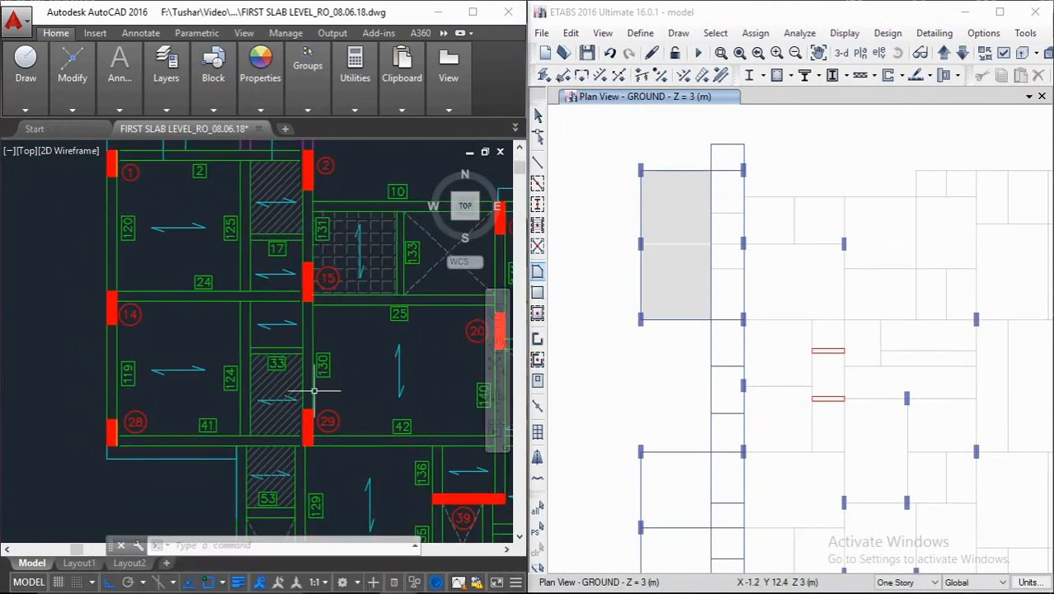
middle_drag(669, 331, 657, 286)
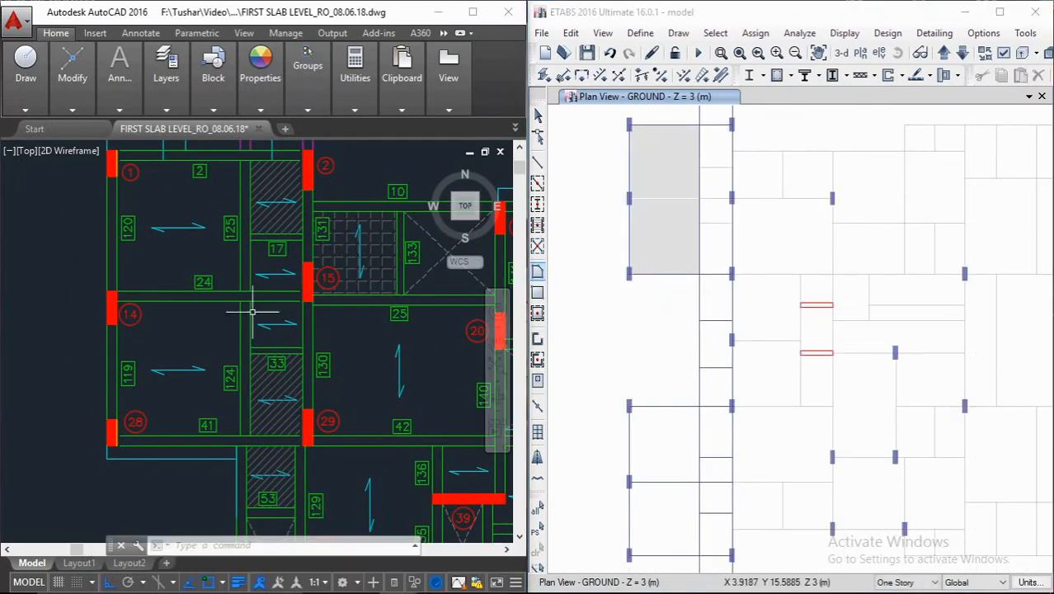
scroll(349, 304, down, 2)
middle_drag(402, 382, 292, 306)
key(Escape)
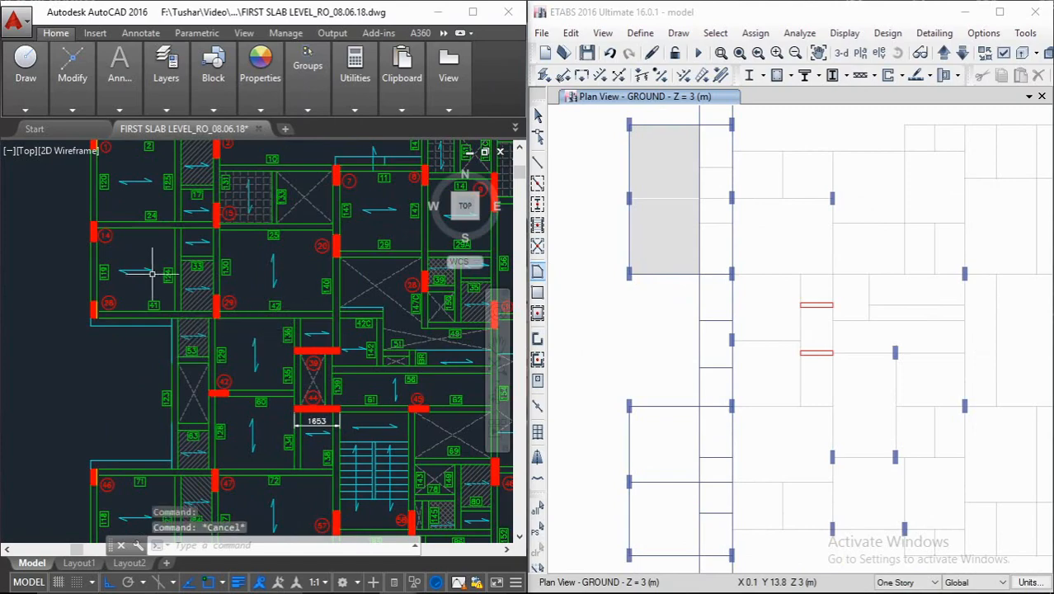
key(Escape)
middle_drag(148, 253, 179, 308)
scroll(157, 266, down, 2)
scroll(159, 253, up, 5)
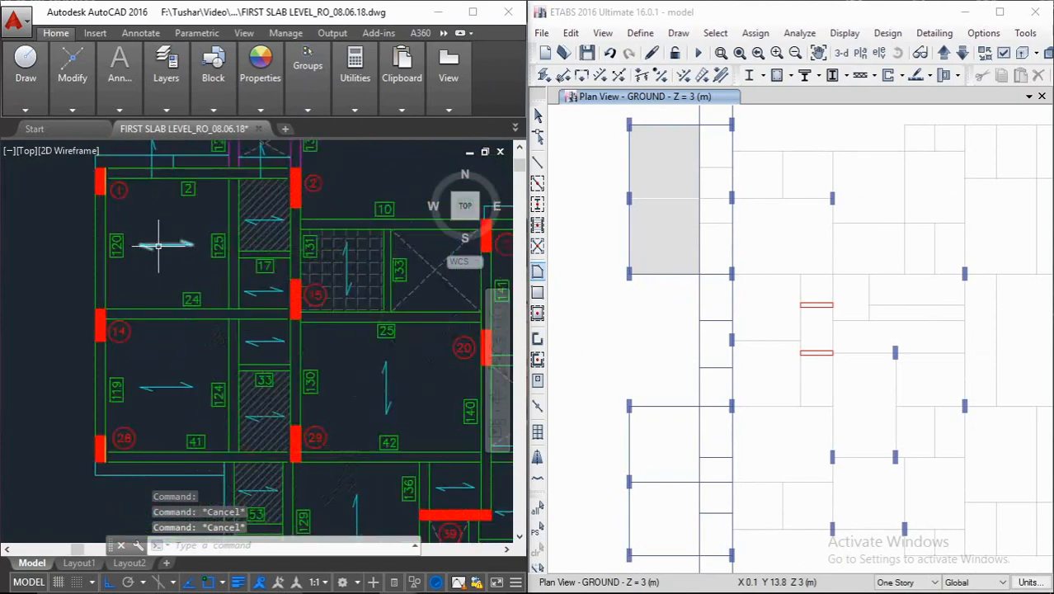
middle_drag(187, 249, 216, 280)
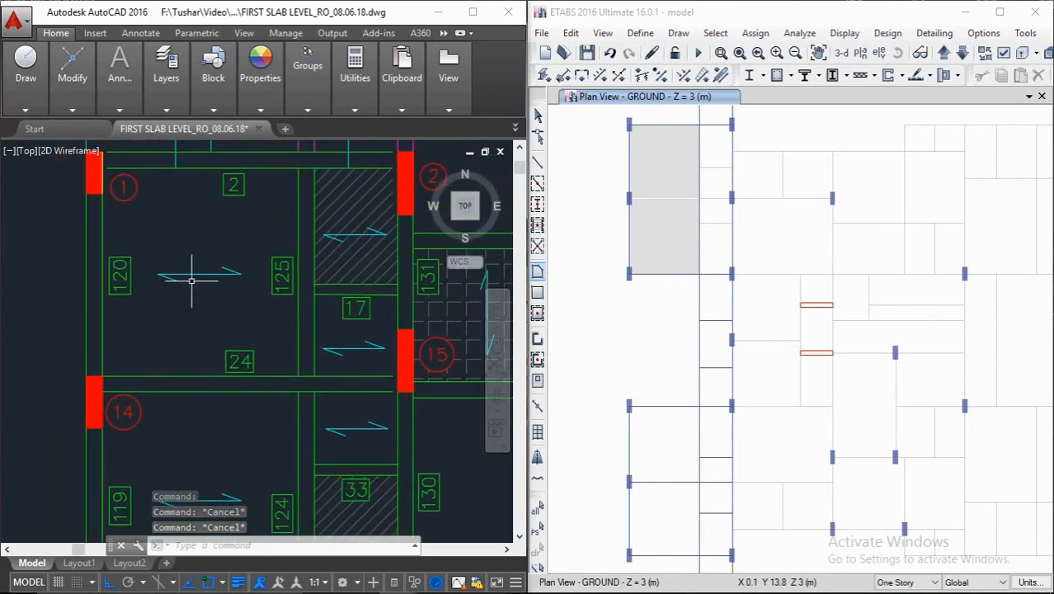
Step: Draw a 3.3 m deep Slab150TW panel in the lower bay between grid lines 74 and 65, from grid line 1 to the inner beam
middle_drag(751, 311, 763, 364)
scroll(693, 274, up, 3)
middle_drag(692, 275, 700, 347)
scroll(695, 335, down, 3)
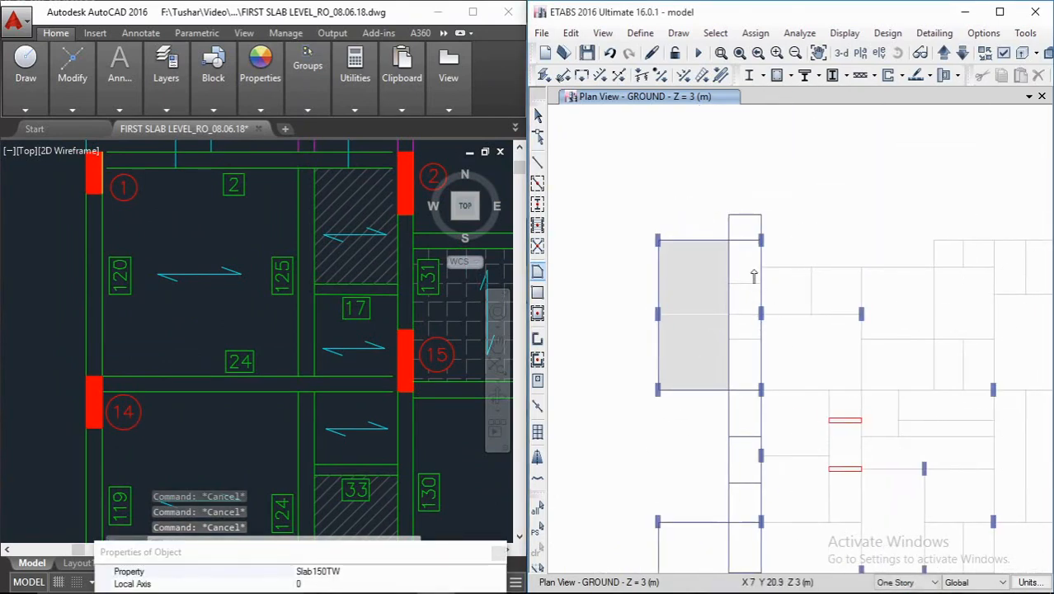
scroll(754, 277, up, 3)
middle_drag(683, 475, 720, 303)
scroll(720, 303, down, 4)
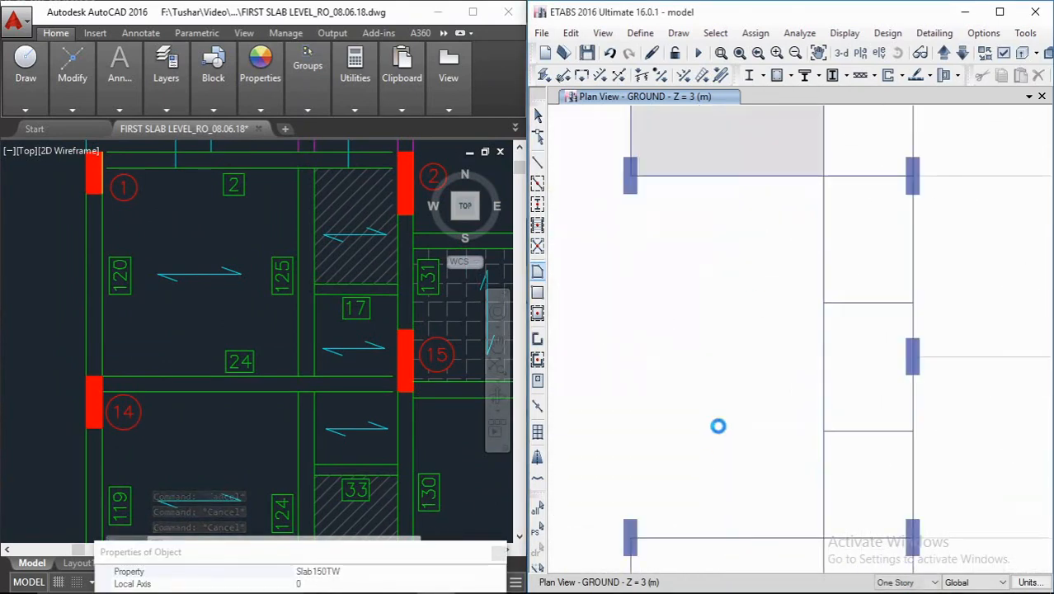
scroll(763, 198, up, 2)
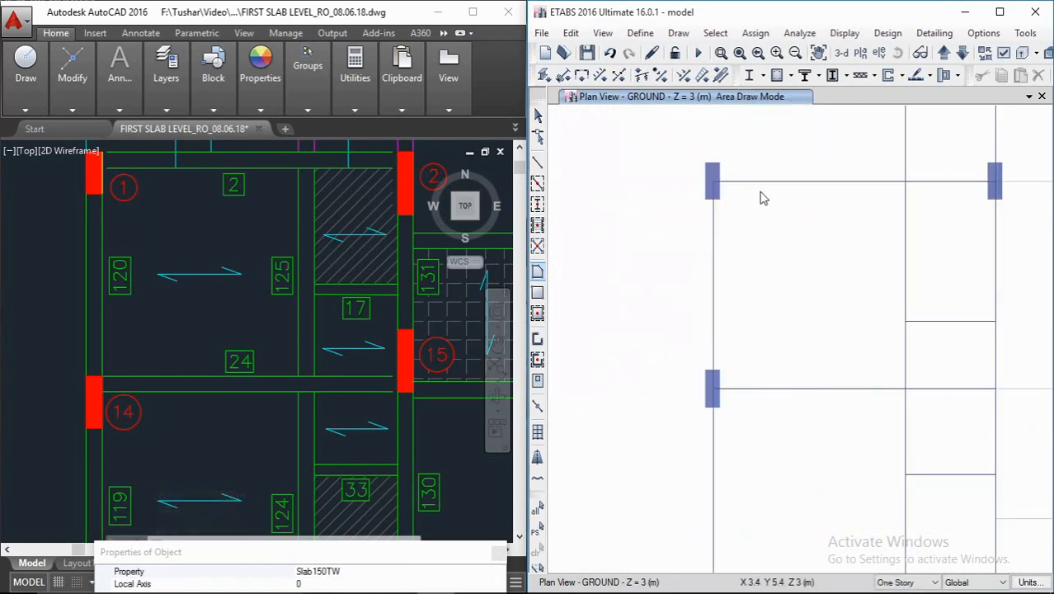
click(714, 183)
click(906, 181)
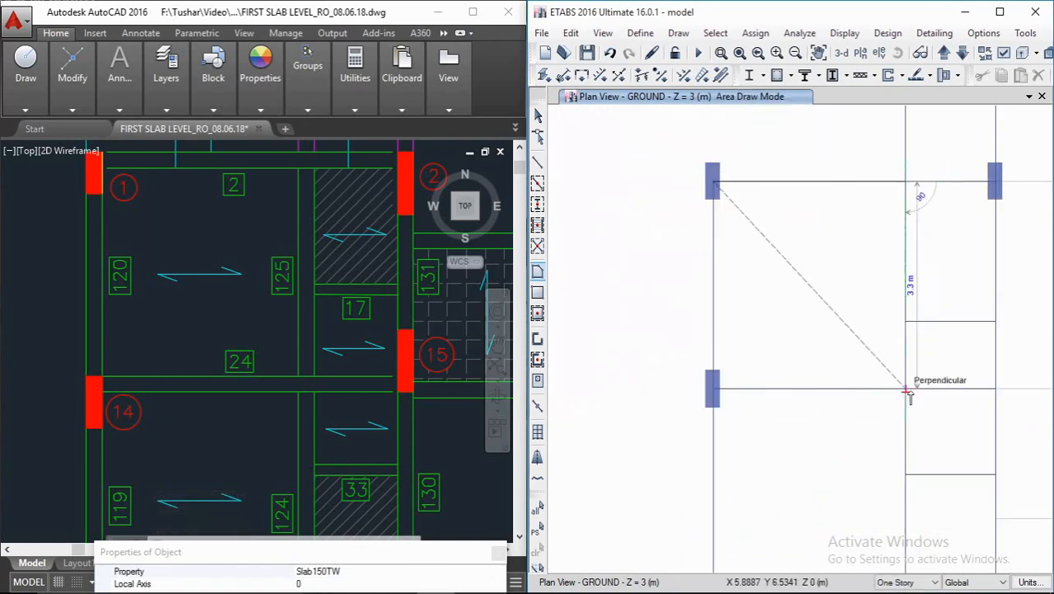
click(906, 388)
click(713, 389)
key(Return)
Step: Draw a 3.07 m wide Slab150TW panel in the lowest bay, directly below the previous one, between grid line 1 and the inner vertical beam
middle_drag(797, 340, 778, 227)
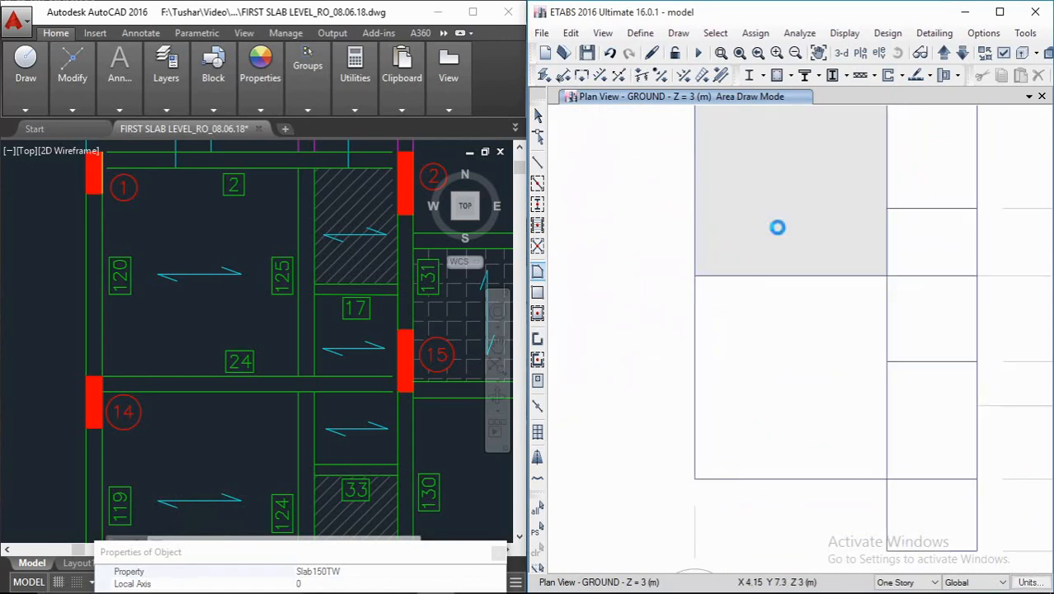
click(694, 277)
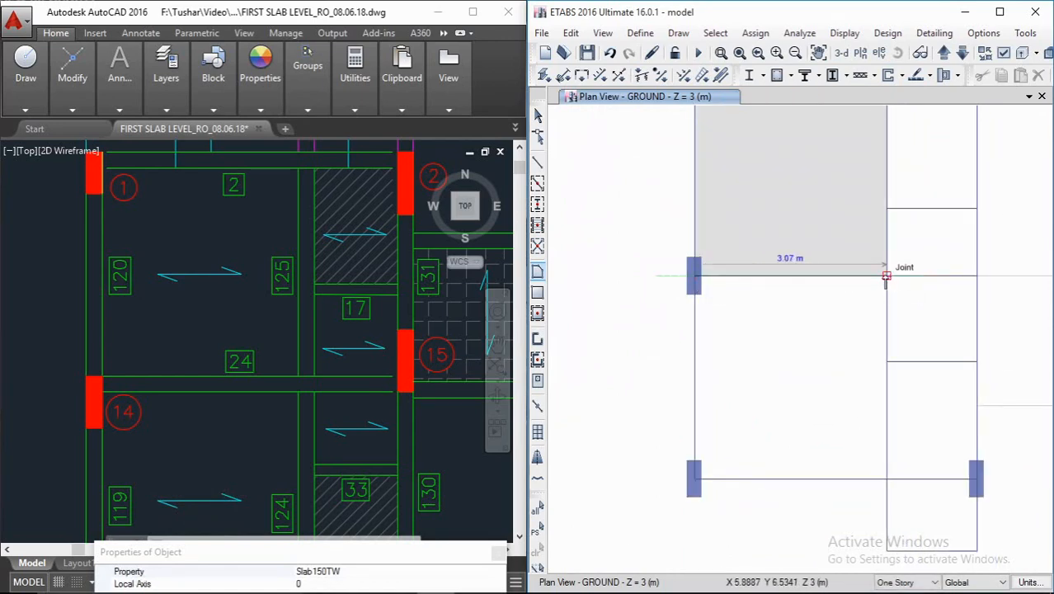
click(884, 481)
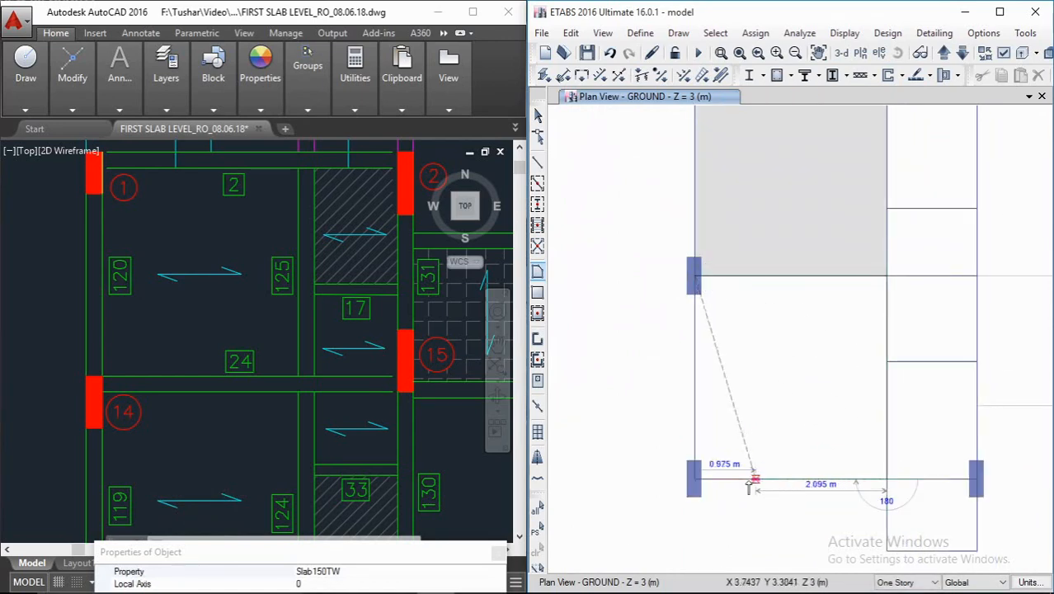
click(695, 480)
key(Return)
Step: Draw a SLAB150OW panel in the narrow strip beside the lowest large panel, from the bottom column line up to the short cross beam
drag(353, 561, 371, 274)
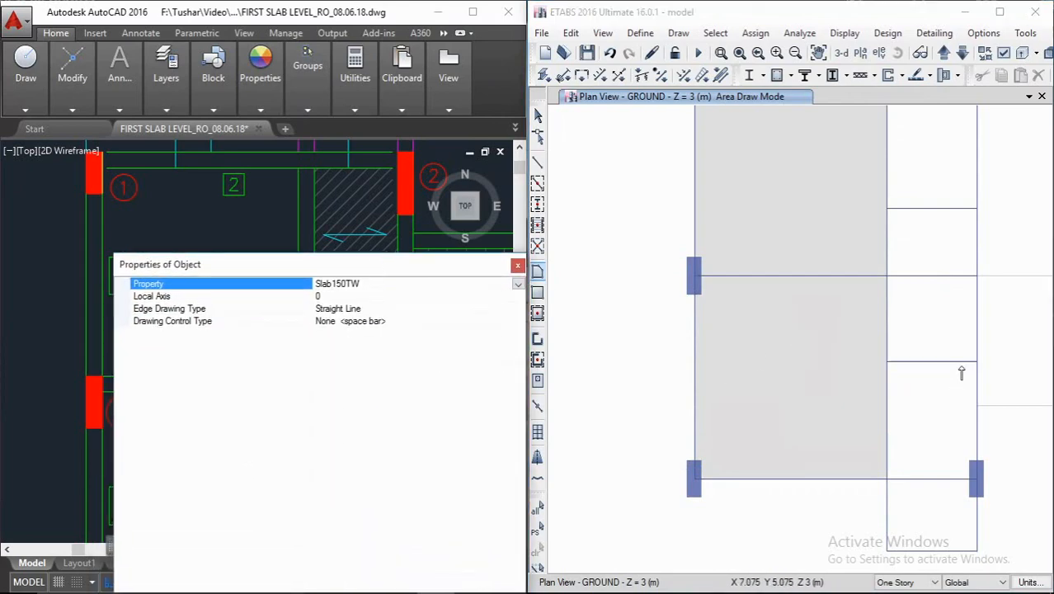
click(518, 285)
click(356, 337)
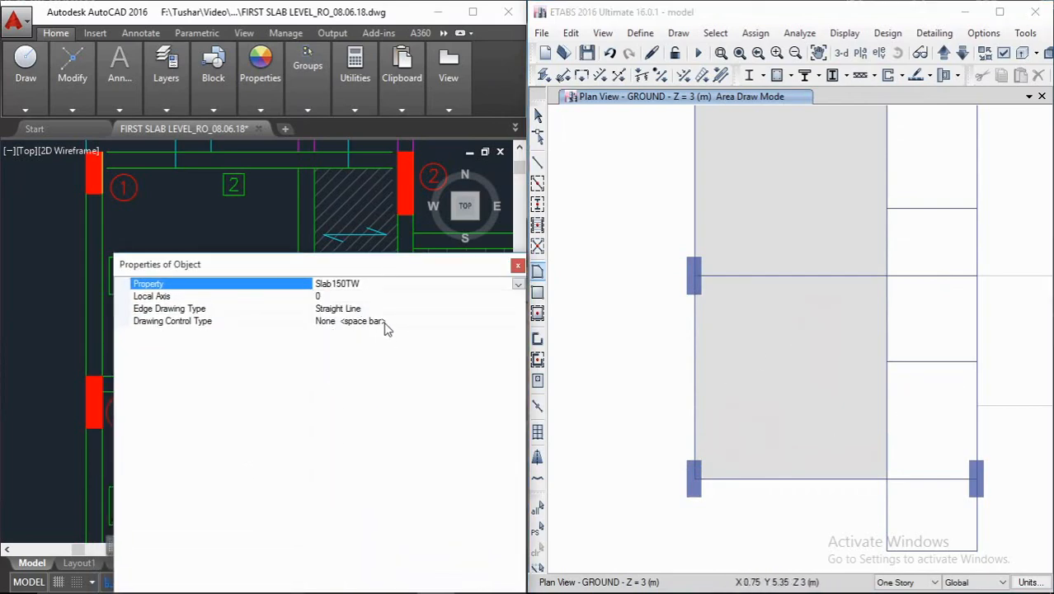
click(517, 285)
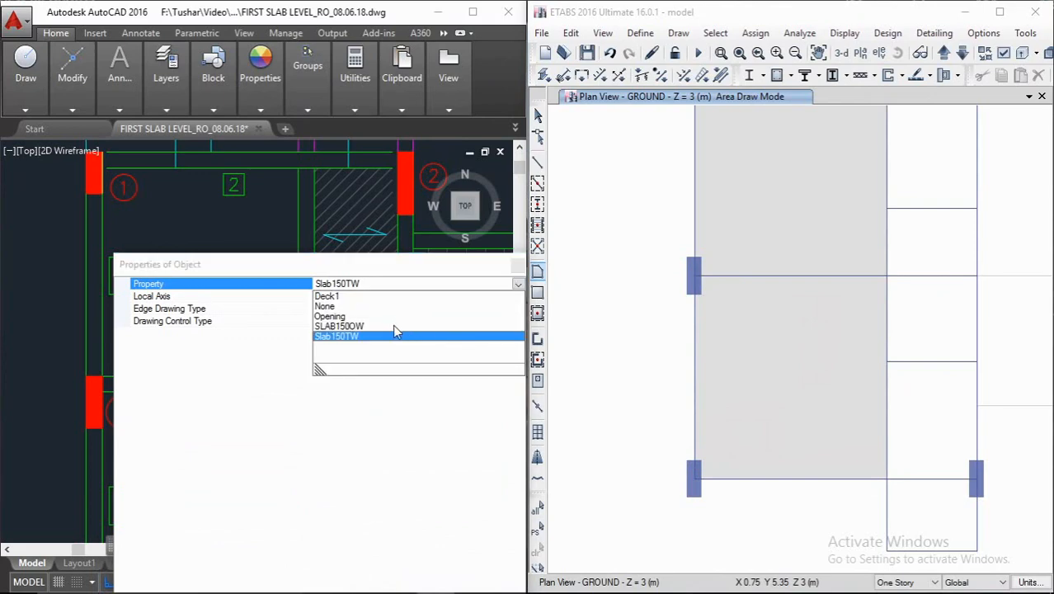
click(339, 326)
middle_drag(926, 442, 787, 348)
click(748, 385)
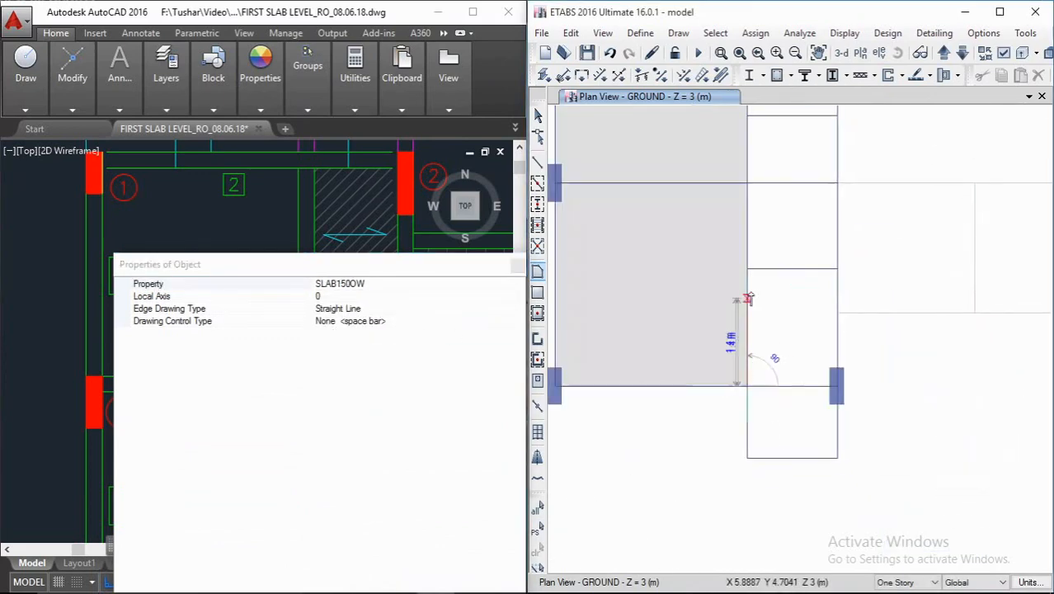
click(837, 386)
key(Return)
middle_drag(768, 328, 750, 386)
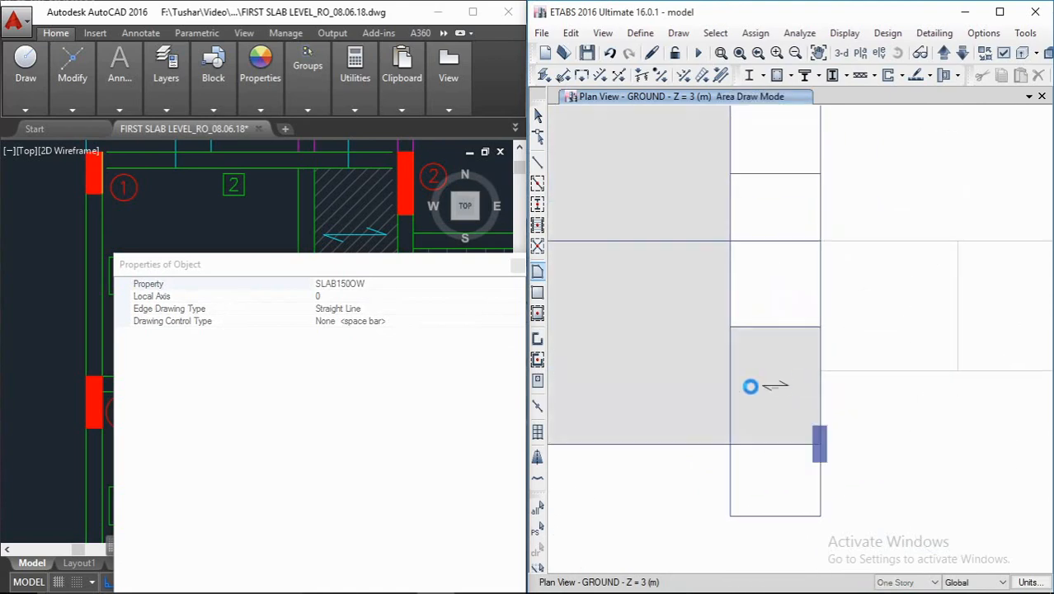
key(Escape)
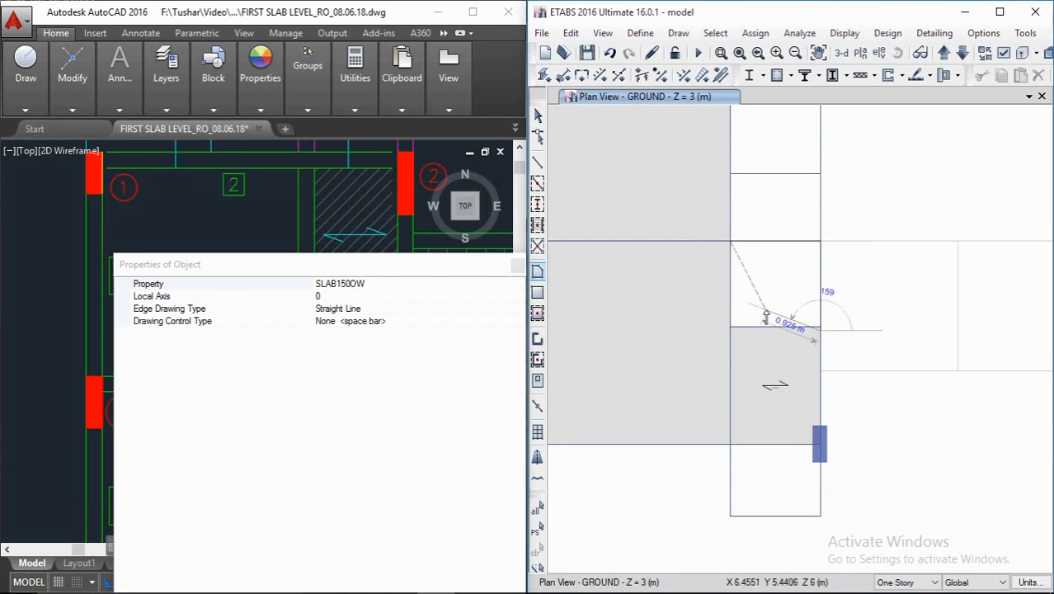
key(Return)
key(Escape)
click(802, 283)
key(Delete)
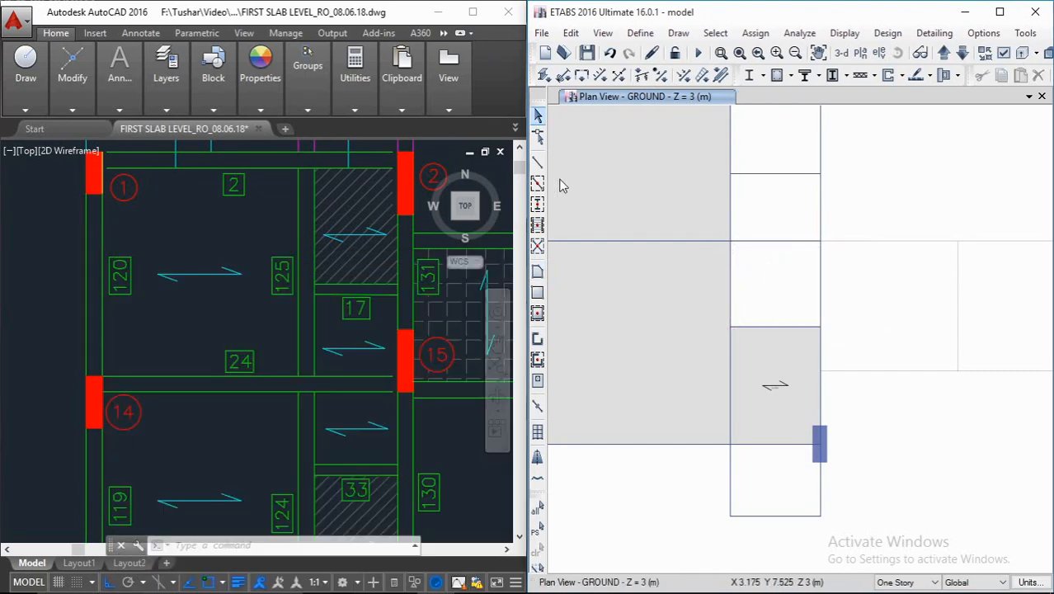
Step: Draw a SLAB150OW panel in the narrow strip directly above the first one, up to the next full-width beam line
click(537, 273)
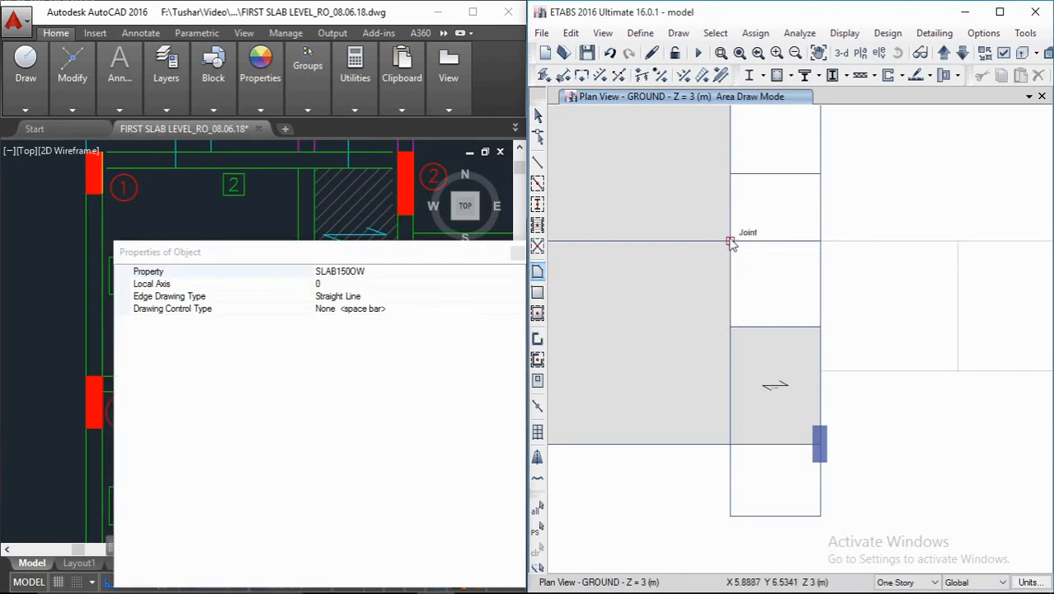
click(820, 328)
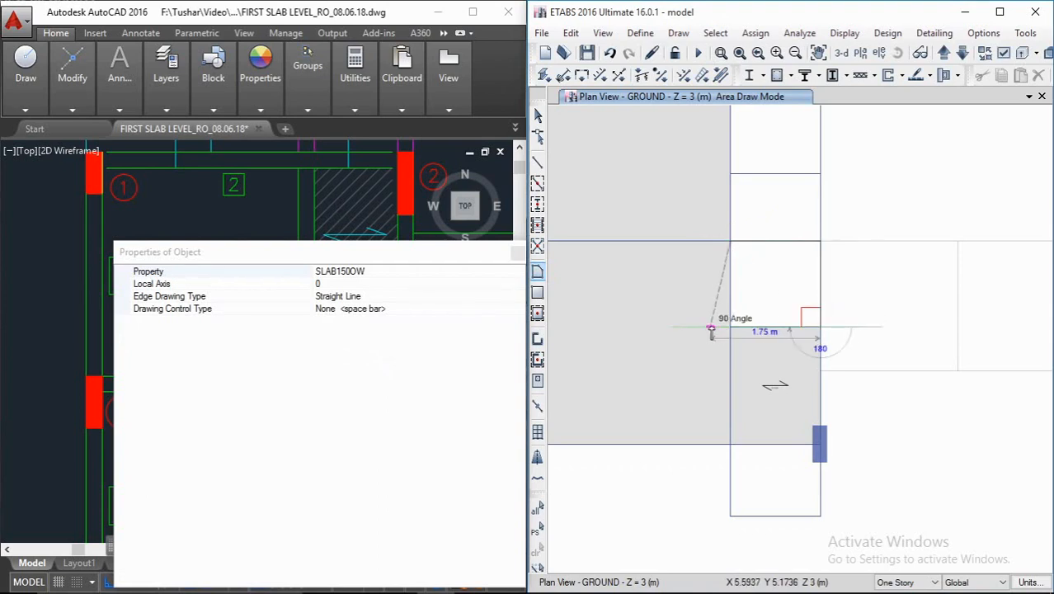
double_click(730, 328)
middle_drag(783, 212, 732, 445)
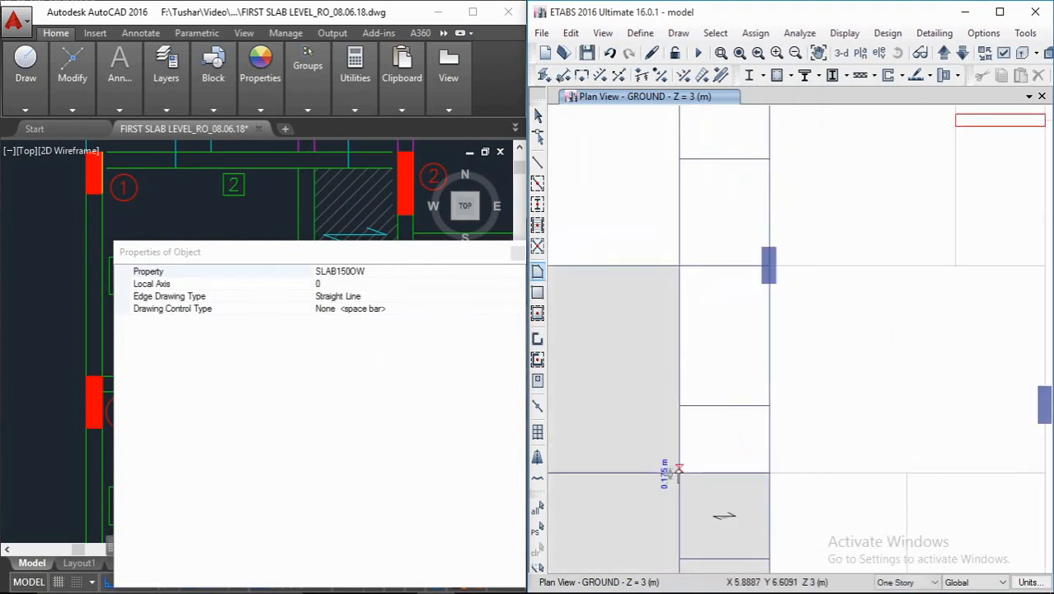
click(679, 470)
click(679, 406)
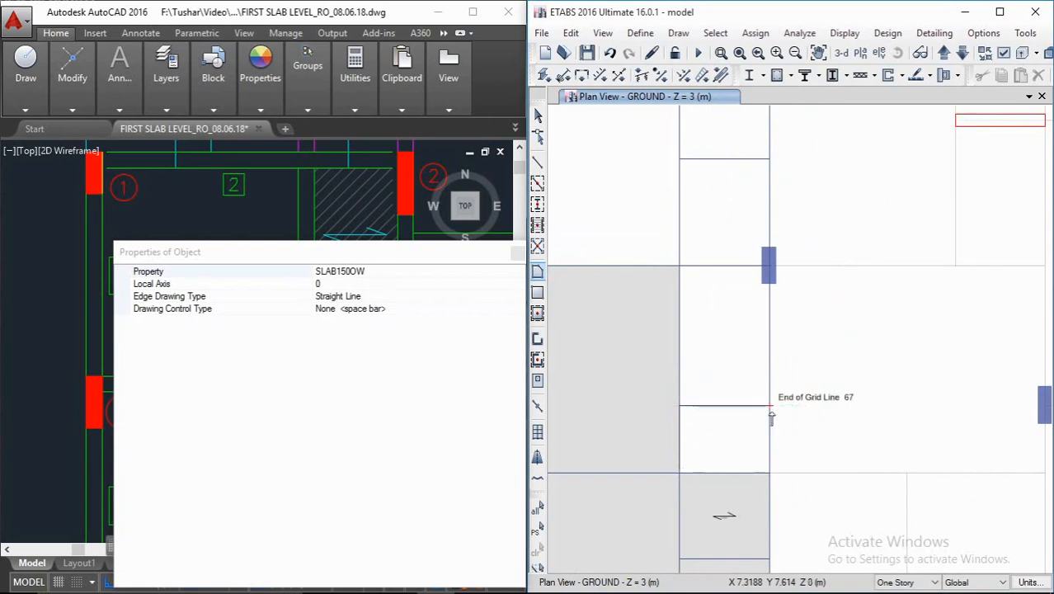
click(769, 406)
key(Escape)
key(Escape)
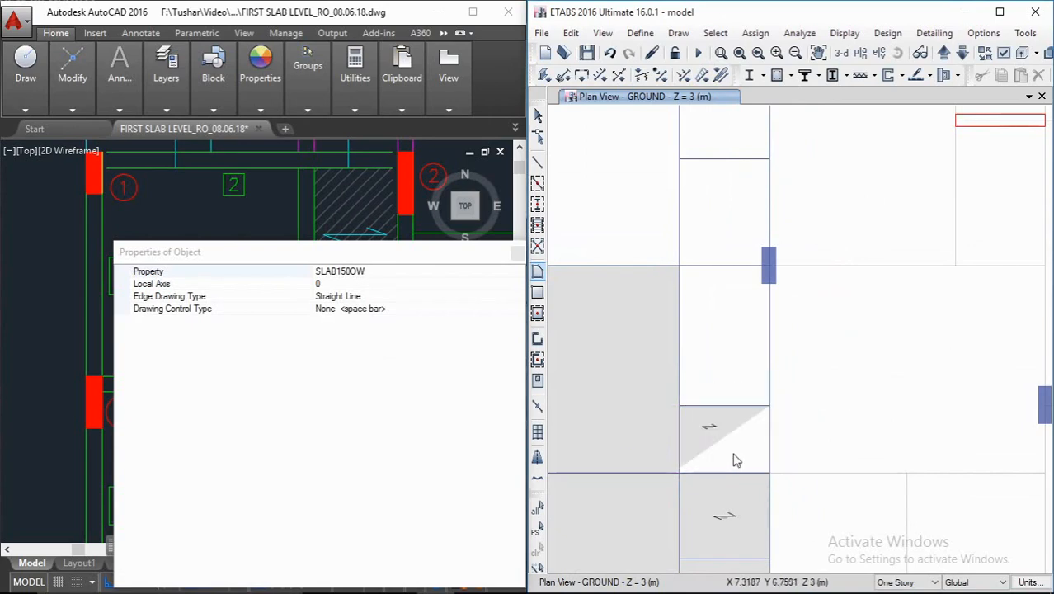
click(723, 433)
key(Delete)
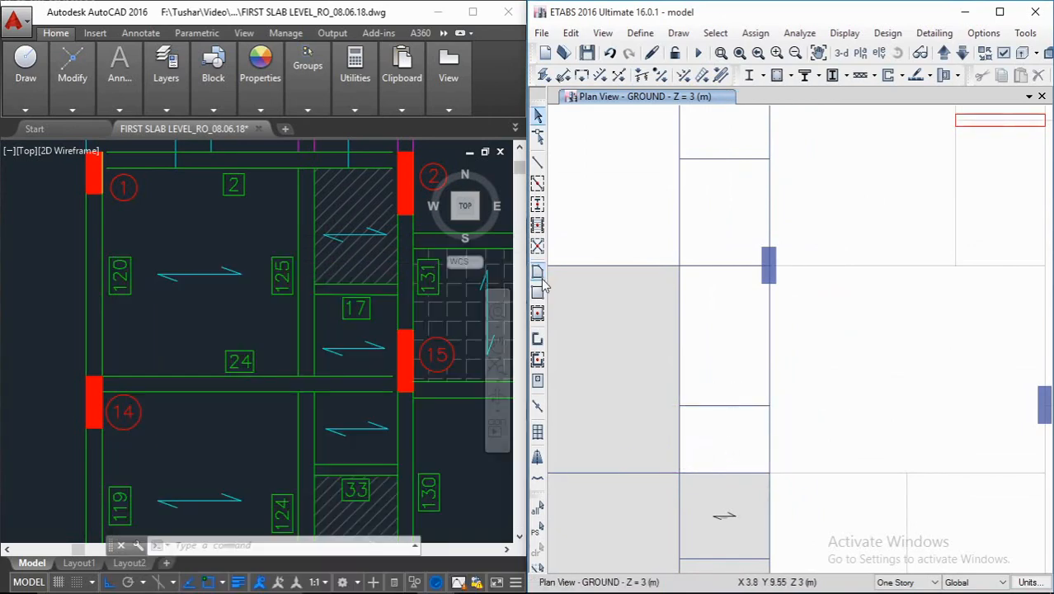
Step: Draw two 1.43 m wide SLAB150OW panels in the narrow strip, one below and one above the short beam on grid line 67
click(537, 271)
click(679, 406)
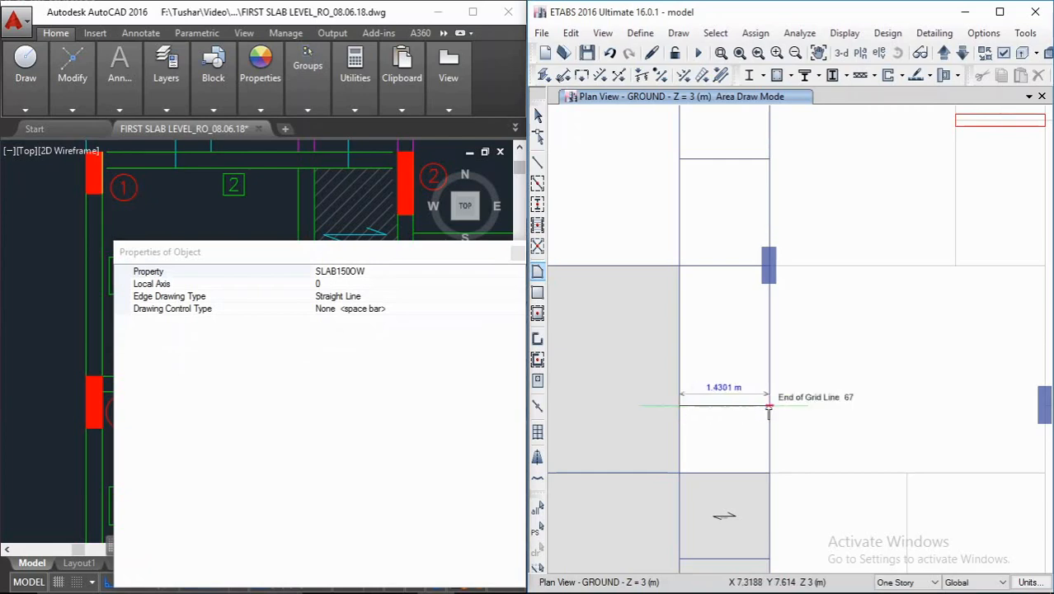
click(769, 406)
click(770, 473)
click(679, 474)
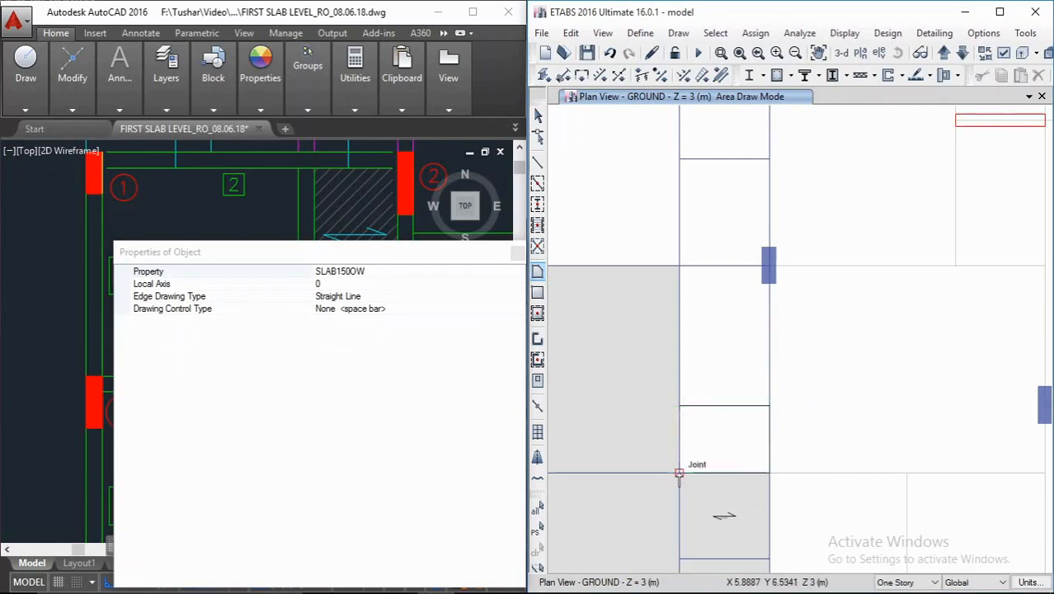
key(Return)
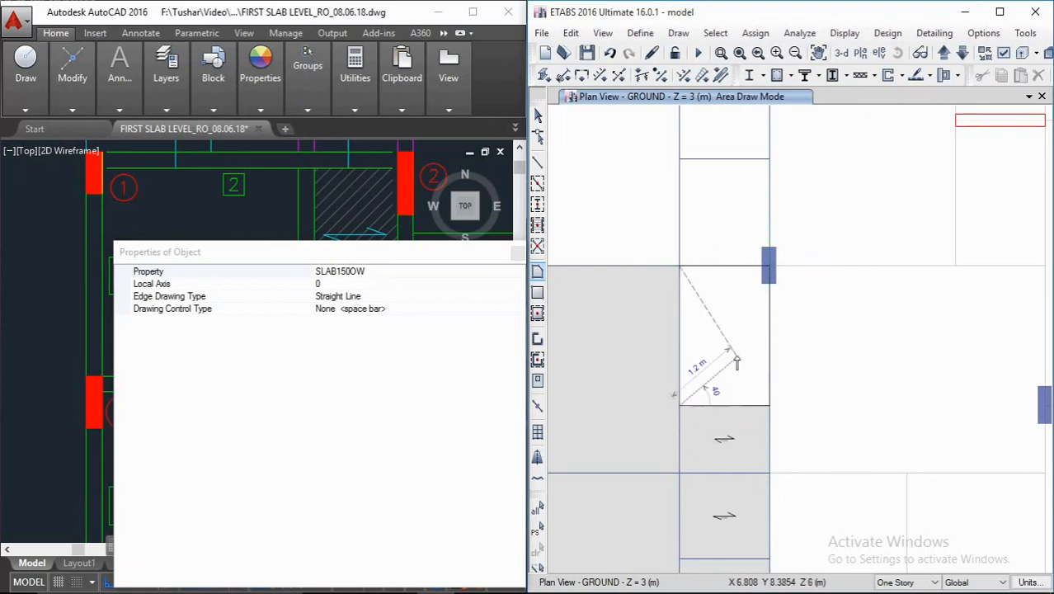
key(Return)
Step: Draw a 1.43 m wide SLAB150OW panel in the narrow strip from grid line 78 down to the column line below
middle_drag(718, 306, 686, 536)
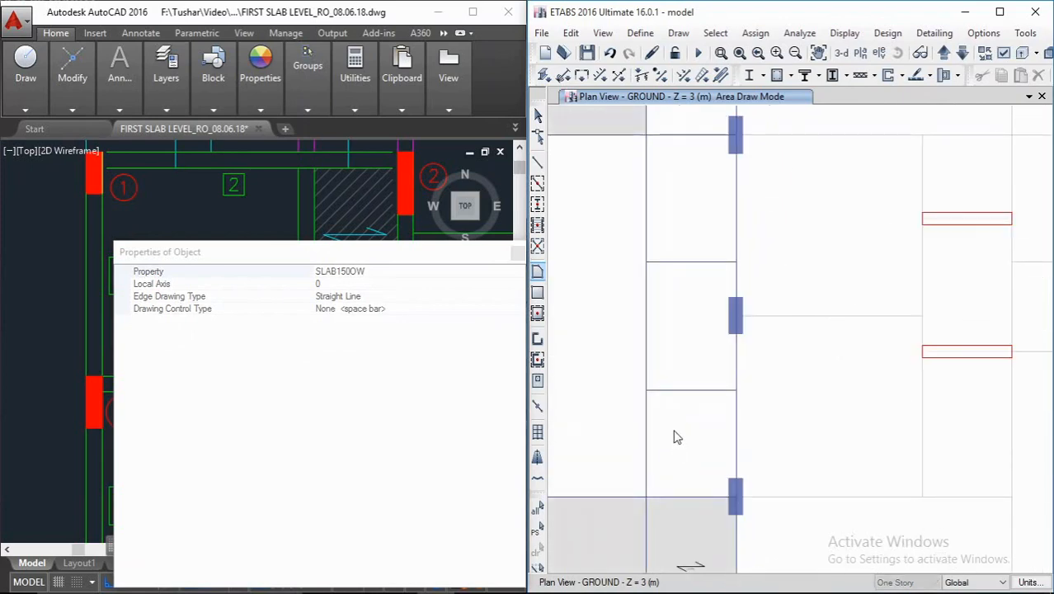
click(647, 392)
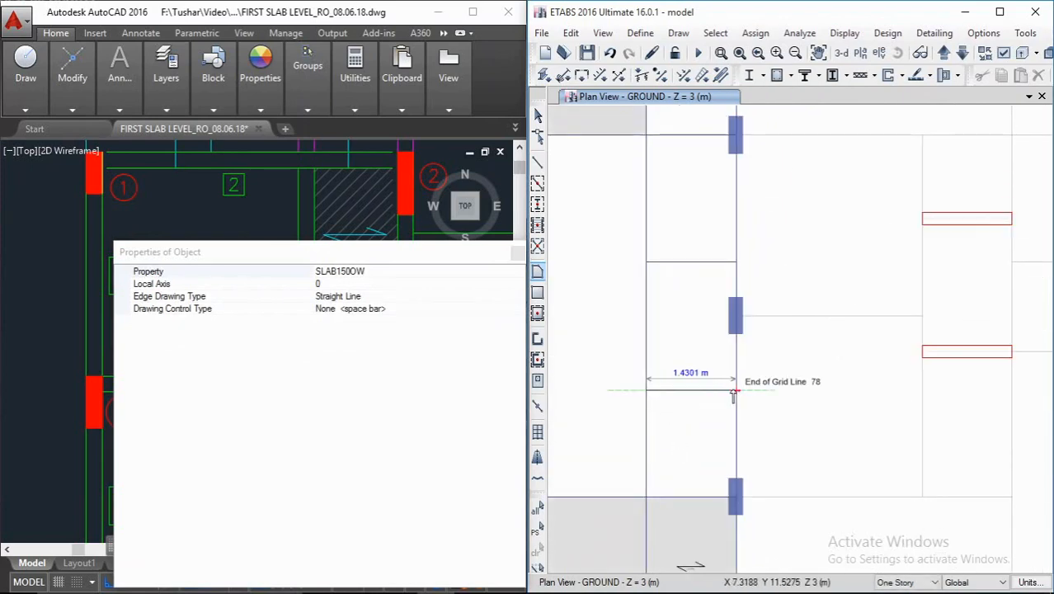
click(736, 497)
click(647, 498)
key(Return)
Step: Draw a 1.43 m wide SLAB150OW panel in the narrow strip from grid line 86 up to the column line above
middle_drag(688, 326, 687, 450)
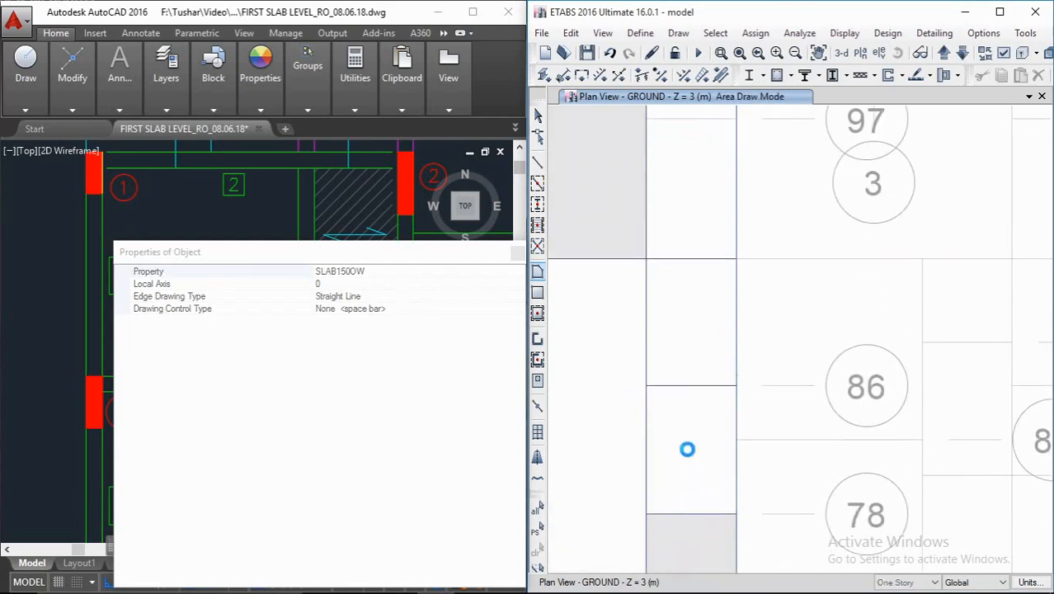
click(646, 388)
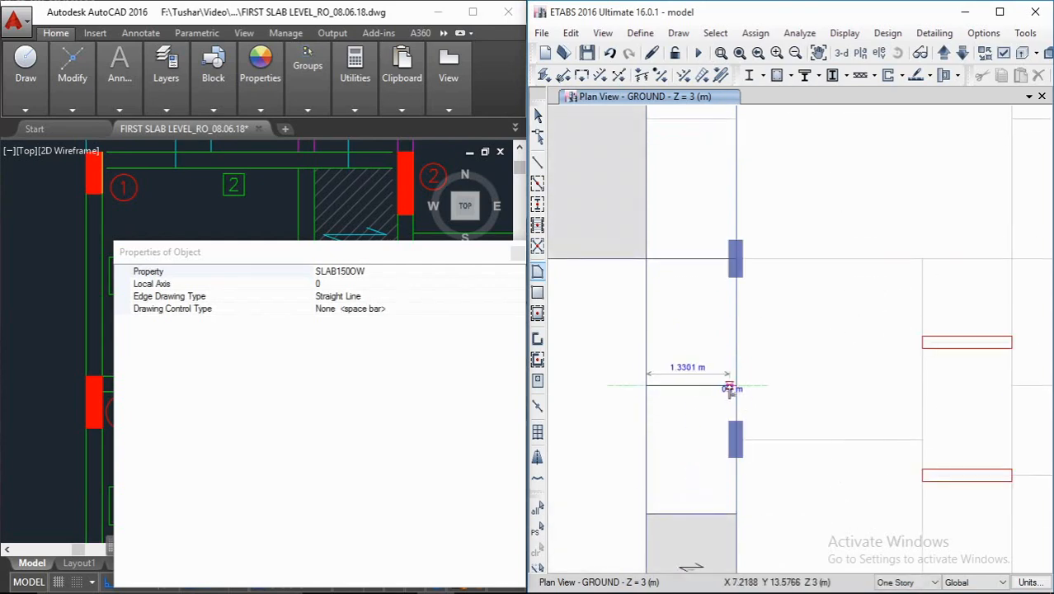
click(735, 386)
click(736, 261)
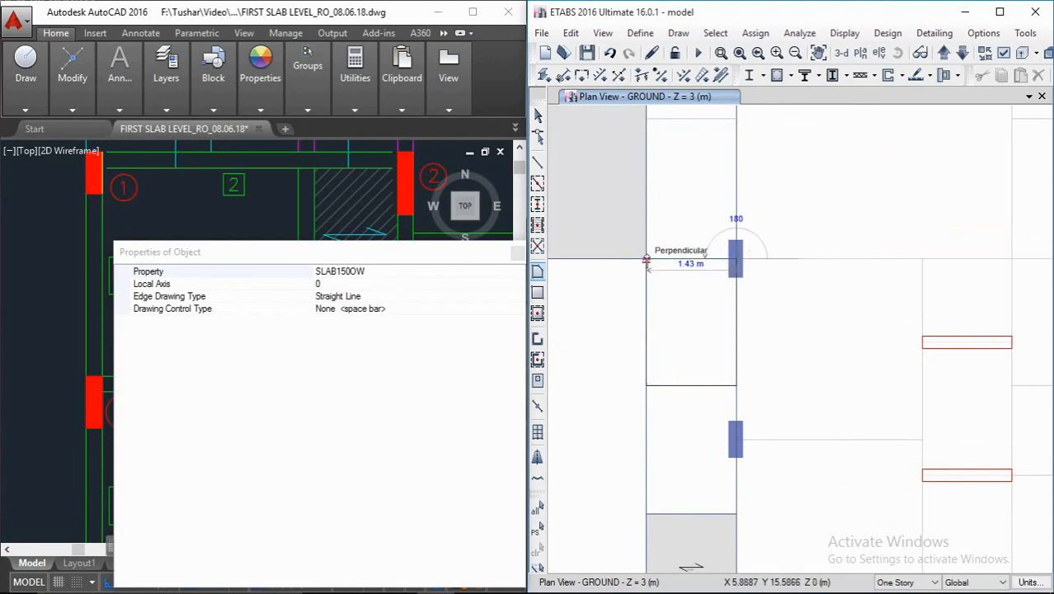
double_click(645, 260)
Step: Draw a 1.43 m wide SLAB150OW panel in the narrow strip from grid line 97 down to the column line below
middle_drag(694, 228, 683, 431)
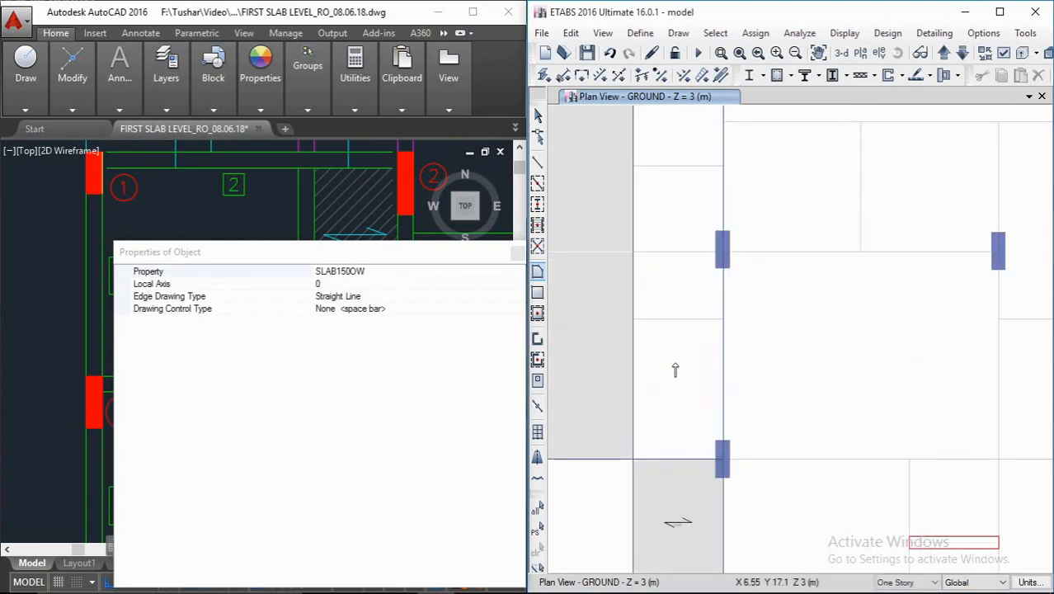
click(632, 321)
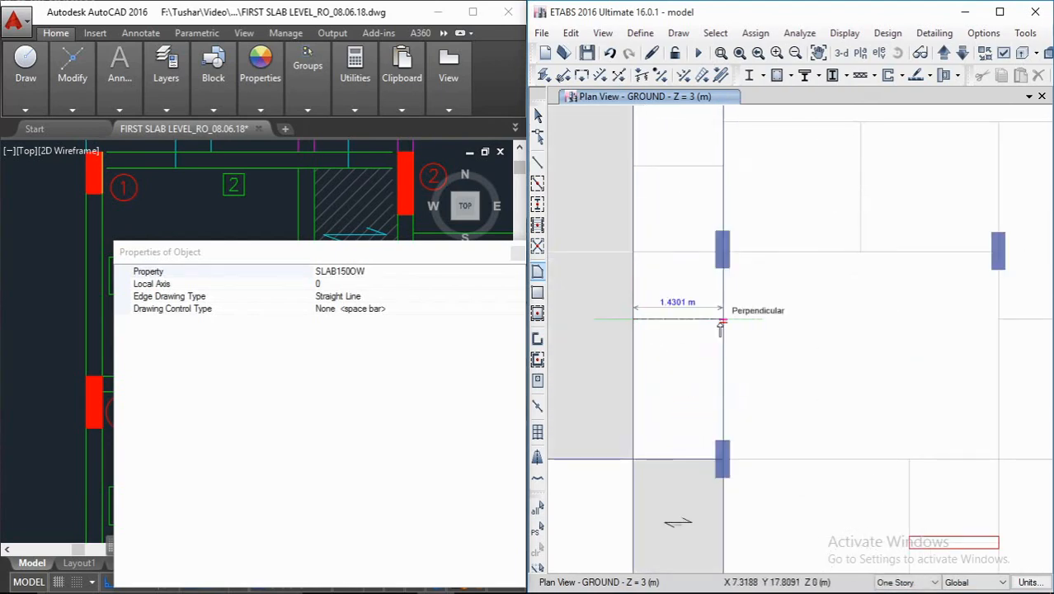
click(724, 319)
click(724, 459)
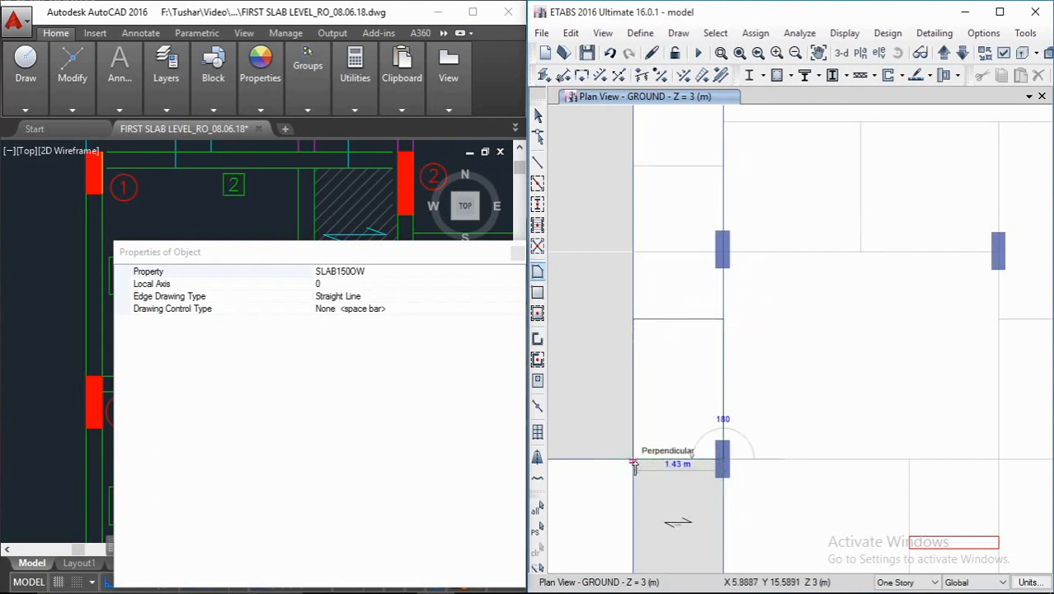
click(633, 458)
key(Return)
Step: Draw a 1.08 m deep SLAB150OW panel in the narrow strip from grid line 97 up to the next column line
middle_drag(694, 368, 691, 529)
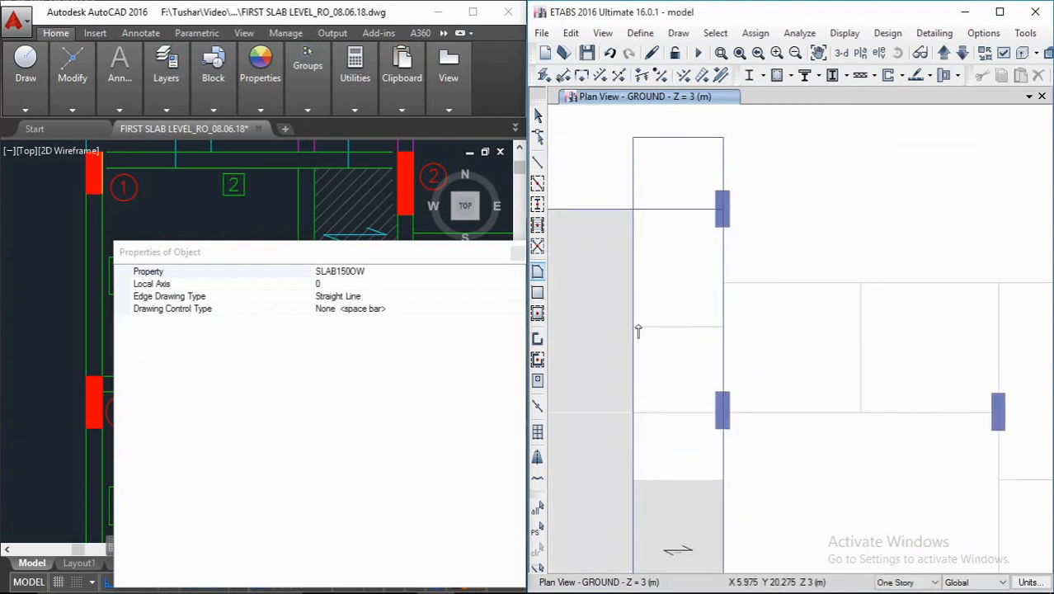
click(633, 412)
click(723, 416)
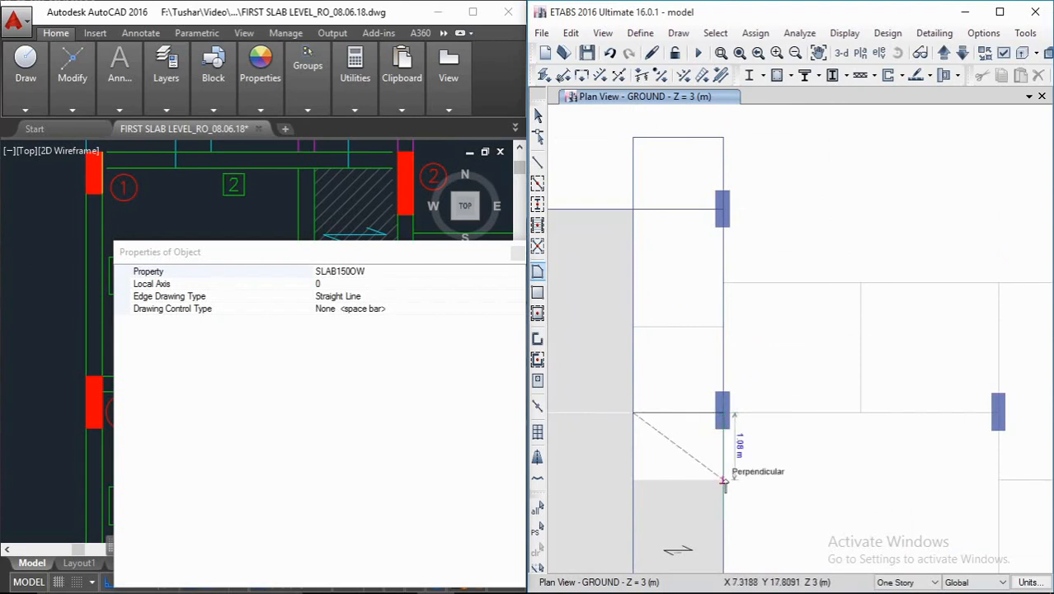
click(723, 480)
click(632, 481)
key(Return)
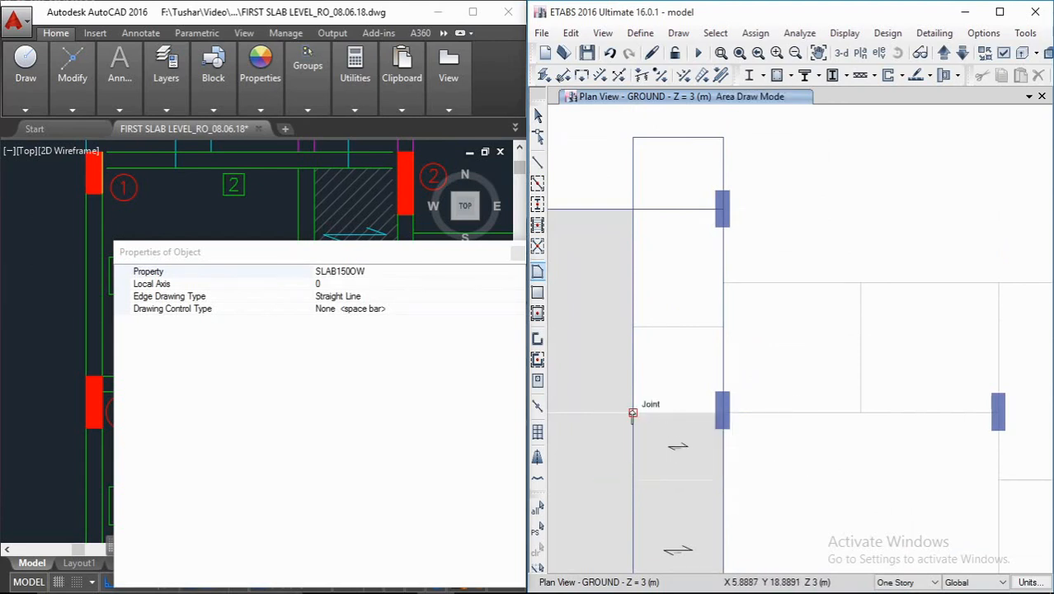
Step: Draw a SLAB150OW panel in the narrow strip directly above the 1.08 m deep one, from the column line to the next cross grid line
click(633, 412)
click(633, 328)
click(723, 327)
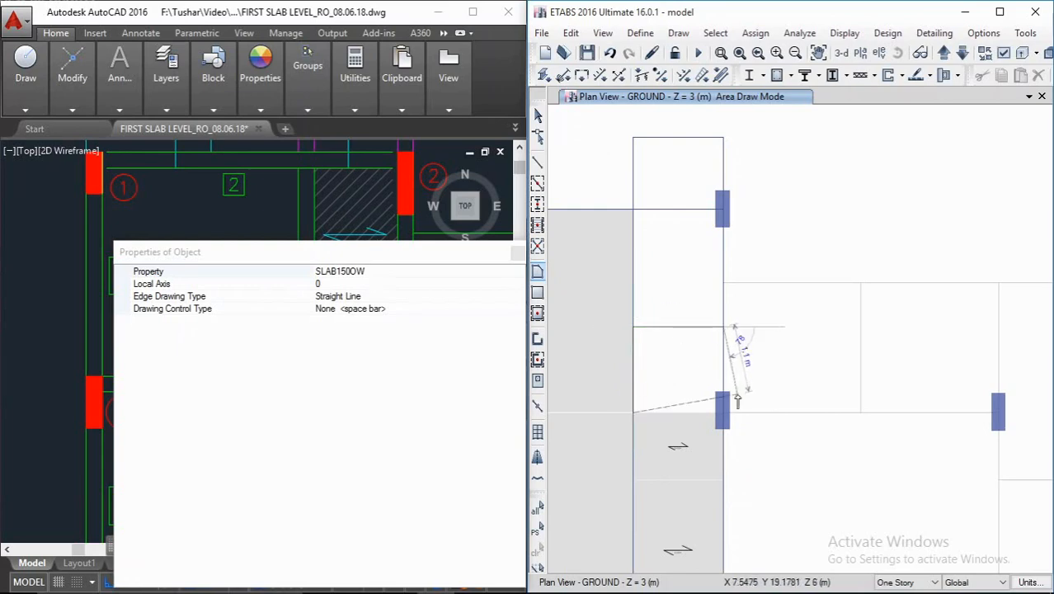
click(722, 414)
key(Return)
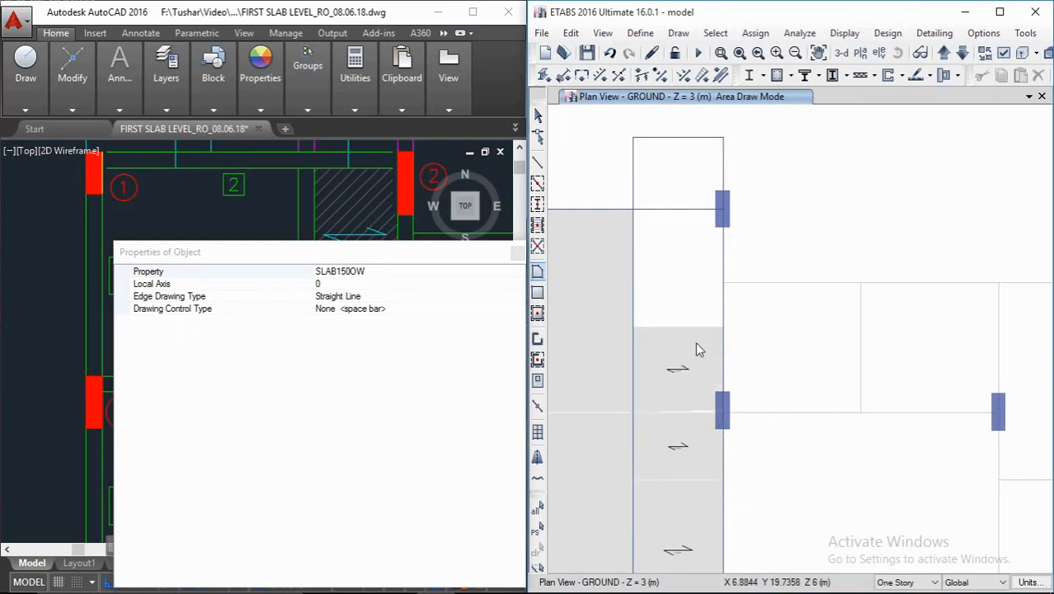
Step: Draw a 1.865 m deep SLAB150OW panel in the narrow strip, above the last panel up to the beam line at the upper column
click(633, 327)
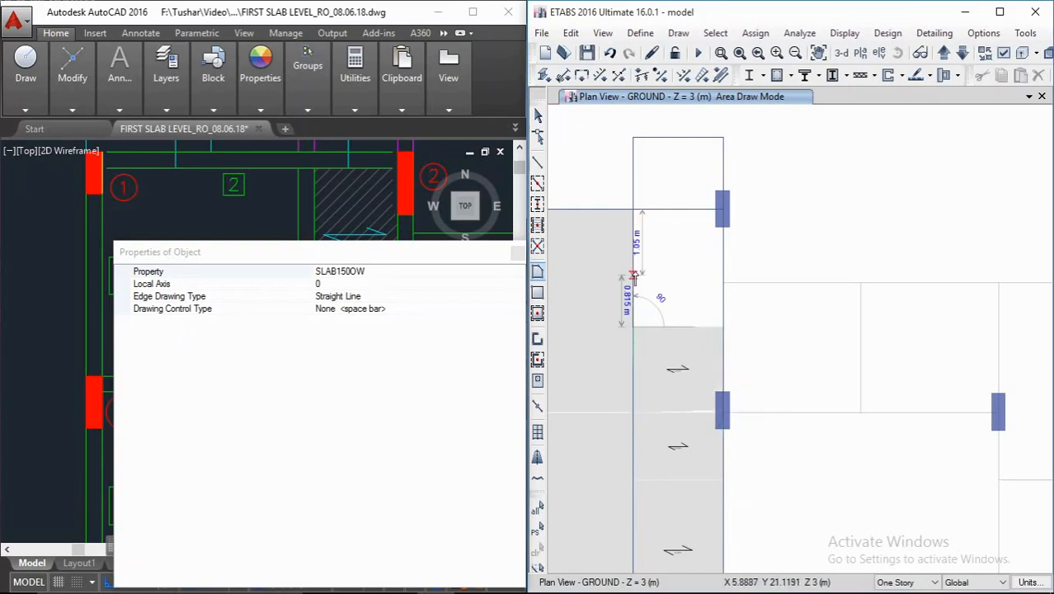
click(633, 211)
click(724, 210)
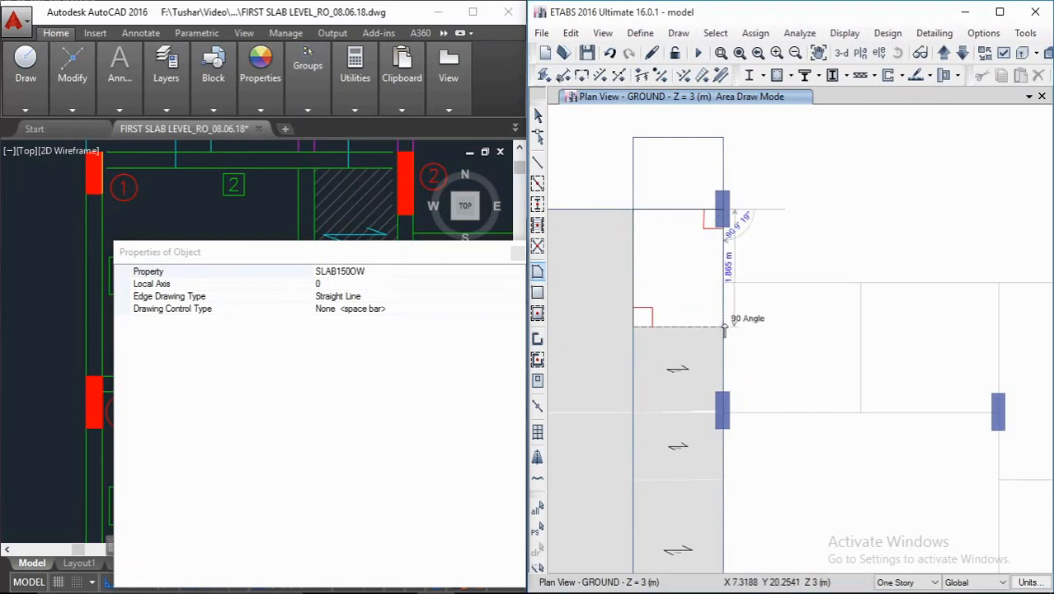
click(724, 327)
middle_drag(730, 367, 803, 249)
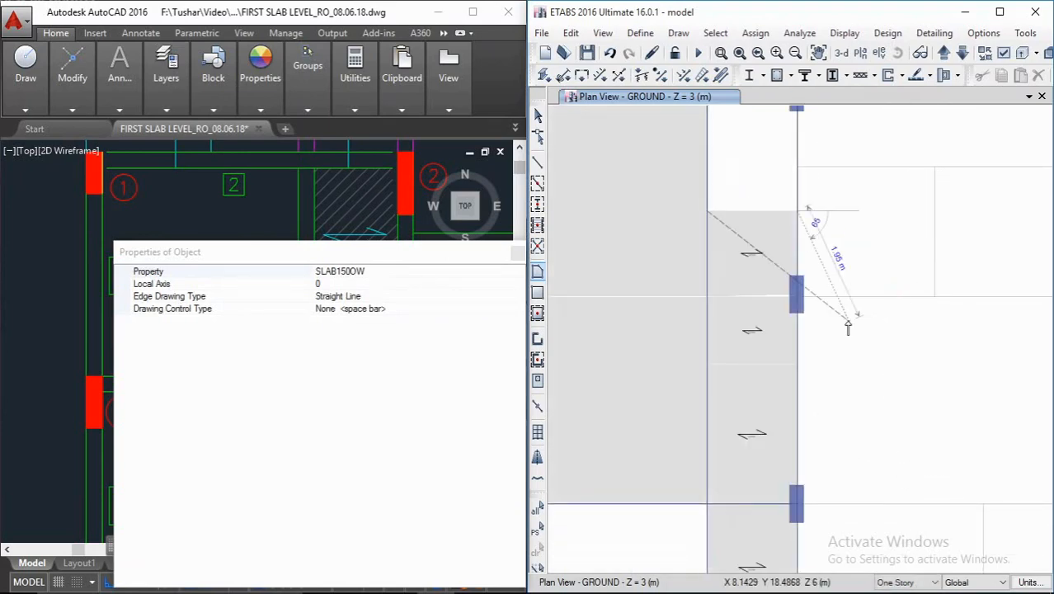
key(Return)
key(Escape)
Step: Examine the shared edge of the two SLAB150OW panels that meet at the middle column of the narrow strip
mouse_move(759, 323)
middle_down()
mouse_move(808, 357)
mouse_move(797, 358)
middle_up()
scroll(808, 357, down, 3)
scroll(811, 352, up, 3)
scroll(797, 357, up, 6)
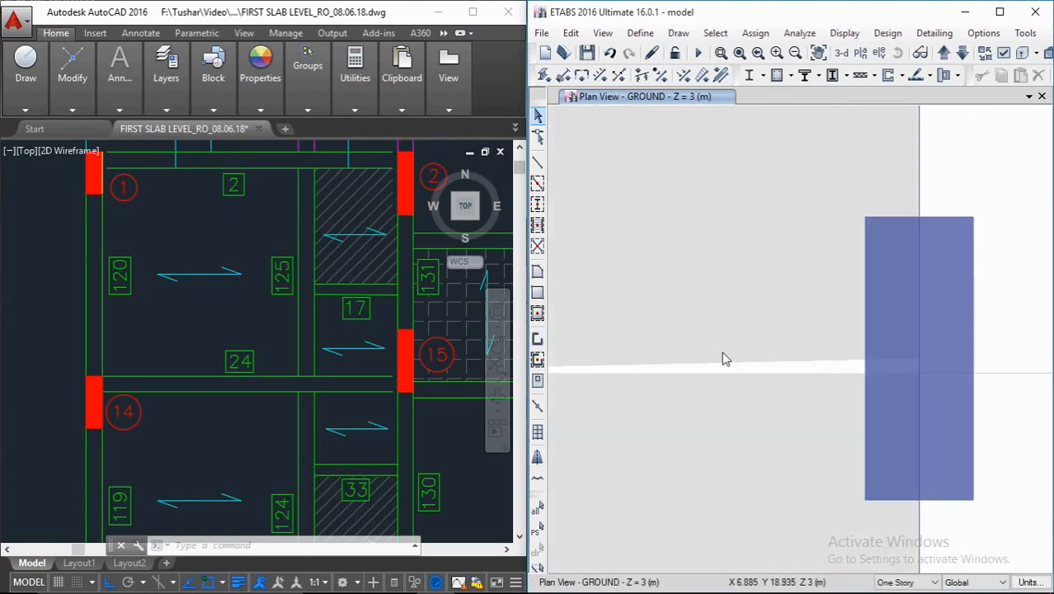
click(849, 301)
scroll(729, 297, down, 5)
middle_drag(729, 297, 686, 283)
click(728, 328)
scroll(722, 328, up, 5)
click(537, 138)
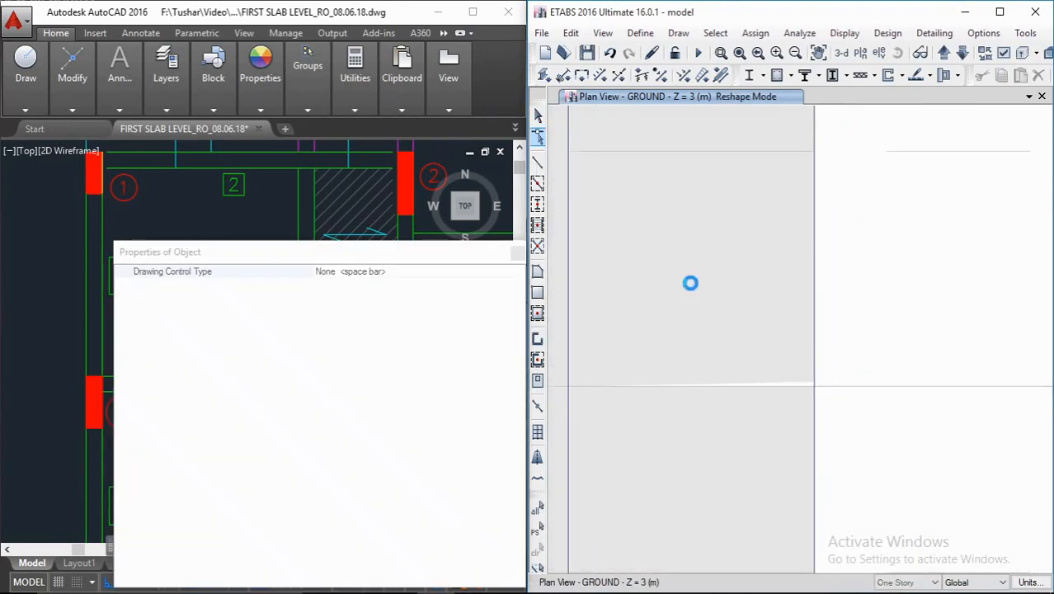
click(713, 296)
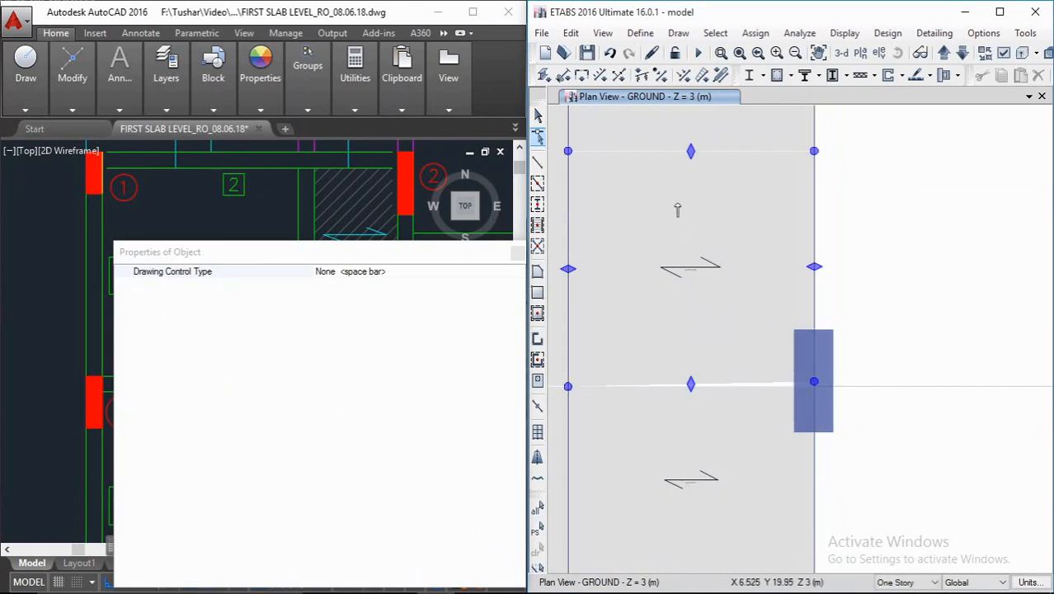
key(Escape)
Step: Reshape the SLAB150OW panel above the middle column's grid line by moving its lower corner at the column down onto that line
click(540, 139)
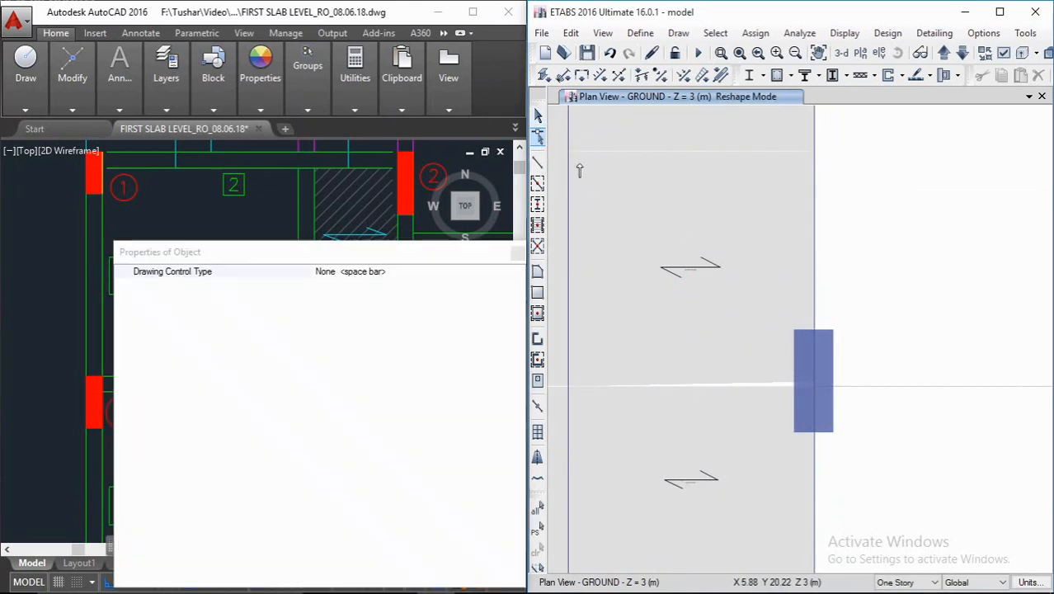
click(720, 294)
scroll(781, 381, up, 3)
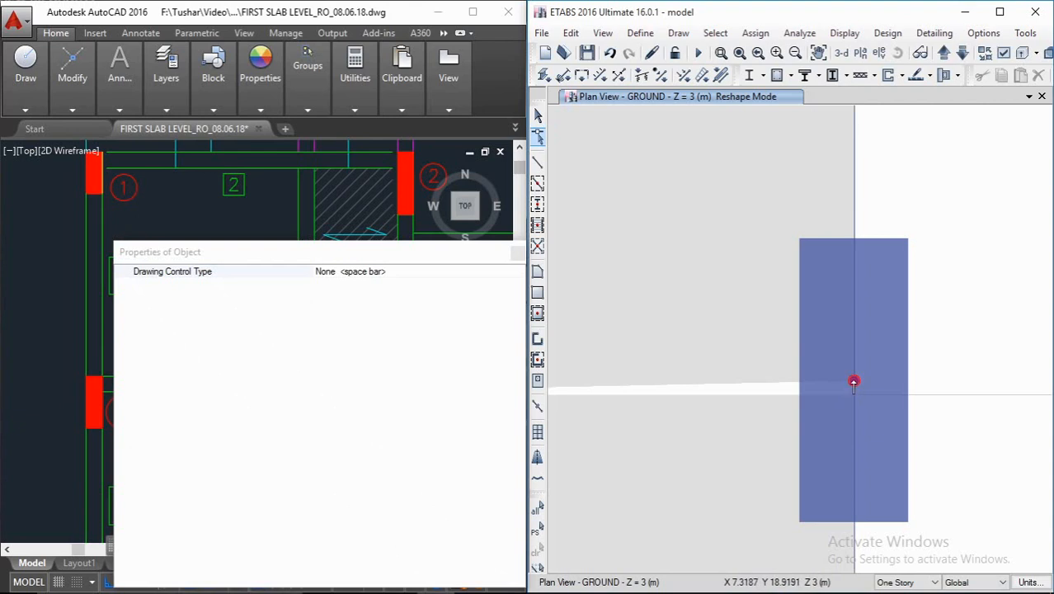
drag(854, 382, 855, 393)
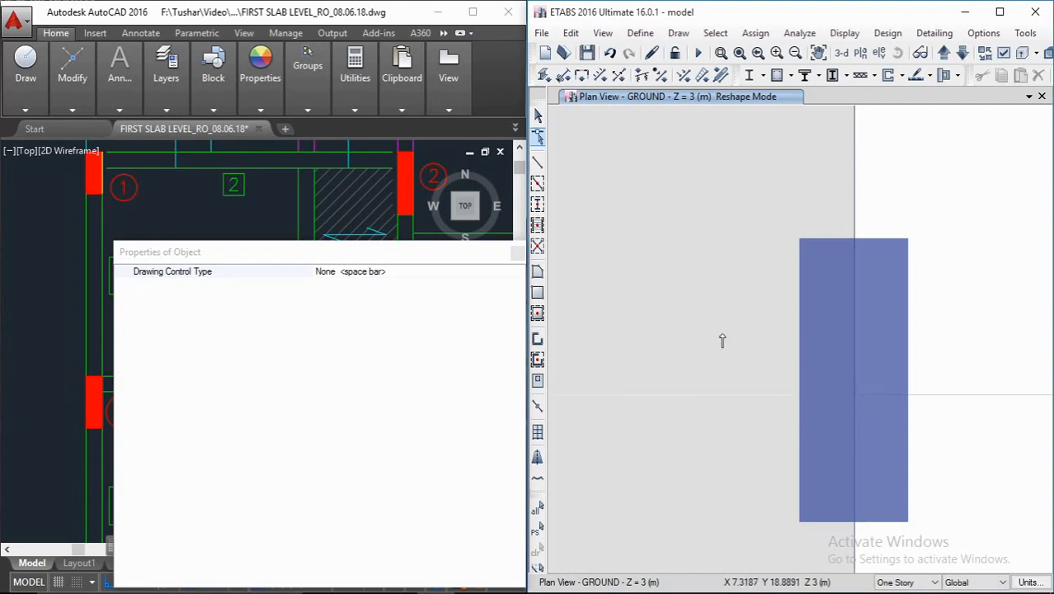
key(Escape)
scroll(694, 325, down, 5)
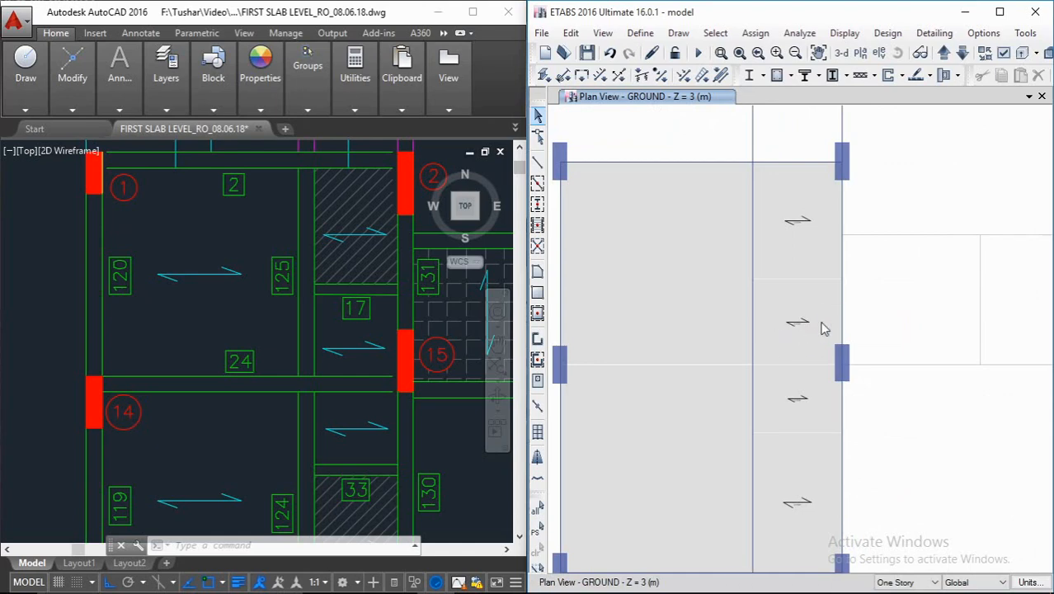
middle_drag(821, 328, 835, 331)
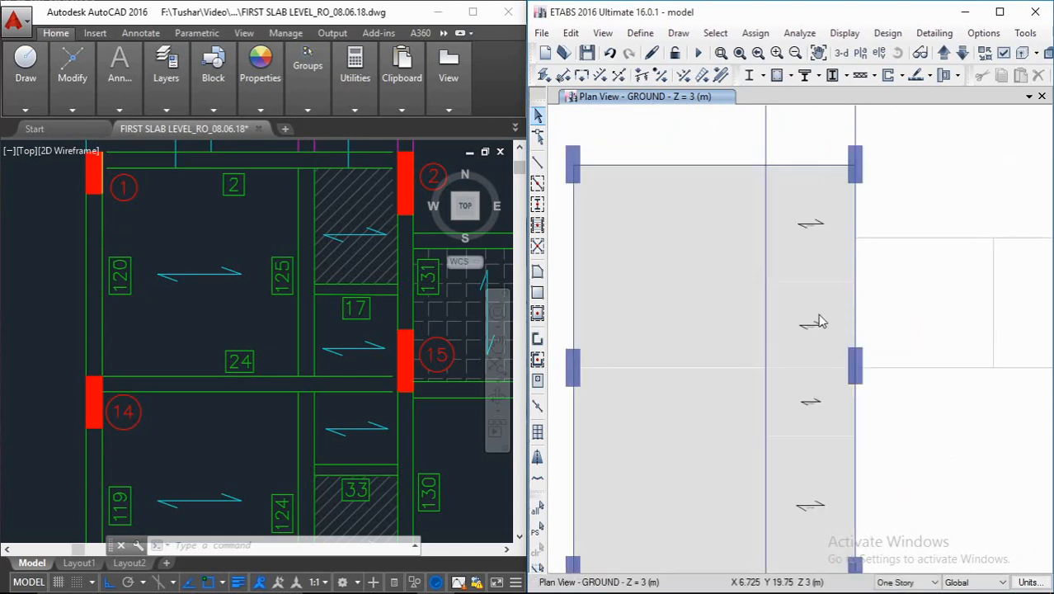
click(537, 137)
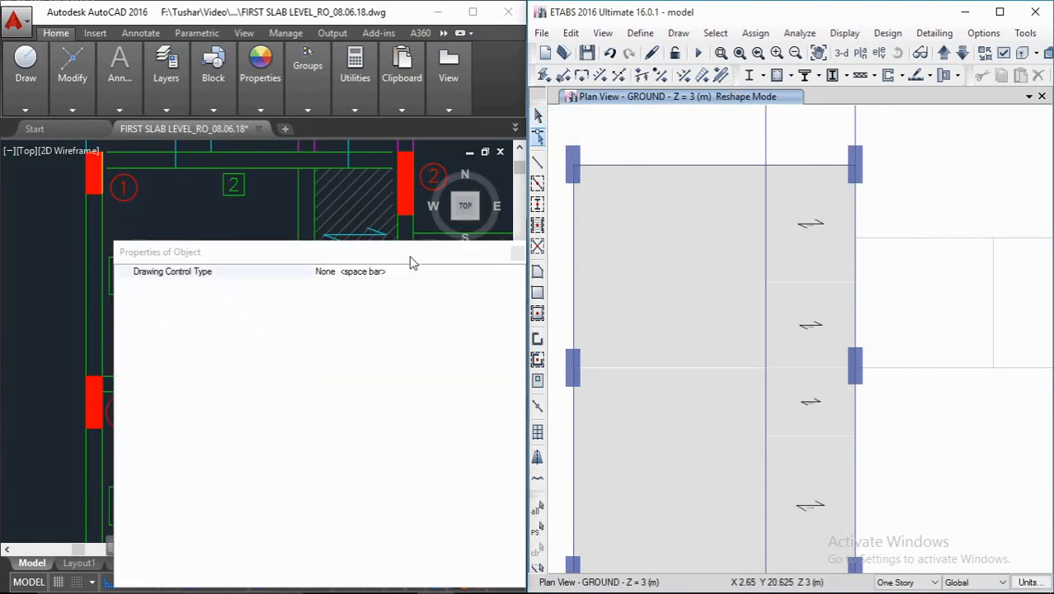
scroll(869, 296, down, 4)
key(Escape)
Step: Review the slab, beam and wall layout across the whole GROUND plan
middle_drag(828, 278, 781, 259)
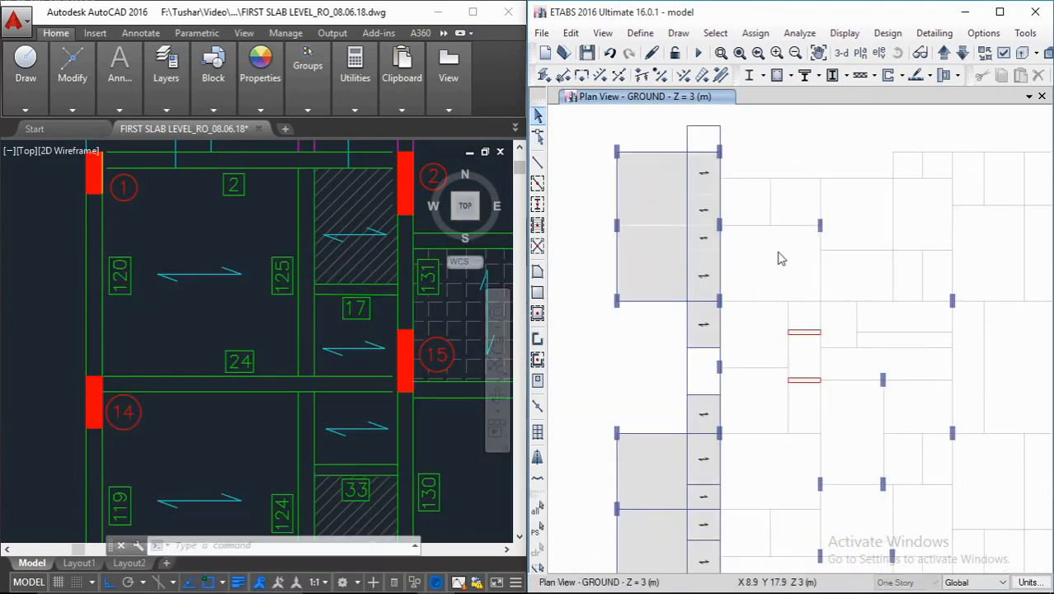
scroll(812, 306, down, 3)
middle_drag(948, 228, 716, 230)
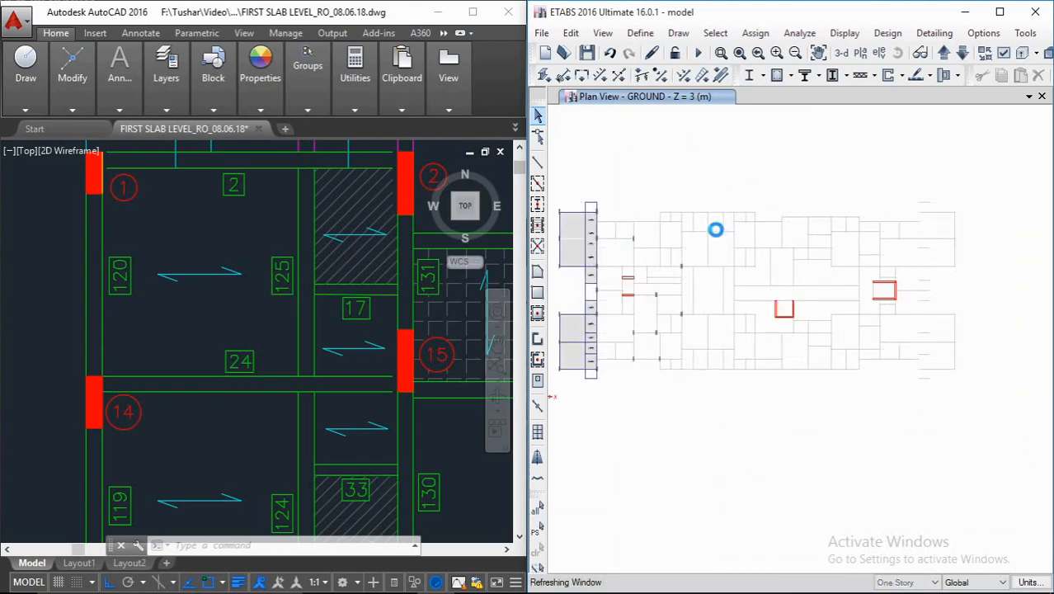
middle_drag(670, 260, 702, 264)
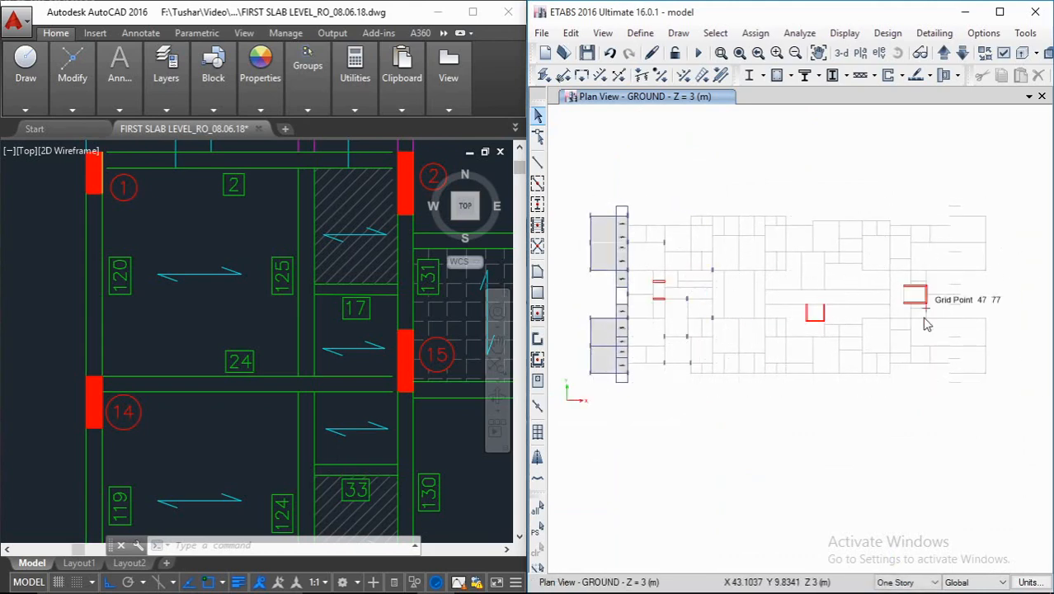
middle_drag(821, 317, 821, 335)
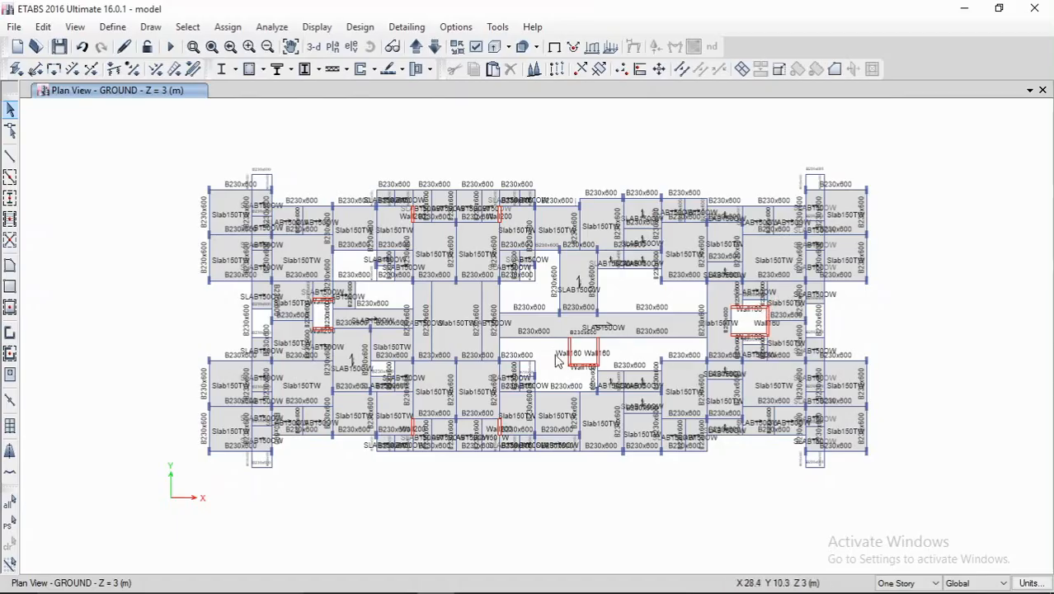
middle_drag(557, 274, 492, 285)
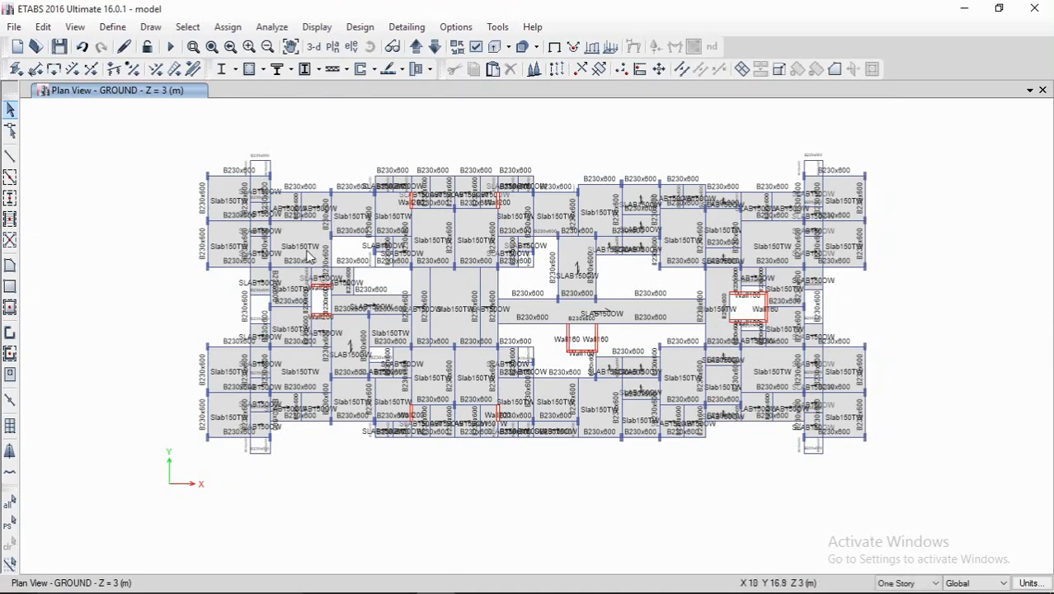
scroll(310, 257, up, 3)
scroll(499, 273, down, 3)
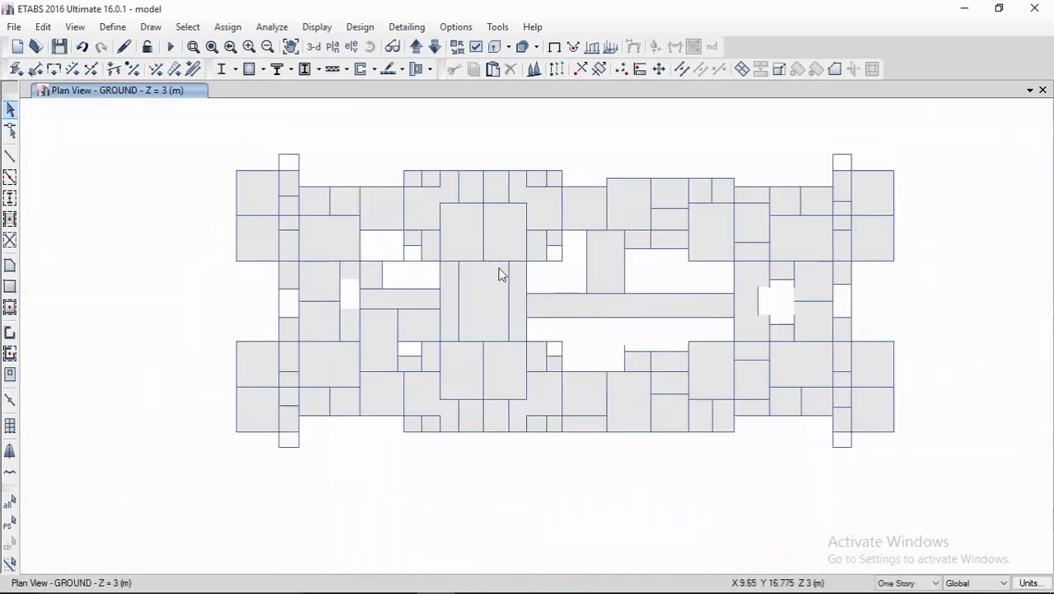
middle_drag(499, 273, 469, 273)
middle_drag(647, 259, 569, 245)
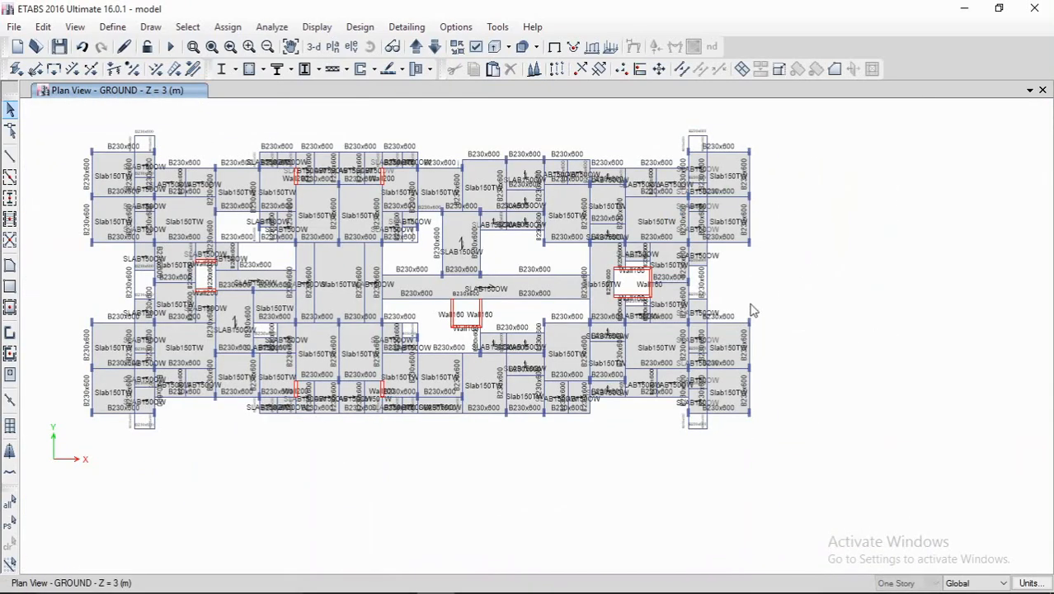
Step: Hide the shell and frame section labels in the ground-floor plan view
middle_drag(720, 279, 740, 268)
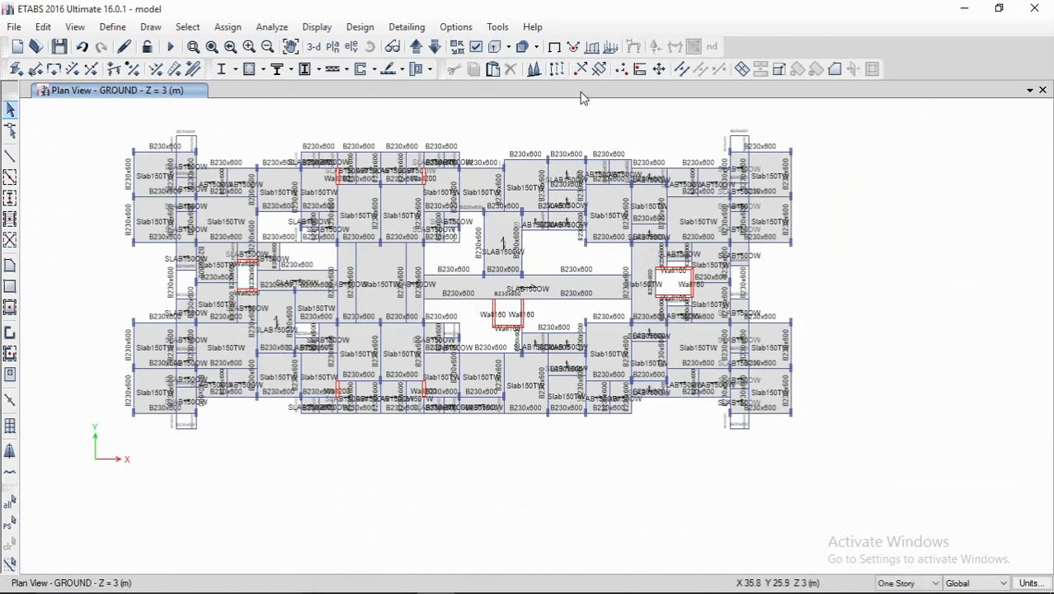
click(476, 46)
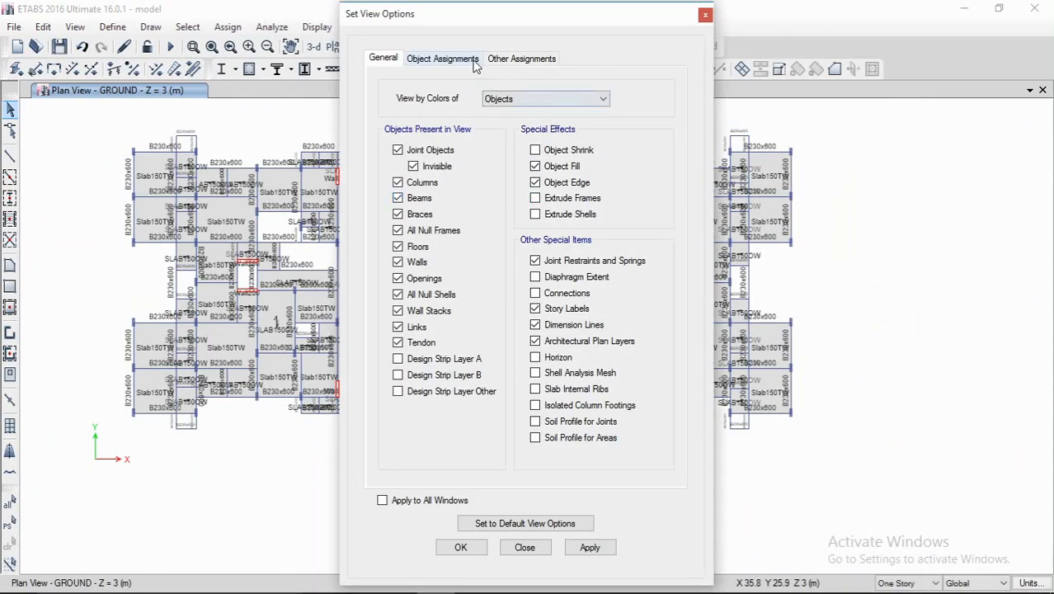
click(446, 59)
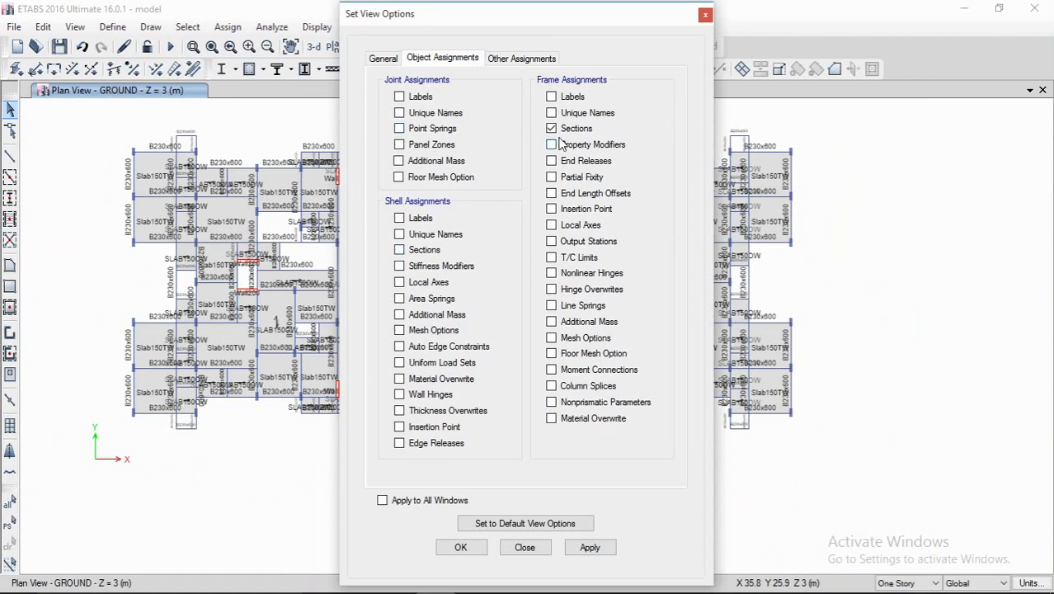
click(591, 547)
click(540, 547)
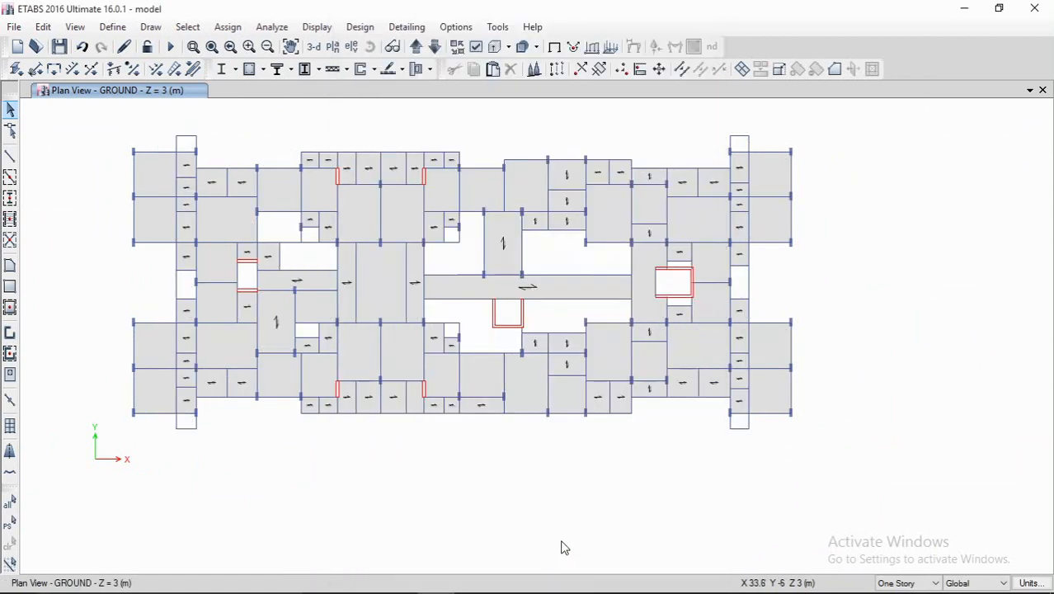
Step: Examine the layout of slabs, beams, columns and walls across the ground-floor plan
middle_drag(569, 472, 633, 468)
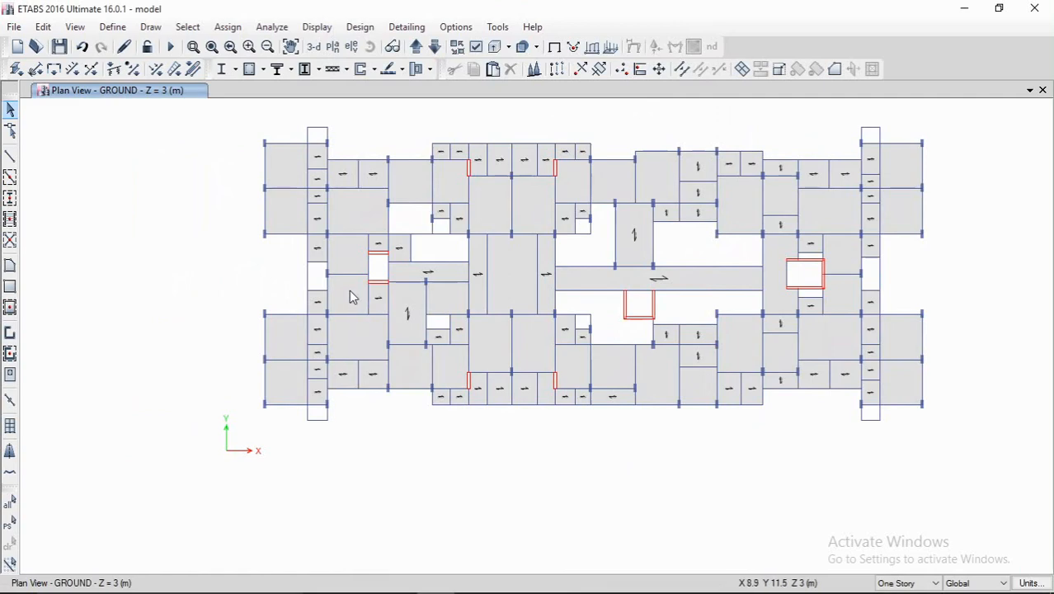
middle_drag(353, 296, 310, 346)
scroll(304, 295, up, 2)
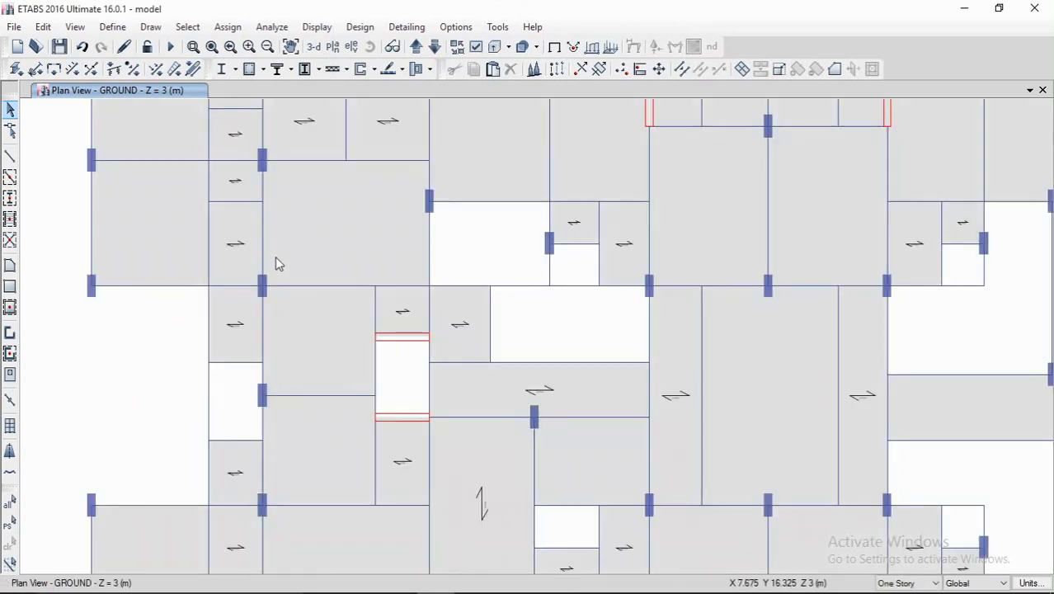
scroll(280, 262, down, 2)
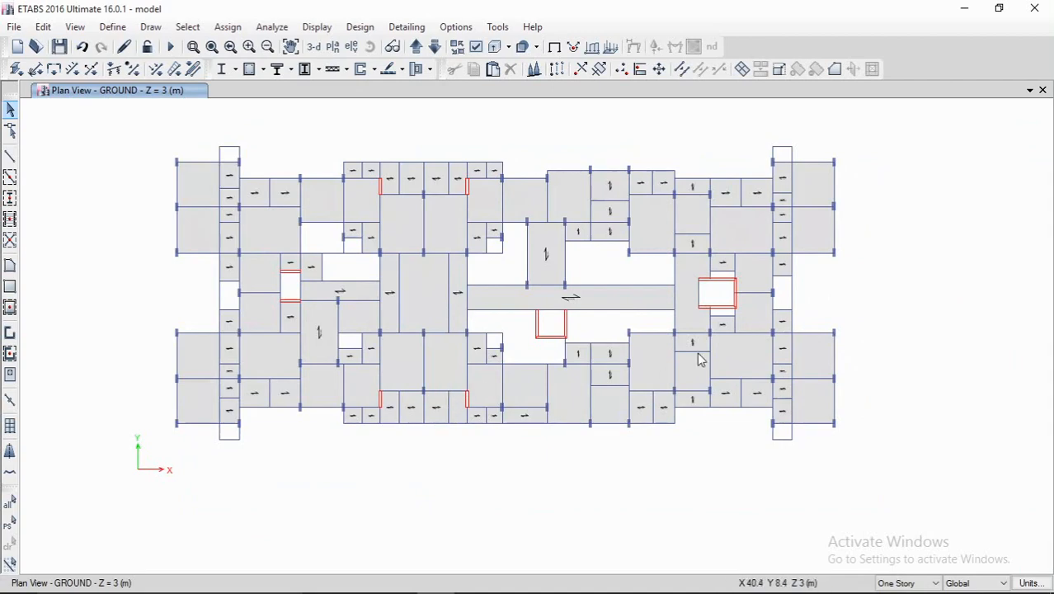
middle_drag(722, 345, 913, 296)
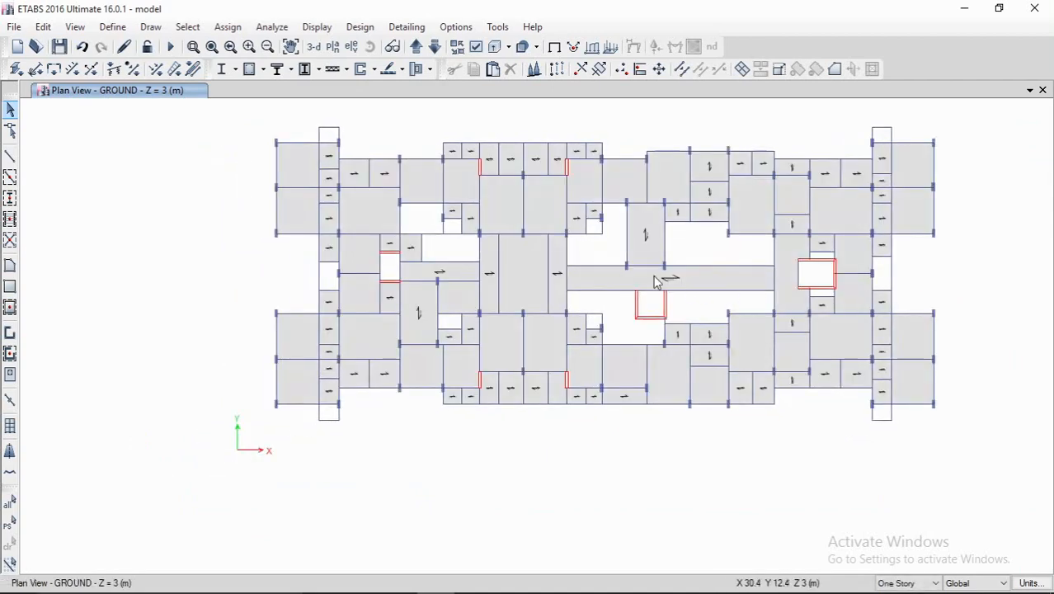
middle_drag(638, 235, 605, 246)
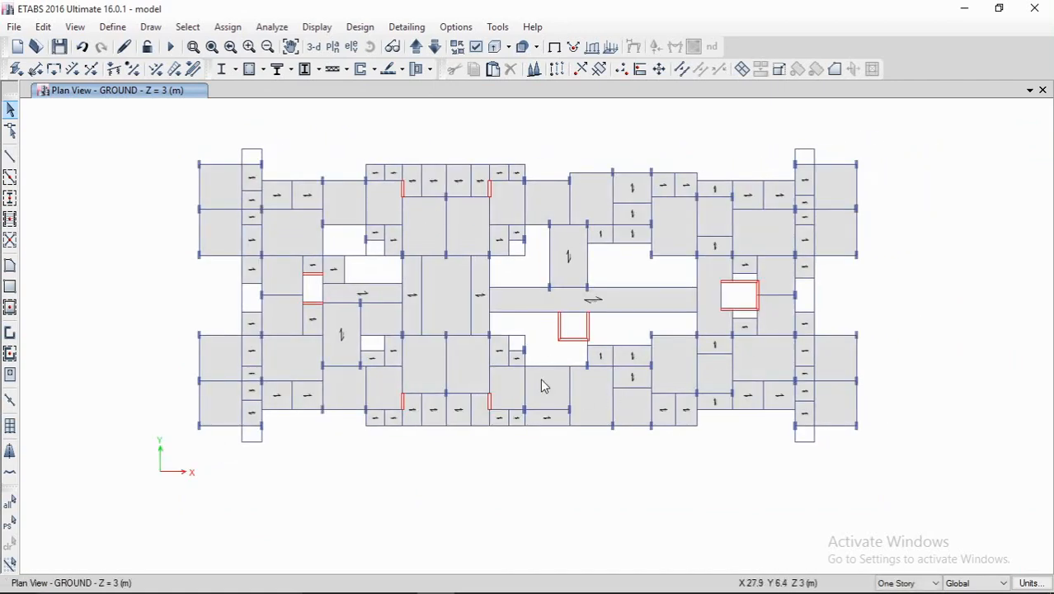
middle_drag(596, 355, 578, 358)
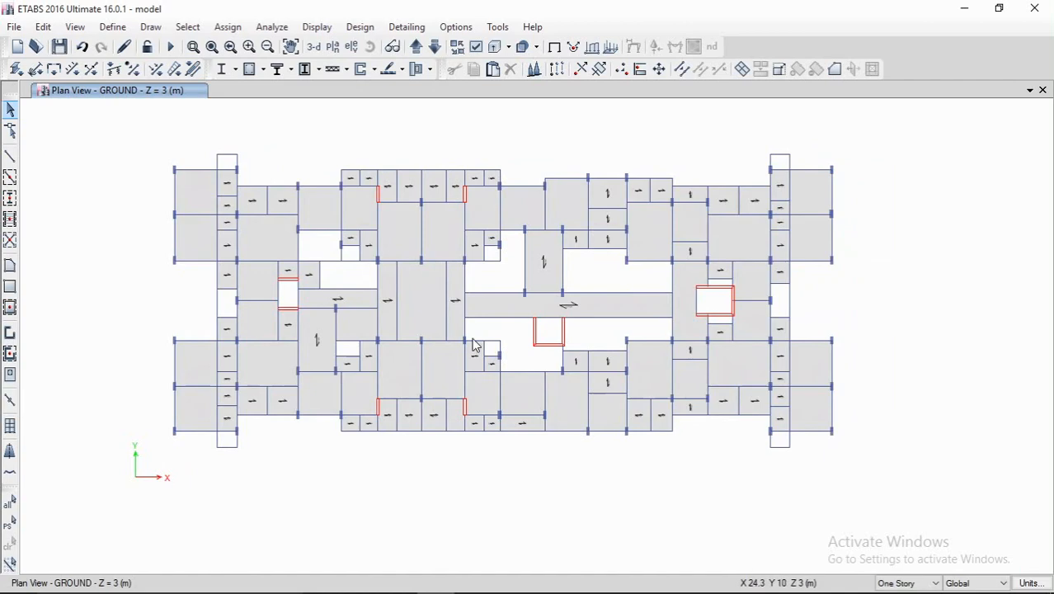
mouse_move(417, 328)
middle_down()
mouse_move(413, 340)
mouse_move(422, 330)
middle_up()
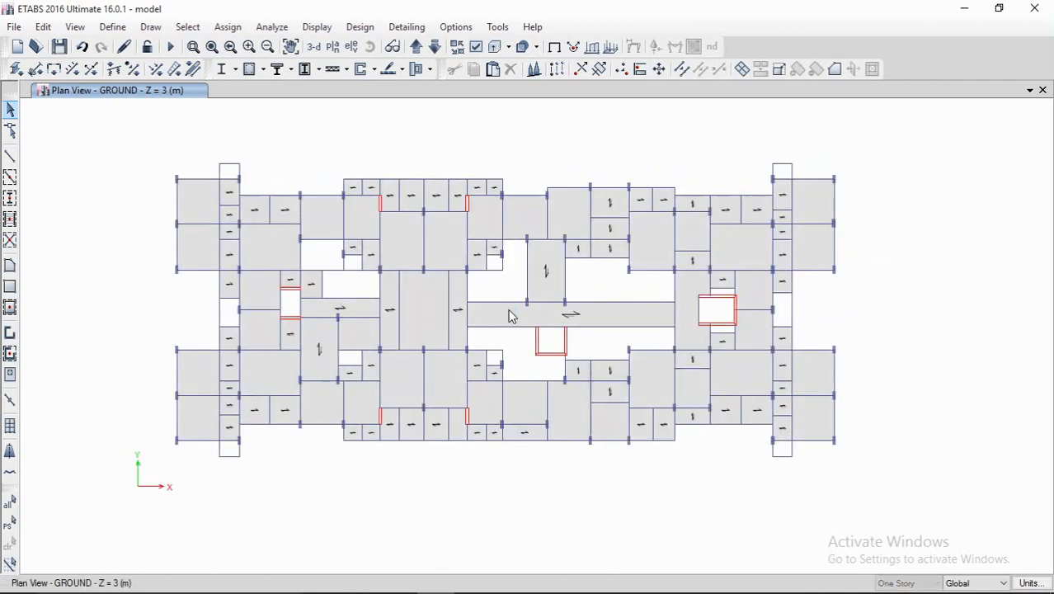
middle_drag(539, 282, 577, 306)
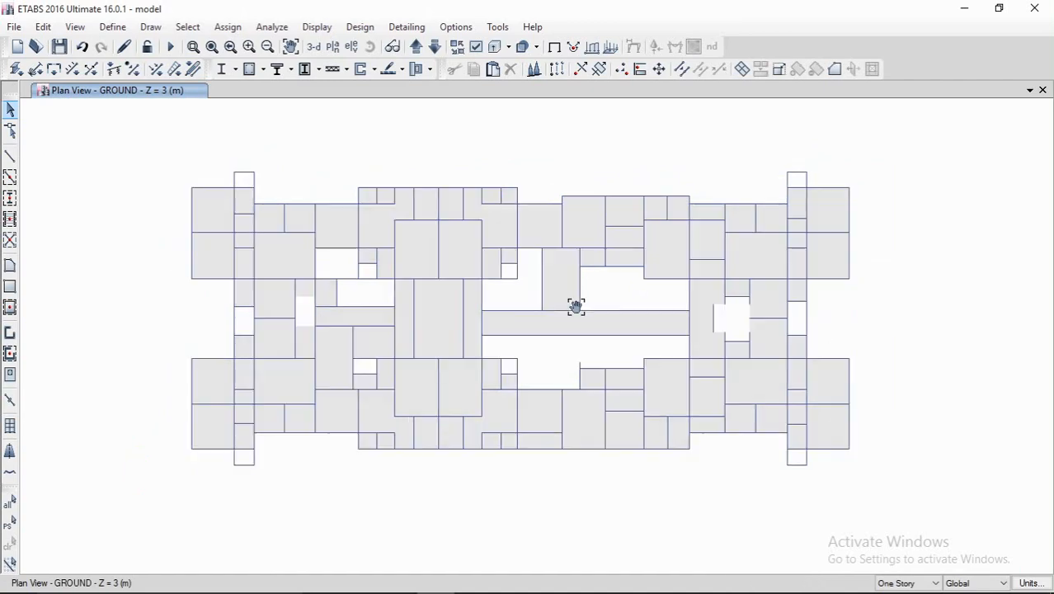
Step: Rename the Live load pattern as Live1 in the load pattern definitions
click(112, 26)
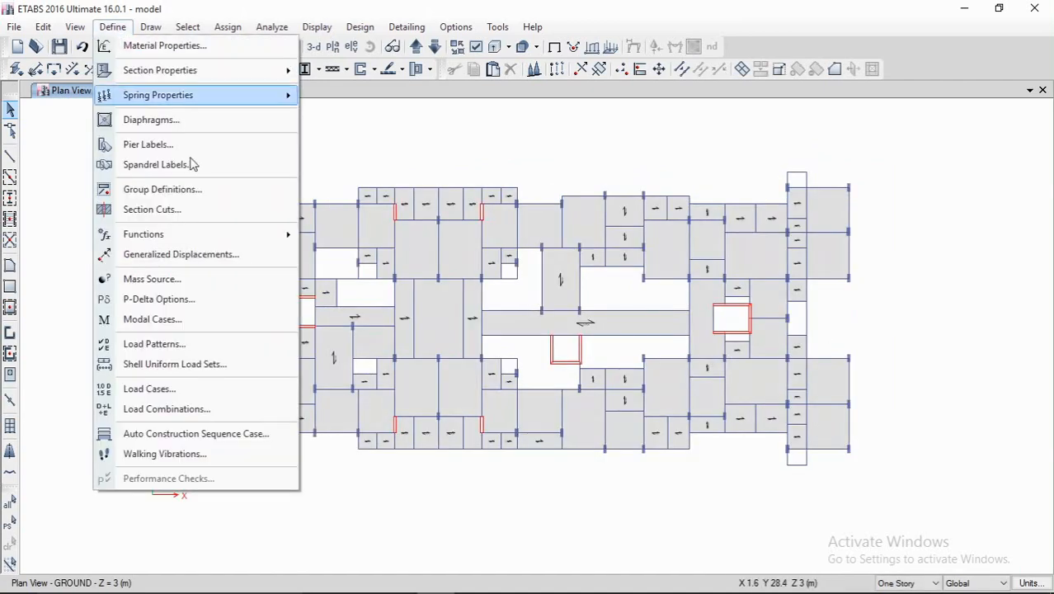
click(187, 345)
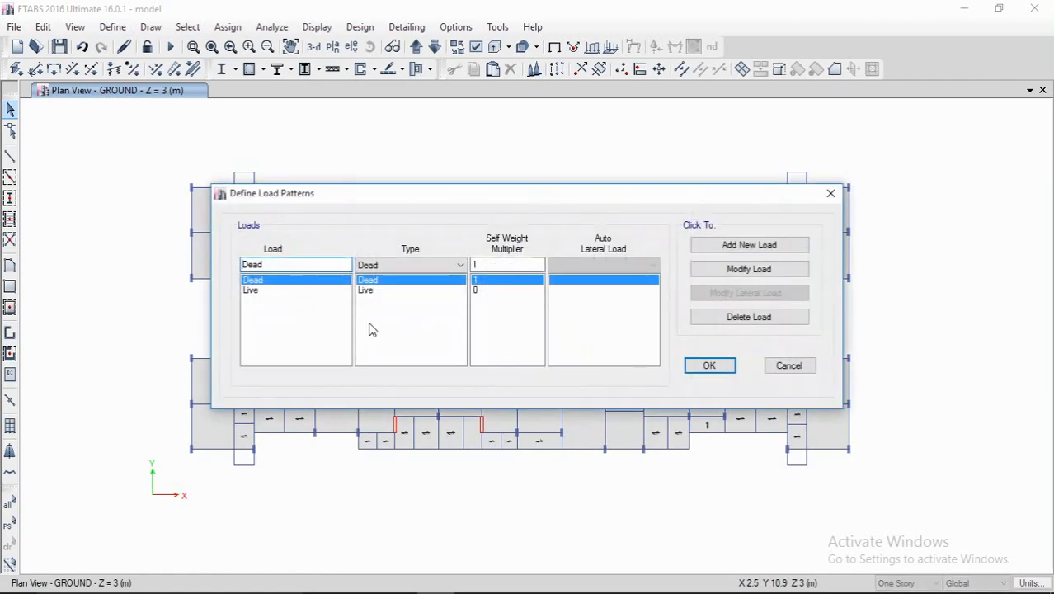
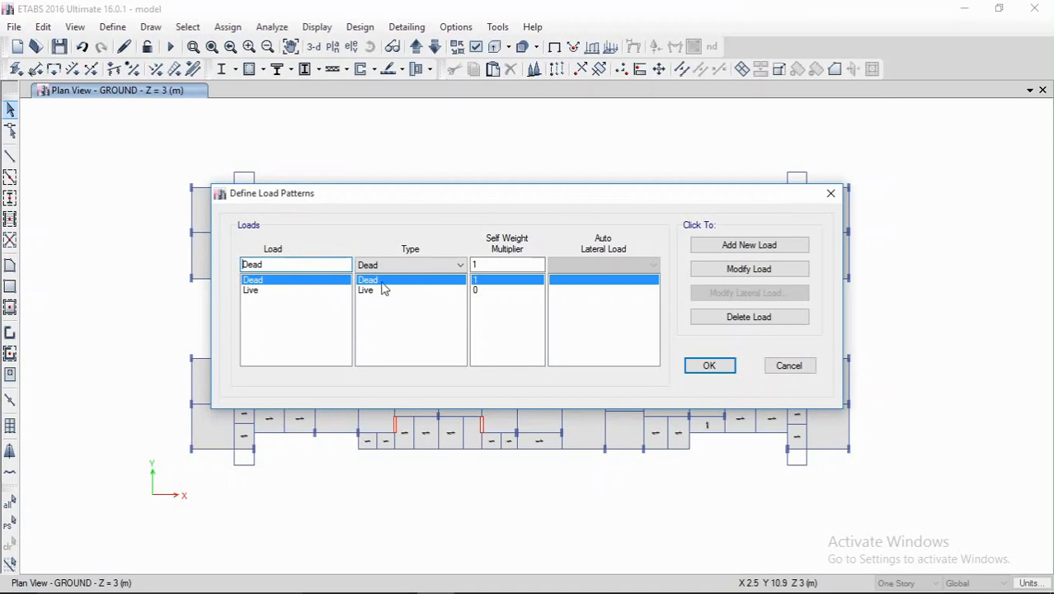
click(272, 291)
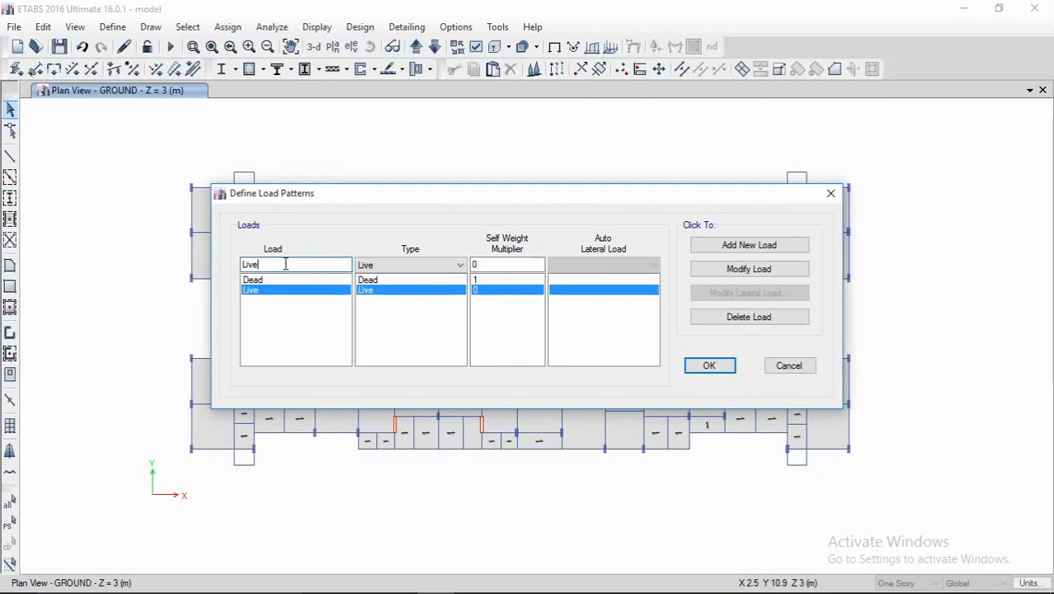
double_click(248, 265)
click(740, 270)
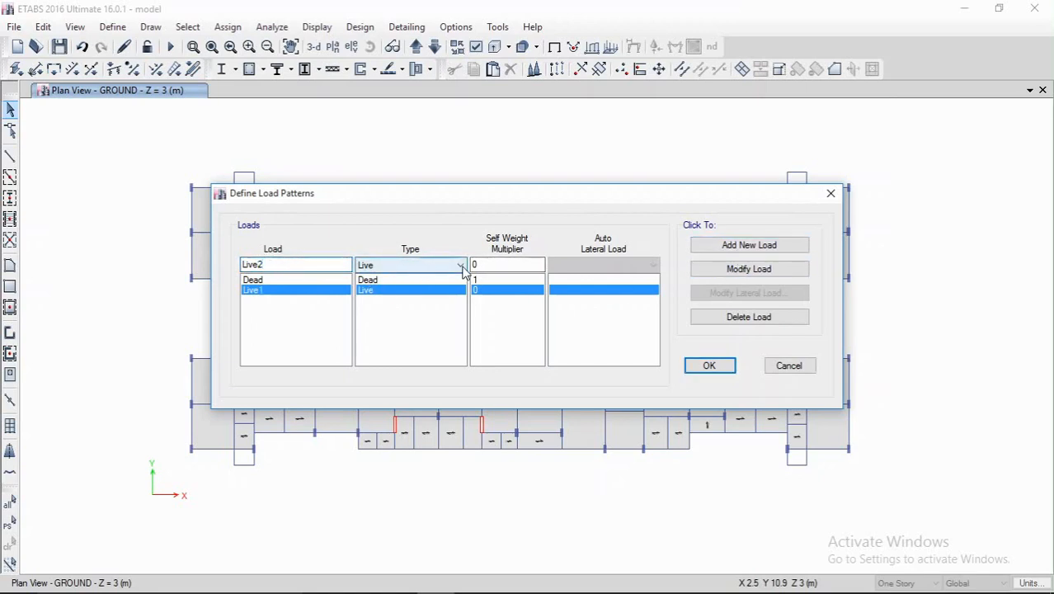
Step: Add a load pattern named Live2 of type Live with a self-weight multiplier of 0
click(726, 250)
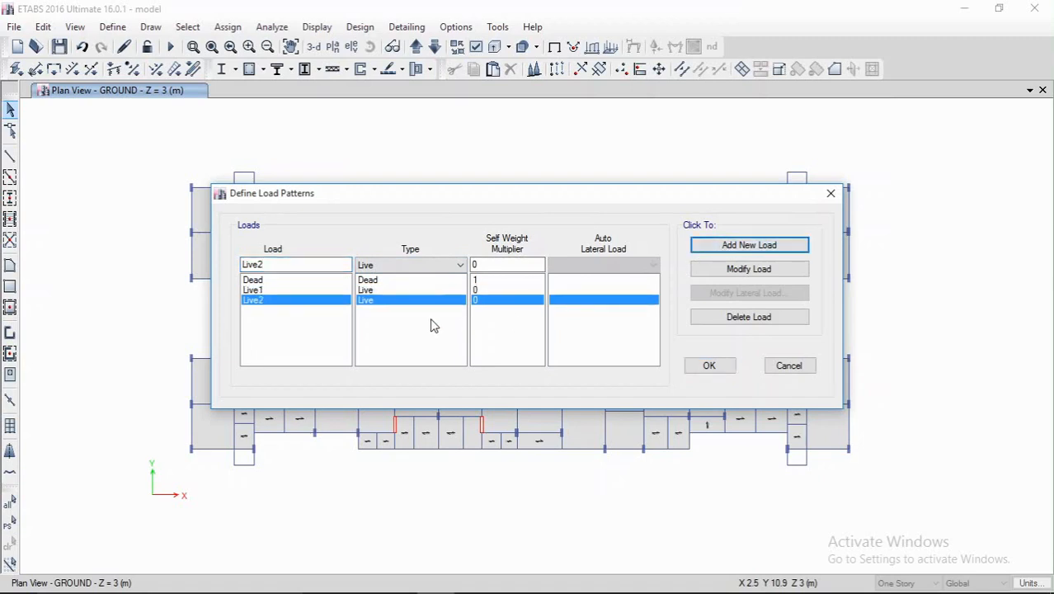
click(281, 292)
click(281, 301)
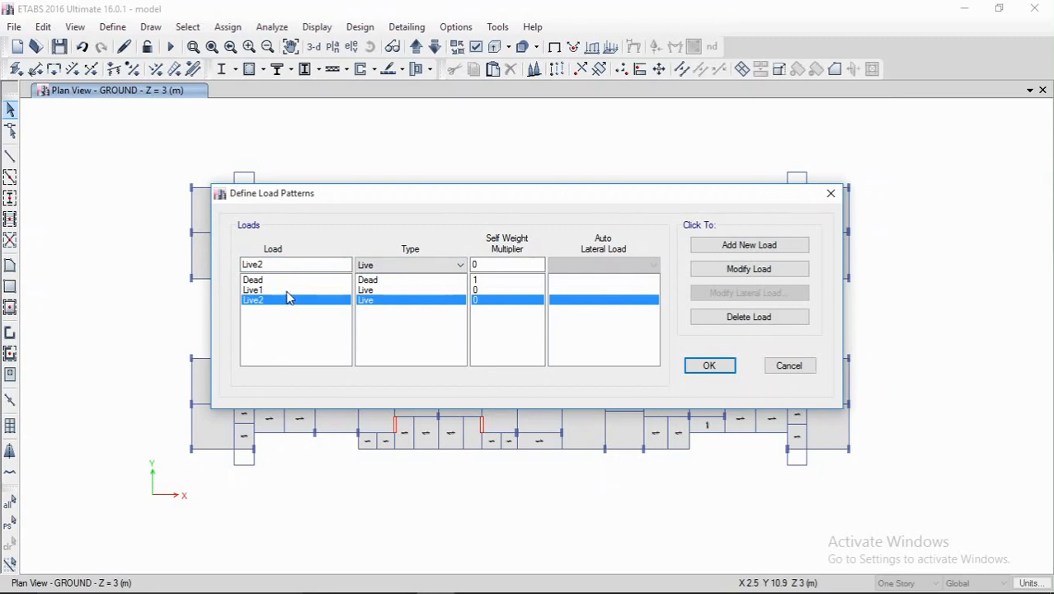
click(287, 290)
click(290, 301)
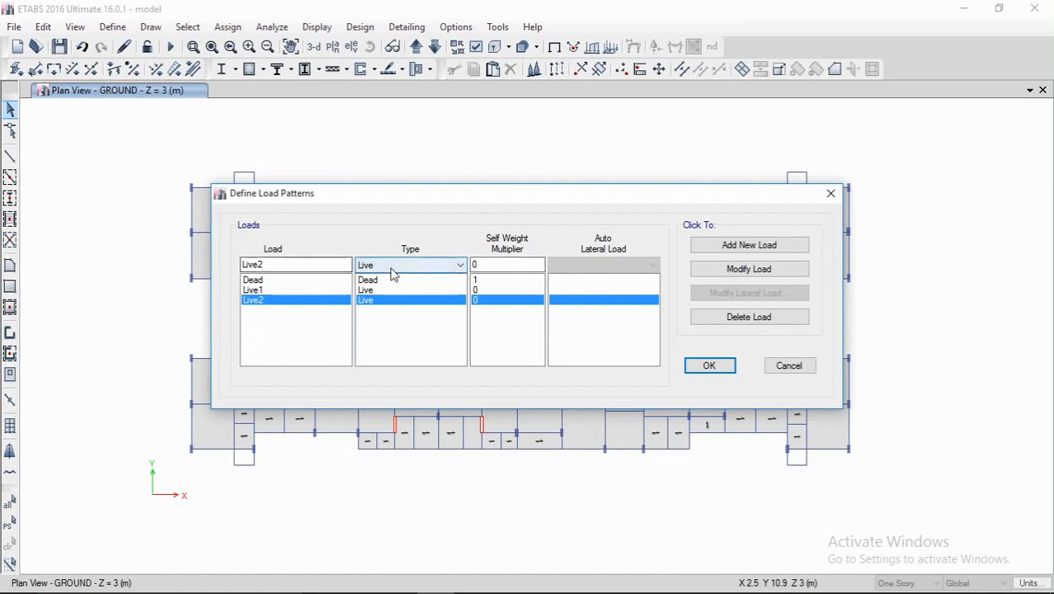
Step: Add a load pattern named FF of type Super Dead with a self-weight multiplier of 0
drag(312, 267, 209, 273)
text(FF)
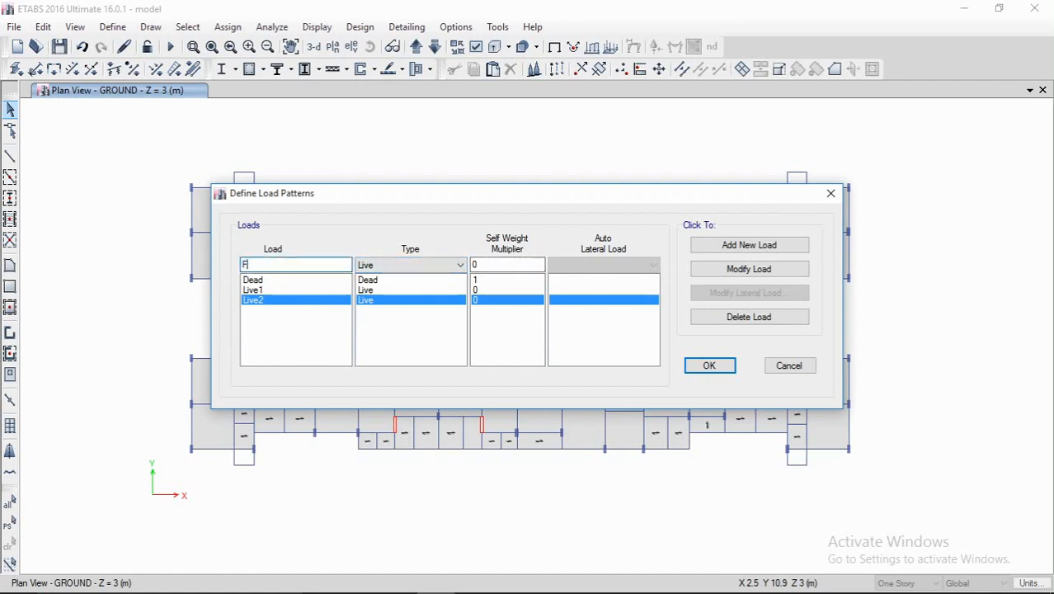
click(380, 271)
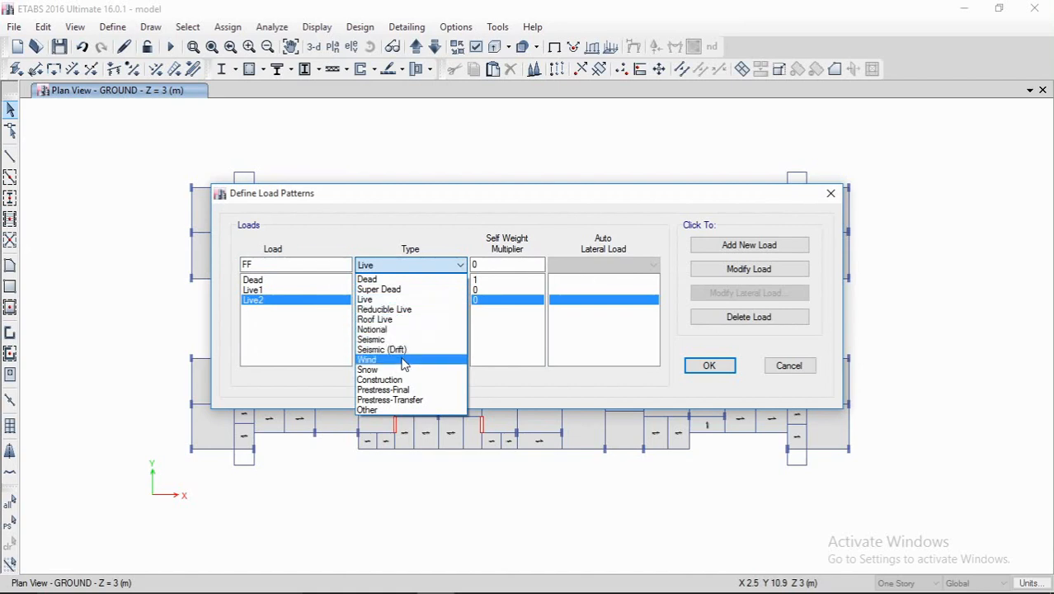
click(404, 290)
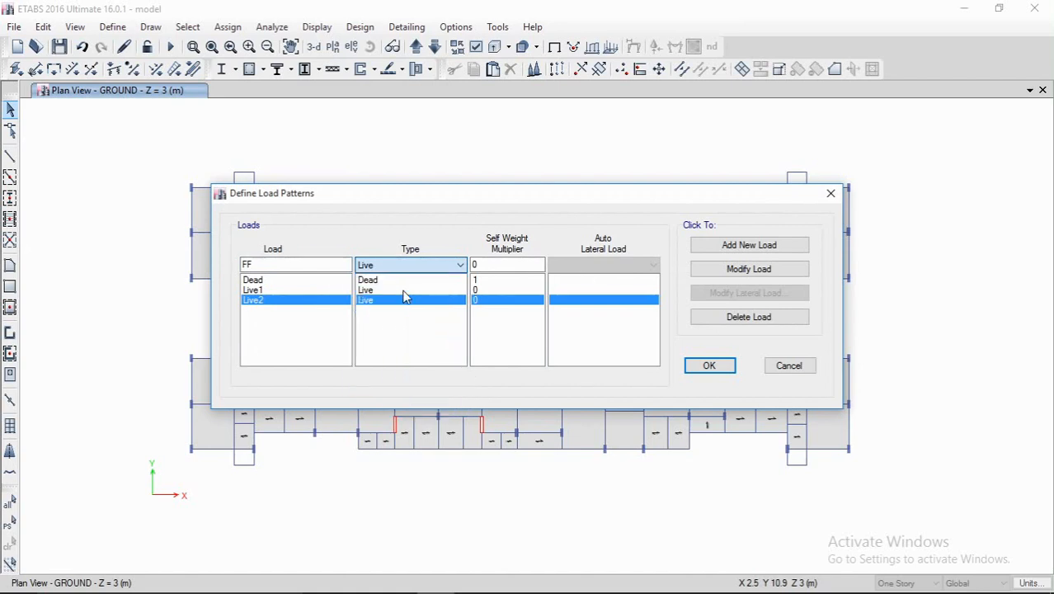
click(718, 248)
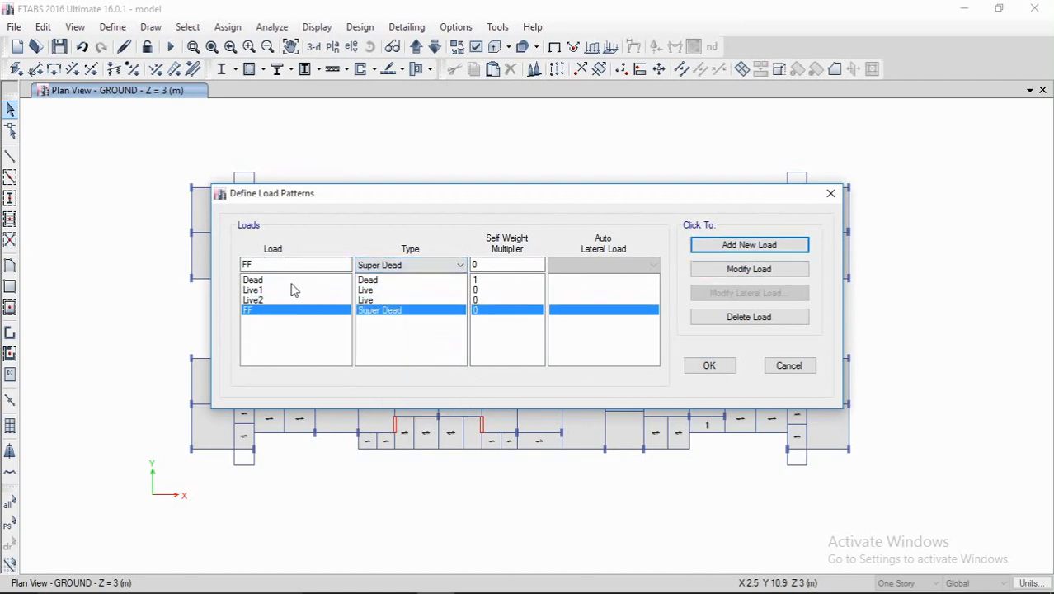
Step: Add load patterns WT and MEP of type Super Dead with self-weight multiplier 0, and accept the load pattern definitions
drag(309, 266, 231, 263)
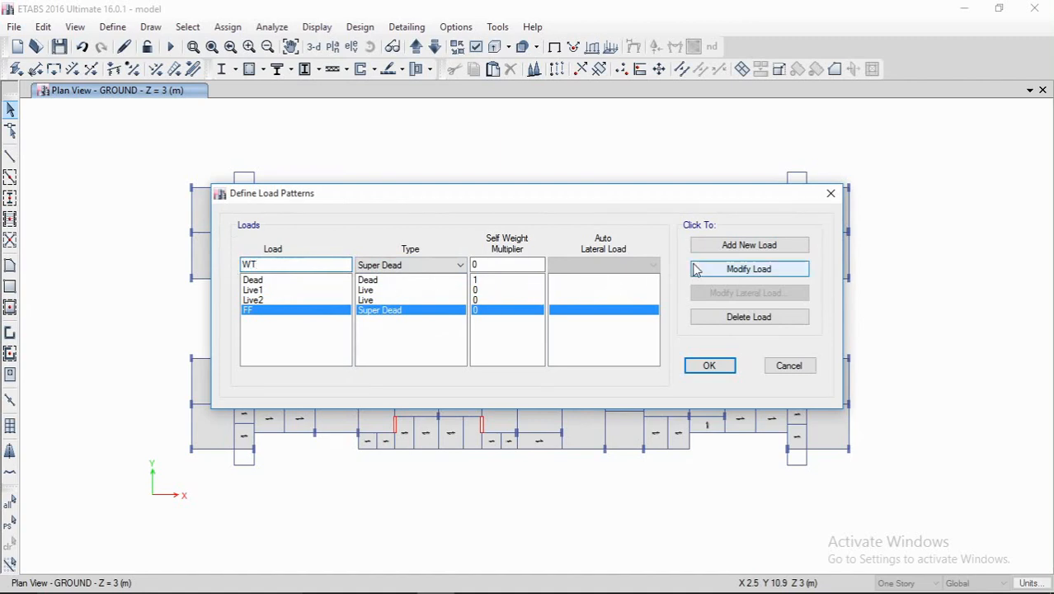
click(730, 245)
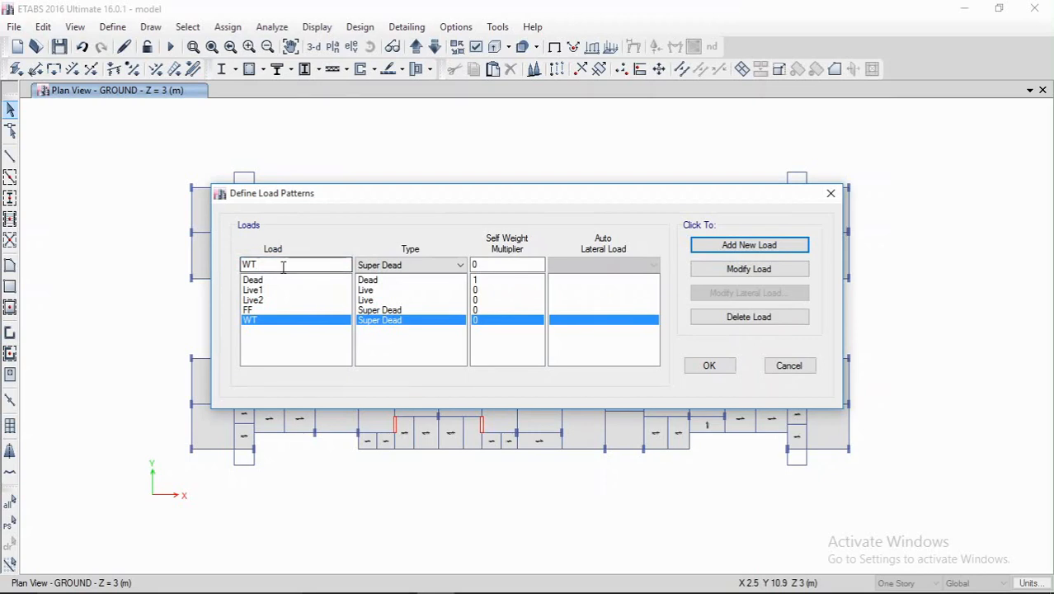
drag(263, 265, 194, 265)
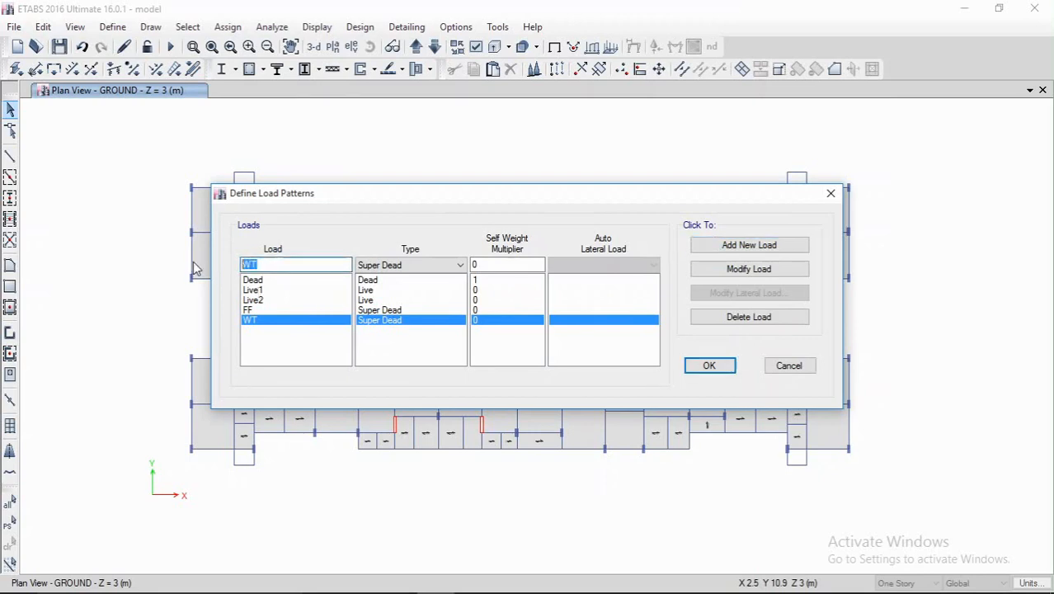
text(MEP)
click(745, 248)
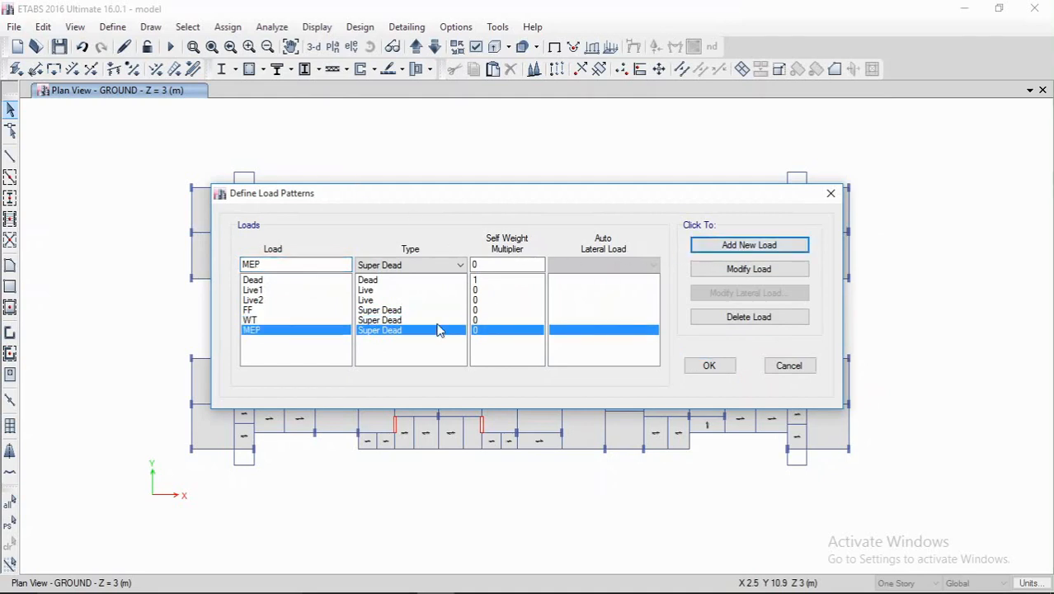
click(338, 280)
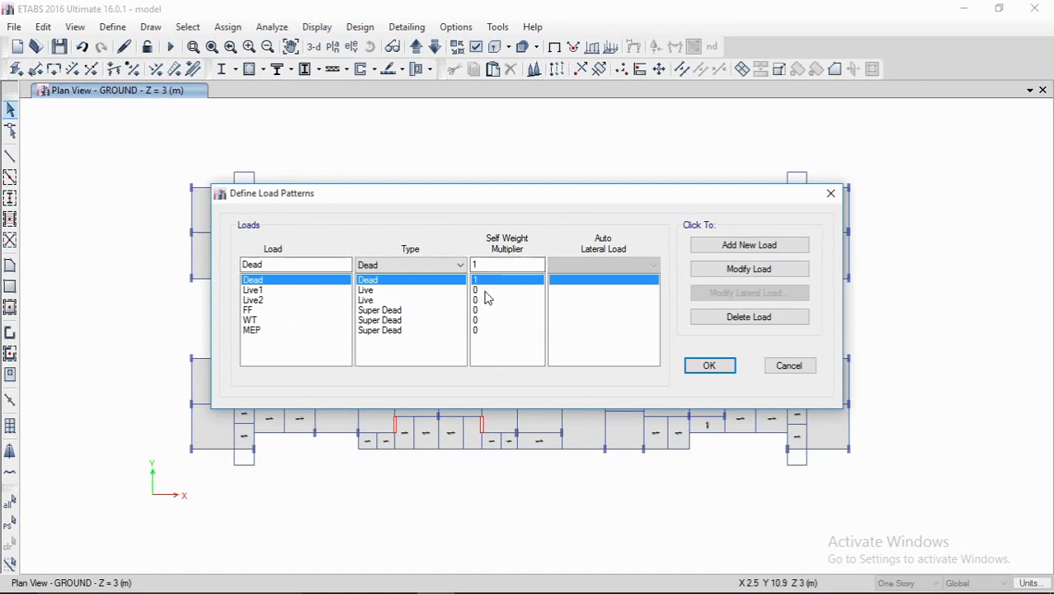
click(710, 366)
Step: Review the list of load cases and their types, leaving without changes
click(112, 26)
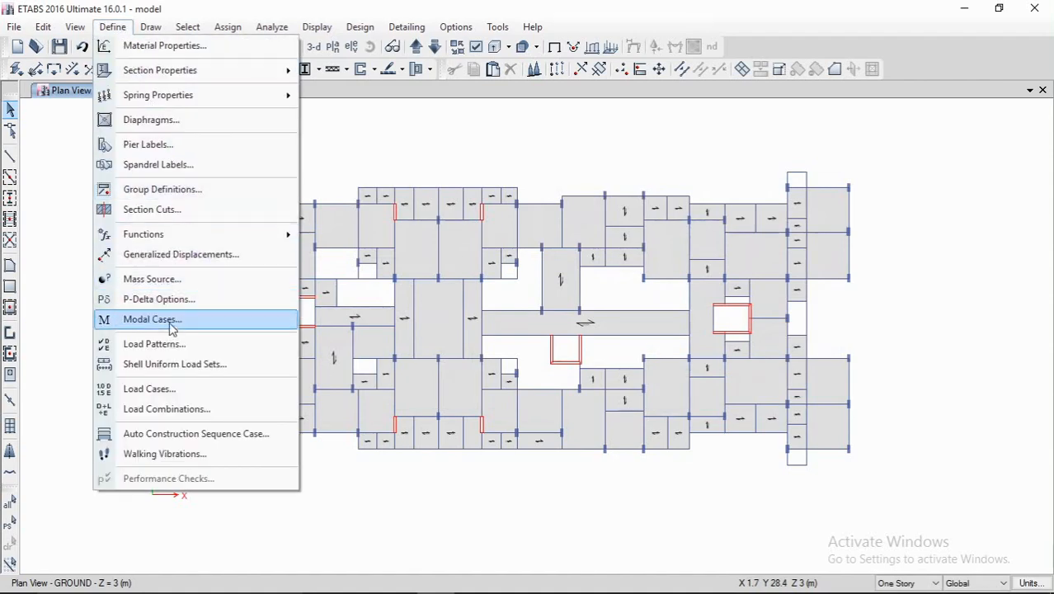
click(225, 389)
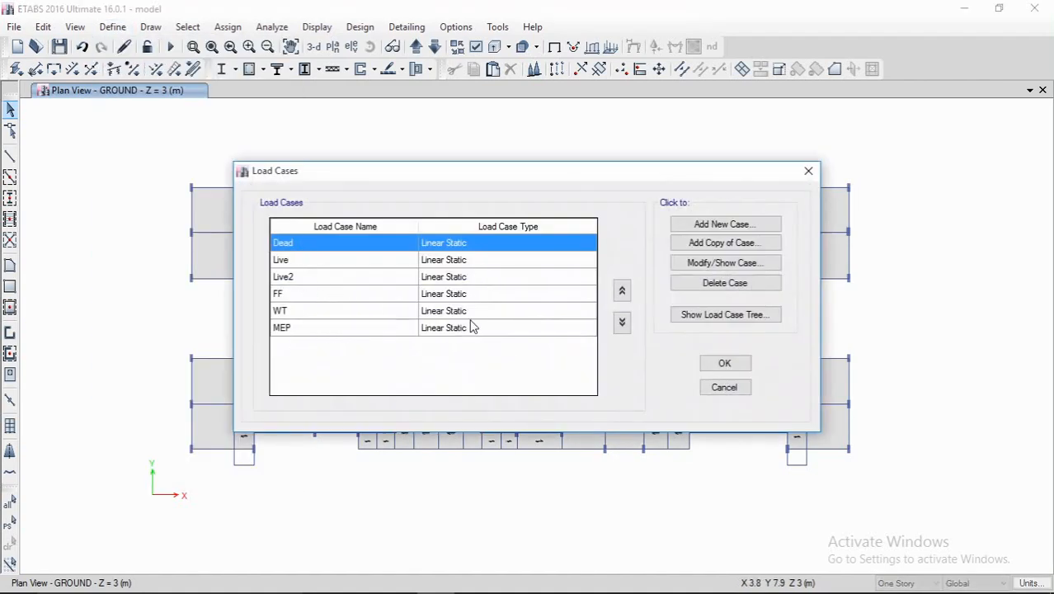
click(731, 387)
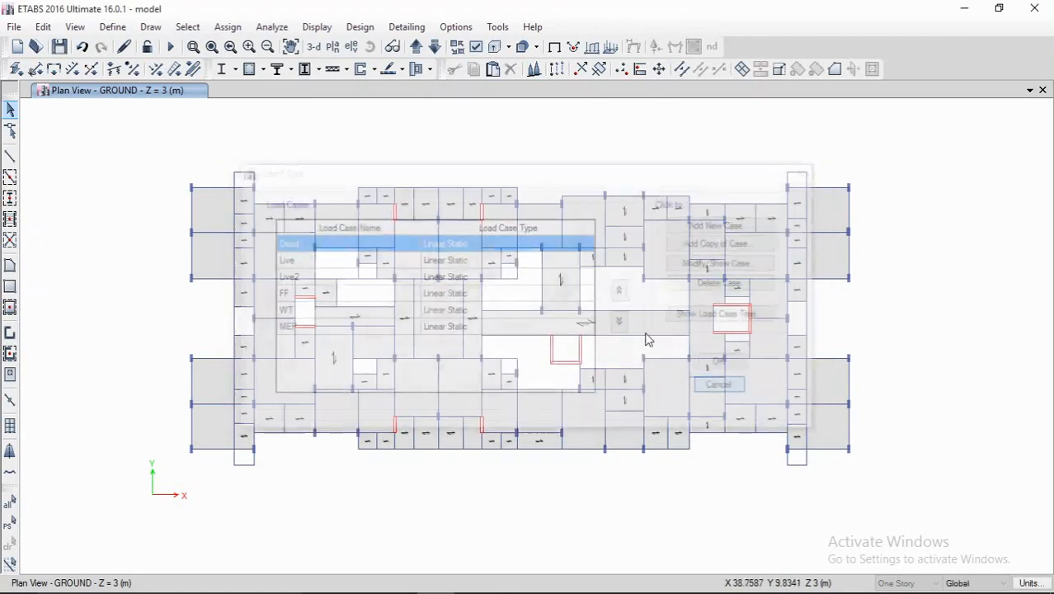
Step: Add a load pattern named EQX of type Seismic with IS1893 2002 as its auto lateral load
click(115, 26)
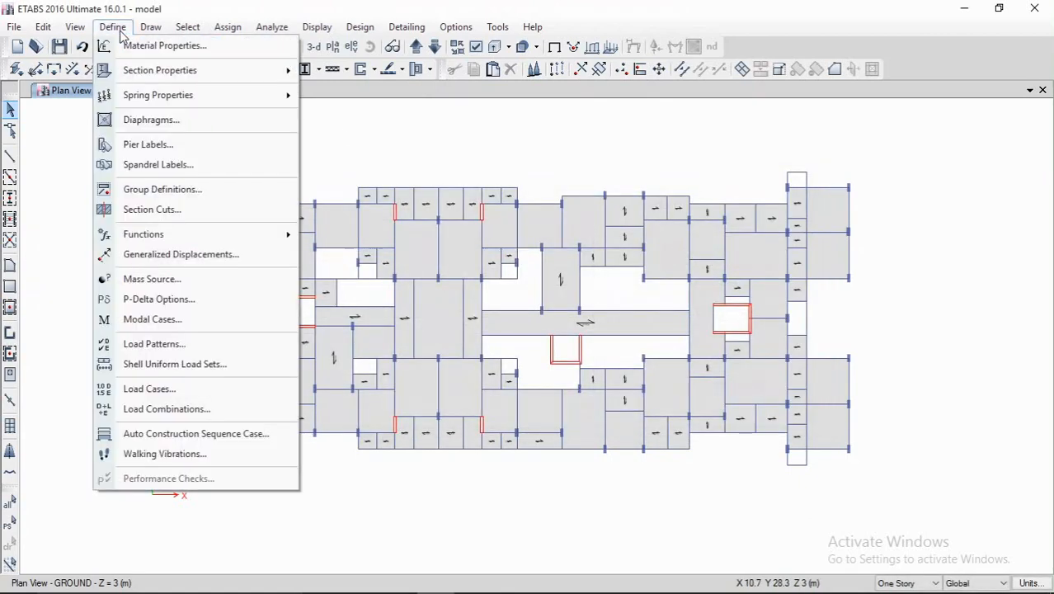
click(188, 344)
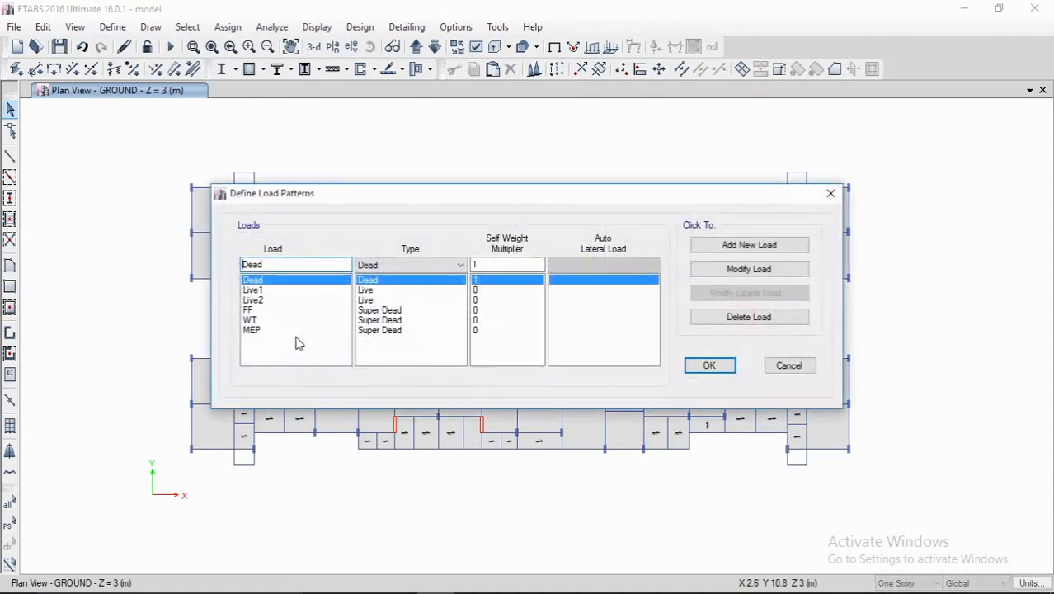
drag(309, 269, 135, 259)
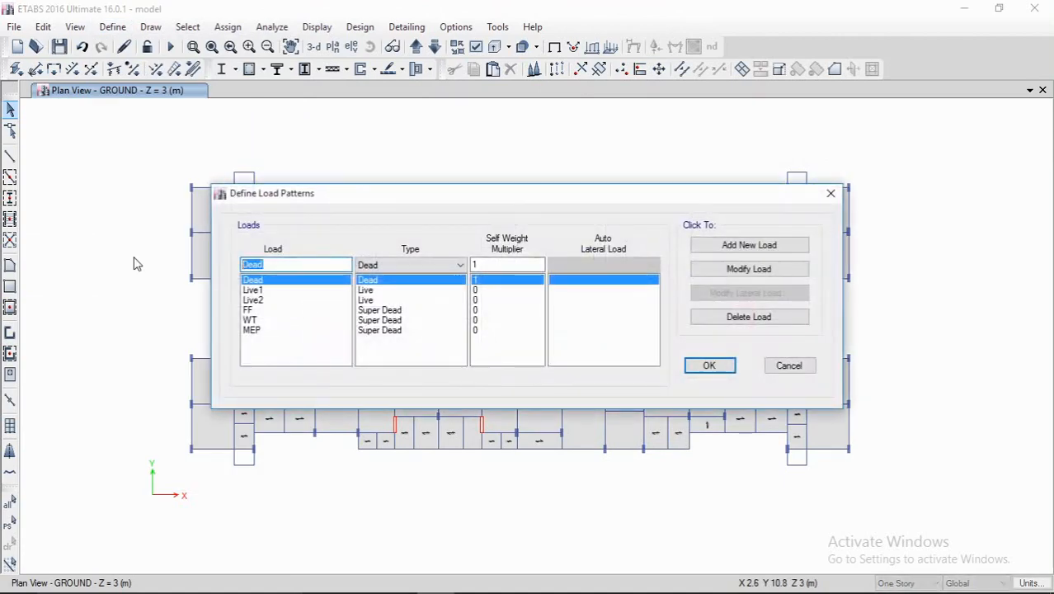
text(e)
click(395, 269)
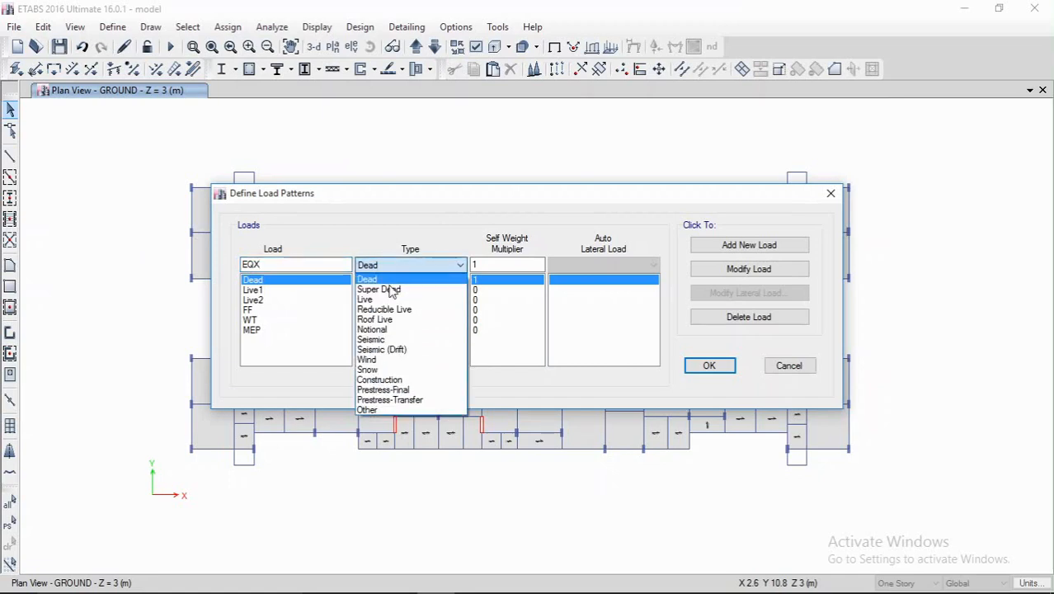
click(373, 339)
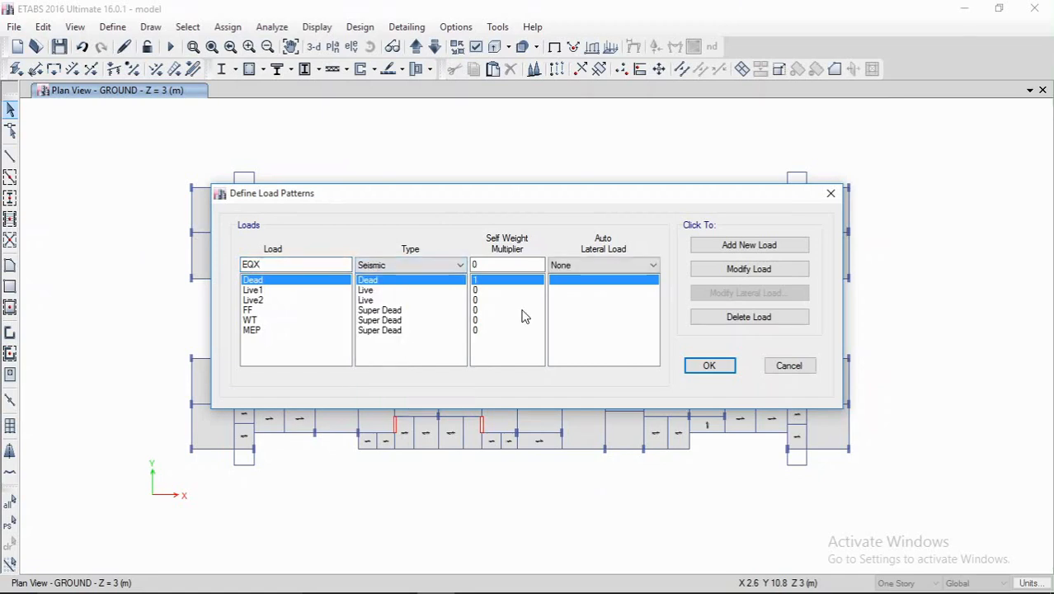
click(598, 265)
click(589, 342)
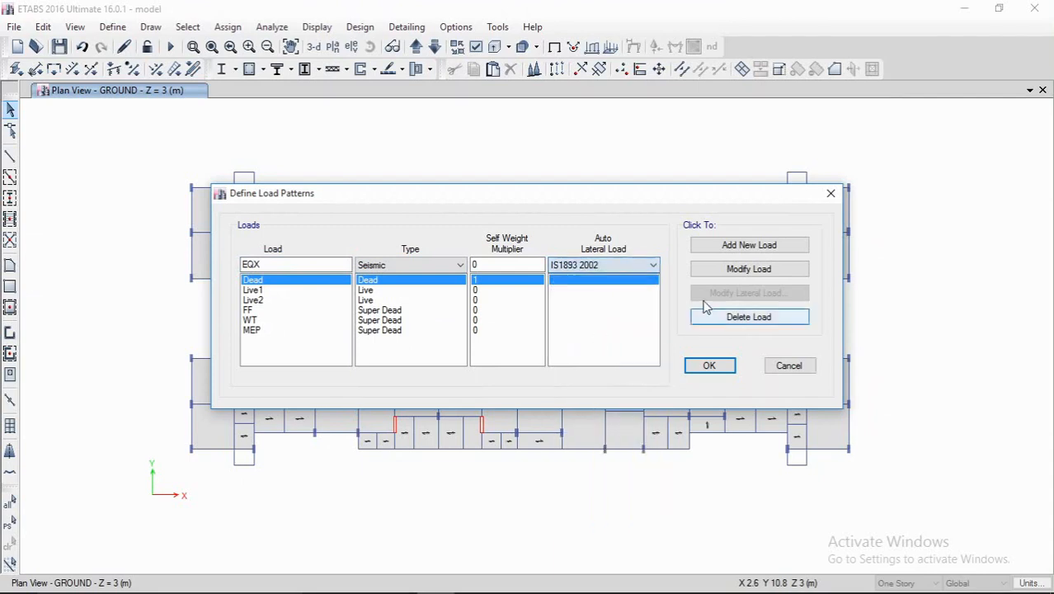
click(745, 248)
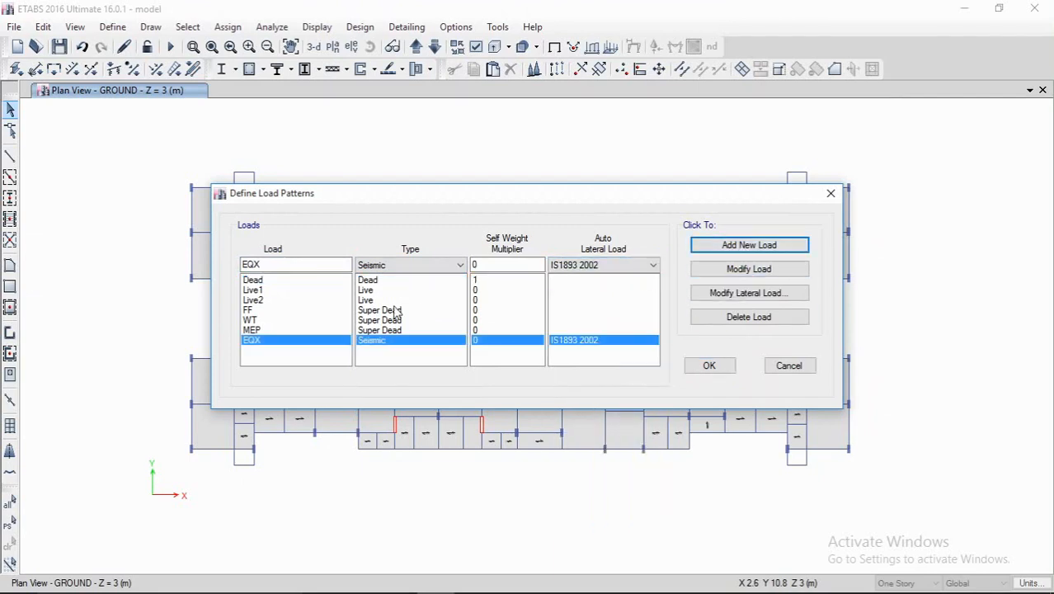
Step: Add a second Seismic load pattern named EQY, also with the IS1893 2002 auto lateral load
drag(271, 266, 257, 266)
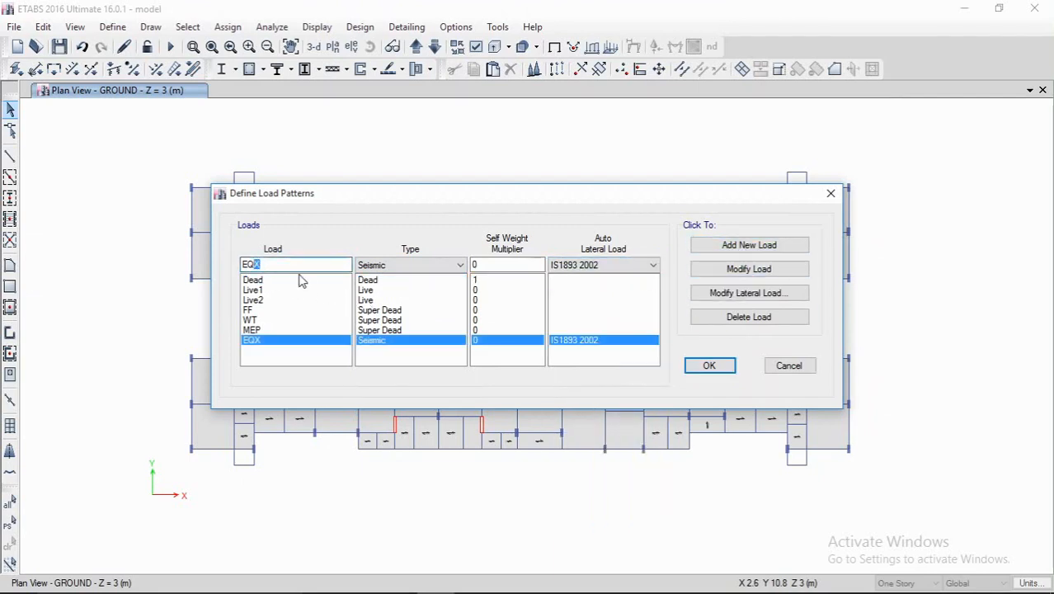
text(Y)
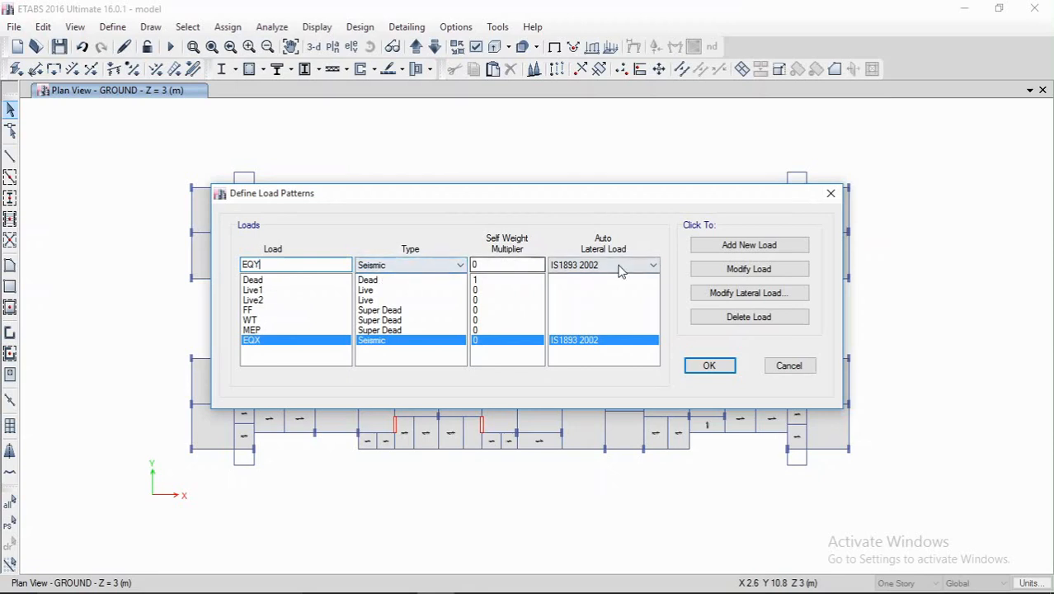
click(743, 247)
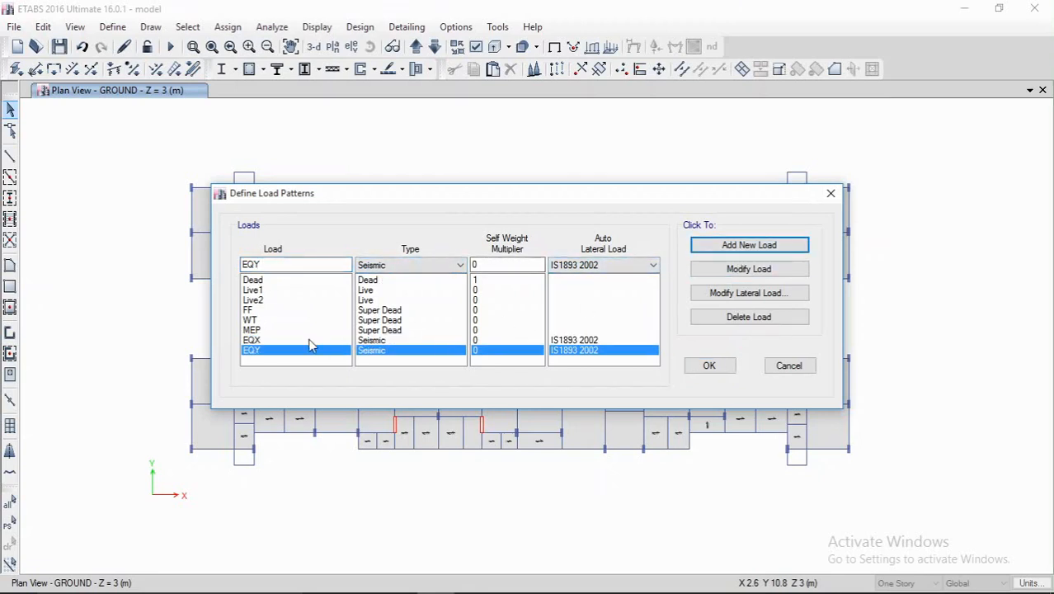
Step: Restrict the EQX seismic lateral load to X Dir only, with the Y direction and all eccentricity options off
click(536, 340)
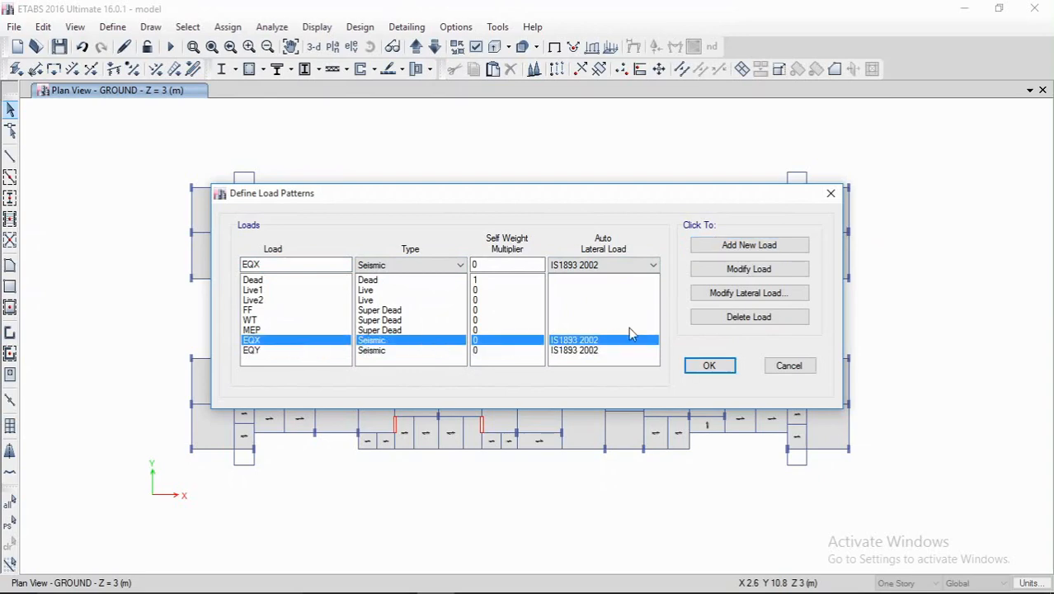
click(720, 295)
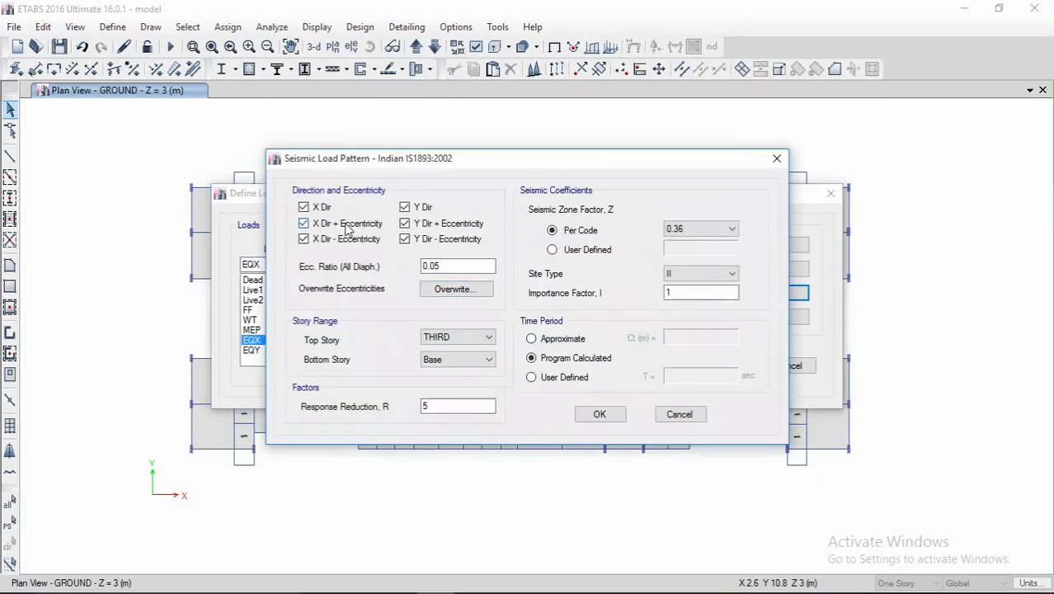
click(346, 226)
click(358, 241)
click(420, 241)
click(422, 227)
click(406, 207)
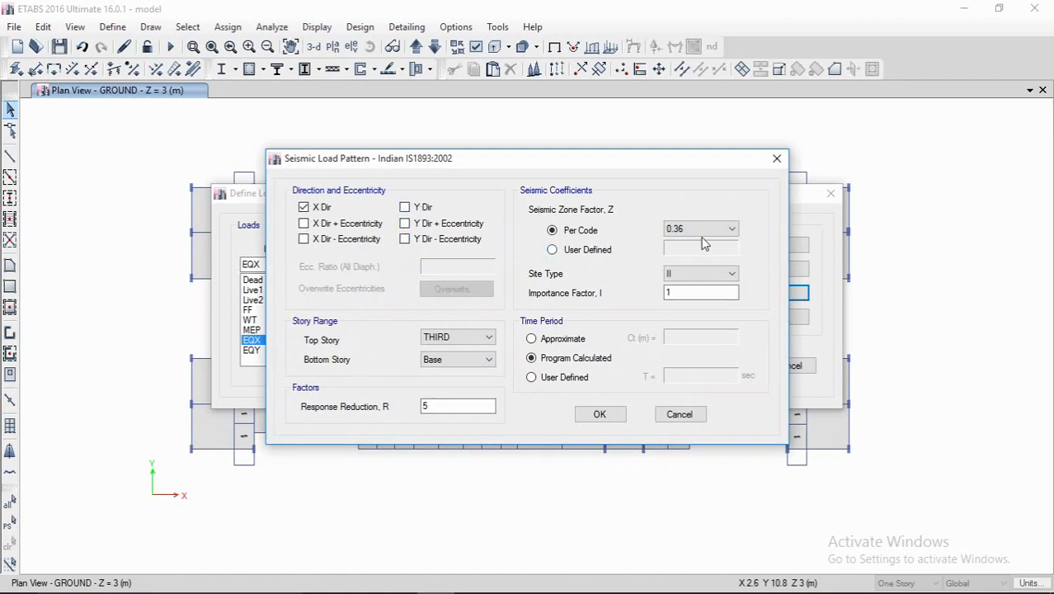
Step: Set EQX's per-code seismic zone factor to 0.16, keeping site type II and importance factor 1
click(731, 230)
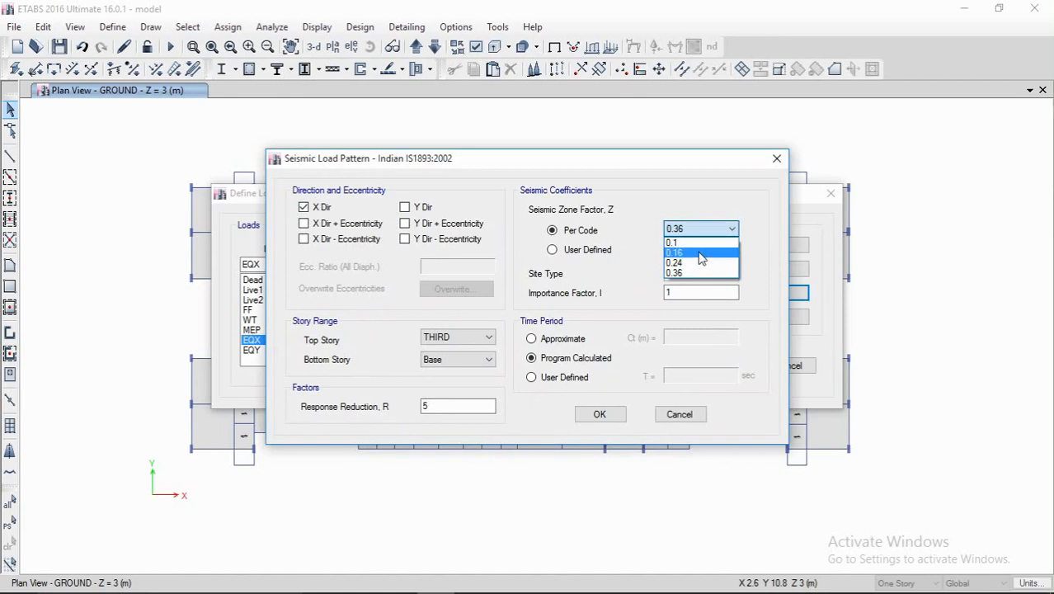
click(699, 253)
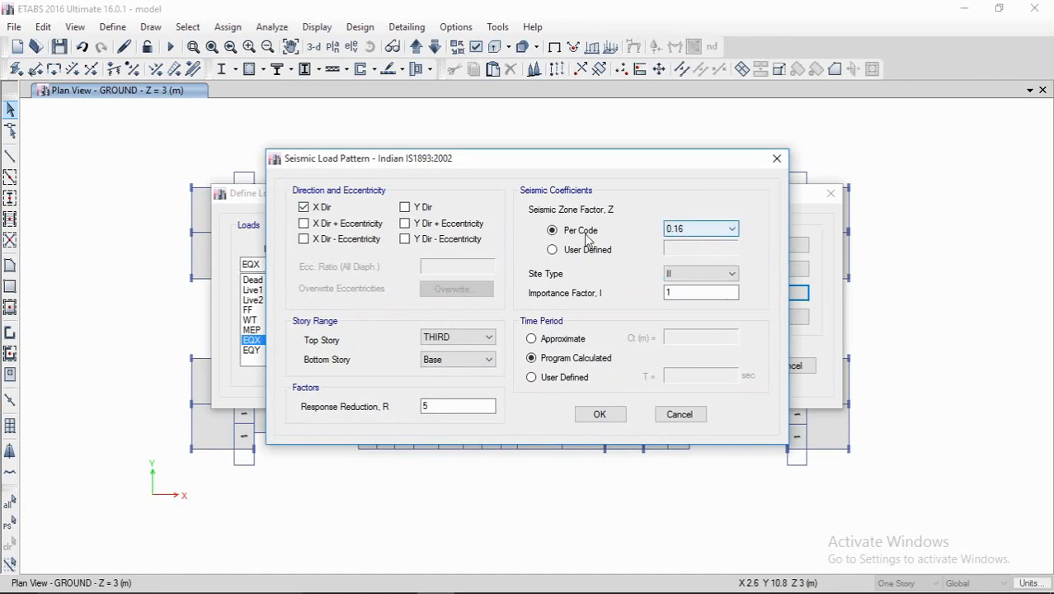
click(704, 236)
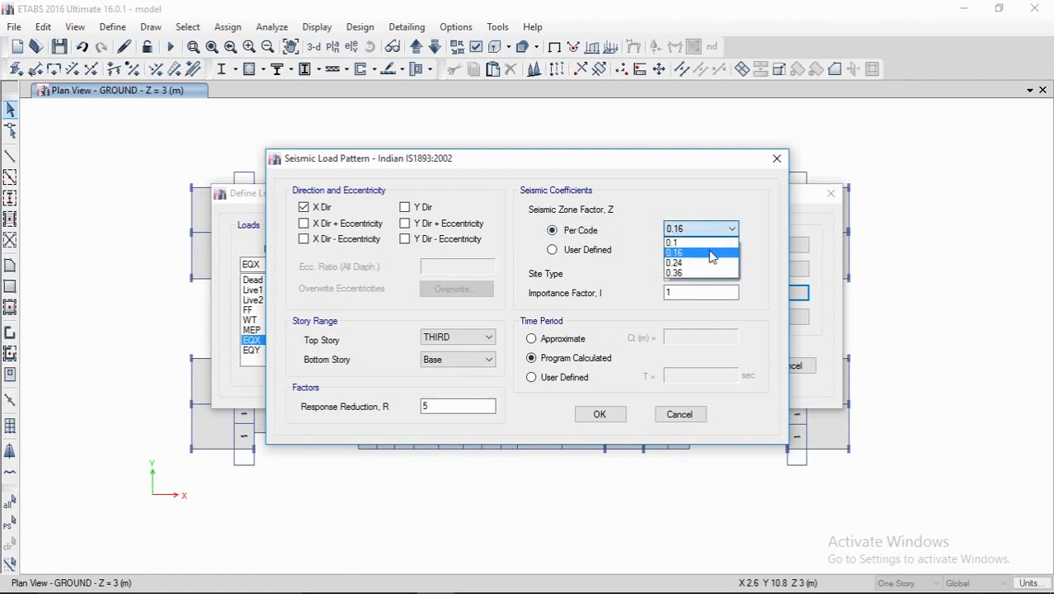
click(711, 253)
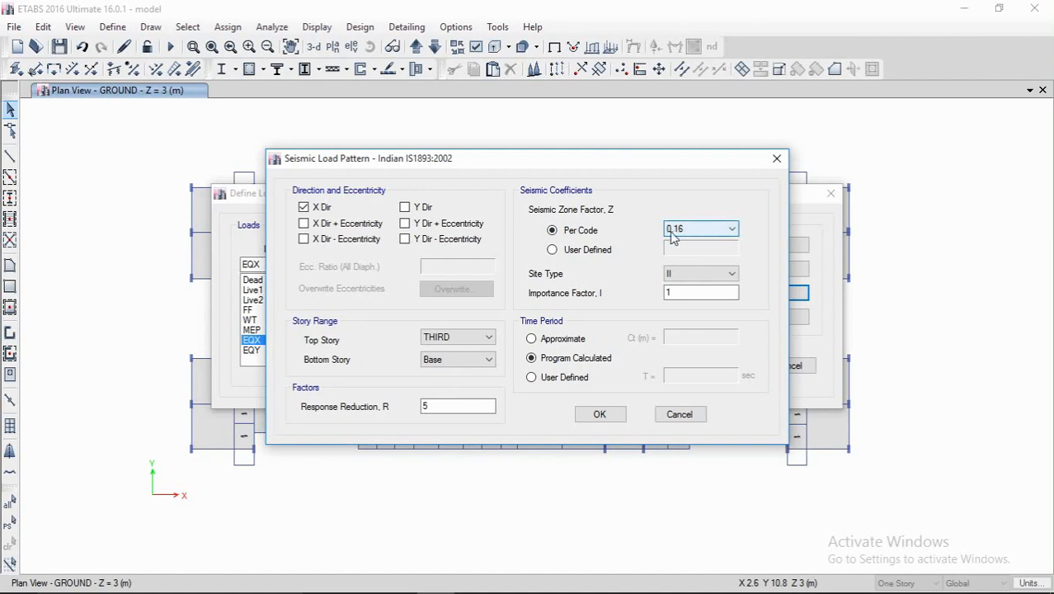
click(701, 274)
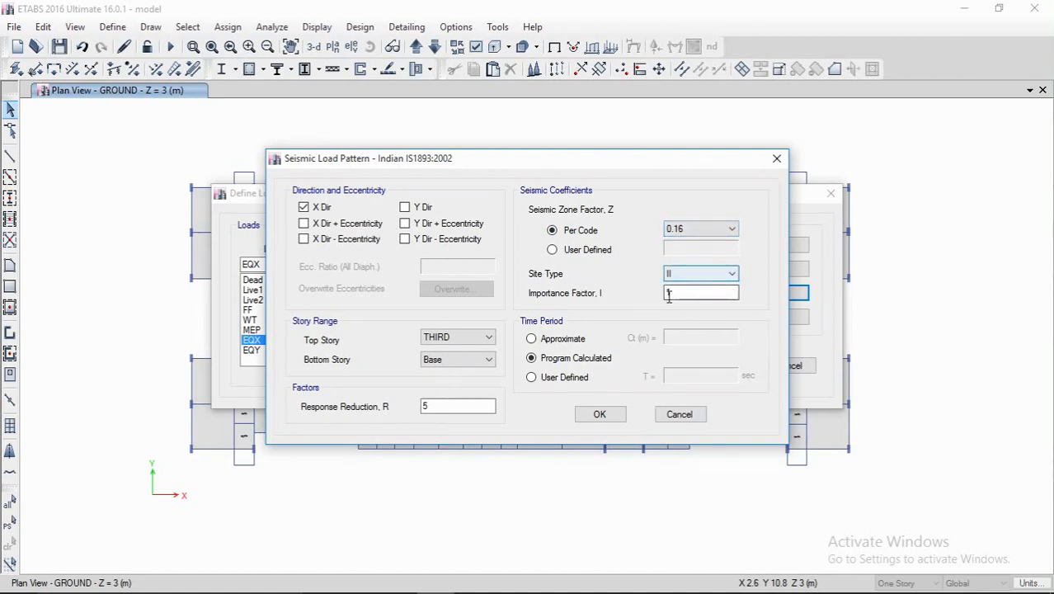
click(677, 292)
click(699, 292)
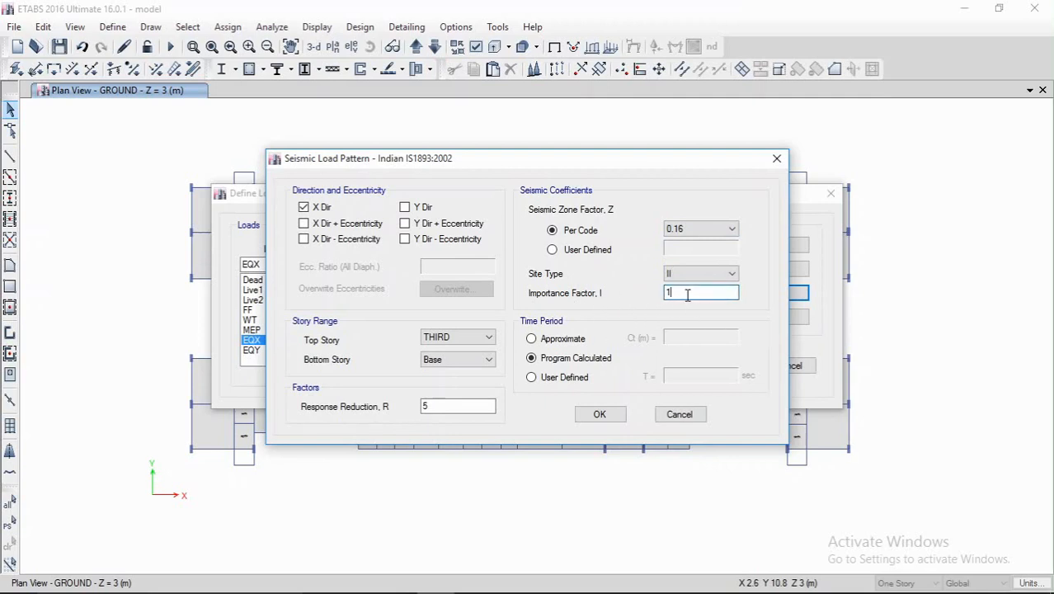
Step: Set the EQX story range from top story THIRD to bottom story GROUND
click(467, 338)
click(462, 350)
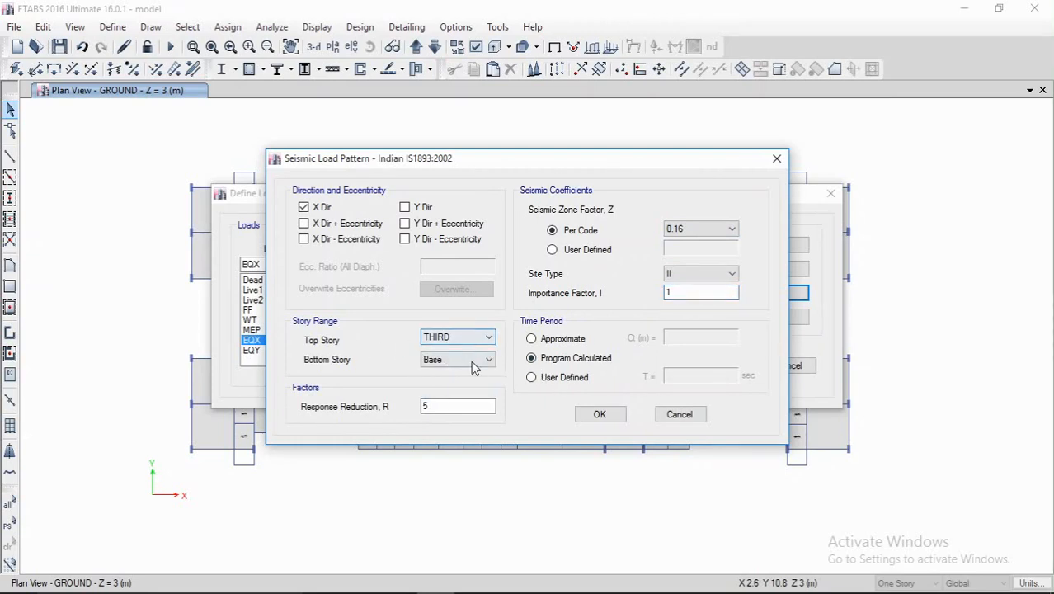
click(485, 338)
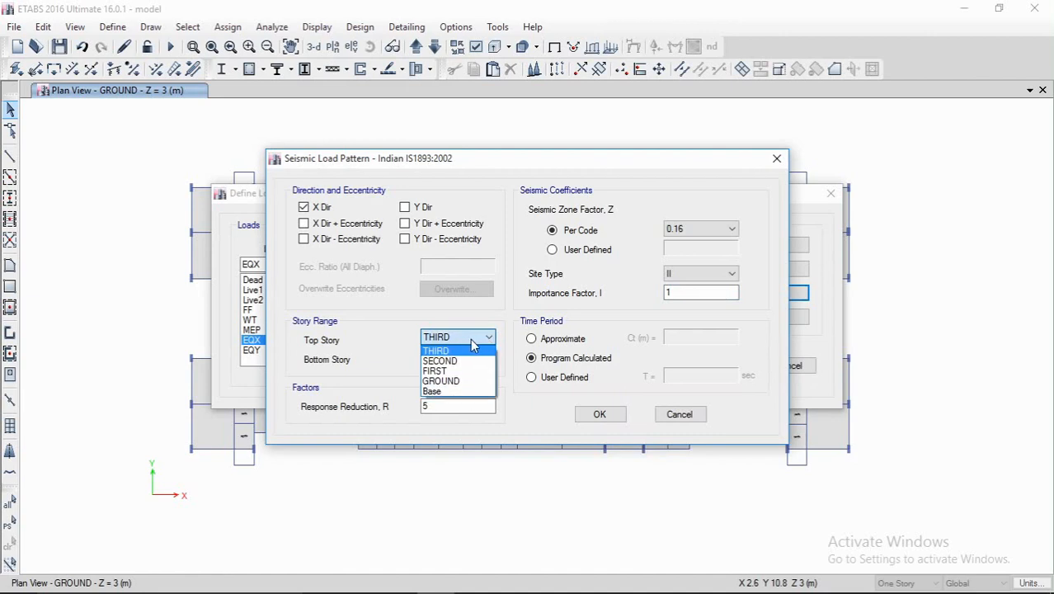
click(474, 346)
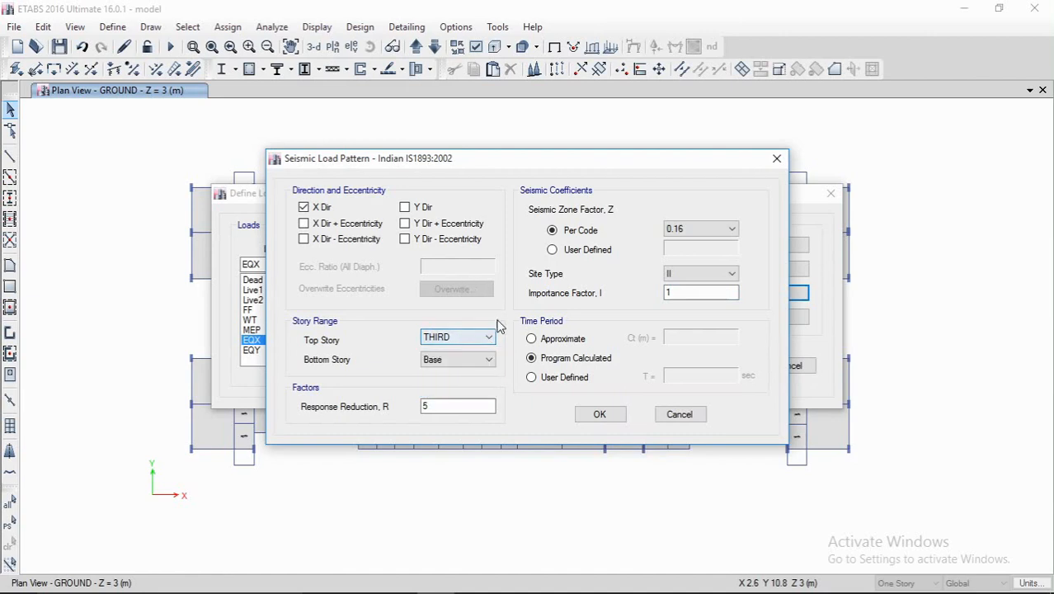
click(474, 359)
click(462, 413)
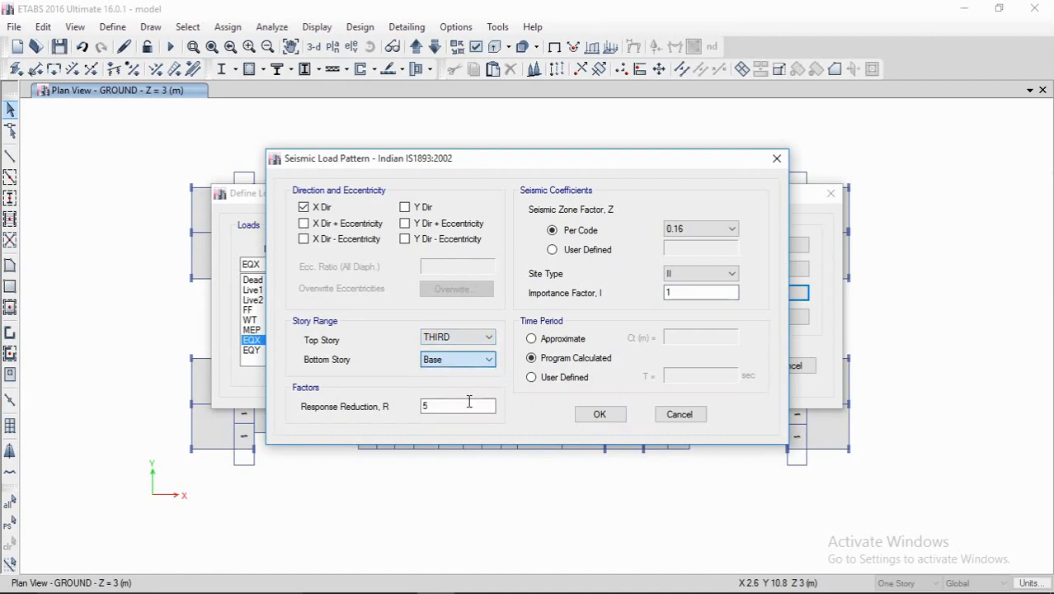
key(Up)
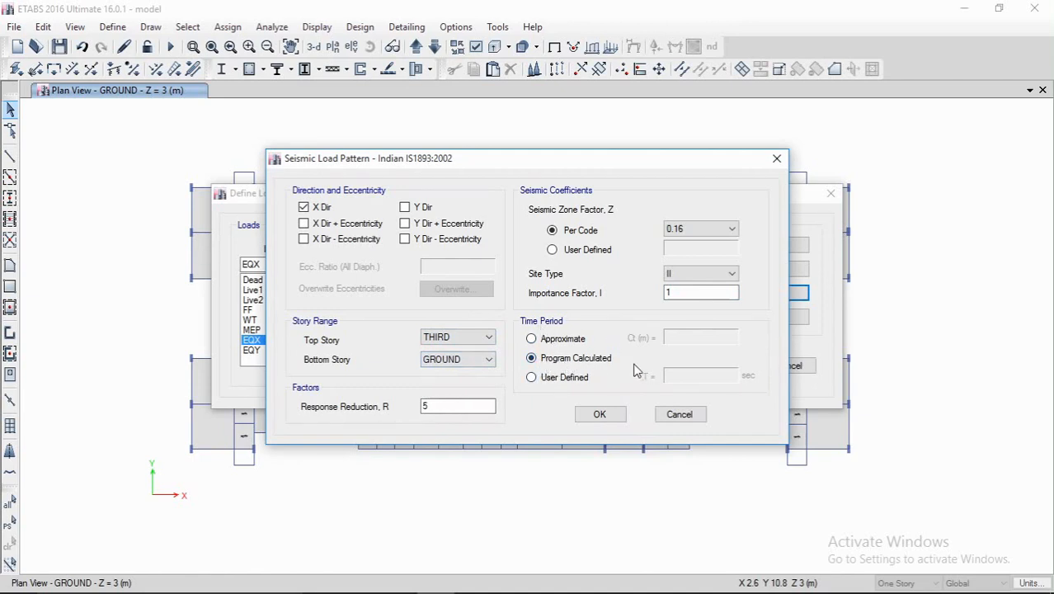
Step: Keep the program-calculated time period and response reduction 5 for EQX, and accept its seismic settings
click(541, 380)
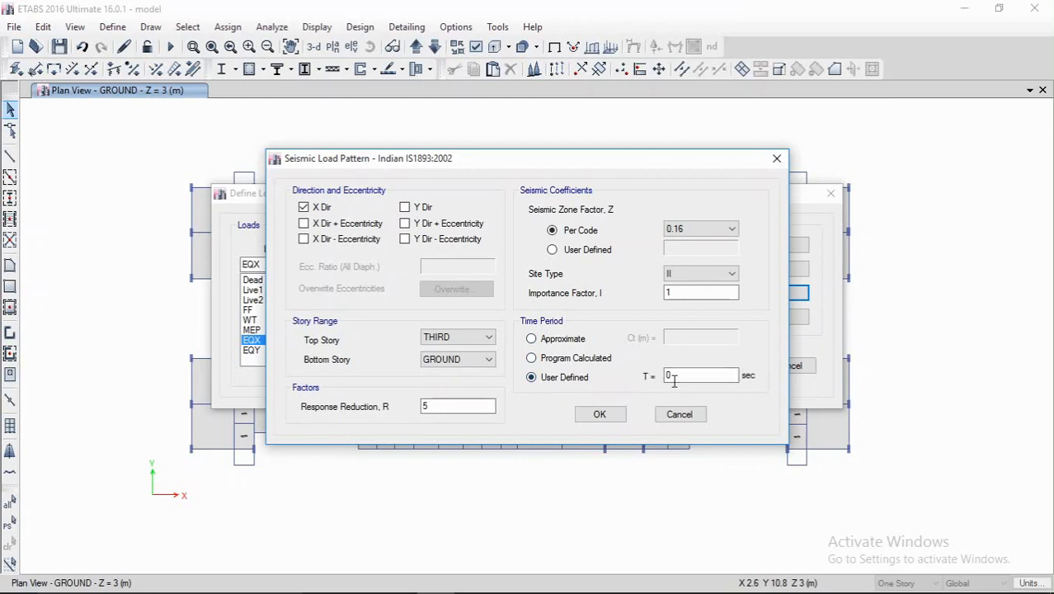
click(566, 360)
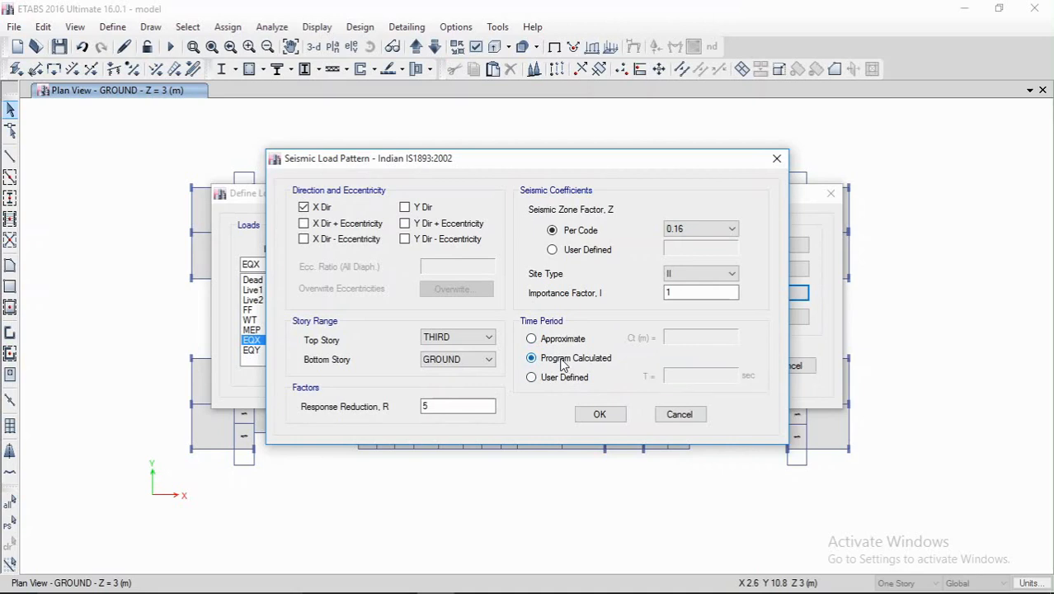
click(468, 406)
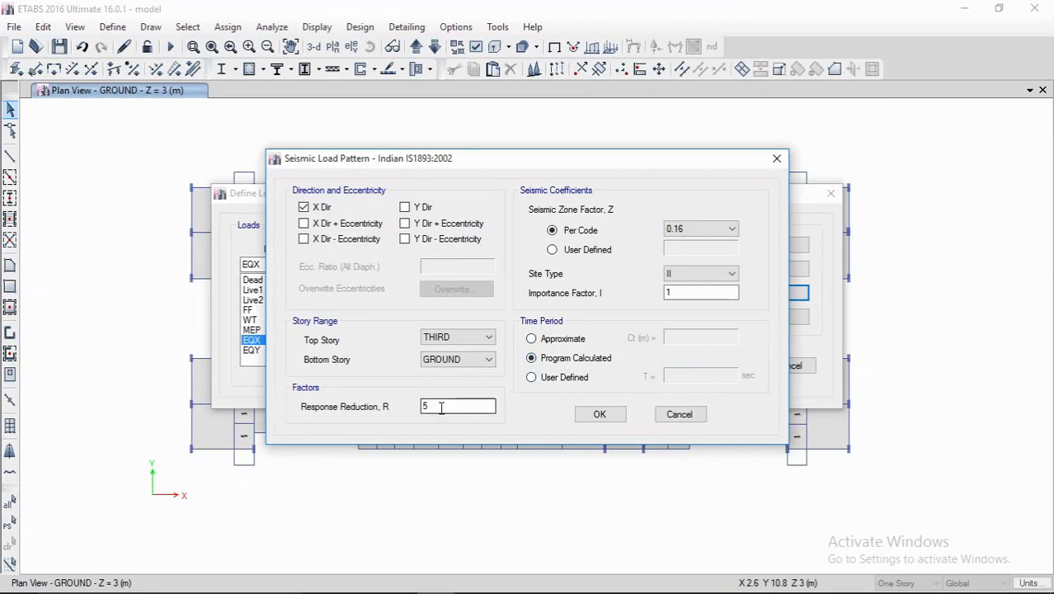
click(443, 406)
click(595, 414)
Step: Restrict the EQY seismic lateral load to Y Dir only, with the X direction and all eccentricity options off
click(300, 350)
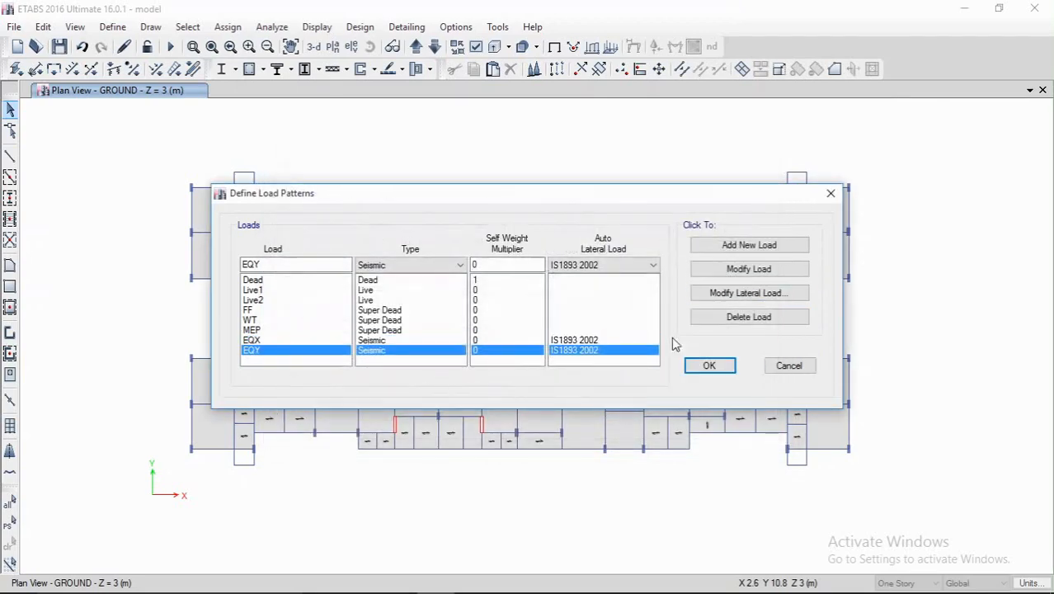
click(748, 292)
click(320, 207)
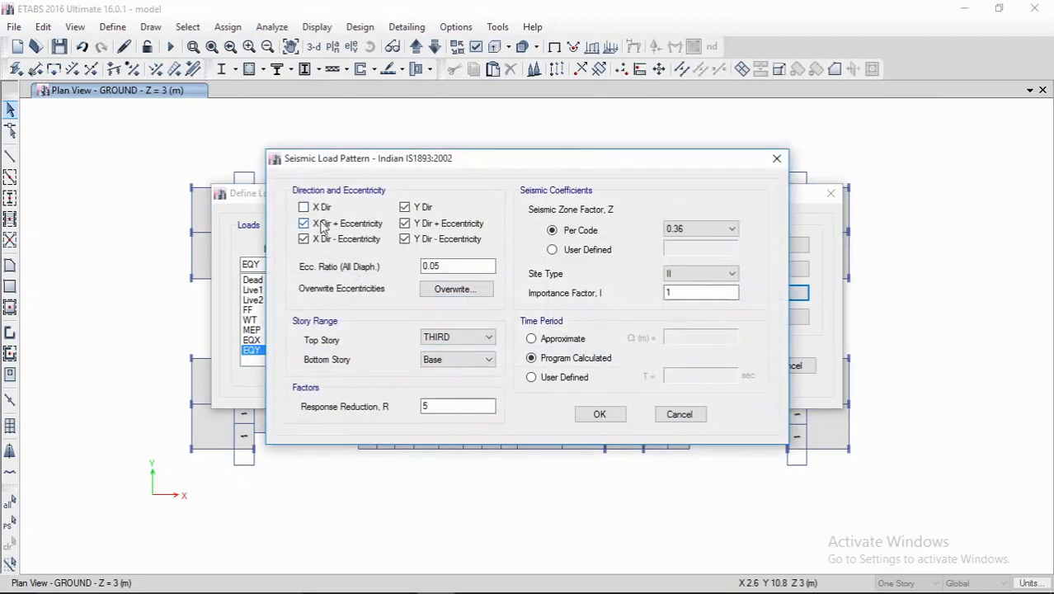
click(322, 224)
click(323, 239)
click(406, 224)
click(406, 240)
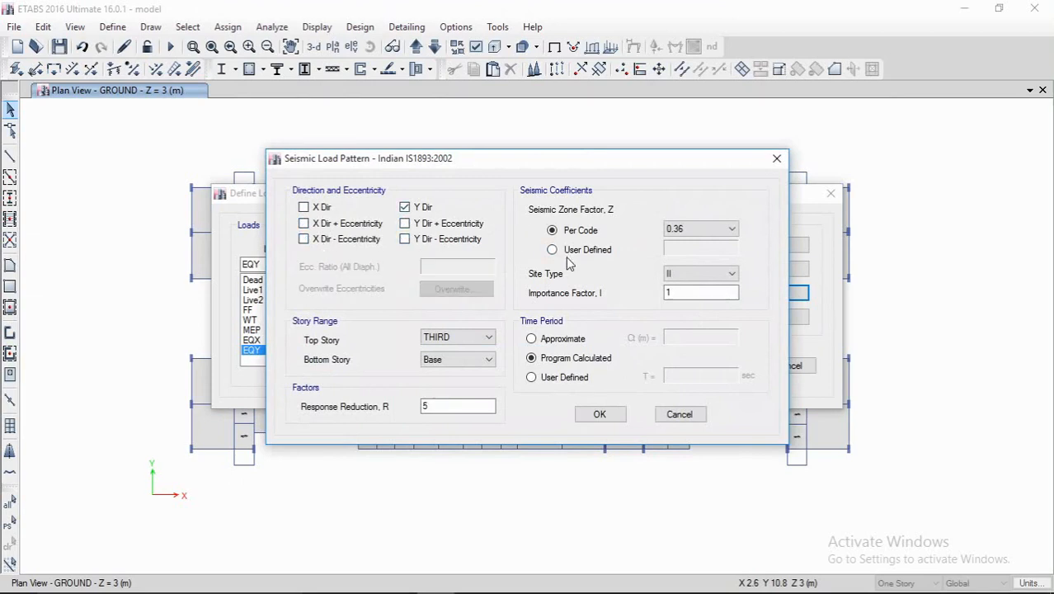
Step: Set EQY's seismic zone factor to 0.16 and its bottom story to GROUND, and accept the seismic settings
click(693, 230)
click(701, 253)
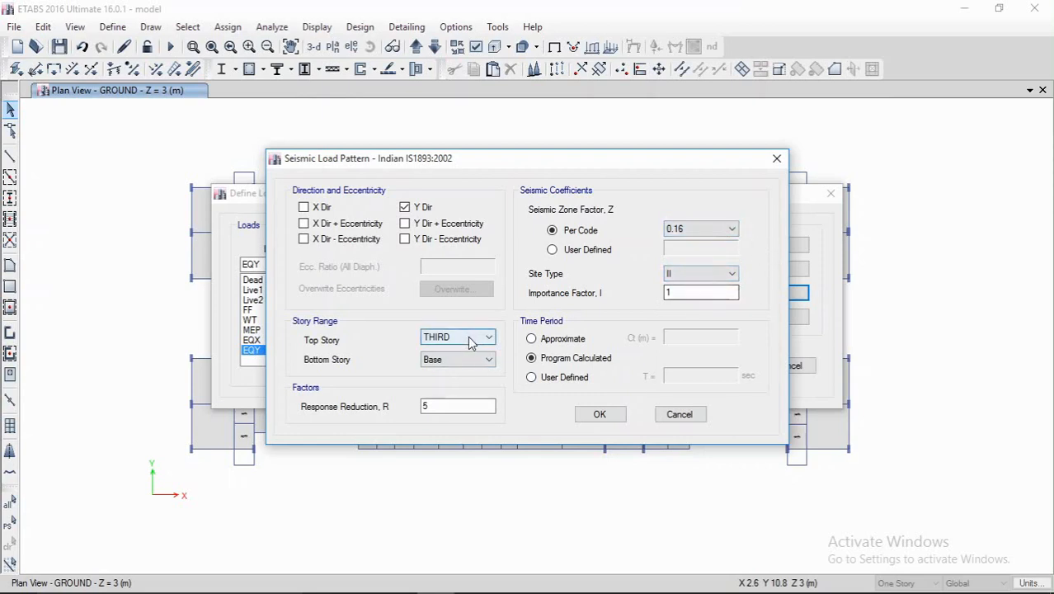
click(459, 361)
click(456, 403)
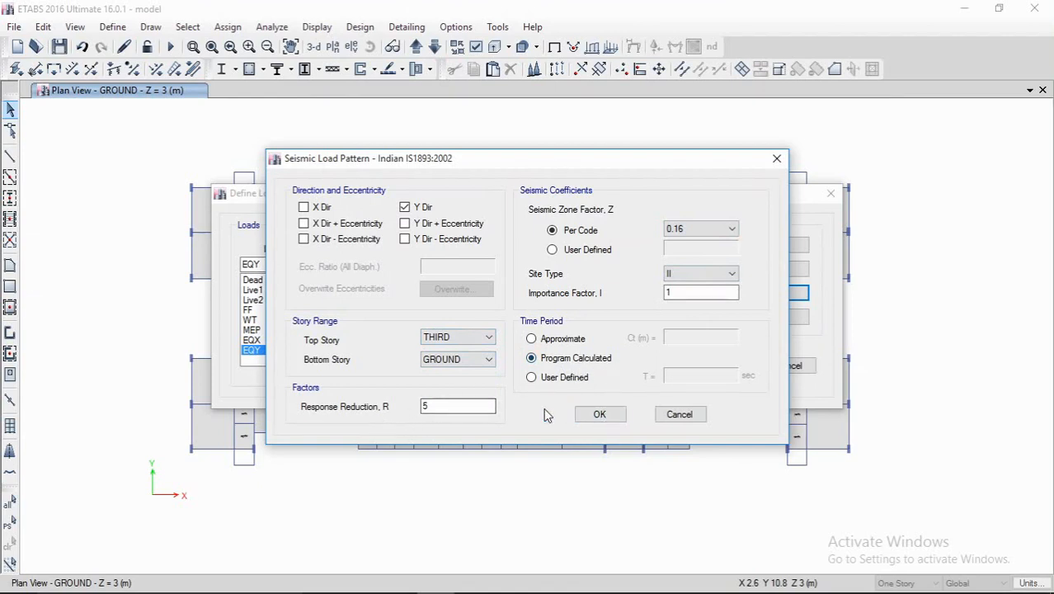
click(595, 417)
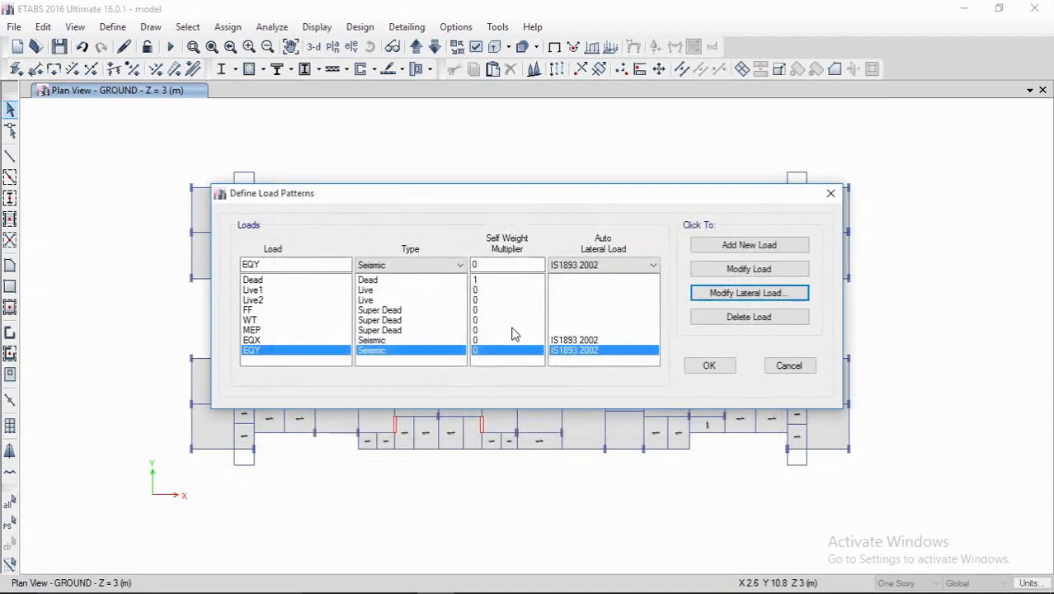
Step: Add a load pattern WINDX of type Wind with auto lateral load Indian IS875:1987
click(334, 267)
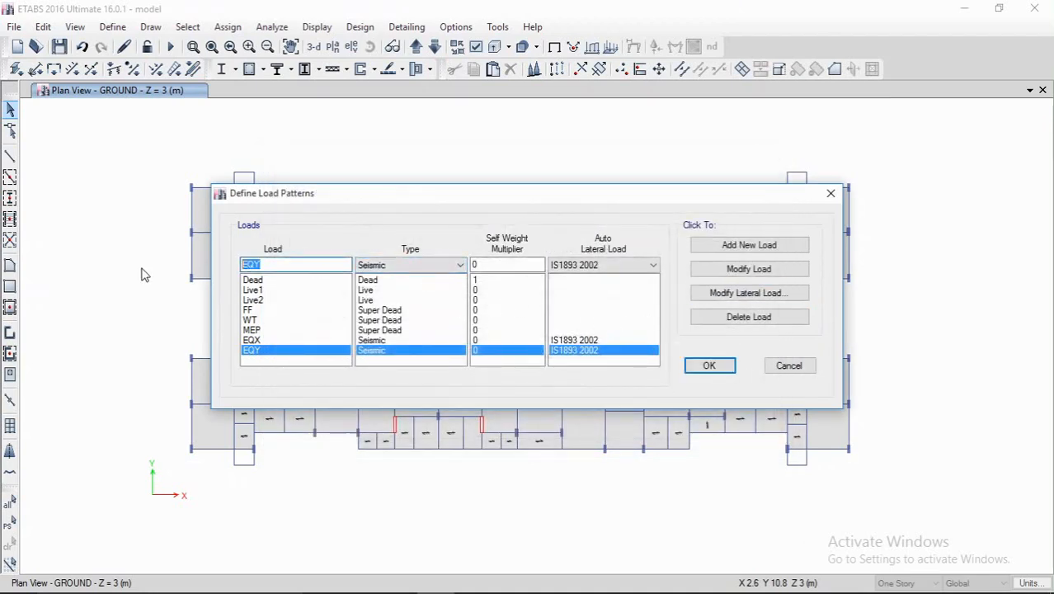
text(WINDX)
click(453, 264)
click(421, 359)
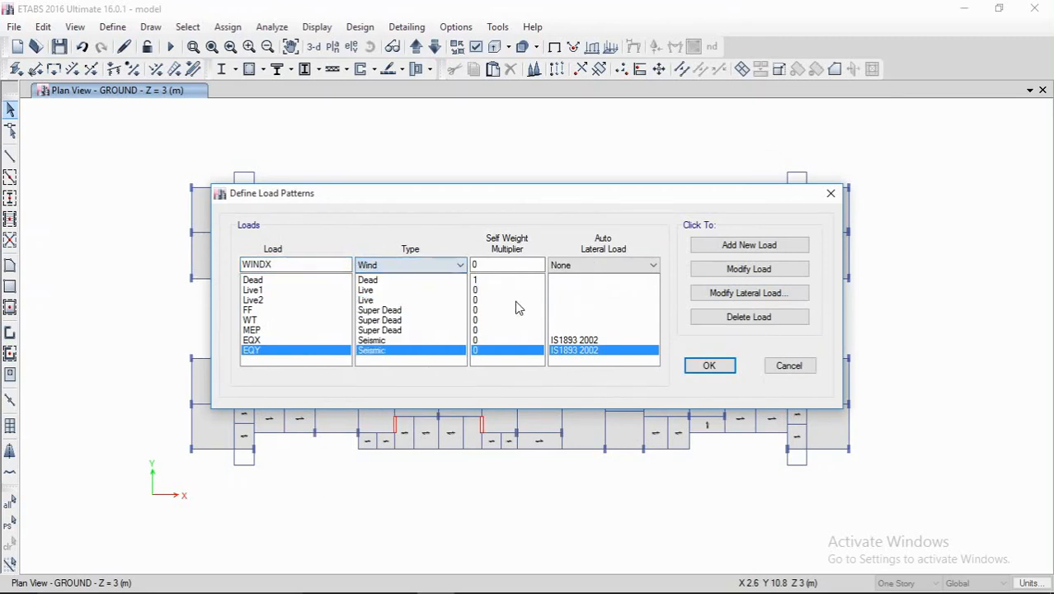
click(600, 265)
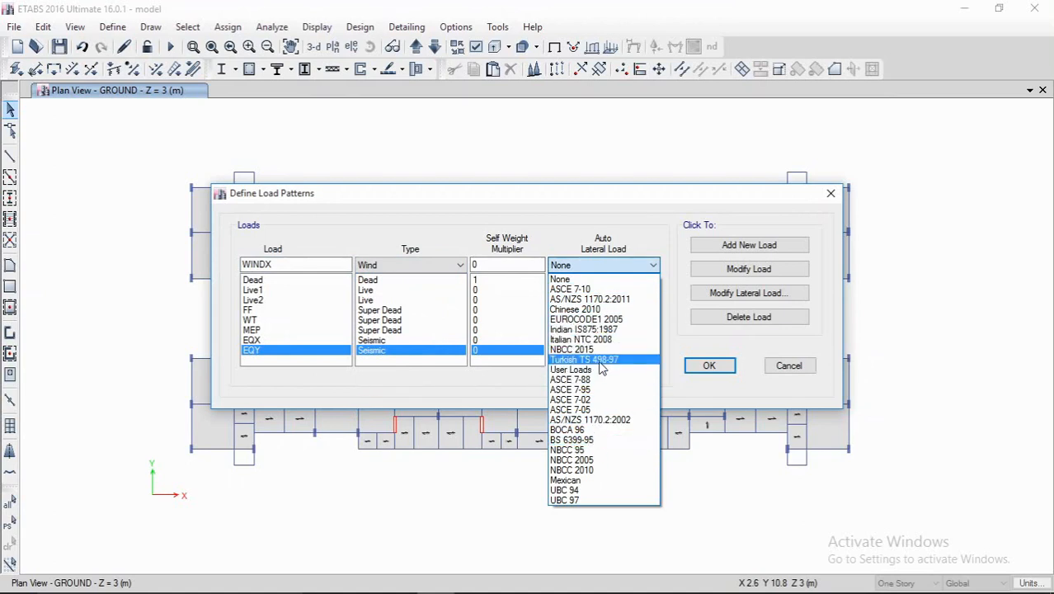
click(588, 329)
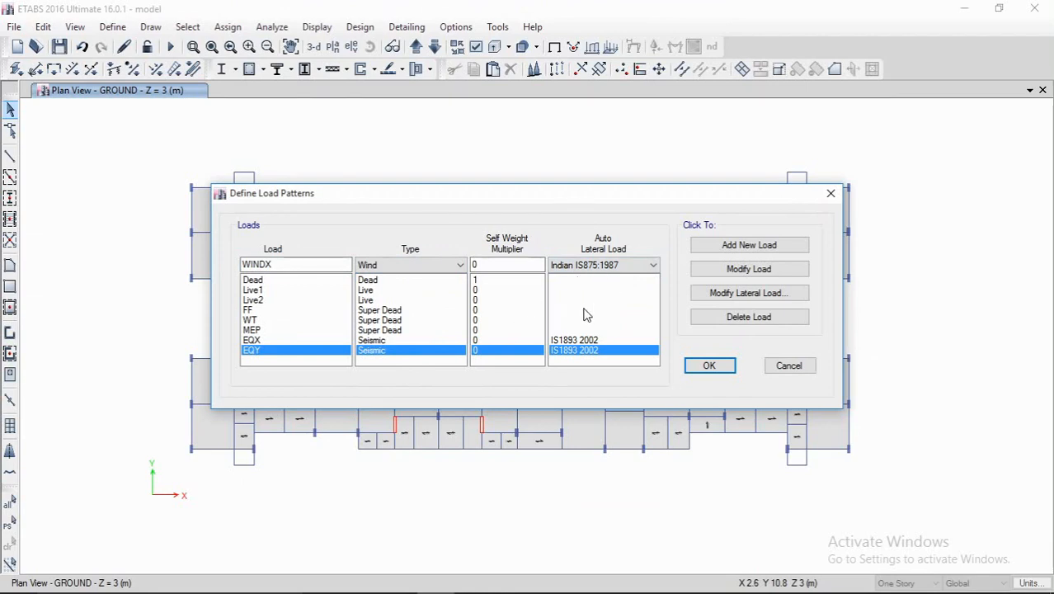
click(727, 247)
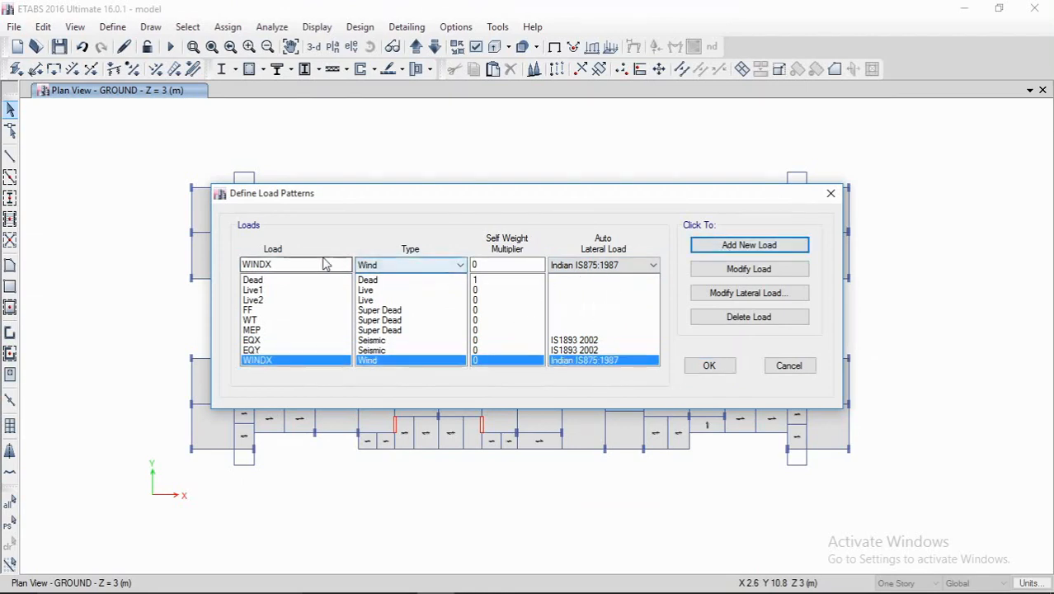
Step: Add a matching Wind load pattern named WINDY with auto lateral load Indian IS875:1987
drag(277, 265, 268, 265)
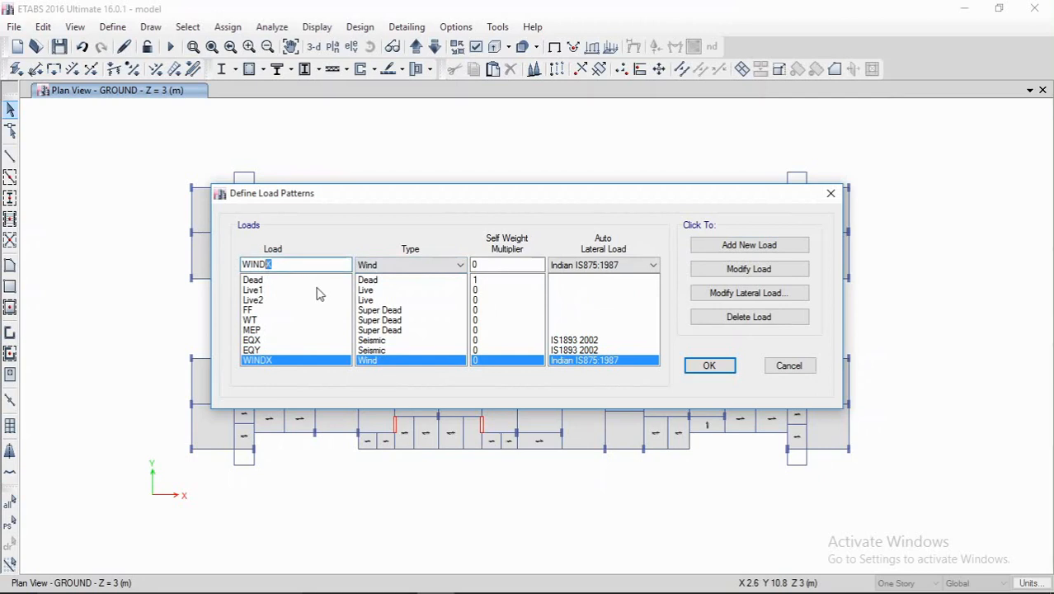
text(Y)
click(717, 247)
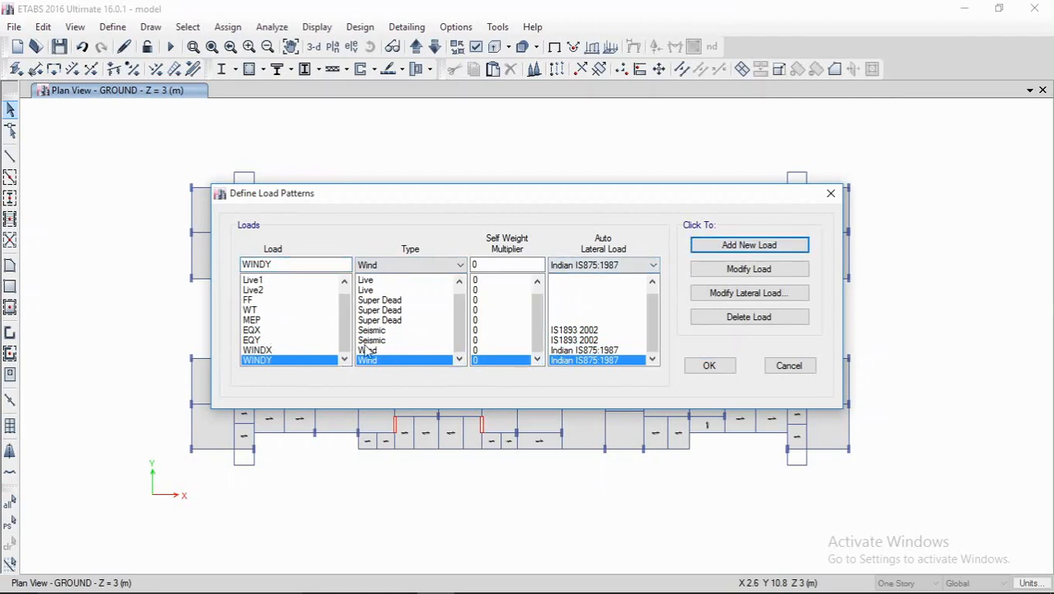
Step: Set WINDX's wind speed Vb to 39 m/s in its lateral load settings and accept them
click(322, 350)
click(749, 293)
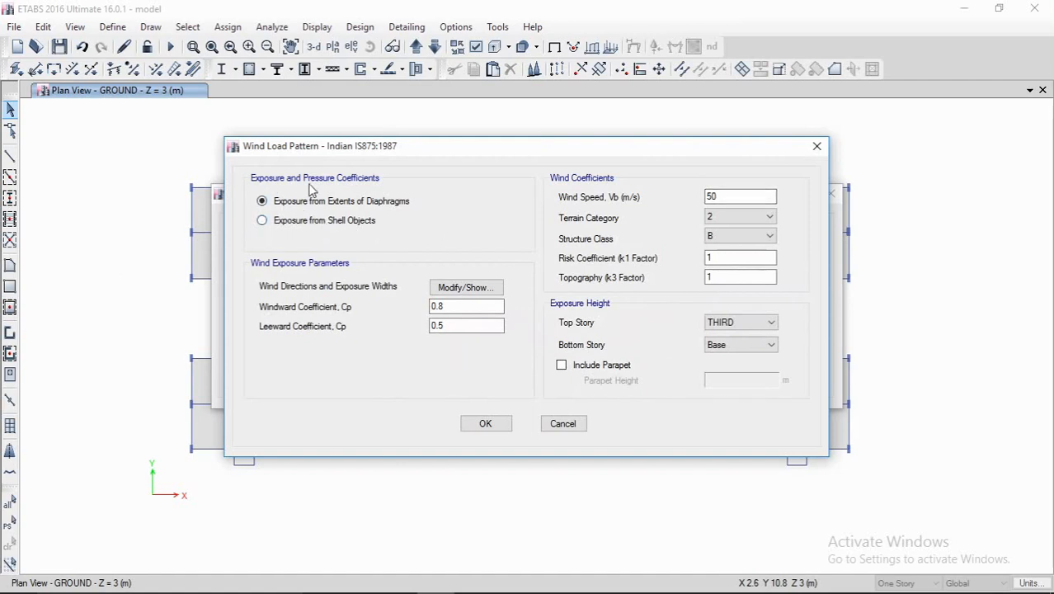
double_click(765, 198)
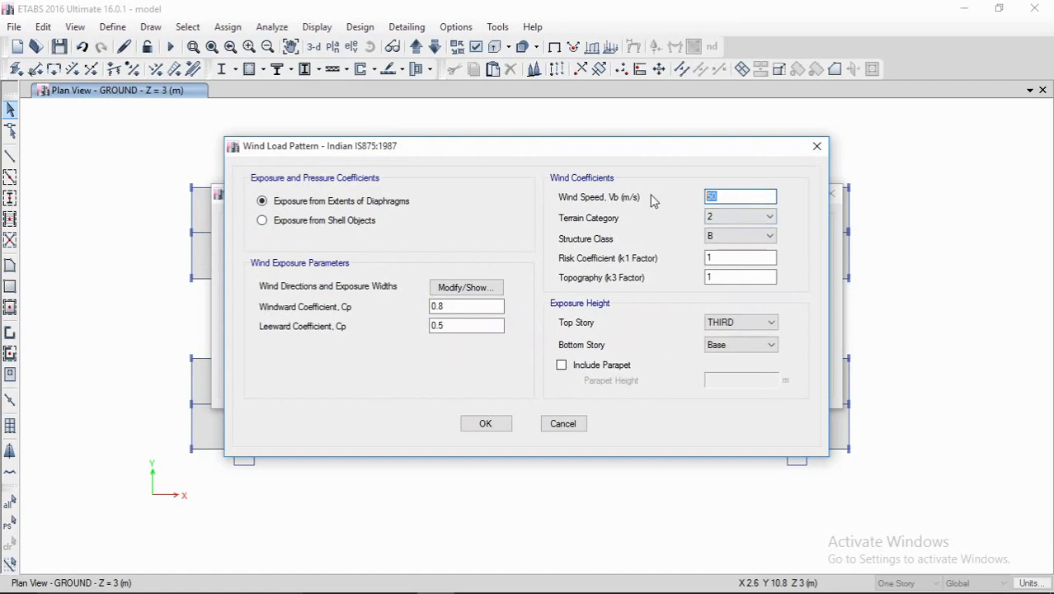
text(39)
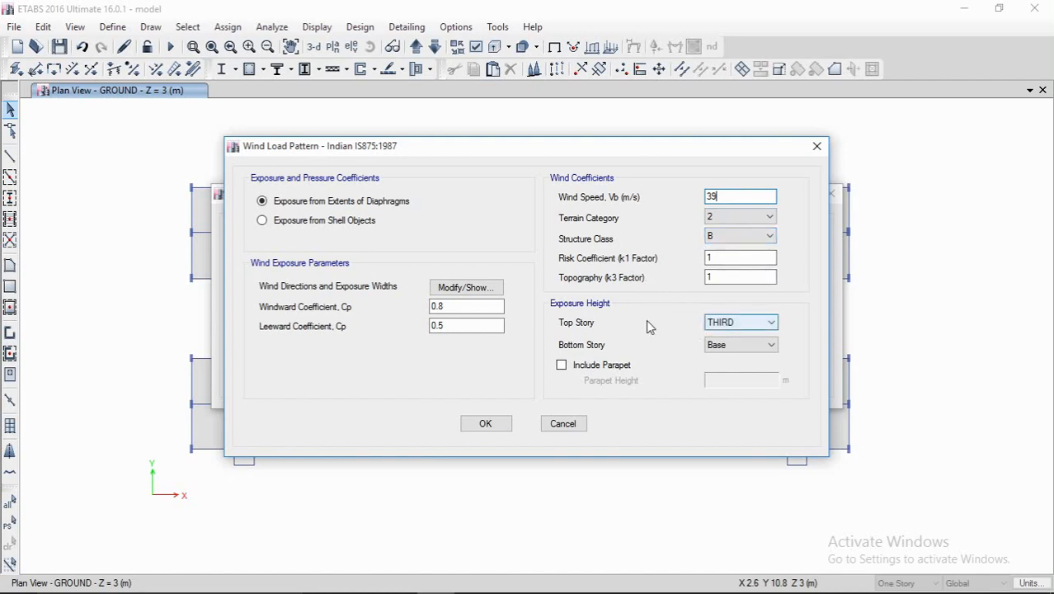
click(486, 424)
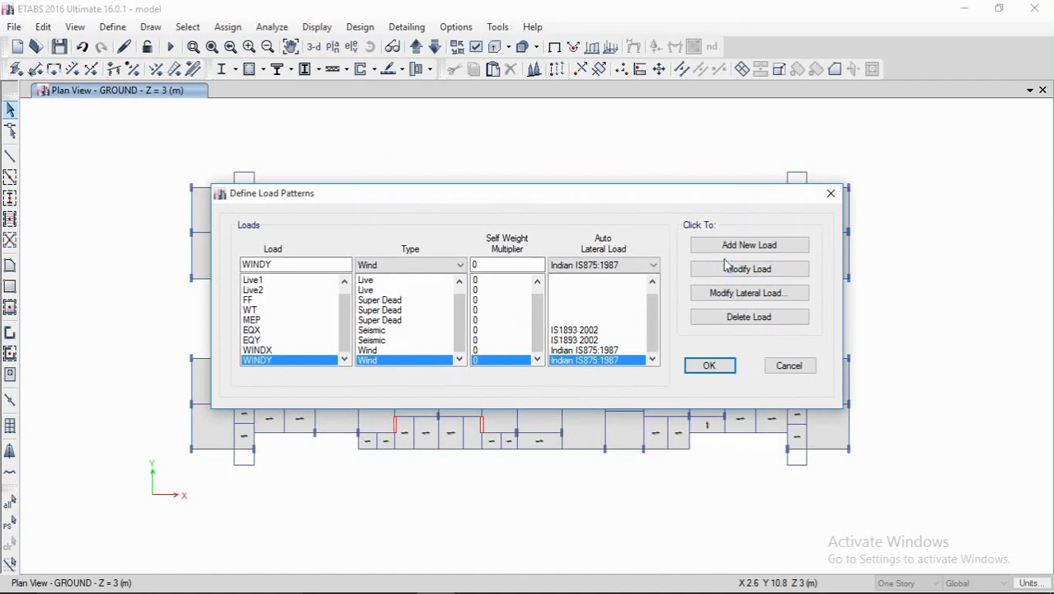
Step: Set WINDY's wind speed Vb to 39 m/s and accept all the load pattern definitions
click(746, 293)
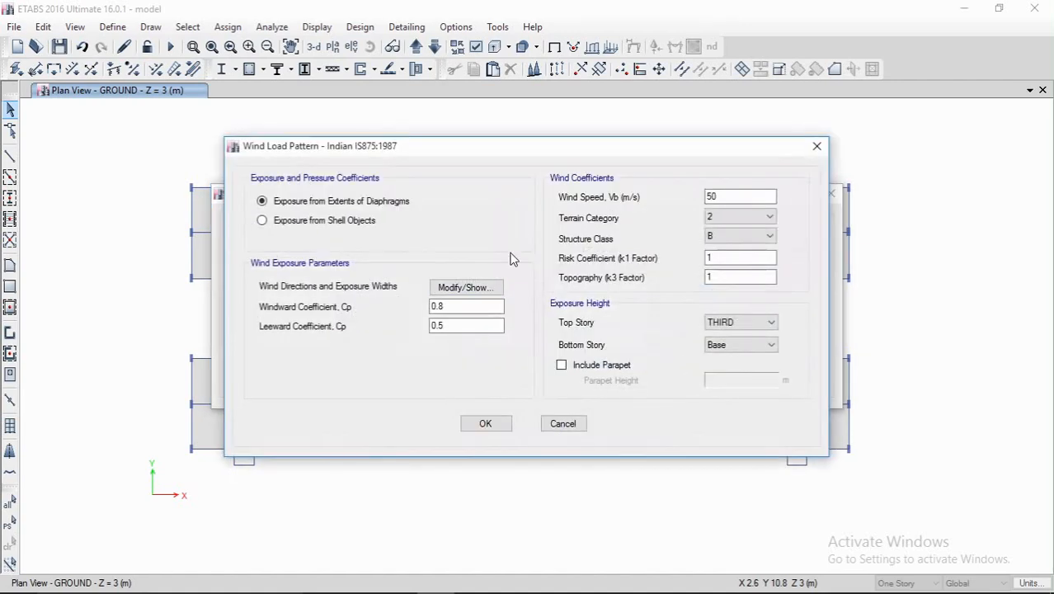
double_click(737, 199)
text(39)
click(487, 424)
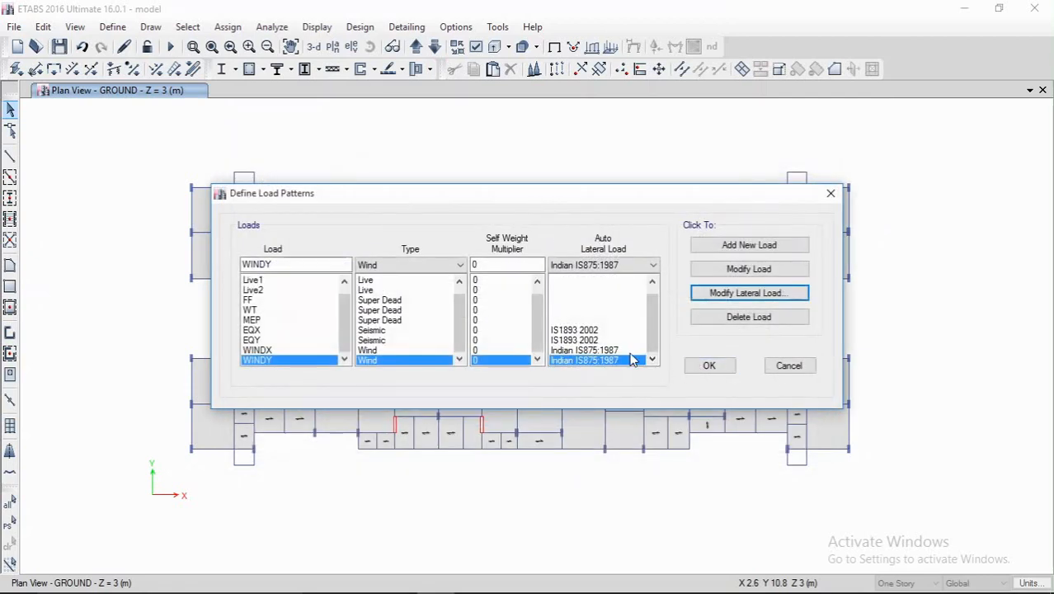
click(316, 350)
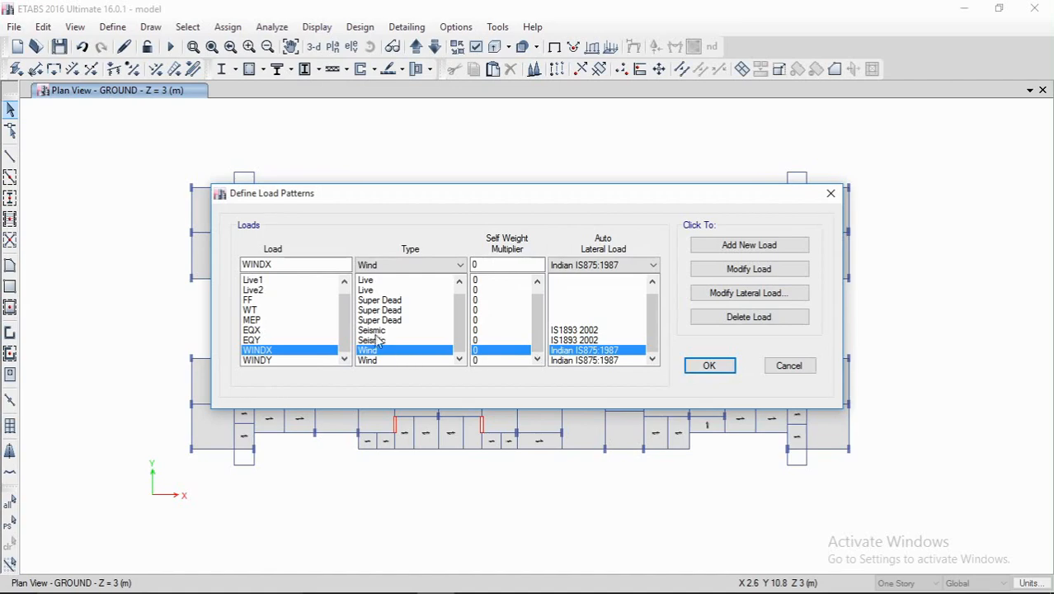
click(697, 366)
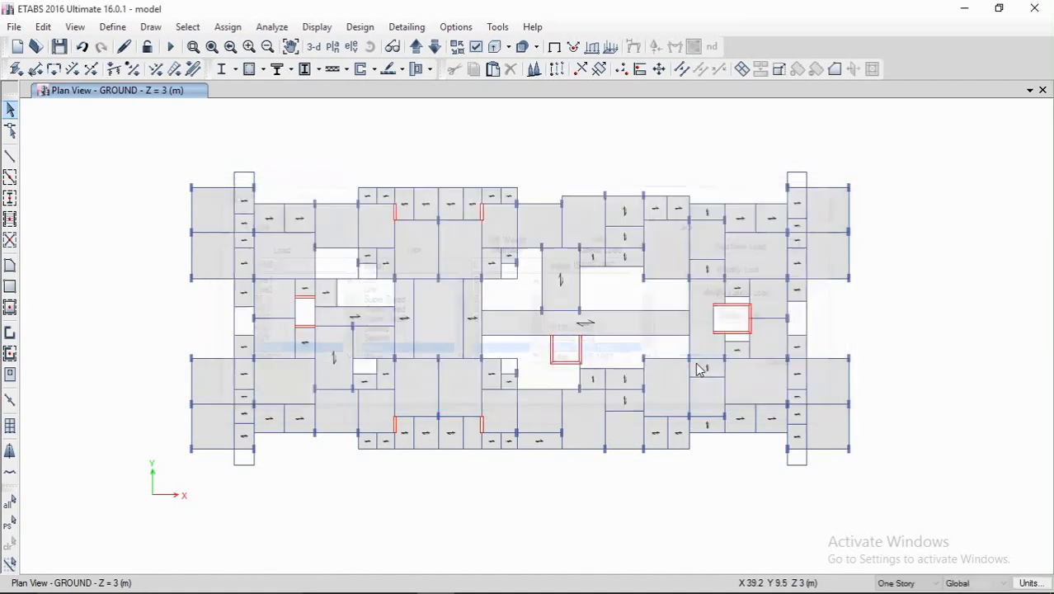
Step: Review the list of load cases and their types, from Dead through WINDY
click(110, 25)
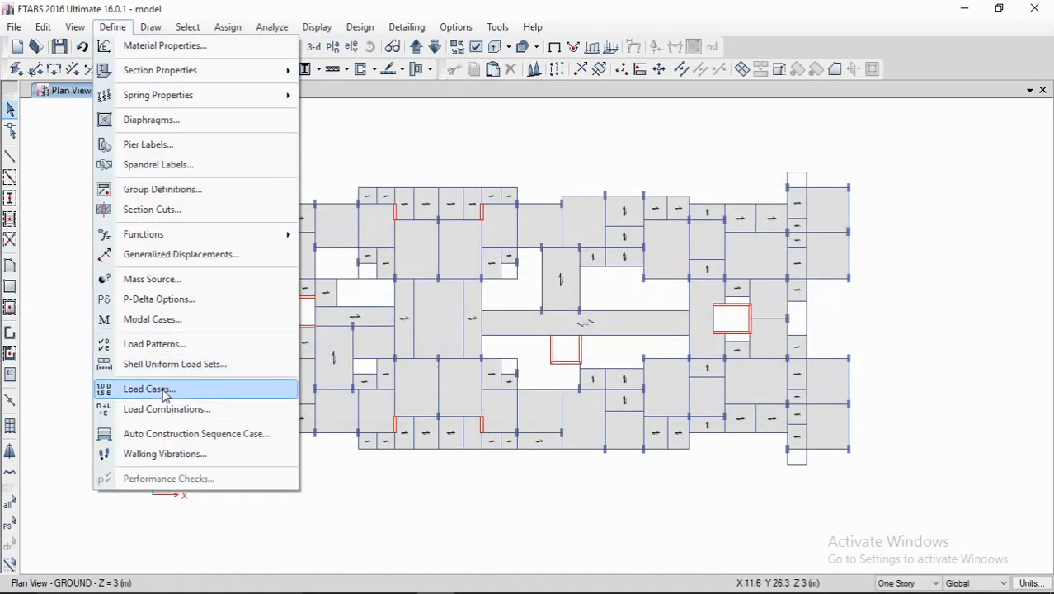
click(149, 388)
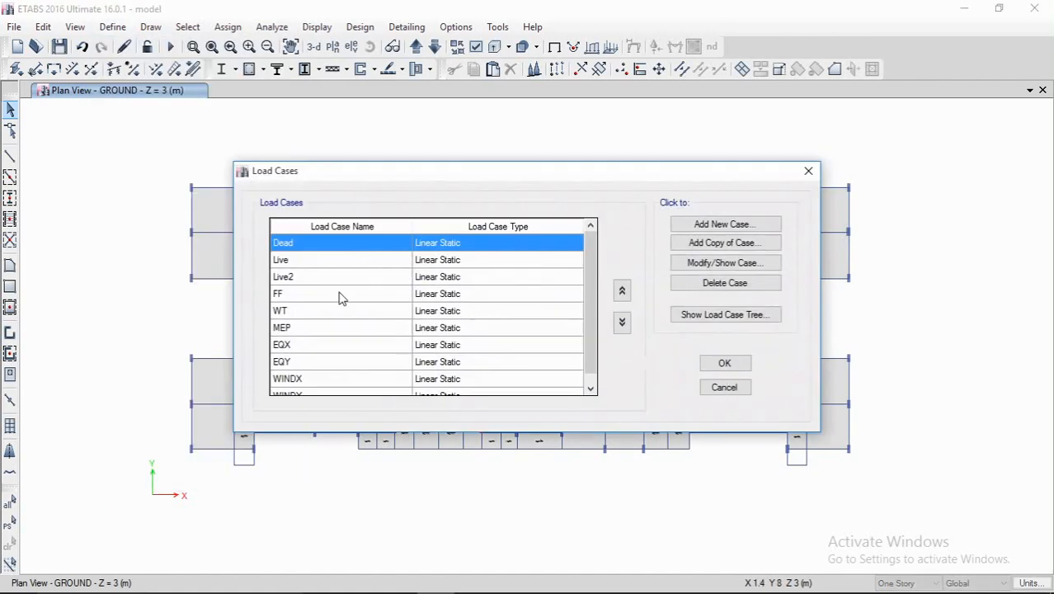
scroll(342, 299, down, 1)
scroll(470, 247, up, 1)
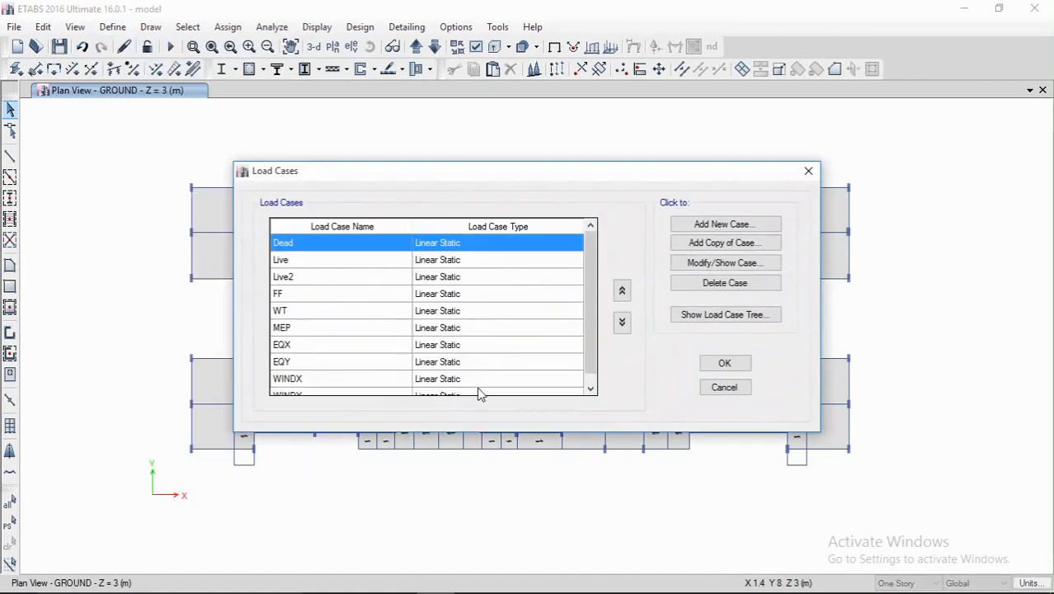
scroll(476, 367, down, 1)
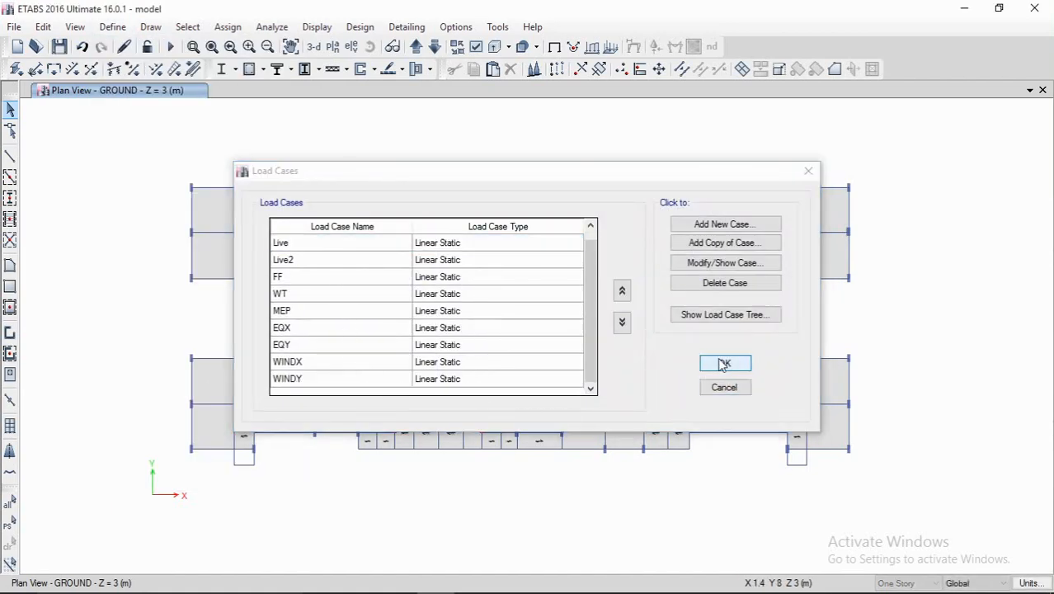
click(724, 364)
middle_drag(328, 183, 345, 176)
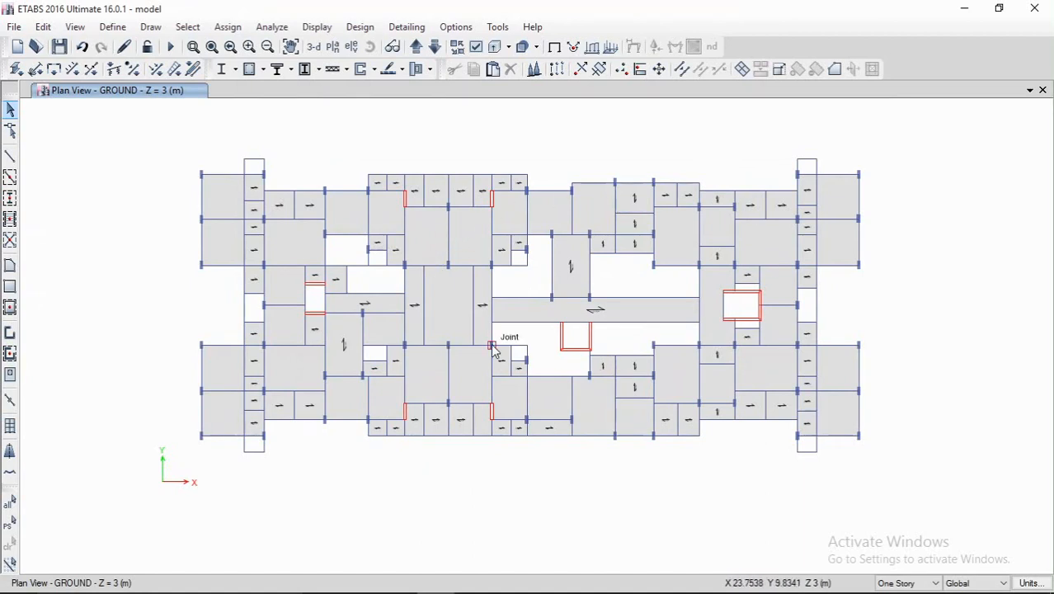
middle_drag(492, 348, 489, 348)
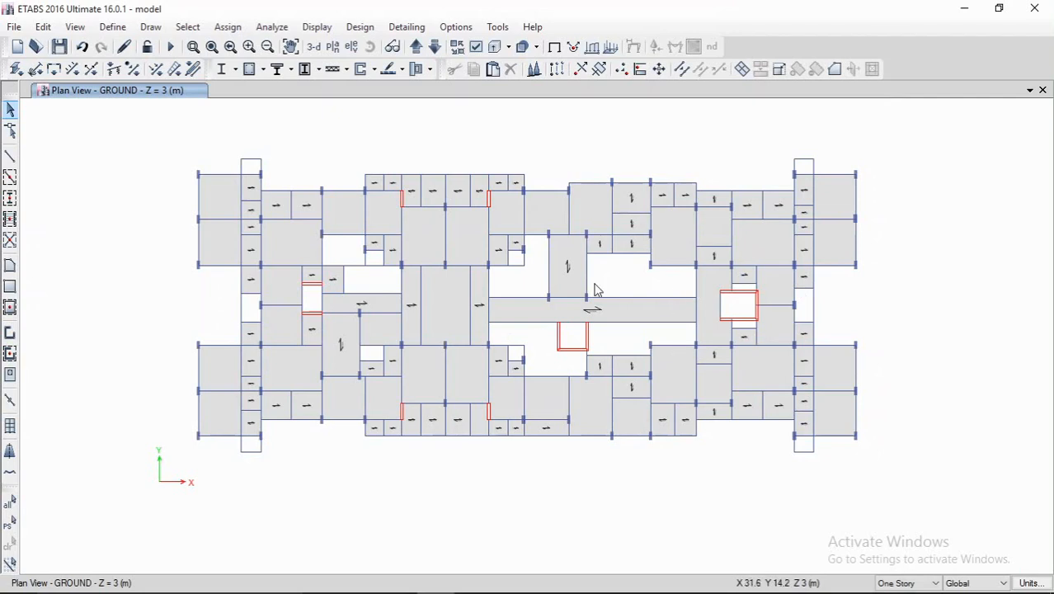
middle_drag(598, 290, 592, 290)
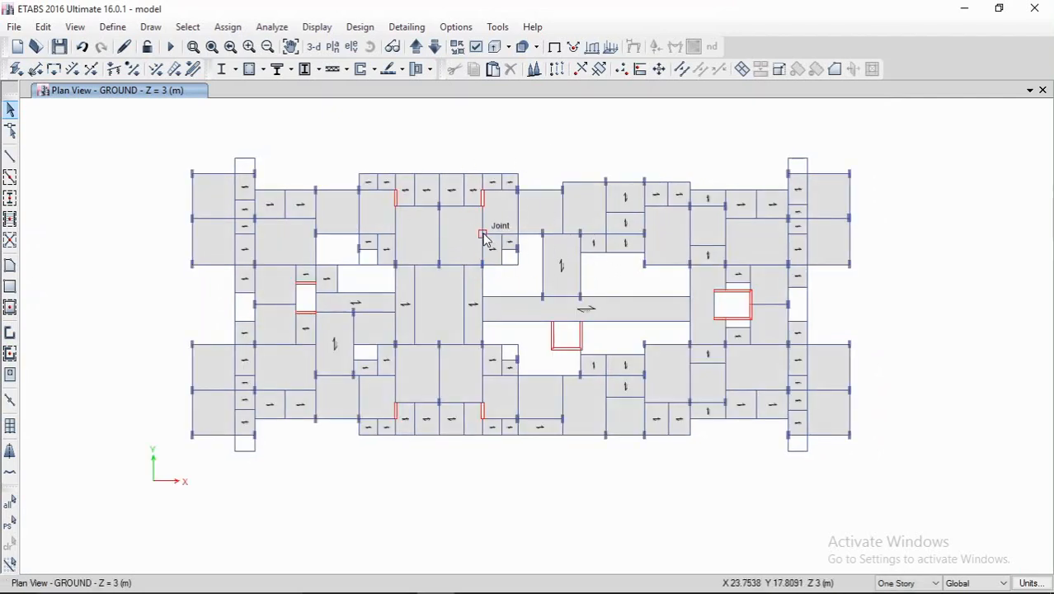
middle_drag(428, 232, 421, 228)
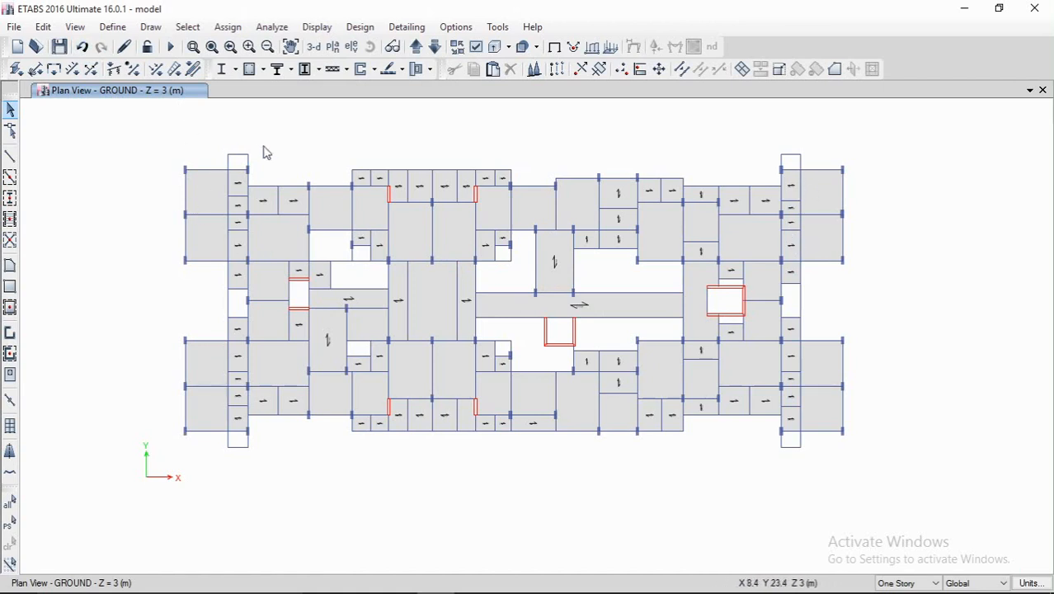
Step: Select all floor objects on the GROUND plan by object type Floors
click(188, 27)
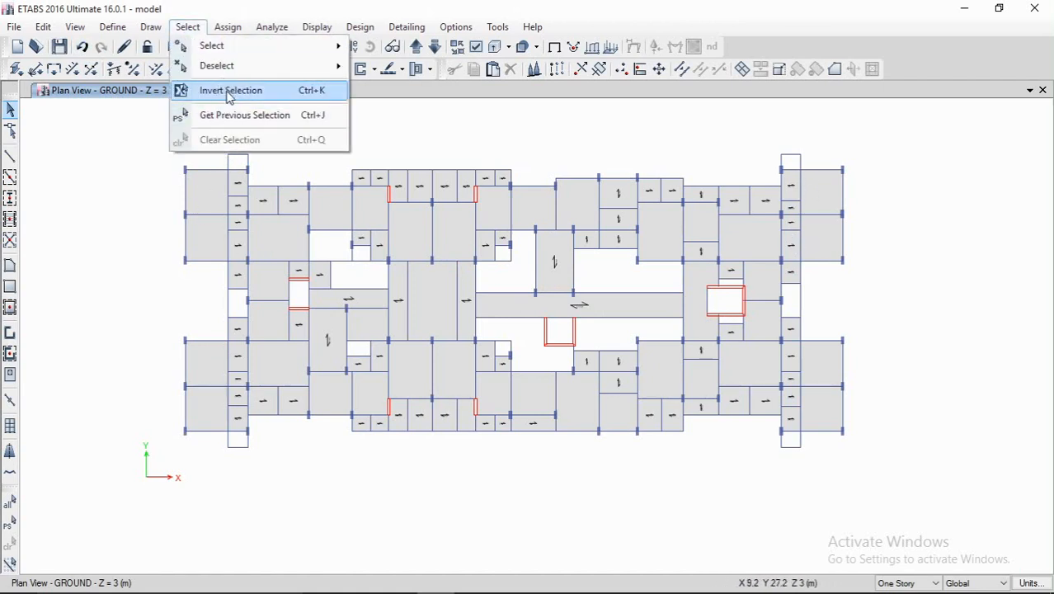
mouse_move(231, 49)
click(433, 160)
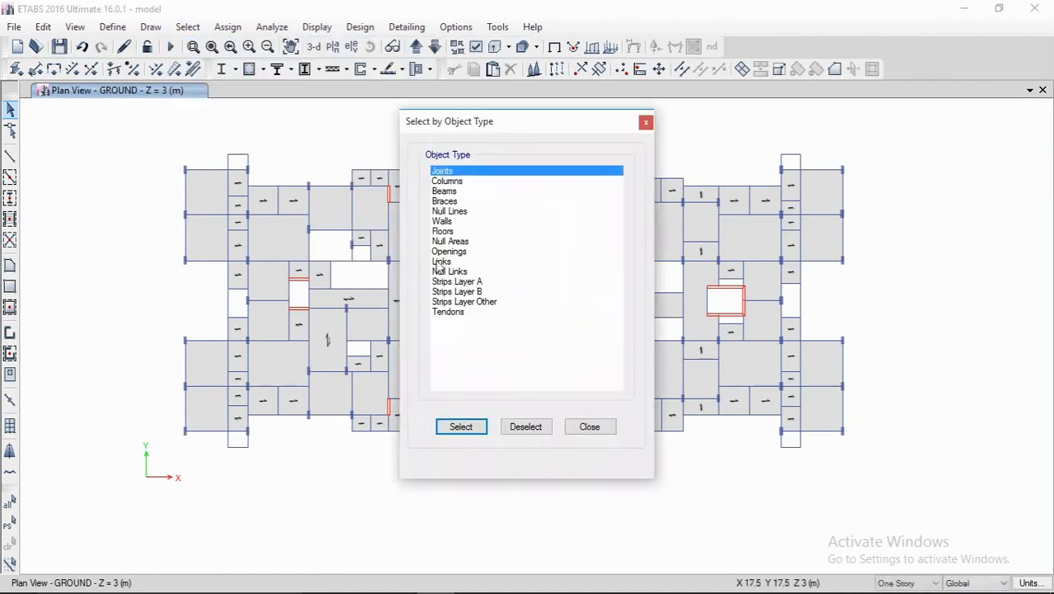
click(443, 231)
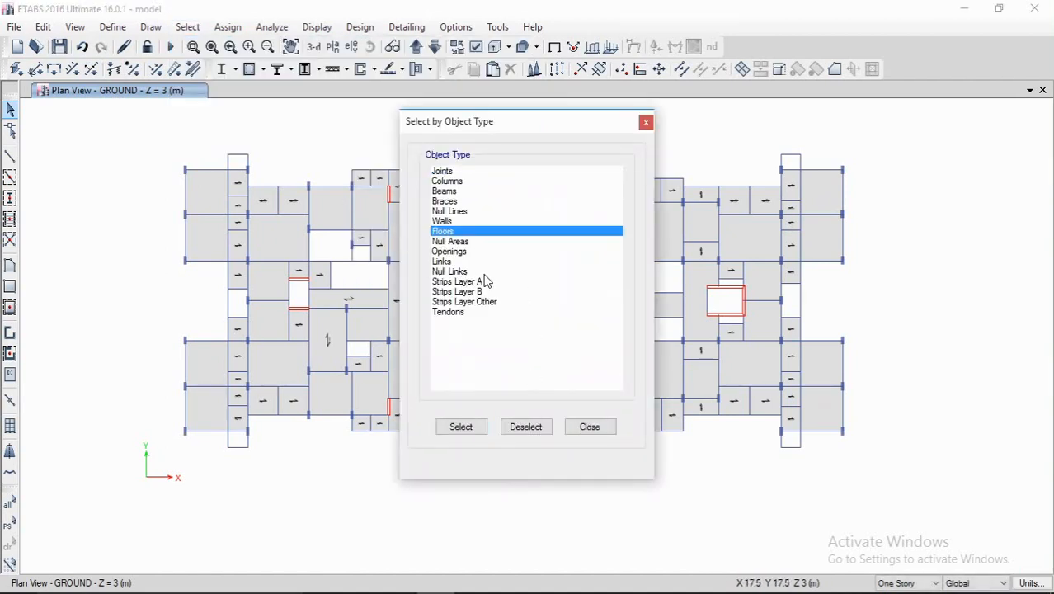
click(461, 427)
click(589, 426)
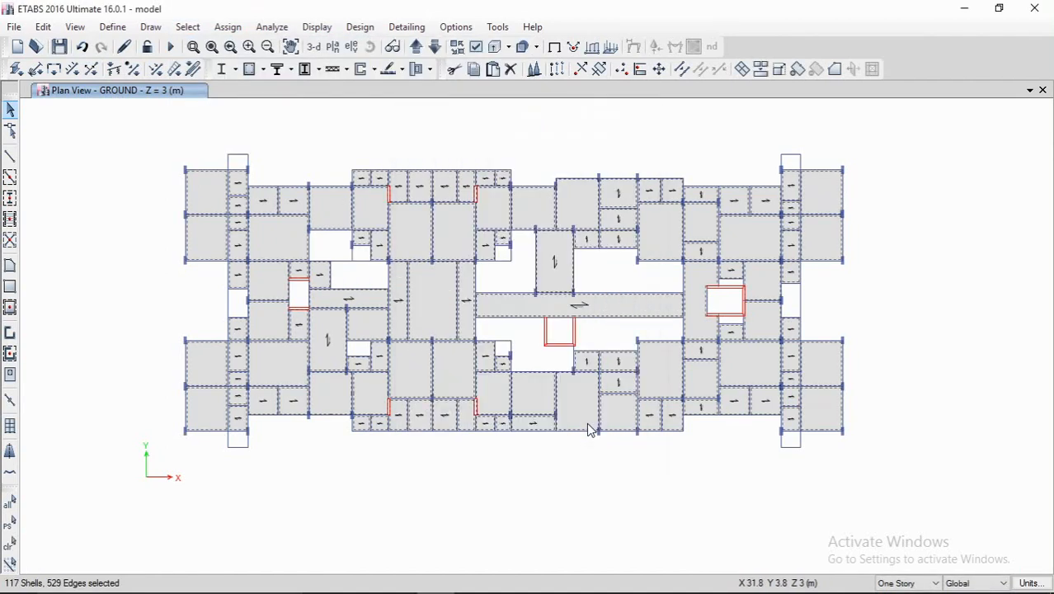
Step: Assign a uniform shell load of 2 kN/m² in the Gravity direction to the selected floors under Live1, replacing existing loads
click(228, 27)
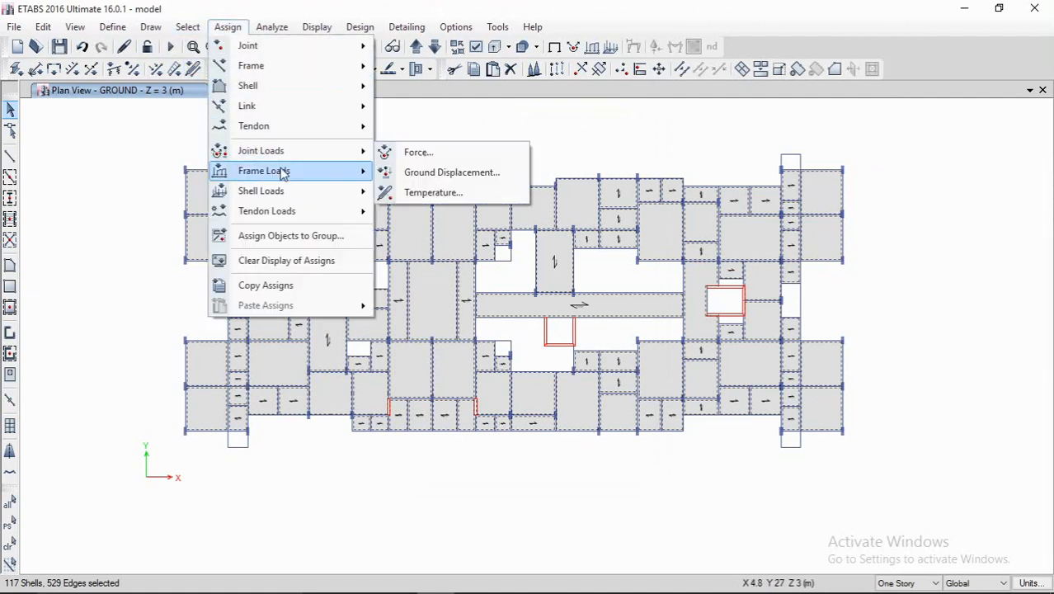
mouse_move(275, 192)
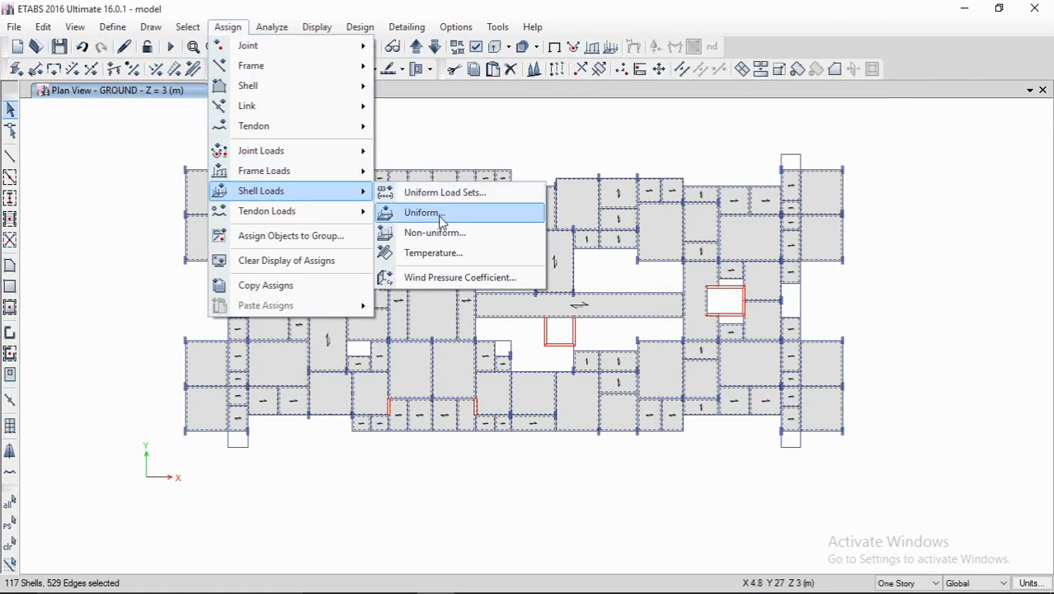
click(429, 212)
click(565, 247)
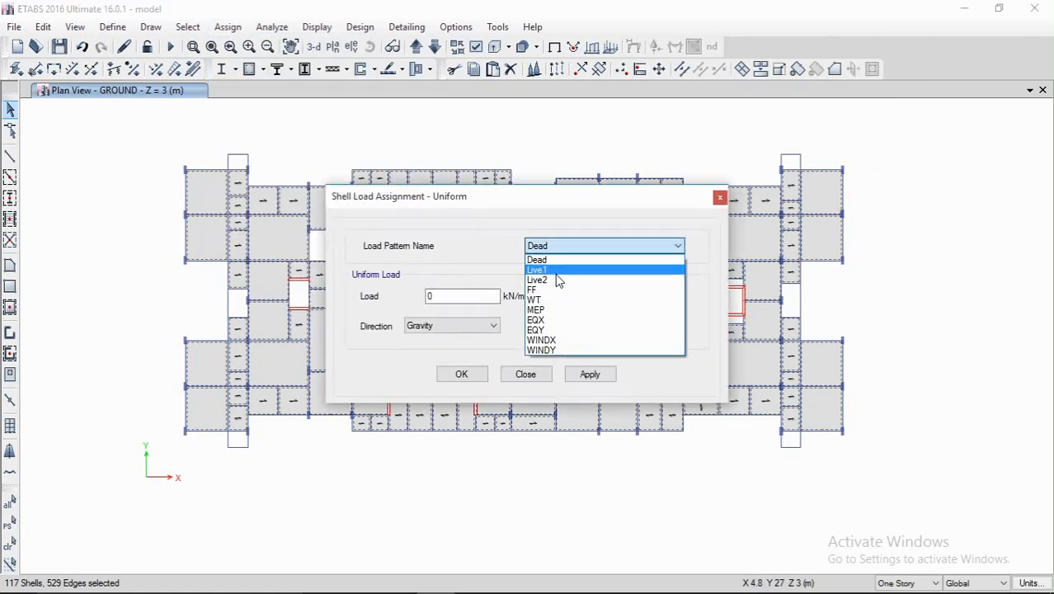
click(561, 269)
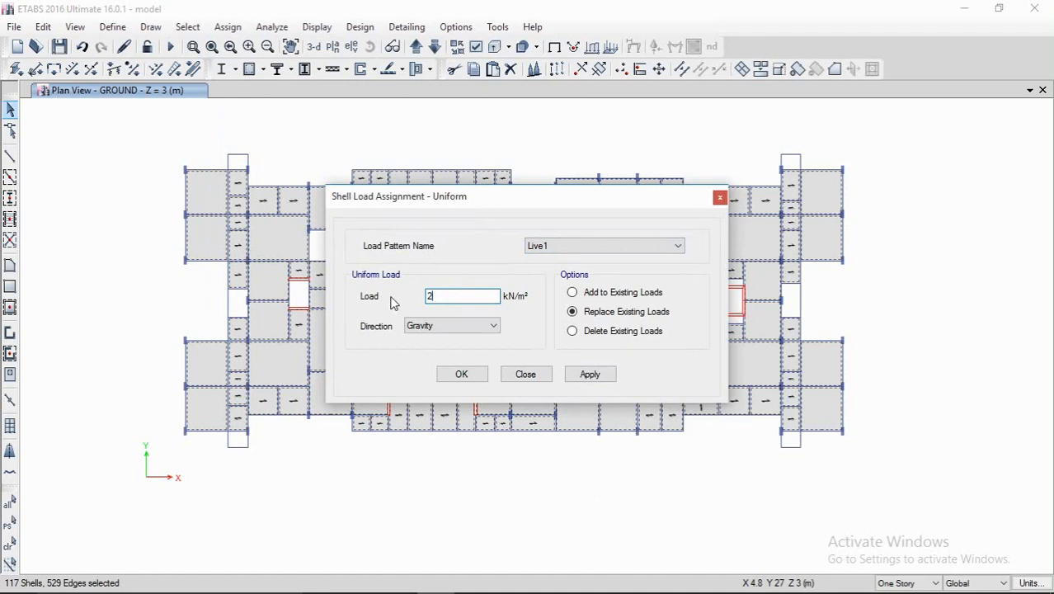
click(590, 375)
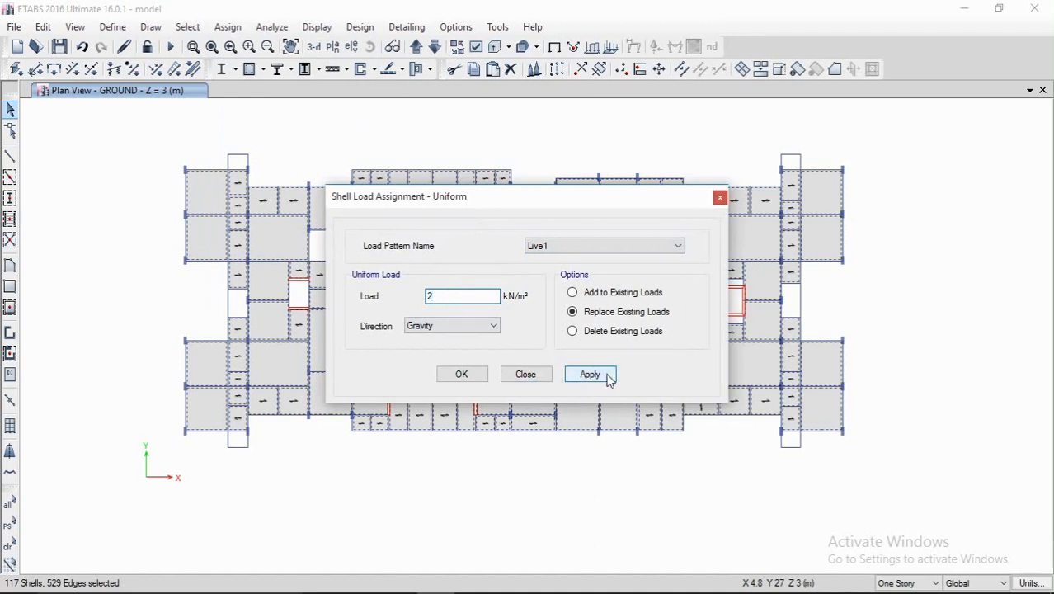
click(462, 374)
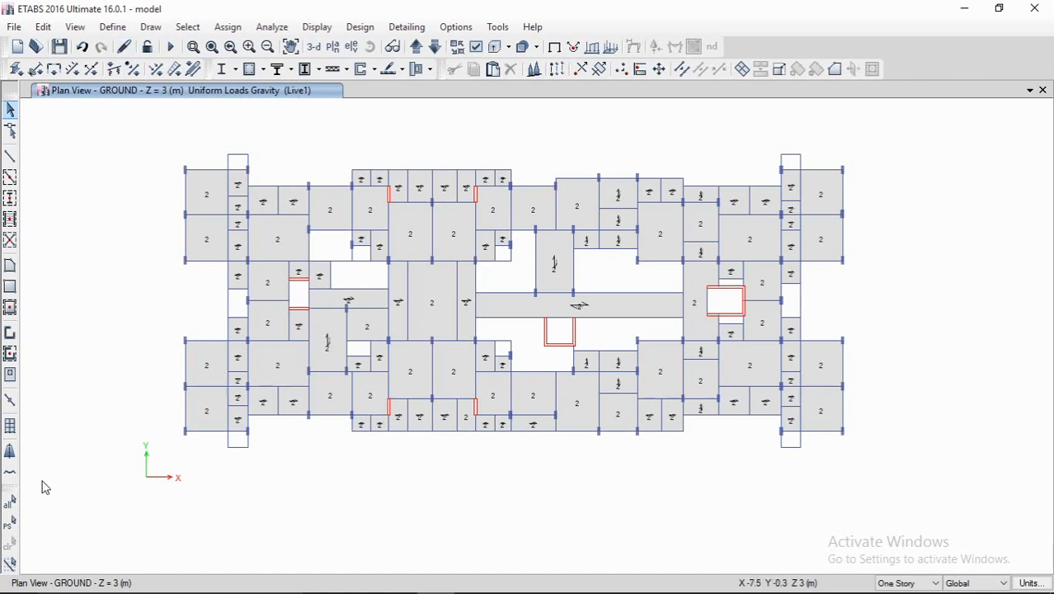
Step: Reselect the previously selected GROUND floors and assign a uniform 1 kN/m² Gravity shell load under FF, replacing existing loads
click(14, 528)
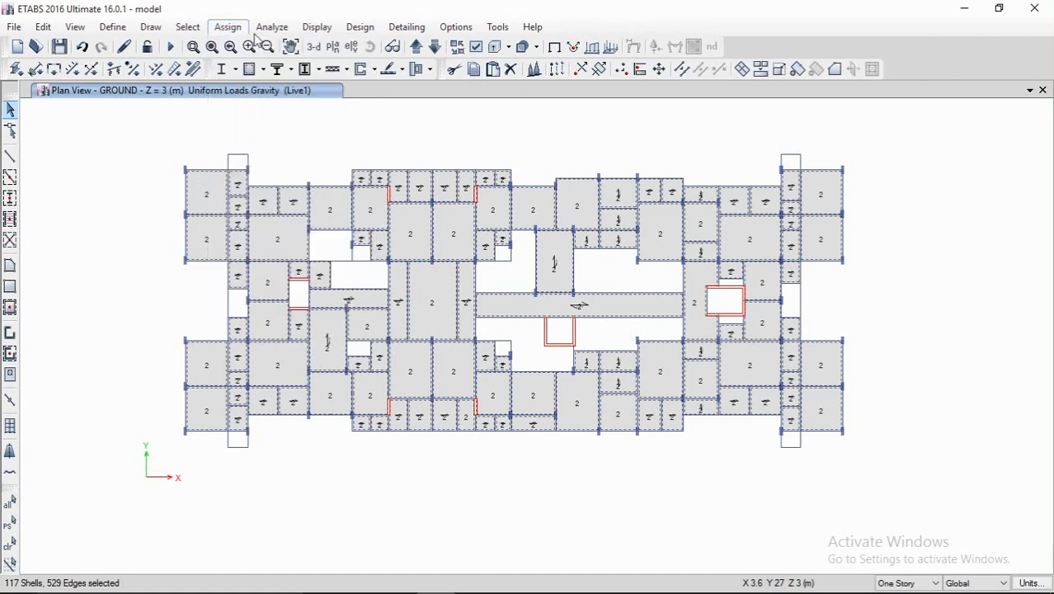
click(228, 28)
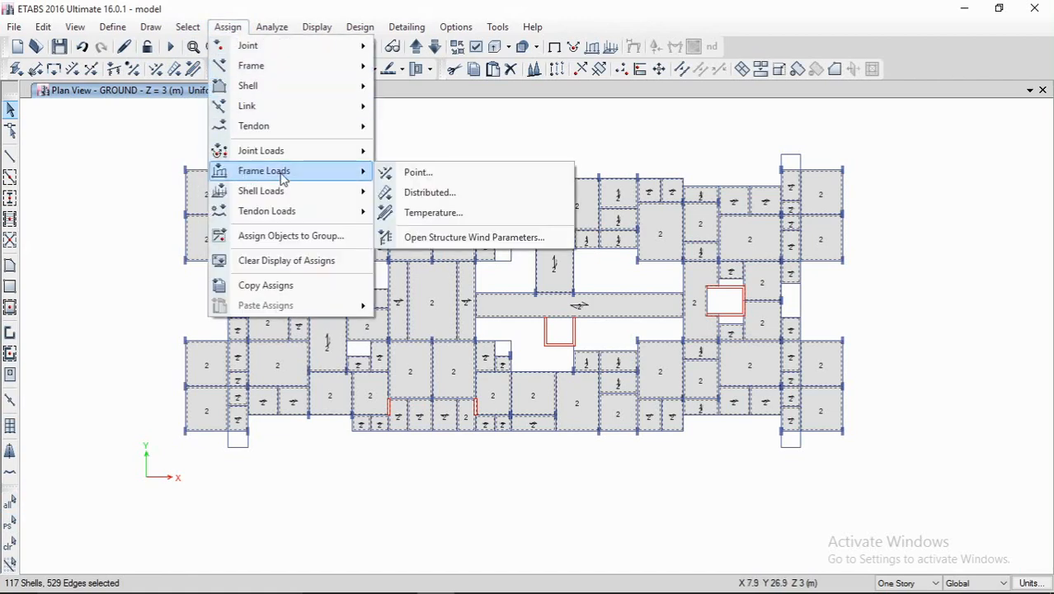
mouse_move(277, 191)
click(425, 213)
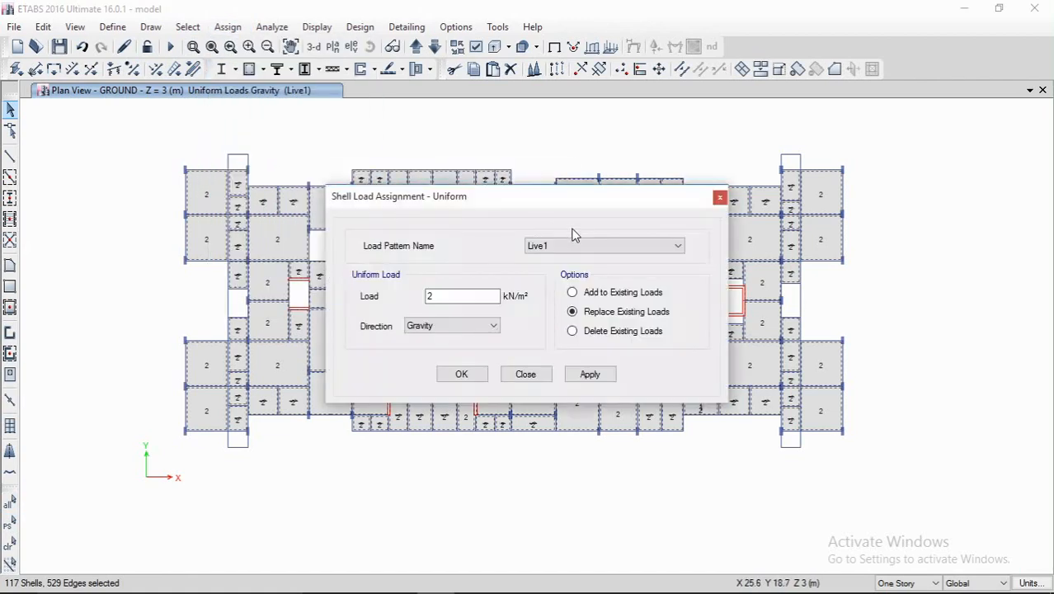
click(568, 250)
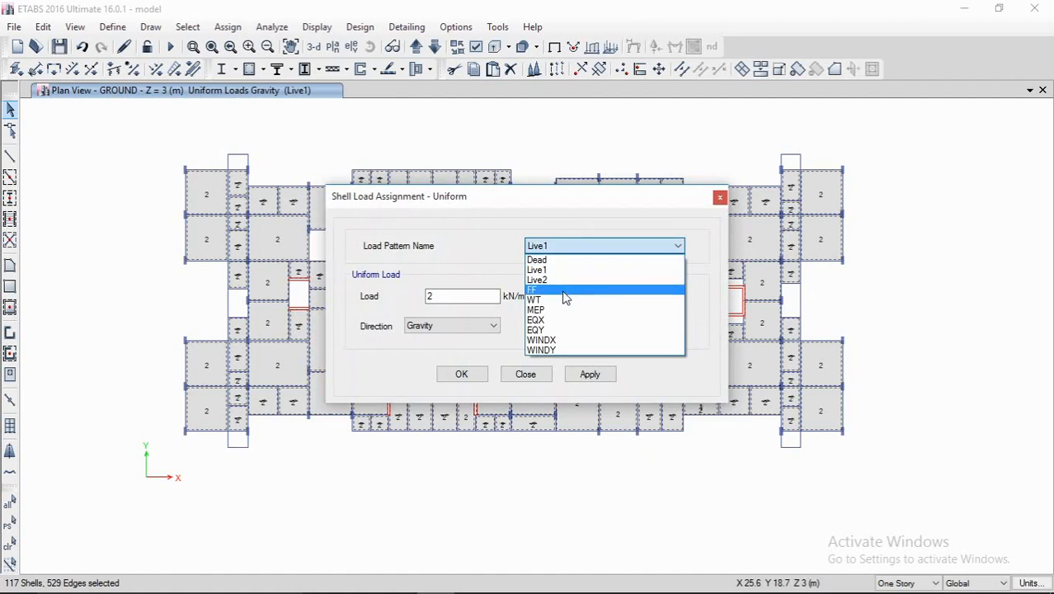
click(566, 290)
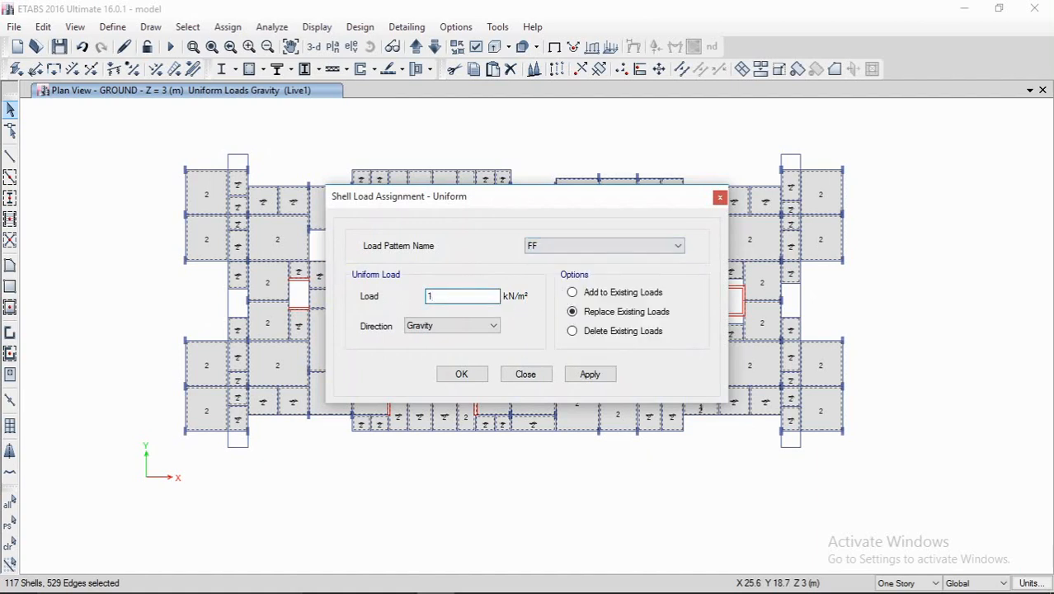
click(590, 373)
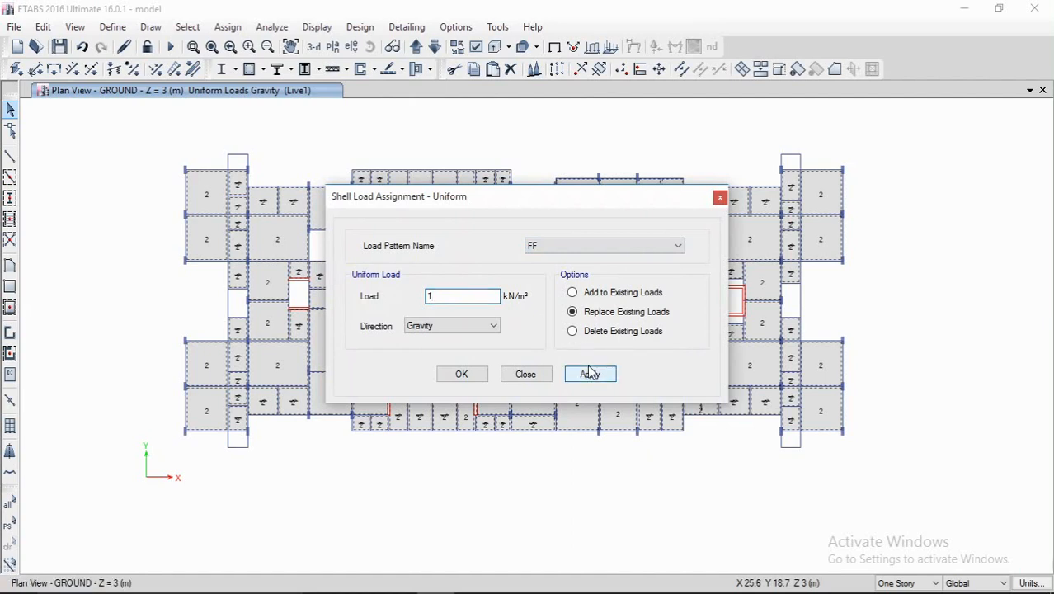
click(480, 377)
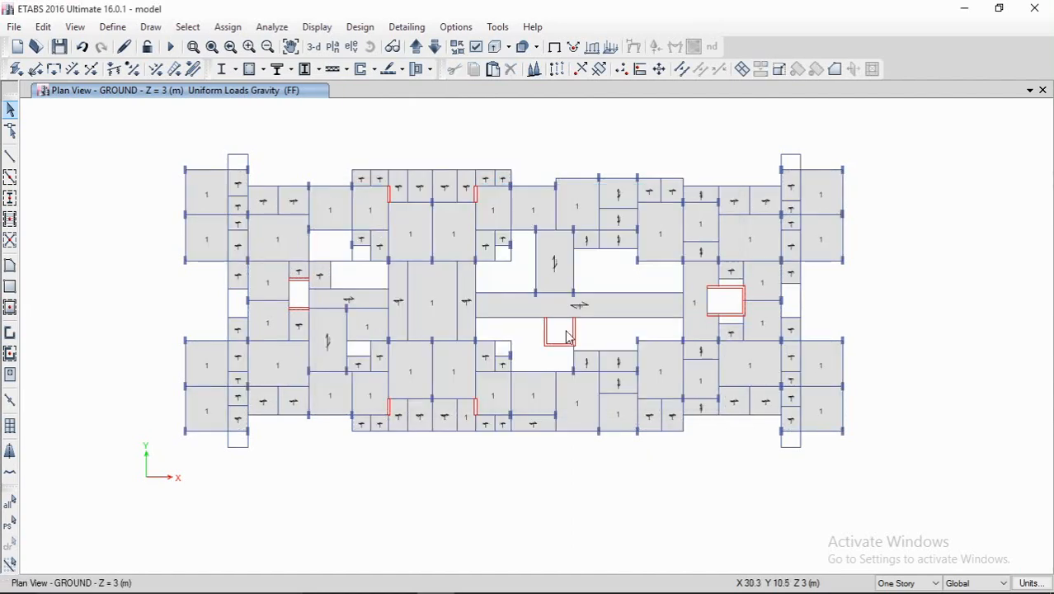
Step: Examine the FF floor loads and the layout of the corridor panels across the GROUND plan
scroll(410, 234, up, 5)
scroll(414, 248, down, 4)
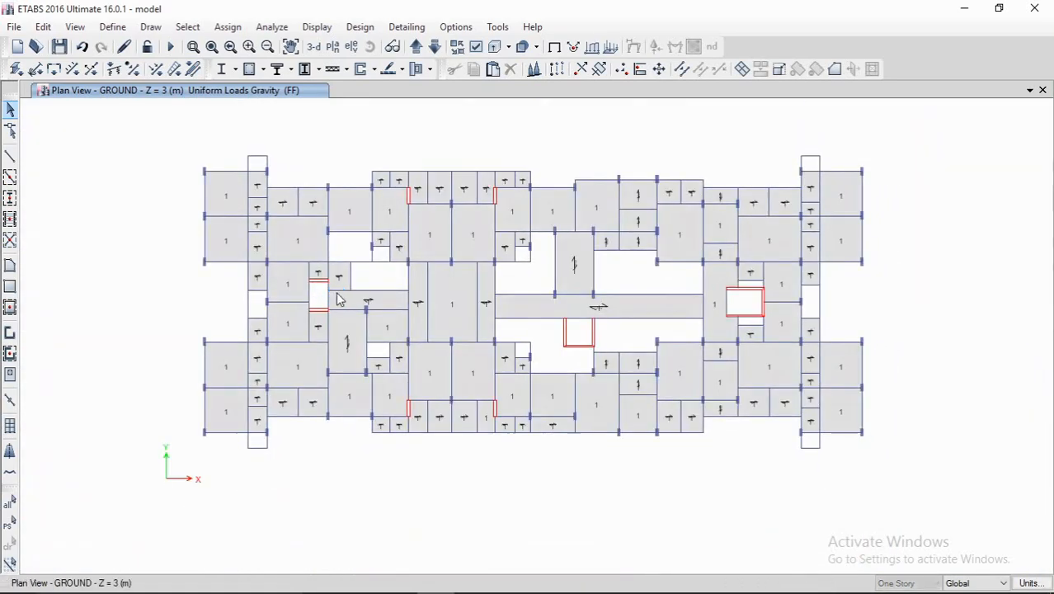
scroll(355, 307, up, 3)
scroll(376, 314, down, 5)
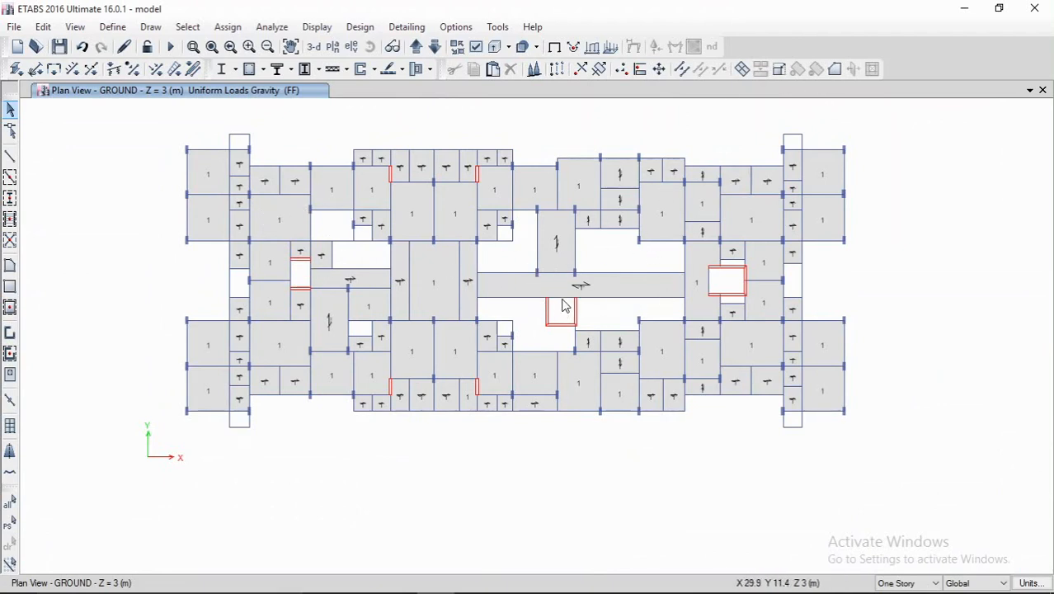
middle_drag(421, 300, 417, 322)
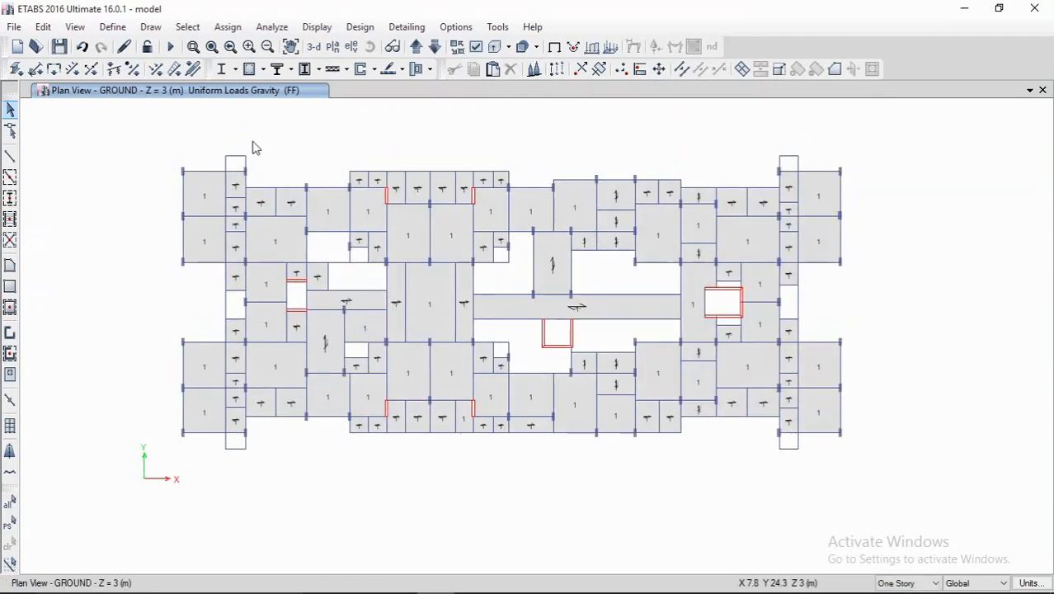
middle_drag(266, 235, 313, 229)
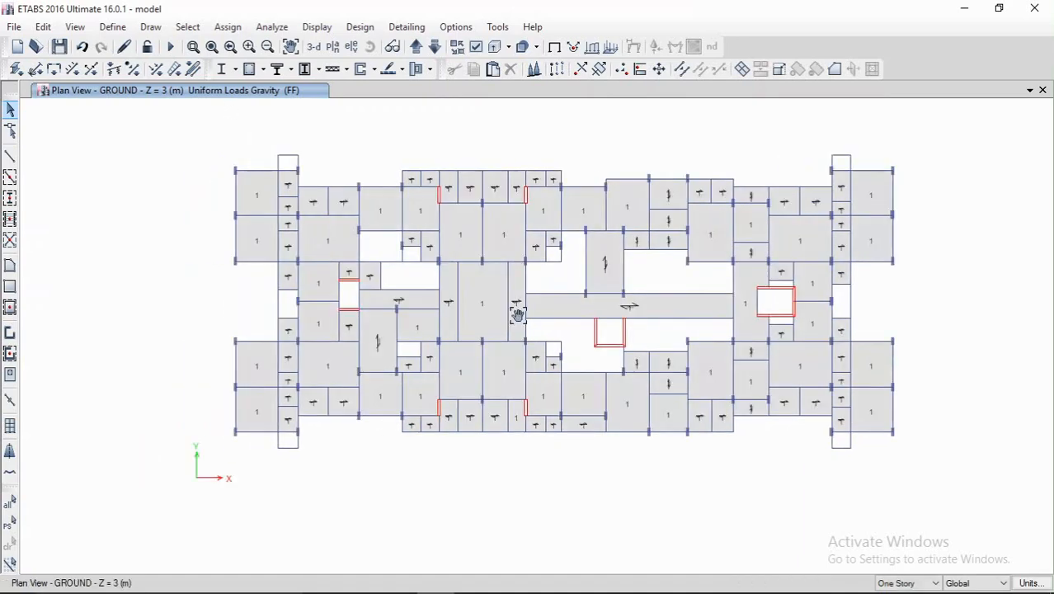
middle_drag(515, 313, 469, 299)
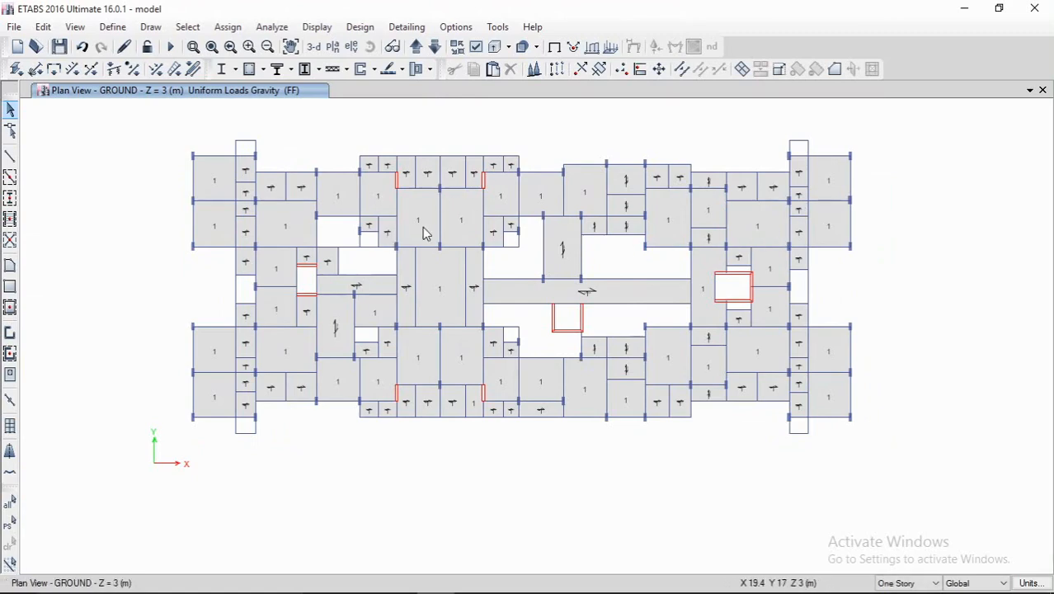
scroll(423, 227, up, 3)
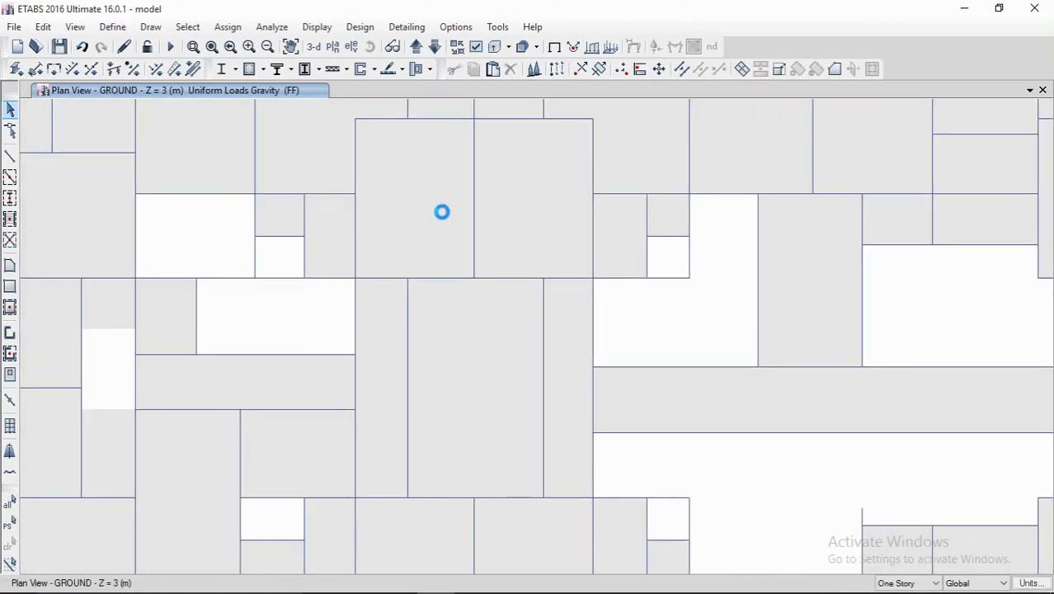
scroll(435, 281, down, 5)
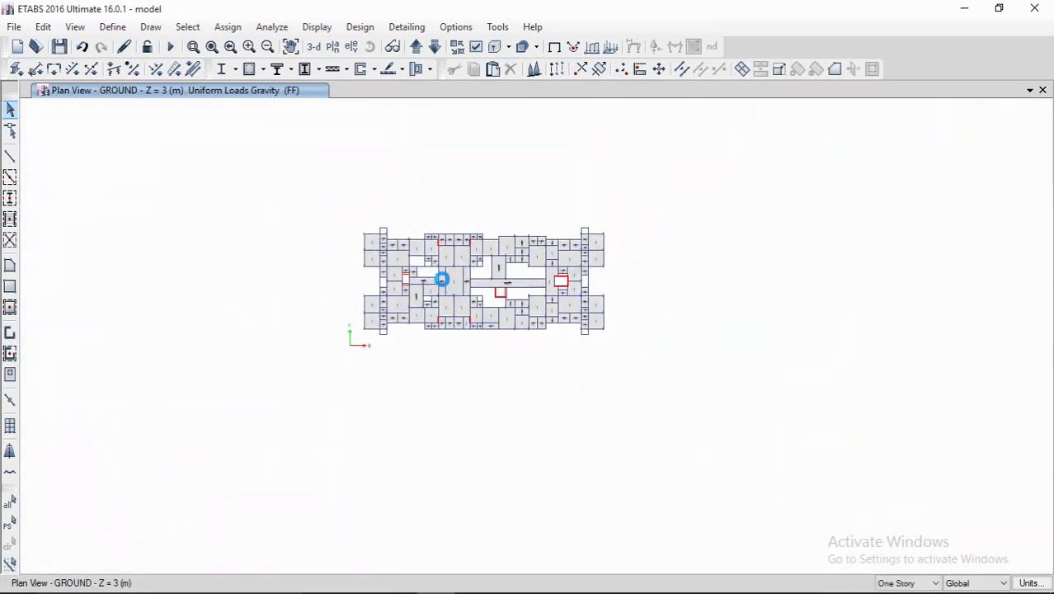
scroll(421, 296, up, 3)
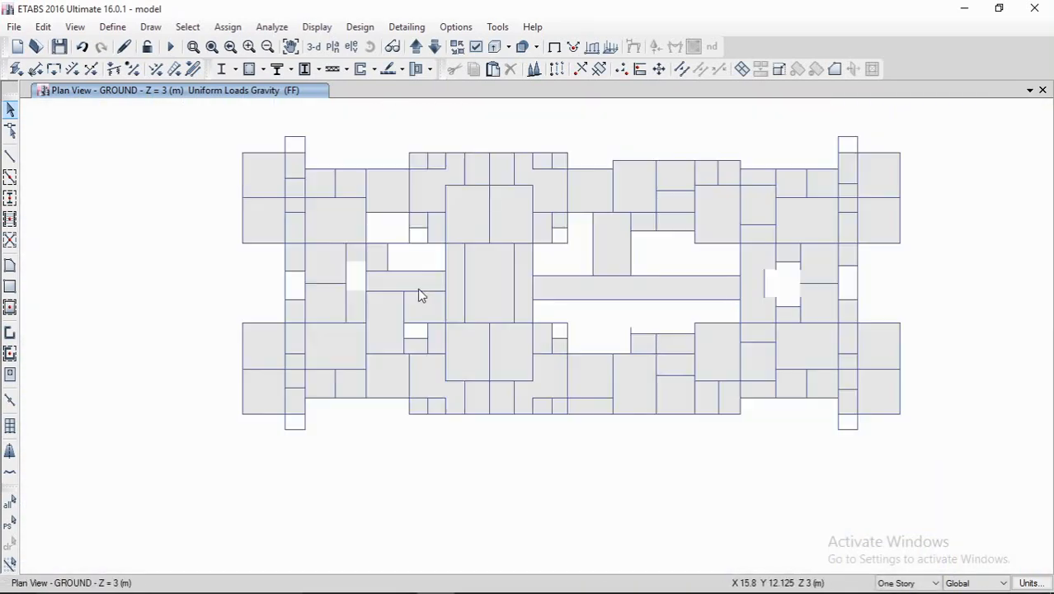
Step: Select the eight corridor and lobby floor panels on the GROUND plan, including the three central panels and the long middle corridor
click(407, 287)
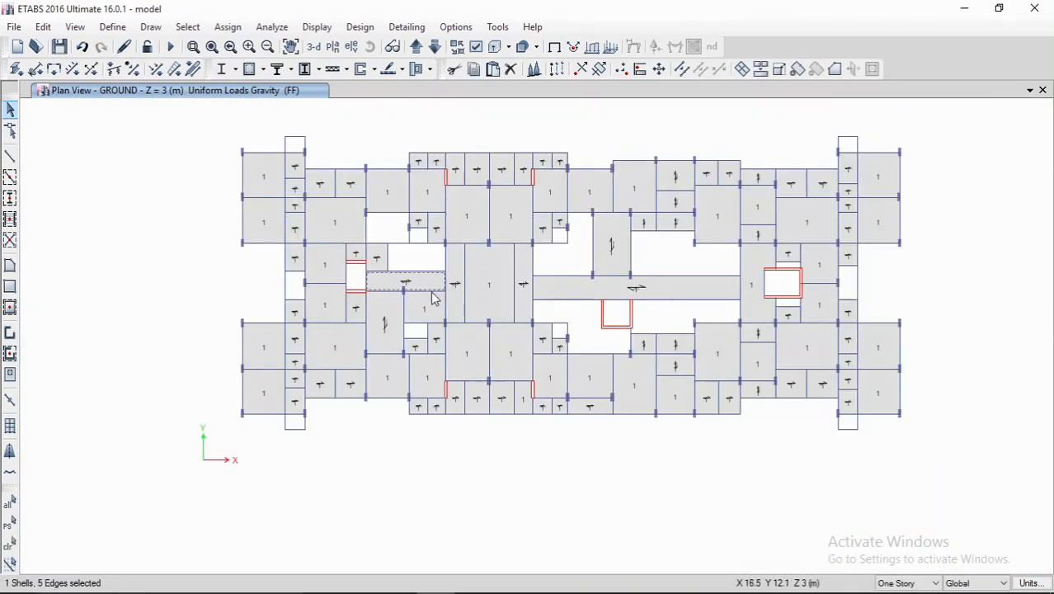
scroll(431, 292, up, 3)
click(491, 270)
click(559, 269)
scroll(568, 272, down, 2)
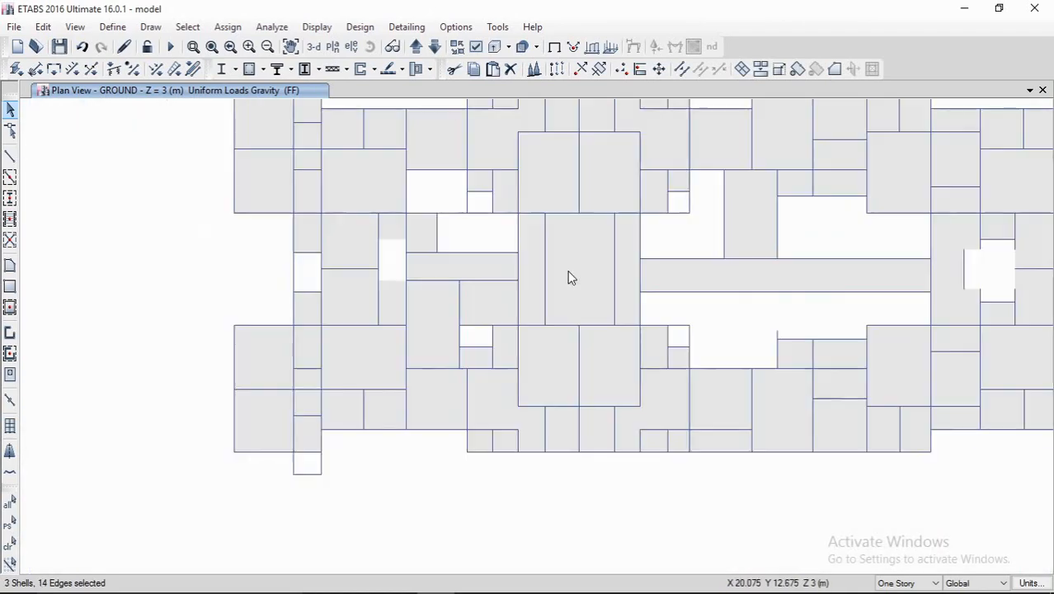
scroll(568, 278, down, 1)
click(585, 280)
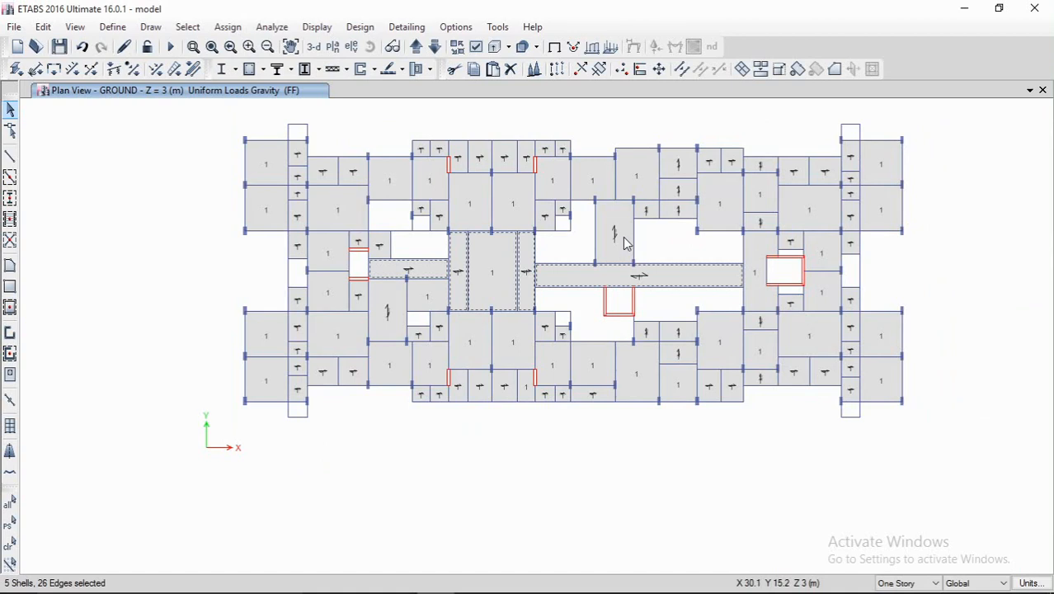
click(395, 315)
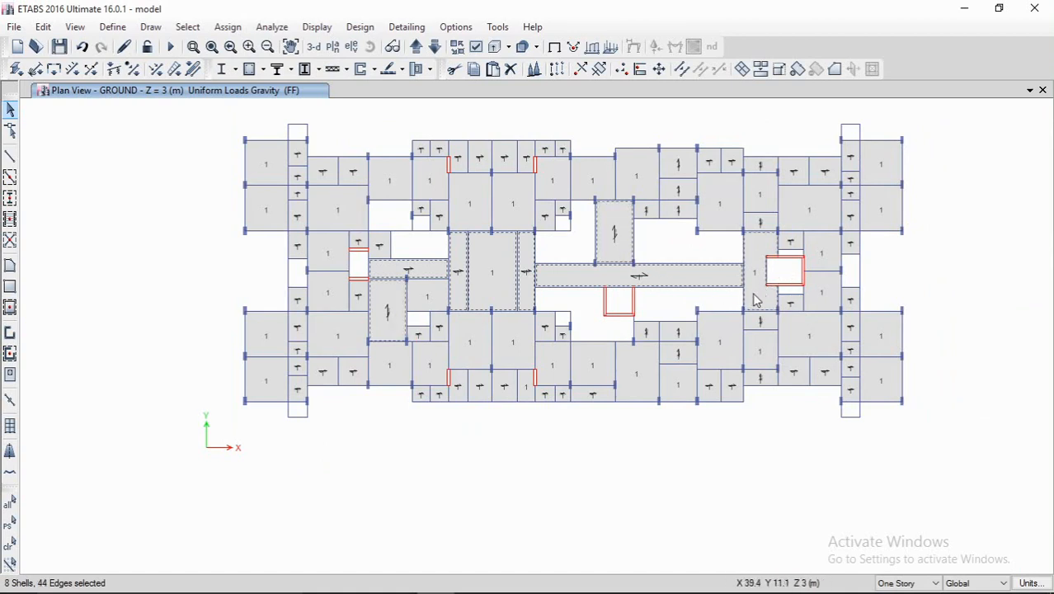
middle_drag(741, 285, 762, 283)
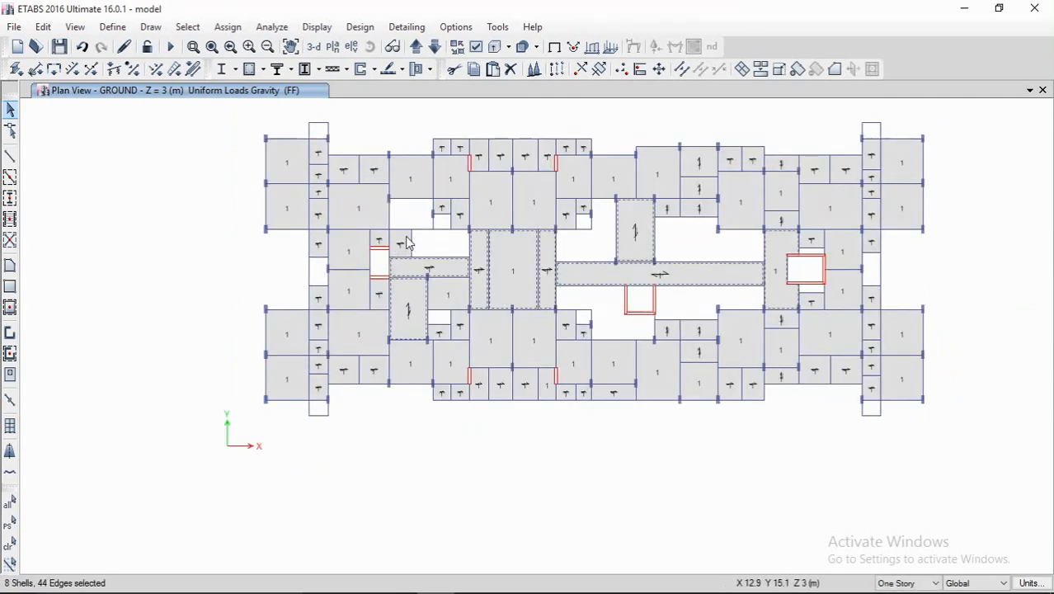
Step: Assign a uniform shell load of 4 kN/m² in the Gravity direction to the selected corridor panels under Live2, replacing existing loads
click(227, 27)
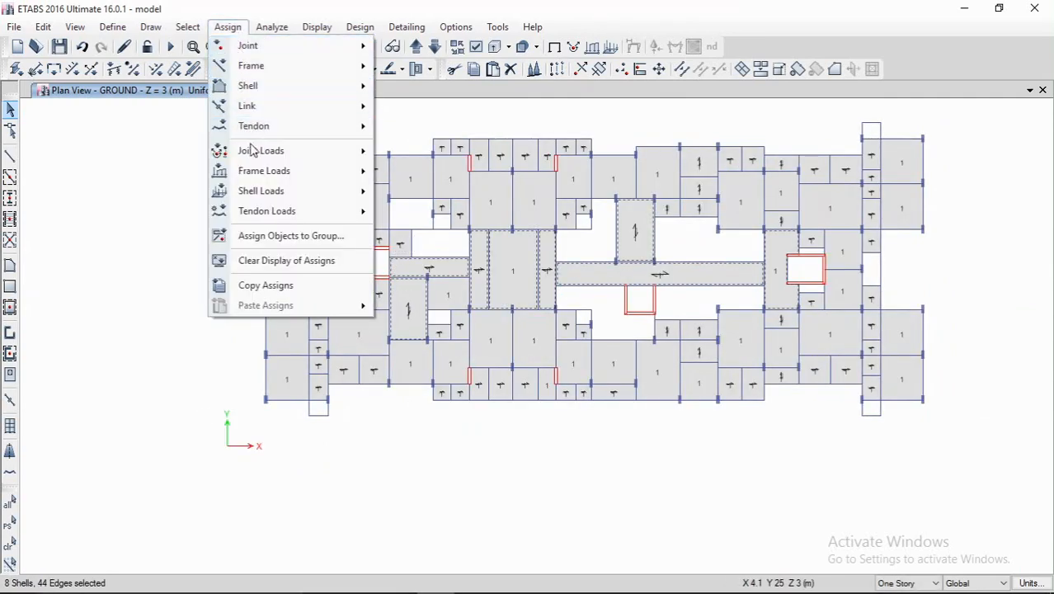
mouse_move(275, 195)
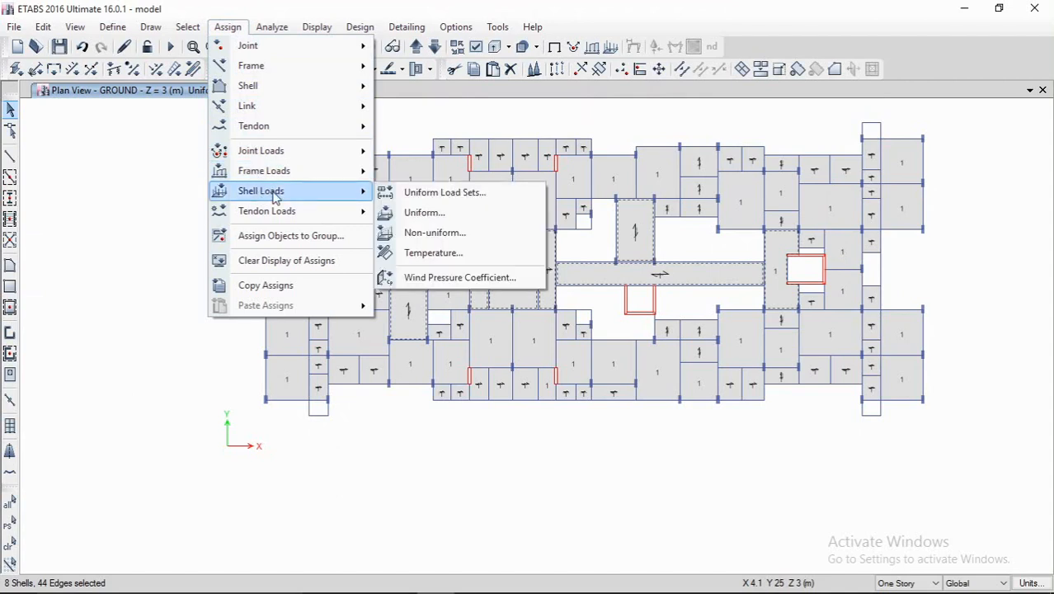
click(425, 213)
click(583, 248)
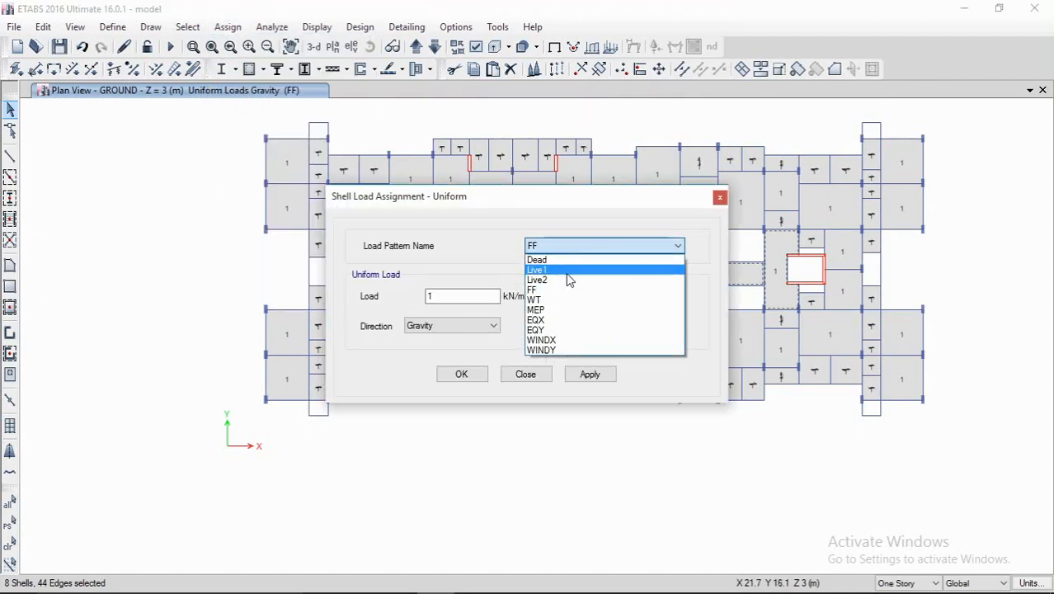
click(568, 280)
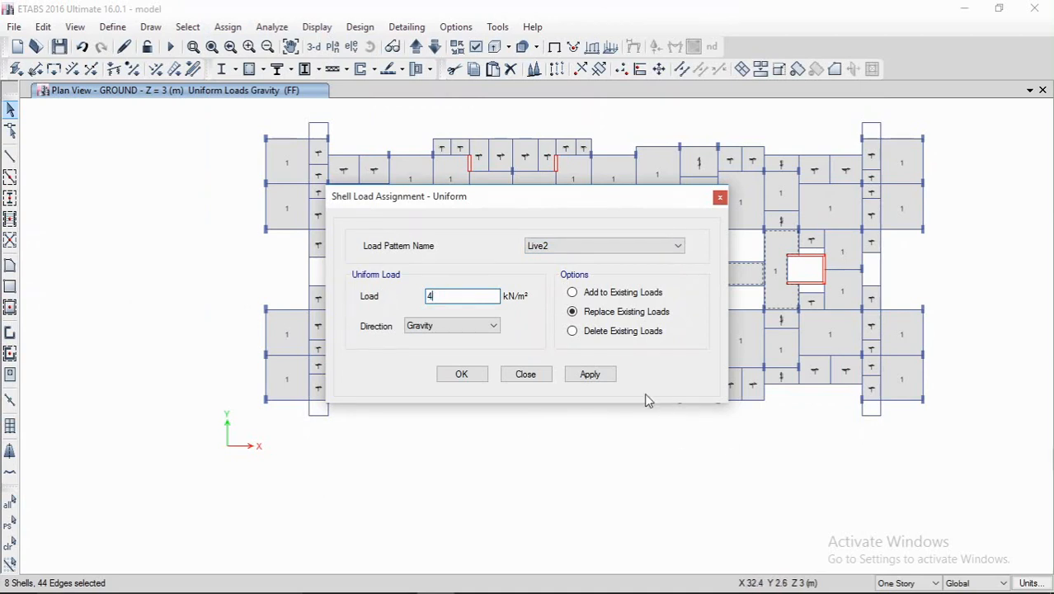
click(593, 373)
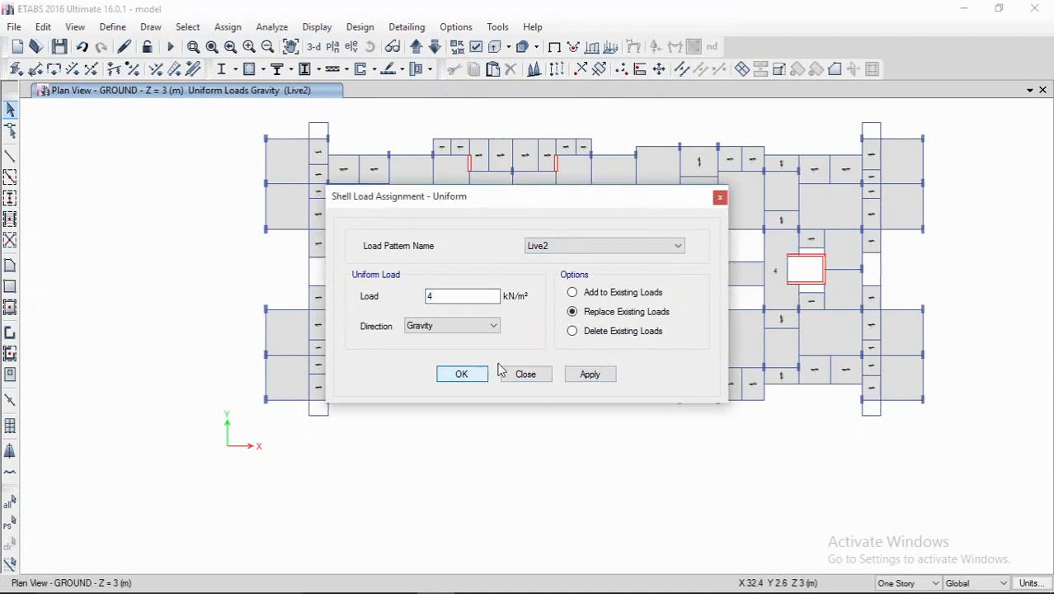
click(503, 373)
Step: Rotate the local axes of the long middle corridor slab 90 degrees from the default orientation
scroll(632, 284, up, 3)
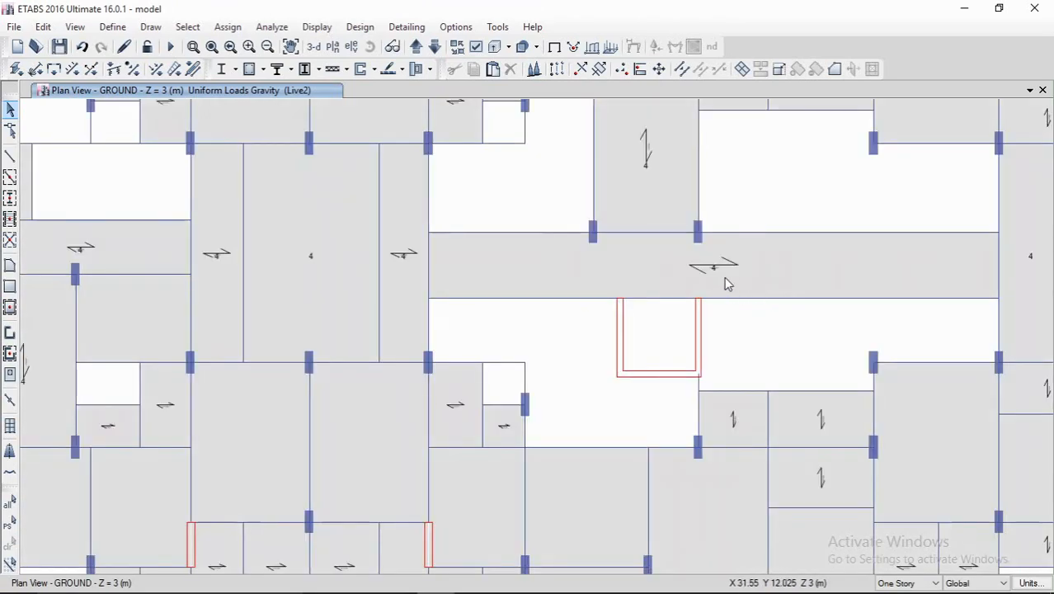
scroll(508, 264, down, 5)
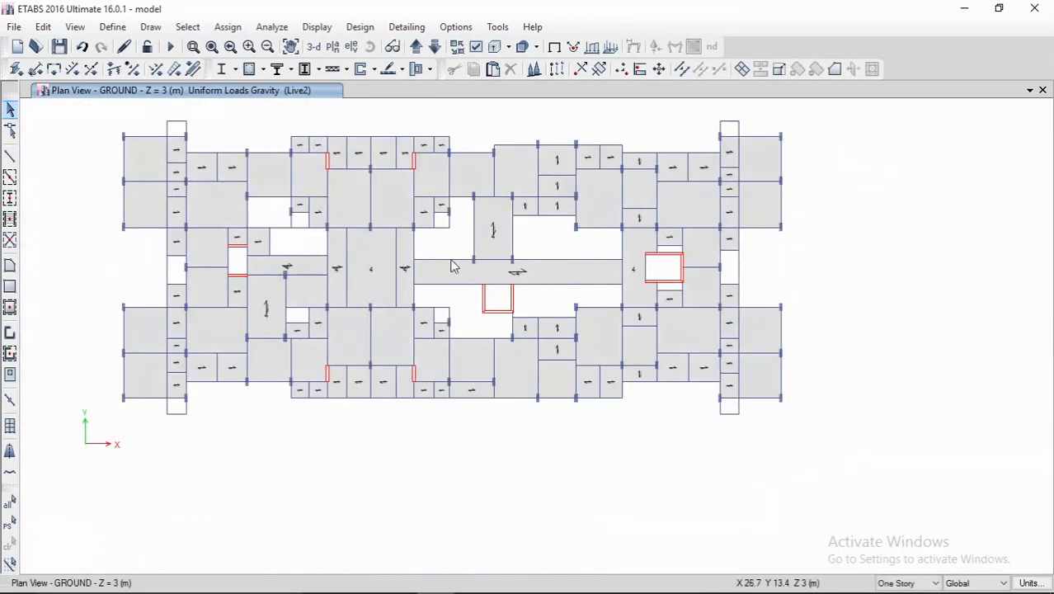
scroll(499, 277, up, 3)
click(600, 286)
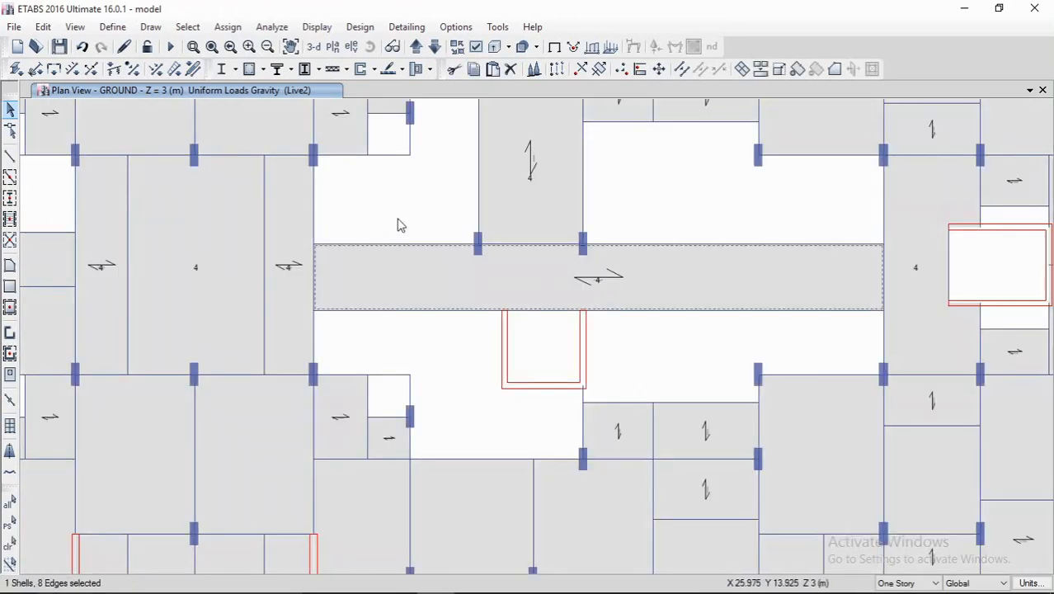
scroll(547, 273, down, 3)
scroll(528, 276, up, 3)
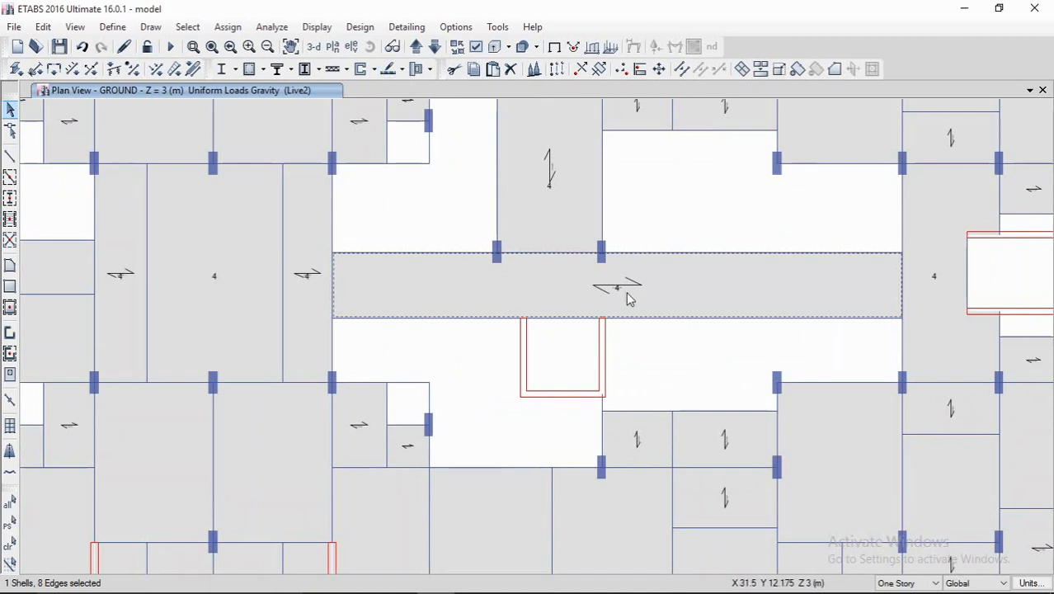
middle_drag(624, 291, 587, 290)
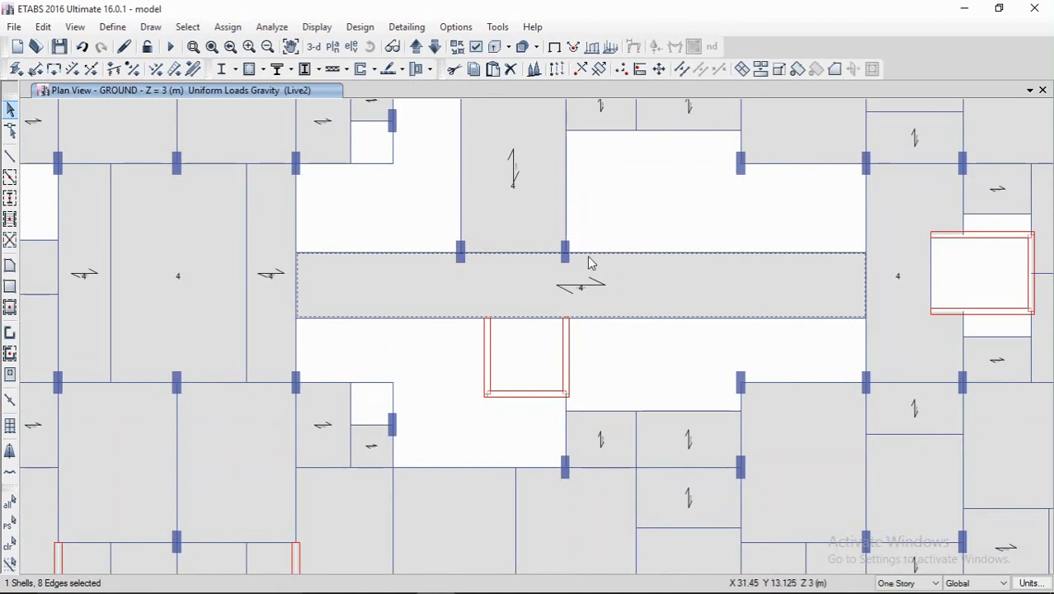
middle_drag(581, 292, 584, 292)
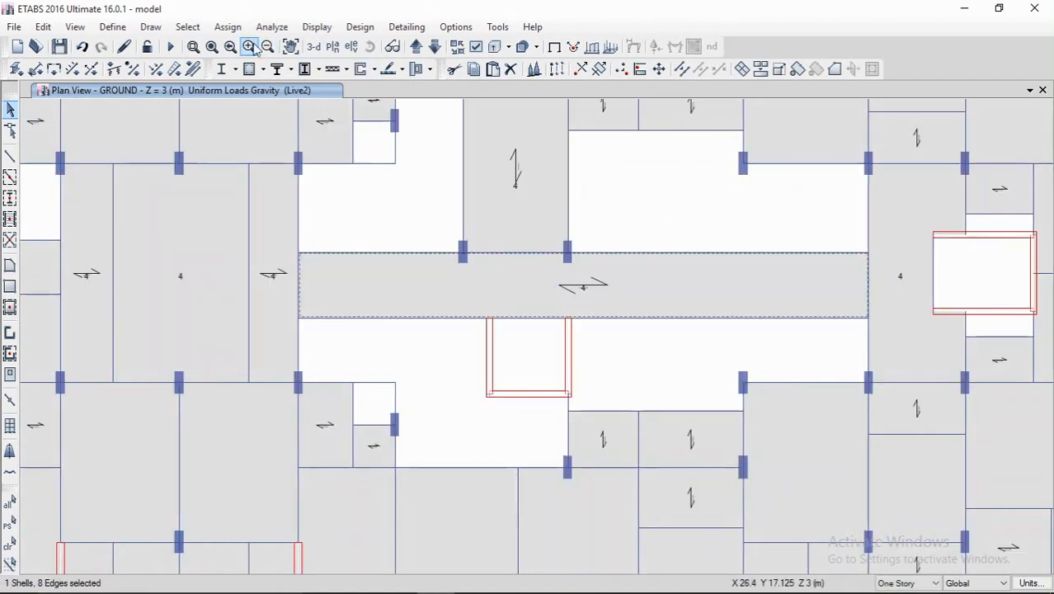
click(228, 27)
mouse_move(259, 87)
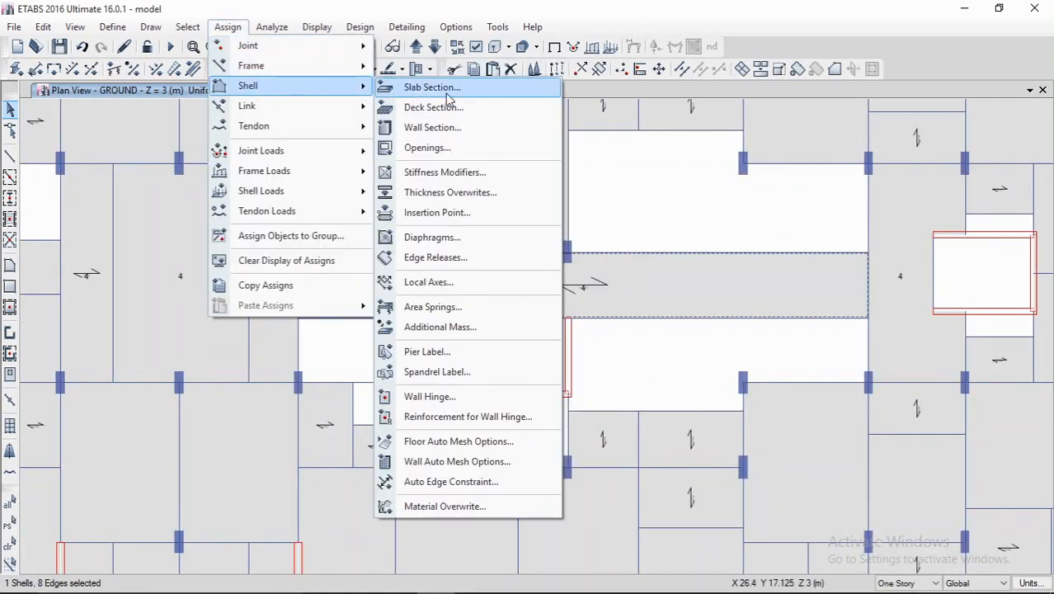
click(421, 282)
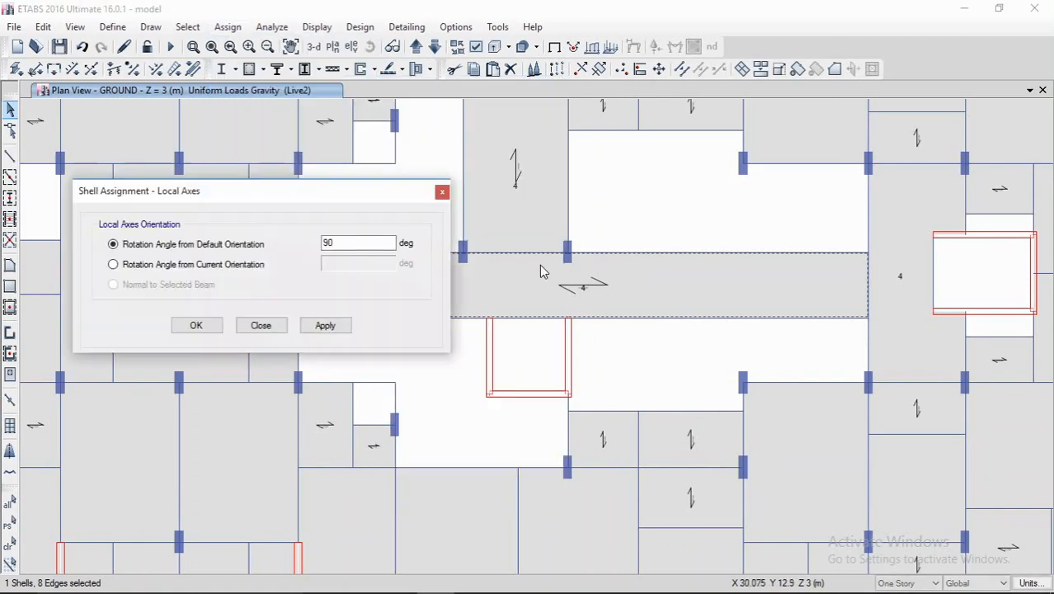
click(326, 326)
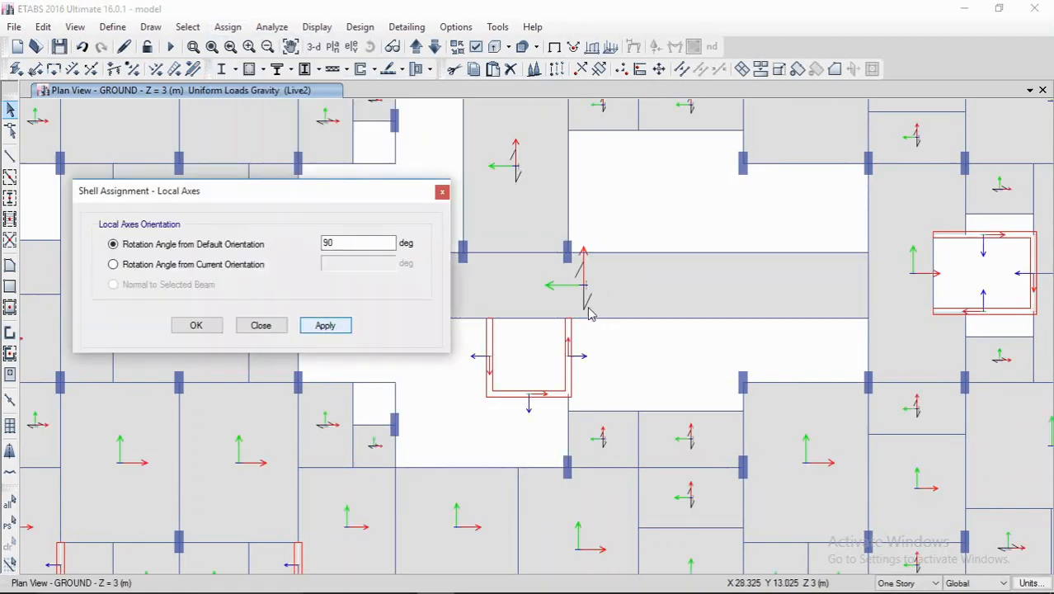
click(442, 191)
scroll(535, 294, up, 5)
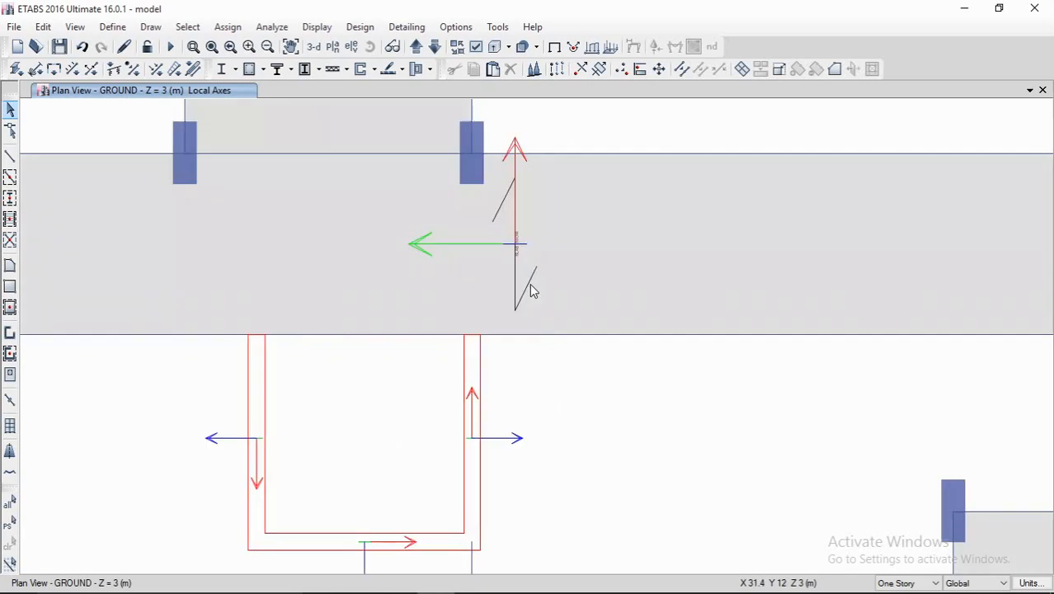
Step: Place the ETABS window beside the FIRST SLAB LEVEL drawing in AutoCAD and show the drawing's west wing for reference
scroll(512, 249, down, 4)
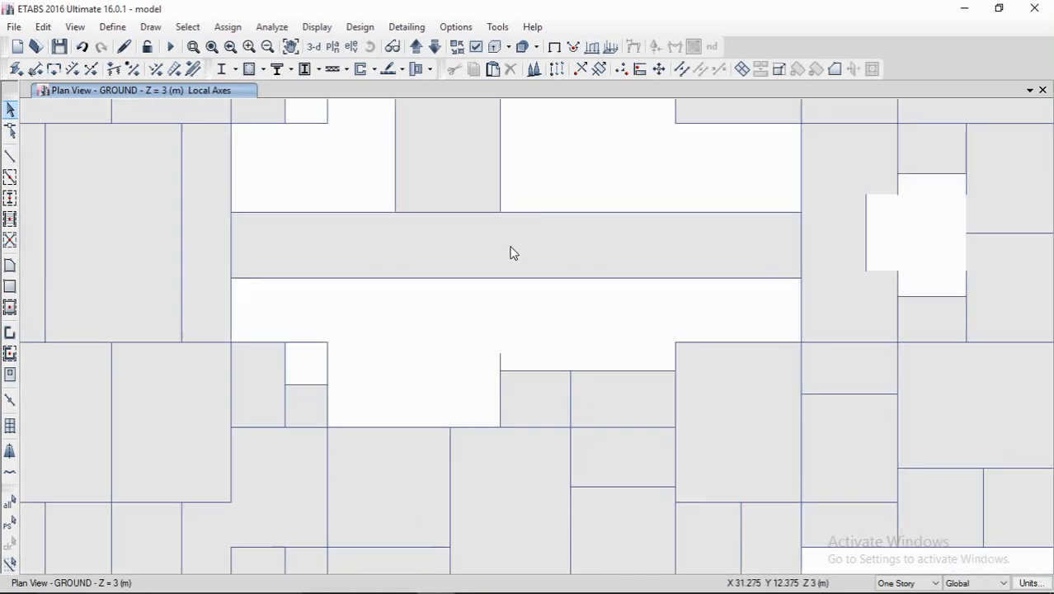
scroll(560, 261, down, 5)
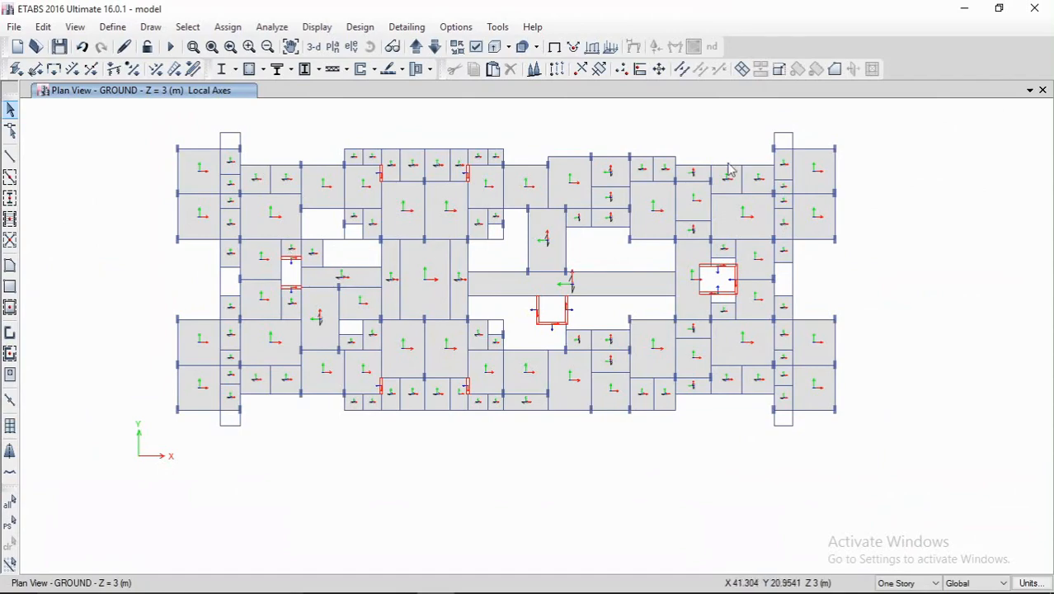
drag(826, 16, 1052, 114)
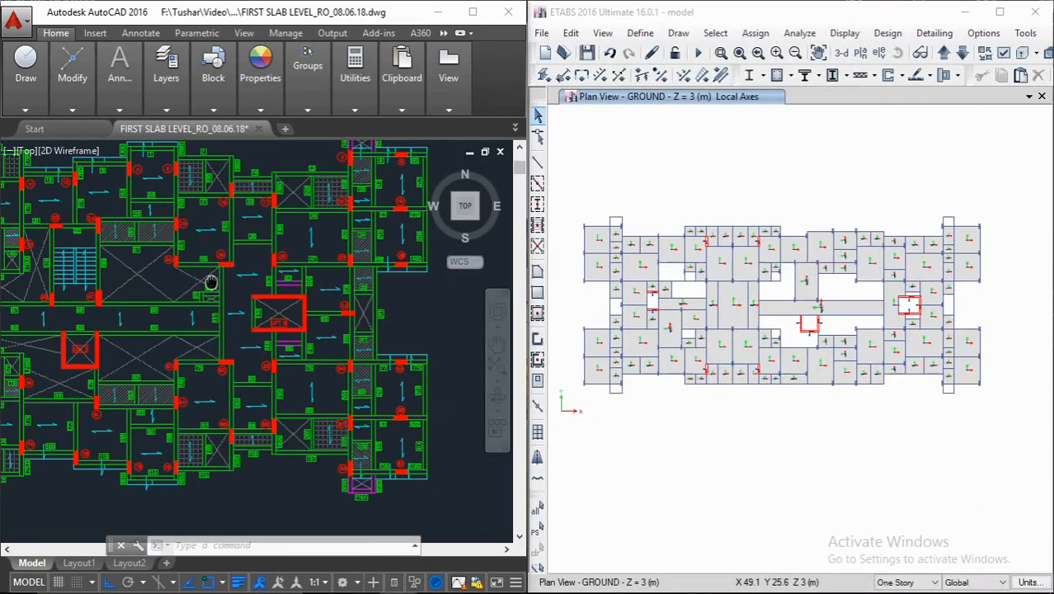
mouse_move(215, 288)
middle_down()
mouse_move(226, 291)
mouse_move(180, 271)
middle_up()
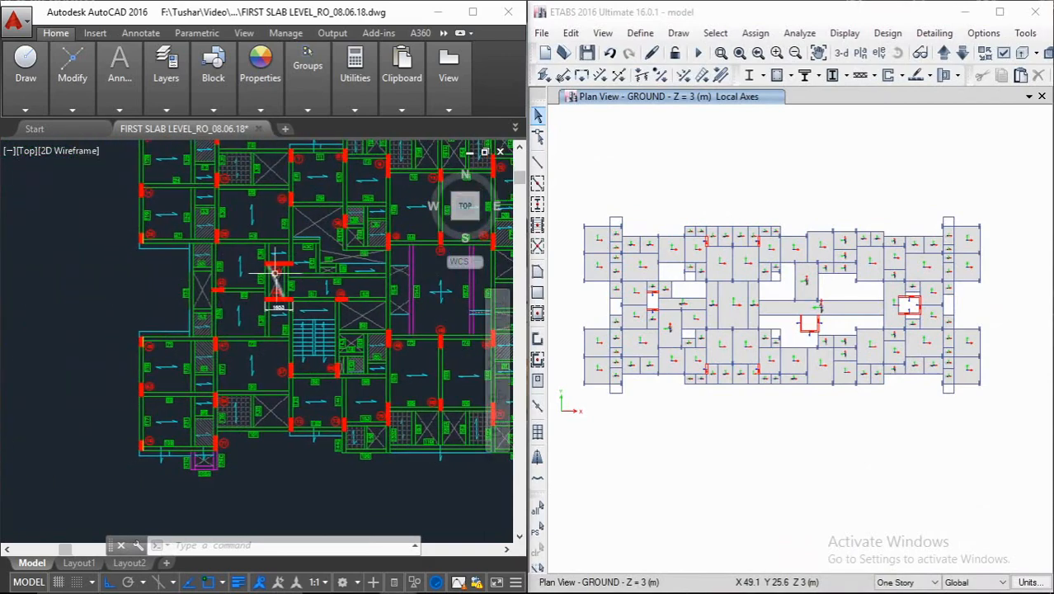
scroll(207, 219, up, 3)
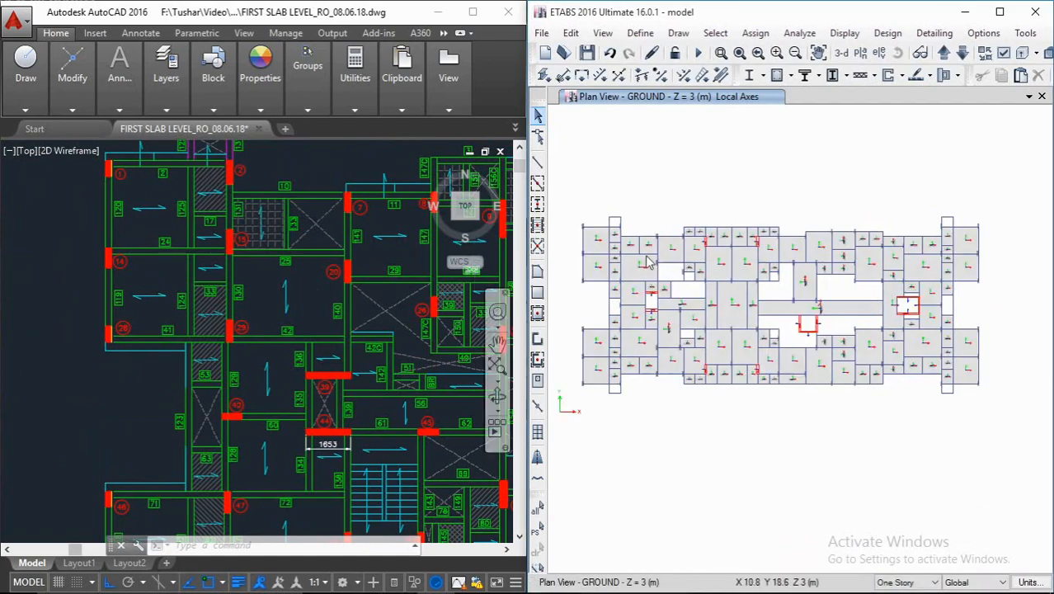
Step: Select the four larger hatched slab panels in the narrow north-south strip at the west end of the GROUND plan
scroll(620, 253, up, 5)
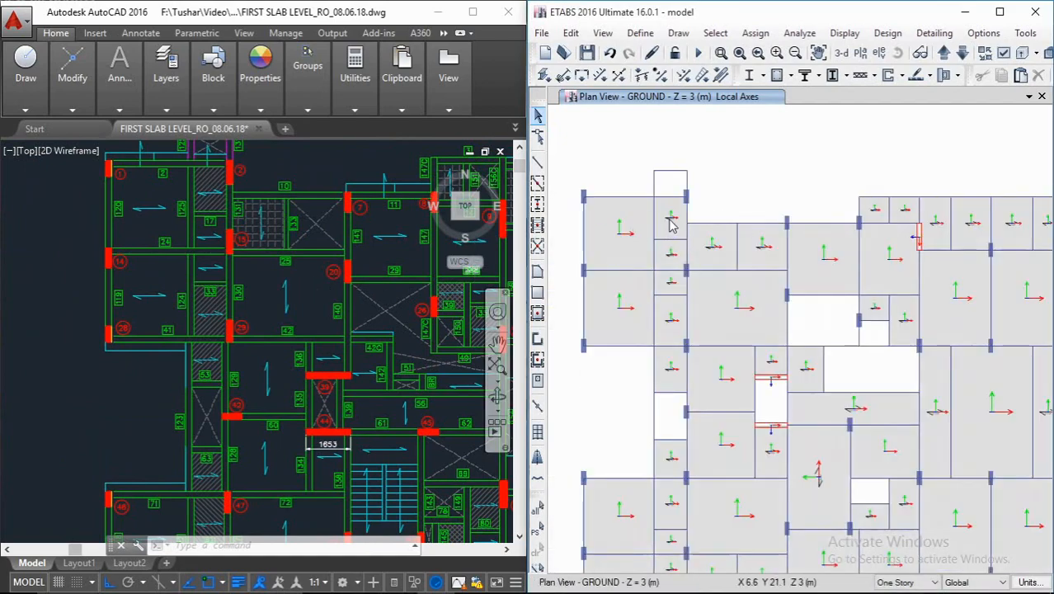
click(670, 220)
middle_drag(676, 316, 685, 264)
click(680, 286)
middle_drag(703, 337, 706, 255)
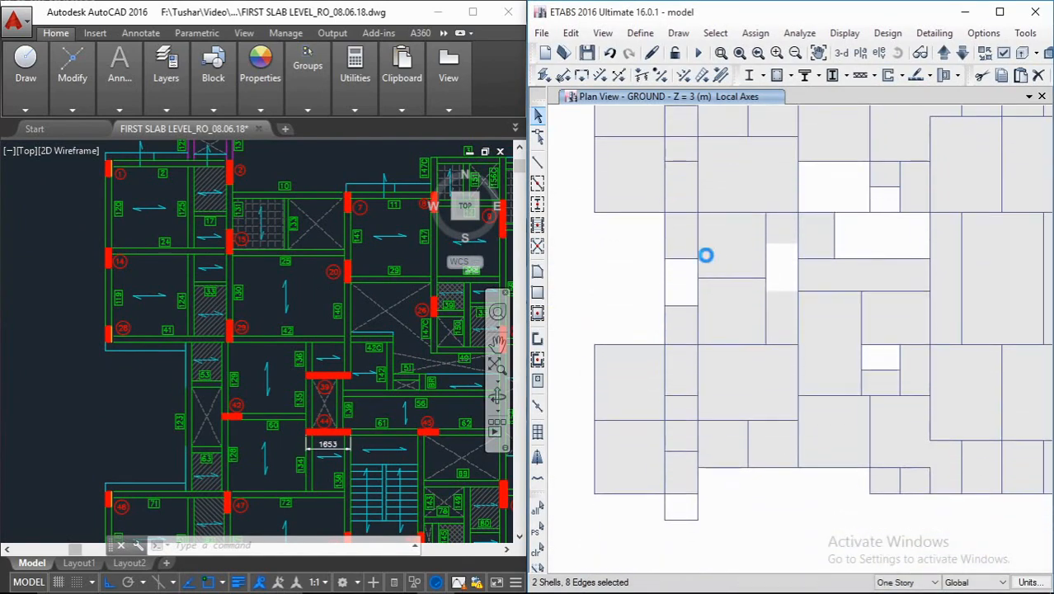
middle_drag(380, 394, 387, 289)
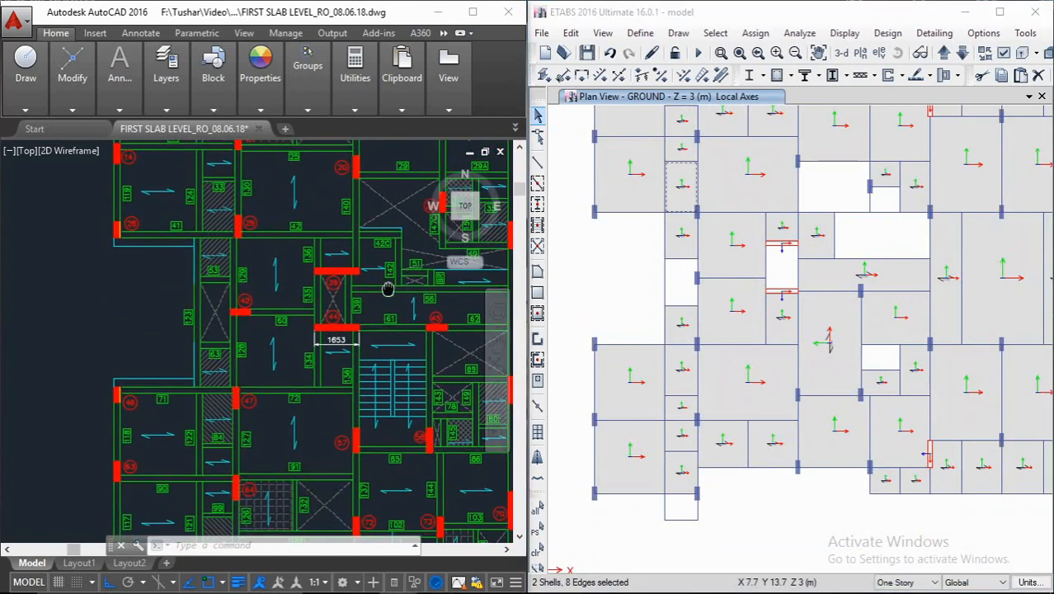
click(684, 368)
click(687, 477)
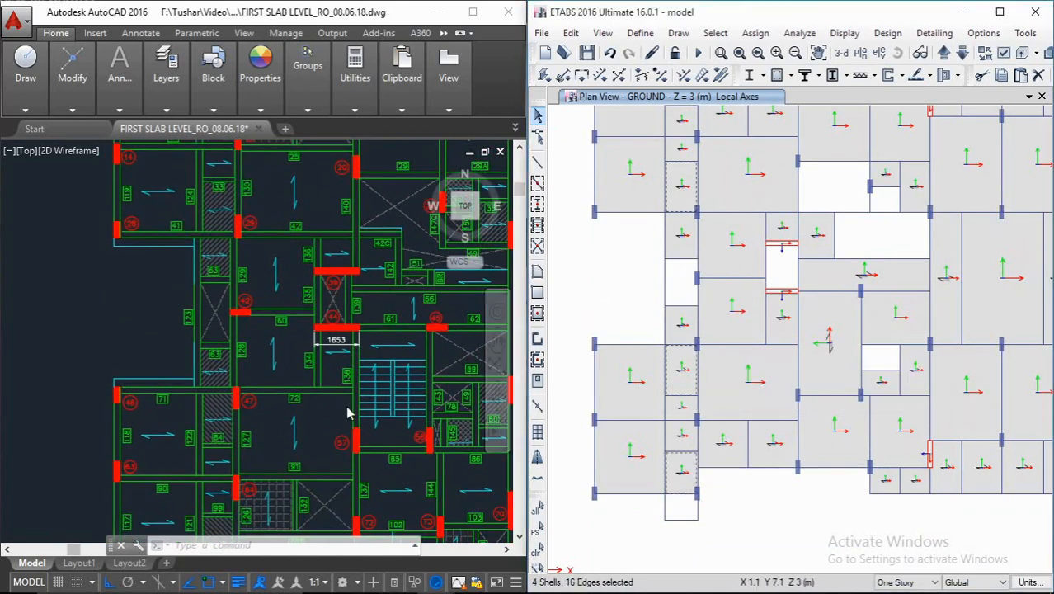
Step: Add the four hatched panels beside the corners of the central bays to the selection, matching the slab drawing
middle_drag(320, 376, 149, 284)
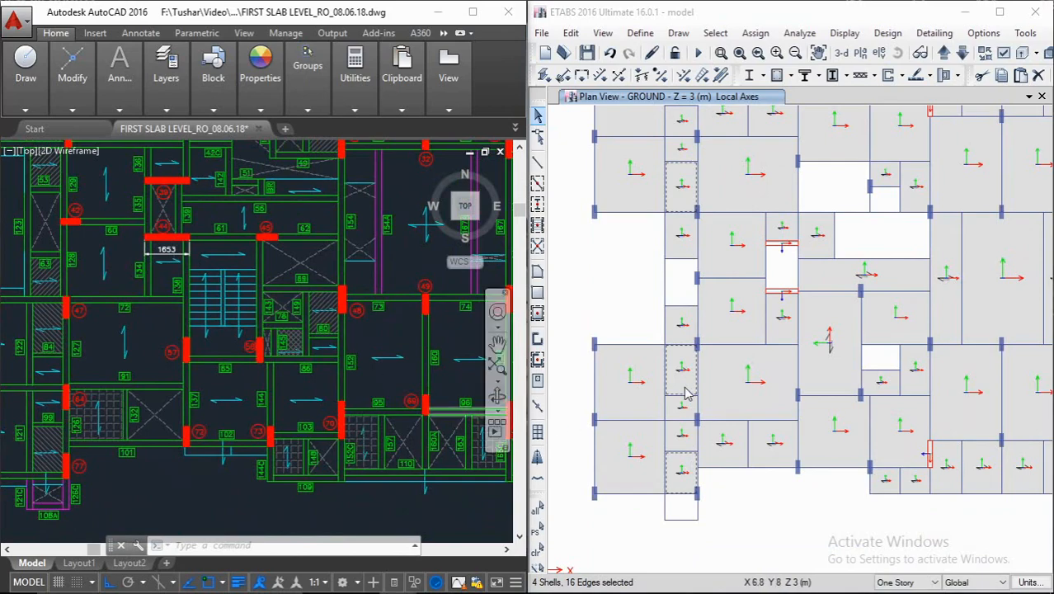
middle_drag(911, 342, 671, 405)
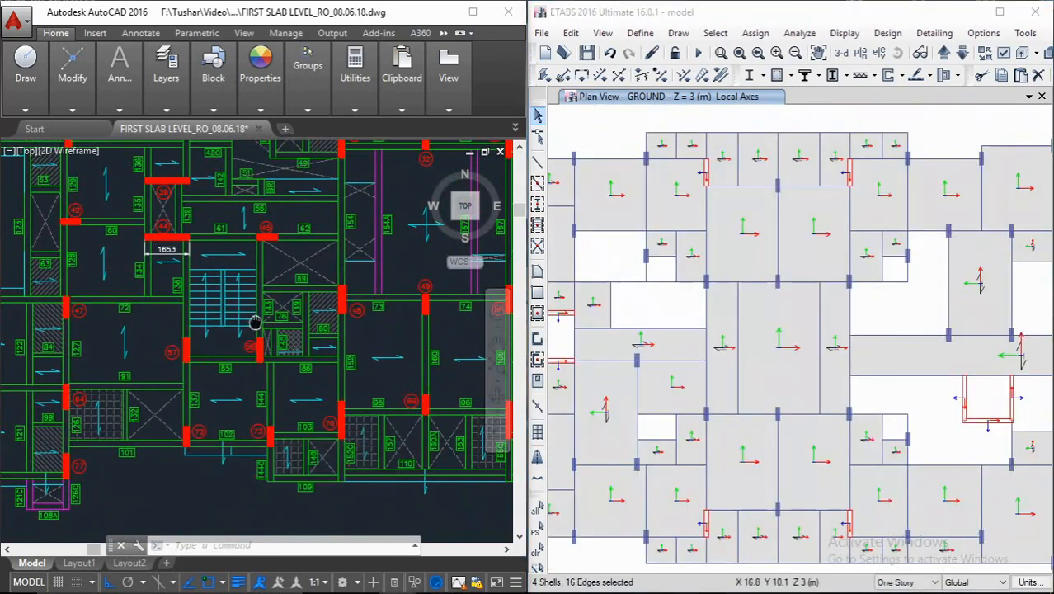
mouse_move(413, 220)
middle_down()
mouse_move(339, 349)
mouse_move(297, 386)
middle_up()
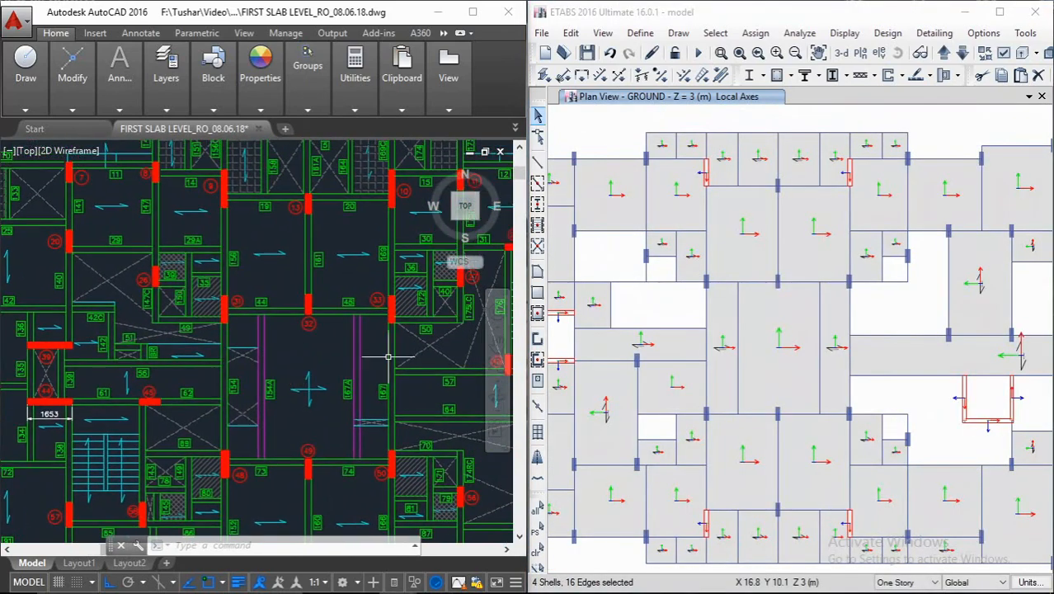
click(692, 255)
middle_drag(690, 403, 681, 337)
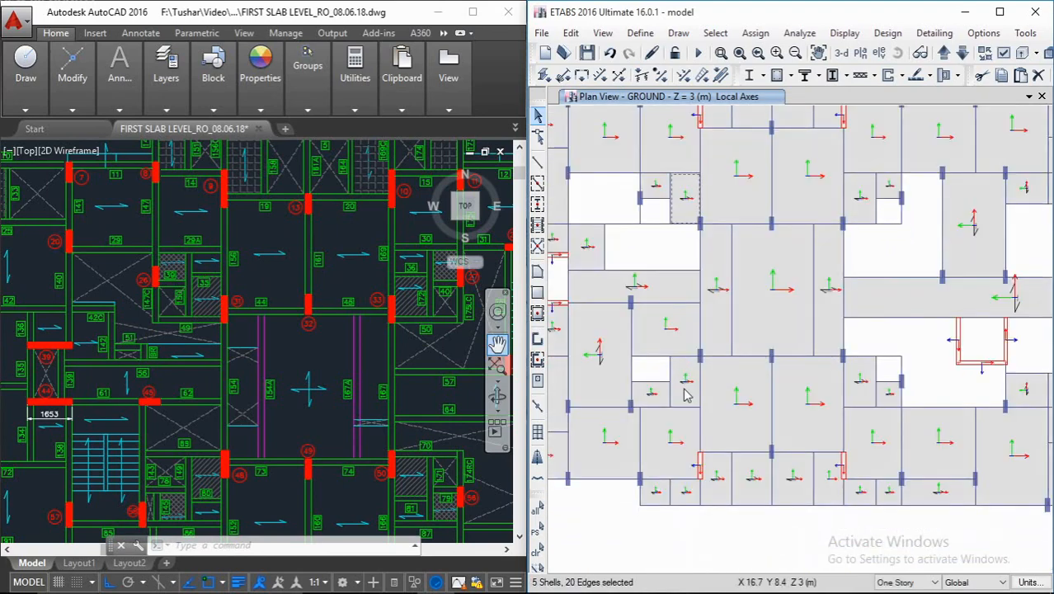
click(683, 387)
middle_drag(728, 394, 729, 319)
middle_drag(361, 373, 242, 361)
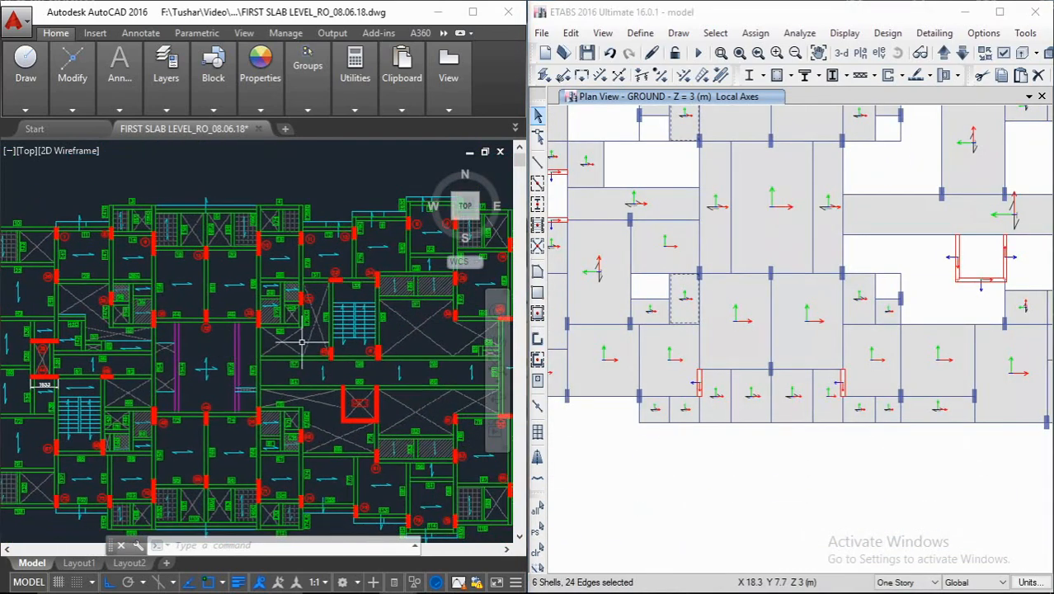
middle_drag(768, 322, 687, 339)
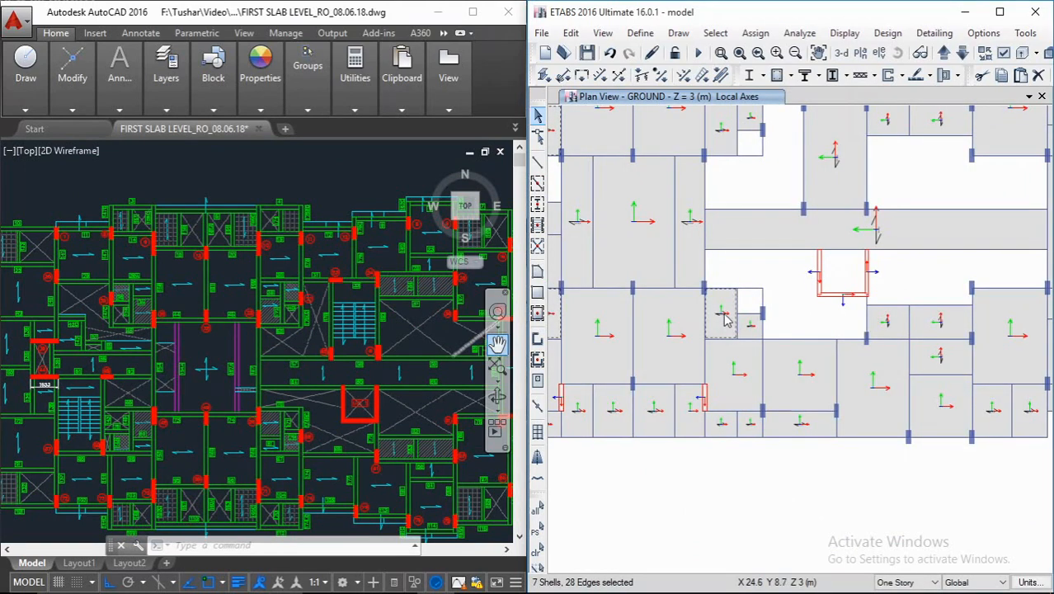
middle_drag(733, 279, 737, 336)
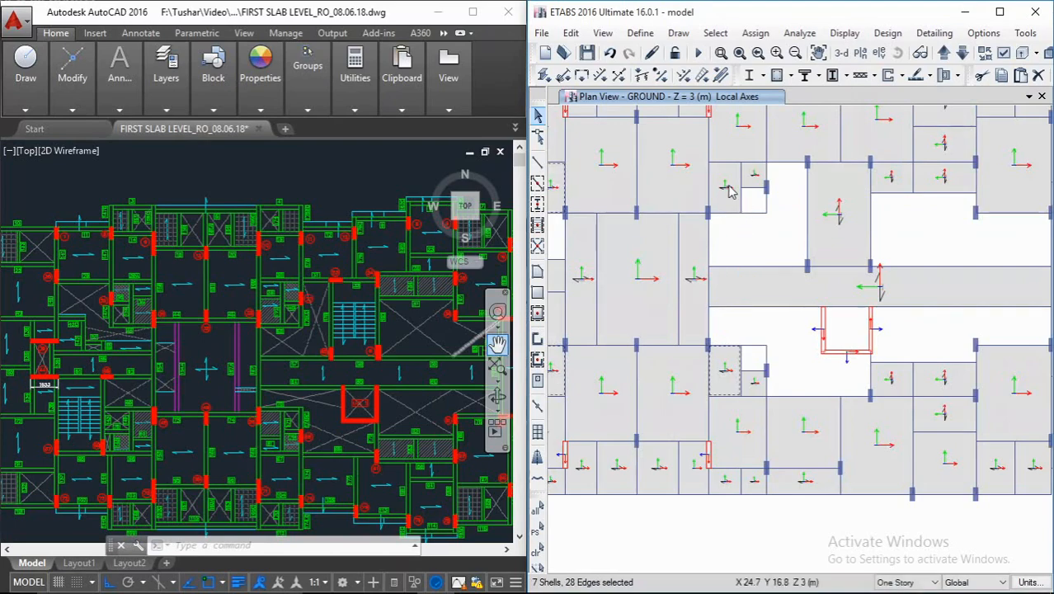
scroll(730, 191, down, 3)
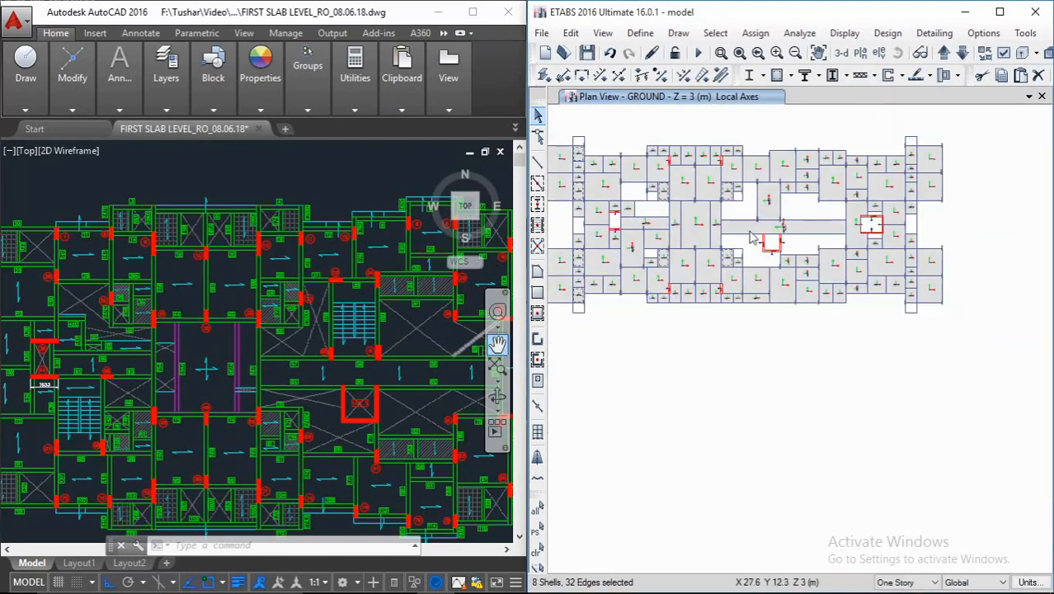
Step: Add the six hatched panels in the narrow north-south strip at the plan's east end to the selection
middle_drag(429, 326, 137, 304)
middle_drag(755, 302, 600, 305)
scroll(649, 222, up, 3)
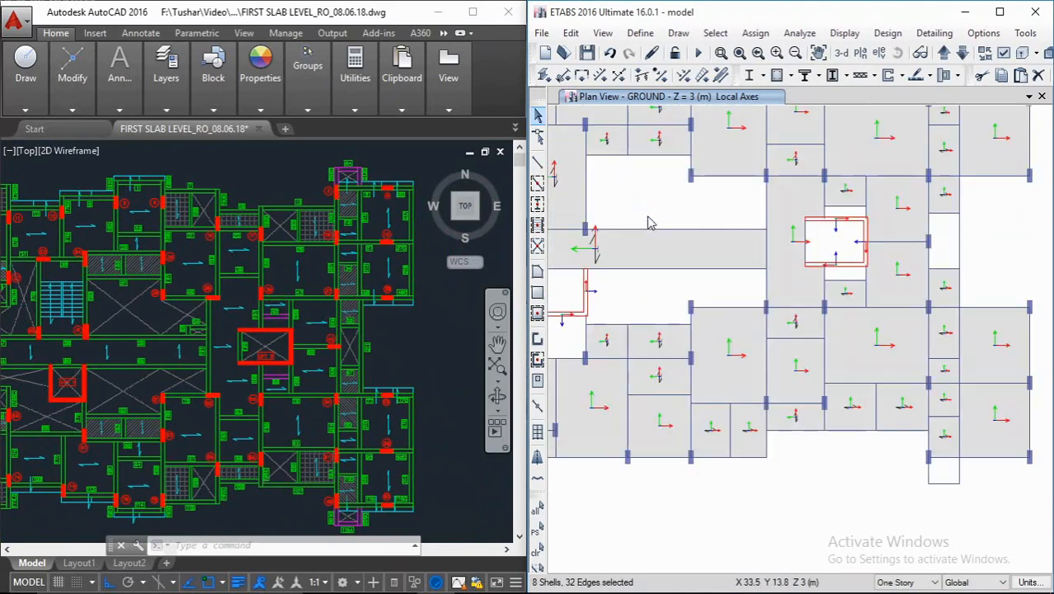
middle_drag(663, 228, 706, 280)
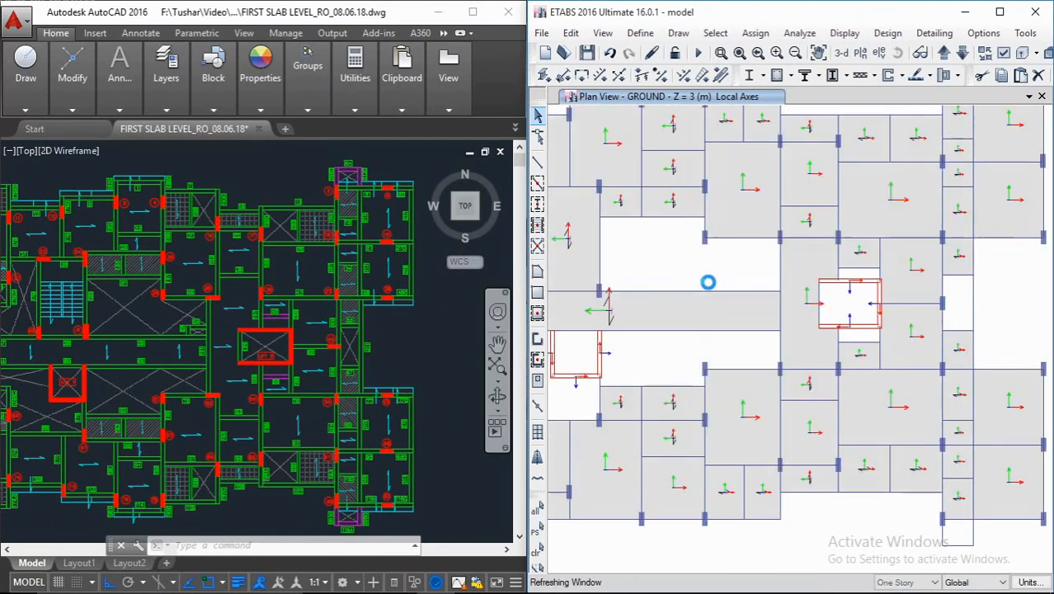
scroll(718, 277, down, 3)
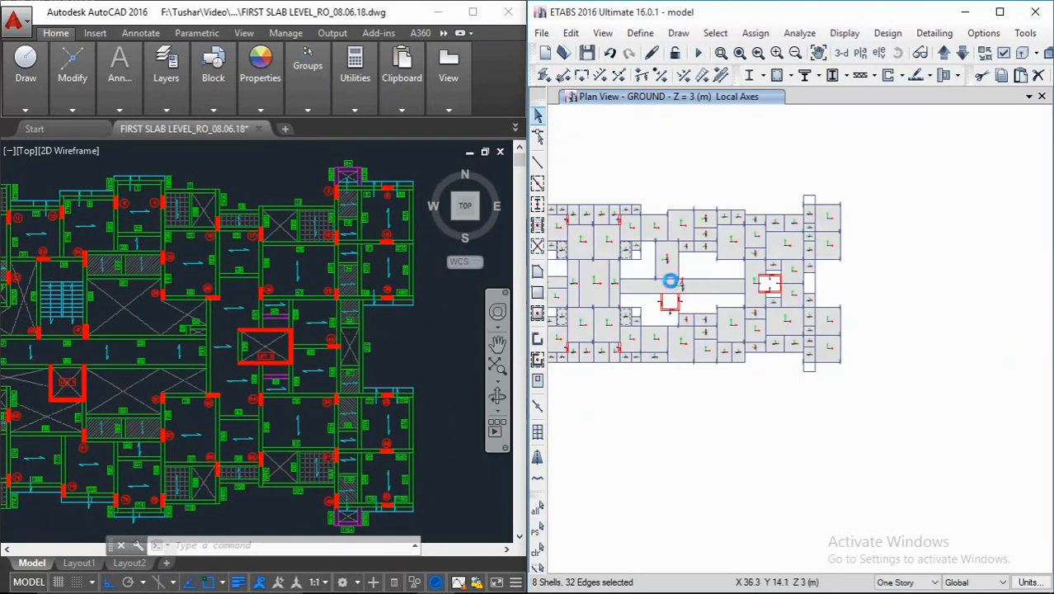
scroll(773, 261, up, 3)
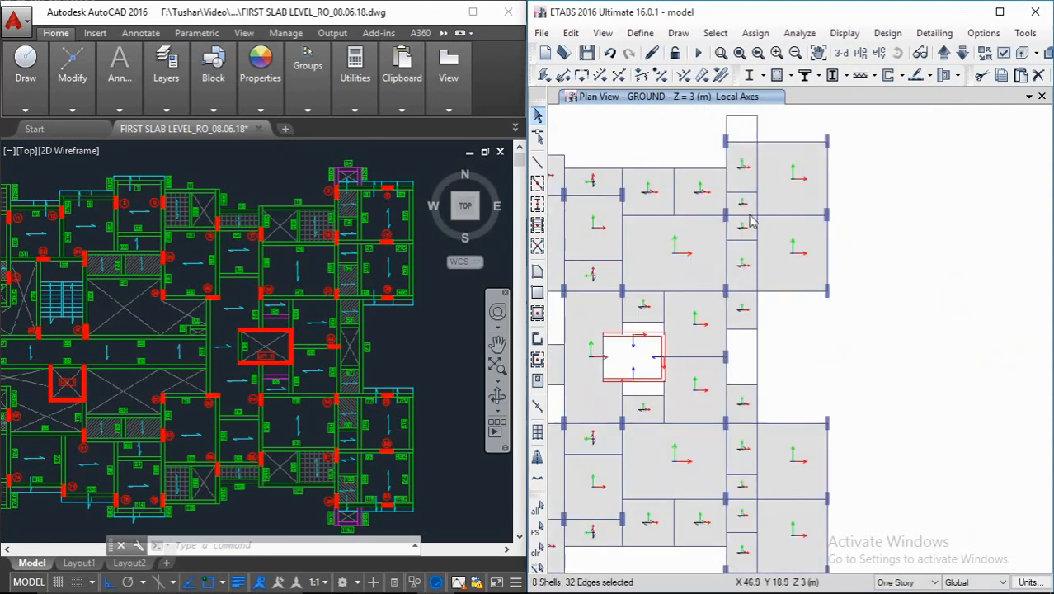
click(742, 262)
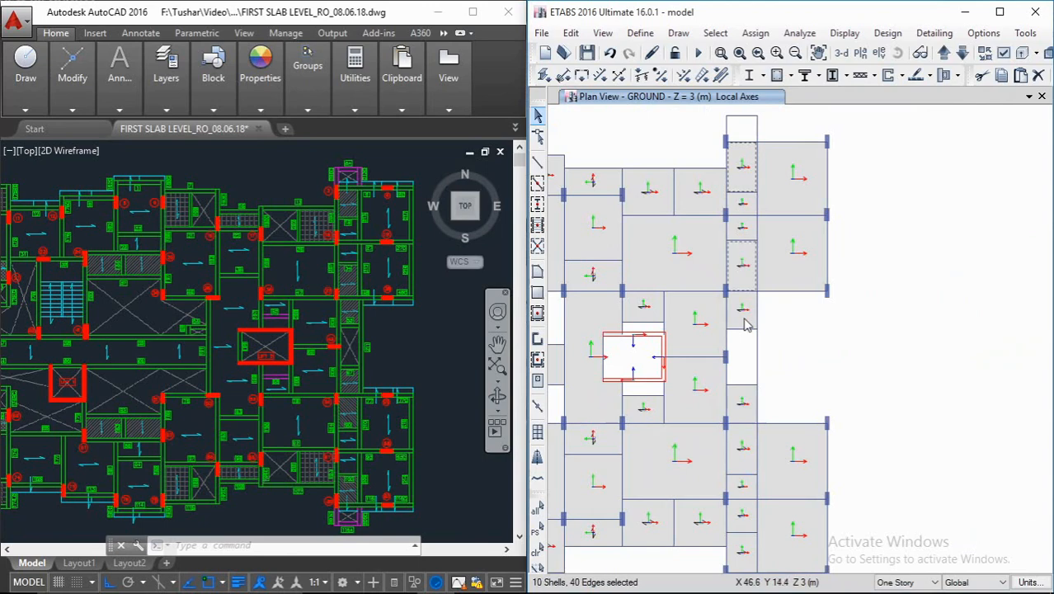
middle_drag(757, 346, 769, 229)
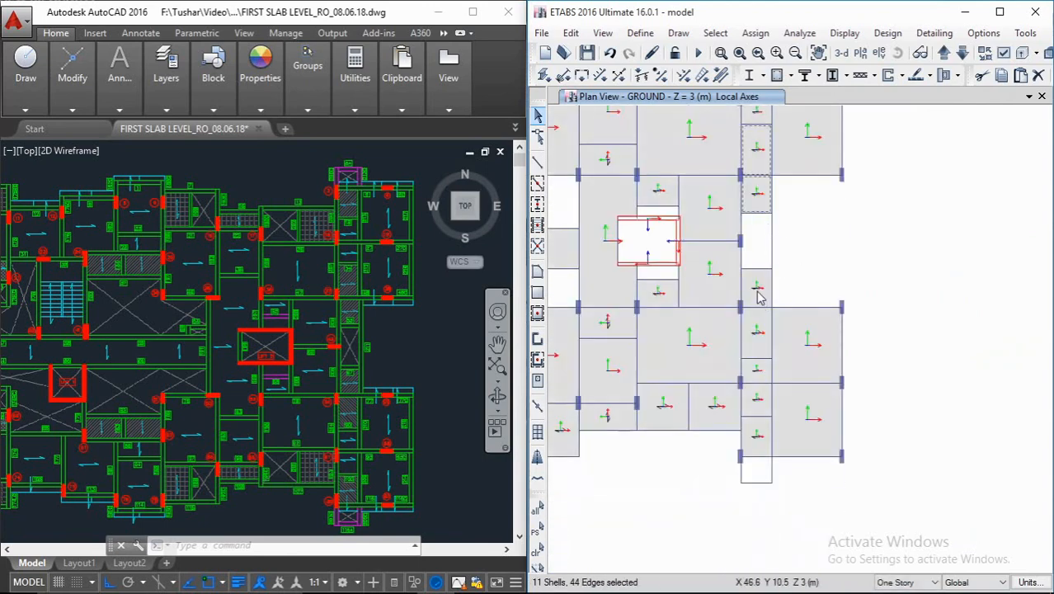
click(763, 339)
middle_drag(776, 360, 786, 311)
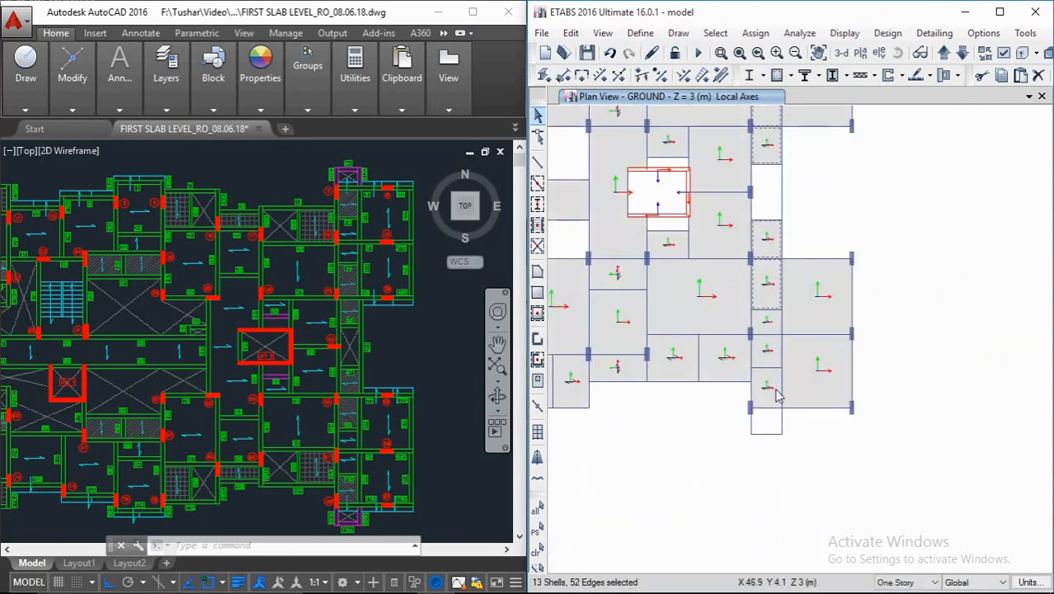
Step: Add the four hatched panels north and south of the long middle corridor, near the lift core, to the selection
middle_drag(717, 367, 769, 238)
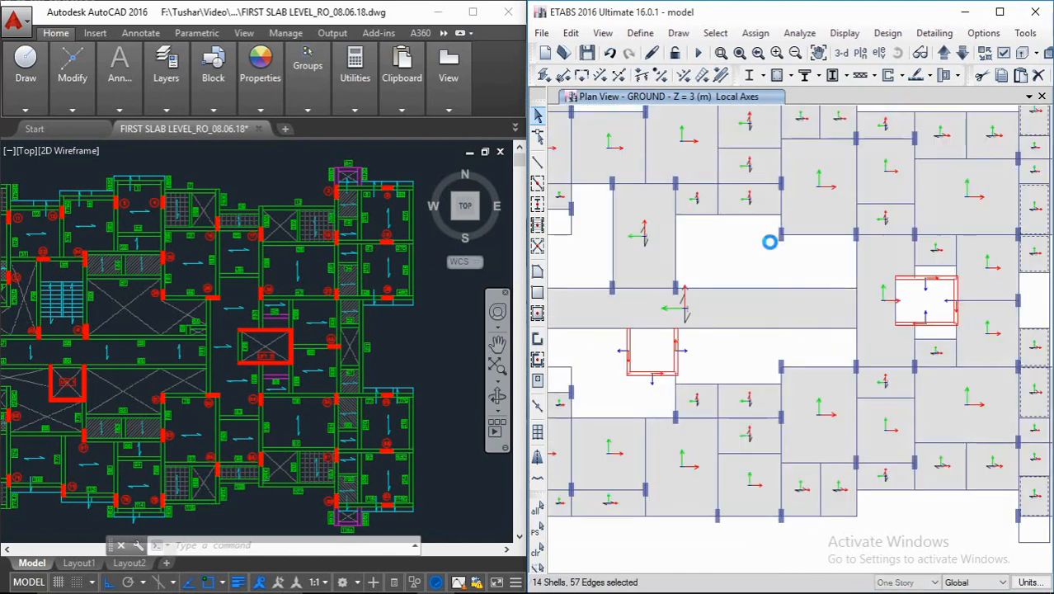
click(749, 200)
click(707, 201)
click(743, 409)
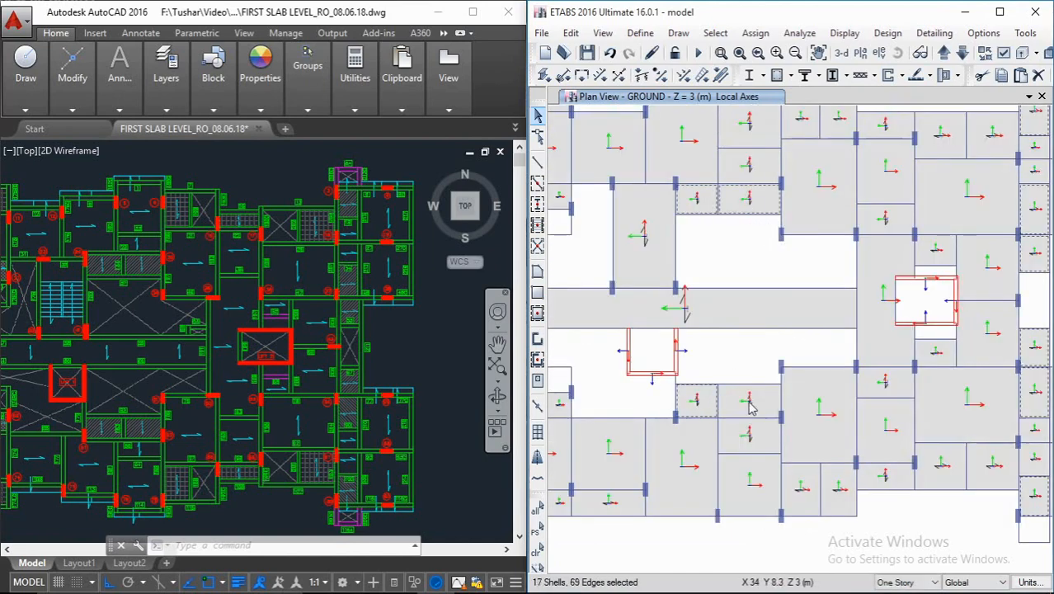
scroll(738, 396, down, 4)
scroll(719, 371, up, 5)
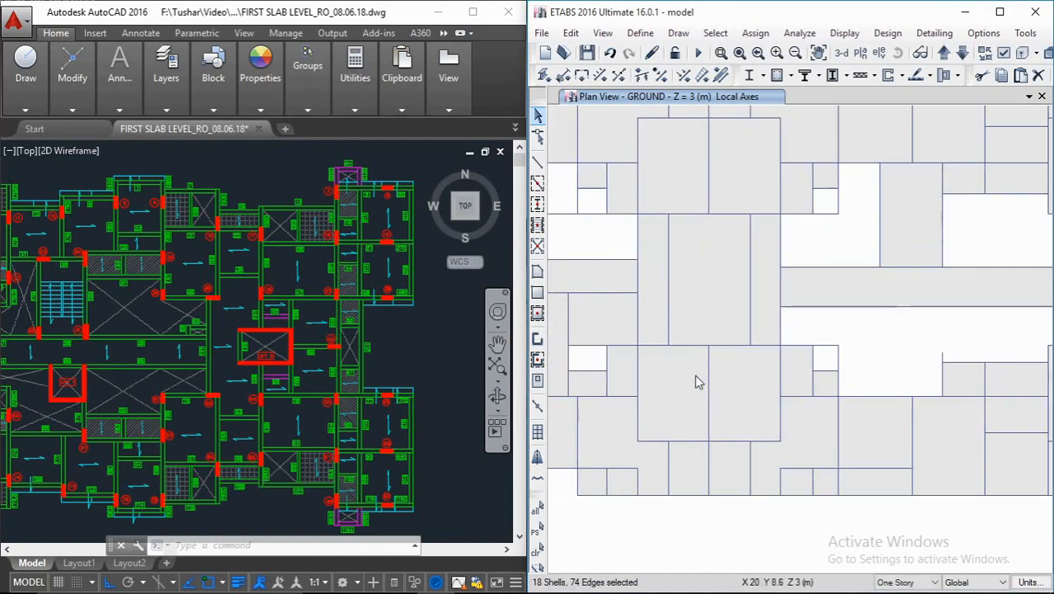
middle_drag(718, 368, 834, 373)
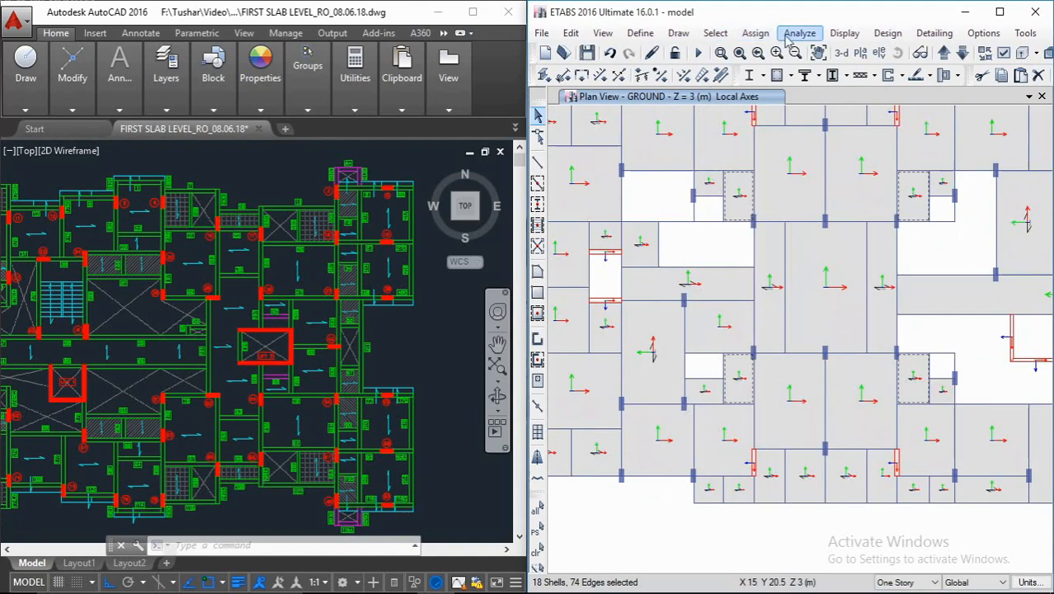
Step: Assign a uniform shell load of 4 kN/m² in the Gravity direction to the selected panels under FF, replacing existing loads
click(756, 33)
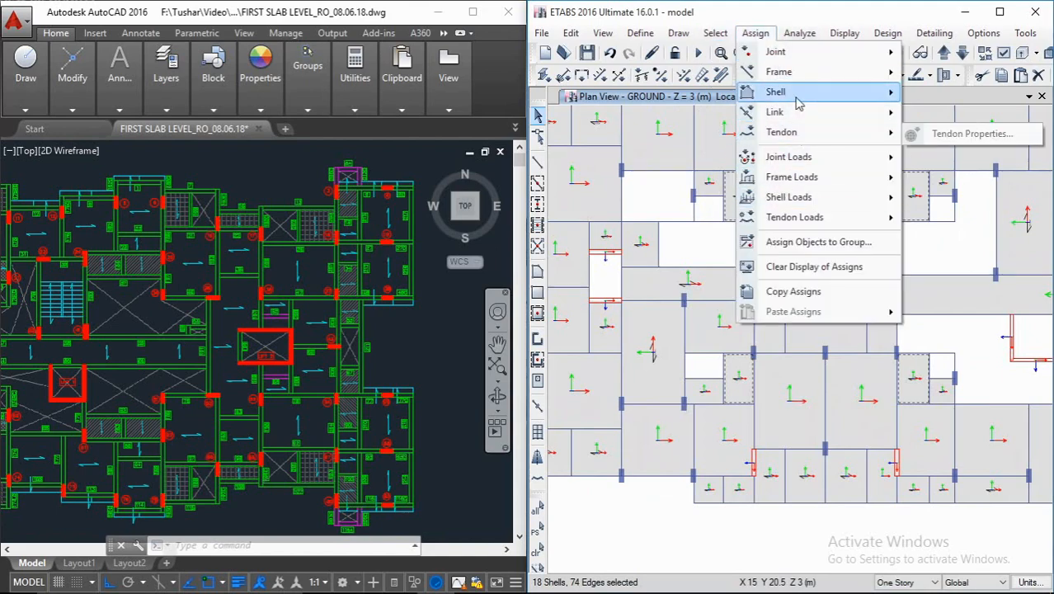
mouse_move(792, 197)
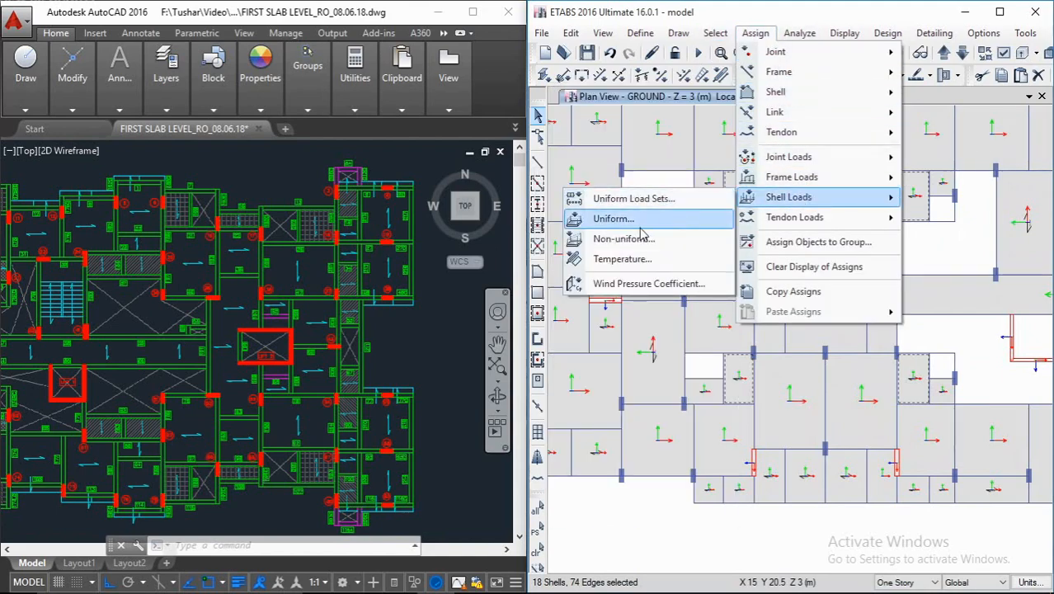
click(640, 228)
click(555, 246)
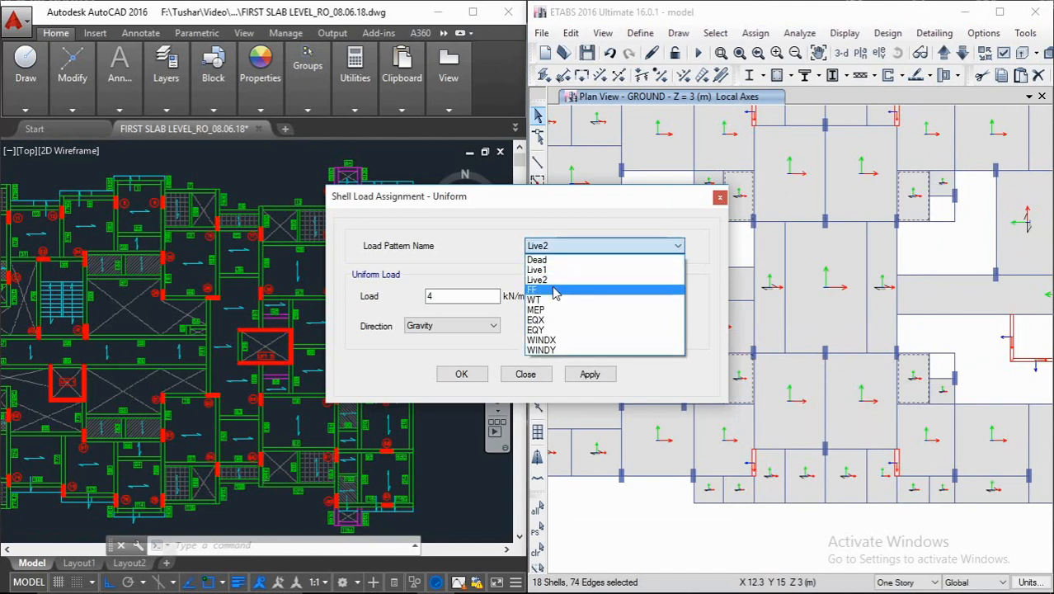
click(556, 291)
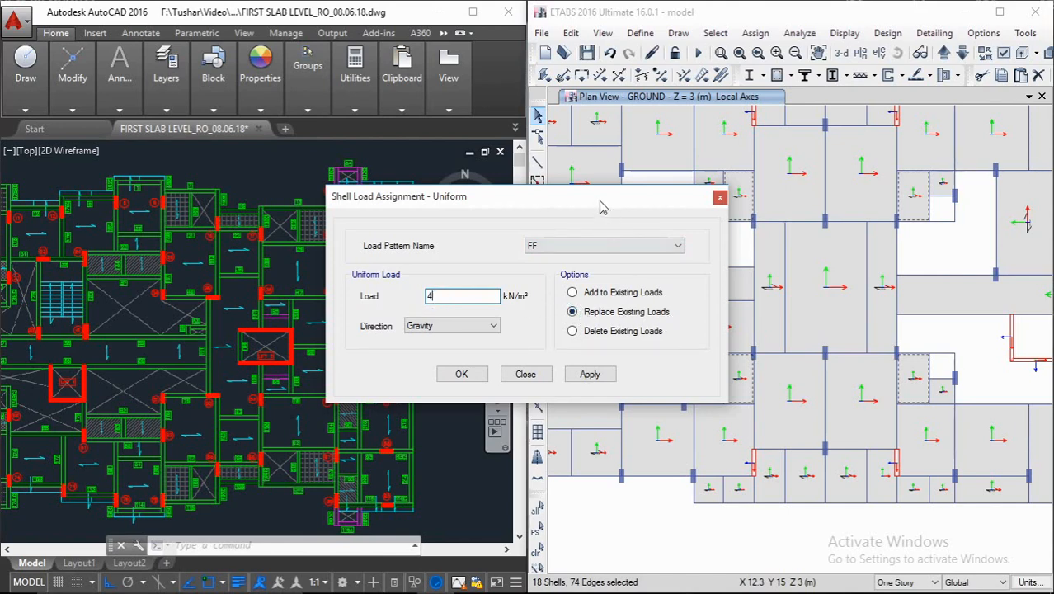
drag(600, 207, 536, 202)
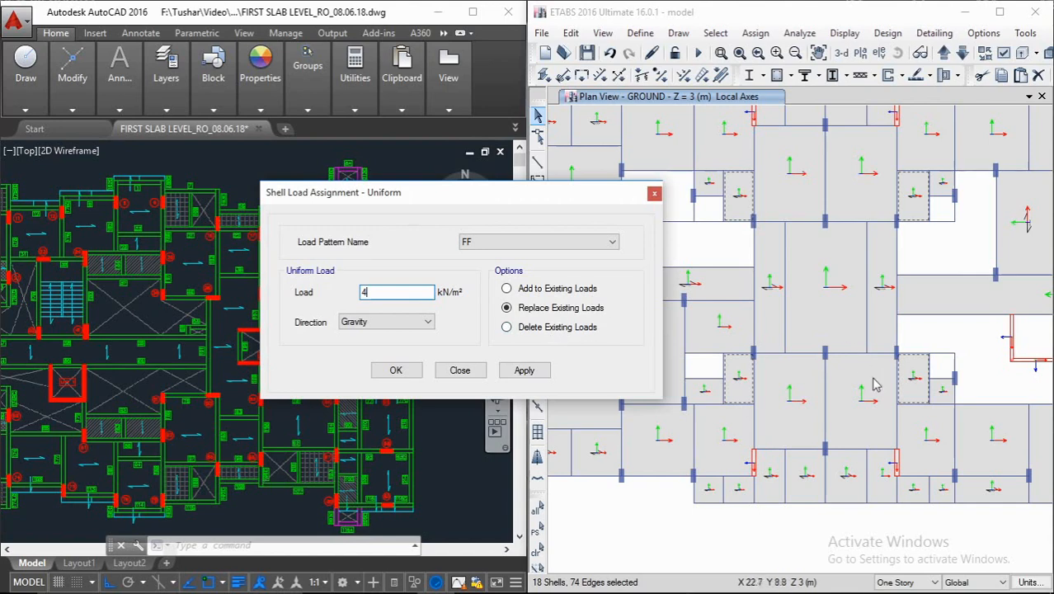
click(526, 371)
scroll(771, 384, up, 5)
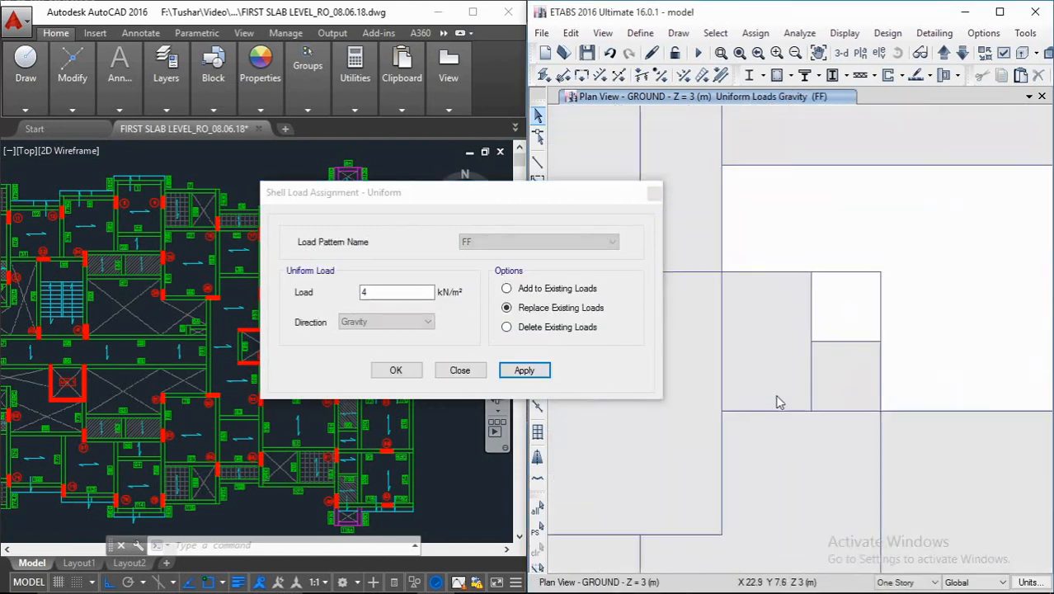
scroll(767, 370, up, 3)
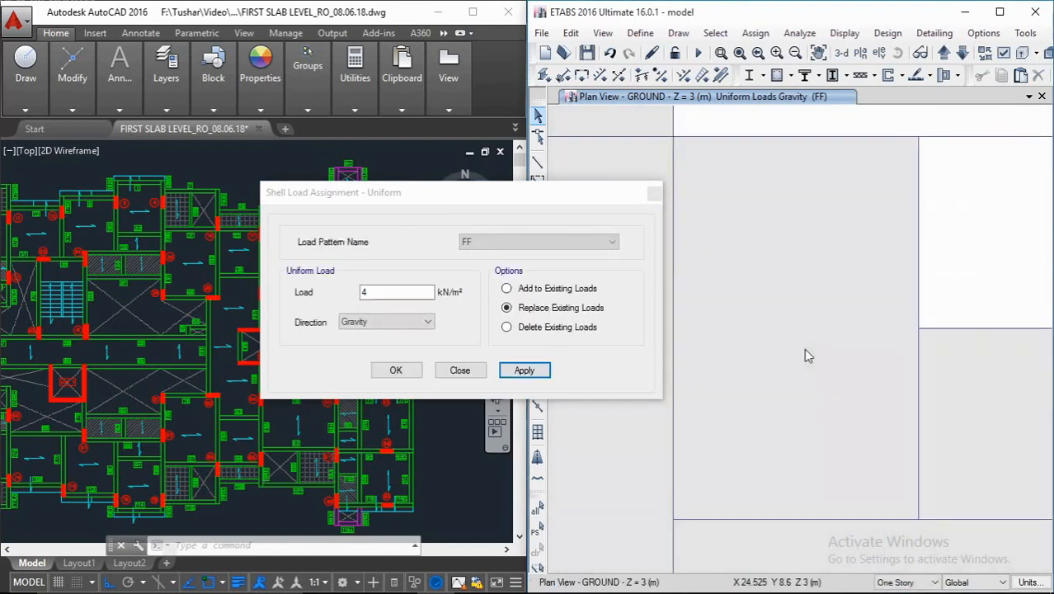
Step: Close the uniform shell load assignment and return to the whole GROUND plan view
scroll(796, 332, down, 5)
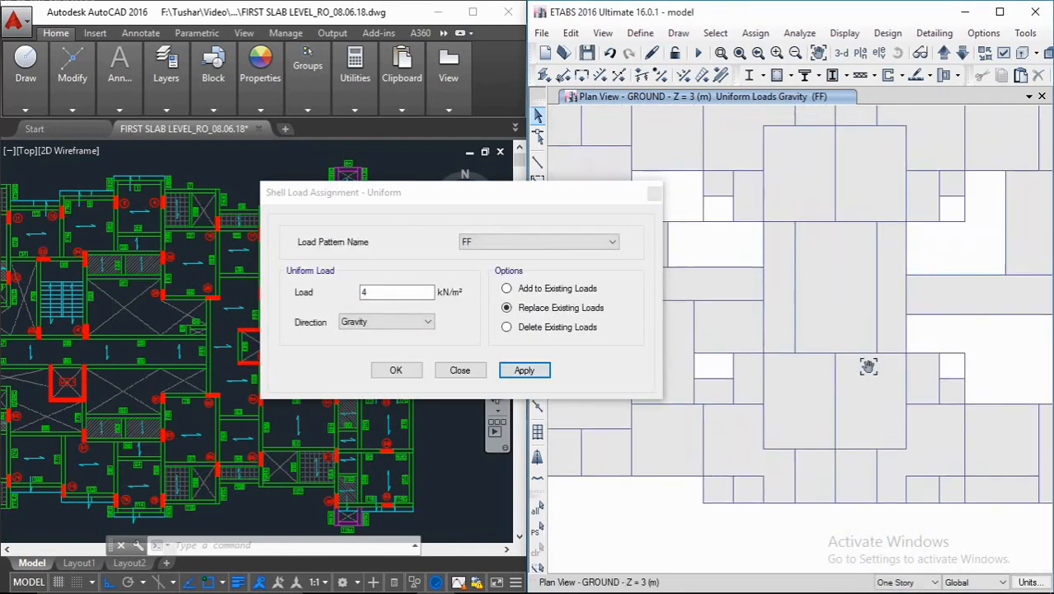
middle_drag(837, 297, 873, 352)
middle_drag(834, 276, 984, 275)
click(654, 193)
middle_drag(807, 248, 701, 238)
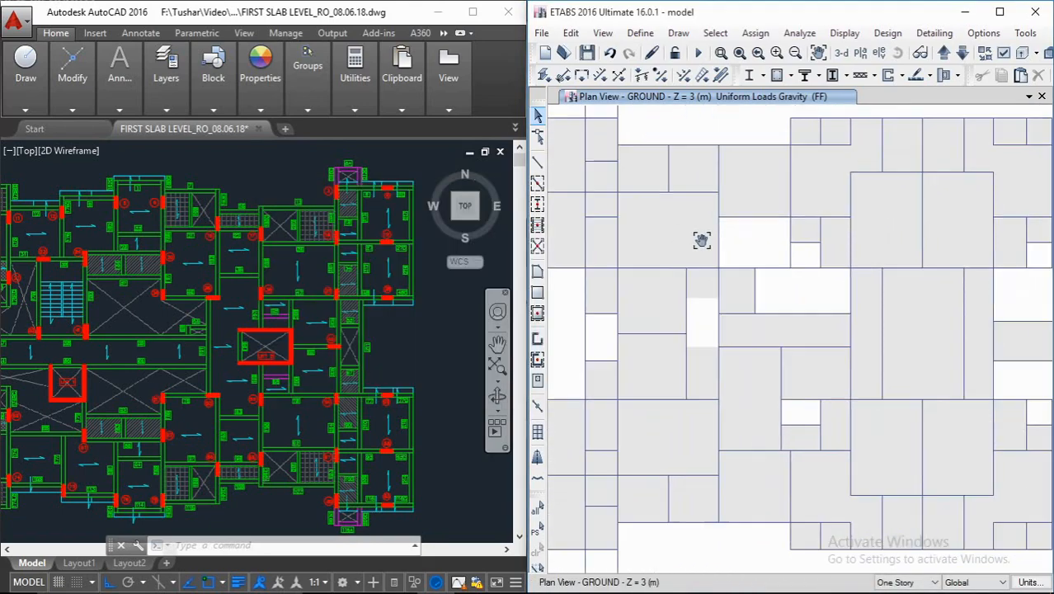
scroll(747, 243, down, 3)
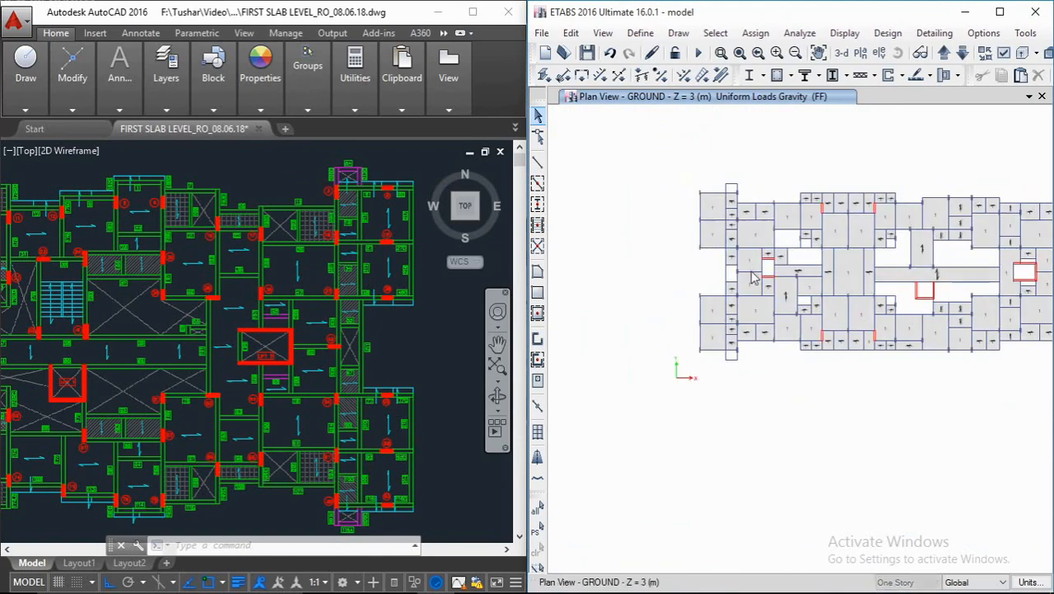
scroll(875, 307, up, 1)
Step: Compare the beam and panel layout of the slab drawing with the GROUND plan view, from one end of the building to the other
click(330, 377)
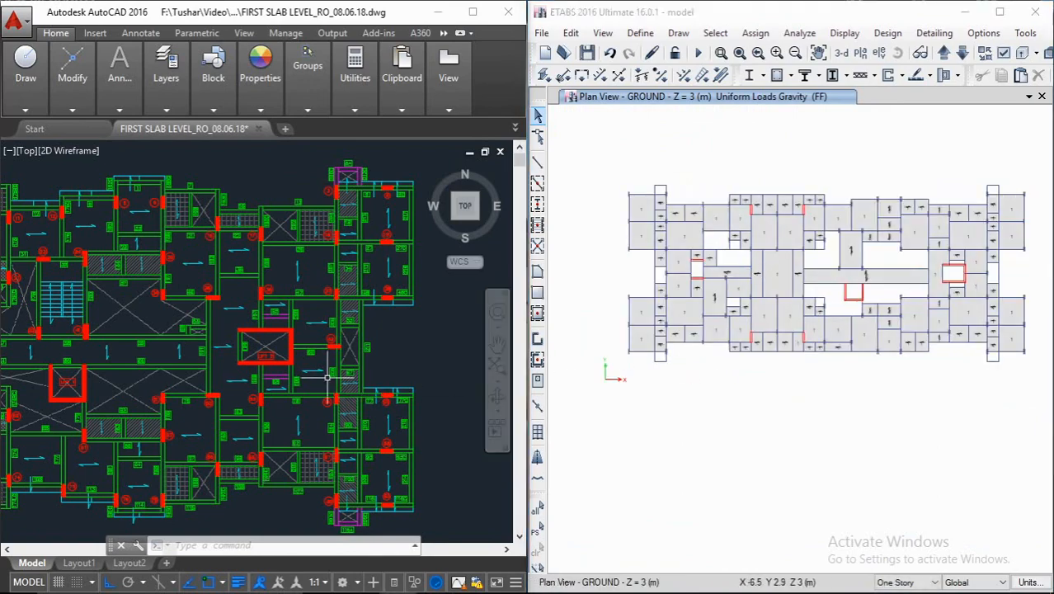
middle_drag(310, 400, 296, 302)
scroll(757, 351, up, 4)
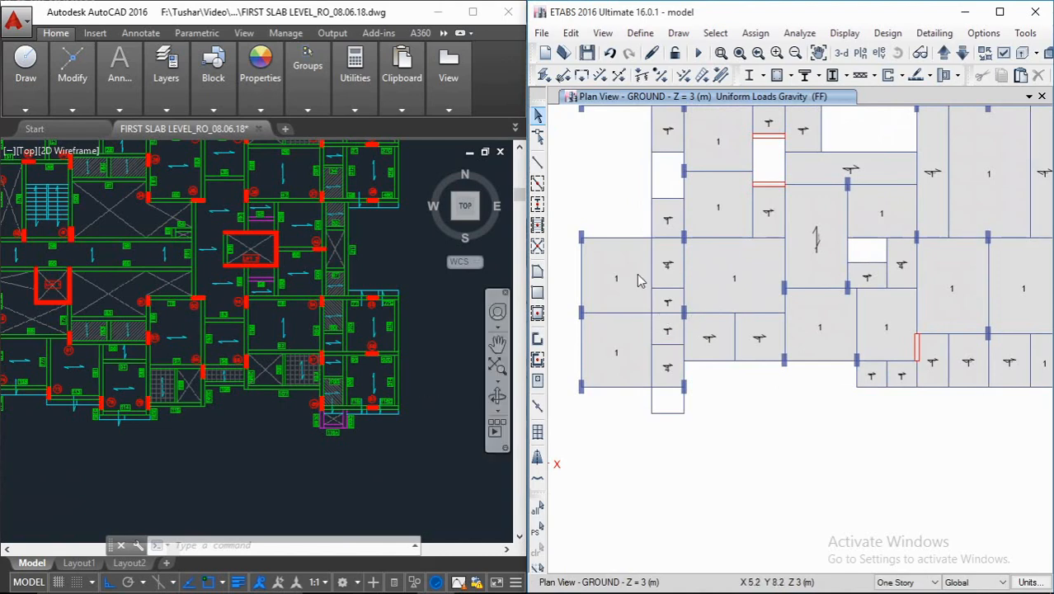
middle_drag(637, 281, 655, 322)
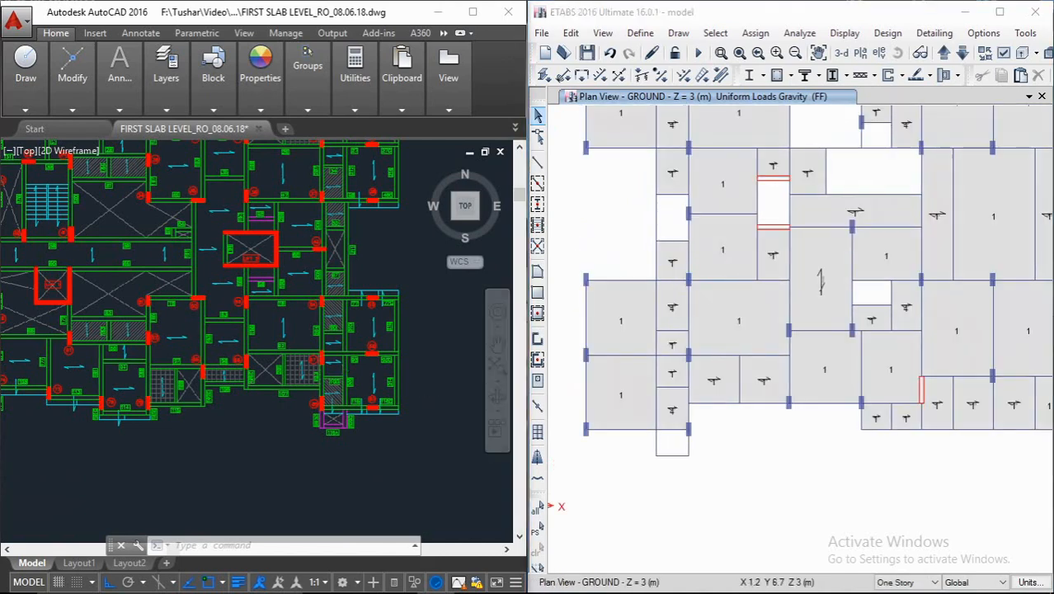
scroll(248, 363, up, 3)
middle_drag(302, 351, 392, 344)
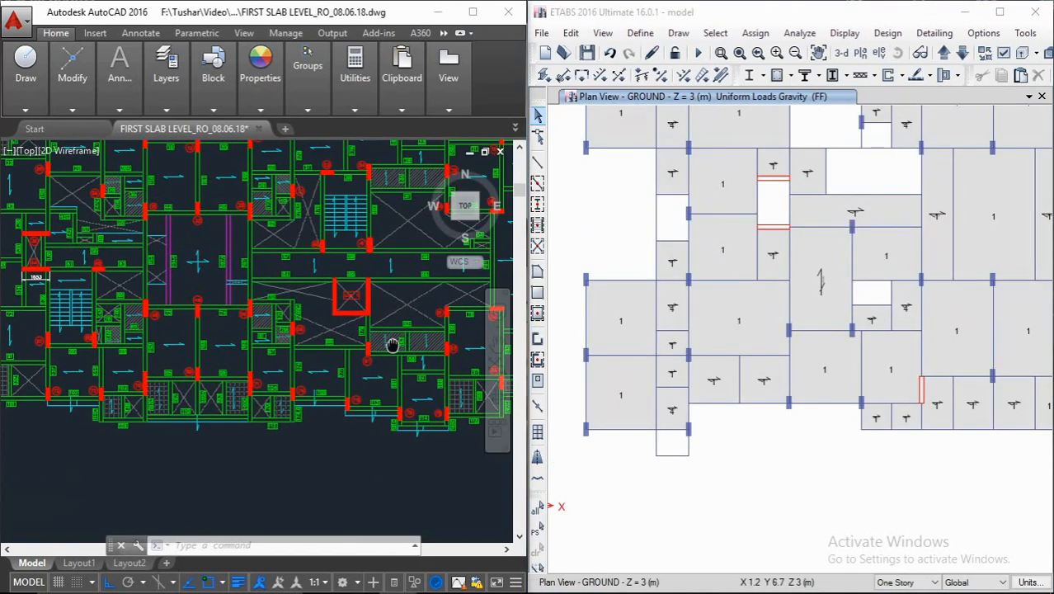
scroll(393, 345, down, 3)
middle_drag(292, 314, 362, 322)
scroll(141, 234, up, 3)
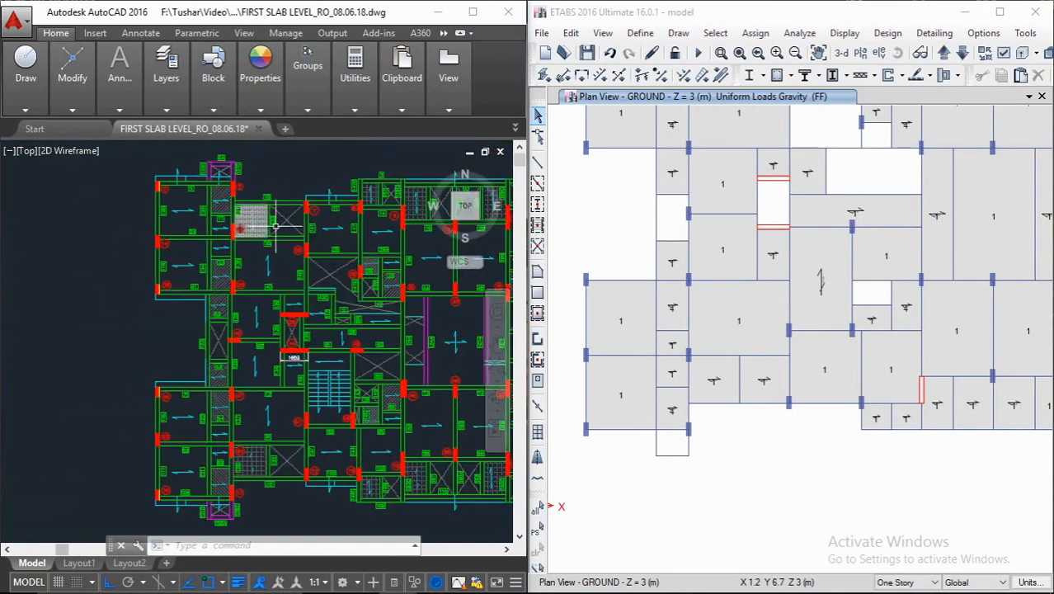
middle_drag(654, 229, 647, 287)
middle_drag(760, 195, 698, 256)
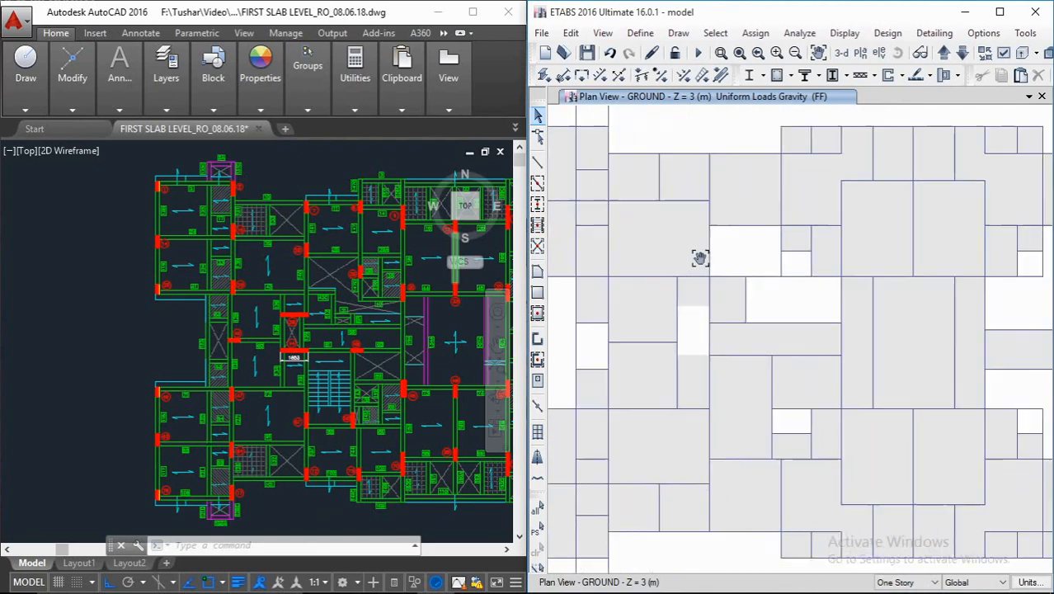
scroll(783, 288, up, 3)
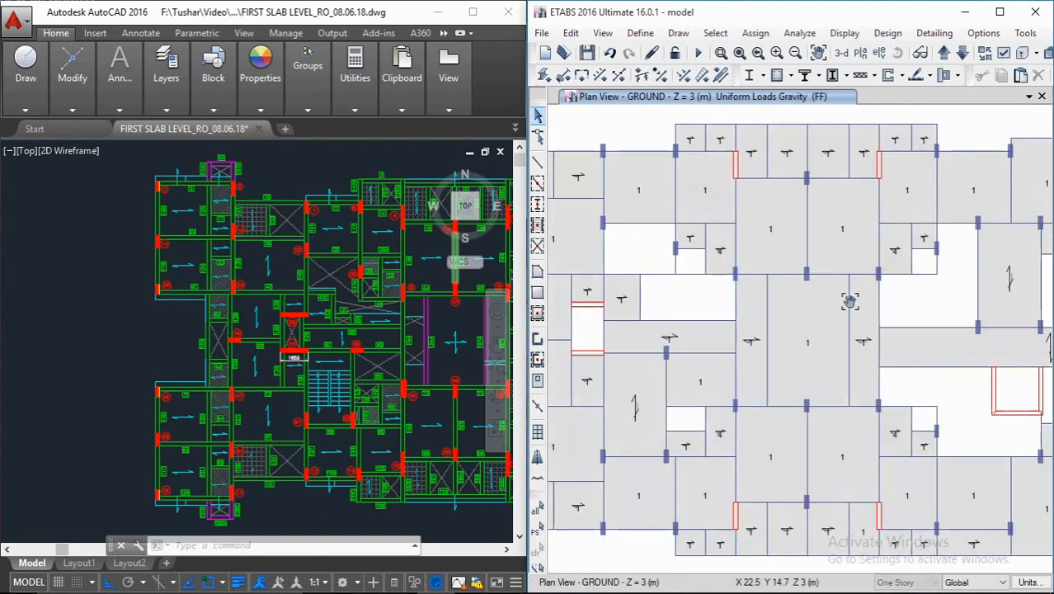
middle_drag(862, 282, 739, 274)
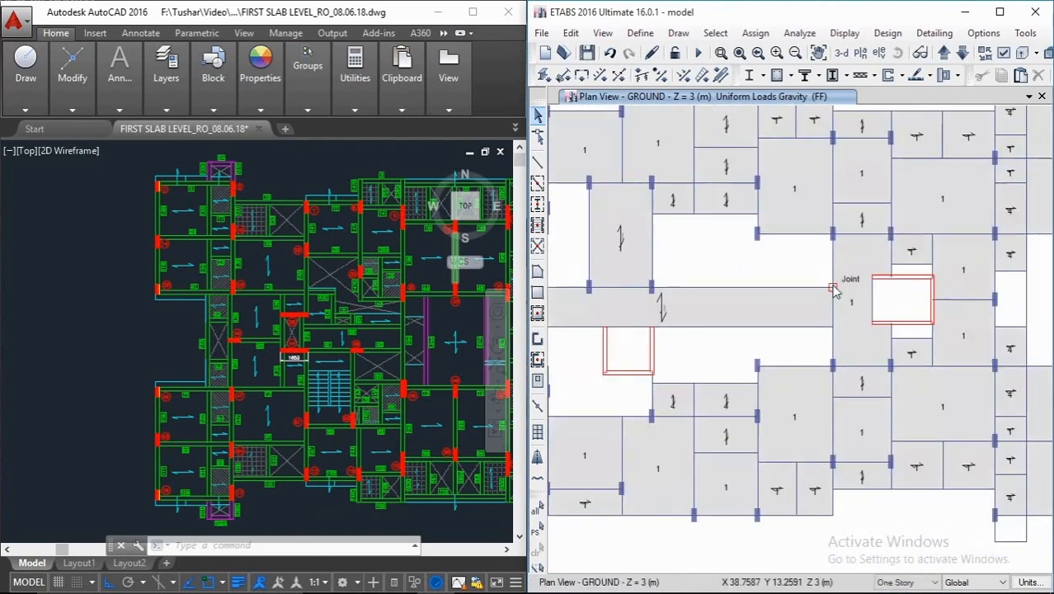
middle_drag(815, 293, 926, 331)
middle_drag(776, 305, 858, 316)
middle_drag(767, 281, 966, 287)
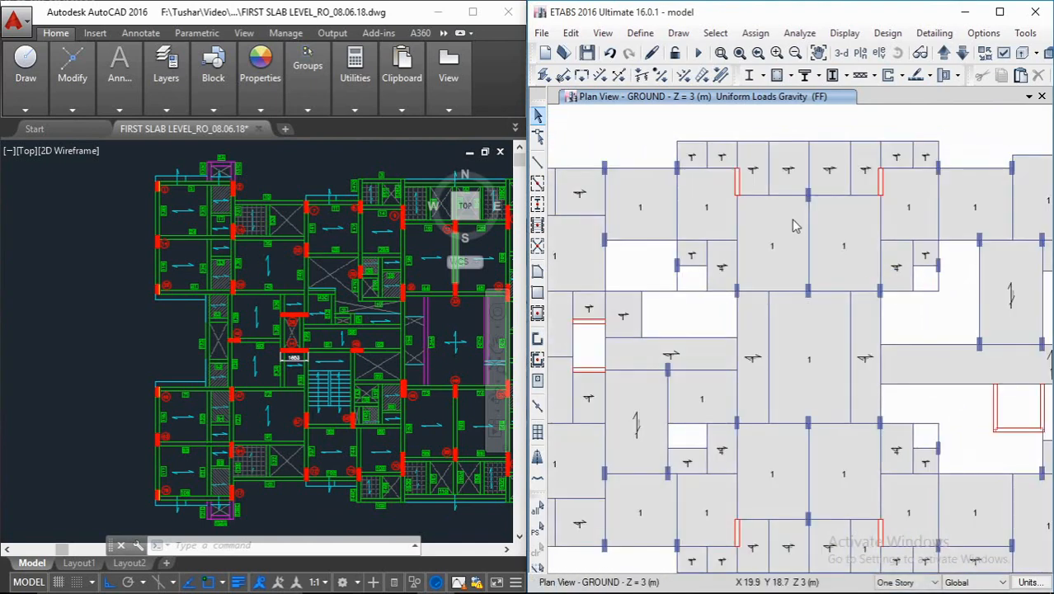
middle_drag(852, 230, 839, 226)
middle_drag(395, 250, 174, 257)
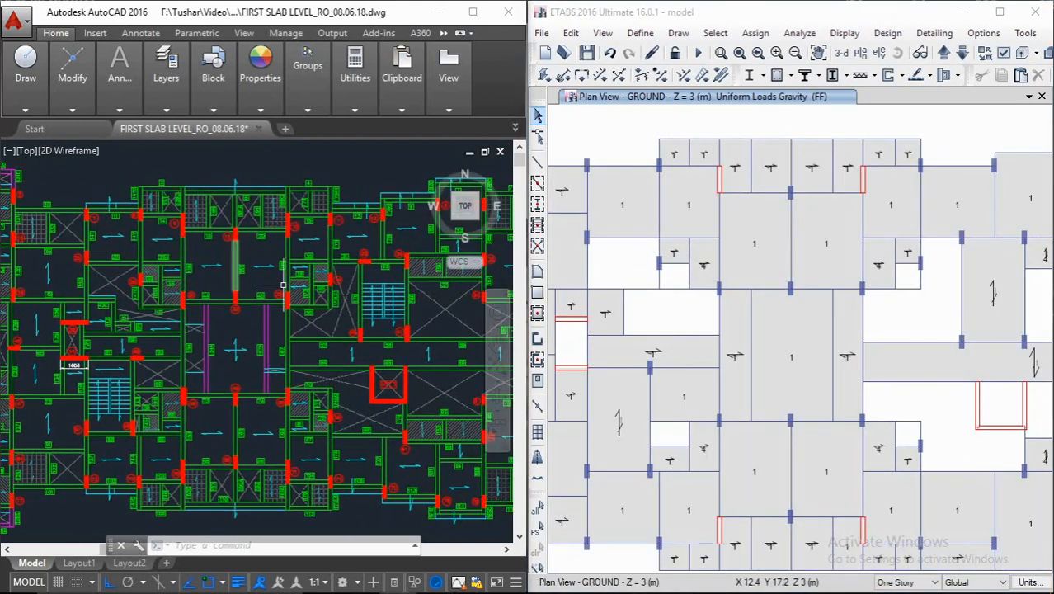
middle_drag(261, 280, 130, 261)
middle_drag(294, 280, 174, 271)
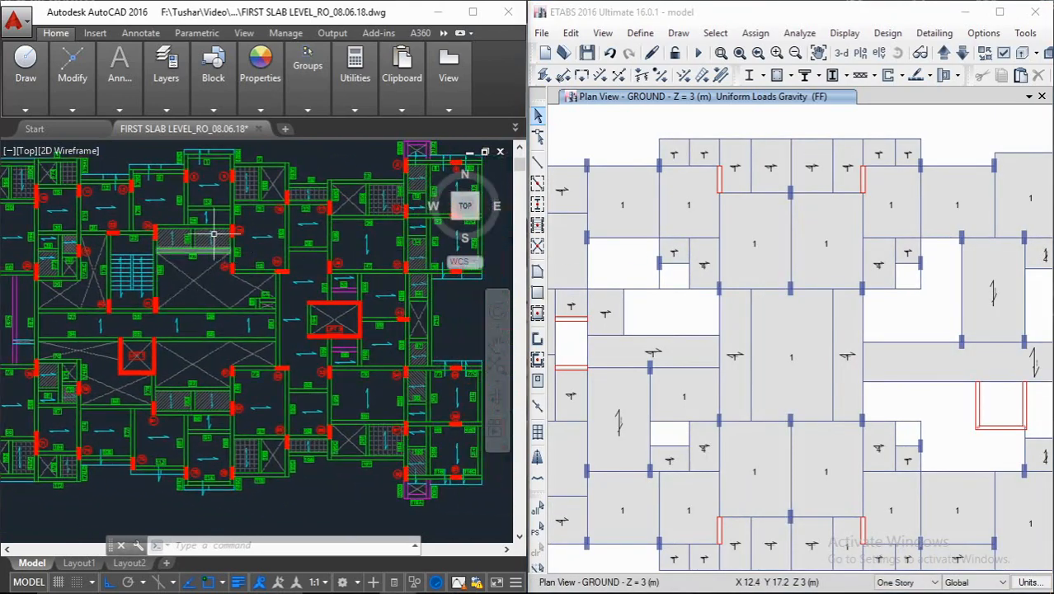
middle_drag(322, 248, 258, 223)
mouse_move(841, 235)
middle_down()
mouse_move(961, 218)
mouse_move(854, 247)
mouse_move(989, 246)
middle_up()
middle_drag(768, 158, 792, 224)
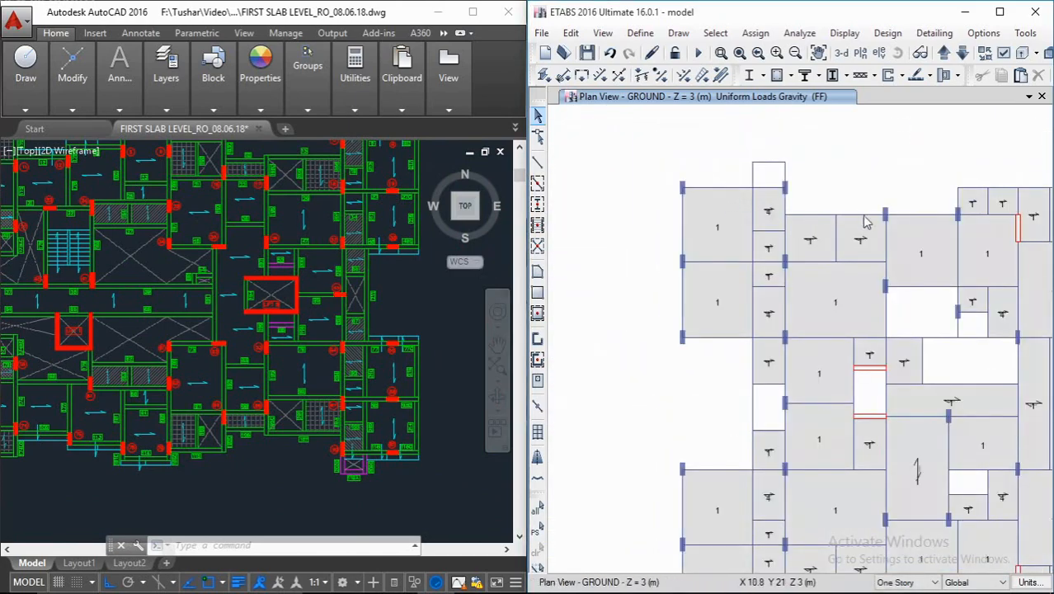
middle_drag(794, 259, 783, 283)
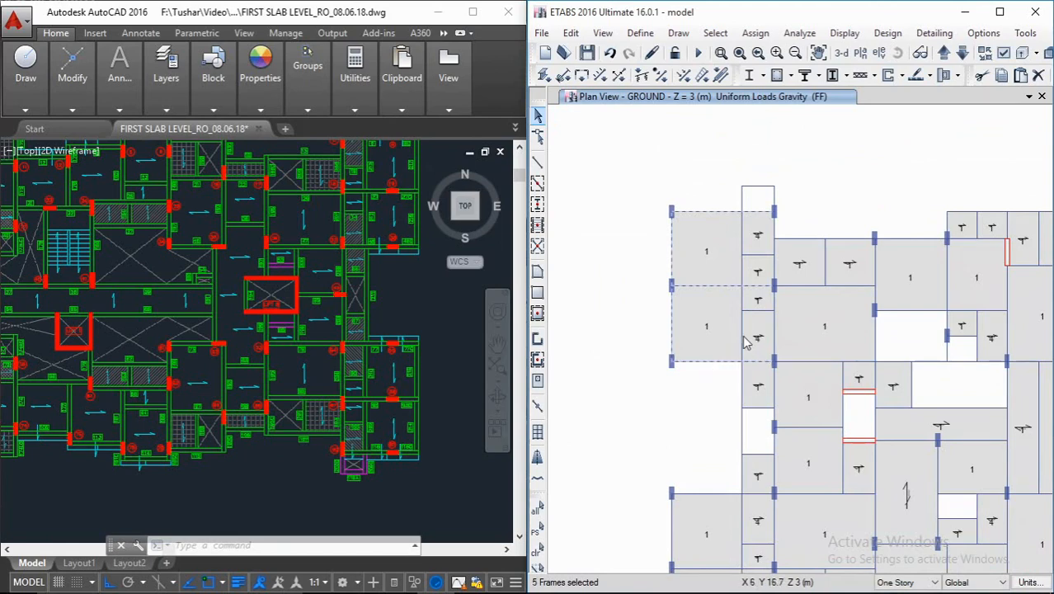
middle_drag(856, 258, 779, 248)
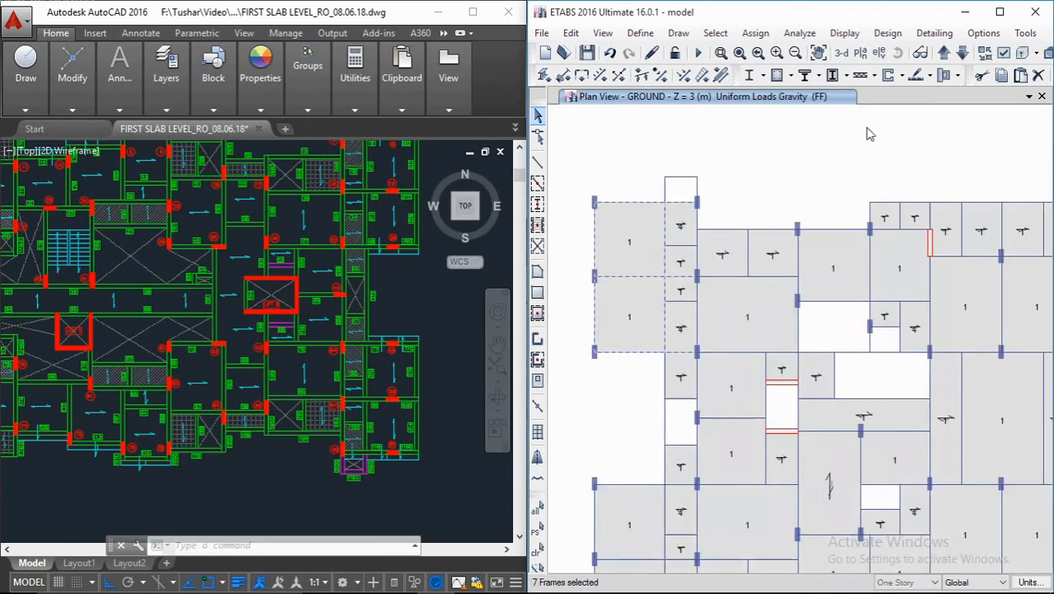
middle_drag(740, 298, 753, 301)
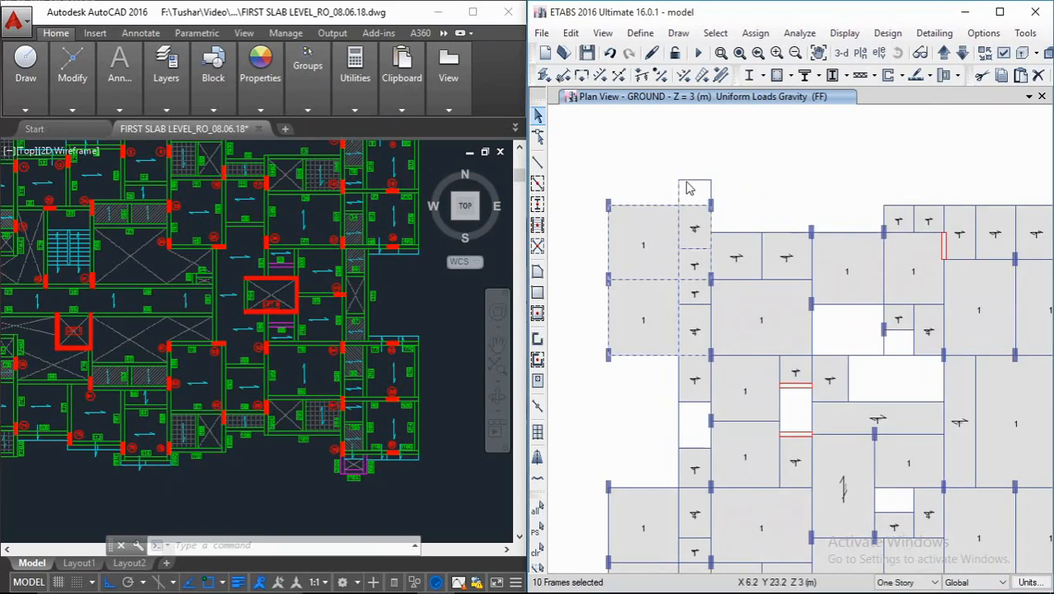
click(713, 192)
click(945, 265)
click(756, 33)
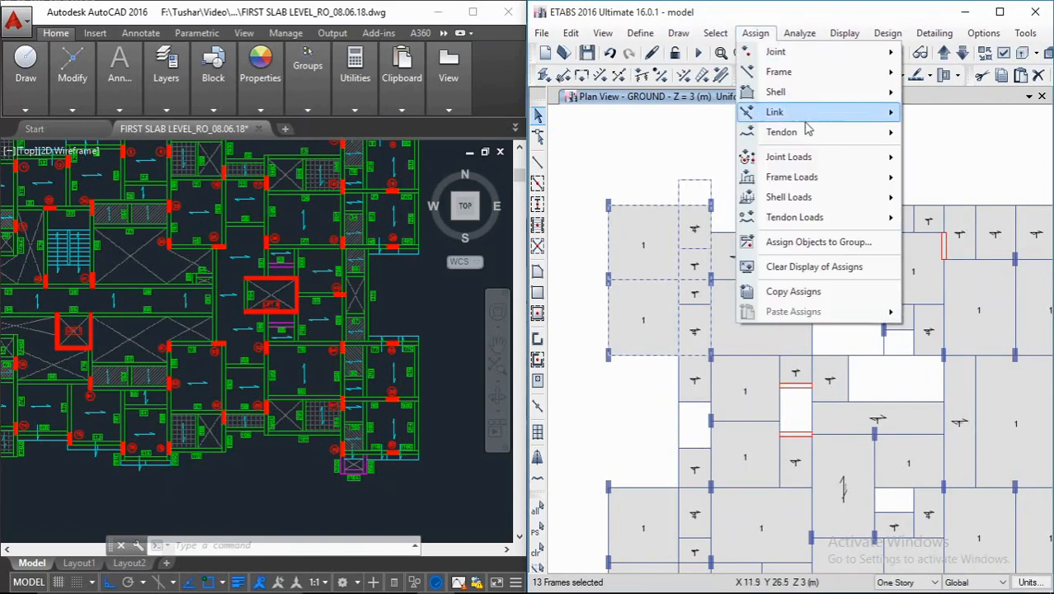
mouse_move(797, 180)
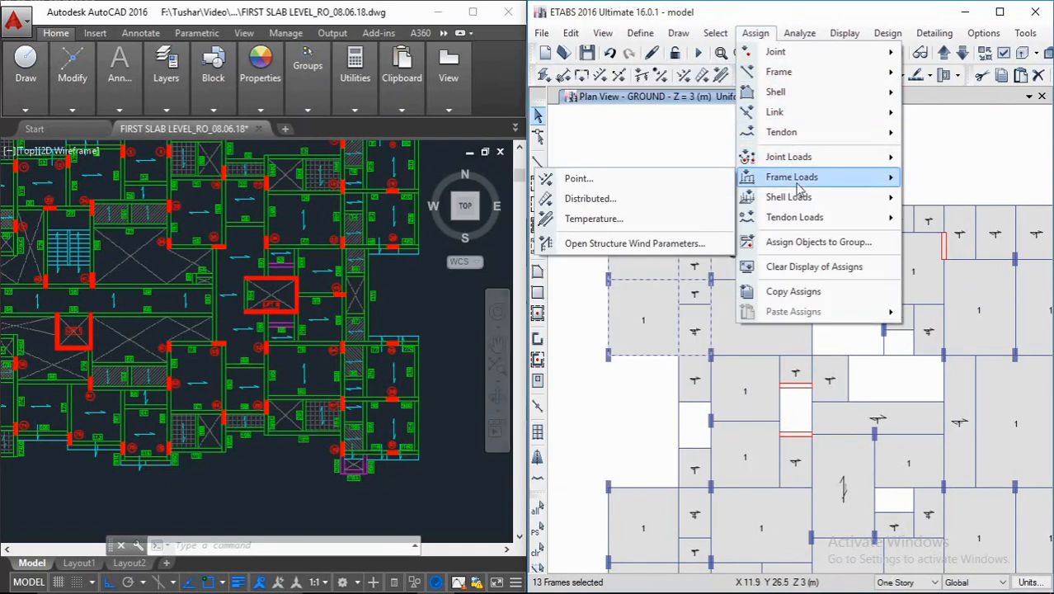
click(617, 198)
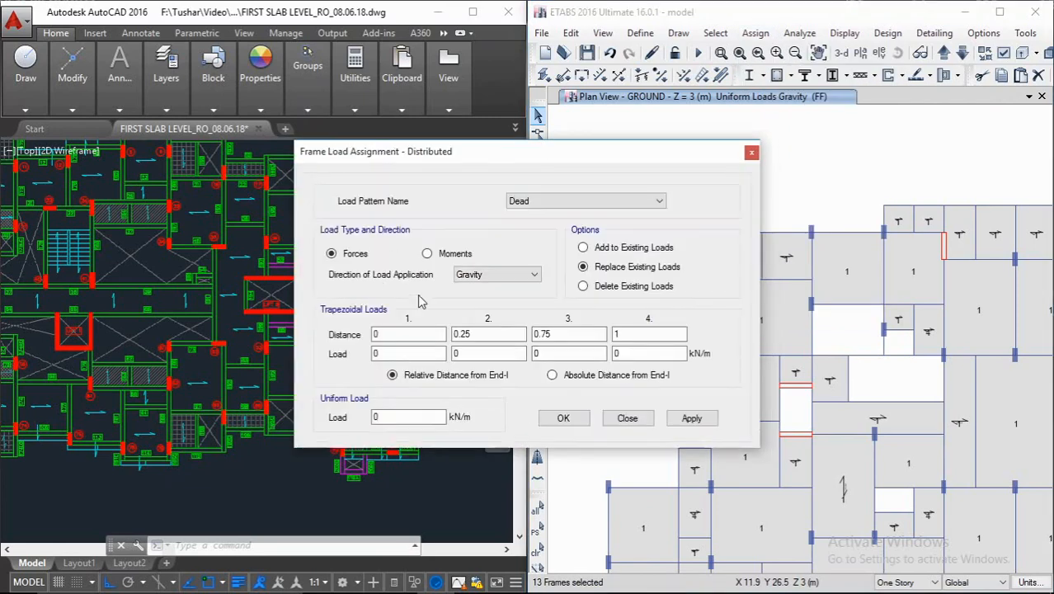
click(658, 201)
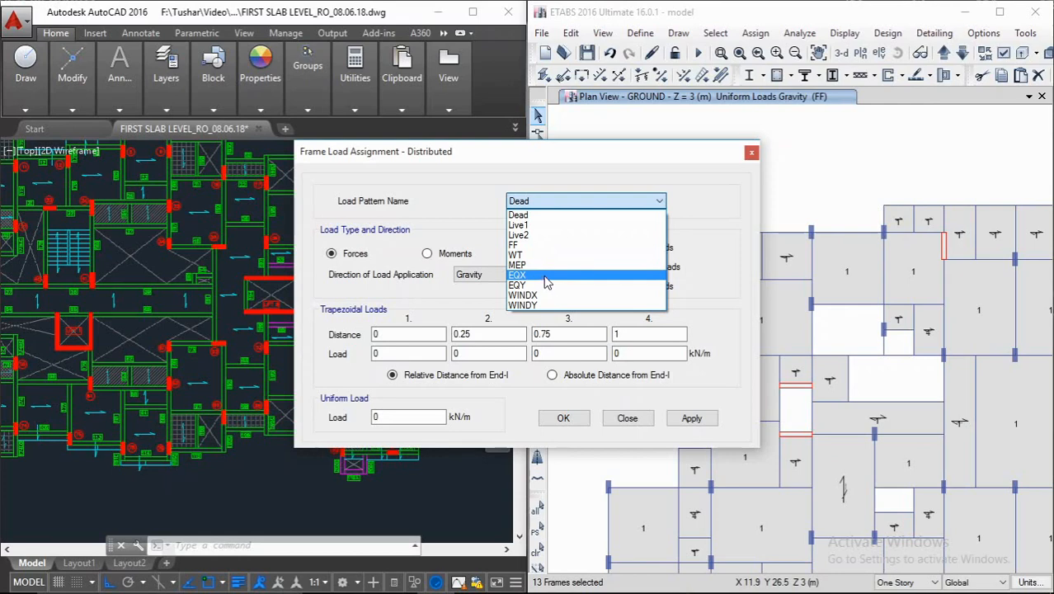
key(Escape)
key(Escape)
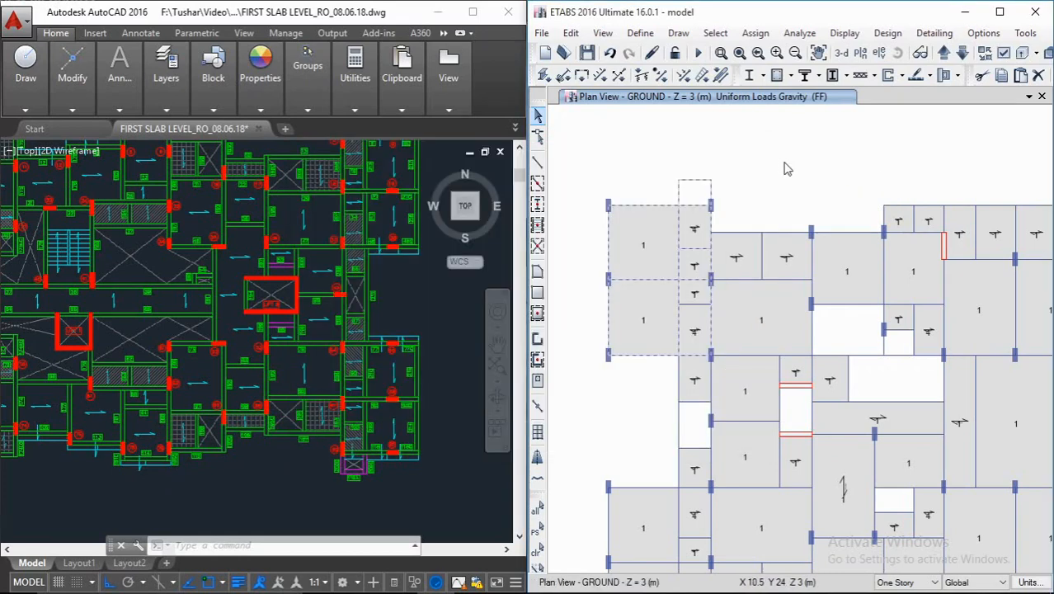
Step: Add a load pattern named WL of type Super Dead with a self-weight multiplier of 0
click(640, 33)
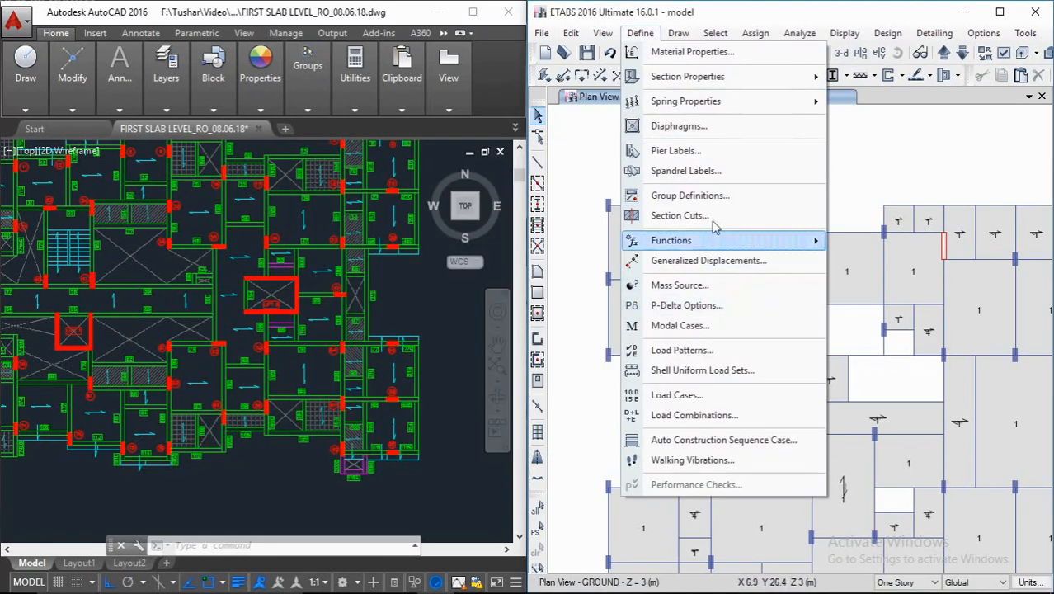
click(701, 349)
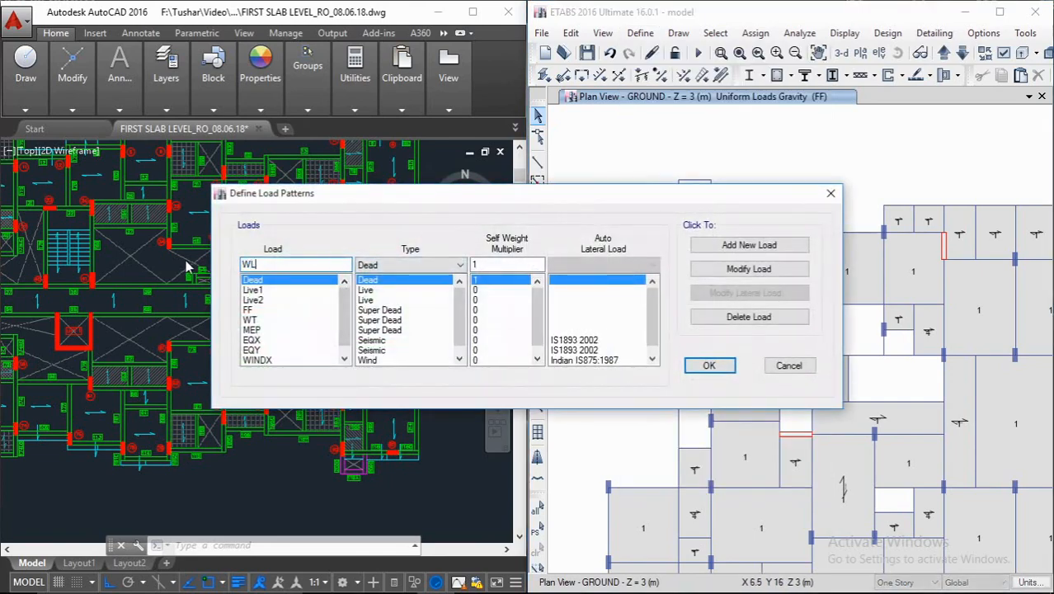
click(380, 265)
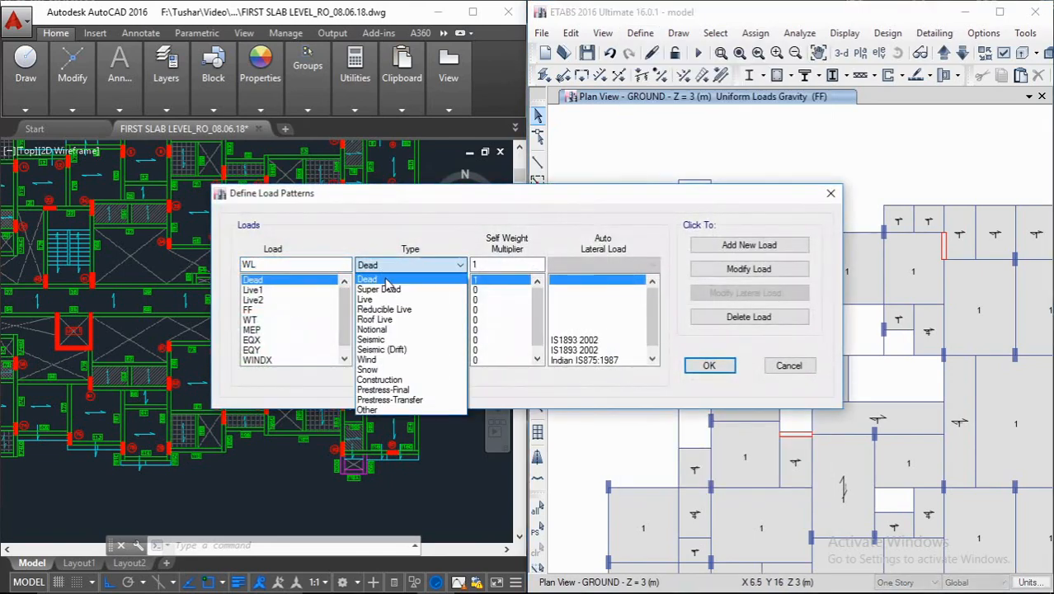
click(390, 290)
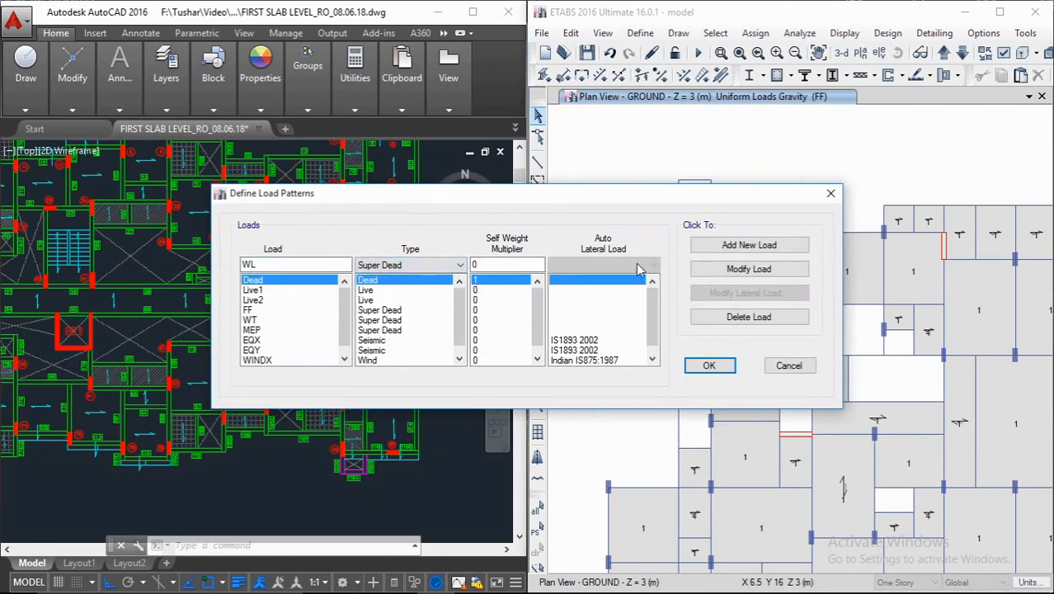
click(749, 245)
click(710, 365)
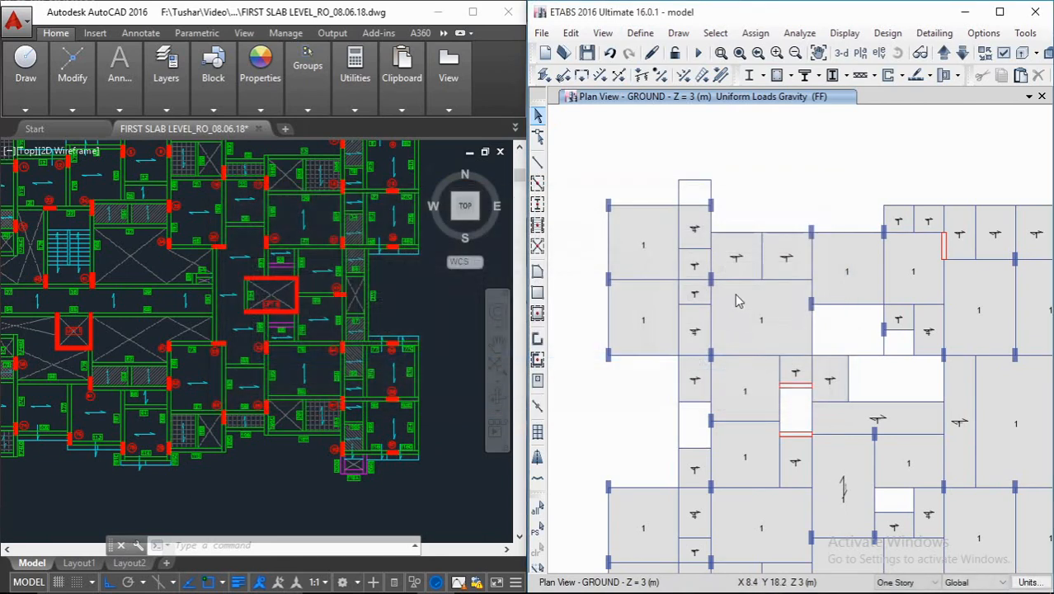
Step: Assign a uniform distributed frame load of 10 kN/m under WL in the Gravity direction to the seven beams around the two upper-left bays, replacing existing loads
click(670, 207)
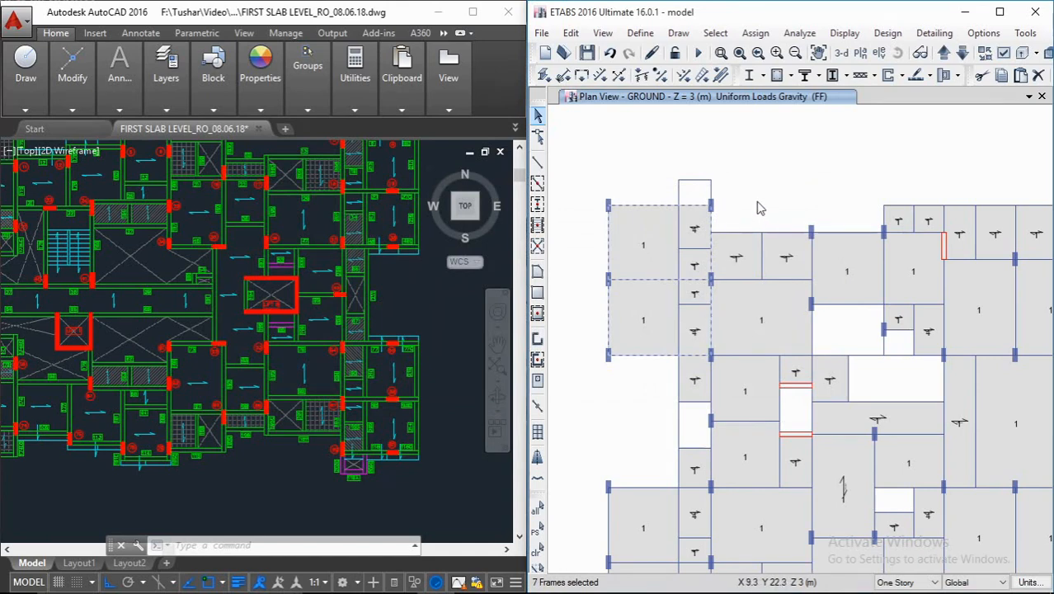
click(759, 52)
click(756, 33)
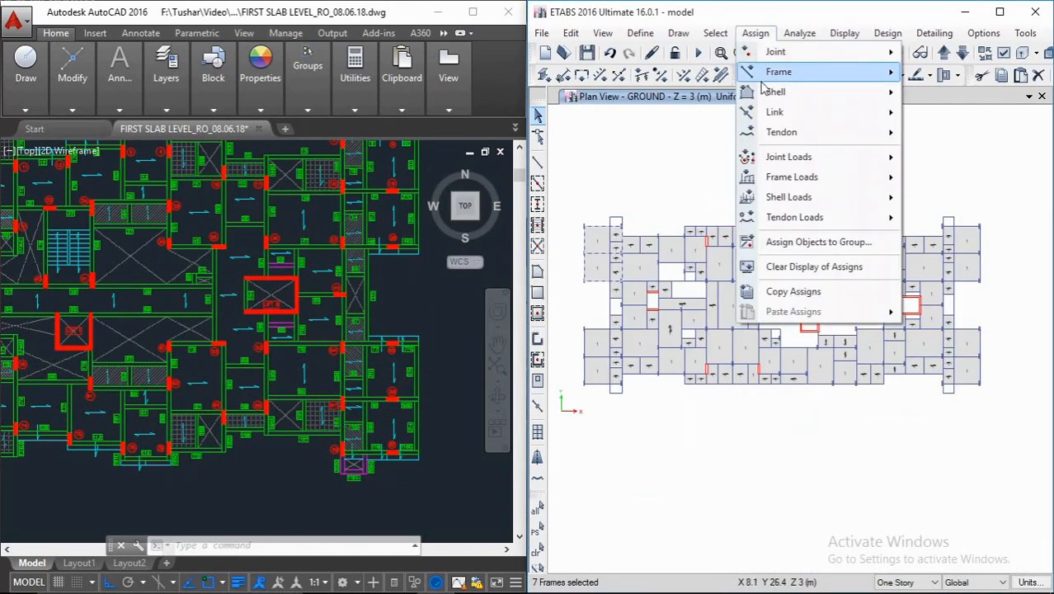
mouse_move(789, 196)
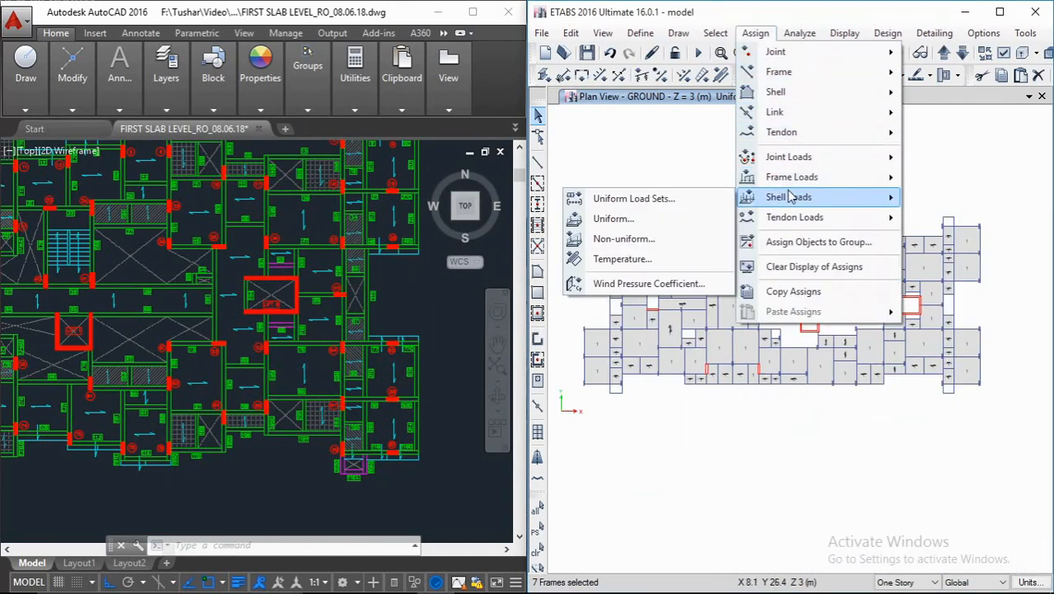
mouse_move(799, 176)
click(636, 200)
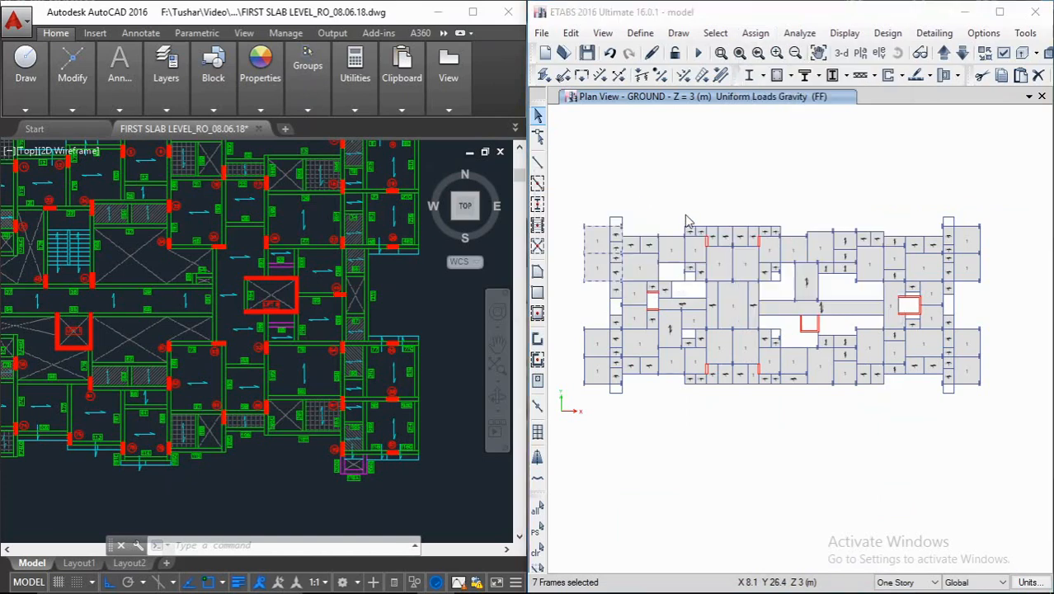
click(549, 202)
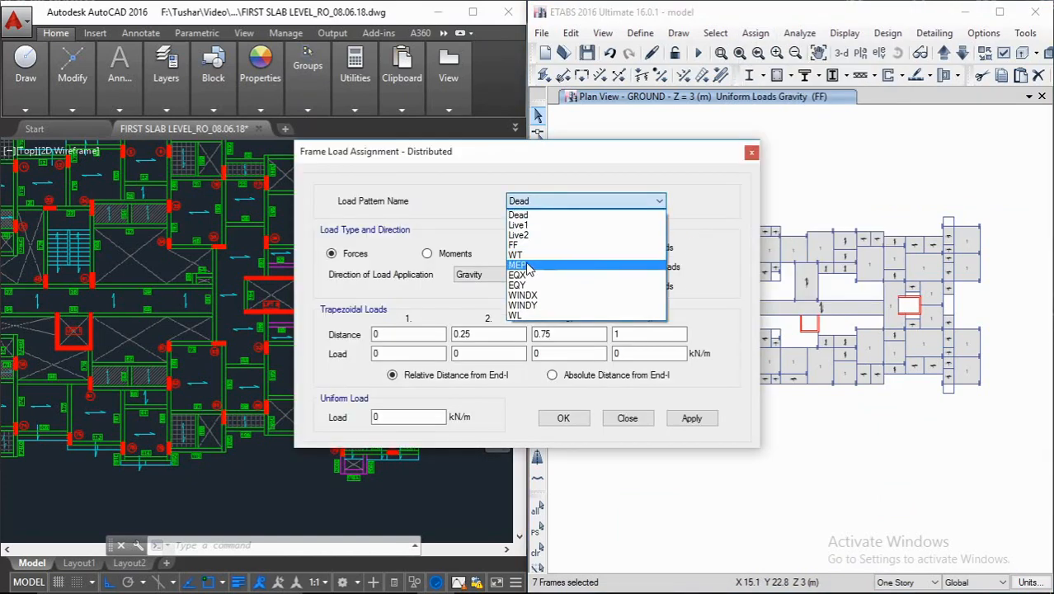
click(528, 315)
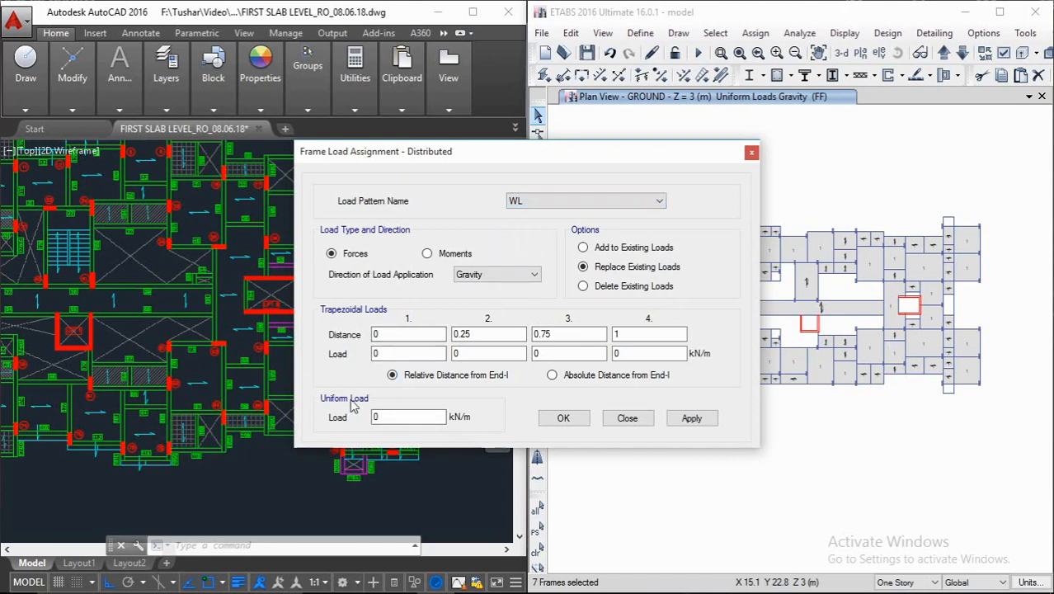
drag(551, 151, 622, 129)
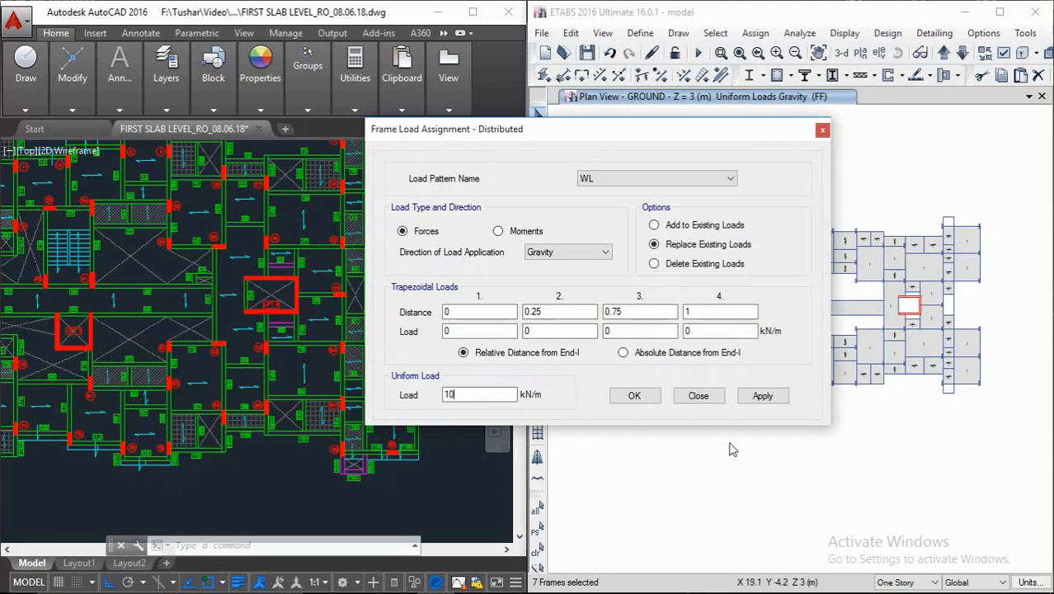
click(762, 398)
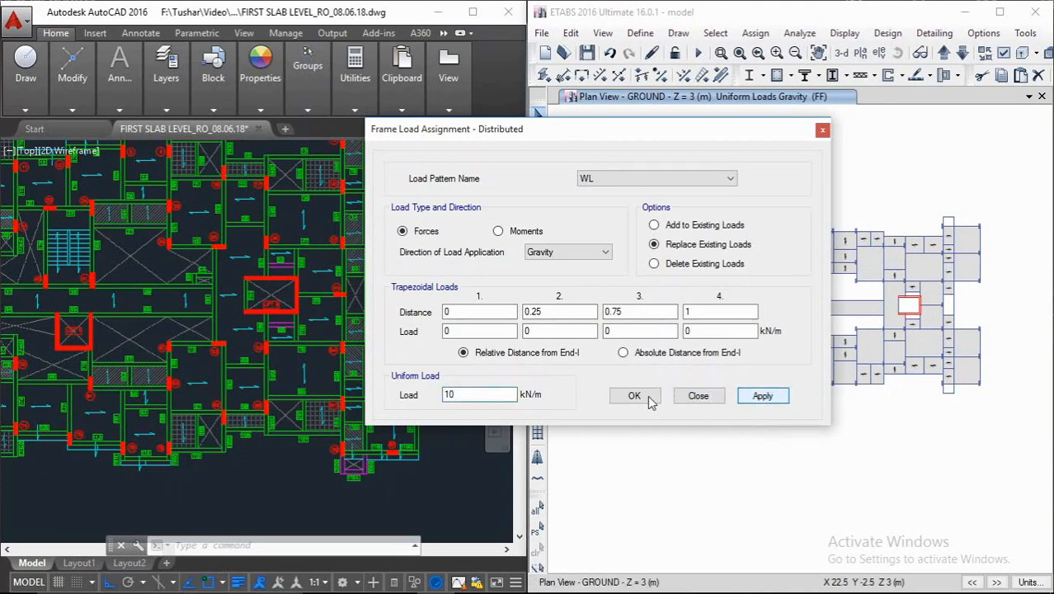
click(717, 394)
Step: Examine the WL span loads on the beams of the two upper-left bays, then view the whole GROUND plan
scroll(598, 245, up, 3)
middle_drag(598, 245, 758, 283)
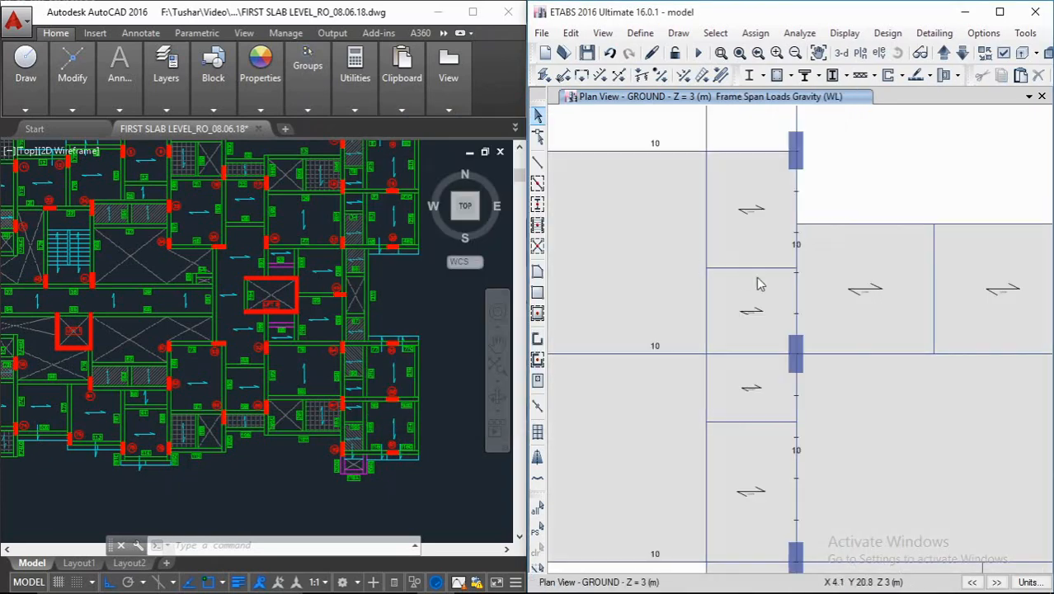
middle_drag(834, 176, 792, 174)
middle_drag(869, 247, 868, 207)
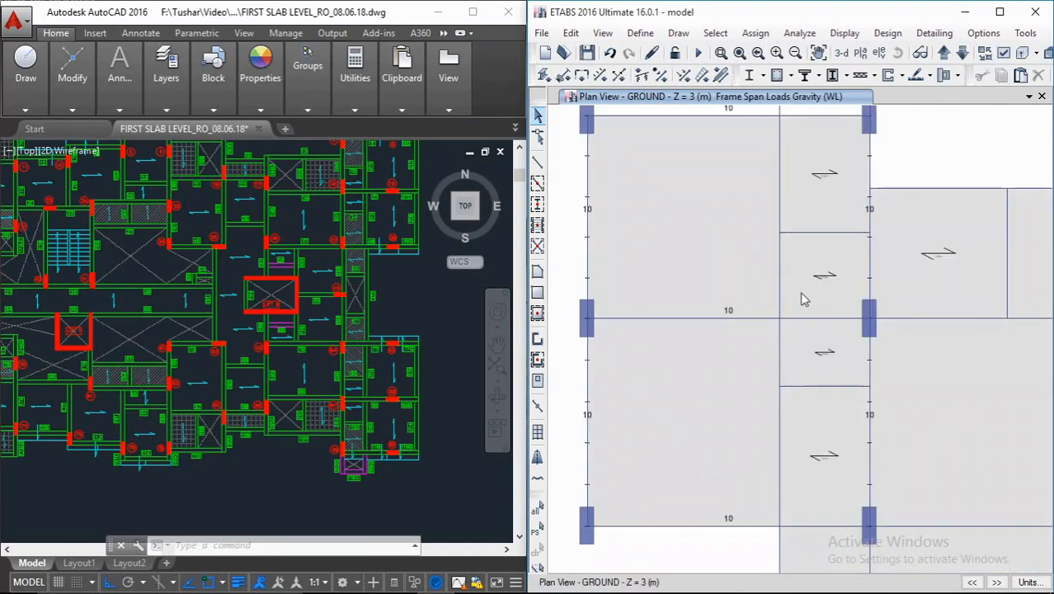
middle_drag(762, 307, 760, 232)
click(735, 243)
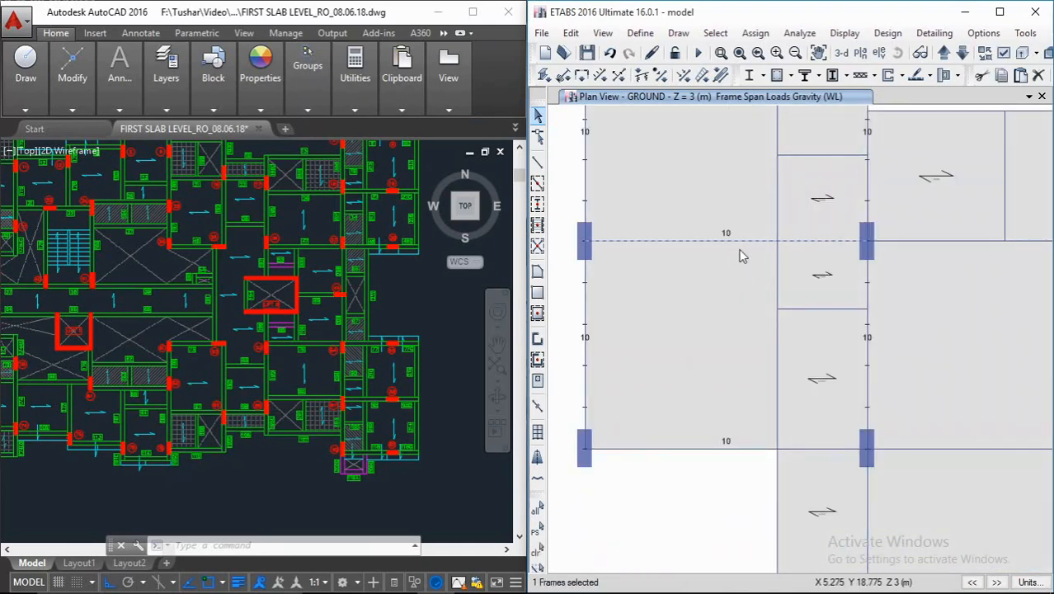
scroll(737, 254, down, 3)
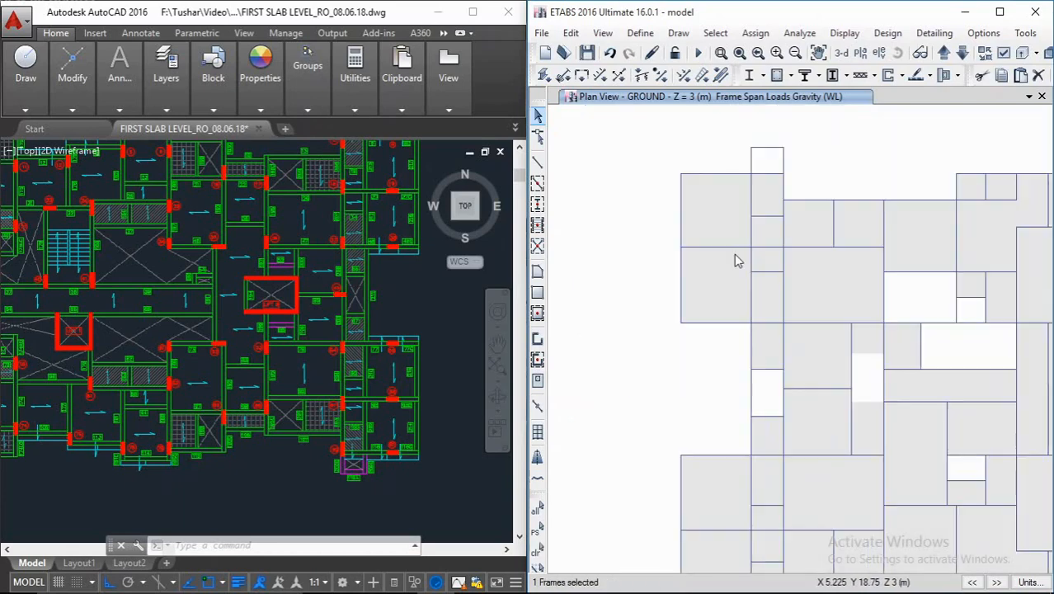
scroll(768, 255, down, 5)
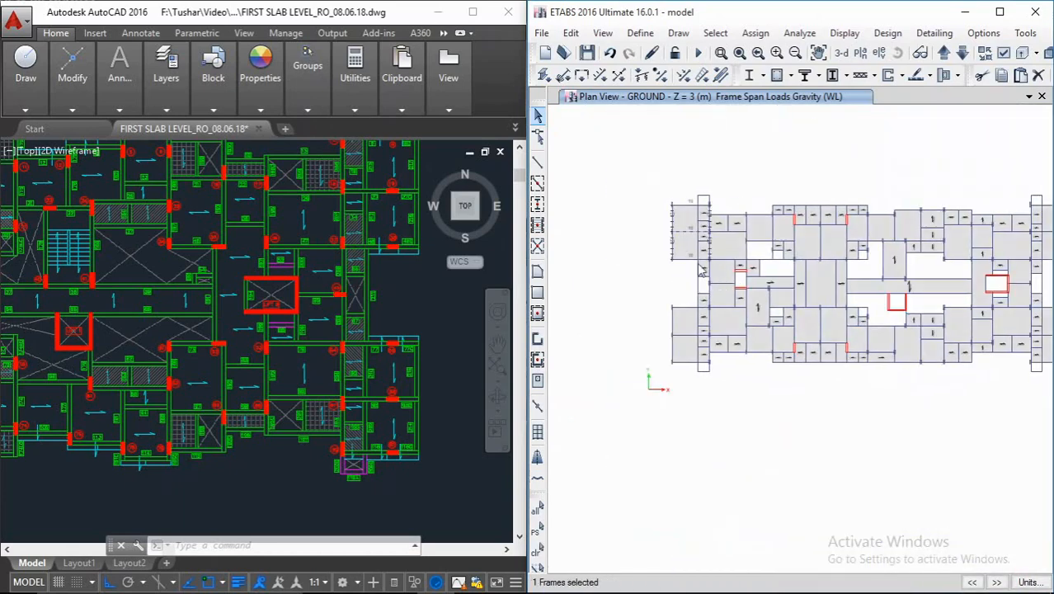
middle_drag(743, 240, 636, 248)
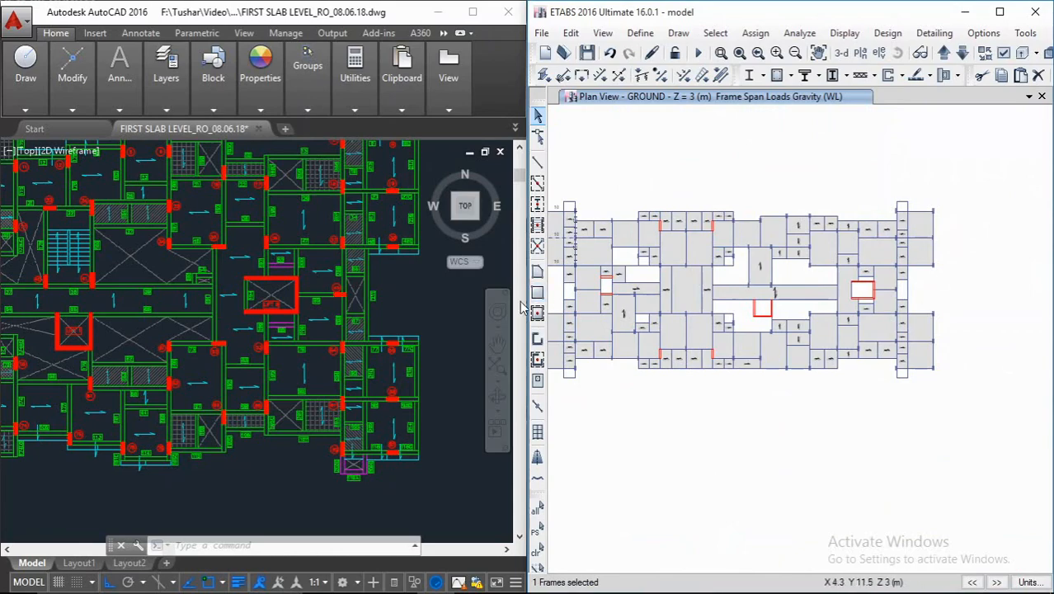
Step: Examine the wall layout in the AutoCAD architectural floor plan, from the central staircases to the lift and end flats
click(419, 291)
scroll(419, 290, down, 6)
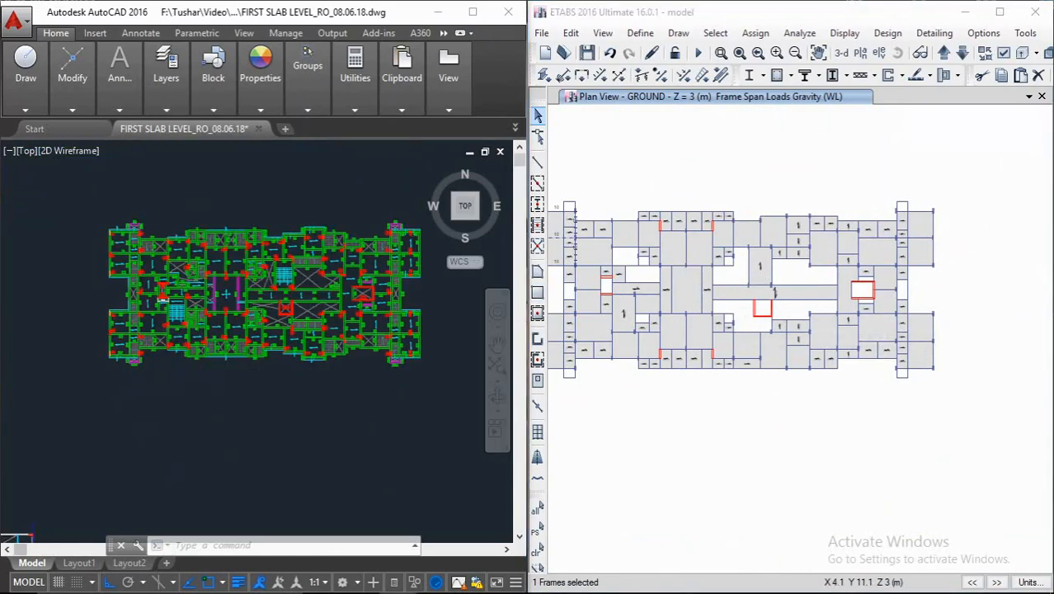
scroll(235, 408, up, 6)
scroll(220, 361, down, 1)
scroll(220, 362, up, 5)
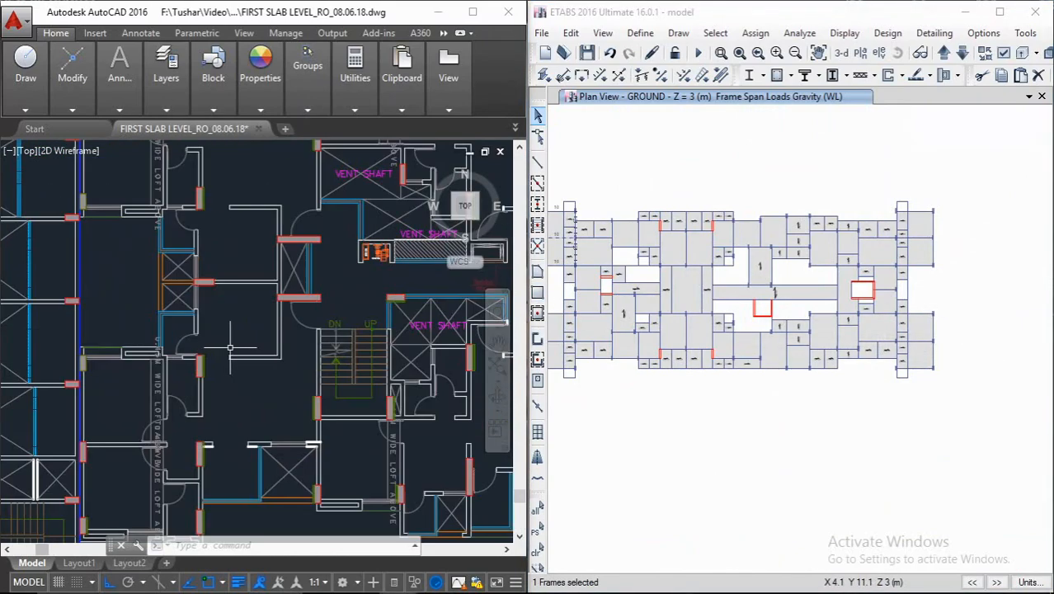
scroll(179, 354, down, 4)
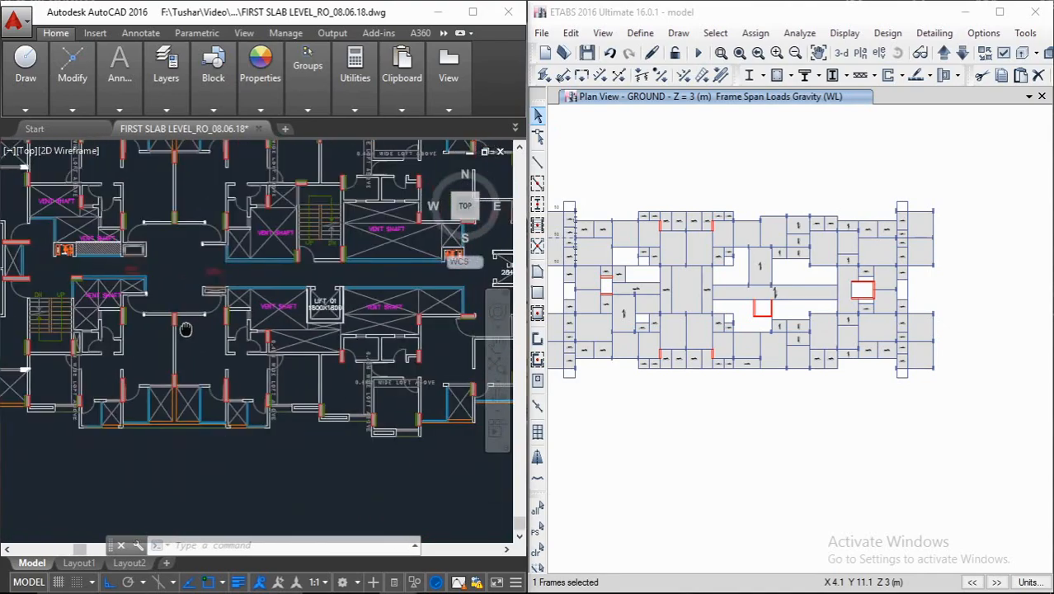
scroll(188, 307, up, 3)
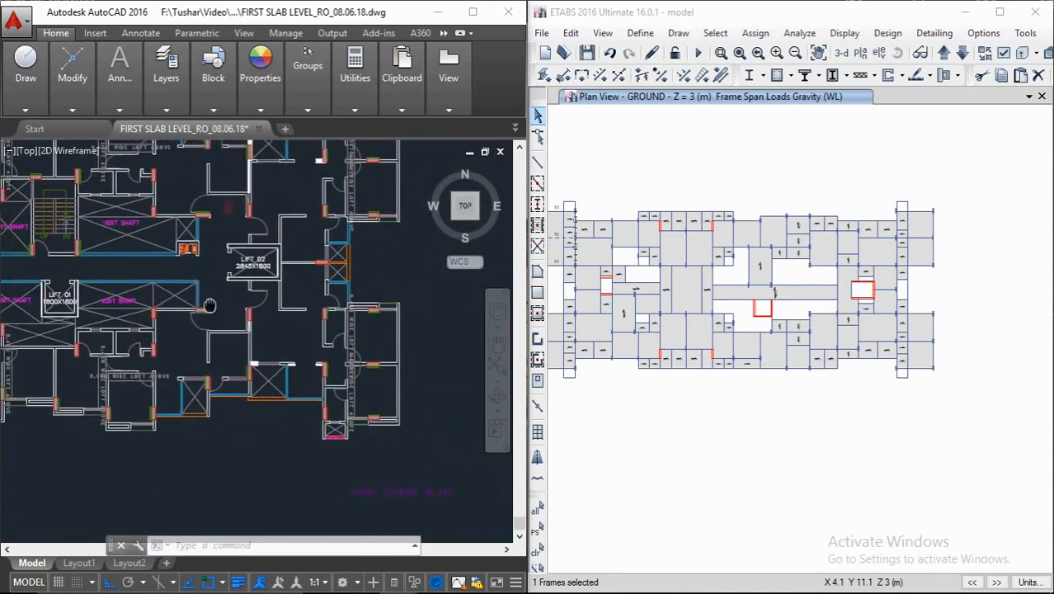
scroll(214, 289, down, 5)
scroll(231, 278, up, 3)
middle_drag(354, 260, 348, 357)
middle_drag(731, 329, 802, 331)
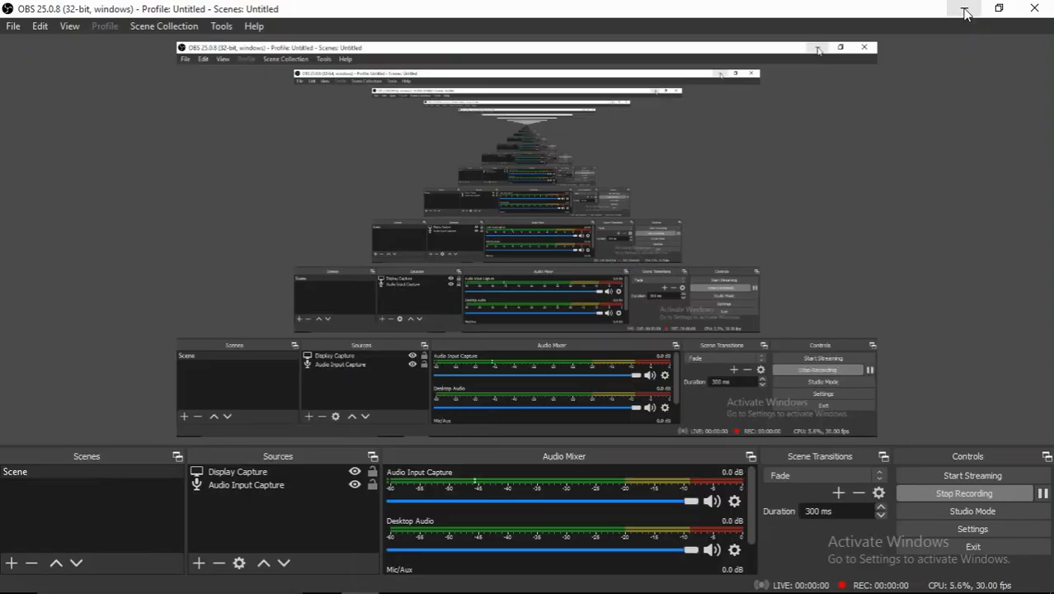
Step: Run the model check with a 1 mm length tolerance for joints, frames, shells, meshing and loading on all stories, then close its report
click(964, 10)
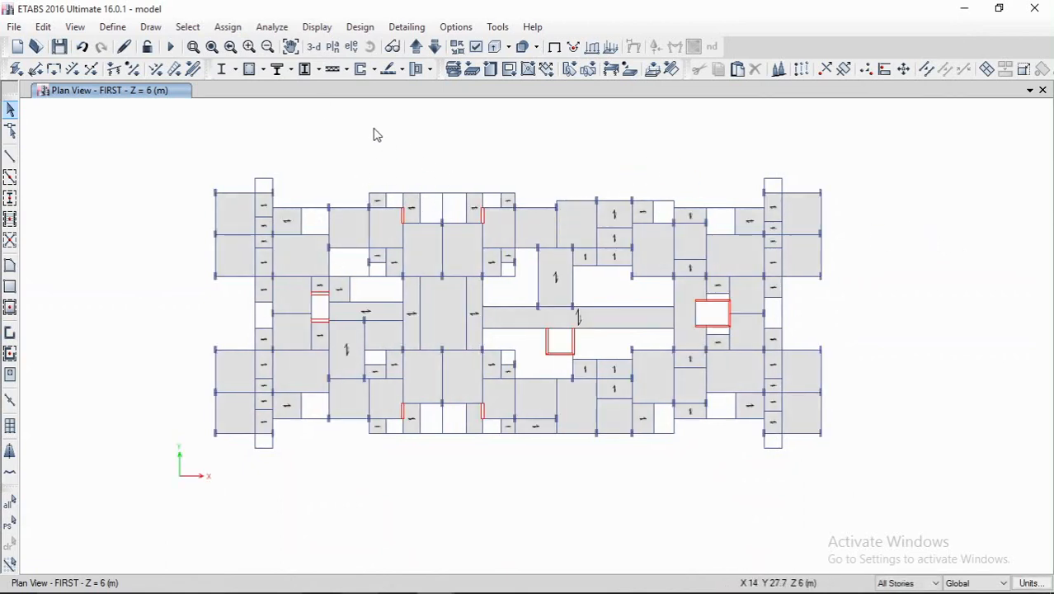
click(281, 28)
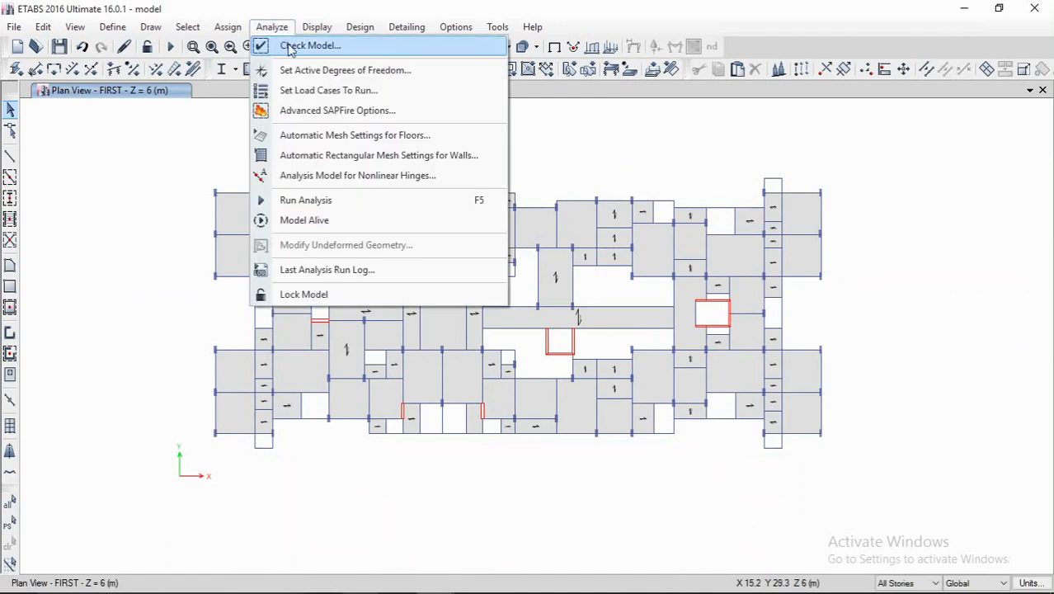
click(291, 45)
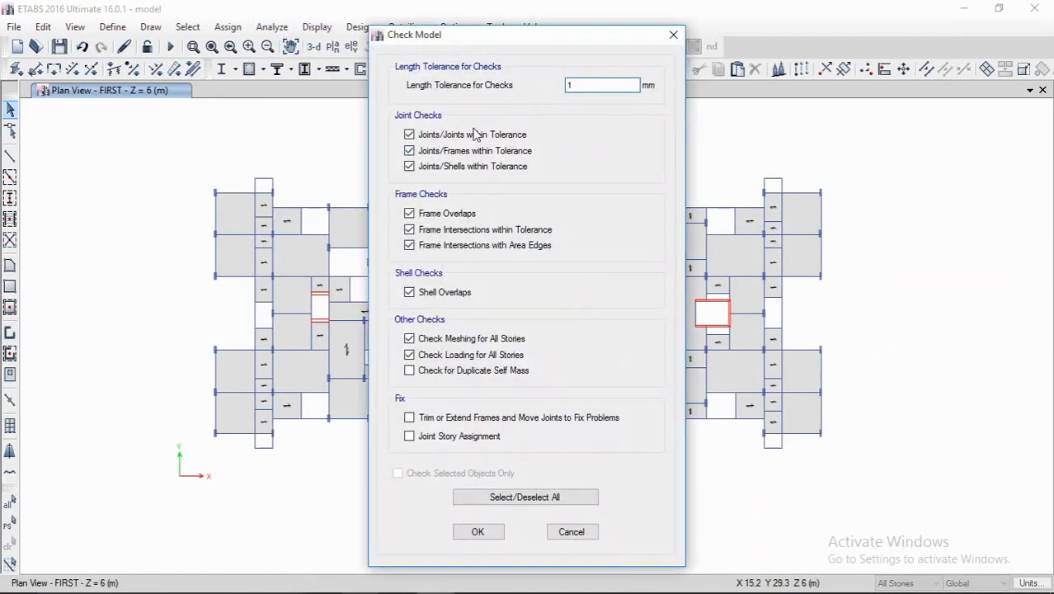
click(428, 137)
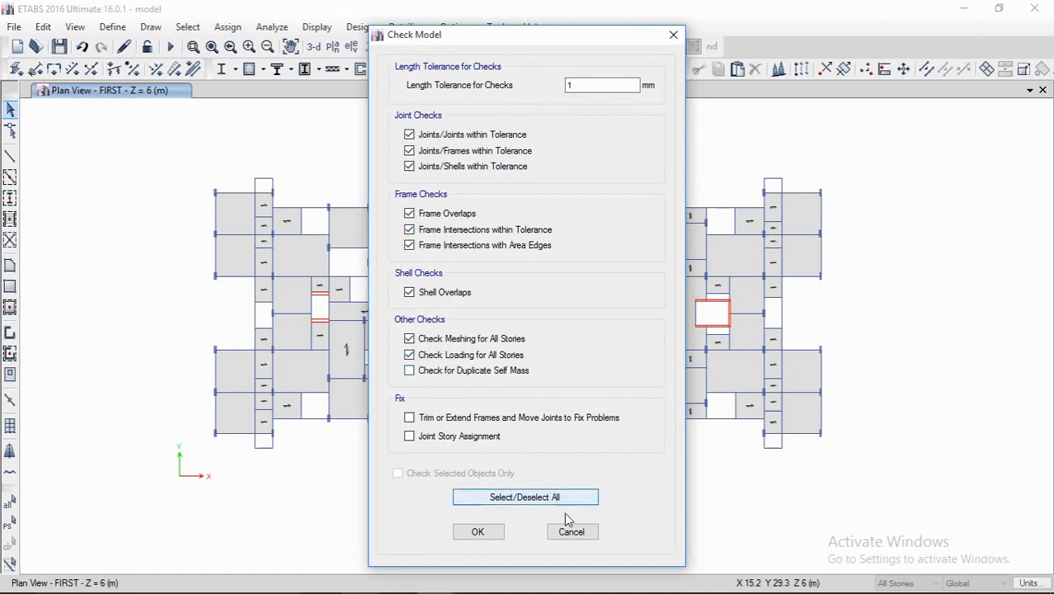
click(478, 532)
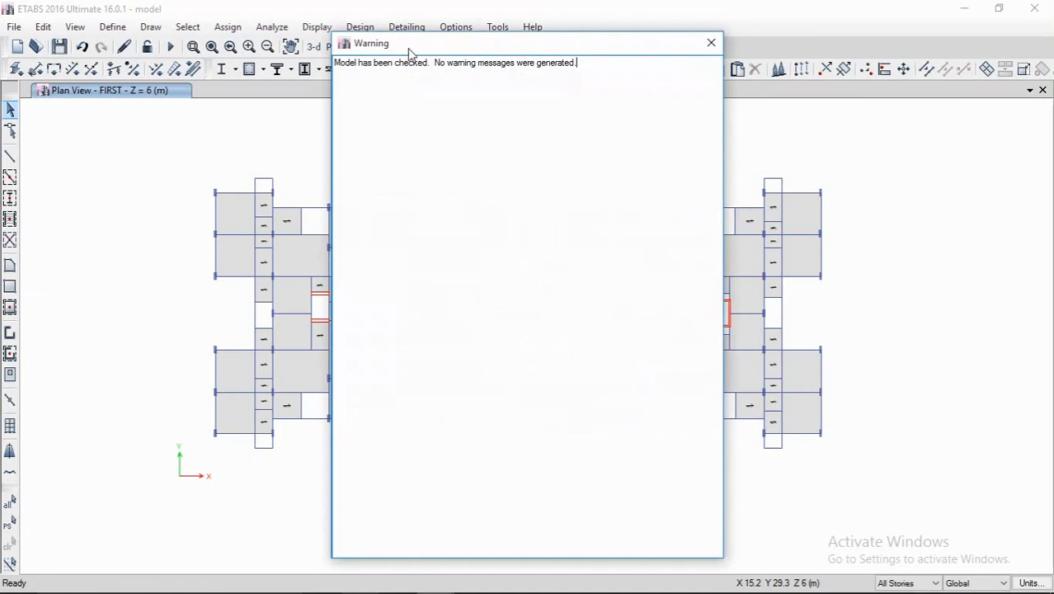
drag(407, 49, 364, 63)
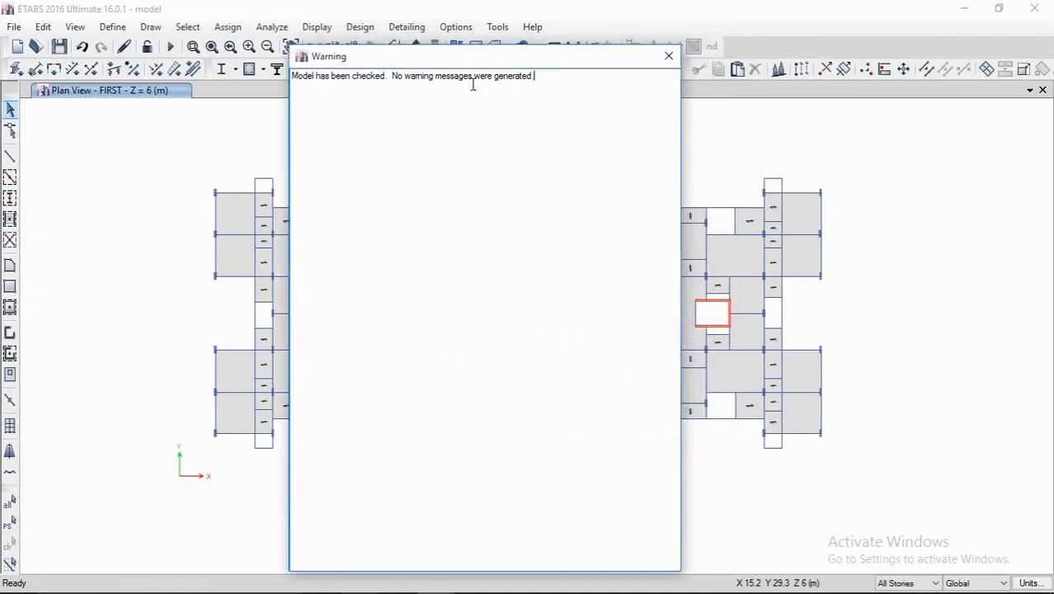
drag(553, 72, 582, 87)
click(685, 82)
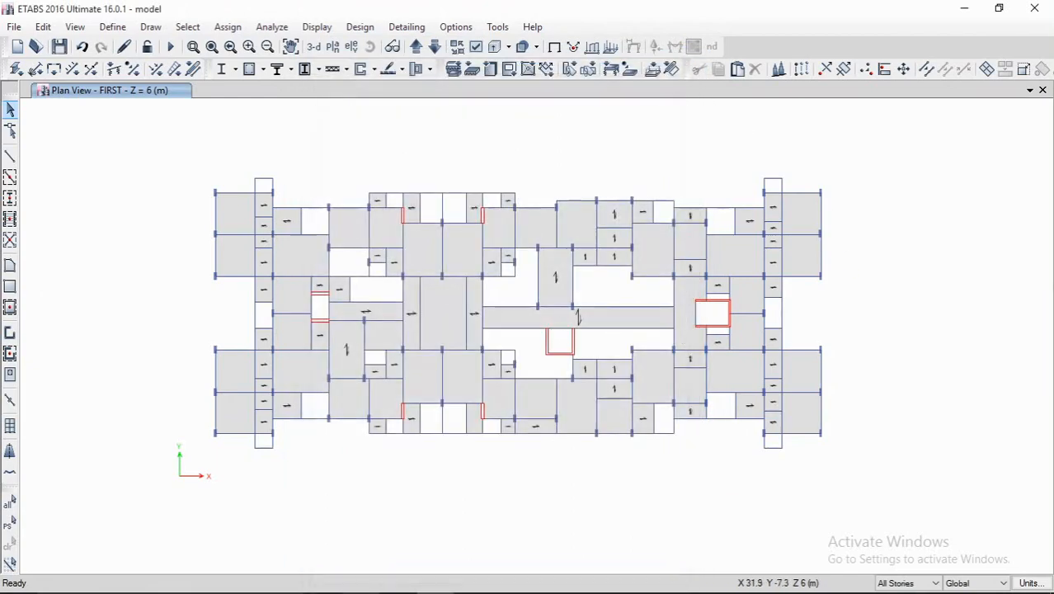
Step: Inspect the assignments and applied loads of the central slab panel on the GROUND plan, then close its information
click(360, 587)
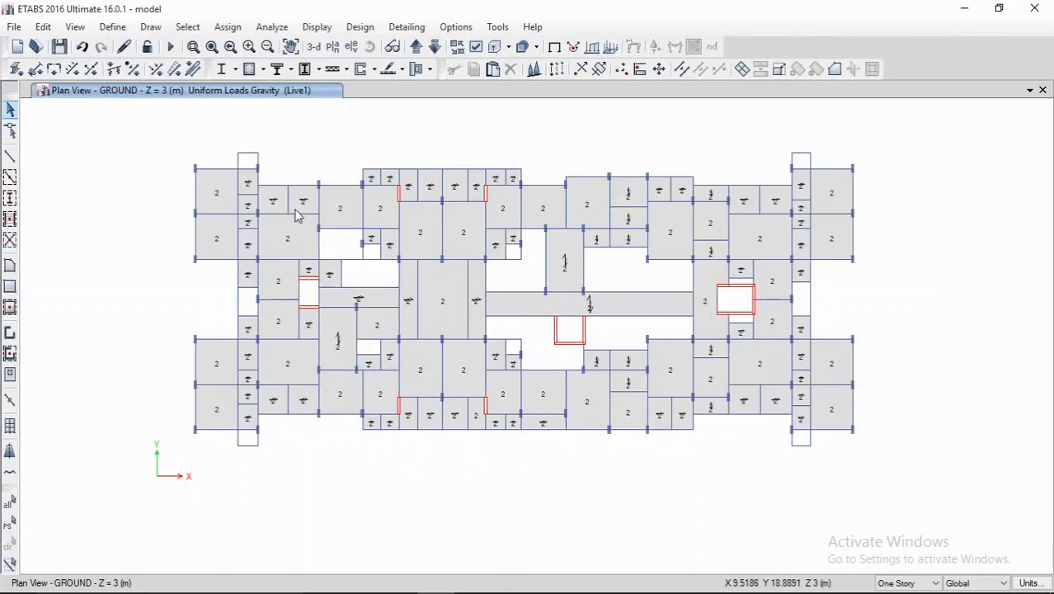
middle_drag(591, 235, 597, 235)
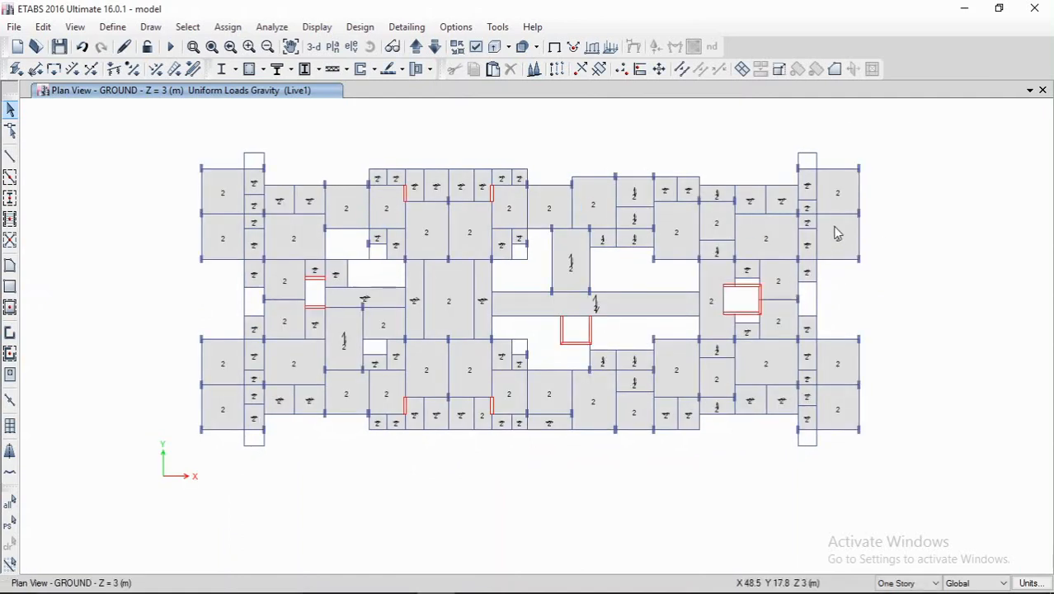
right_click(446, 306)
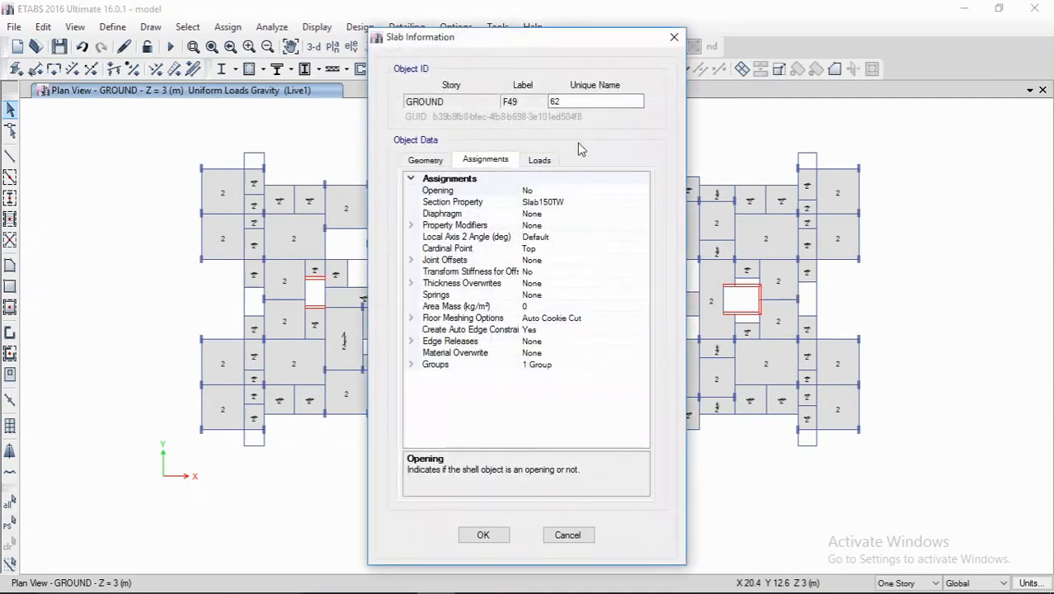
click(675, 38)
right_click(446, 301)
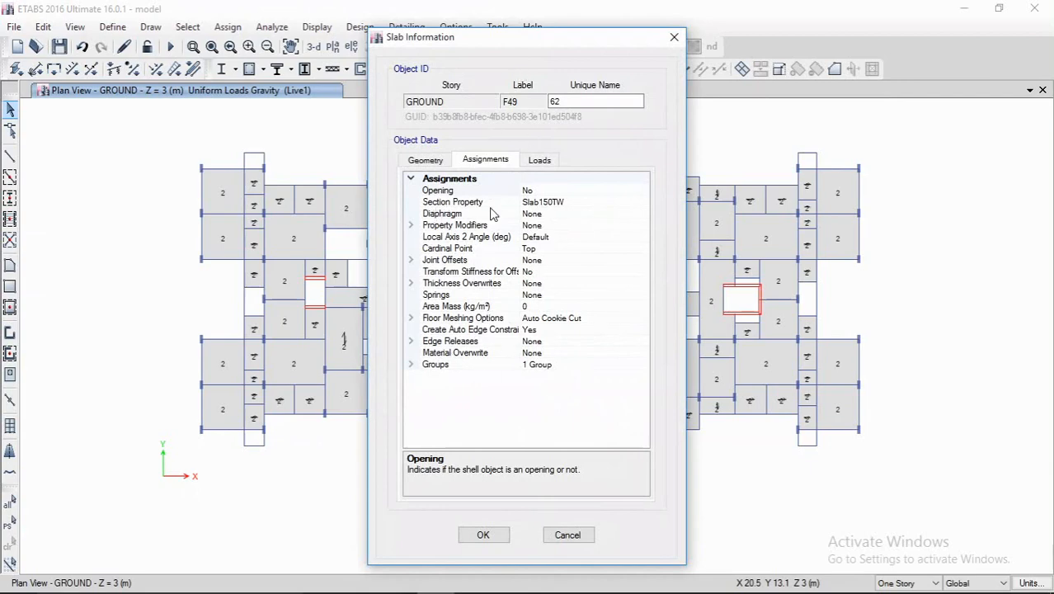
drag(495, 52, 437, 30)
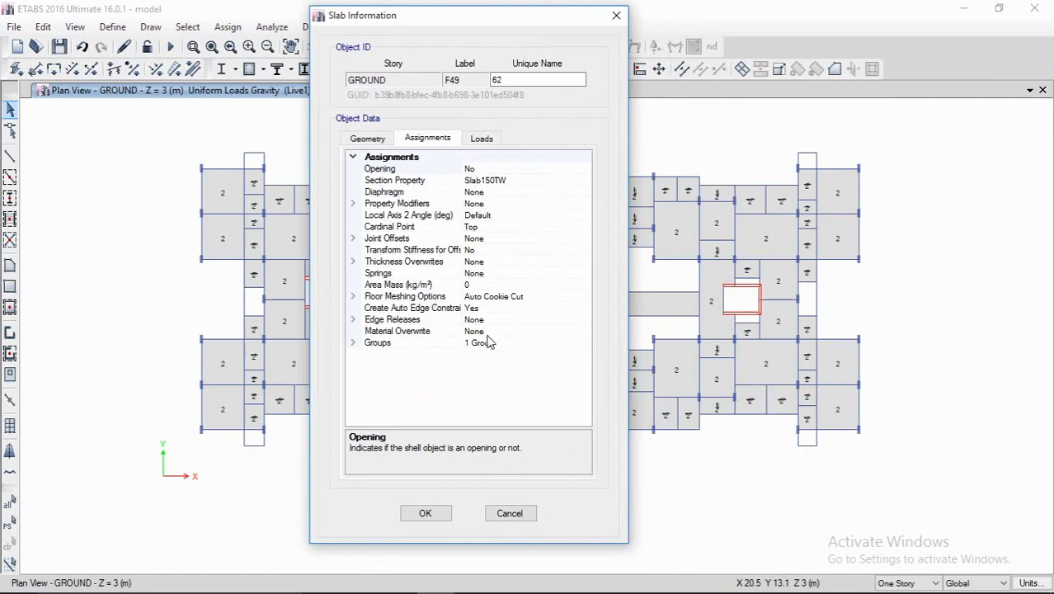
click(485, 140)
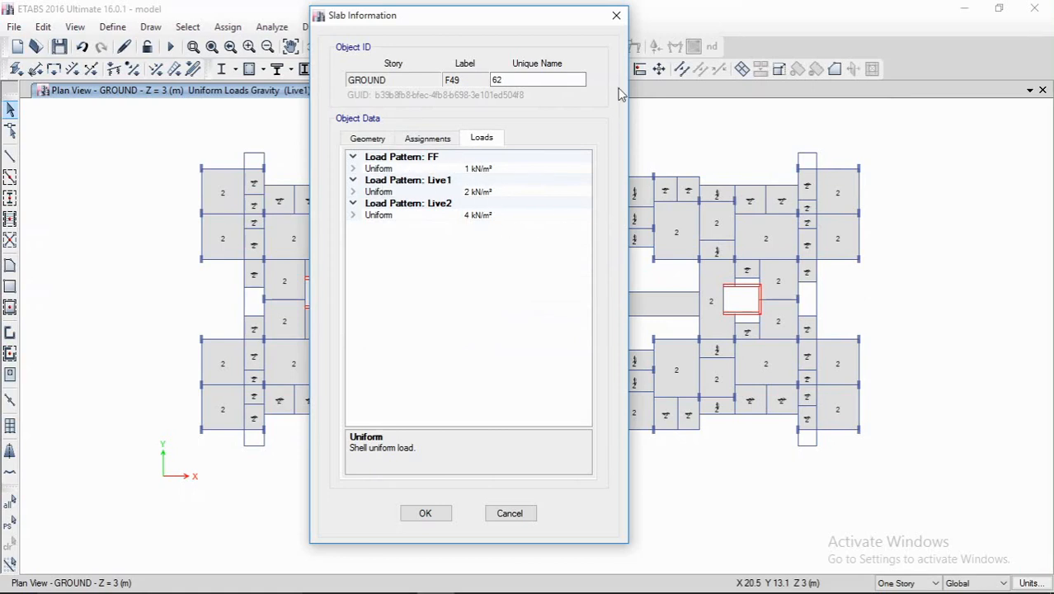
click(616, 15)
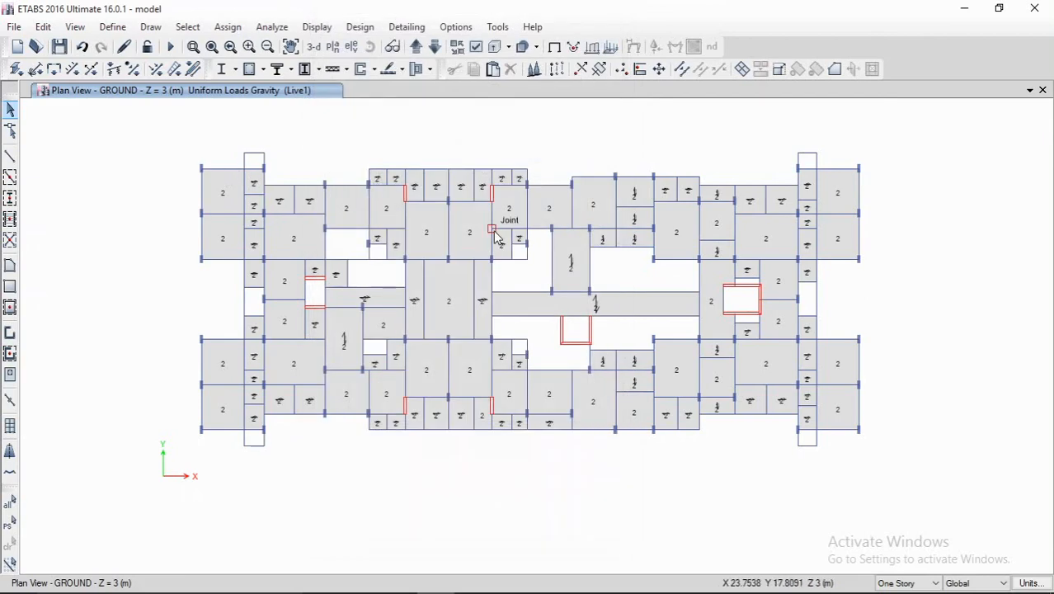
Step: Inspect the assignments and applied loads of the outer beam at the upper-left corner bay of the GROUND plan, then close its information
click(320, 172)
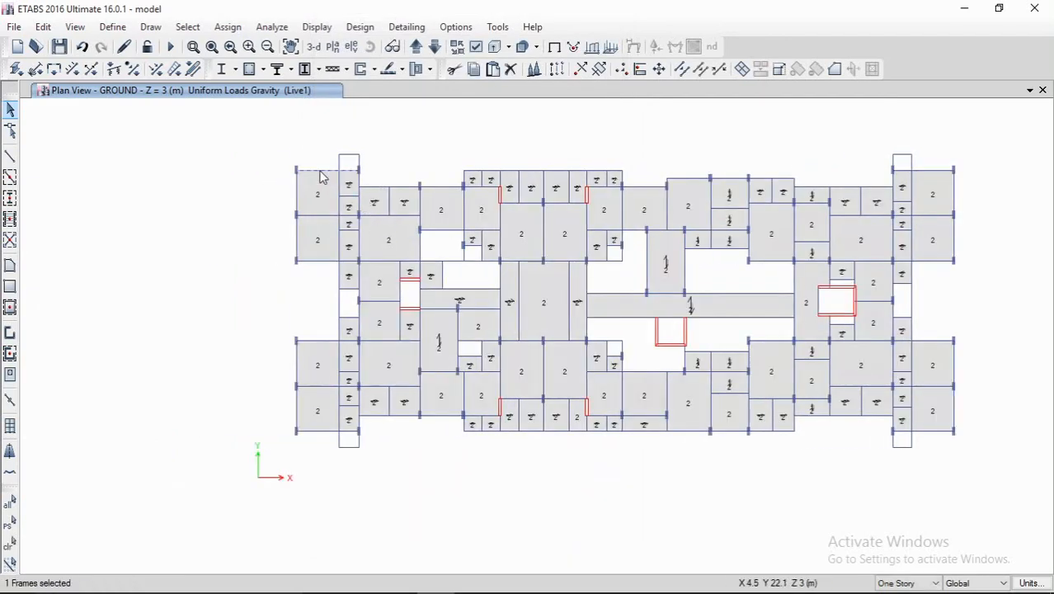
right_click(321, 178)
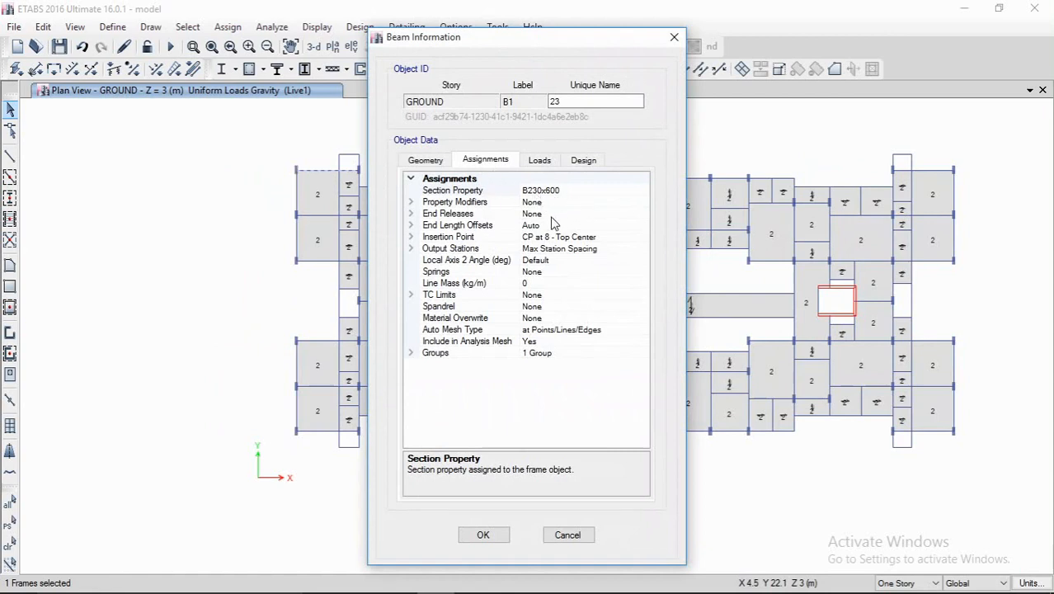
click(541, 161)
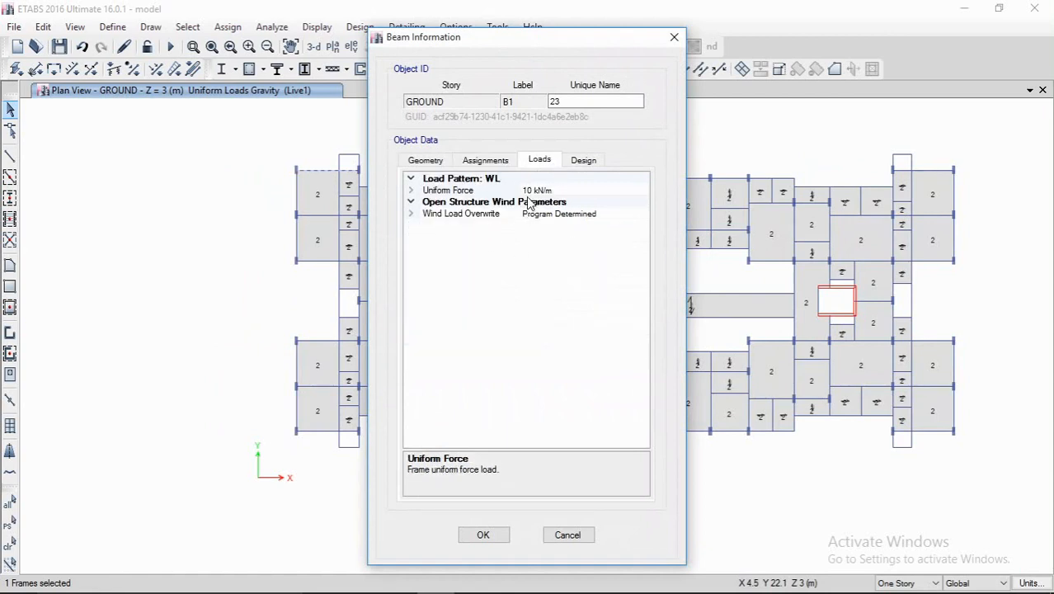
click(675, 37)
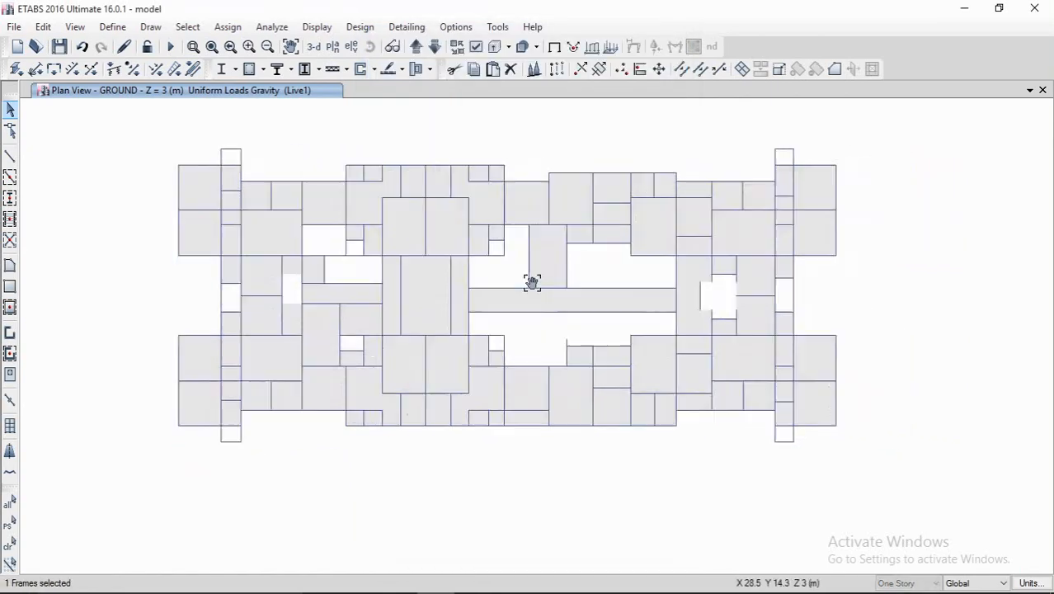
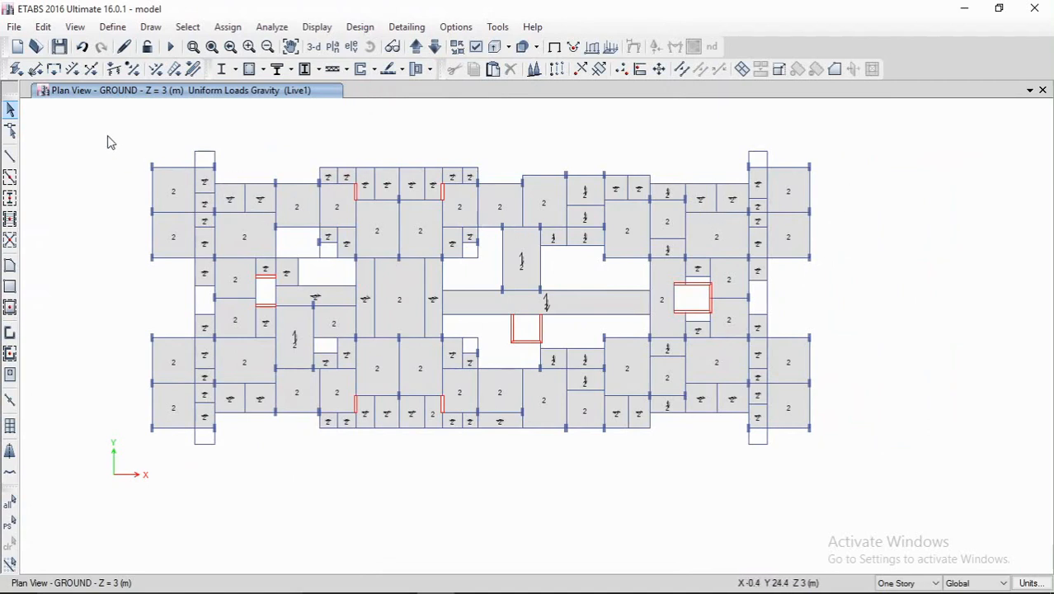
Step: Replicate all joints, frames and shells of the GROUND plan to the FIRST, SECOND and THIRD stories
drag(108, 135, 895, 492)
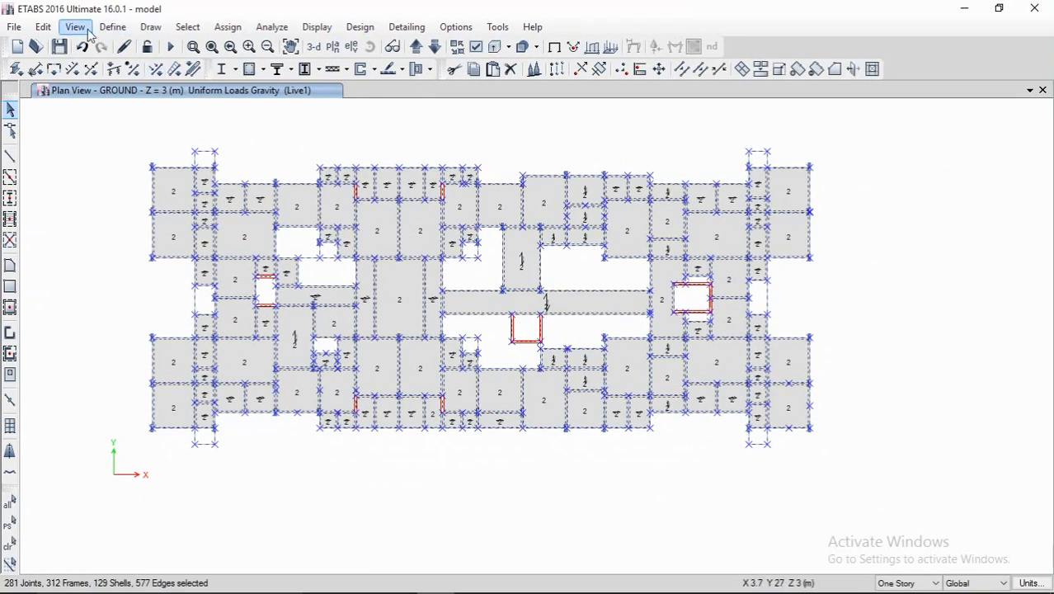
click(45, 28)
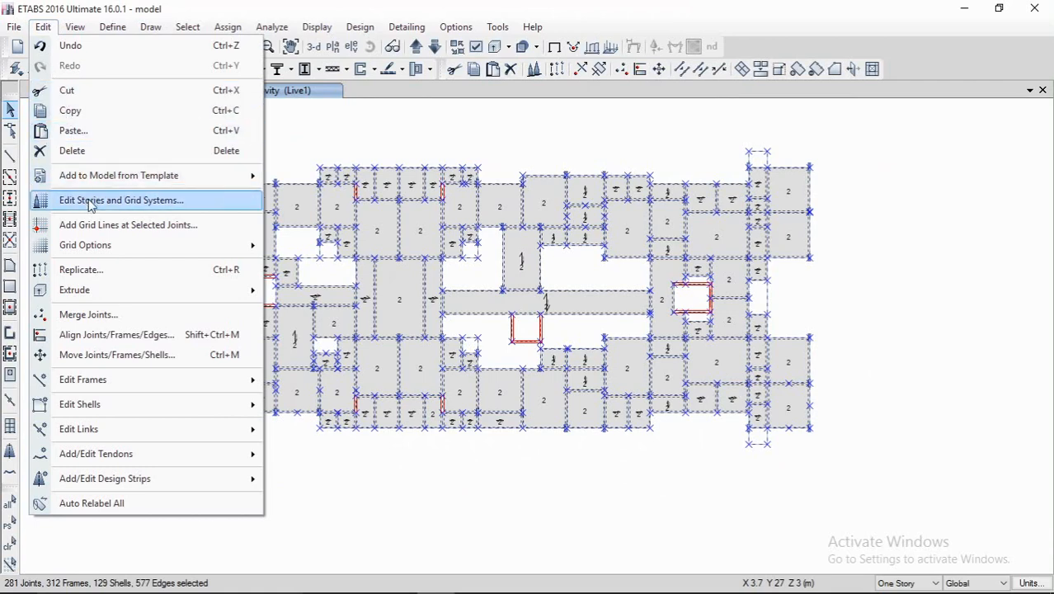
click(81, 270)
click(536, 155)
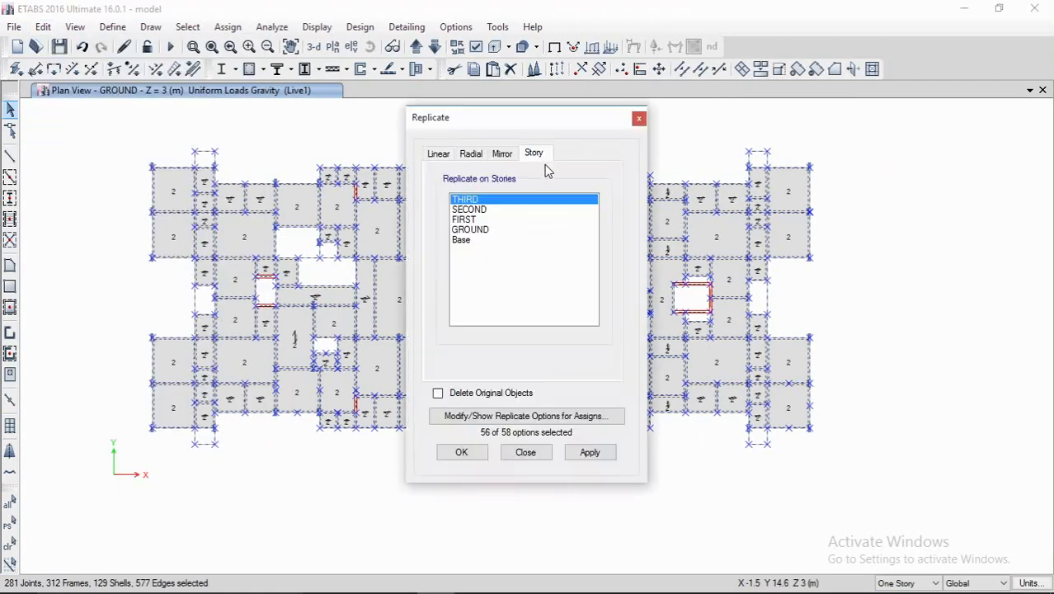
click(467, 221)
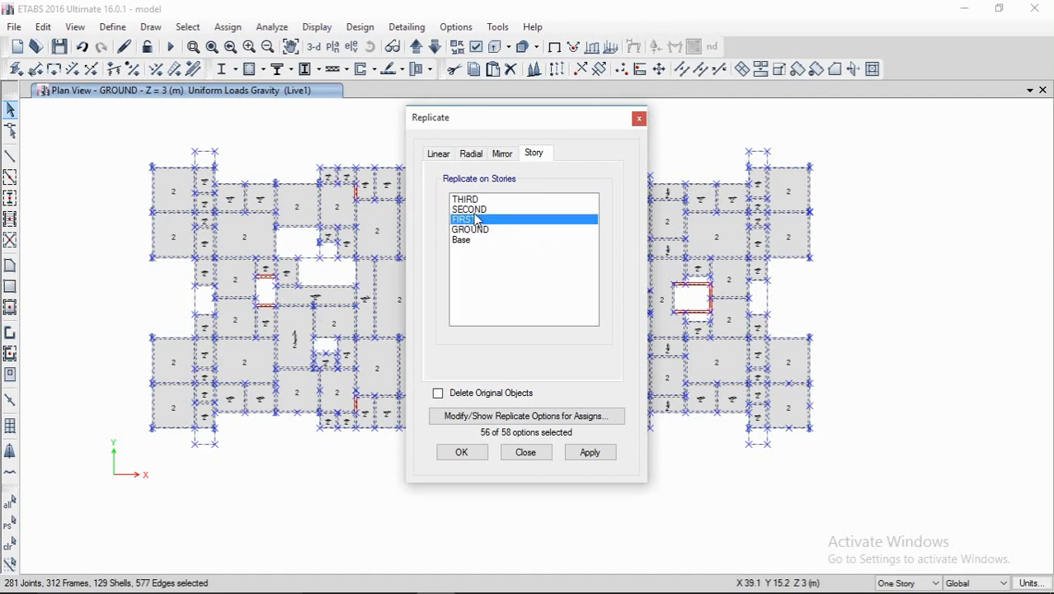
ctrl+click(479, 212)
ctrl+click(477, 201)
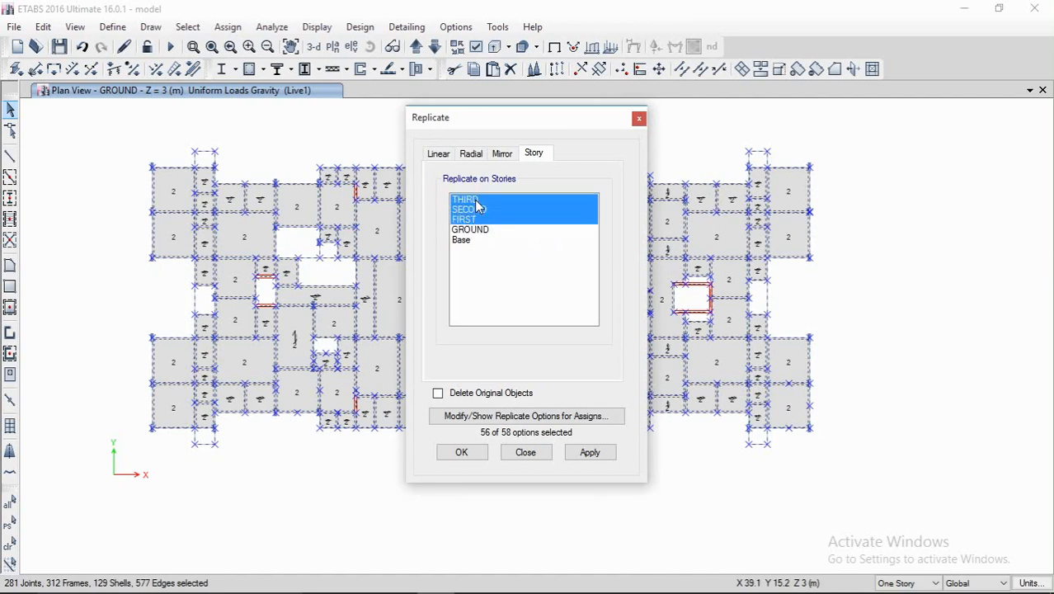
click(591, 453)
click(586, 457)
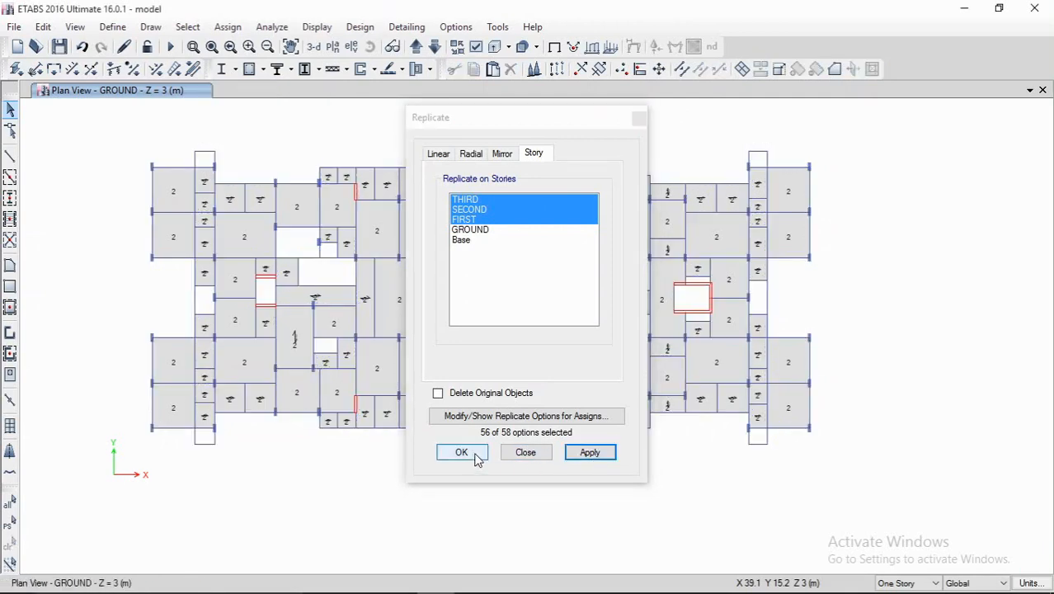
click(477, 454)
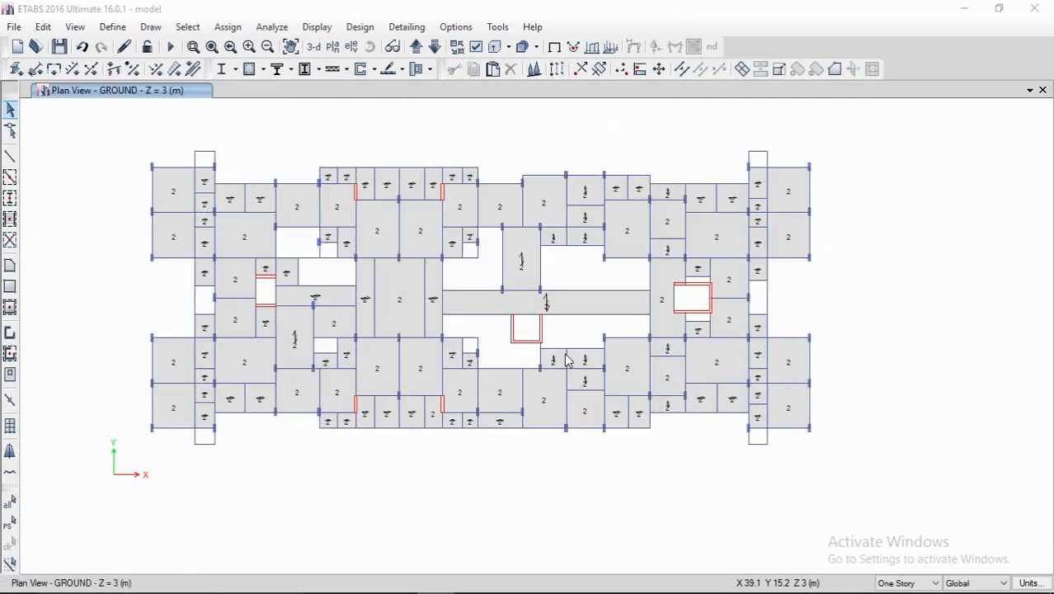
Step: Check the FIRST, SECOND and THIRD story plans, then examine the whole building in the 3-D view
click(417, 49)
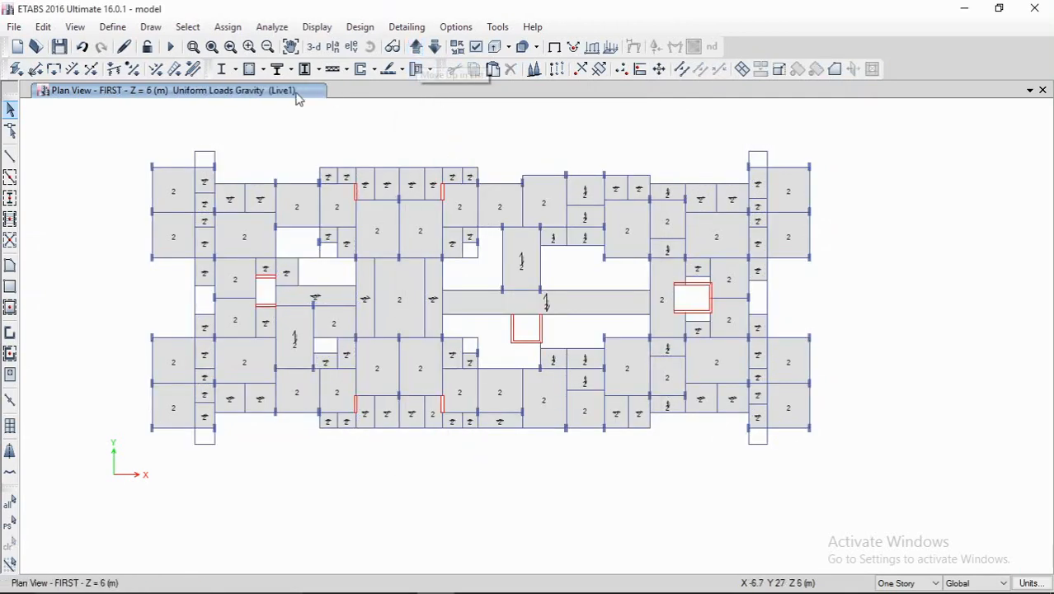
click(415, 47)
click(418, 47)
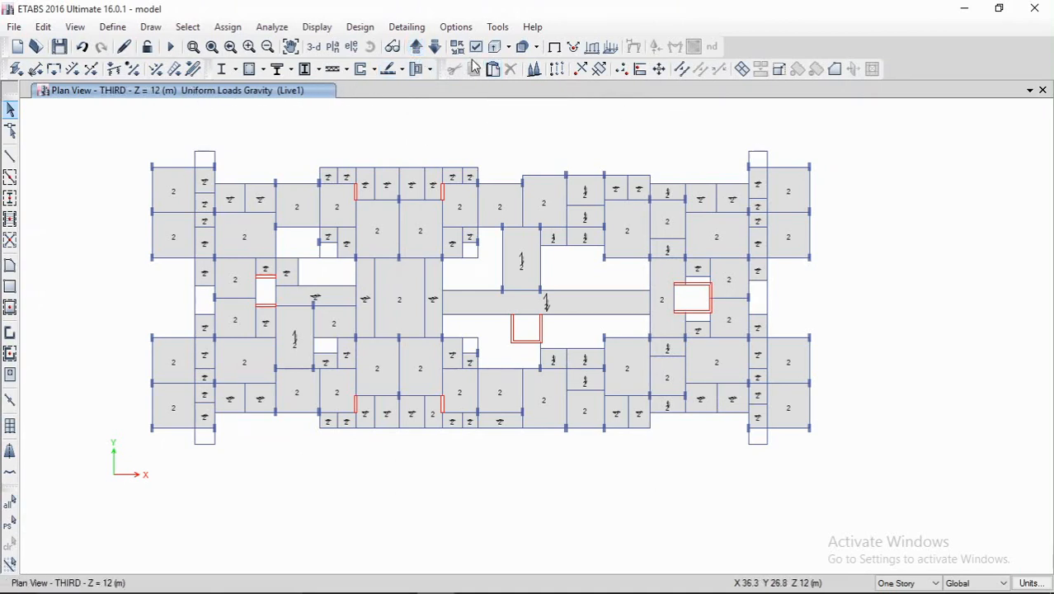
click(313, 46)
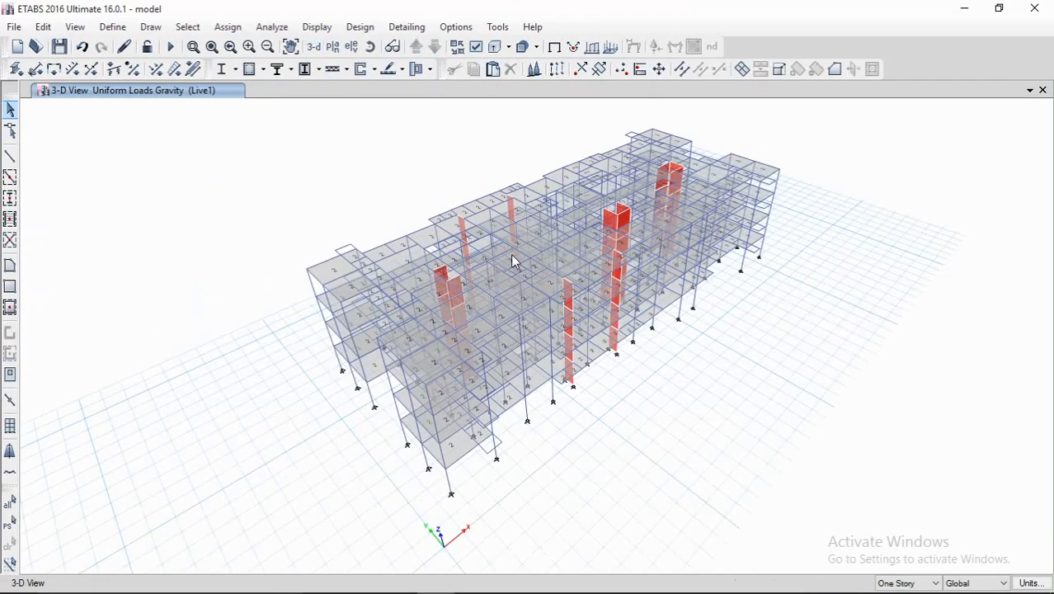
middle_drag(532, 272, 482, 274)
scroll(520, 258, up, 5)
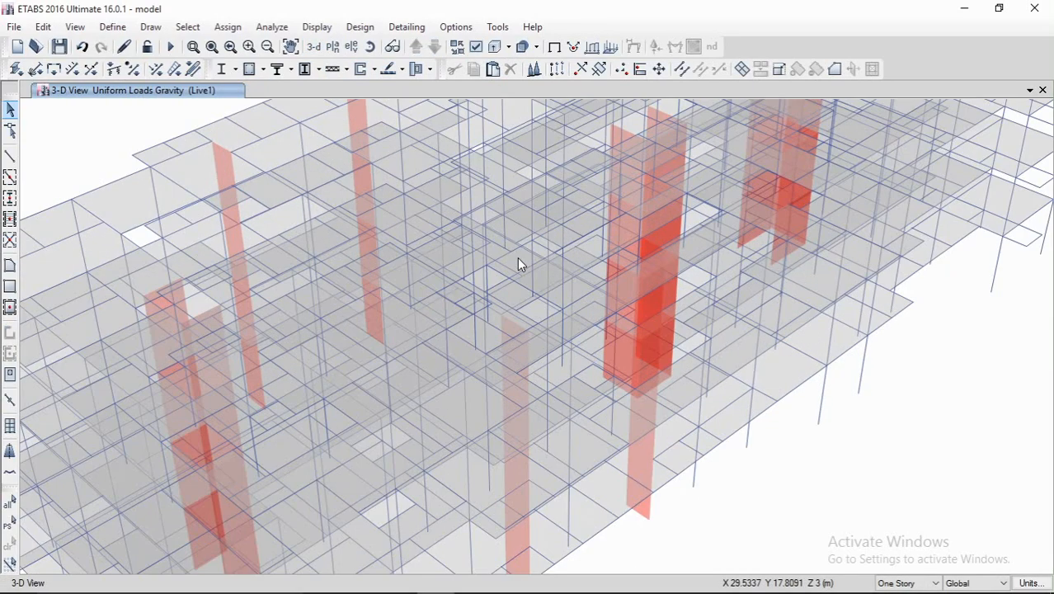
scroll(519, 258, down, 5)
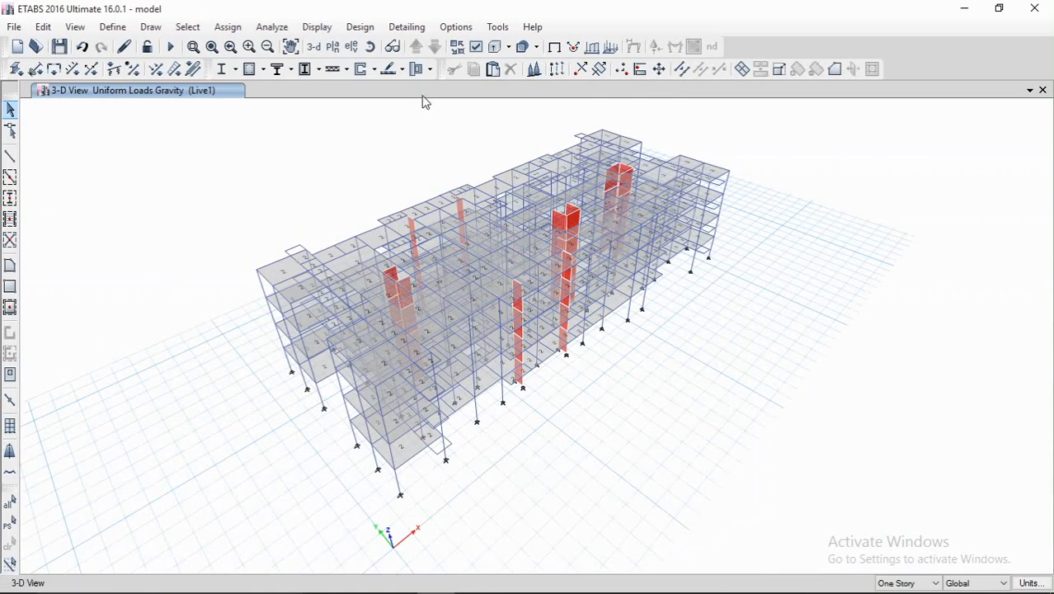
Step: View the FIRST, GROUND and Base plans in turn, then return to the GROUND plan
click(332, 47)
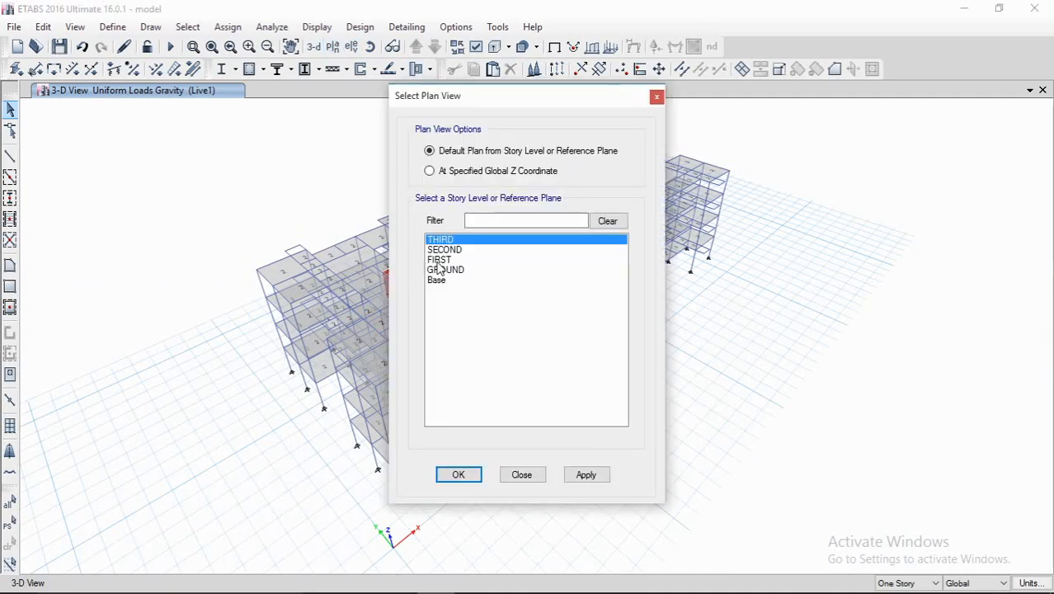
click(441, 269)
click(458, 260)
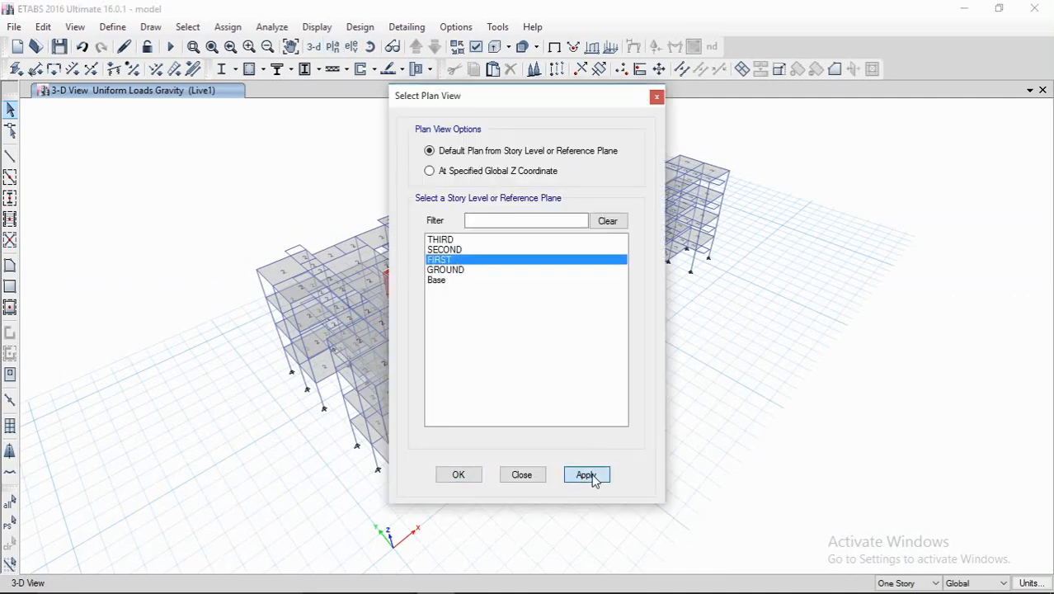
click(591, 476)
middle_drag(535, 314, 427, 258)
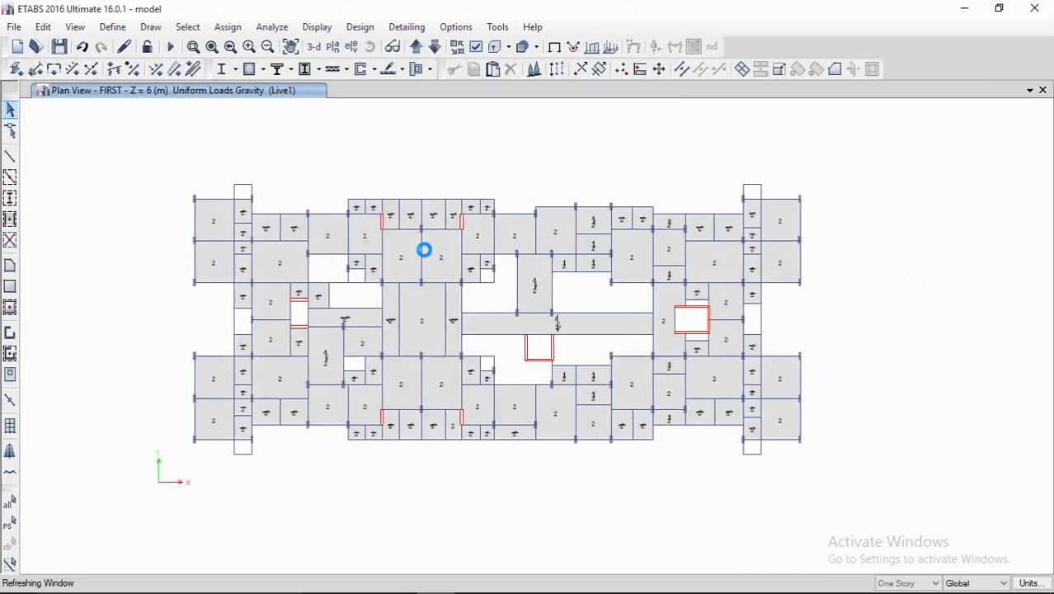
click(435, 46)
middle_drag(440, 242, 433, 233)
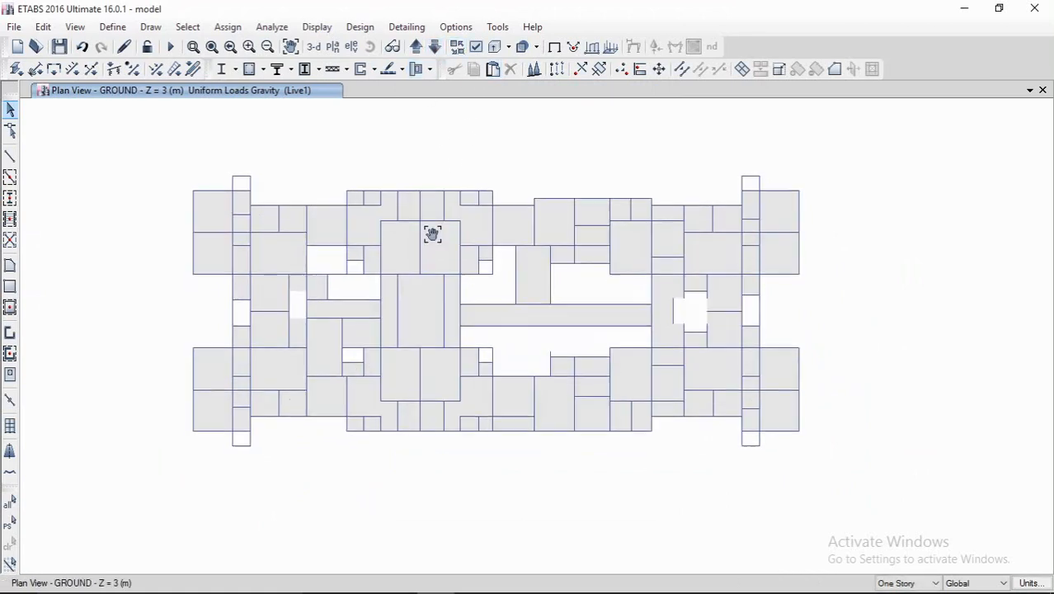
middle_drag(408, 175, 394, 164)
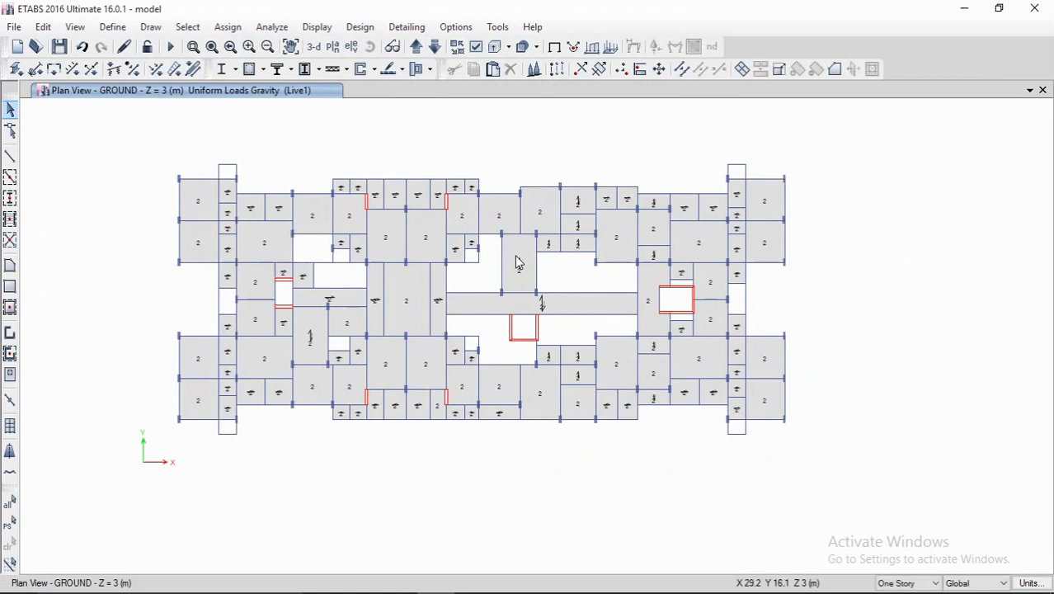
click(435, 47)
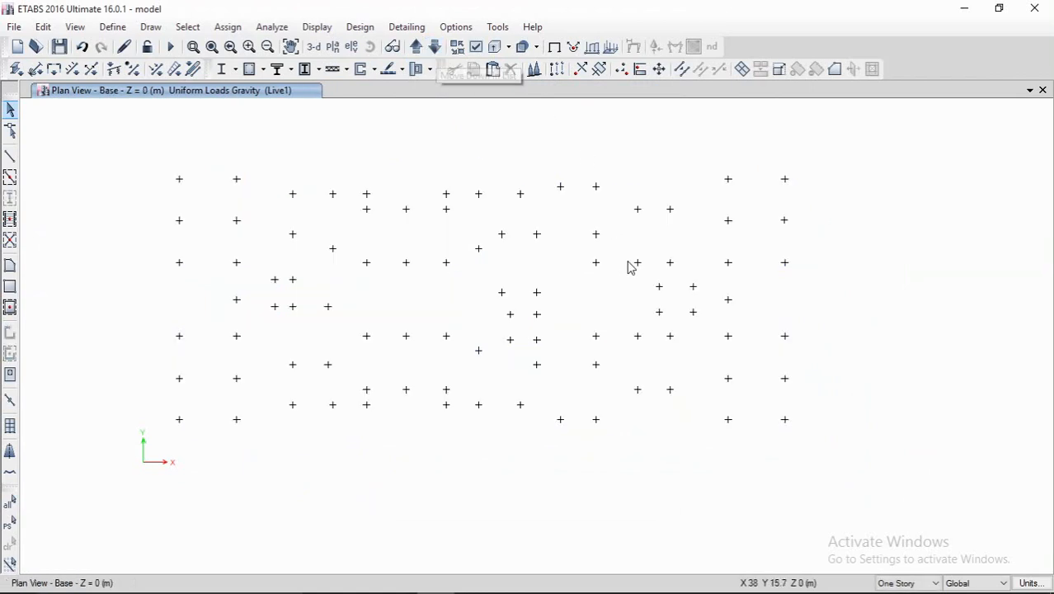
click(416, 47)
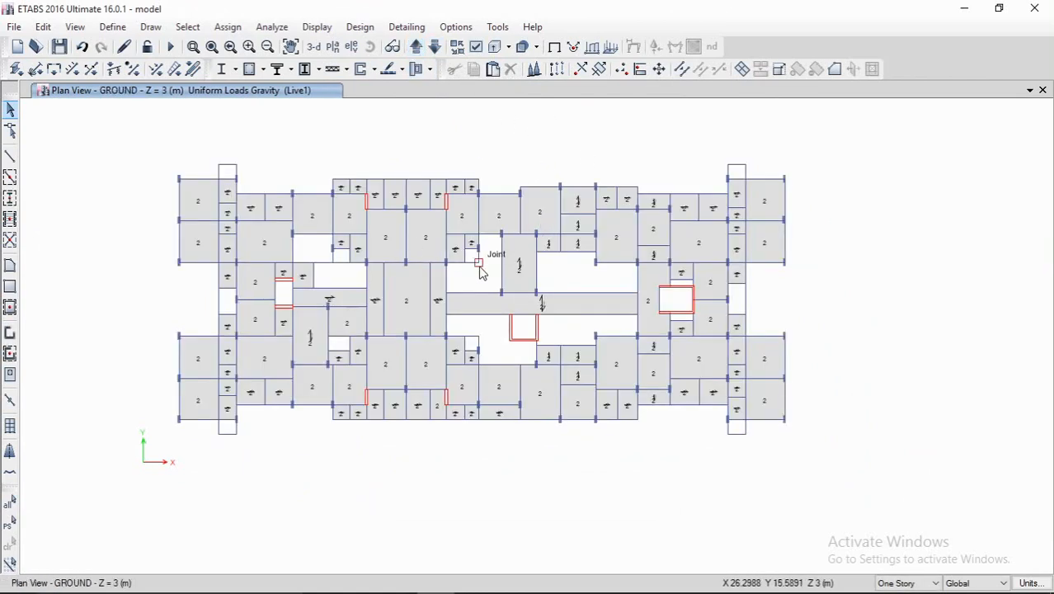
Step: Hide columns, beams and walls in the GROUND plan, then delete all of its floor slabs
click(476, 46)
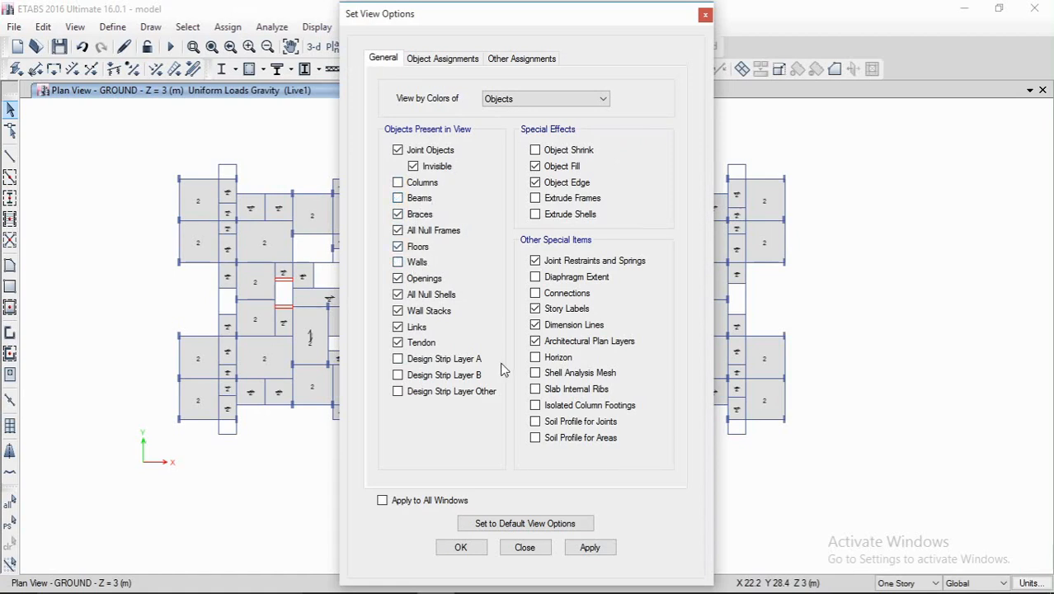
click(591, 547)
click(461, 547)
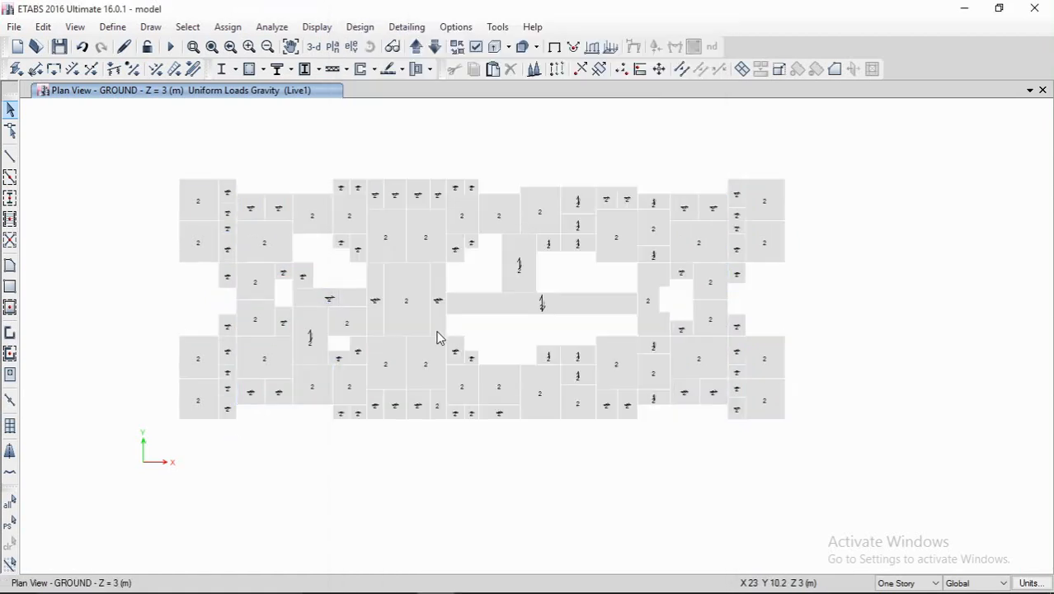
click(435, 47)
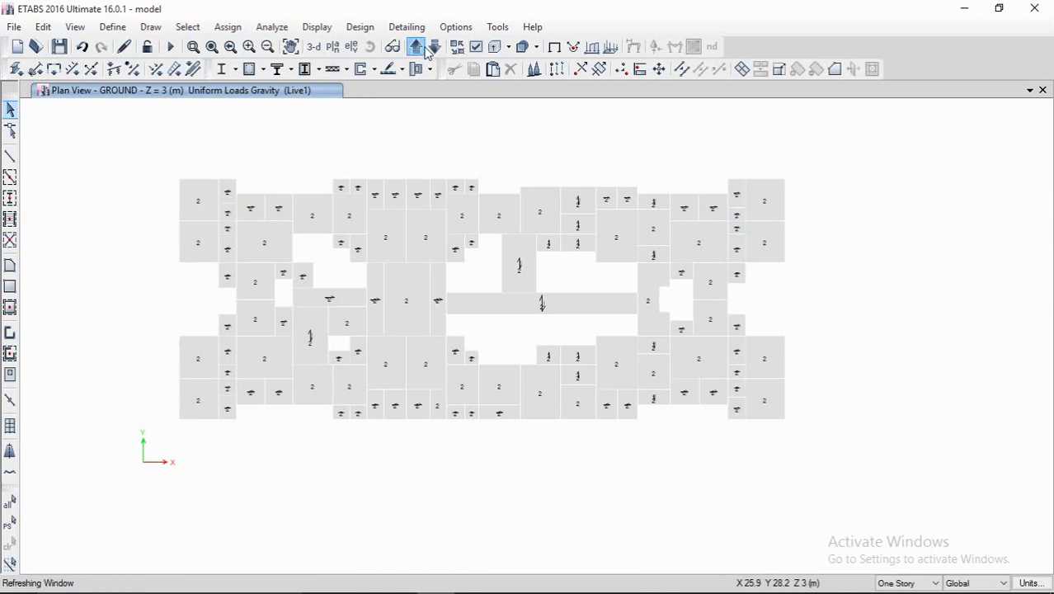
click(434, 47)
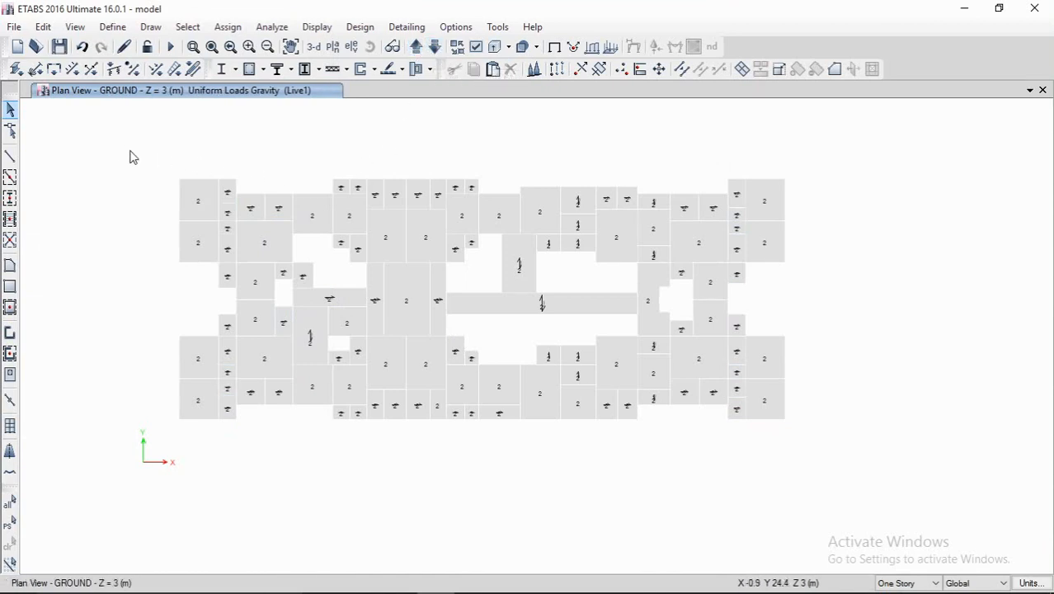
drag(116, 145, 916, 457)
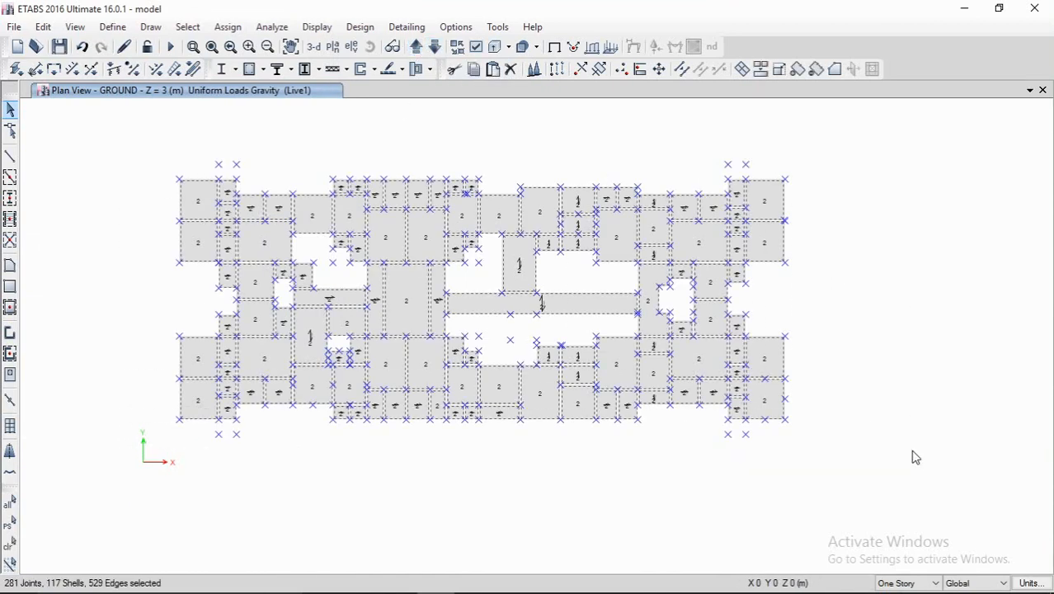
key(Delete)
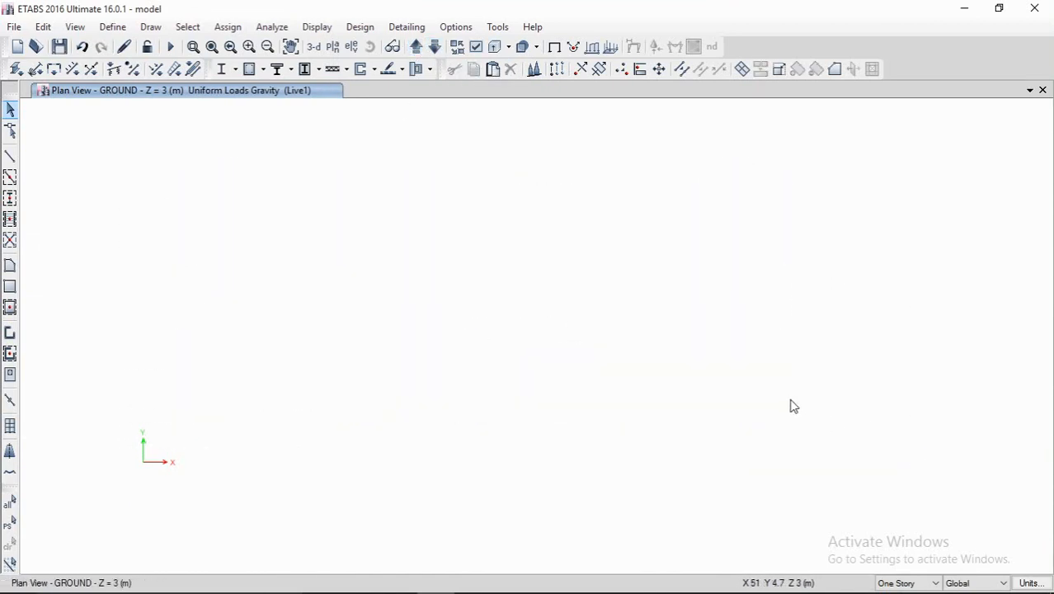
Step: Display the columns, beams and walls again in the GROUND plan
click(476, 47)
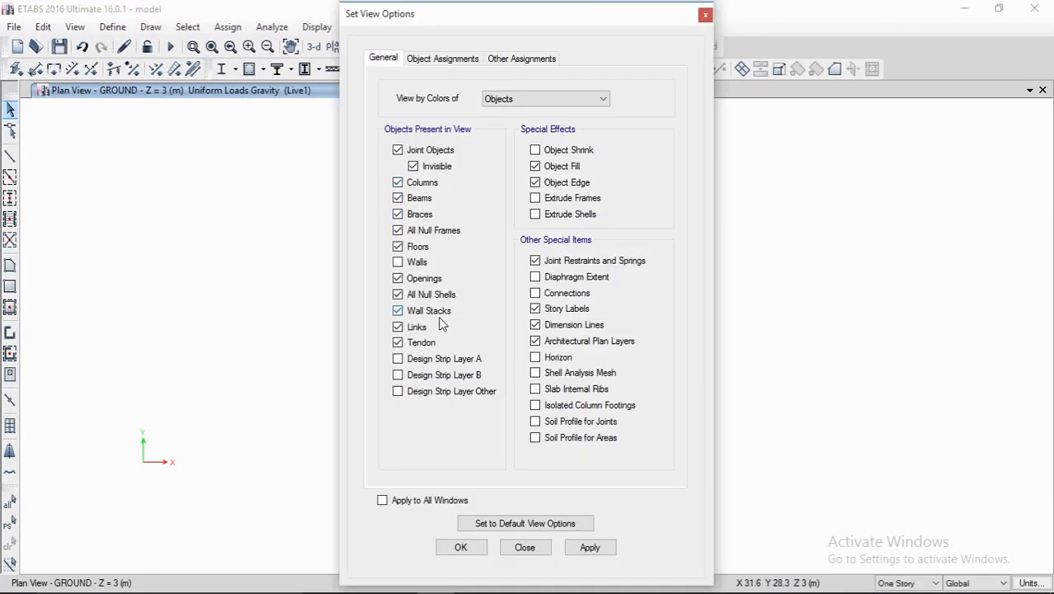
click(590, 548)
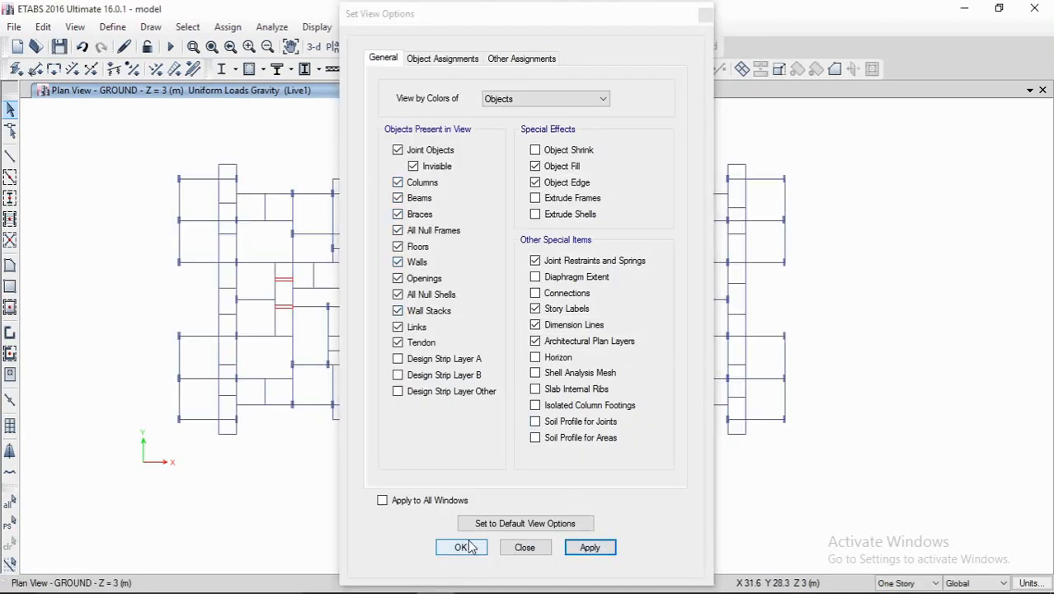
click(461, 547)
Step: Delete the projecting beams and the intermediate secondary beams of the upper-left end bays on the GROUND plan
middle_drag(384, 314, 455, 307)
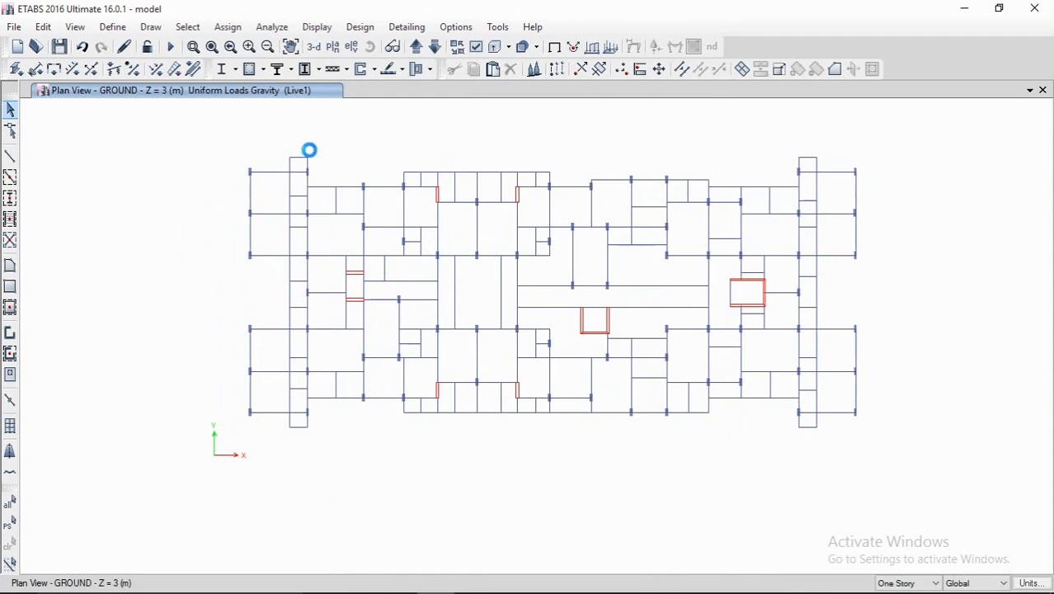
scroll(320, 153, up, 3)
drag(321, 153, 276, 172)
key(Delete)
key(Delete)
drag(306, 220, 249, 337)
key(Delete)
key(Delete)
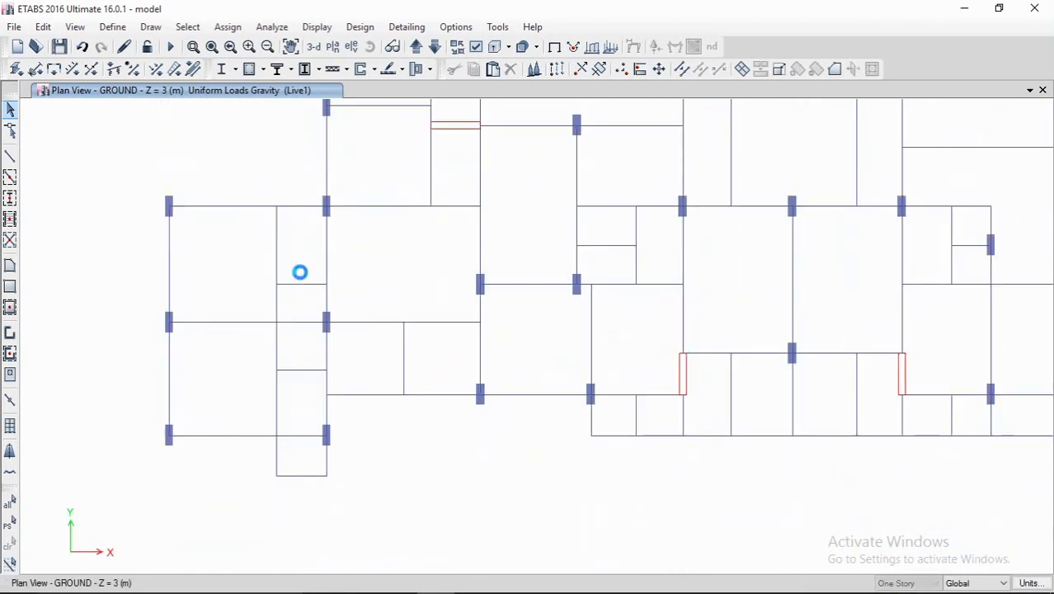
Step: Delete the intermediate secondary beams in the narrow strip inside the two lower-left end bays on the GROUND plan
drag(305, 268, 268, 306)
key(Delete)
drag(305, 363, 254, 407)
key(Delete)
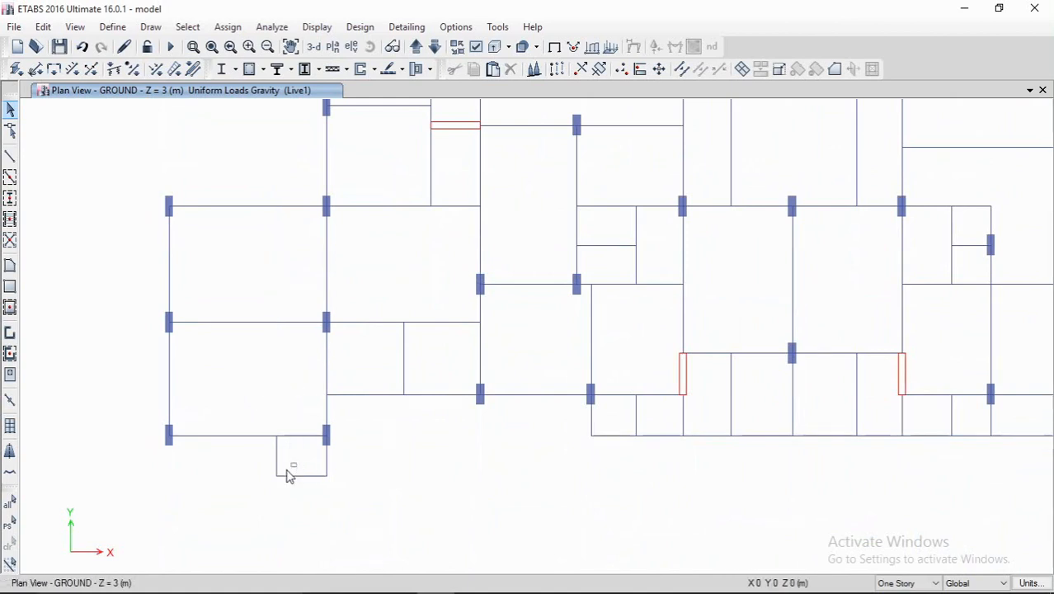
Step: Delete the projecting beams below the lower-left end bay and the intermediate secondary beam in the neighbouring bay on the GROUND plan
key(Delete)
drag(338, 467, 282, 481)
key(Delete)
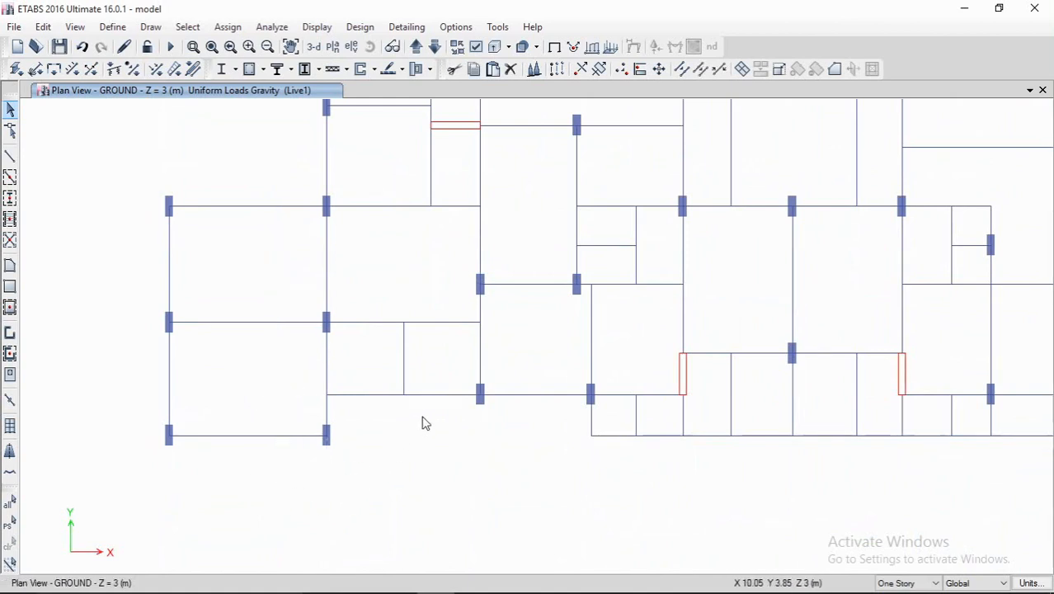
middle_drag(437, 369, 359, 404)
drag(360, 404, 313, 407)
key(Delete)
middle_drag(331, 397, 252, 444)
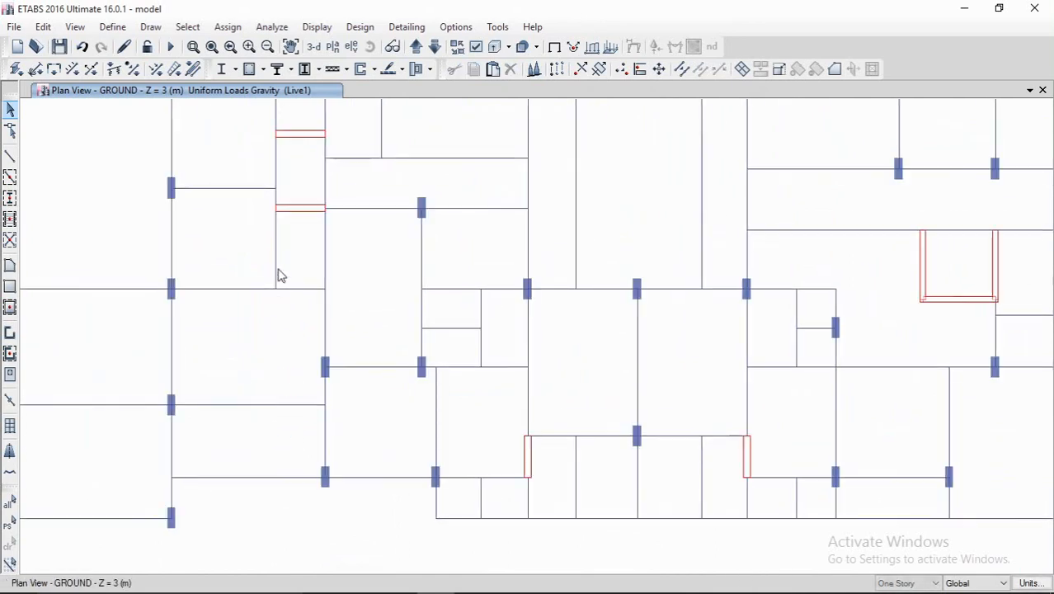
Step: Delete the projecting edge beams and their cross beams along the upper side of the central bays on the GROUND plan
middle_drag(306, 274, 326, 401)
middle_drag(384, 278, 313, 381)
middle_drag(414, 193, 388, 339)
drag(780, 203, 334, 245)
key(Delete)
middle_drag(604, 385, 582, 245)
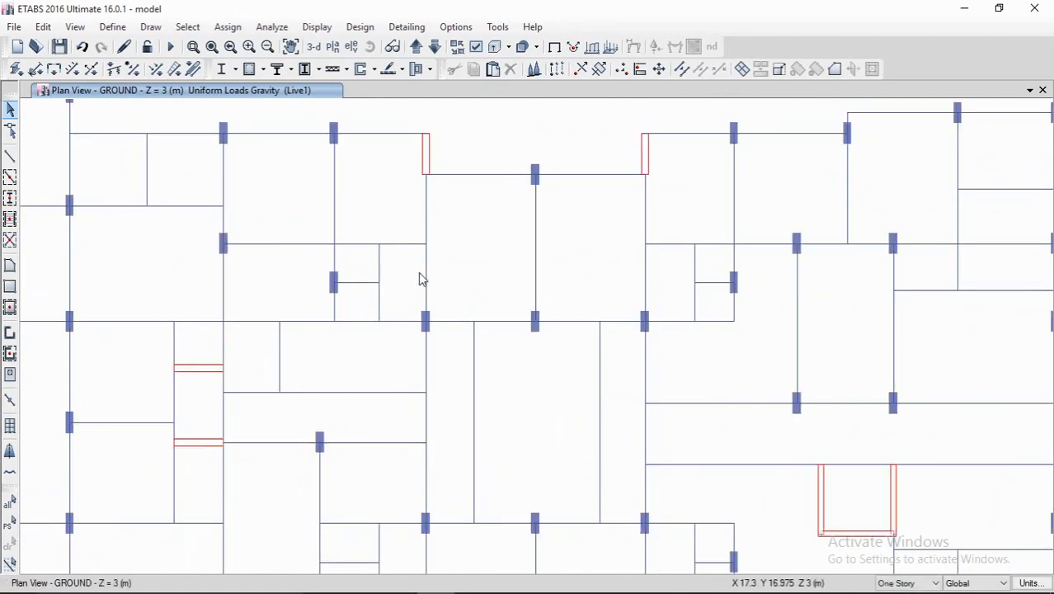
Step: Delete the two short secondary beams in the small bay just left of the lower central bays on the GROUND plan
middle_drag(419, 278, 454, 294)
middle_drag(428, 332, 409, 130)
scroll(356, 235, down, 3)
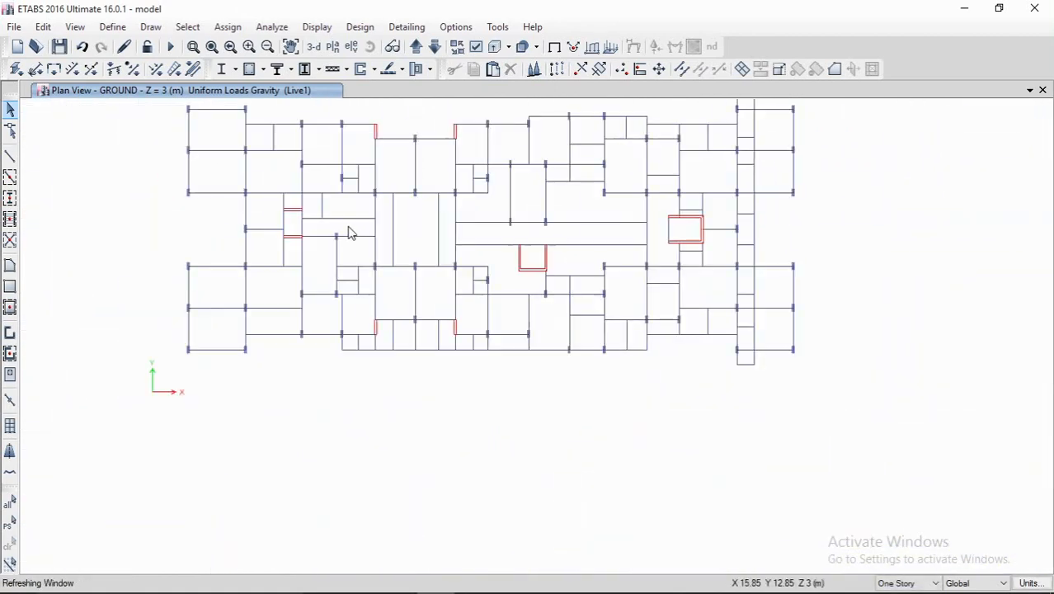
scroll(362, 281, up, 3)
drag(342, 235, 308, 262)
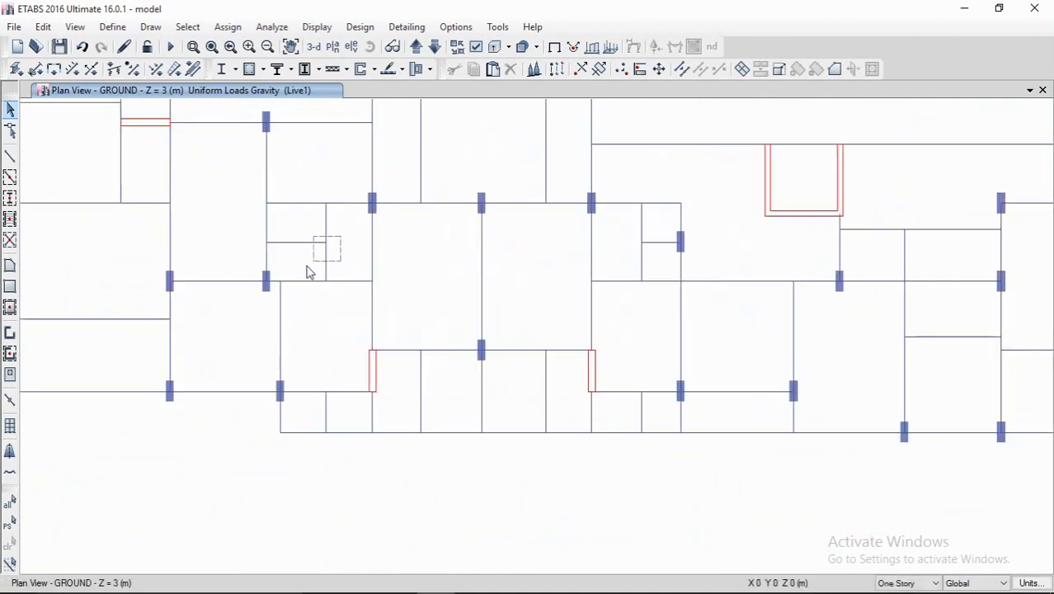
key(Delete)
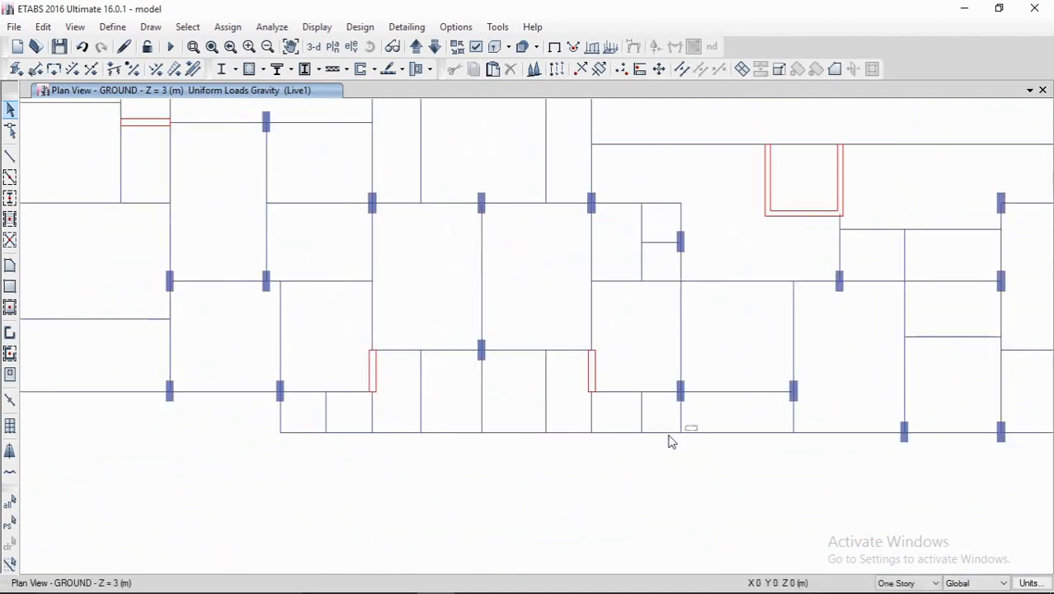
Step: Delete the projecting edge beams and their cross beams along the lower side of the central bays on the GROUND plan
drag(670, 442, 172, 466)
key(Delete)
middle_drag(491, 453, 317, 426)
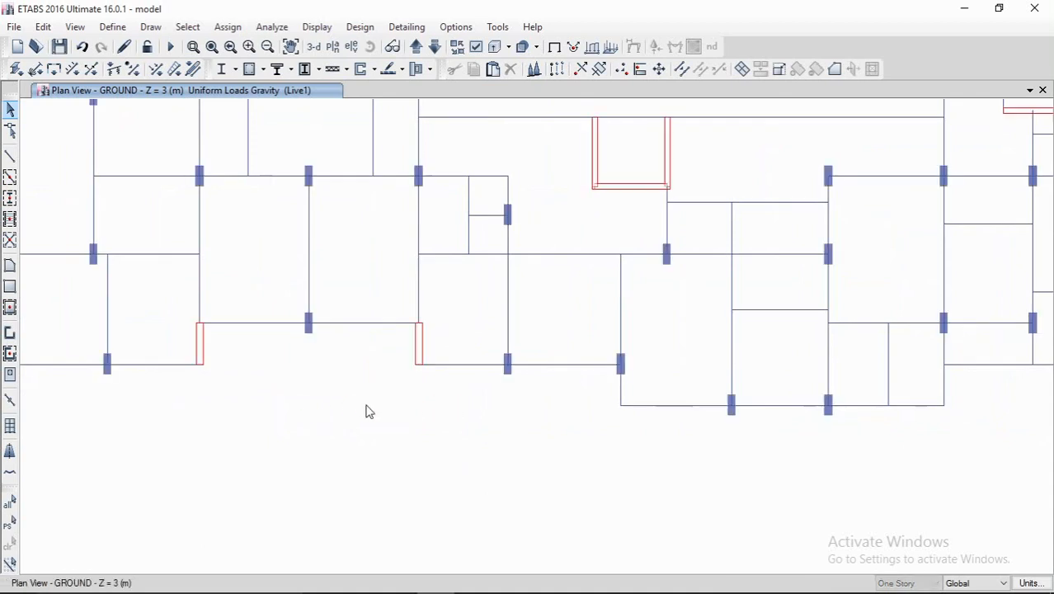
Step: Delete the outer edge beams and intermediate secondary beams of the two upper-right outer bays on the GROUND plan
middle_drag(599, 398, 450, 419)
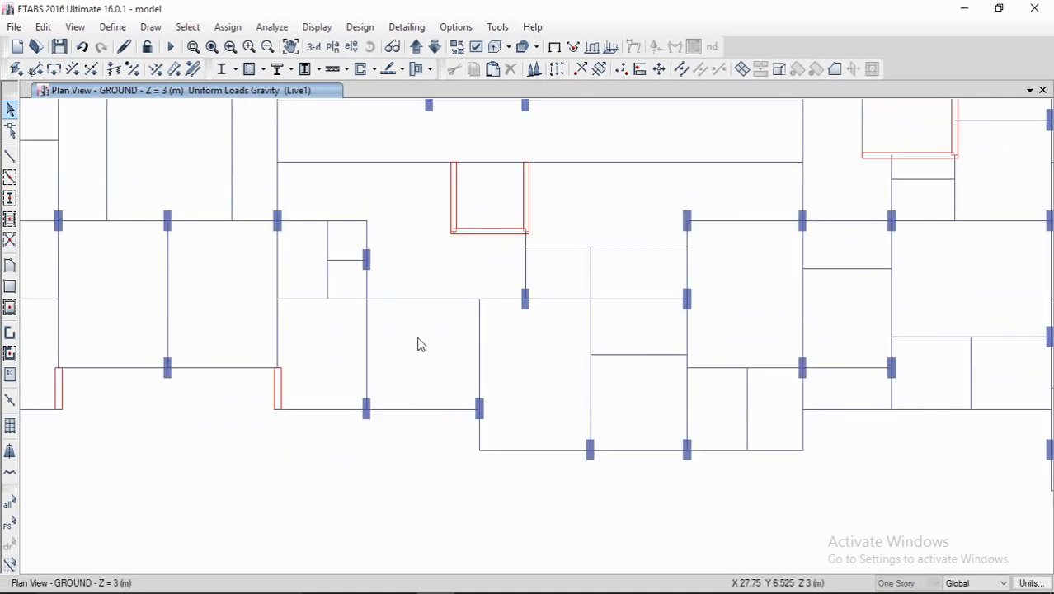
middle_drag(419, 344, 434, 491)
middle_drag(438, 388, 411, 510)
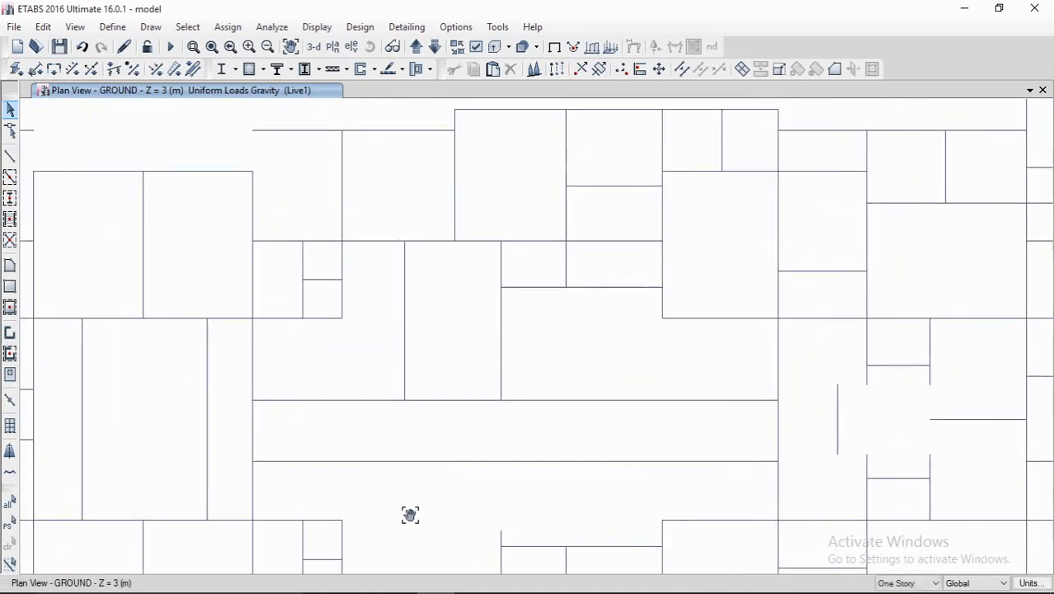
middle_drag(452, 367, 216, 386)
middle_drag(569, 236, 535, 275)
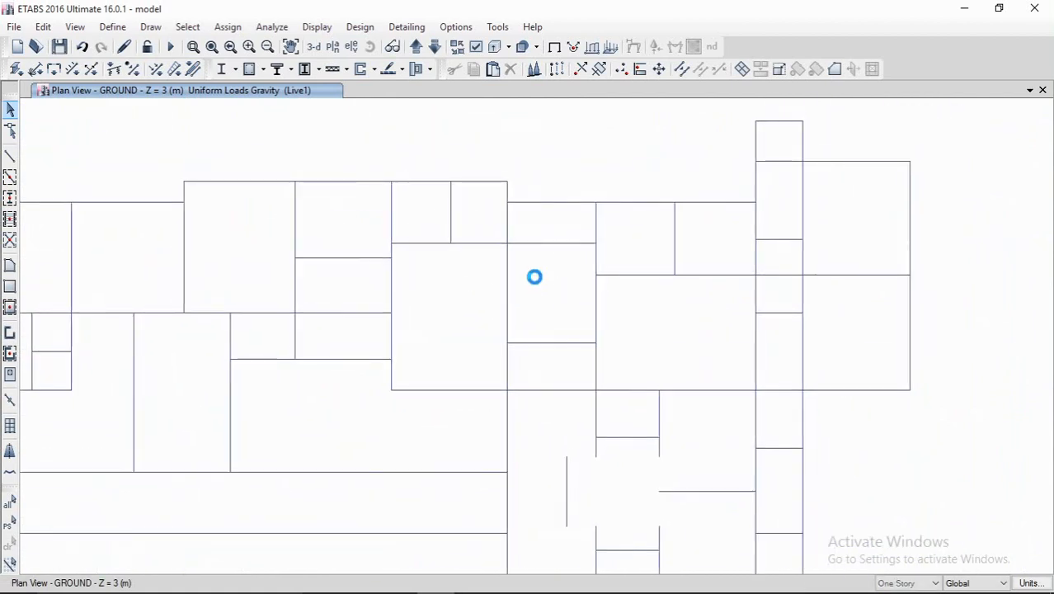
drag(533, 216, 438, 148)
middle_drag(540, 278, 401, 226)
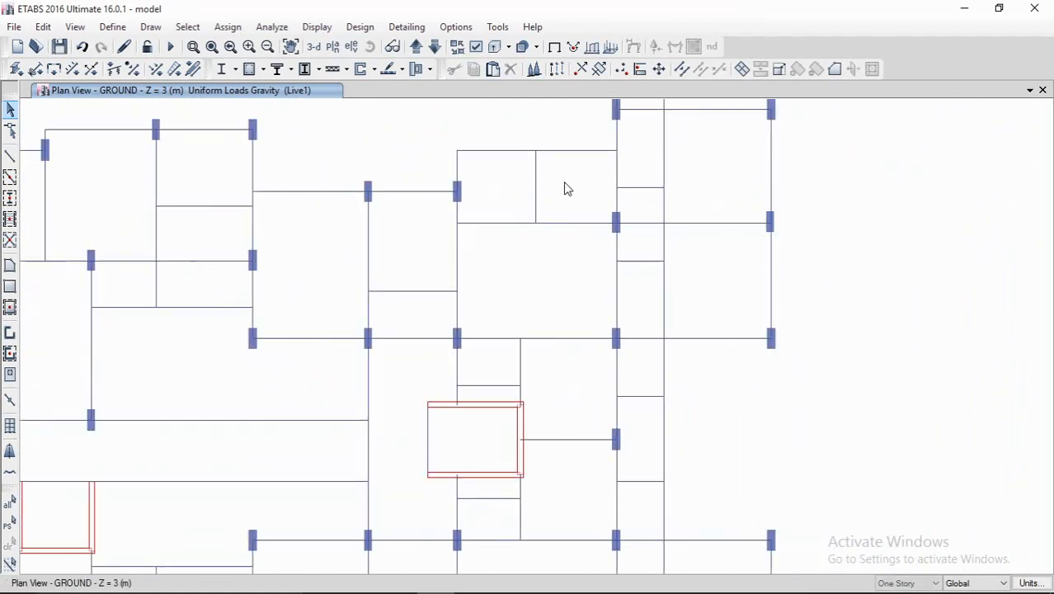
drag(565, 179, 422, 154)
key(Delete)
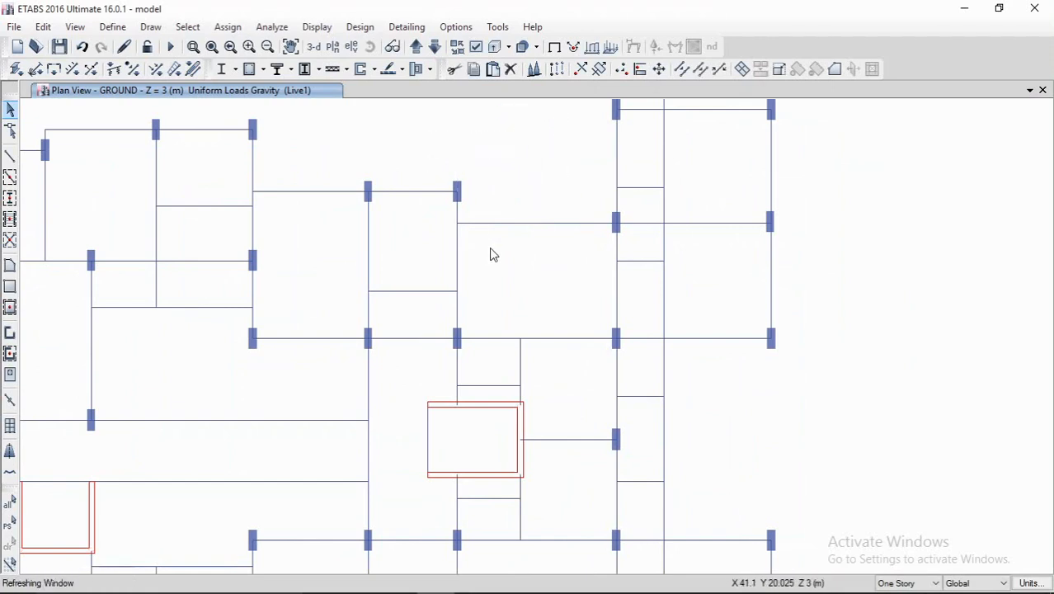
Step: Delete the horizontal secondary beam in the narrow bay above the right-hand core wall on the GROUND plan
middle_drag(490, 256, 505, 152)
scroll(506, 152, down, 5)
click(478, 165)
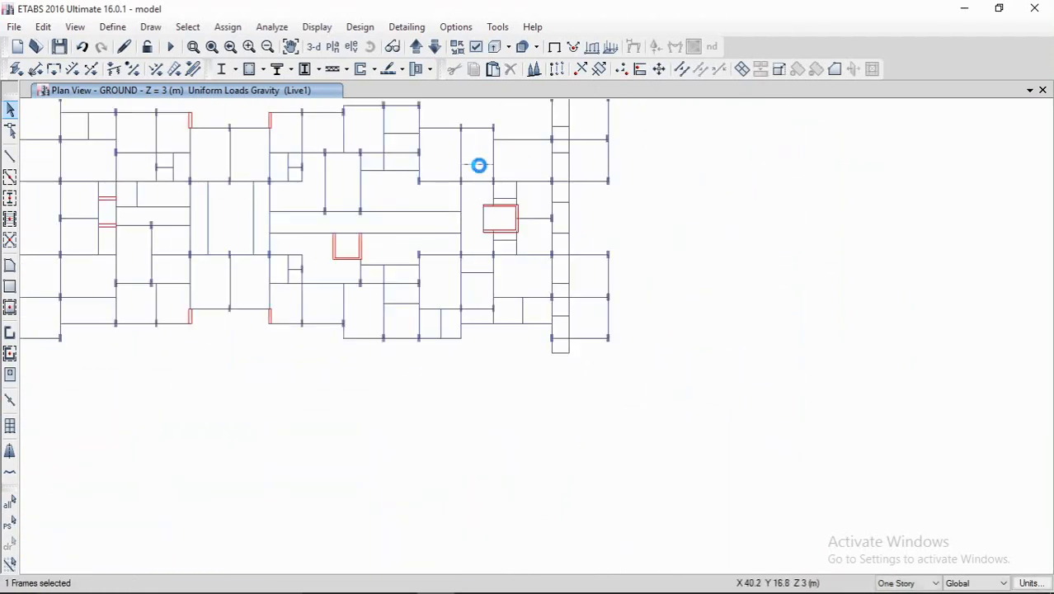
scroll(478, 165, up, 5)
scroll(331, 188, down, 5)
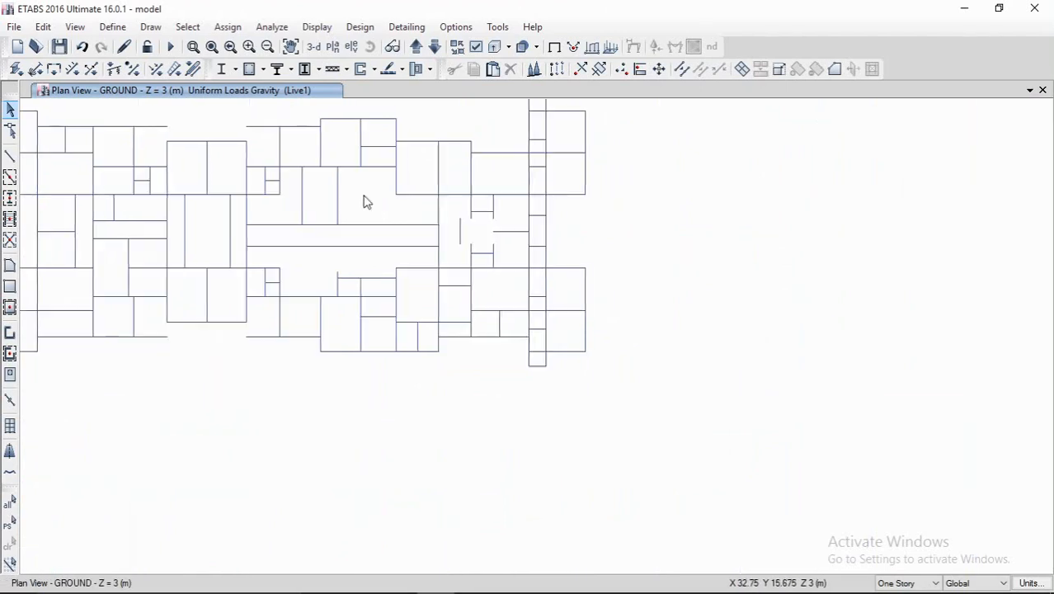
Step: Delete the outer edge beams and intermediate secondary beams of the two lower-right outer bays on the GROUND plan
scroll(328, 277, up, 5)
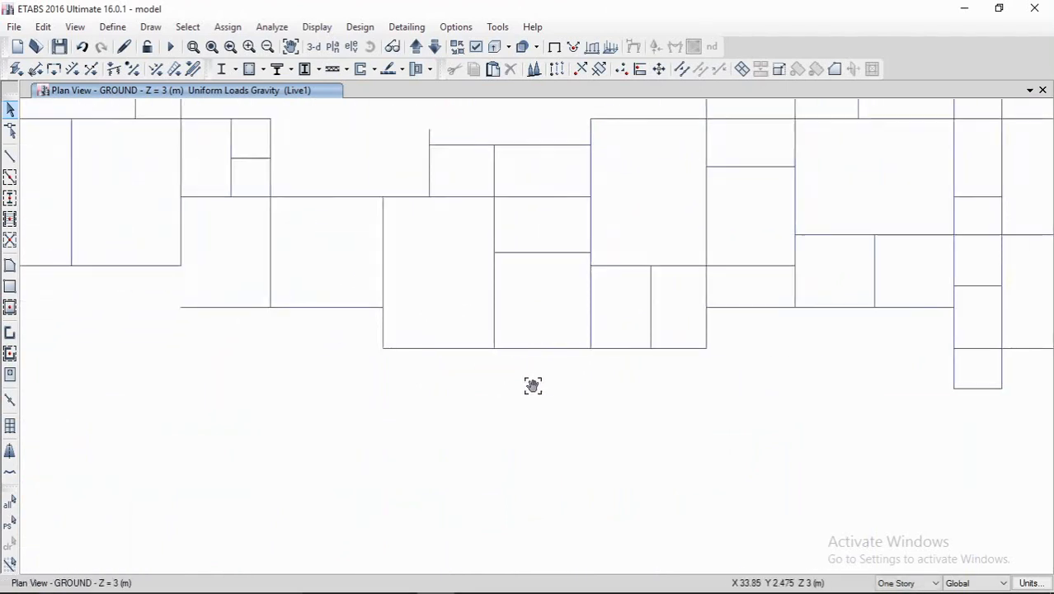
drag(638, 333, 552, 370)
key(Delete)
middle_drag(564, 366, 400, 390)
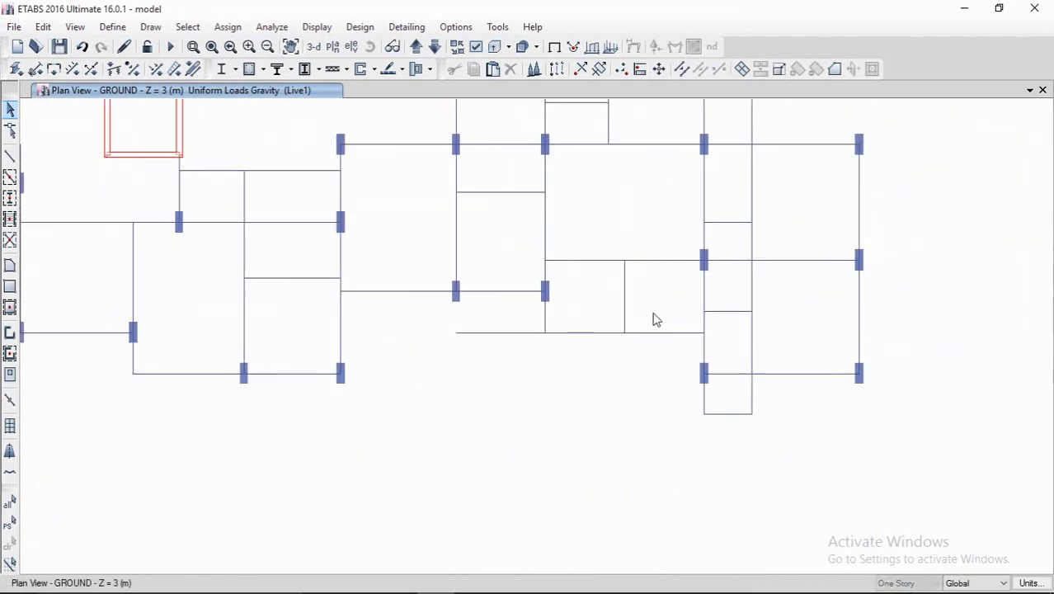
drag(657, 318, 528, 355)
key(Delete)
middle_drag(565, 363, 443, 374)
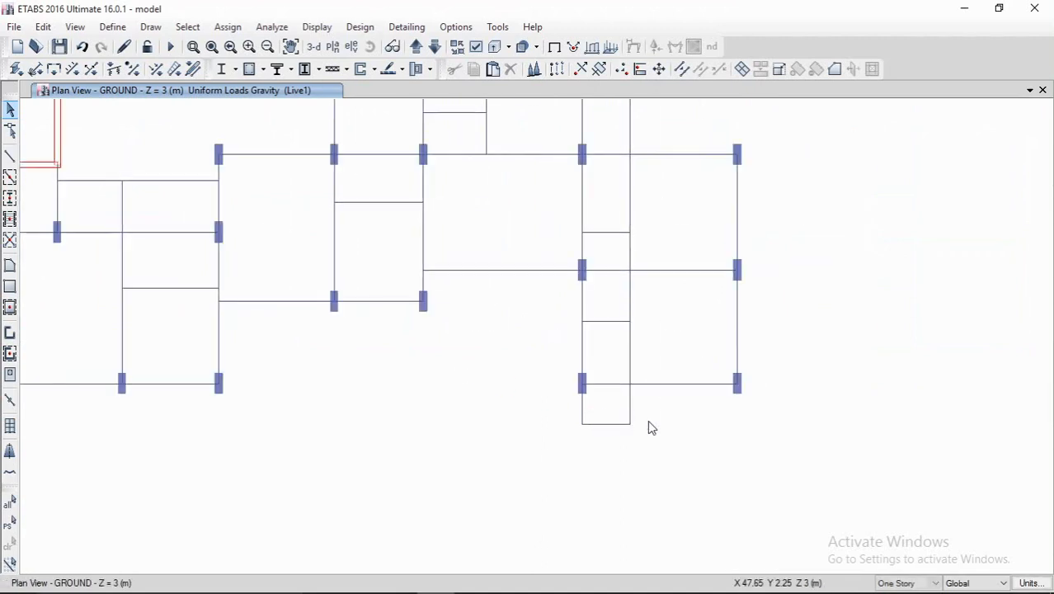
Step: Delete the projecting beams below the lower-right end bay and the short cross beams in the strip inside the lower-right end bays
drag(649, 423, 578, 436)
key(Delete)
drag(596, 343, 595, 345)
key(Delete)
middle_drag(609, 336, 579, 476)
drag(587, 381, 582, 339)
key(Delete)
middle_drag(603, 245, 588, 378)
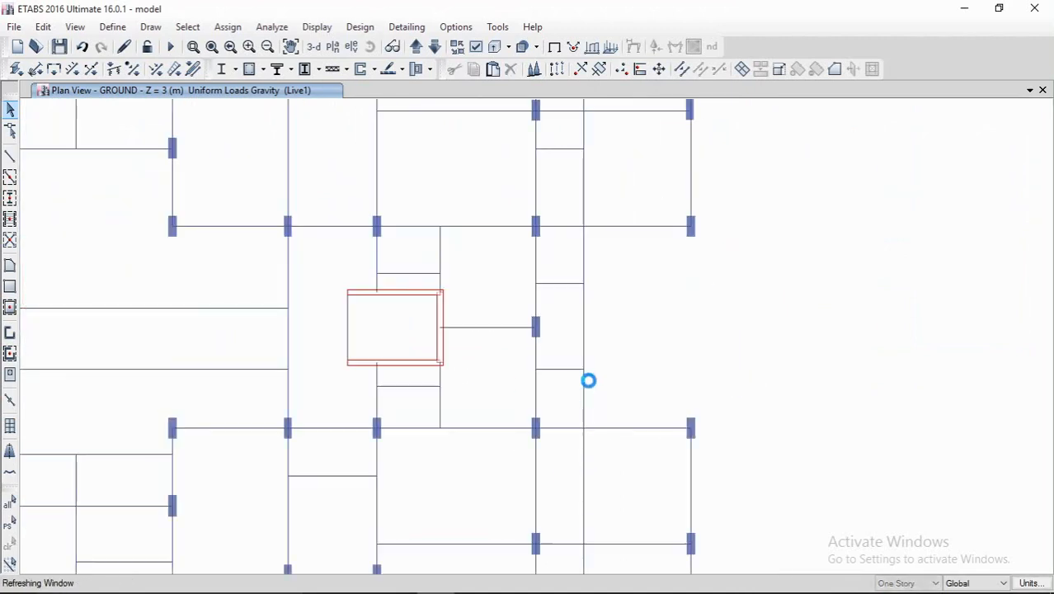
Step: Delete the remaining short cross beams in the strip between and inside the upper-right end bays on the GROUND plan
key(Delete)
drag(574, 310, 559, 264)
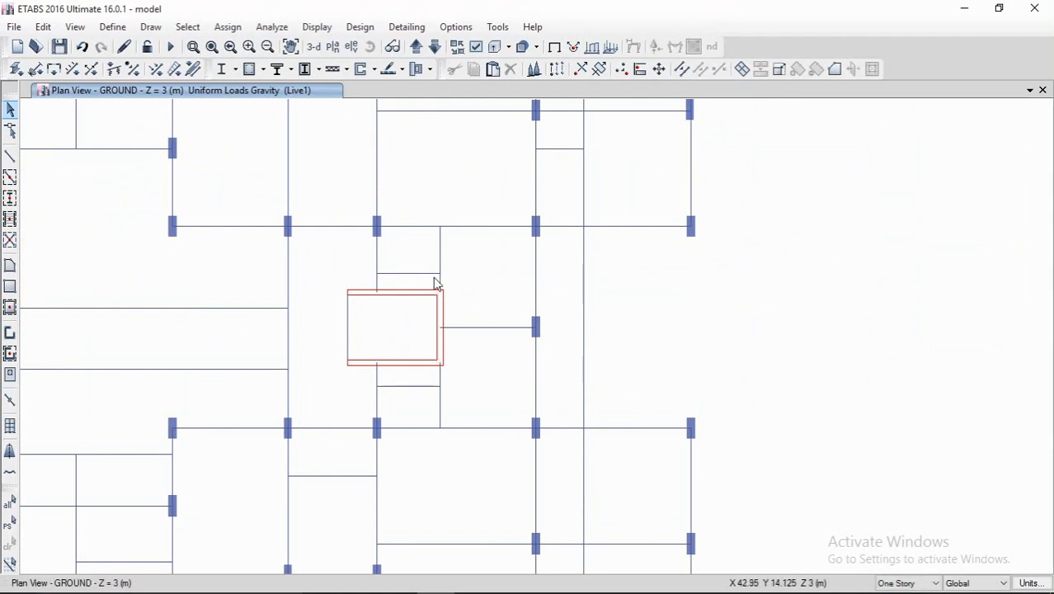
middle_drag(579, 172, 551, 292)
drag(552, 292, 536, 253)
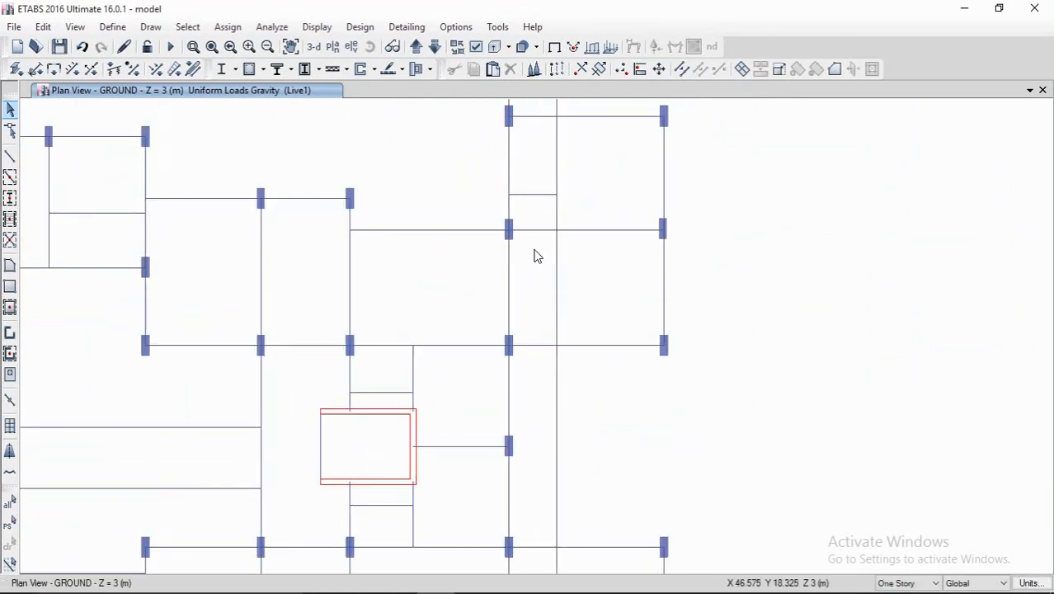
drag(542, 205, 532, 176)
key(Delete)
Step: Delete the projecting beams above the upper-right end bay on the GROUND plan
middle_drag(533, 173, 534, 254)
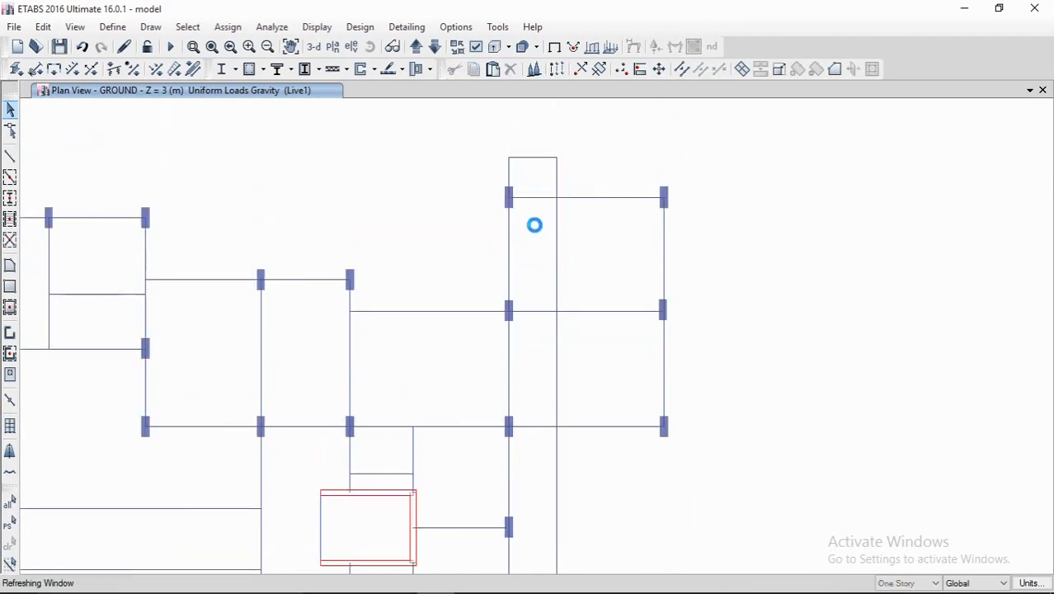
drag(576, 162, 481, 160)
key(Delete)
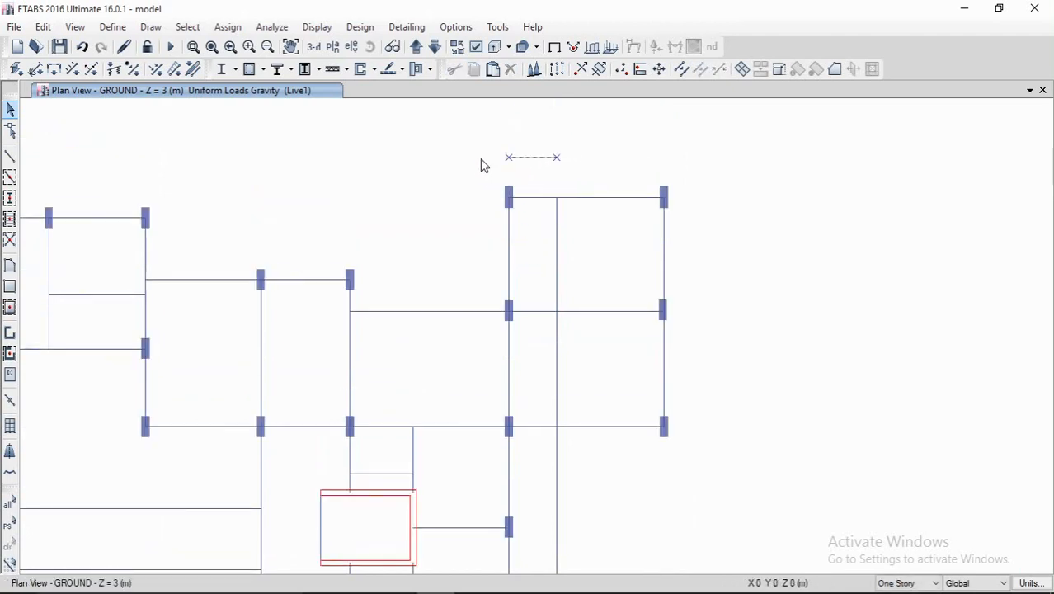
key(Delete)
Step: Delete the vertical secondary beam segments running through the right-hand end bays and between them on the GROUND plan
scroll(492, 222, down, 5)
scroll(536, 212, up, 5)
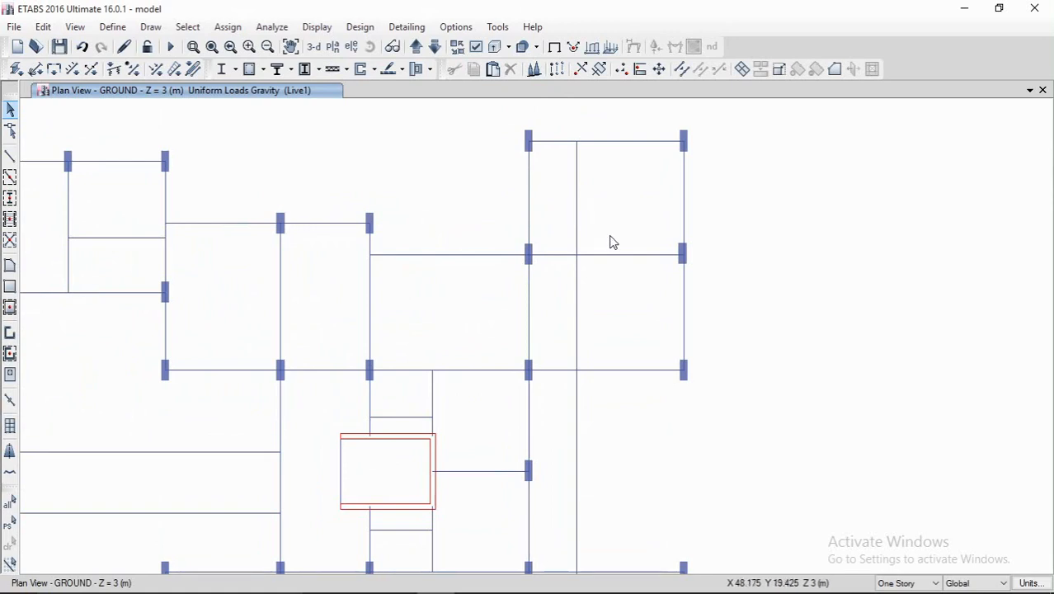
click(582, 221)
middle_drag(615, 330, 625, 193)
click(584, 333)
key(Delete)
middle_drag(594, 453, 630, 365)
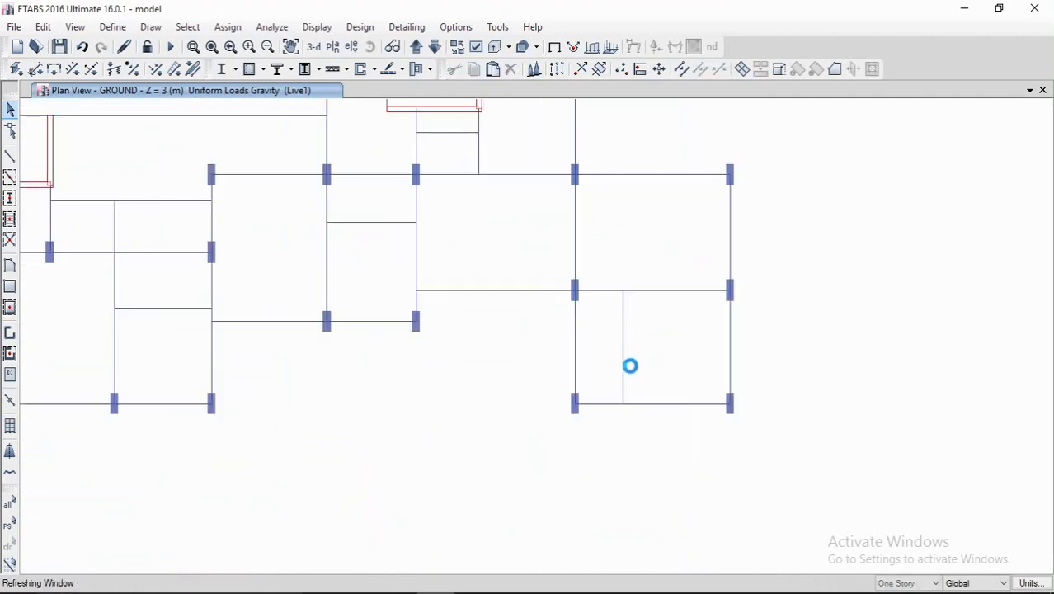
click(622, 364)
key(Delete)
Step: Delete the short vertical secondary beam in the outer bay beside the upper-left end bay on the GROUND plan
middle_drag(346, 348, 277, 309)
scroll(281, 306, down, 5)
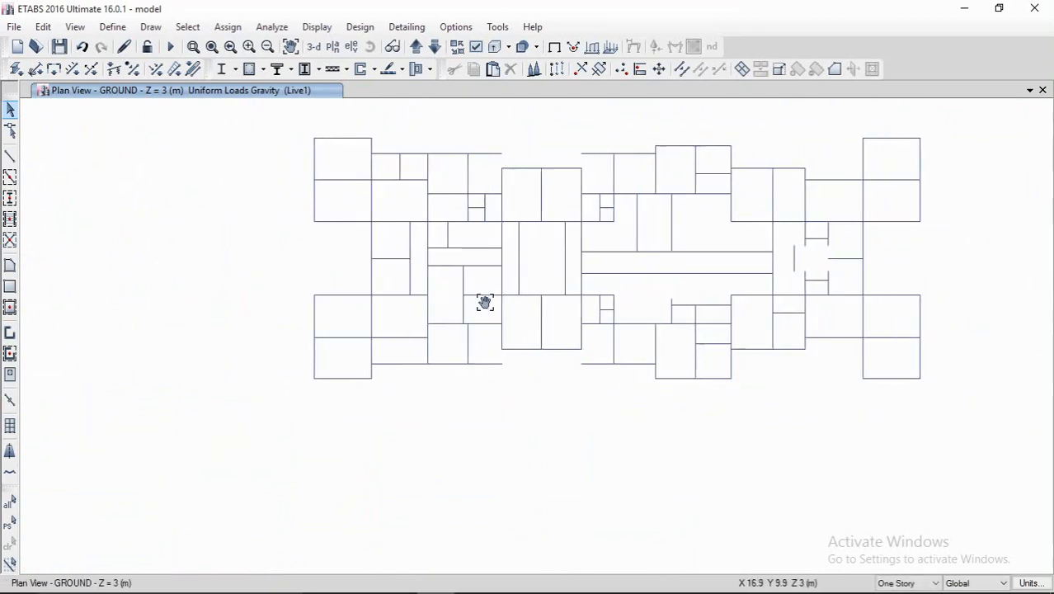
scroll(376, 169, up, 5)
scroll(345, 126, down, 5)
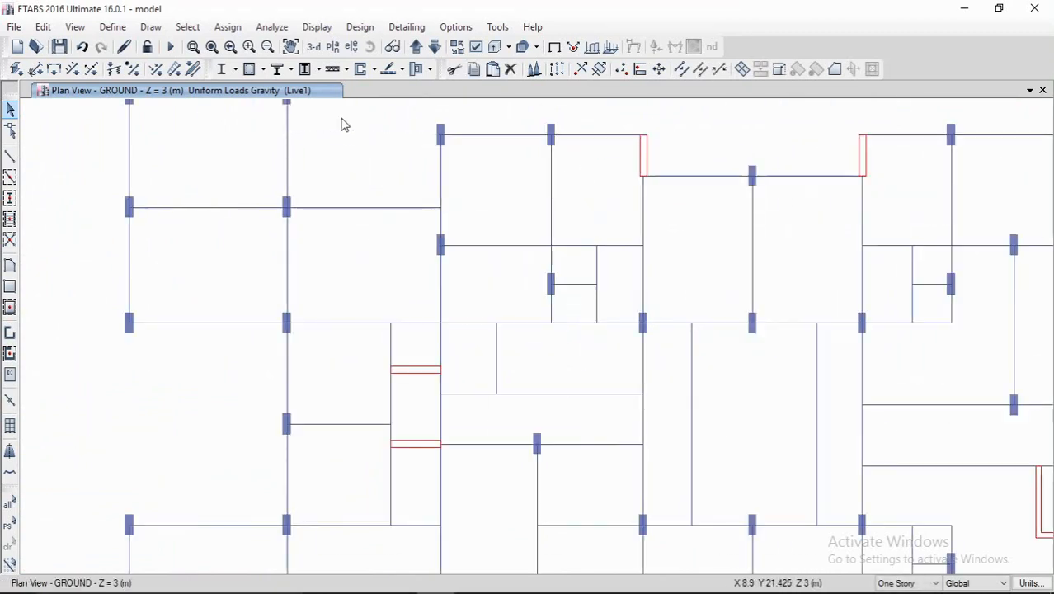
middle_drag(432, 336, 415, 350)
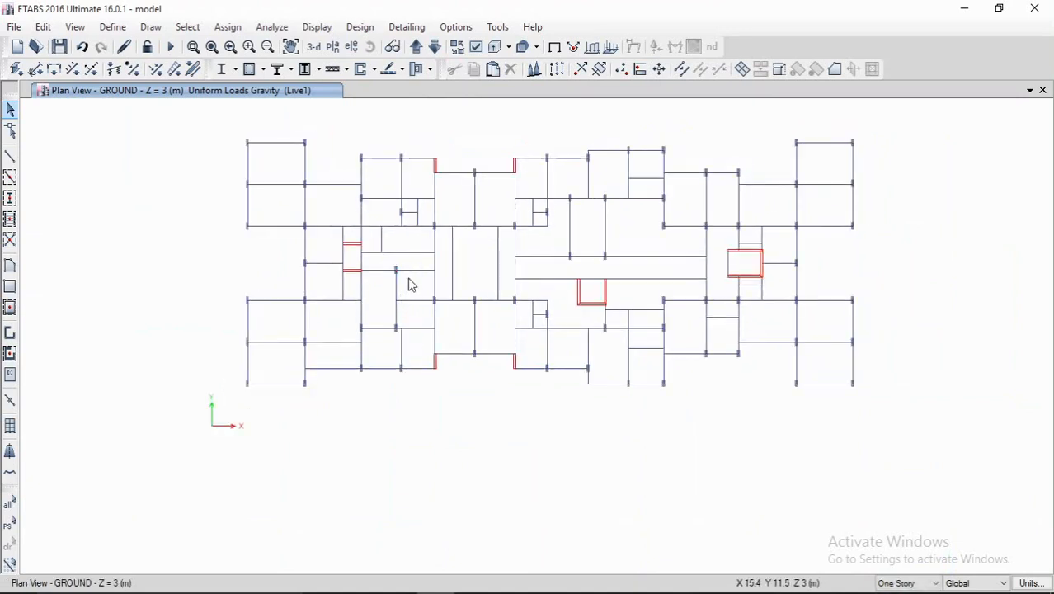
click(337, 175)
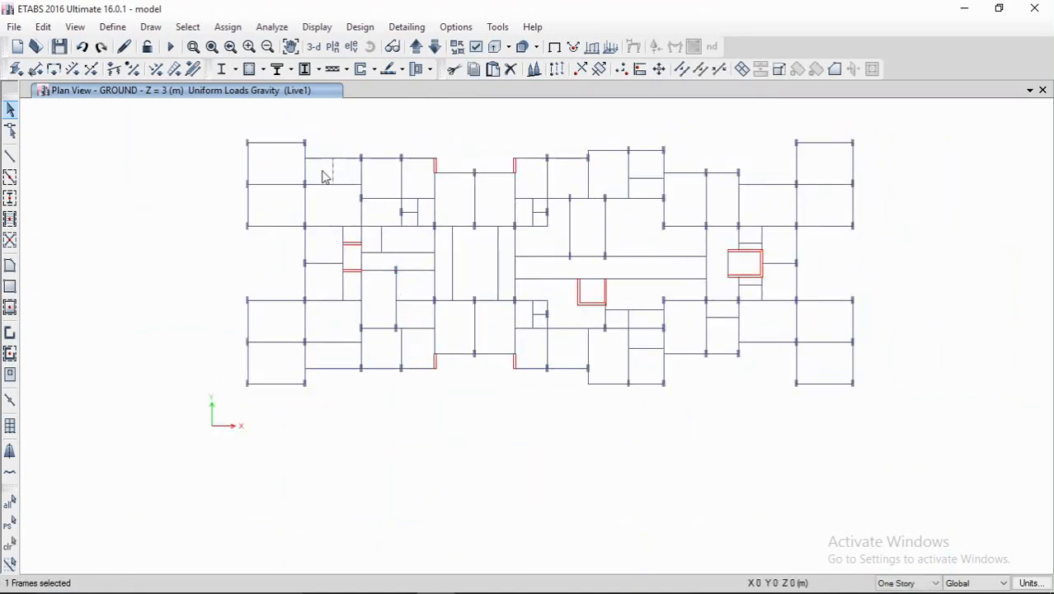
key(Delete)
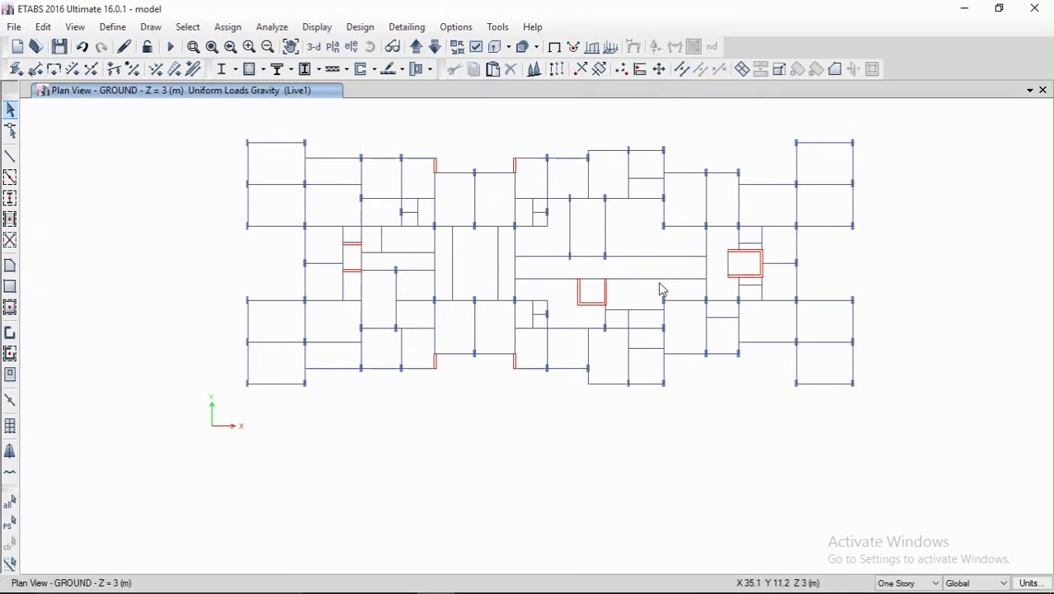
Step: Step up through the FIRST, SECOND and THIRD story plans to examine their slabs and beams
middle_drag(669, 267, 595, 272)
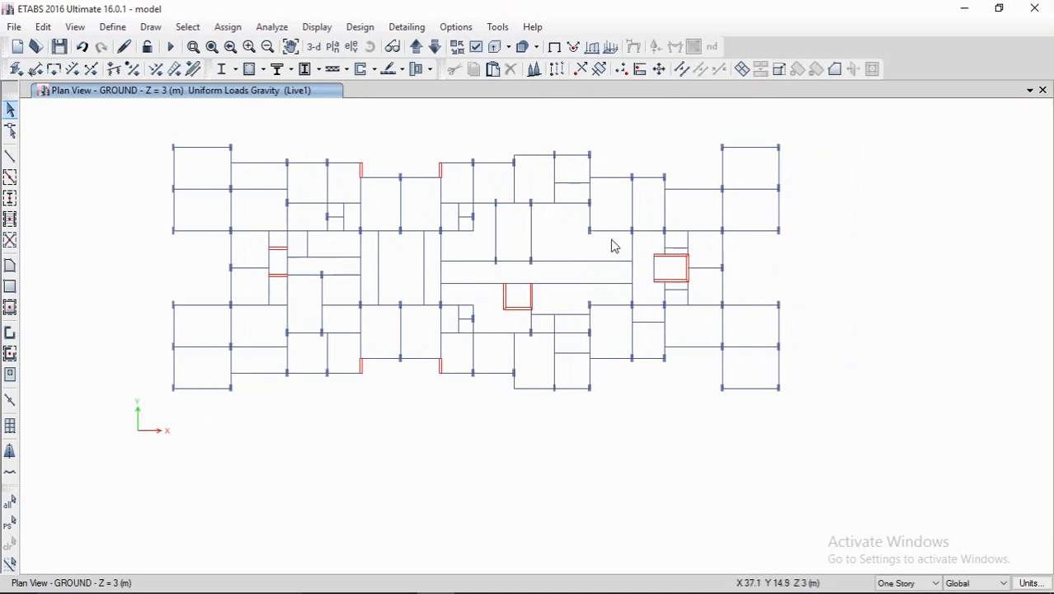
click(417, 48)
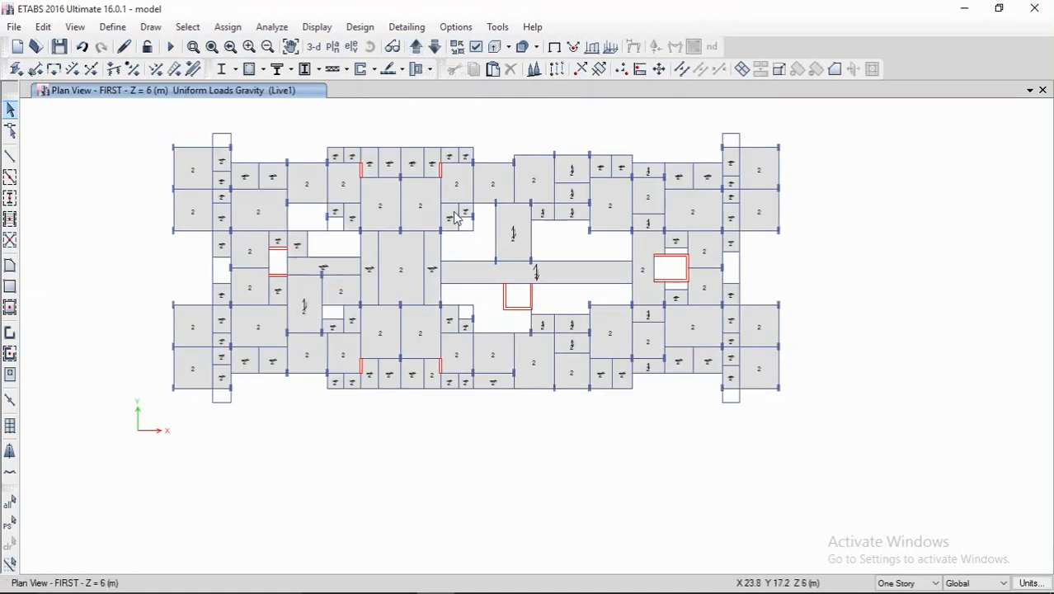
click(417, 48)
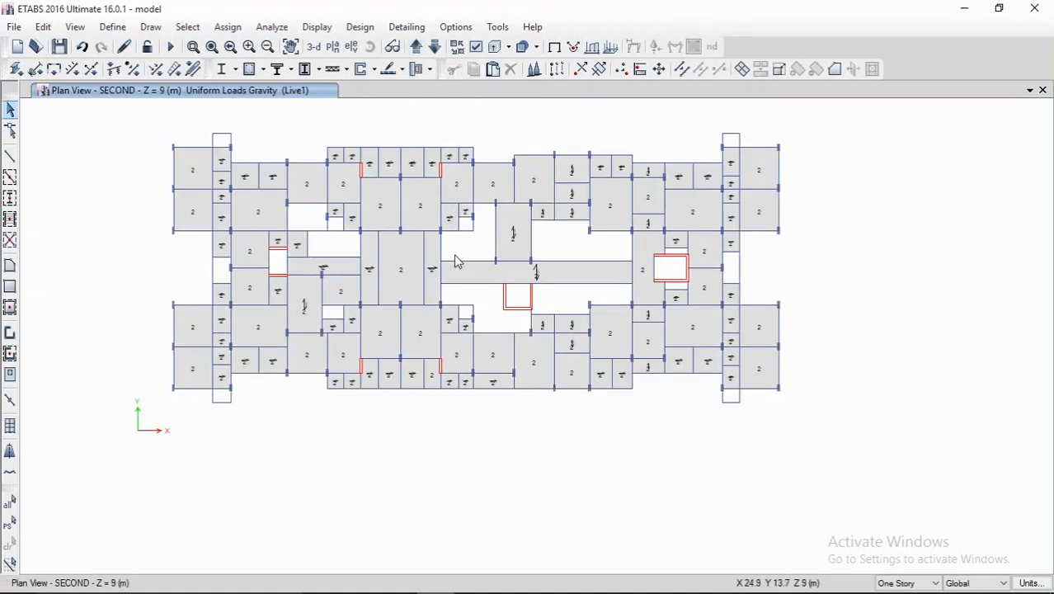
click(416, 48)
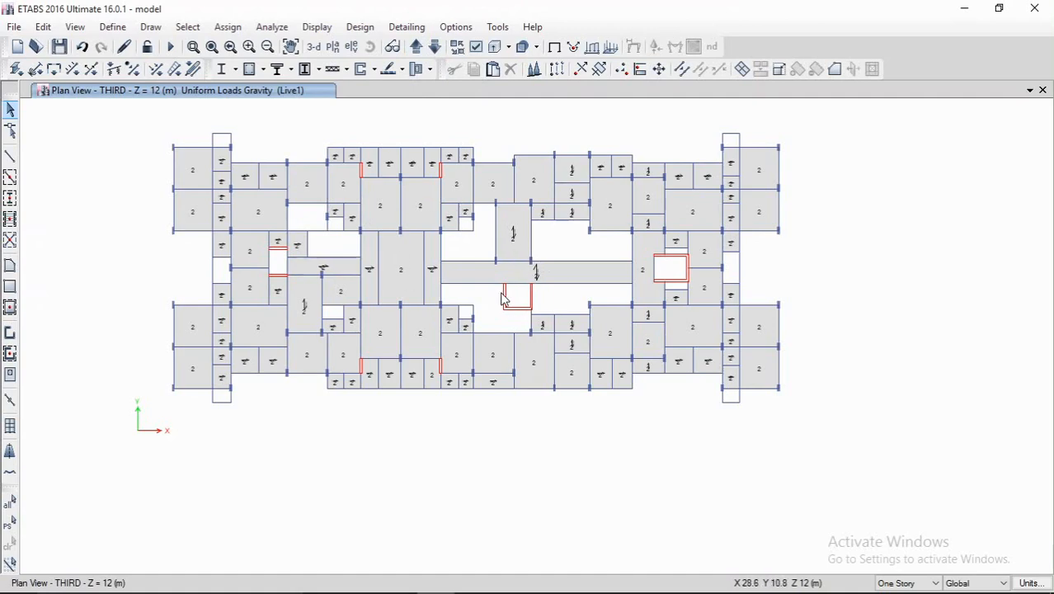
middle_drag(502, 295, 522, 302)
mouse_move(483, 273)
middle_down()
mouse_move(474, 327)
mouse_move(499, 302)
mouse_move(505, 276)
middle_up()
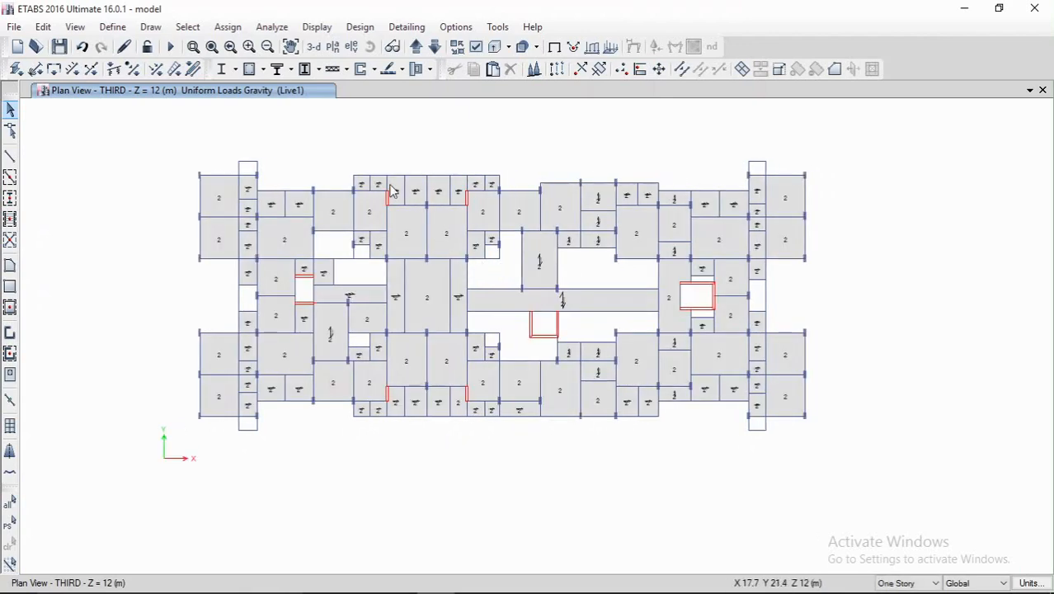
middle_drag(606, 249, 608, 262)
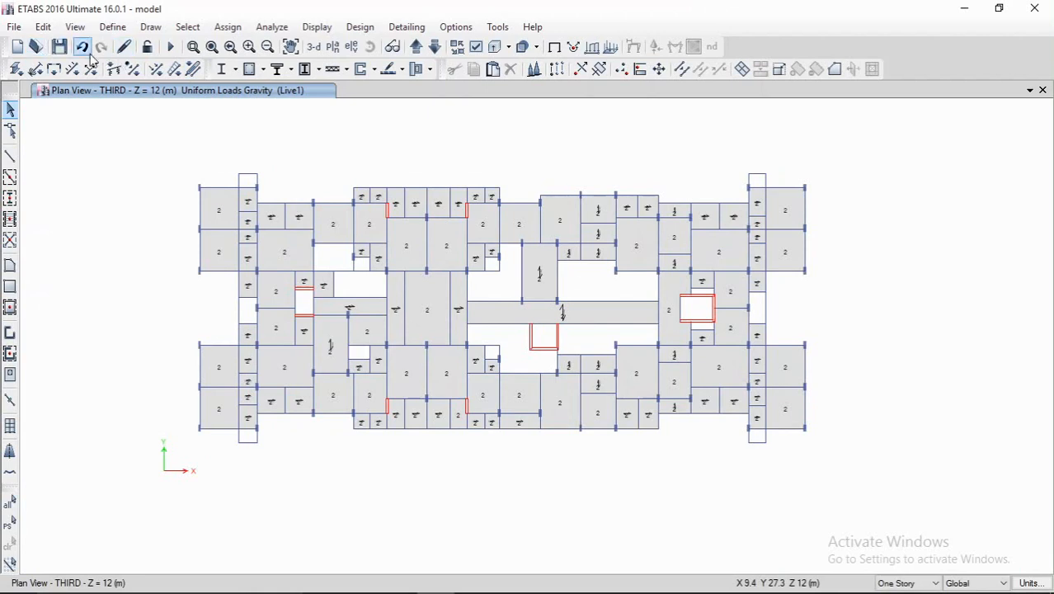
Step: Add eight 3 m stories above THIRD in the story data, keeping existing story heights and replicating them from THIRD
click(45, 26)
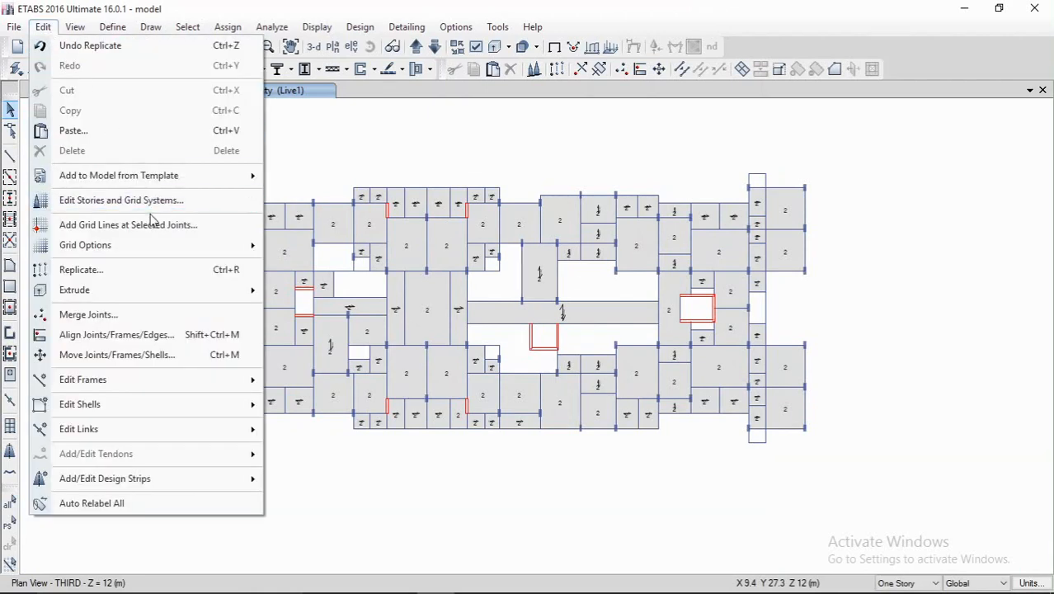
mouse_move(143, 245)
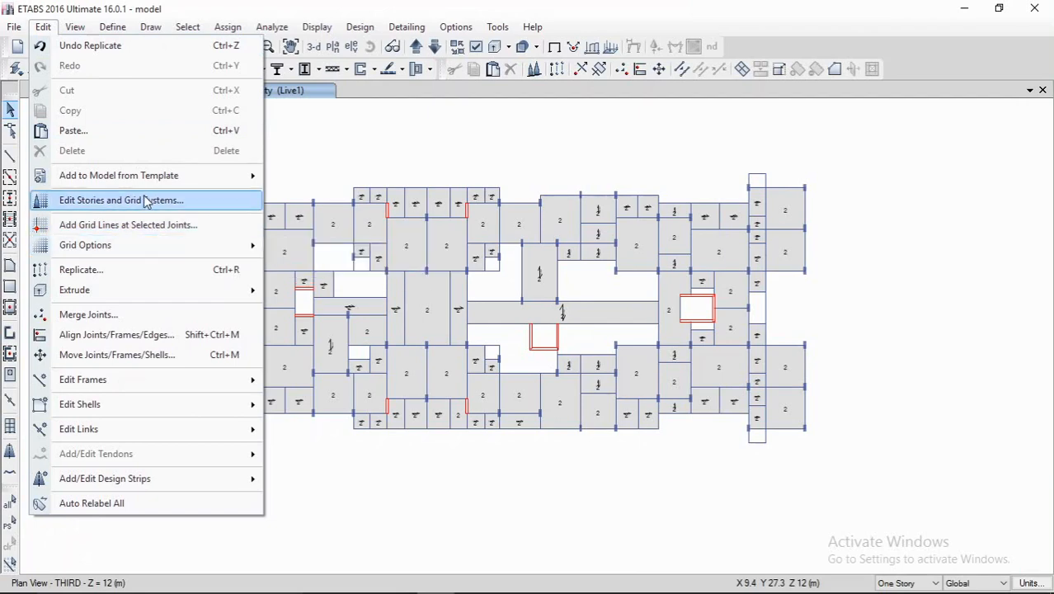
click(145, 199)
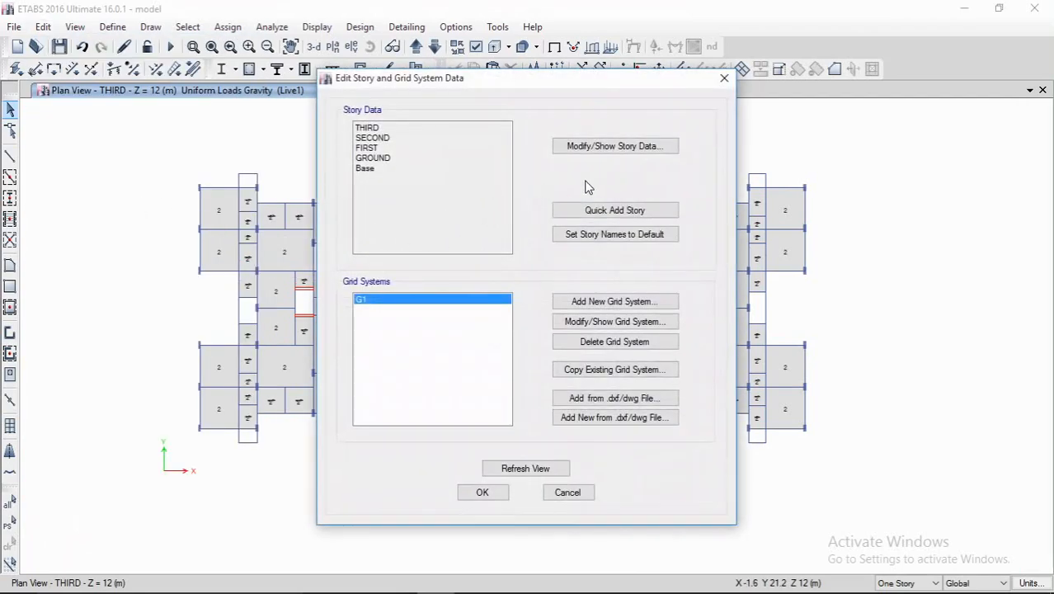
click(623, 148)
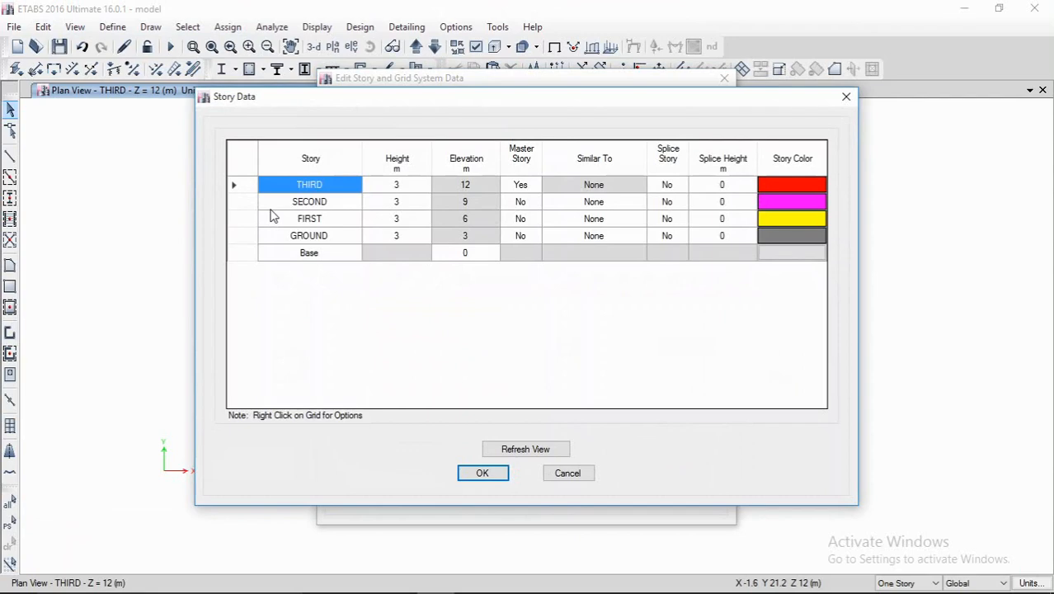
drag(466, 111, 421, 132)
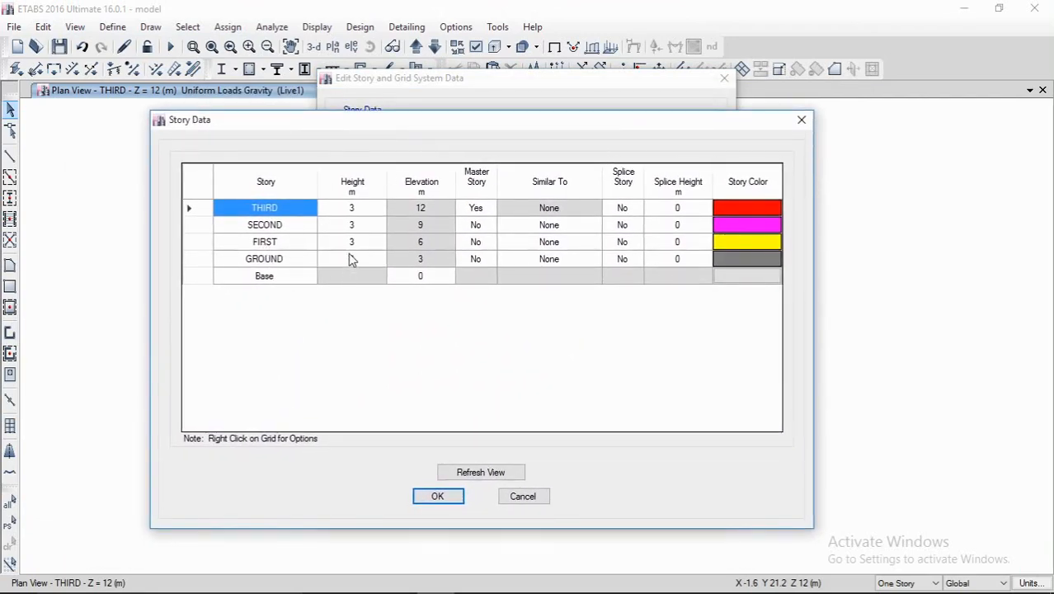
right_click(192, 209)
mouse_move(254, 256)
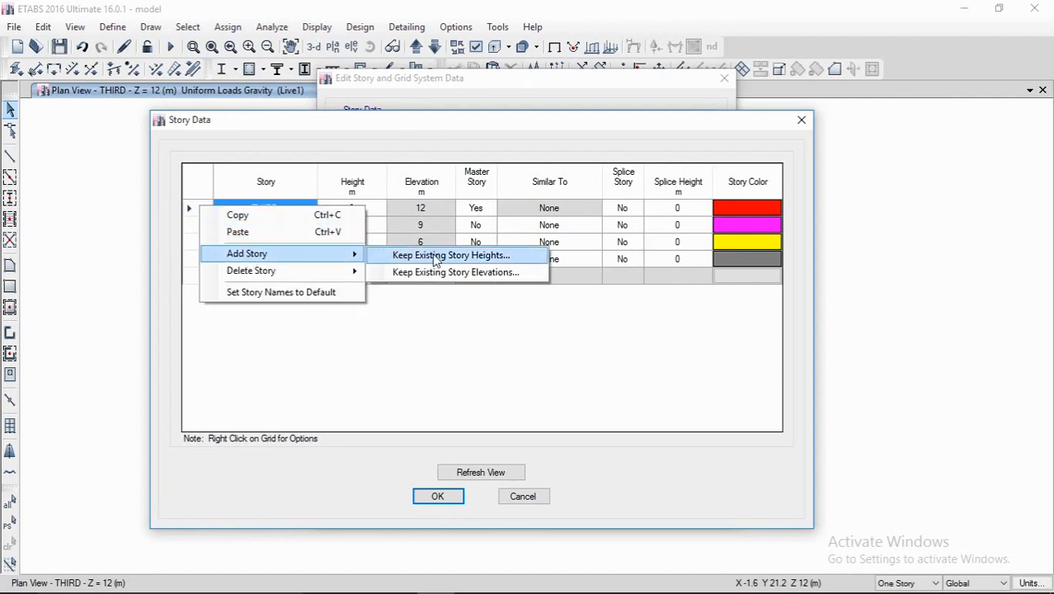
click(437, 258)
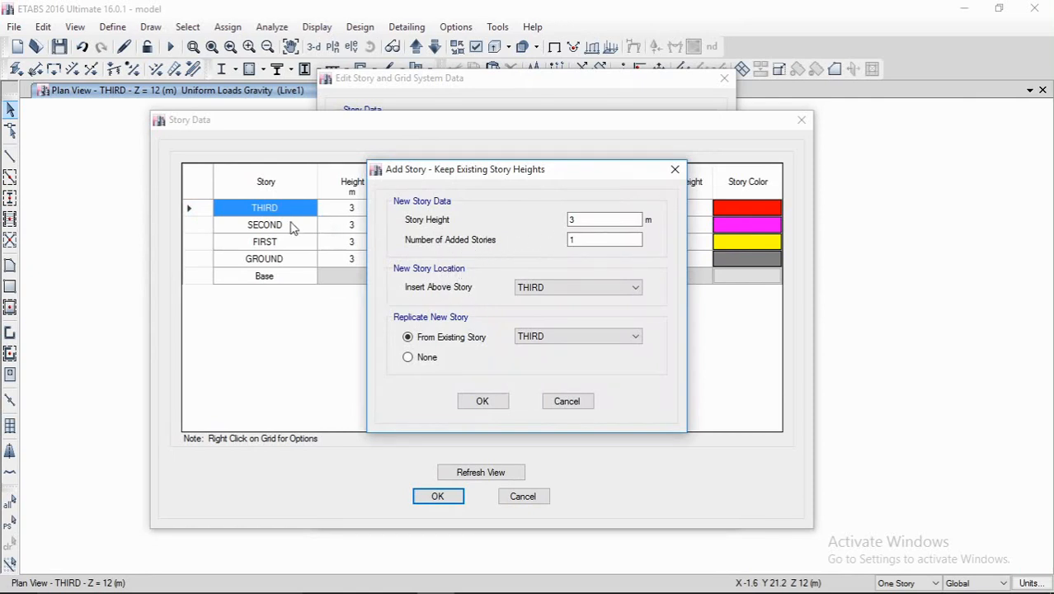
drag(588, 243, 517, 243)
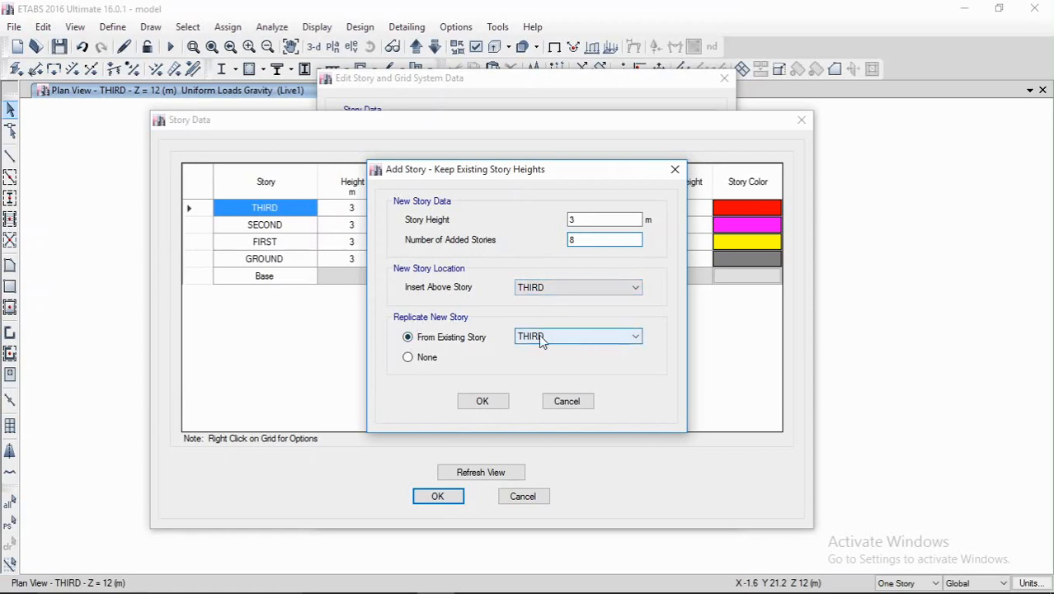
click(487, 401)
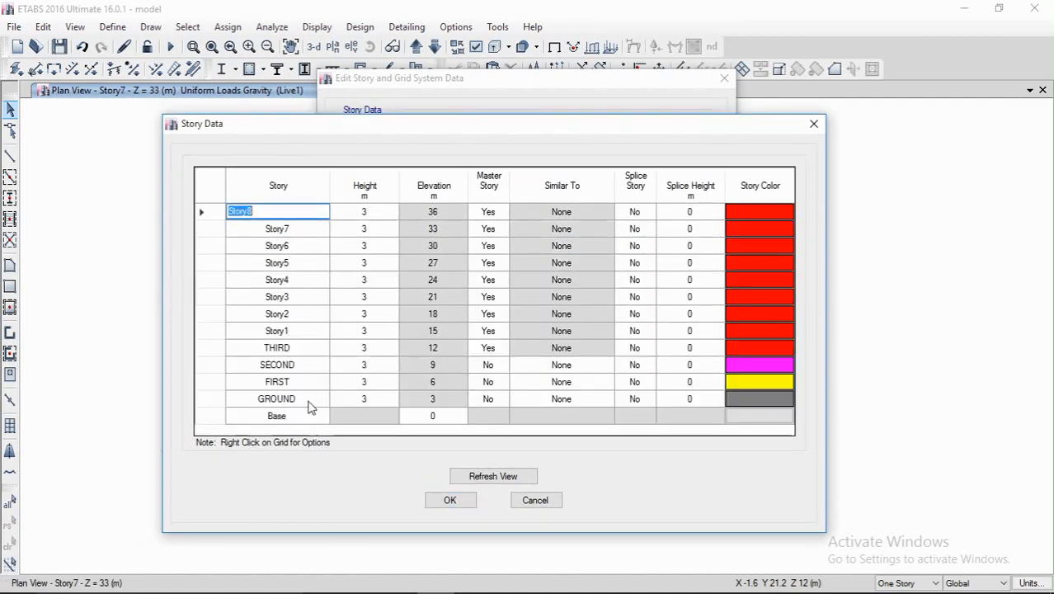
Step: Rename the four new stories directly above THIRD, from lowest to highest, as FOURTH, FIFTH, SIXTH and SEVENTH
click(296, 330)
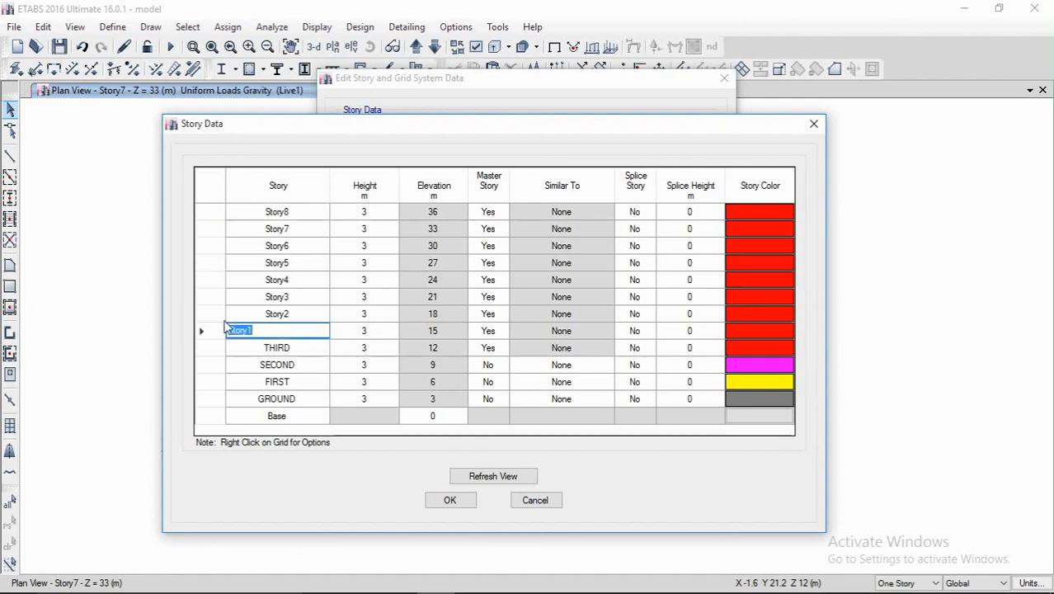
click(224, 326)
click(293, 335)
click(292, 312)
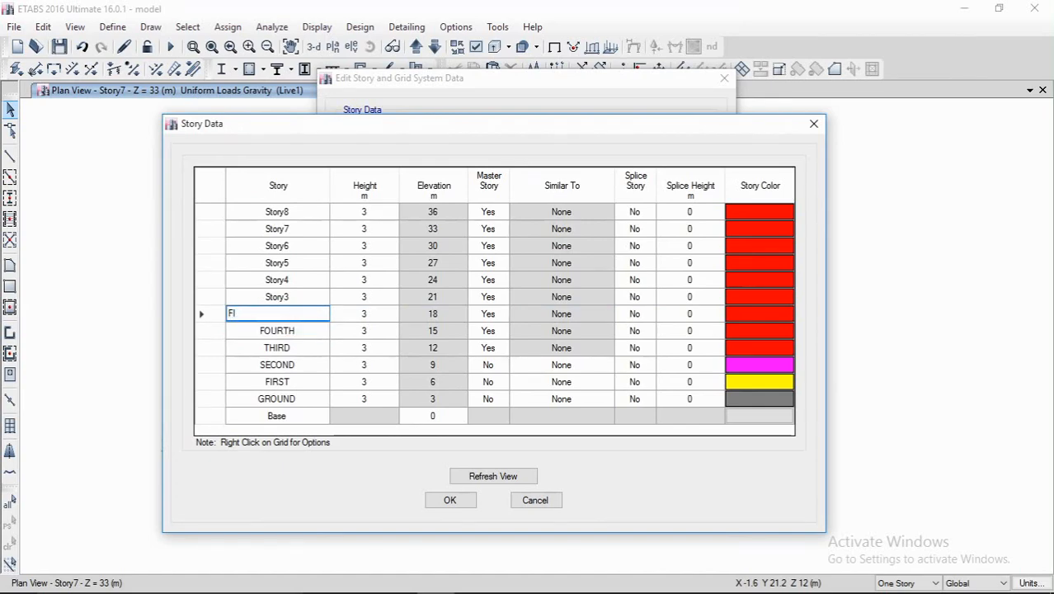
click(309, 296)
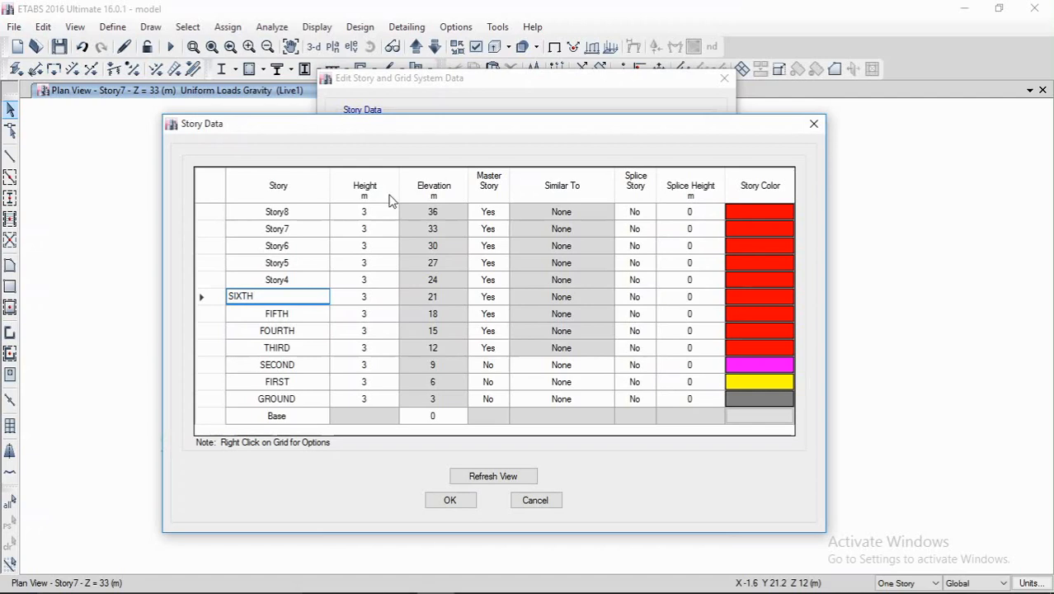
click(294, 280)
text(SE)
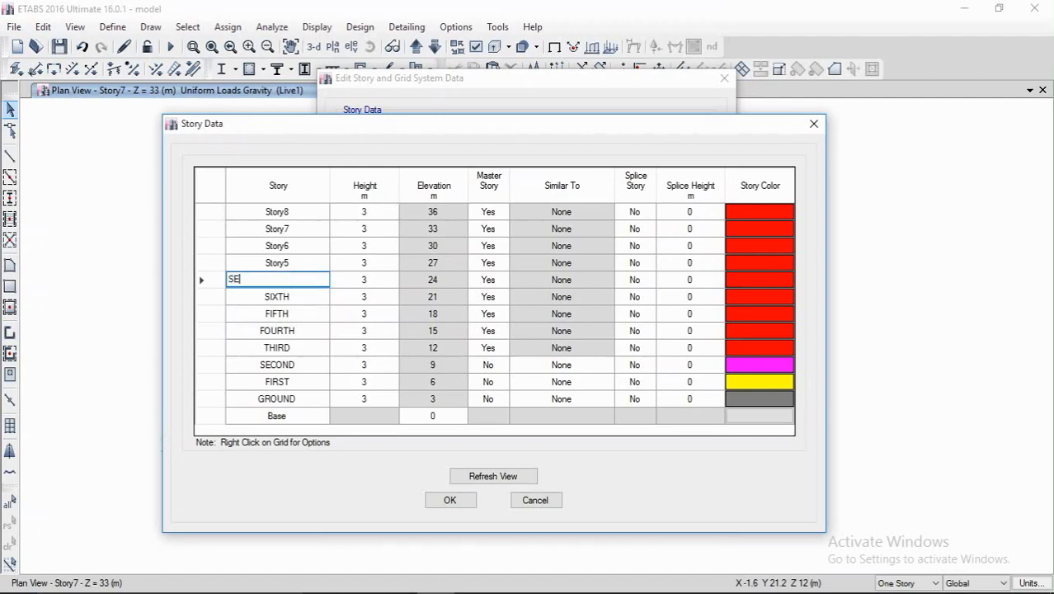
text(VENTH)
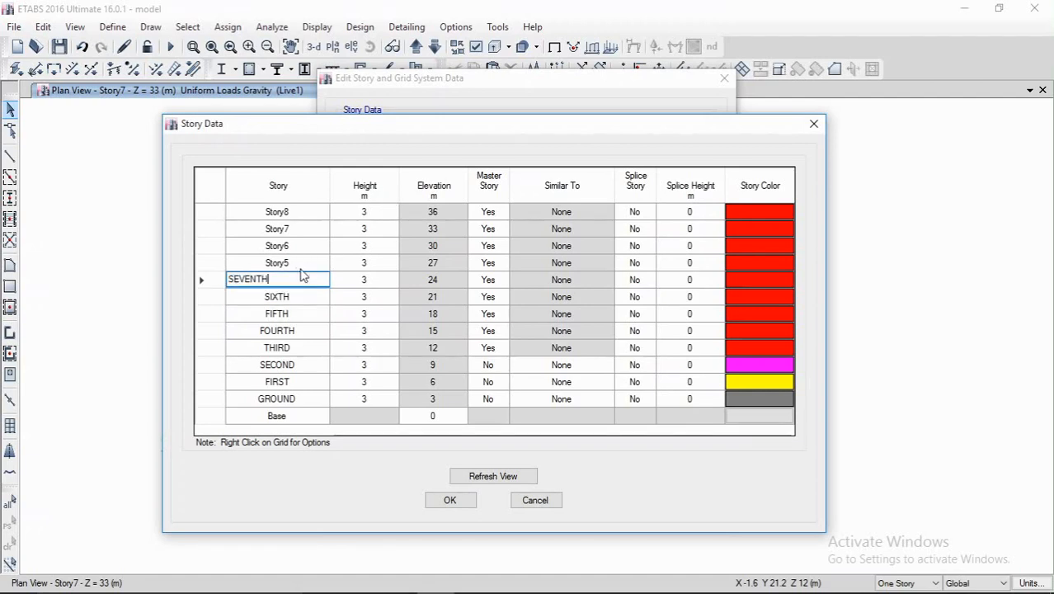
Step: Rename the four stories above SEVENTH, from lowest to highest, as EIGHTH, NINTH, TENTH and ELEVENTH
click(308, 262)
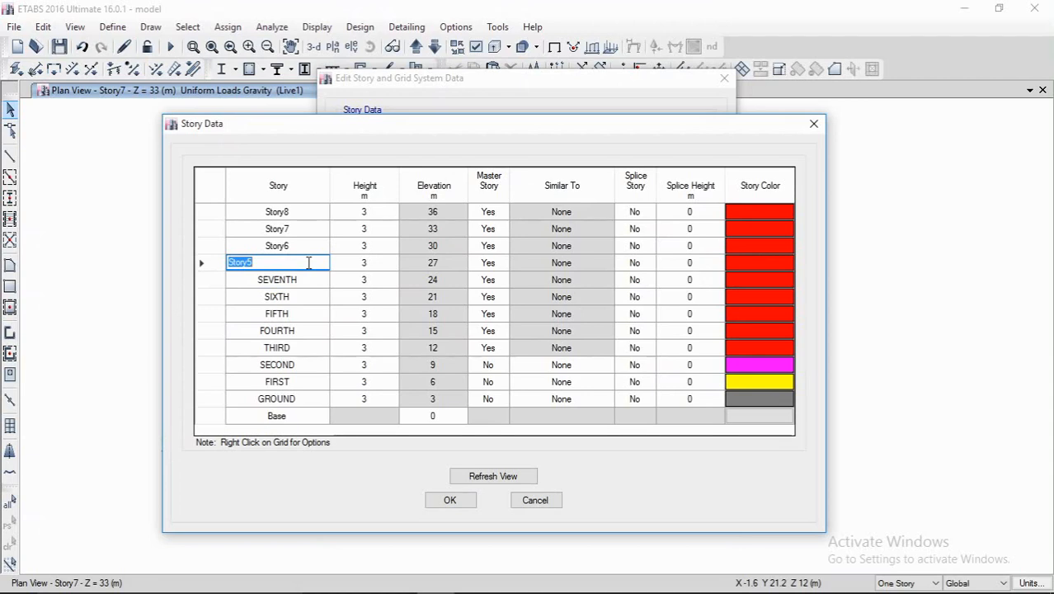
text(EIGHTH)
click(310, 245)
text(N)
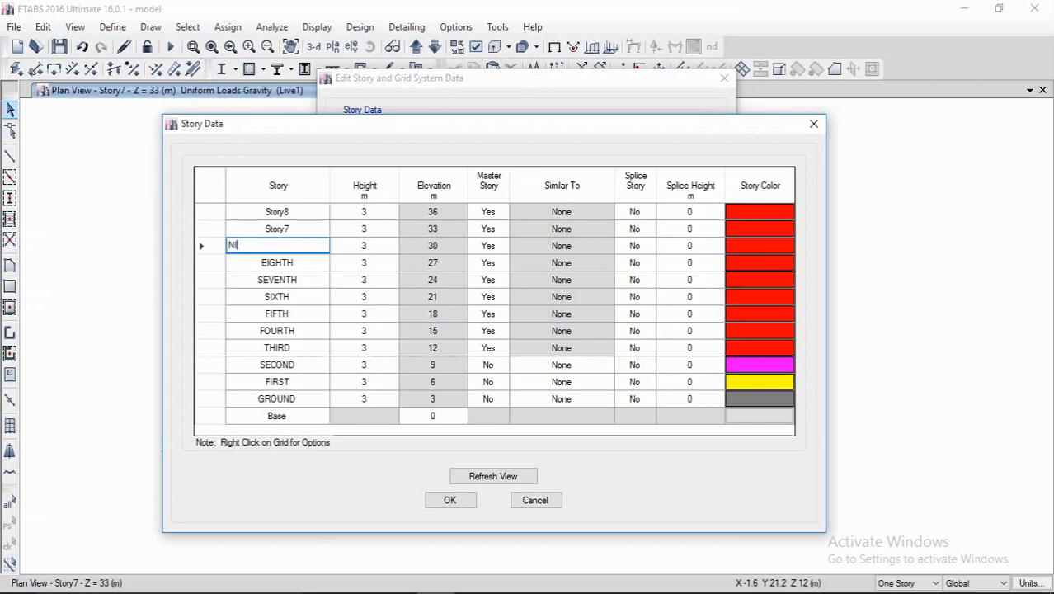
text(INTH)
click(296, 229)
text(TENTH)
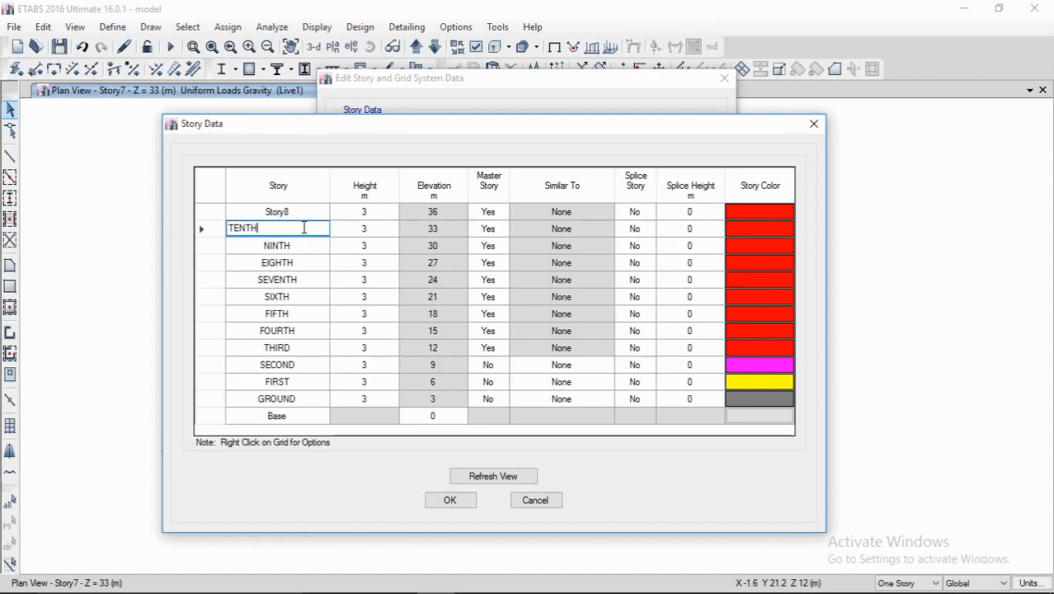
click(301, 213)
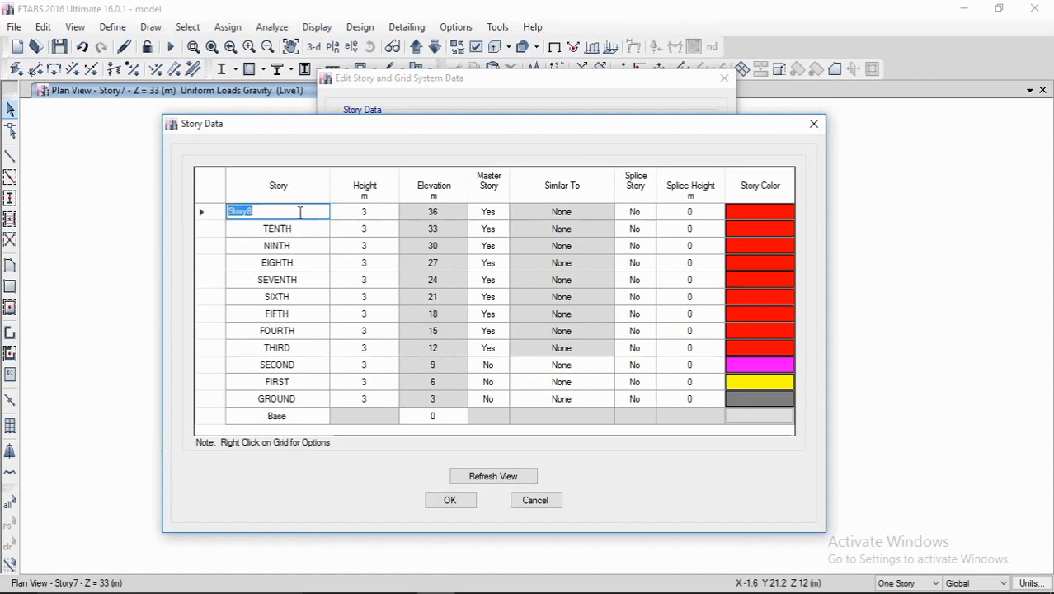
text(ELEVENTH)
click(316, 246)
key(Up)
key(Up)
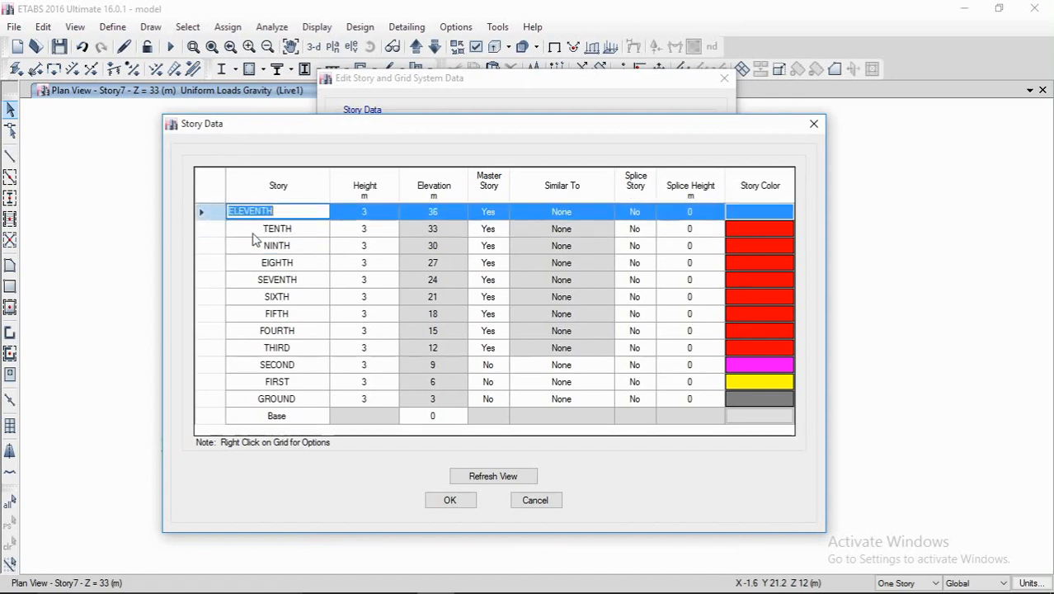
Step: Add one 3 m story above ELEVENTH, replicated from ELEVENTH with existing heights kept, and name it ROOF
right_click(204, 213)
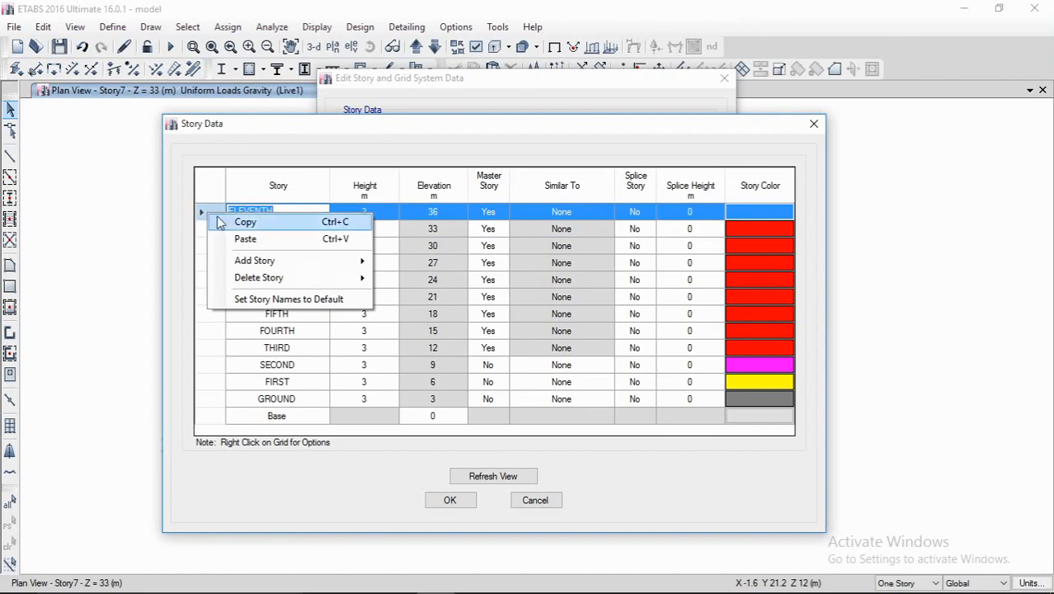
mouse_move(259, 260)
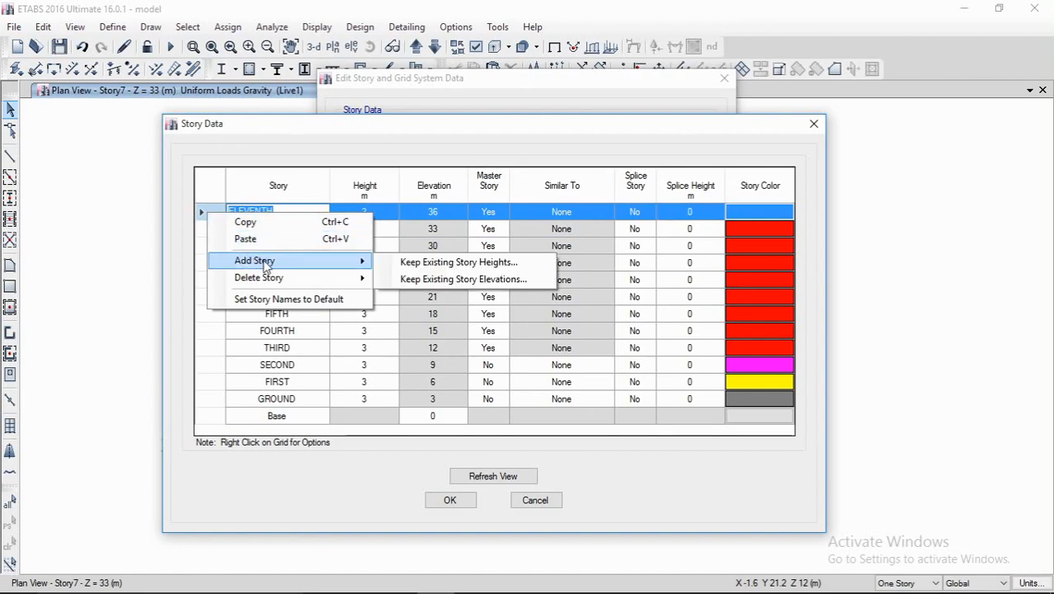
click(413, 262)
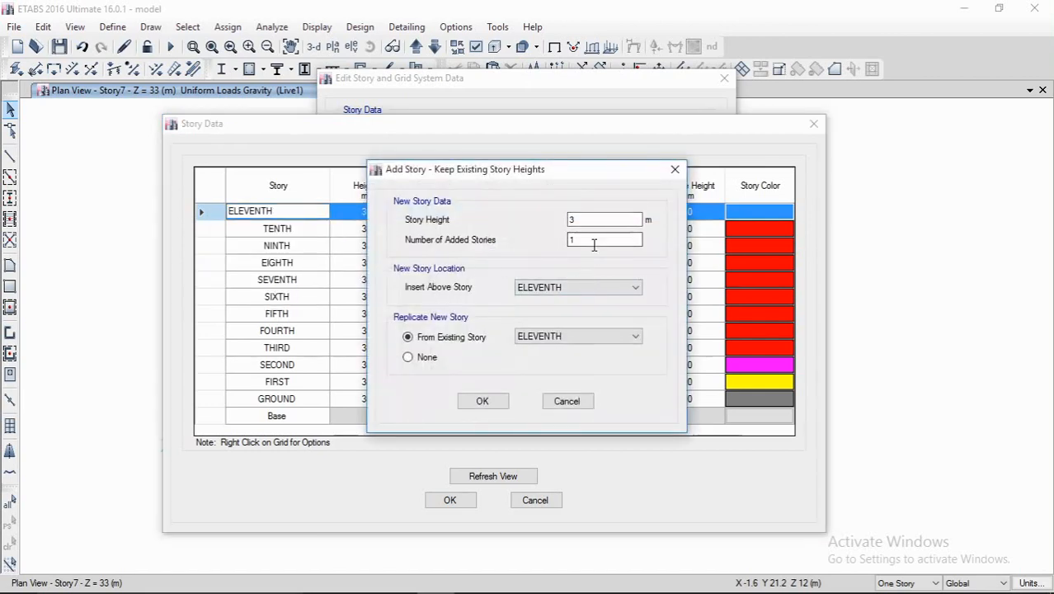
click(494, 401)
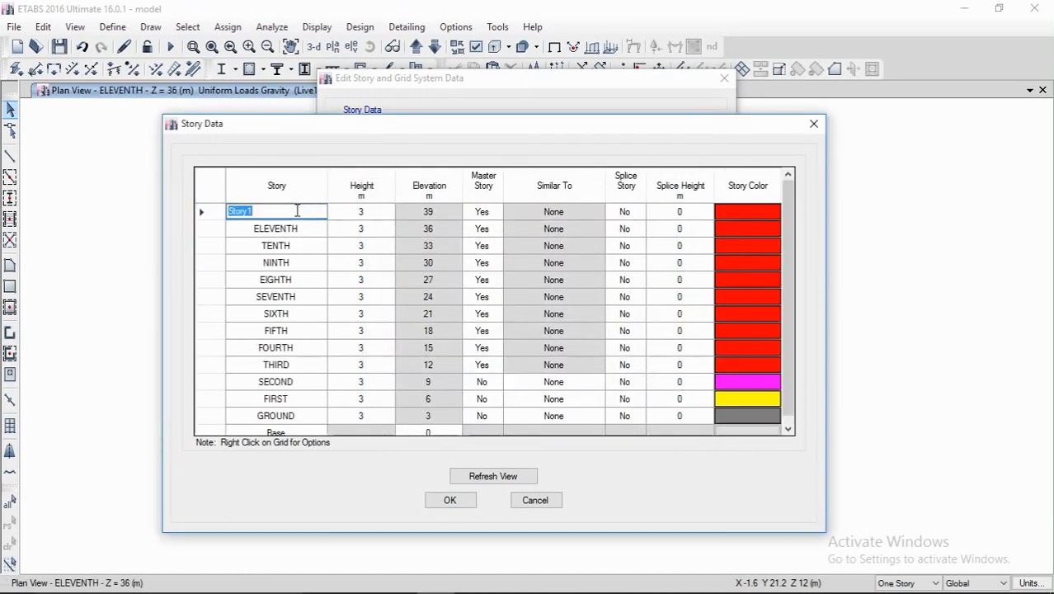
text(ROOF)
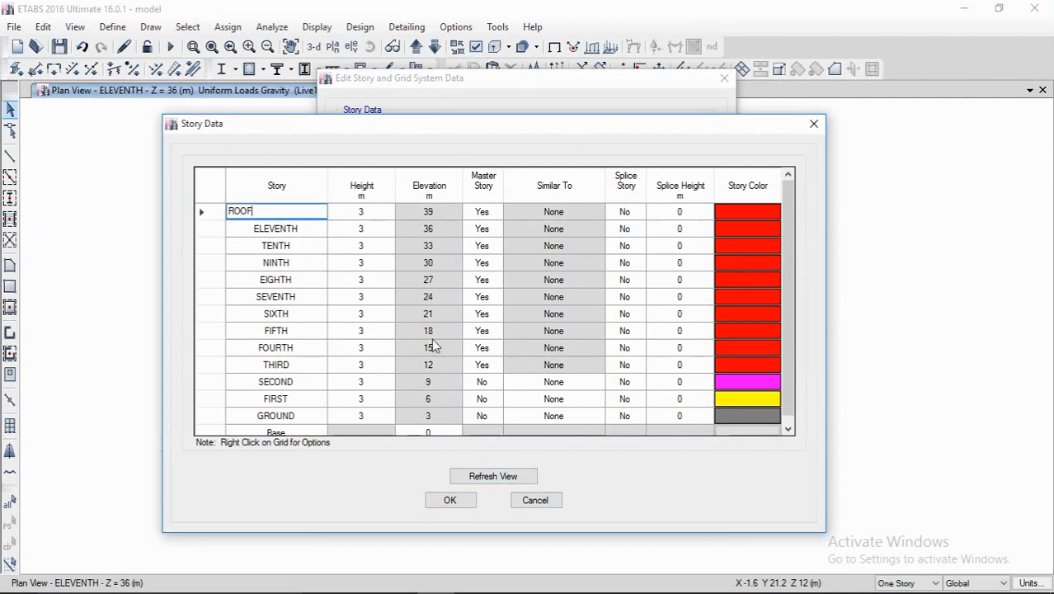
Step: Set the Master Story option to Yes for the FIRST and SECOND stories
scroll(365, 345, down, 1)
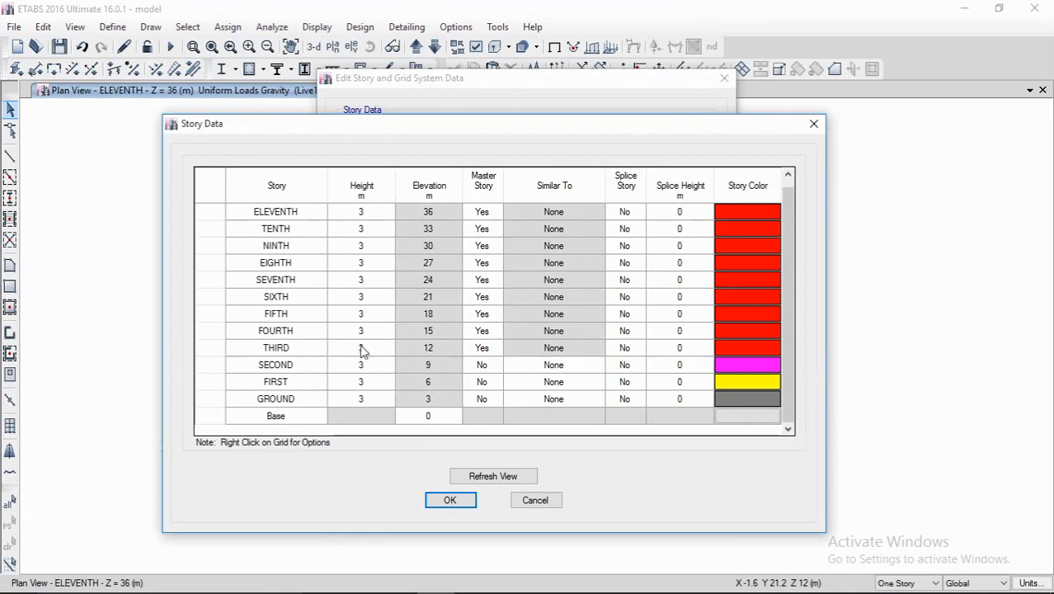
scroll(482, 280, up, 1)
scroll(472, 327, down, 1)
click(480, 381)
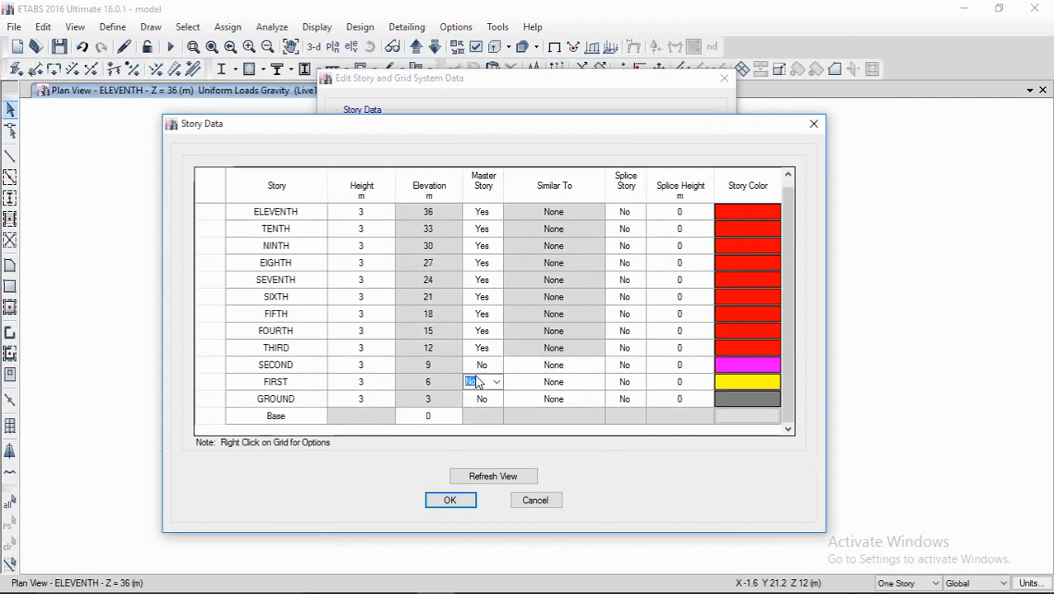
click(497, 382)
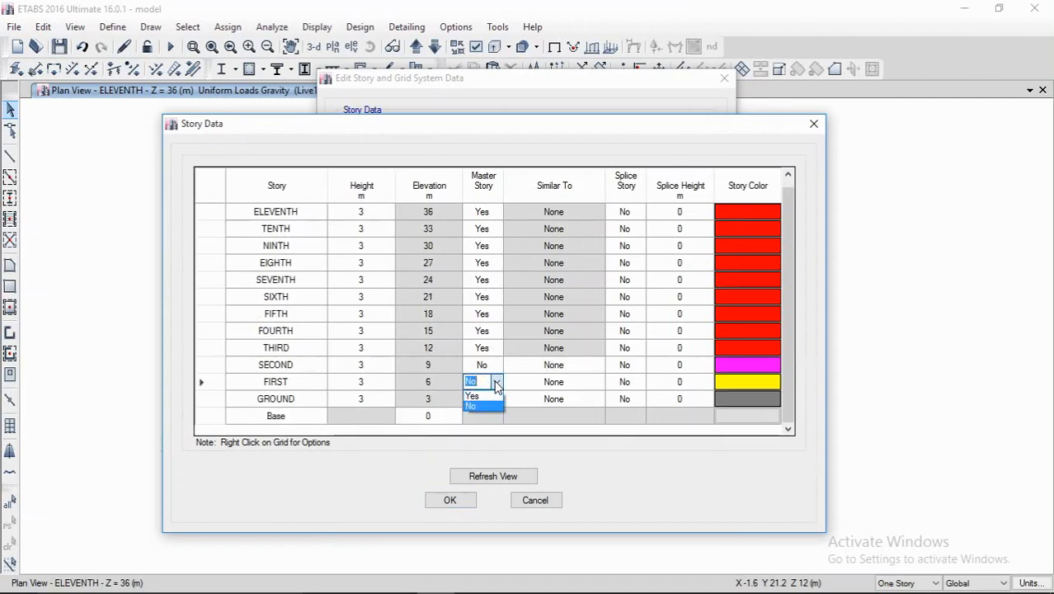
click(497, 381)
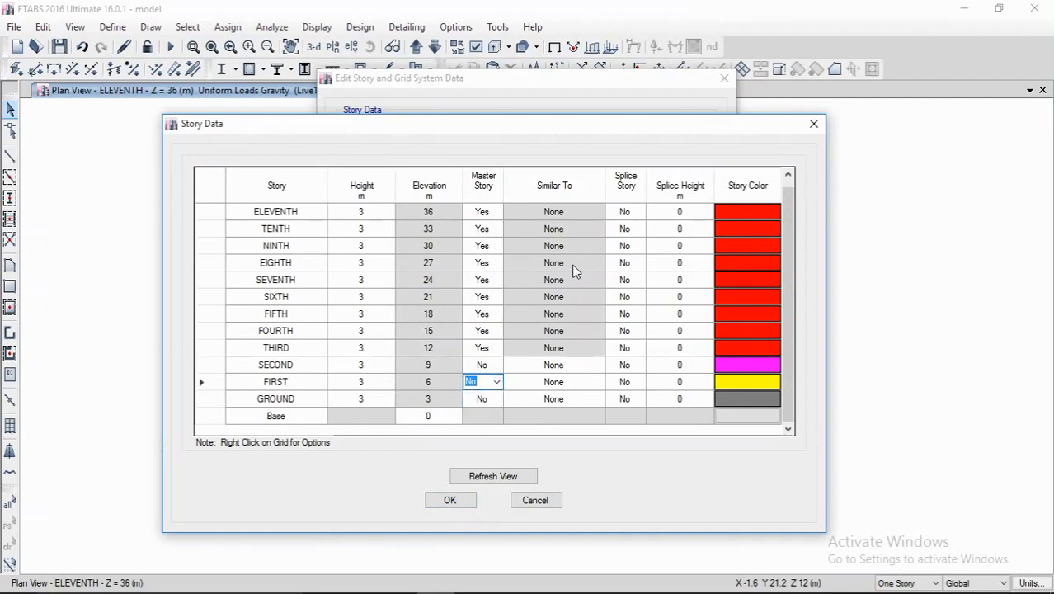
click(497, 382)
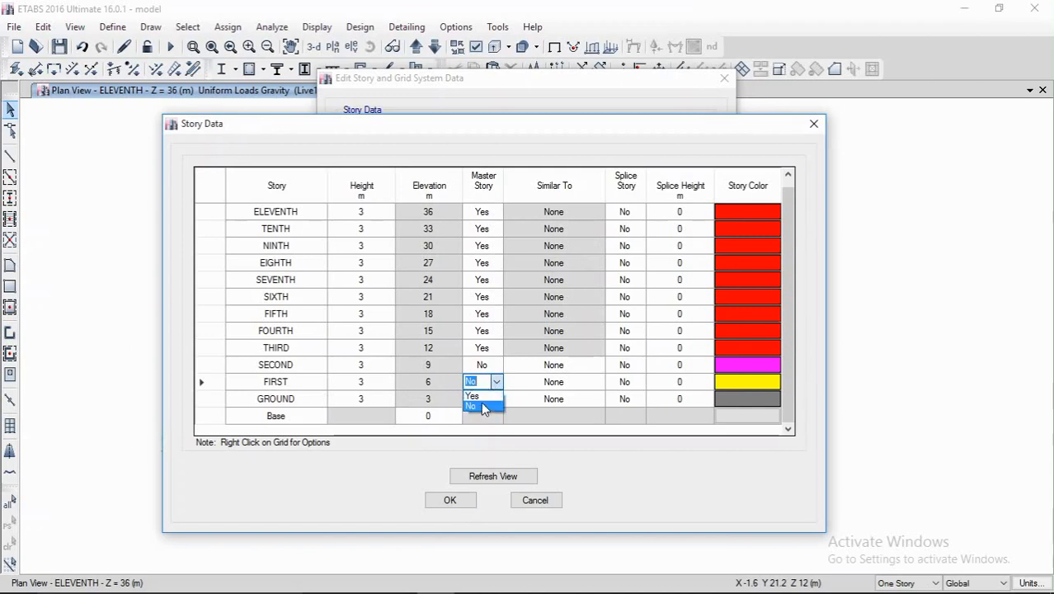
click(494, 400)
click(493, 365)
click(496, 364)
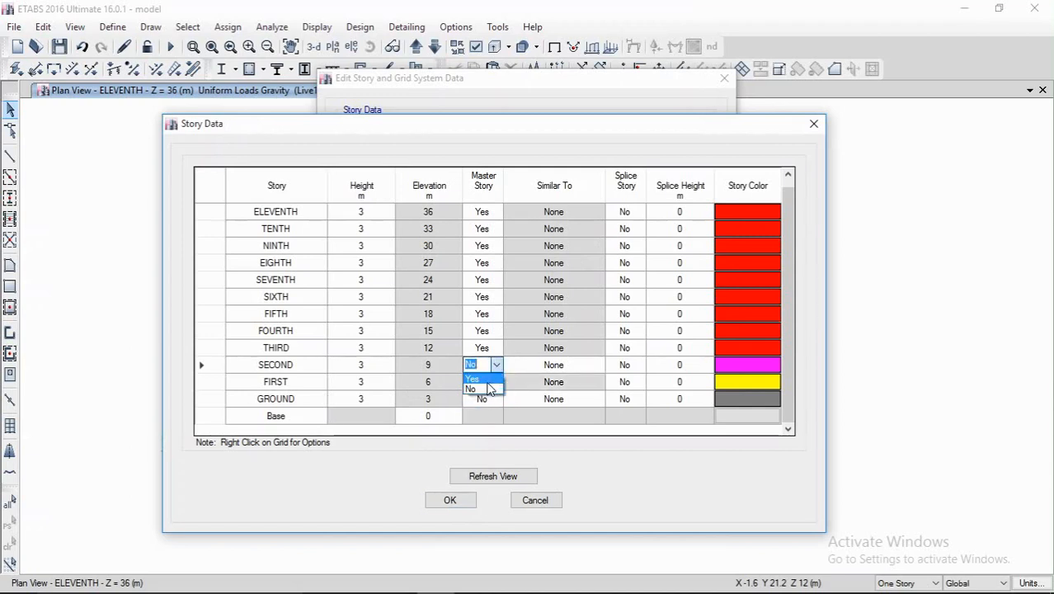
click(493, 382)
Step: Set the Master Story option to No for the THIRD, FOURTH and FIFTH stories
click(493, 347)
click(496, 348)
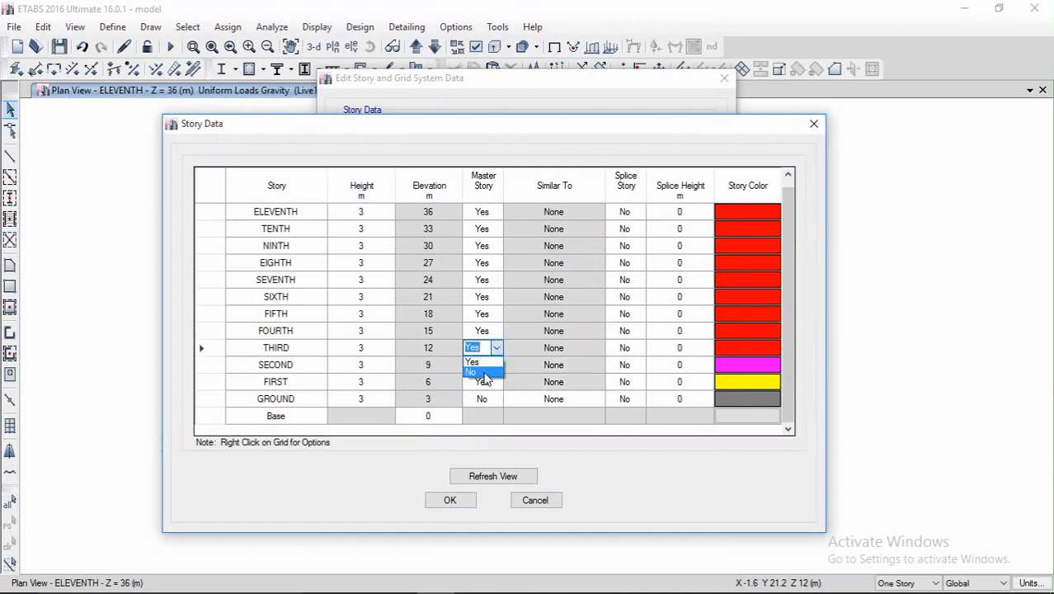
click(489, 357)
click(493, 330)
click(496, 331)
click(489, 340)
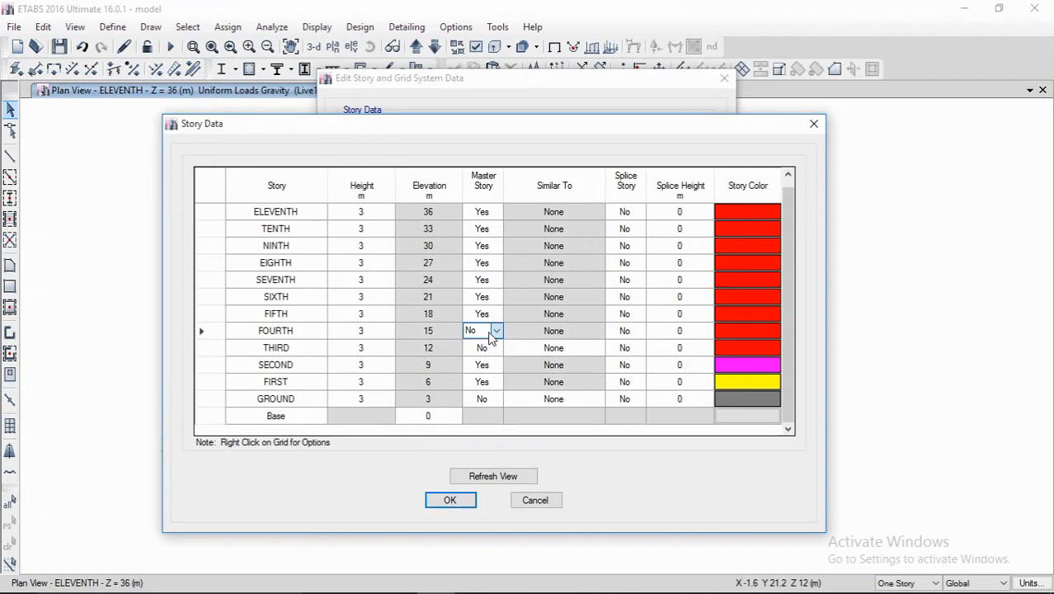
click(493, 313)
click(496, 313)
click(488, 339)
Step: Set the Master Story option to No for the SIXTH, SEVENTH and EIGHTH stories
click(494, 296)
click(497, 297)
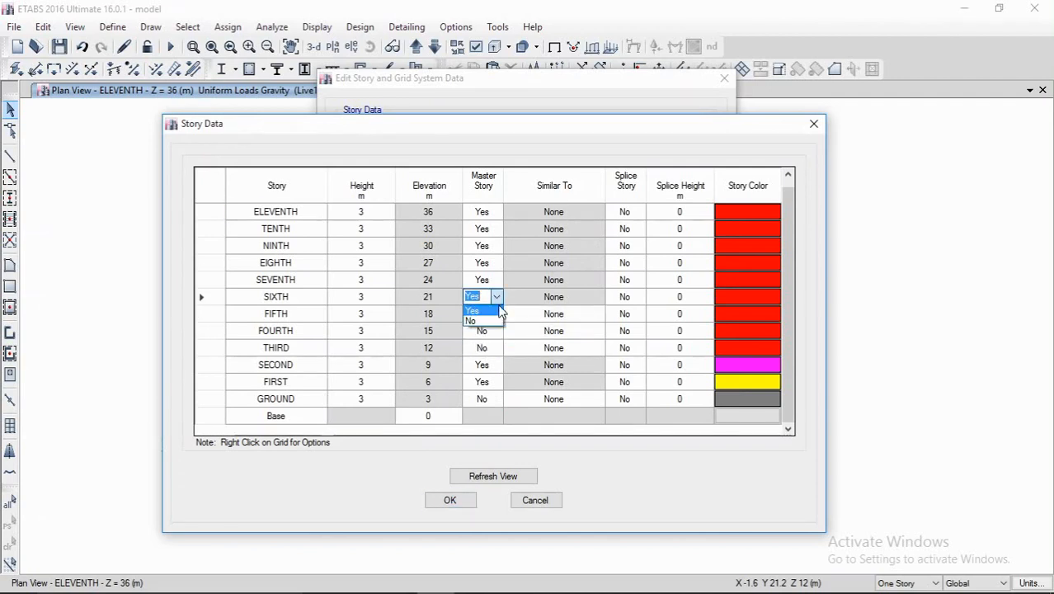
click(489, 321)
click(493, 279)
click(496, 280)
click(486, 305)
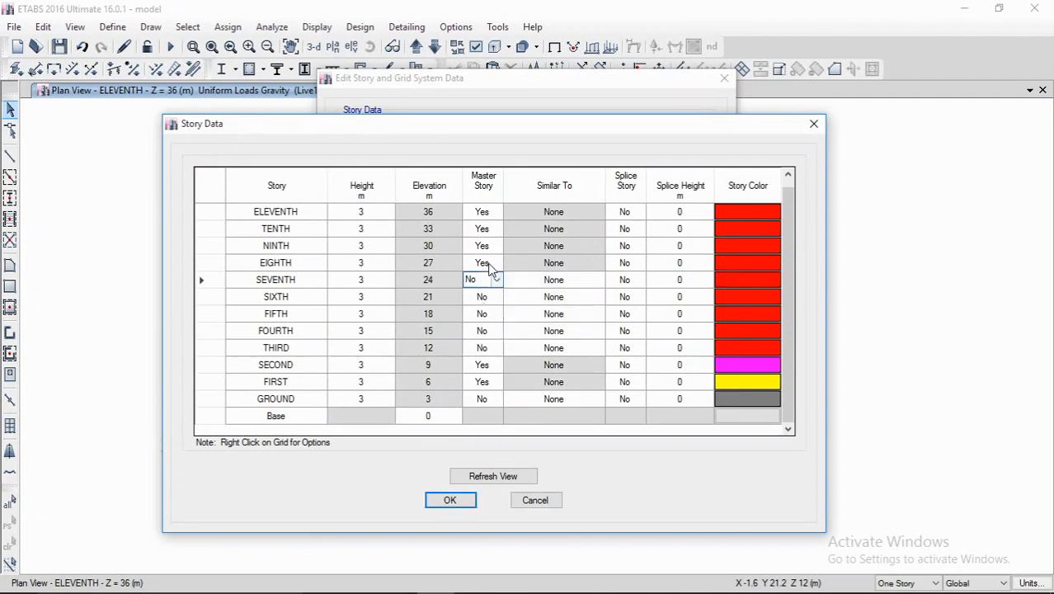
click(493, 262)
click(496, 263)
click(485, 278)
Step: Set the Master Story option to No for the NINTH, TENTH and ELEVENTH stories
click(493, 246)
click(496, 246)
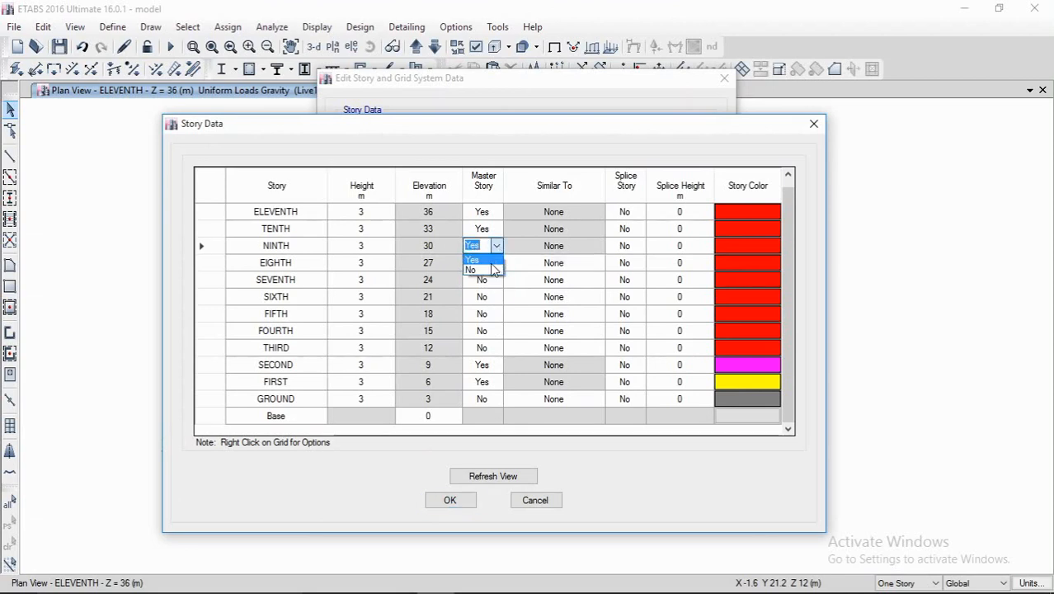
click(490, 260)
click(487, 229)
click(497, 229)
click(482, 249)
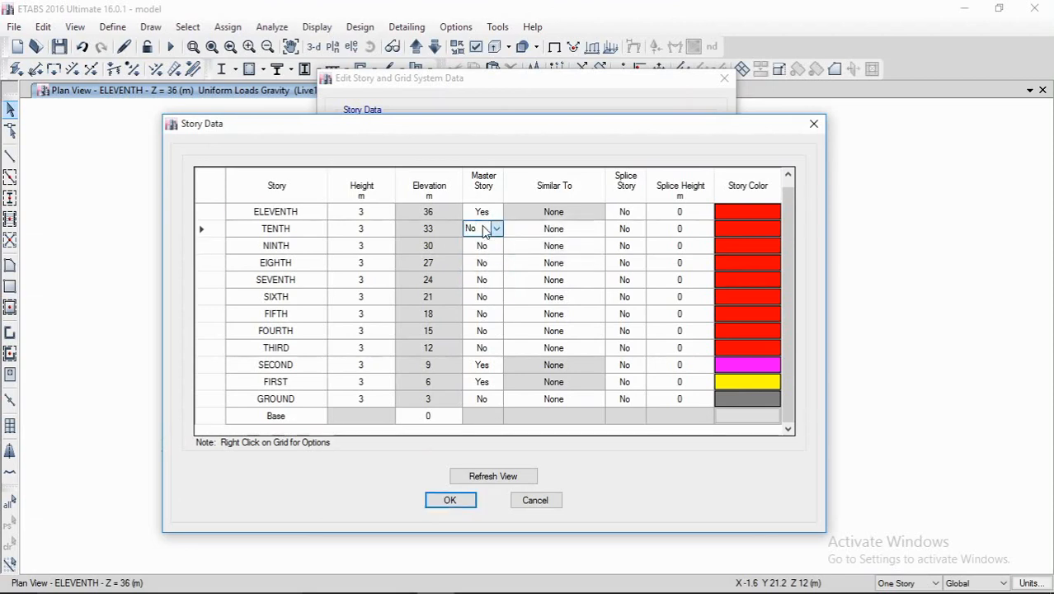
click(490, 212)
click(497, 212)
click(484, 238)
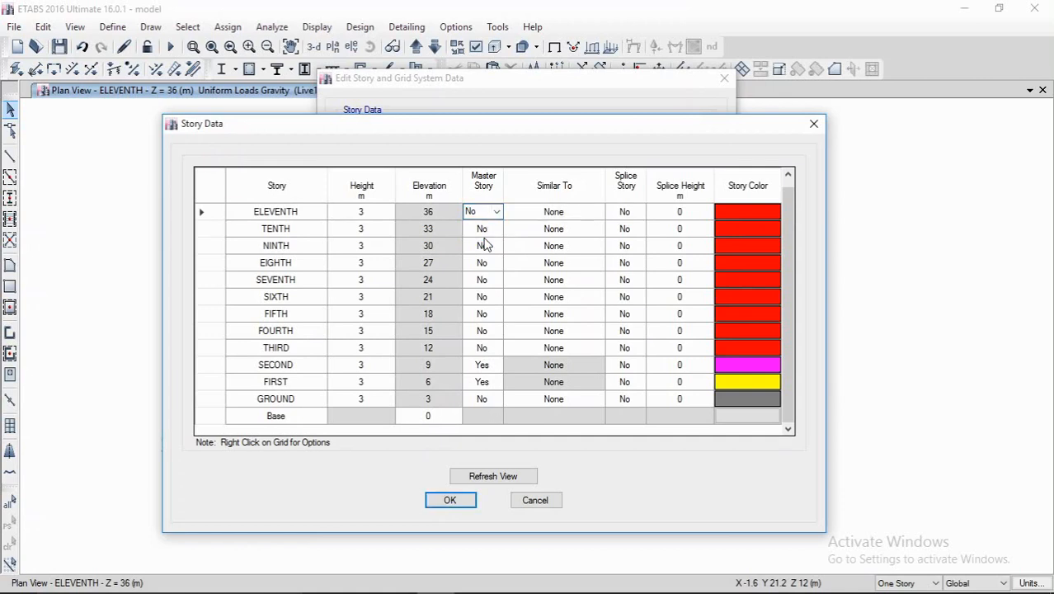
Step: Try to set the Master Story option to No for the story above ELEVENTH
click(491, 215)
click(496, 214)
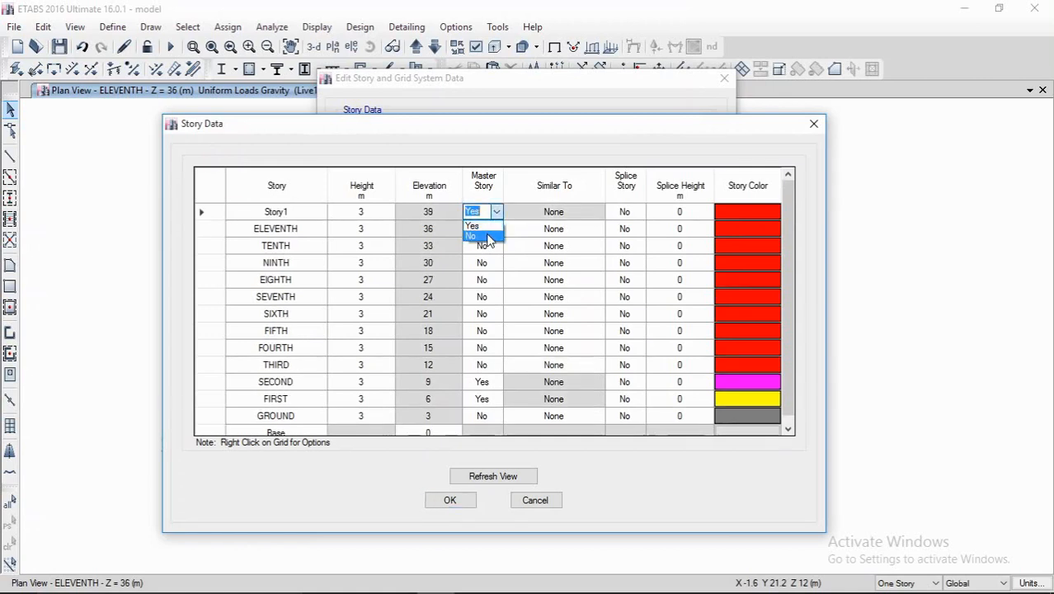
click(486, 237)
Step: Rename the story above ELEVENTH as ROOF
click(321, 214)
text(R)
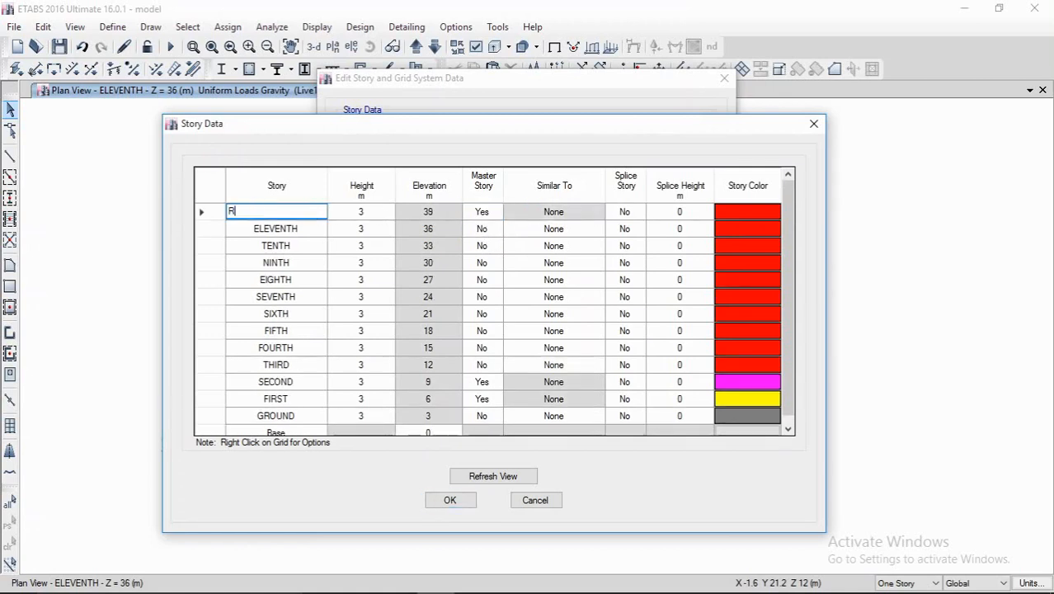
text(OOF)
click(301, 262)
click(308, 312)
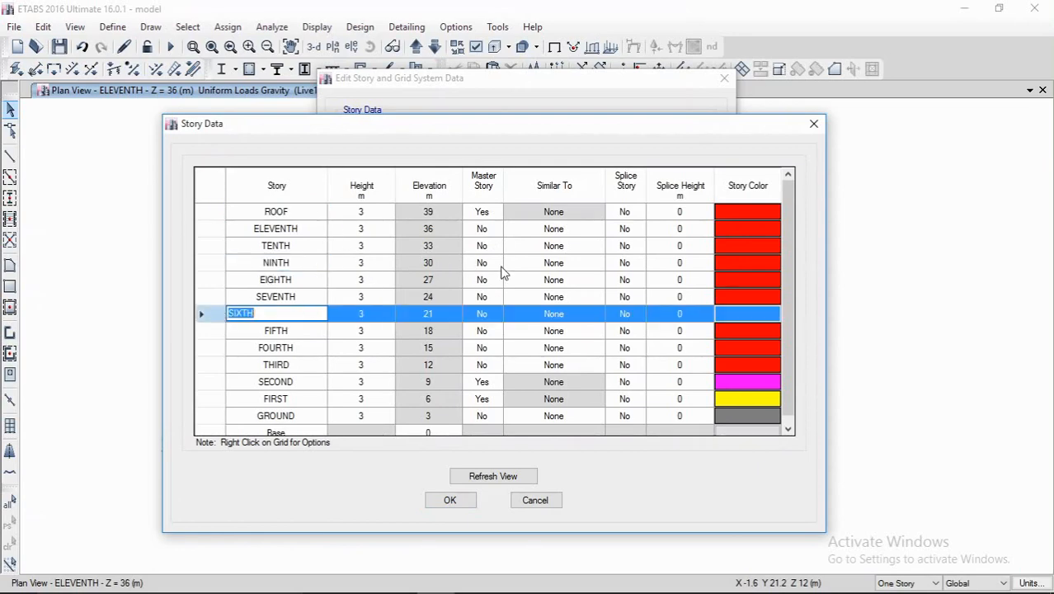
Step: Check which stories are offered as Similar To choices for the THIRD story
click(554, 246)
scroll(570, 277, down, 1)
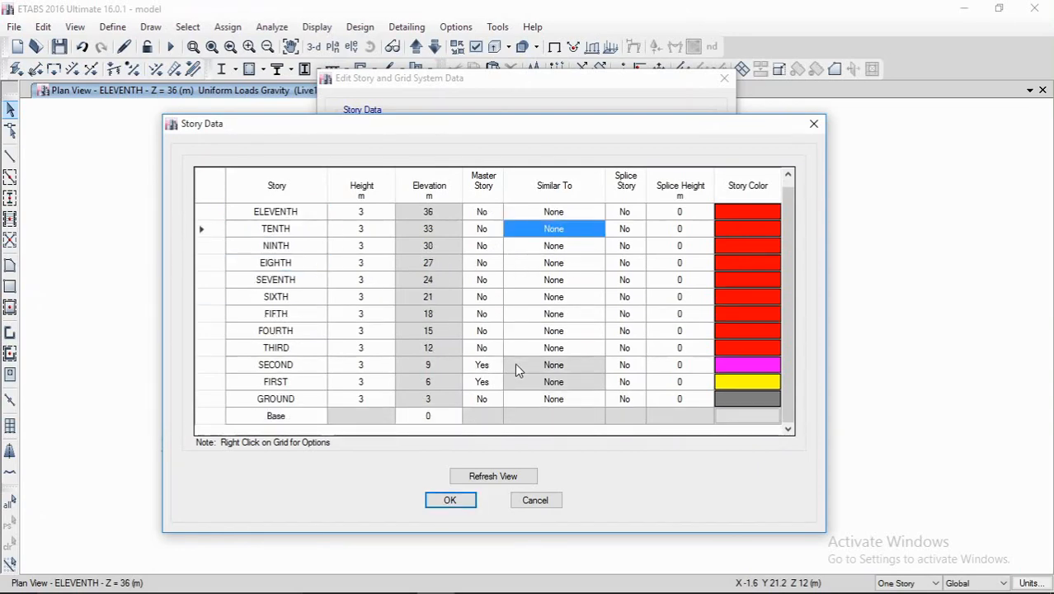
click(554, 347)
click(599, 350)
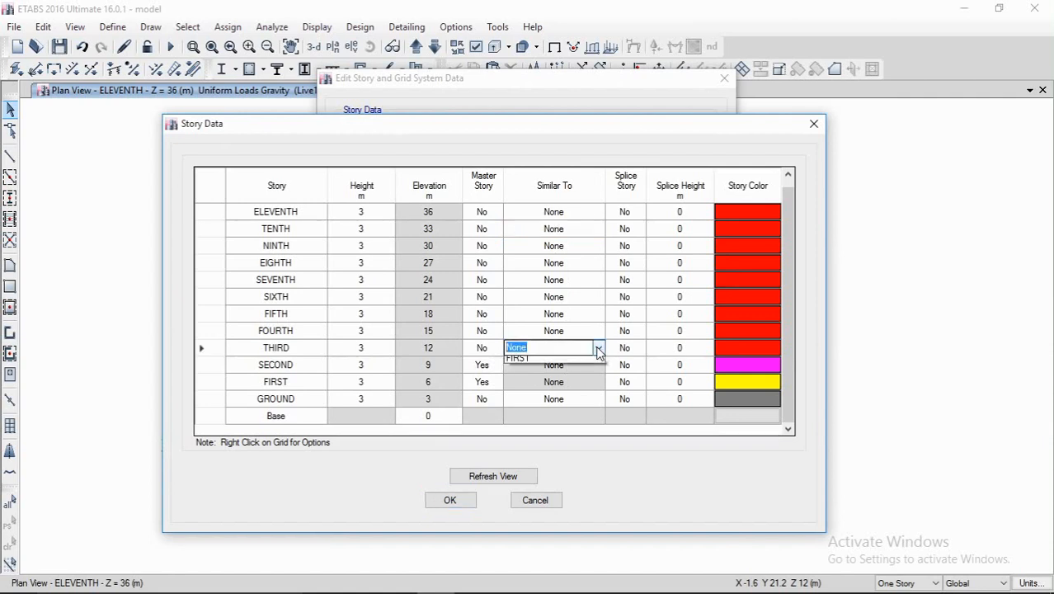
click(599, 350)
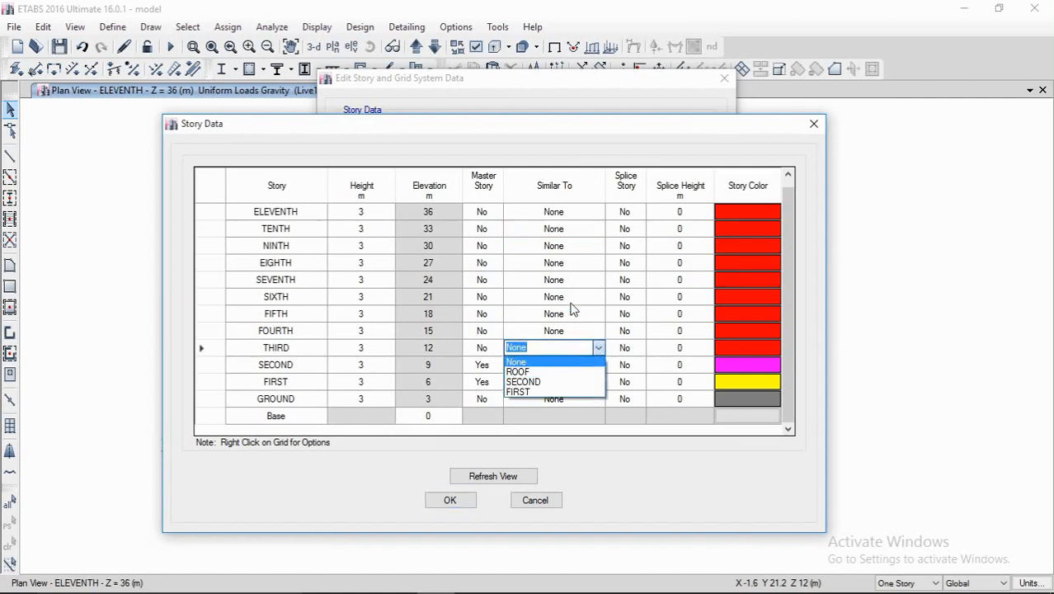
Step: Set the Master Story option to No for the ROOF story
scroll(508, 240, up, 1)
click(553, 212)
click(481, 212)
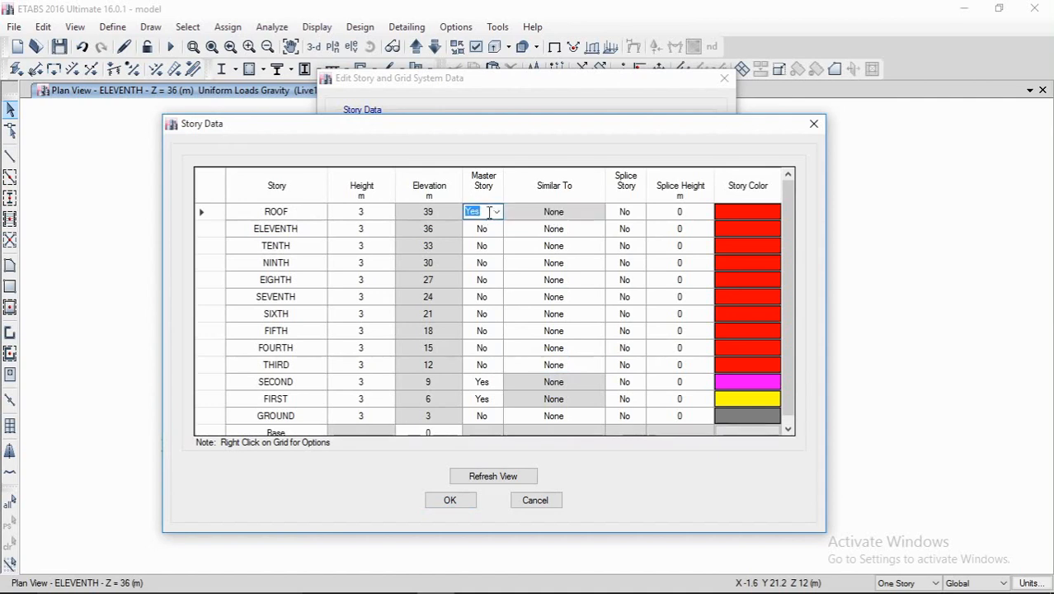
click(482, 212)
click(471, 236)
Step: Open the Similar To choices for the THIRD story
click(564, 364)
scroll(562, 365, down, 1)
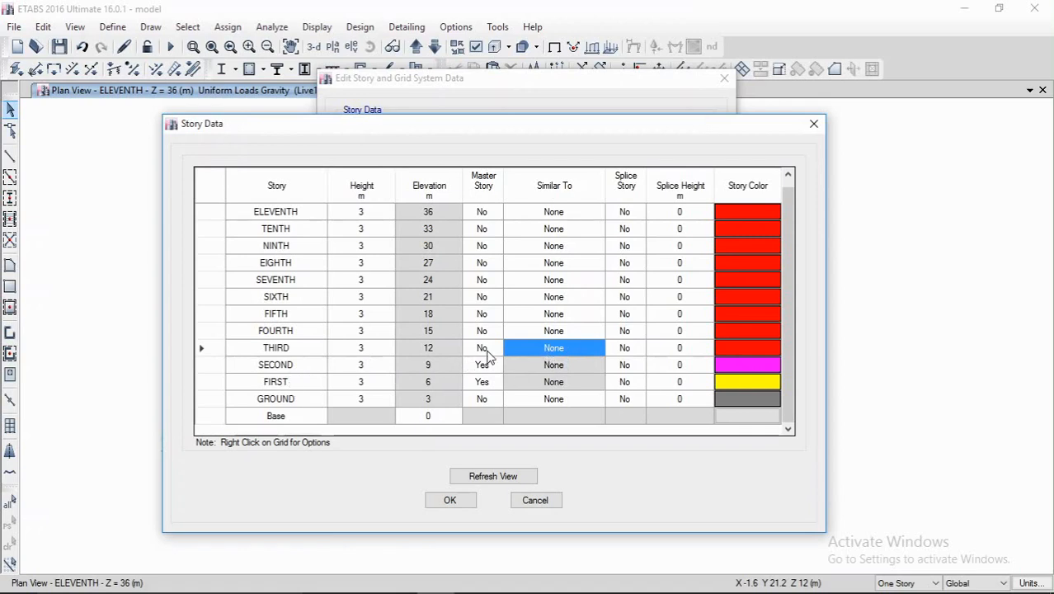
click(528, 347)
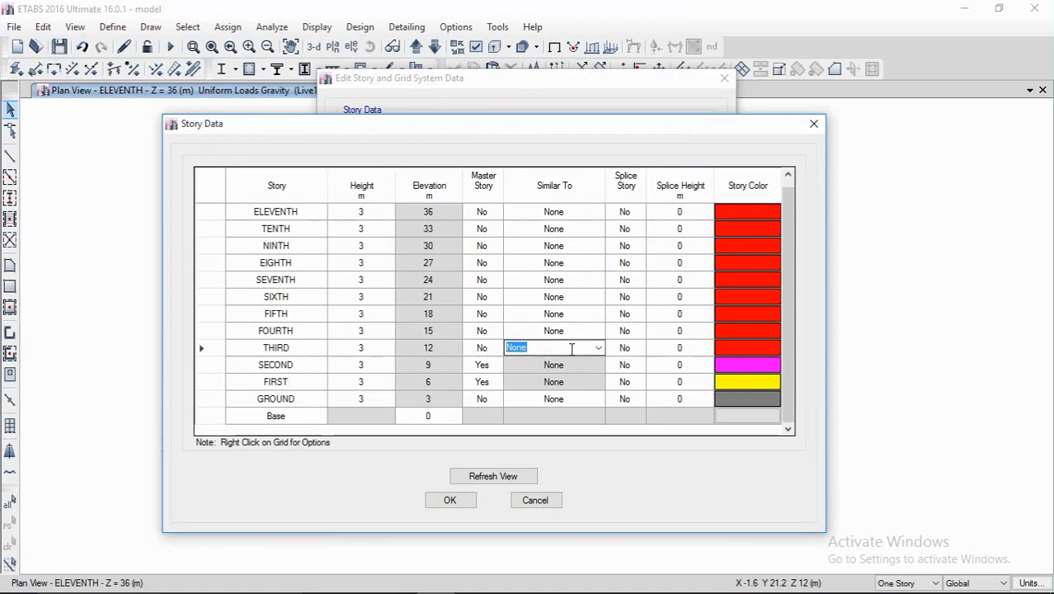
click(599, 349)
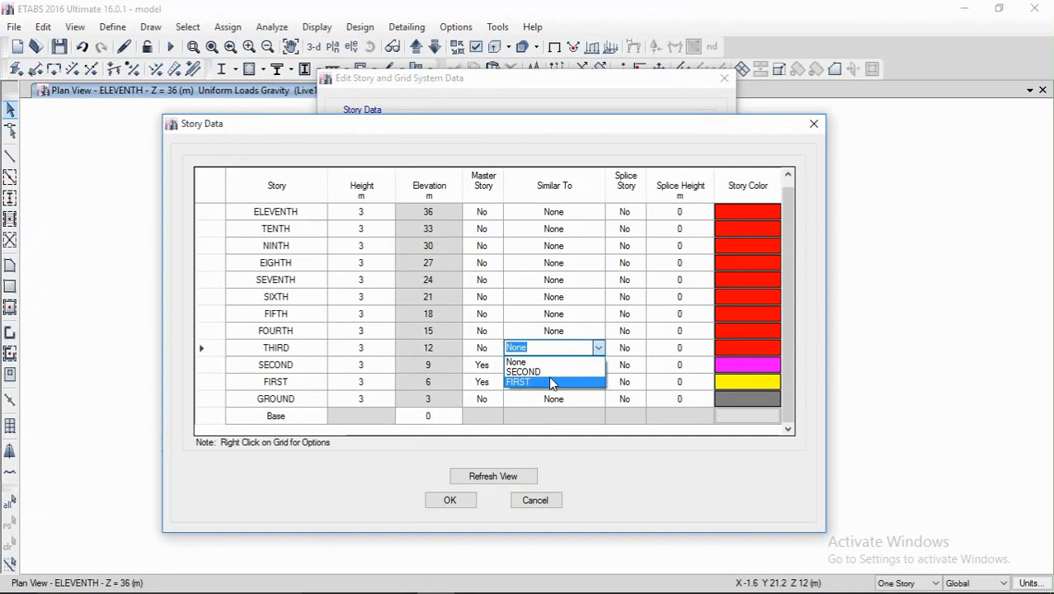
Step: In the story data, make THIRD similar to FIRST, FOURTH similar to SECOND, and FIFTH similar to FIRST
click(551, 379)
click(569, 330)
click(599, 331)
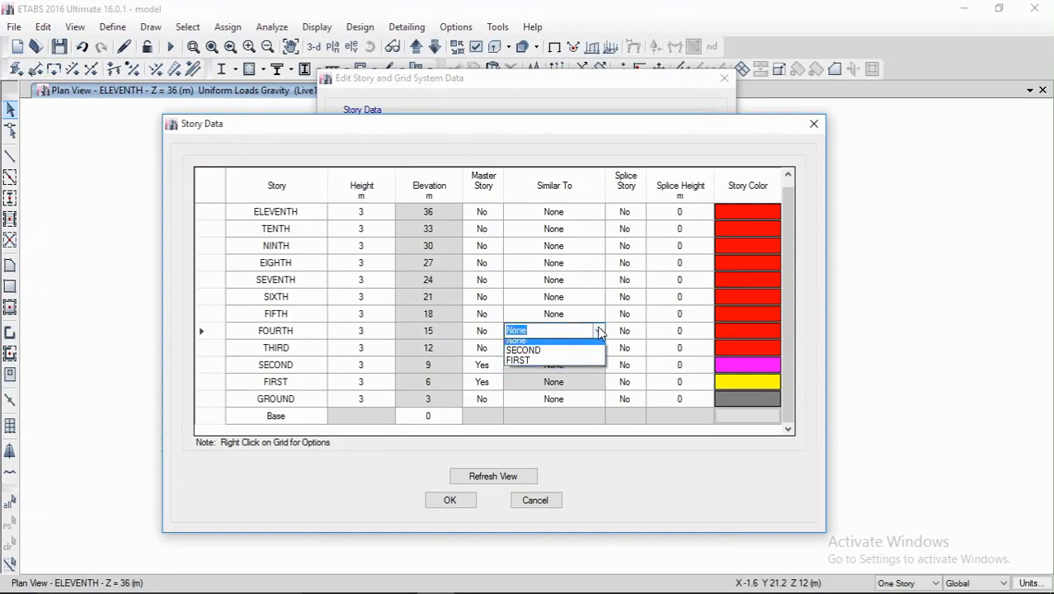
click(556, 356)
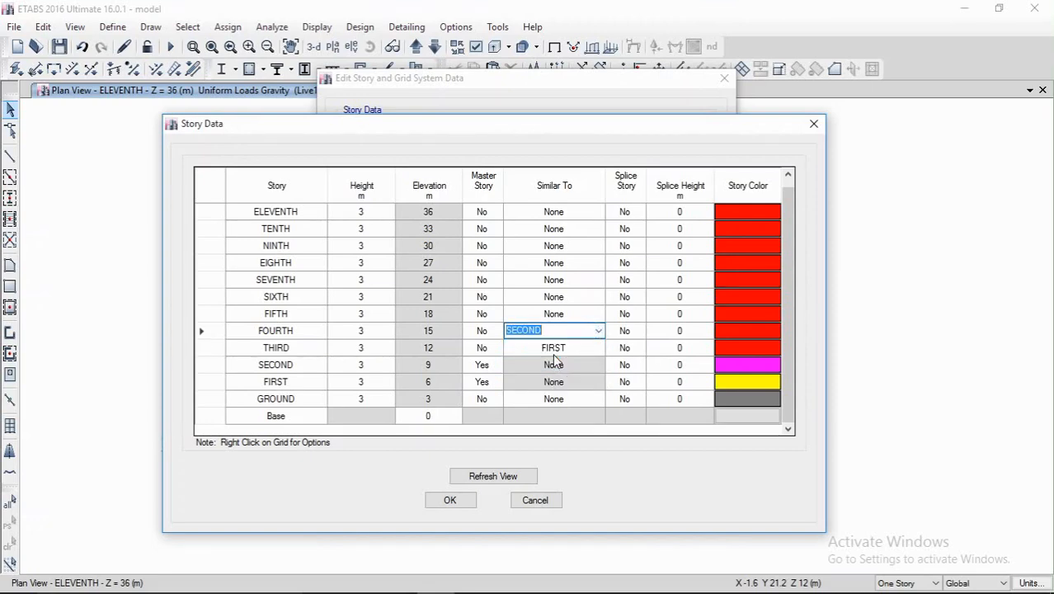
click(569, 313)
click(599, 314)
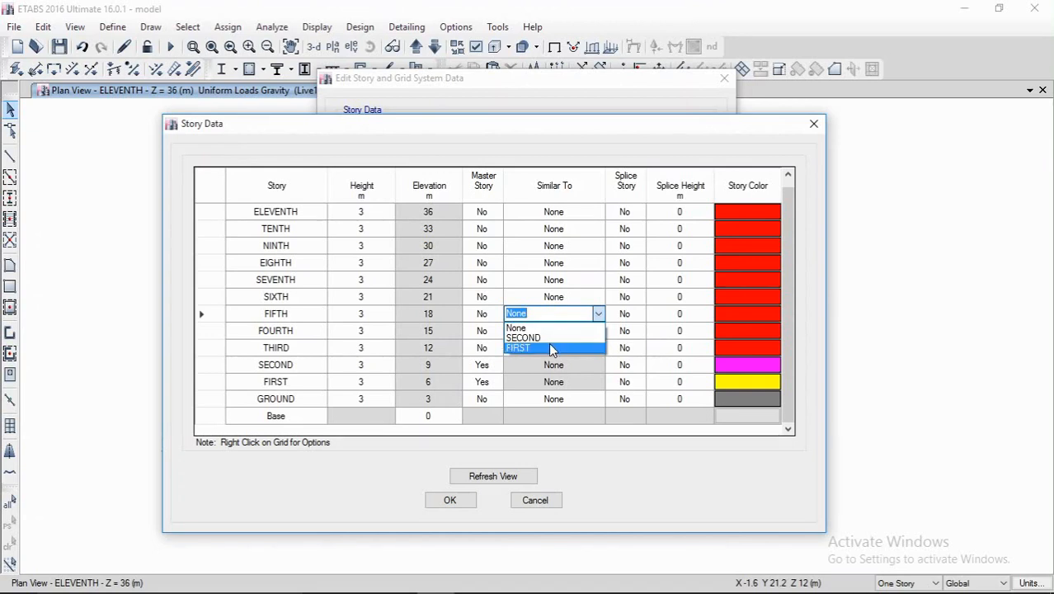
click(551, 348)
Step: Make the SIXTH story similar to SECOND and the SEVENTH story similar to FIRST
click(569, 296)
click(599, 296)
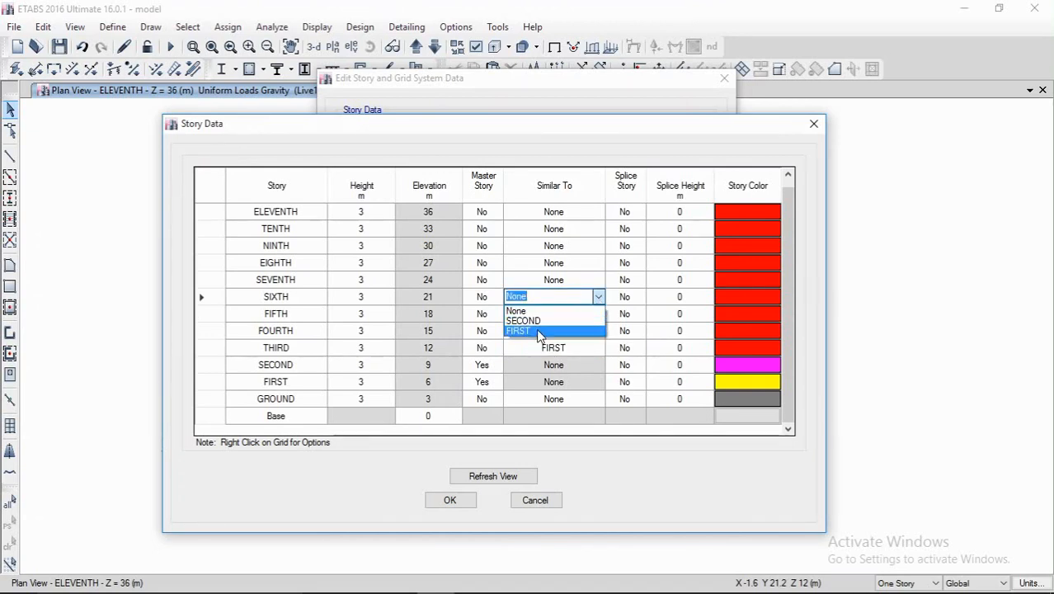
click(528, 320)
click(569, 280)
click(599, 279)
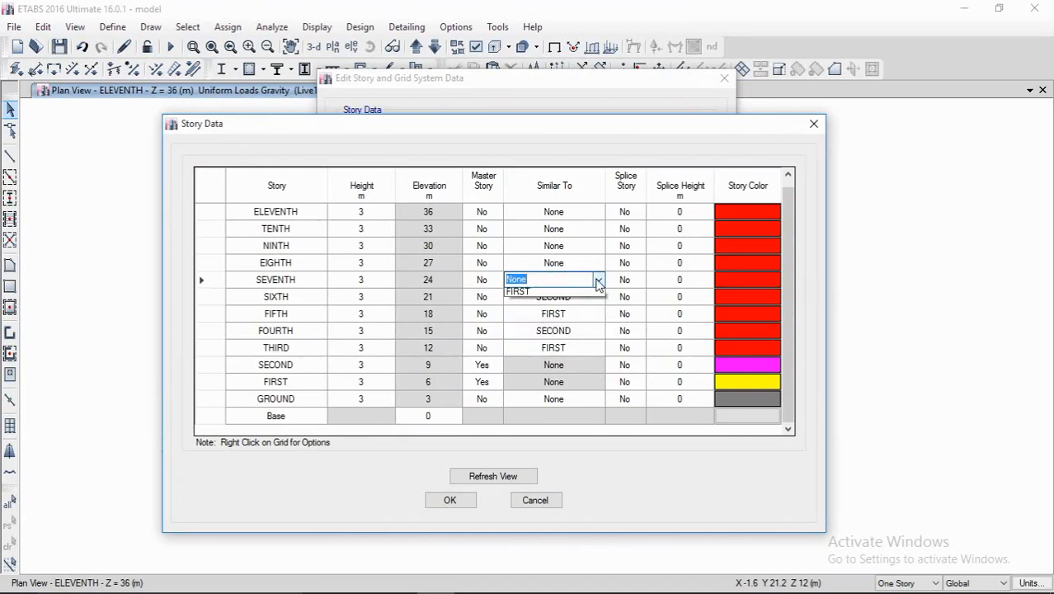
click(565, 313)
Step: Make the EIGHTH story similar to SECOND and the NINTH story similar to FIRST
click(574, 265)
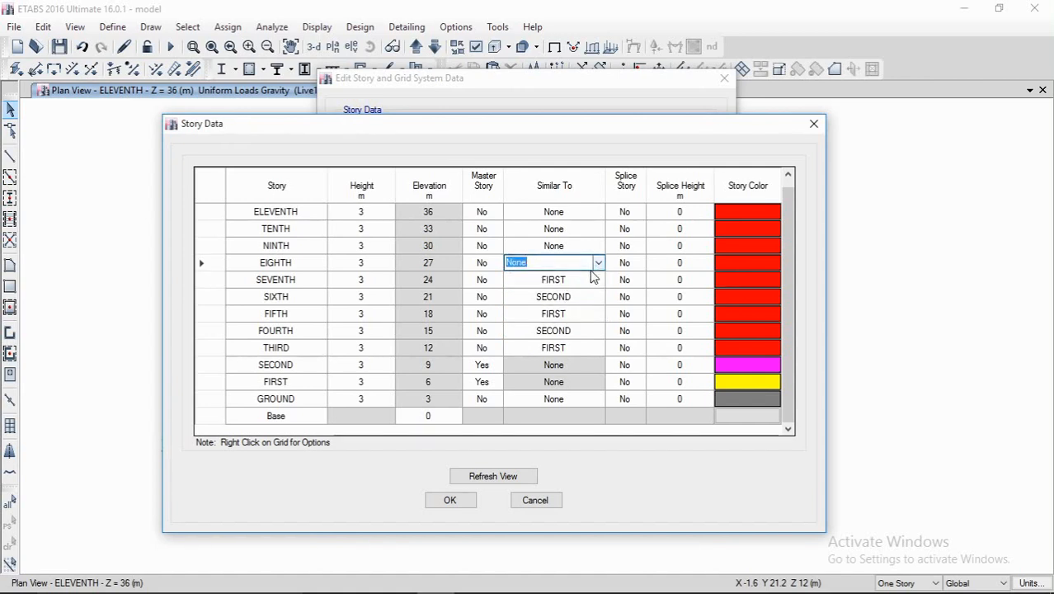
click(599, 262)
click(558, 288)
click(569, 245)
click(599, 246)
click(538, 275)
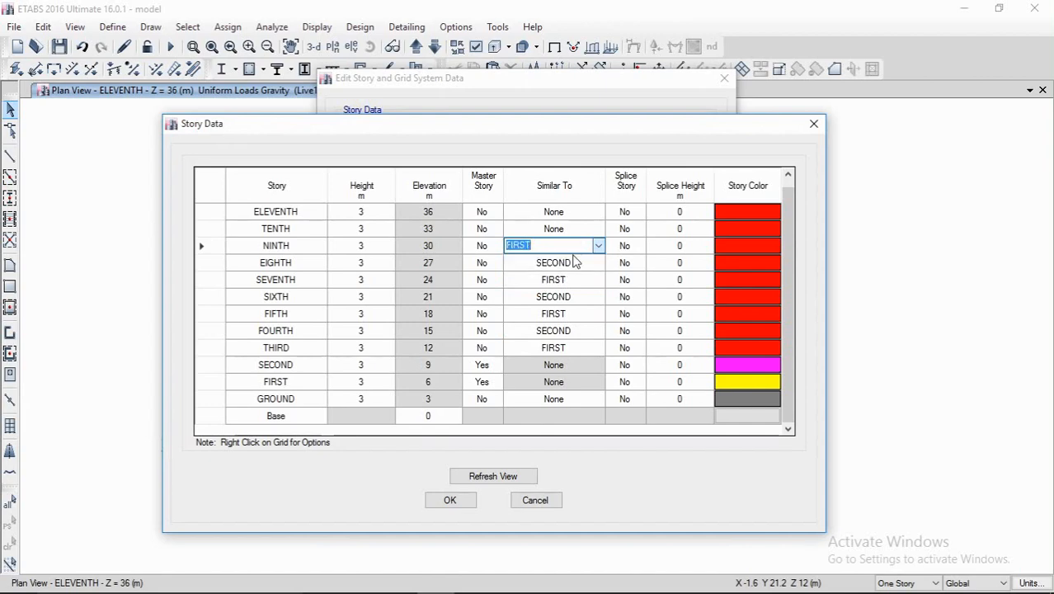
Step: Make the TENTH story similar to SECOND and the ELEVENTH story similar to FIRST
click(573, 229)
click(599, 229)
click(574, 250)
click(599, 212)
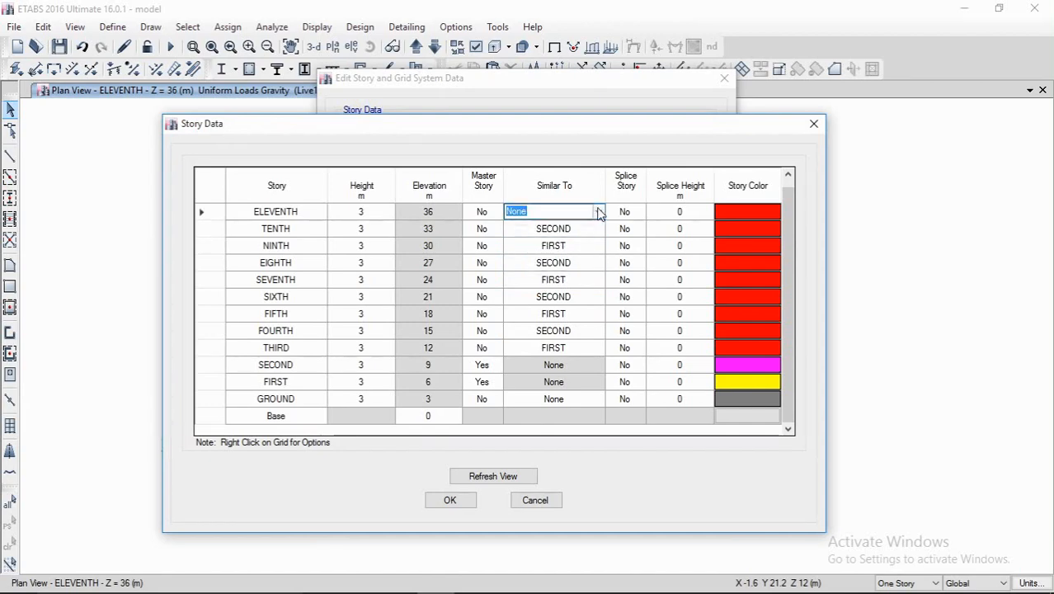
click(599, 212)
click(585, 245)
Step: Leave the ROOF story's Similar To setting at None and accept the story data and grid system edits
scroll(583, 247, up, 1)
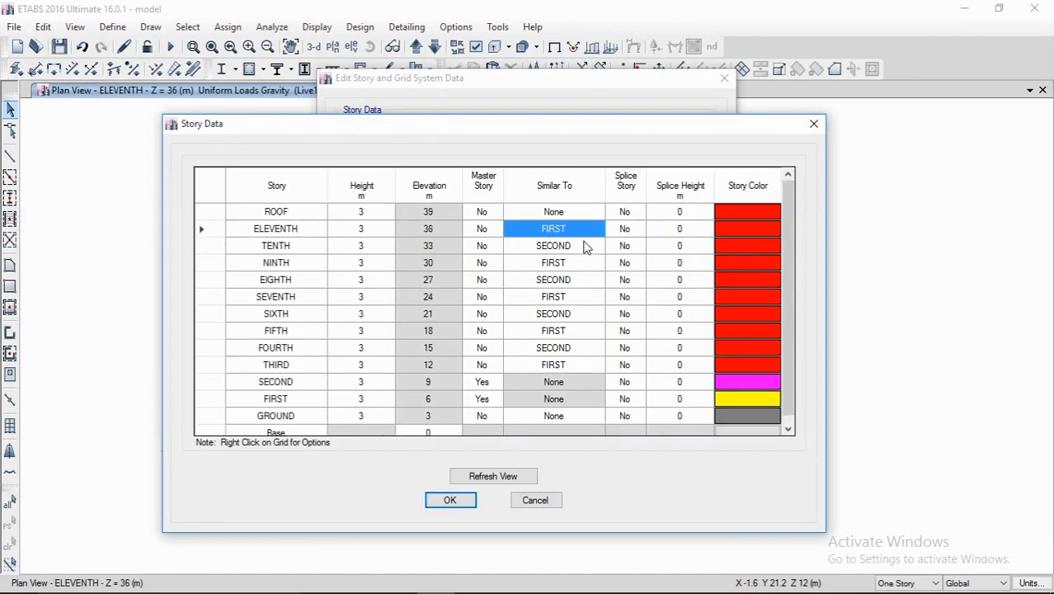
click(580, 212)
click(599, 211)
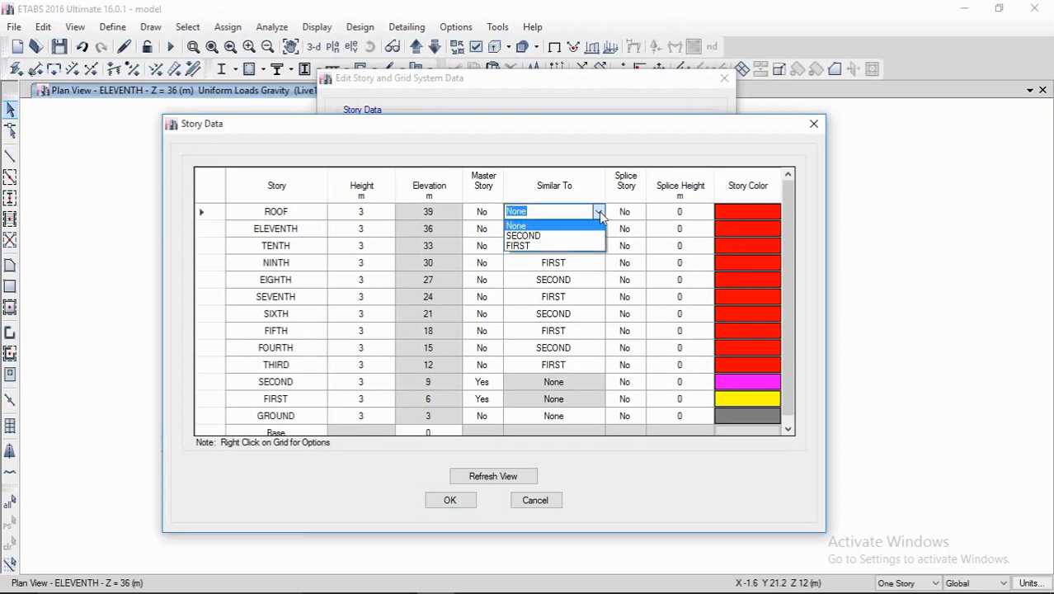
click(599, 211)
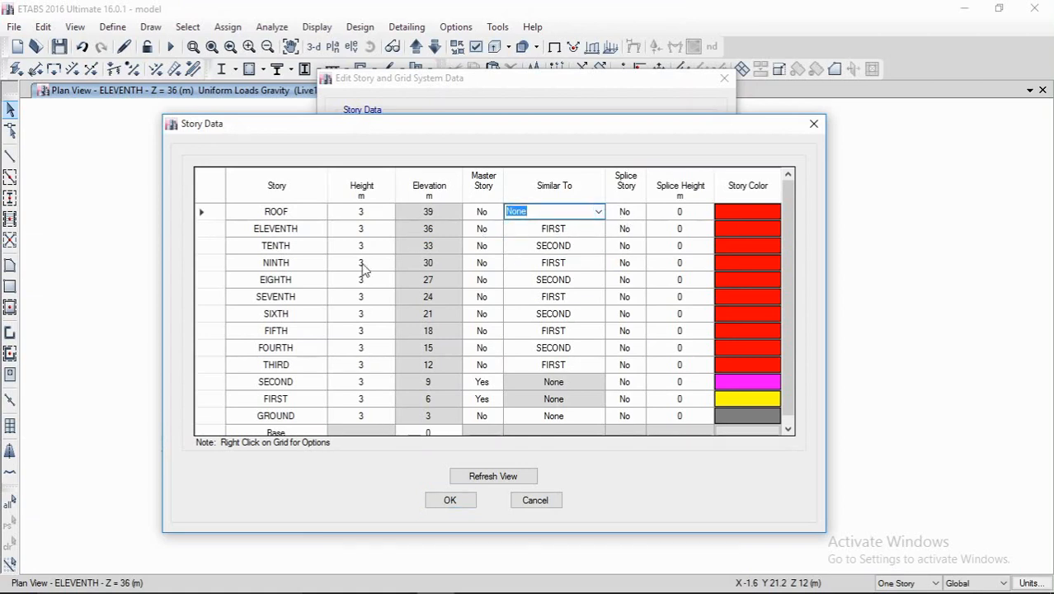
click(299, 248)
click(533, 282)
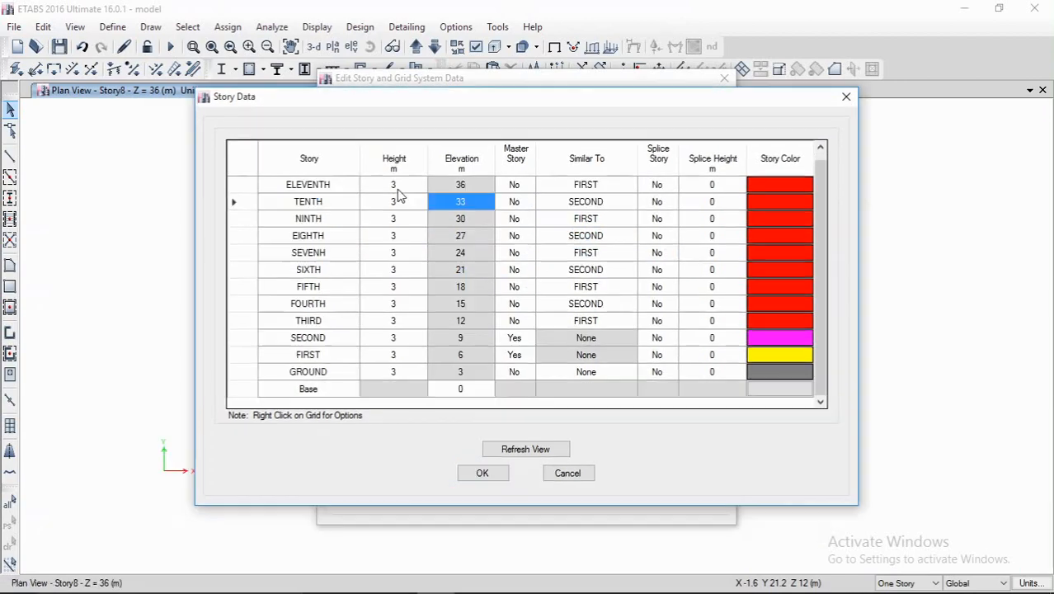
scroll(356, 217, up, 1)
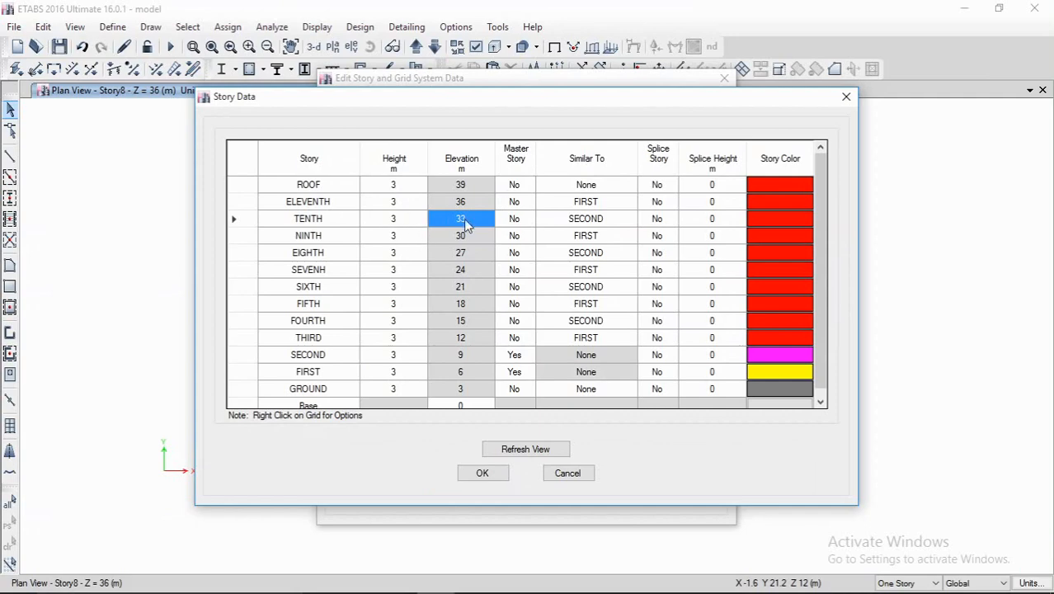
scroll(475, 284, down, 1)
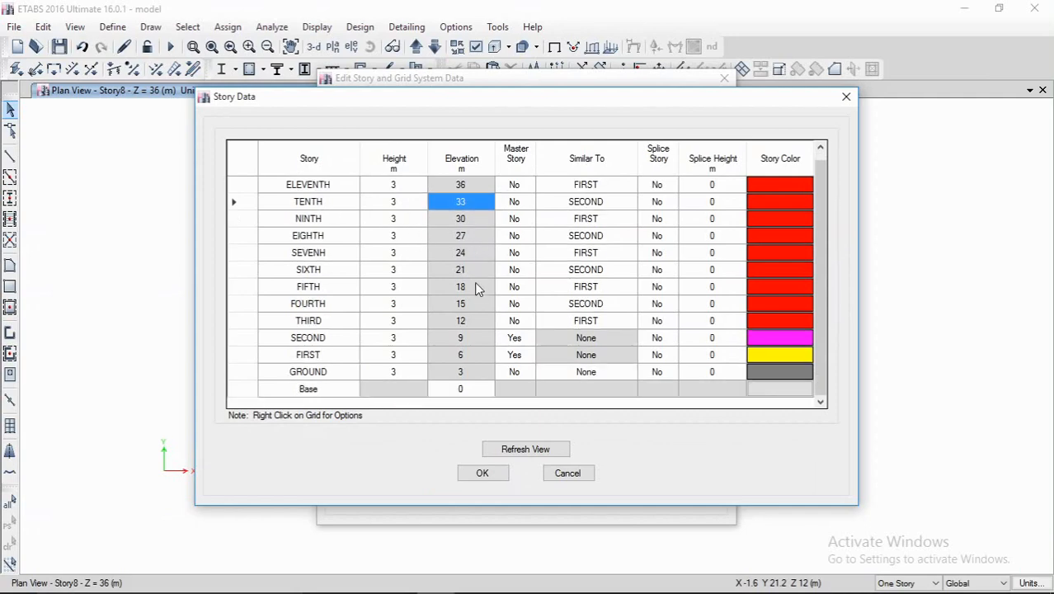
click(482, 474)
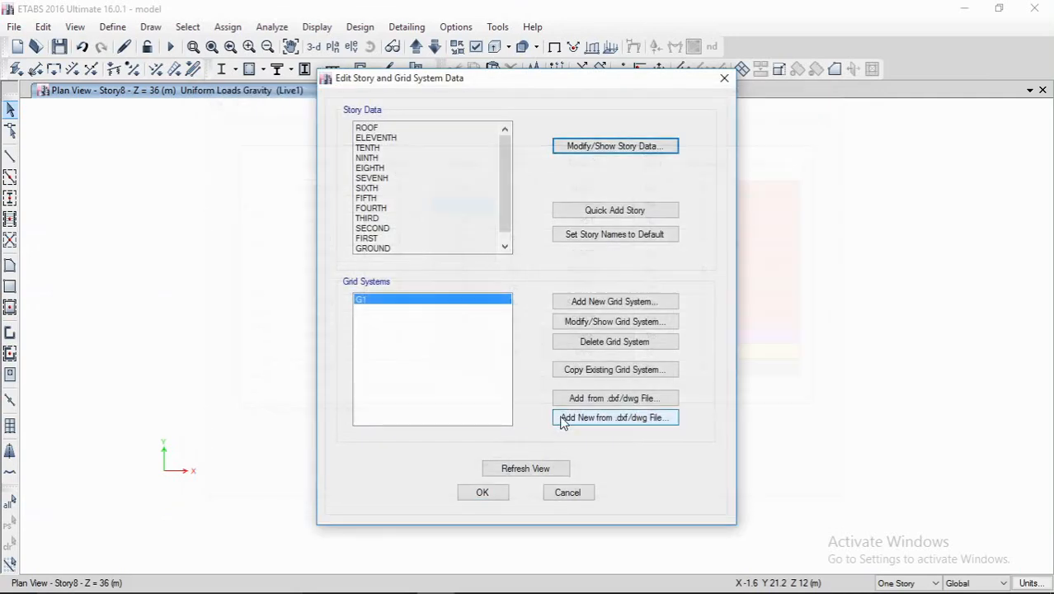
click(487, 491)
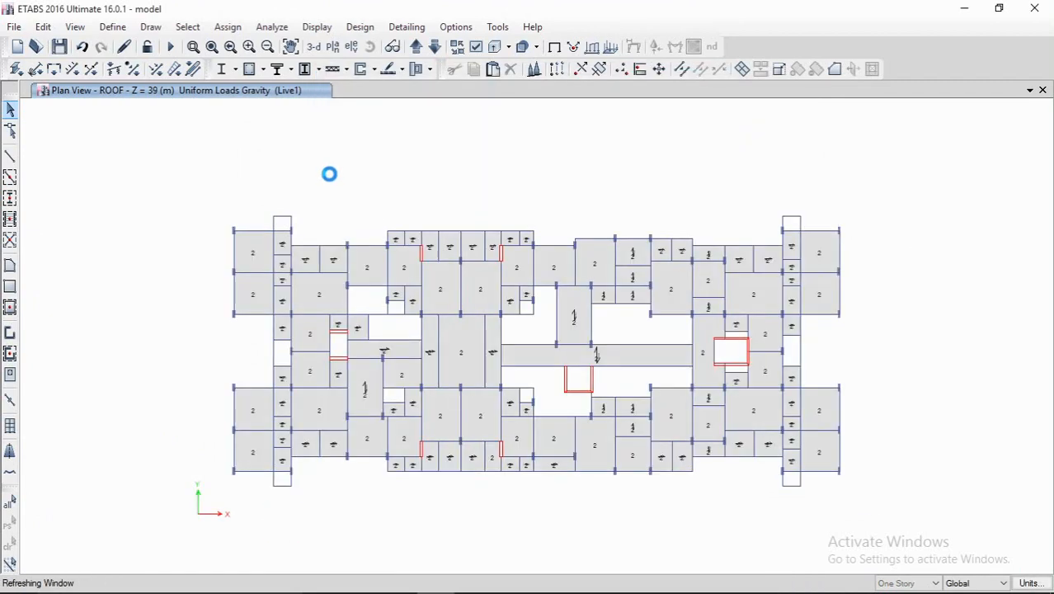
Step: Step through the story plans to FIRST and inspect the whole building in the default 3D view
click(418, 50)
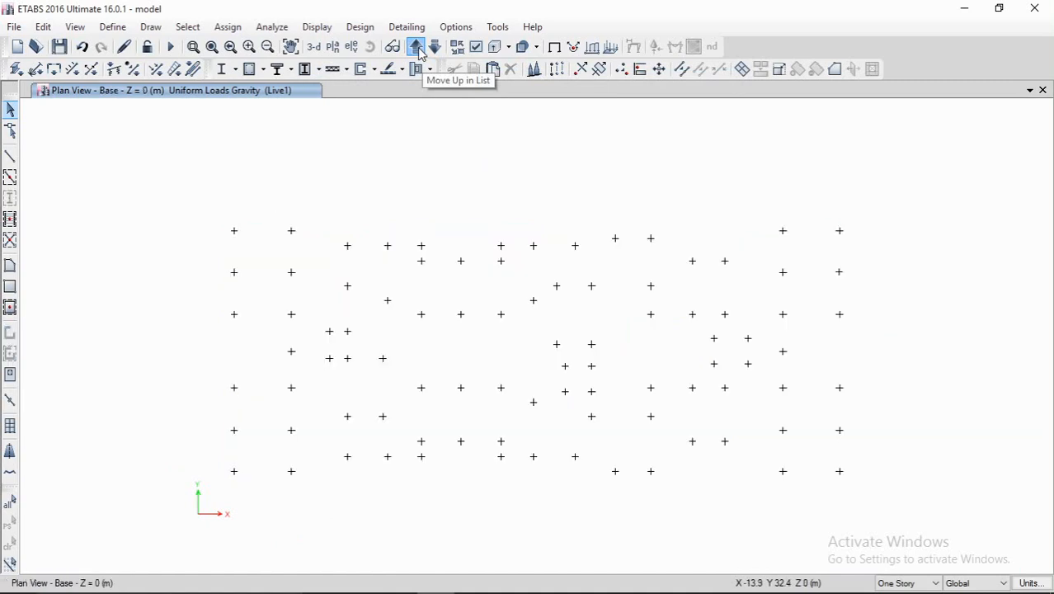
click(418, 48)
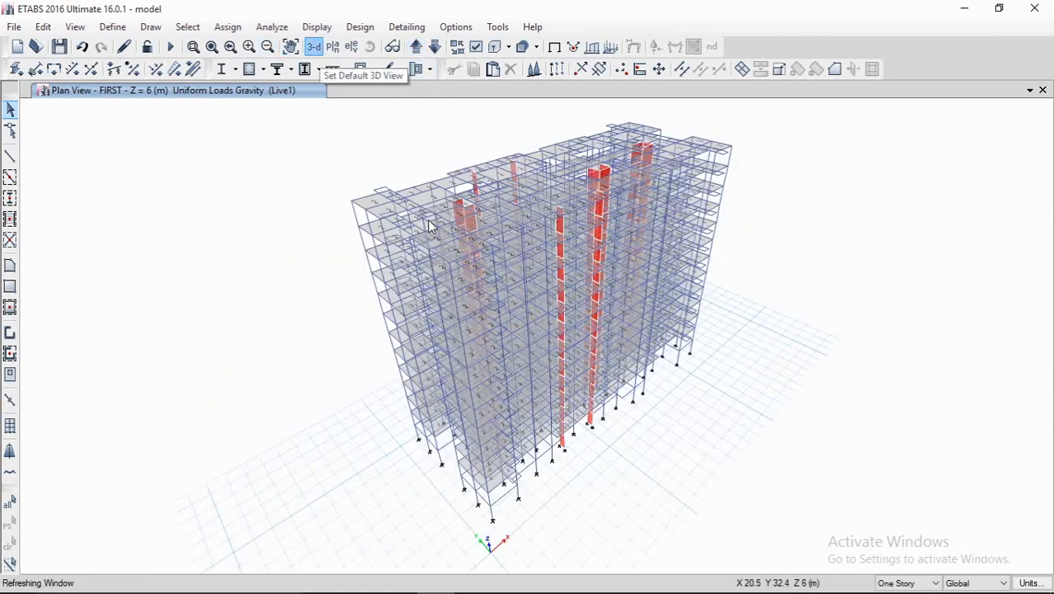
middle_drag(350, 264, 306, 242)
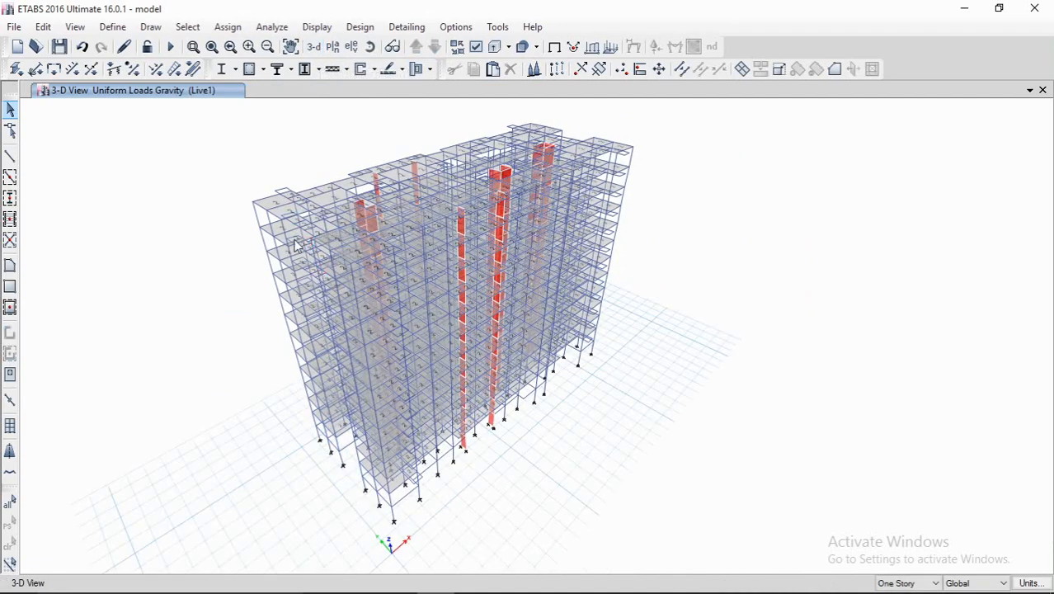
mouse_move(314, 289)
middle_down()
mouse_move(302, 273)
mouse_move(311, 240)
middle_up()
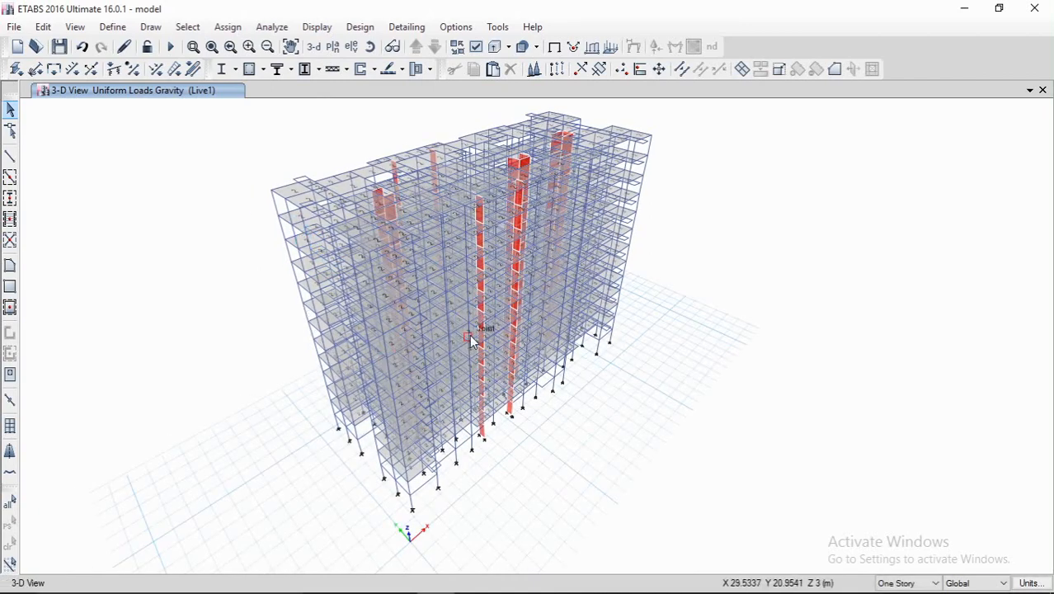
mouse_move(471, 342)
shift+middle_down()
mouse_move(462, 335)
mouse_move(452, 203)
shift+middle_up()
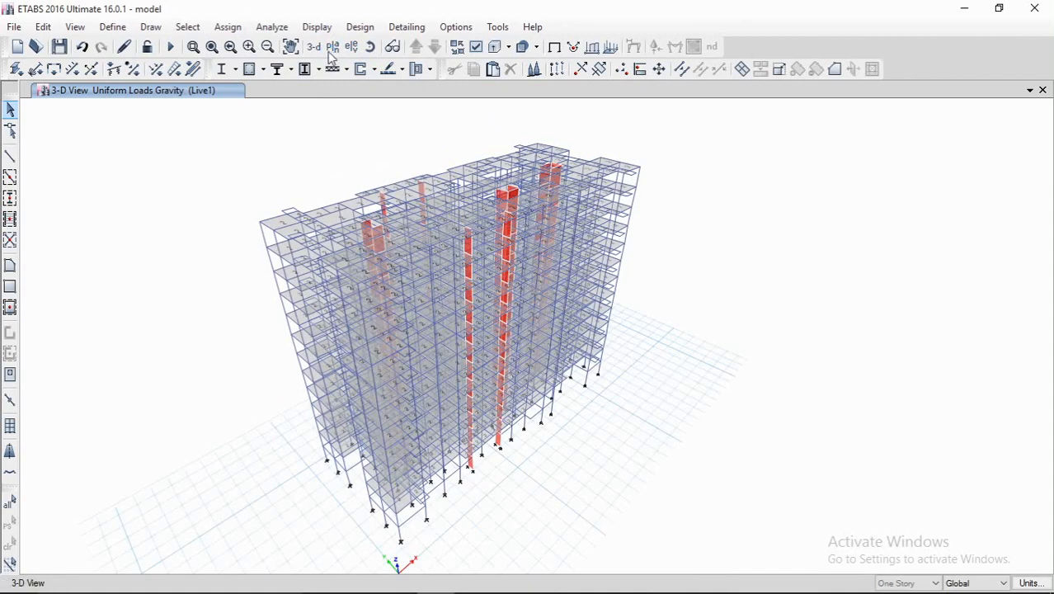
Step: Display the plan view of the FIRST story level
click(334, 46)
click(449, 361)
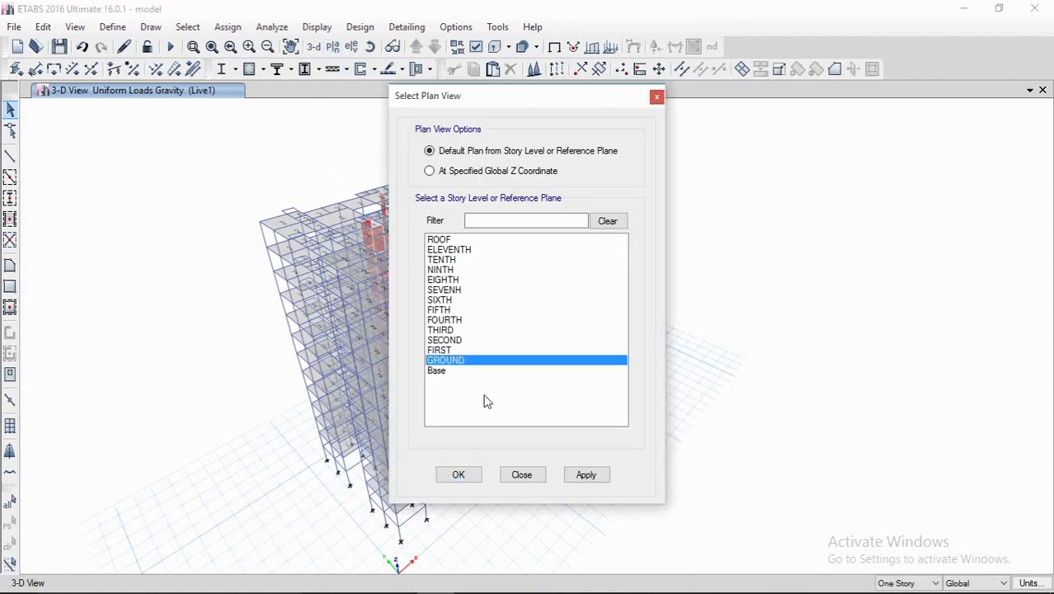
click(450, 351)
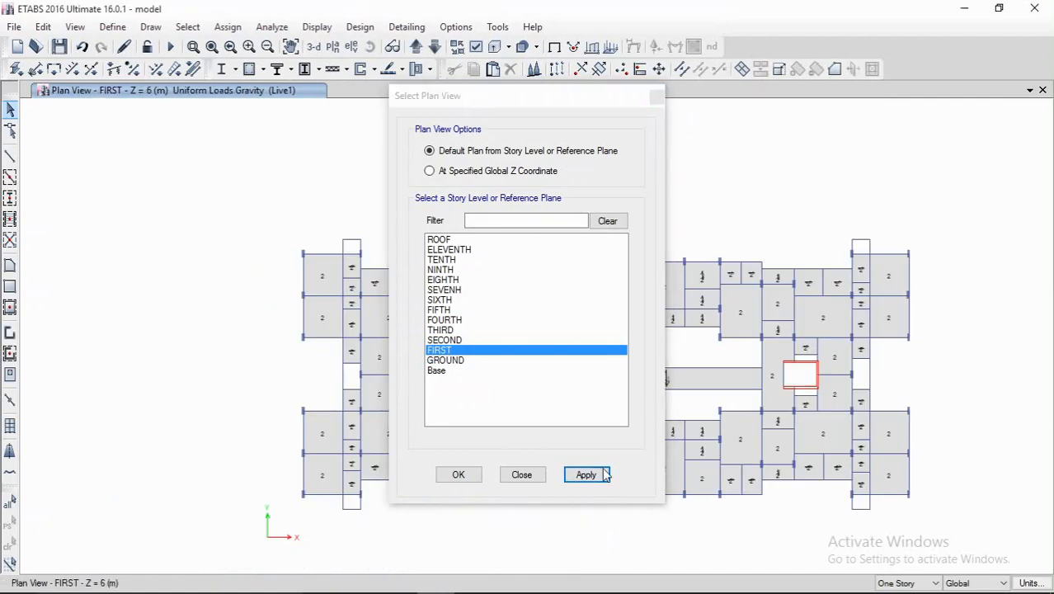
click(522, 475)
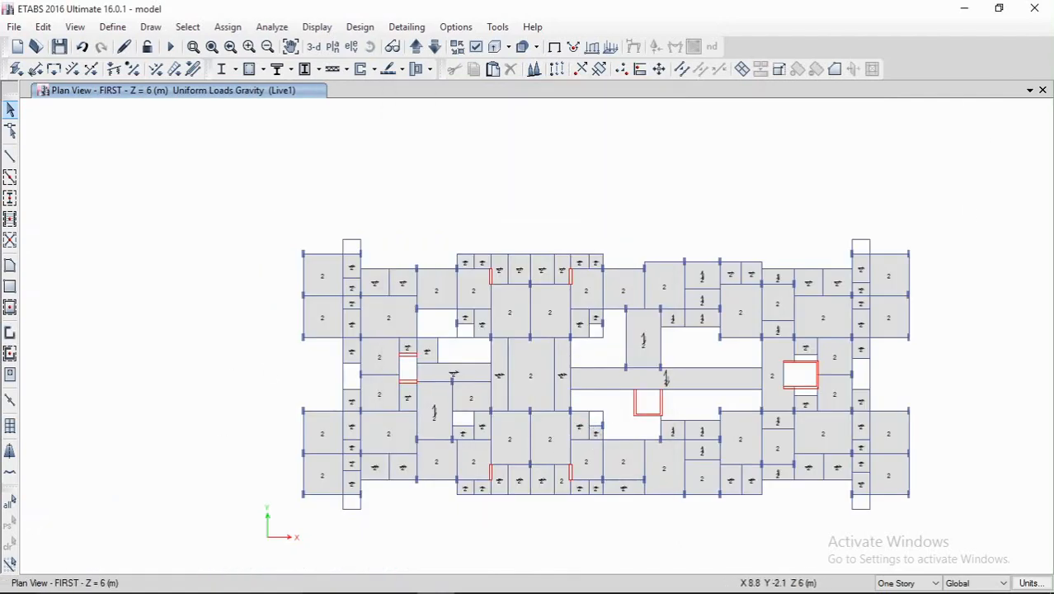
Step: Switch to AutoCAD and locate the green structural framing plan in the FIRST SLAB LEVEL_RO_08.06.18 drawing
mouse_move(361, 580)
mouse_move(397, 578)
click(511, 499)
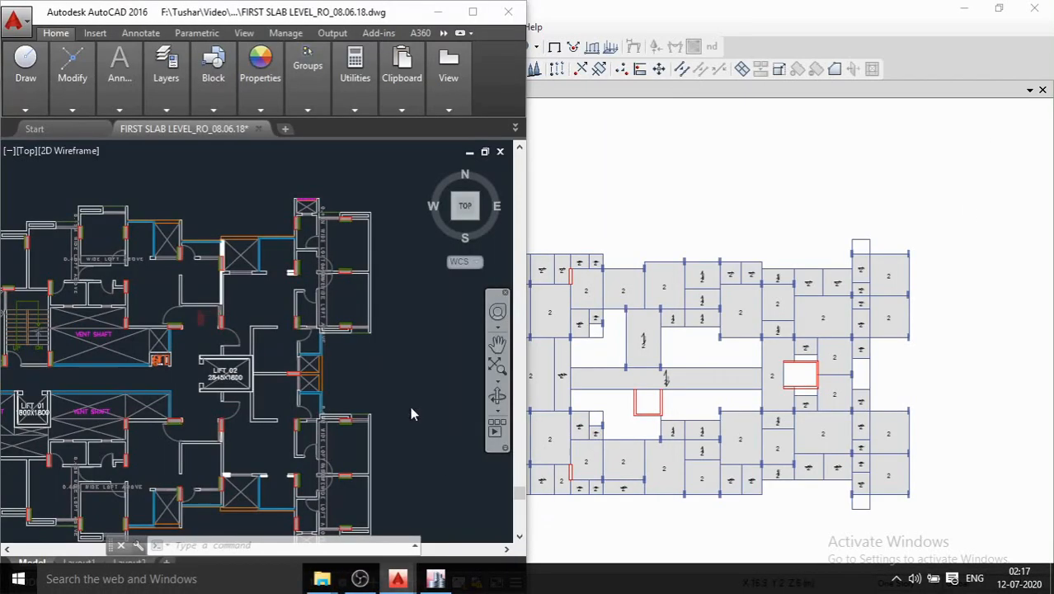
scroll(240, 298, down, 3)
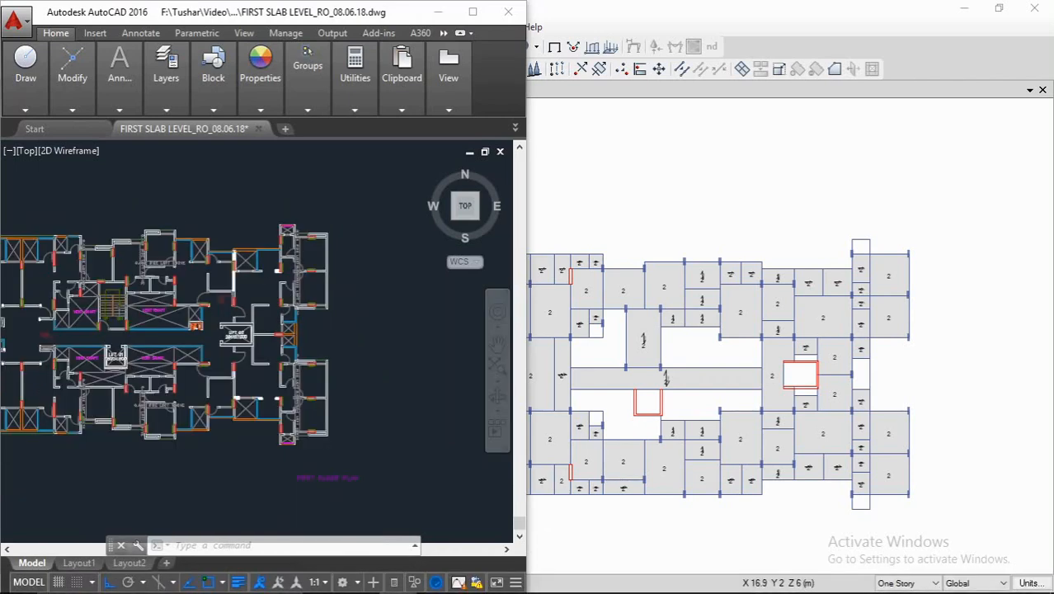
click(269, 205)
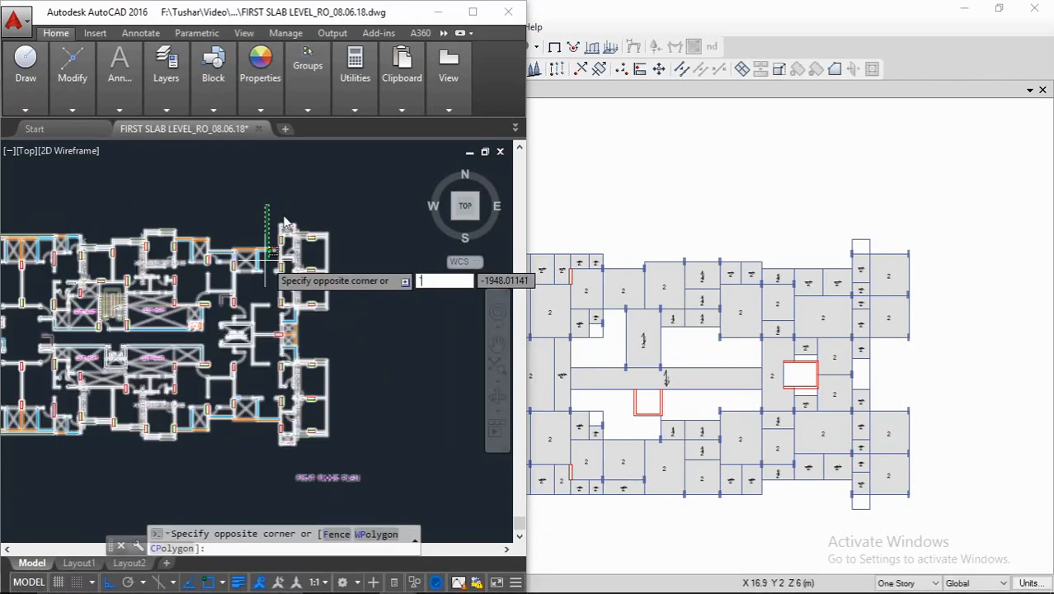
scroll(248, 203, down, 2)
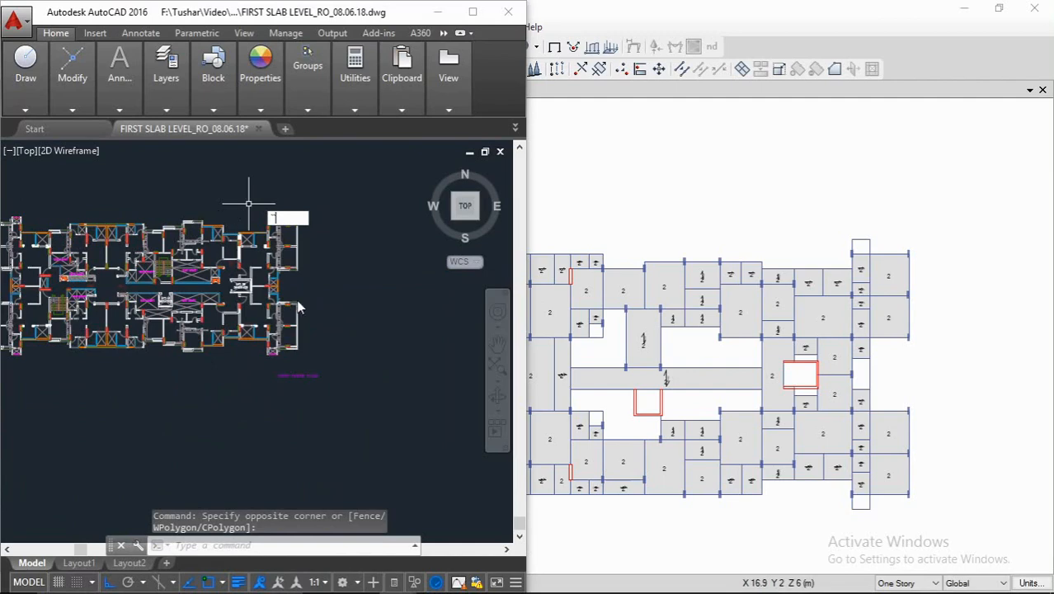
middle_drag(227, 179, 309, 264)
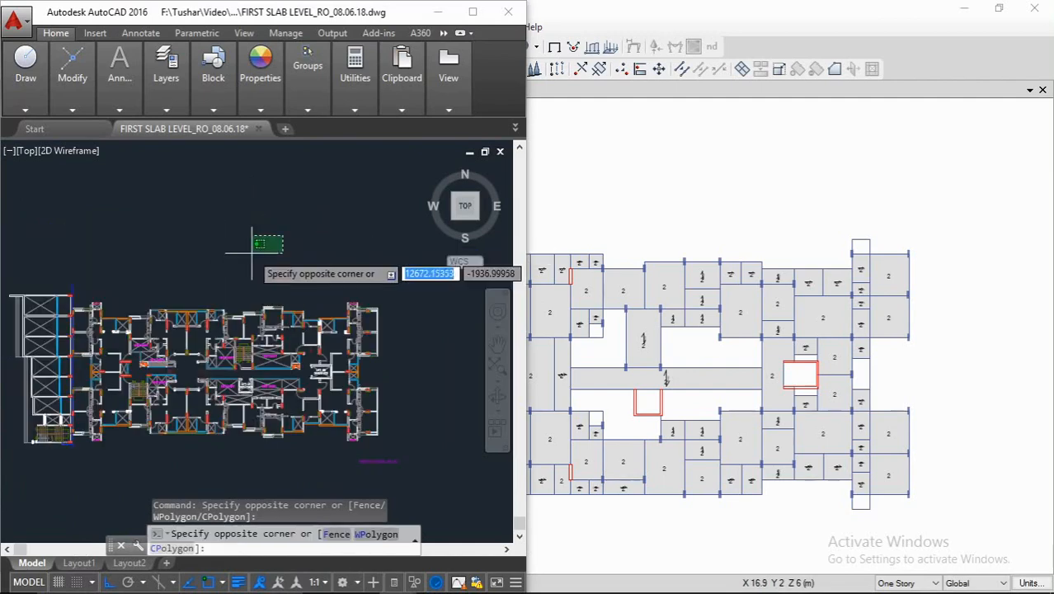
key(Escape)
key(Escape)
scroll(271, 258, down, 4)
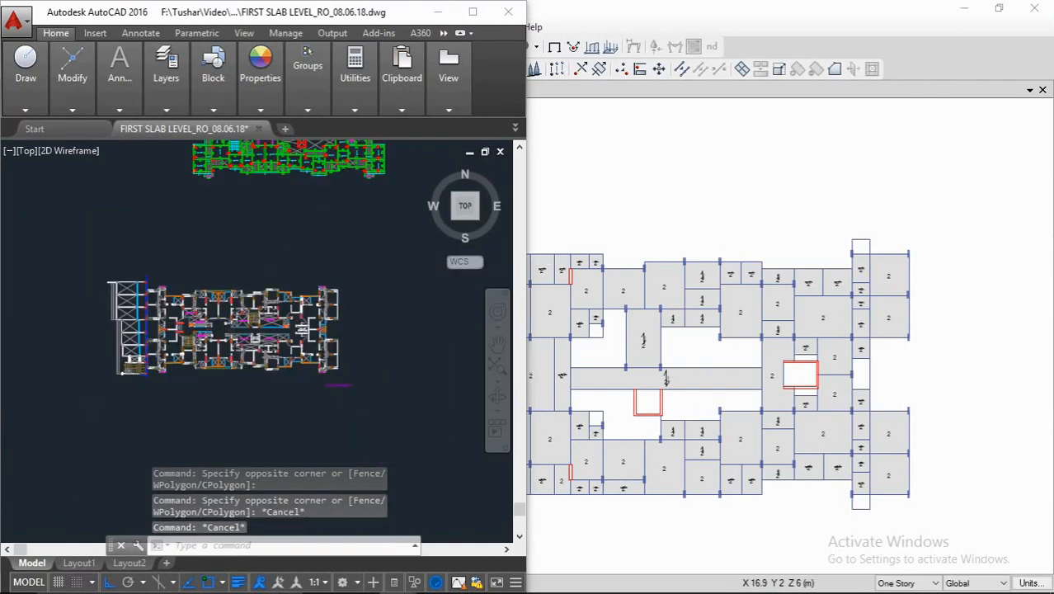
middle_drag(271, 257, 228, 409)
scroll(190, 314, up, 8)
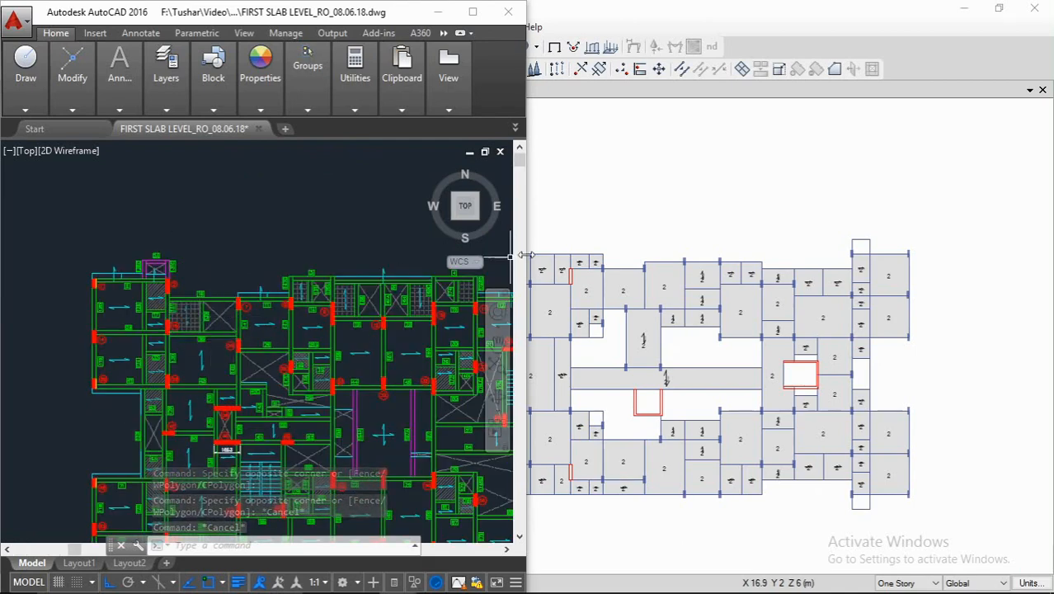
Step: Switch back to ETABS and arrange its window side by side with the AutoCAD framing plan
click(668, 249)
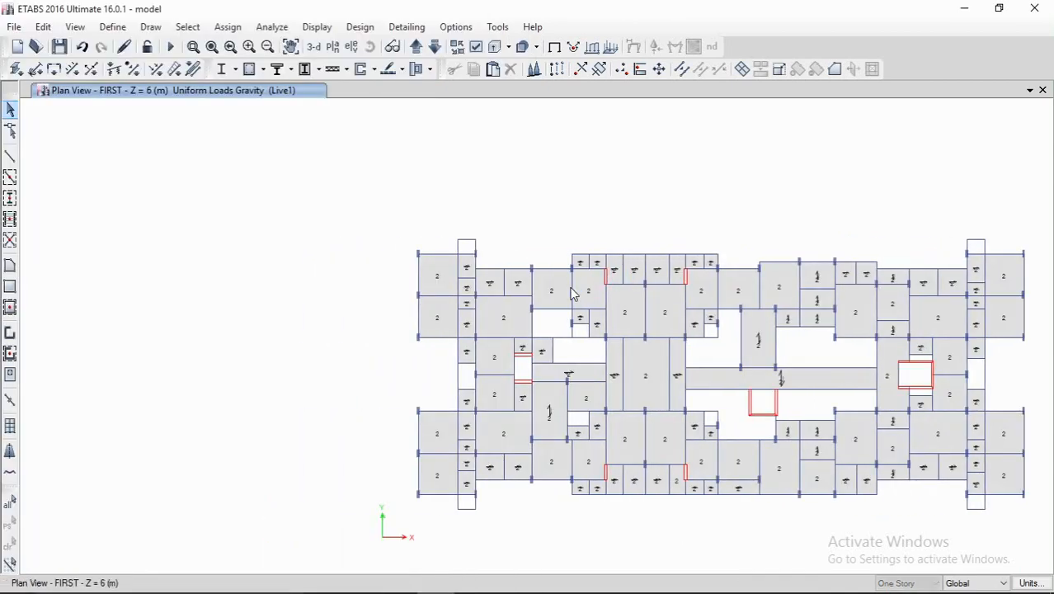
double_click(503, 10)
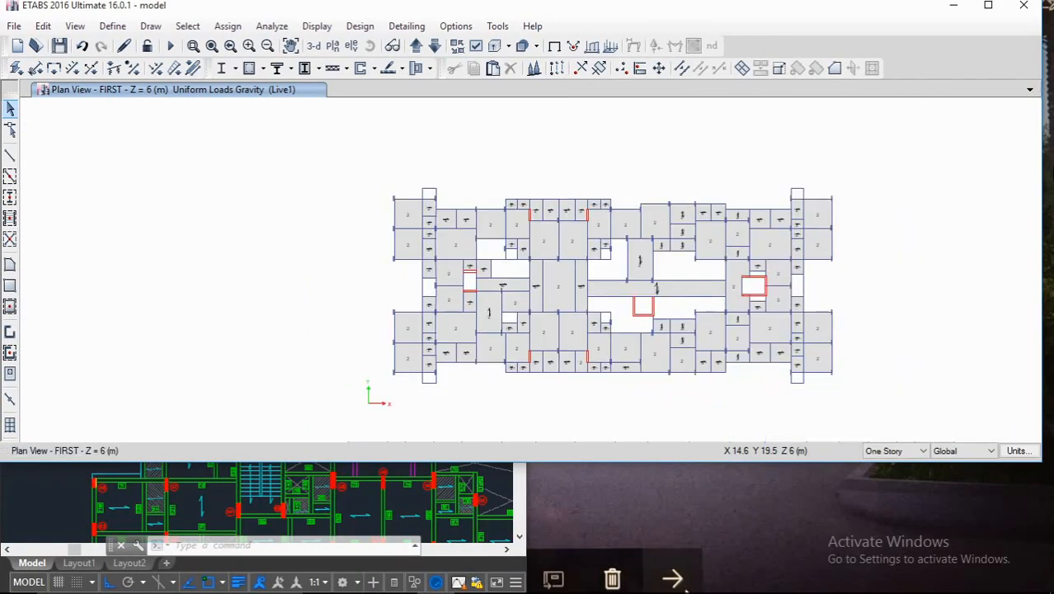
drag(504, 10, 1051, 190)
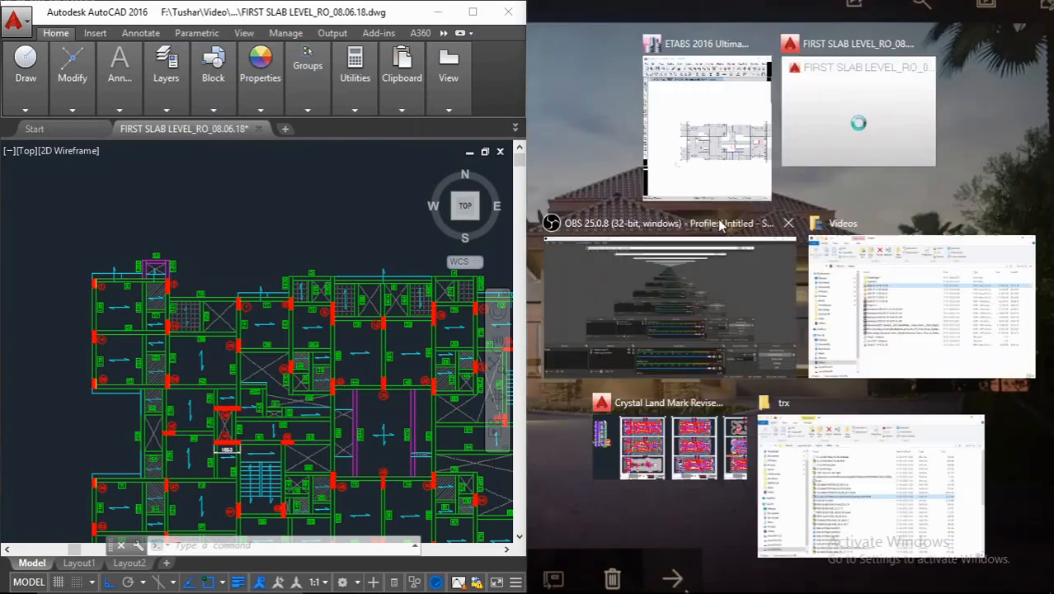
click(725, 134)
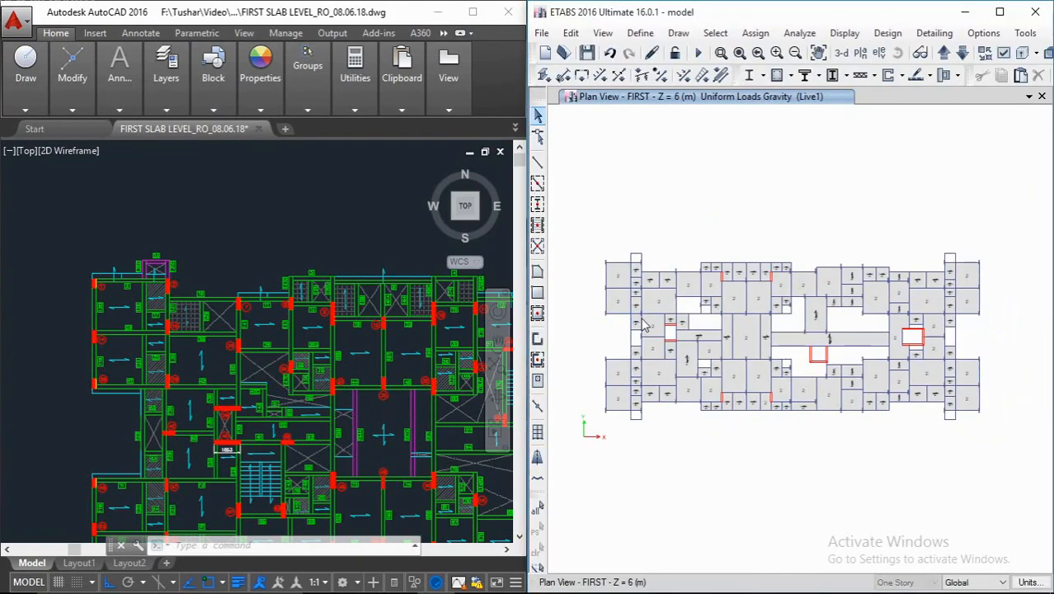
Step: Set the FIRST story plan to apply selections and edits to Similar Stories
scroll(656, 304, up, 5)
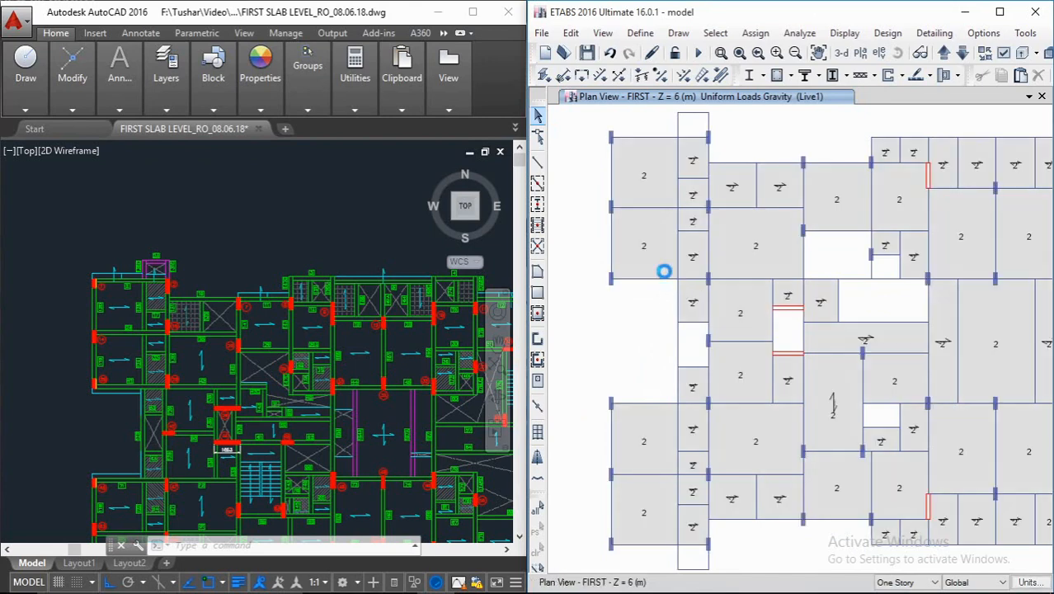
middle_drag(713, 179, 671, 183)
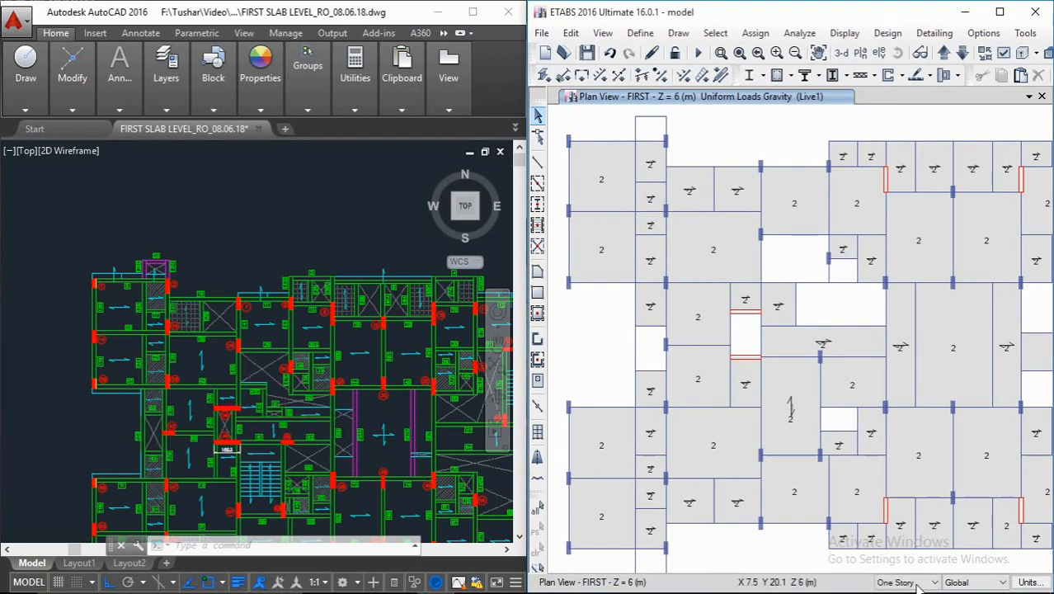
click(918, 583)
click(905, 559)
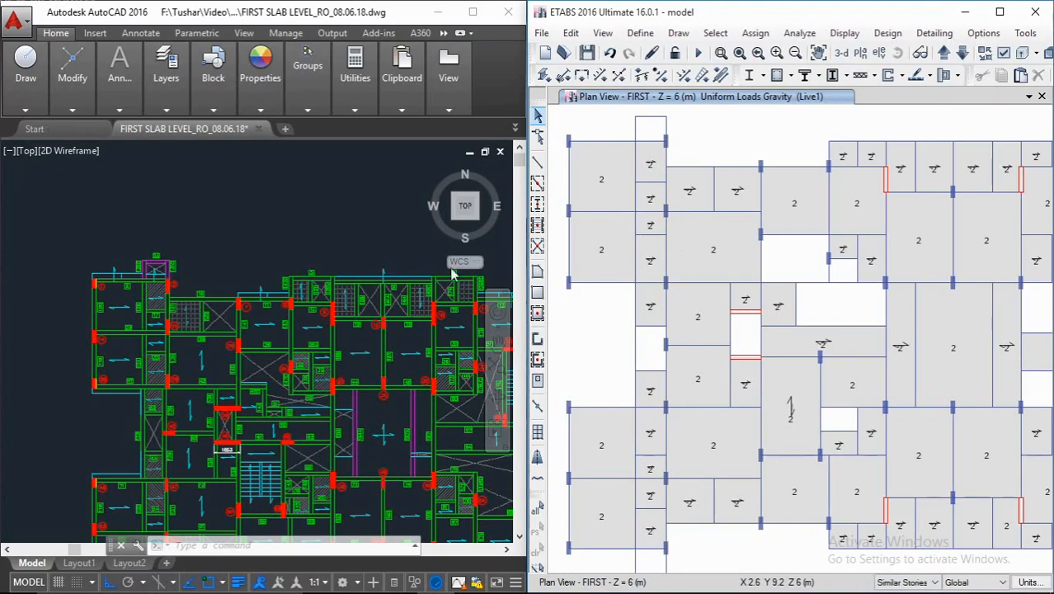
Step: Delete the slab panels over the crossed void areas along the upper and lower edges of the FIRST story plan, following the AutoCAD framing drawing
click(724, 205)
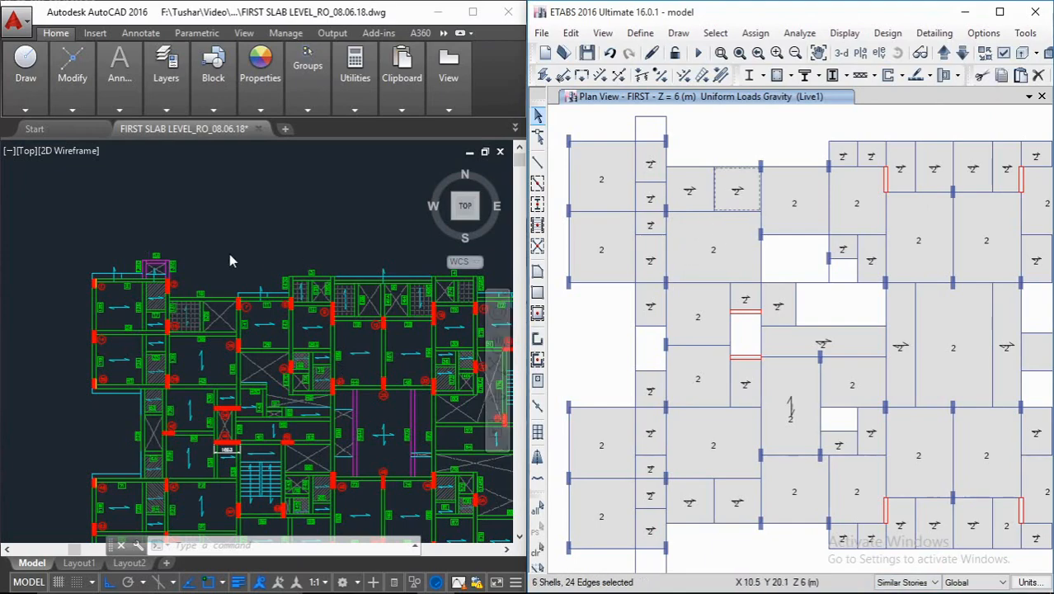
middle_drag(312, 294, 183, 285)
middle_drag(660, 290, 584, 298)
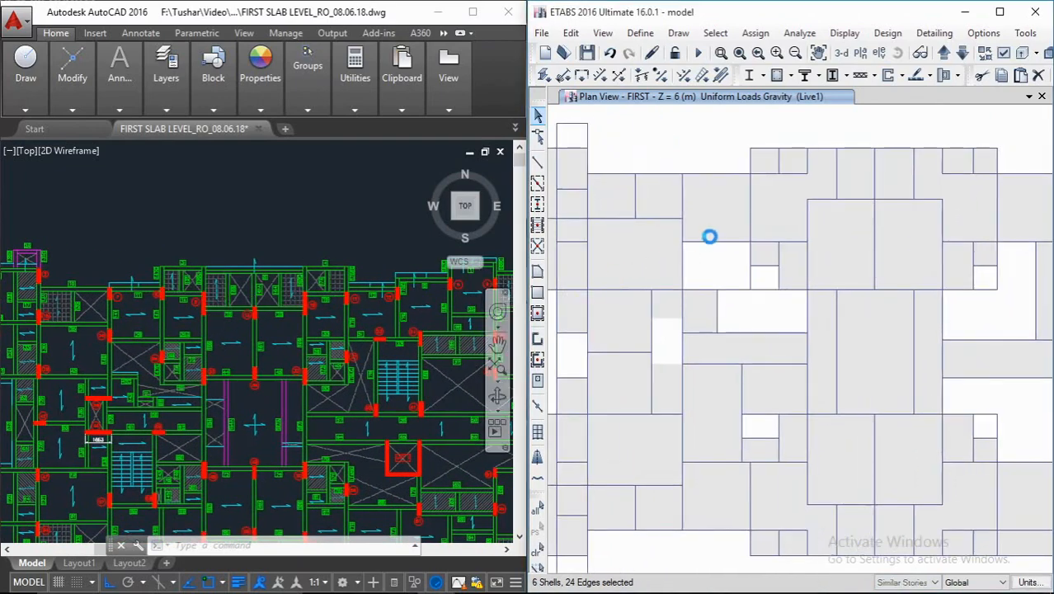
click(790, 166)
click(862, 177)
click(897, 181)
middle_drag(894, 200, 740, 174)
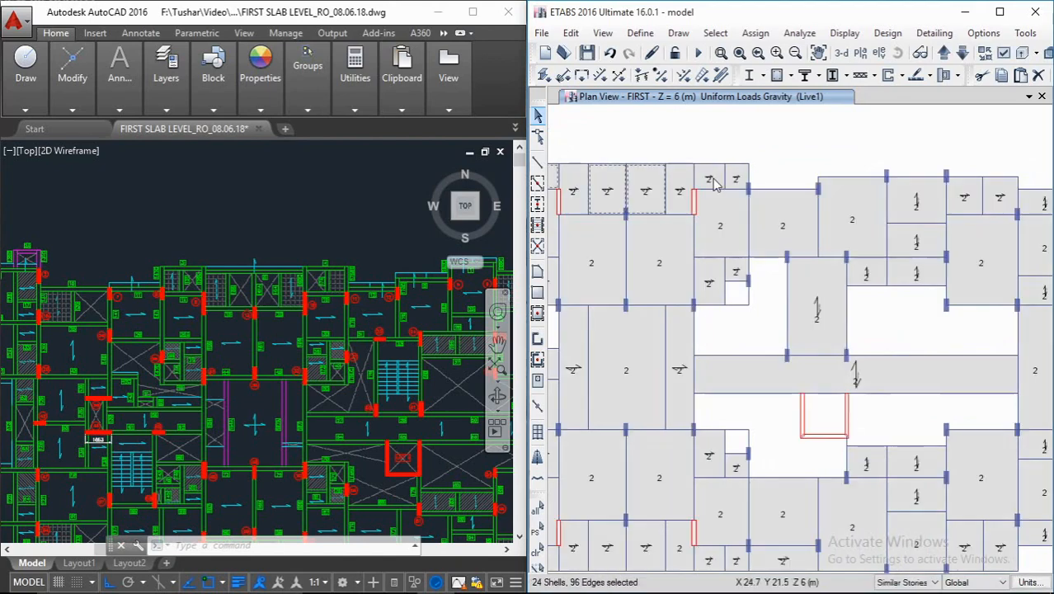
click(716, 185)
middle_drag(814, 229, 668, 235)
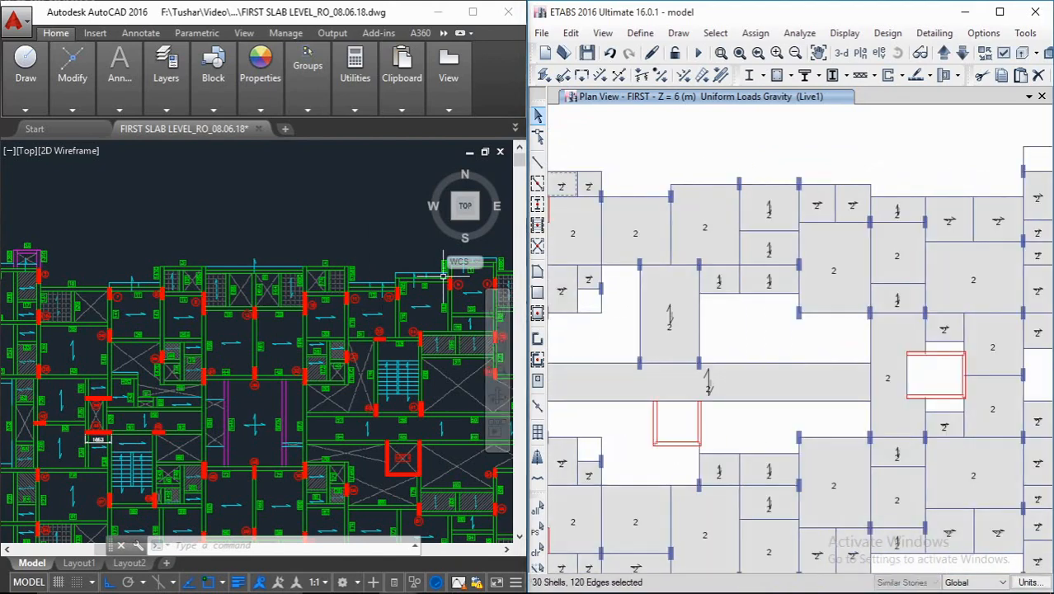
middle_drag(443, 276, 168, 280)
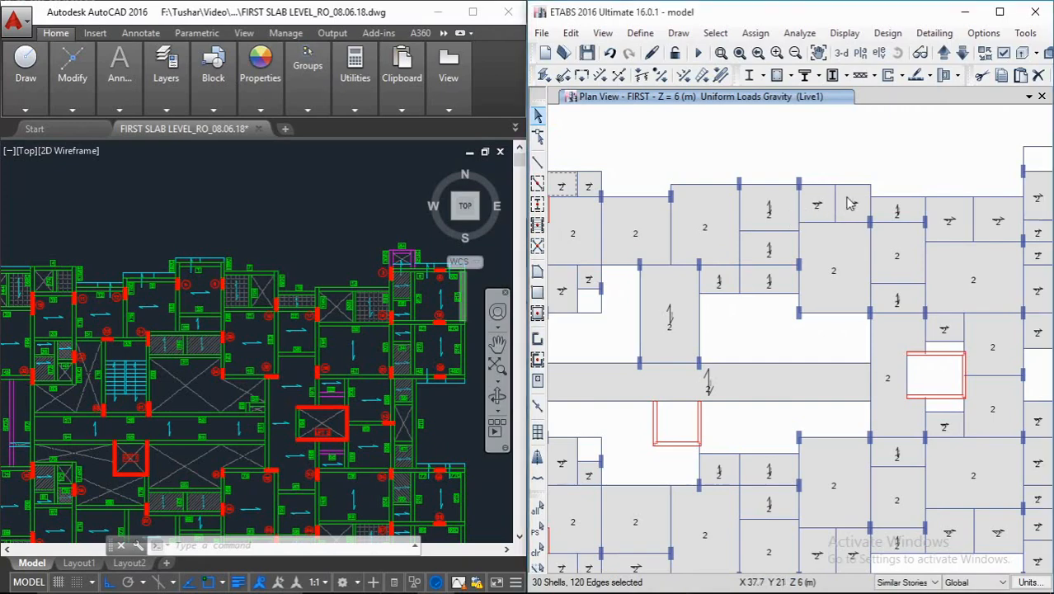
mouse_move(851, 204)
middle_down()
mouse_move(809, 264)
mouse_move(706, 210)
middle_up()
middle_drag(307, 337, 232, 332)
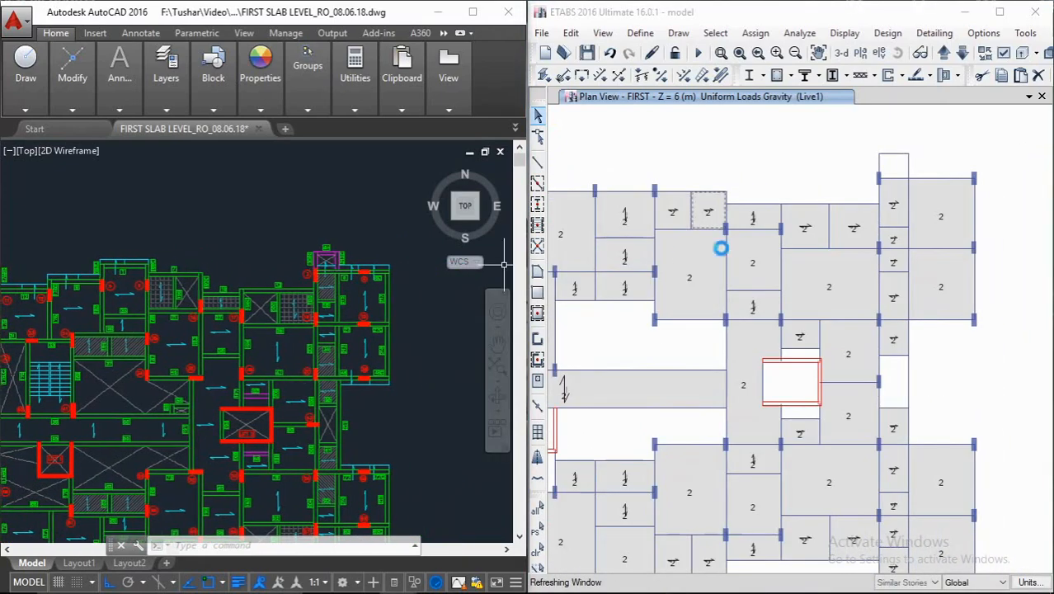
click(806, 235)
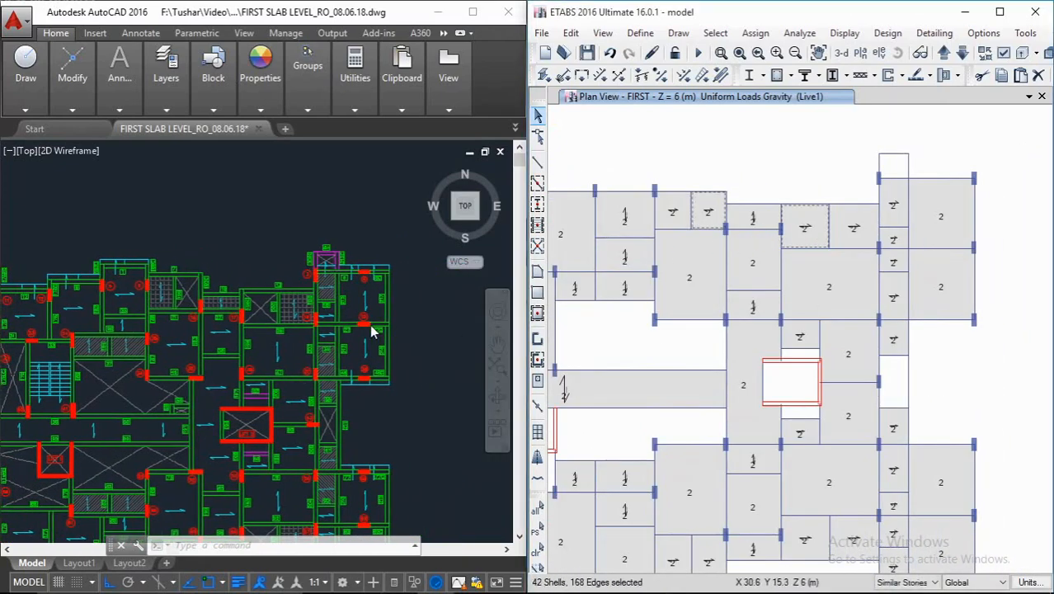
middle_drag(322, 322, 374, 162)
mouse_move(765, 567)
middle_down()
mouse_move(802, 512)
mouse_move(826, 415)
mouse_move(852, 375)
middle_up()
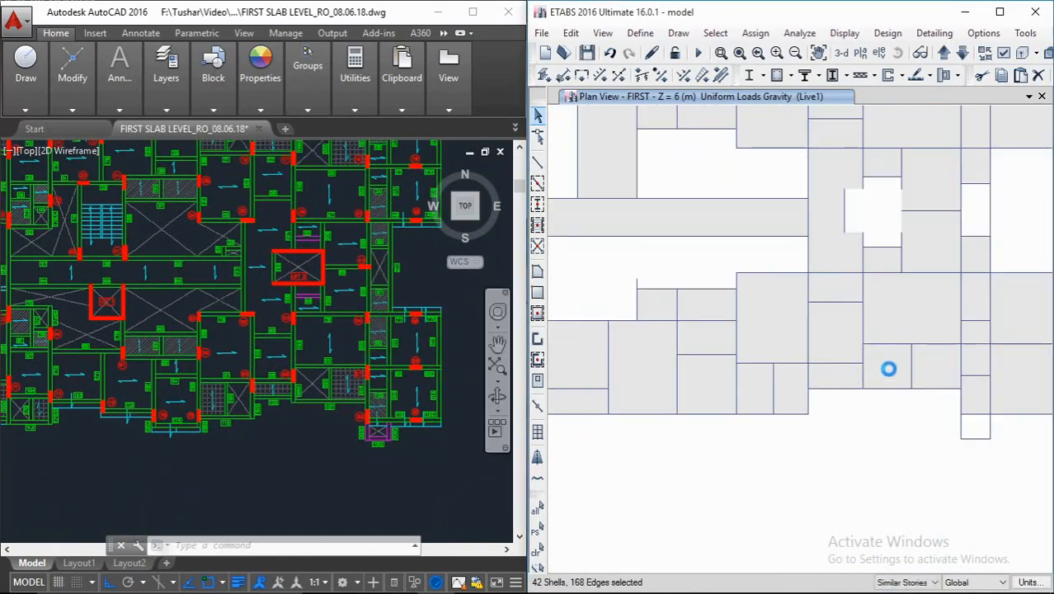
click(888, 371)
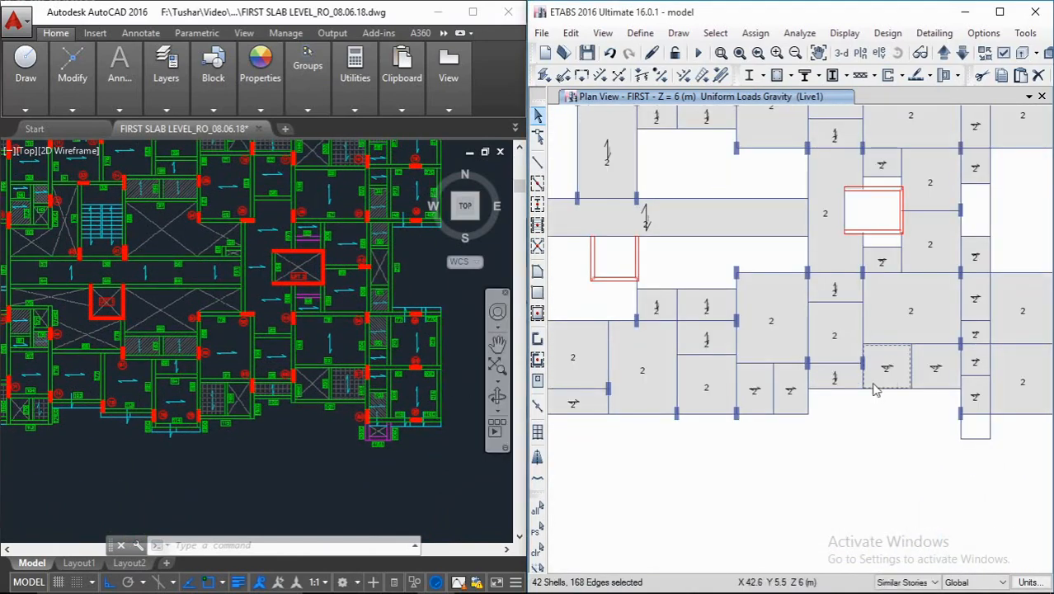
click(748, 396)
middle_drag(748, 396, 895, 395)
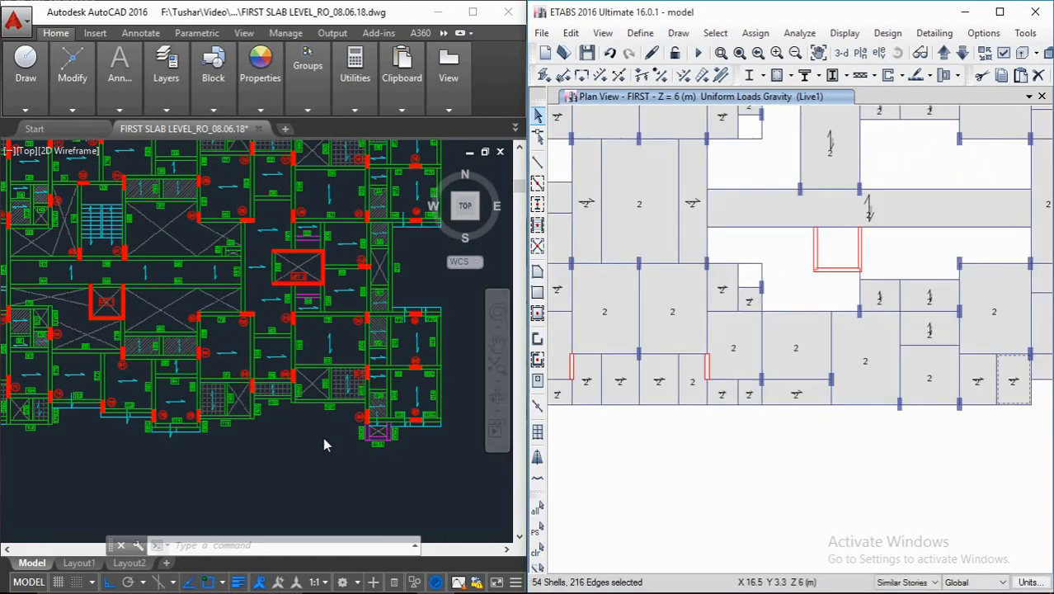
middle_drag(224, 435, 506, 420)
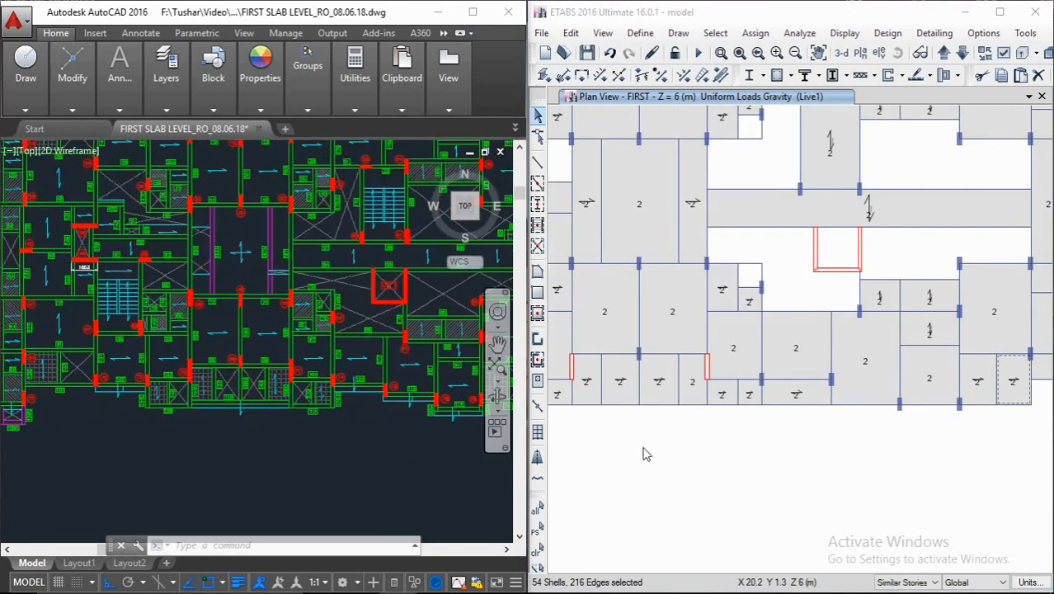
click(724, 398)
click(661, 383)
click(623, 386)
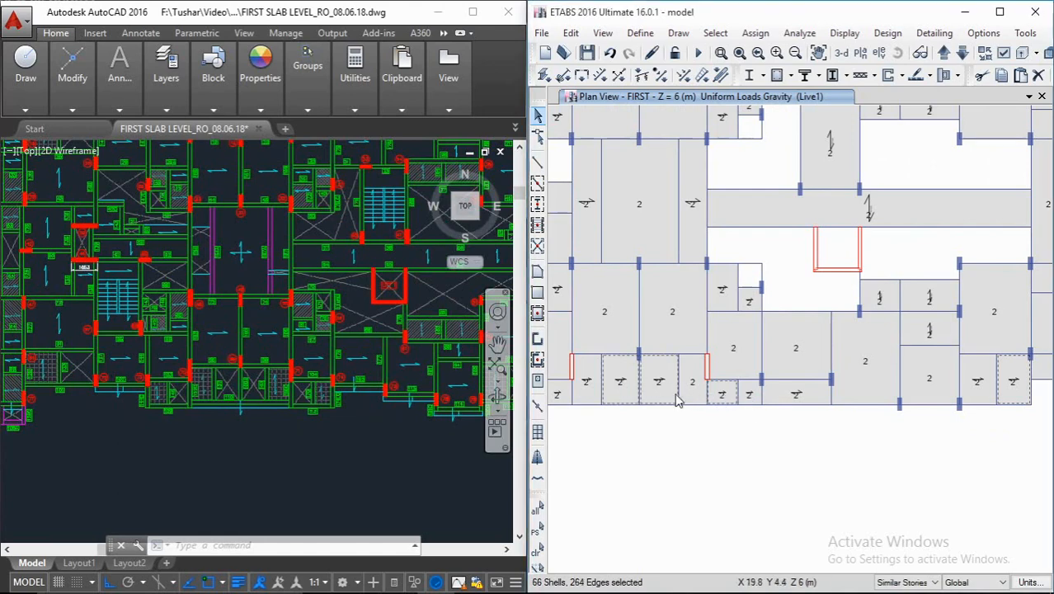
middle_drag(588, 397, 802, 394)
click(780, 394)
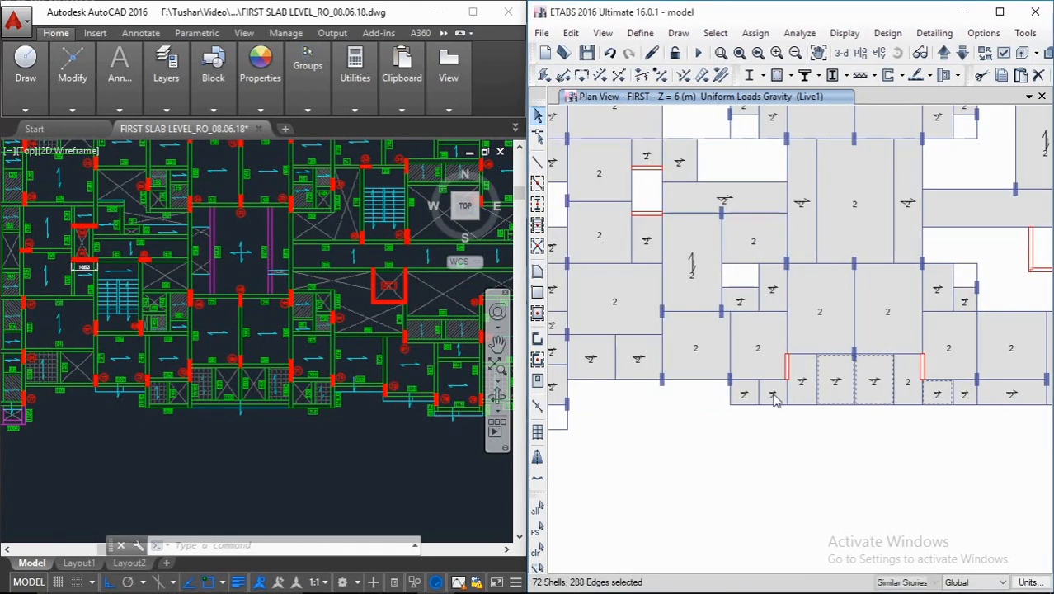
middle_drag(706, 417, 807, 410)
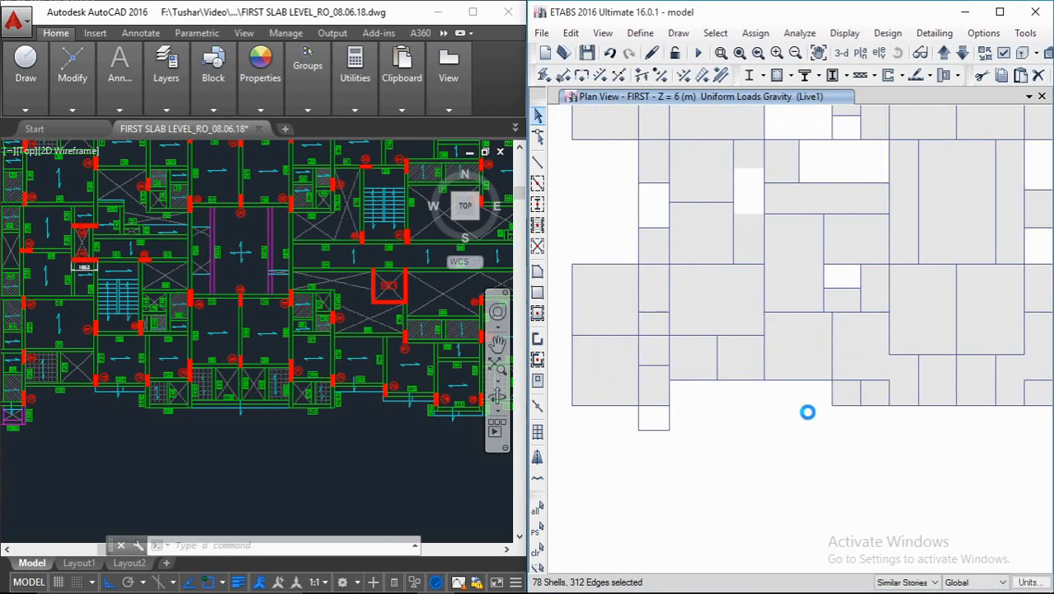
click(731, 369)
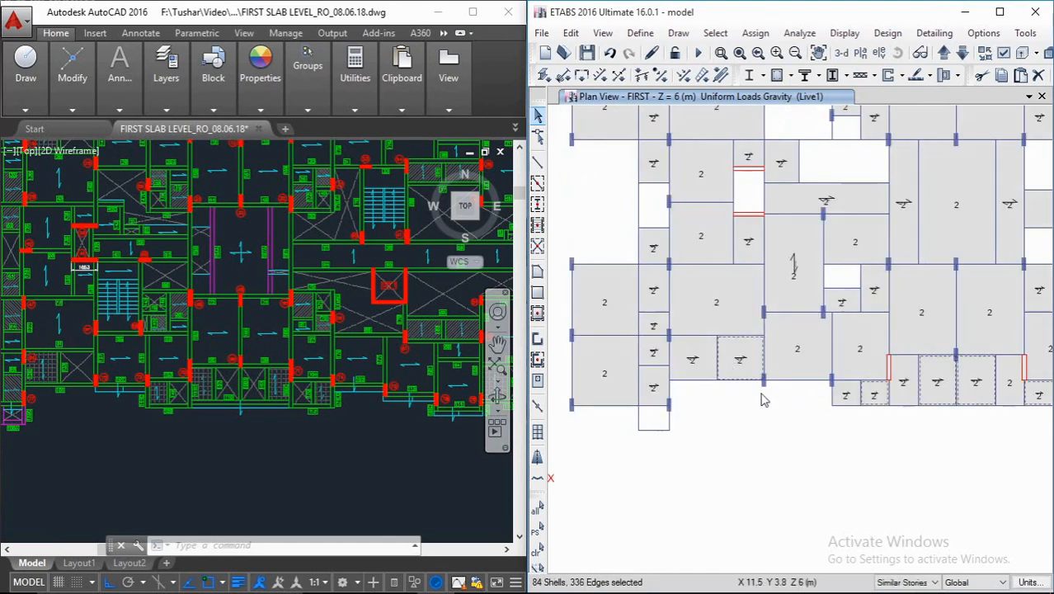
key(Delete)
Step: Move up through the SECOND and THIRD story plans and examine whether the slab openings match those on FIRST
middle_drag(744, 391, 660, 451)
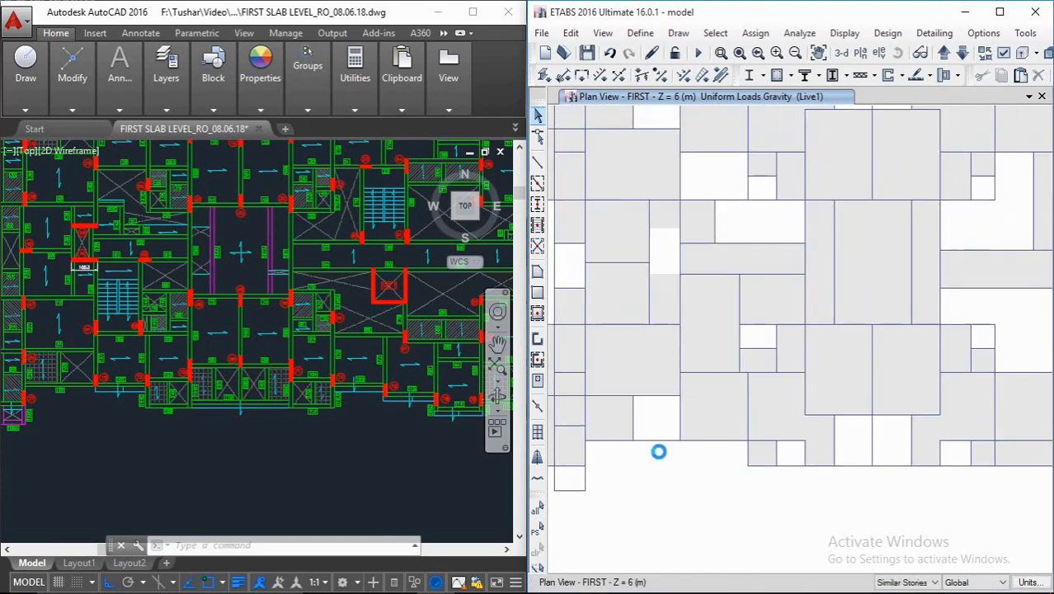
scroll(883, 440, down, 5)
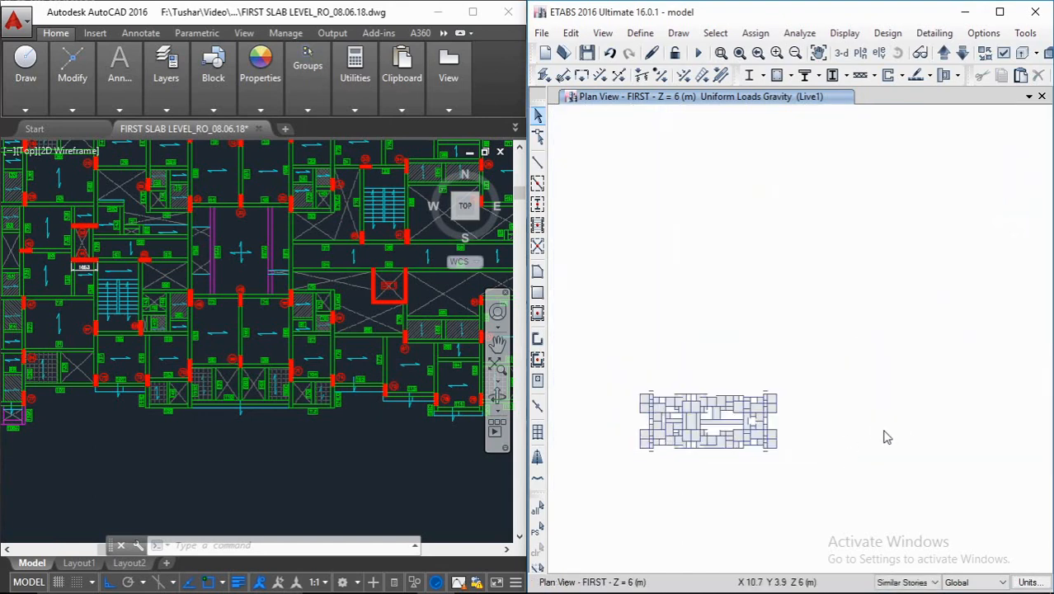
scroll(702, 423, up, 5)
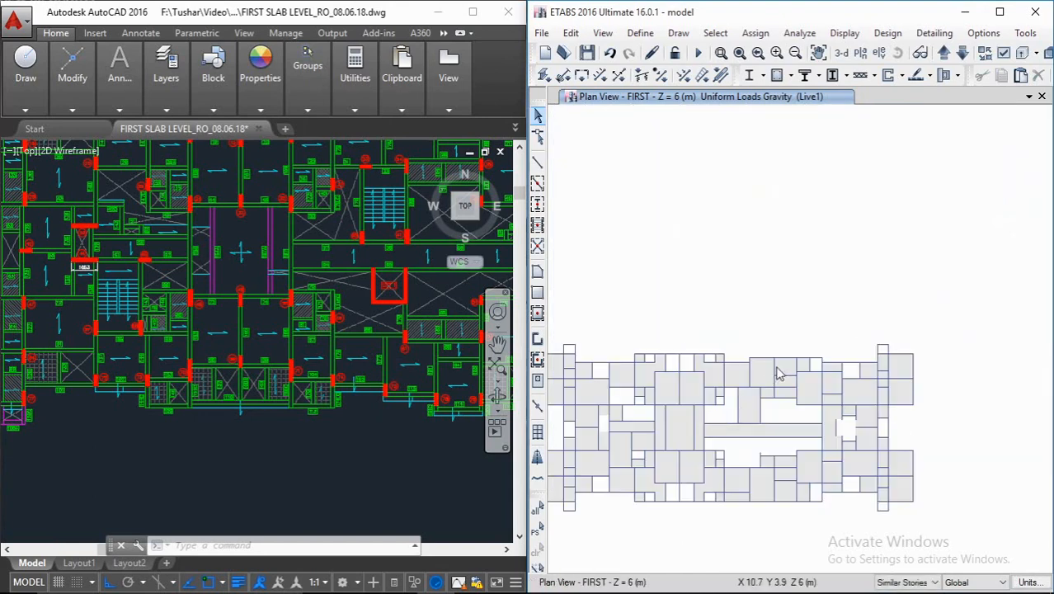
middle_drag(777, 368, 819, 325)
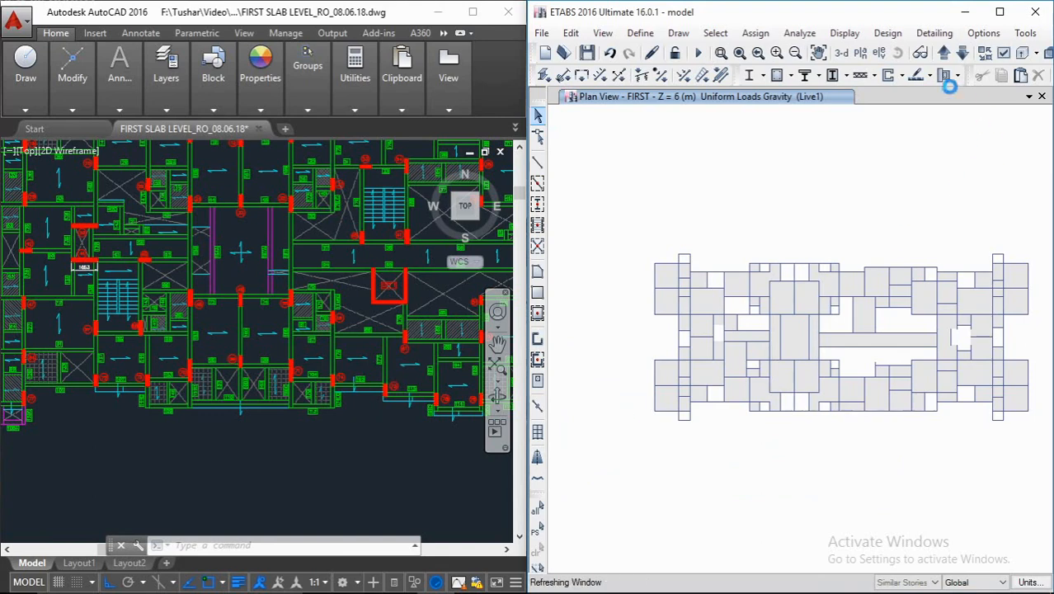
click(944, 53)
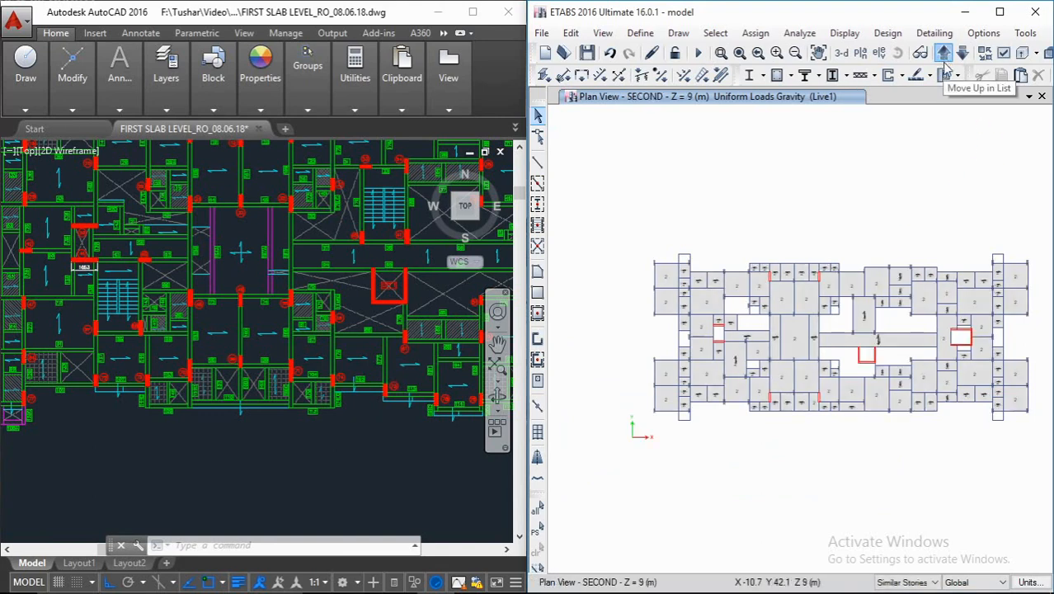
click(945, 56)
scroll(787, 288, up, 4)
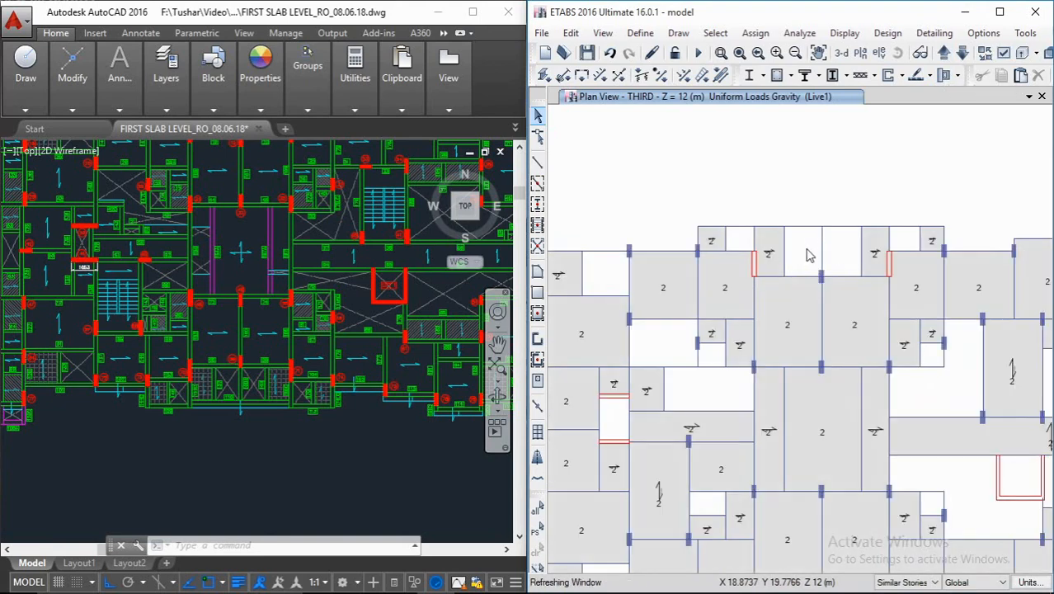
middle_drag(823, 257, 777, 237)
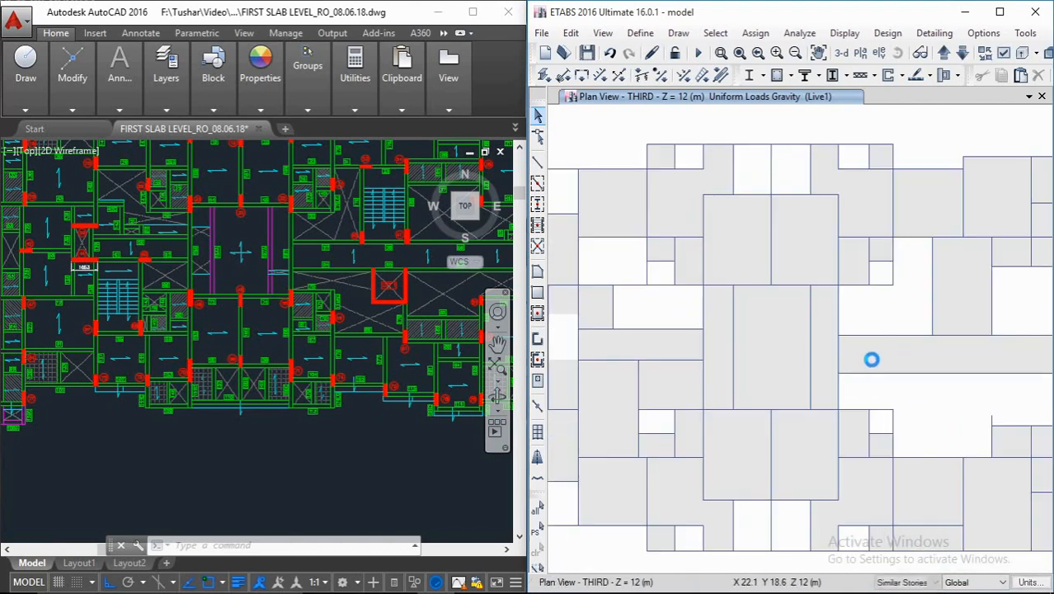
scroll(906, 264, down, 5)
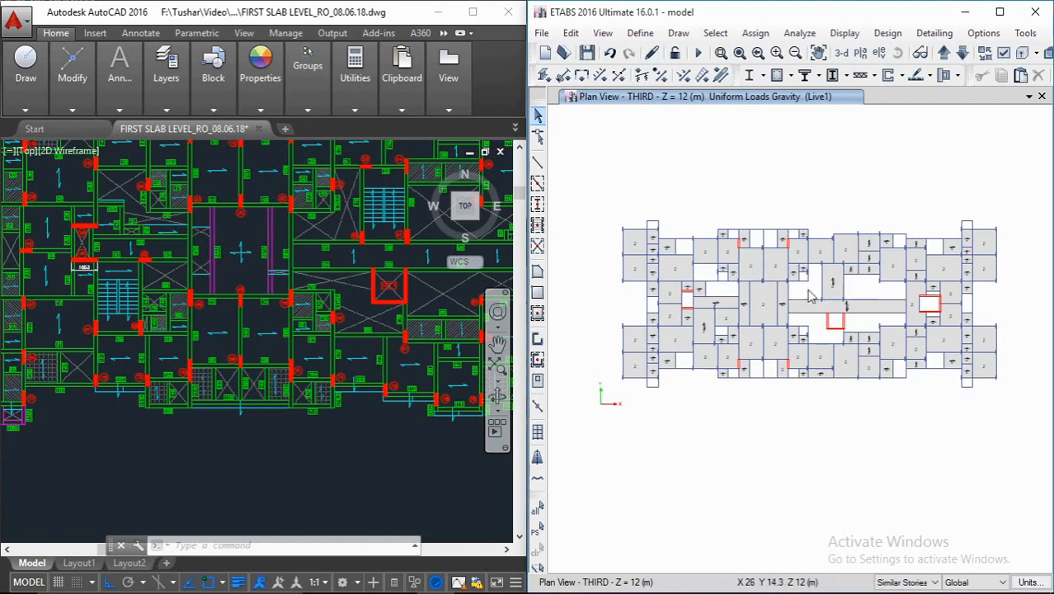
middle_drag(798, 295, 812, 312)
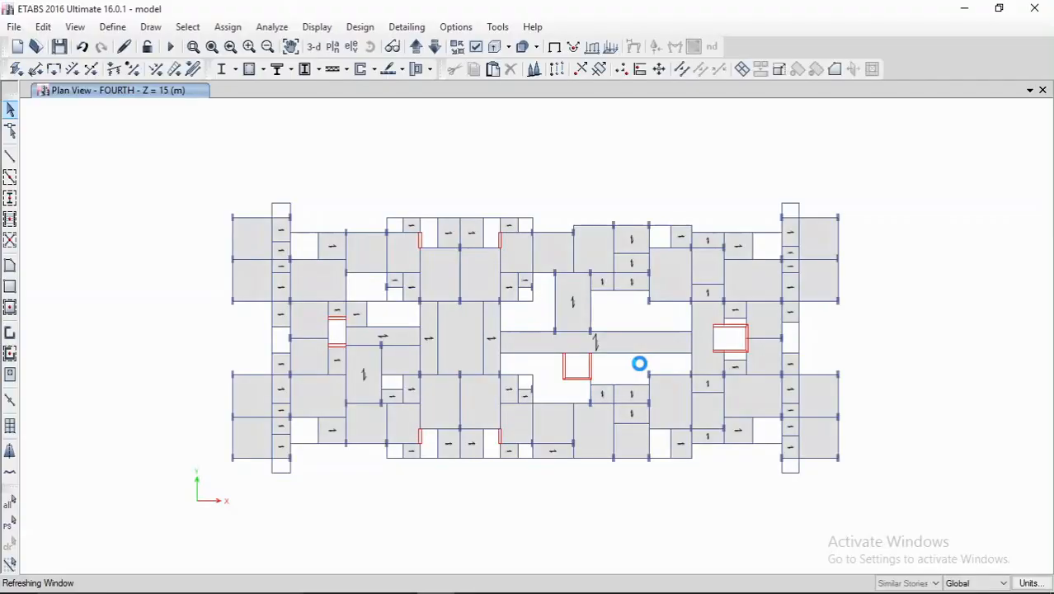
Step: Create a new mass source named MASS SOURCE
click(112, 26)
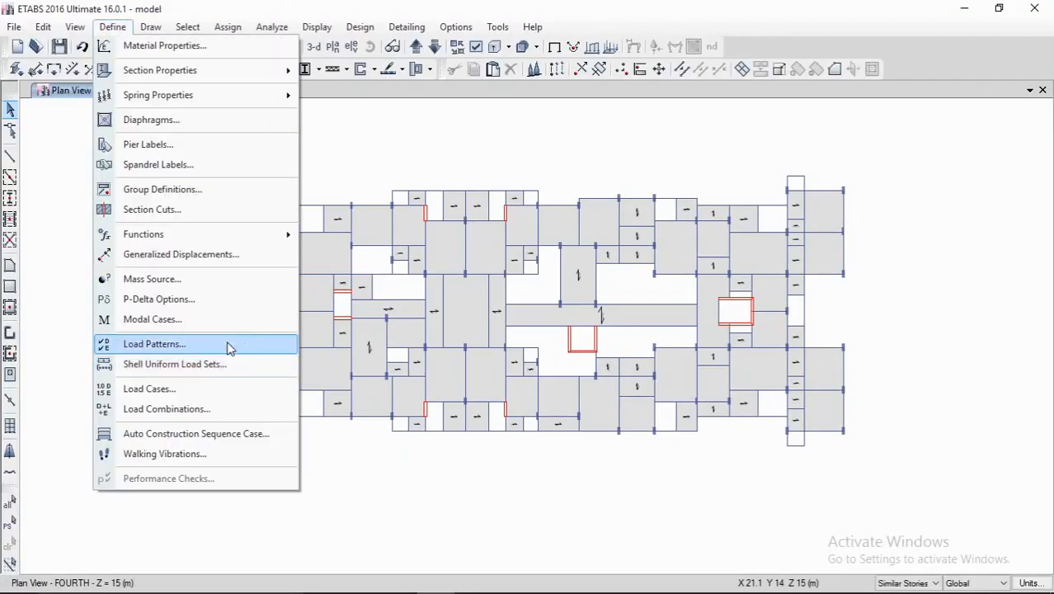
click(164, 283)
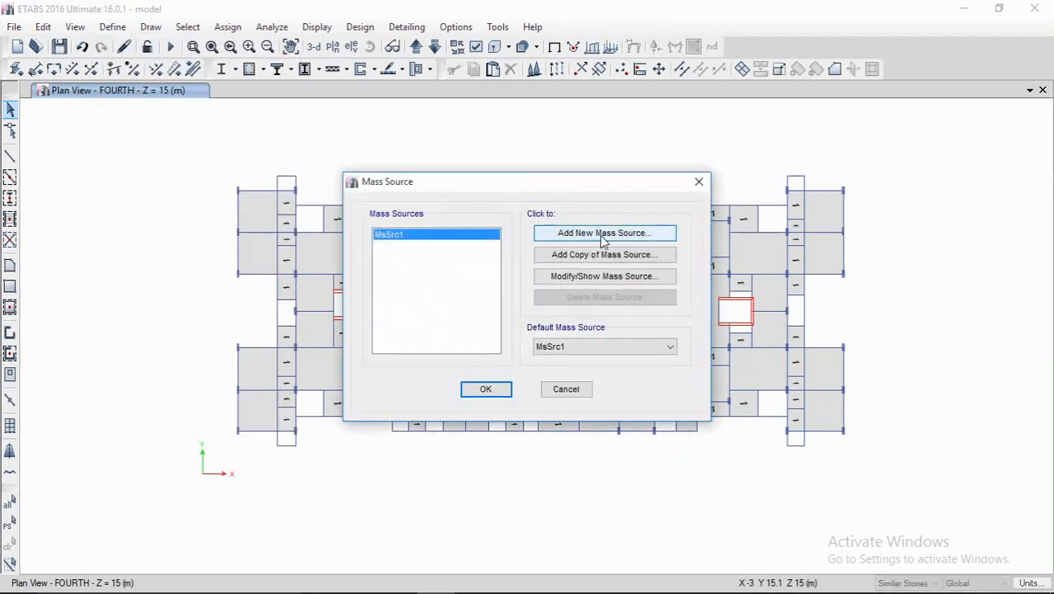
click(602, 236)
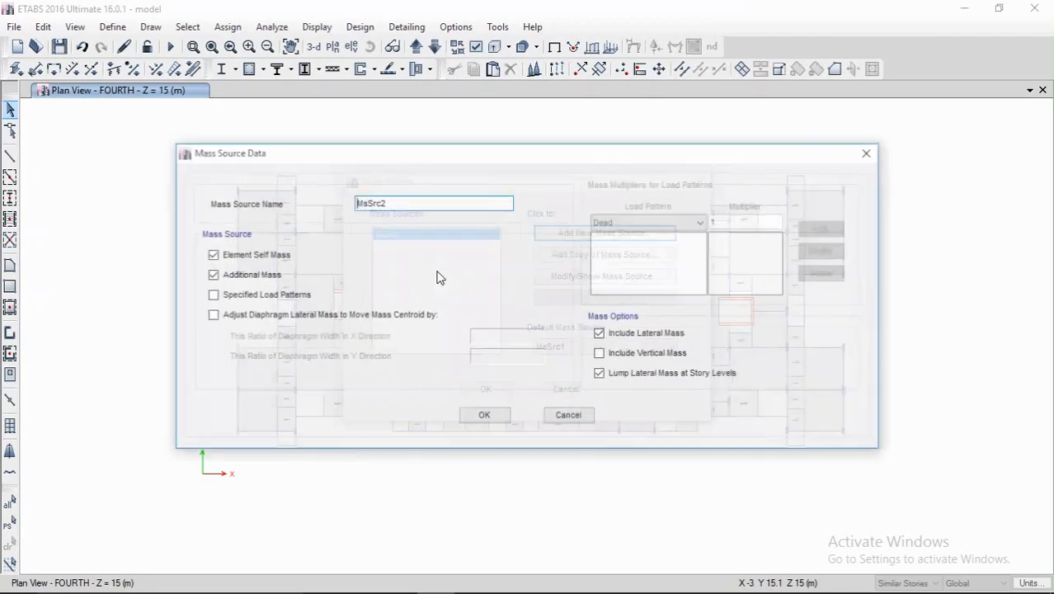
drag(398, 204, 307, 209)
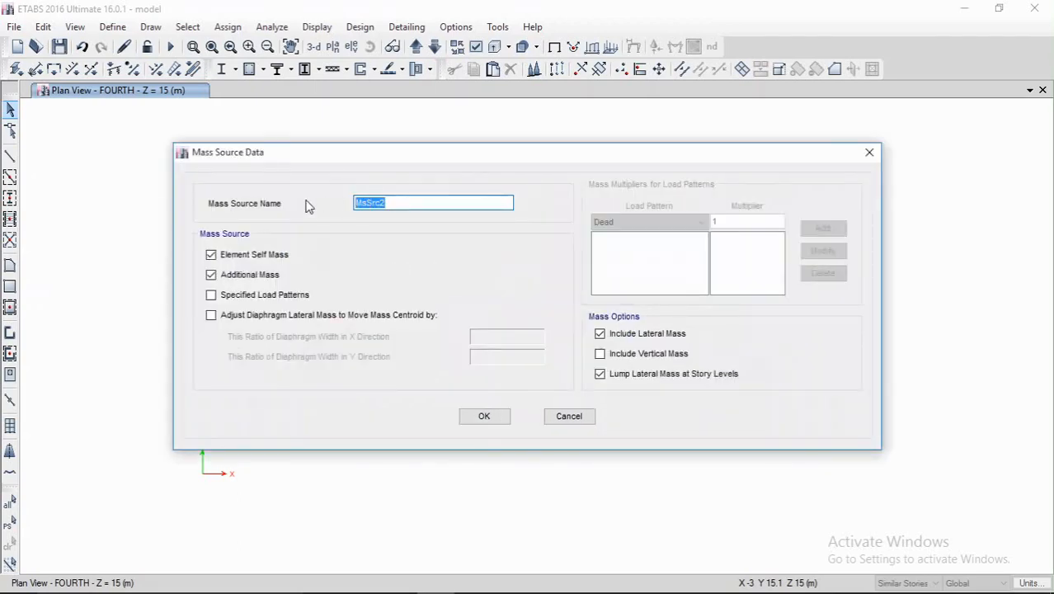
text(MASS SOURCE)
Step: Base the mass source on specified load patterns only, excluding element self mass and additional mass
click(225, 269)
click(224, 252)
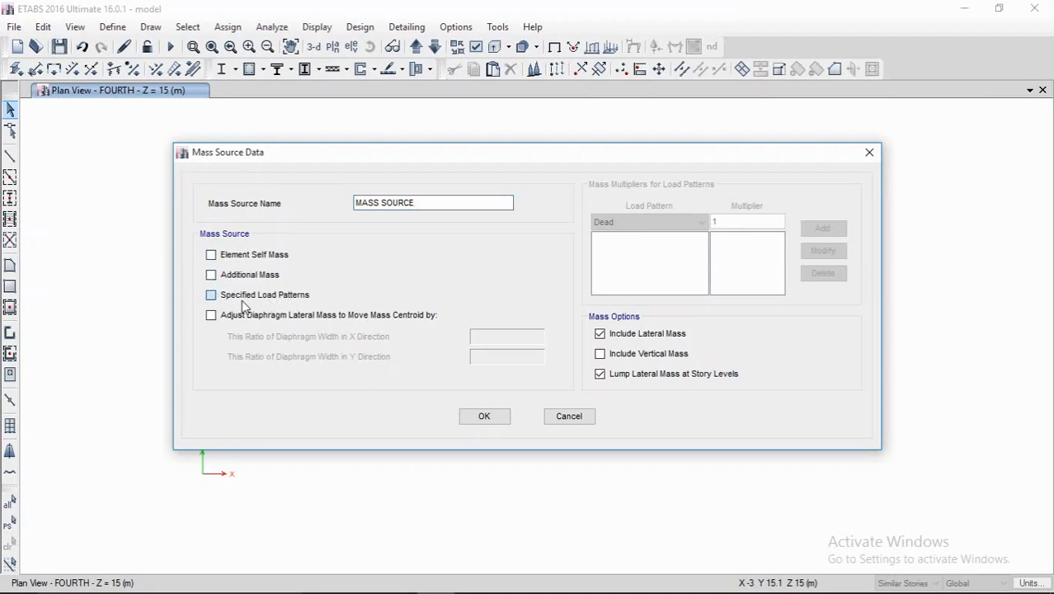
click(244, 298)
Step: Add the Dead load pattern with multiplier 1 and Live1 with multiplier 0.25 to the mass source
click(737, 221)
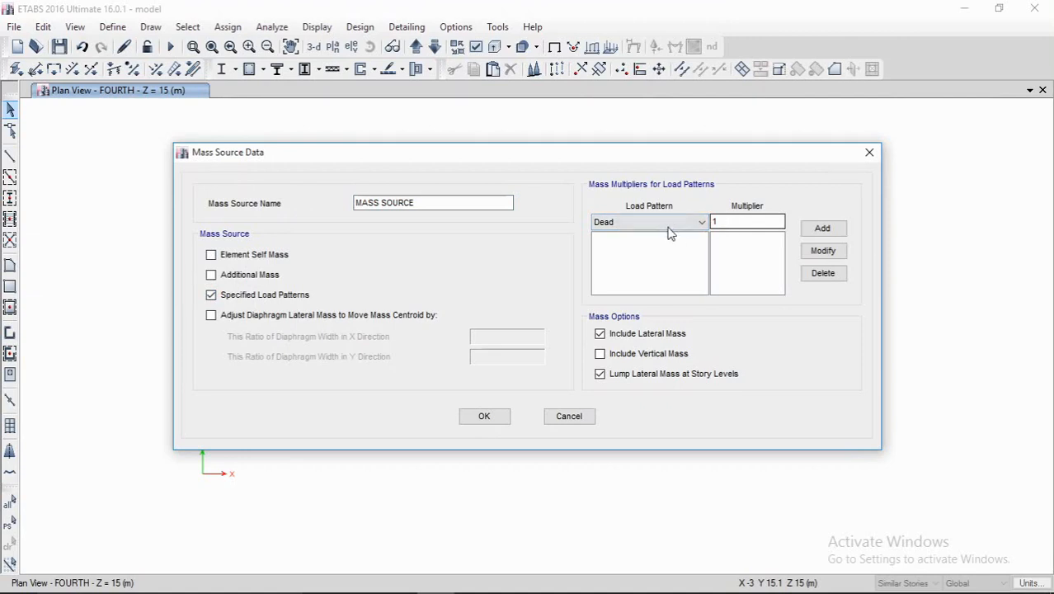
click(823, 228)
click(669, 224)
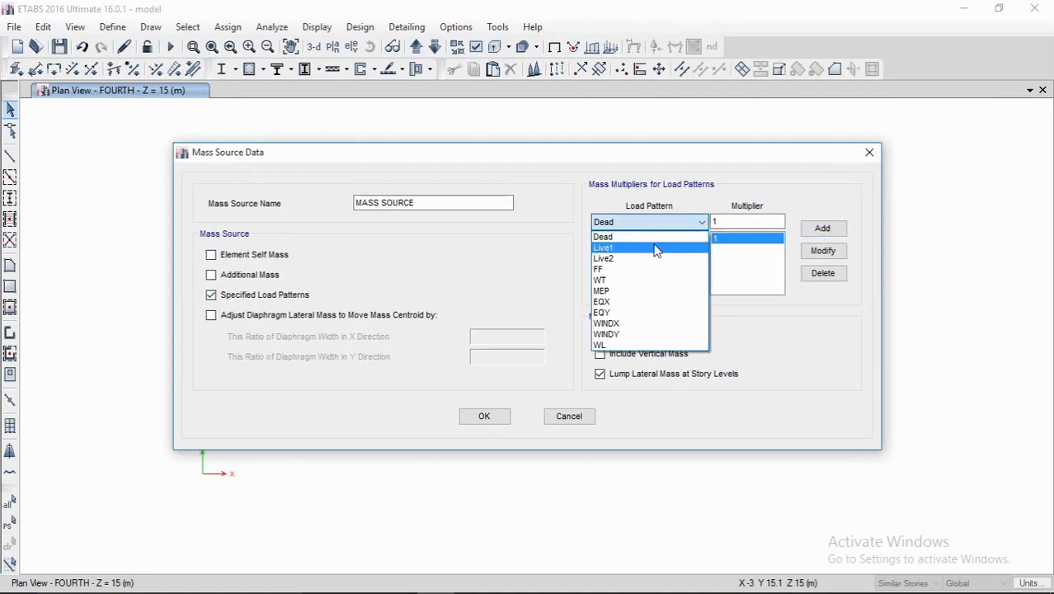
click(657, 245)
key(Tab)
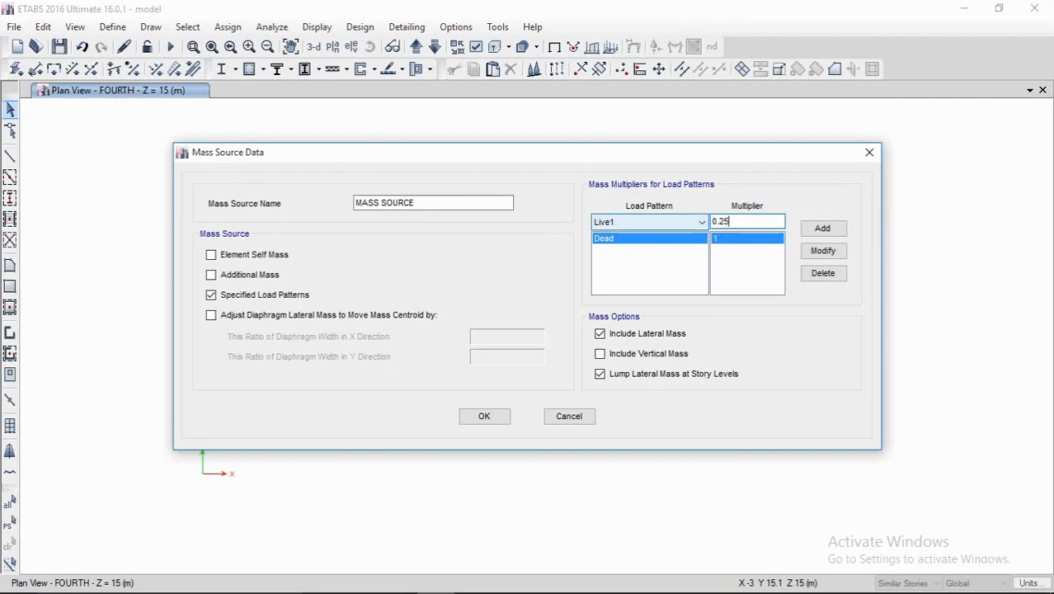
text(0.25)
click(824, 231)
Step: Add the Live2 load pattern with multiplier 0.5 and FF with multiplier 1 to the mass source
click(700, 223)
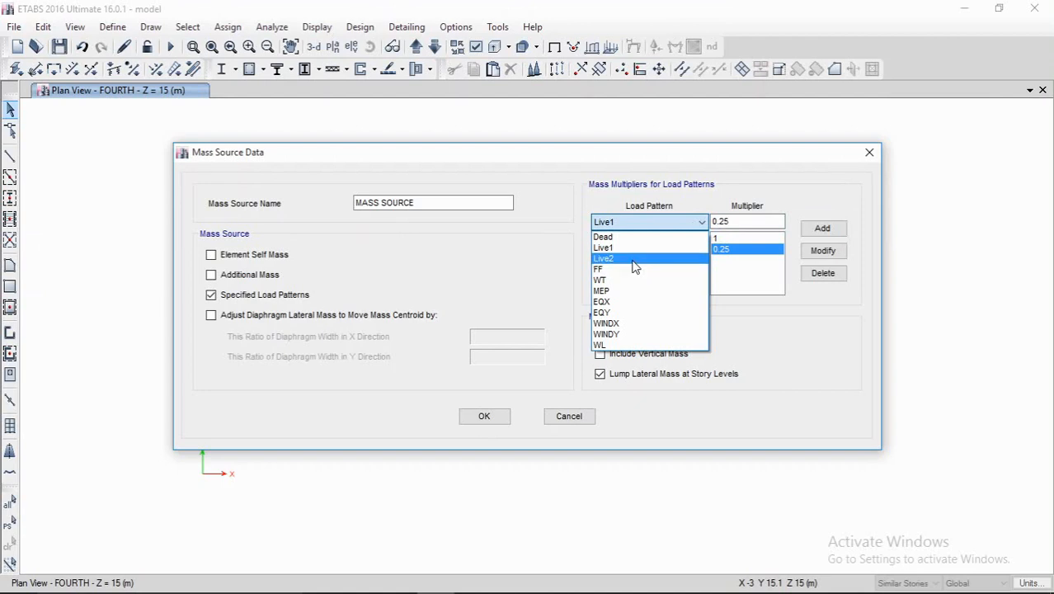
click(635, 266)
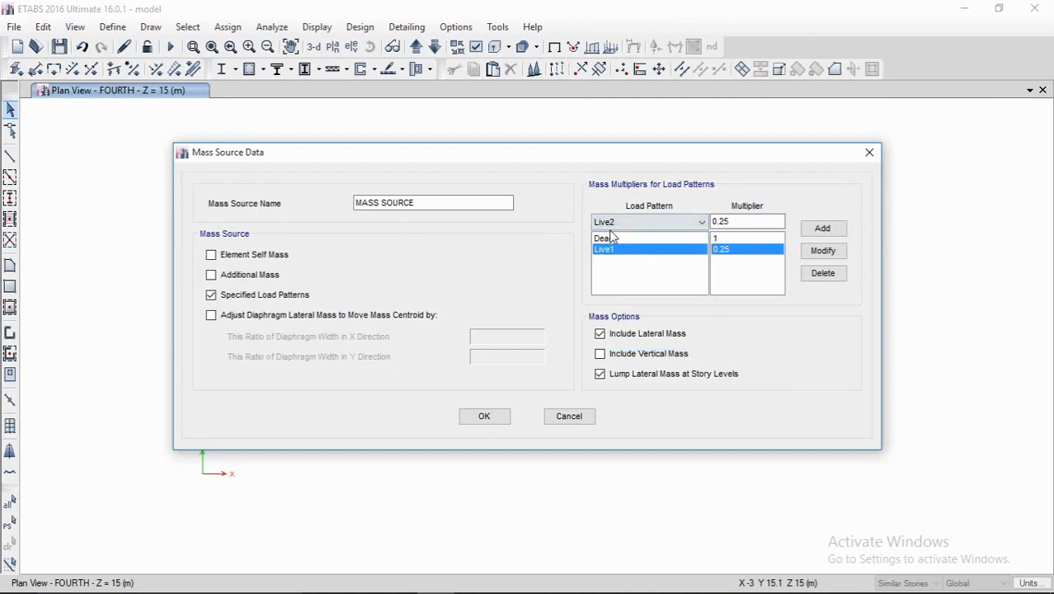
double_click(734, 222)
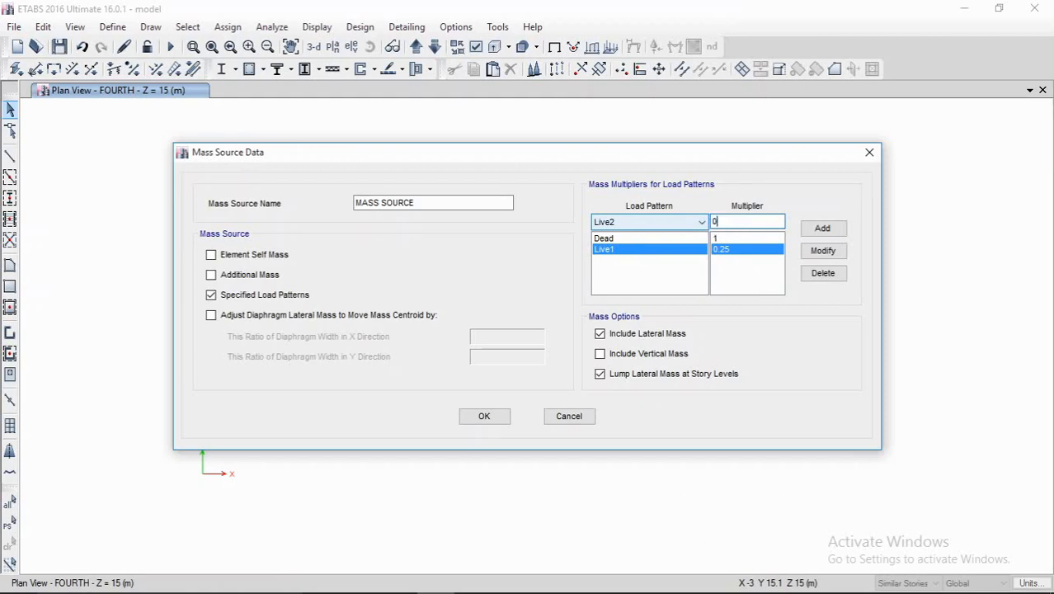
click(839, 231)
click(691, 222)
click(641, 269)
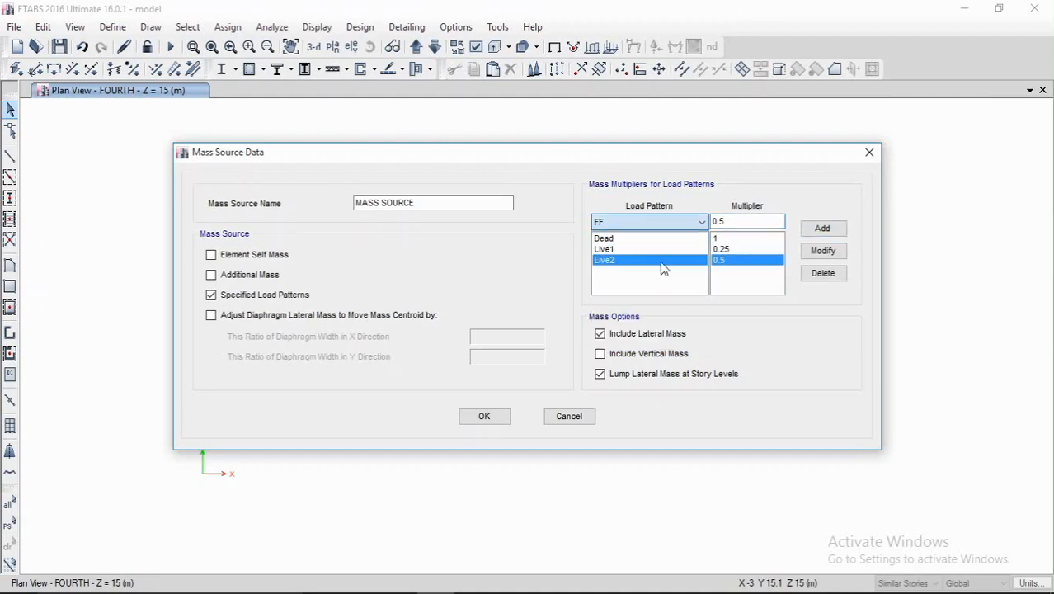
click(717, 224)
text(1)
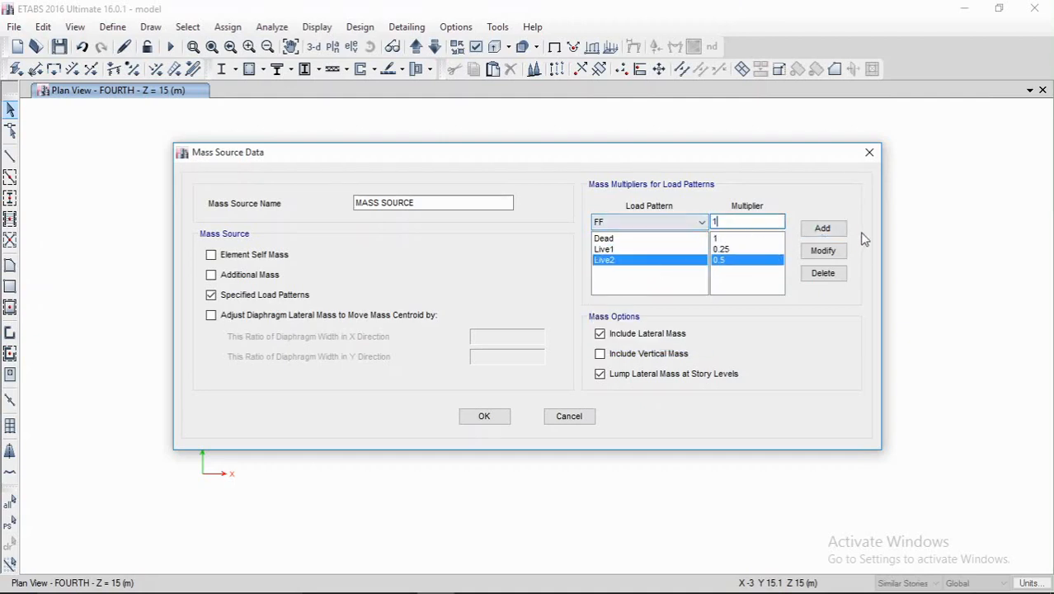
click(825, 229)
Step: Add the WT, MEP and WL load patterns to the mass source, each with multiplier 1, and accept the definition
click(700, 223)
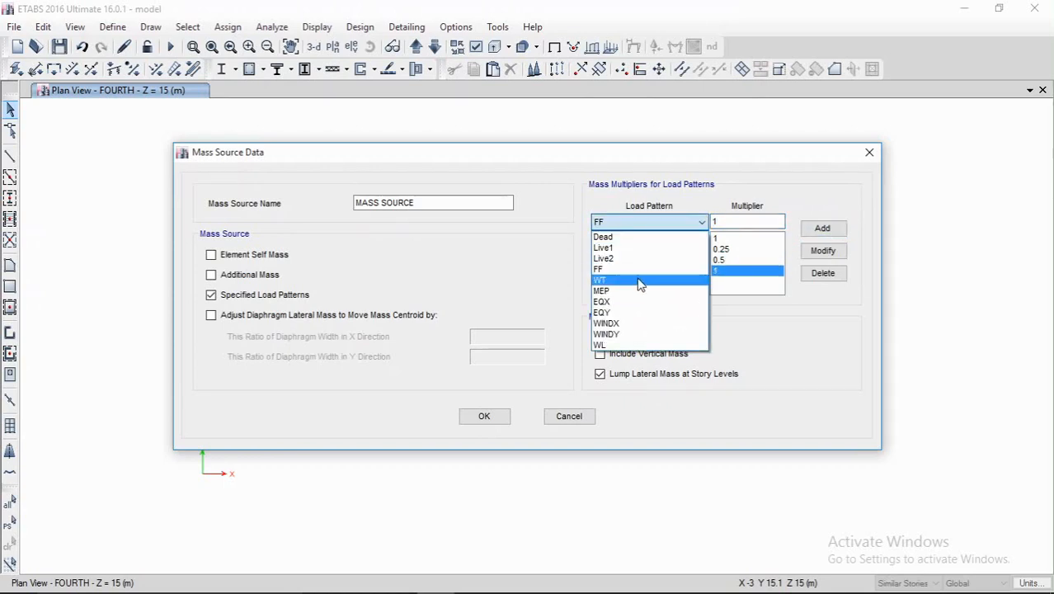
click(648, 280)
click(824, 228)
click(672, 222)
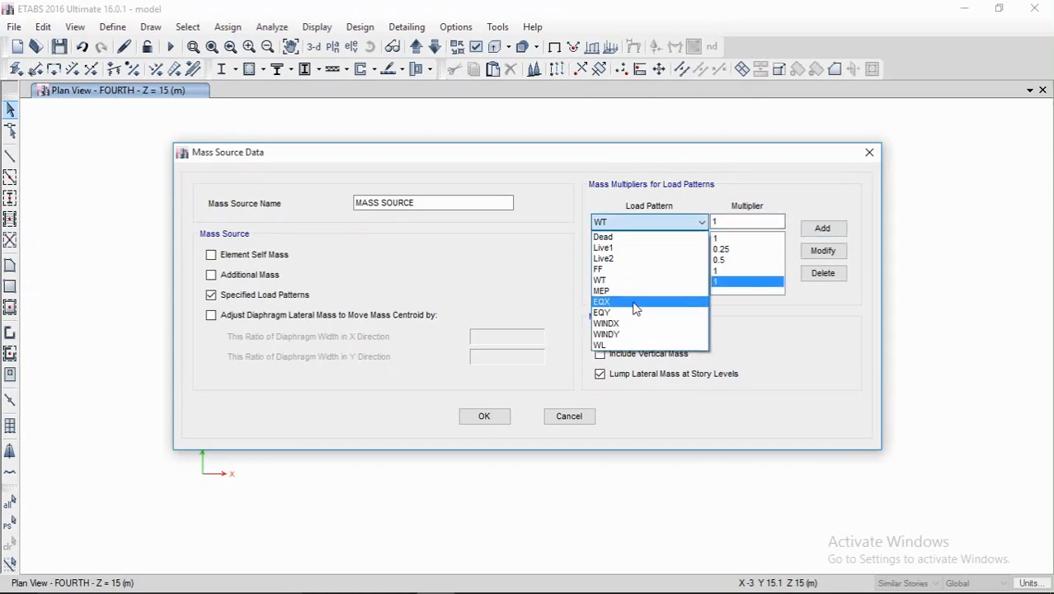
click(822, 231)
click(671, 224)
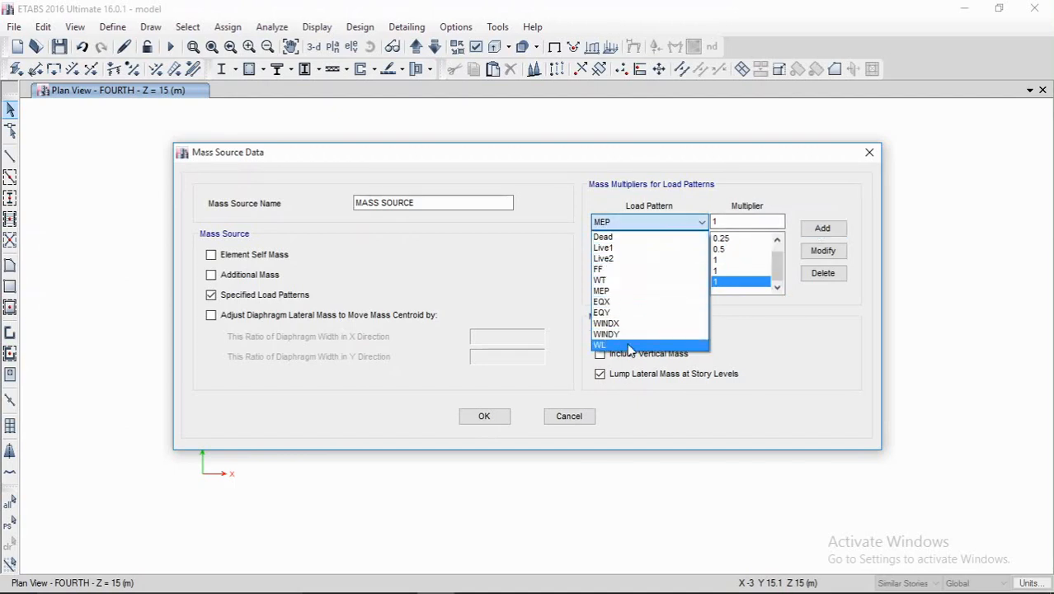
click(628, 344)
click(821, 229)
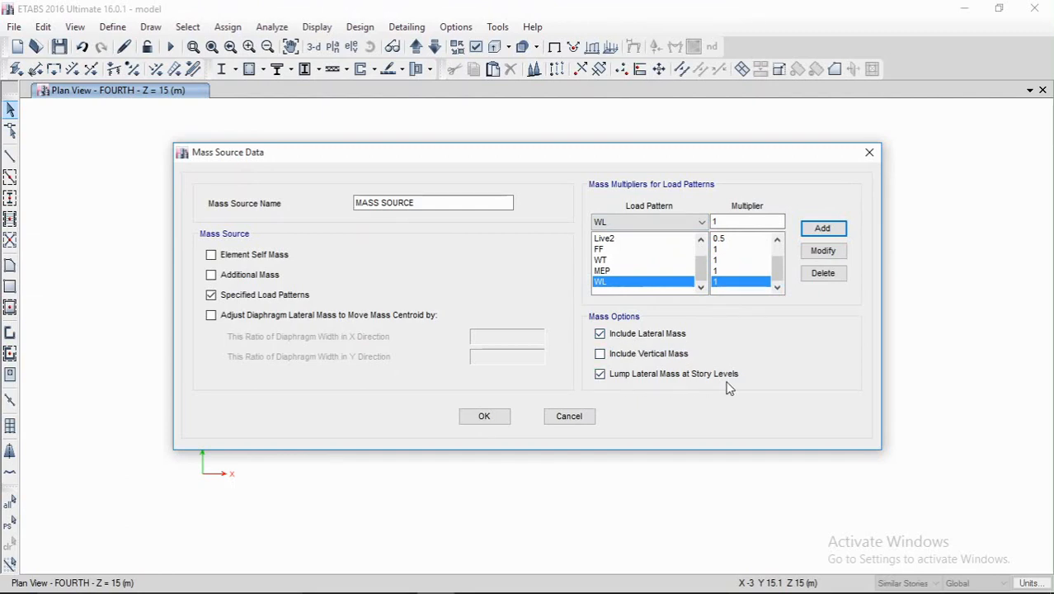
click(484, 416)
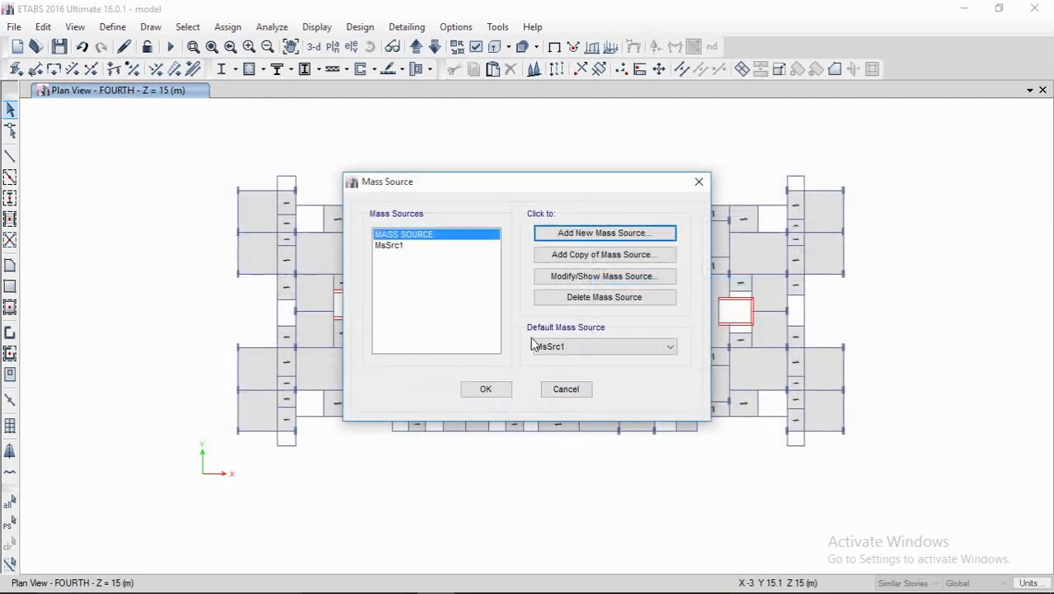
Step: Make MASS SOURCE the default mass source and delete MsSrc1
click(403, 246)
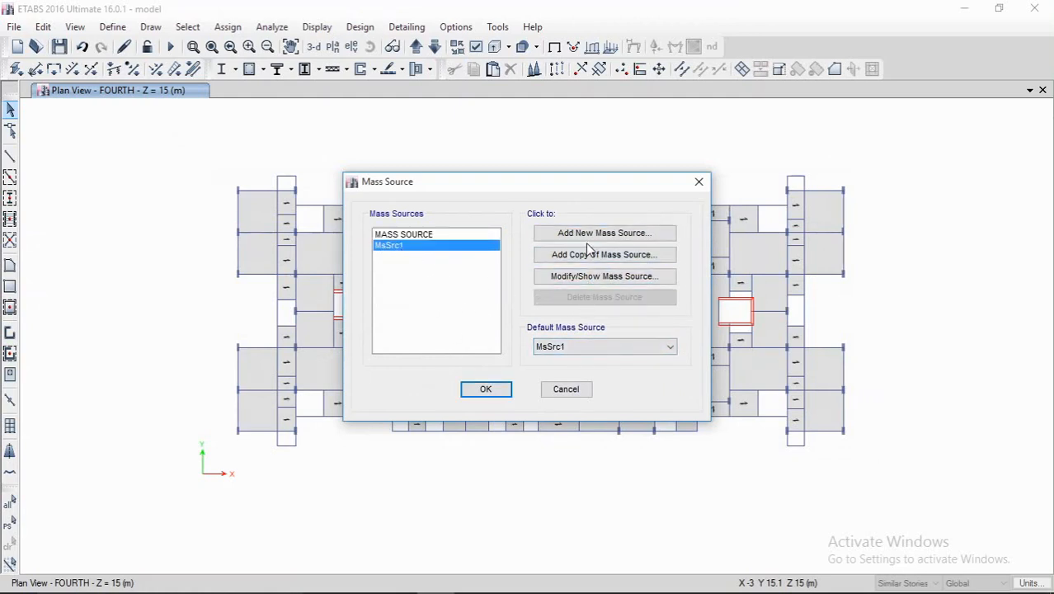
click(575, 346)
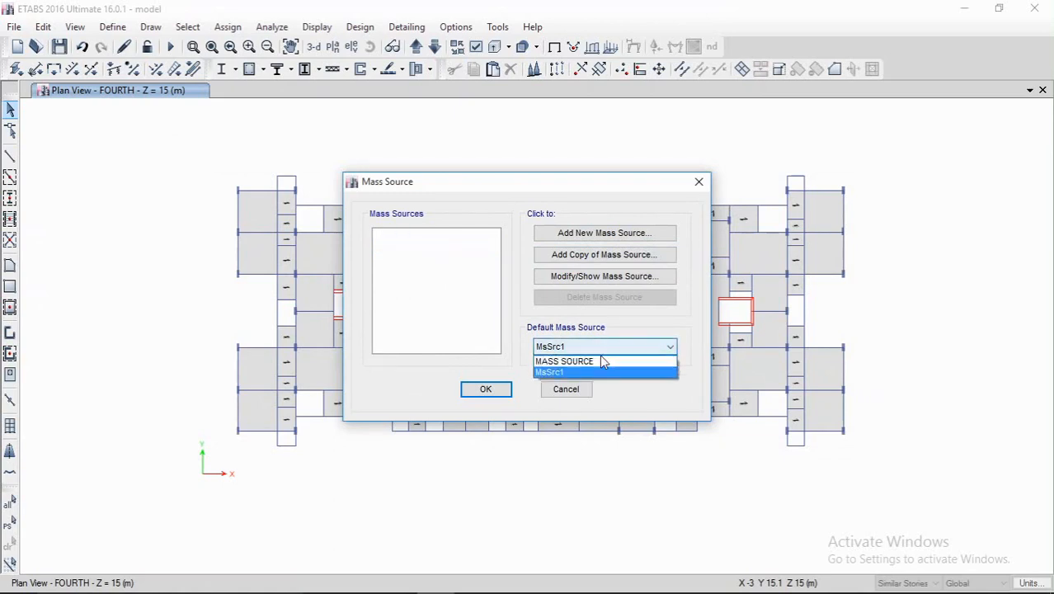
click(582, 358)
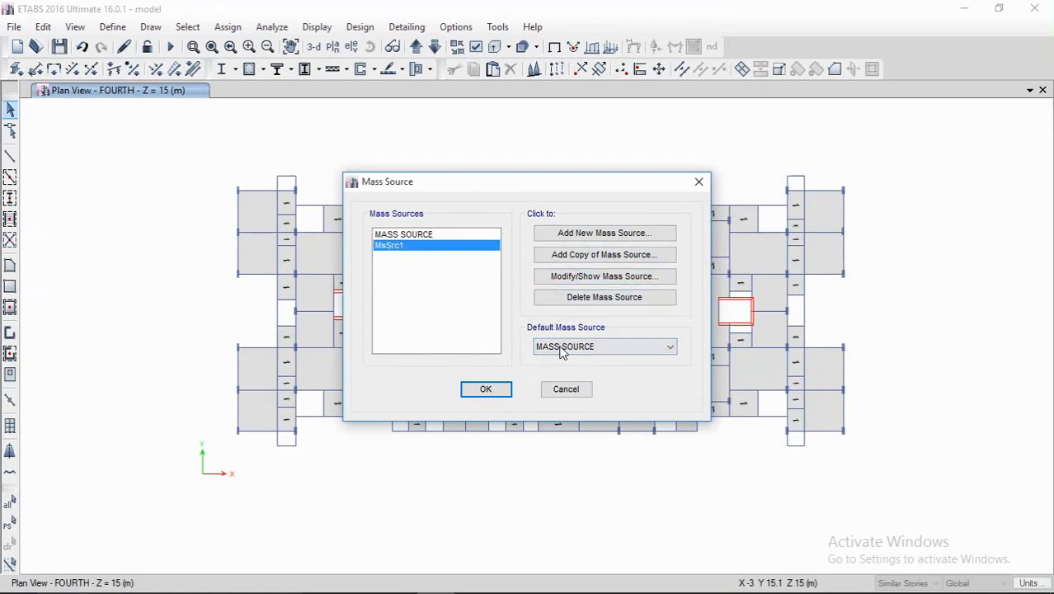
click(606, 297)
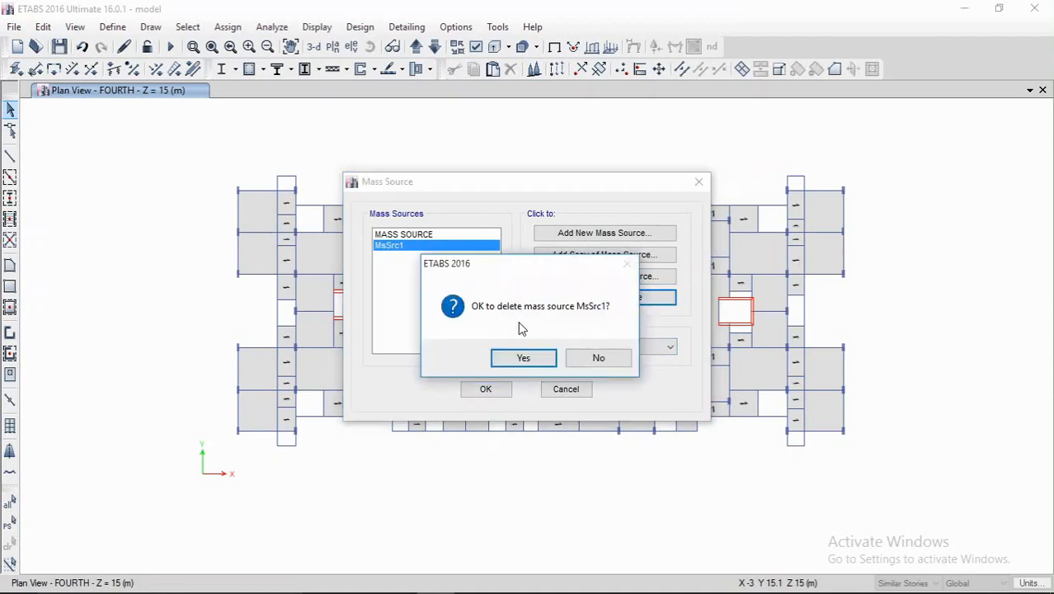
click(524, 358)
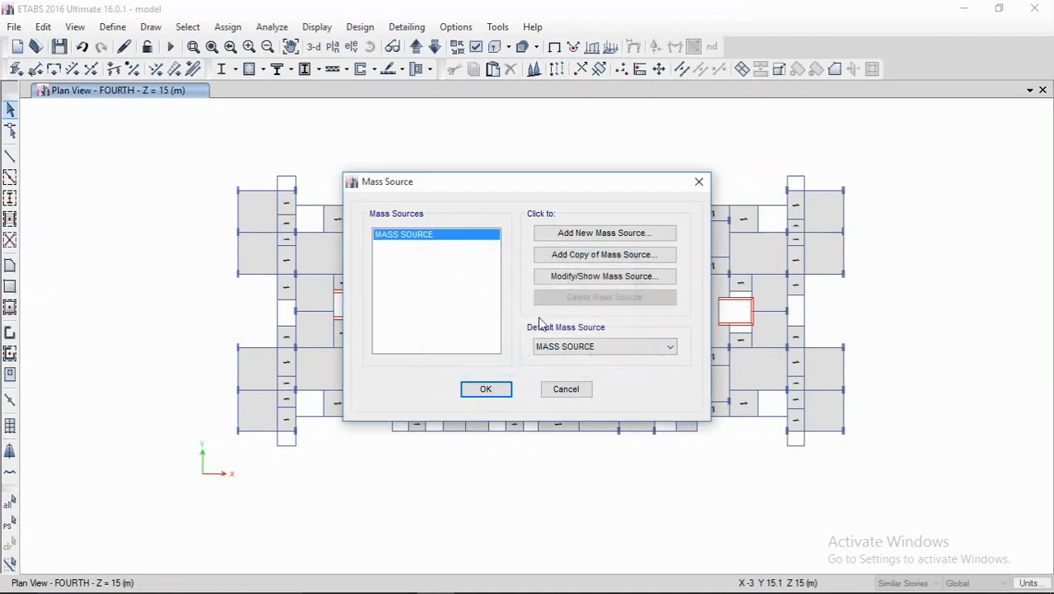
click(498, 394)
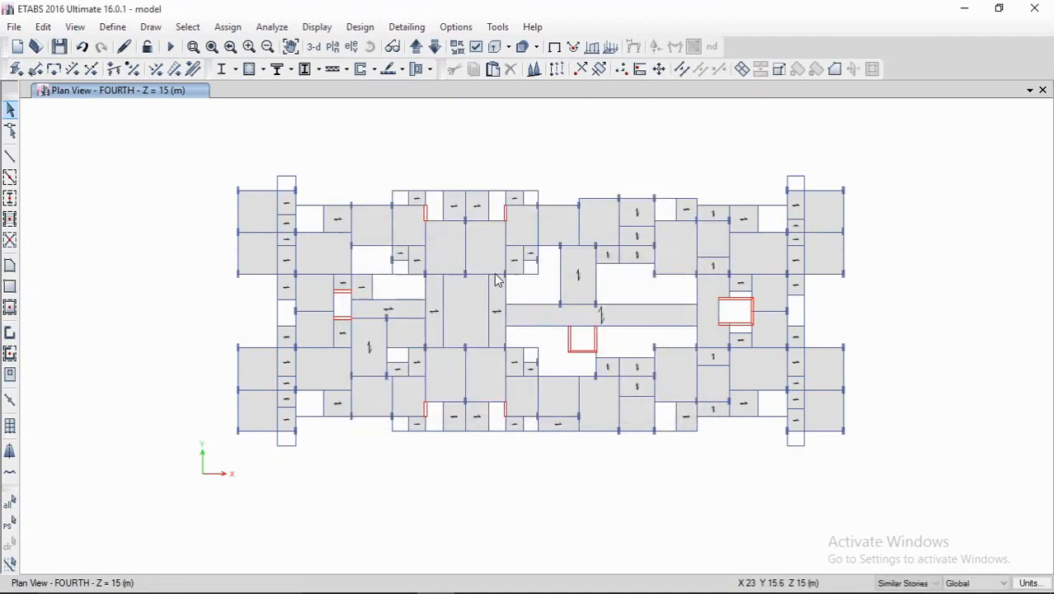
click(113, 26)
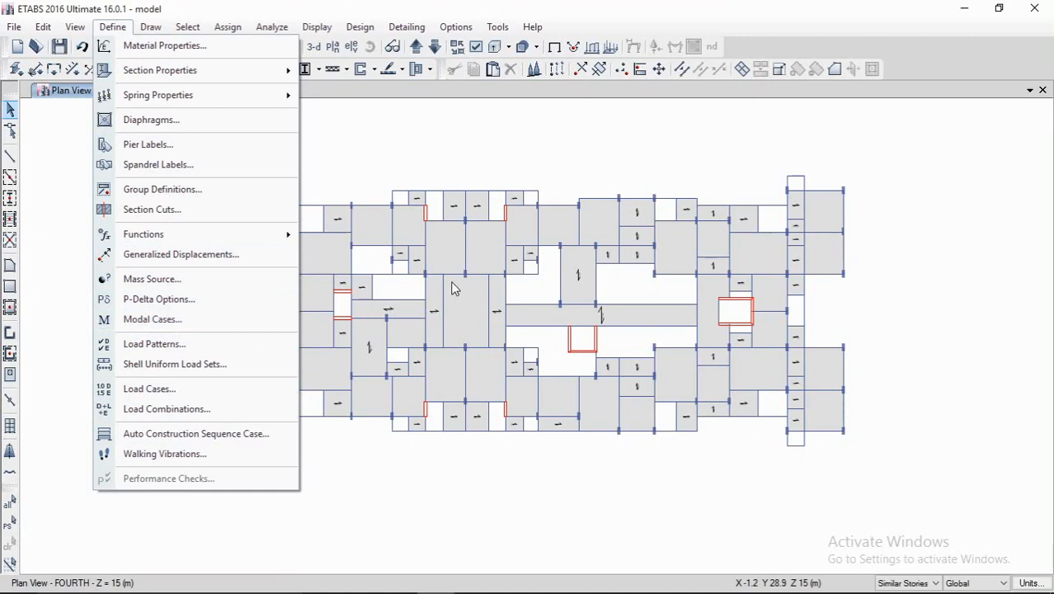
click(420, 218)
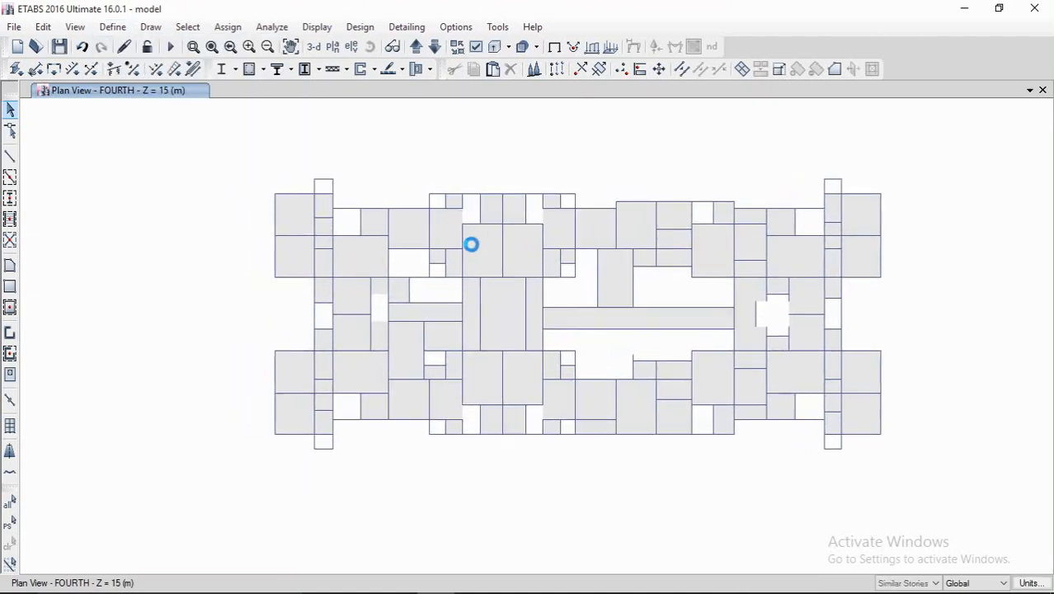
middle_drag(461, 271, 436, 254)
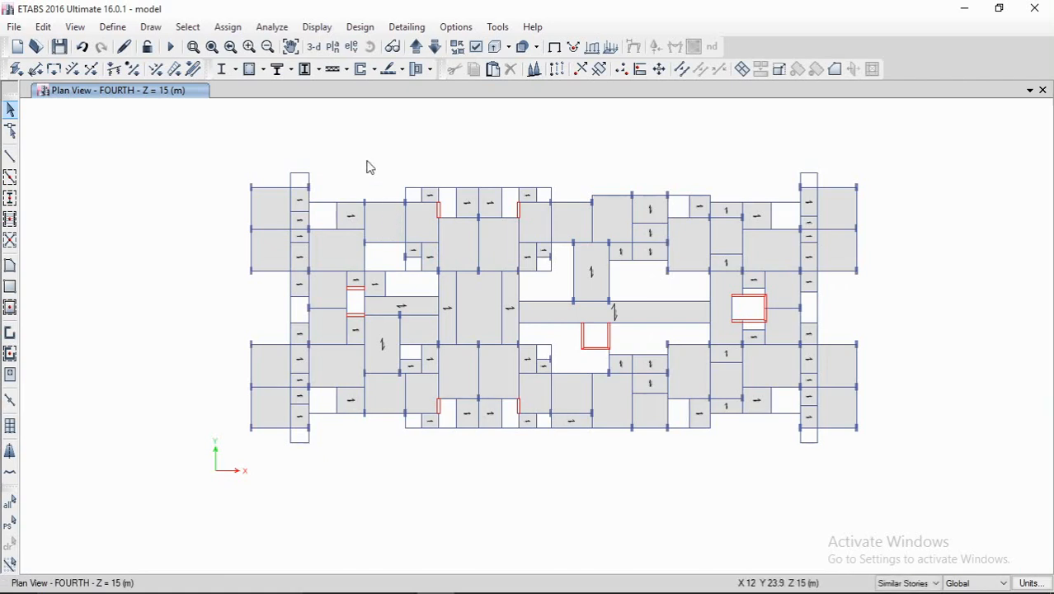
click(112, 27)
key(Escape)
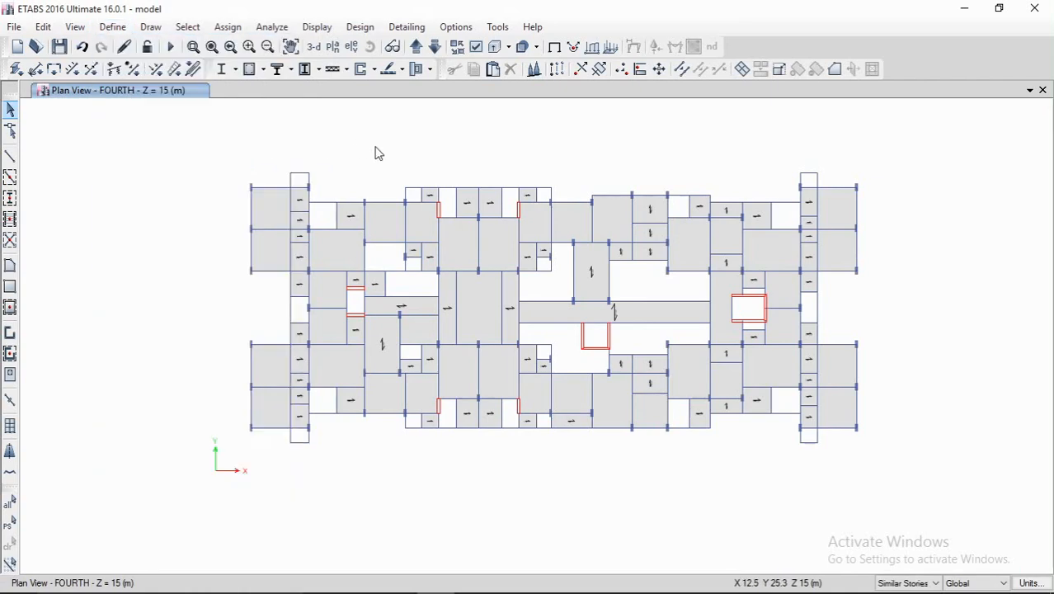
middle_drag(396, 264, 349, 269)
middle_drag(409, 330, 330, 302)
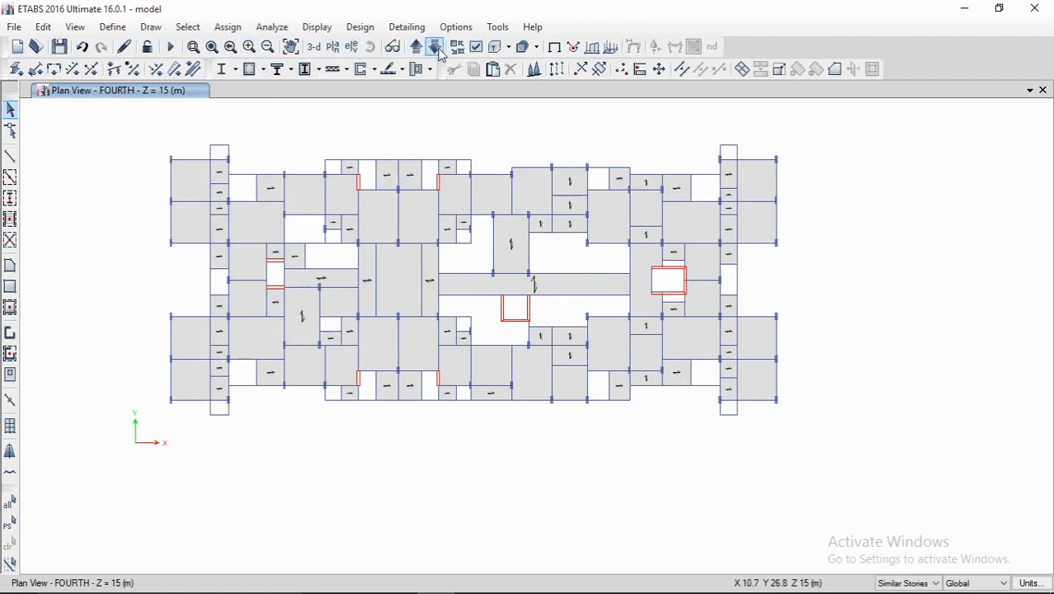
Step: Hide the floor objects in the FOURTH story plan so only the shear walls are displayed
click(476, 46)
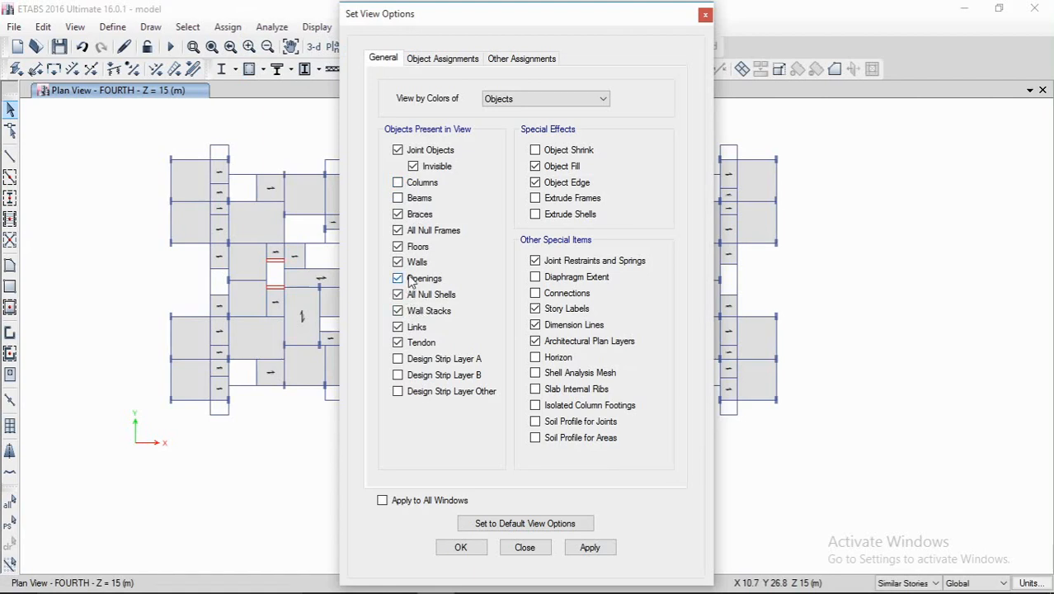
click(399, 247)
click(589, 547)
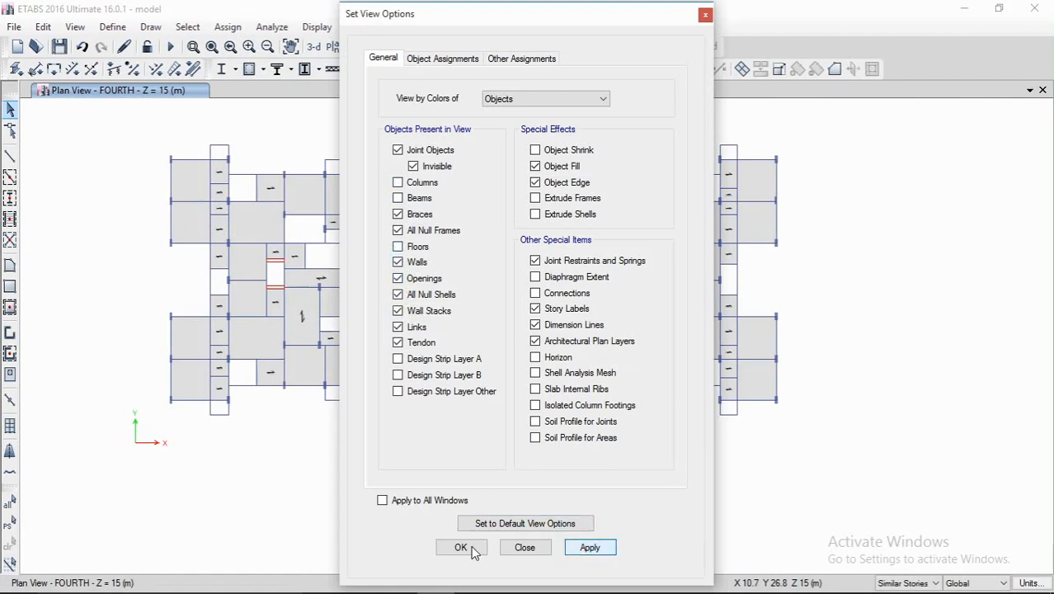
click(705, 16)
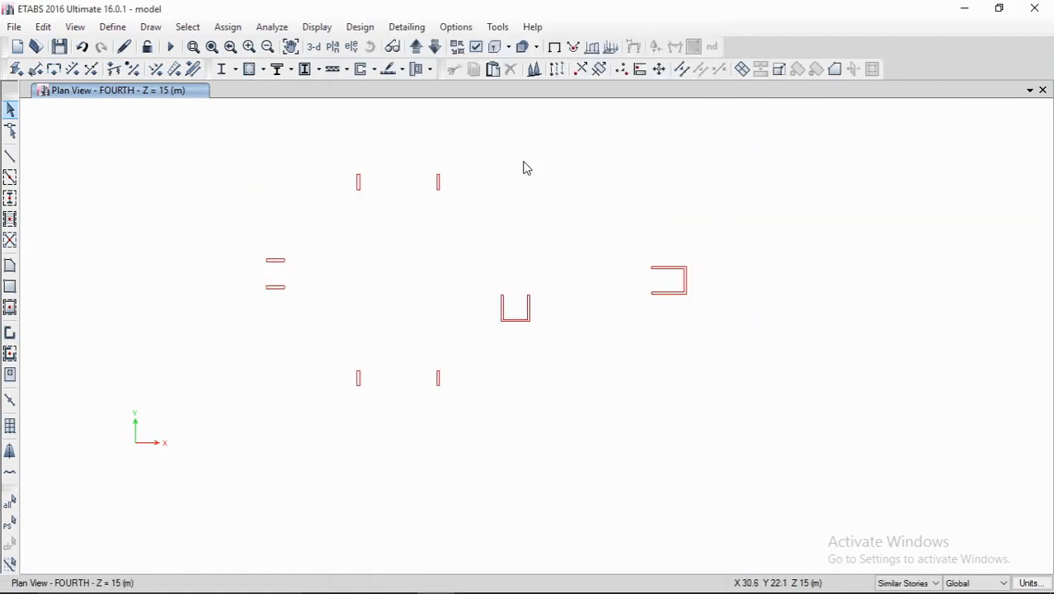
middle_drag(410, 259, 428, 260)
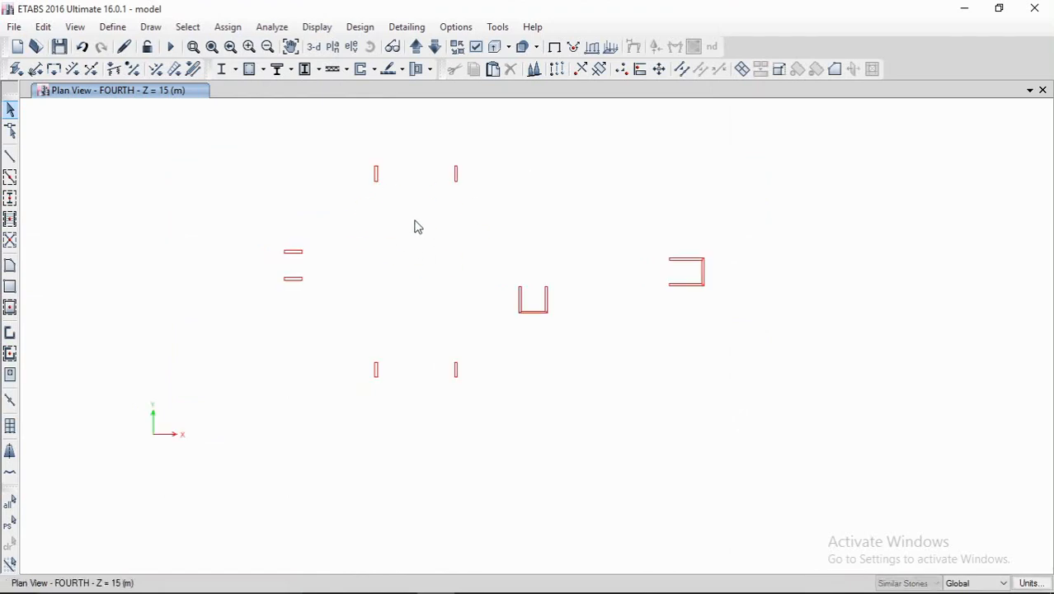
Step: Add wall pier labels P2, P3 and P4 to the pier label definitions
click(112, 27)
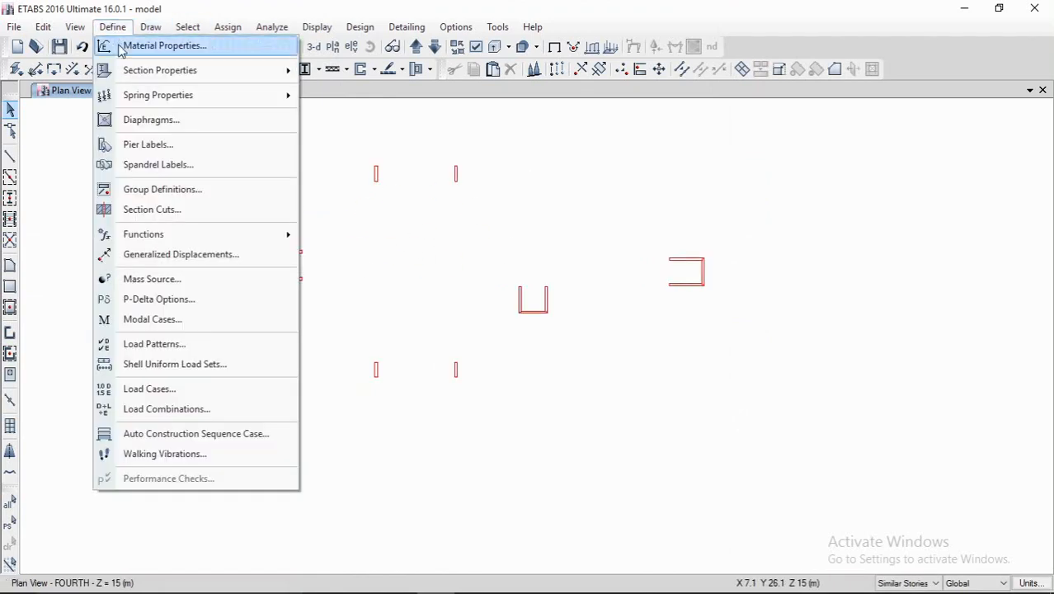
click(148, 145)
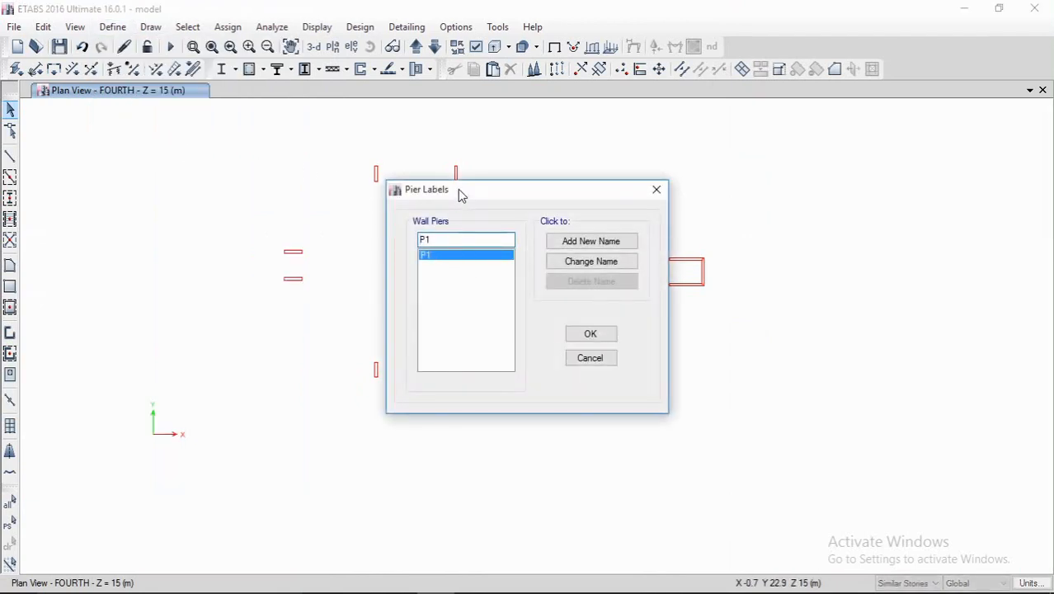
drag(460, 194, 417, 331)
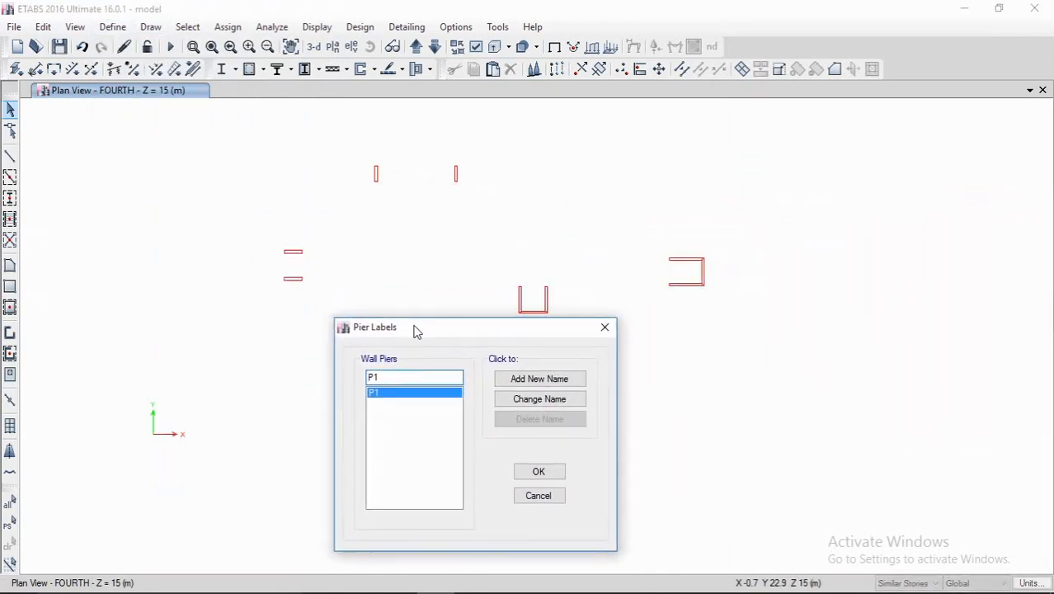
click(504, 380)
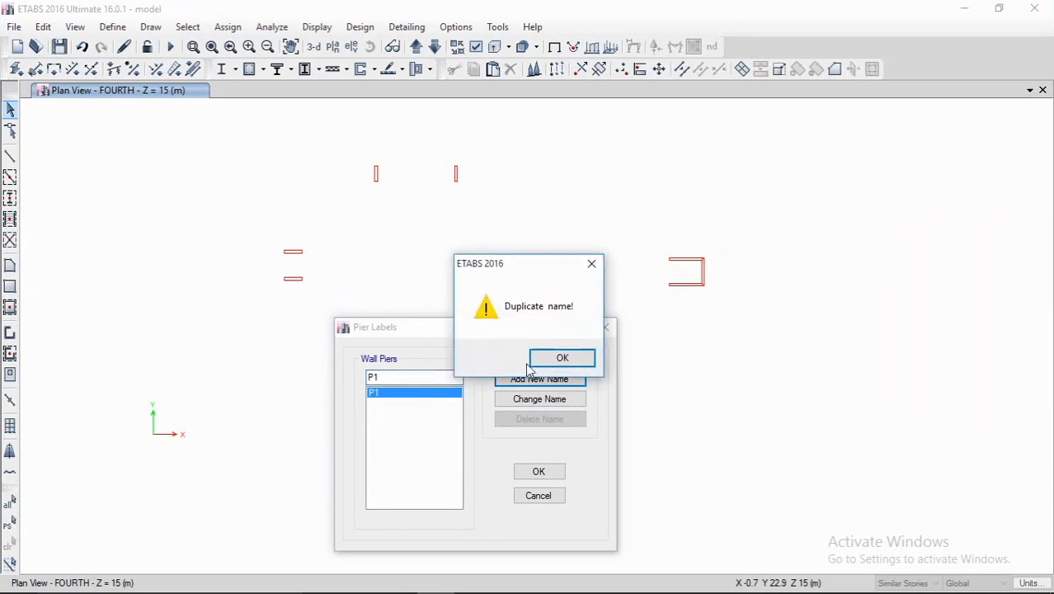
key(Return)
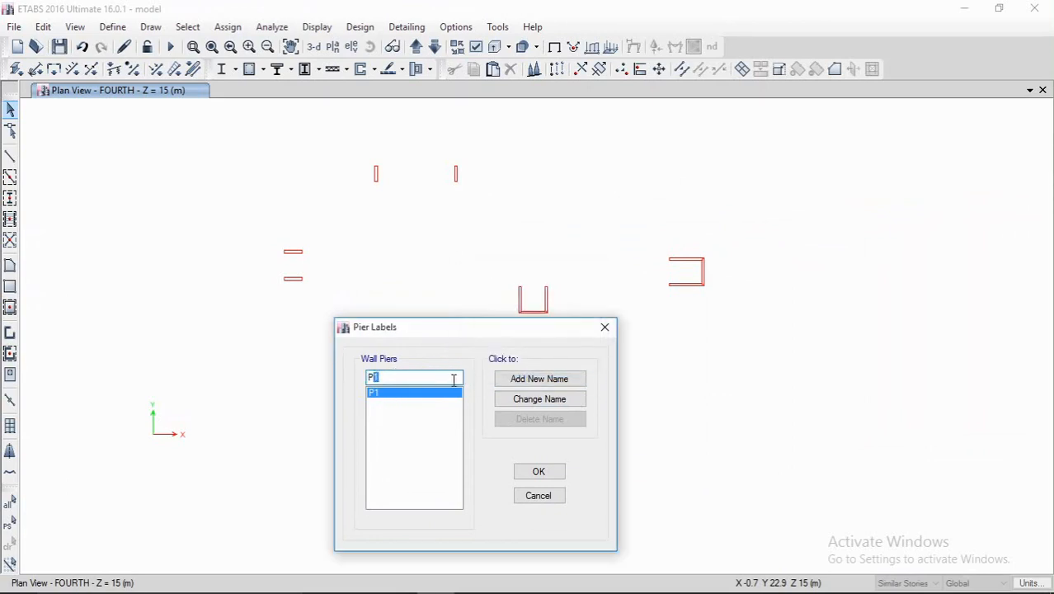
click(532, 378)
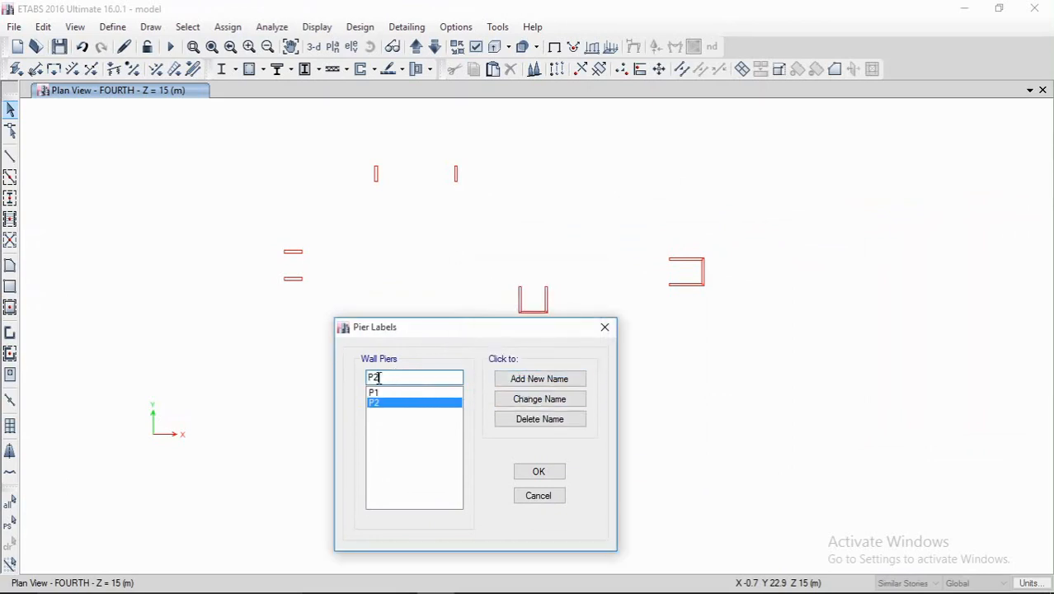
click(513, 380)
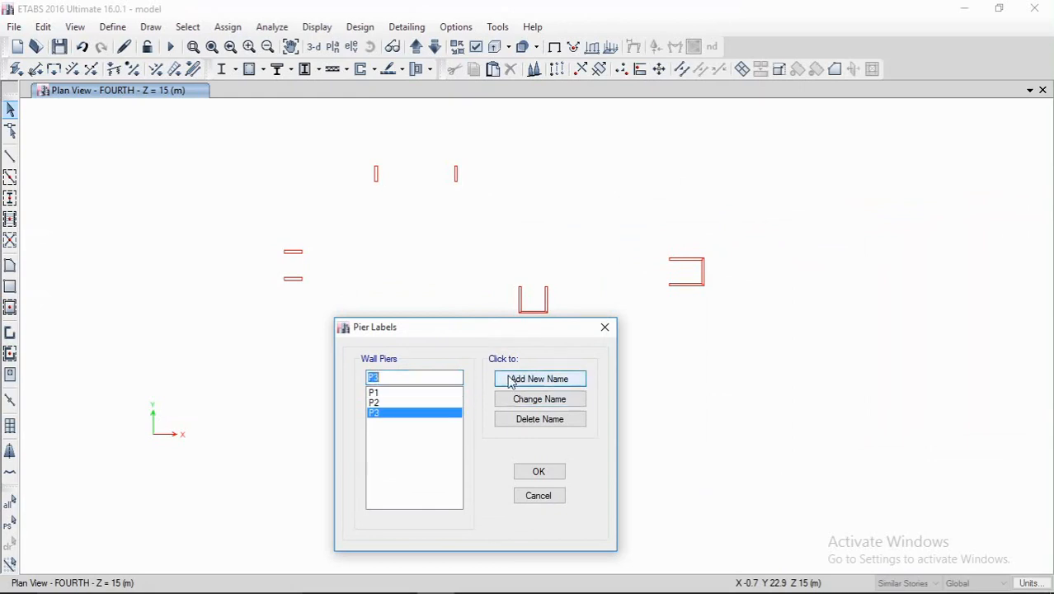
text(4)
click(512, 381)
Step: Add wall pier labels P5, P6 and P7 to the definitions
drag(380, 377, 368, 379)
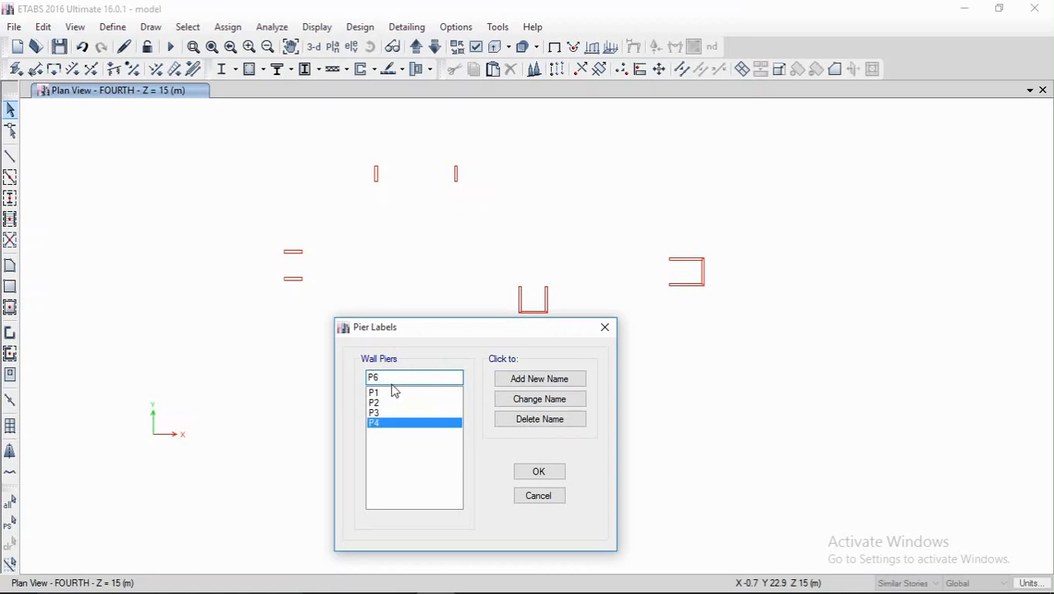
text(P5)
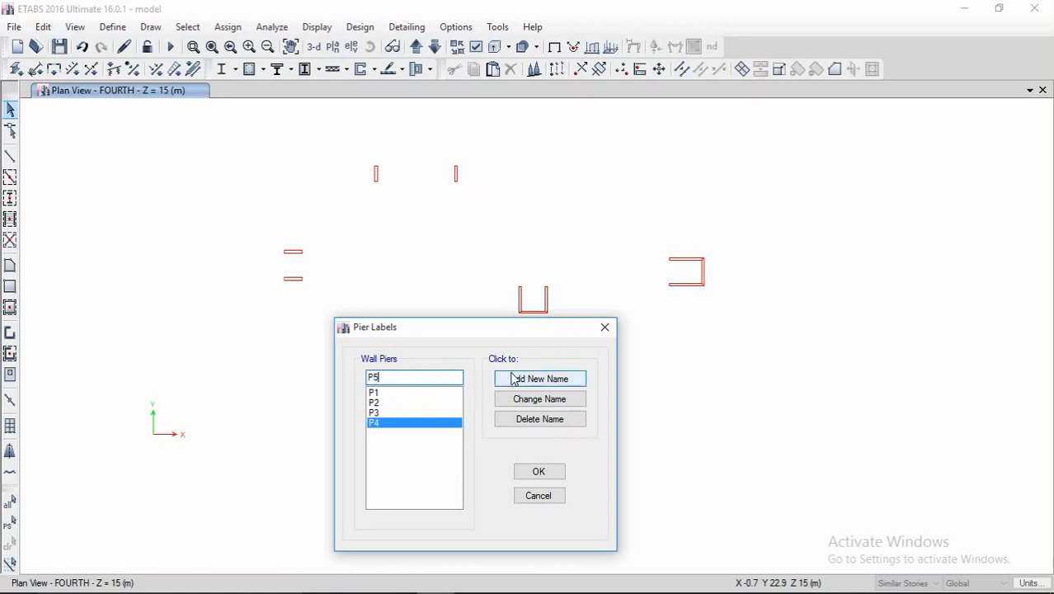
click(502, 379)
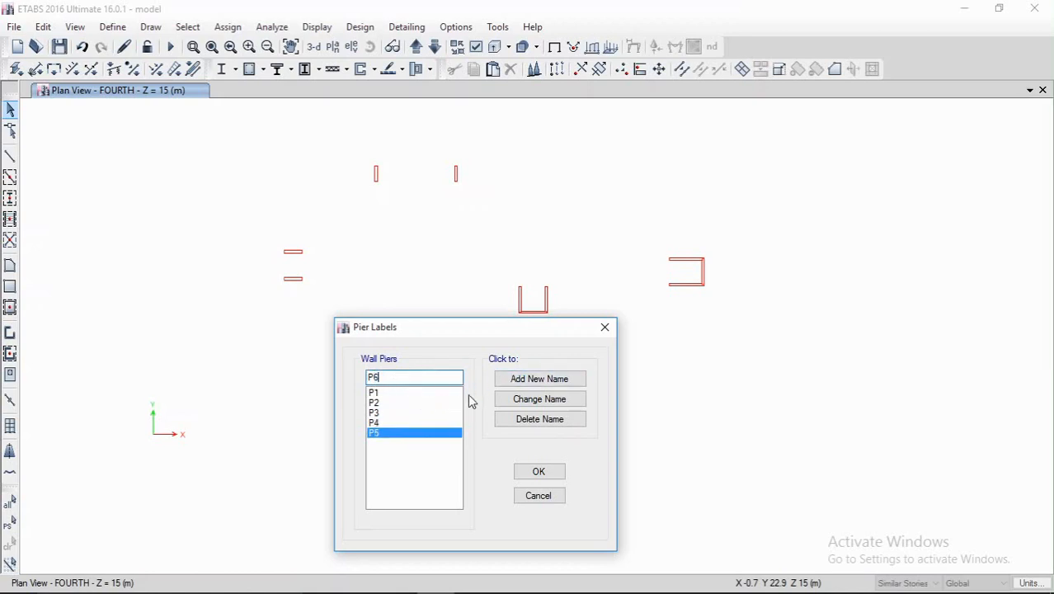
click(502, 380)
double_click(373, 377)
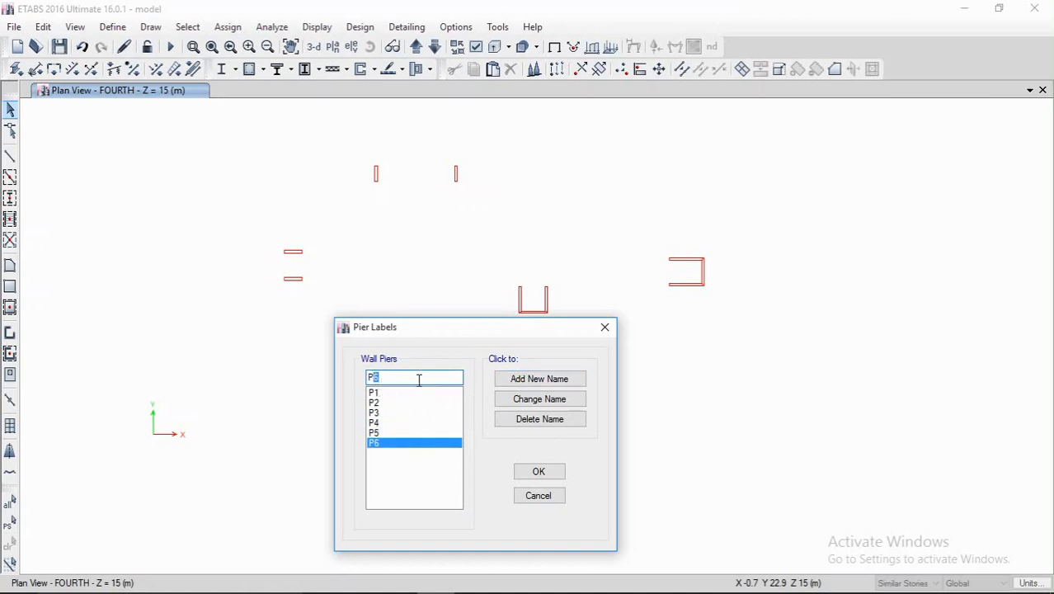
click(538, 385)
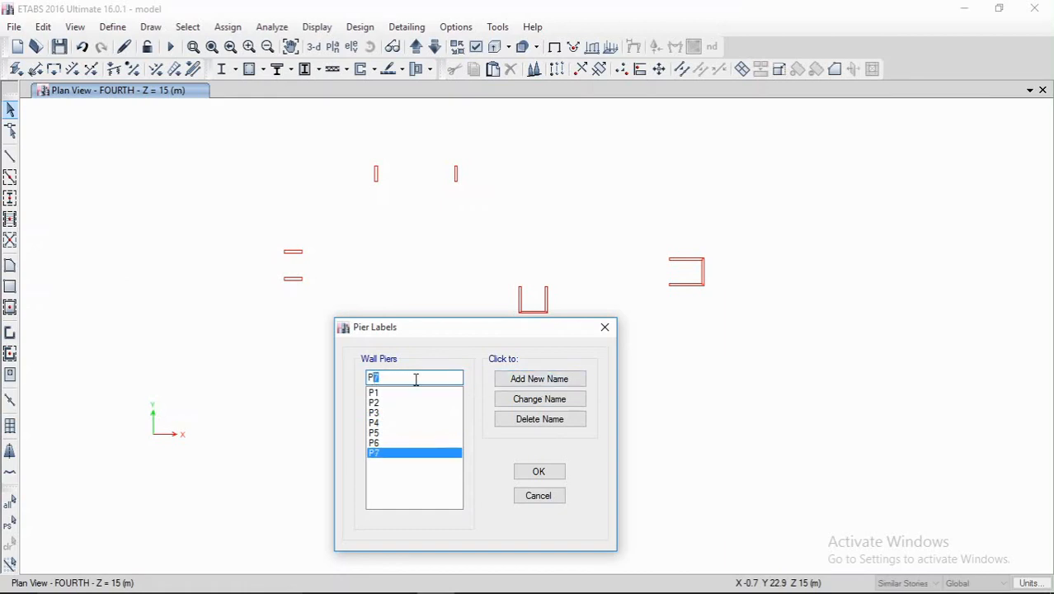
Step: Add wall pier labels P8, P9 and P10 and accept the pier label definitions
text(P8)
click(541, 384)
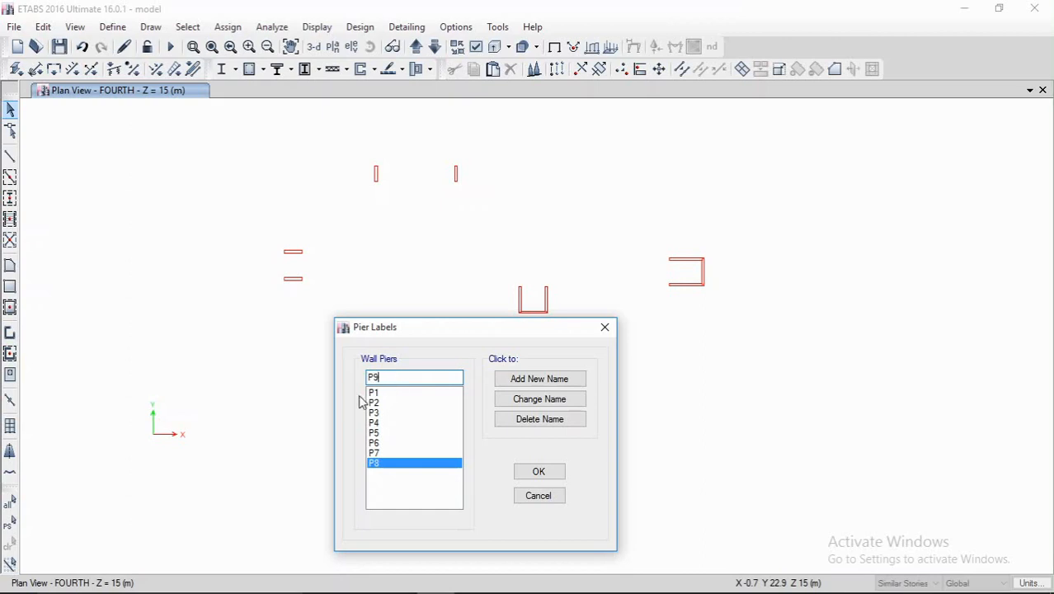
click(504, 382)
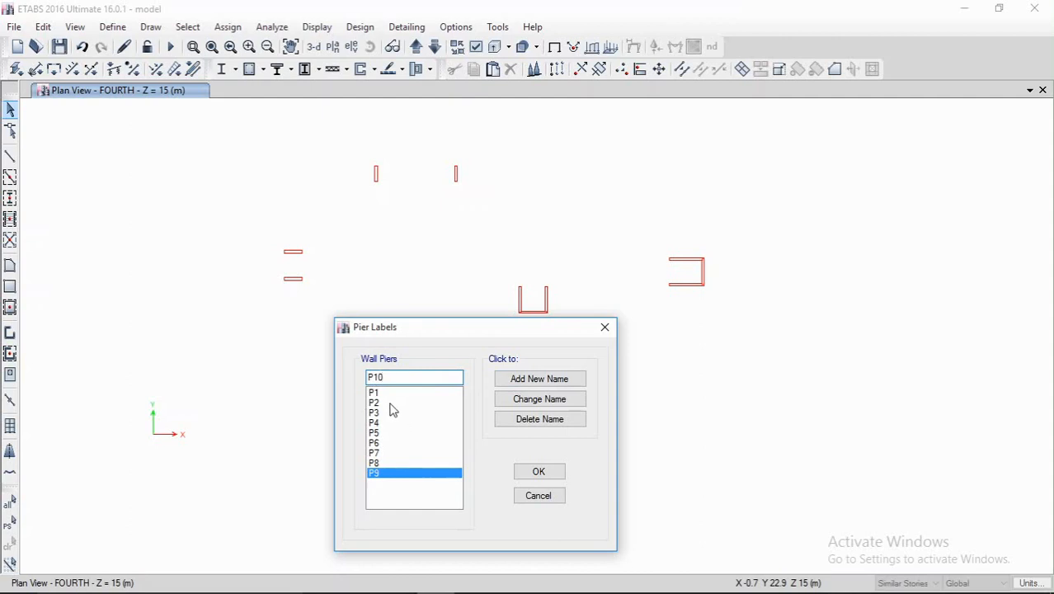
text(P10)
click(520, 382)
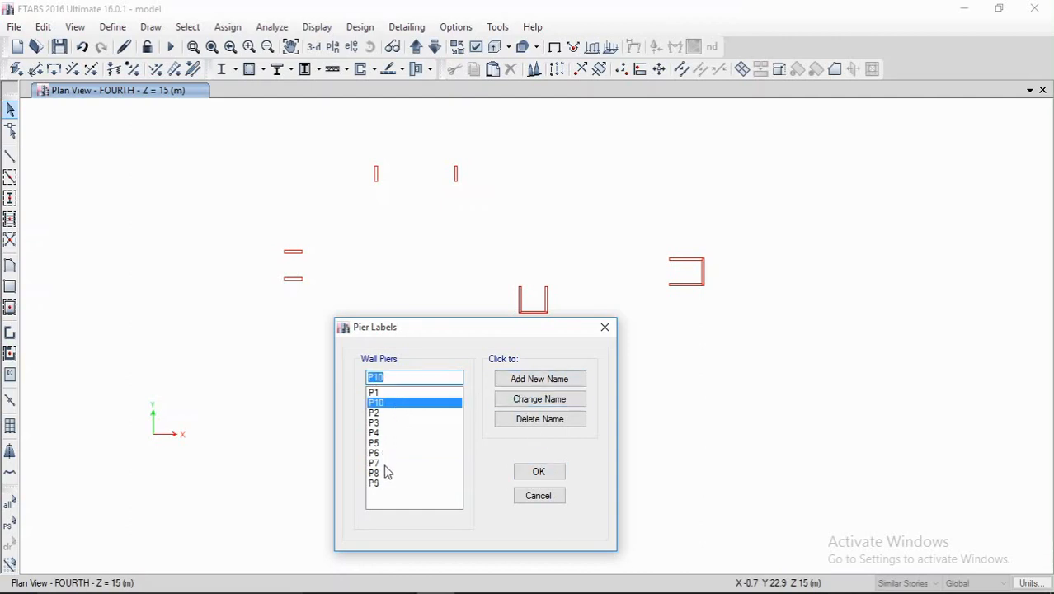
click(546, 467)
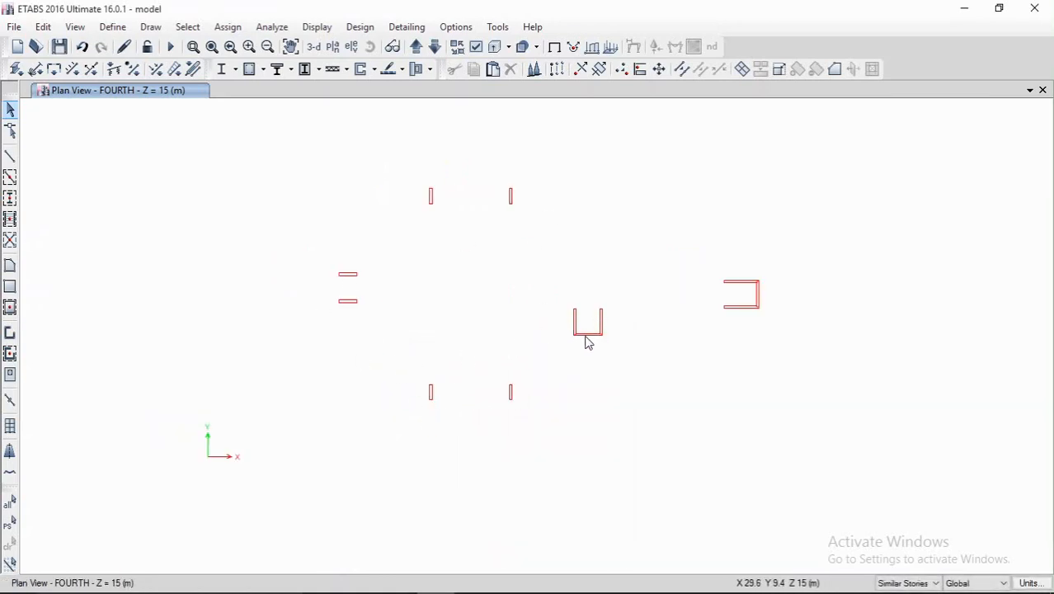
Step: With edits applying to All Stories, assign pier label P1 to the upper of the two short horizontal walls at the plan's left end
click(542, 401)
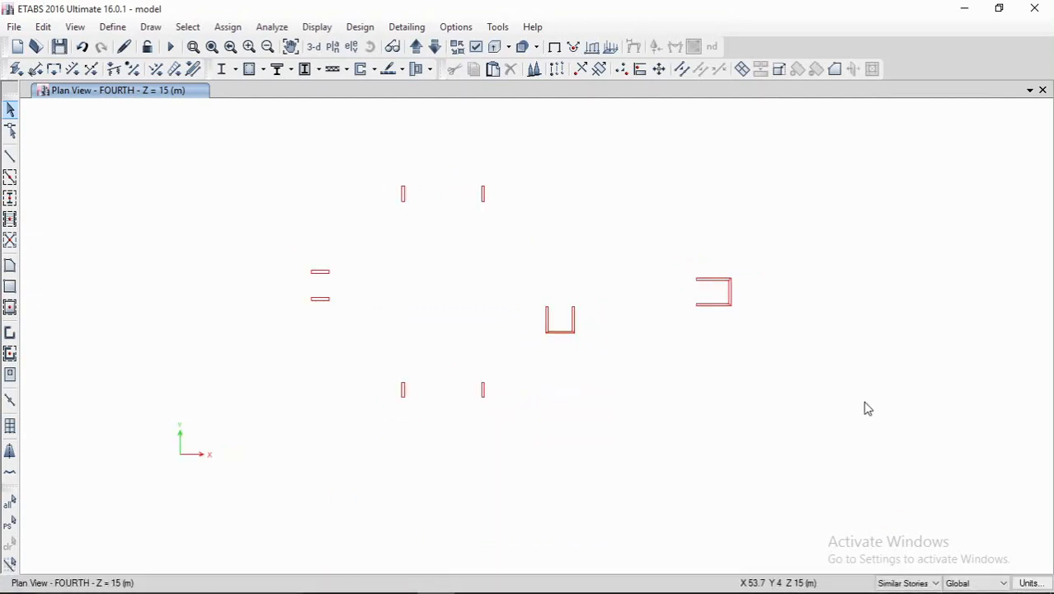
click(903, 583)
click(899, 559)
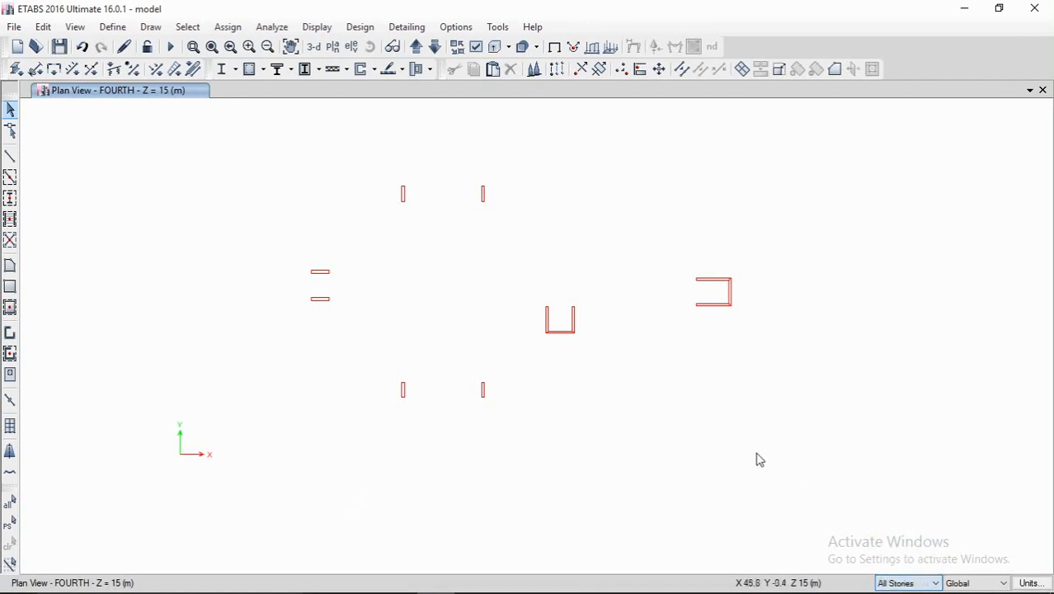
drag(291, 240, 355, 287)
click(228, 27)
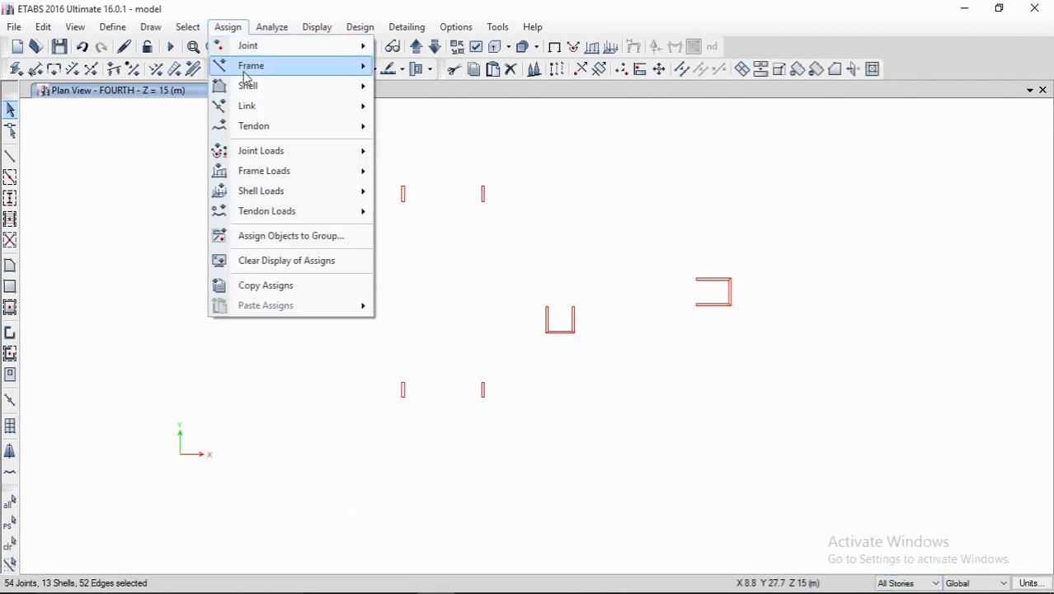
mouse_move(344, 86)
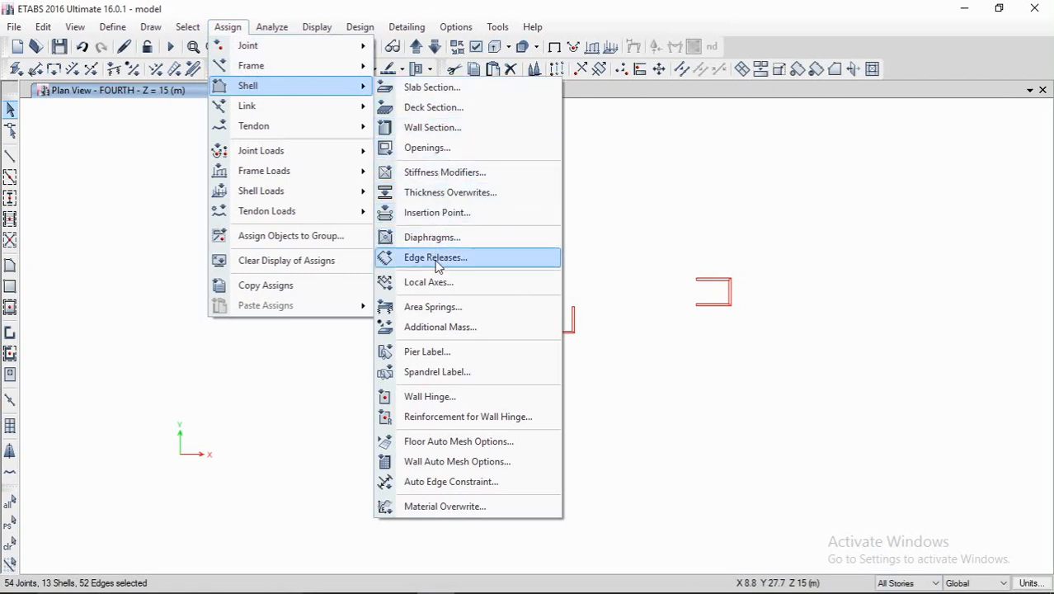
click(425, 350)
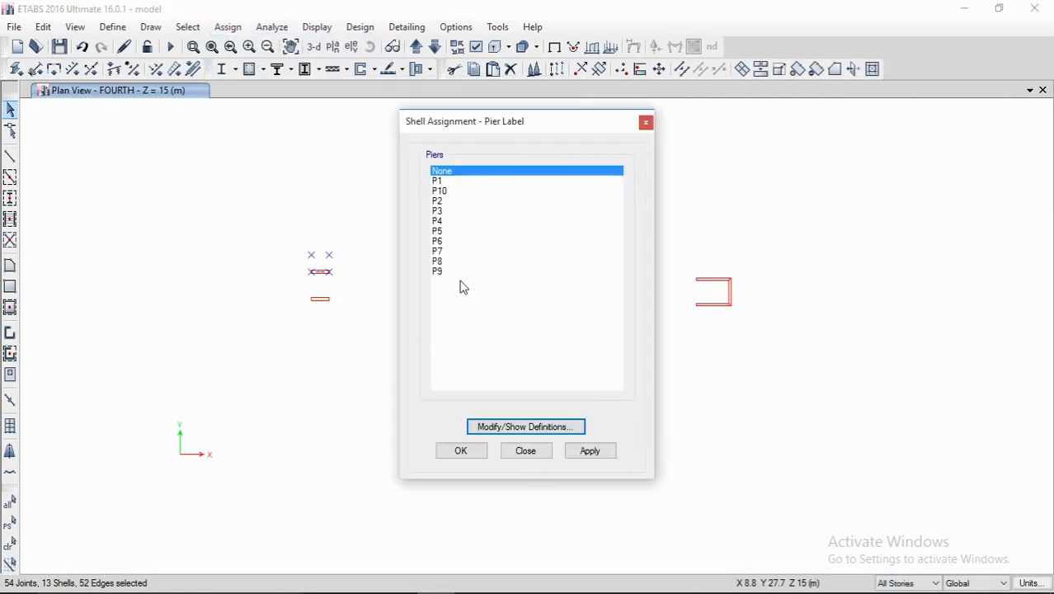
click(443, 181)
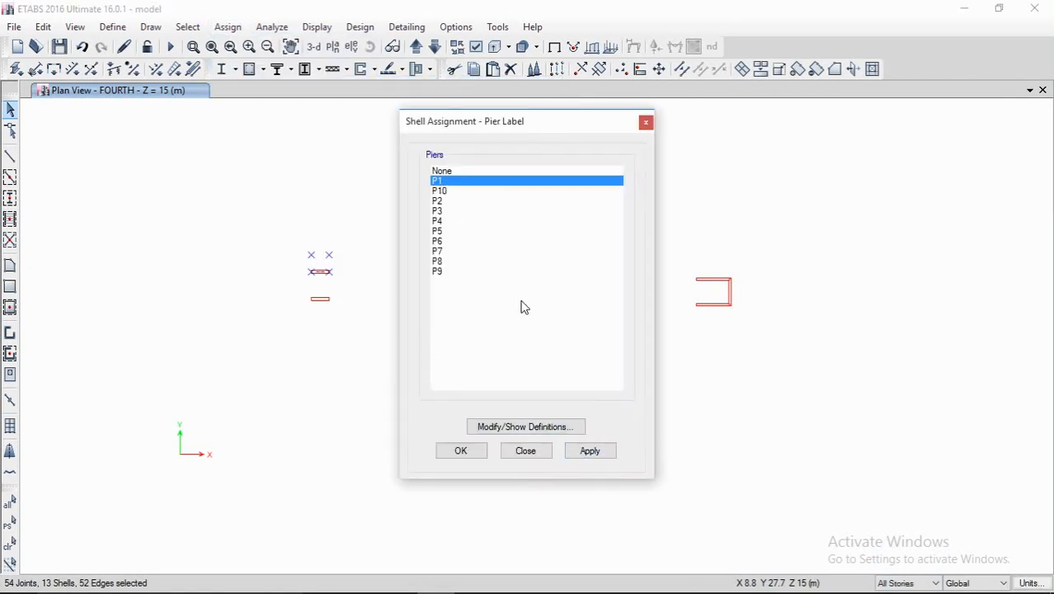
click(589, 452)
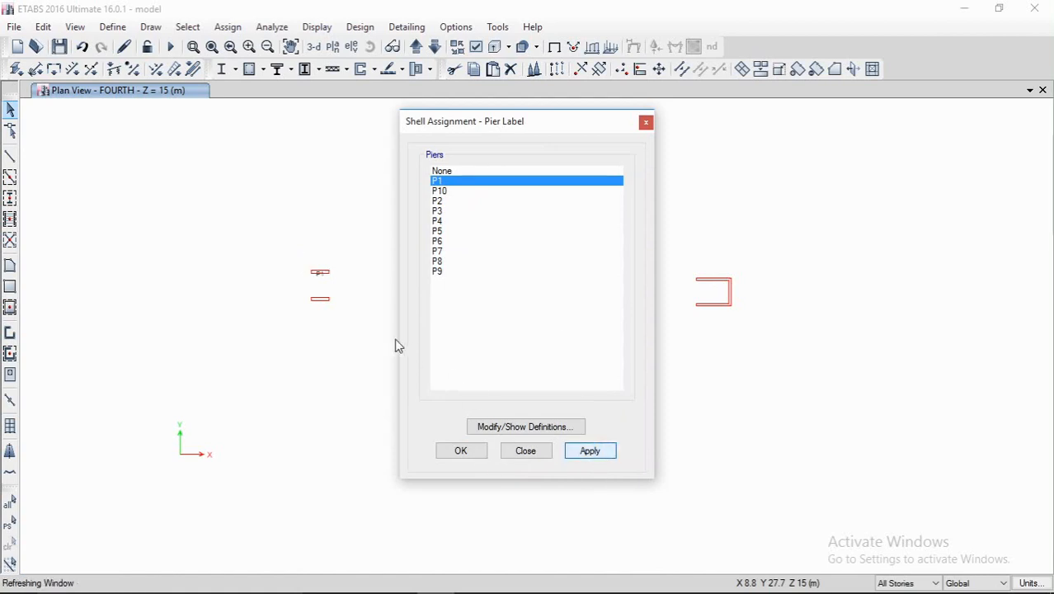
click(472, 447)
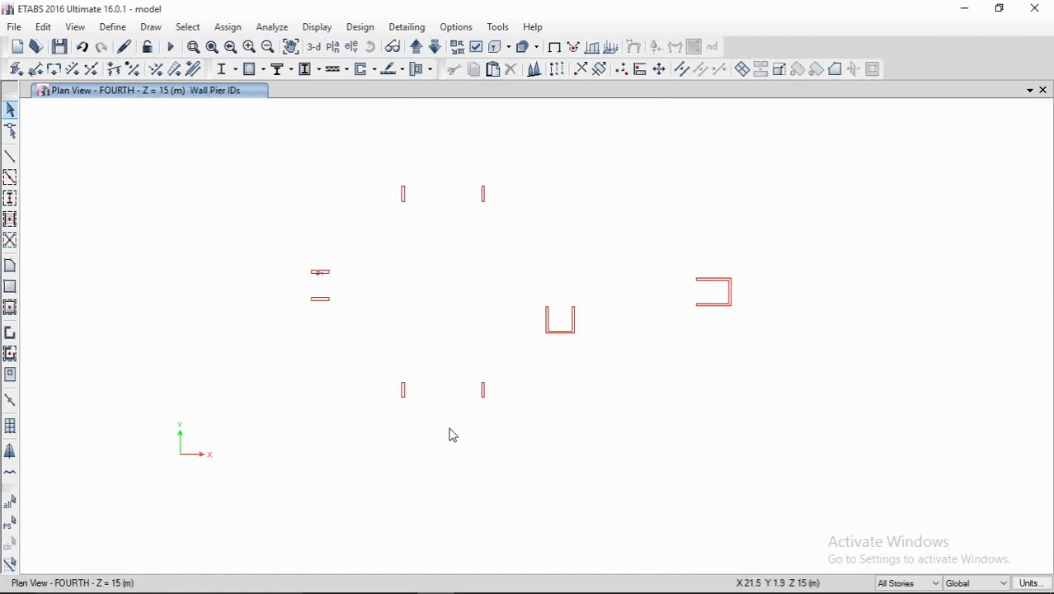
Step: Show the shear walls in 3-D and inspect the pier label along the height of the P1 wall
scroll(325, 276, up, 2)
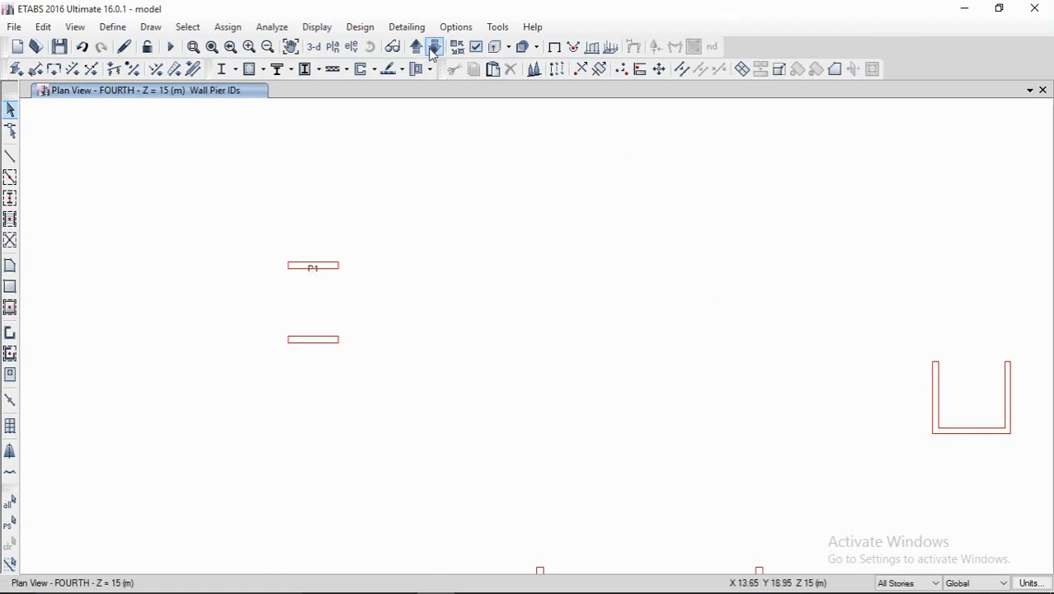
click(316, 51)
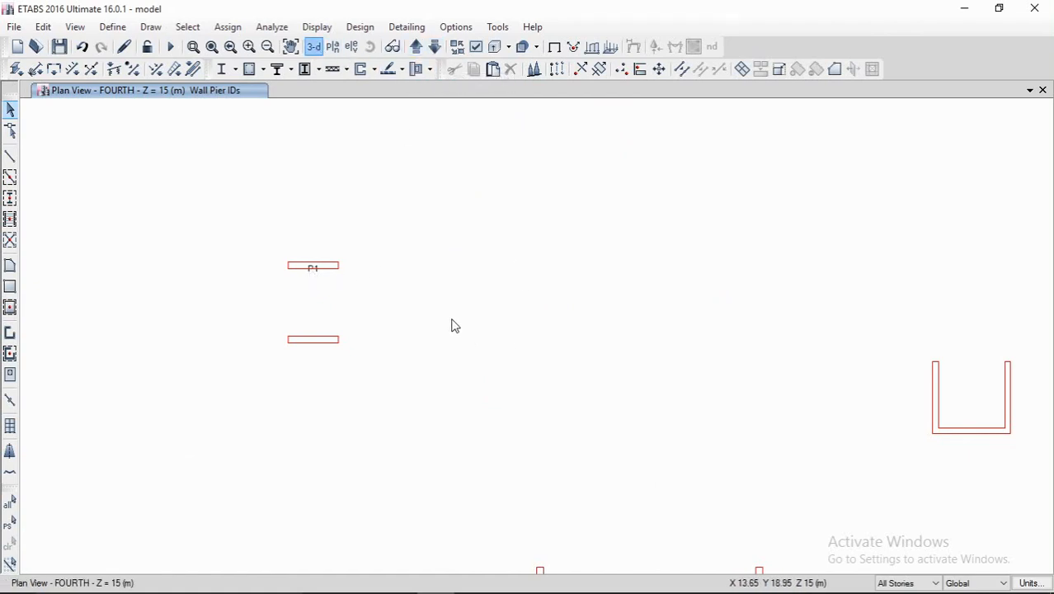
scroll(445, 298, up, 5)
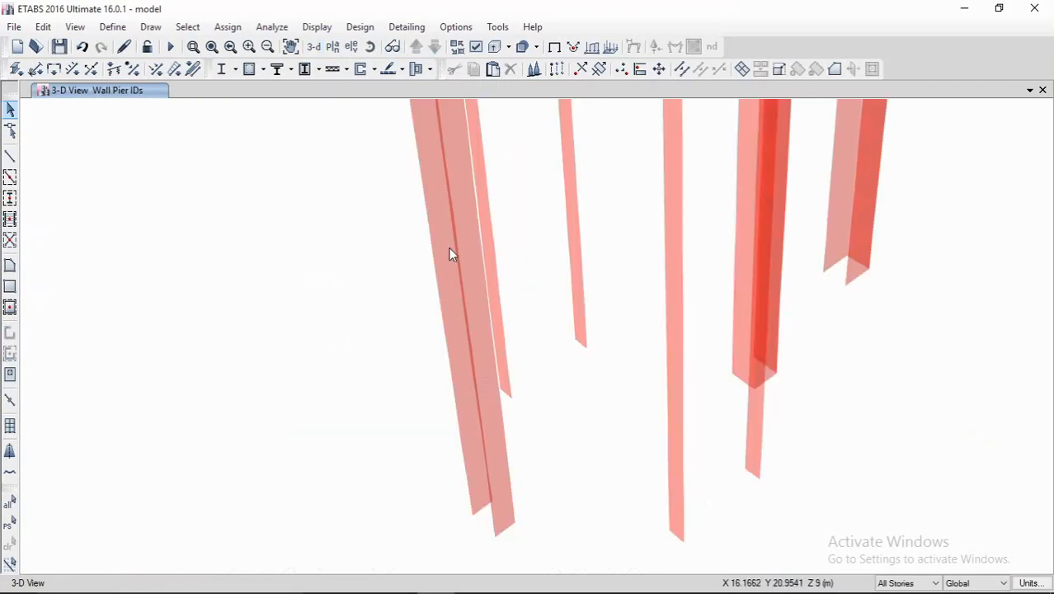
middle_drag(453, 254, 438, 336)
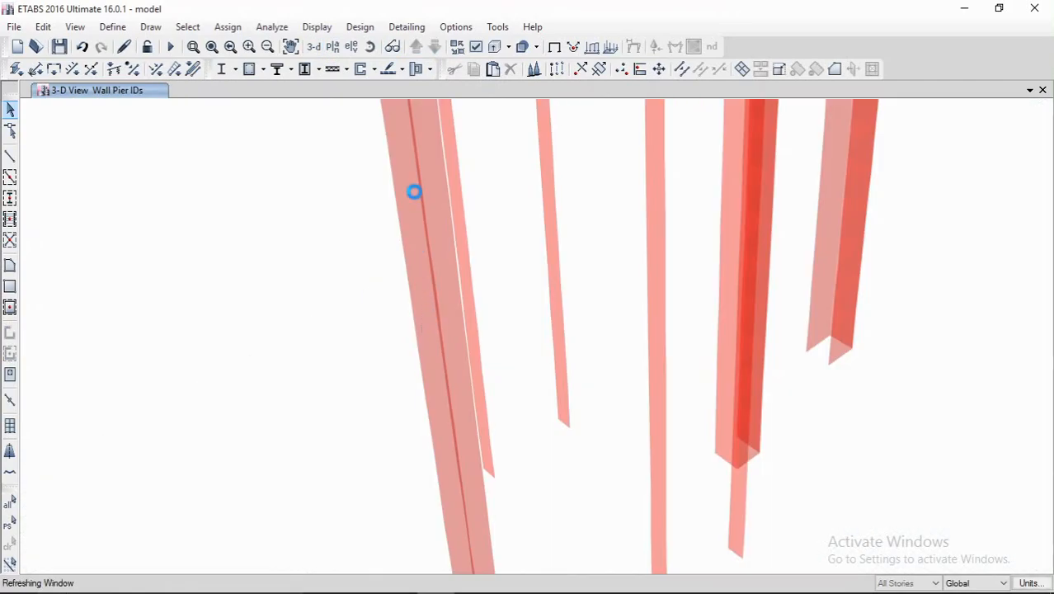
Step: Switch the display to the plan view of the FIRST story
click(332, 46)
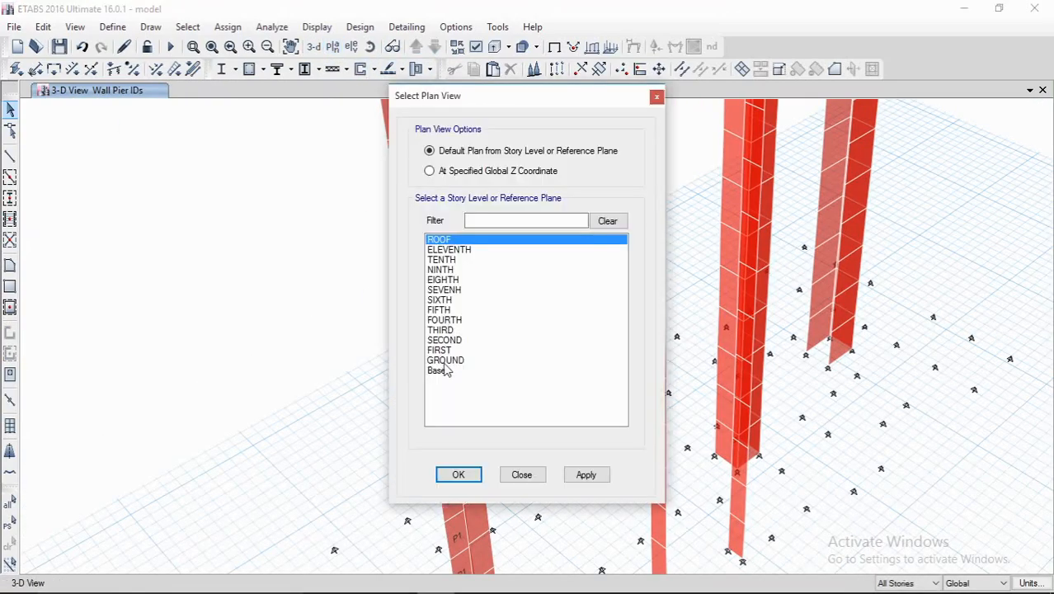
click(444, 348)
click(584, 476)
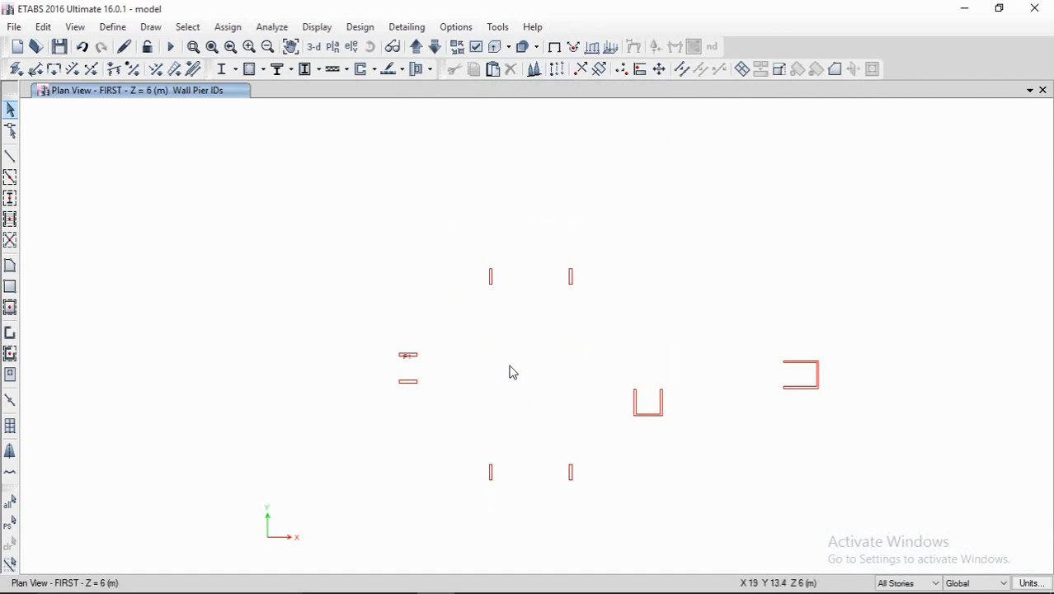
Step: Assign pier label P2 to the lower of the two short horizontal walls at the plan's left end
middle_drag(512, 372, 439, 301)
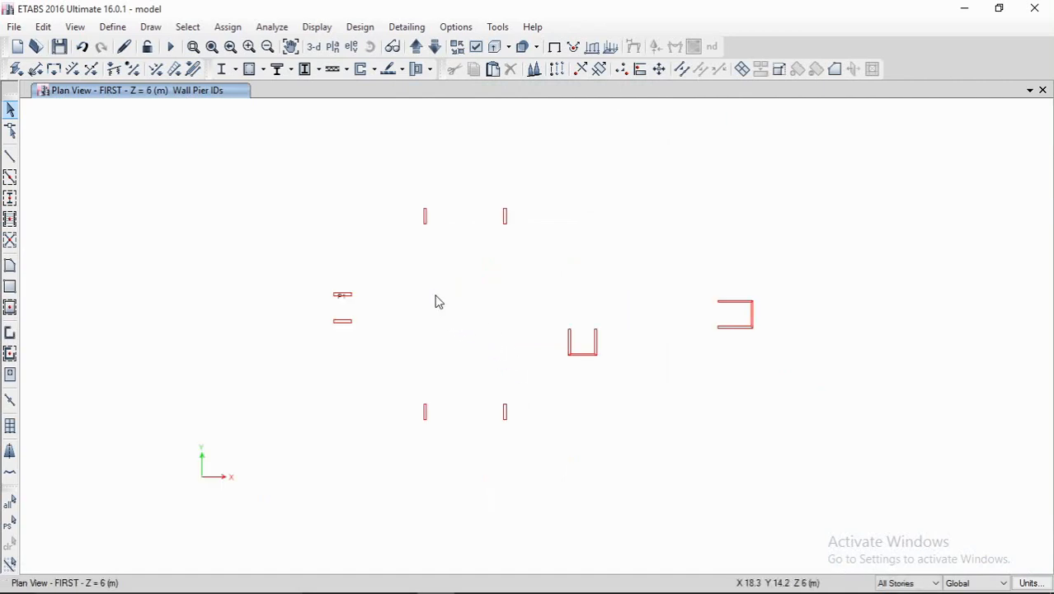
drag(320, 311, 384, 348)
click(236, 29)
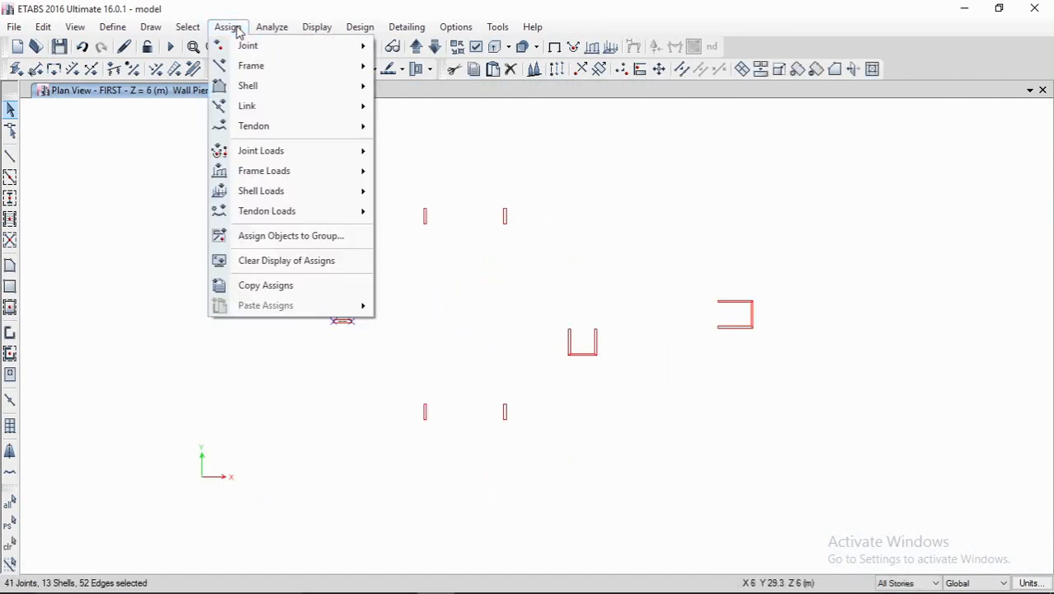
mouse_move(268, 89)
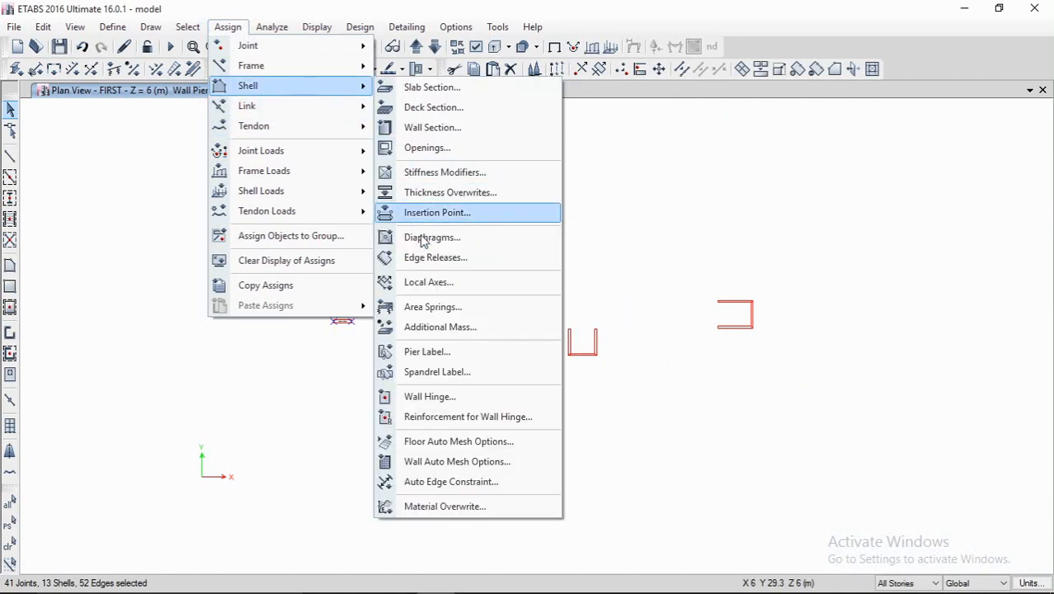
click(429, 352)
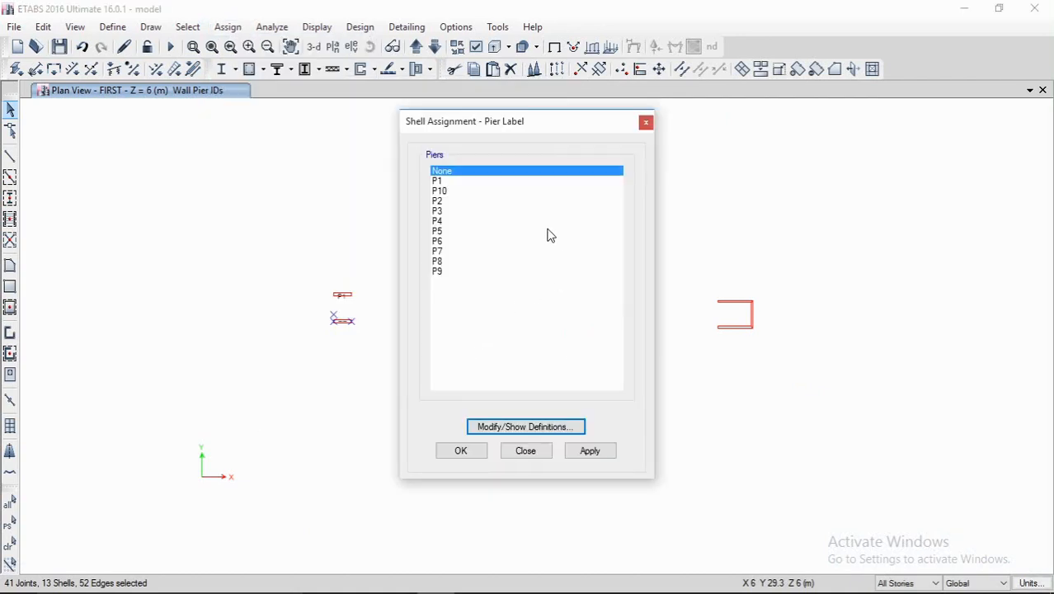
click(440, 201)
click(577, 452)
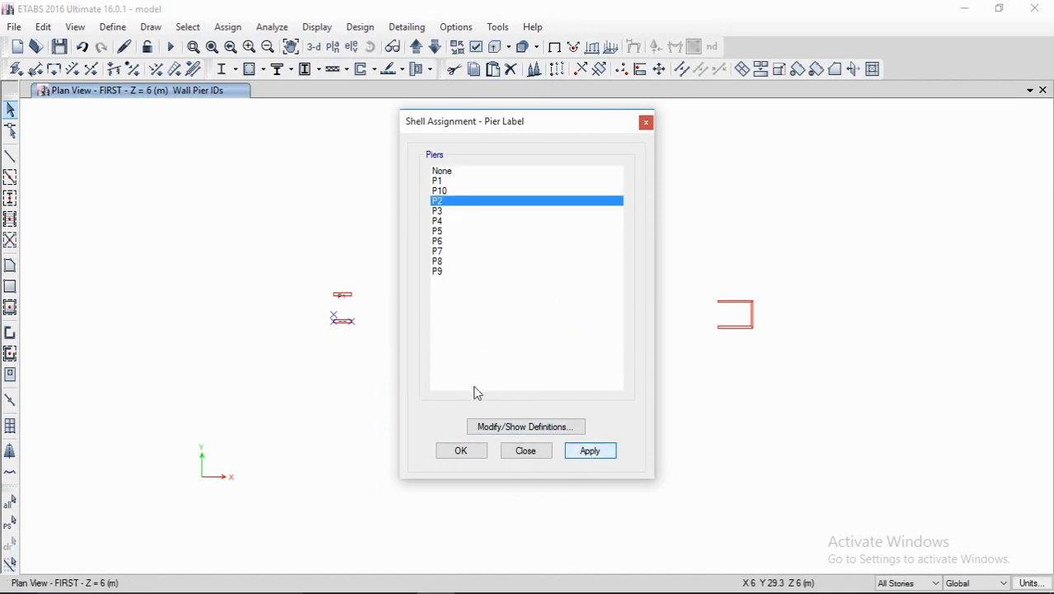
Step: Assign pier label P3 to the left one of the two short vertical walls along the plan's upper side
key(Escape)
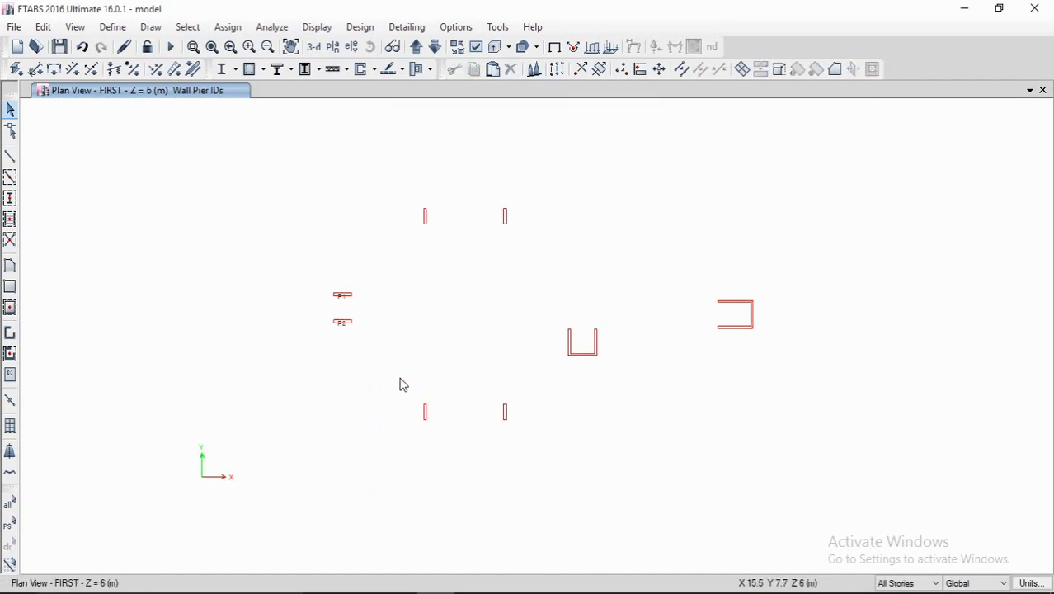
click(423, 217)
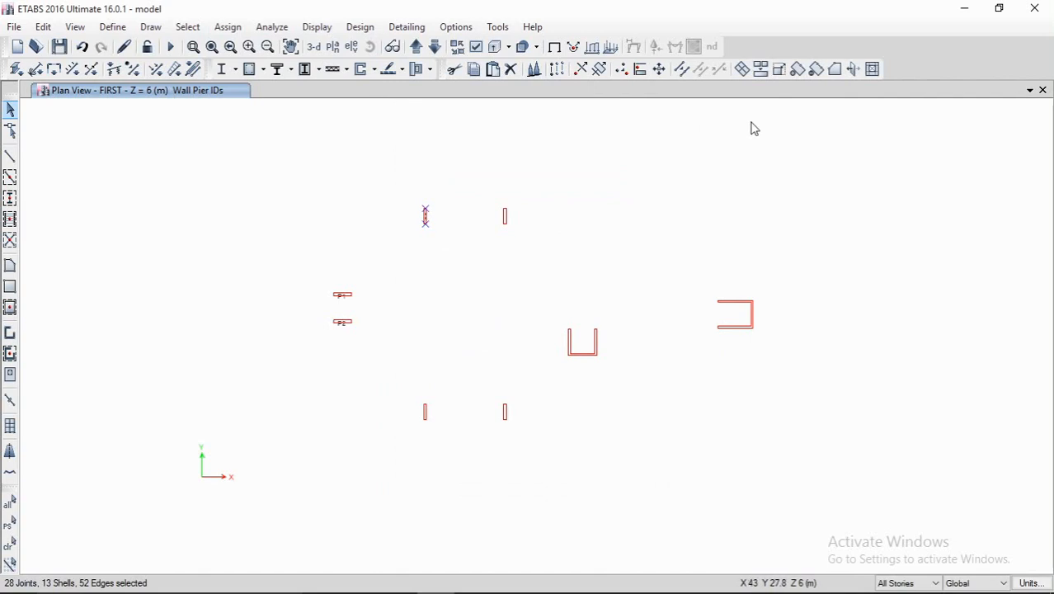
right_click(922, 70)
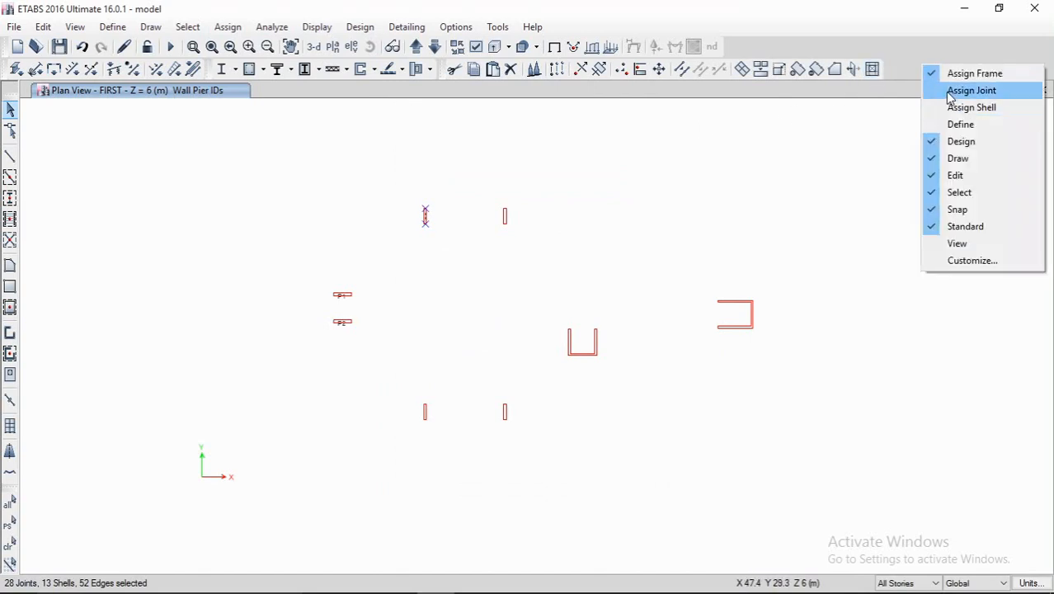
click(952, 107)
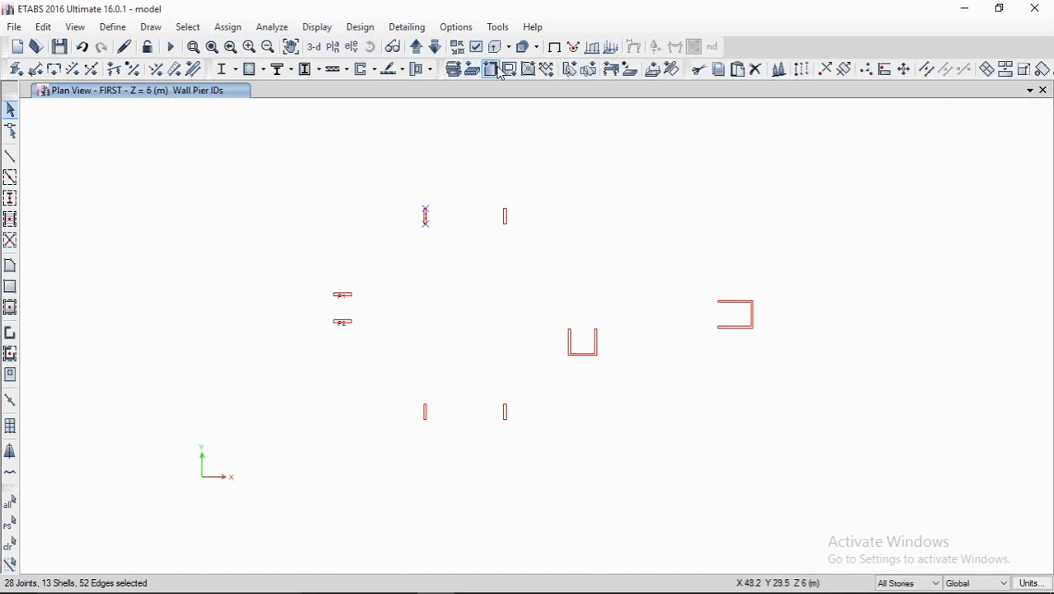
click(570, 70)
click(448, 213)
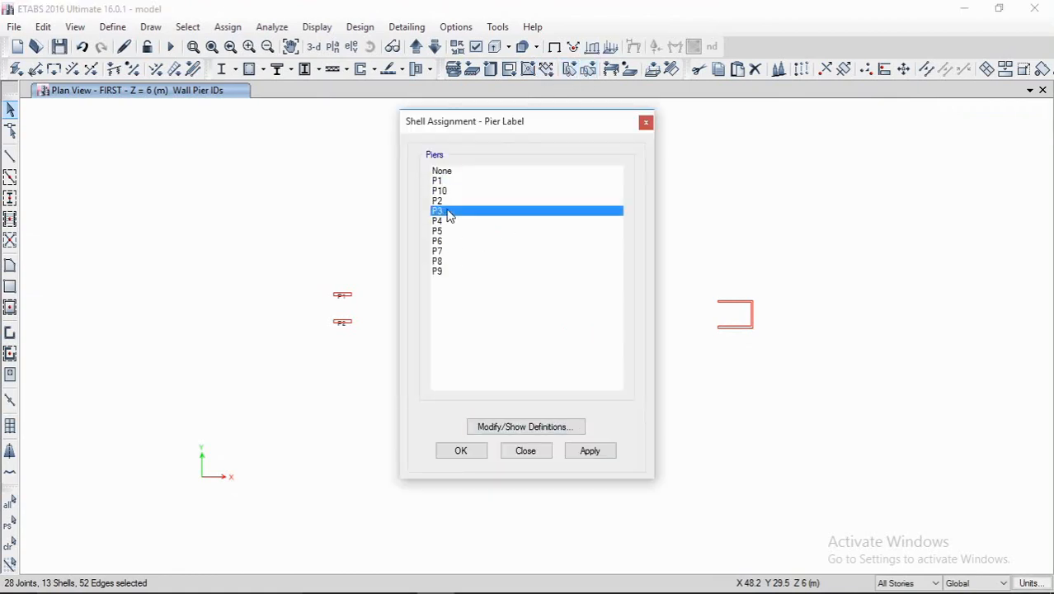
click(586, 458)
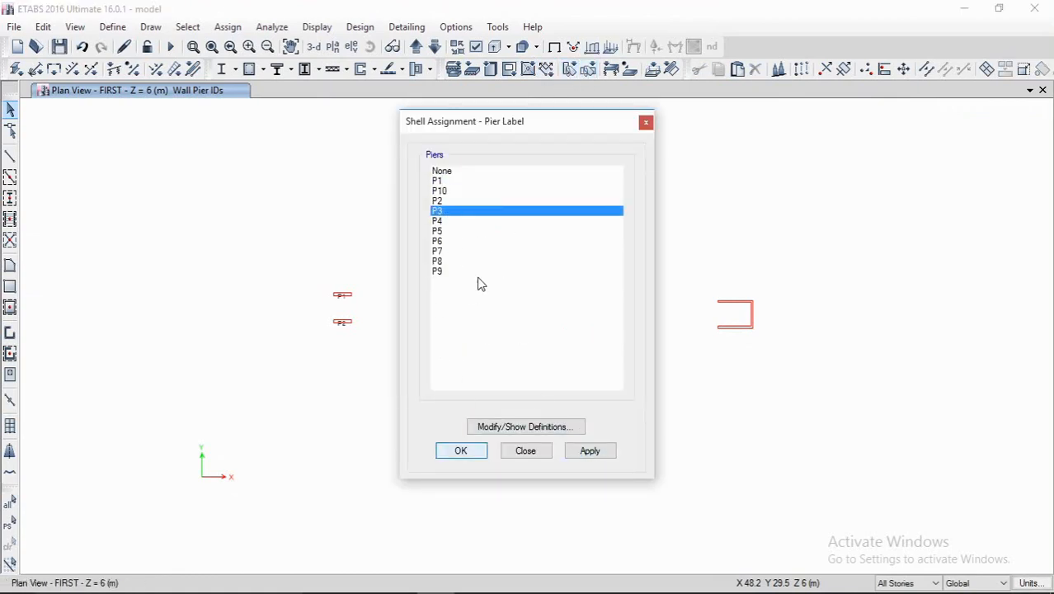
click(522, 449)
Step: Assign pier label P4 to the right one of the two short vertical walls along the plan's upper side
drag(476, 194, 526, 240)
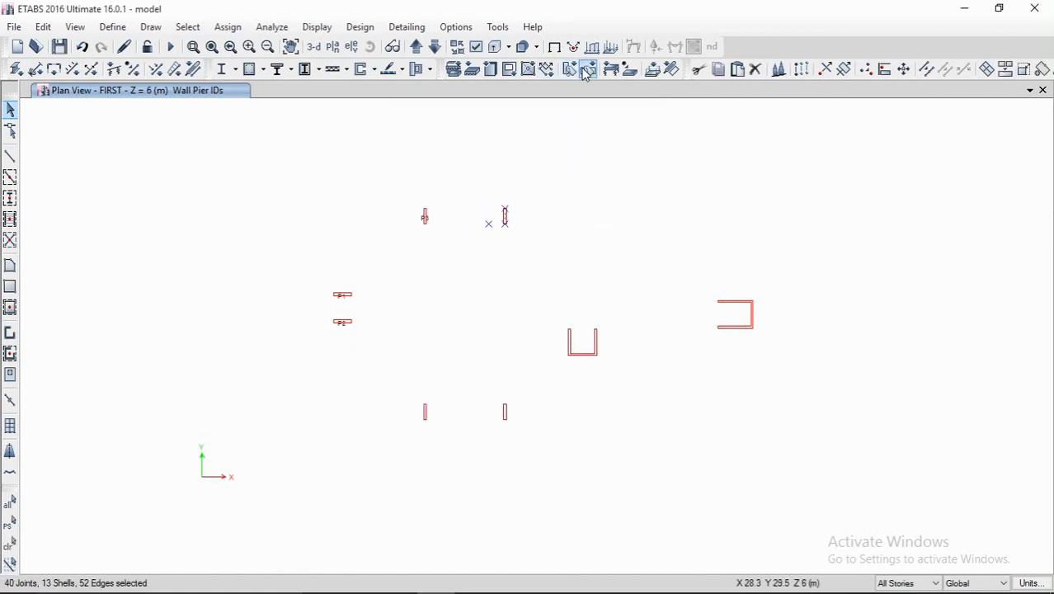
click(570, 70)
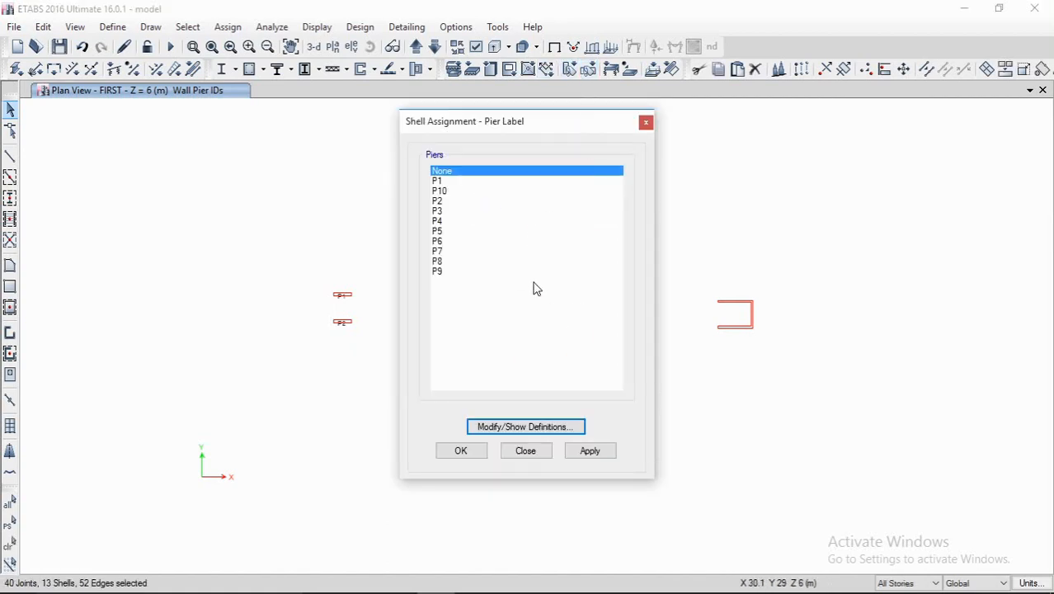
click(451, 221)
click(590, 450)
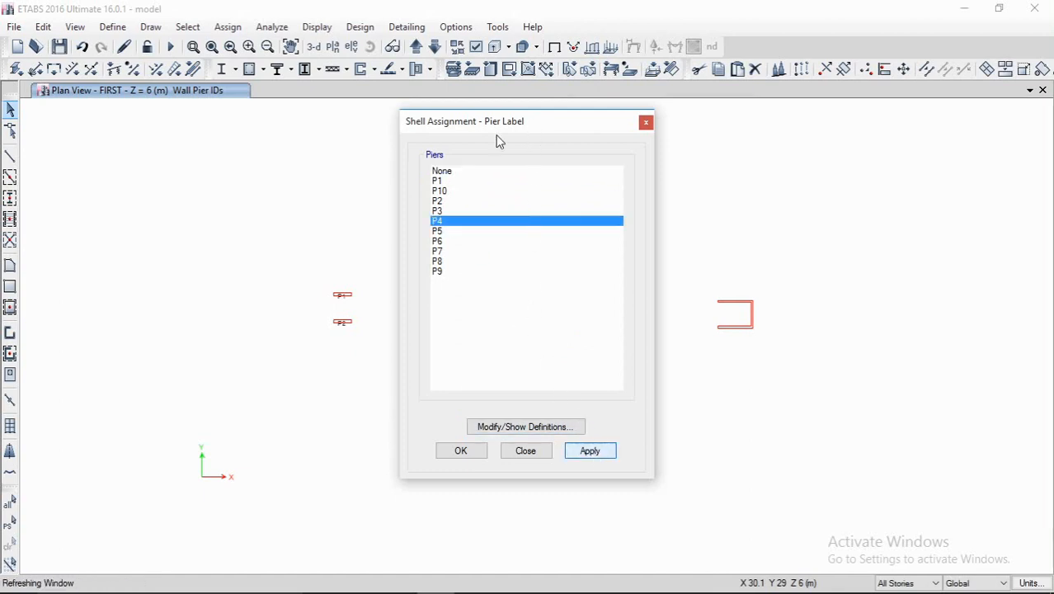
Step: Assign pier labels P5 and P6 to the left and right short vertical walls along the plan's lower side
drag(499, 140, 150, 146)
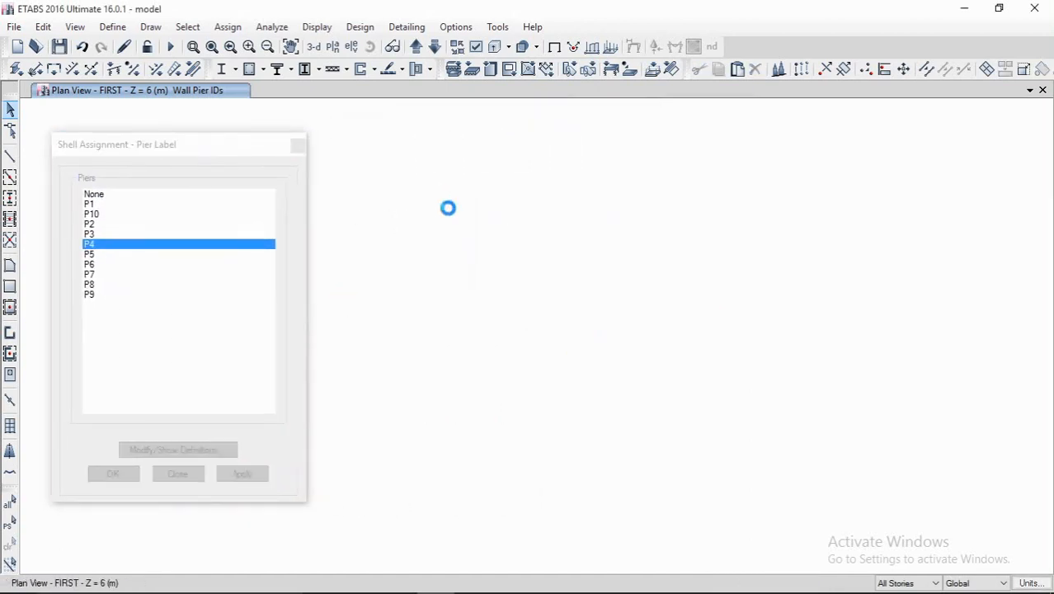
drag(459, 363, 493, 426)
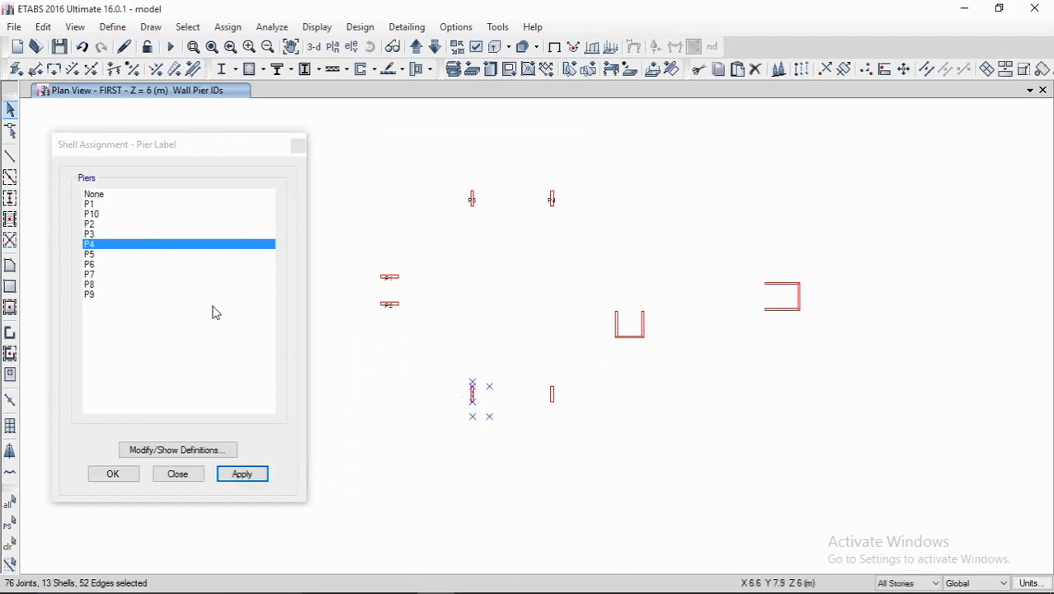
click(91, 255)
click(257, 480)
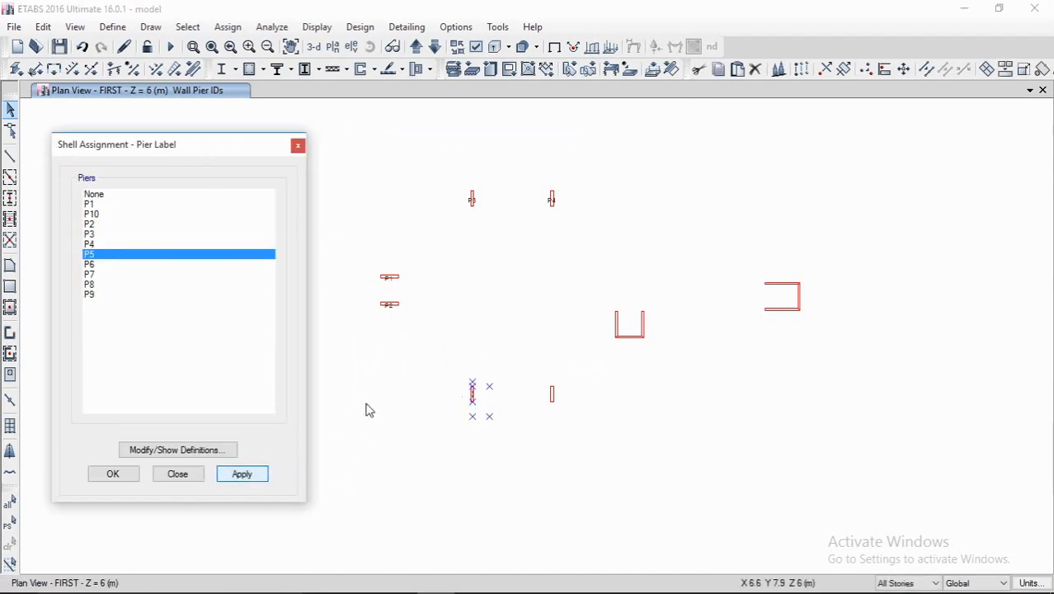
drag(527, 370, 582, 425)
click(122, 265)
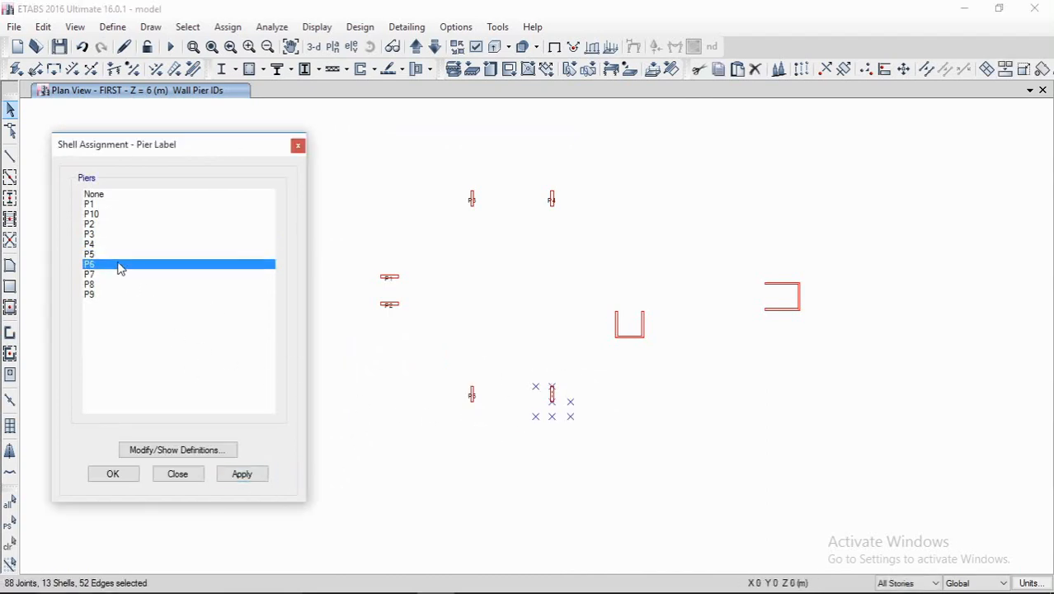
click(257, 475)
Step: Assign pier labels P7 and P8 to the left and right vertical walls of the U-shaped core
drag(589, 283, 632, 371)
click(116, 274)
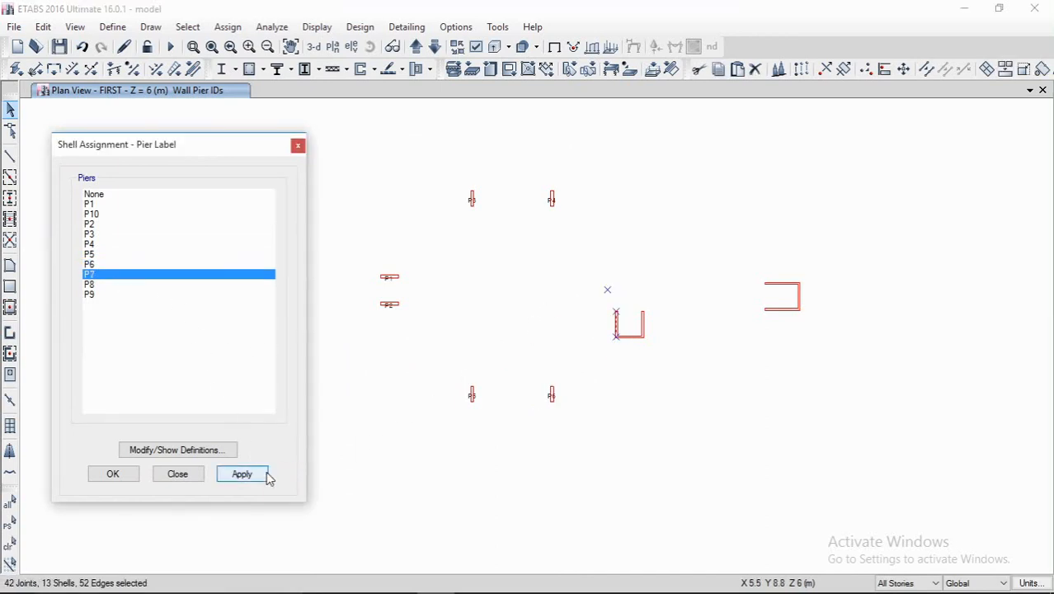
click(258, 473)
drag(640, 301, 659, 361)
click(110, 284)
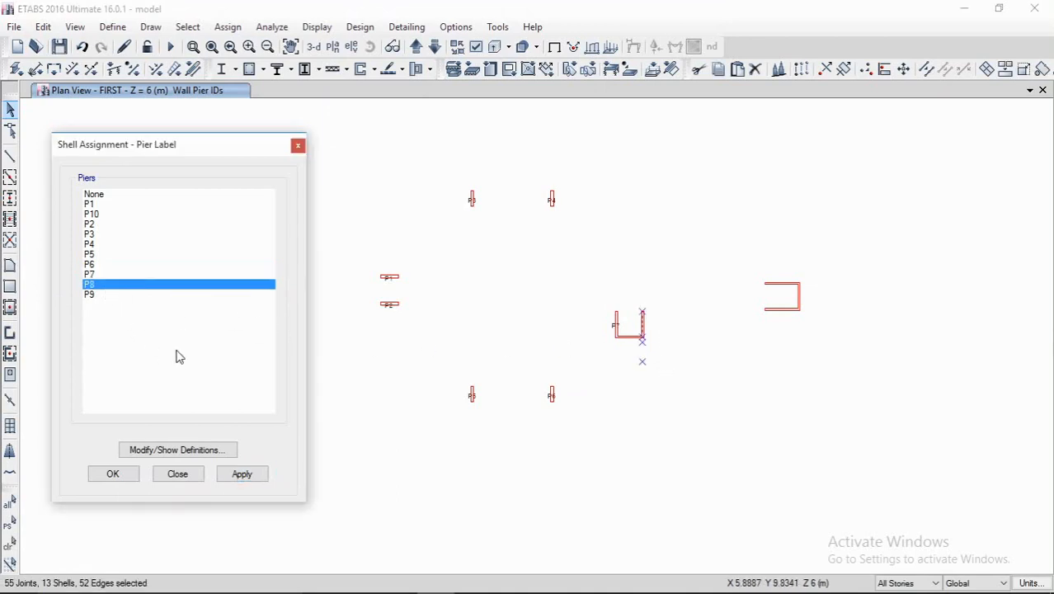
click(250, 474)
Step: Assign pier label P9 to the horizontal base wall of the U-shaped core
drag(599, 333, 683, 350)
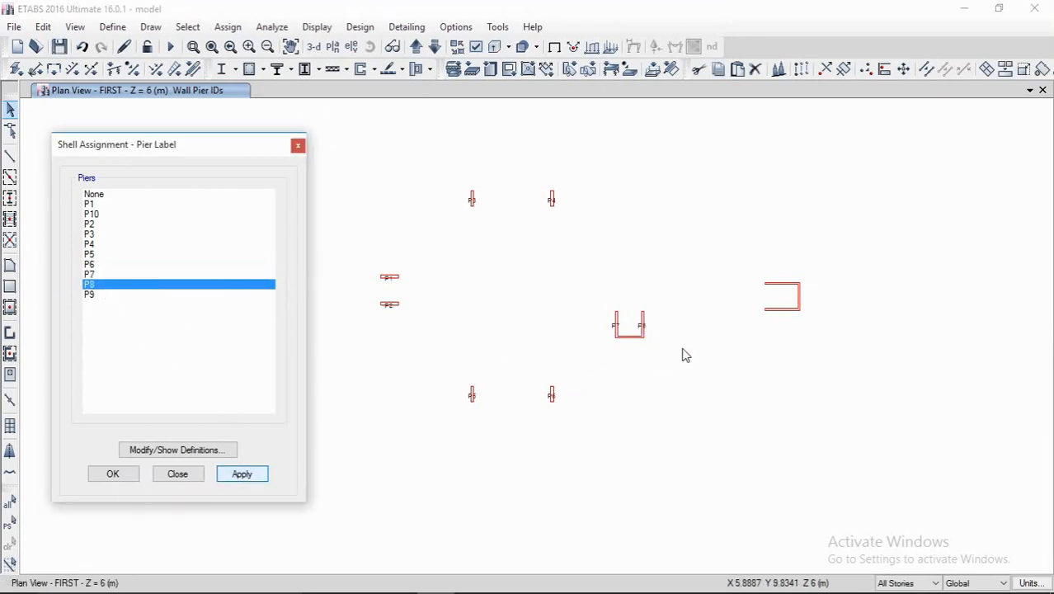
click(113, 294)
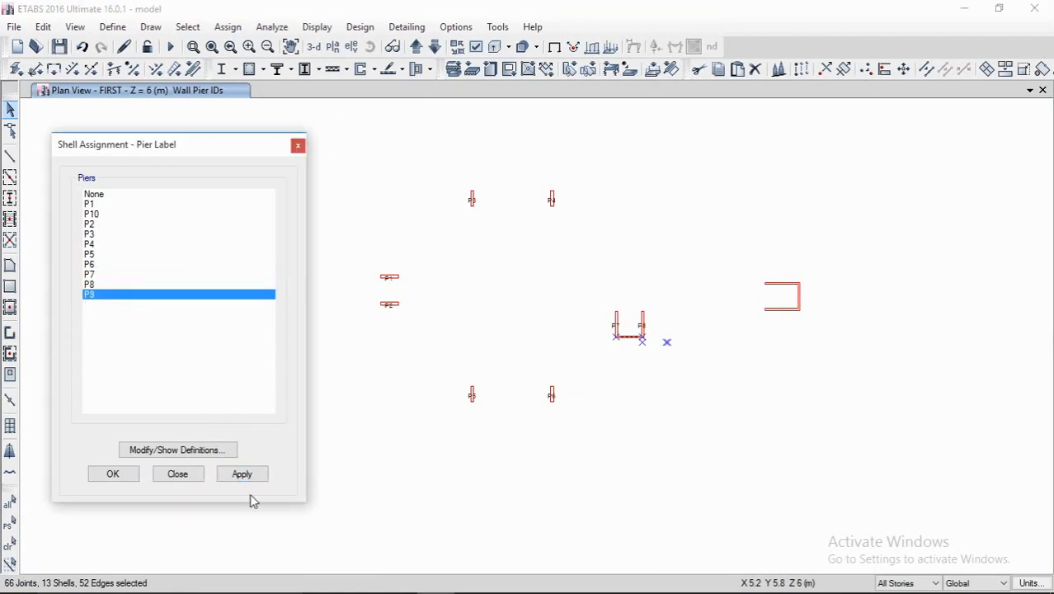
click(242, 473)
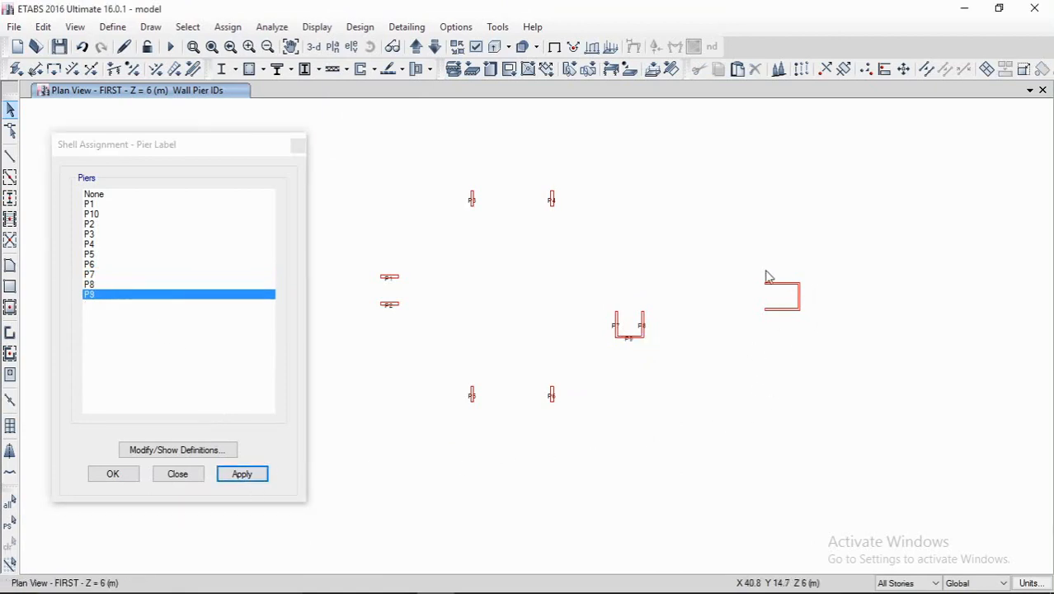
Step: Assign pier label P10 to the upper horizontal wall of the core at the plan's right end
drag(760, 268, 833, 303)
click(142, 214)
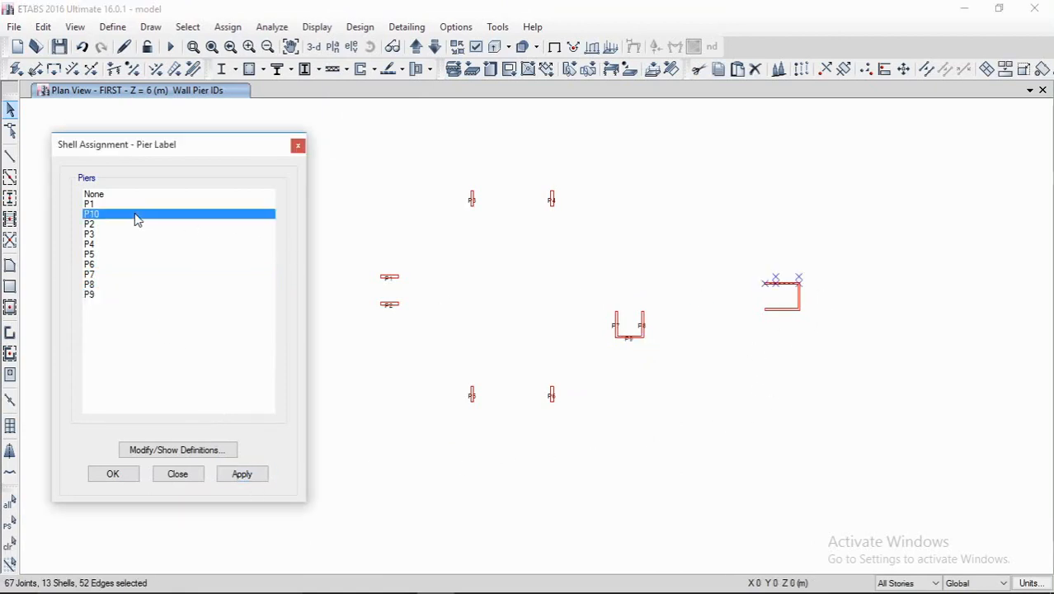
click(247, 474)
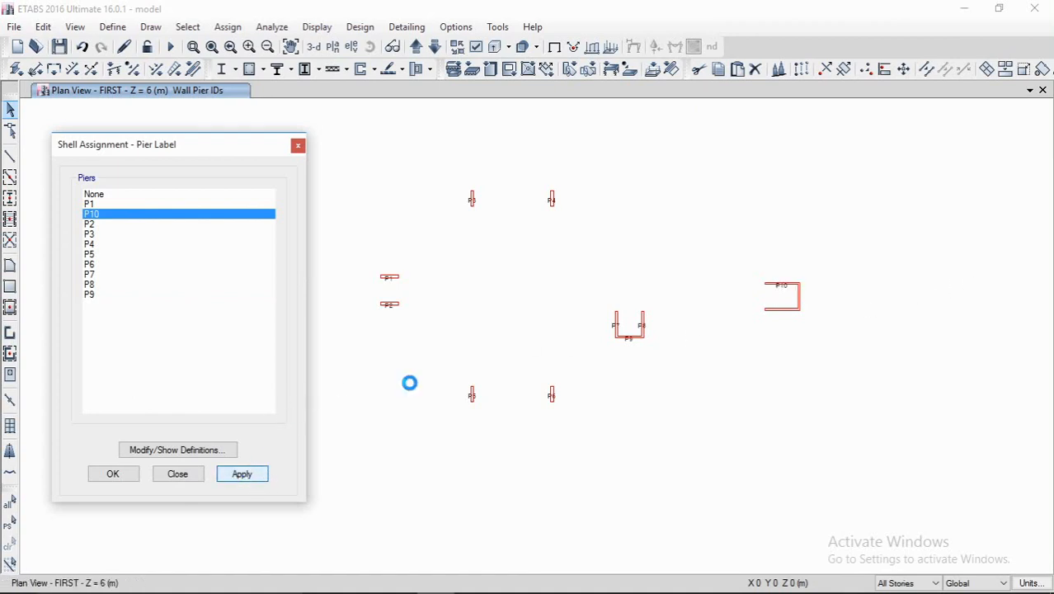
click(295, 146)
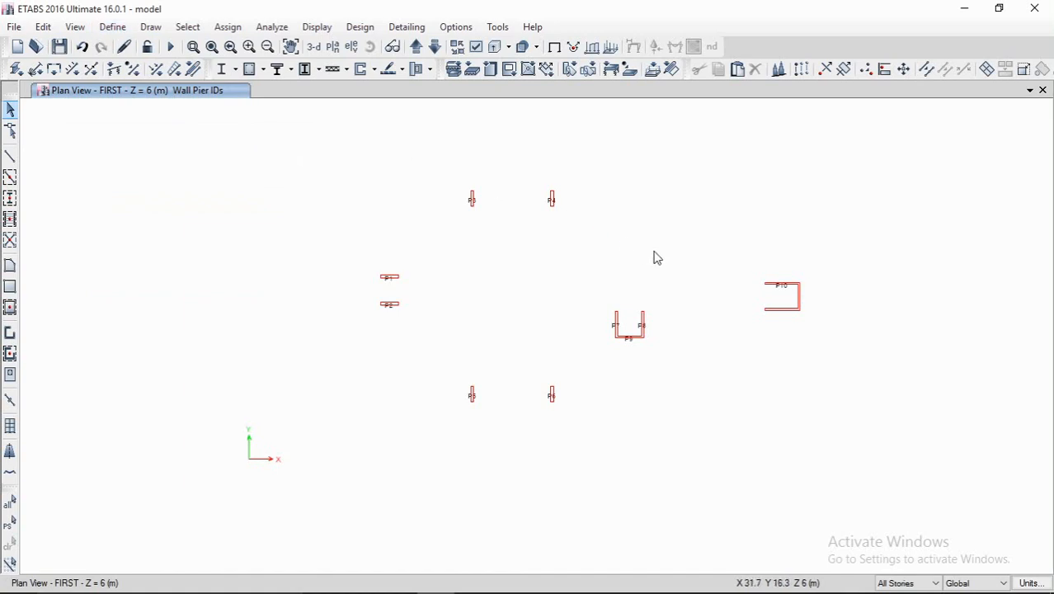
Step: Define two additional pier labels, P11 and P12
click(112, 27)
click(148, 144)
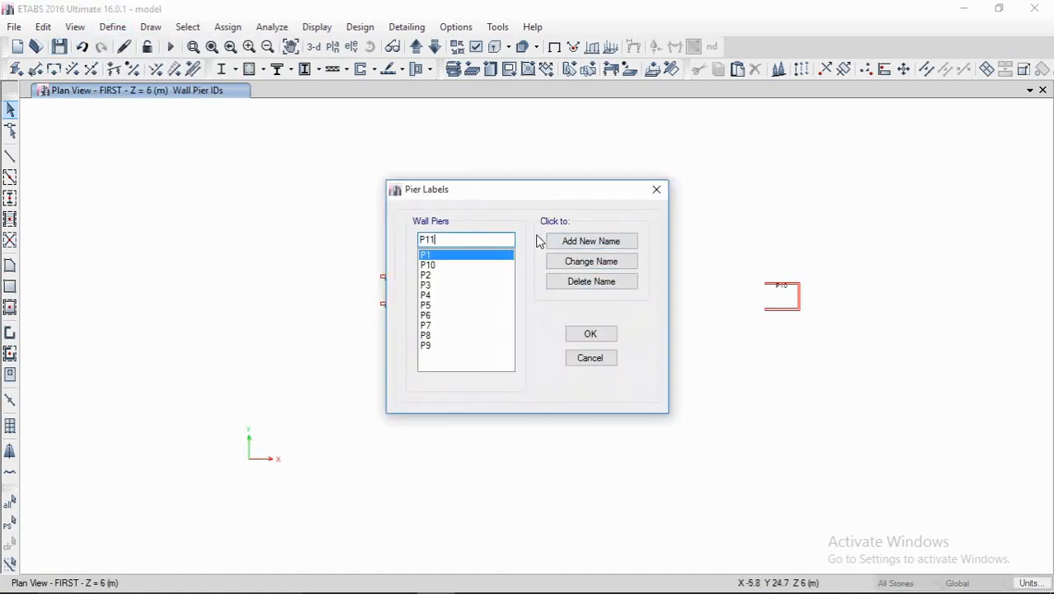
click(555, 241)
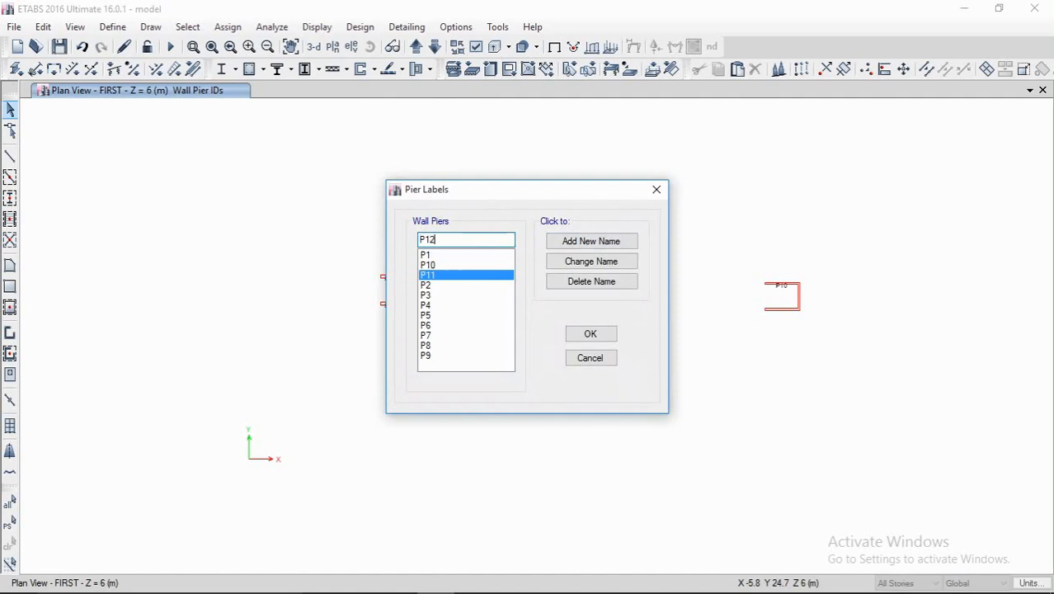
click(555, 241)
click(591, 333)
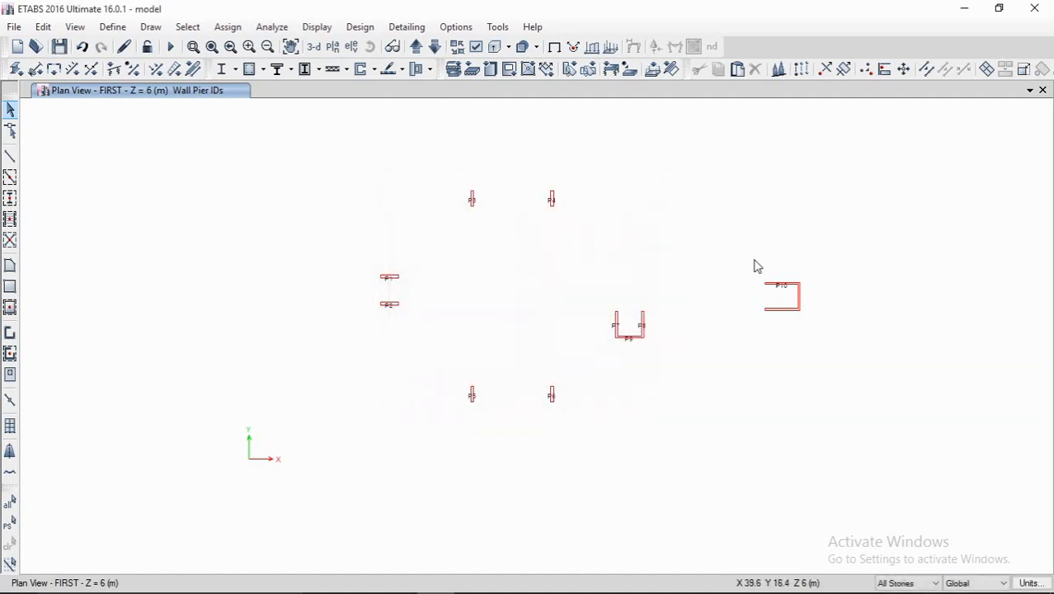
Step: On the right-end core, assign pier label P11 to the vertical wall and P12 to the lower horizontal wall
drag(793, 259, 830, 332)
click(570, 69)
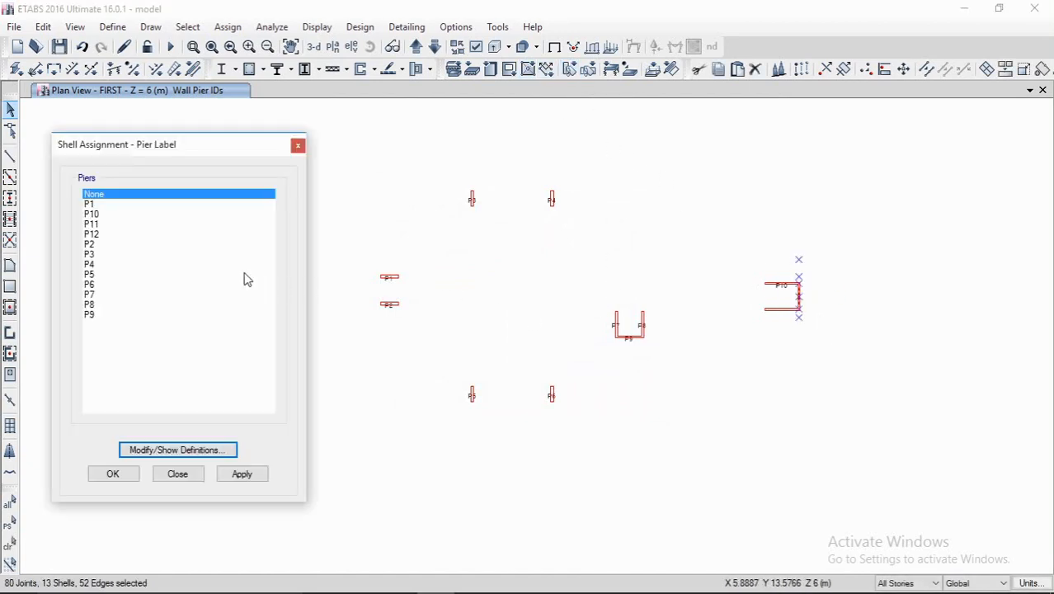
click(101, 224)
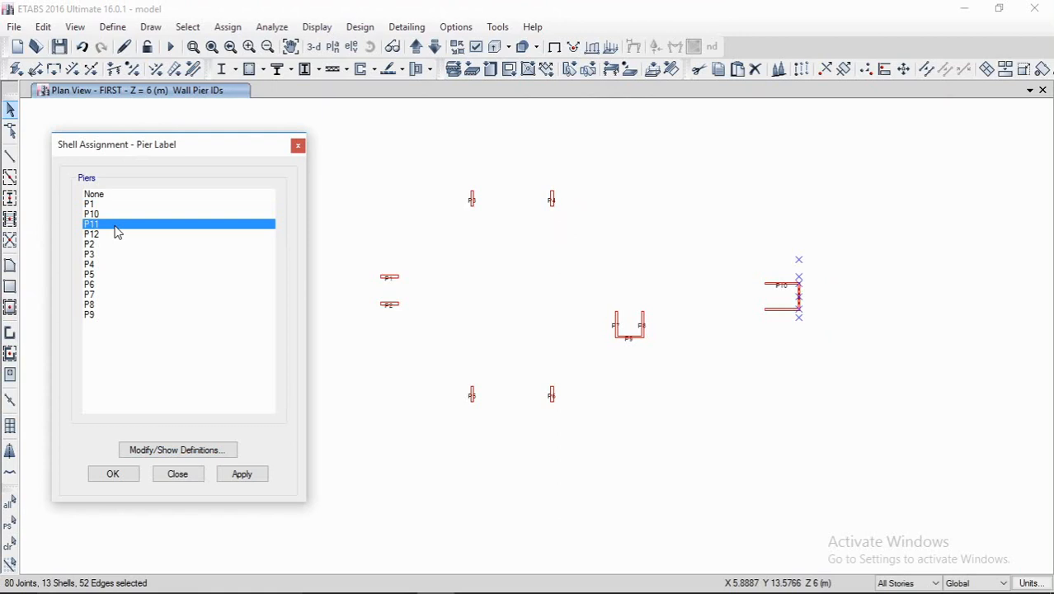
click(252, 474)
drag(740, 300, 860, 339)
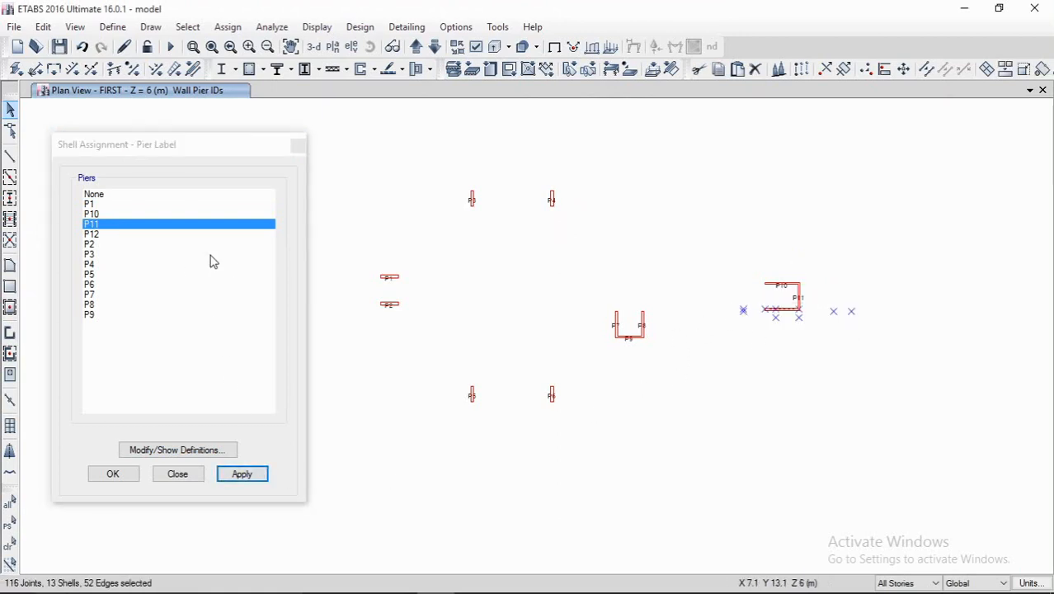
click(118, 236)
click(231, 475)
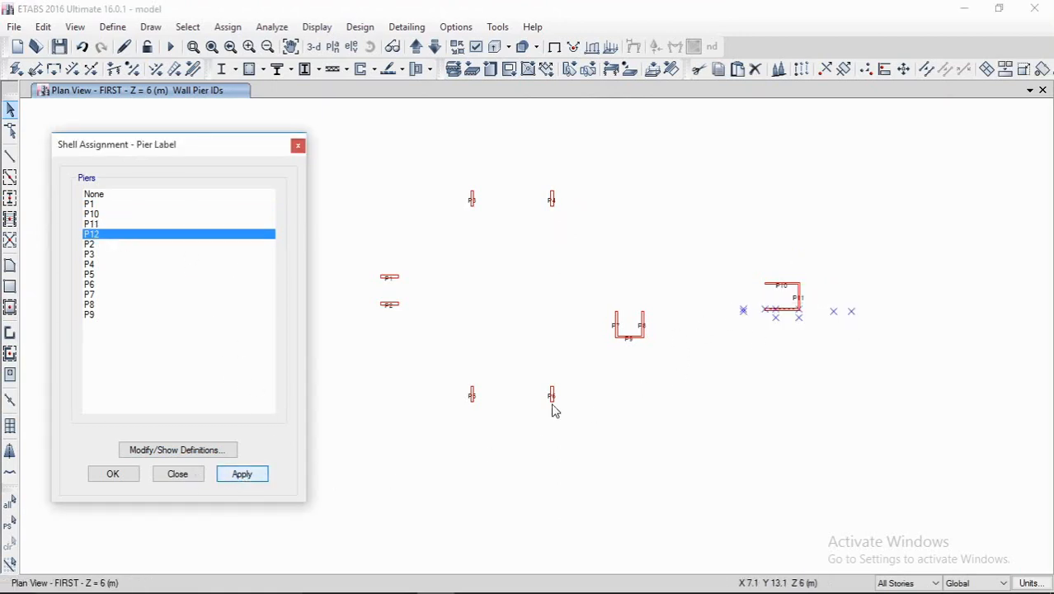
key(Escape)
Step: Switch to the 3-D view and inspect the shear walls along their height
middle_drag(669, 223, 637, 218)
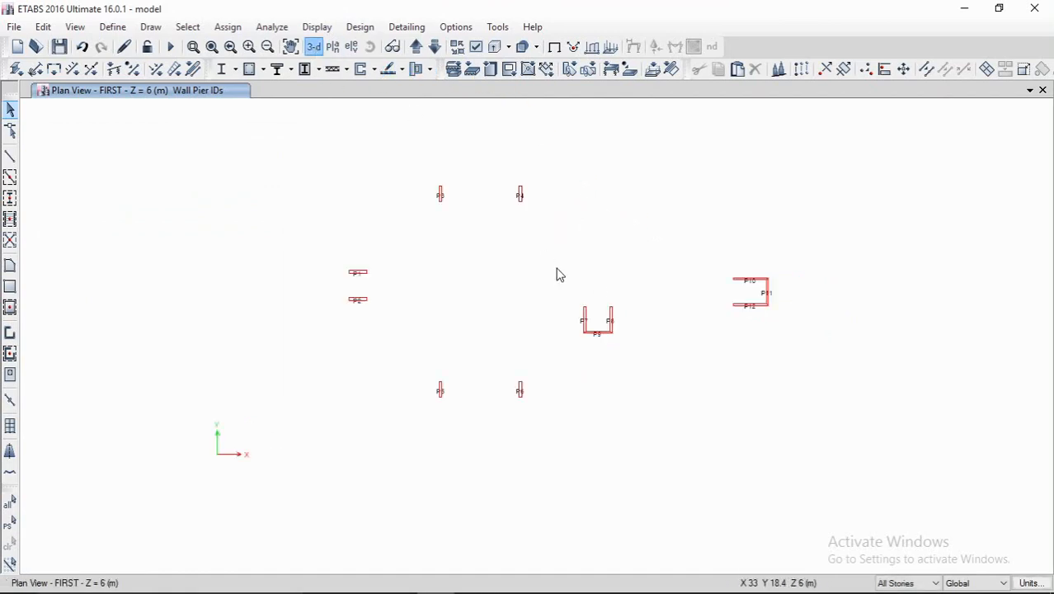
middle_drag(575, 295, 551, 303)
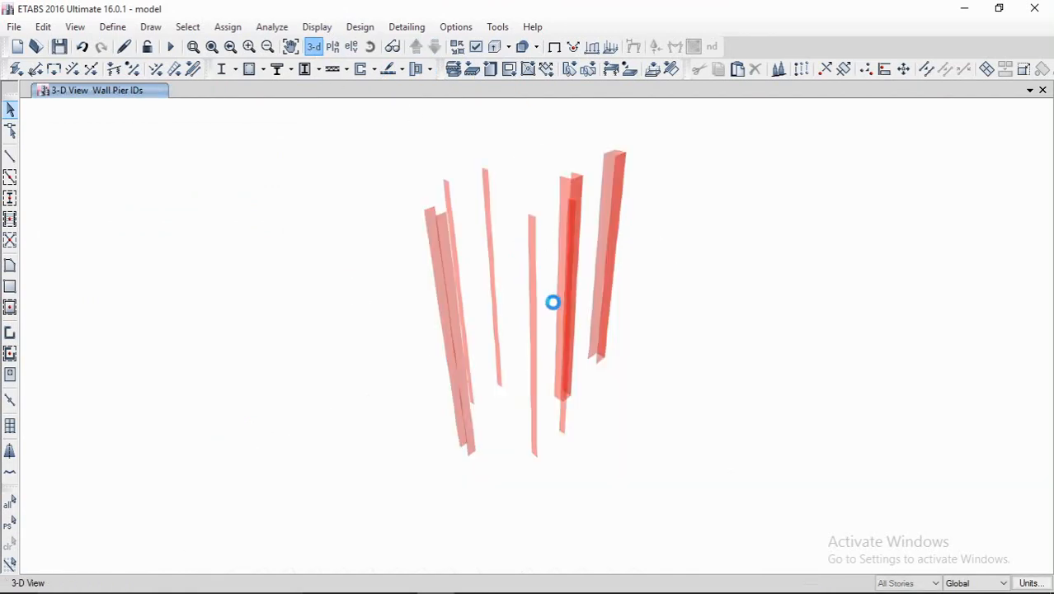
scroll(556, 307, up, 6)
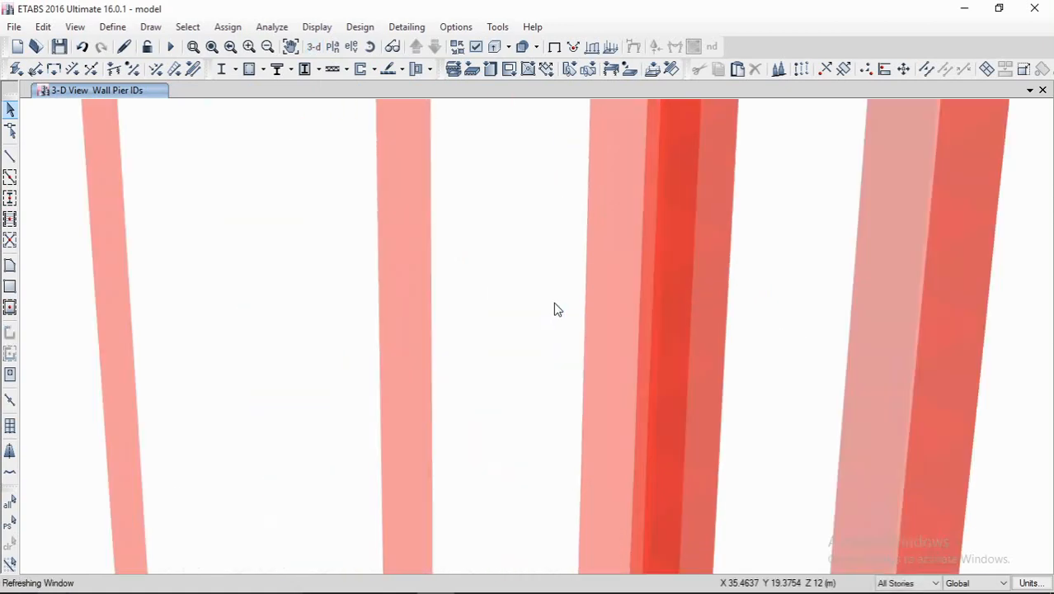
scroll(727, 301, down, 4)
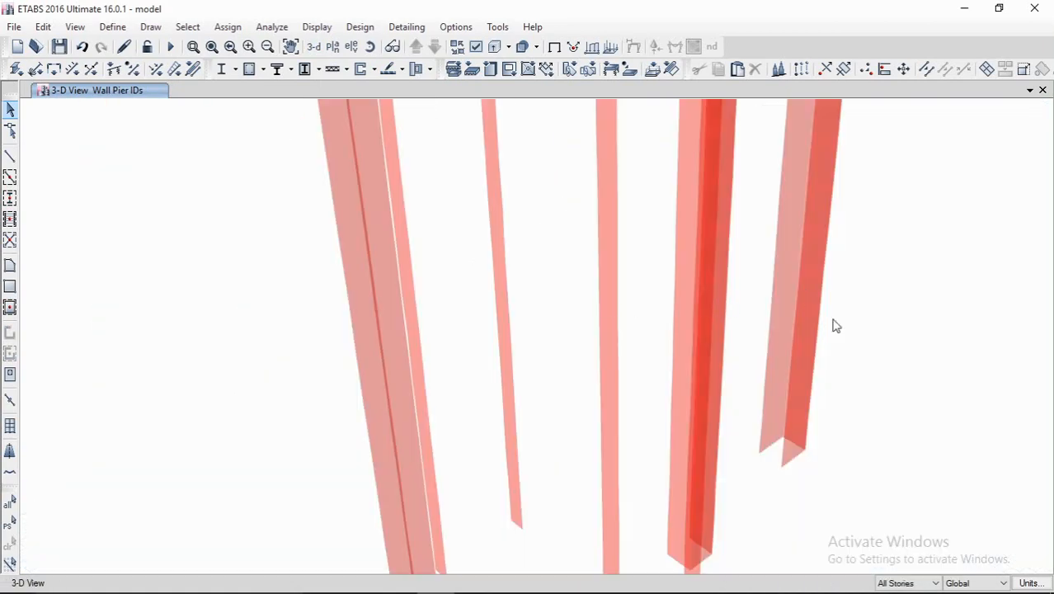
middle_drag(542, 272, 488, 297)
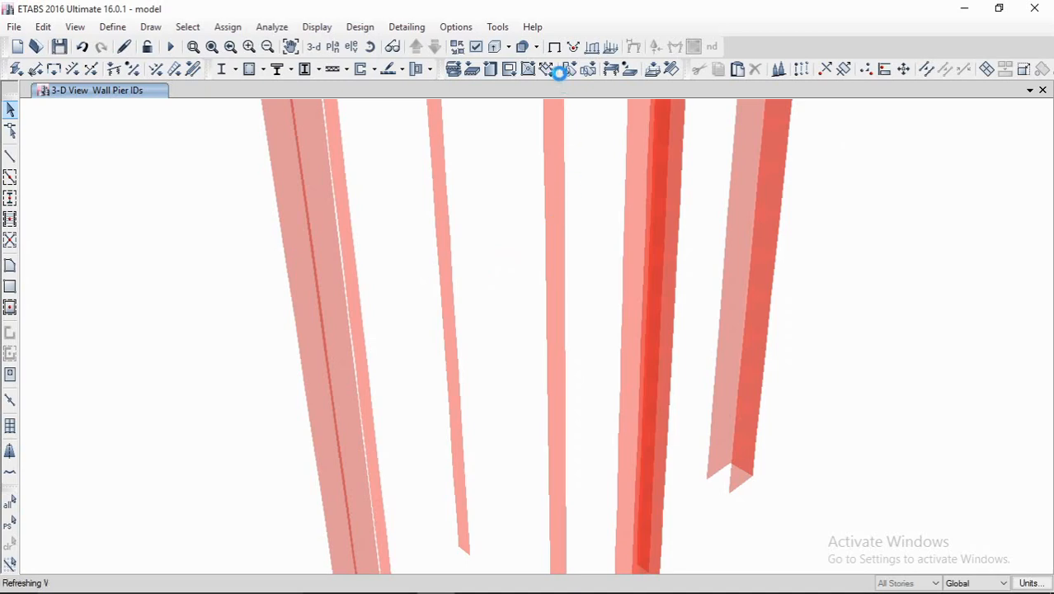
Step: Turn the display of columns, beams and floors back on in the 3-D view
click(476, 46)
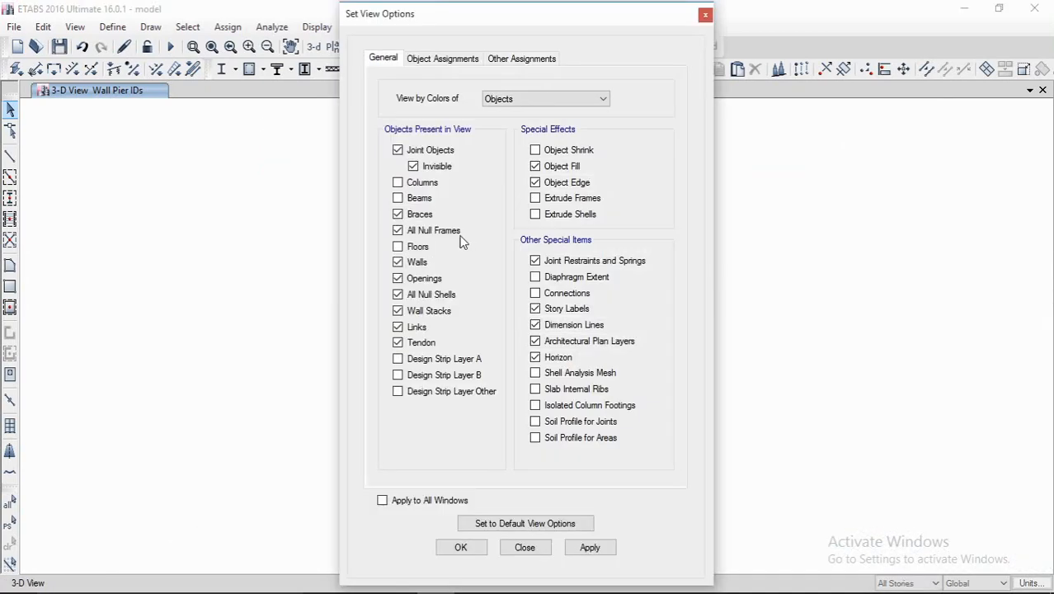
click(398, 198)
click(397, 182)
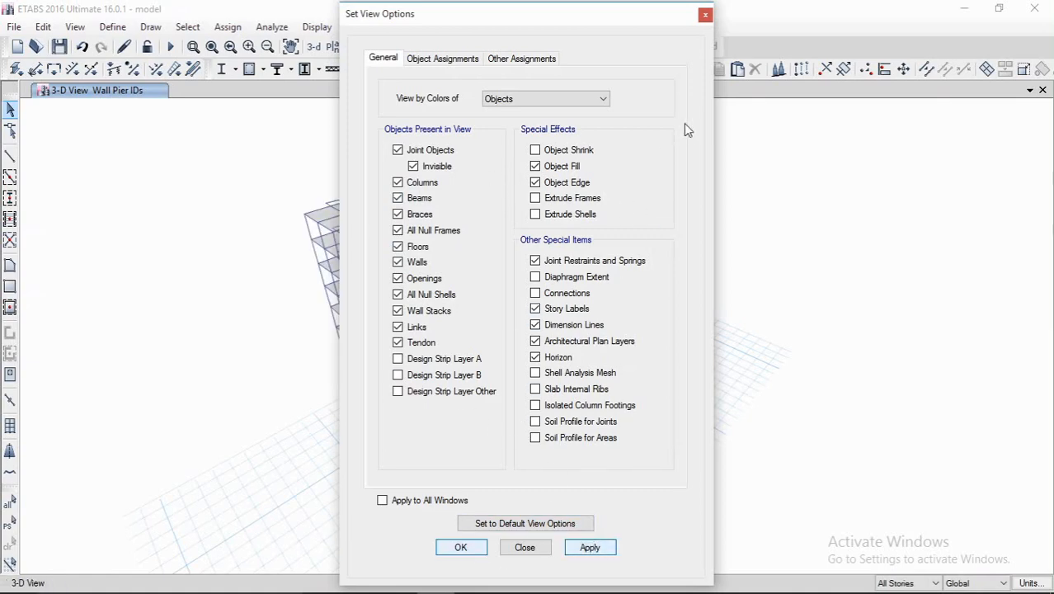
Step: Switch to the plan view of the FIRST story
click(707, 14)
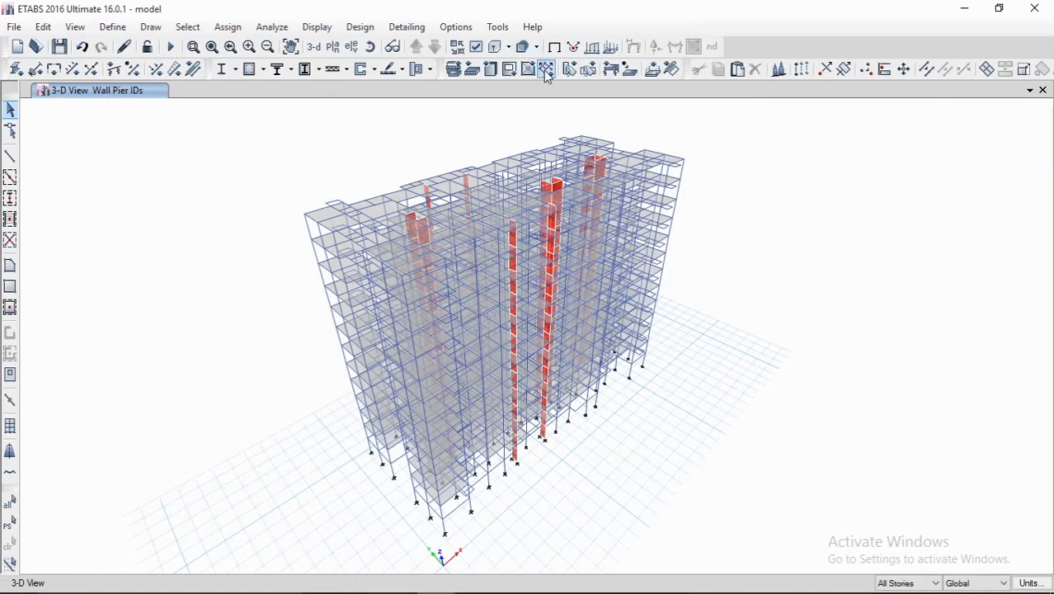
click(334, 46)
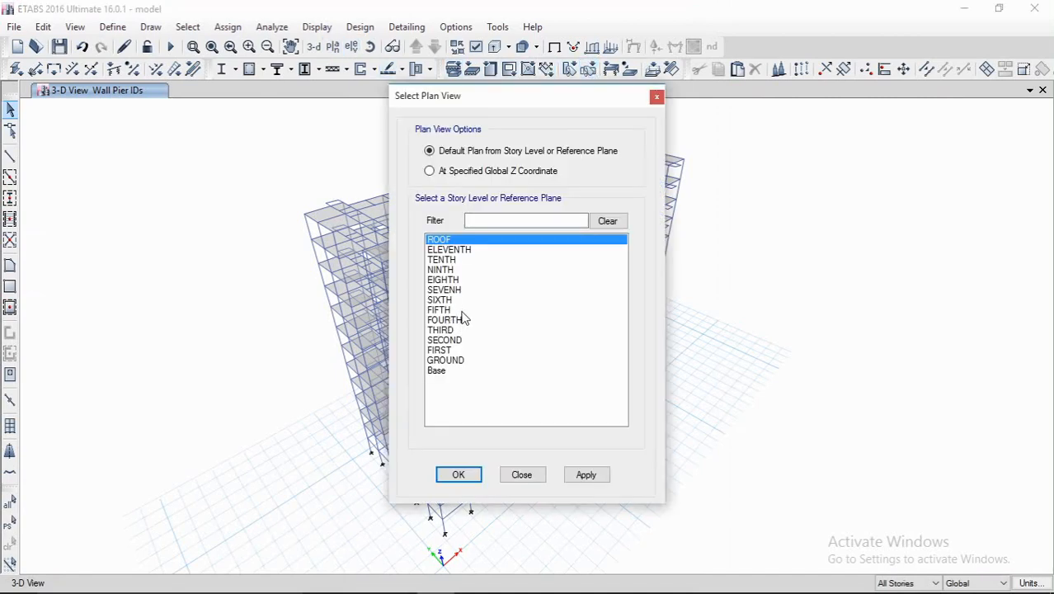
click(453, 352)
click(587, 474)
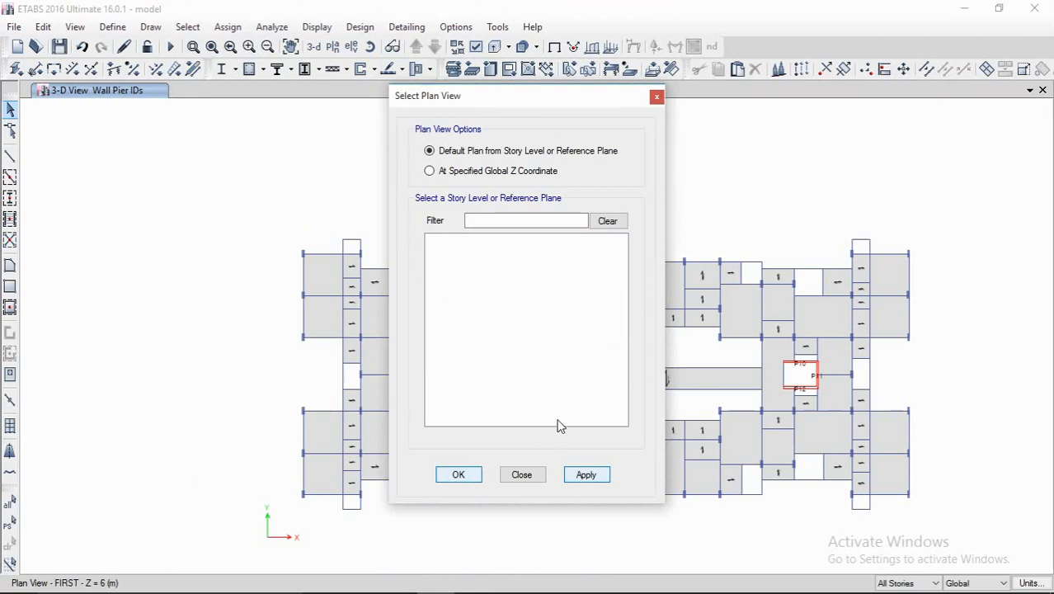
click(518, 474)
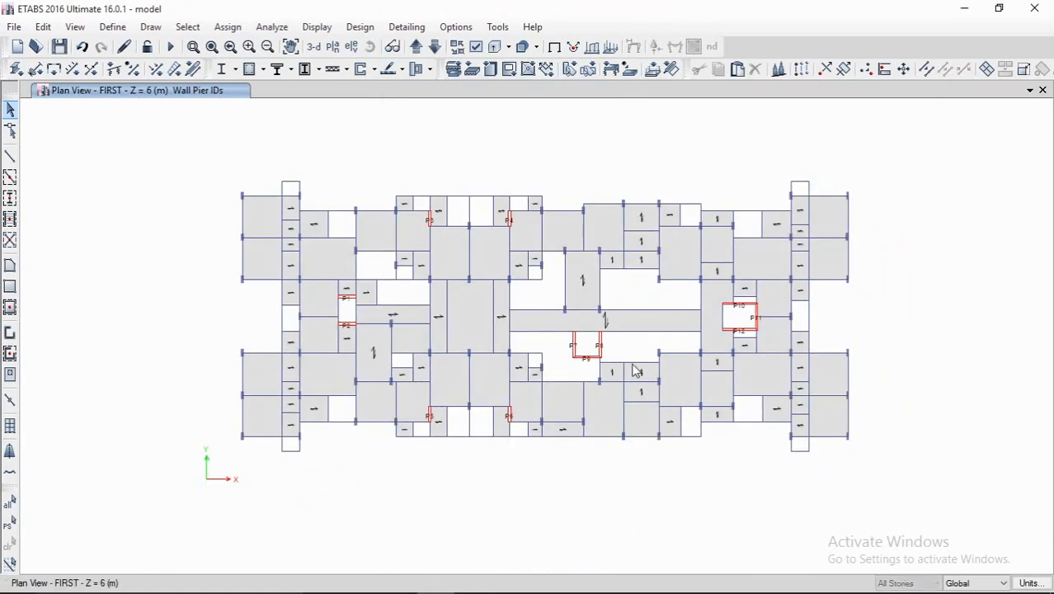
Step: In the response spectrum function definitions, choose IS1893:2002 as the function type and delete the existing UnifRS spectrum
click(112, 26)
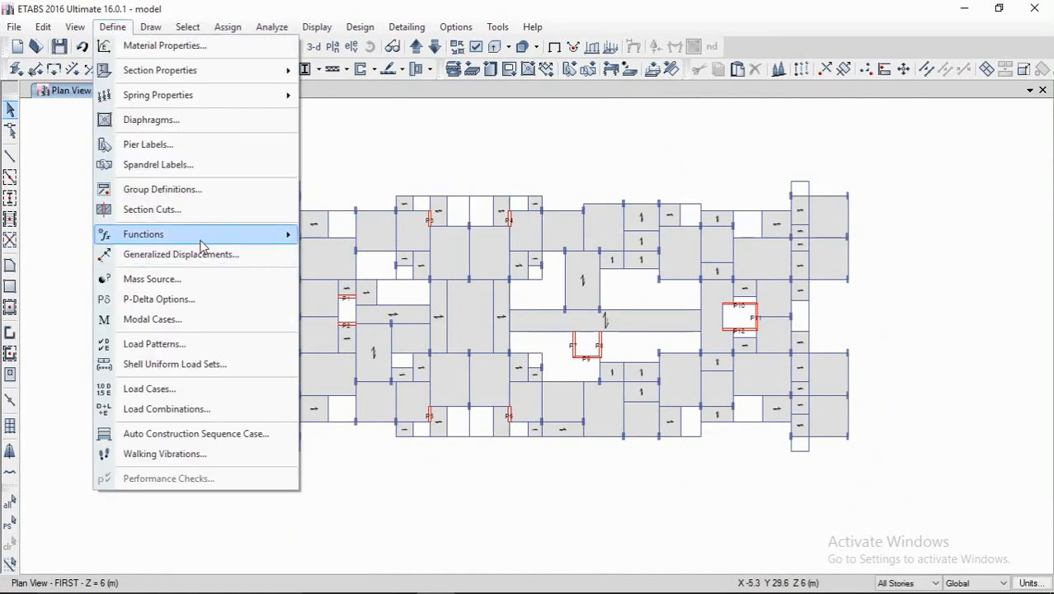
mouse_move(202, 245)
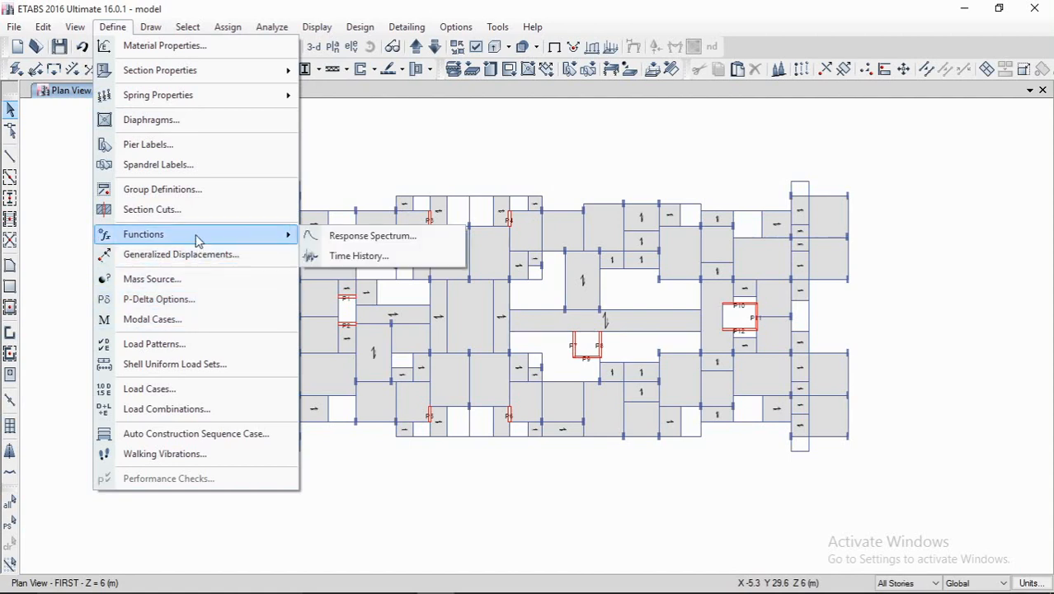
click(376, 236)
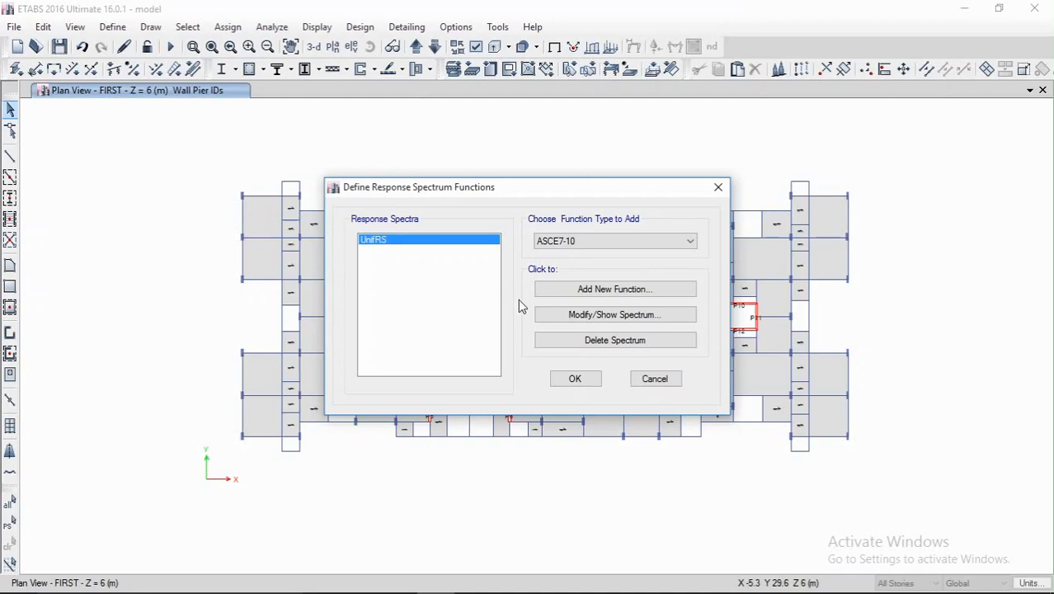
click(581, 290)
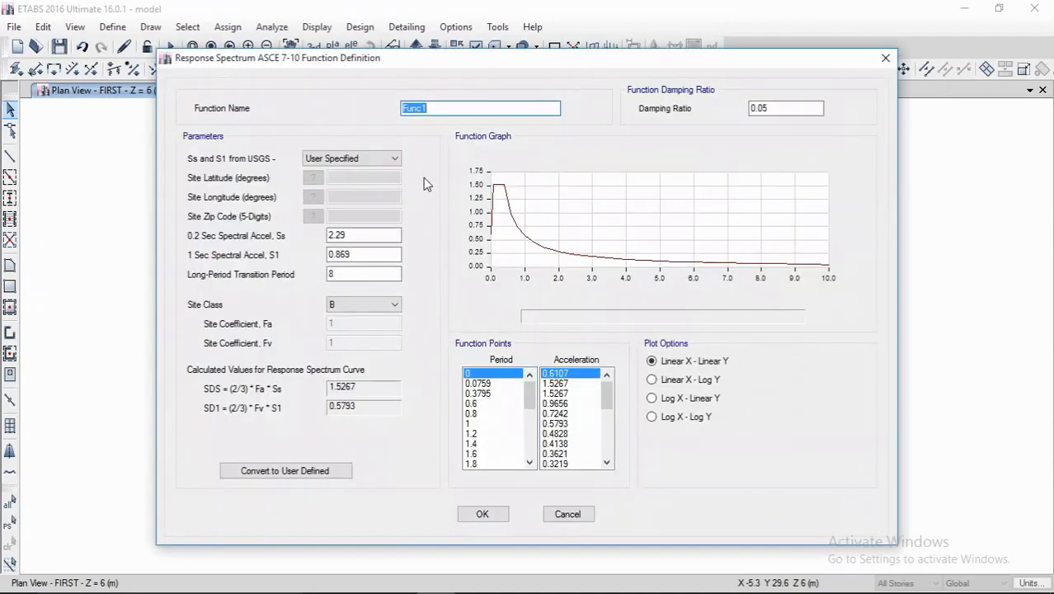
key(Escape)
click(613, 241)
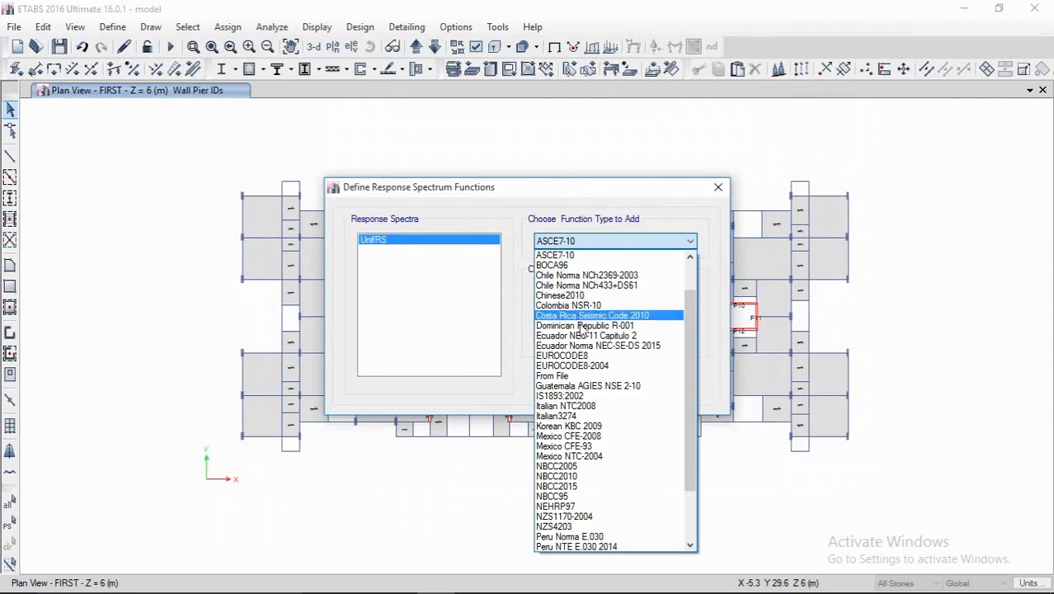
click(568, 397)
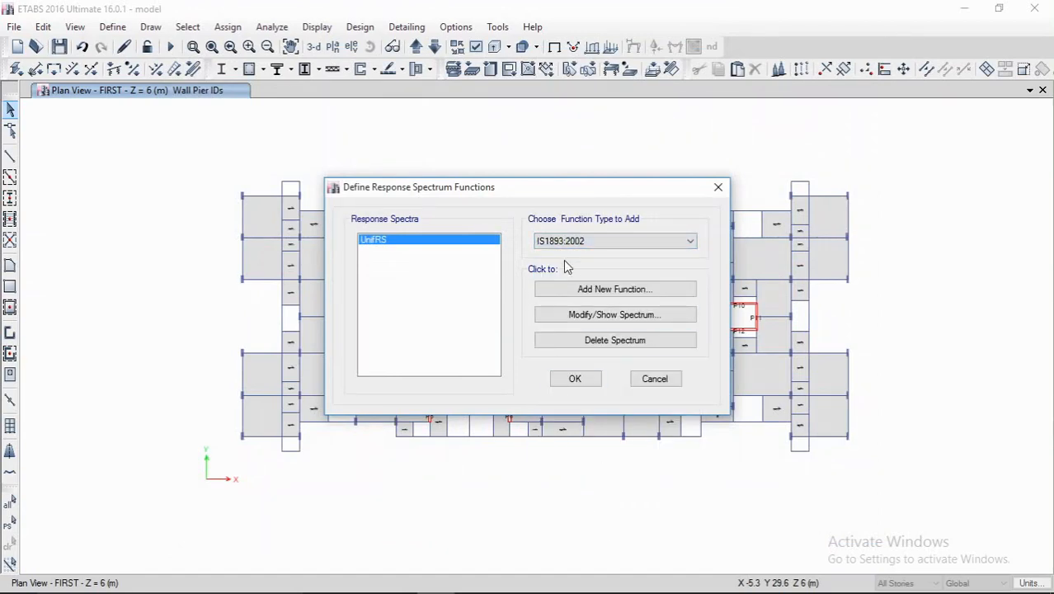
click(580, 341)
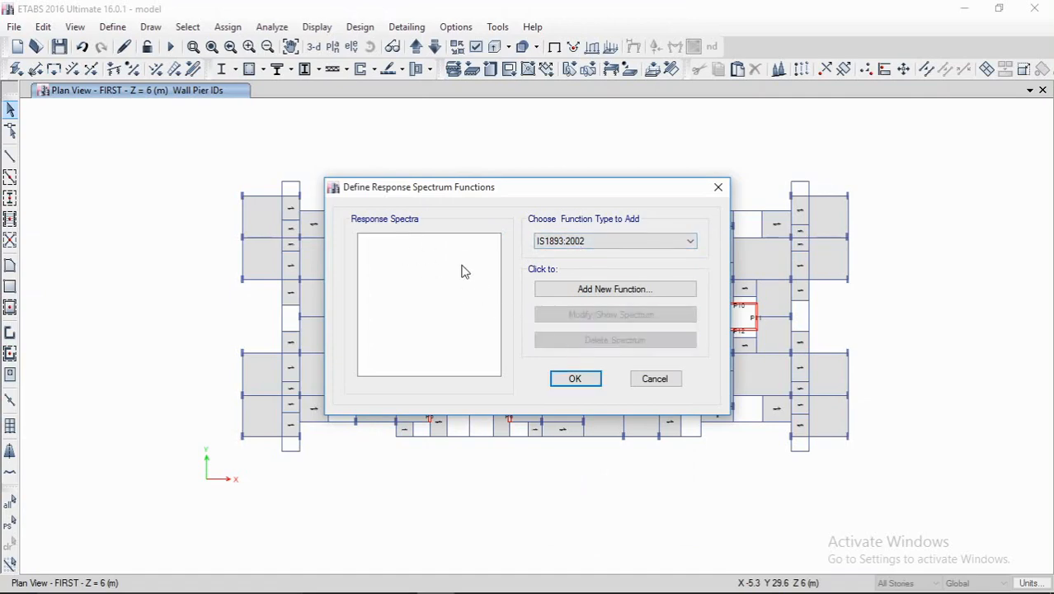
Step: Add an IS1893:2002 response spectrum function named IS 1893 with a seismic zone factor of 0.16
click(596, 292)
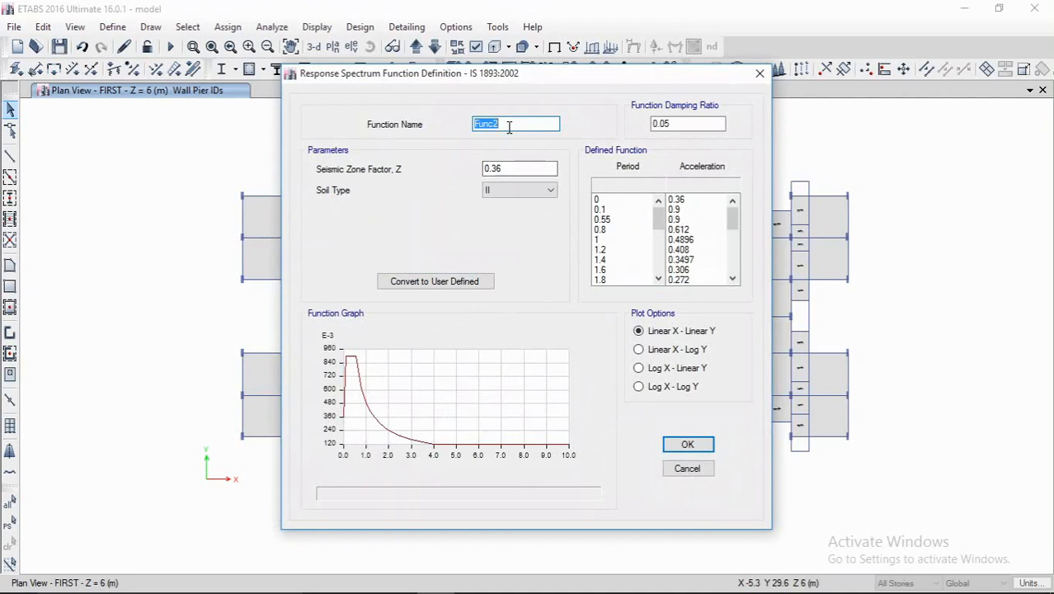
key(BackSpace)
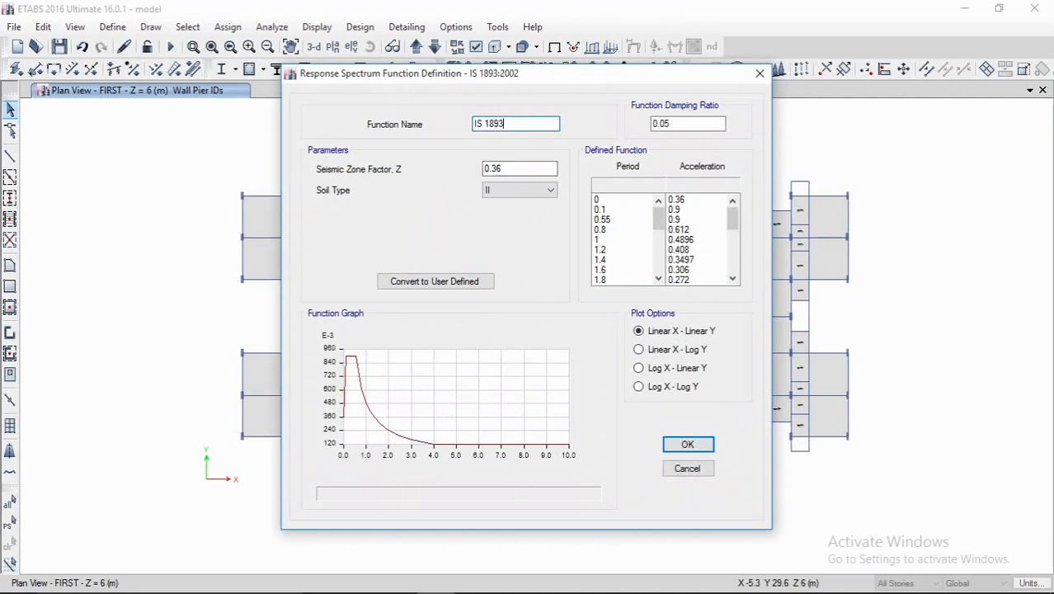
click(518, 168)
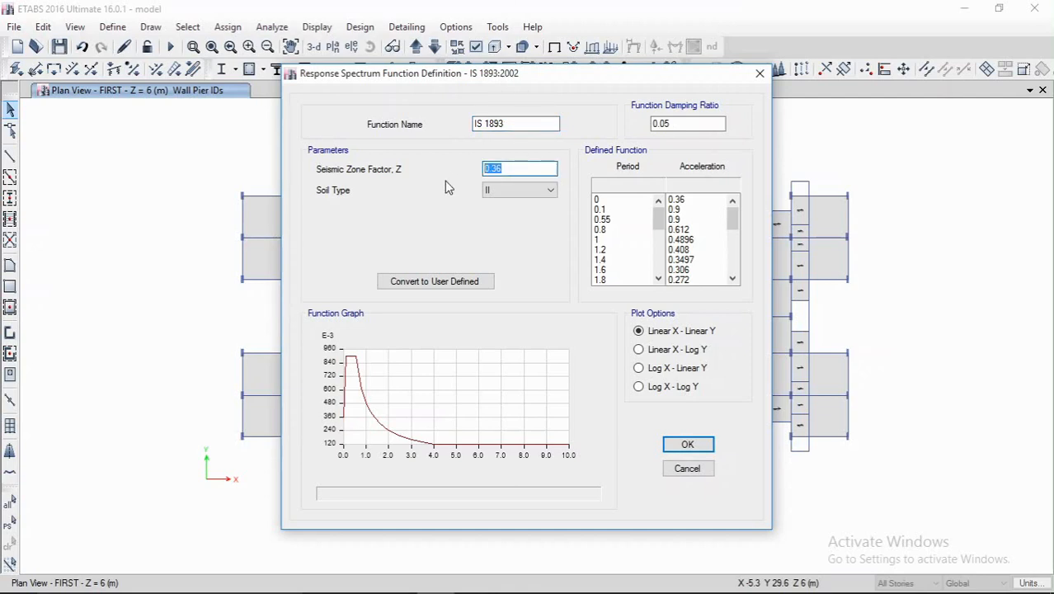
text(0.1)
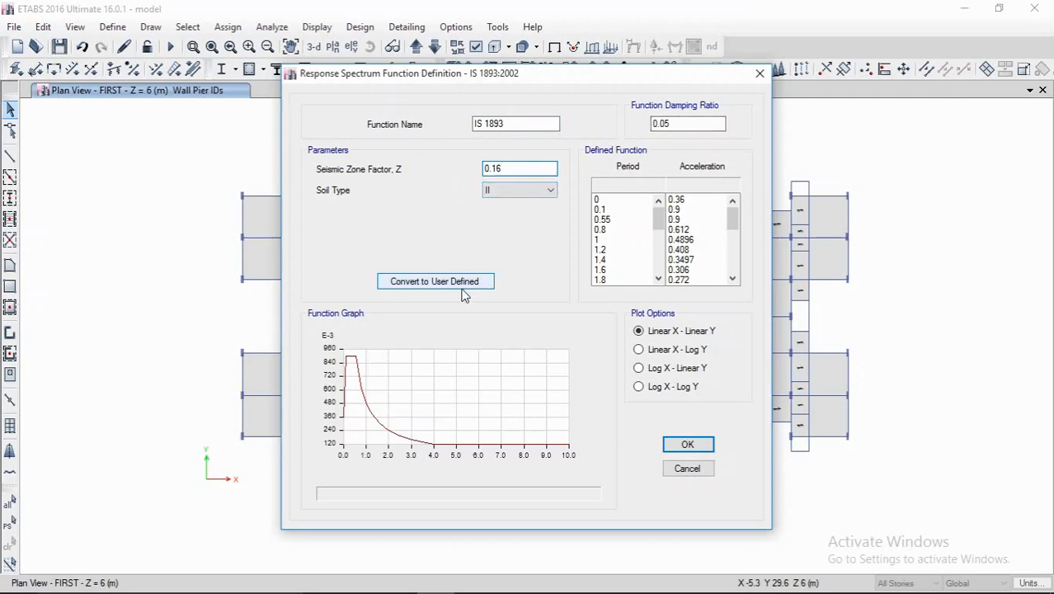
click(701, 447)
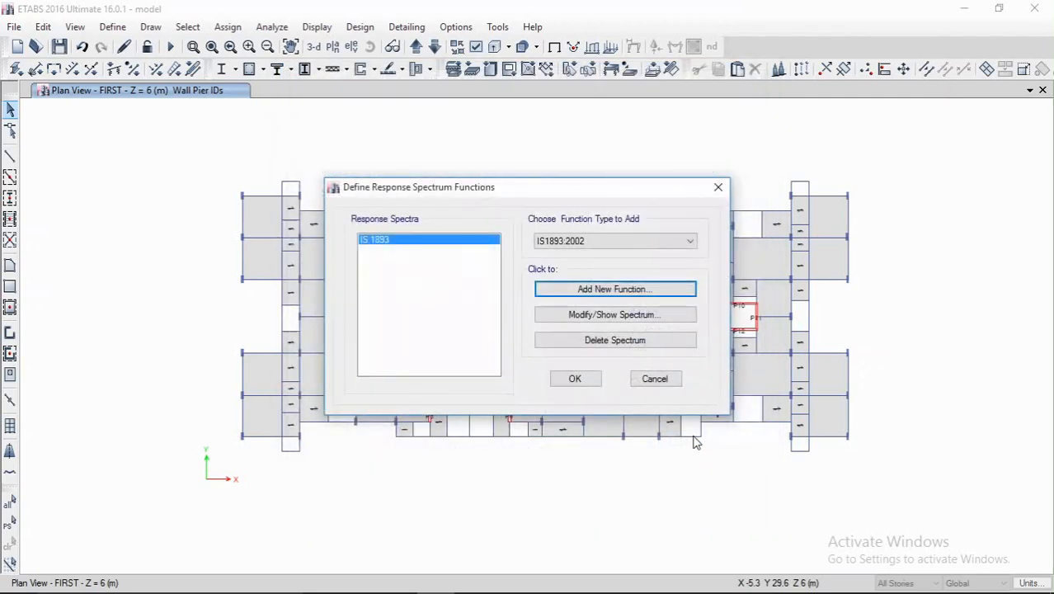
click(600, 379)
click(112, 26)
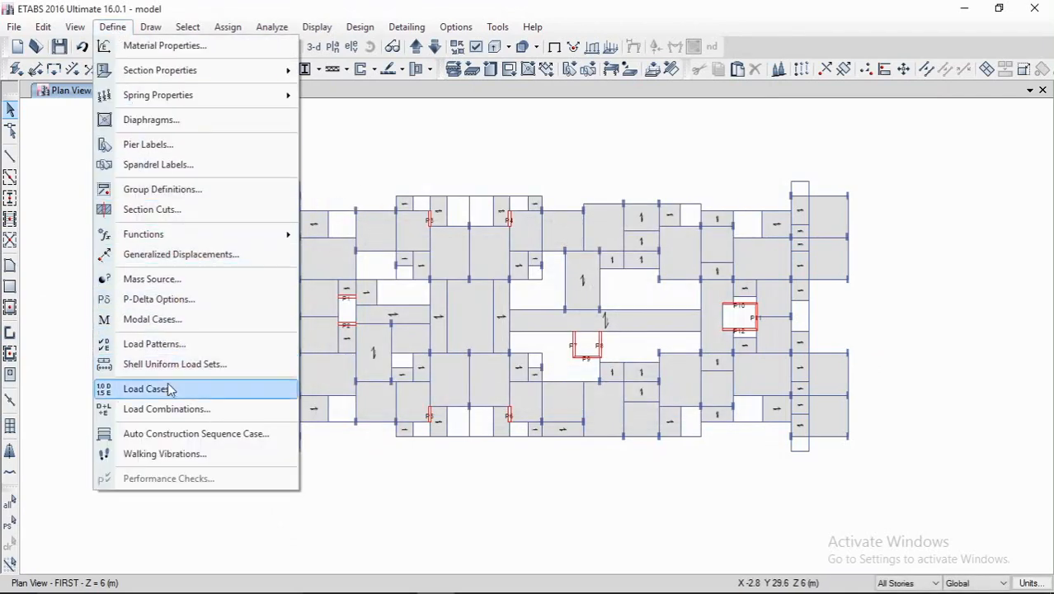
mouse_move(172, 245)
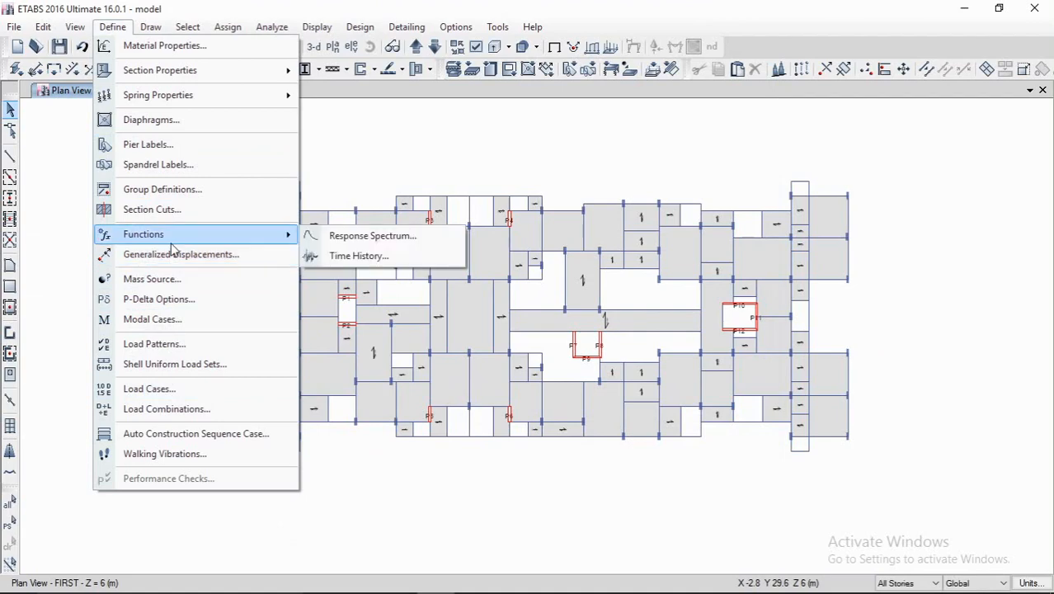
click(178, 343)
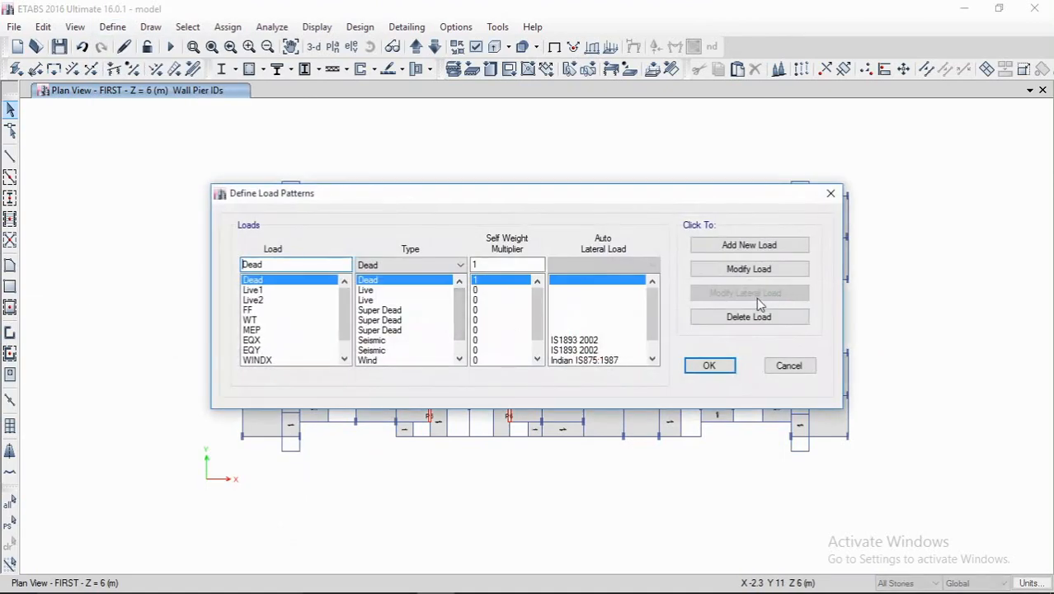
click(404, 266)
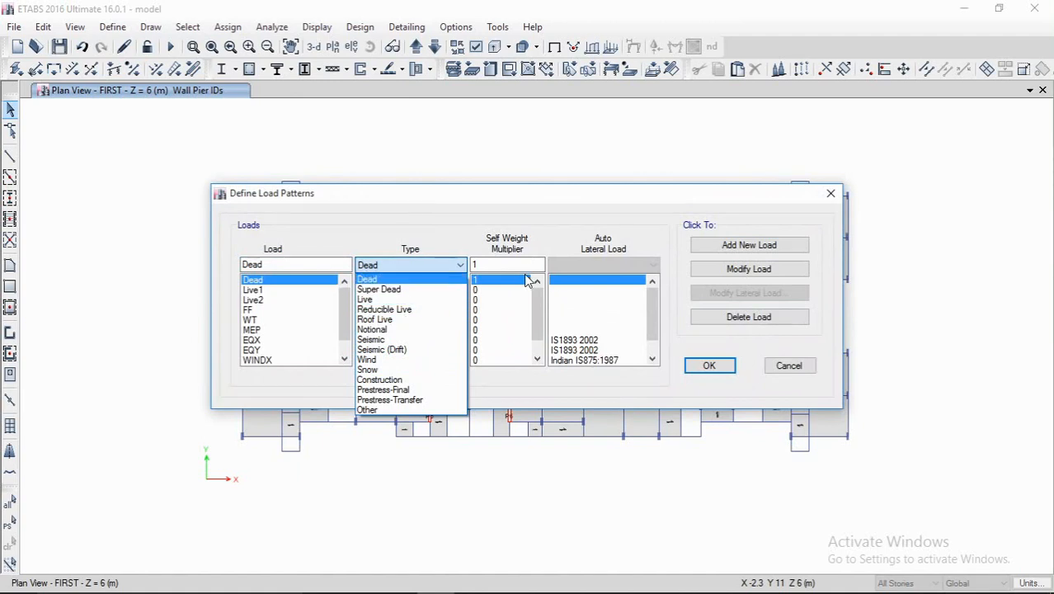
click(588, 267)
click(830, 194)
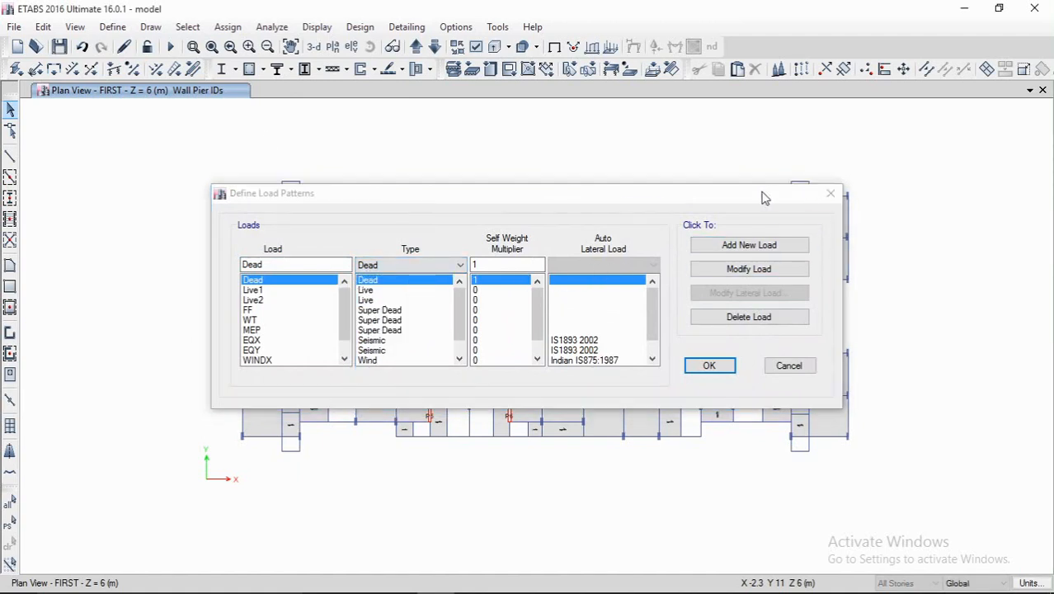
Step: Try to set up a Seismic load pattern named SPECX with IS1893 2002 as the auto lateral load
click(112, 26)
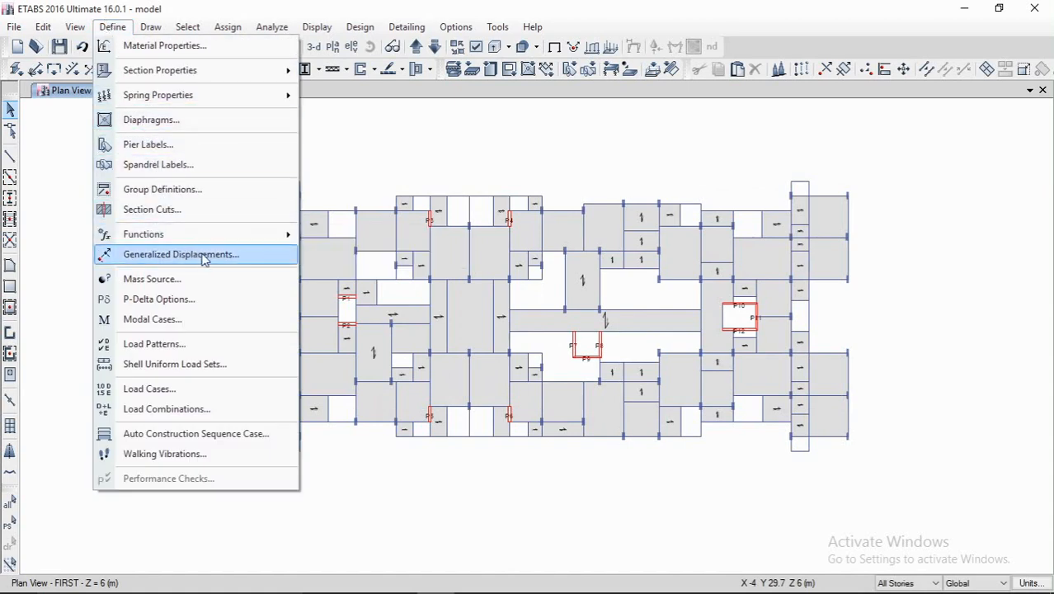
mouse_move(205, 245)
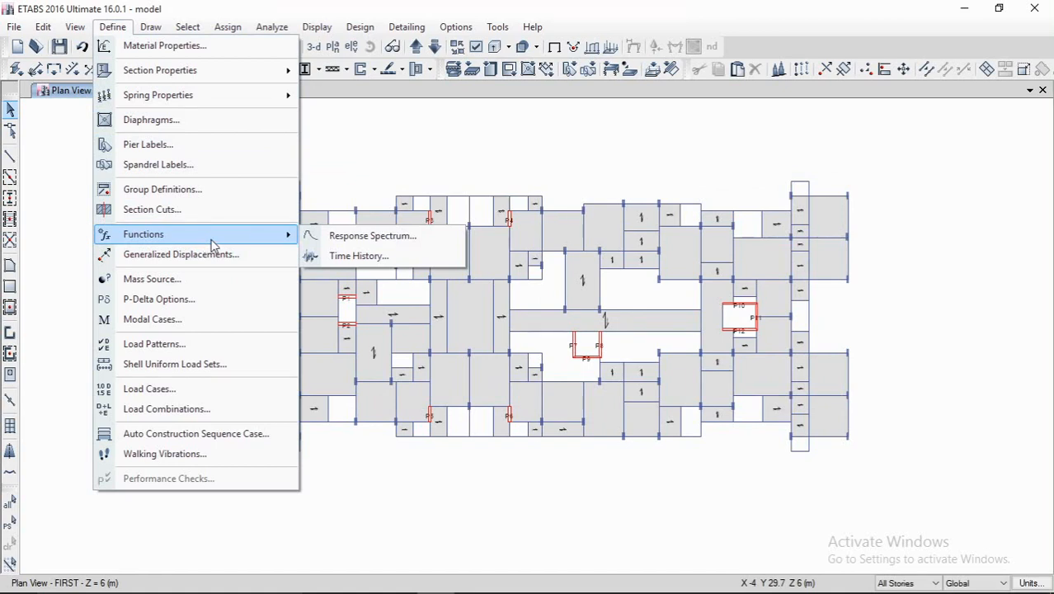
click(182, 345)
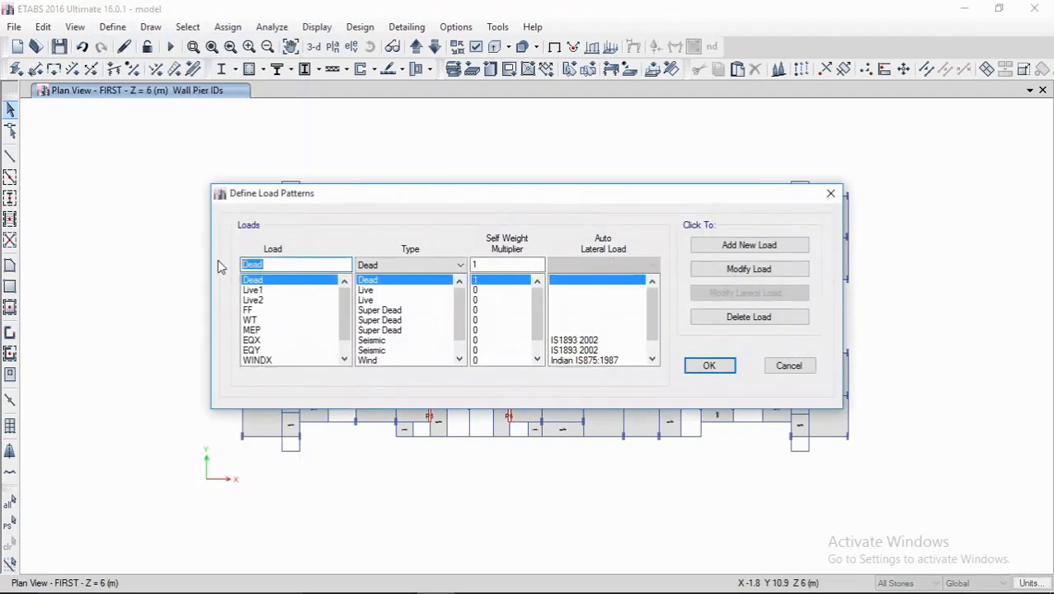
text(SPECX)
click(390, 268)
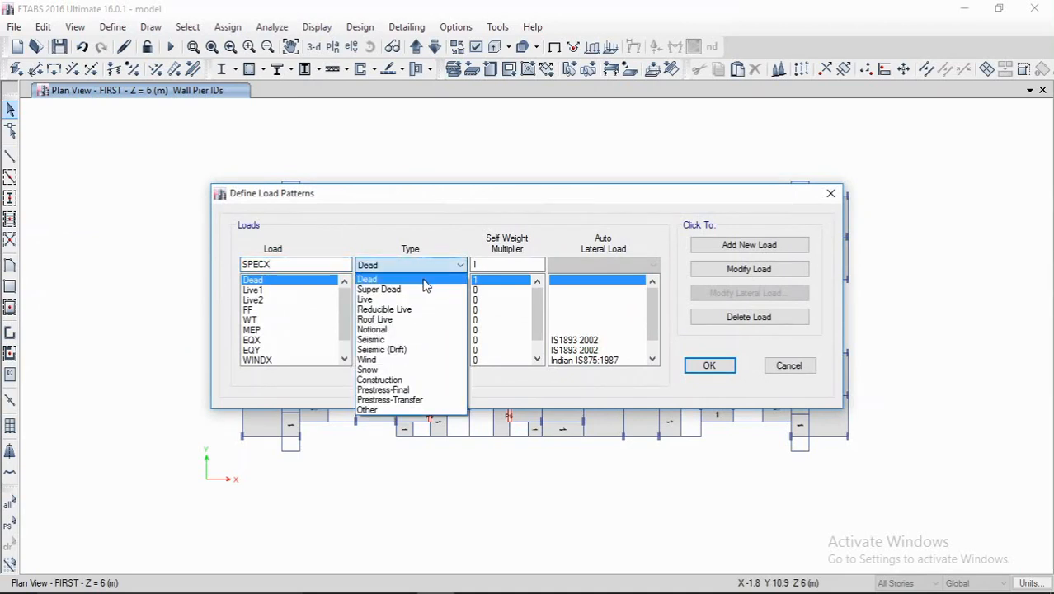
click(403, 339)
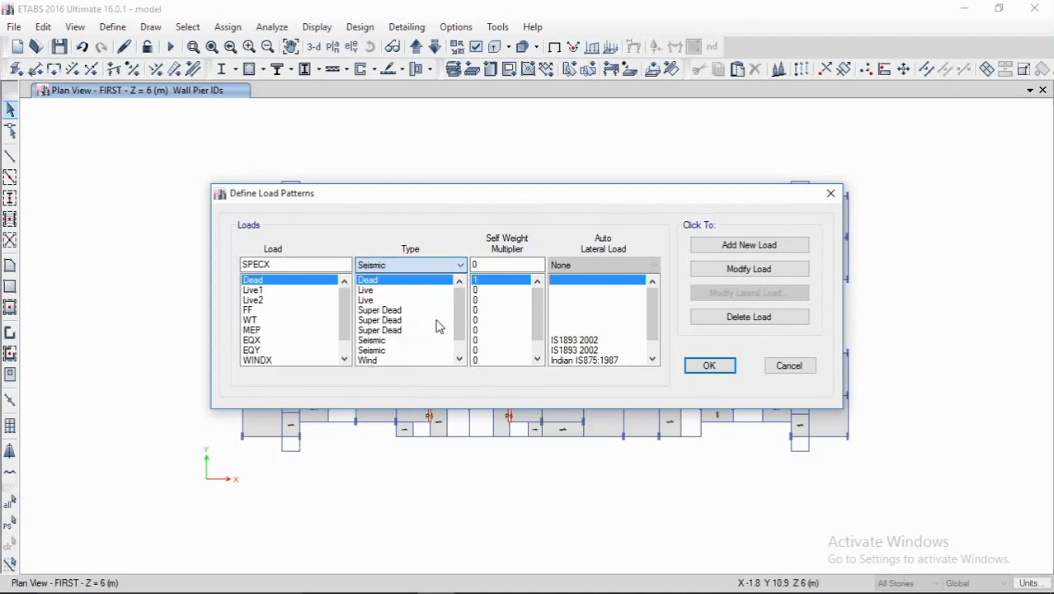
click(599, 267)
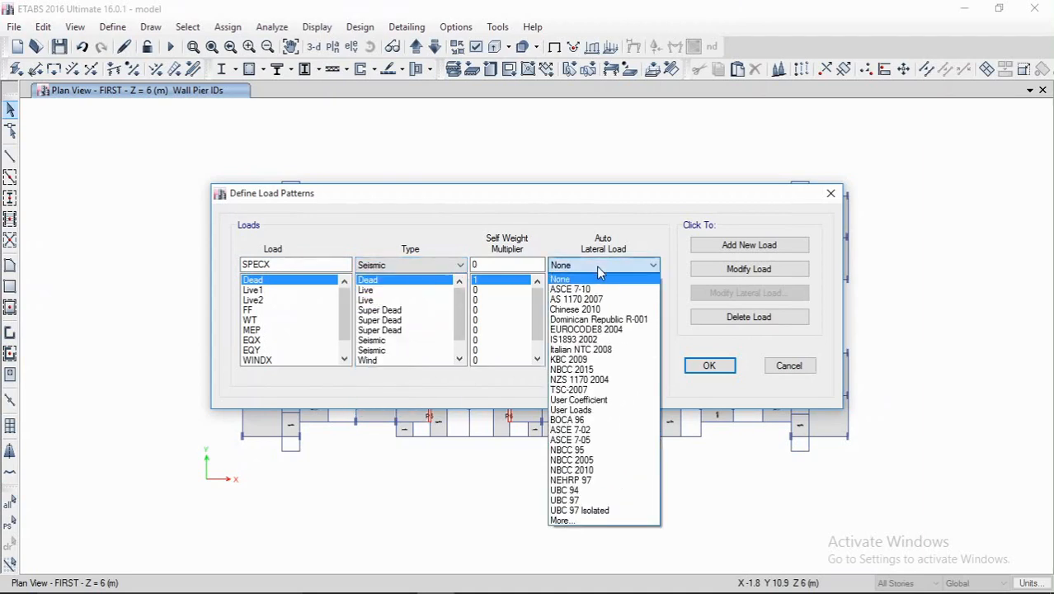
click(577, 339)
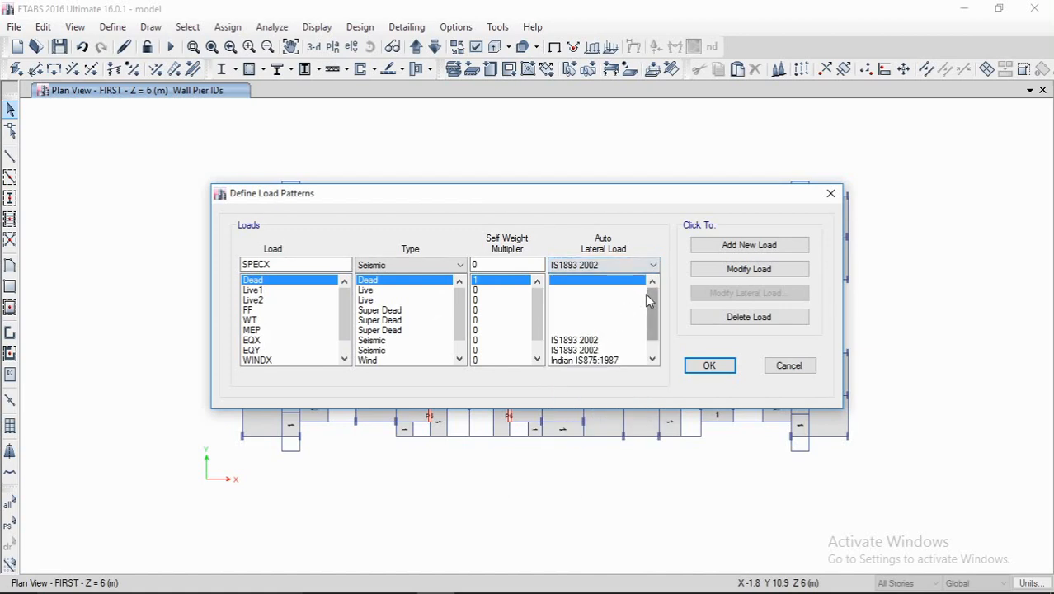
key(Escape)
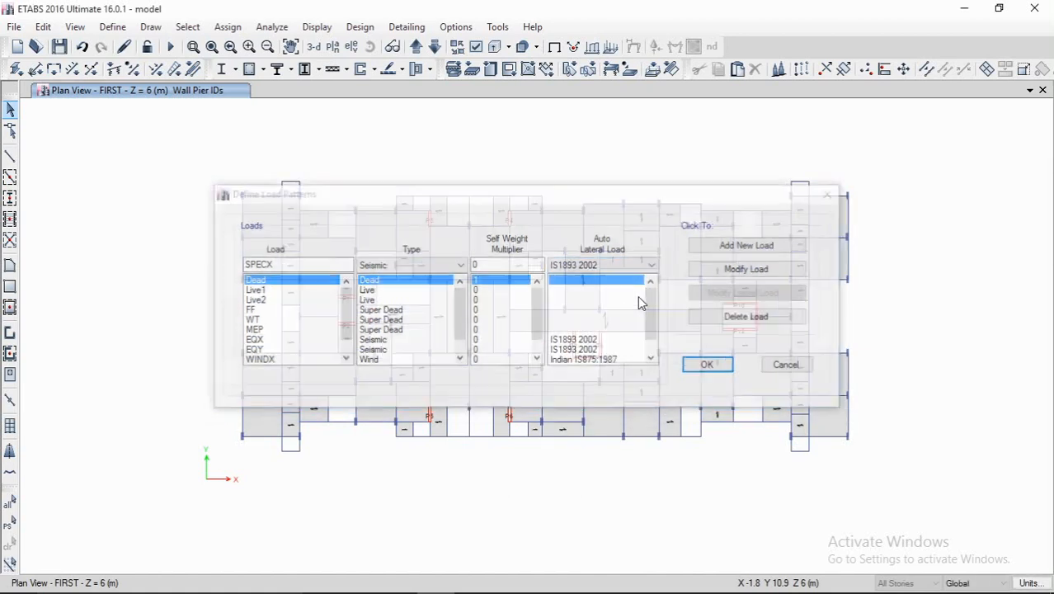
Step: Add a new load case named SPECX with Response Spectrum as its load case type
click(123, 47)
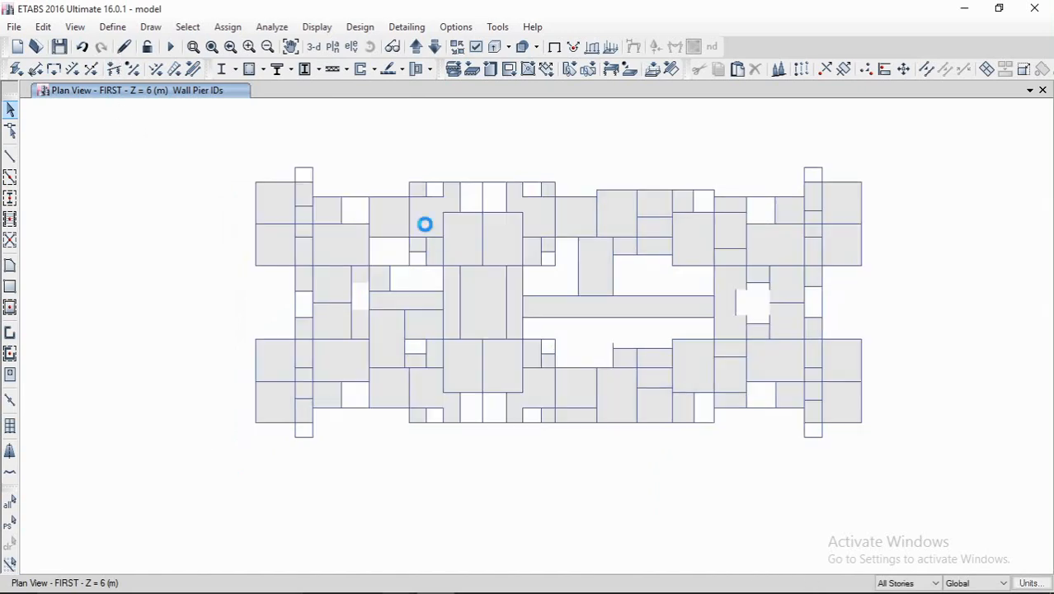
click(113, 26)
click(224, 391)
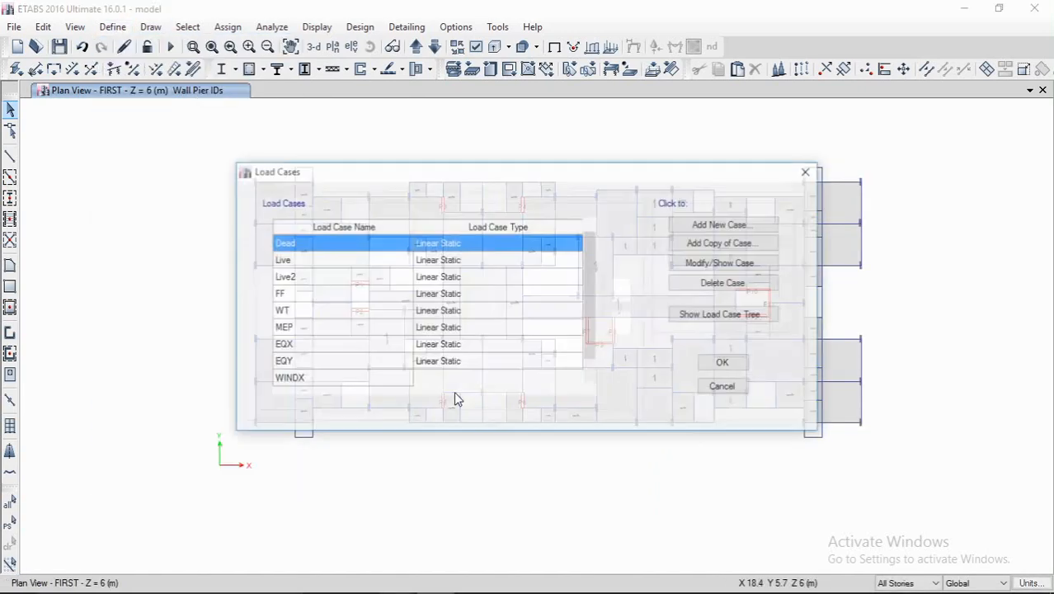
scroll(412, 353, down, 1)
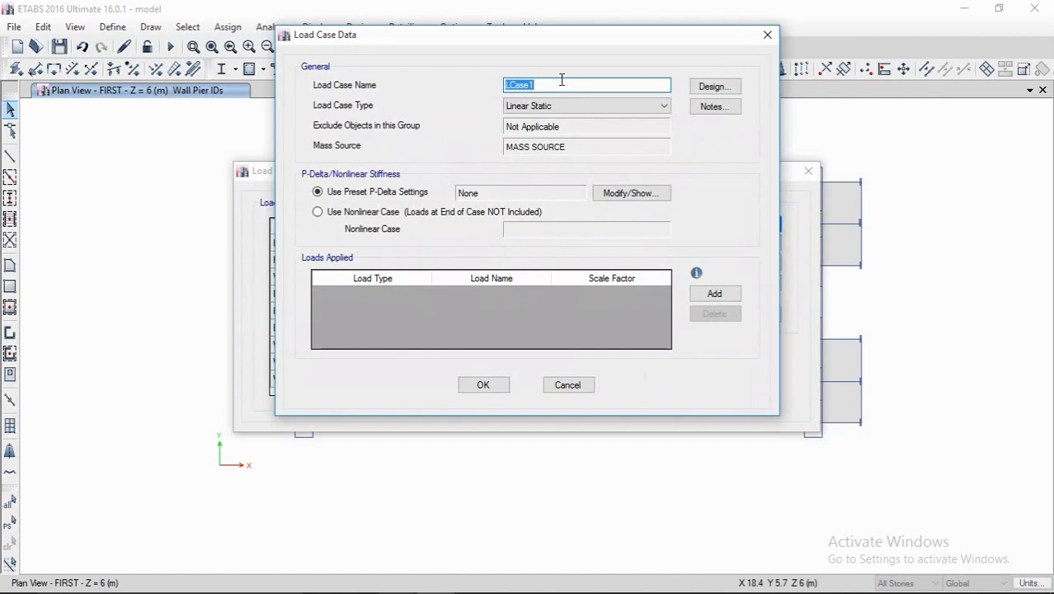
text(SPECX)
click(571, 107)
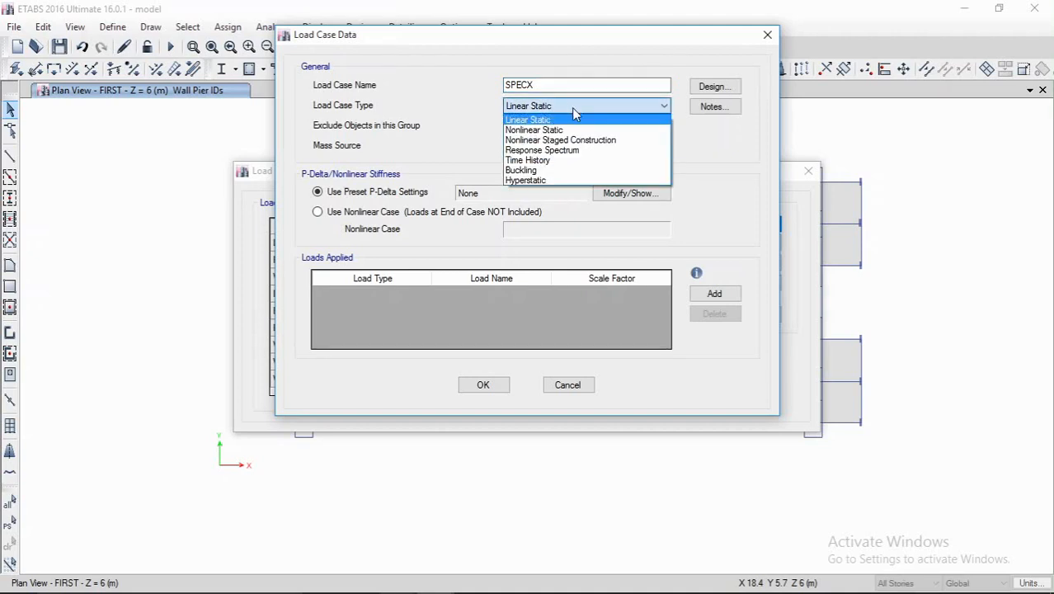
click(570, 150)
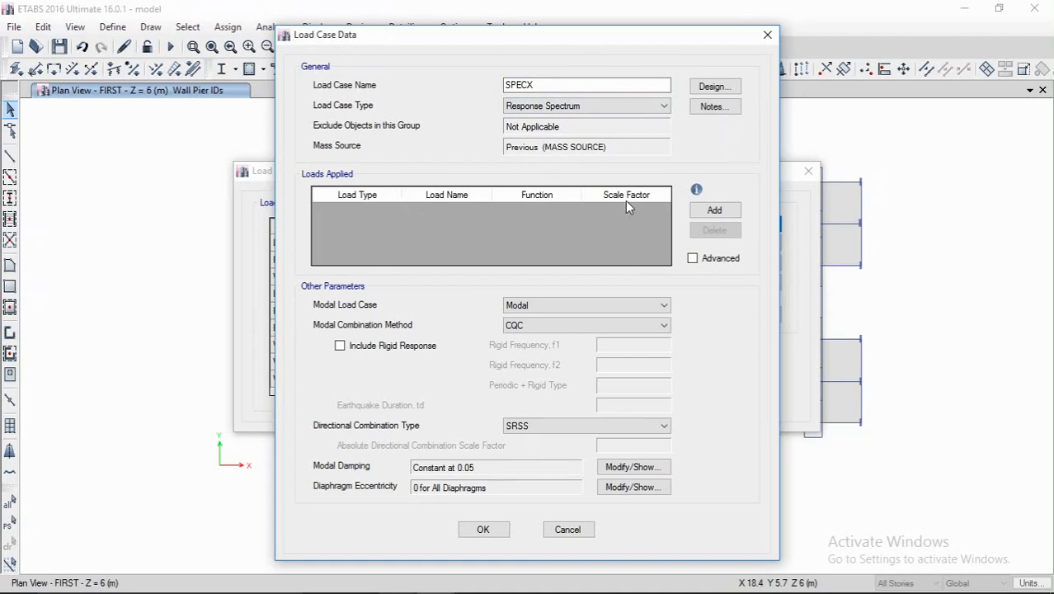
Step: Apply a U1 acceleration load with the IS 1893 function to the SPECX case and save the case
click(706, 211)
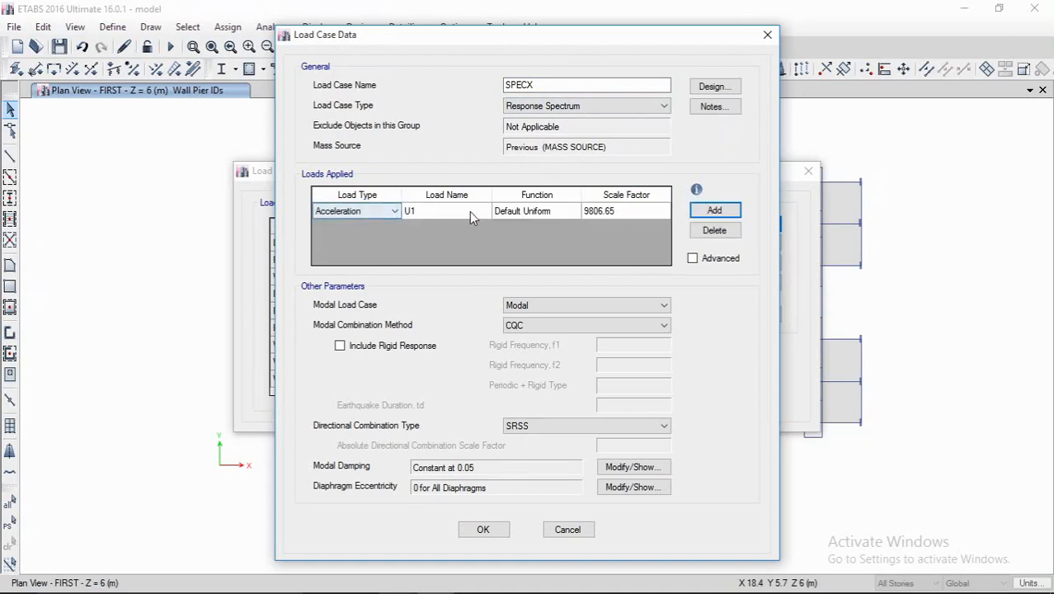
click(531, 211)
click(573, 211)
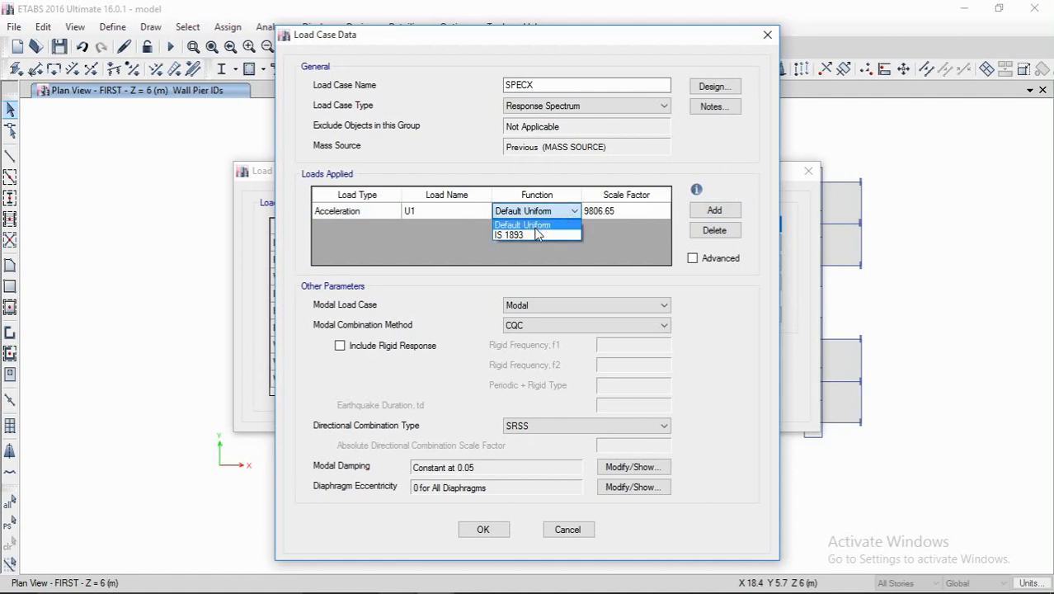
click(528, 231)
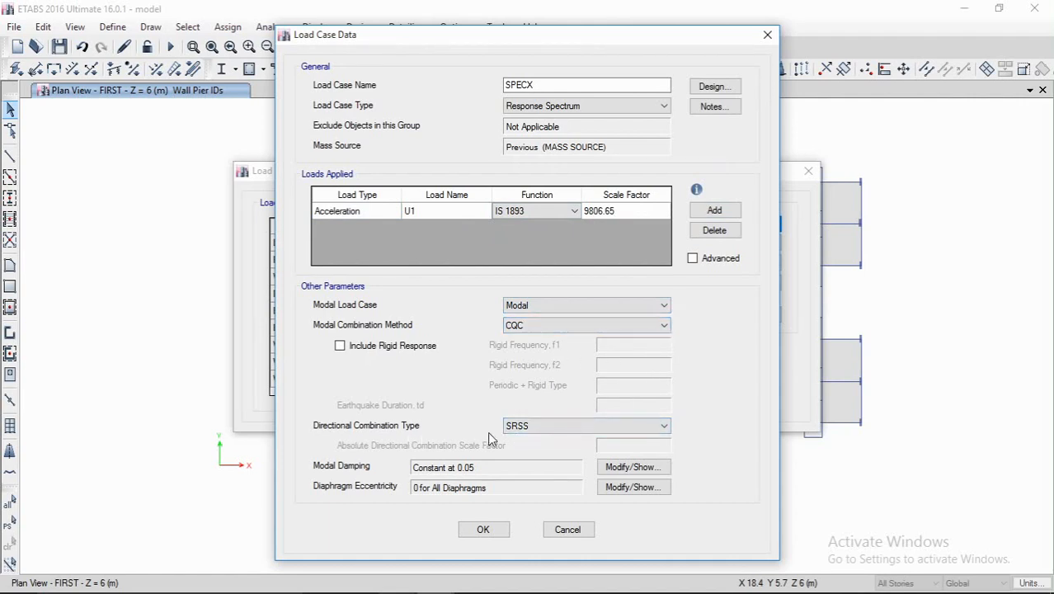
click(485, 530)
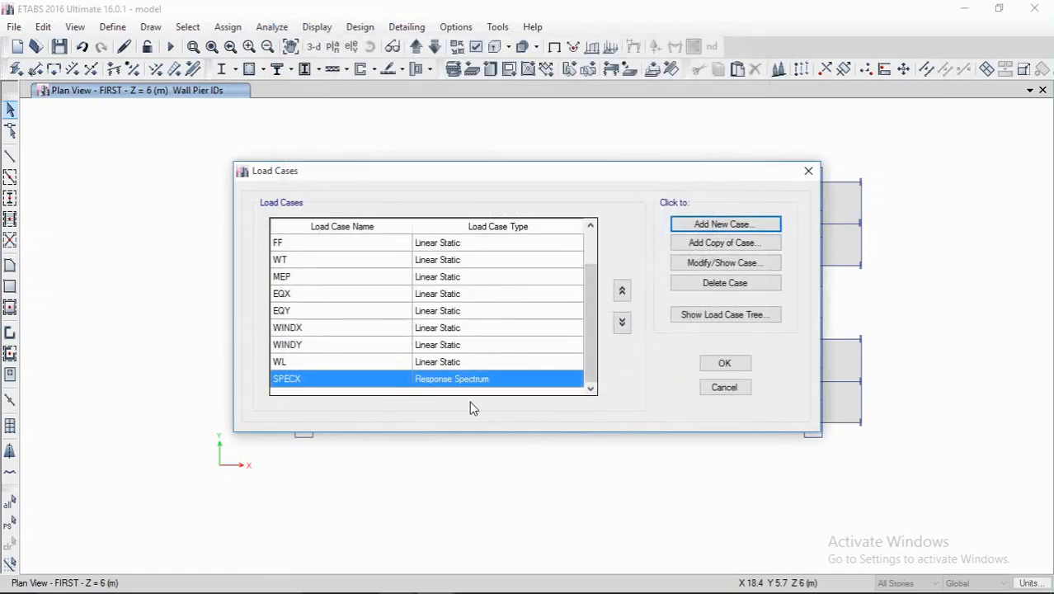
Step: Add another load case named SPECY with the Response Spectrum type
click(725, 223)
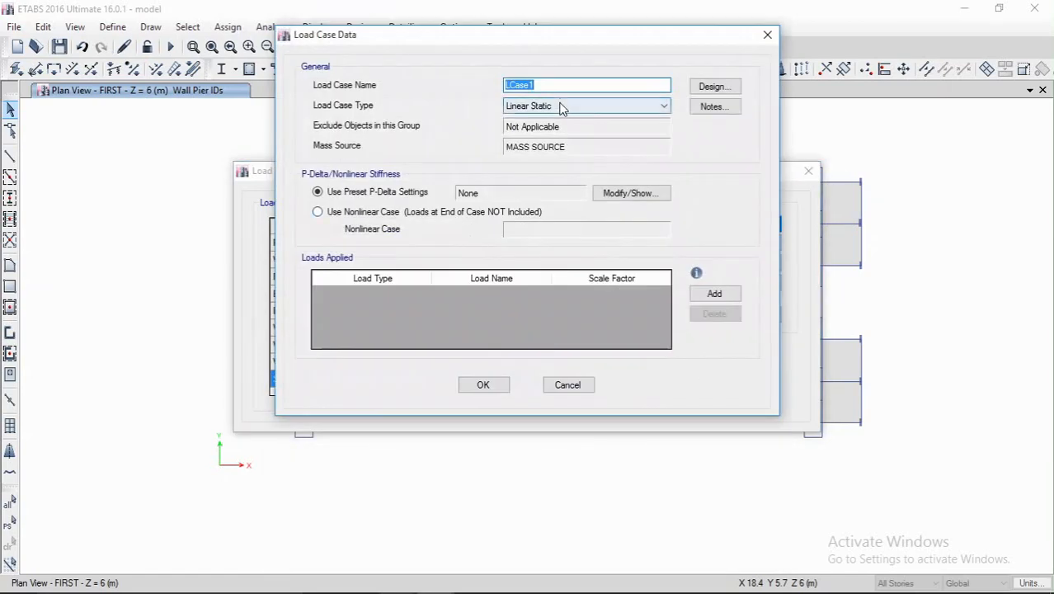
text(SP)
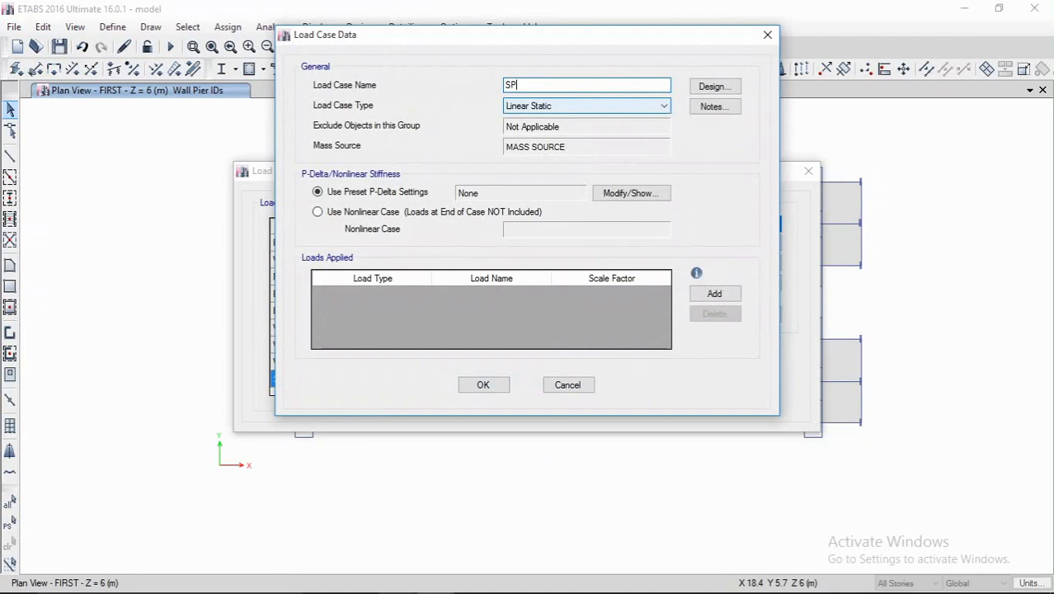
text(ECY)
click(627, 105)
click(549, 150)
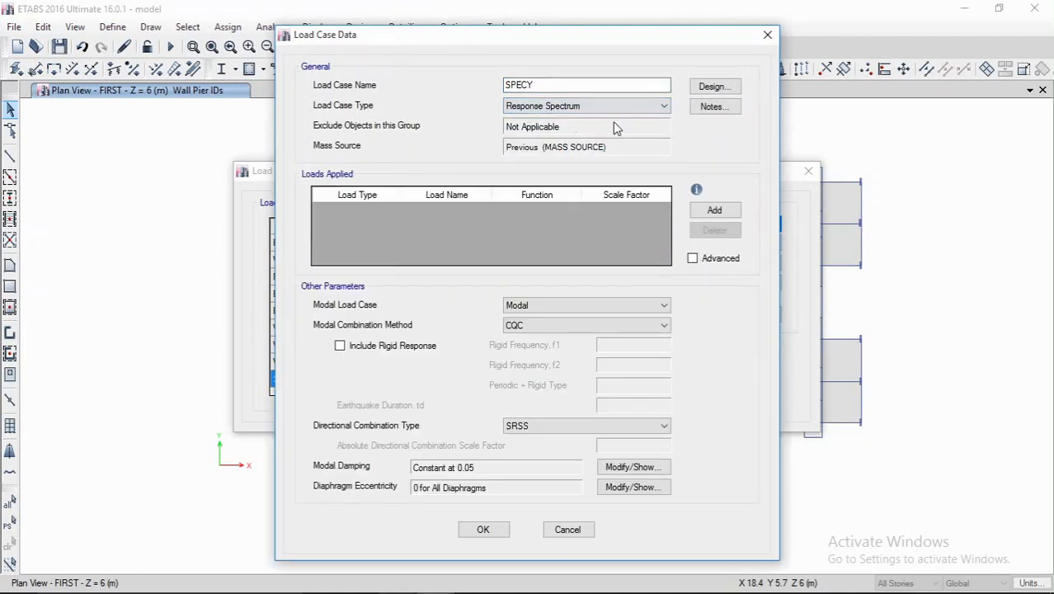
Step: Give the SPECY case a U2 acceleration load with the IS 1893 function and accept the load case definitions
click(715, 210)
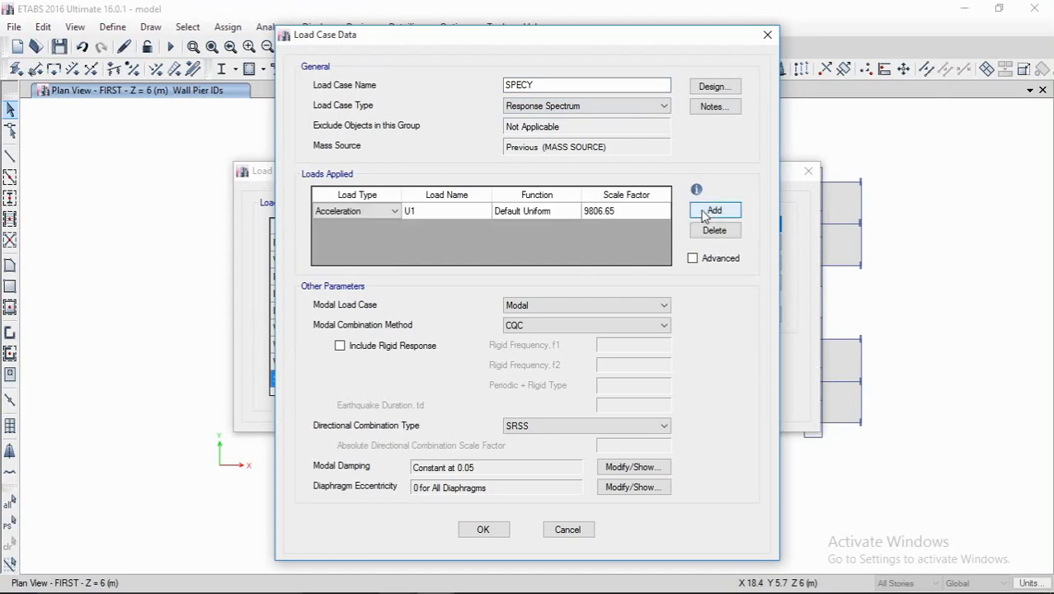
click(446, 211)
click(459, 212)
click(446, 235)
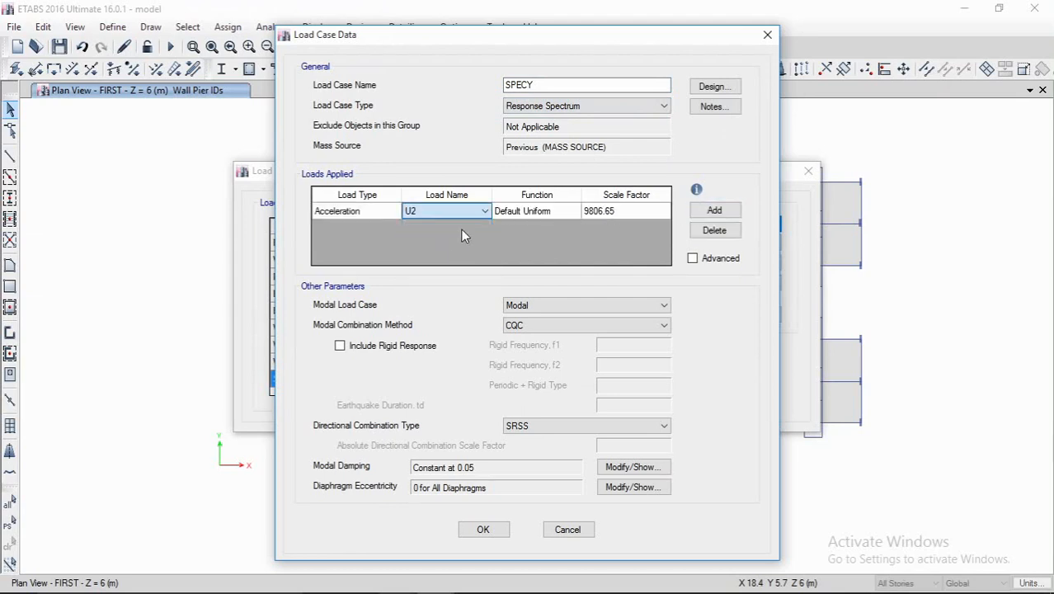
click(556, 211)
click(543, 216)
click(539, 236)
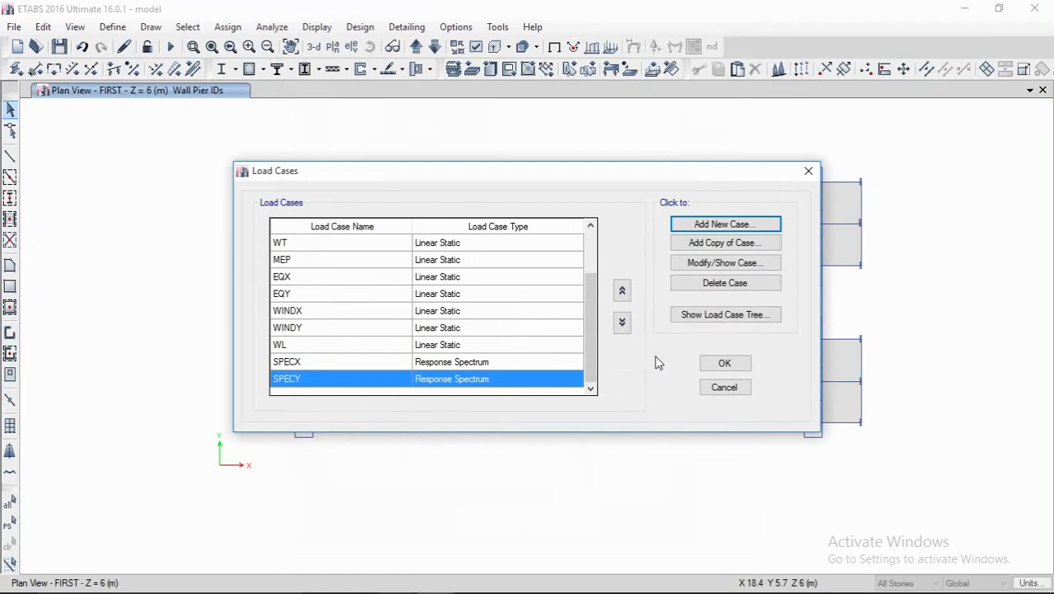
click(724, 364)
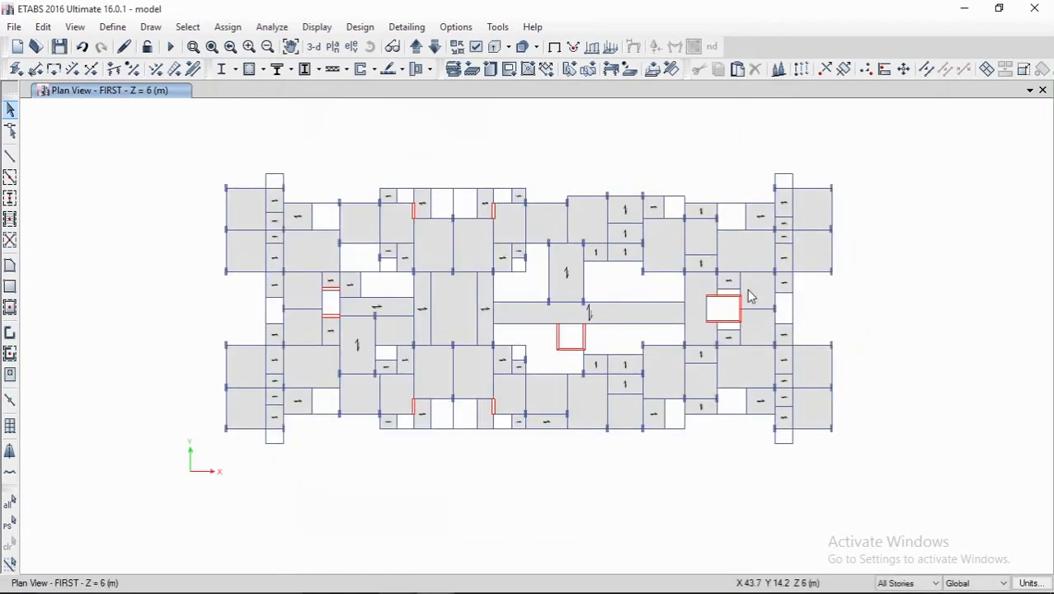
Step: Set the preset P-Delta method to Iterative - Based on Loads and add the Dead pattern with scale factor 1.2
click(111, 28)
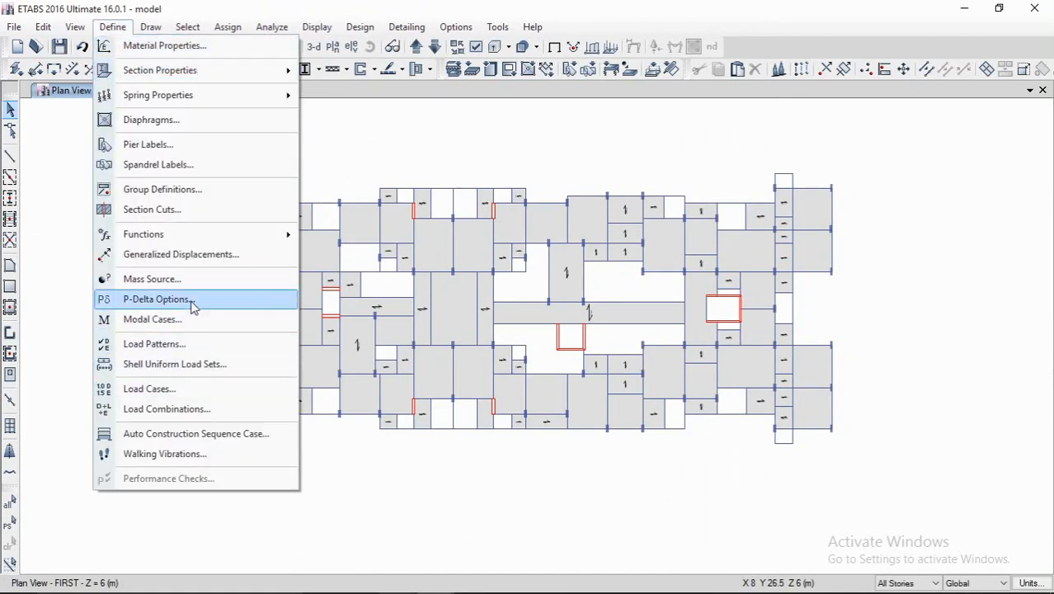
click(158, 299)
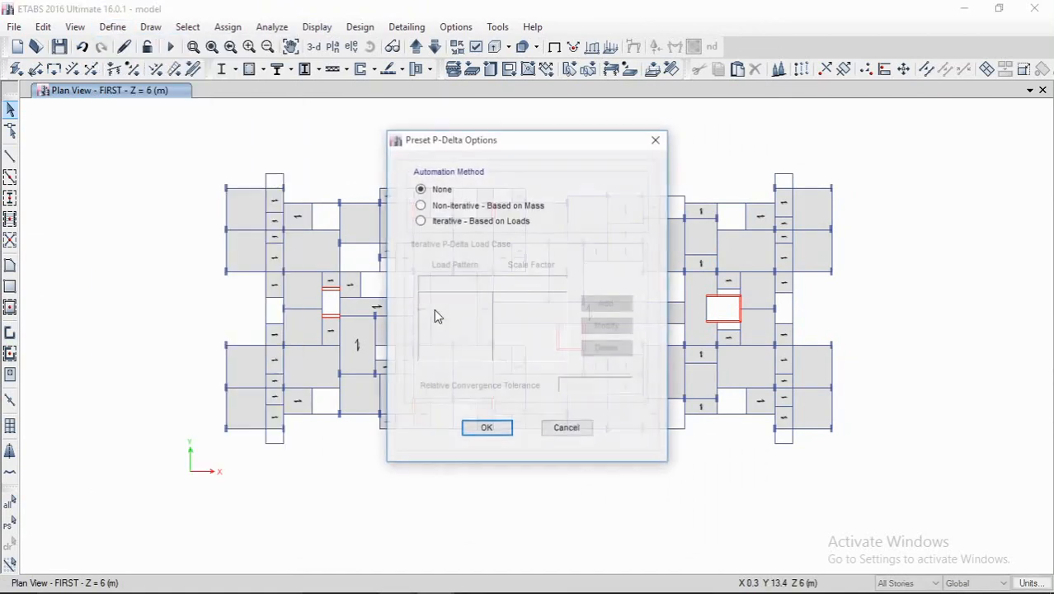
click(437, 222)
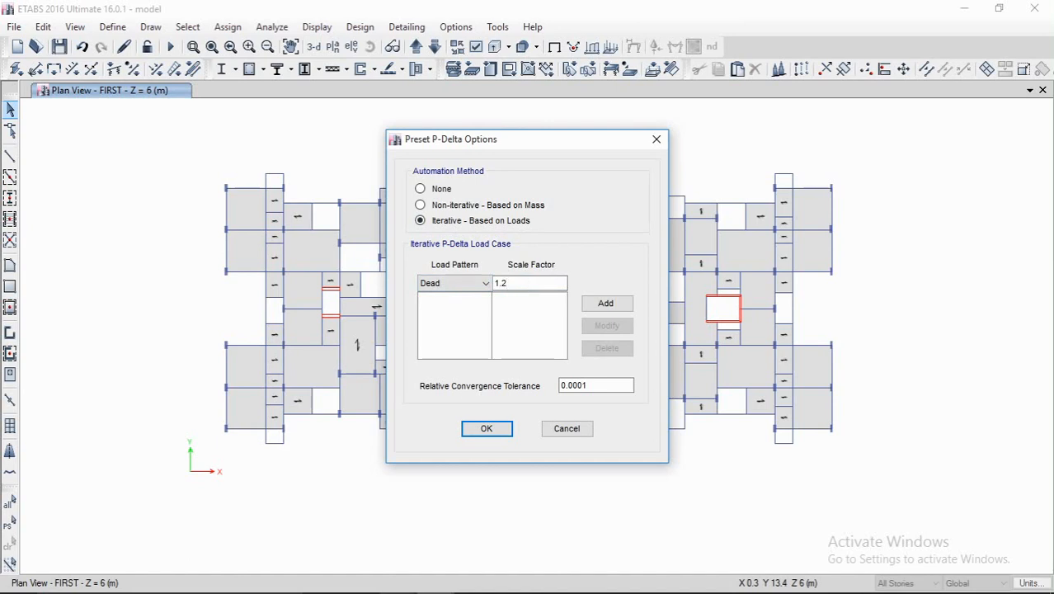
click(606, 303)
Step: Add Live1 with scale factor 0.3 and Live2 with scale factor 0.6 to the iterative P-Delta load case
click(445, 285)
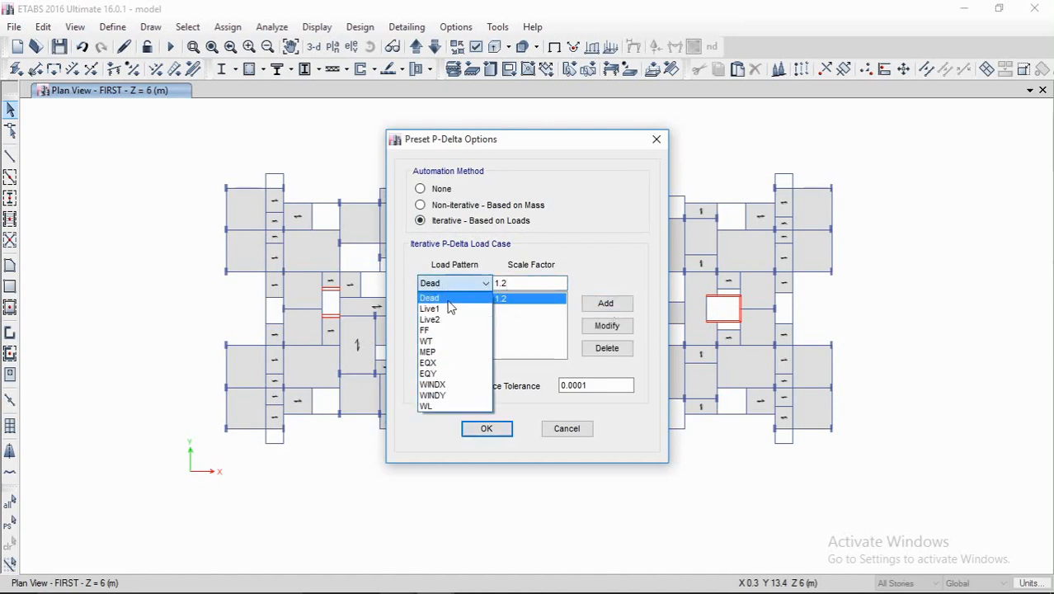
click(445, 309)
drag(521, 284, 486, 286)
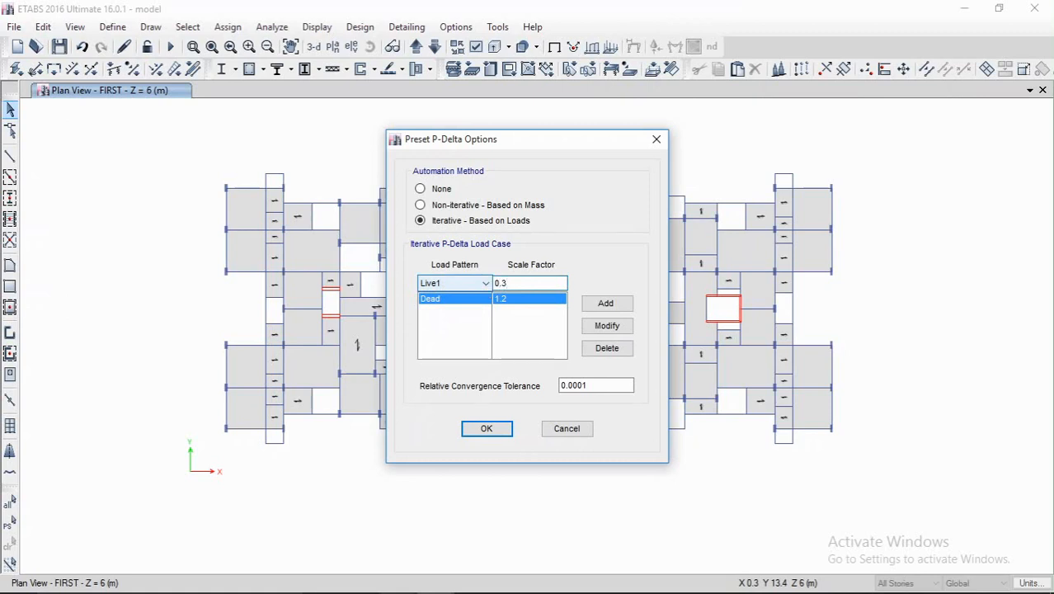
text(0.3)
click(605, 303)
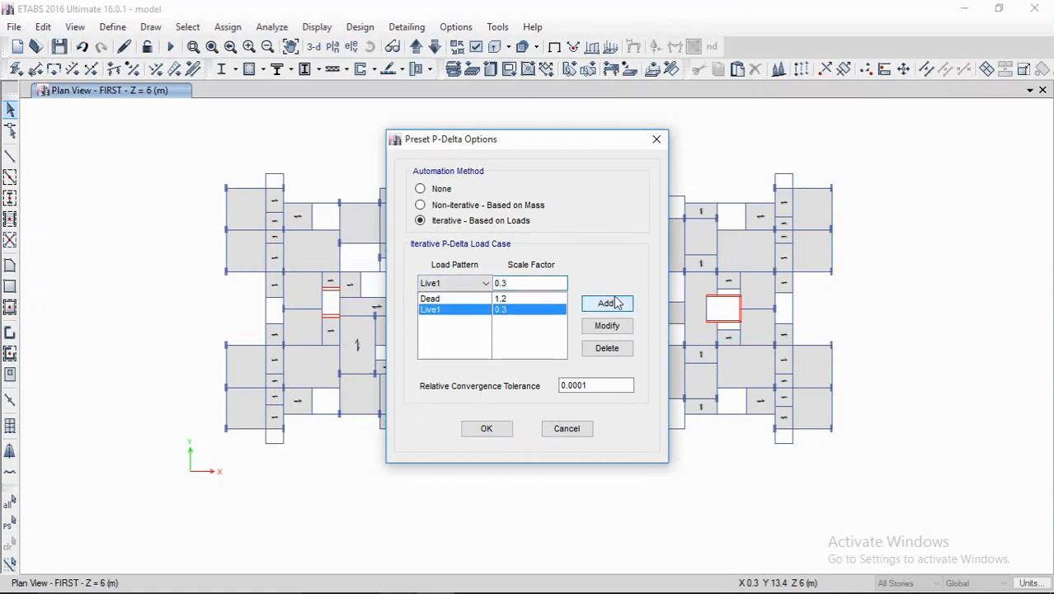
click(479, 284)
click(464, 319)
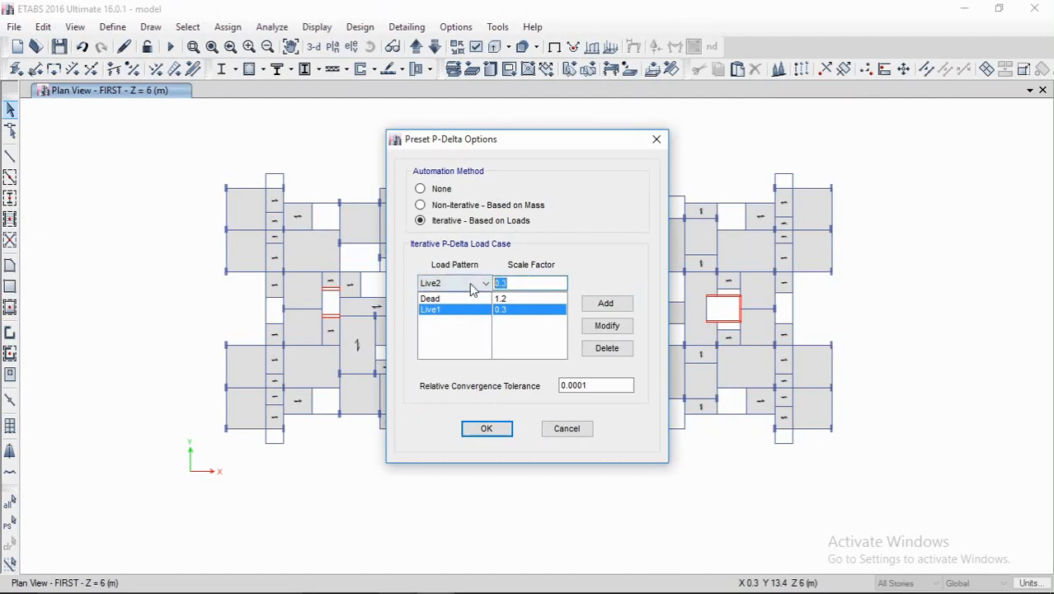
text(0.6)
click(607, 304)
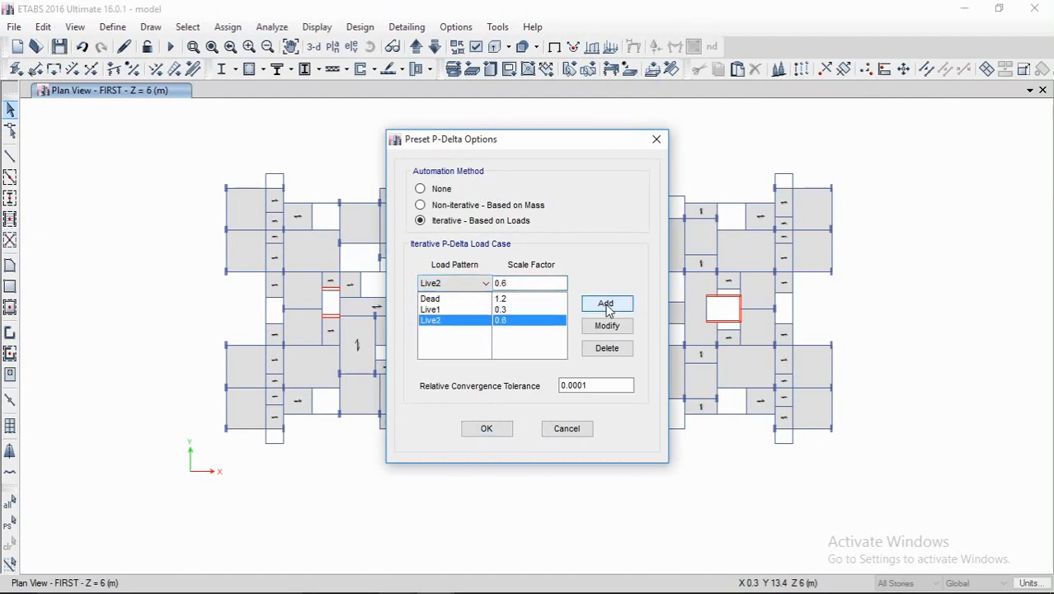
Step: Add the FF and WT load patterns to the P-Delta load case, each with scale factor 1.2
click(474, 283)
click(458, 329)
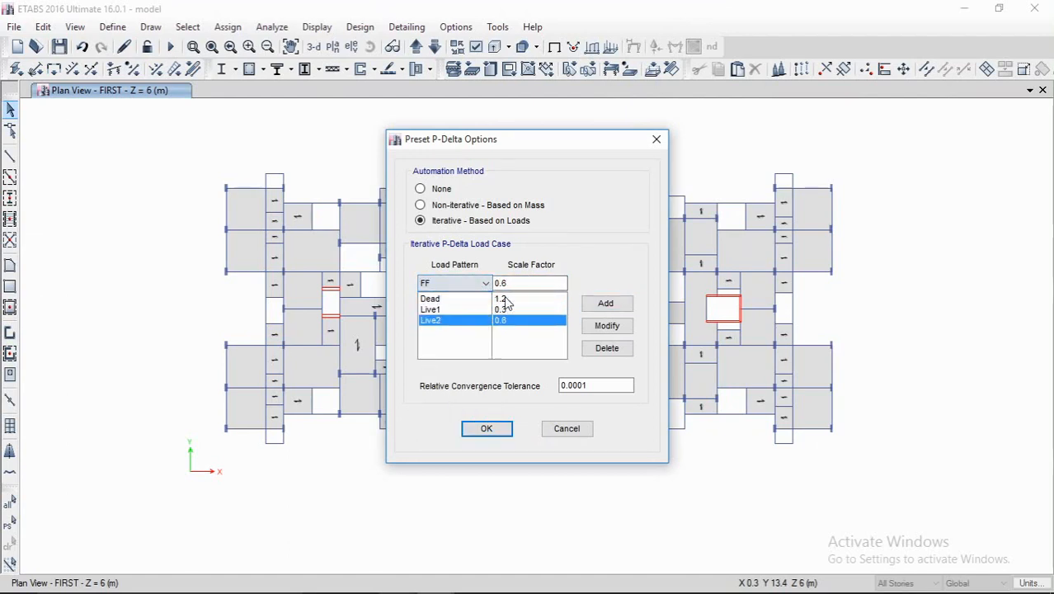
double_click(517, 283)
text(1.)
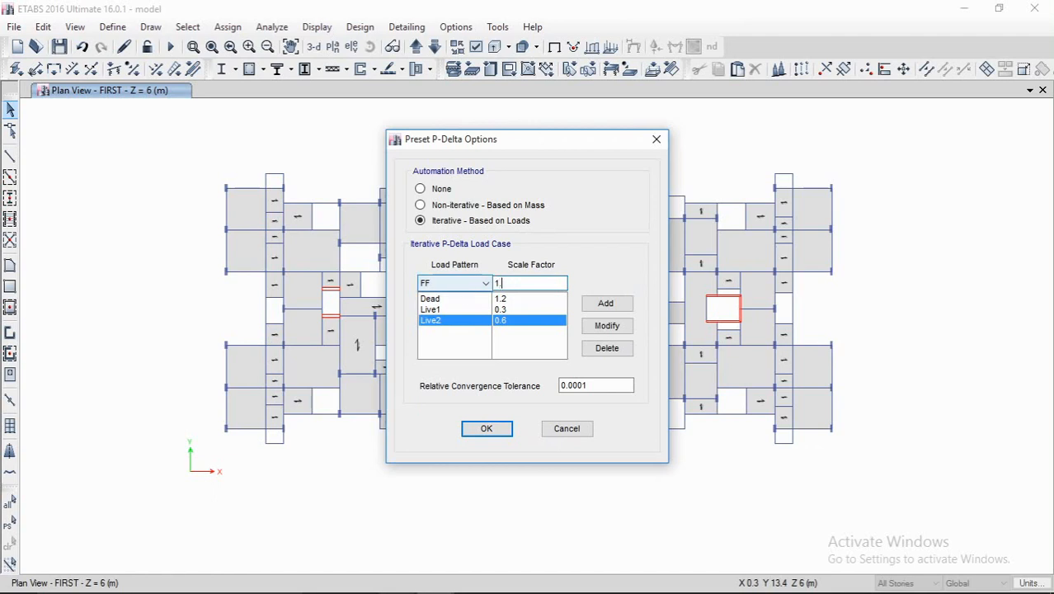
text(2)
click(607, 304)
click(482, 282)
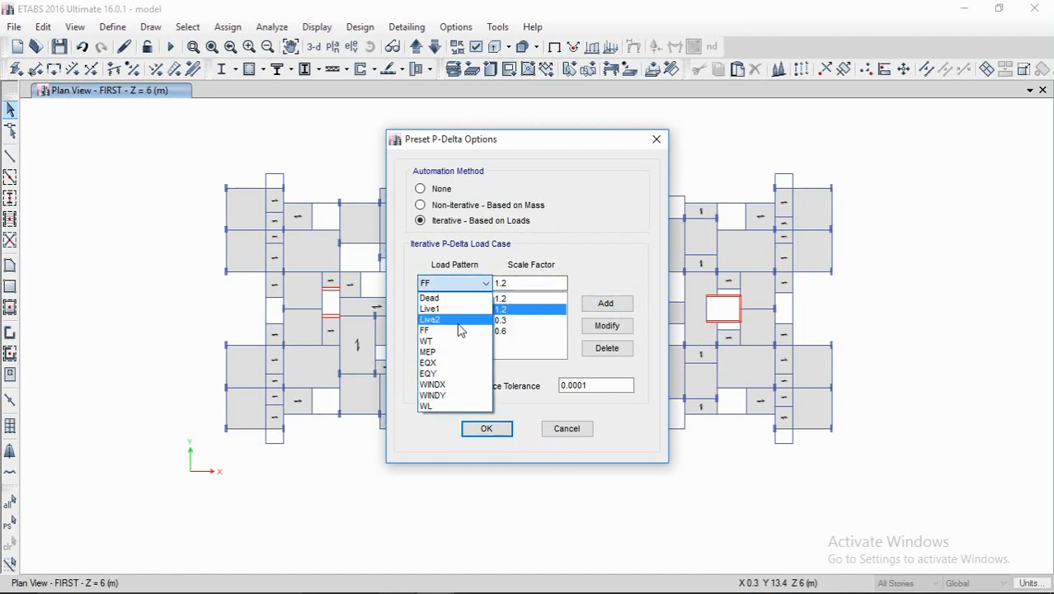
click(456, 341)
click(606, 304)
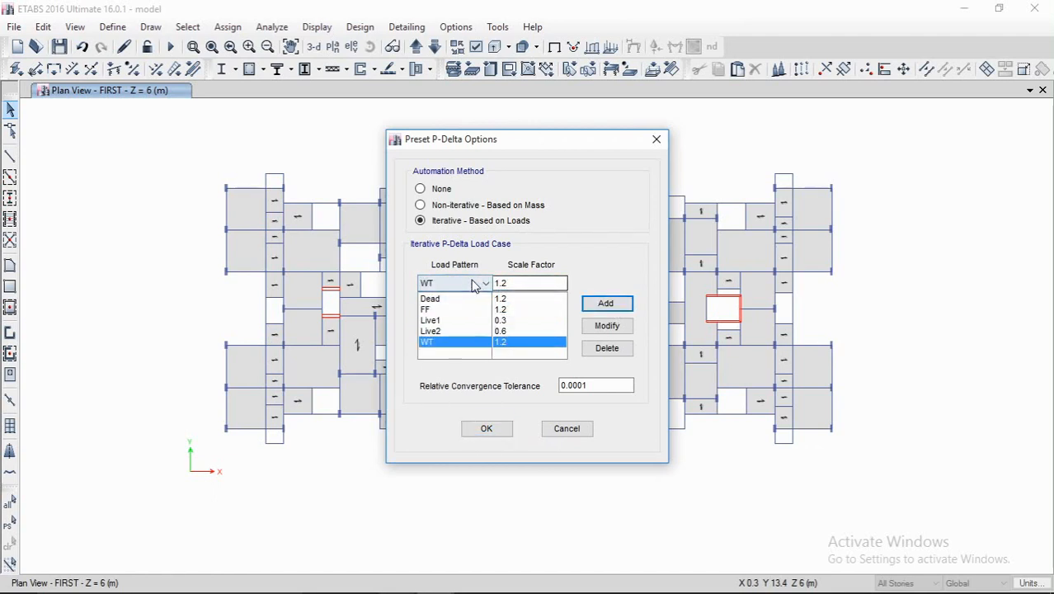
click(475, 285)
click(452, 343)
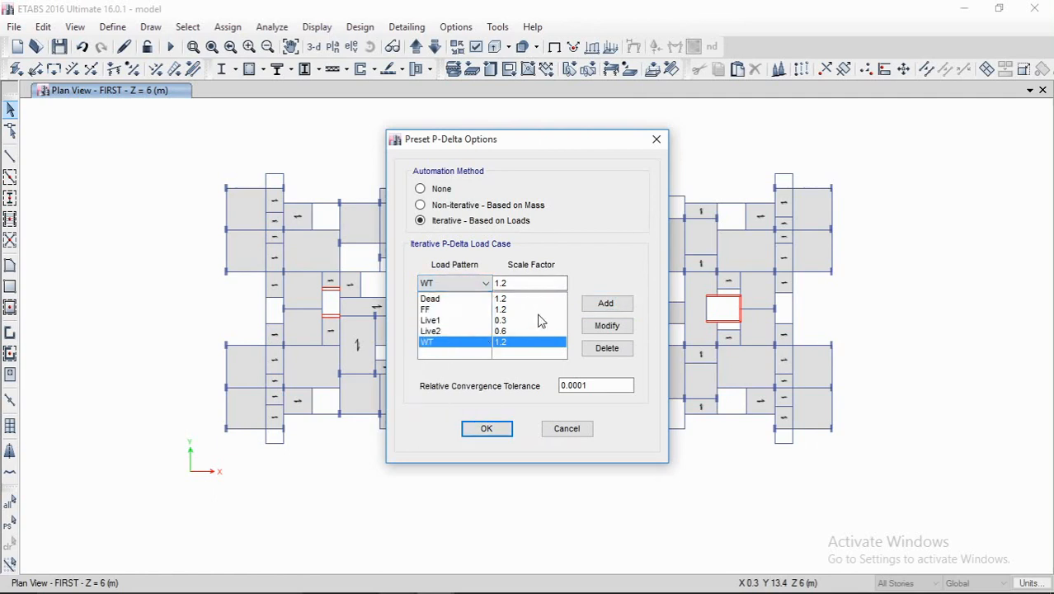
click(600, 304)
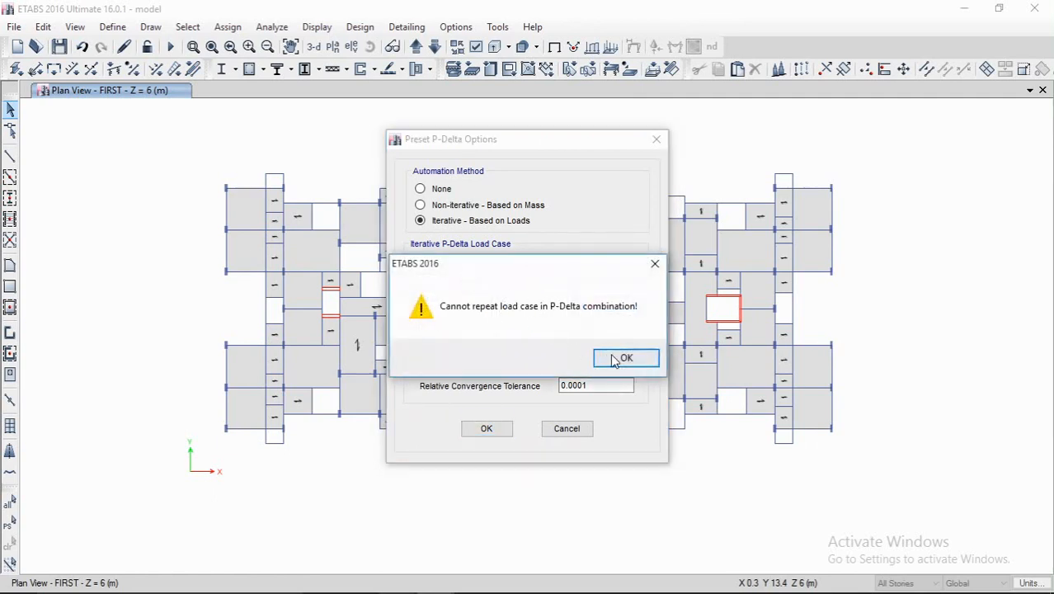
click(614, 360)
Step: Add the MEP and WL load patterns with scale factor 1.2 to the P-Delta load case and accept the options
click(469, 286)
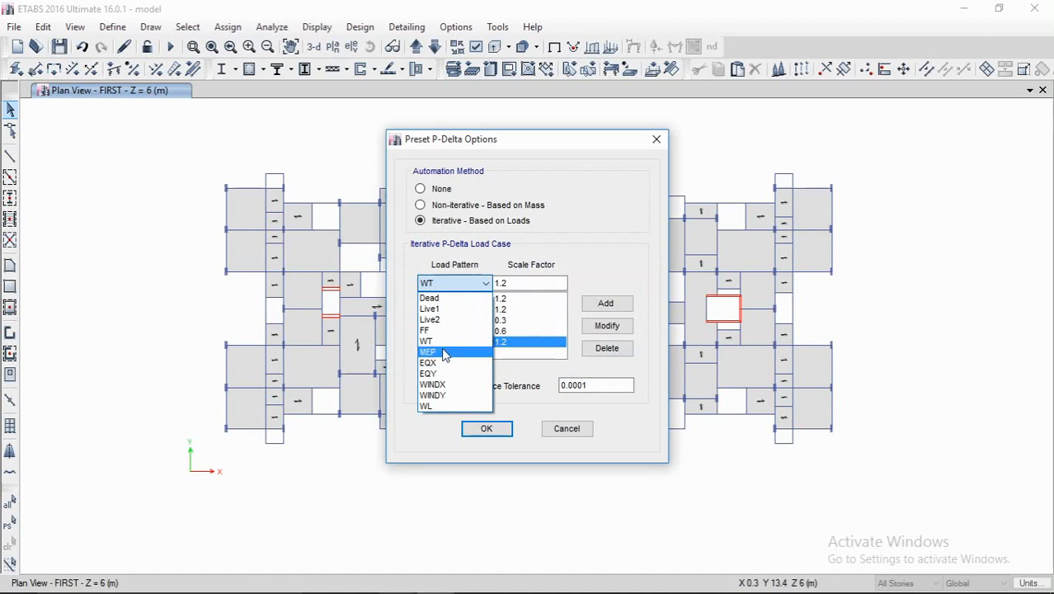
click(443, 353)
click(605, 304)
click(482, 284)
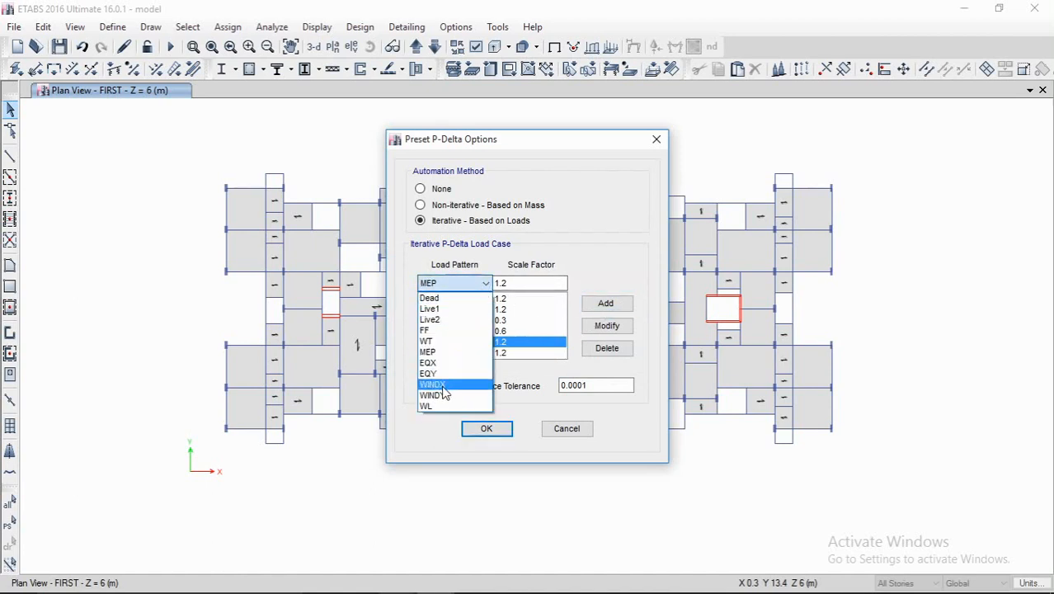
click(441, 404)
click(606, 306)
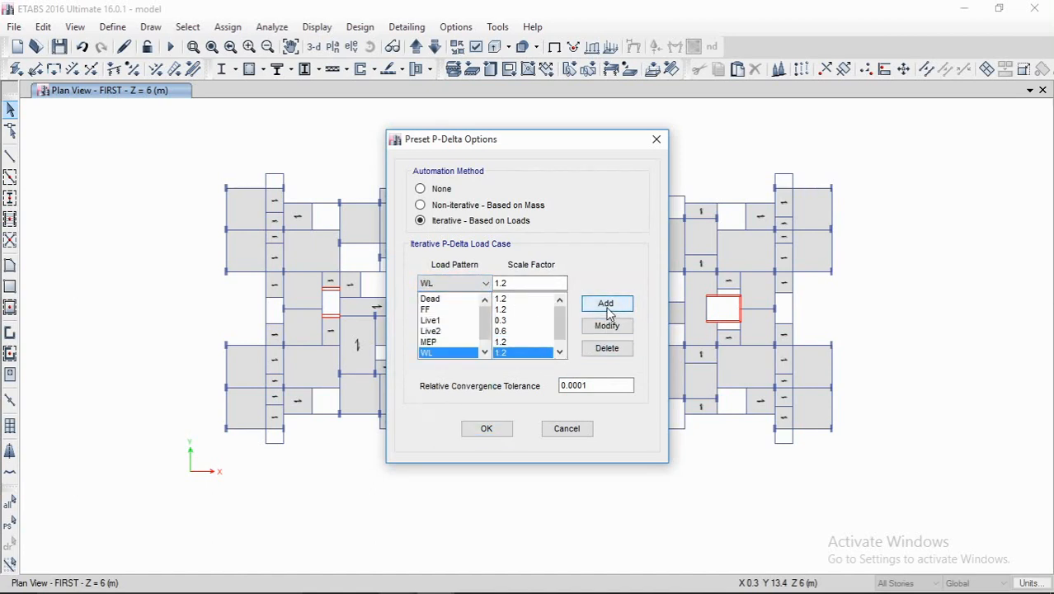
drag(559, 333, 560, 357)
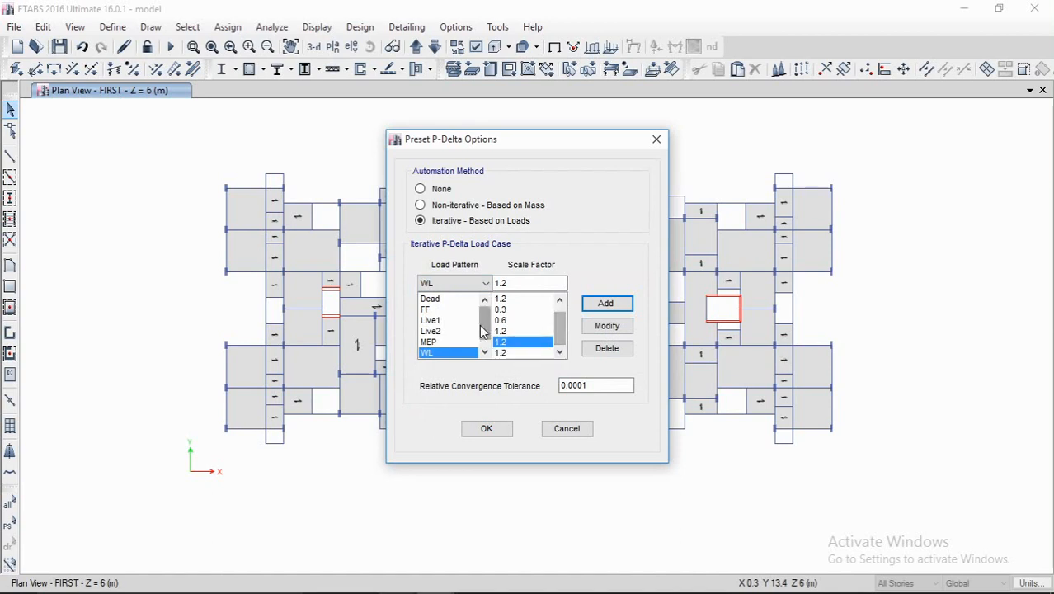
click(486, 429)
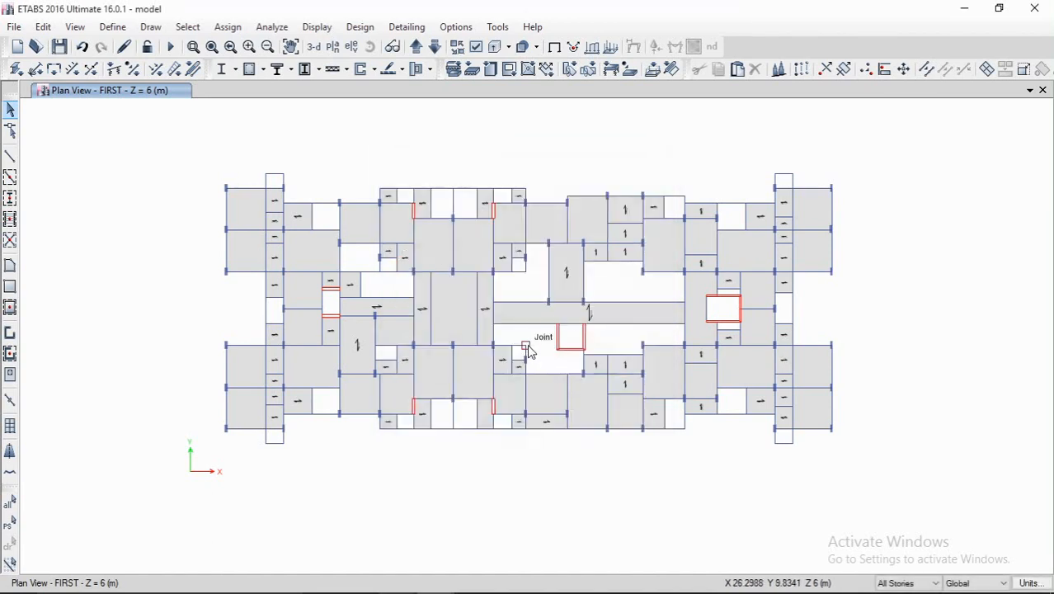
Step: Define diaphragm D1 with Semi Rigid rigidity and accept the diaphragm definitions
click(112, 26)
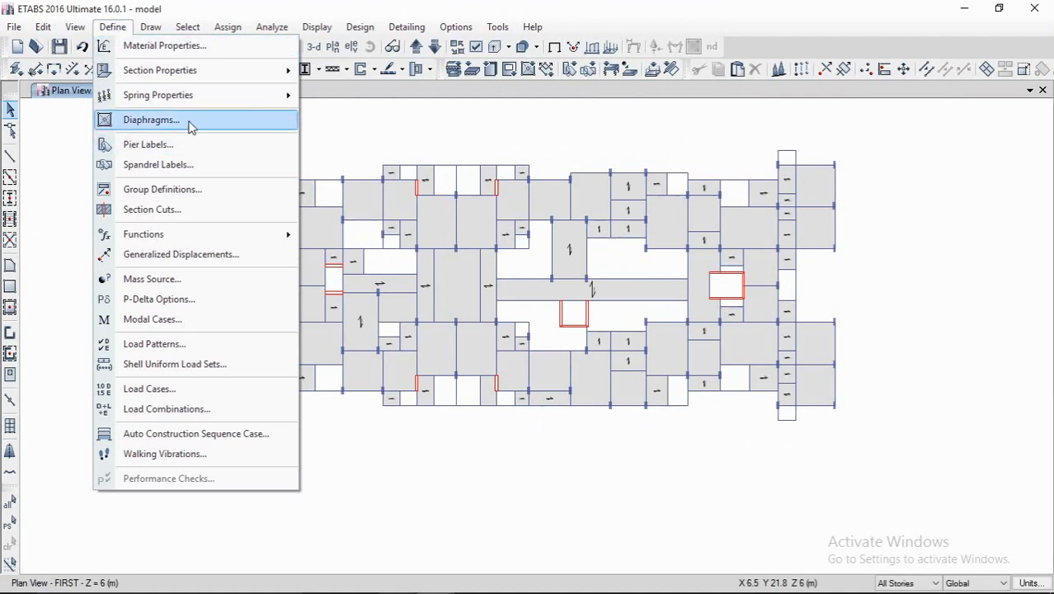
click(191, 124)
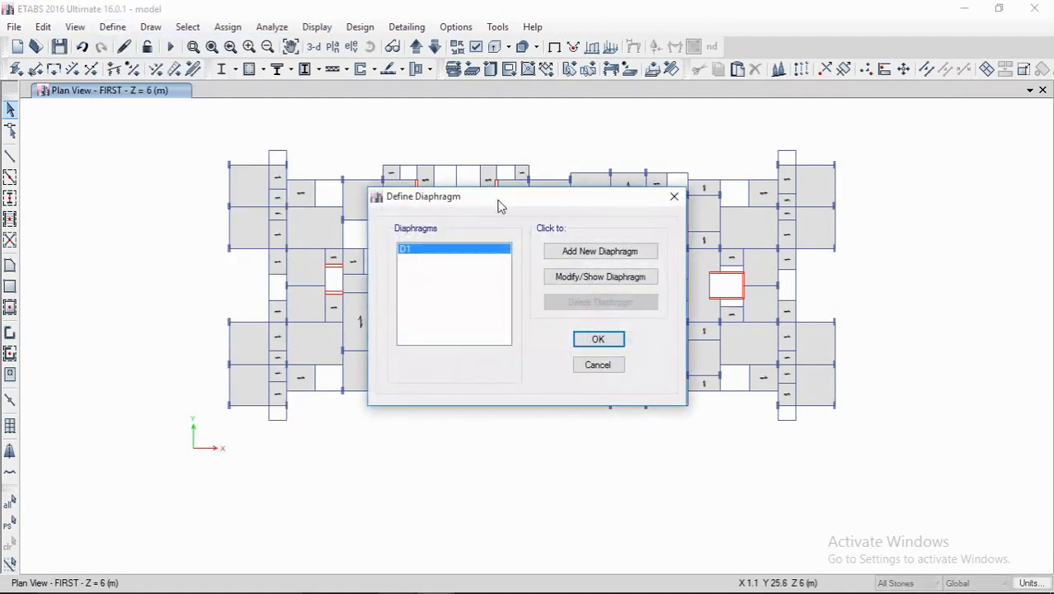
click(574, 279)
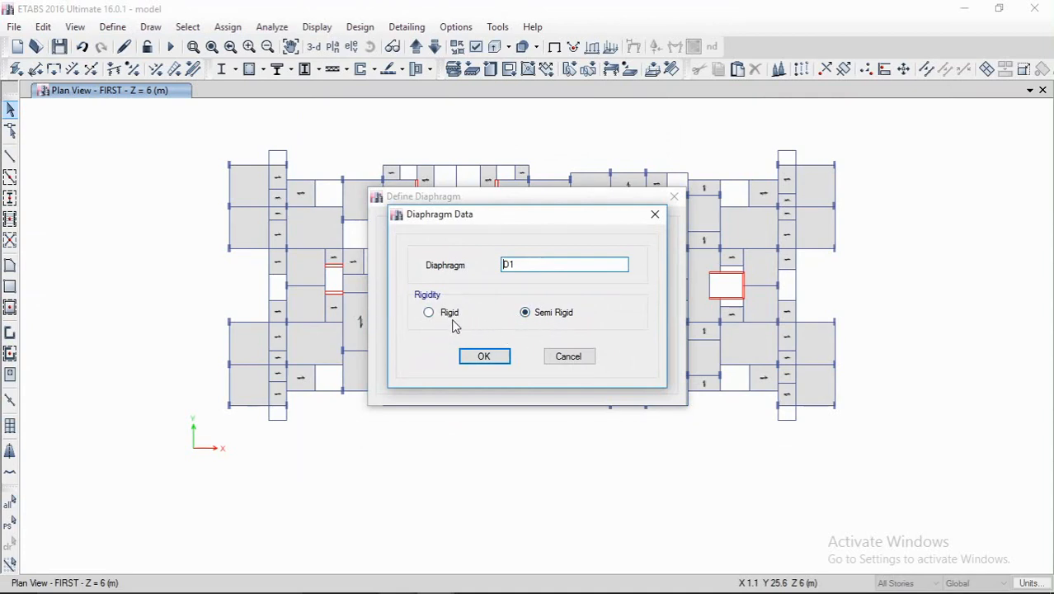
click(487, 357)
click(598, 340)
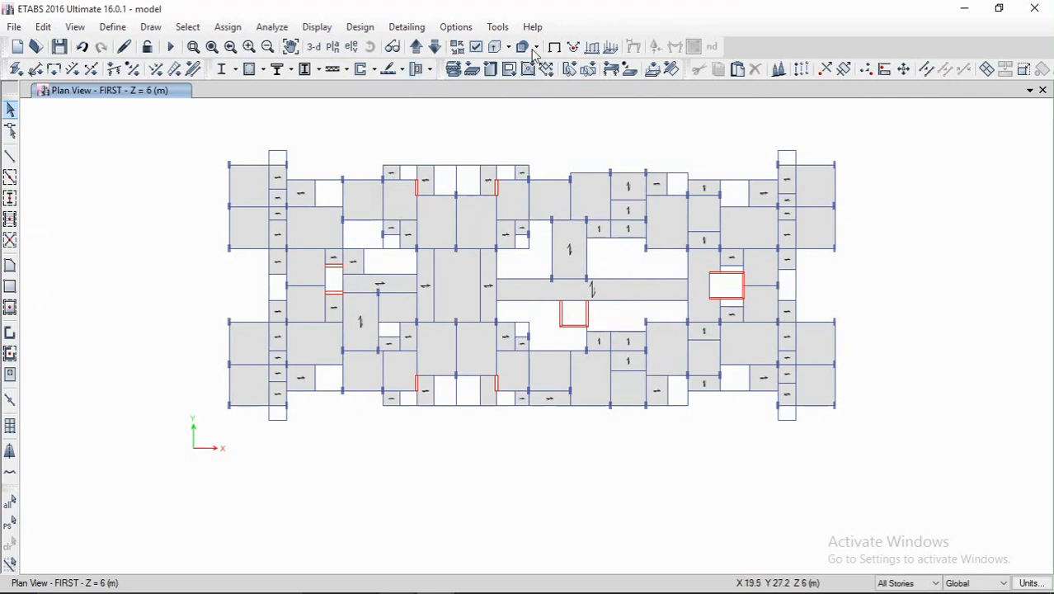
Step: Hide the walls in the FIRST story plan view, keeping columns and beams off and floors displayed
click(476, 47)
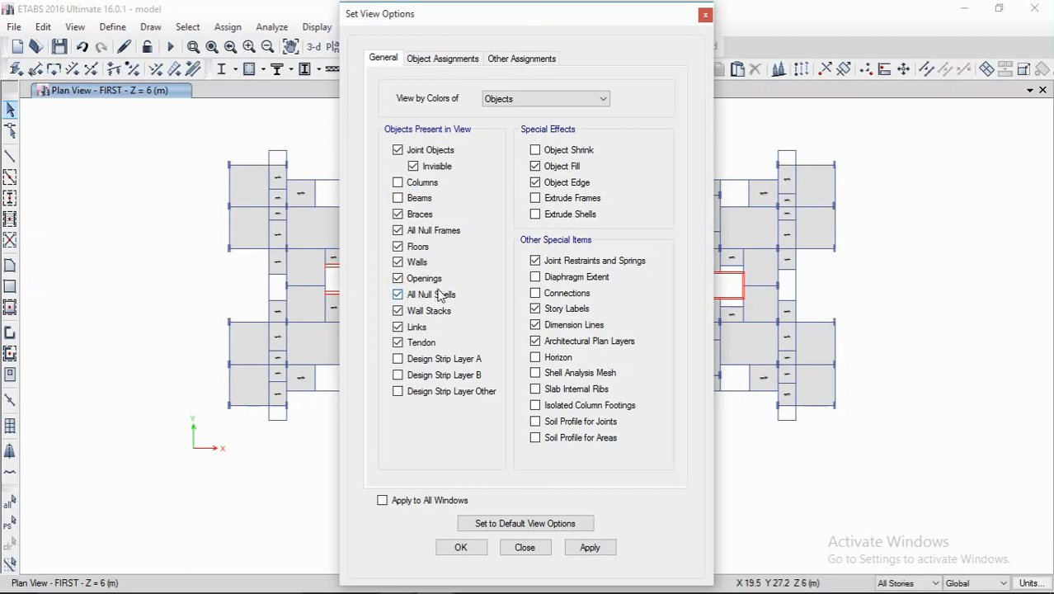
click(417, 264)
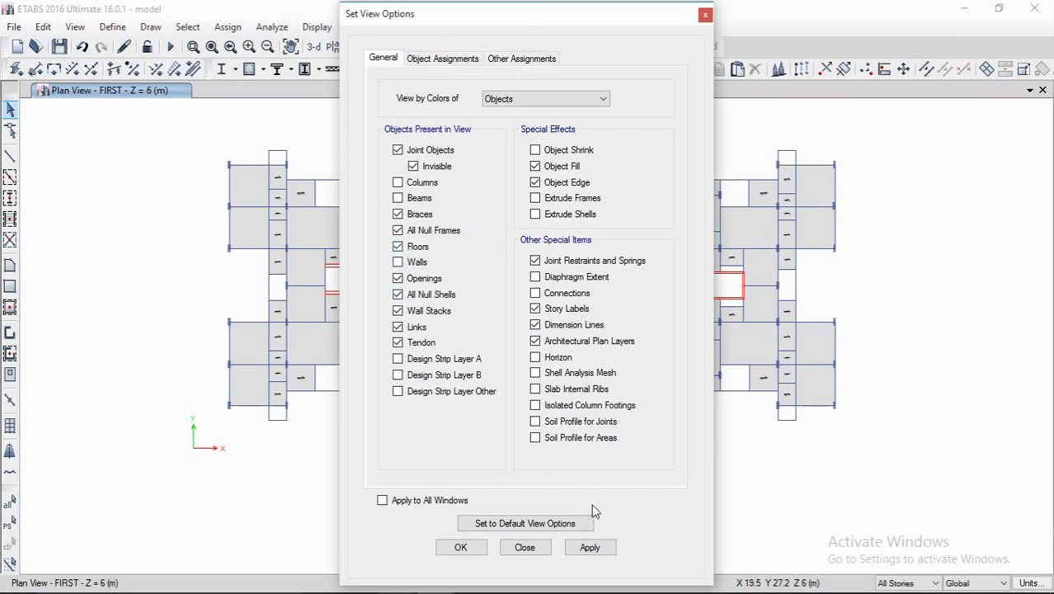
click(590, 547)
click(477, 547)
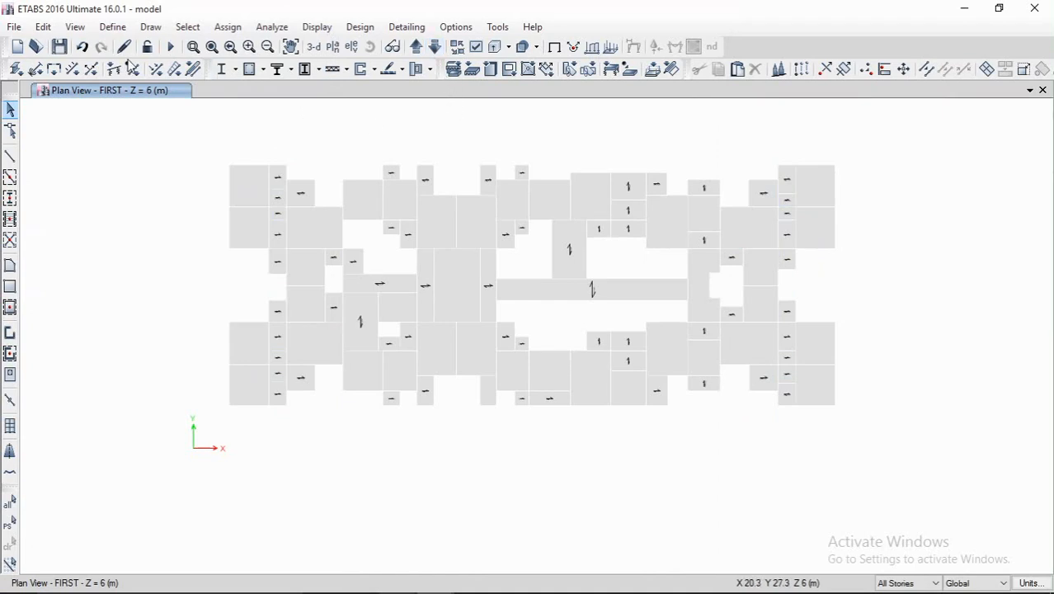
Step: Restrict operations to One Story and select all floor shells in the FIRST story plan
drag(185, 134, 194, 321)
click(897, 583)
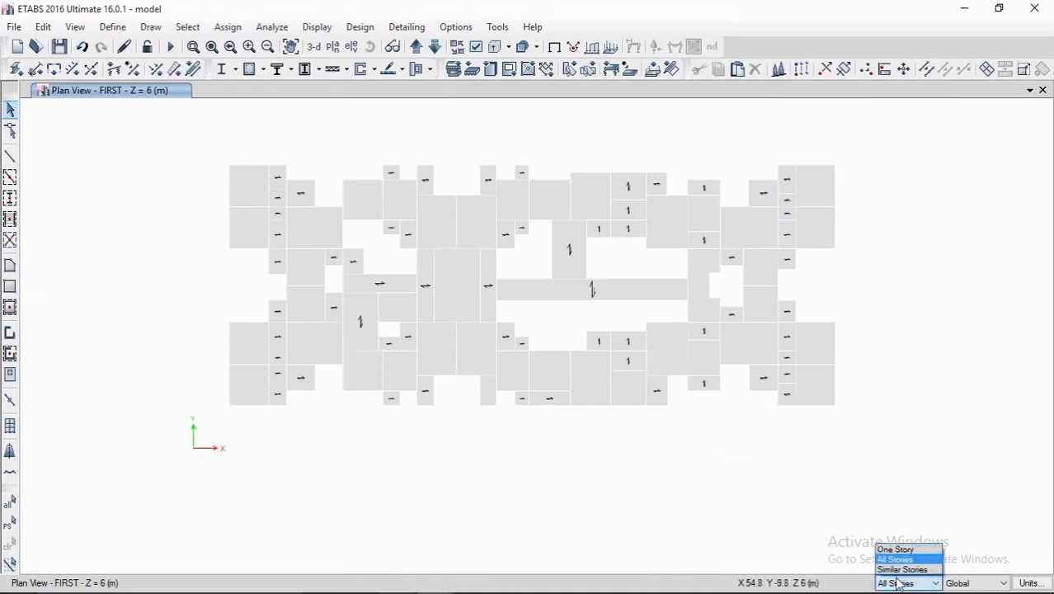
click(895, 549)
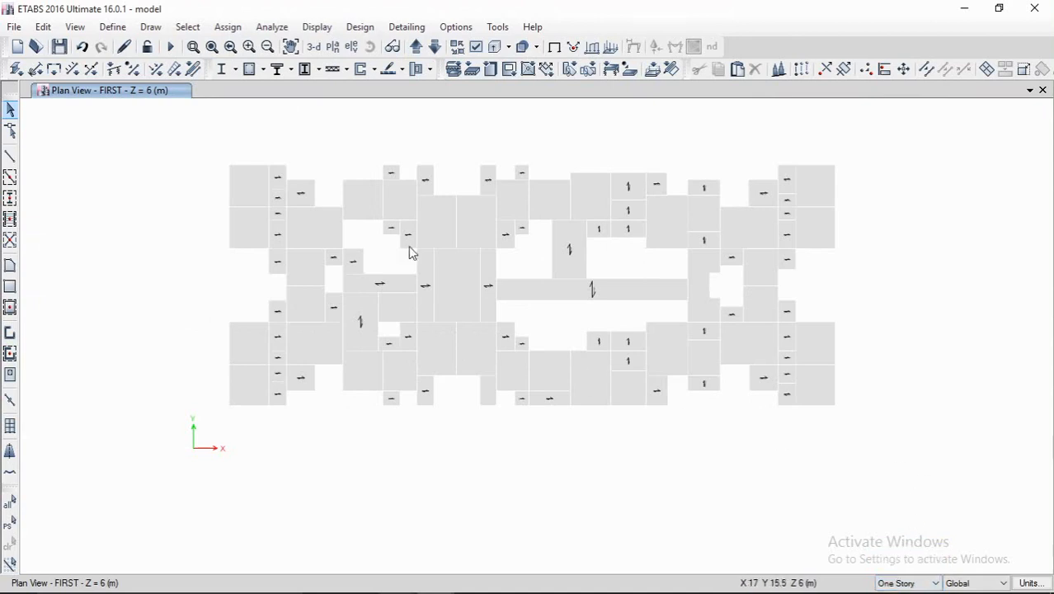
drag(181, 131, 893, 456)
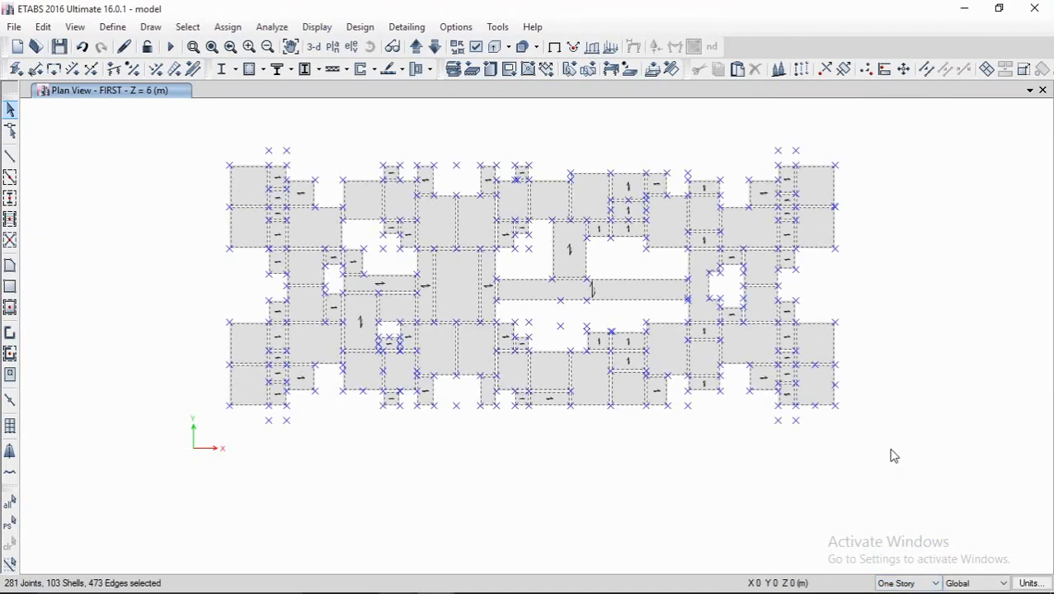
Step: Assign diaphragm D1 to the selected floor shells of the FIRST story
click(120, 29)
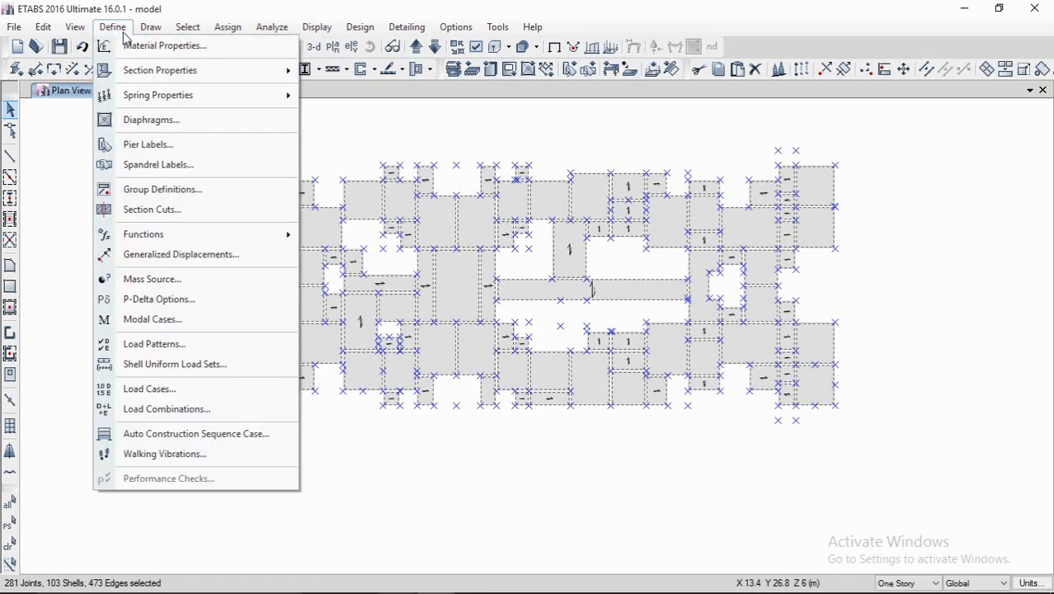
click(232, 28)
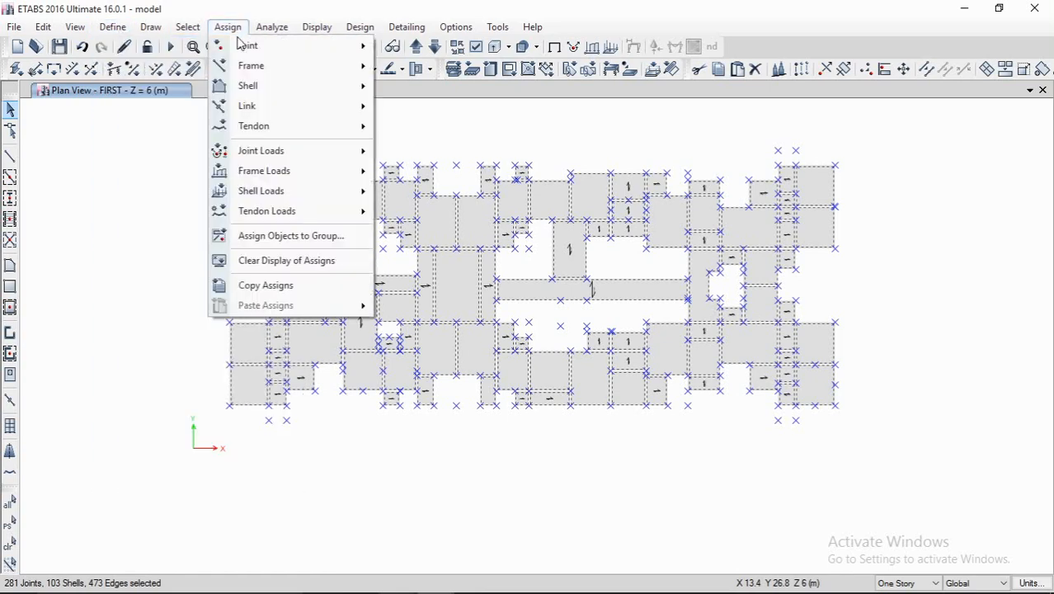
mouse_move(262, 86)
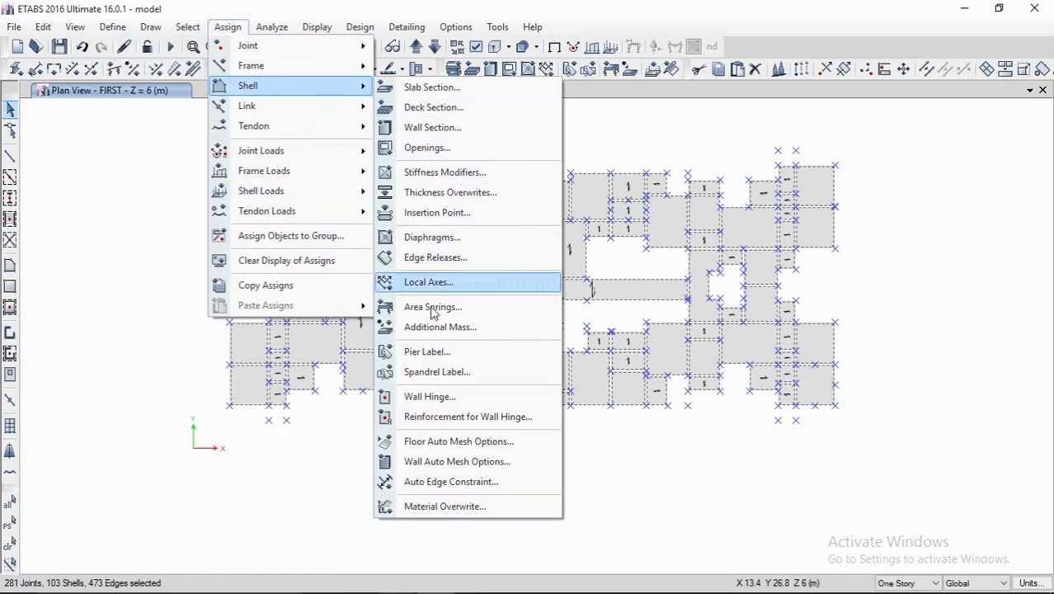
click(439, 238)
click(453, 181)
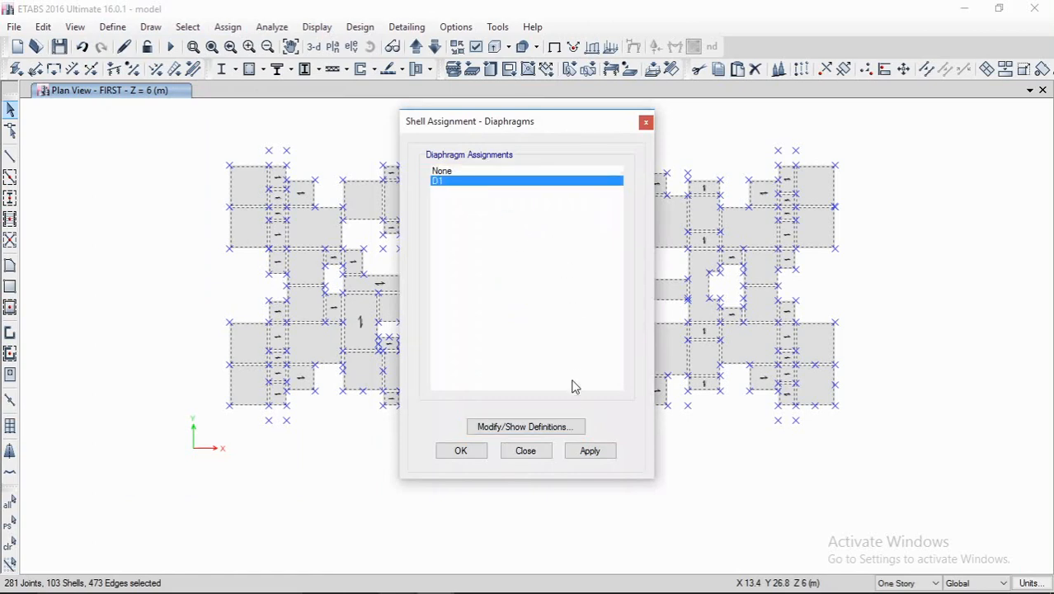
click(588, 449)
click(460, 451)
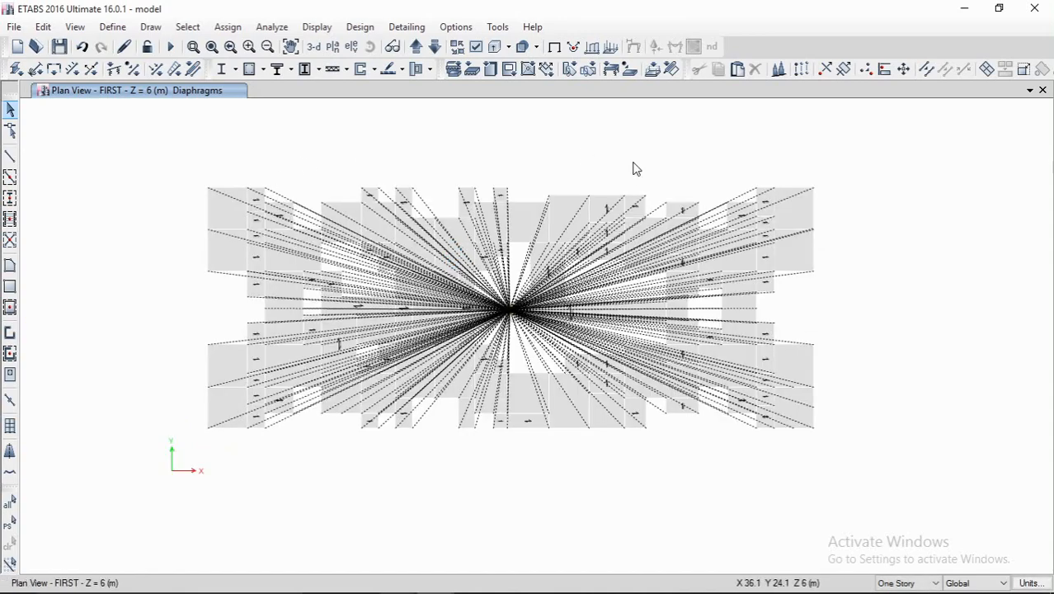
middle_drag(518, 233, 556, 223)
middle_drag(426, 196, 392, 194)
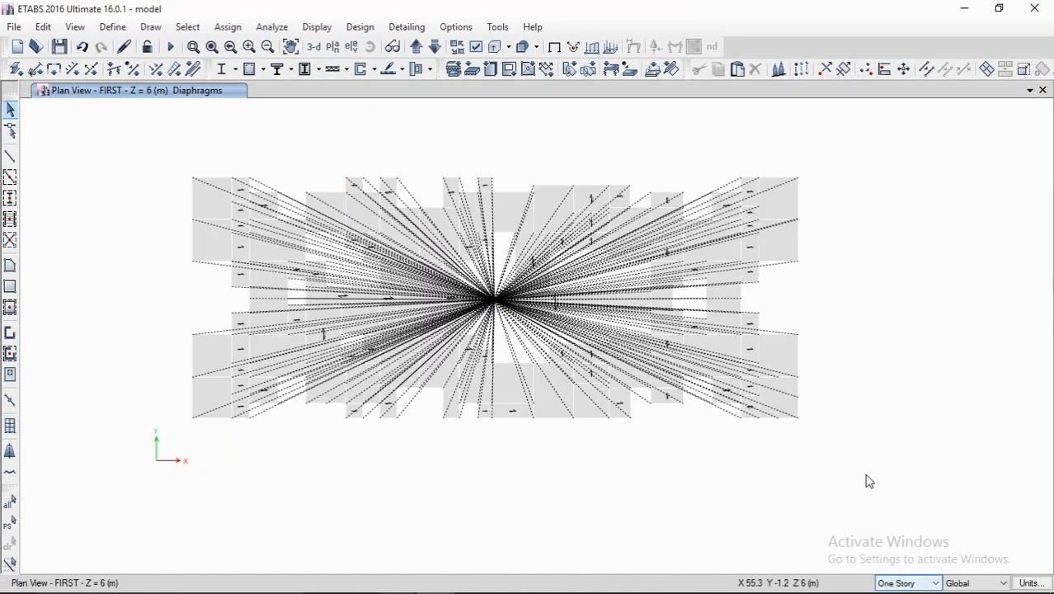
Step: Display the default plan view of the FIRST story again without the diaphragm lines
click(416, 46)
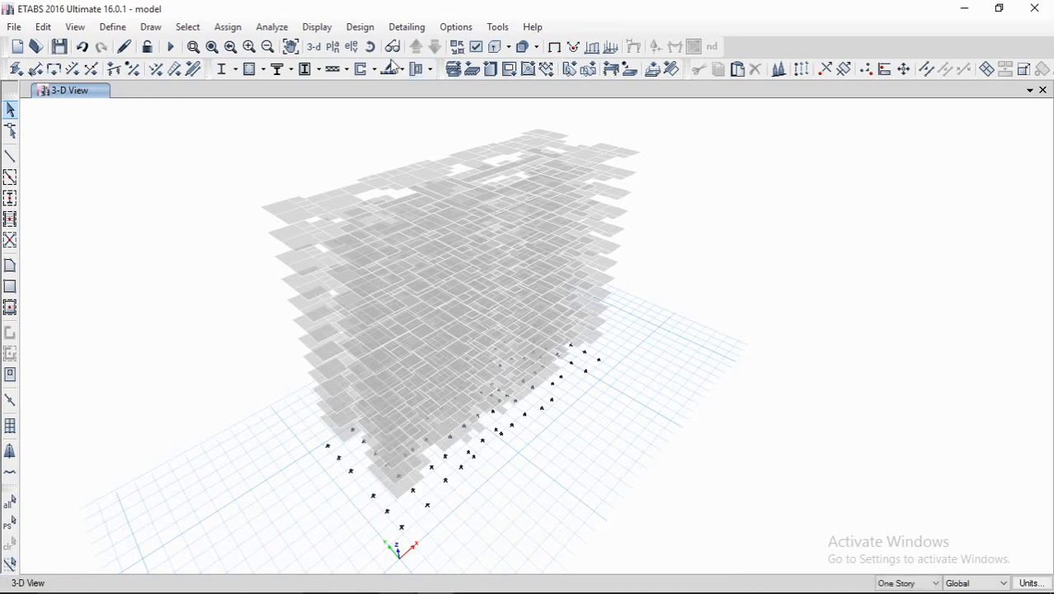
click(332, 46)
click(443, 349)
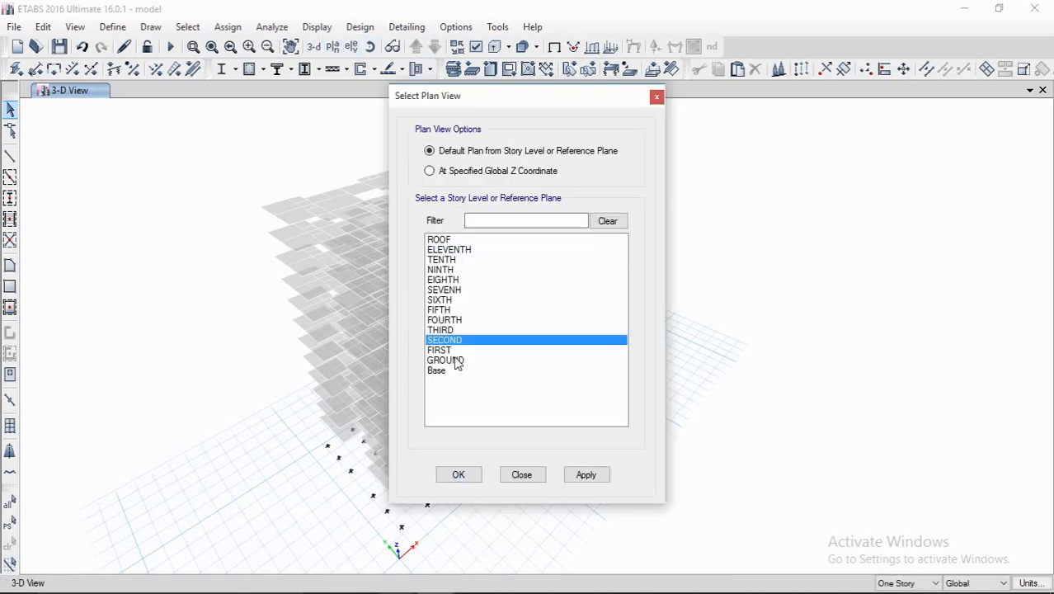
click(599, 478)
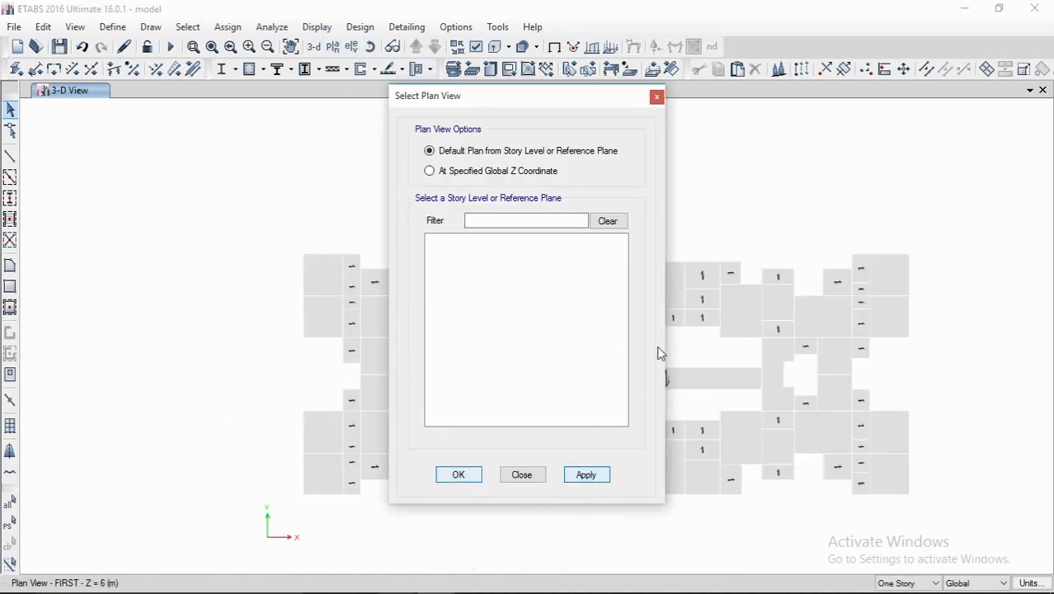
click(536, 477)
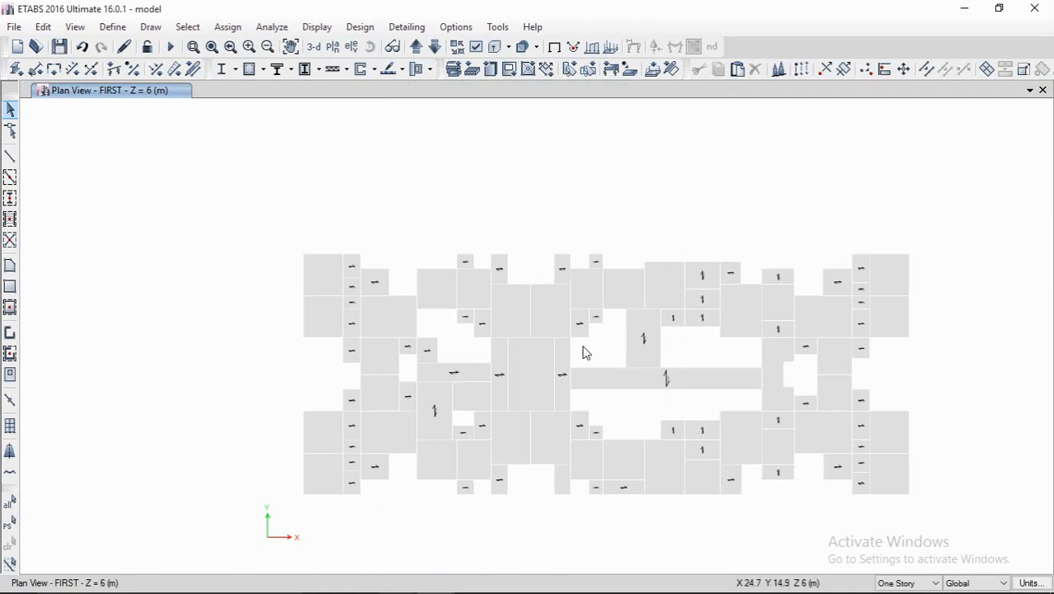
middle_drag(582, 346, 472, 296)
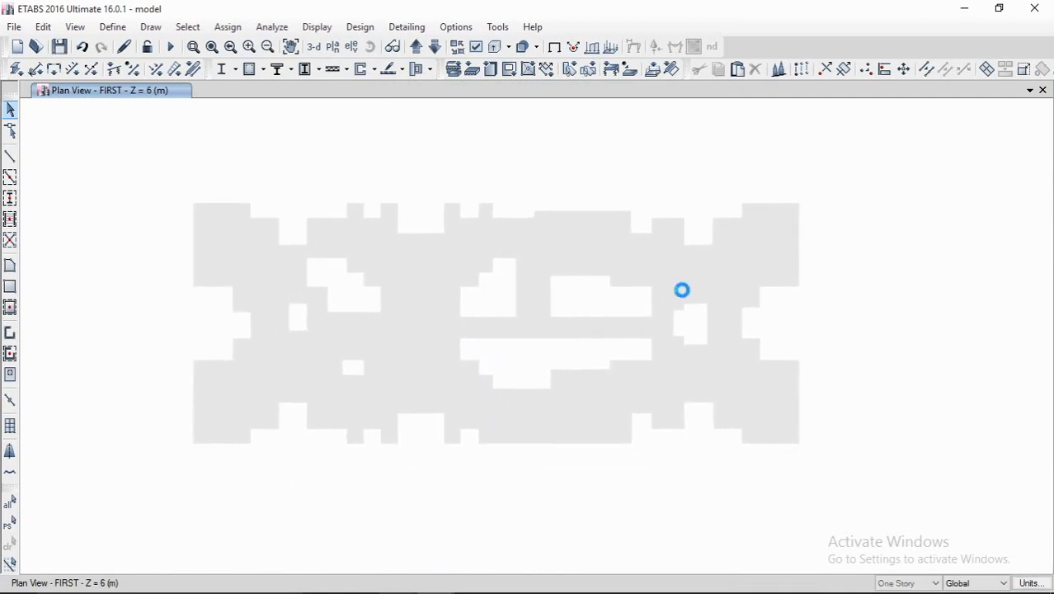
Step: Show the columns, beams, walls and openings again in the FIRST story plan view
click(476, 48)
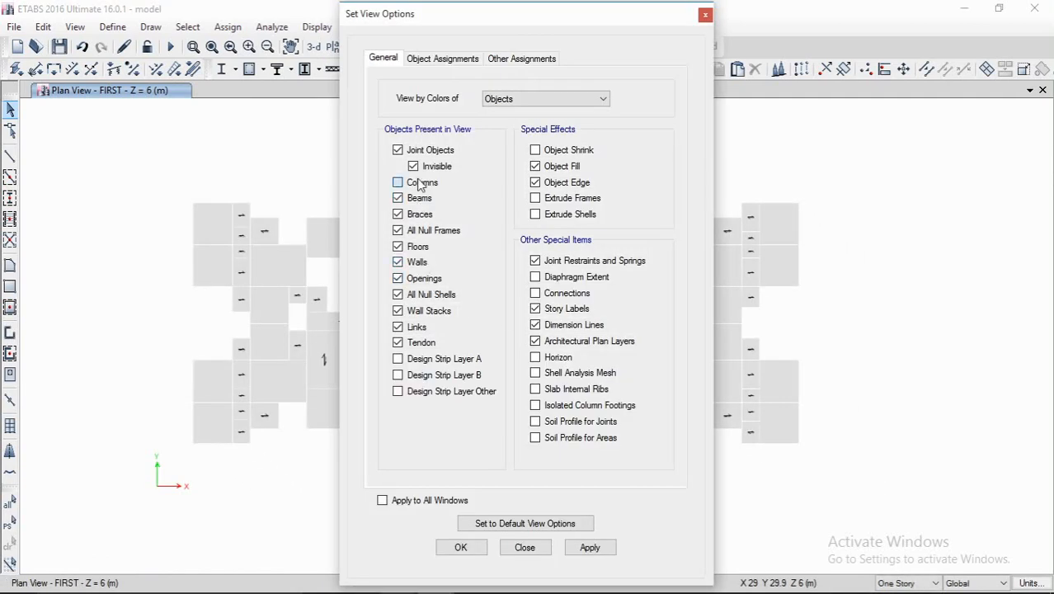
click(589, 547)
click(460, 547)
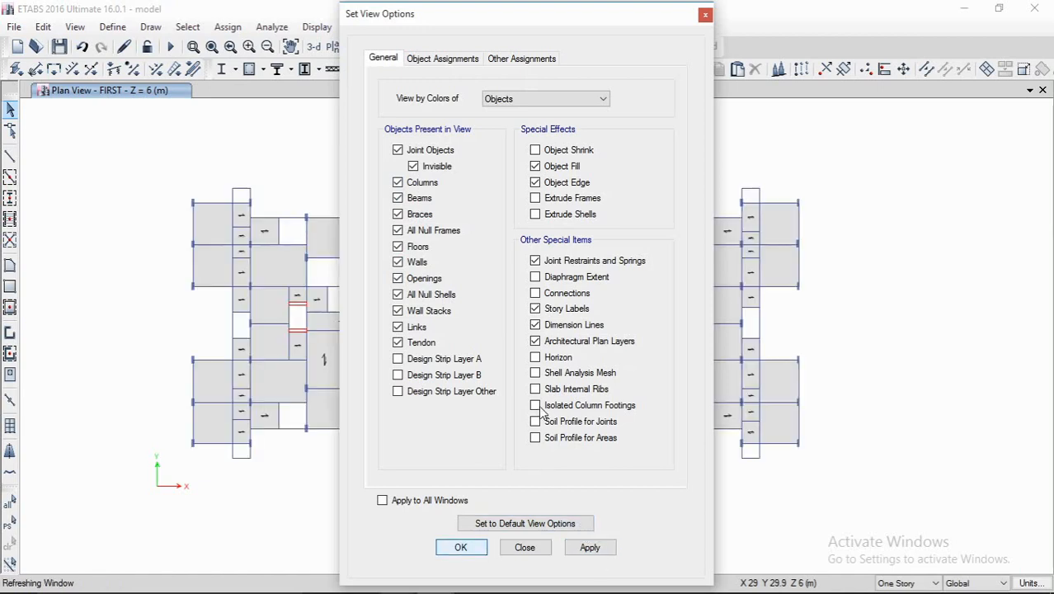
middle_drag(417, 468, 434, 465)
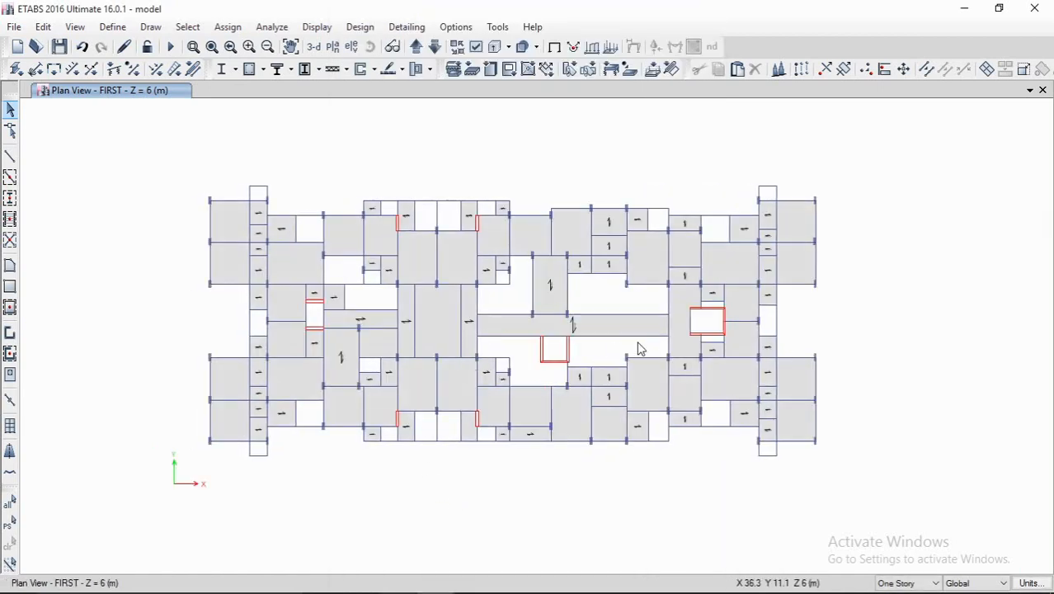
Step: Open the load combination definitions
click(113, 26)
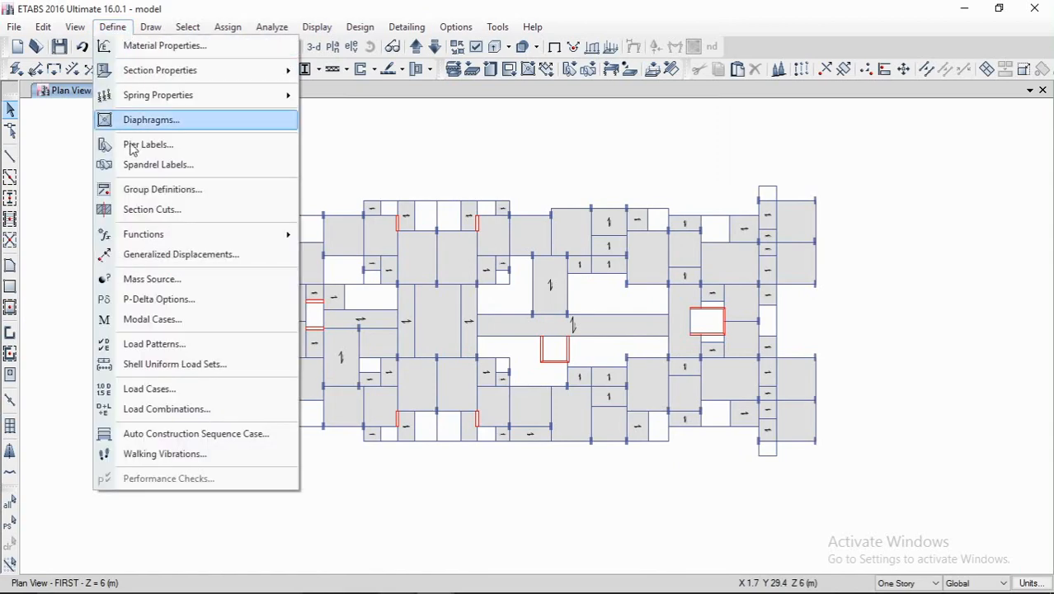
click(231, 408)
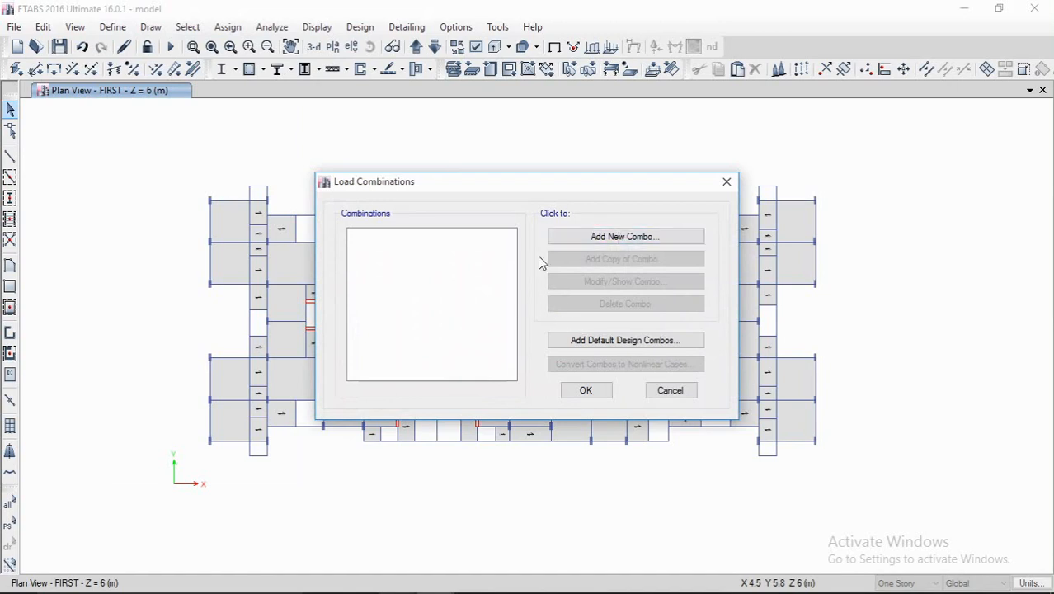
click(609, 237)
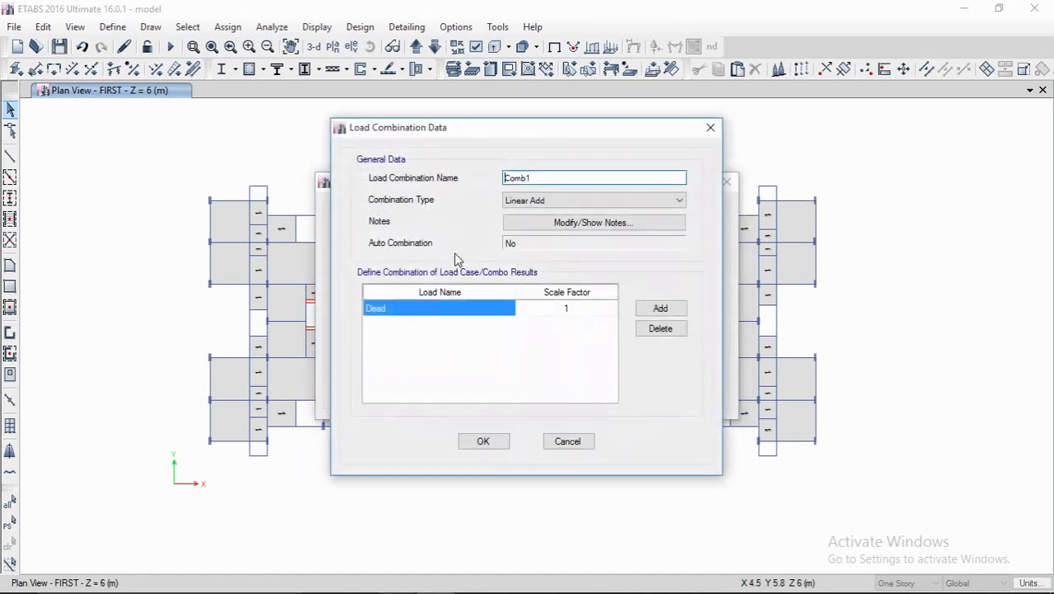
click(576, 306)
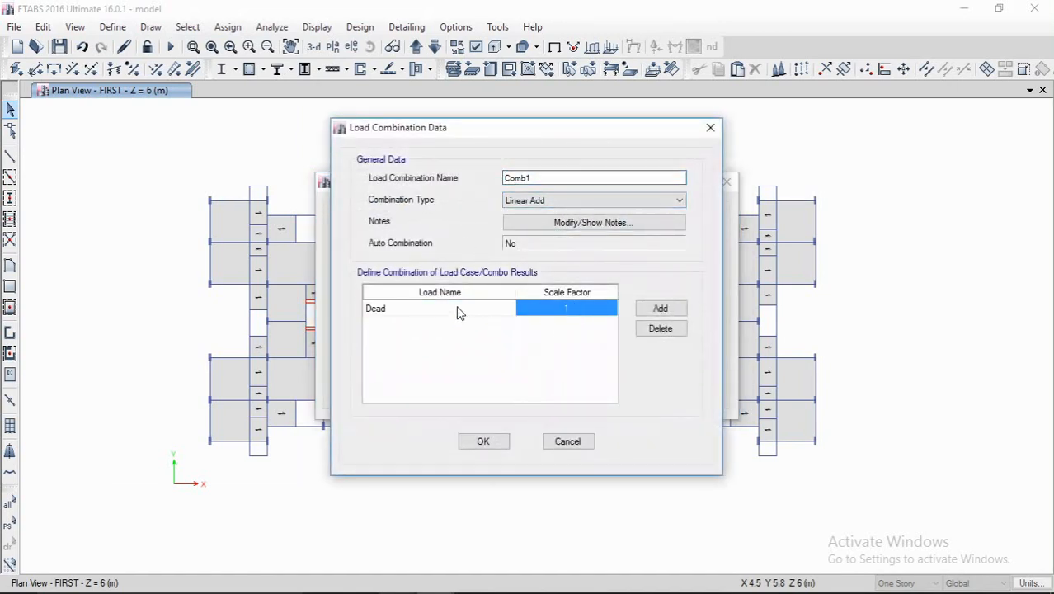
click(459, 308)
click(568, 314)
click(587, 313)
click(507, 311)
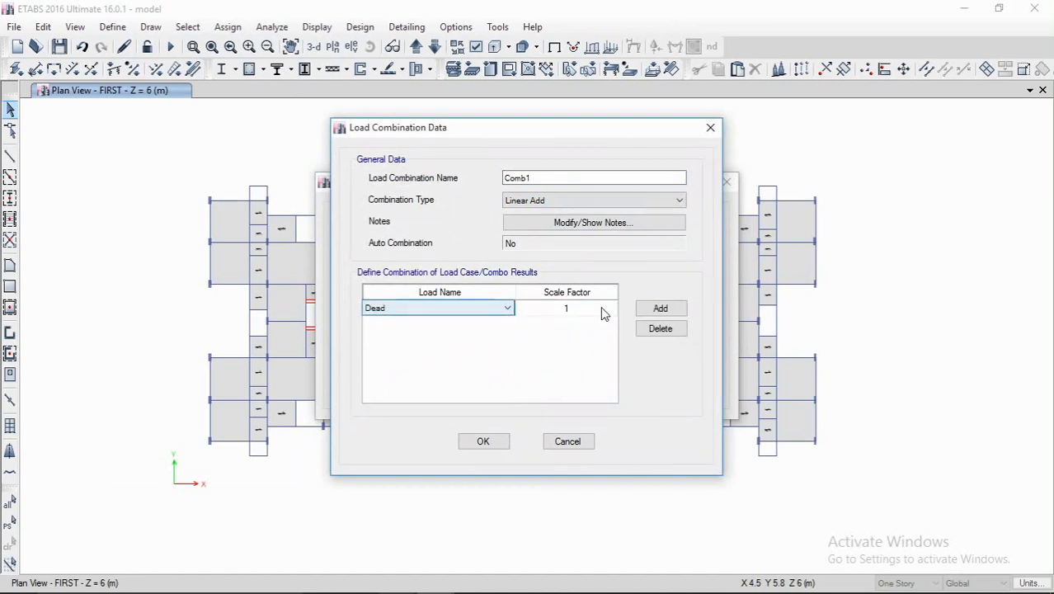
click(569, 442)
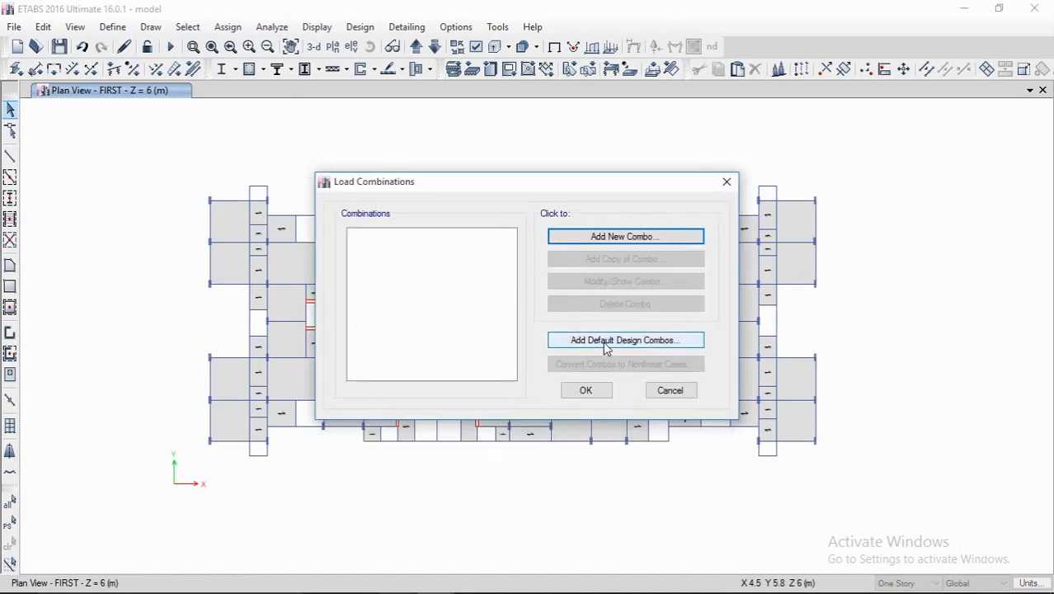
Step: Add default design combinations for Concrete Frame Design and Concrete Shear Wall Design, converted to editable user combinations, and review the list
click(627, 342)
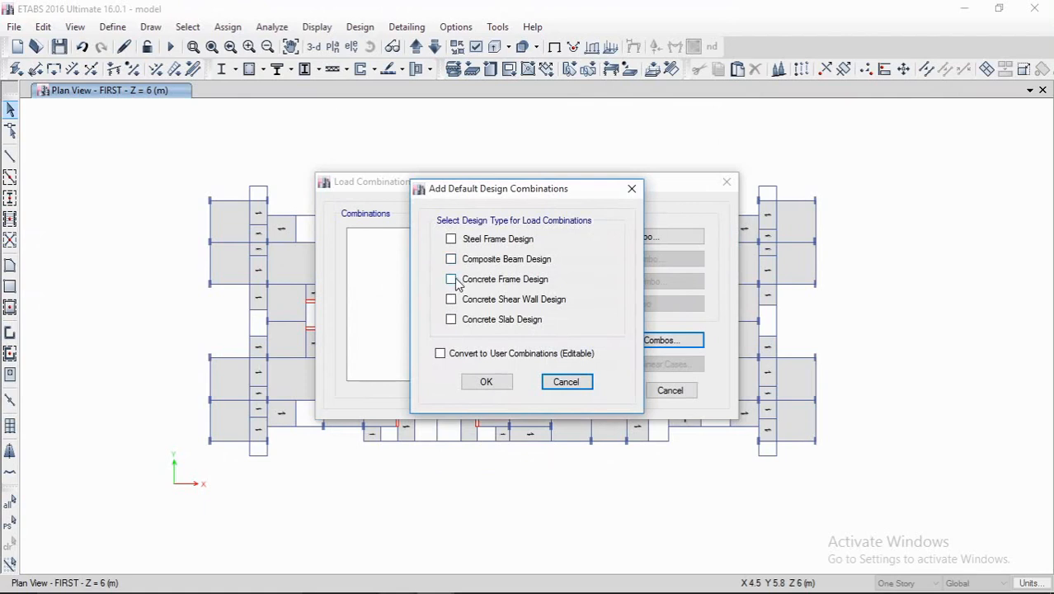
click(454, 280)
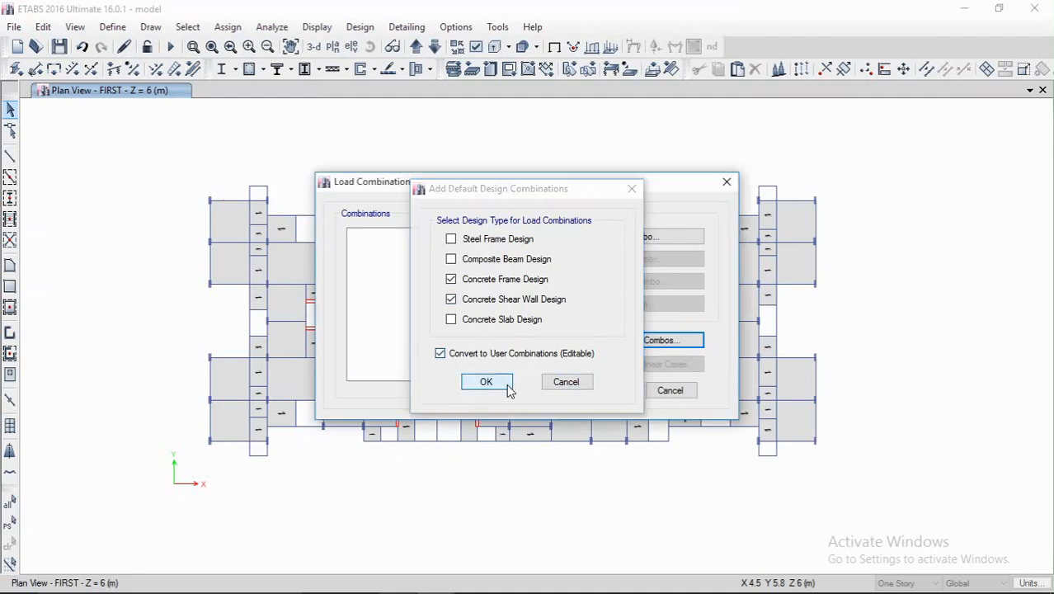
click(492, 383)
scroll(429, 292, down, 12)
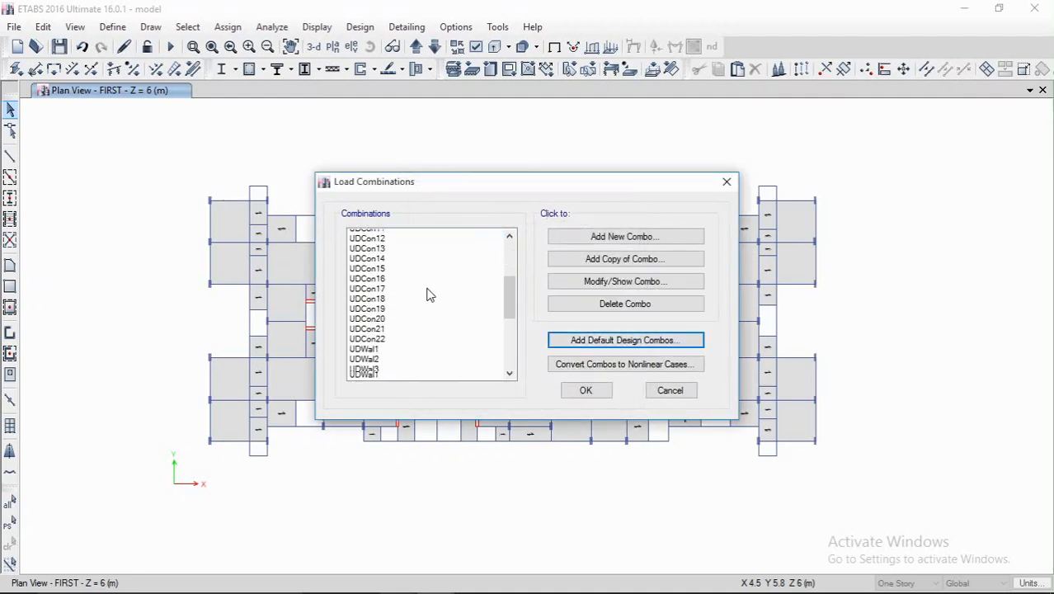
scroll(386, 318, up, 12)
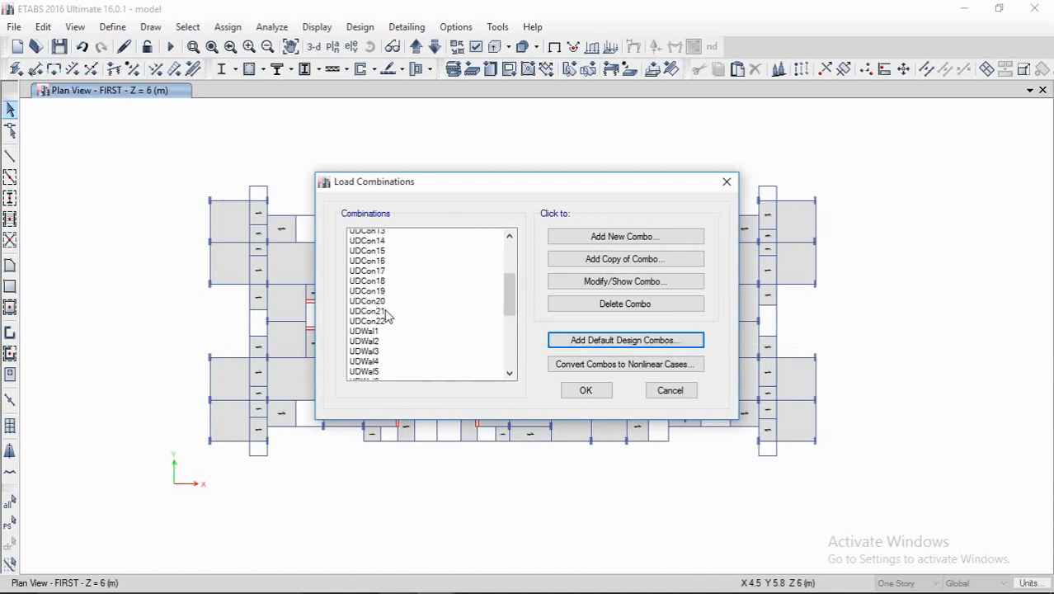
scroll(392, 310, down, 3)
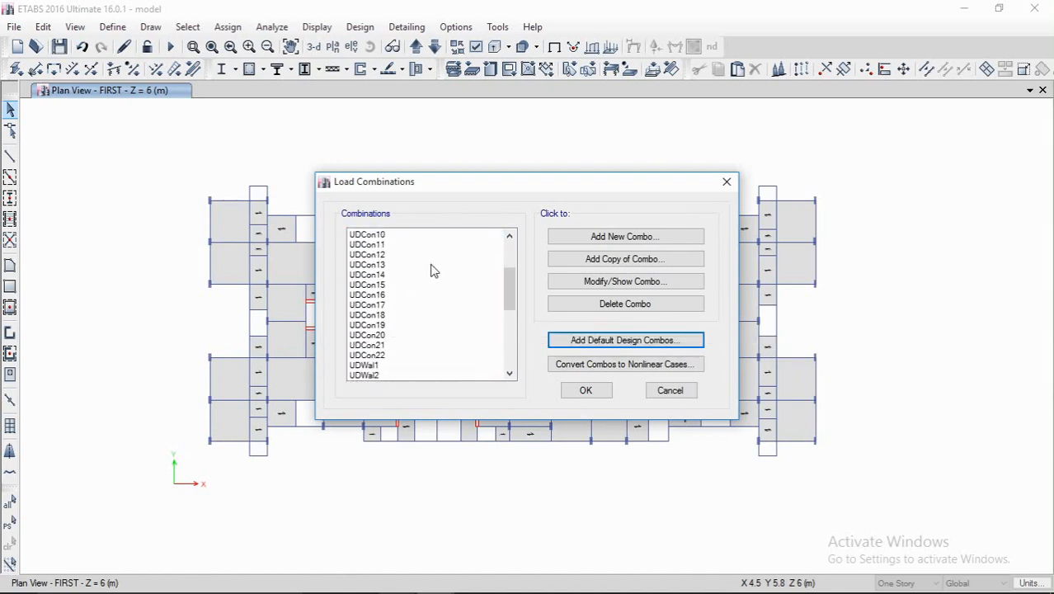
Step: Review the generated UDCon and UDWal load combinations through the end of the list and accept the definitions
scroll(393, 297, down, 7)
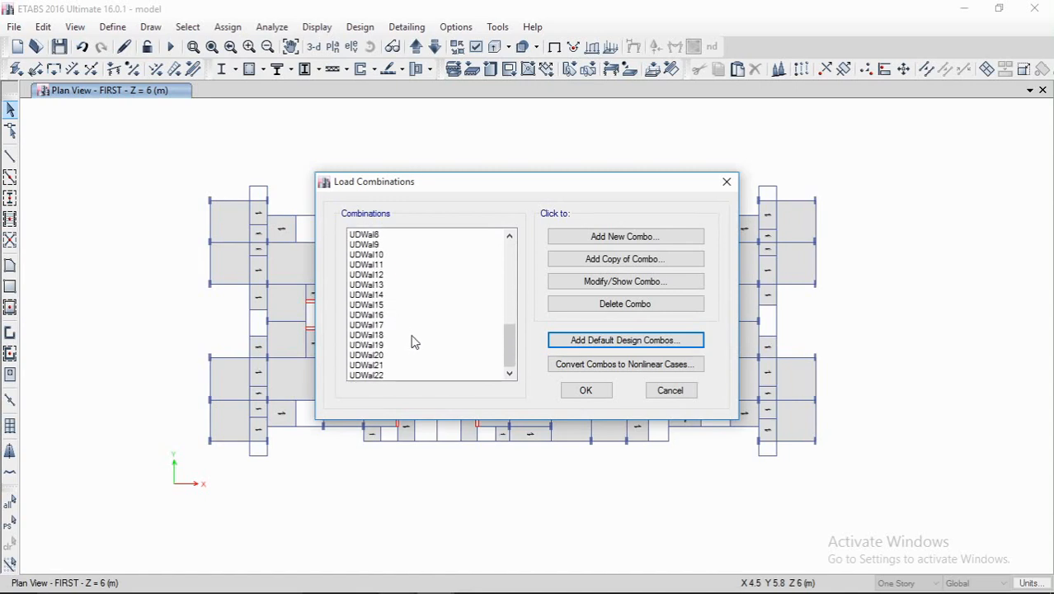
scroll(416, 338, up, 10)
click(589, 393)
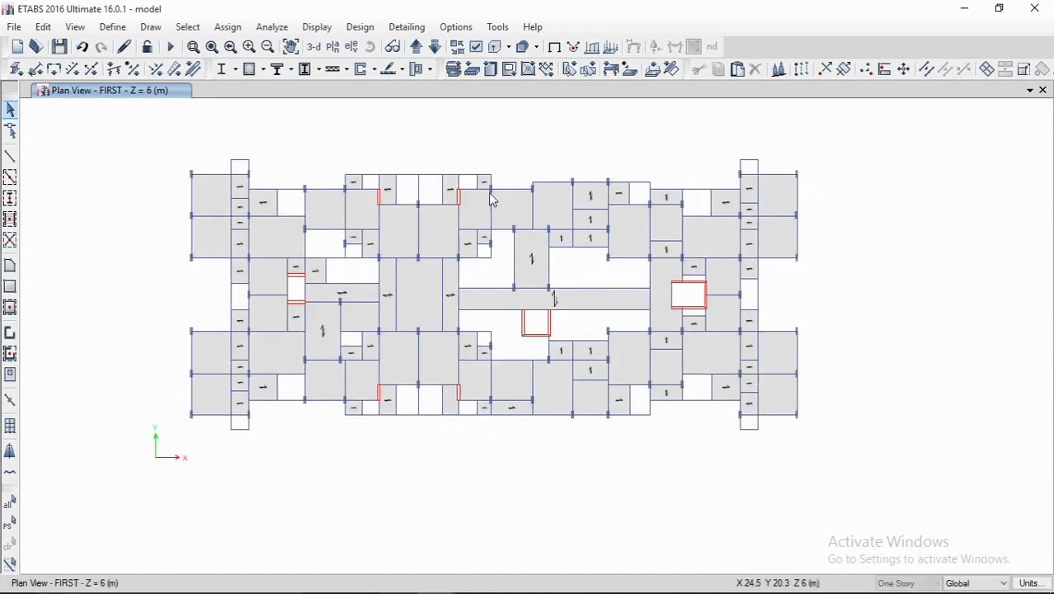
click(112, 27)
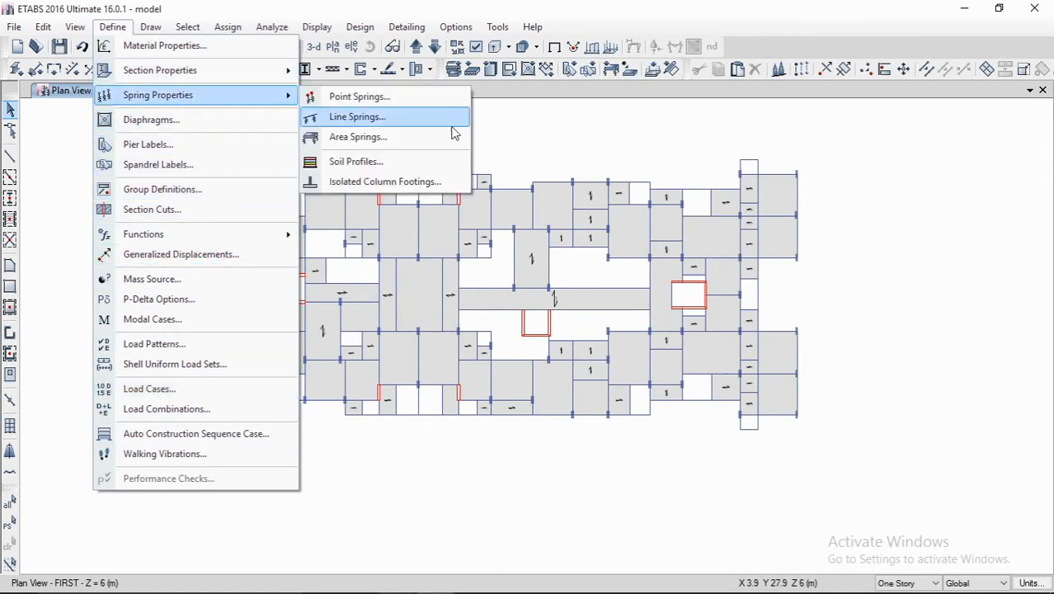
click(493, 130)
middle_drag(342, 183, 365, 171)
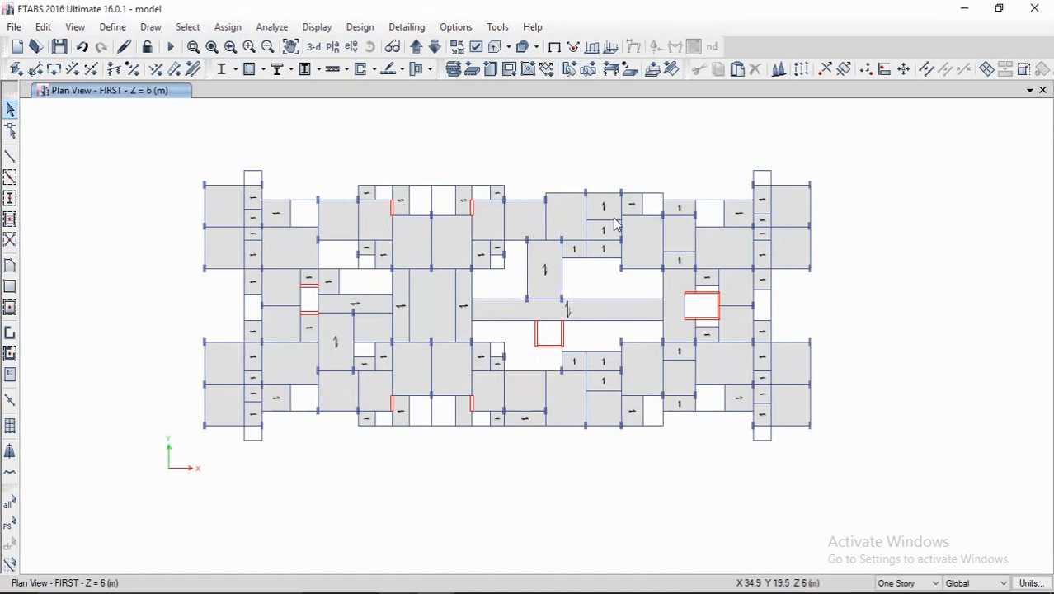
middle_drag(550, 208, 525, 204)
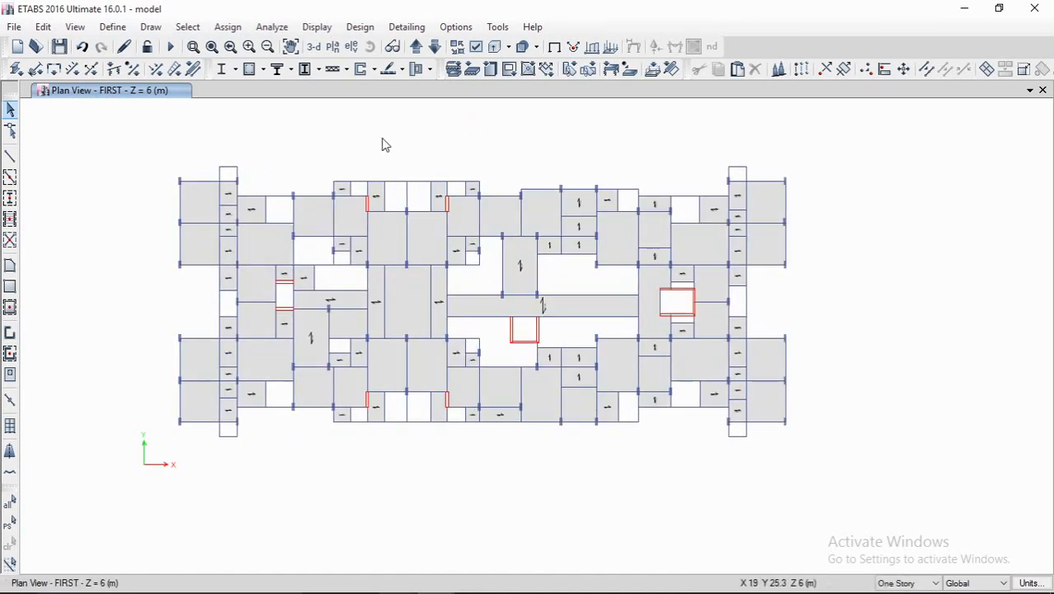
Step: Select all columns by object type and display the model in 3-D view
click(200, 28)
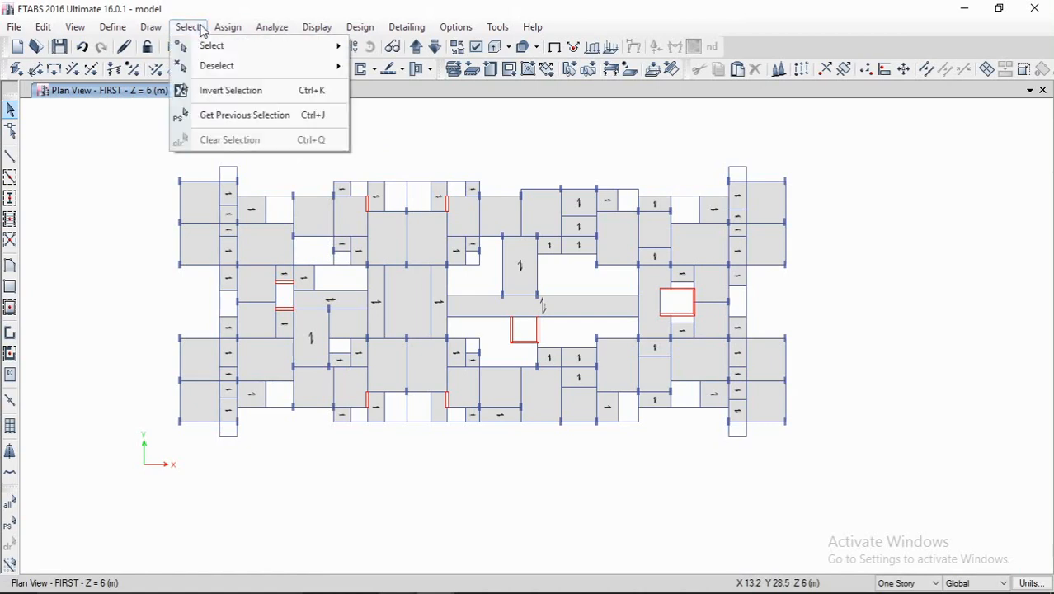
mouse_move(234, 48)
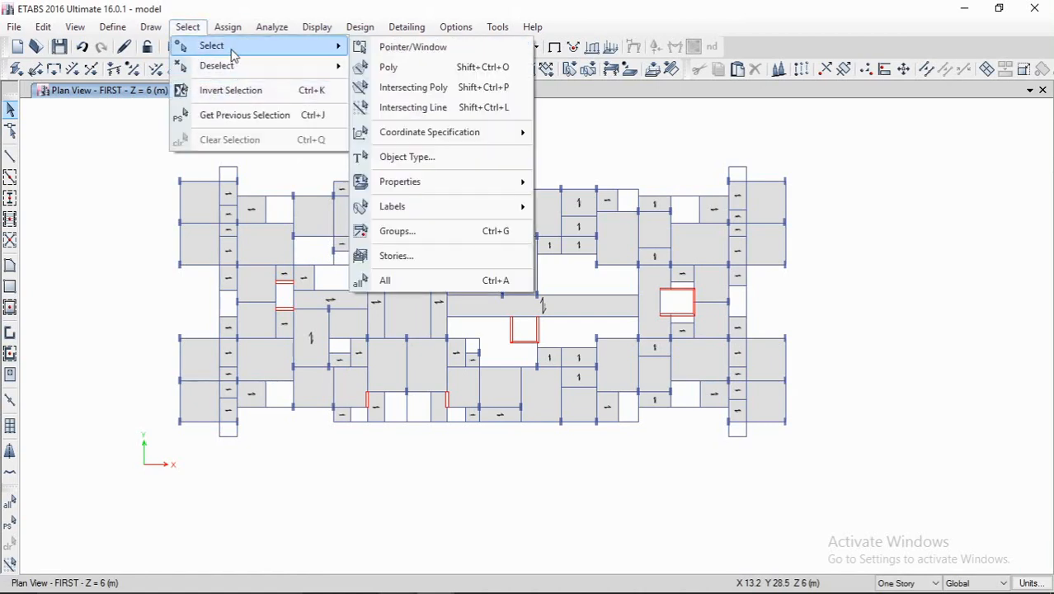
click(418, 159)
click(449, 181)
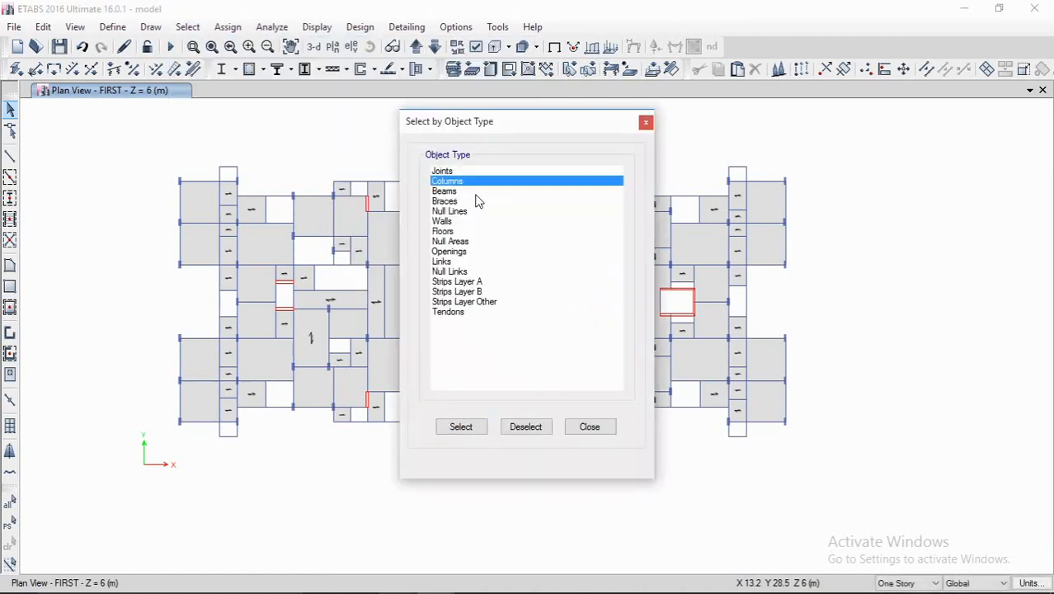
click(477, 429)
click(590, 427)
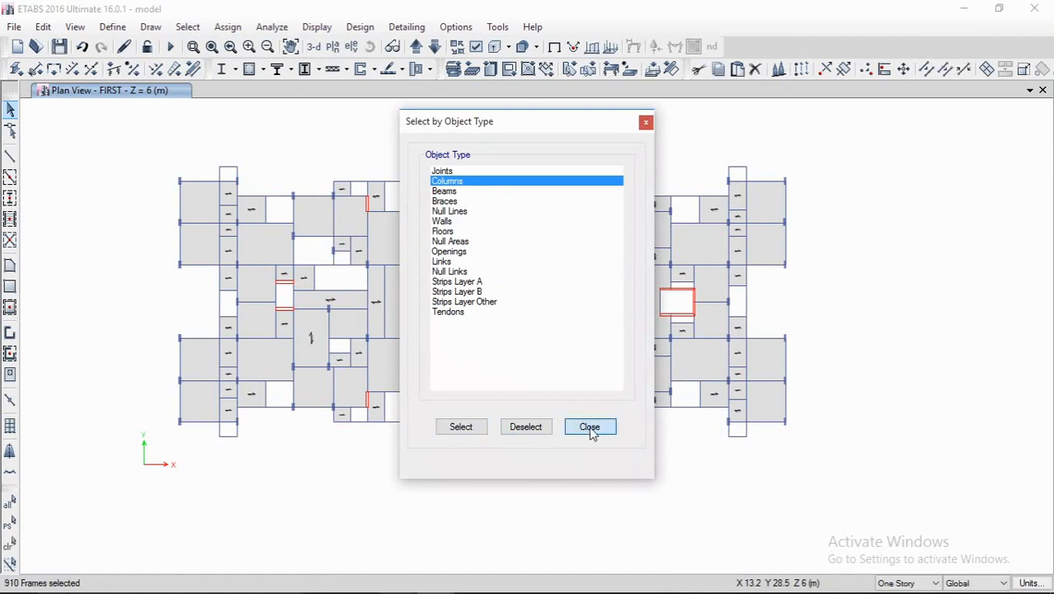
click(315, 47)
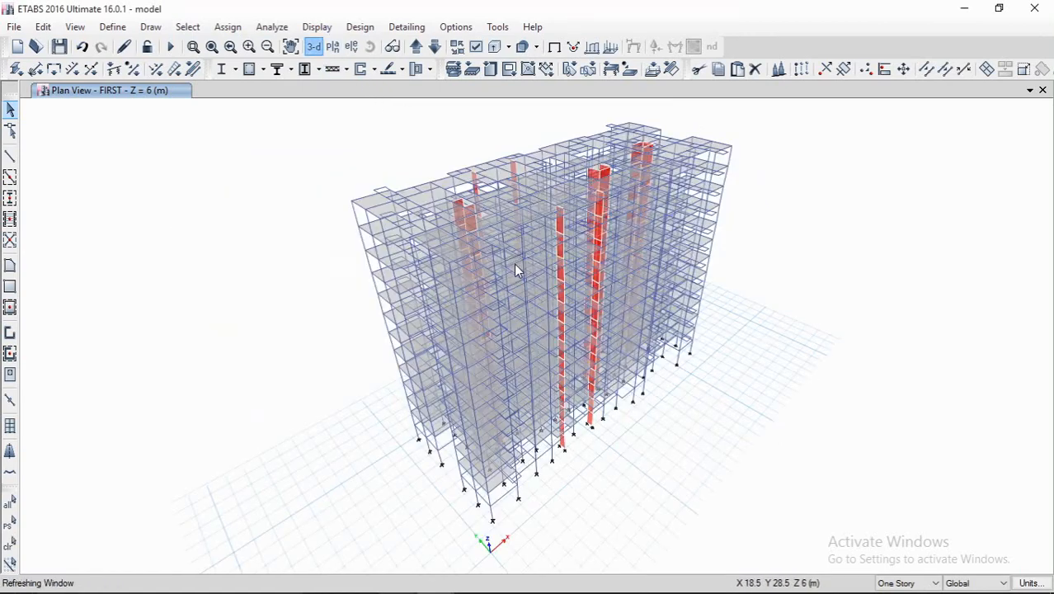
Step: Assign property modifiers to the selected columns: torsional constant 0.1 and moments of inertia about the 2 and 3 axes 0.7
click(228, 26)
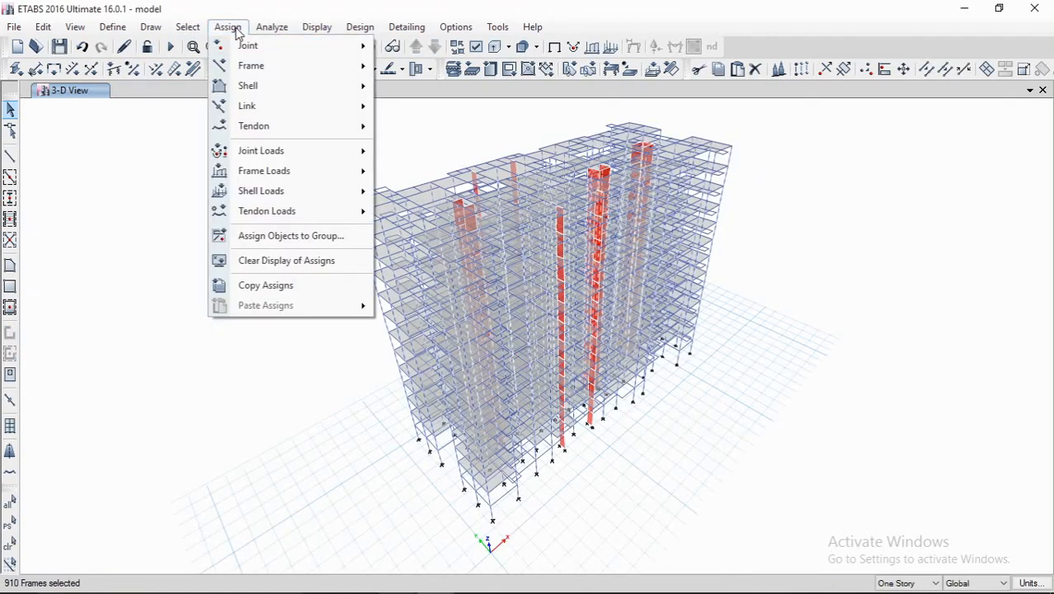
mouse_move(264, 66)
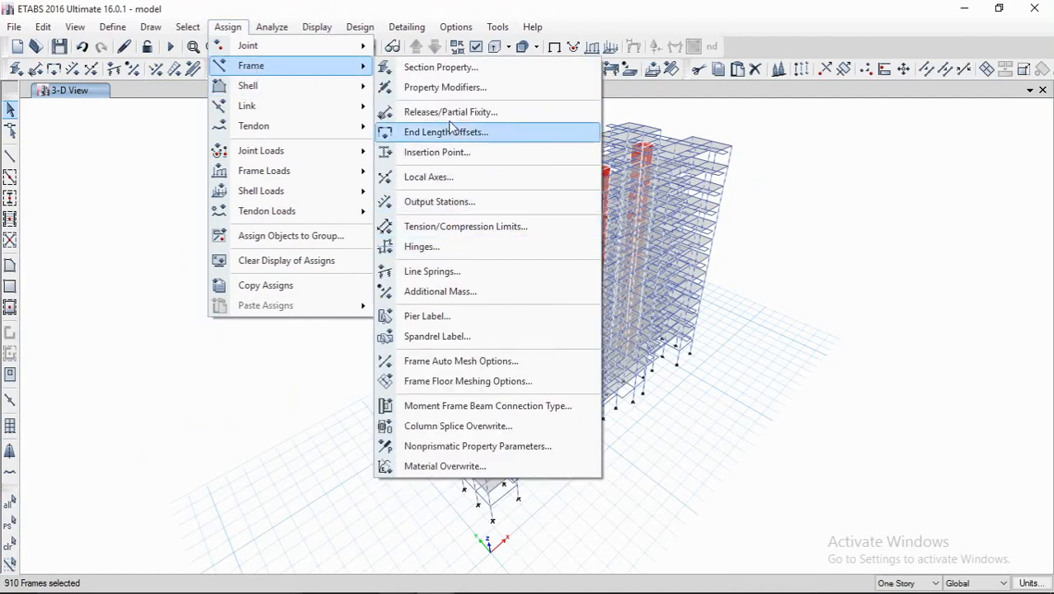
click(449, 87)
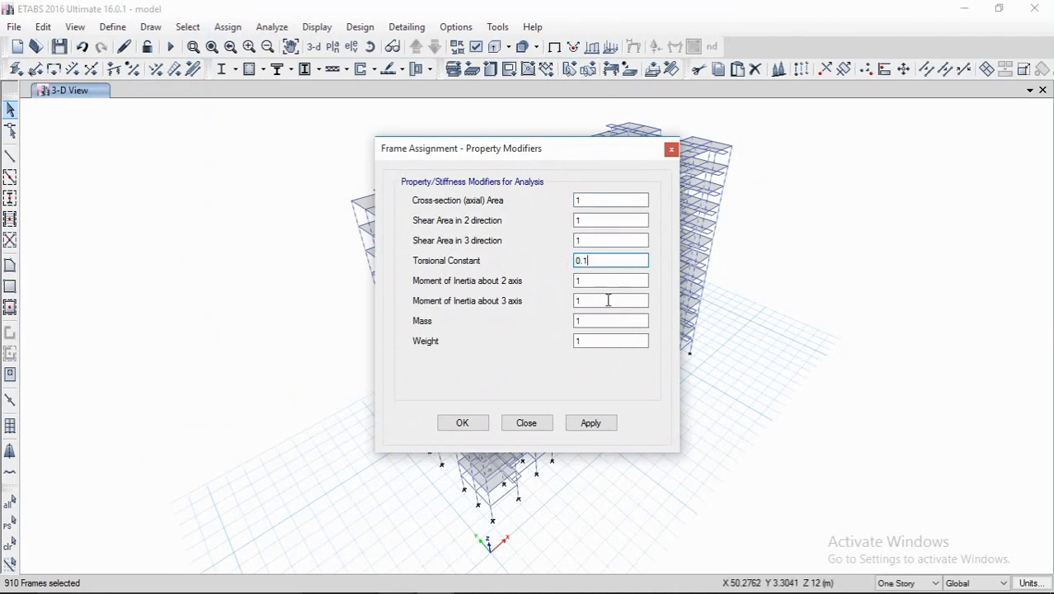
drag(589, 282, 567, 285)
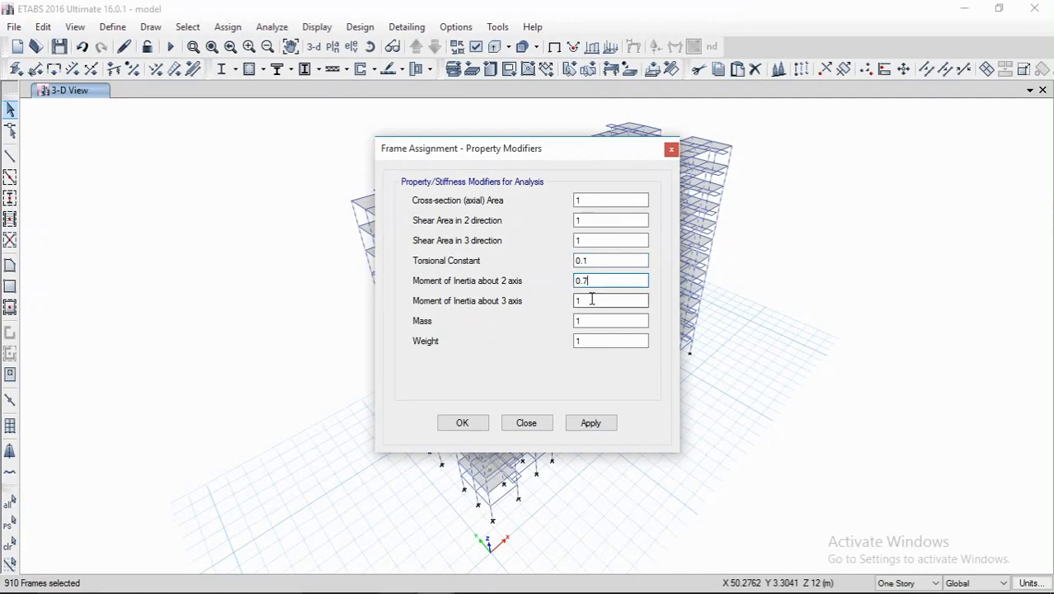
drag(591, 300, 558, 307)
click(590, 422)
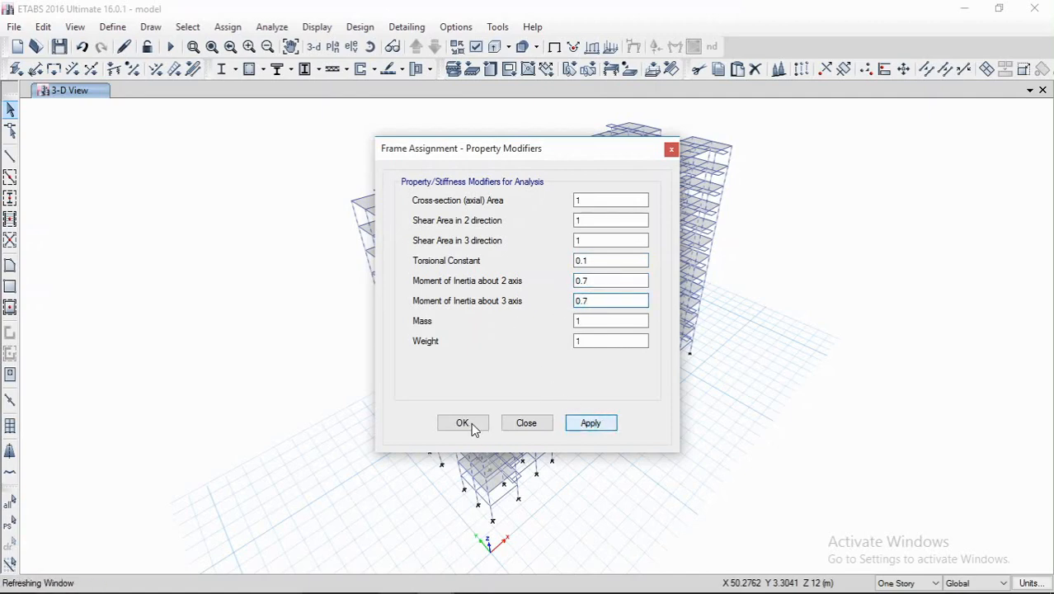
click(671, 148)
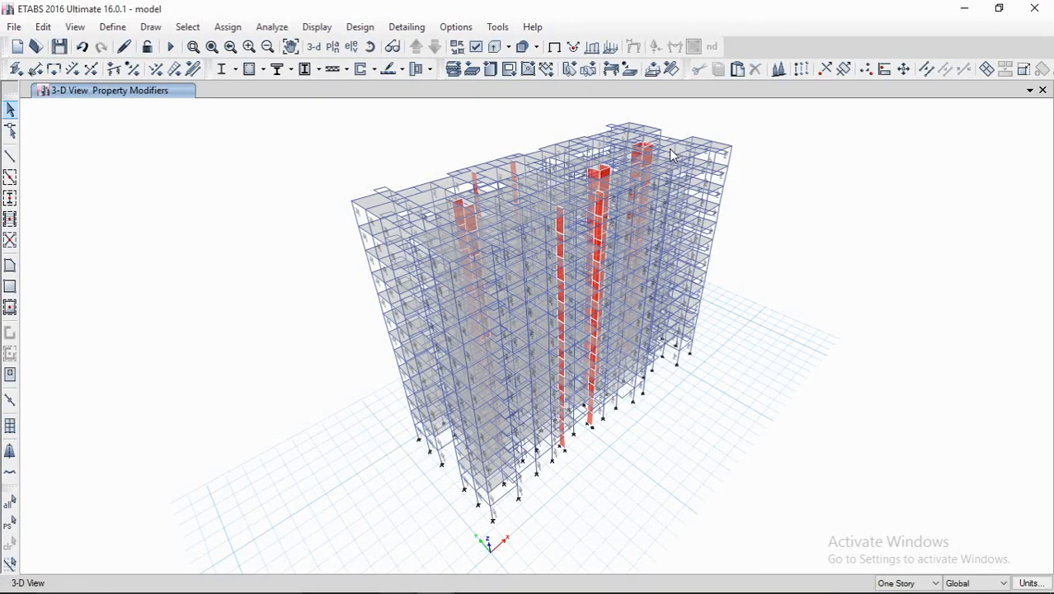
Step: Select all beams in the model by object type
click(188, 26)
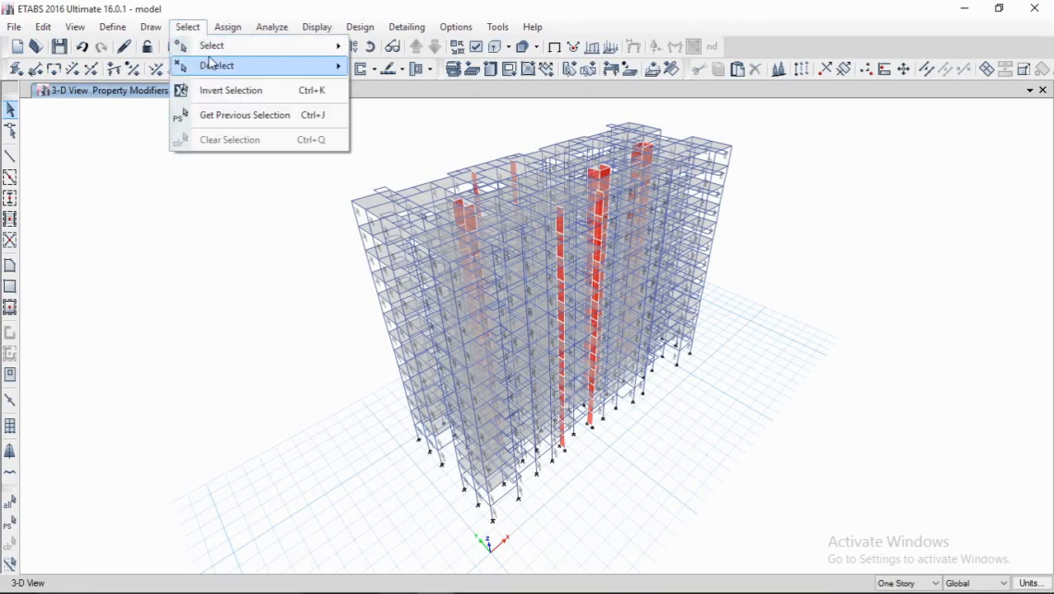
mouse_move(272, 46)
click(414, 157)
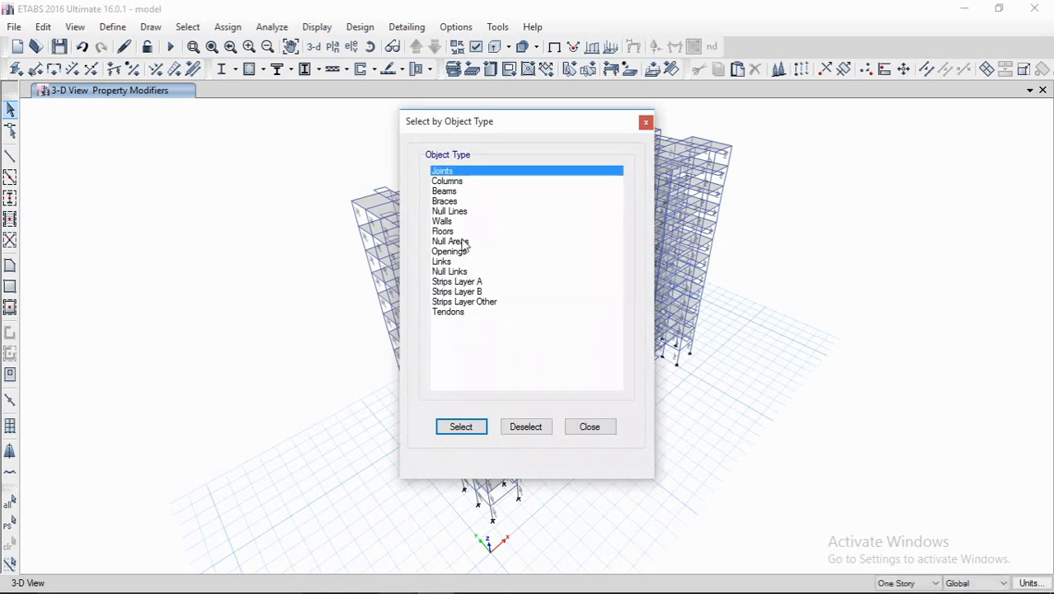
click(445, 190)
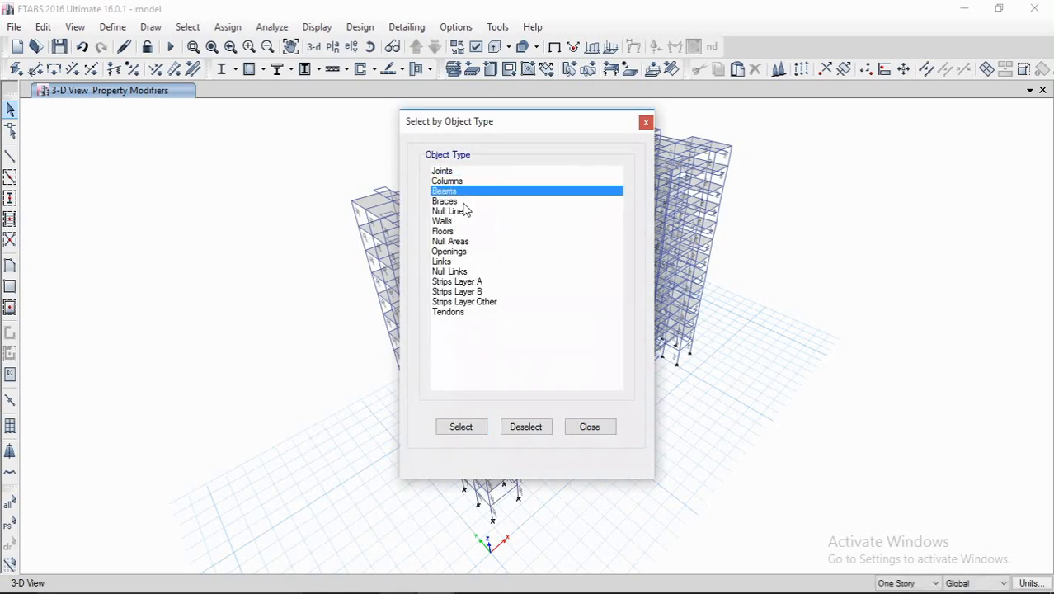
click(467, 426)
click(590, 427)
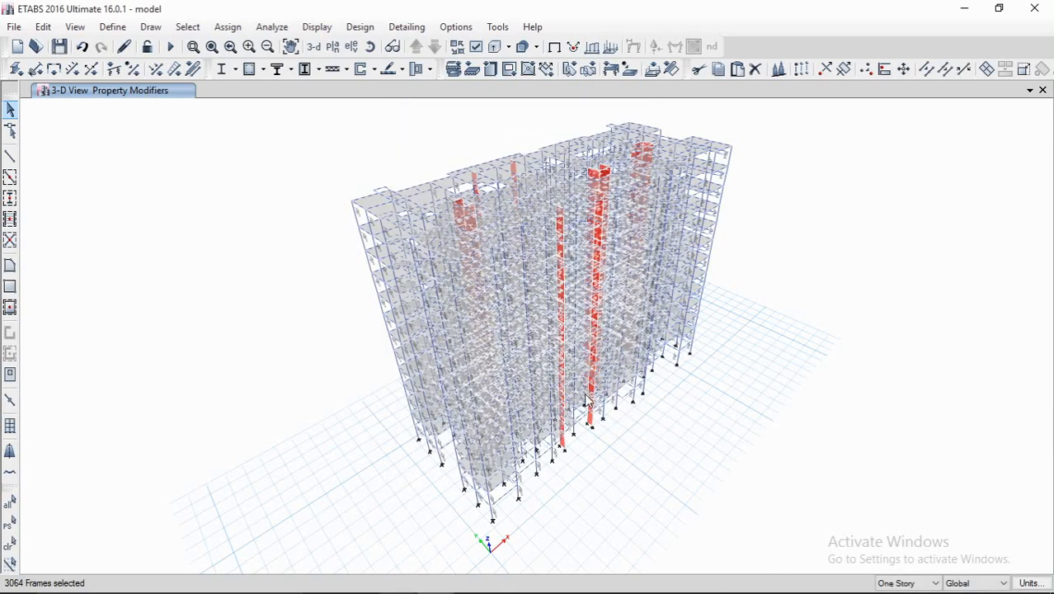
Step: Assign property modifiers to the selected beams: torsional constant 0.1 and moments of inertia about the 2 and 3 axes 0.35
click(228, 26)
mouse_move(252, 64)
click(433, 88)
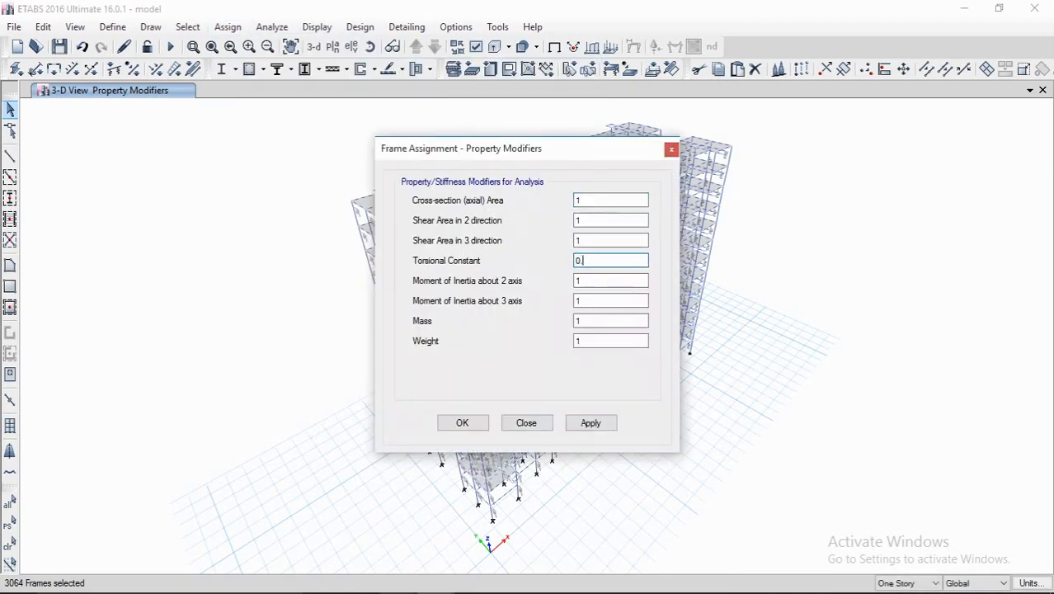
double_click(578, 300)
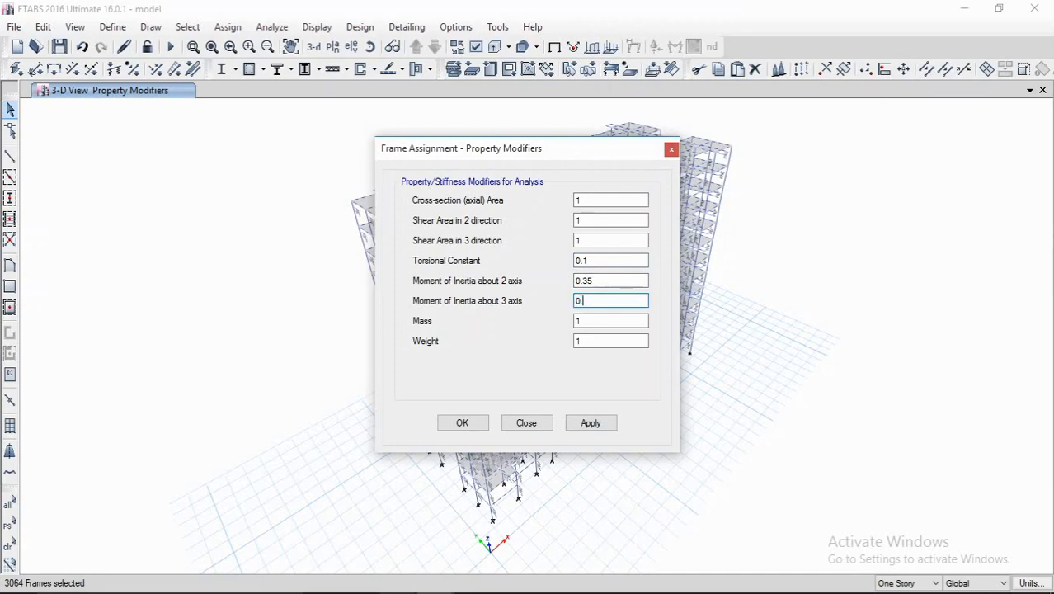
text(0.35)
click(591, 423)
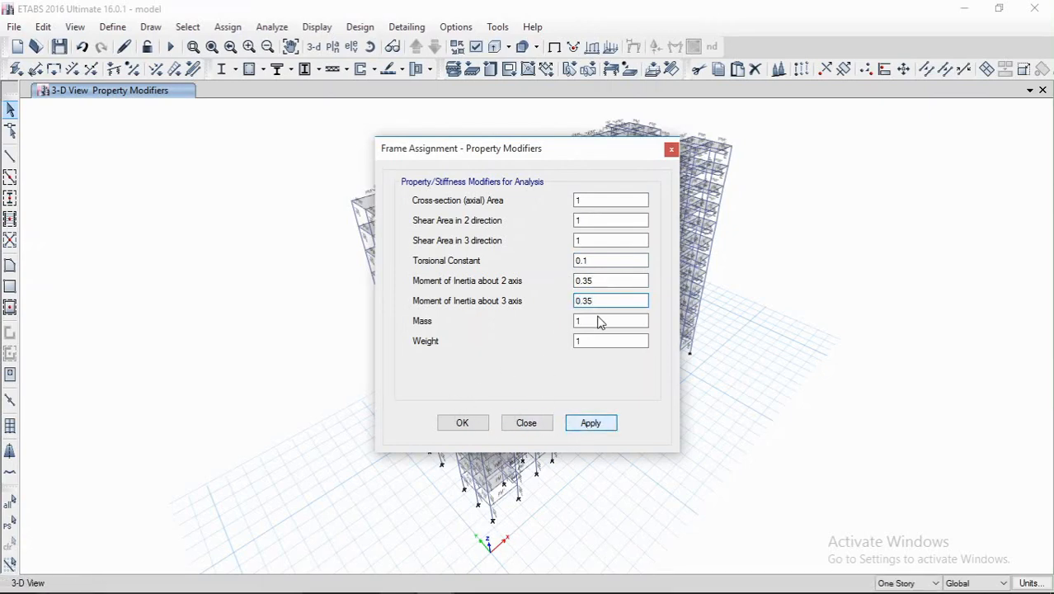
click(527, 423)
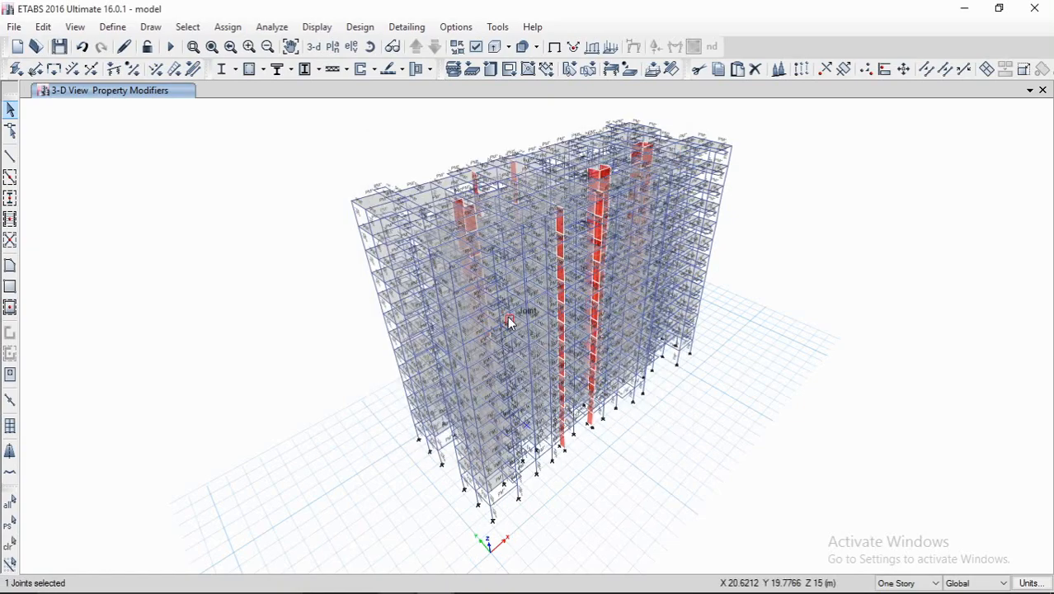
Step: Select all walls in the model by object type
scroll(376, 216, up, 5)
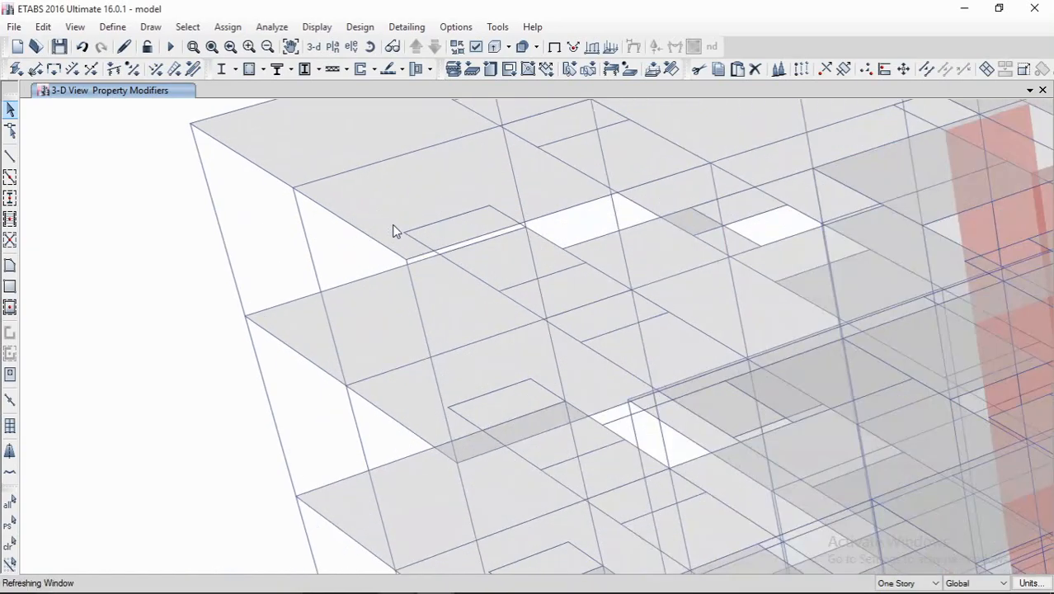
scroll(350, 194, down, 5)
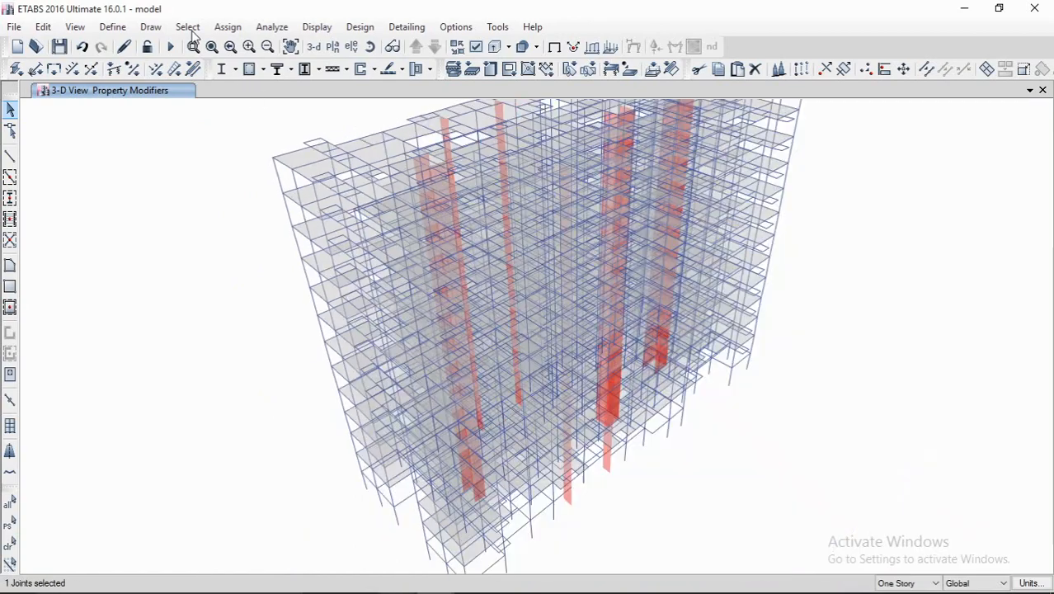
click(189, 32)
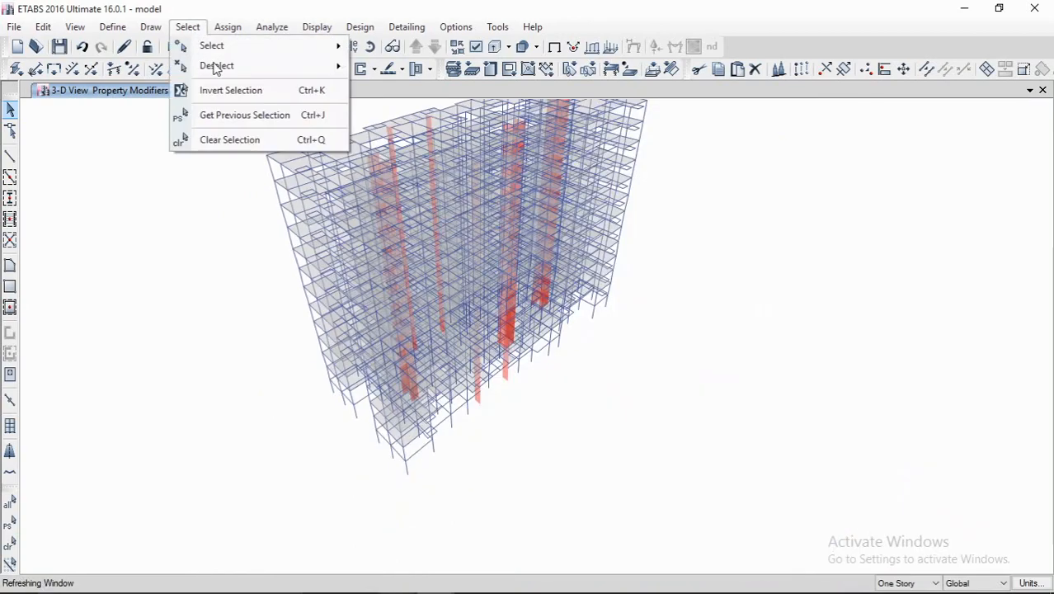
mouse_move(231, 48)
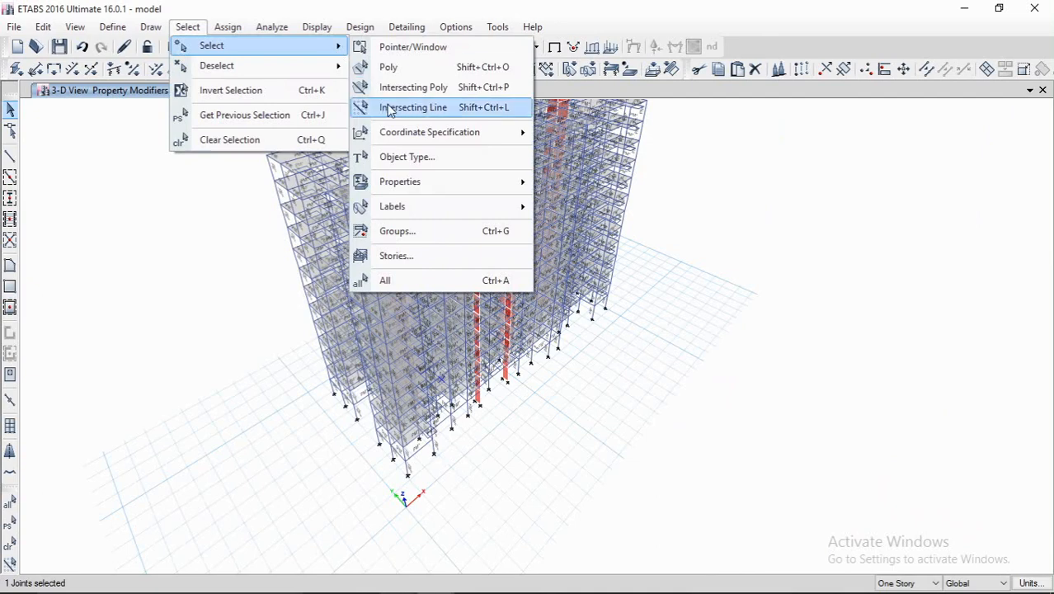
click(409, 156)
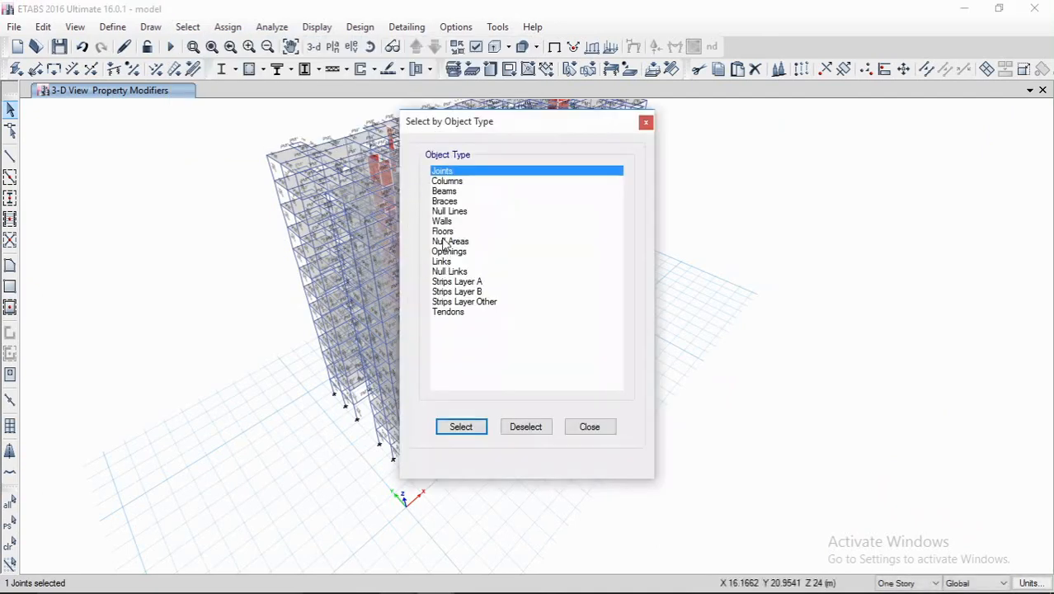
click(443, 222)
click(461, 426)
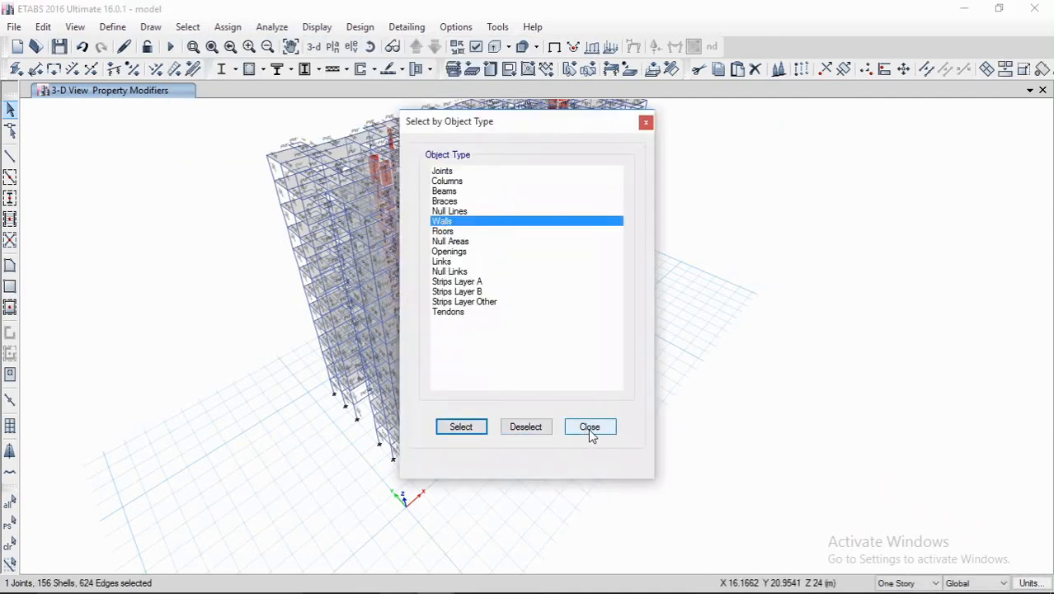
click(589, 427)
Step: Start assigning shell stiffness modifiers to the selected walls, with the membrane f11, f22 and f12 directions set to 0.7
middle_drag(492, 348, 494, 376)
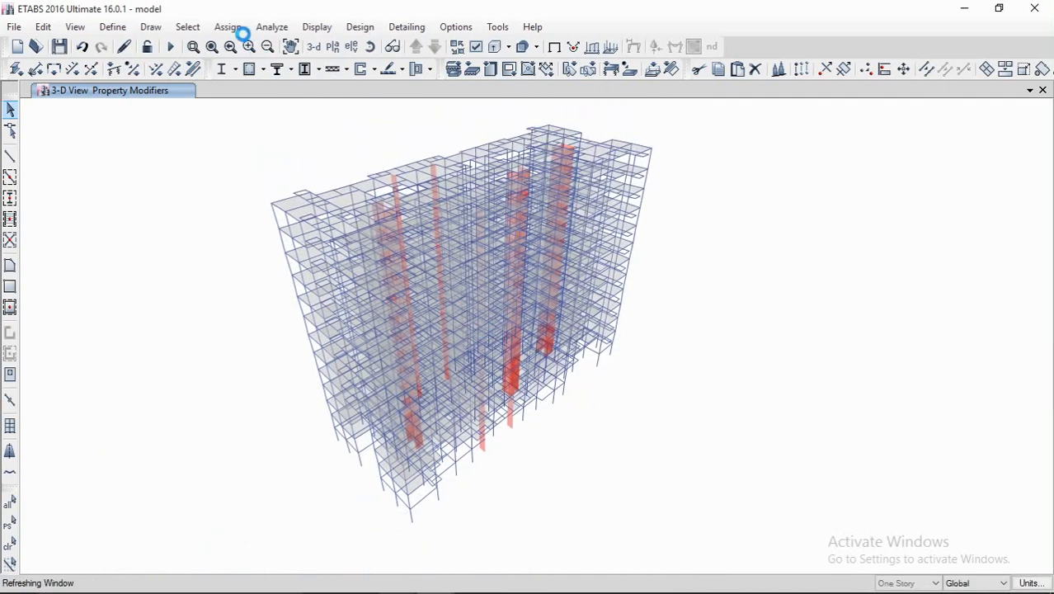
click(229, 27)
mouse_move(256, 67)
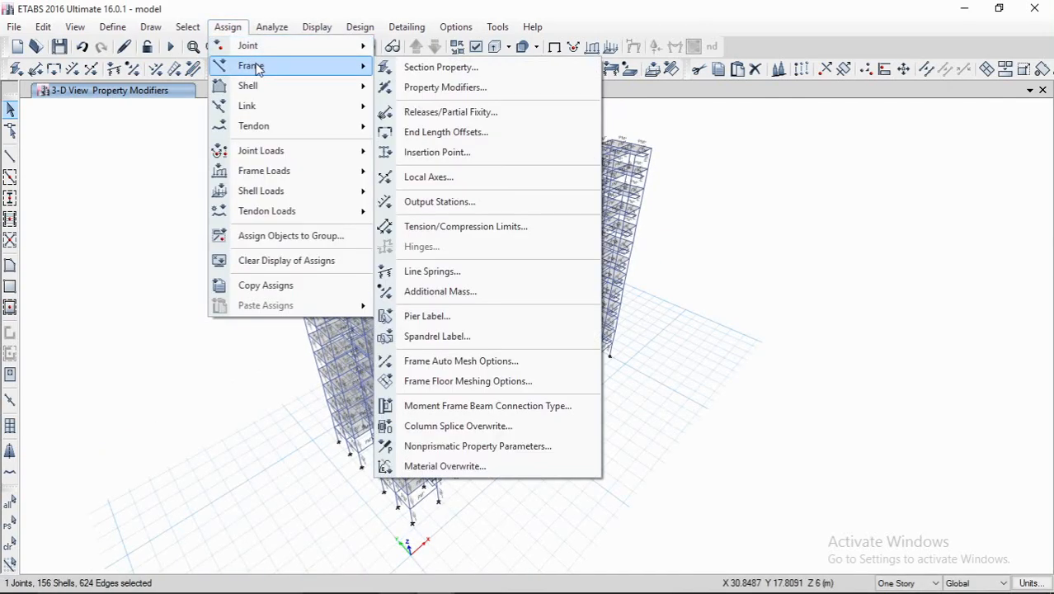
mouse_move(257, 86)
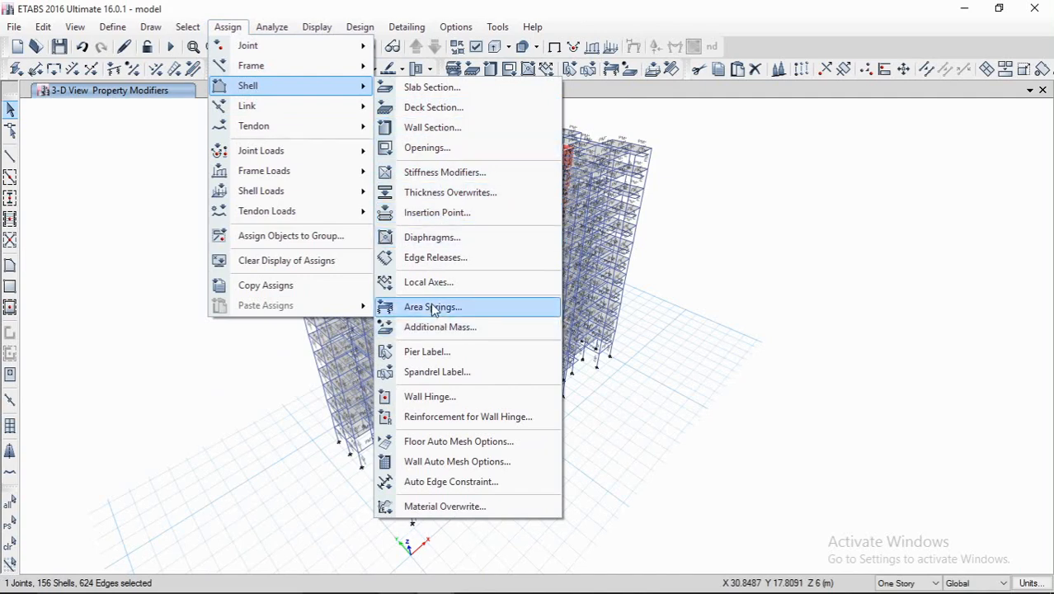
click(445, 172)
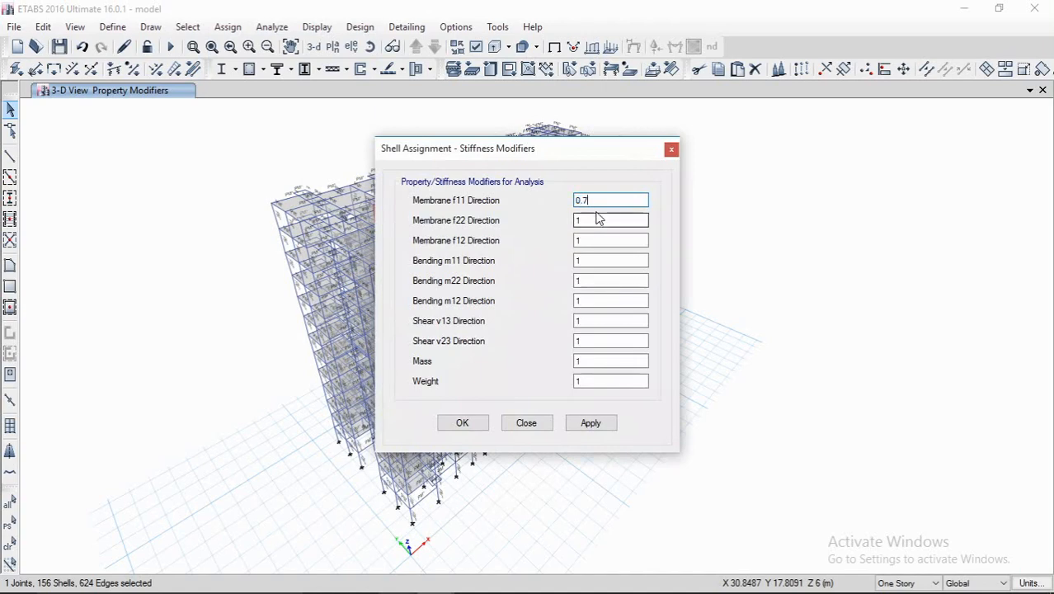
drag(594, 200, 554, 198)
key(ctrl+c)
drag(601, 224, 550, 225)
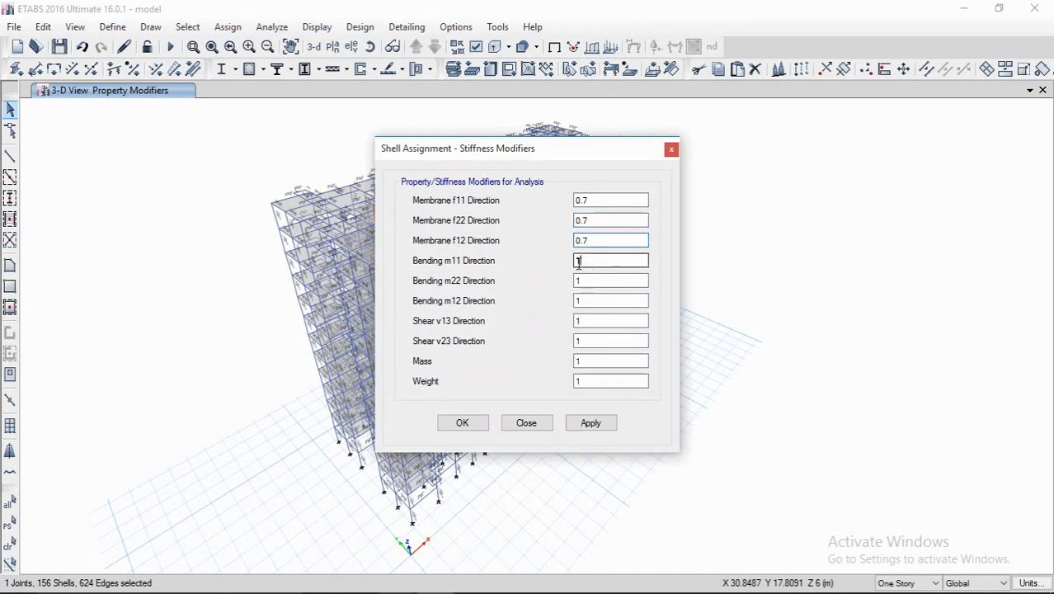
key(ctrl+v)
key(ctrl+v)
Step: Set the walls' bending m11, m22 and m12 modifiers to 0.7 and apply the stiffness modifier assignment
double_click(604, 262)
key(ctrl+v)
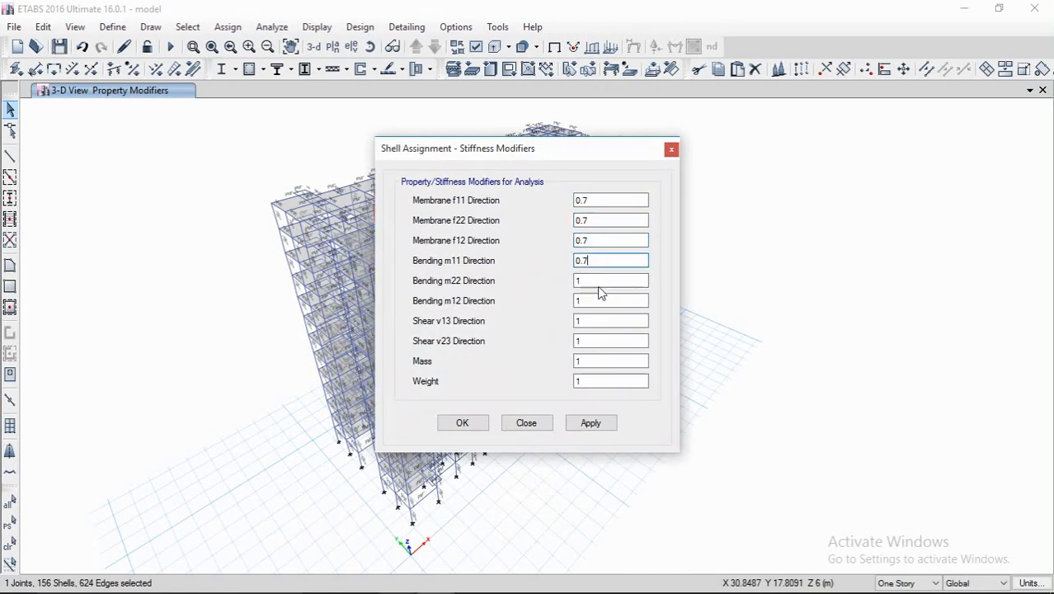
key(ctrl+v)
drag(588, 301, 551, 306)
click(591, 423)
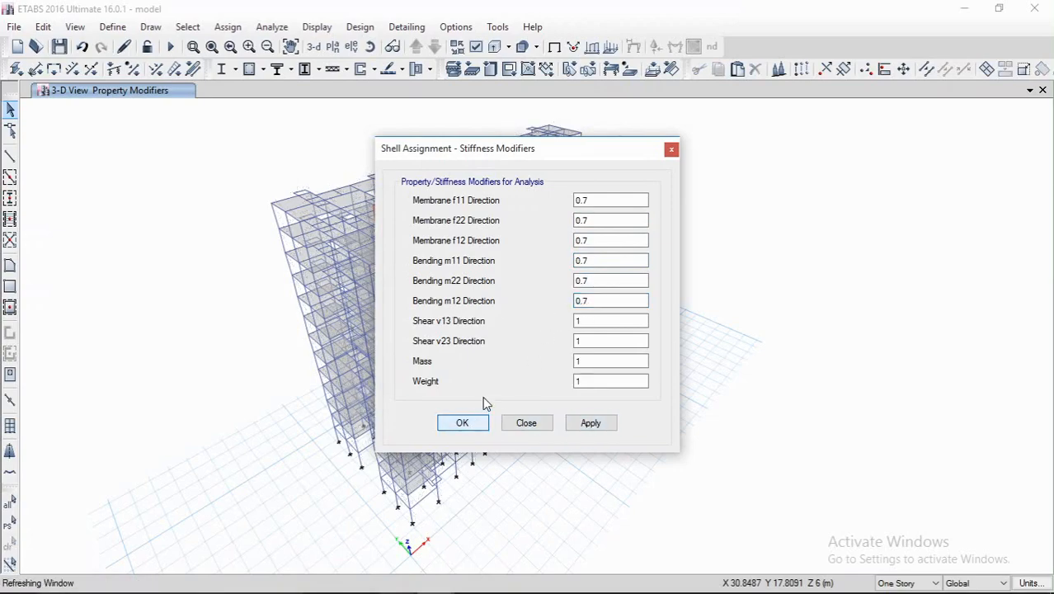
click(464, 423)
Step: Display the plan view of the Base level
scroll(497, 292, up, 3)
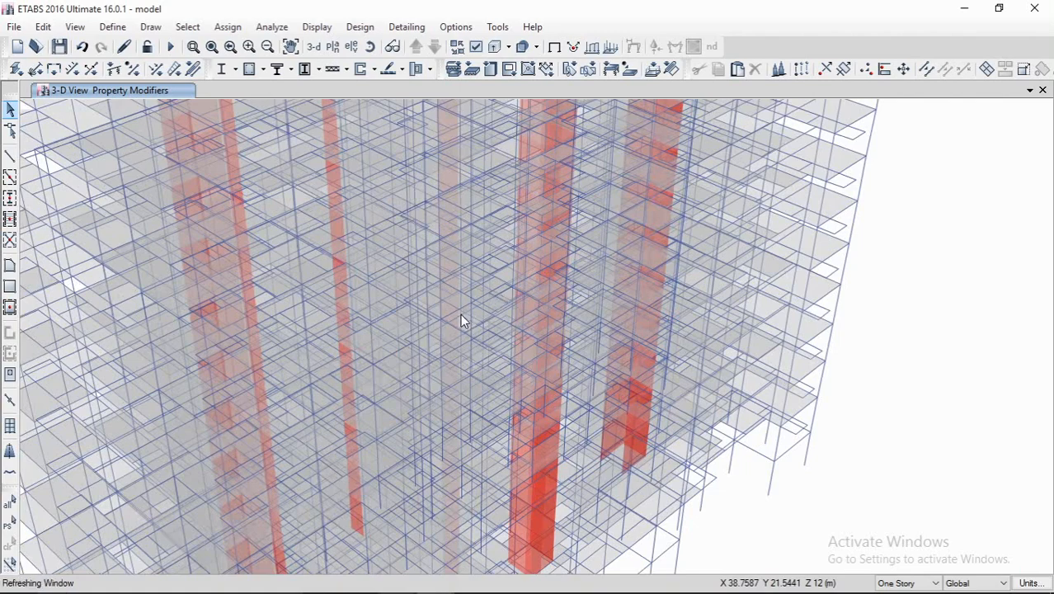
scroll(466, 305, down, 2)
scroll(513, 298, down, 4)
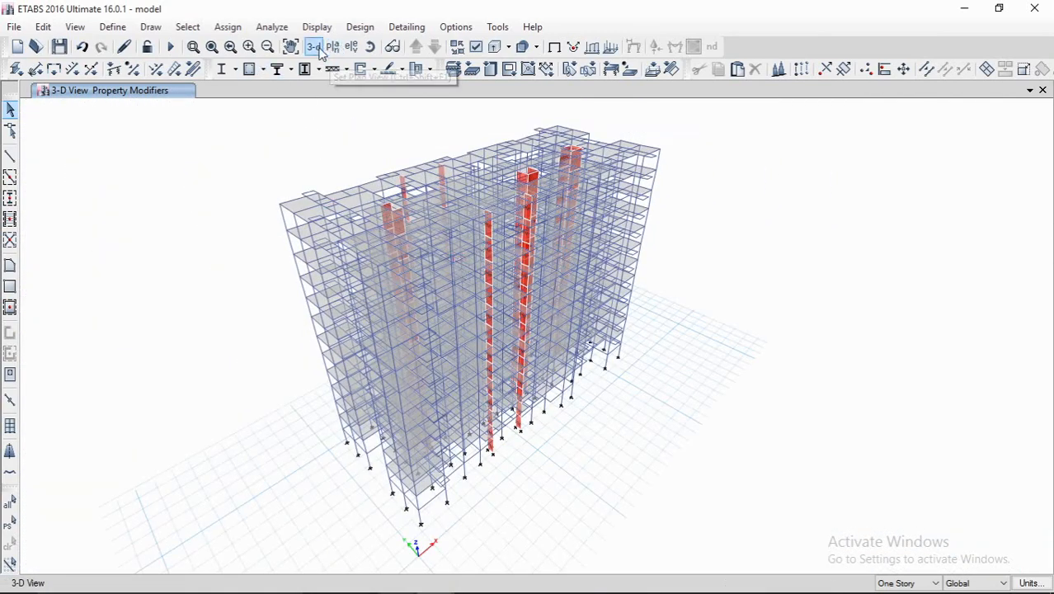
middle_drag(530, 260, 508, 277)
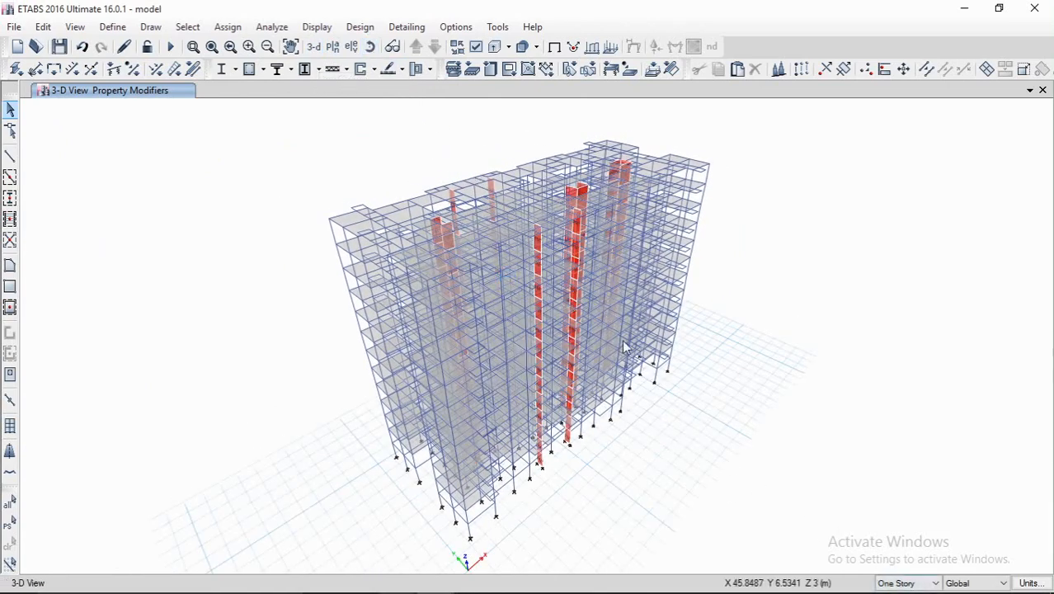
click(333, 48)
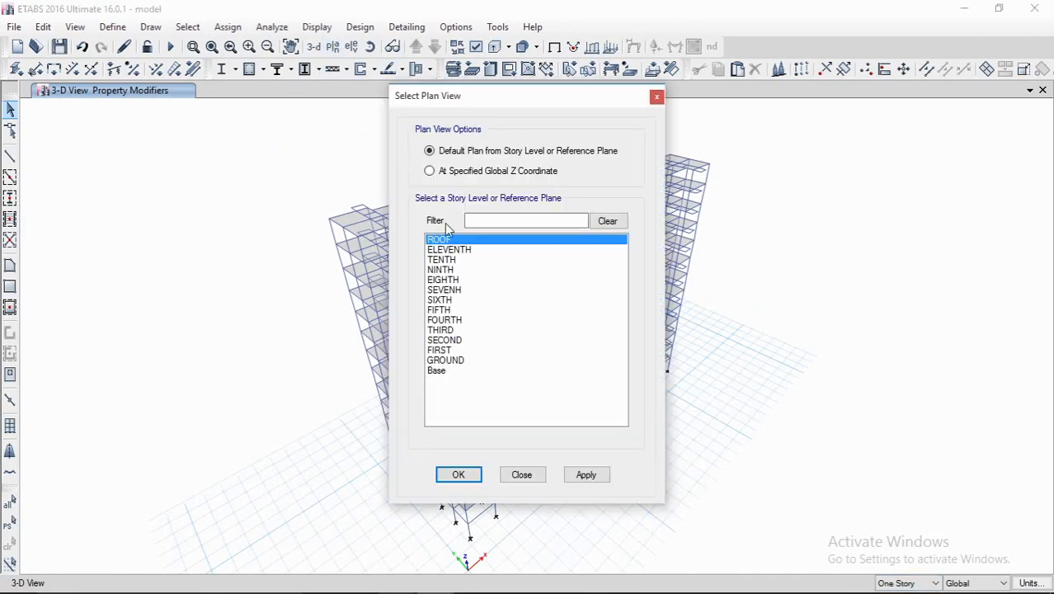
click(438, 372)
click(585, 475)
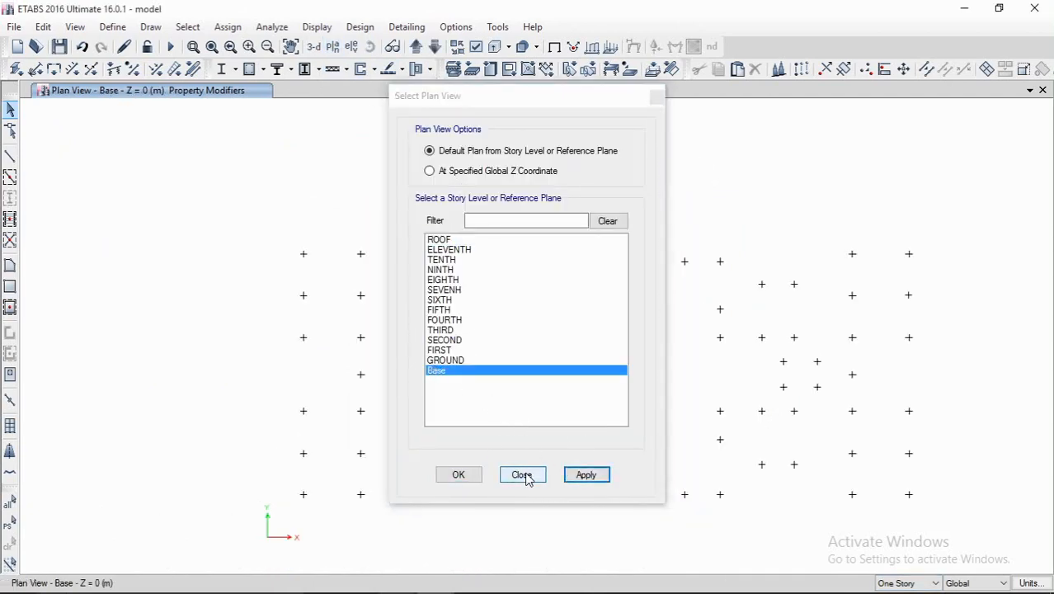
click(522, 475)
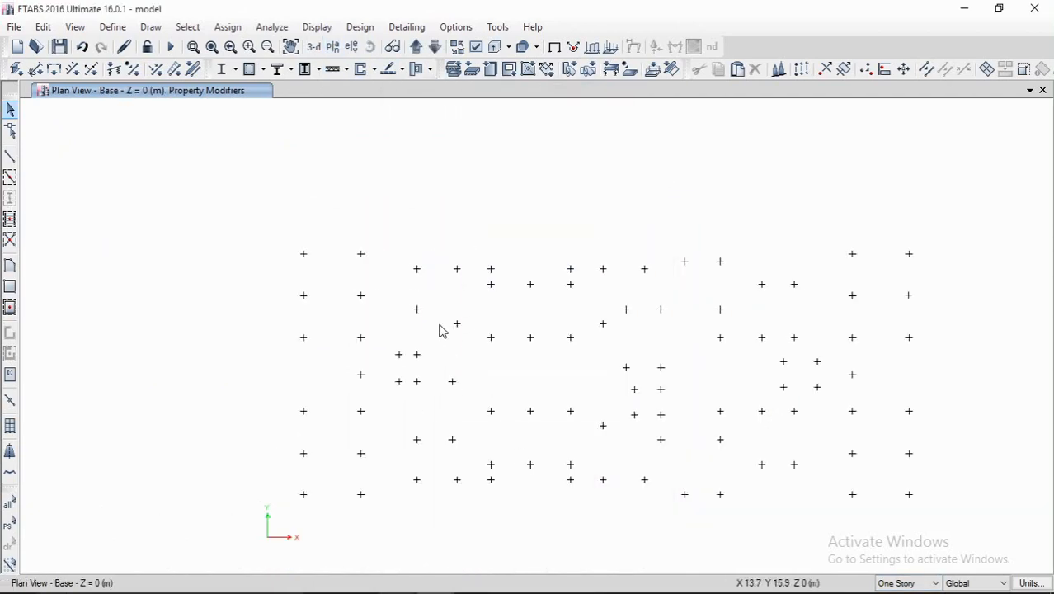
Step: Keep the story scope at One Story and select all joints in the Base plan
click(903, 583)
click(904, 550)
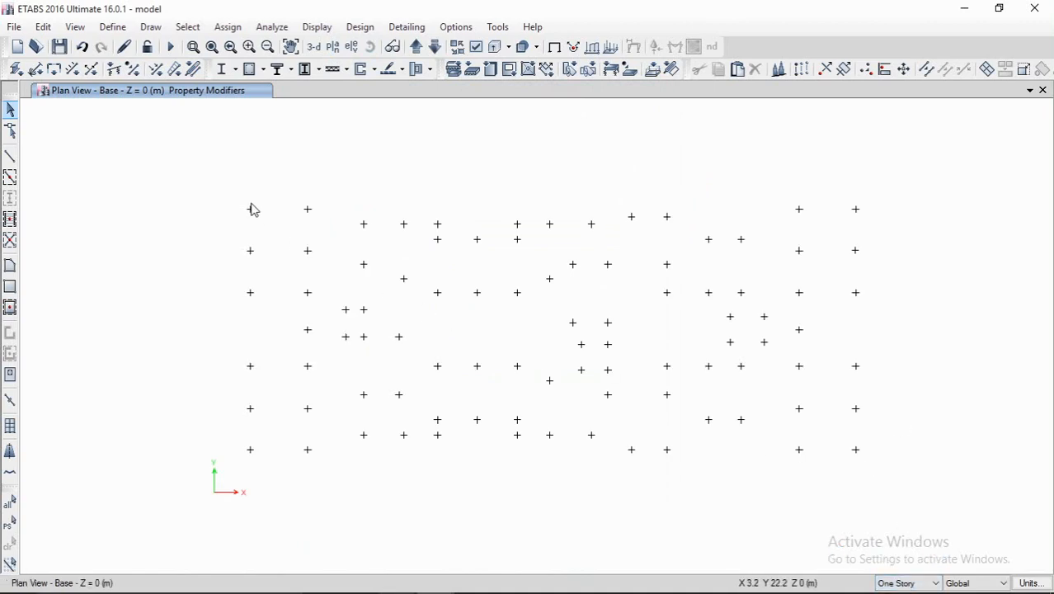
drag(151, 146, 971, 494)
middle_drag(620, 338, 560, 375)
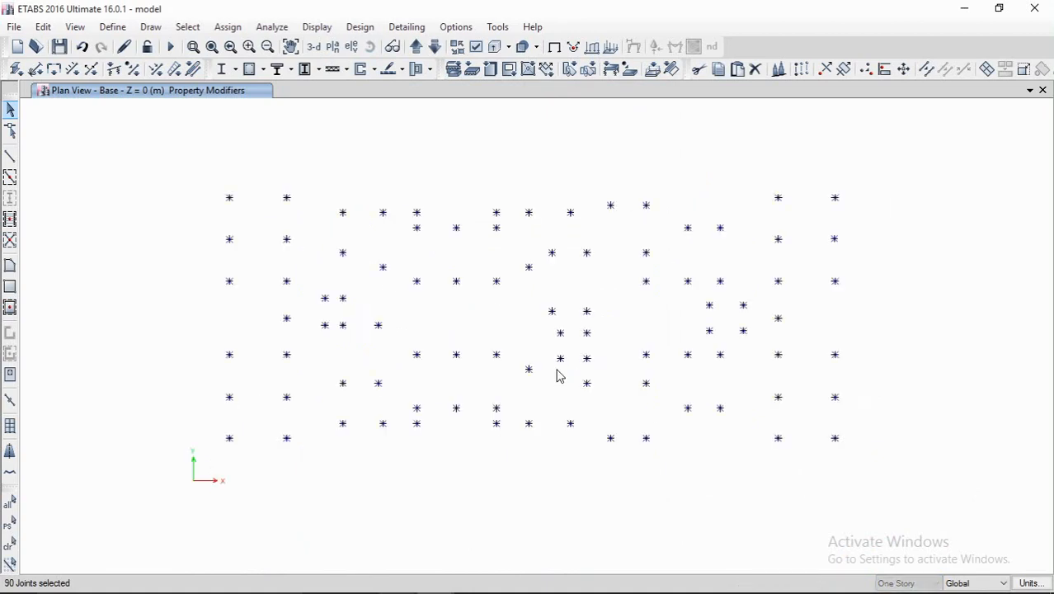
Step: Assign fixed restraints in all translations and rotations to the selected base joints and return to the 3D view
click(226, 28)
mouse_move(259, 45)
click(417, 47)
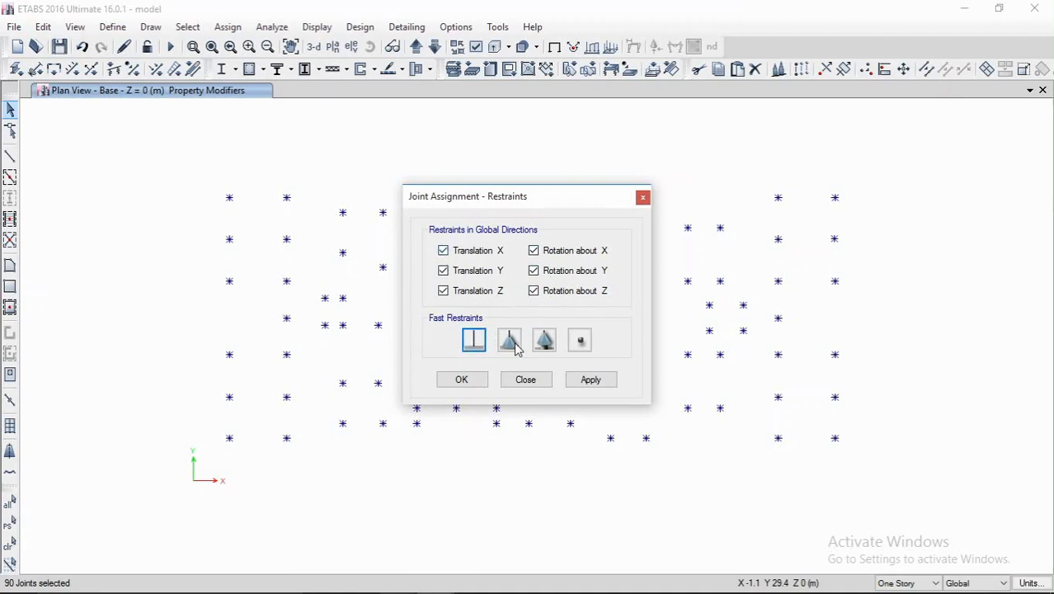
click(590, 385)
click(475, 388)
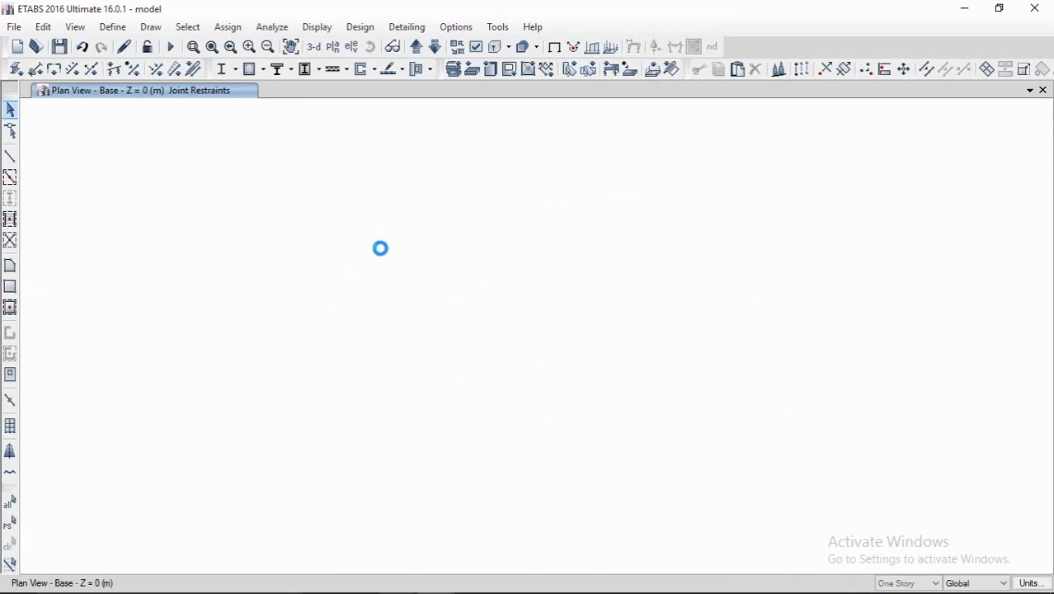
click(315, 47)
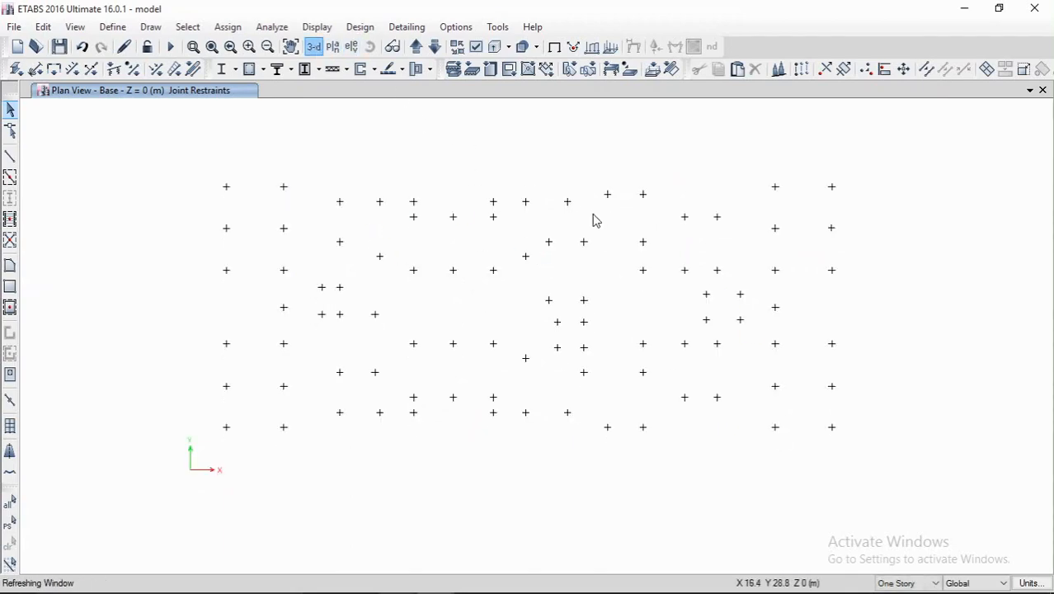
middle_drag(578, 234, 522, 259)
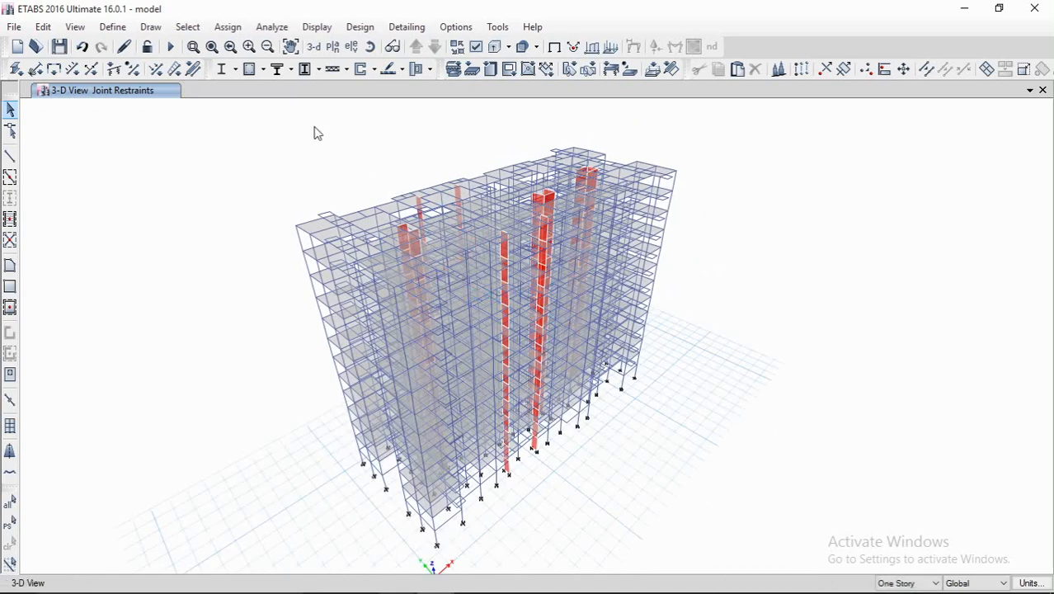
middle_drag(306, 165, 305, 133)
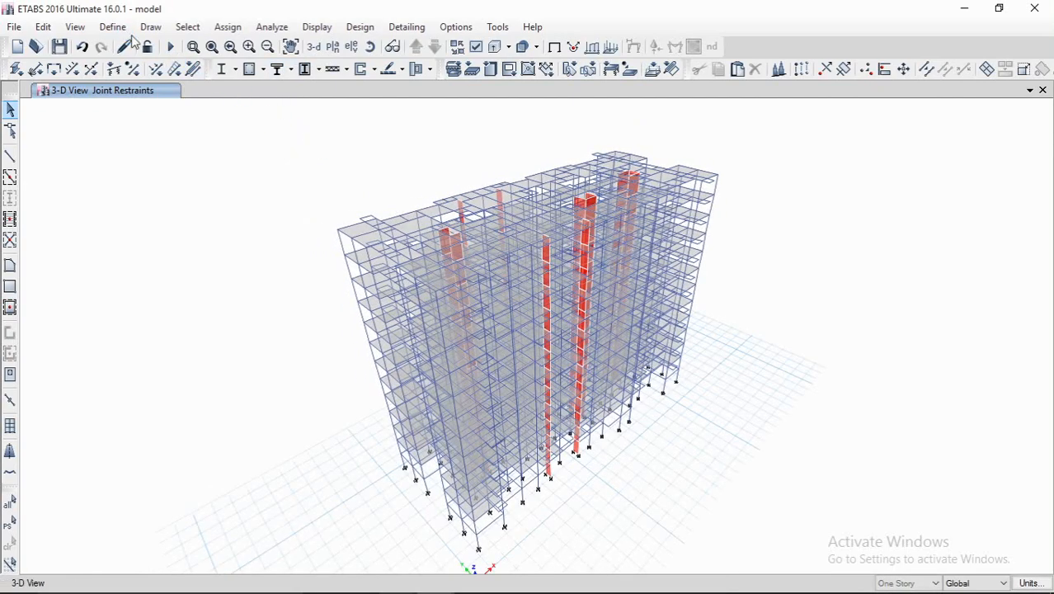
middle_drag(383, 203, 474, 208)
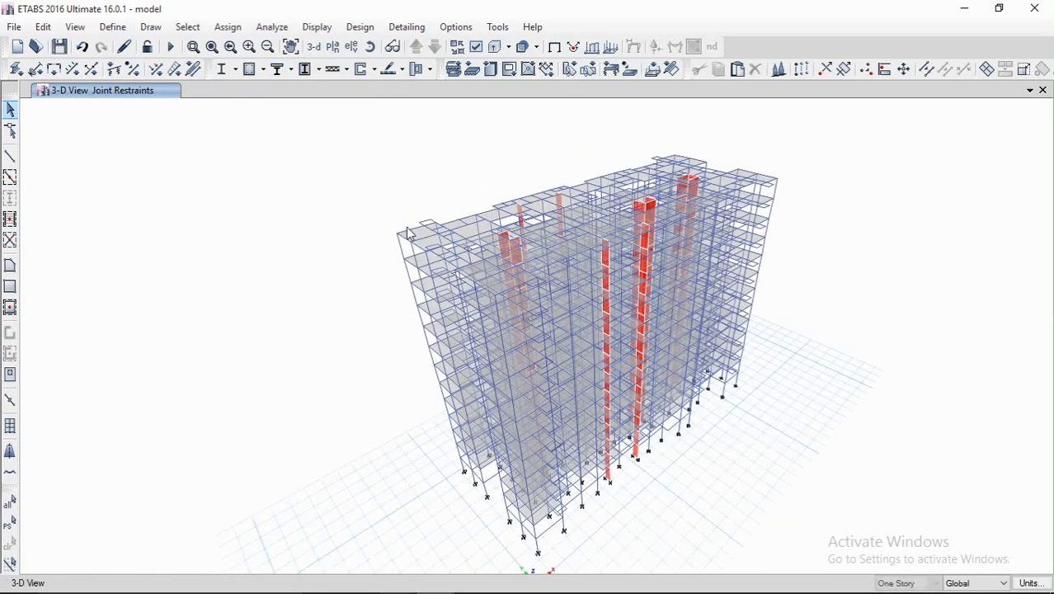
middle_drag(370, 218, 336, 216)
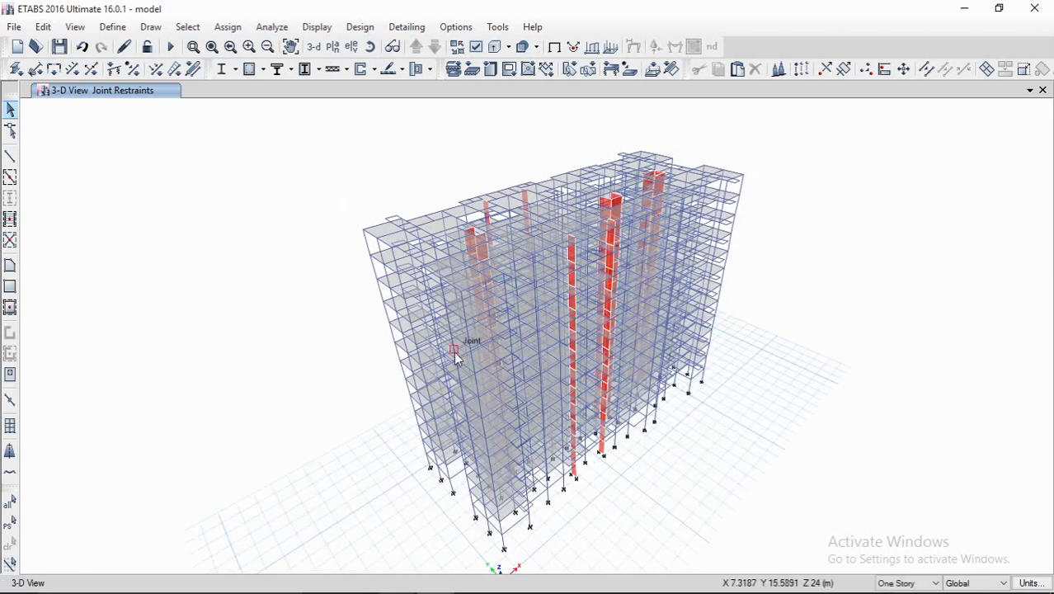
shift+middle_drag(406, 363, 435, 347)
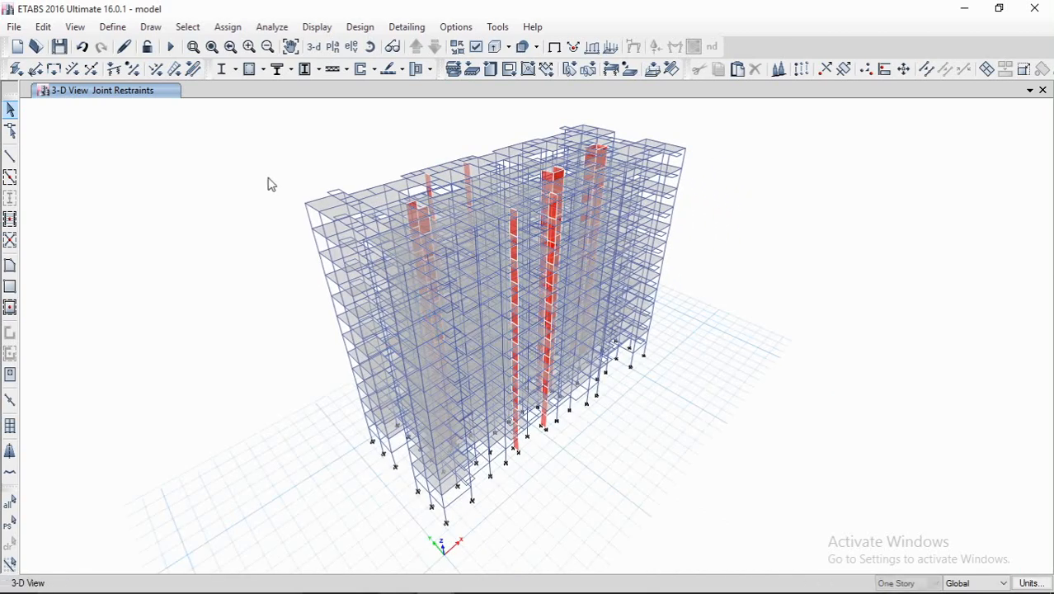
click(116, 28)
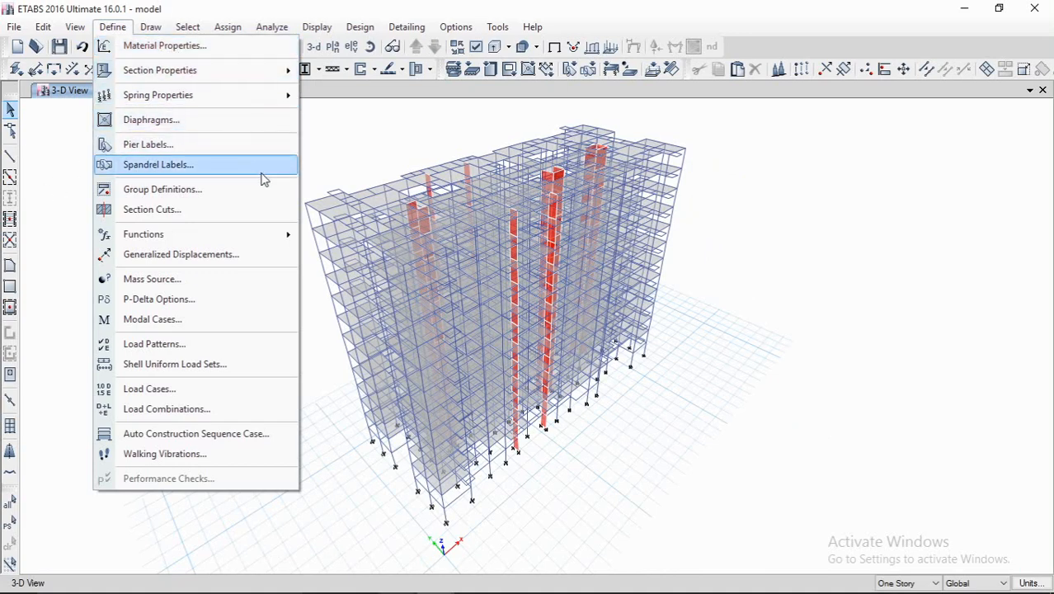
click(341, 161)
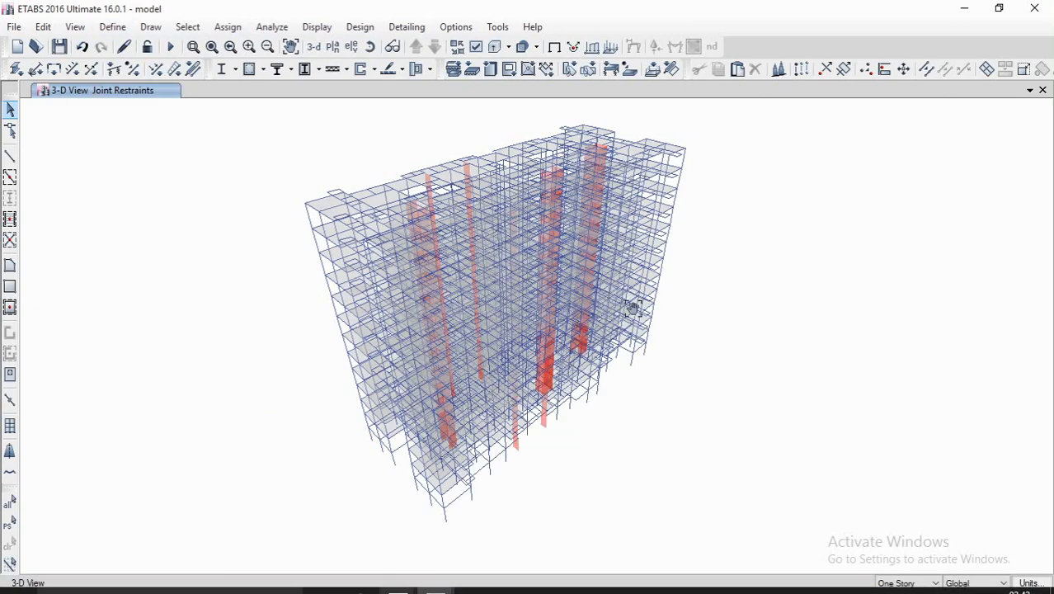
middle_drag(633, 308, 638, 337)
middle_drag(468, 408, 481, 392)
mouse_move(484, 587)
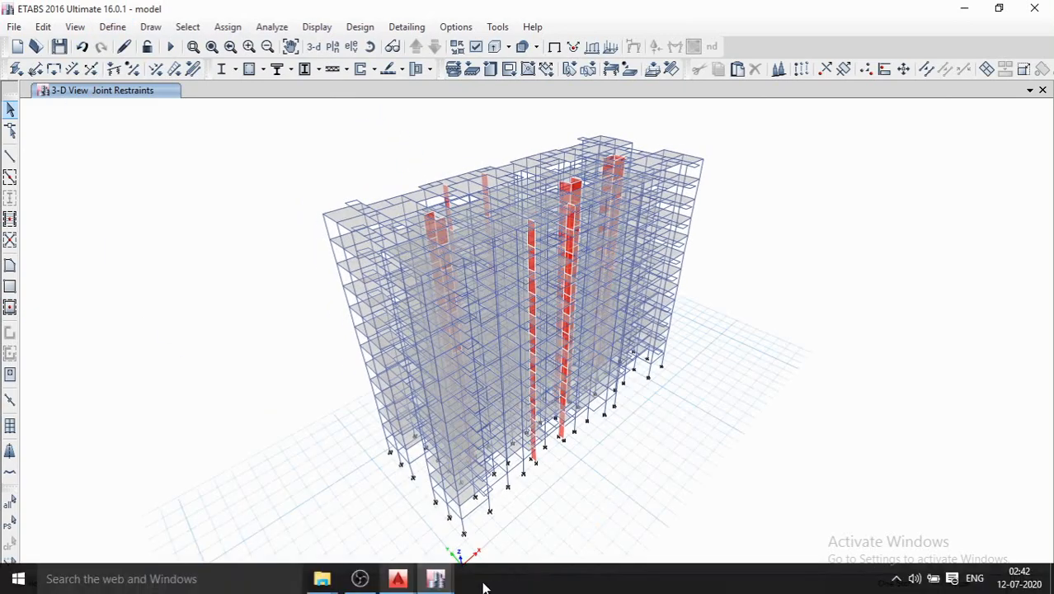
shift+middle_drag(662, 312, 729, 280)
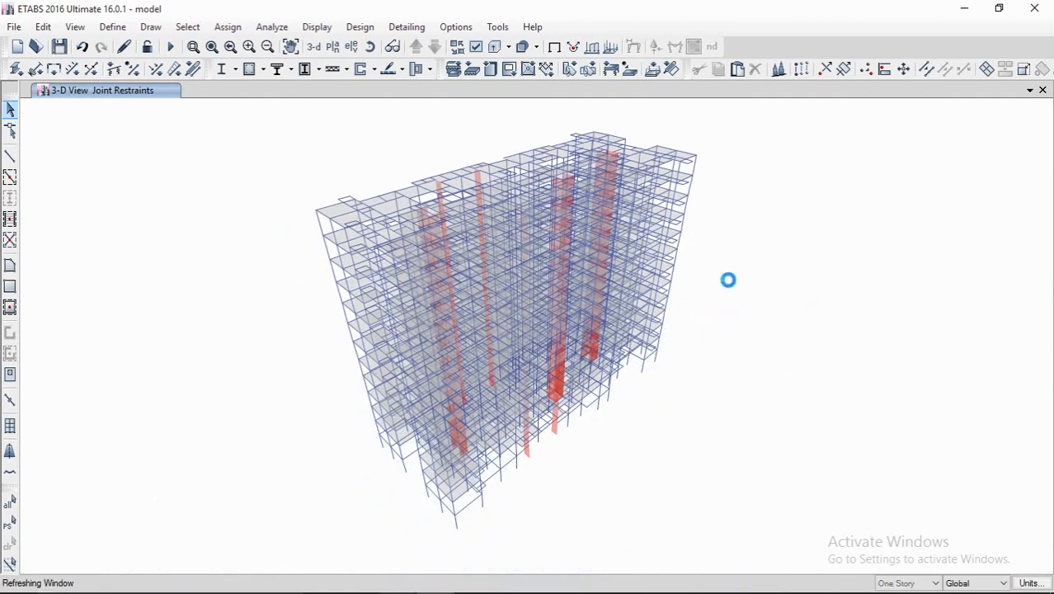
Step: Review the definition of the existing Modal case, including its subtype, mass source and number of modes
click(108, 29)
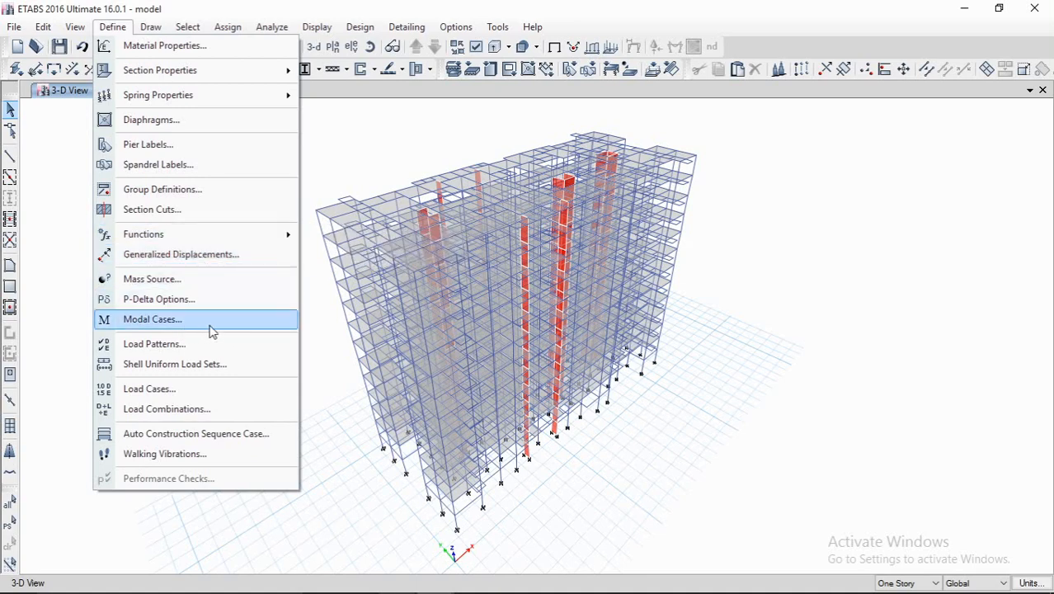
click(169, 322)
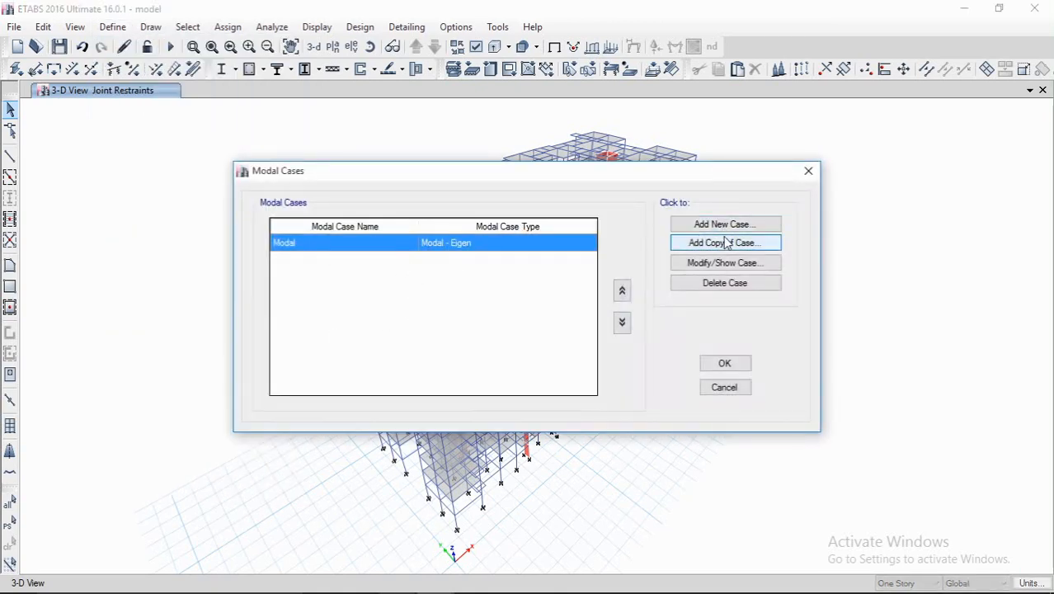
click(726, 262)
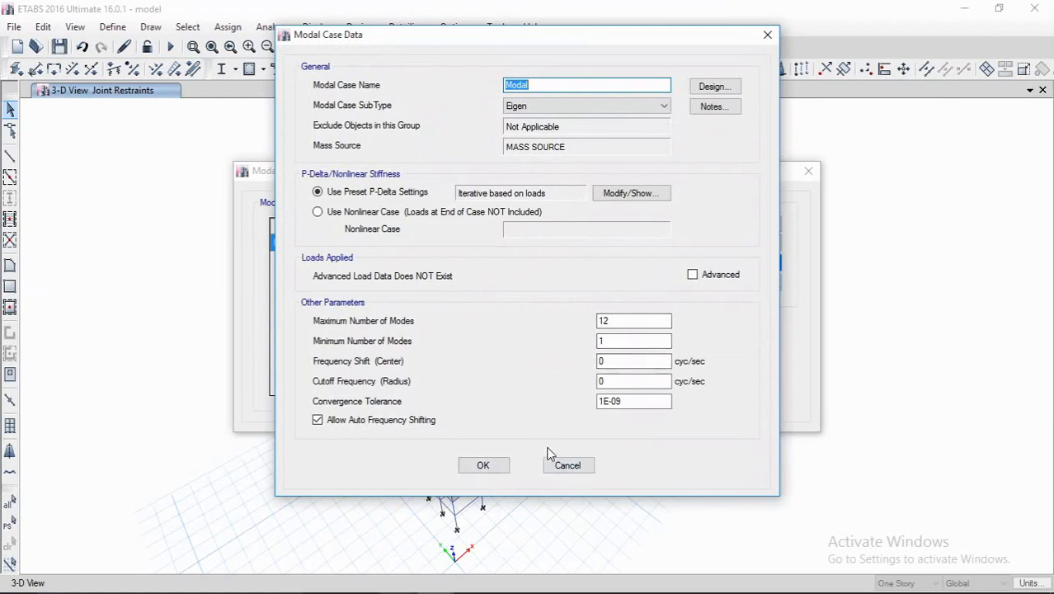
click(483, 464)
key(Return)
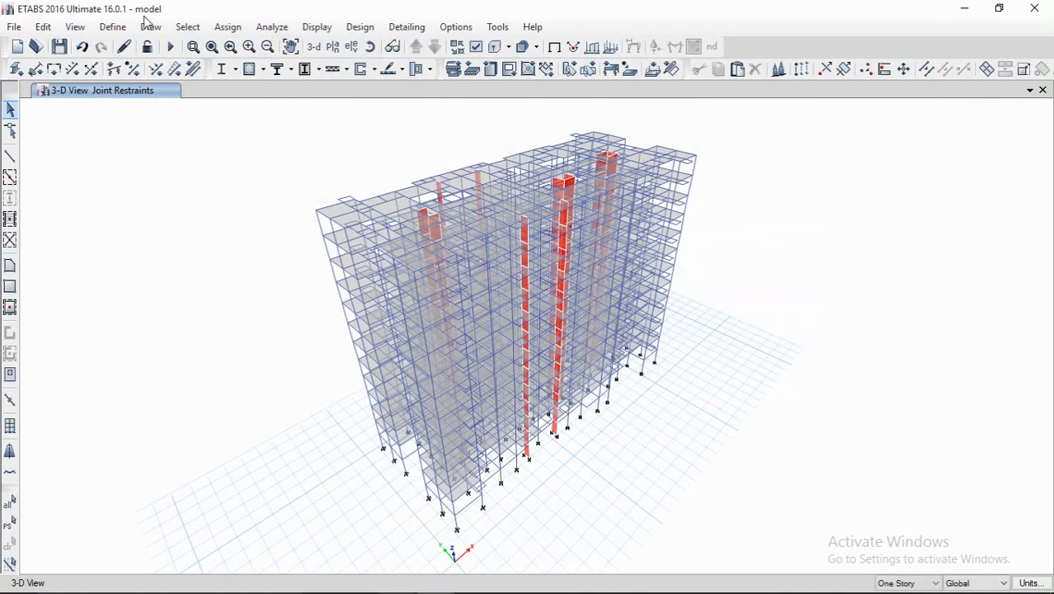
Step: Review the lateral load definition of the EQX seismic load pattern, including direction, story range and seismic coefficients
click(113, 26)
click(179, 345)
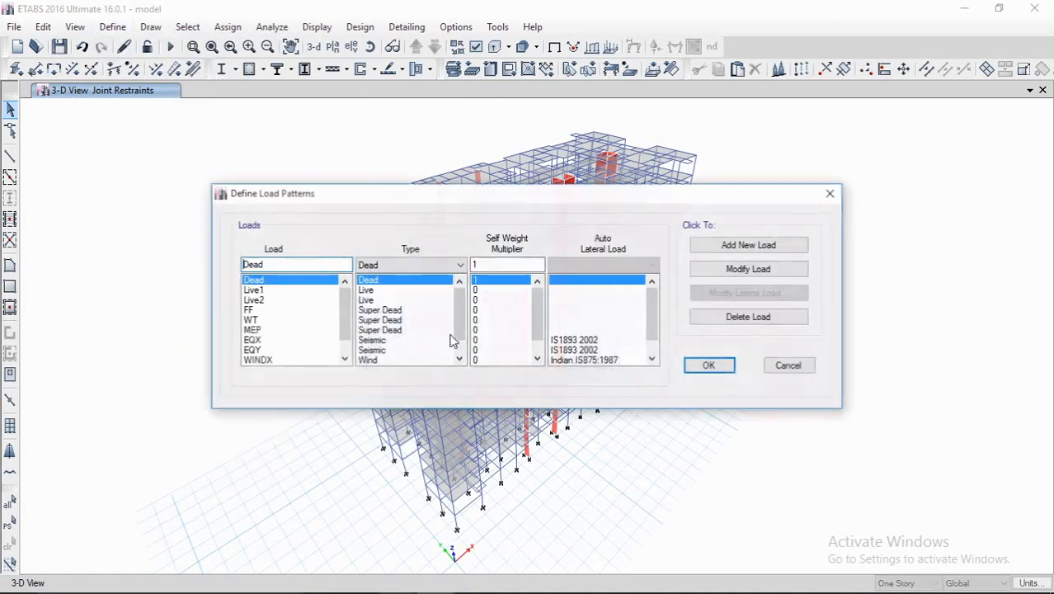
scroll(276, 317, down, 1)
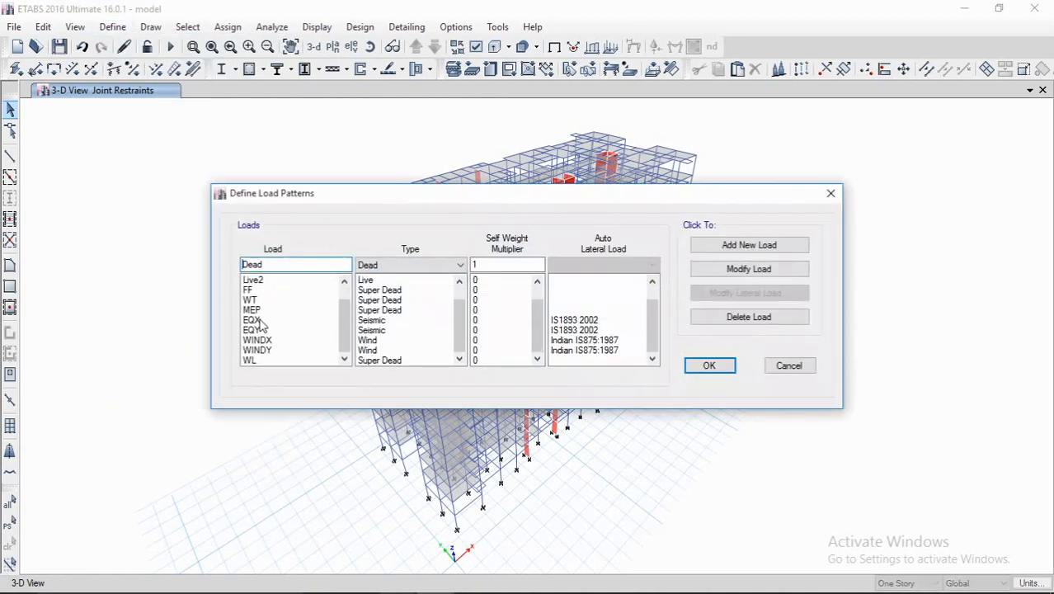
click(262, 320)
click(740, 295)
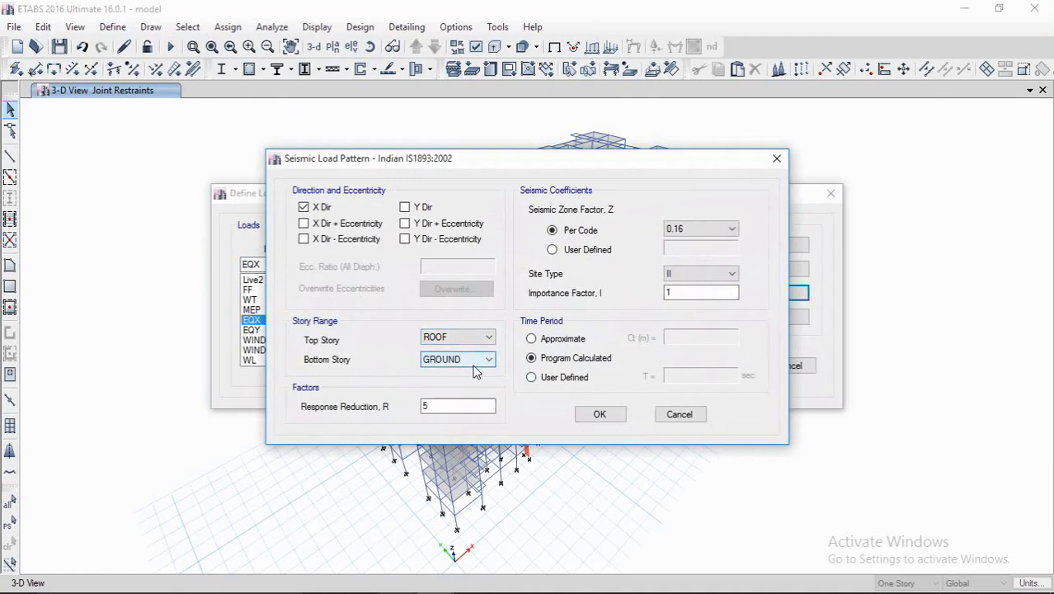
click(660, 421)
Step: Review the lateral load definition of the EQY seismic load pattern and close the load pattern definitions
click(264, 330)
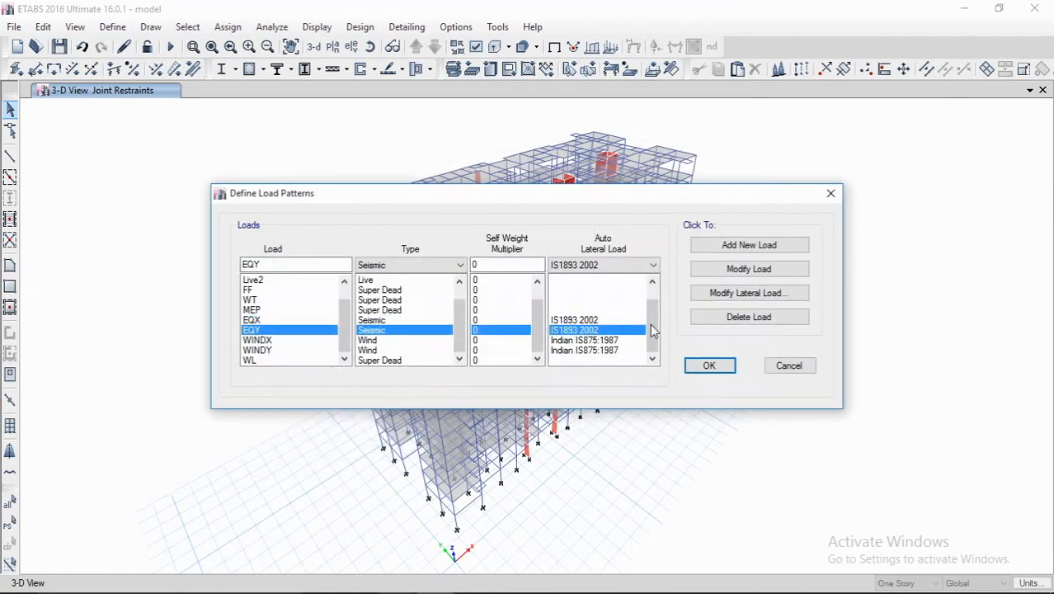
click(711, 297)
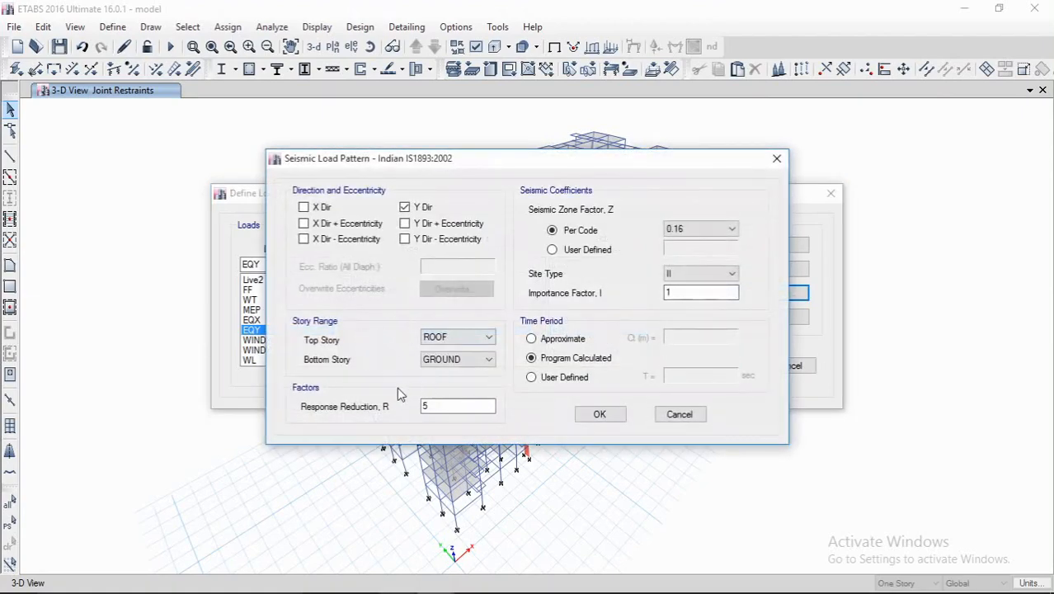
click(600, 414)
click(711, 367)
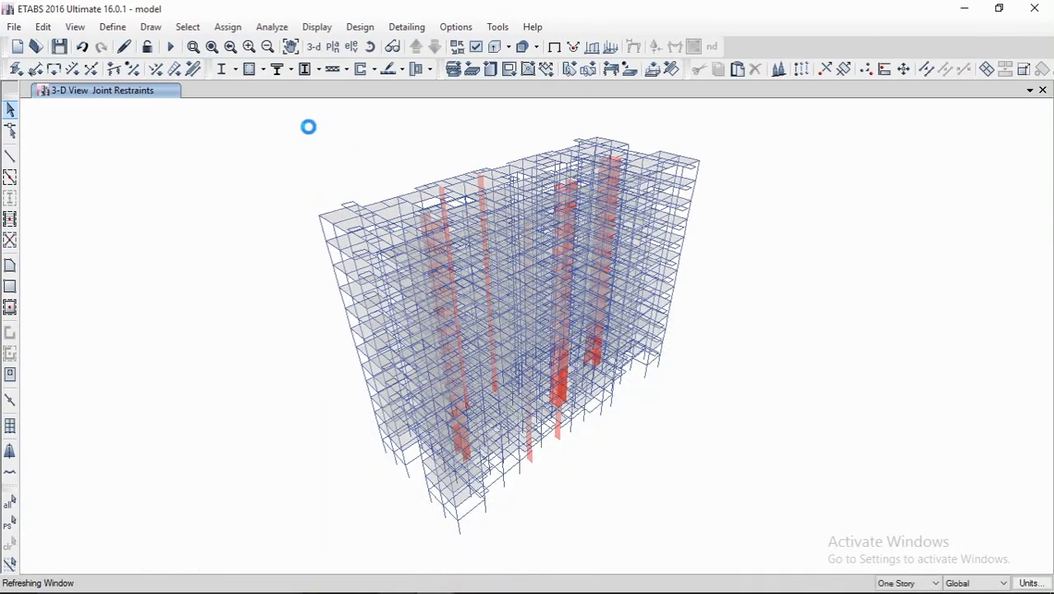
Step: Open the settings for which load cases to run
click(272, 26)
click(291, 93)
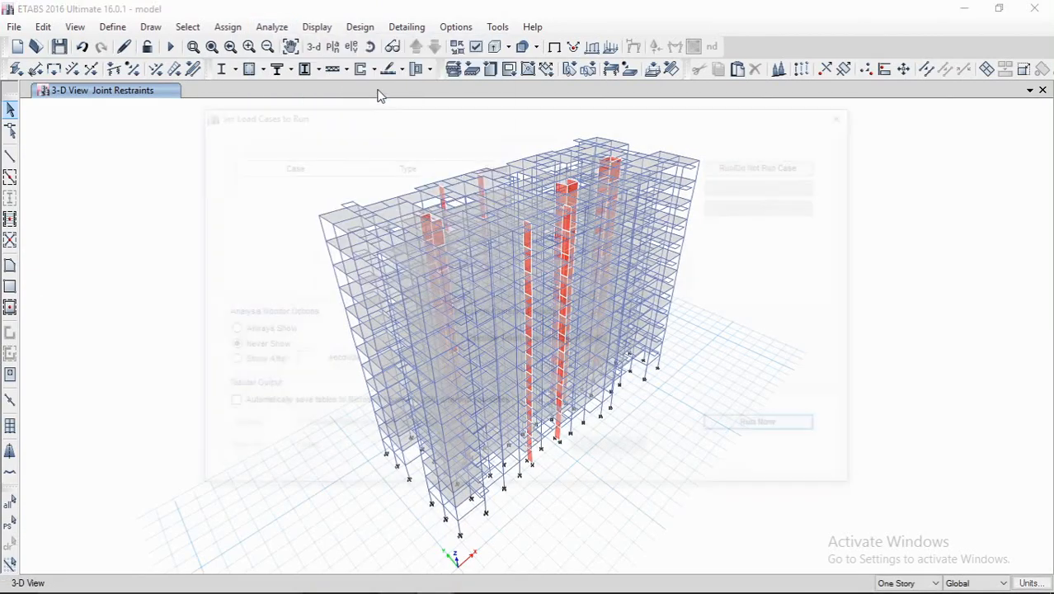
Step: Set the SPECY response spectrum case to Do Not Run and restore it to Run
drag(592, 195, 557, 271)
click(331, 265)
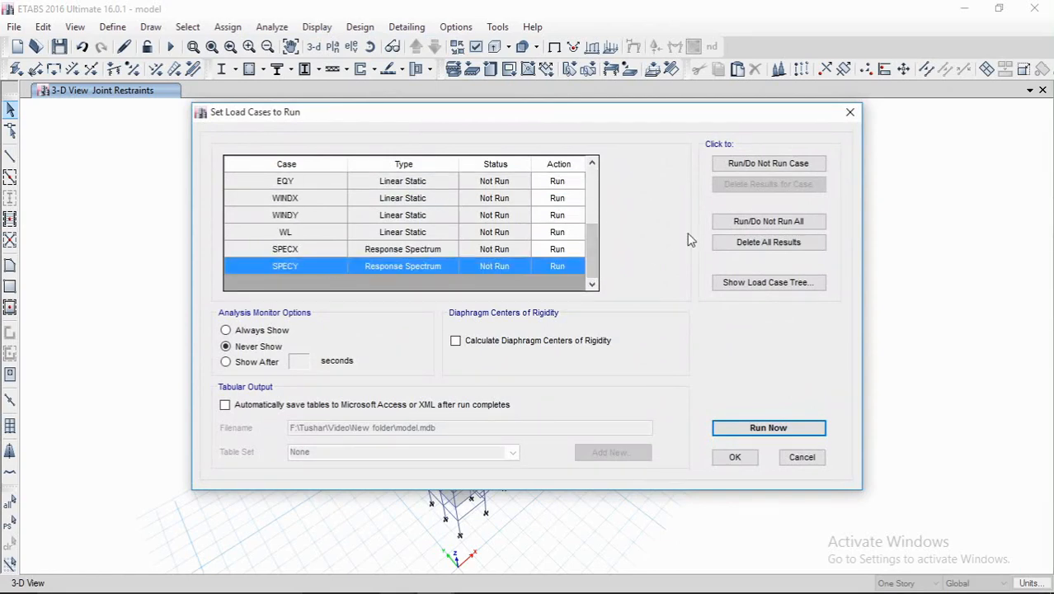
click(778, 163)
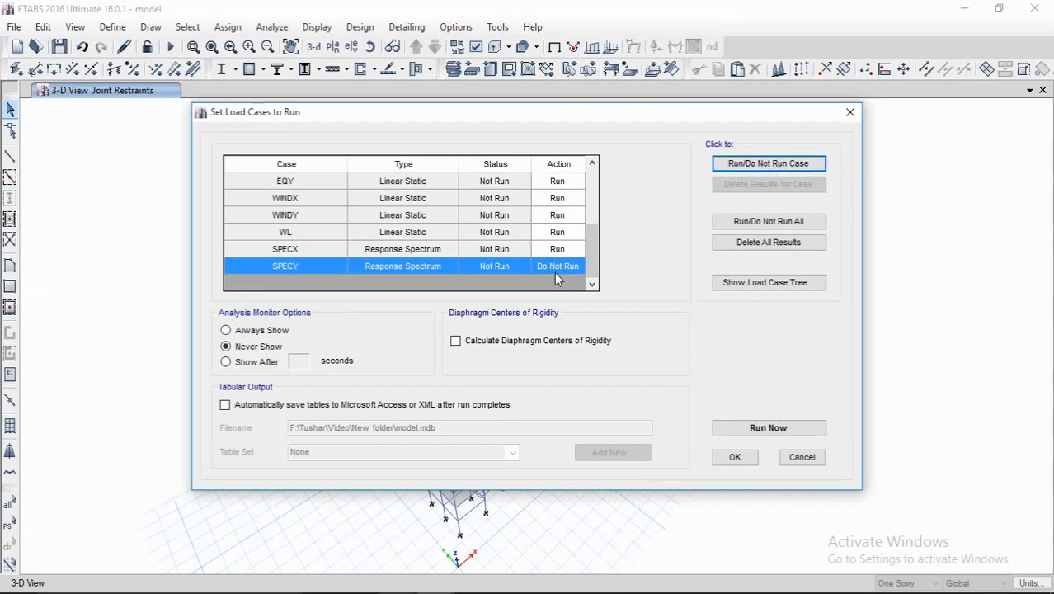
click(767, 169)
drag(592, 236, 594, 281)
Step: Enable the calculation of diaphragm centers of rigidity and run the analysis for the load cases
click(465, 341)
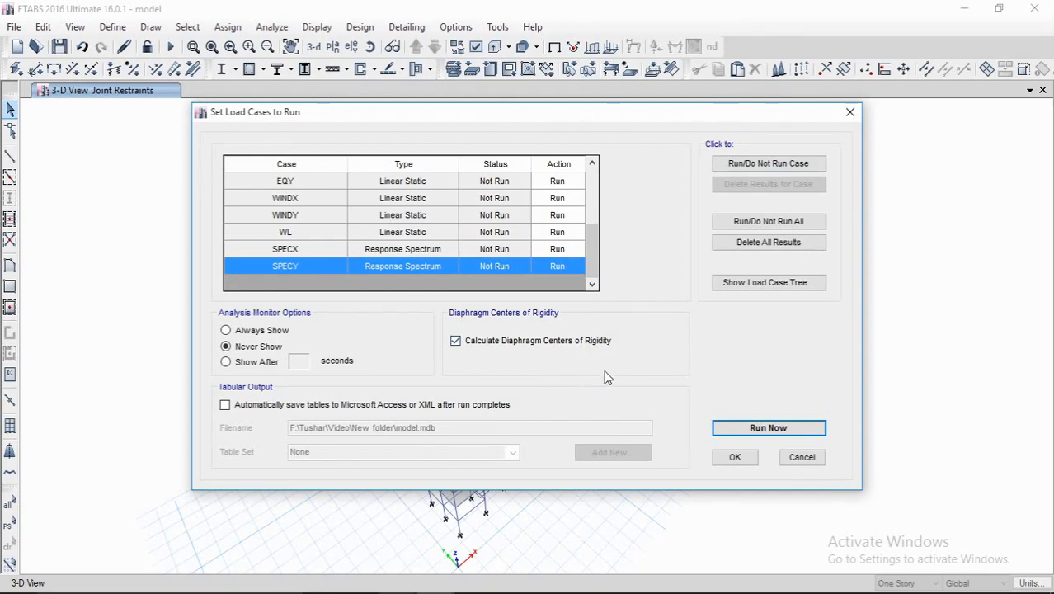
click(768, 428)
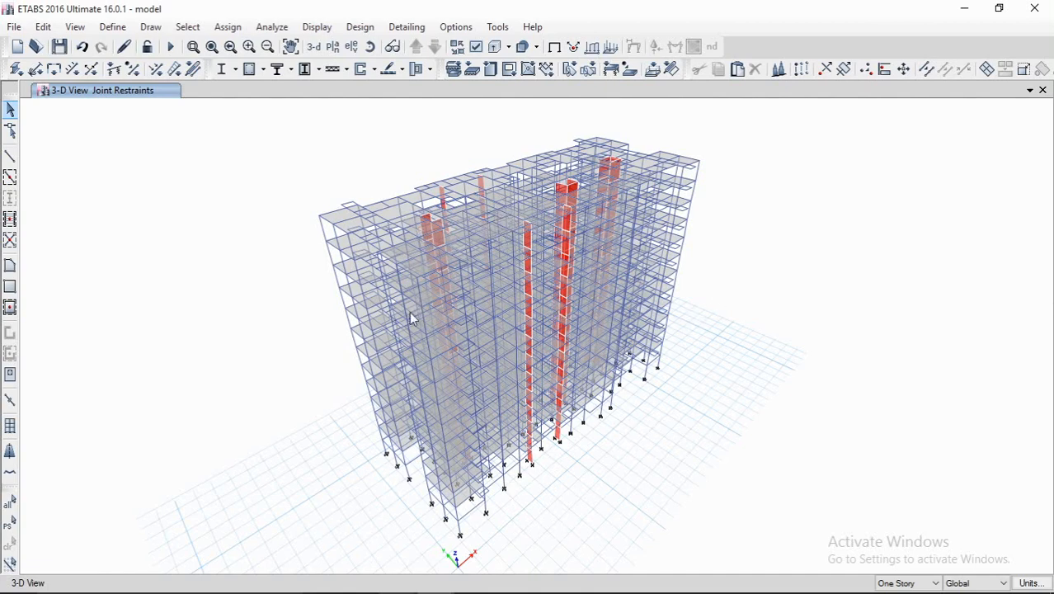
key(F5)
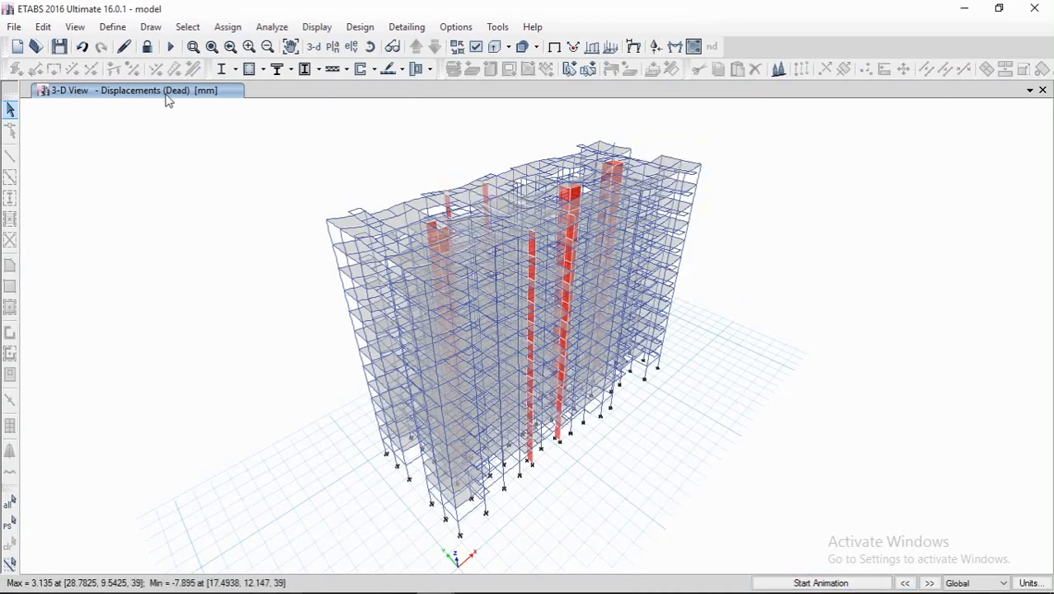
Step: Animate the building's displaced shape under the Dead load case and lower the system speaker volume
click(825, 581)
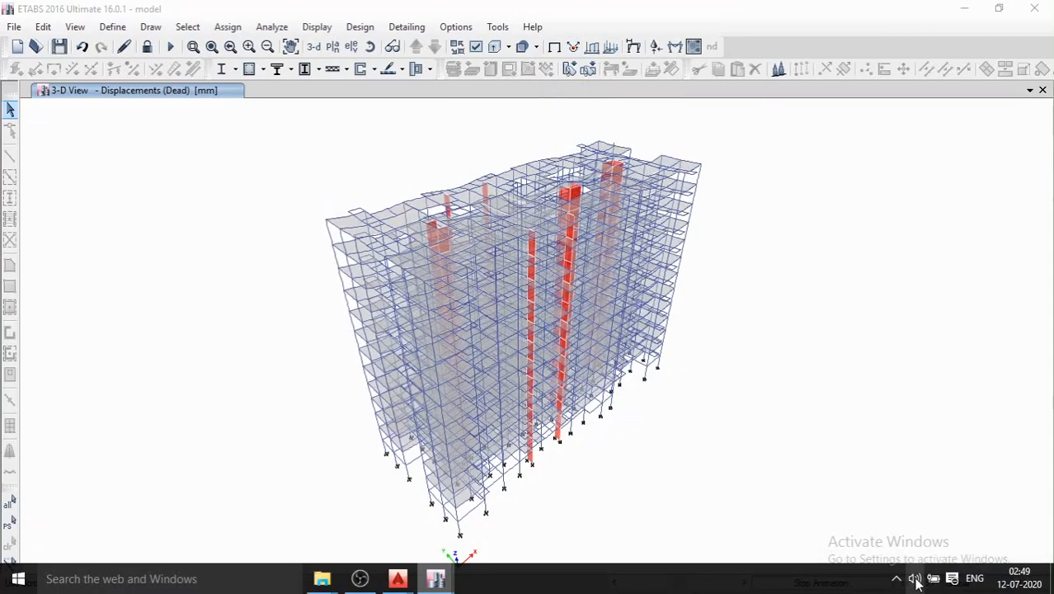
click(915, 580)
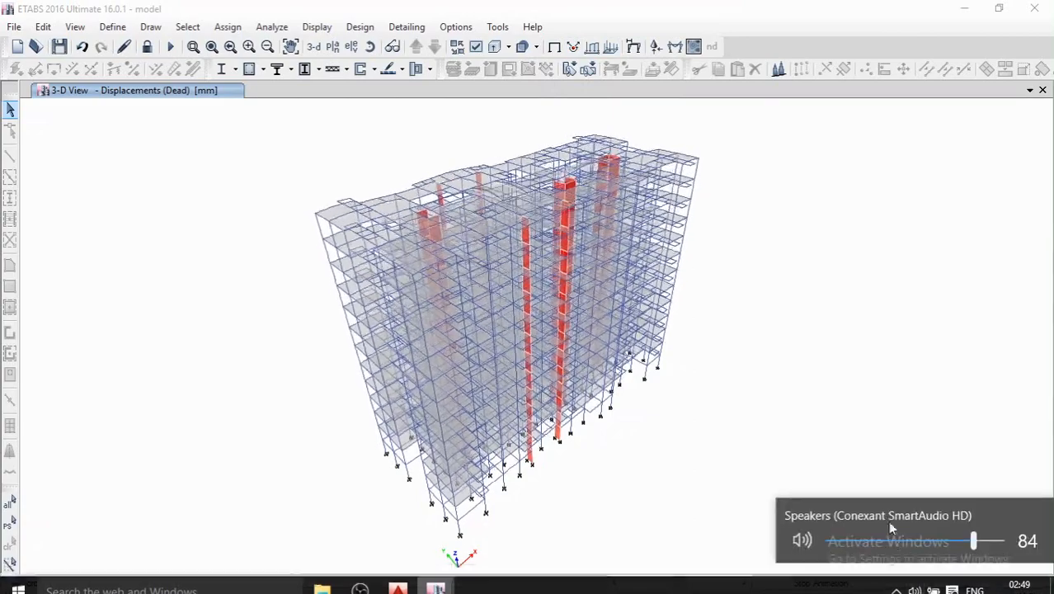
click(893, 538)
click(890, 397)
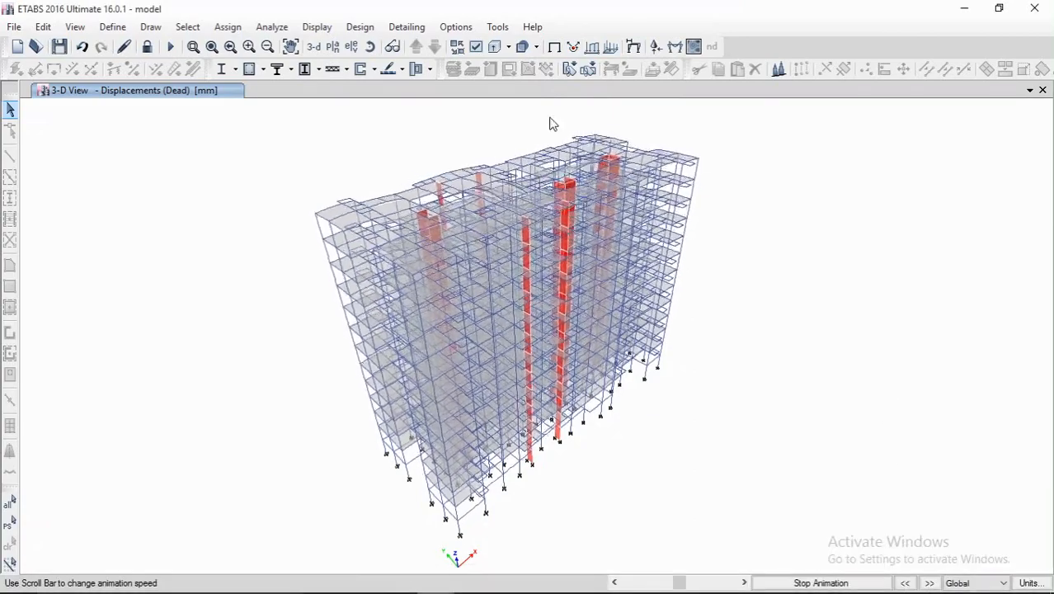
Step: Display and animate the deformed shape for the EQX load case, and advance the display to the next case
click(634, 46)
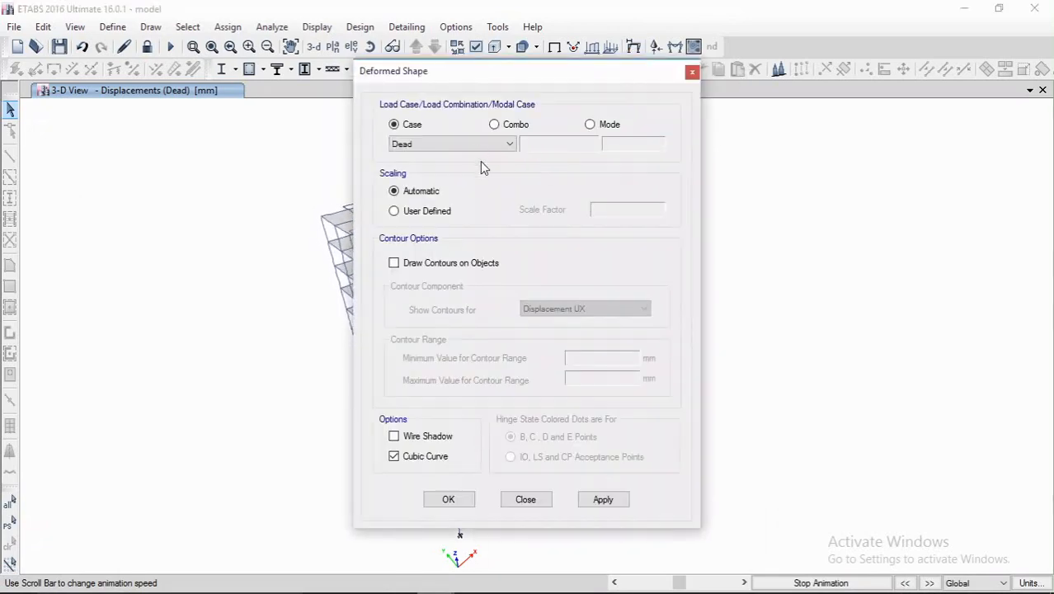
click(455, 145)
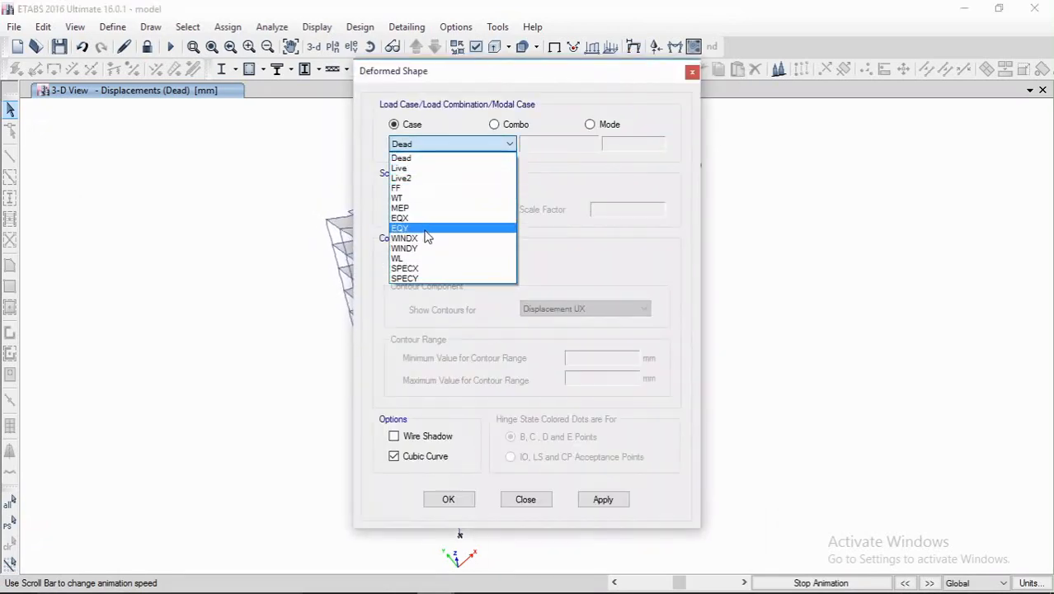
click(431, 219)
click(601, 500)
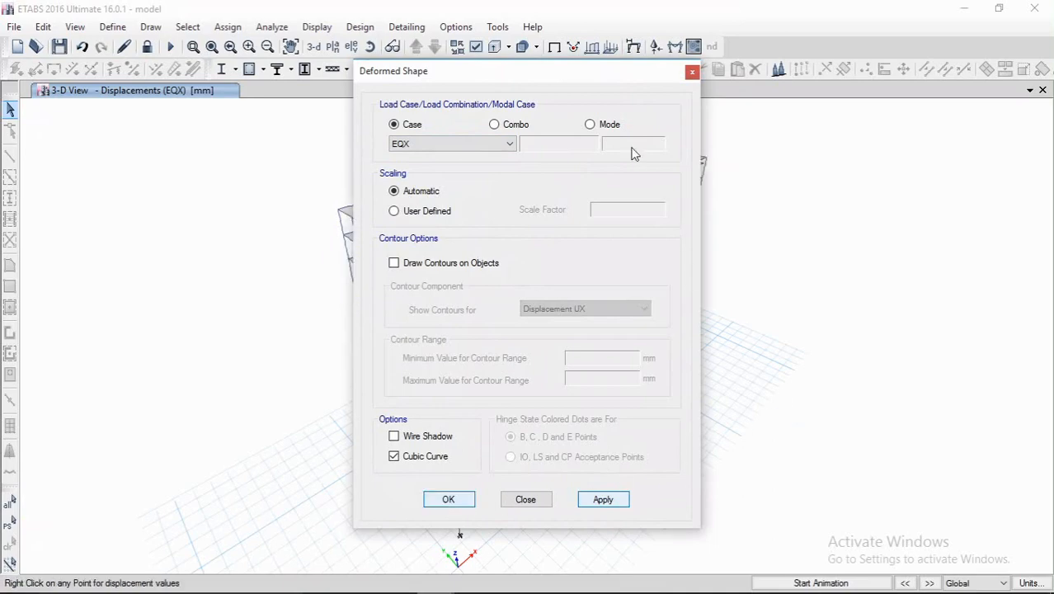
key(Return)
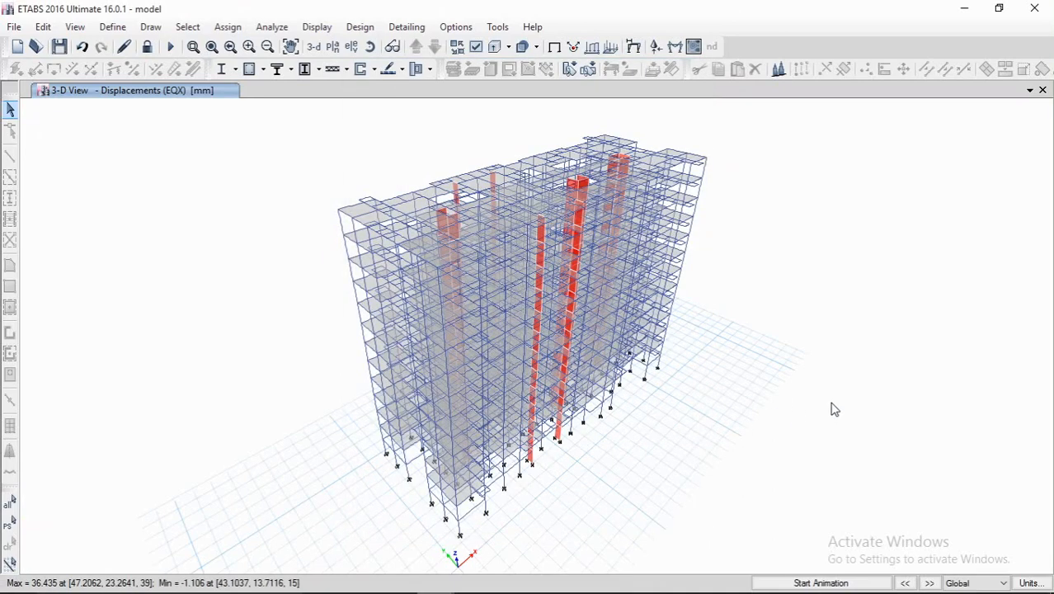
mouse_move(813, 587)
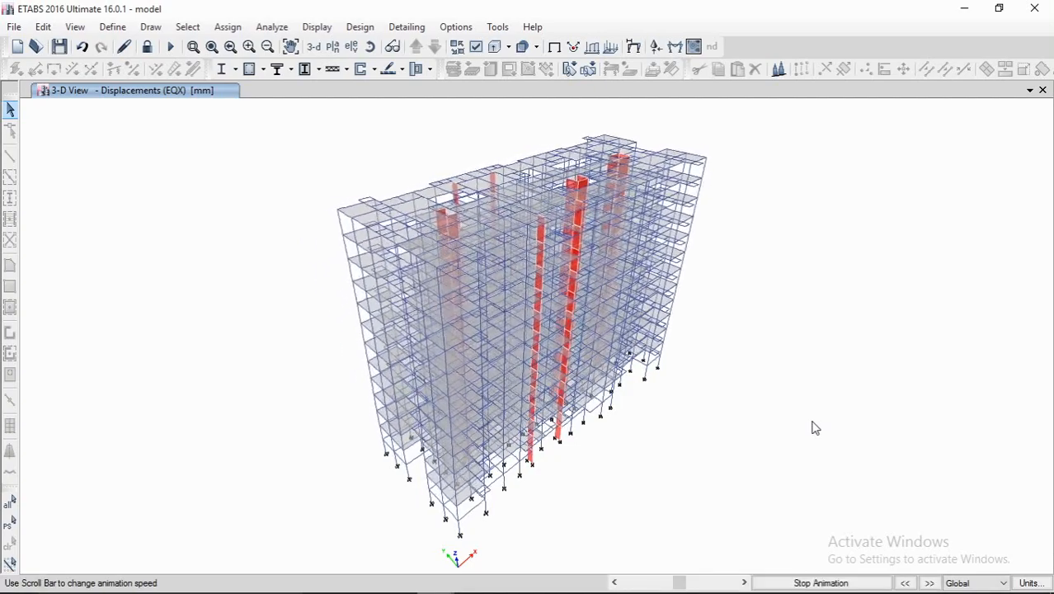
click(934, 584)
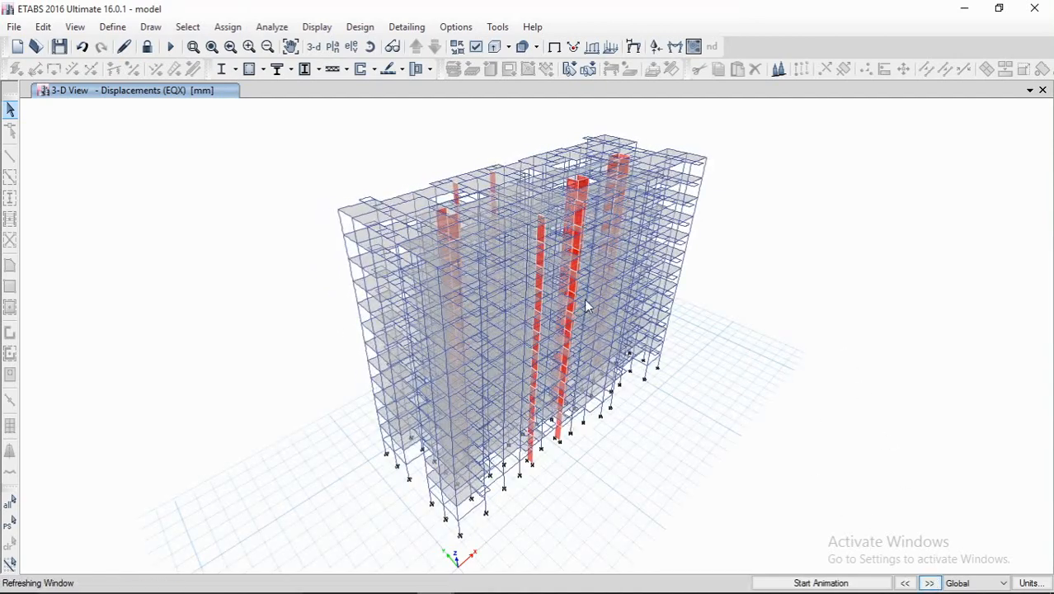